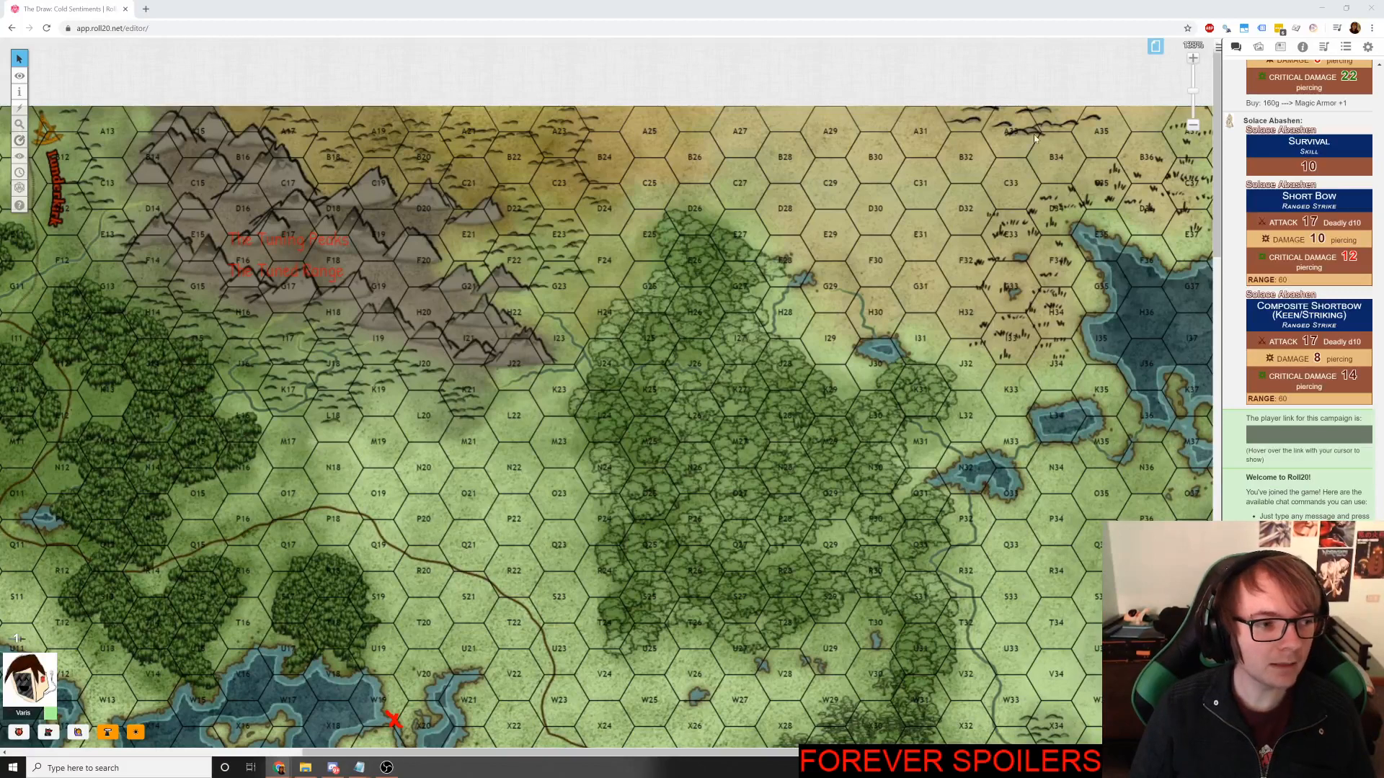
Switch to the Hexmap notes spreadsheet and place the browser window with the random wilderness generators in front of it.
key(alt+Tab)
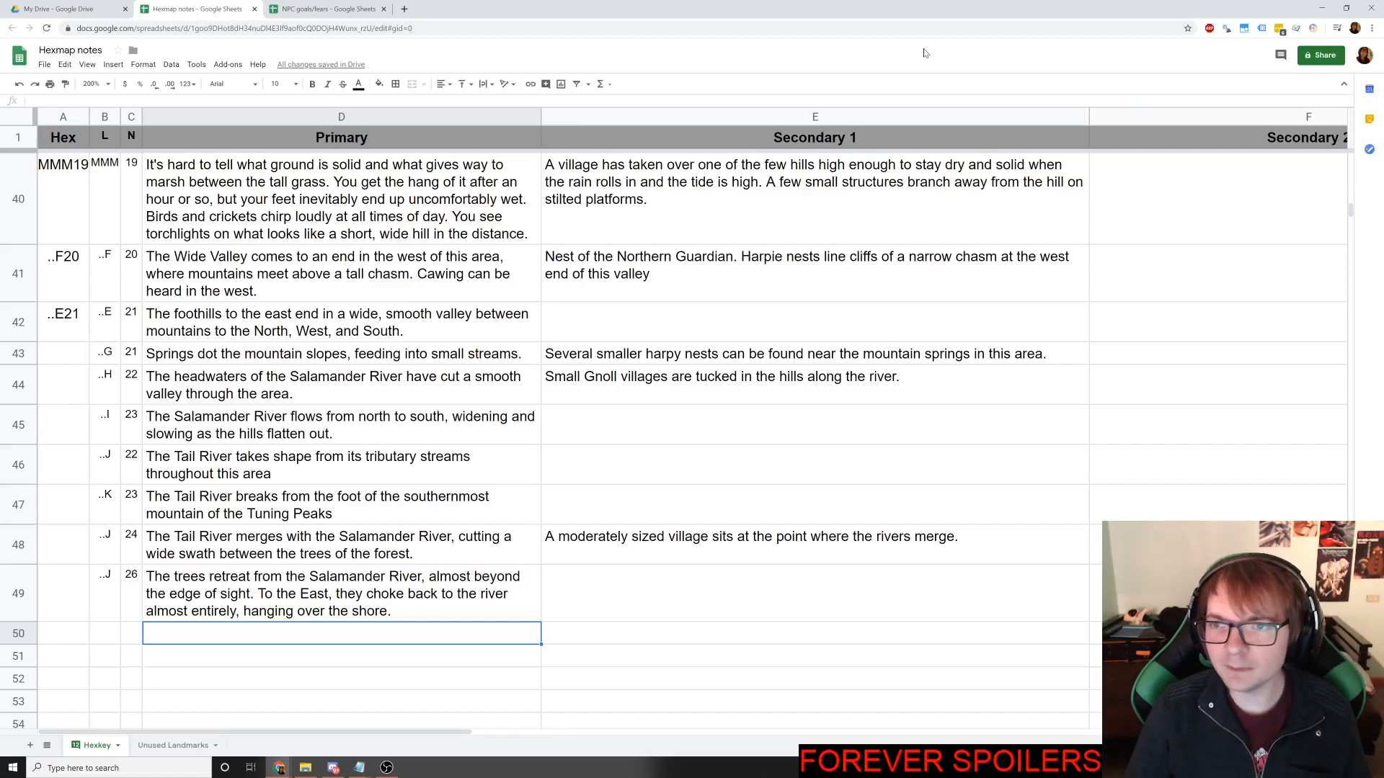
key(ctrl+n)
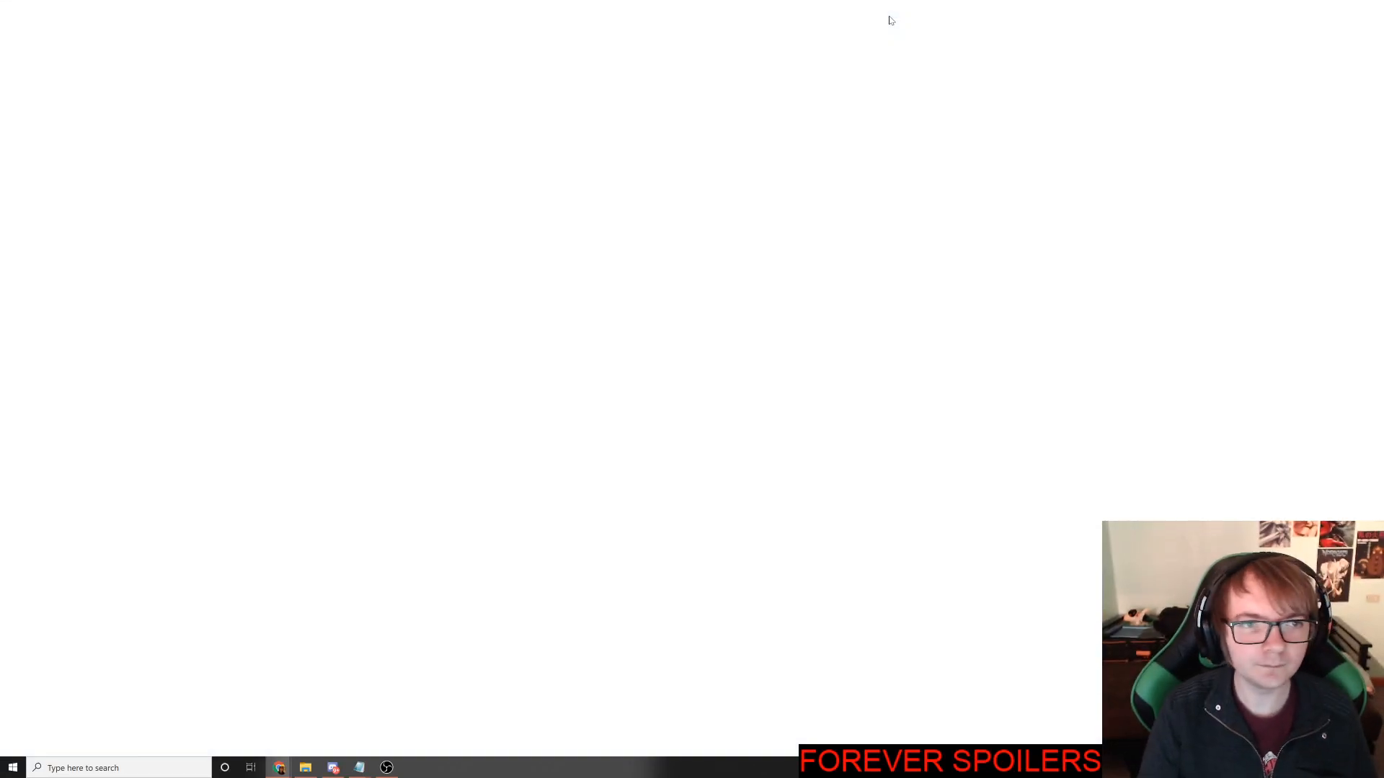
drag(889, 20, 1382, 87)
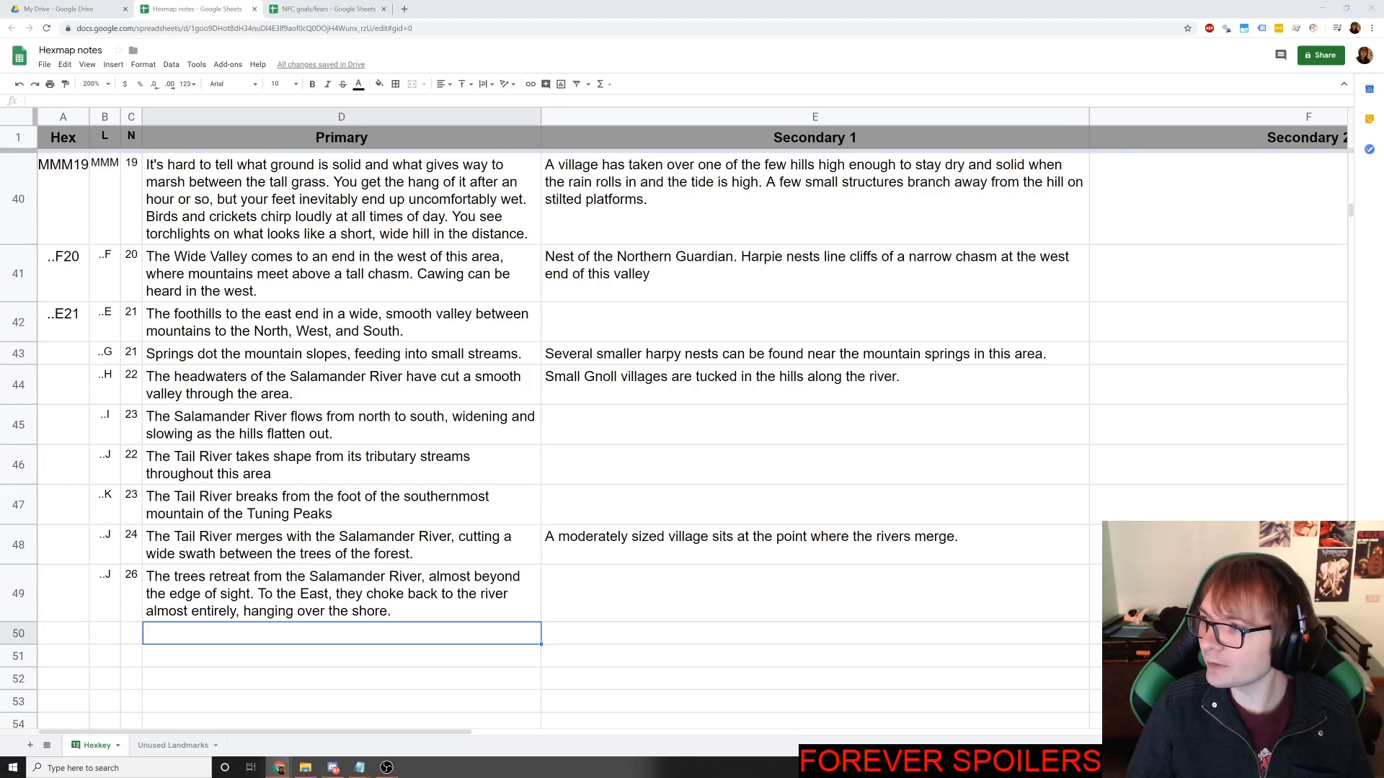
drag(1383, 117, 523, 139)
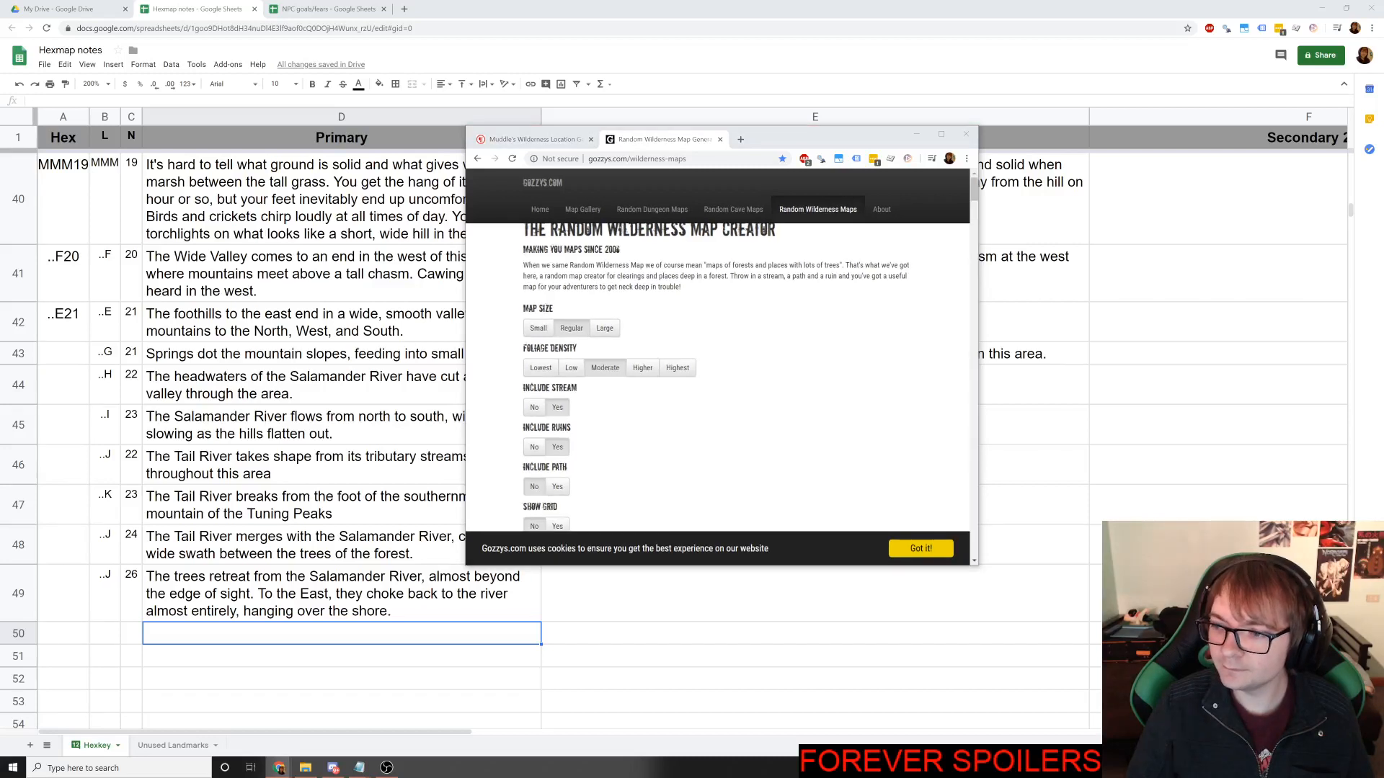
Generate a random wilderness map on Gozzys.com with regular size, moderate foliage, a stream and ruins, and examine it in a taller window.
scroll(661, 339, down, 10)
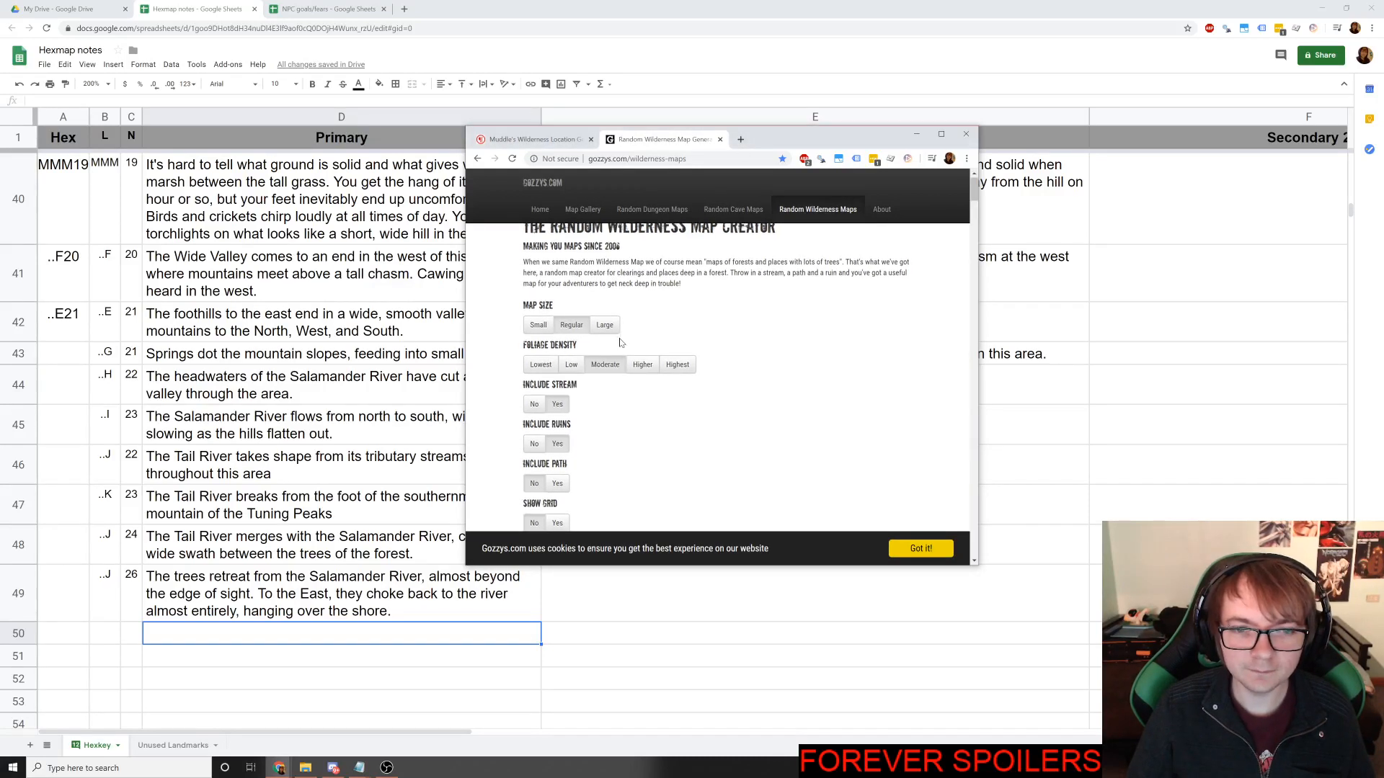
scroll(662, 339, up, 10)
click(702, 399)
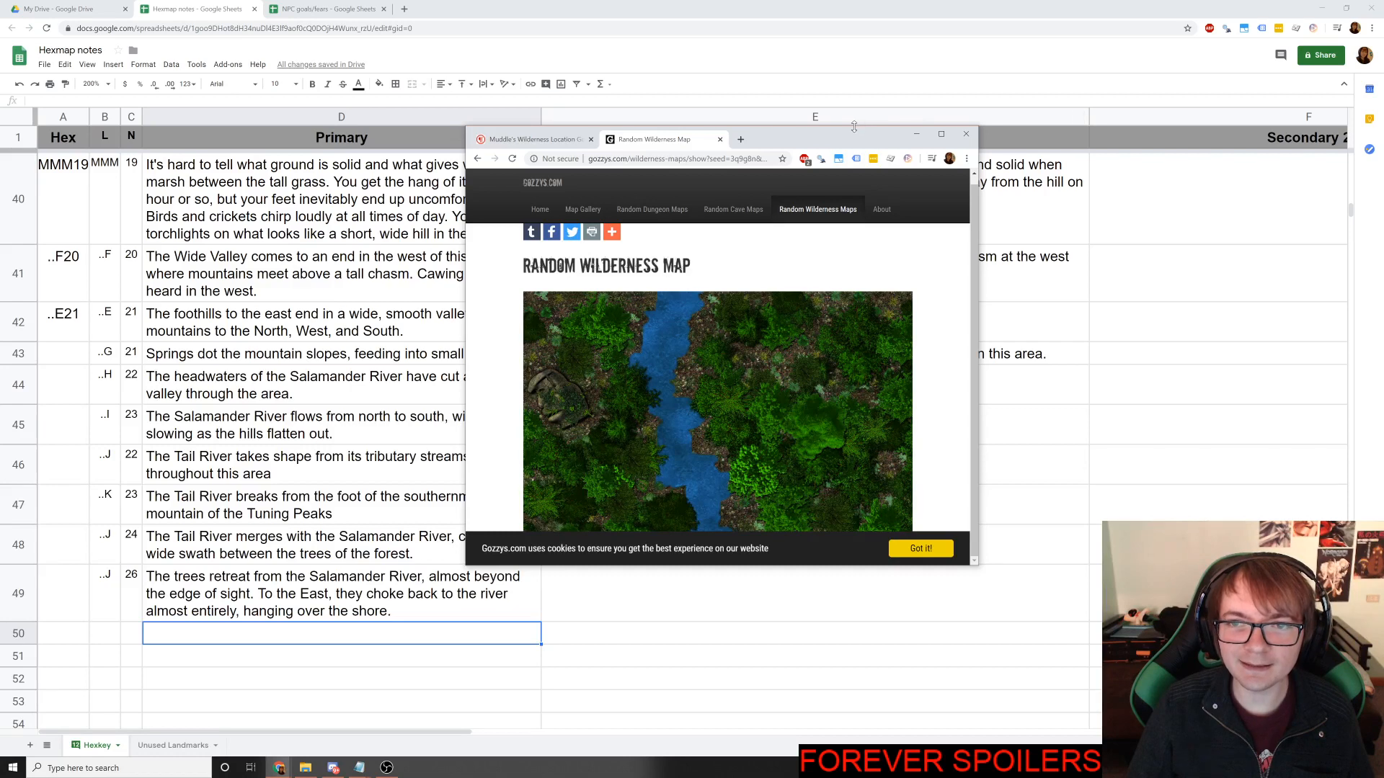
drag(862, 125, 829, 34)
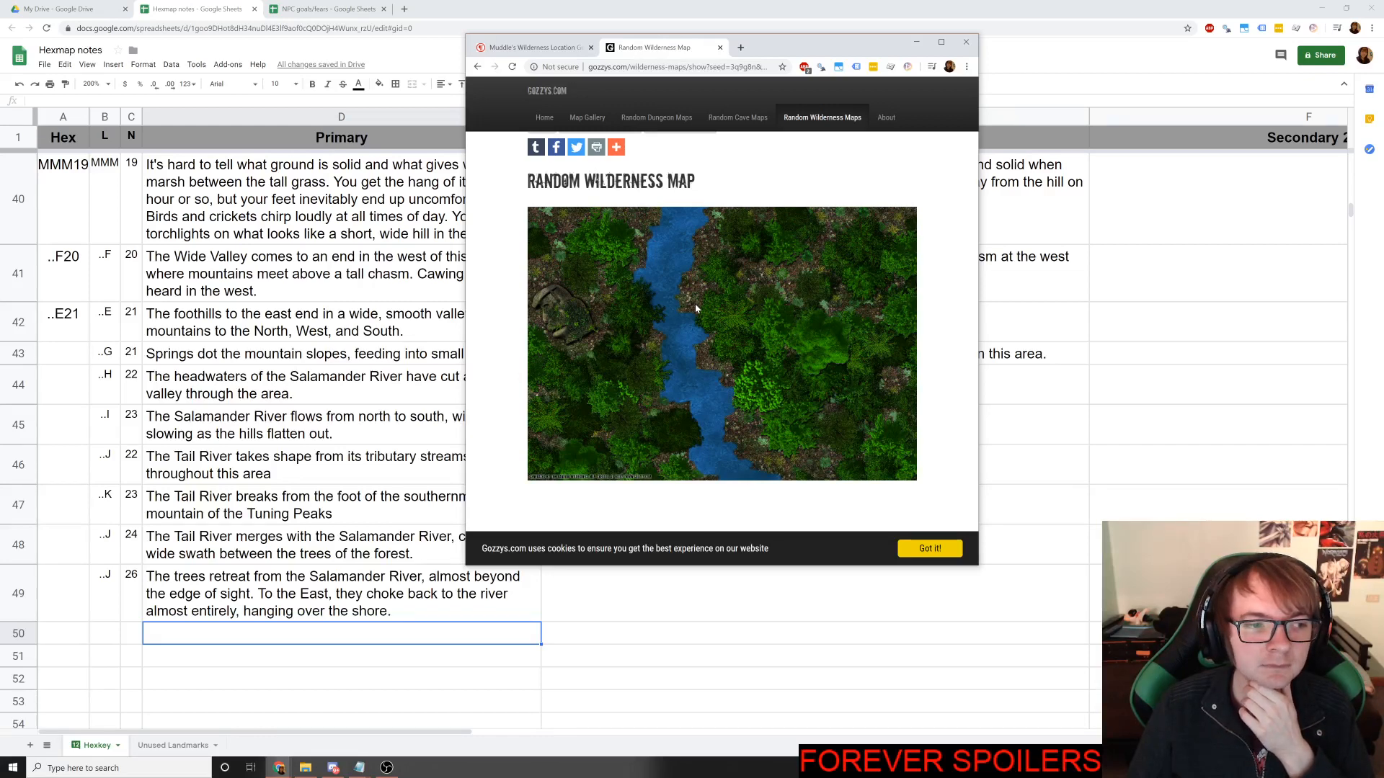
right_click(774, 279)
click(735, 263)
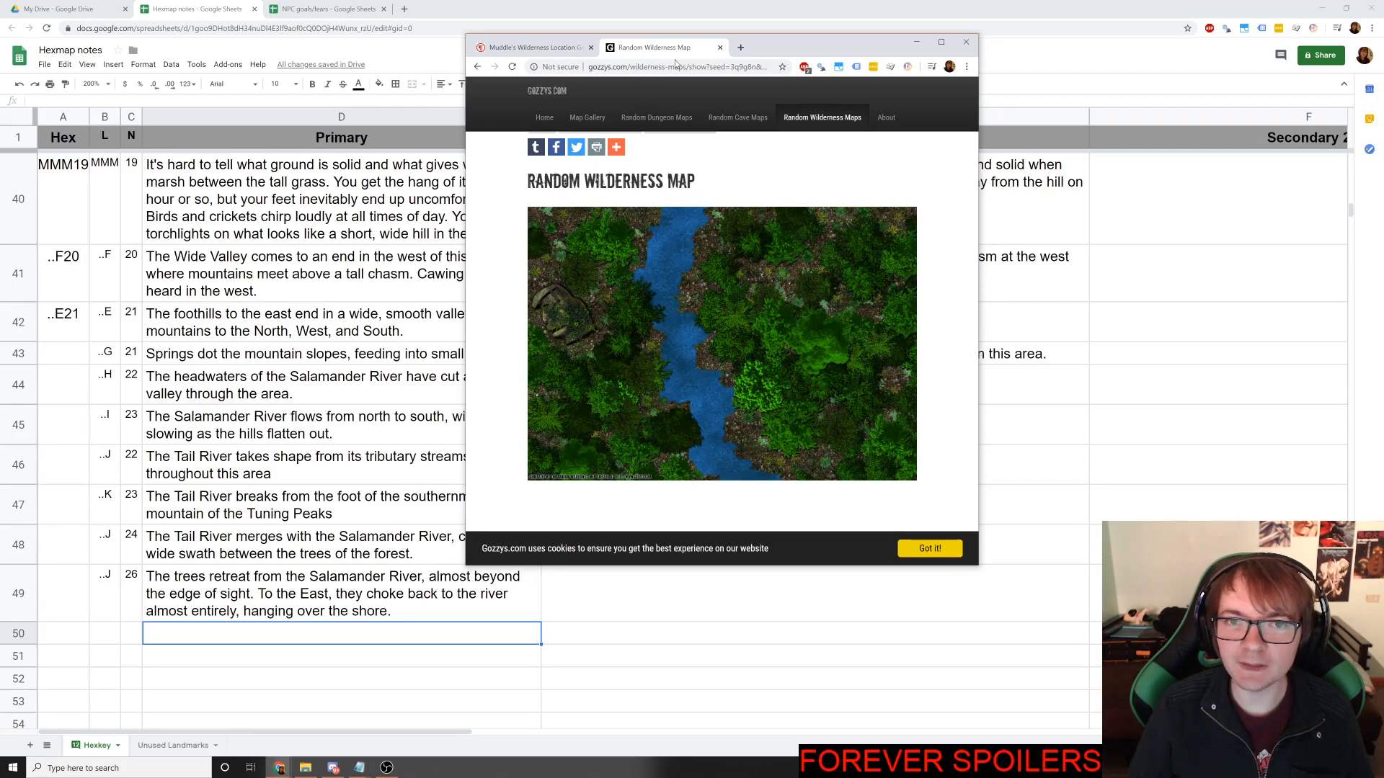
Close the random wilderness map page and review the location names in Muddle's Wilderness Location Generator in an enlarged window.
drag(588, 67, 686, 66)
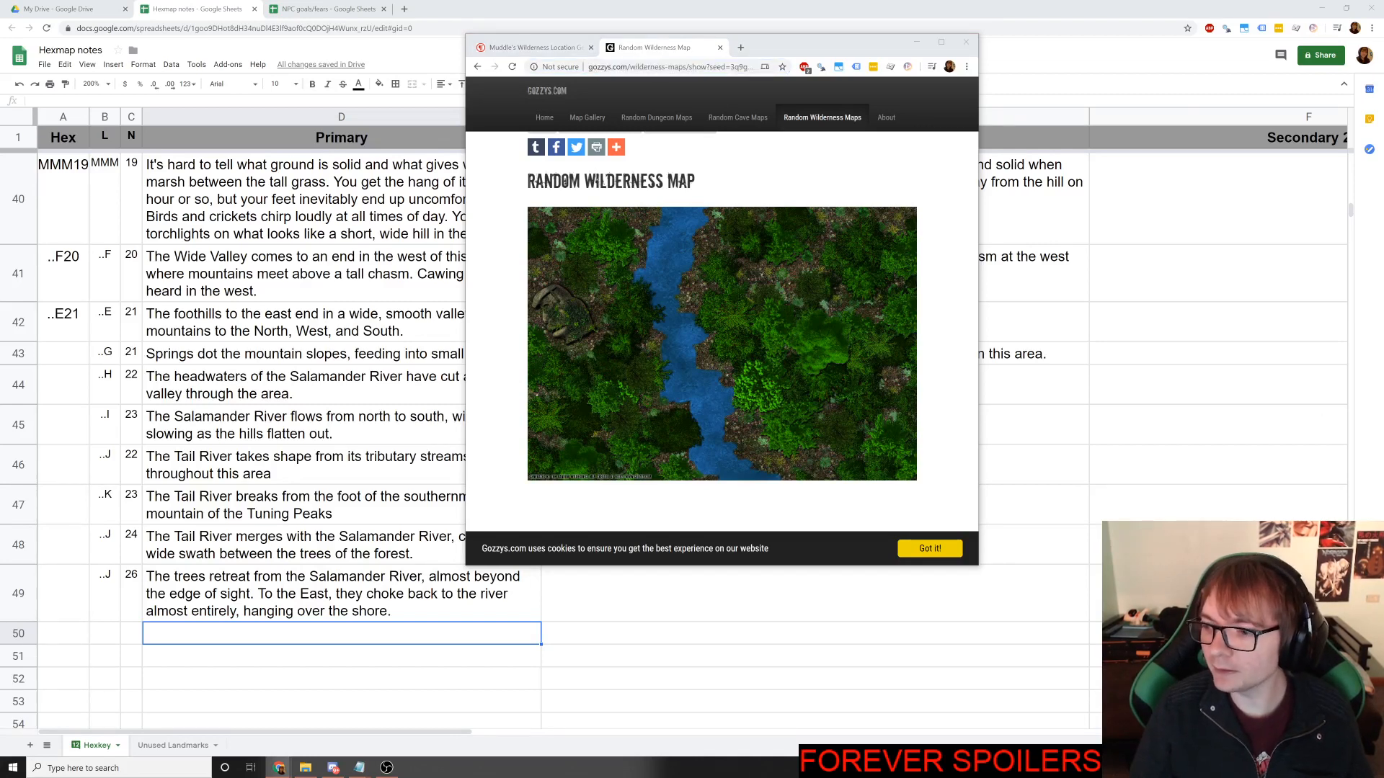
click(630, 55)
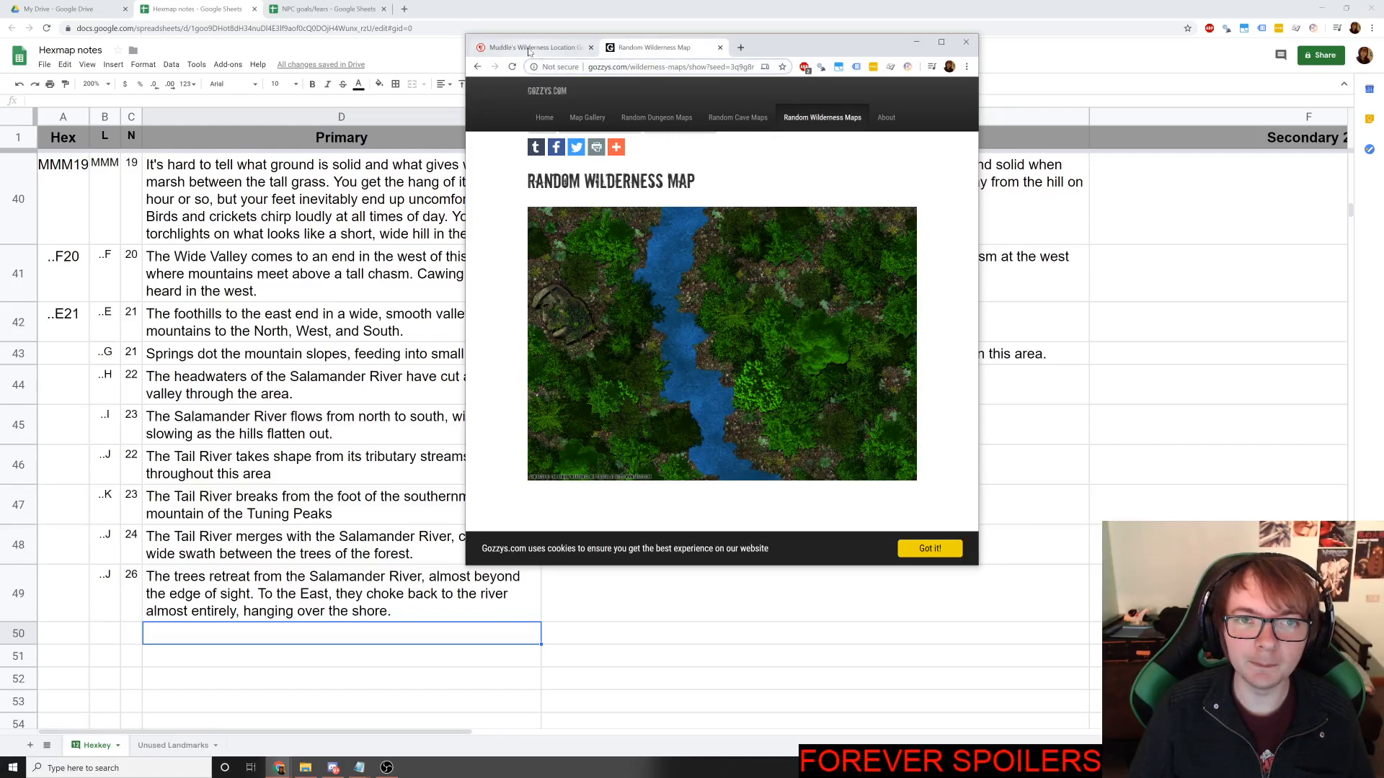
key(ctrl+w)
scroll(713, 296, down, 3)
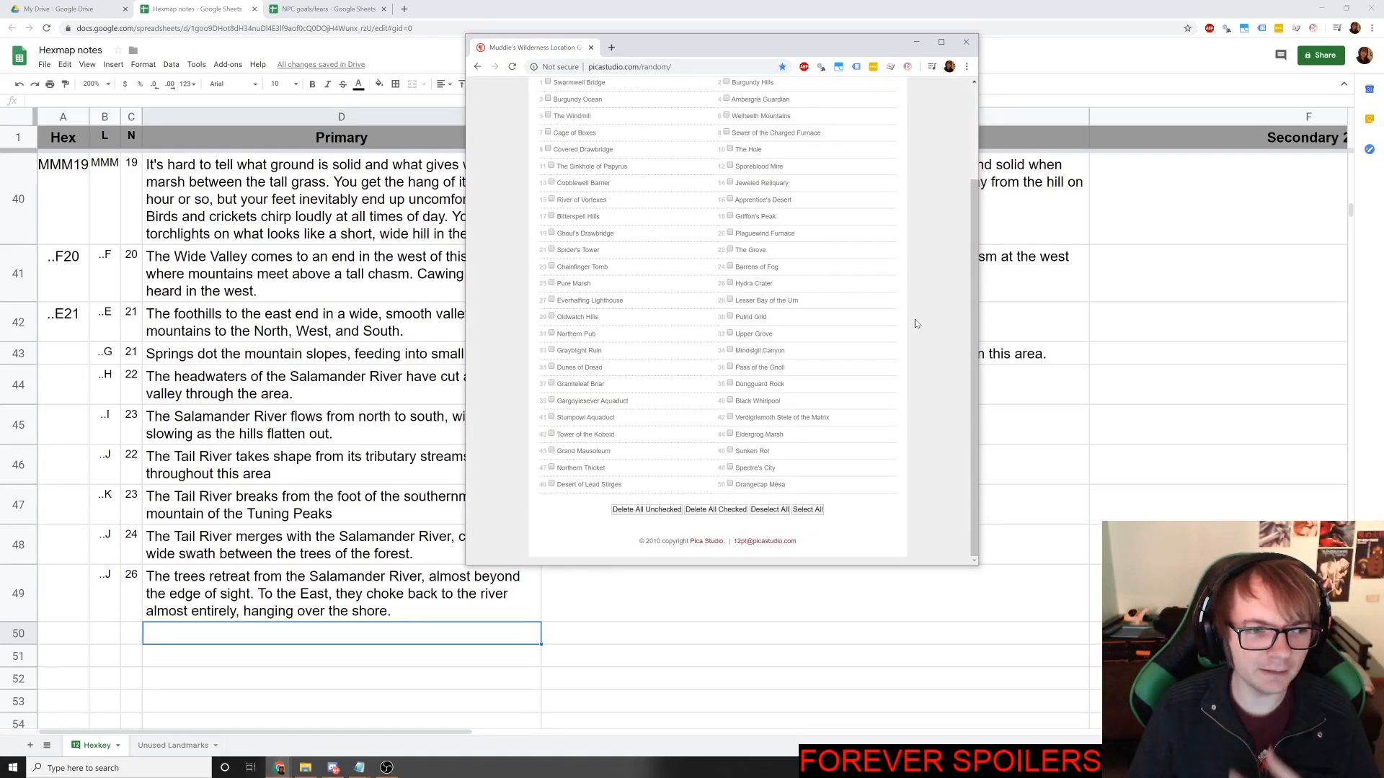
scroll(908, 321, up, 3)
scroll(906, 320, up, 1)
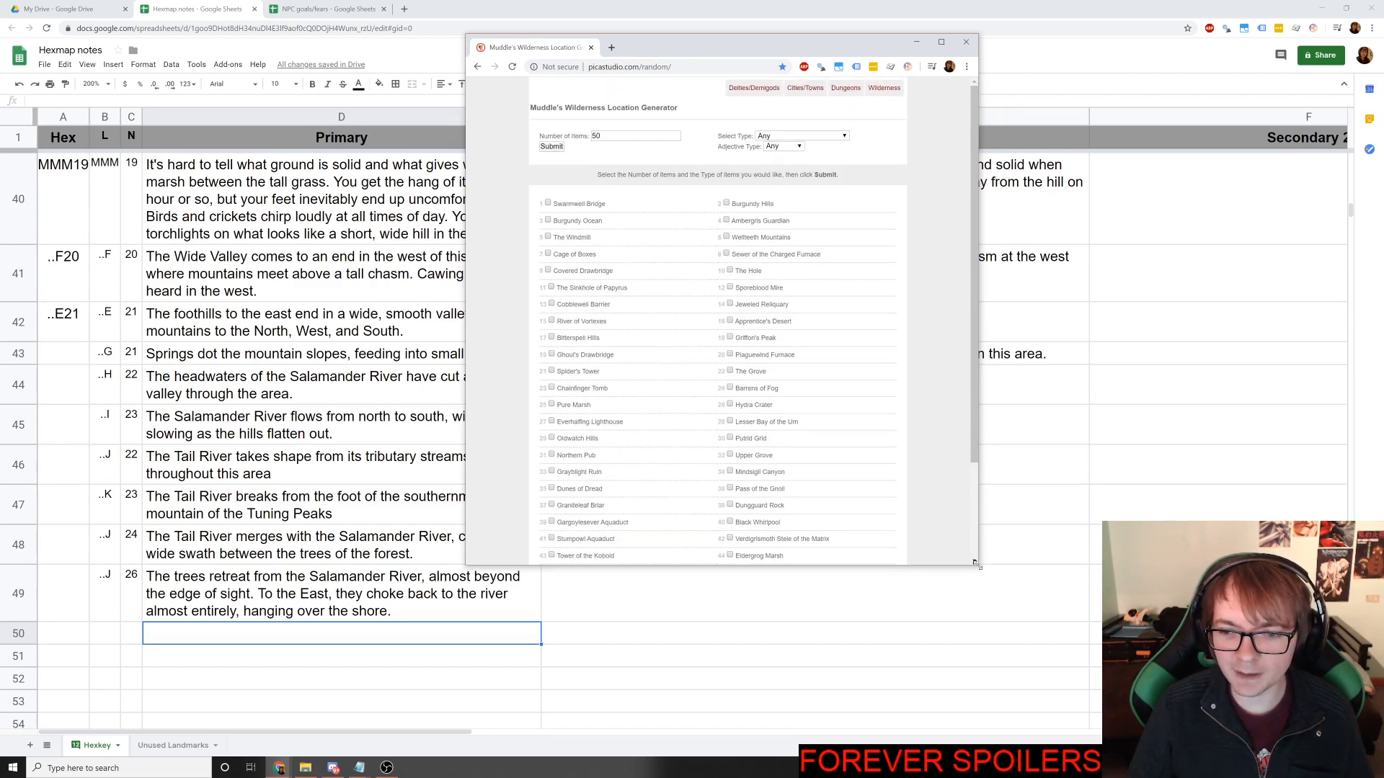
drag(978, 565, 1117, 684)
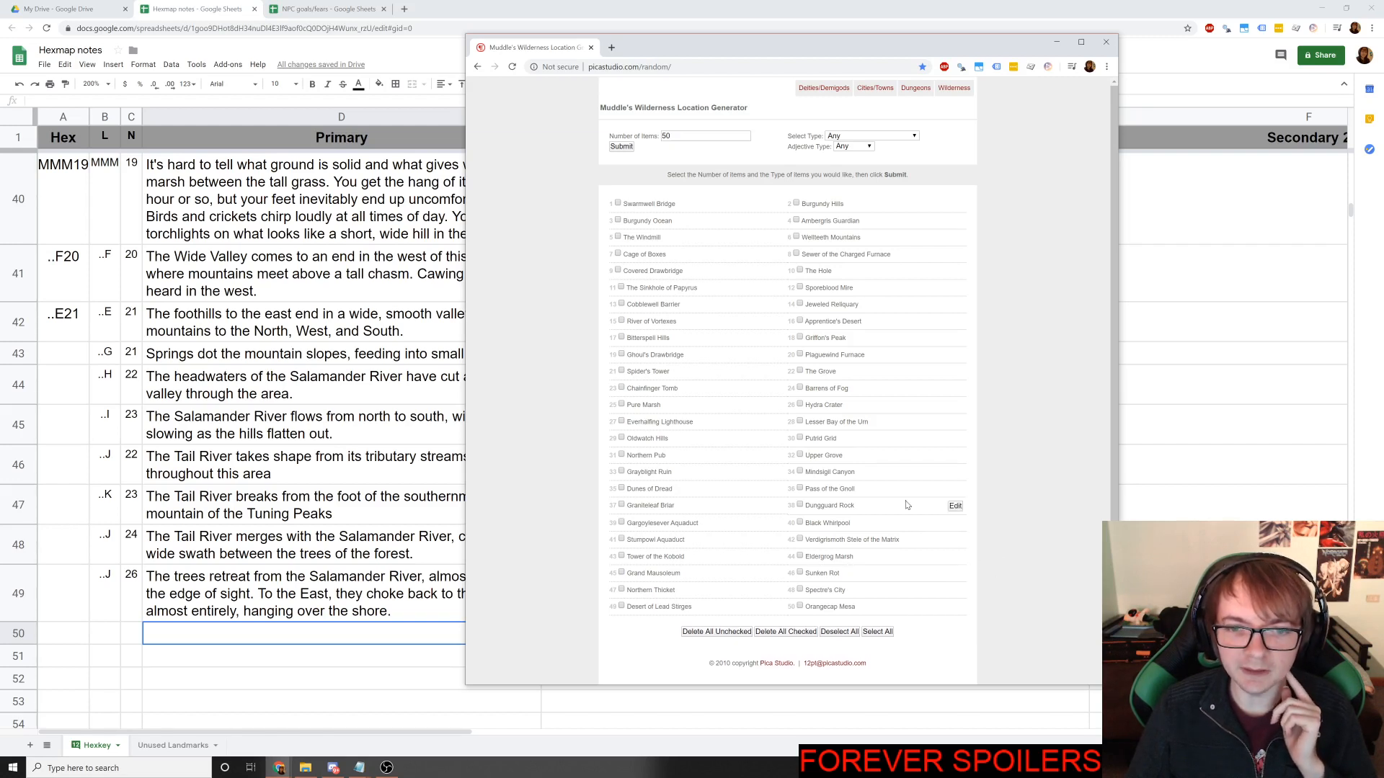
mouse_move(773, 476)
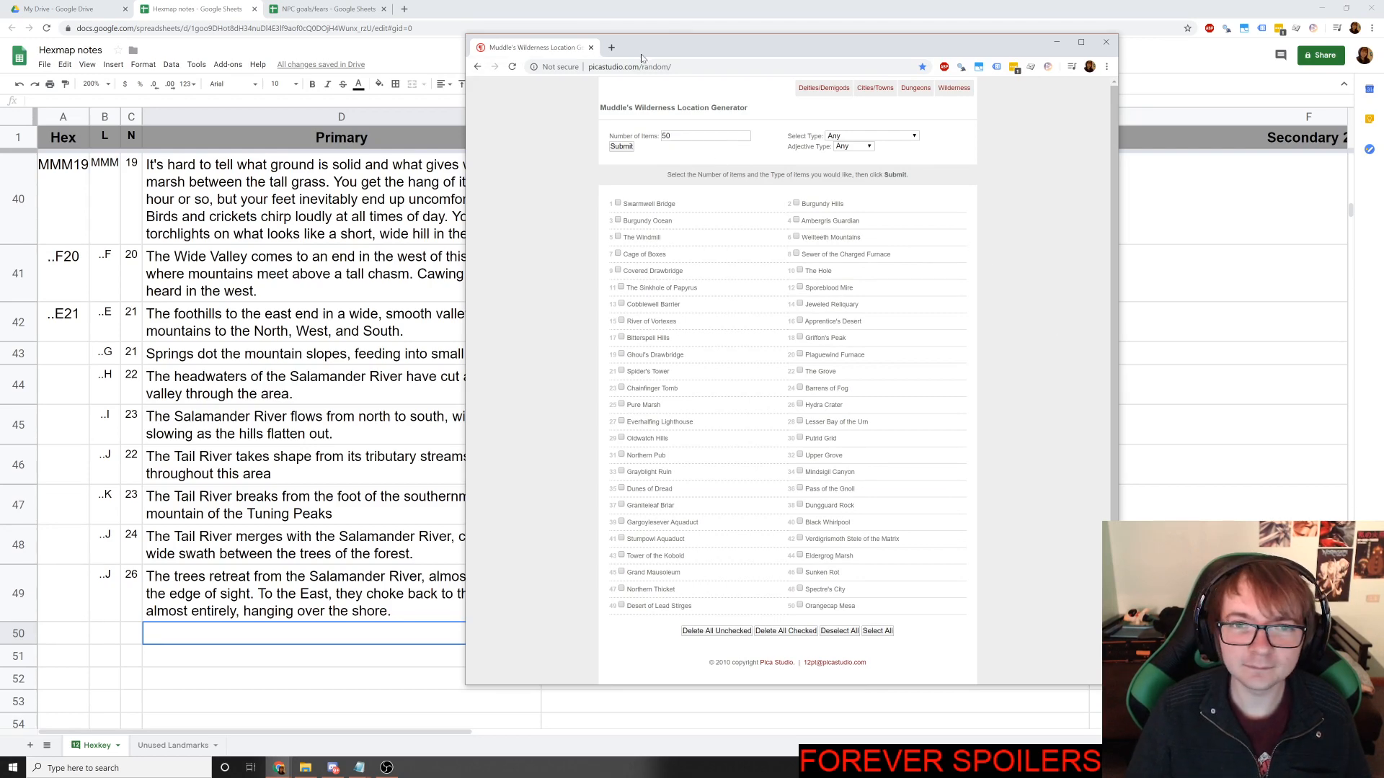
Switch back to the Roll20 campaign hex map.
key(alt+Tab)
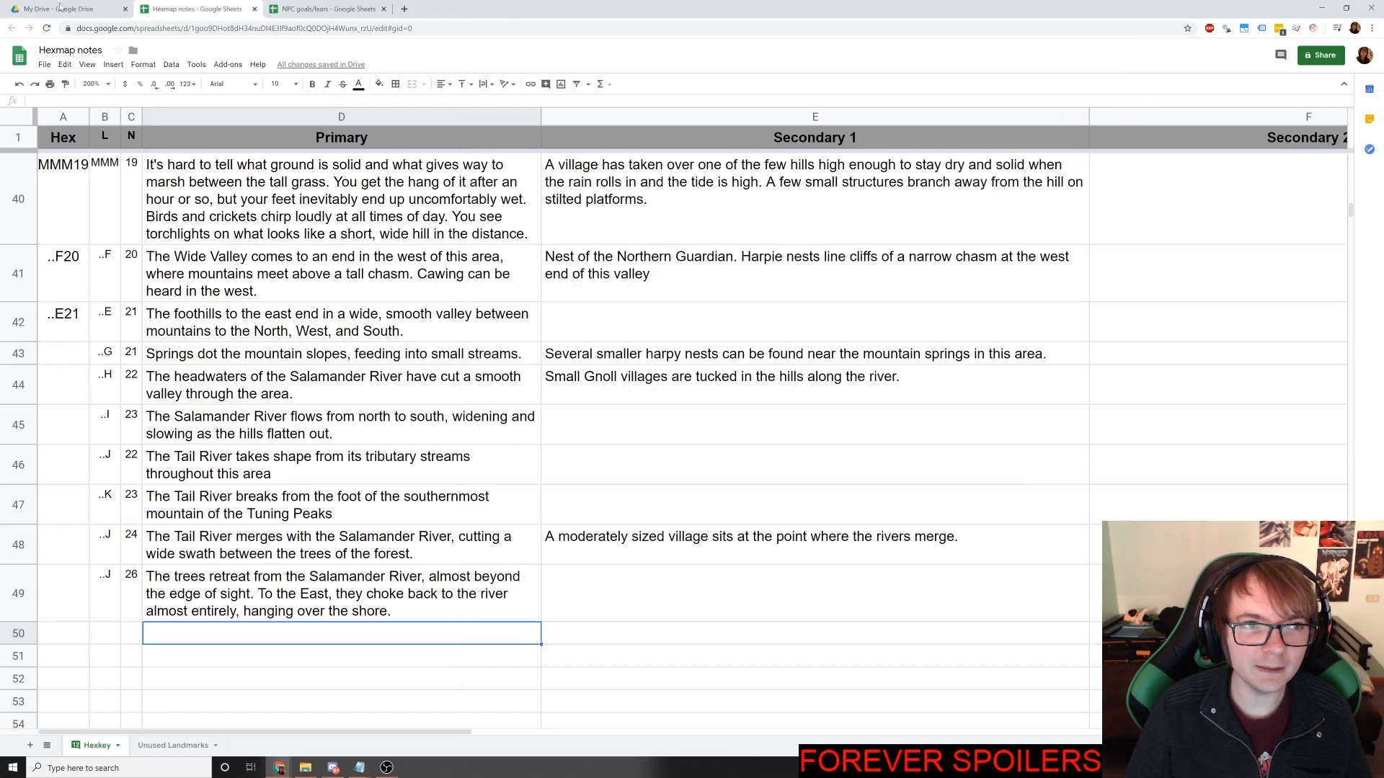
key(alt+Tab)
key(alt+Tab)
key(alt+Tab)
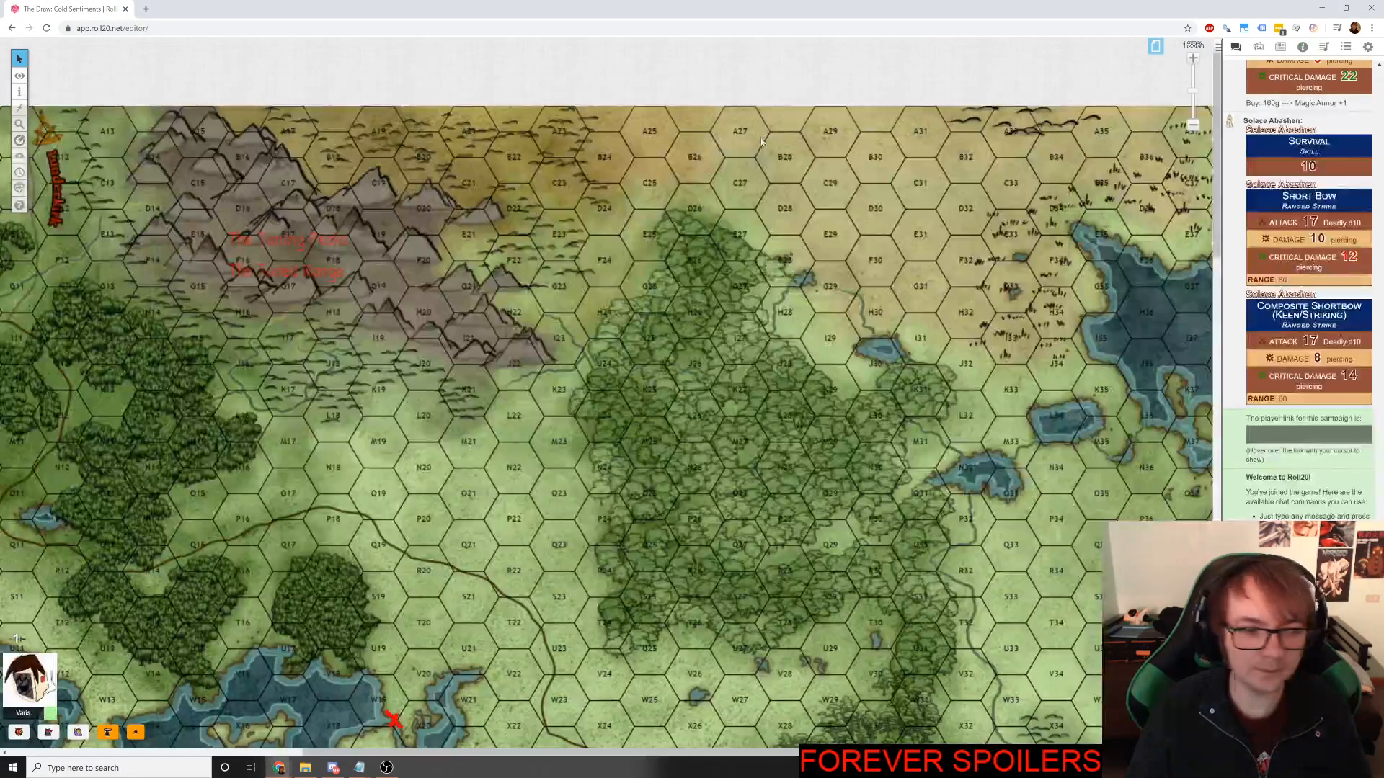
key(alt+Tab)
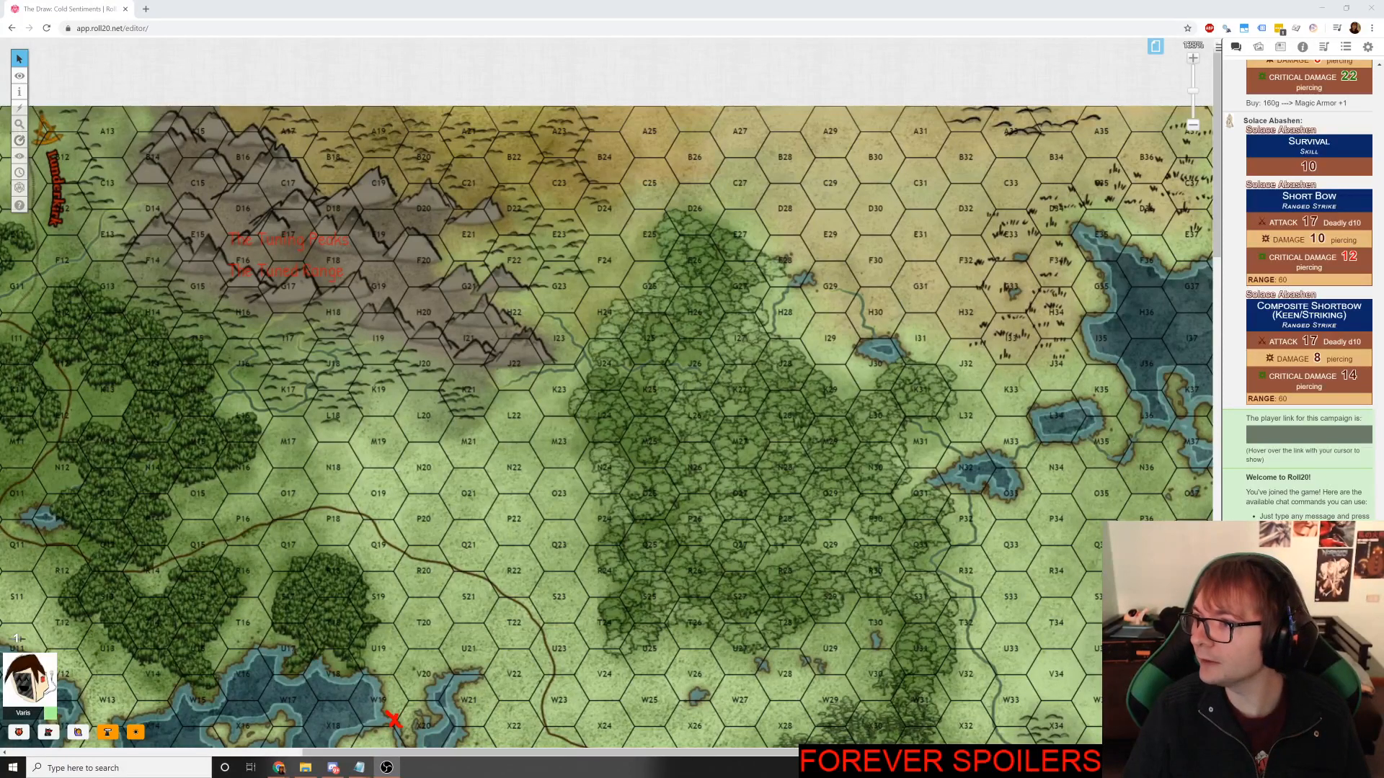
key(alt+Tab)
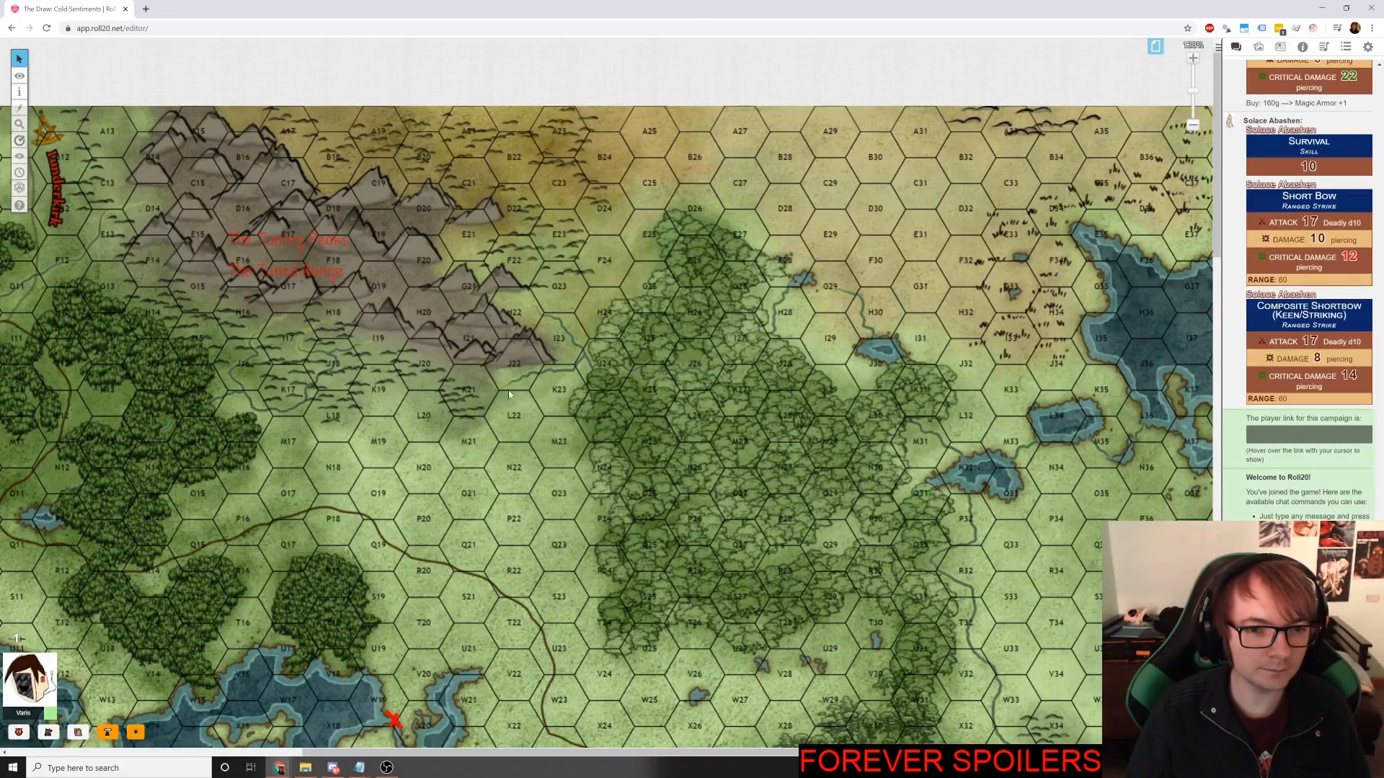
Measure distances between the hexes around the southeastern part of the Tuning Peaks.
click(20, 140)
drag(433, 257, 391, 294)
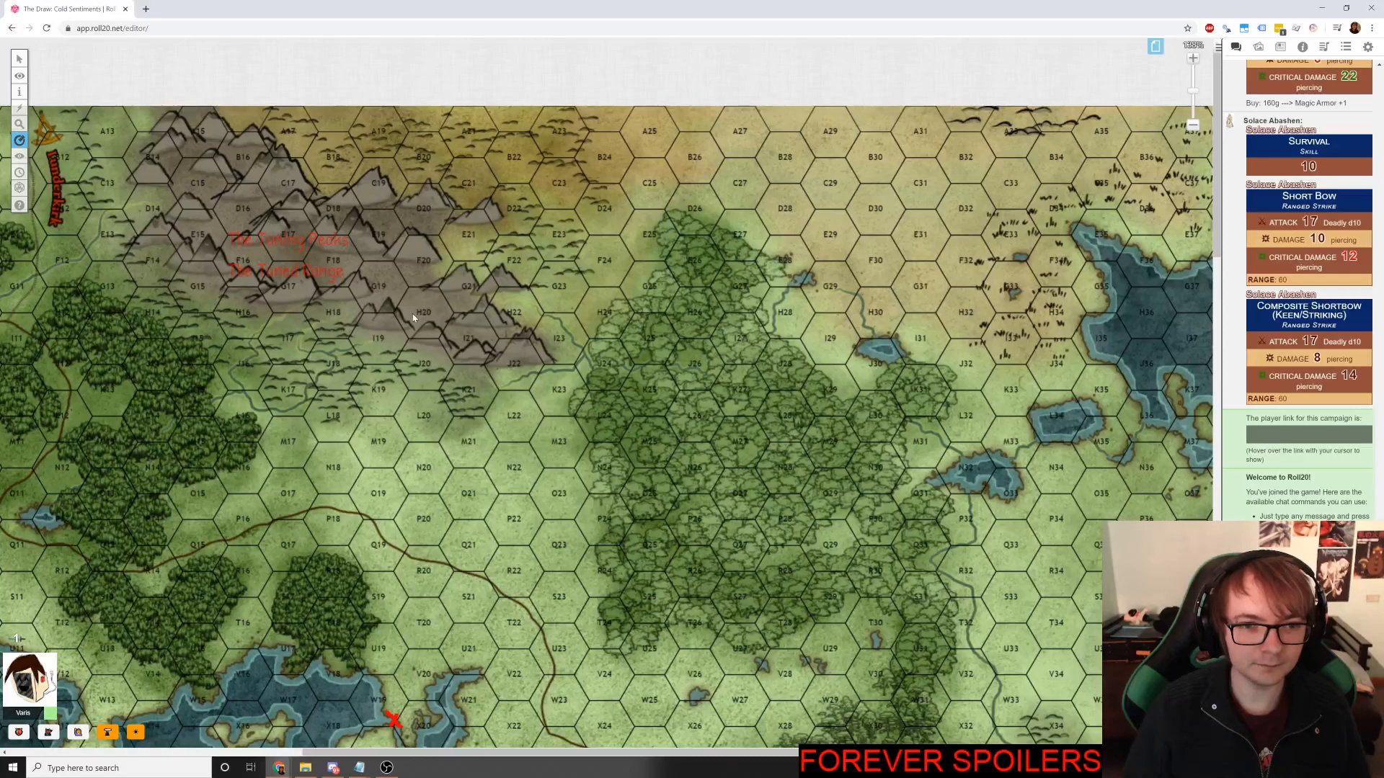
key(alt+Tab)
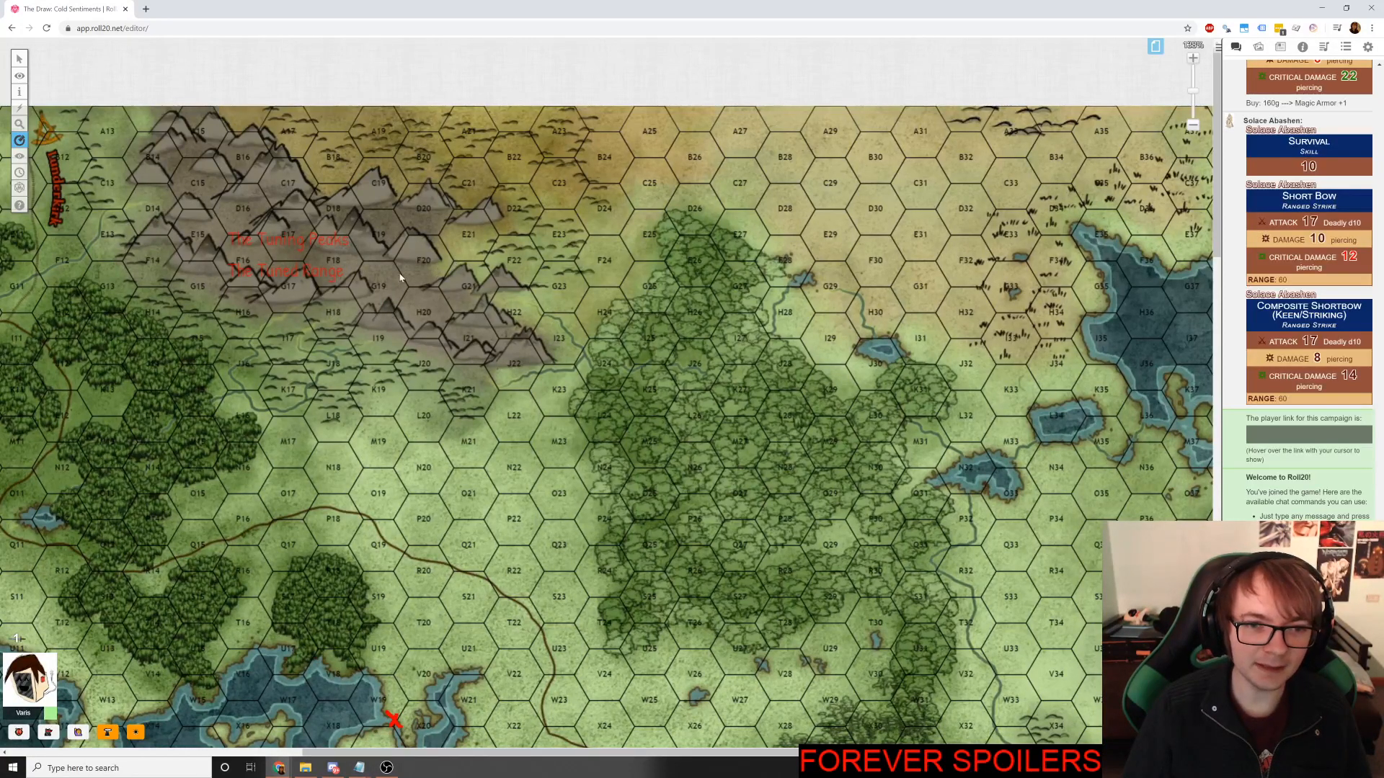
drag(368, 283, 435, 282)
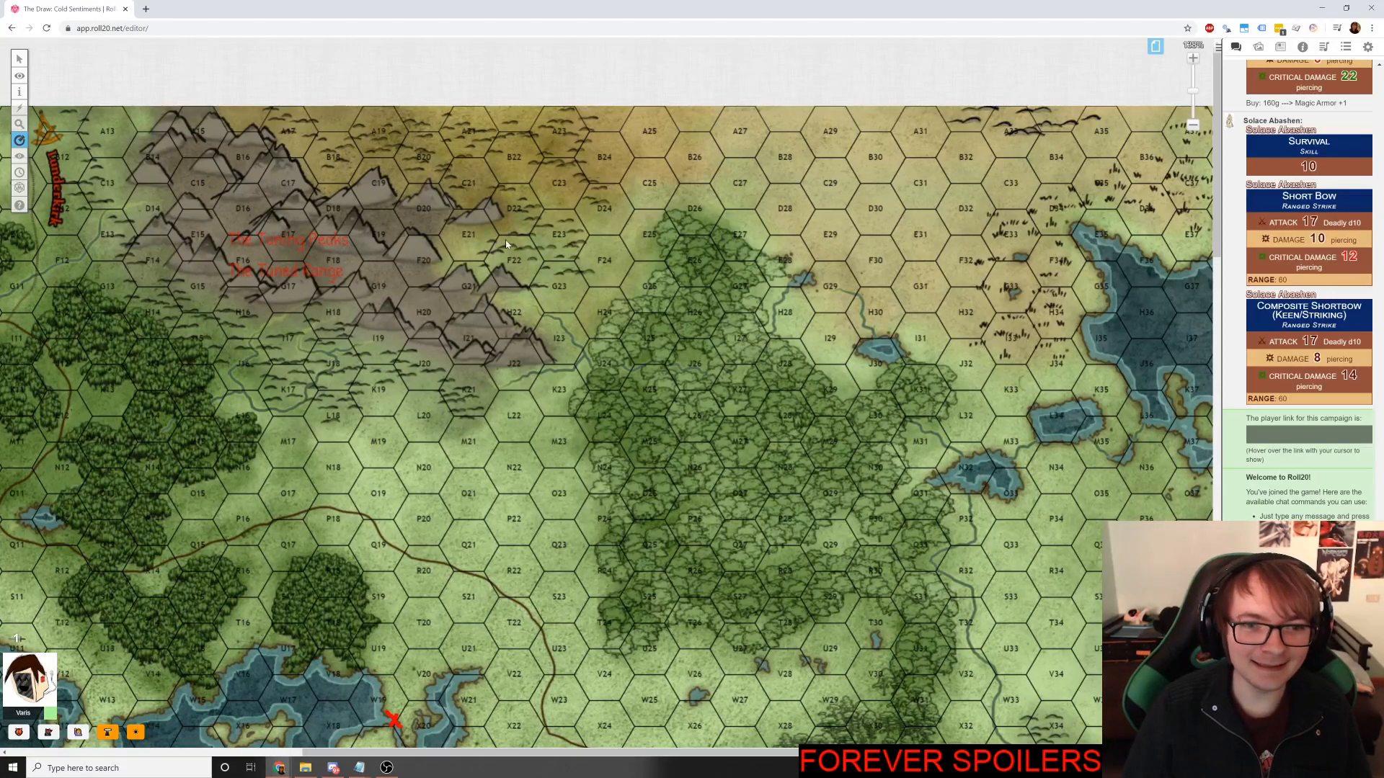
drag(507, 245, 408, 291)
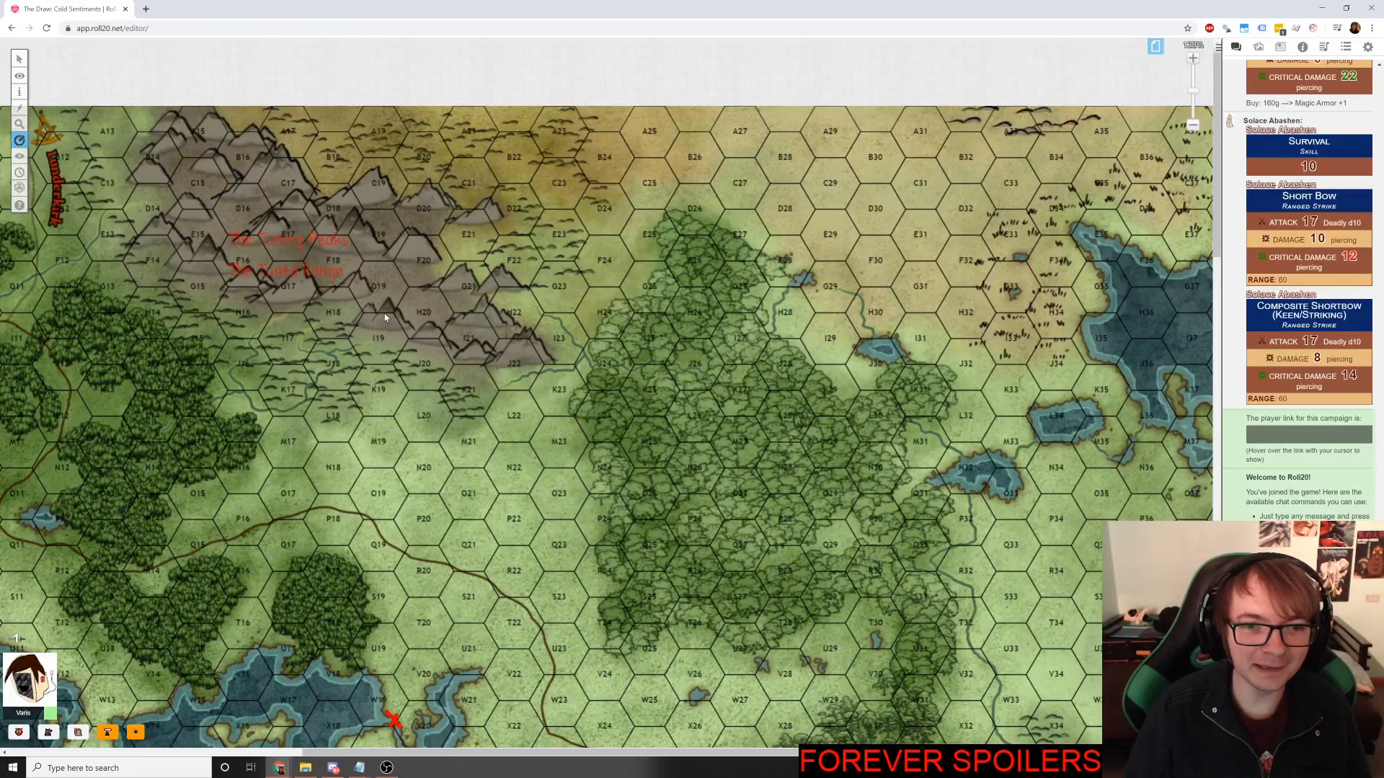
drag(404, 305, 435, 286)
drag(440, 280, 336, 328)
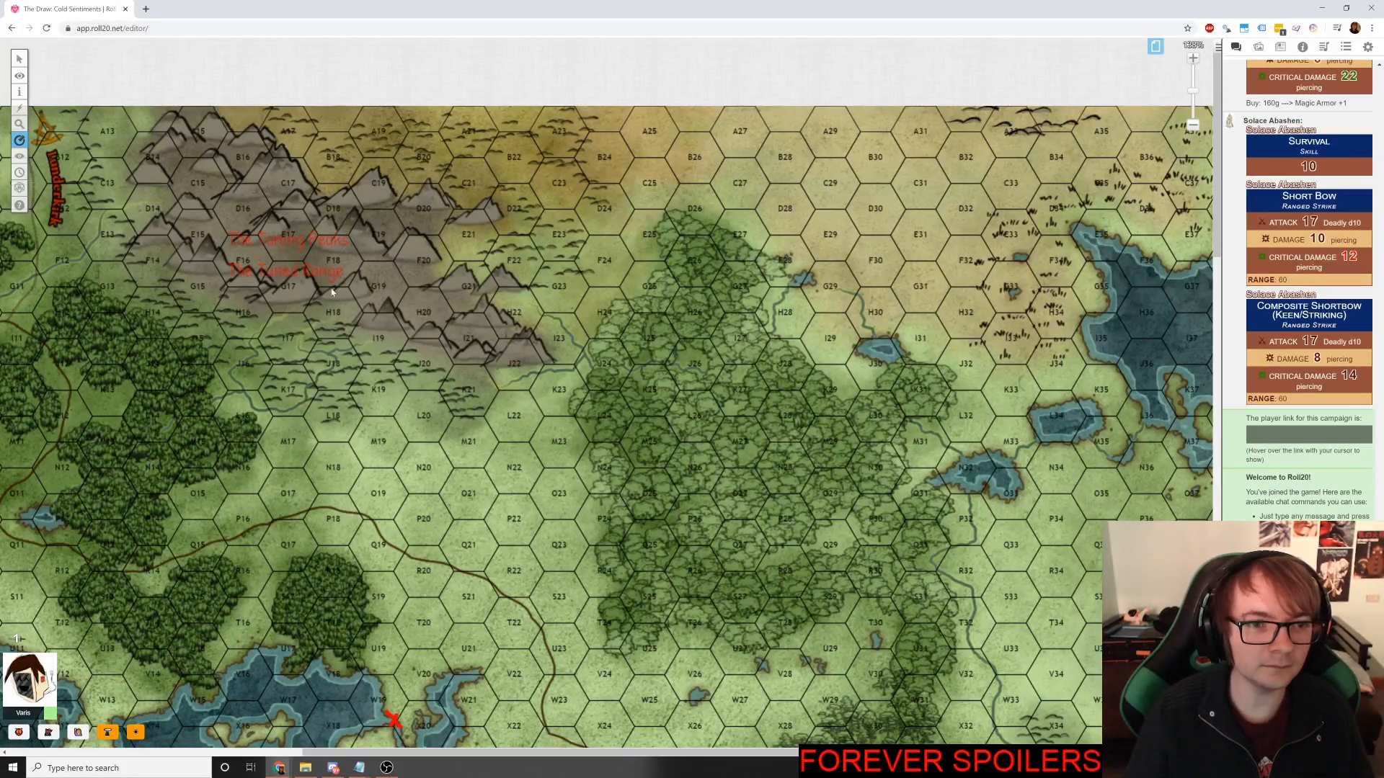
Switch to the Hexmap notes spreadsheet and start row 50 with hex letter ..G and number 19.
key(alt+Tab)
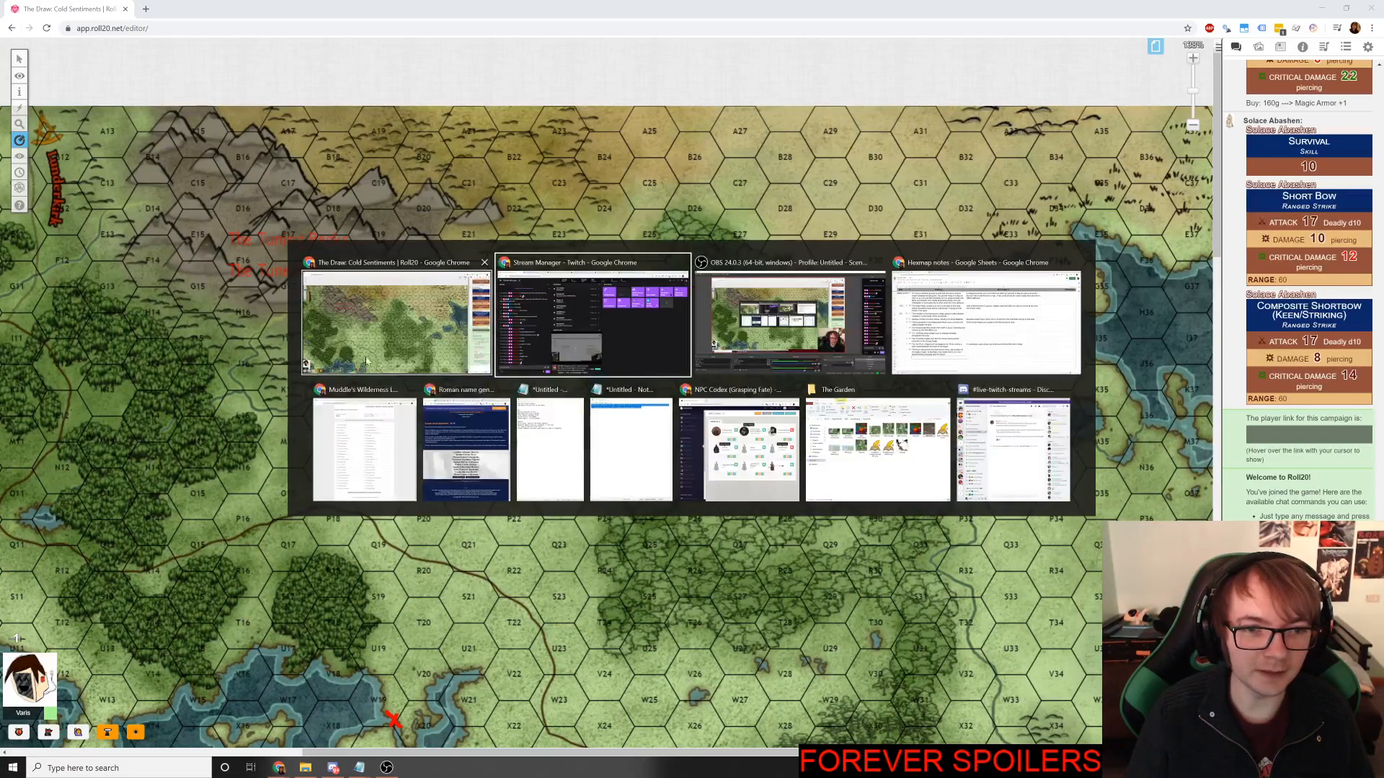
click(365, 352)
key(alt+Tab)
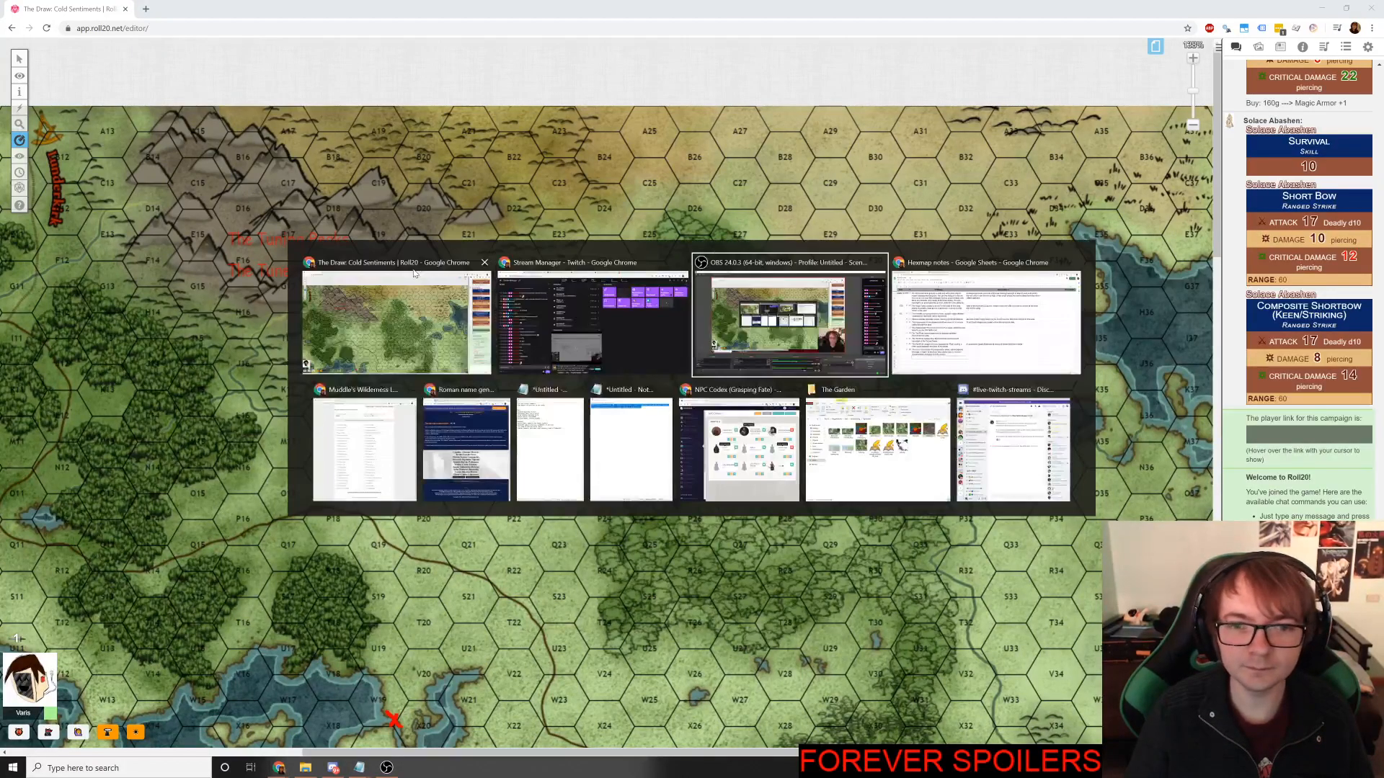
click(101, 639)
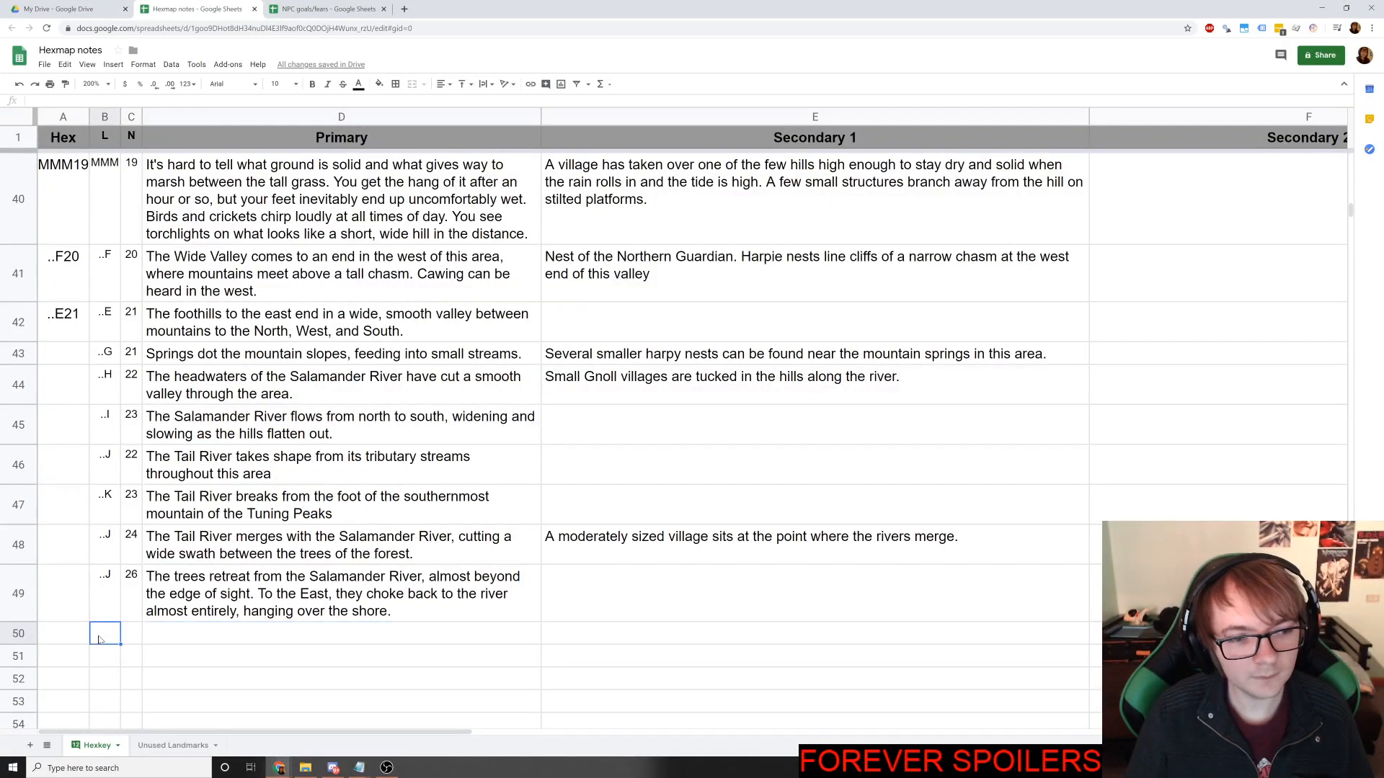
text(..G)
key(Tab)
text(19)
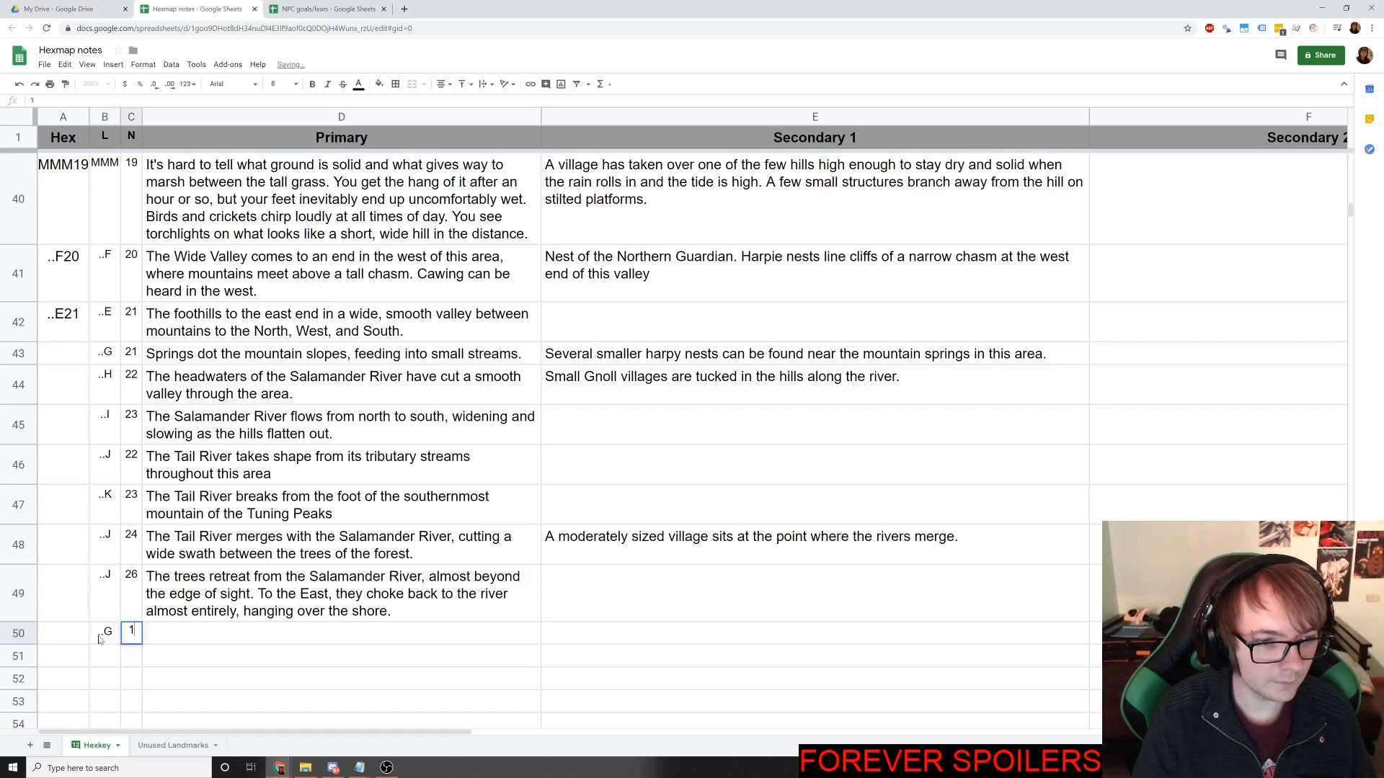
key(Tab)
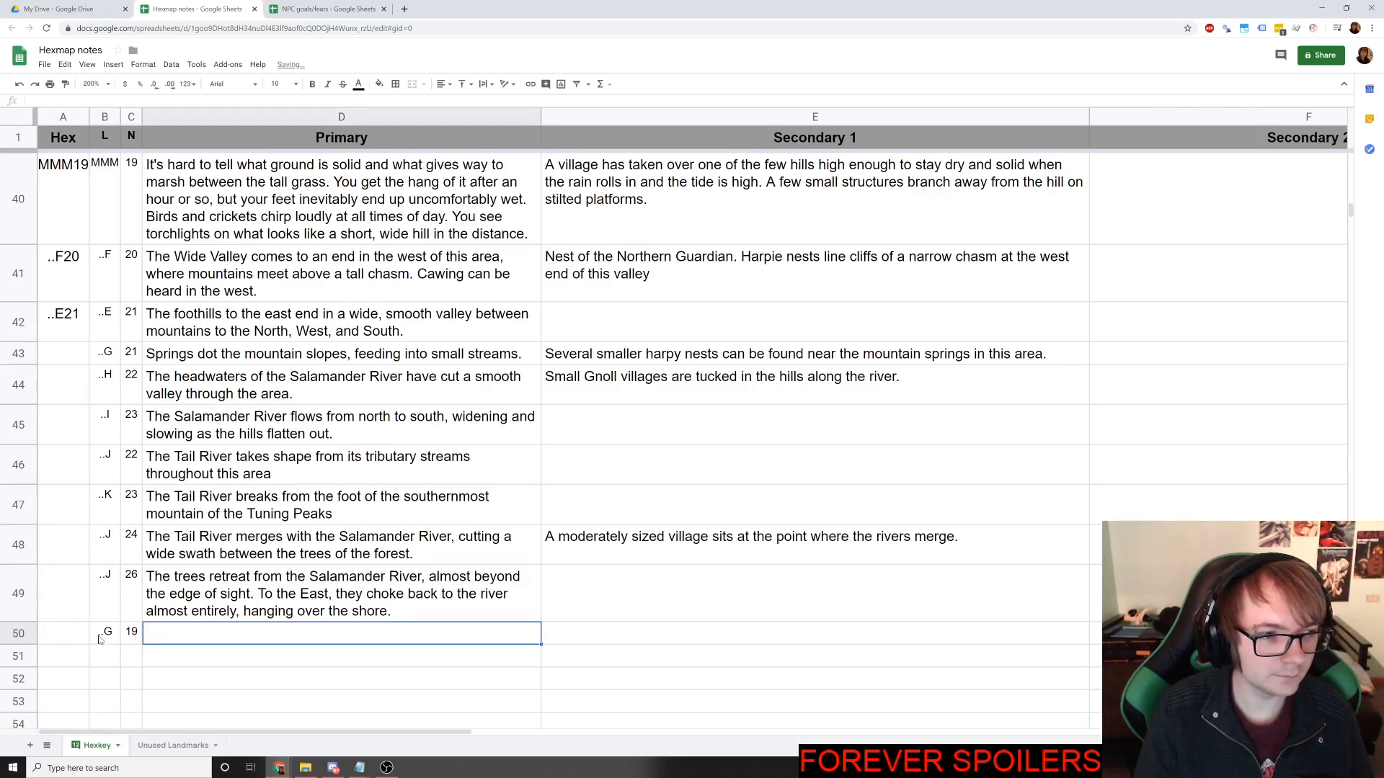
Survey the Roll20 map from the Tuning Peaks to the southern lakes, and measure distances near the Party token and the mountains east of it.
key(alt+Tab)
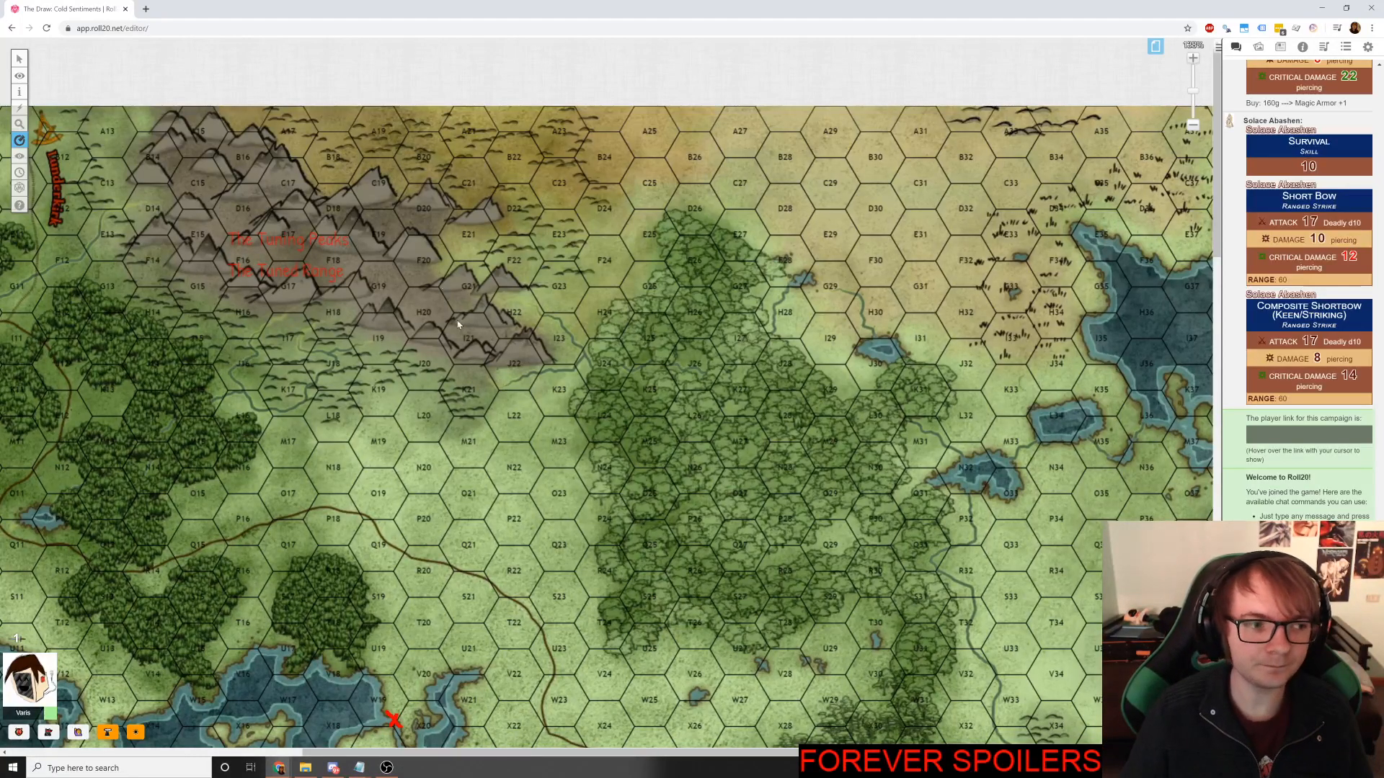
scroll(333, 290, down, 10)
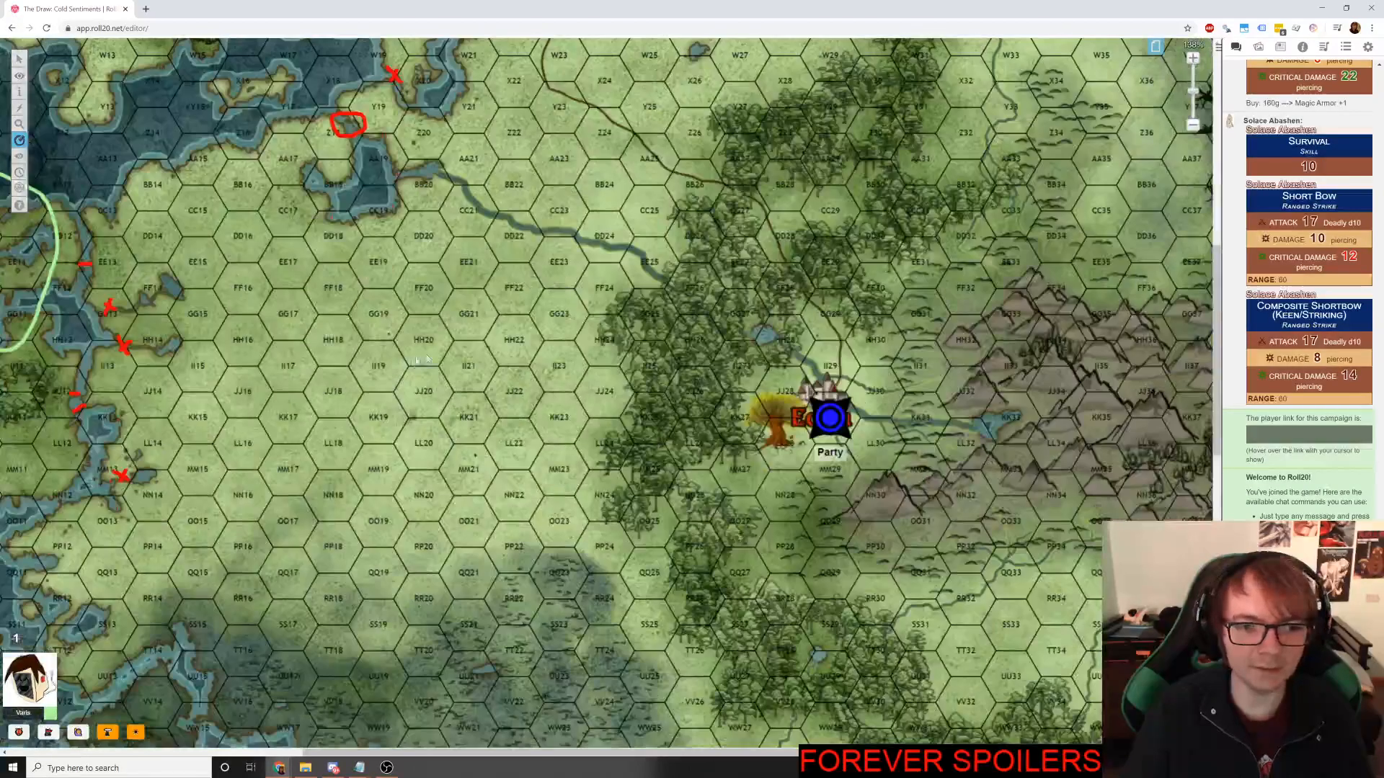
scroll(425, 334, left, 3)
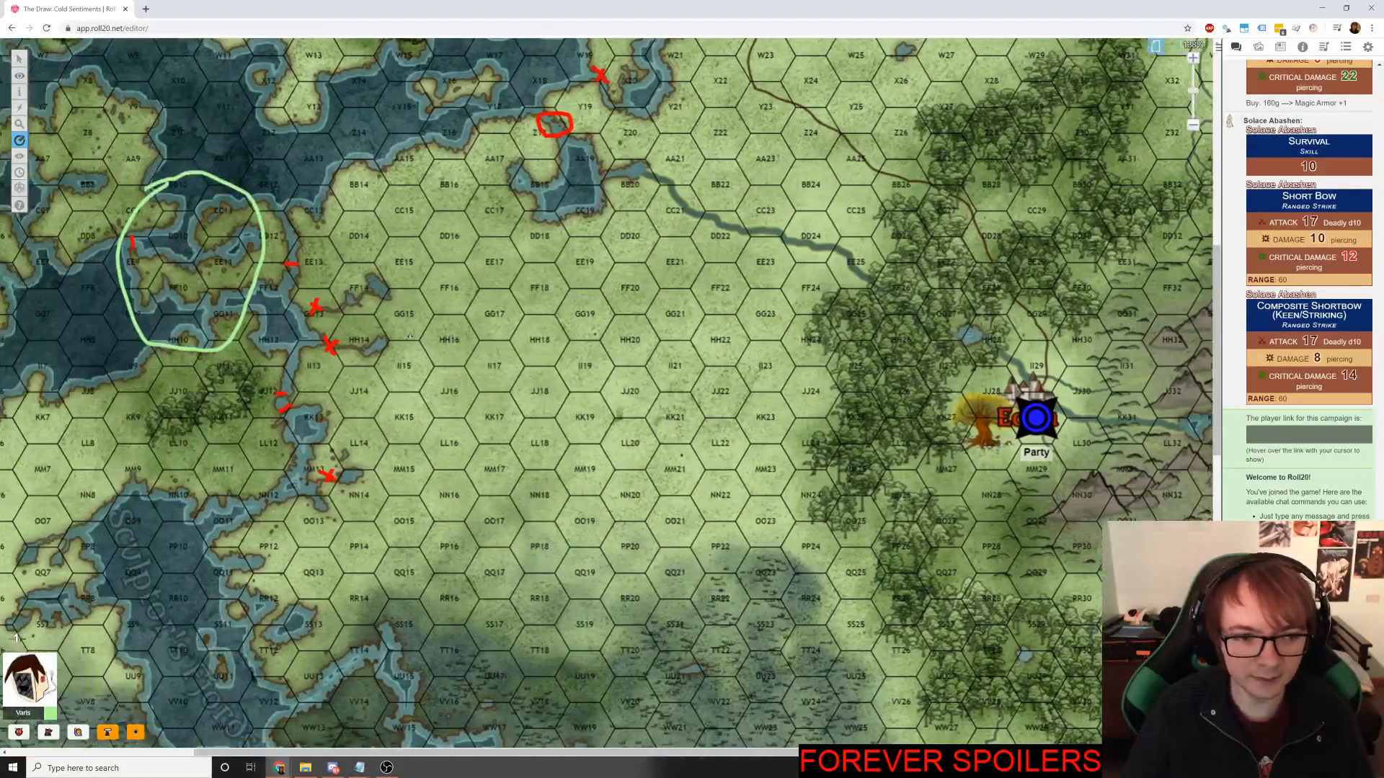
scroll(425, 334, down, 5)
scroll(432, 360, down, 5)
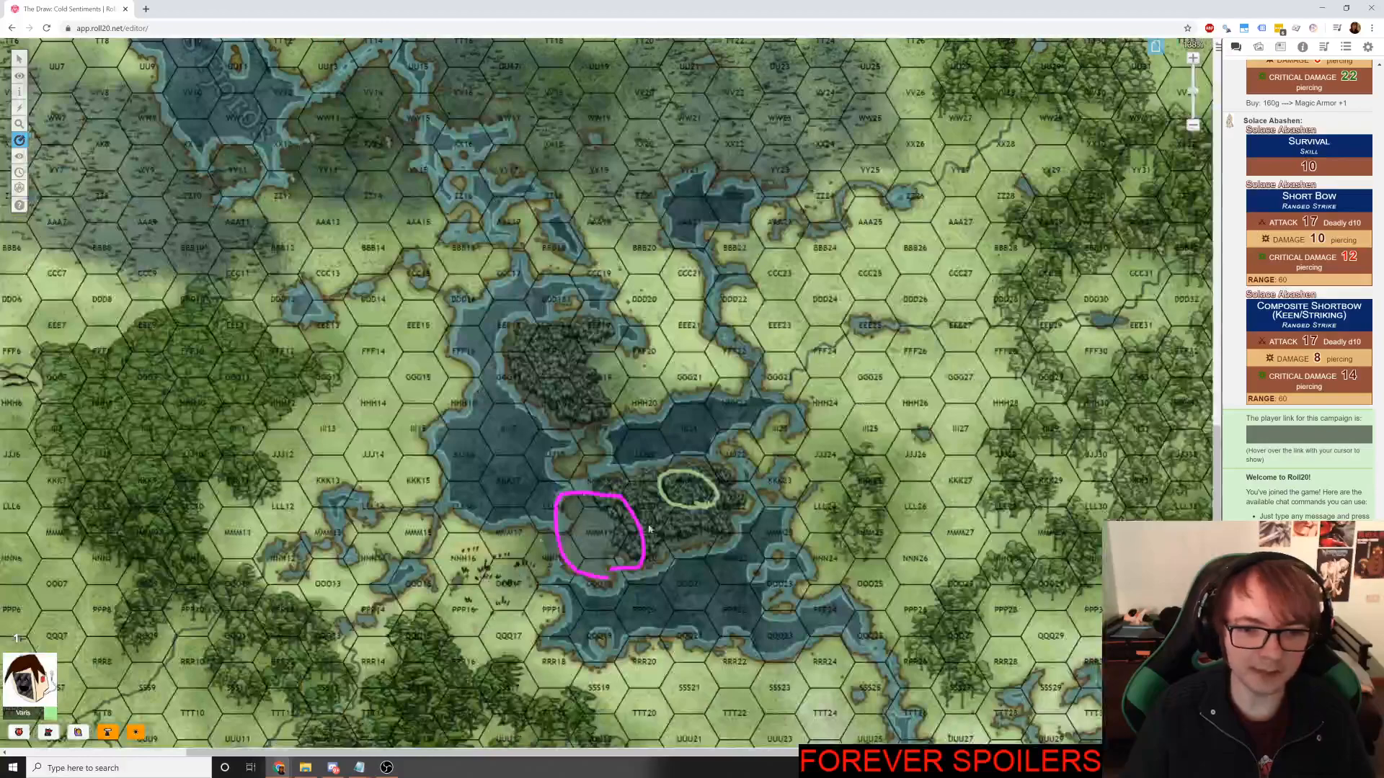
scroll(529, 392, up, 15)
scroll(147, 387, up, 10)
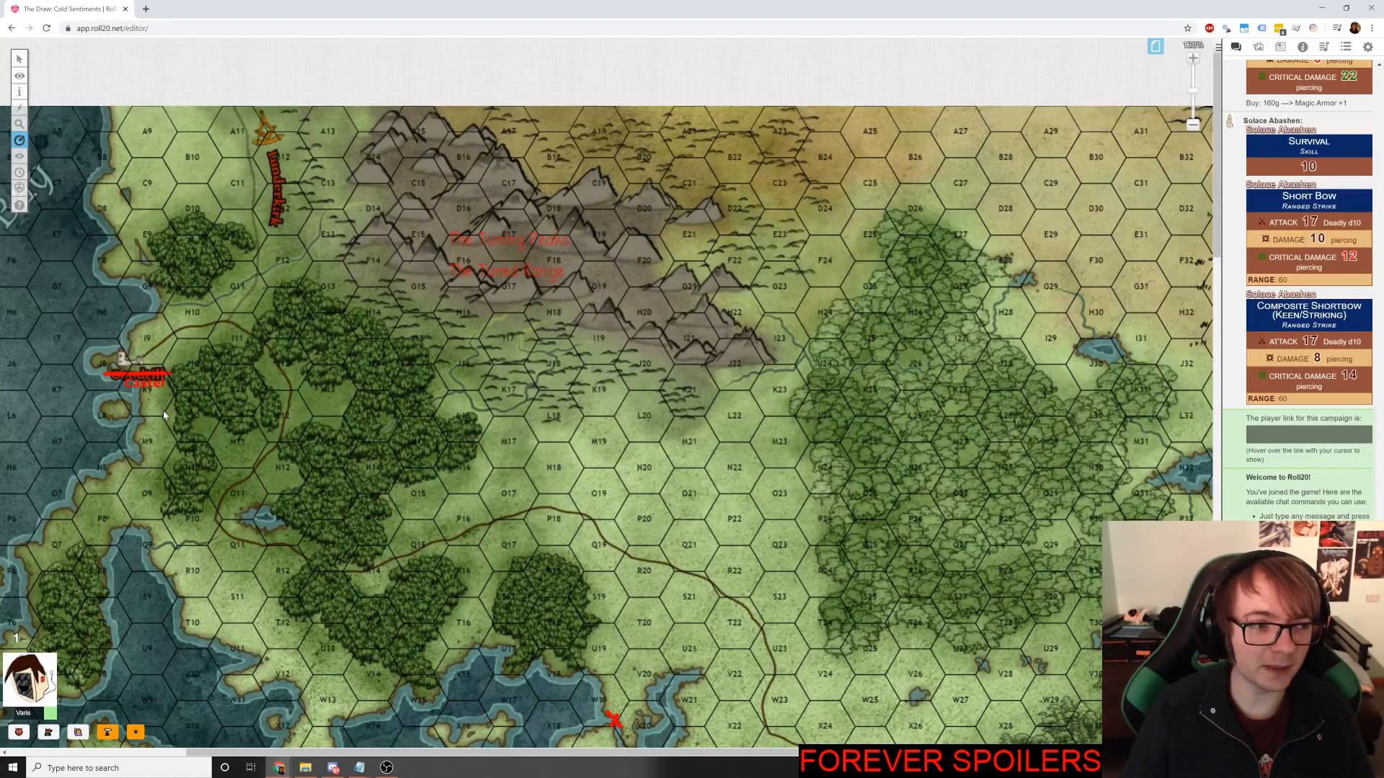
scroll(163, 409, down, 10)
scroll(552, 405, right, 10)
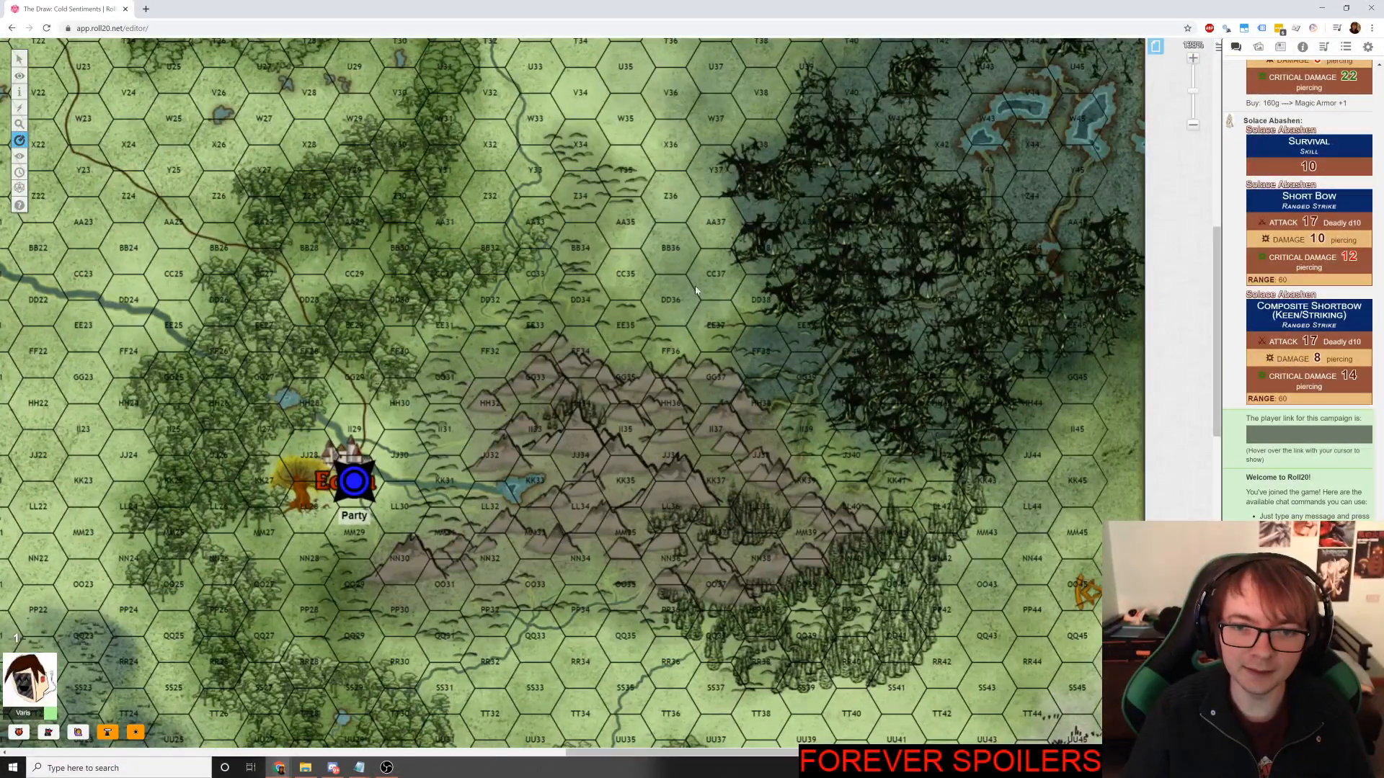
mouse_move(362, 438)
mouse_down()
mouse_move(361, 321)
mouse_move(674, 349)
mouse_move(353, 378)
mouse_move(671, 351)
mouse_move(438, 384)
mouse_move(384, 452)
mouse_up()
drag(572, 302, 585, 167)
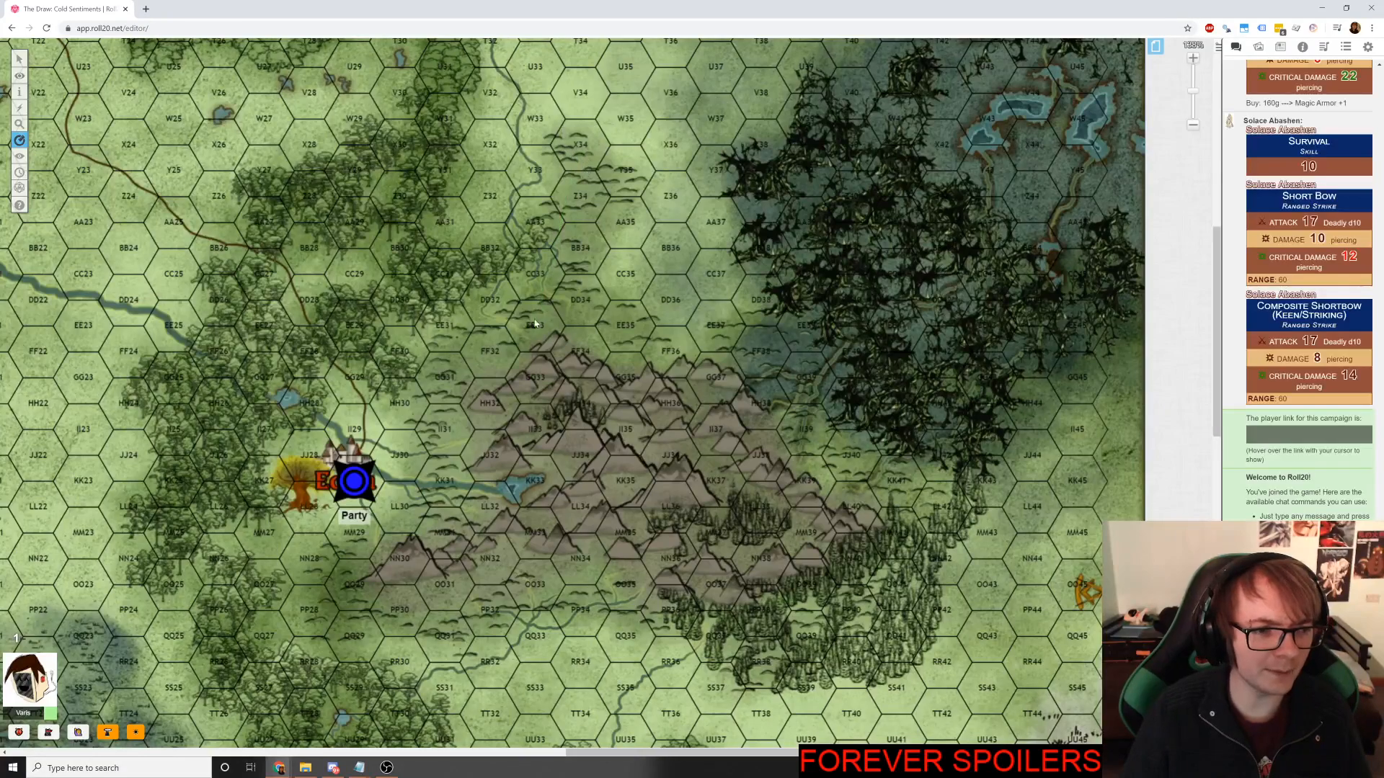
Survey the Roll20 map's northern edge, the Tuning Peaks, the southern lakes and the forests around the Party token.
scroll(534, 324, up, 3)
scroll(576, 371, left, 3)
scroll(617, 418, up, 3)
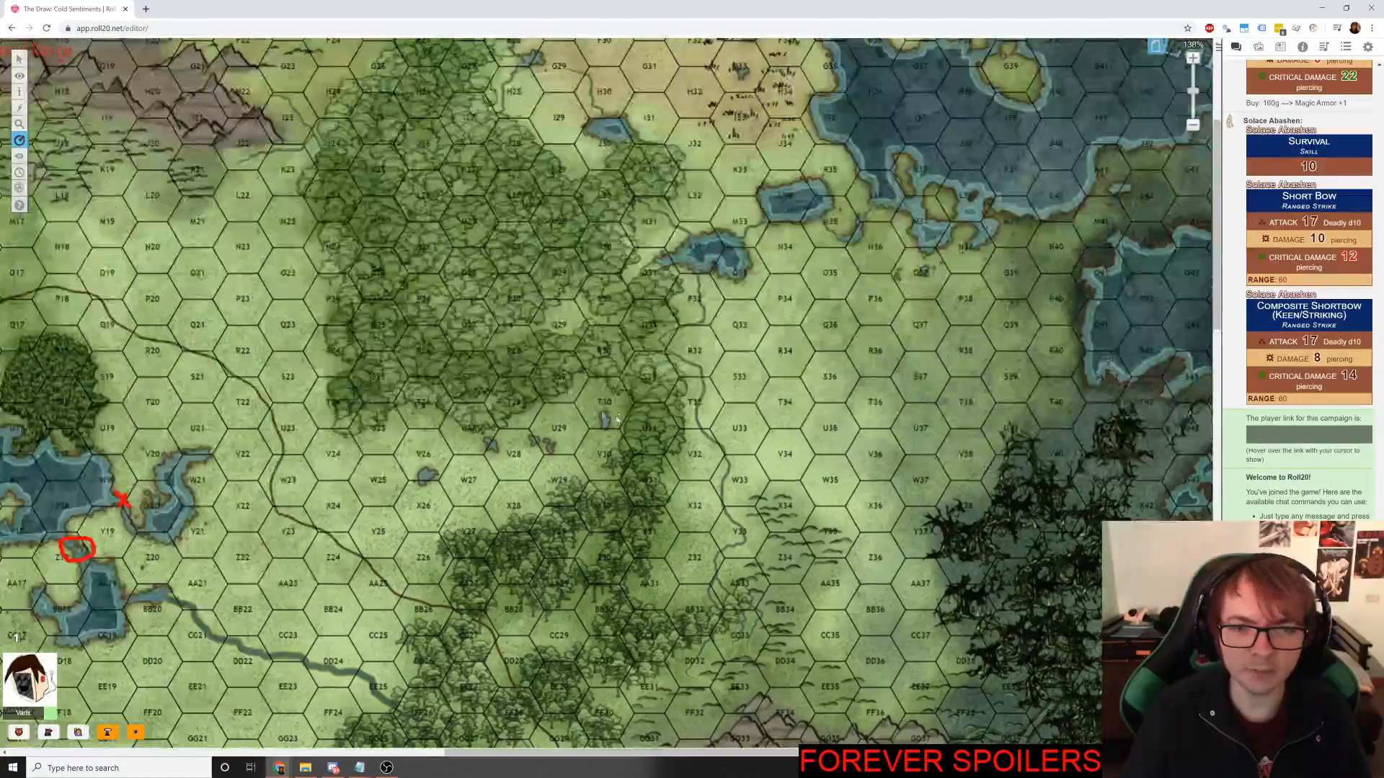
scroll(617, 418, up, 3)
scroll(649, 407, left, 1)
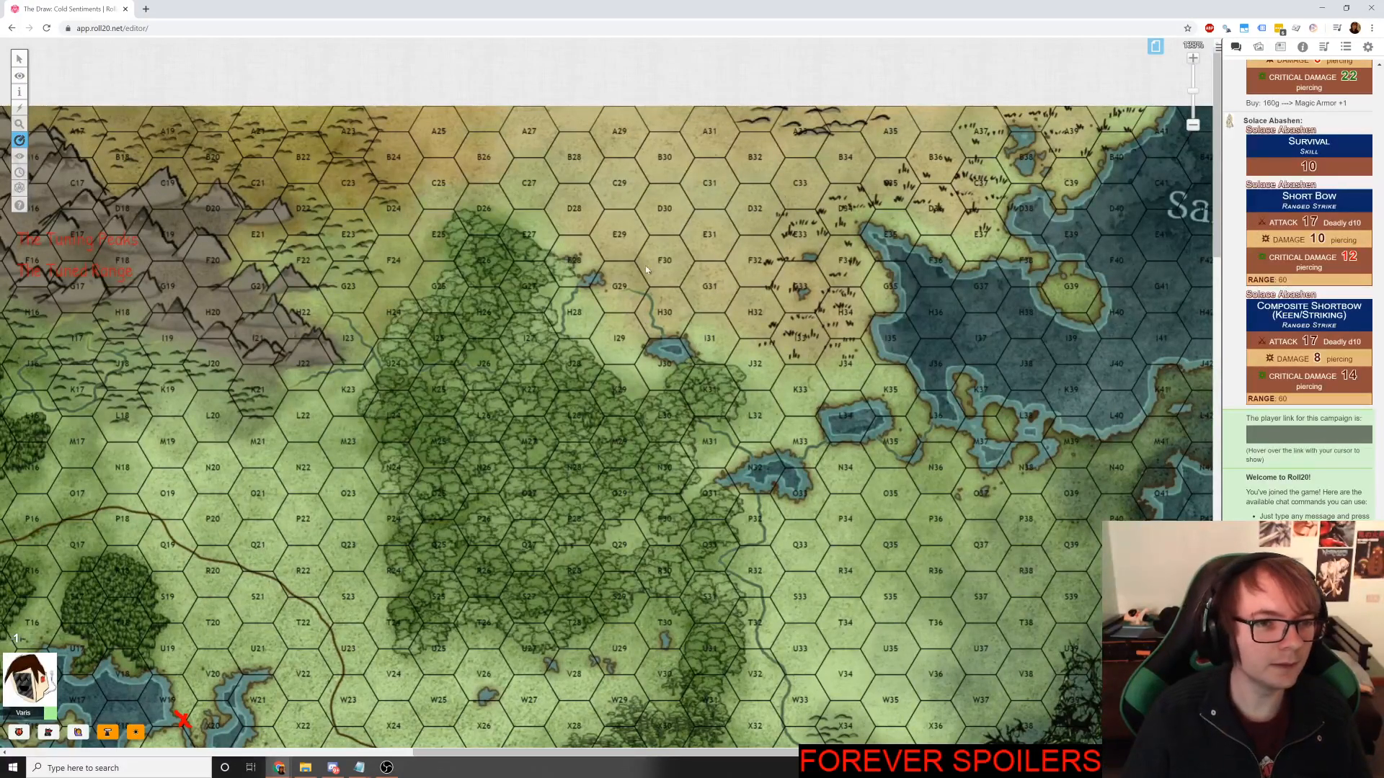
scroll(535, 297, left, 4)
scroll(612, 387, left, 6)
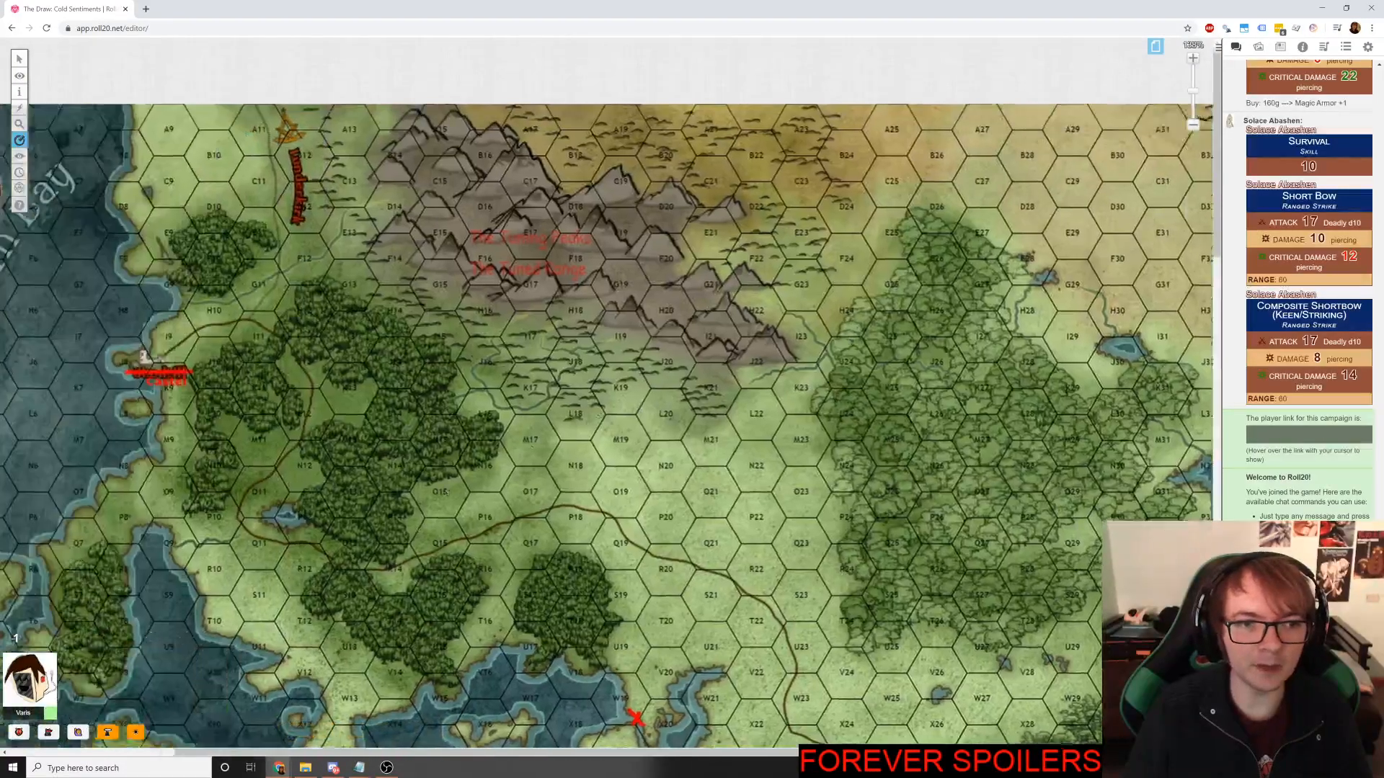
scroll(602, 429, down, 4)
scroll(602, 430, down, 15)
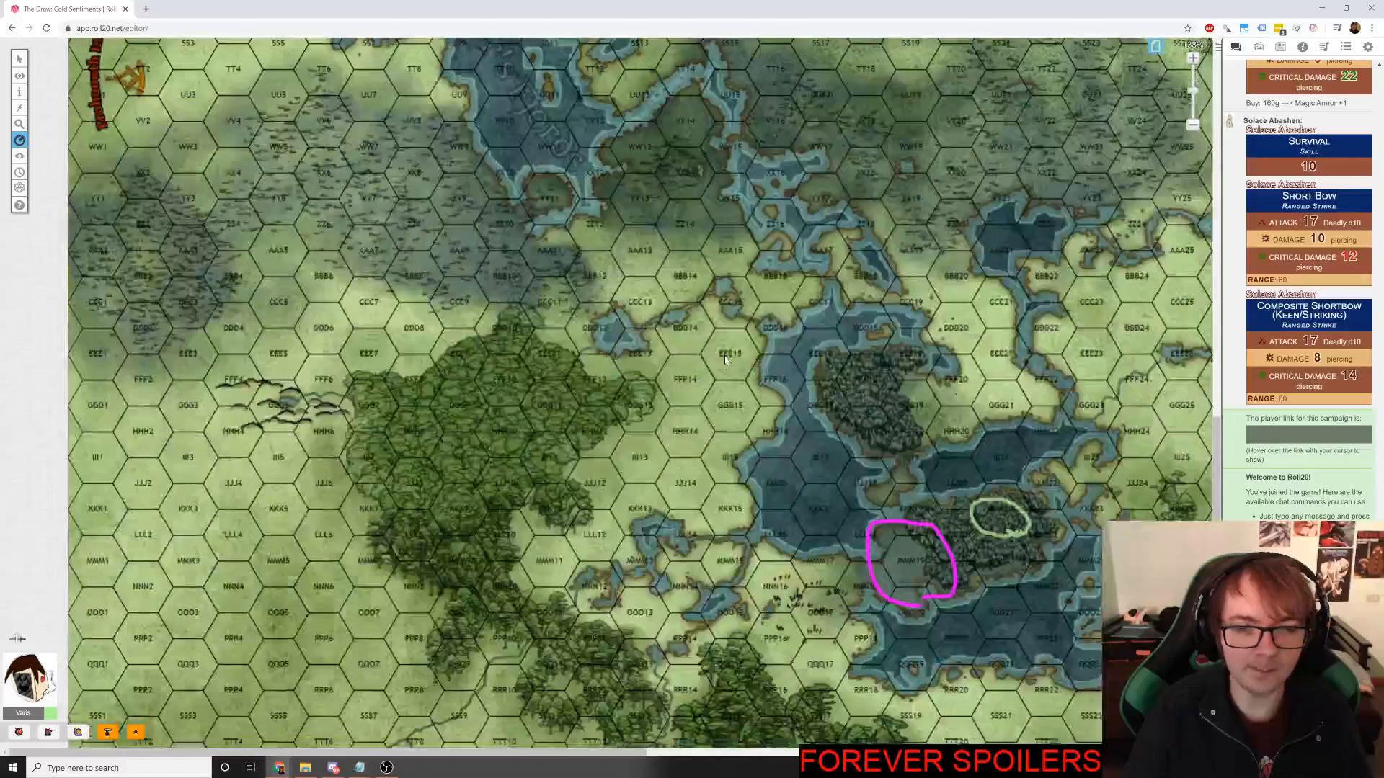
scroll(724, 369, right, 15)
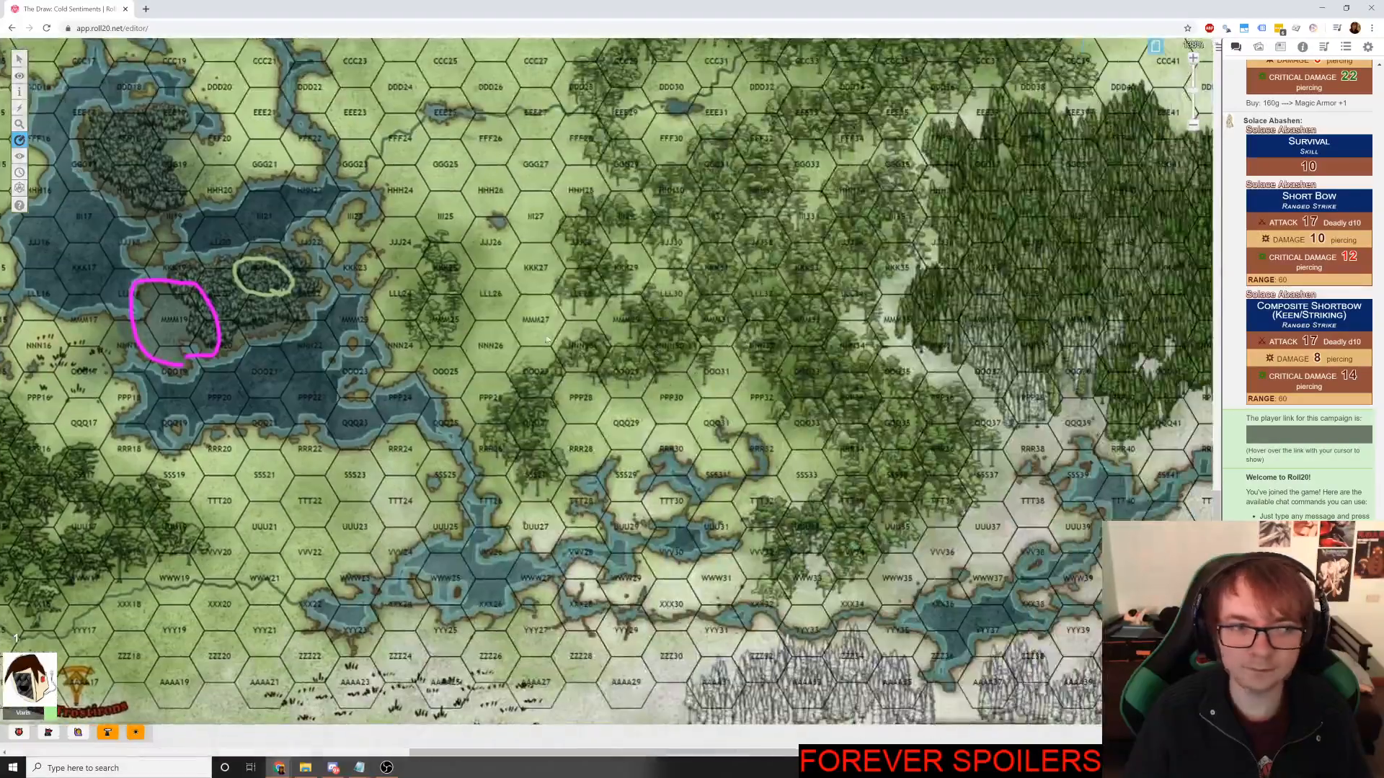
scroll(535, 341, up, 15)
scroll(535, 340, up, 10)
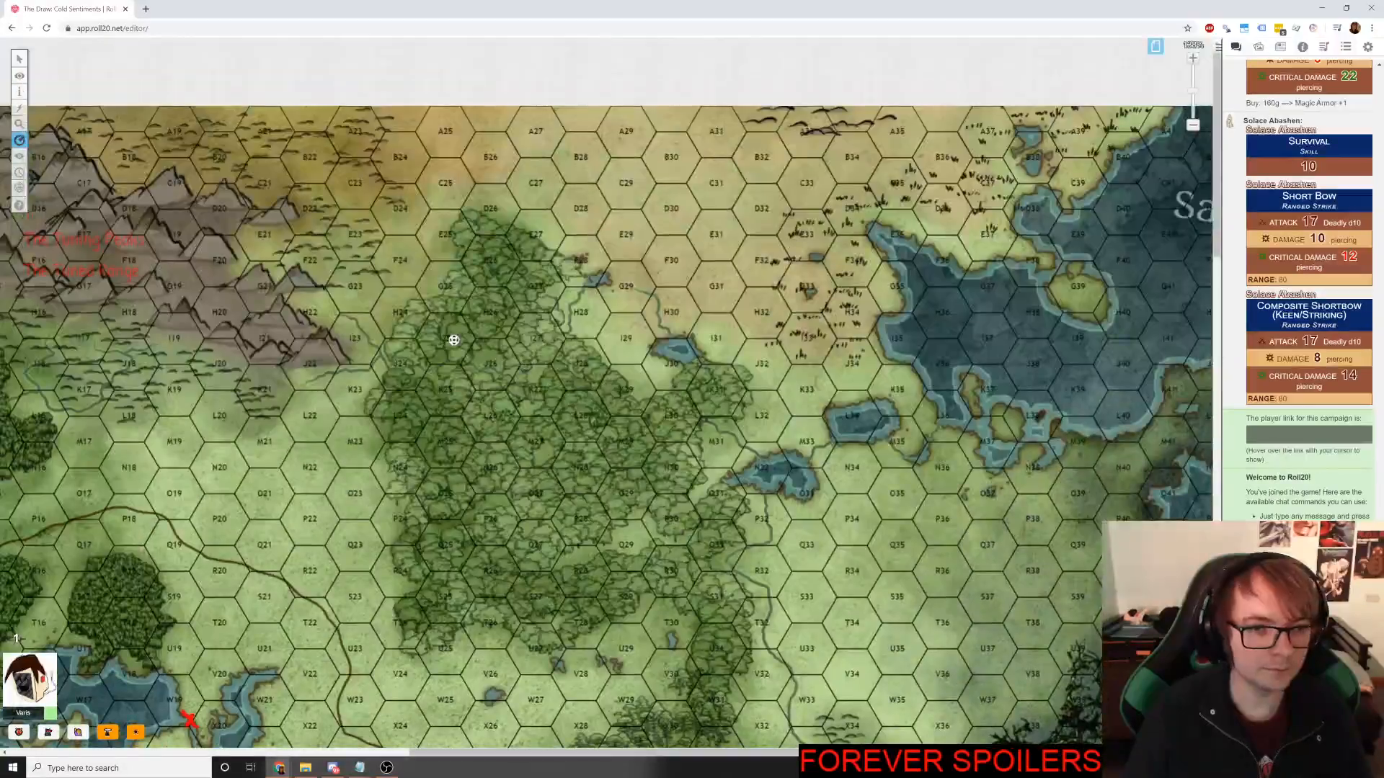
scroll(545, 366, down, 10)
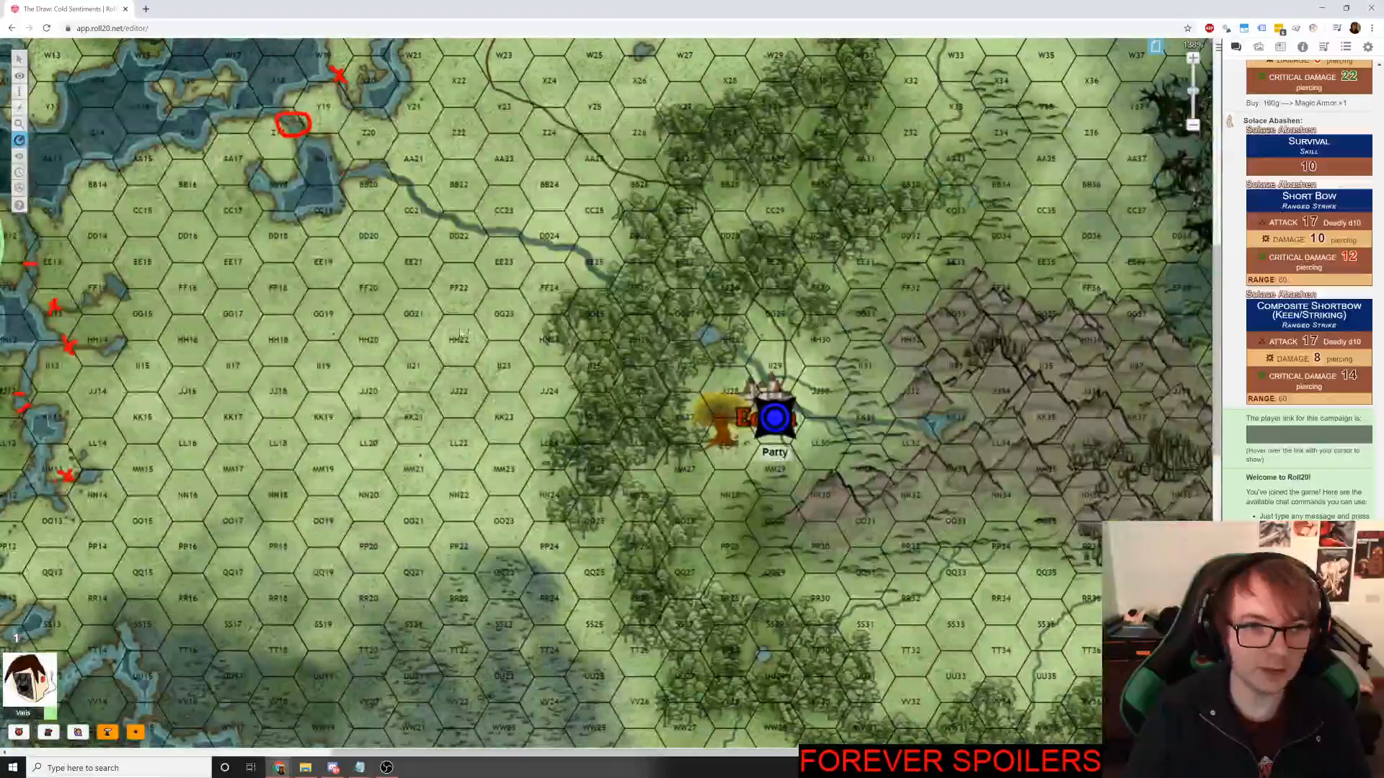
scroll(433, 332, down, 5)
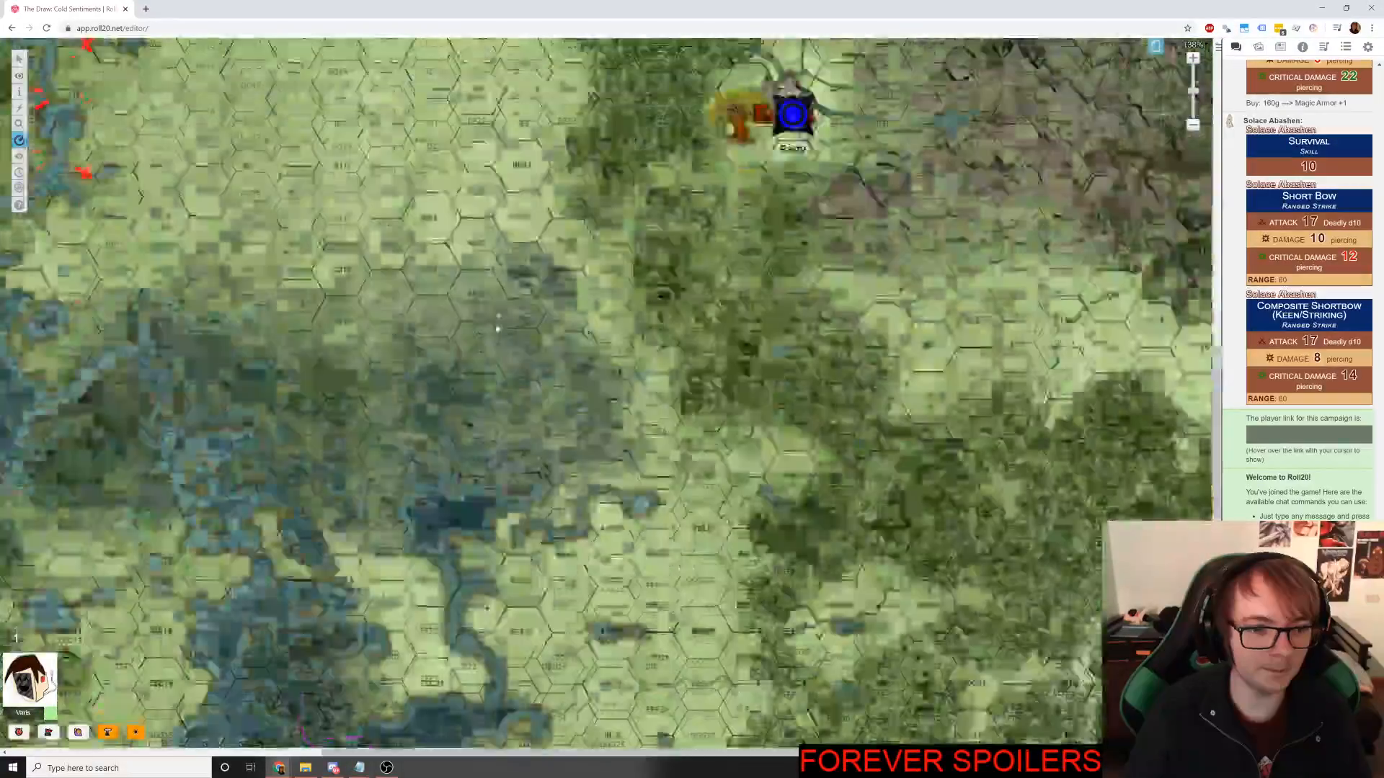
scroll(499, 309, up, 10)
scroll(500, 310, up, 4)
scroll(504, 360, right, 6)
Measure distances from the Party token and across the hexes between the eastern mountains and the dark forest.
scroll(519, 517, down, 5)
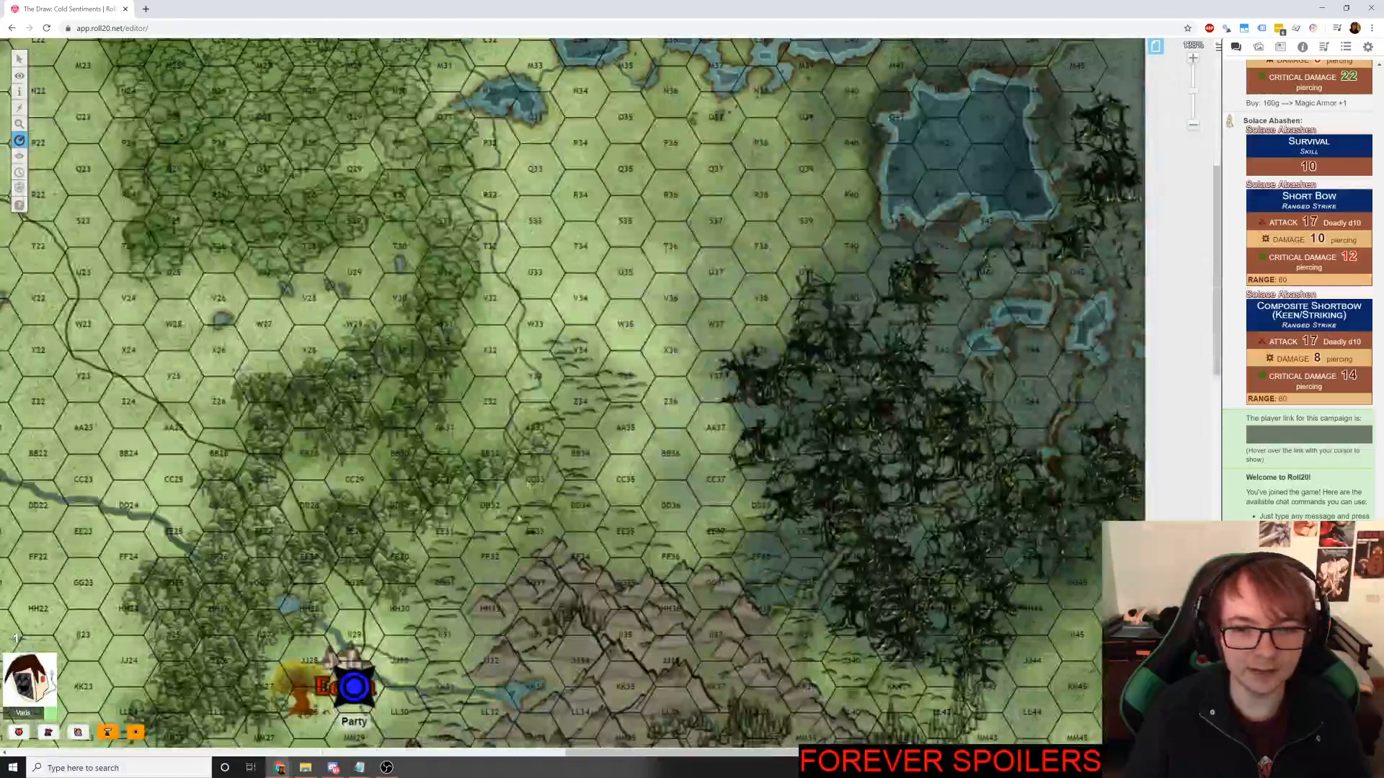
drag(354, 684, 748, 557)
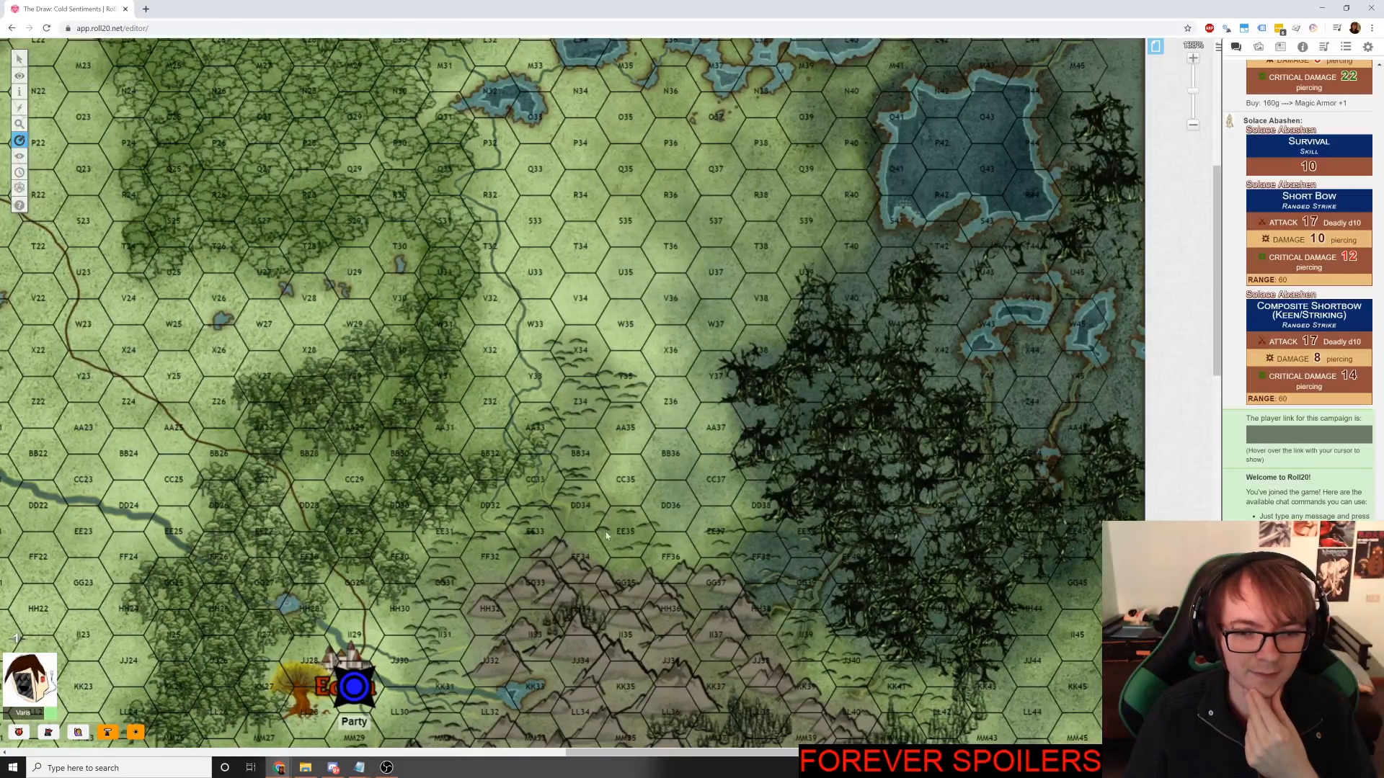
drag(807, 584, 588, 515)
drag(731, 559, 646, 508)
scroll(757, 556, down, 1)
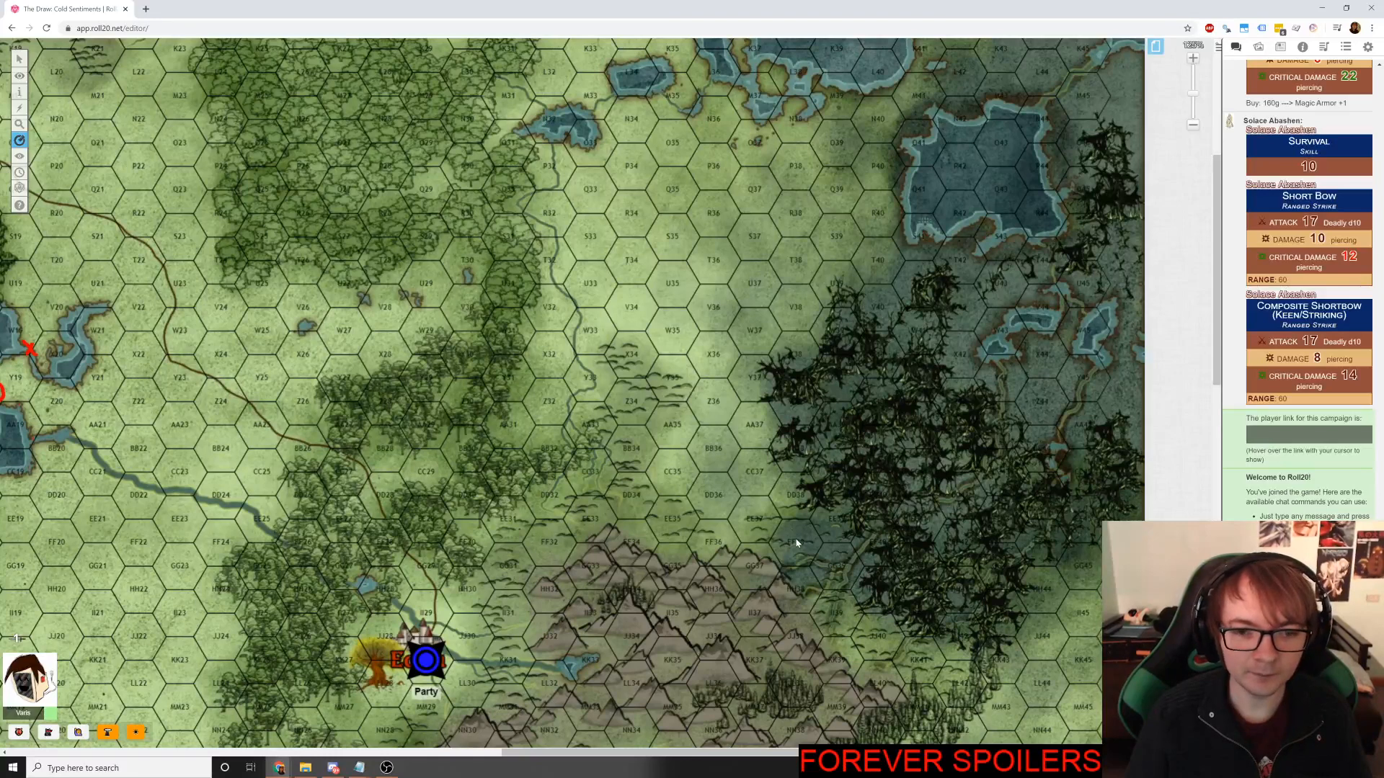
drag(796, 543, 636, 431)
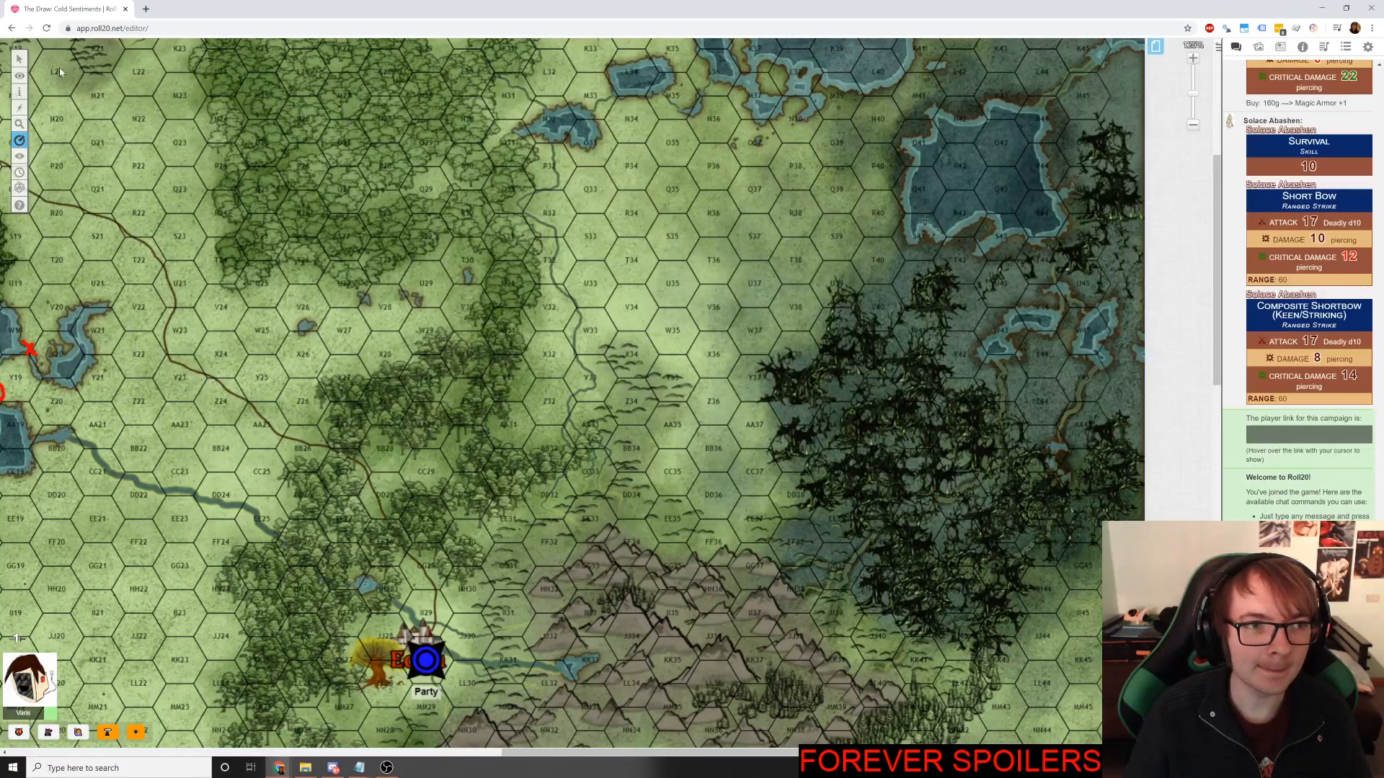
click(21, 60)
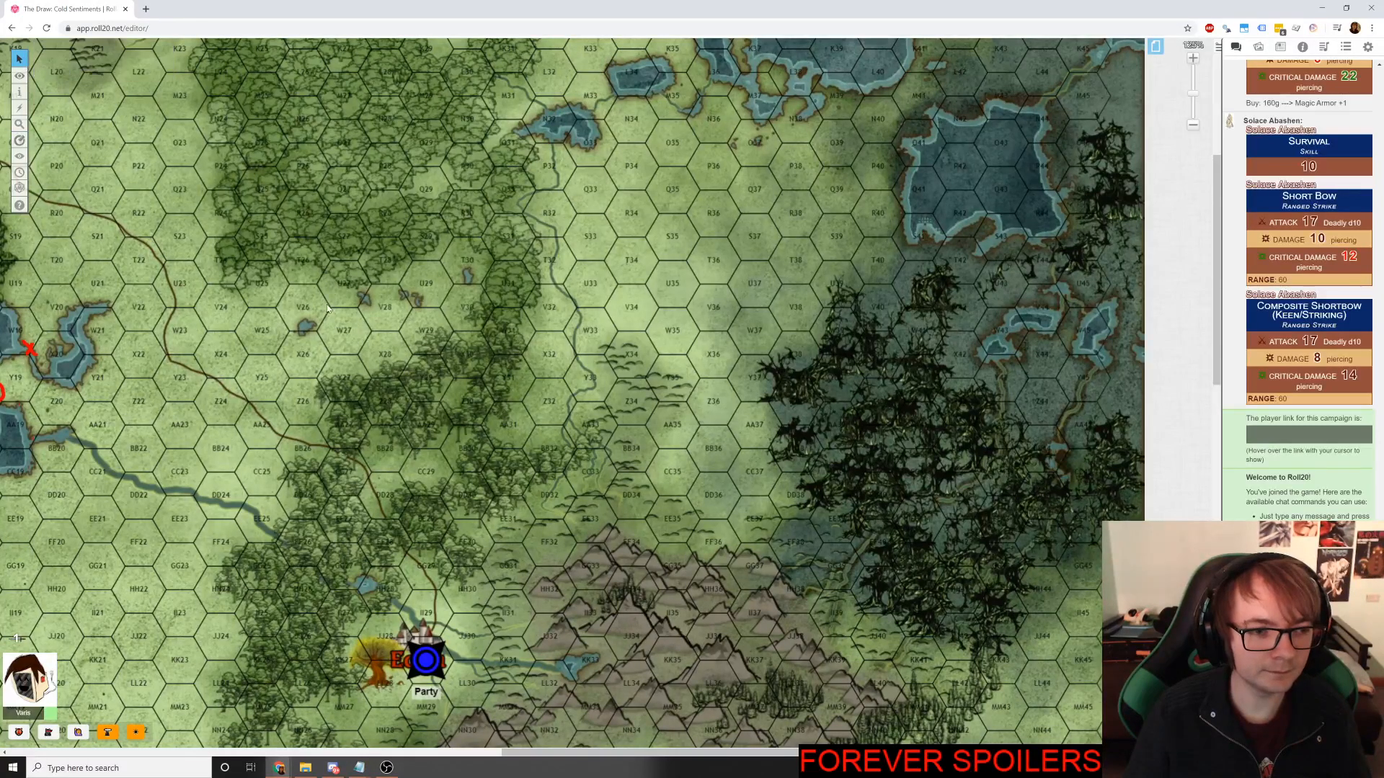
scroll(328, 308, up, 5)
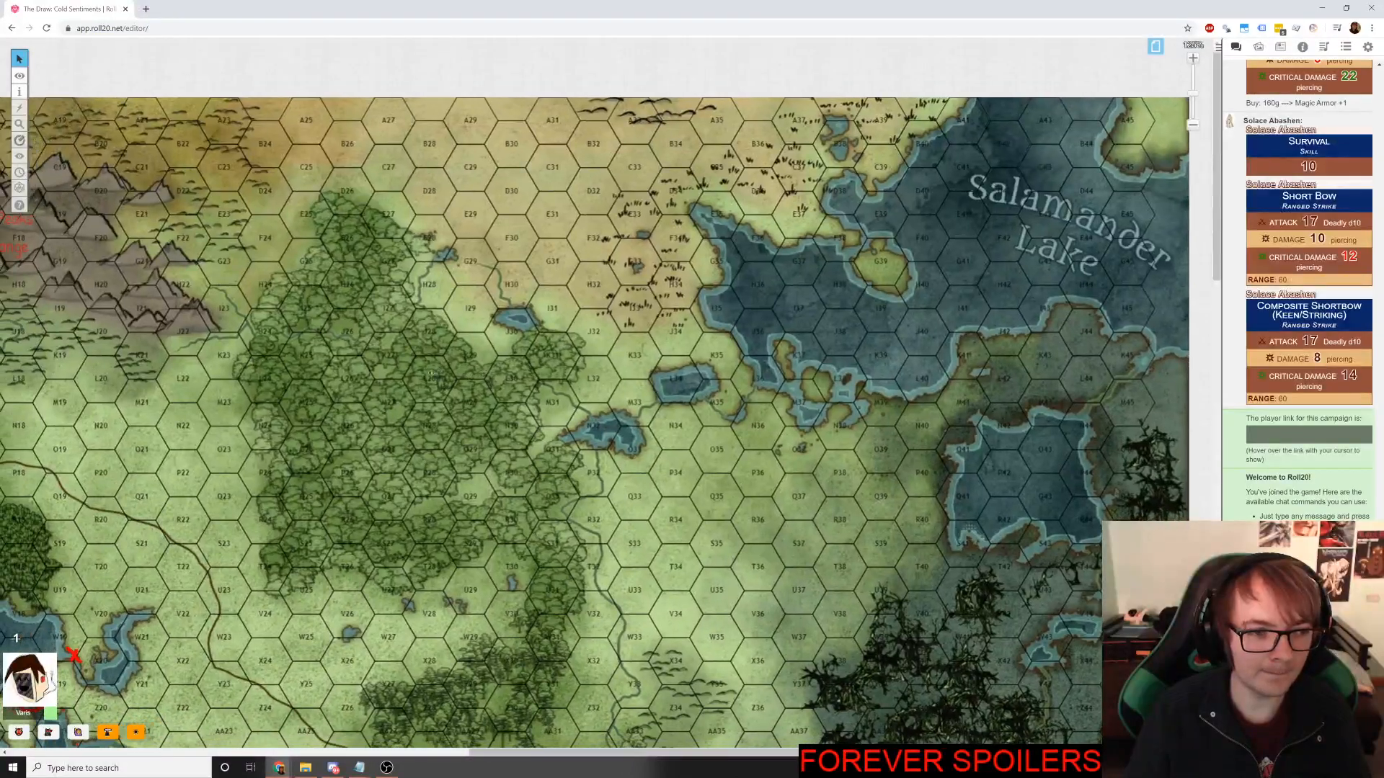
drag(188, 396, 424, 388)
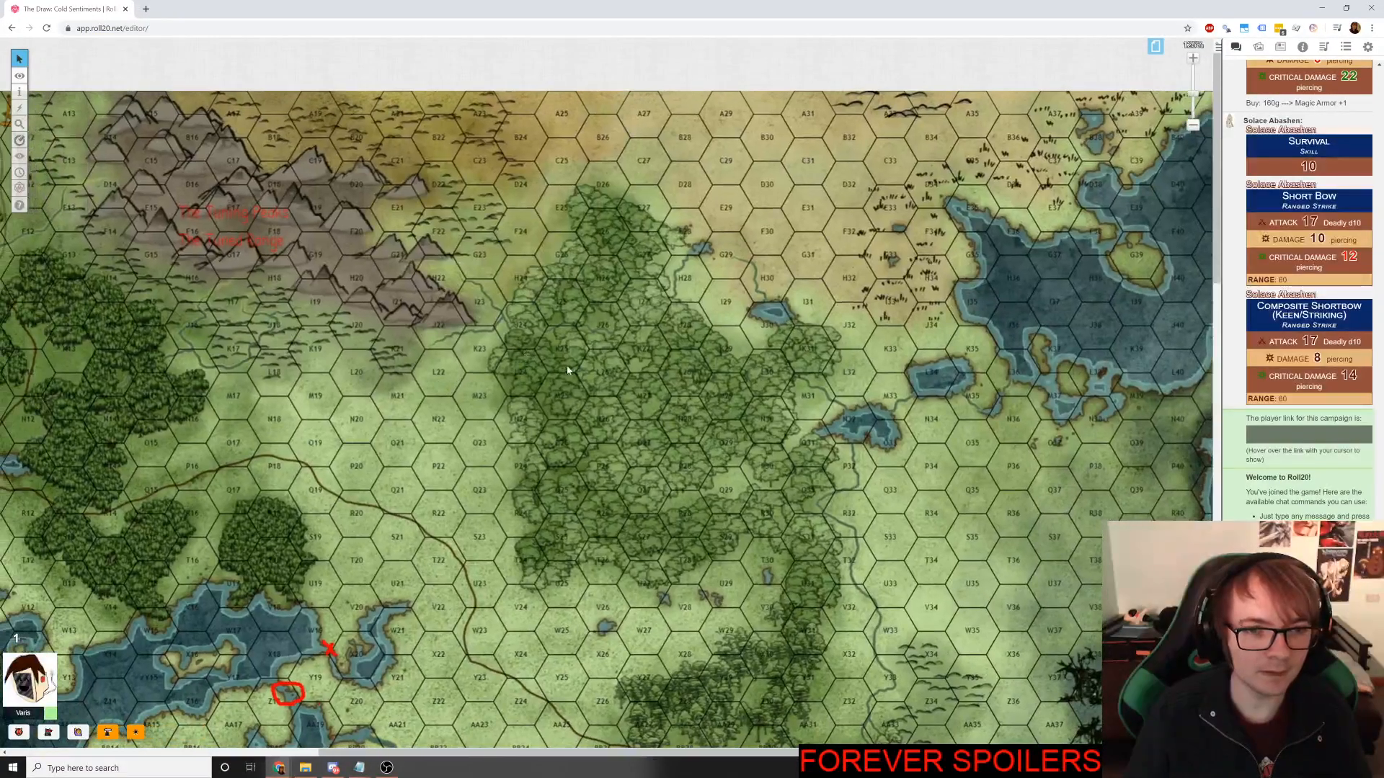
Switch to the Hexmap notes spreadsheet and start the Primary description for hex ..G 19 with "(Tuning Fork Pass)".
key(alt+Tab)
key(alt+Tab)
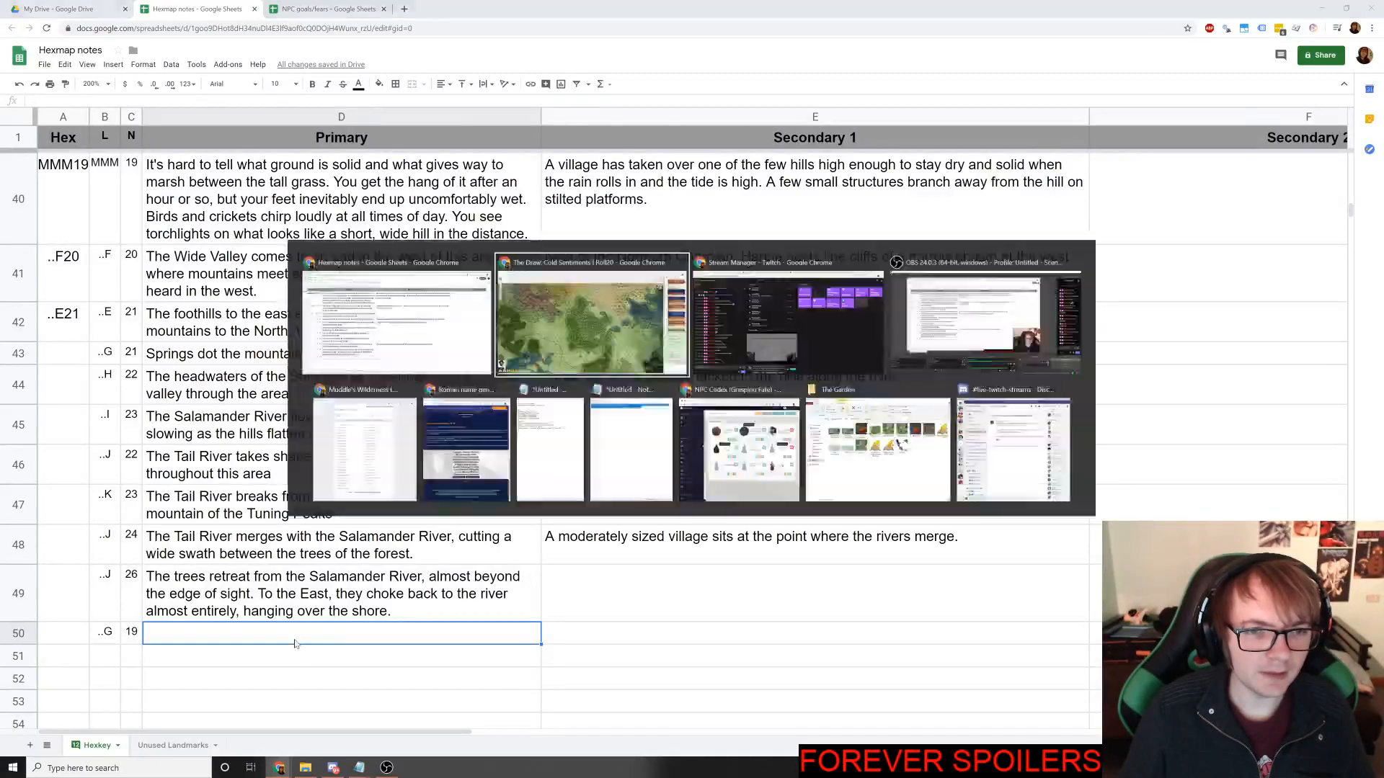
key(alt+Tab)
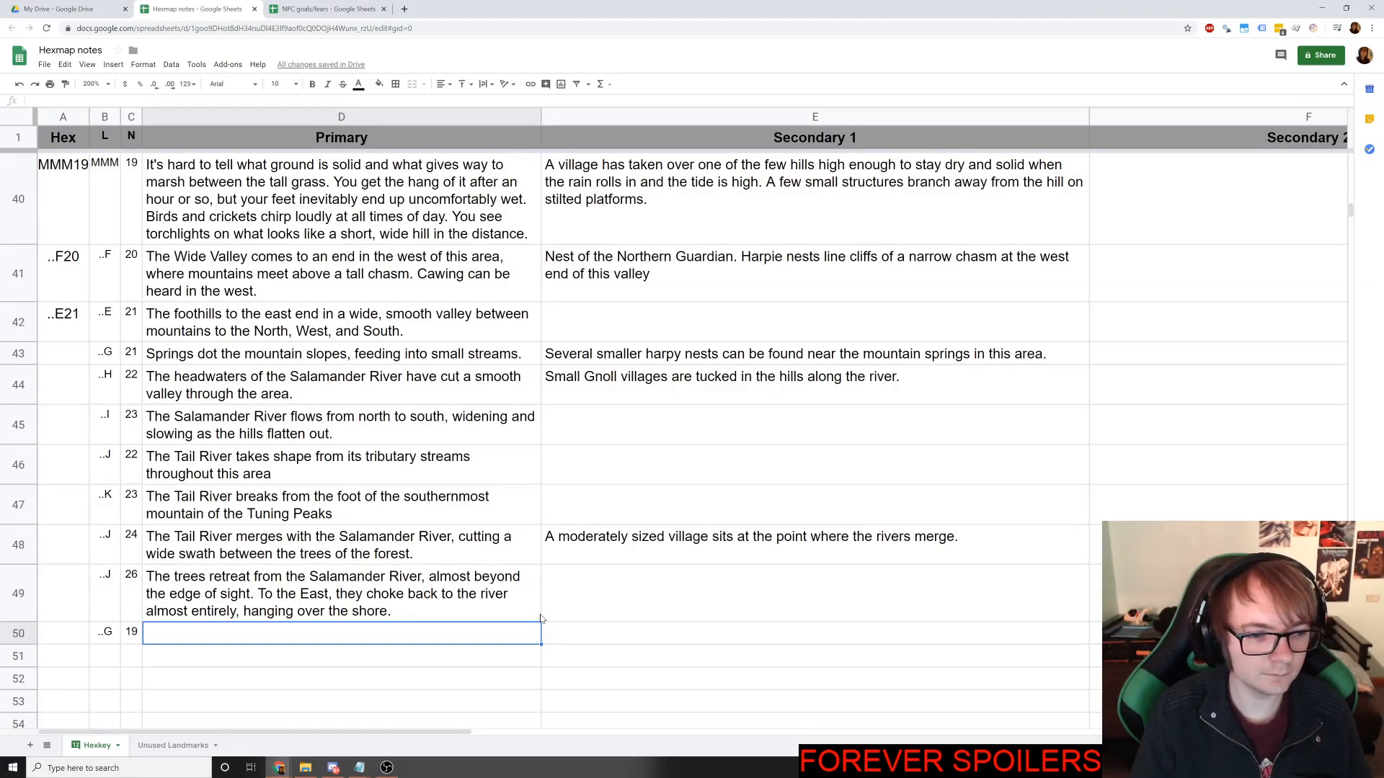
text((Tuning Fork Pass))
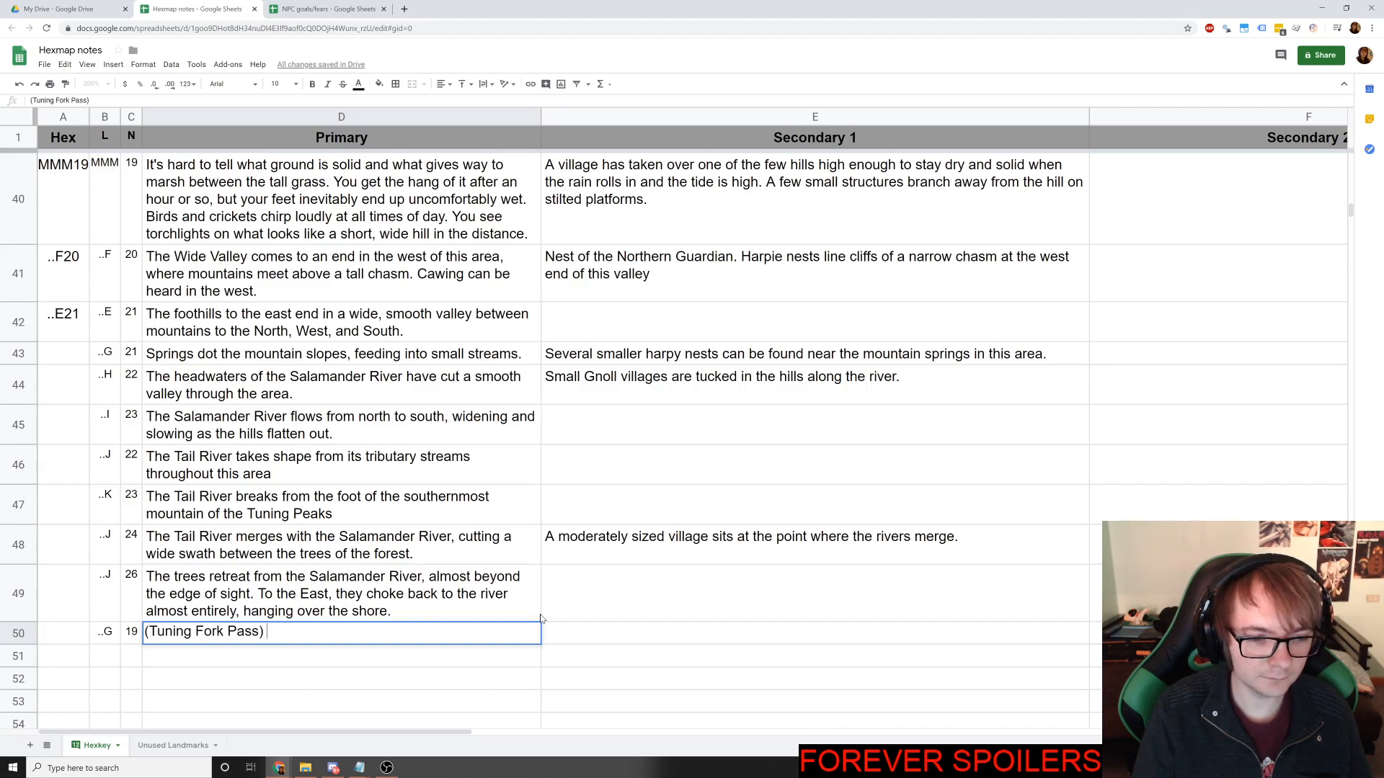
Complete the ..G 19 description with "To the west, mountain passes from the north and south come together, continuing on to the east.".
text(To the west,)
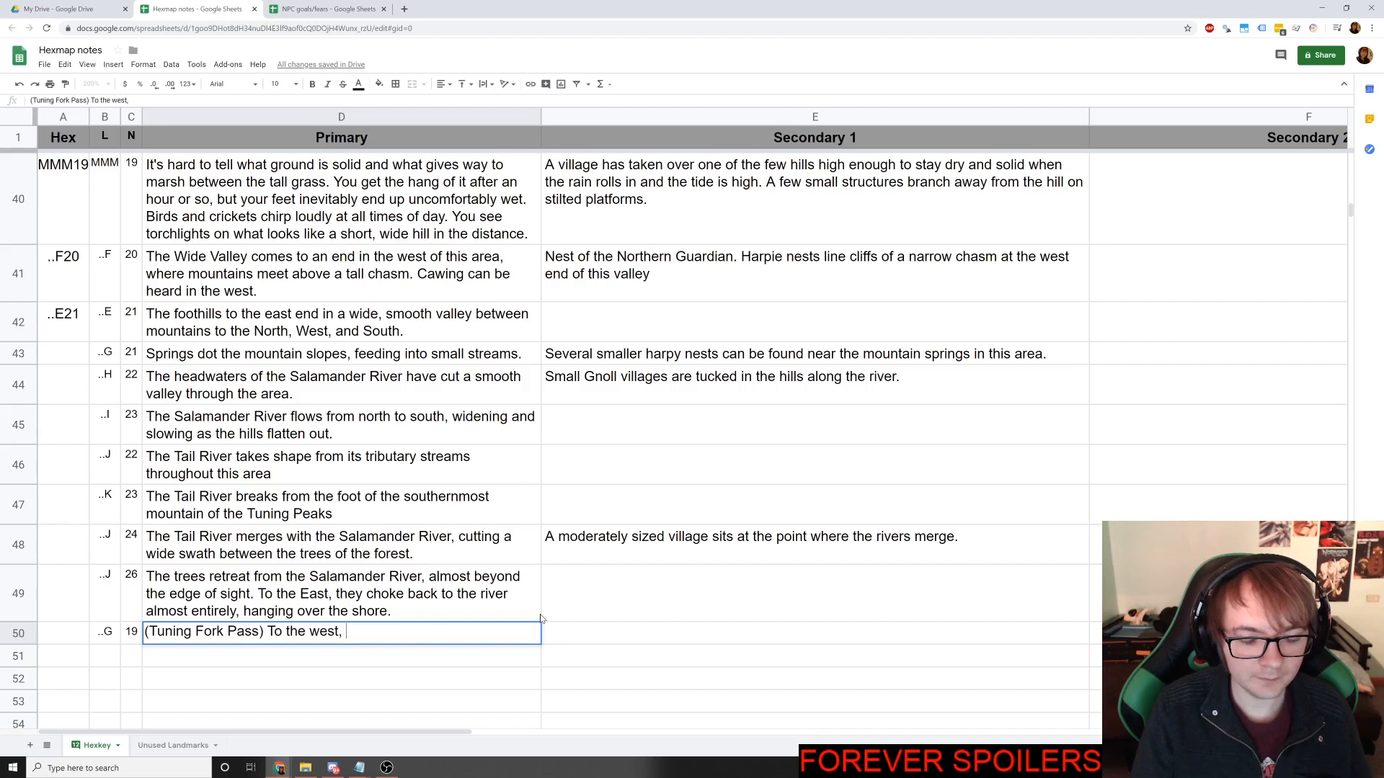
text( a)
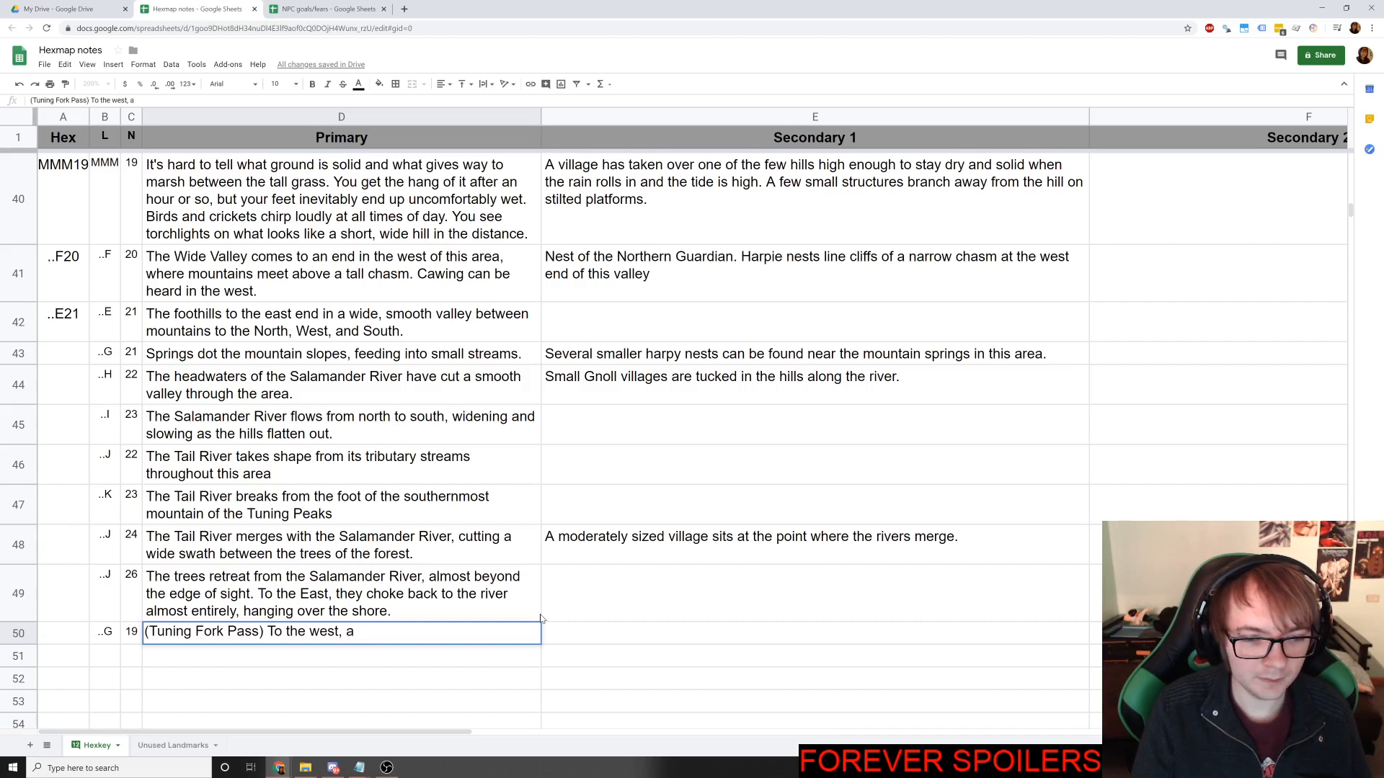
key(BackSpace)
text(mo)
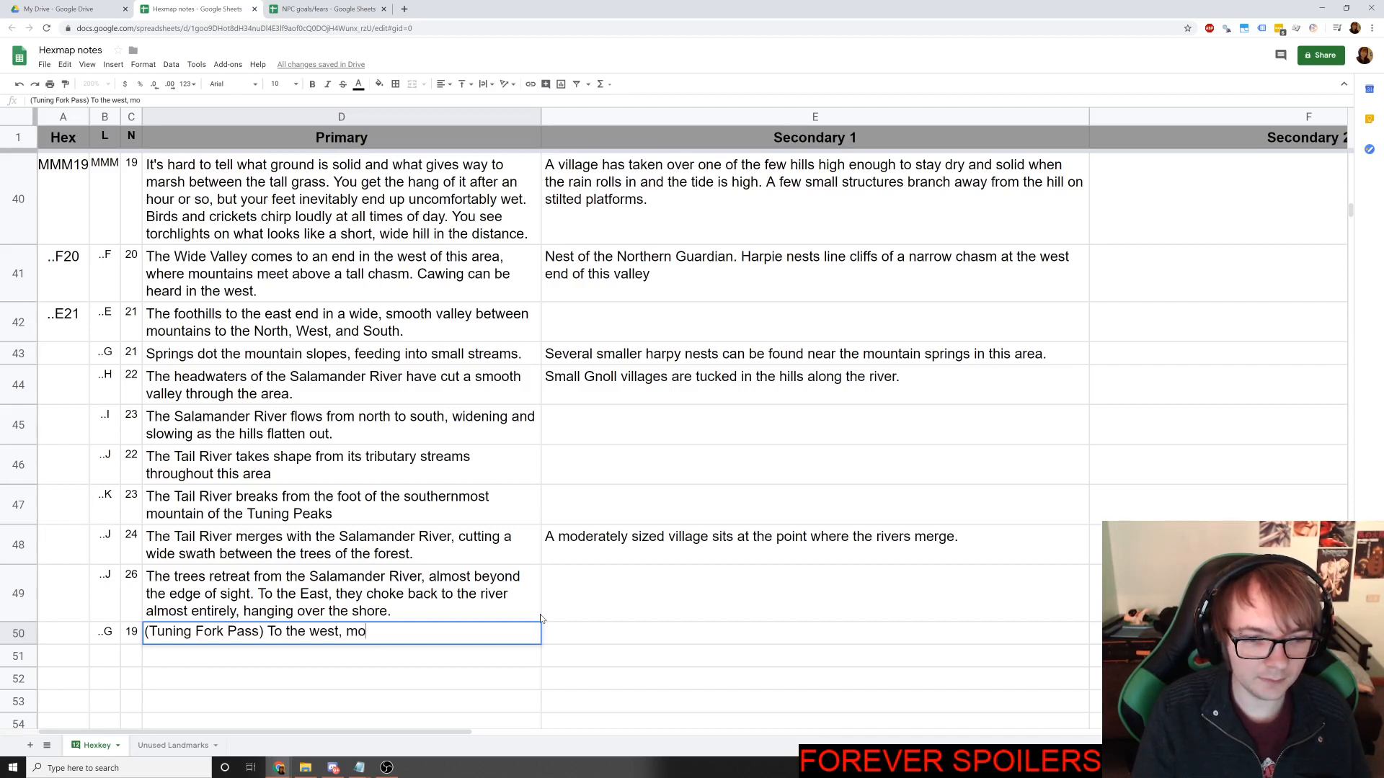
text(untain passe)
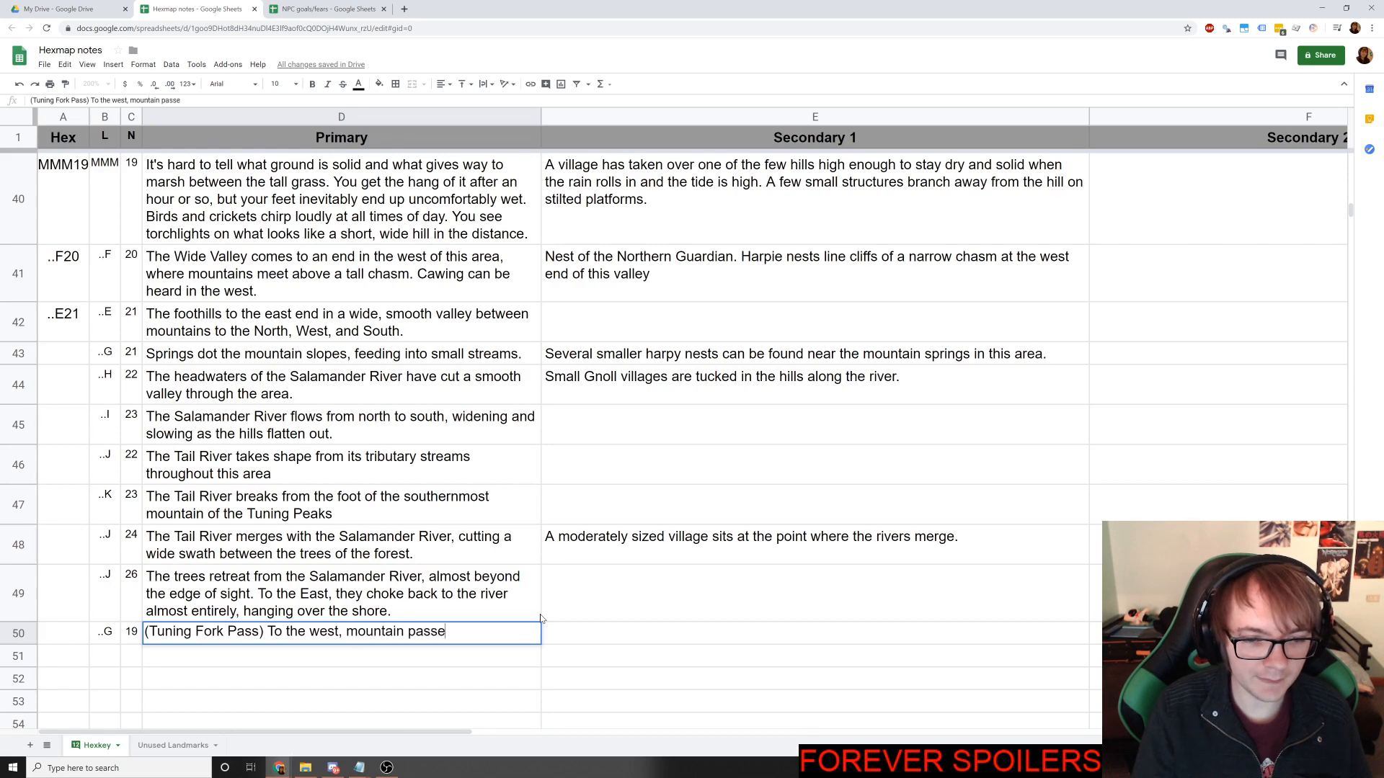
text(s from the nort)
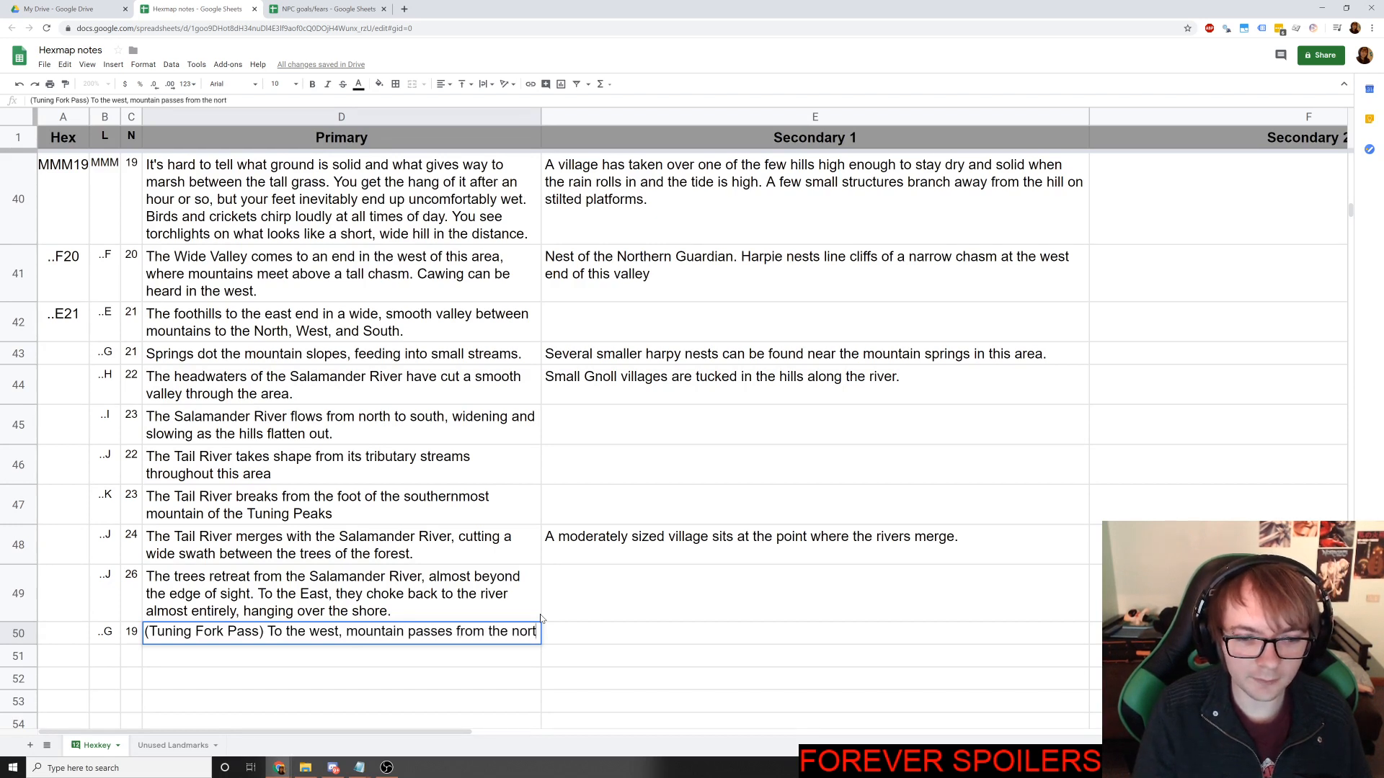
text(h and south come together)
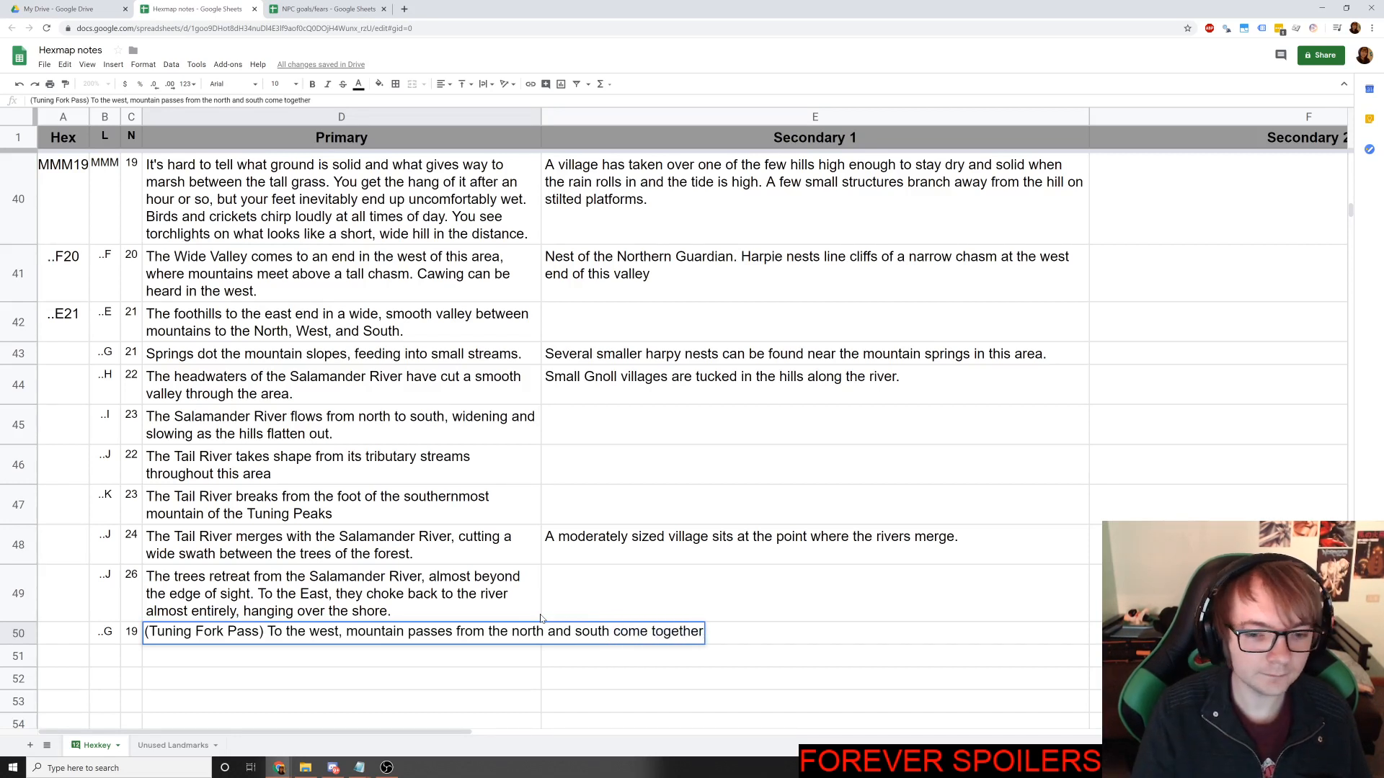
text(, continuing on)
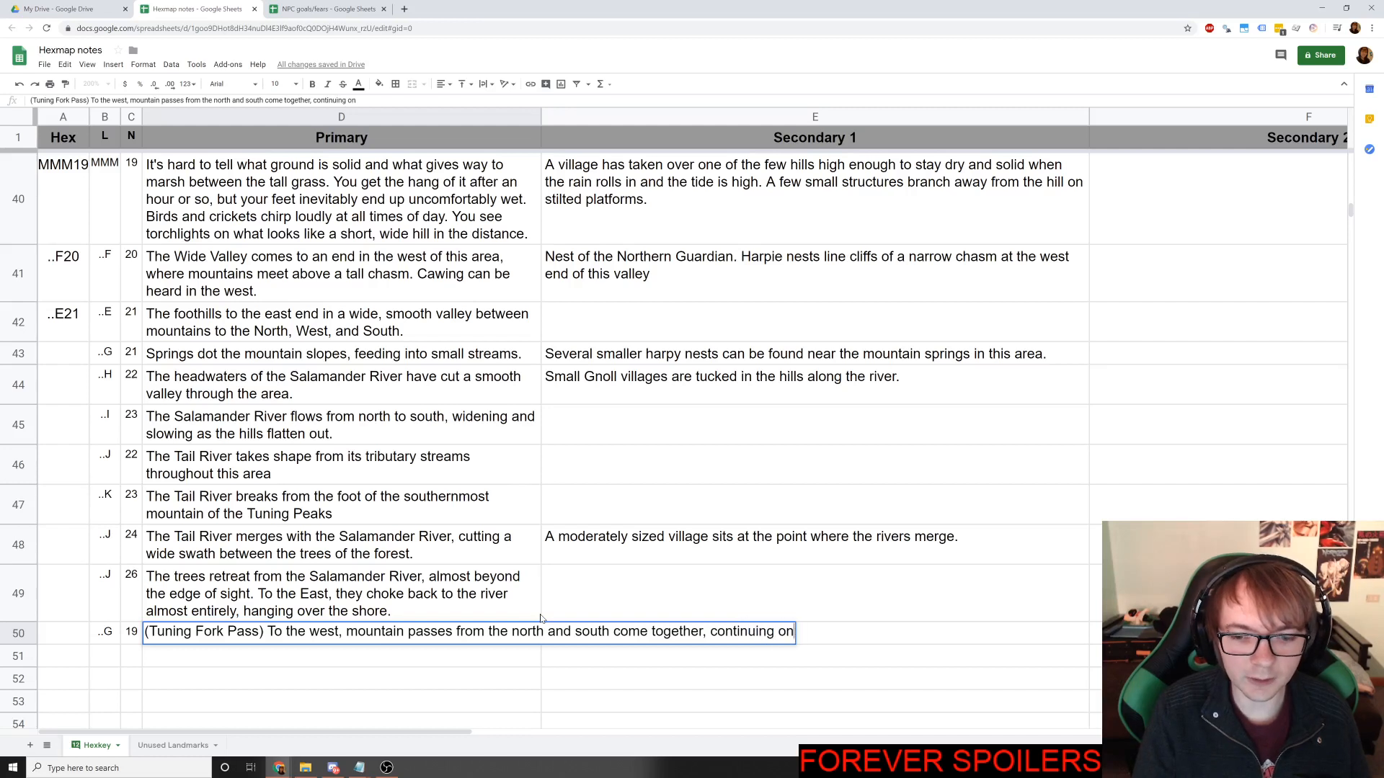
text( to the East)
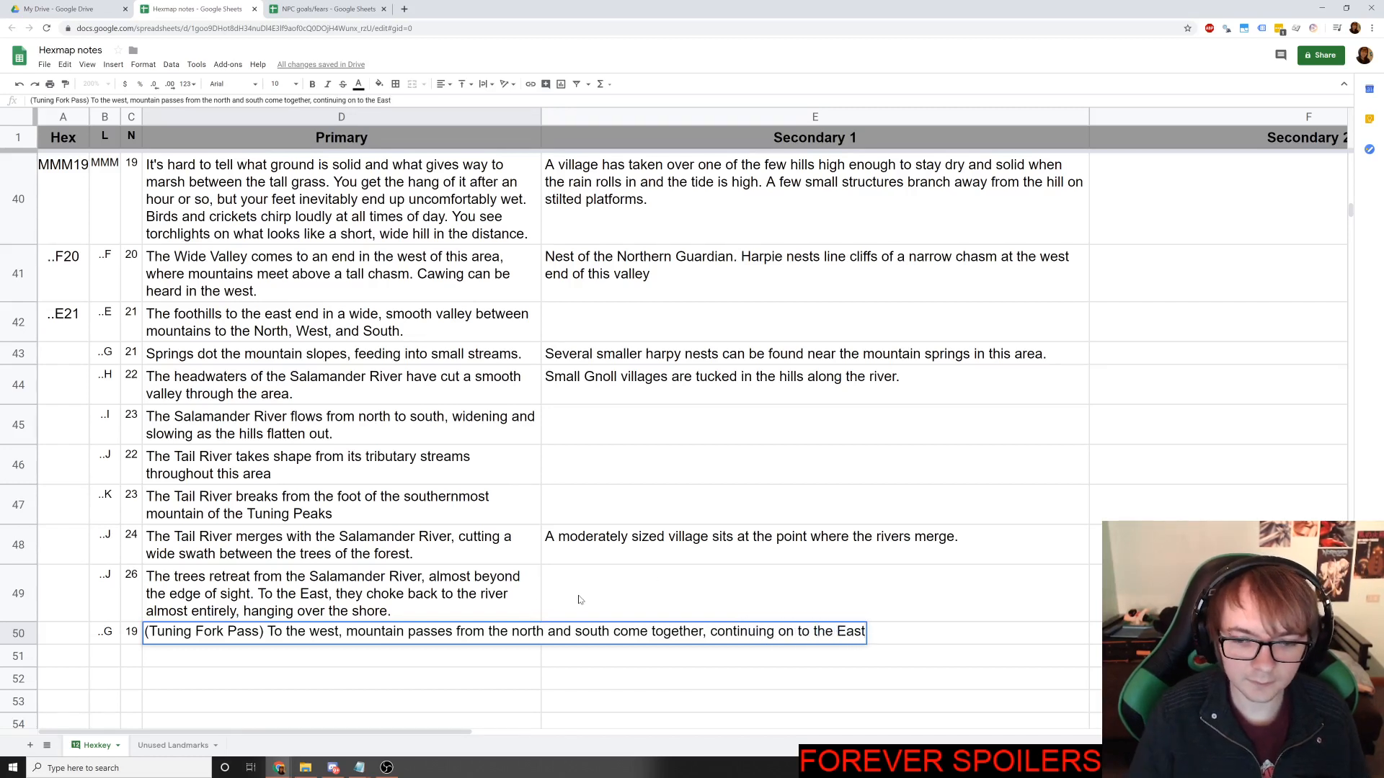
key(BackSpace)
key(BackSpace)
key(BackSpace)
key(BackSpace)
text(east.)
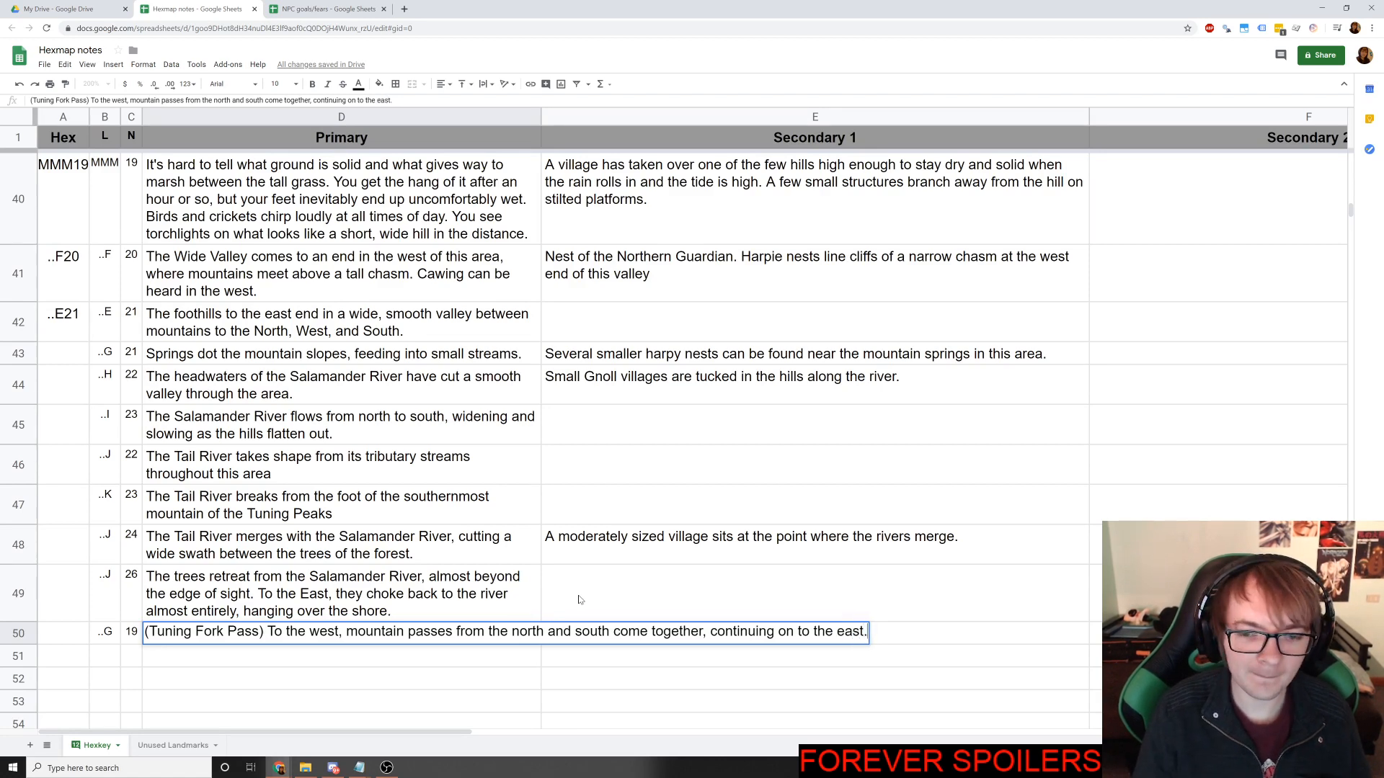
key(Return)
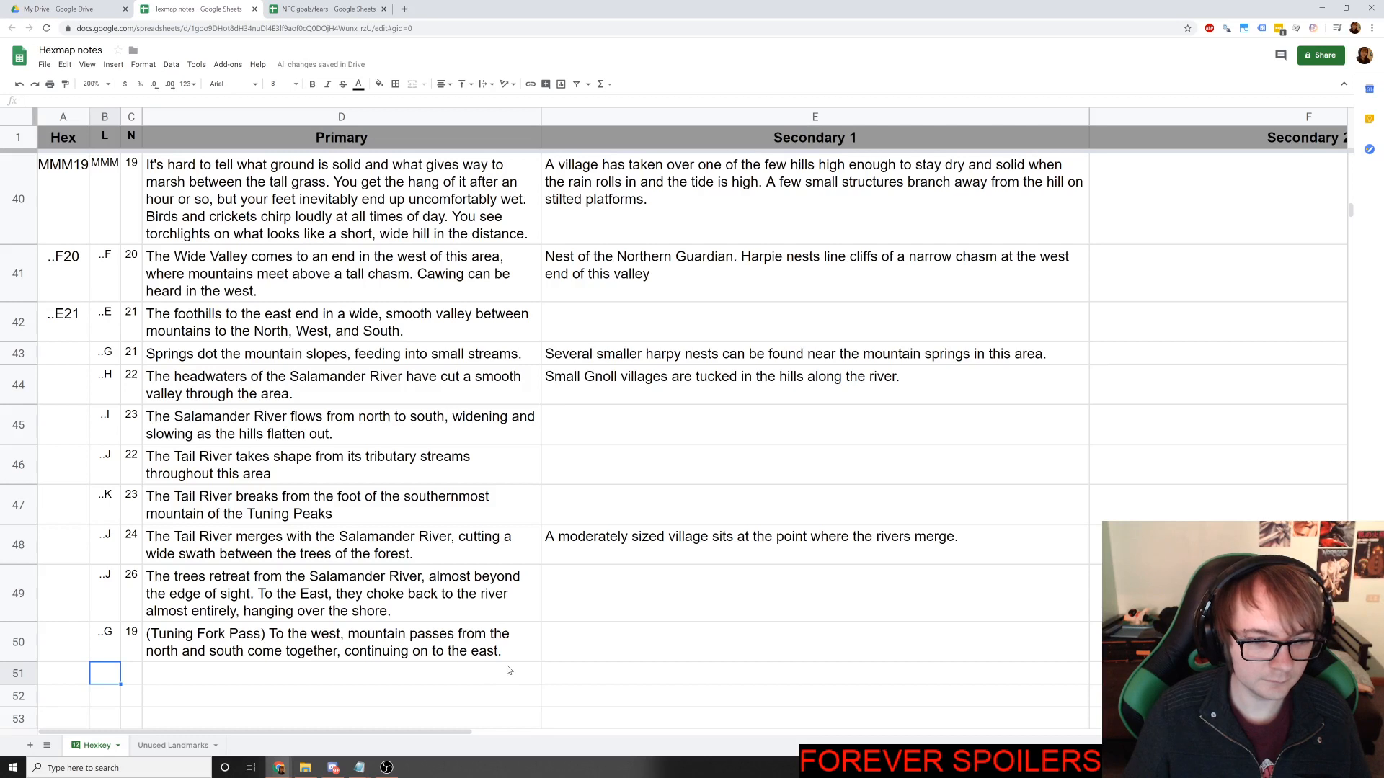
Reword the text after "(Tuning Fork Pass)" to "Mountain passes from the northwest and southwest come together, continuing on to the east.".
click(349, 643)
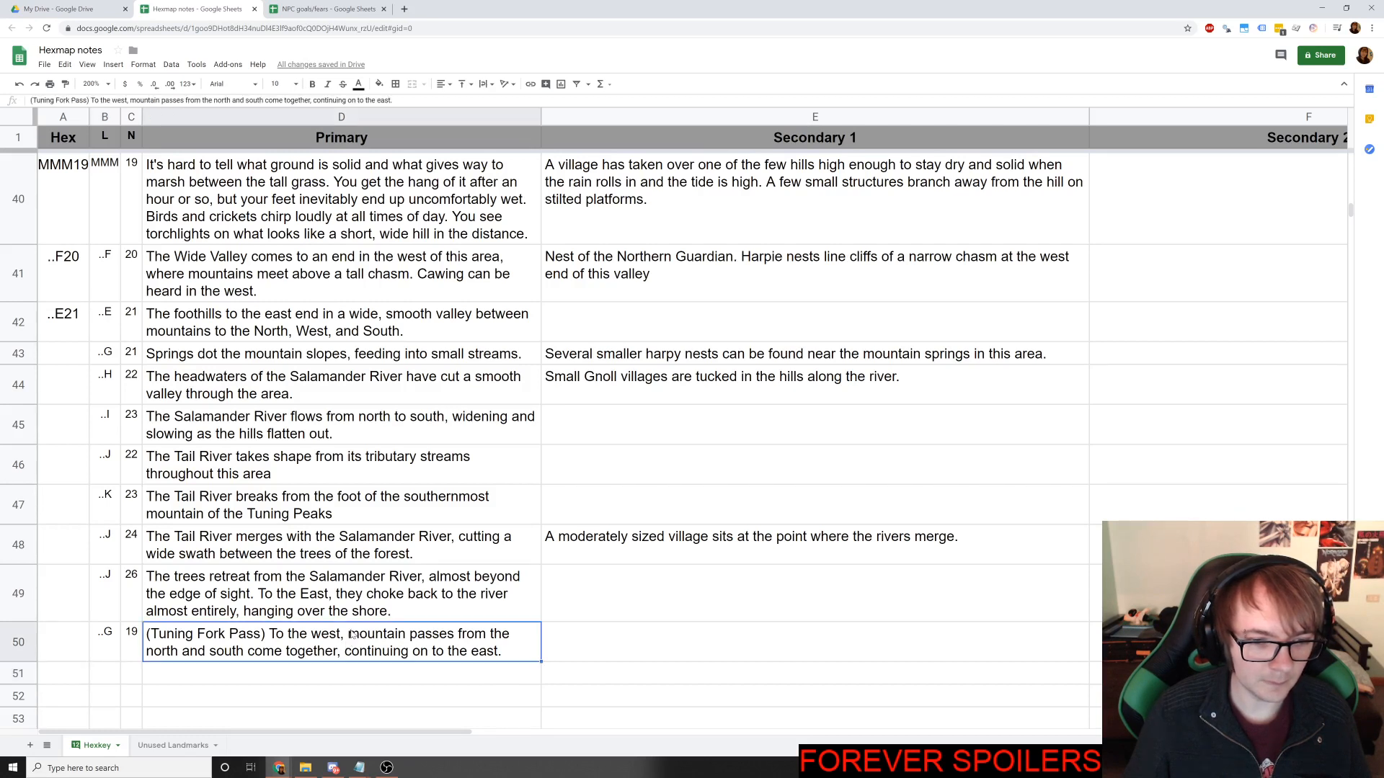
click(132, 100)
drag(131, 100, 92, 100)
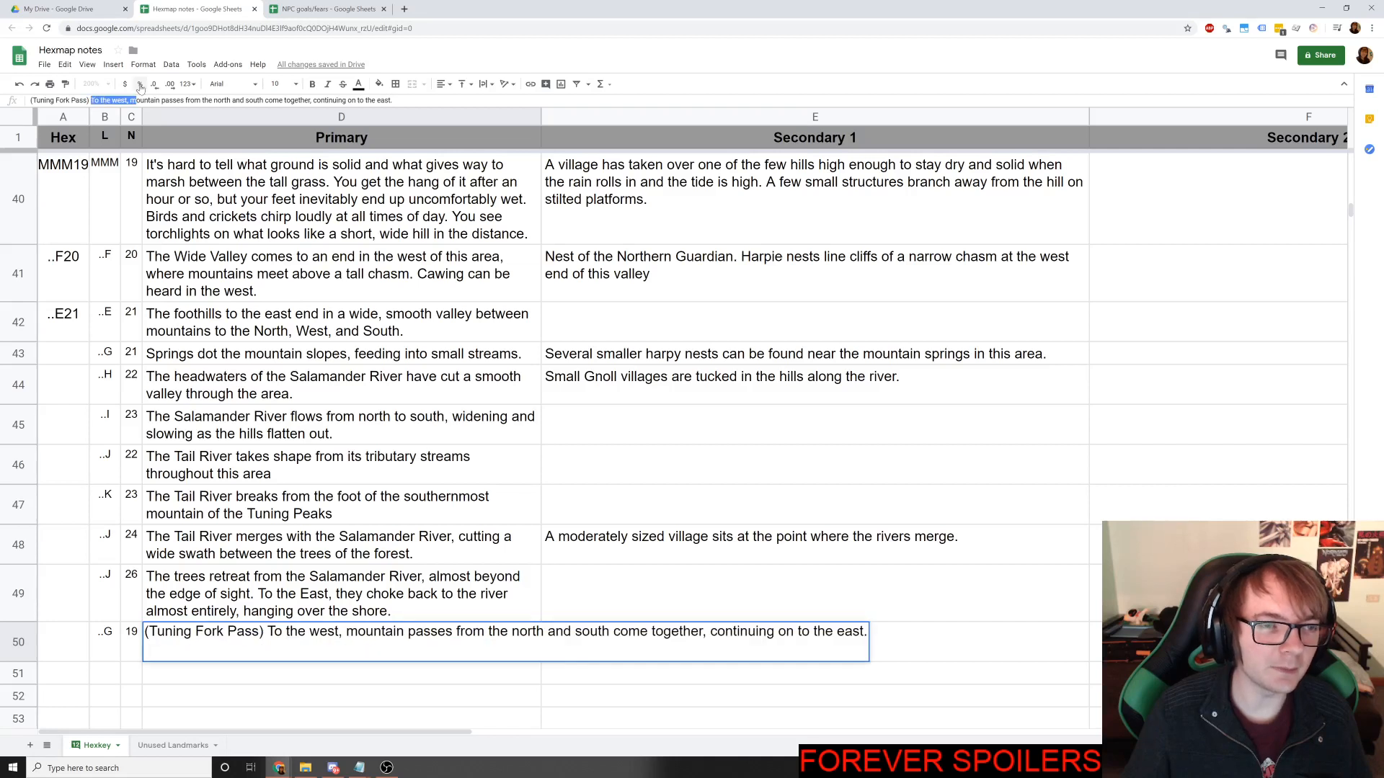
text(M)
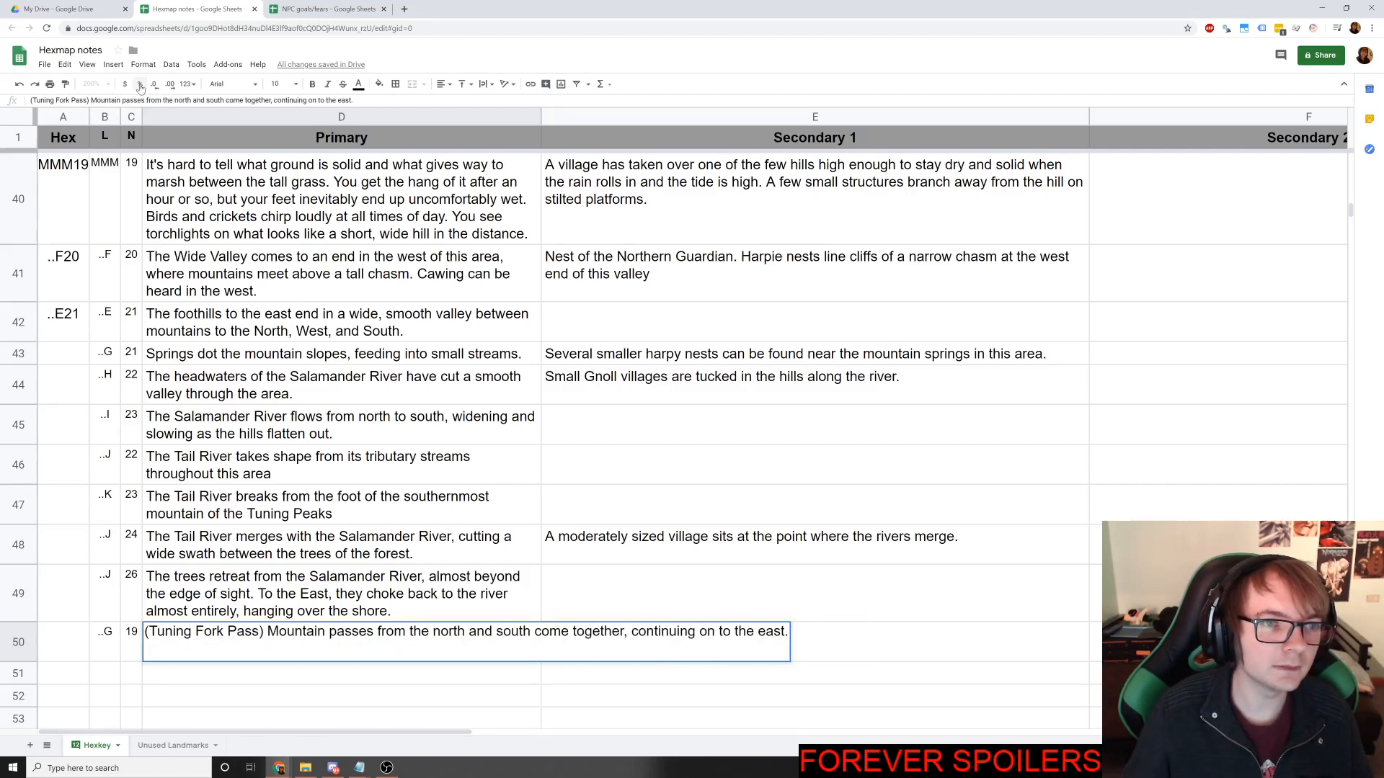
text(west)
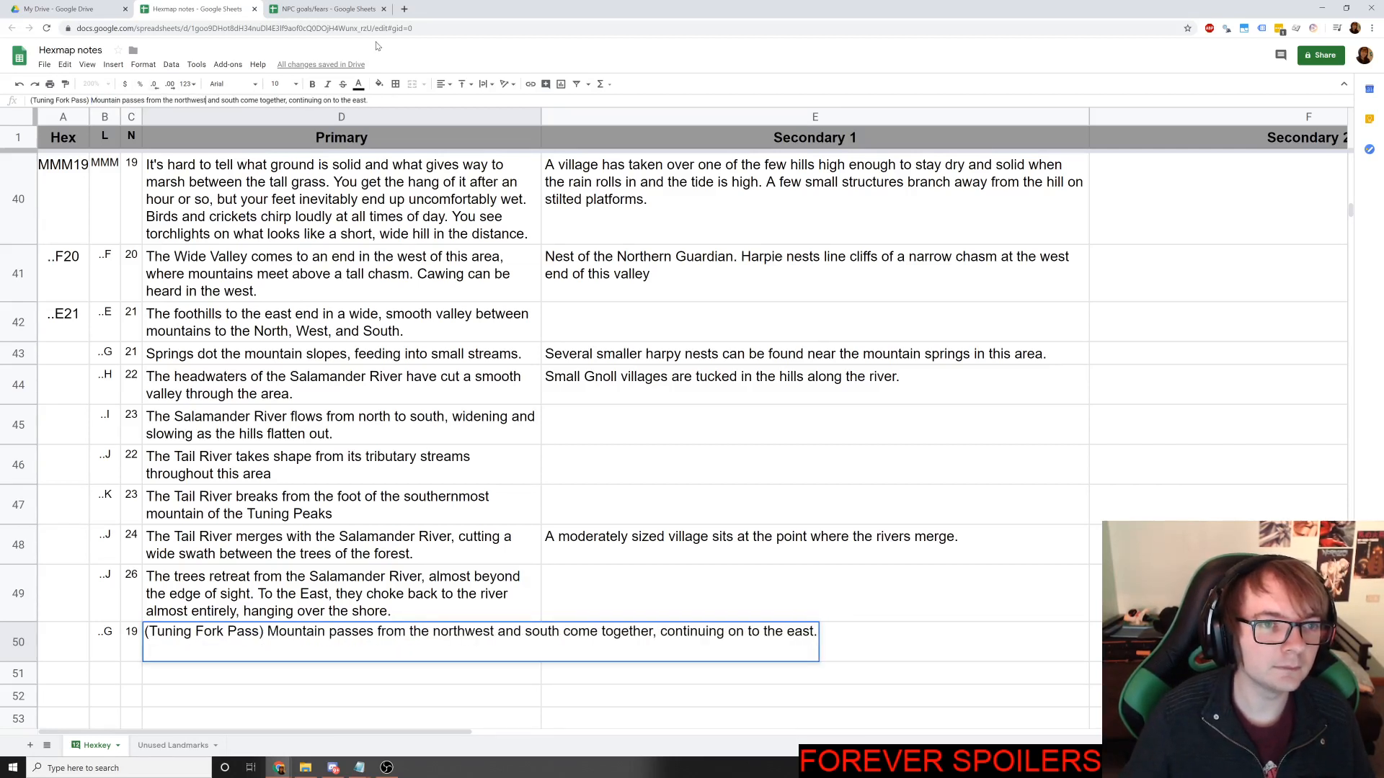
text(west)
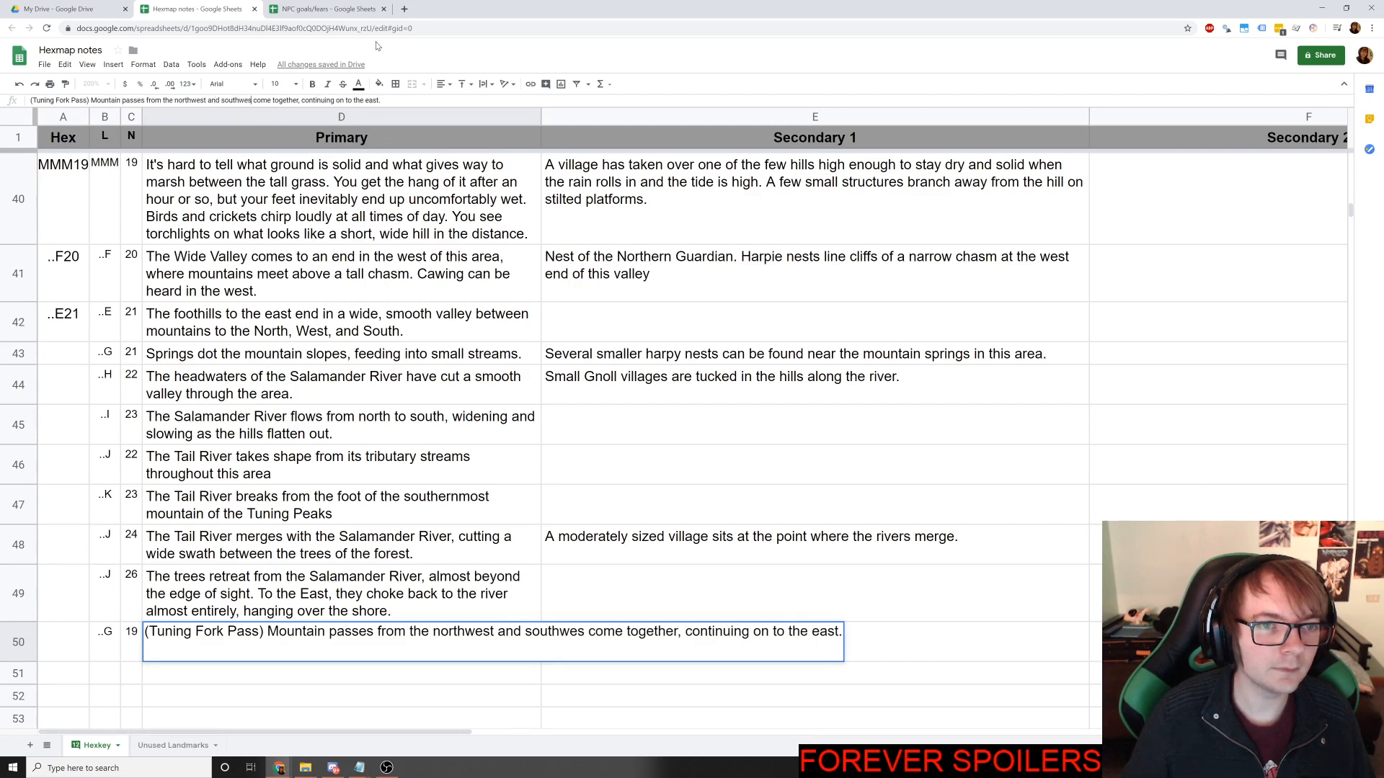
key(End)
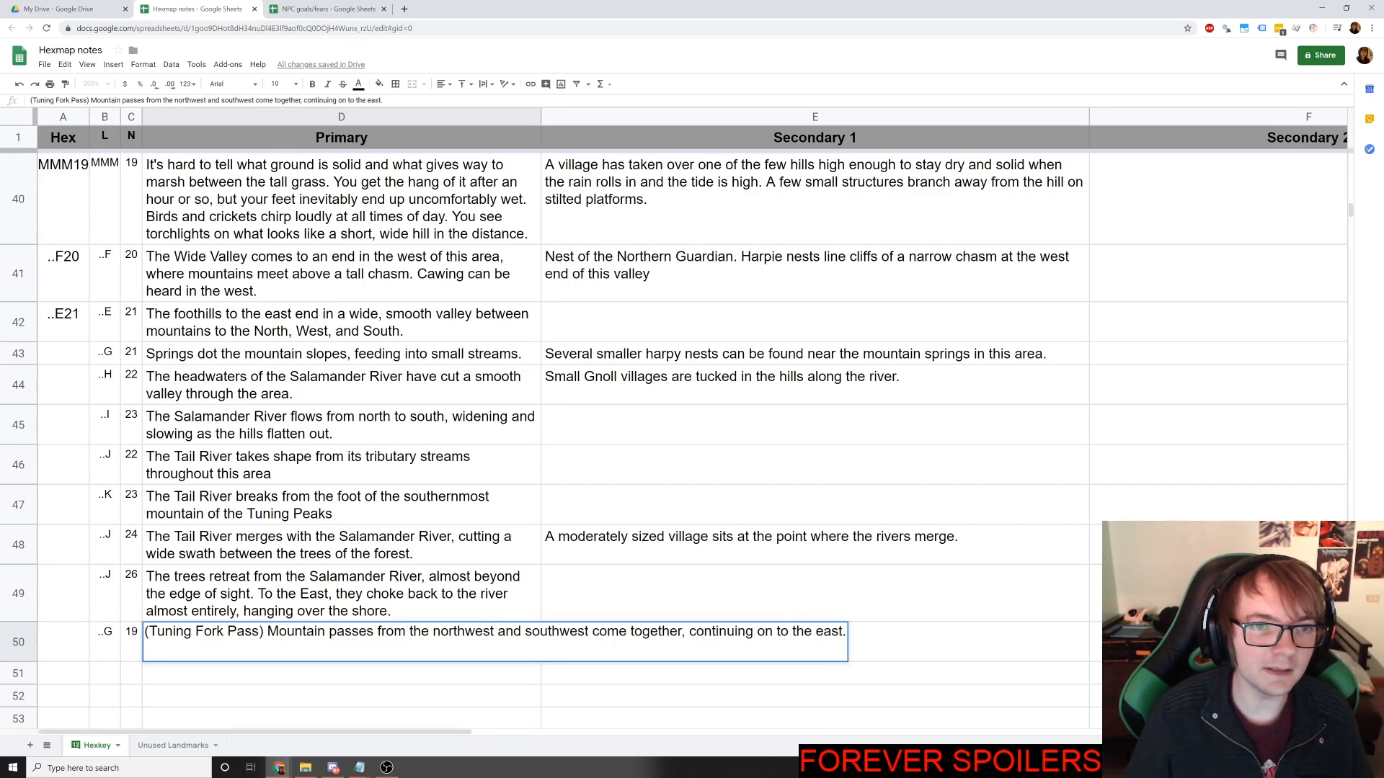
click(328, 610)
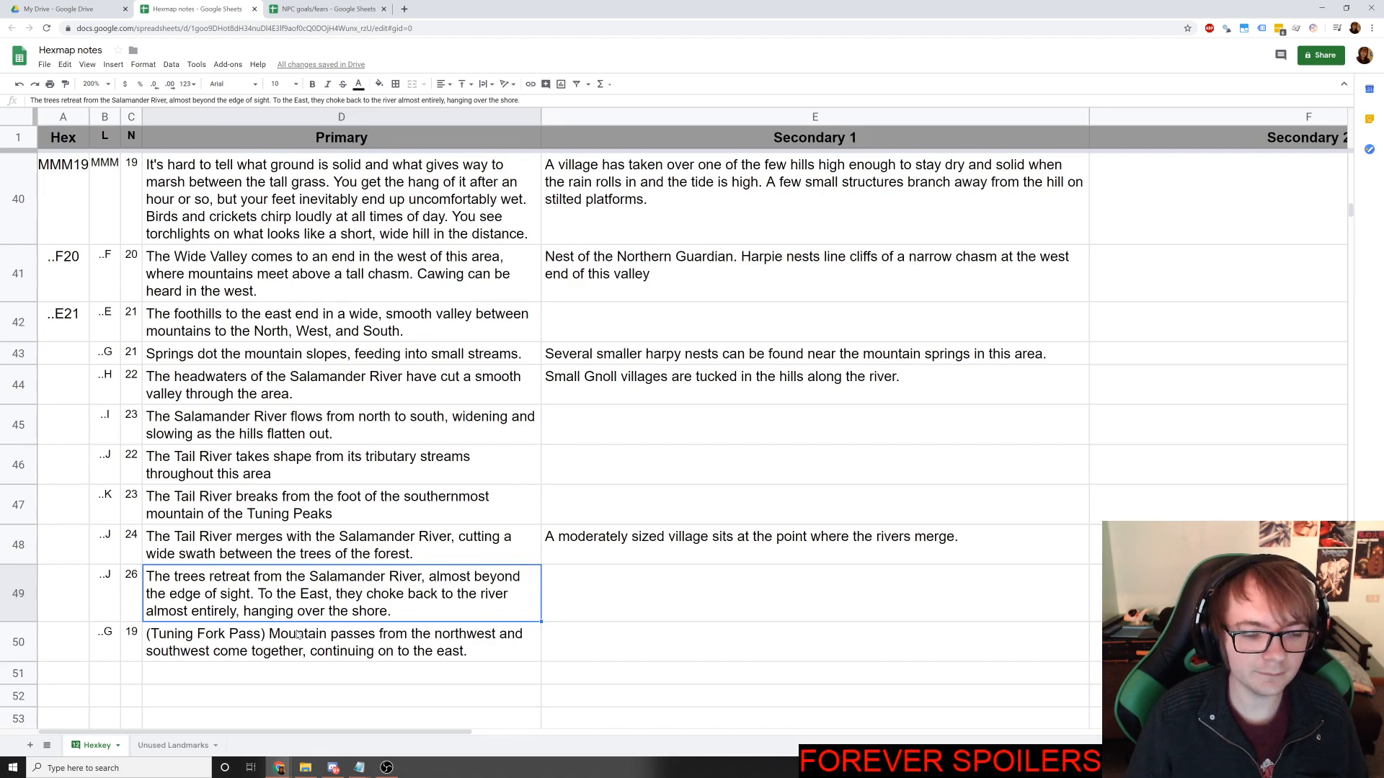
Review the recent hex entries in the notes and examine the mountain range on the Roll20 map.
scroll(204, 389, down, 2)
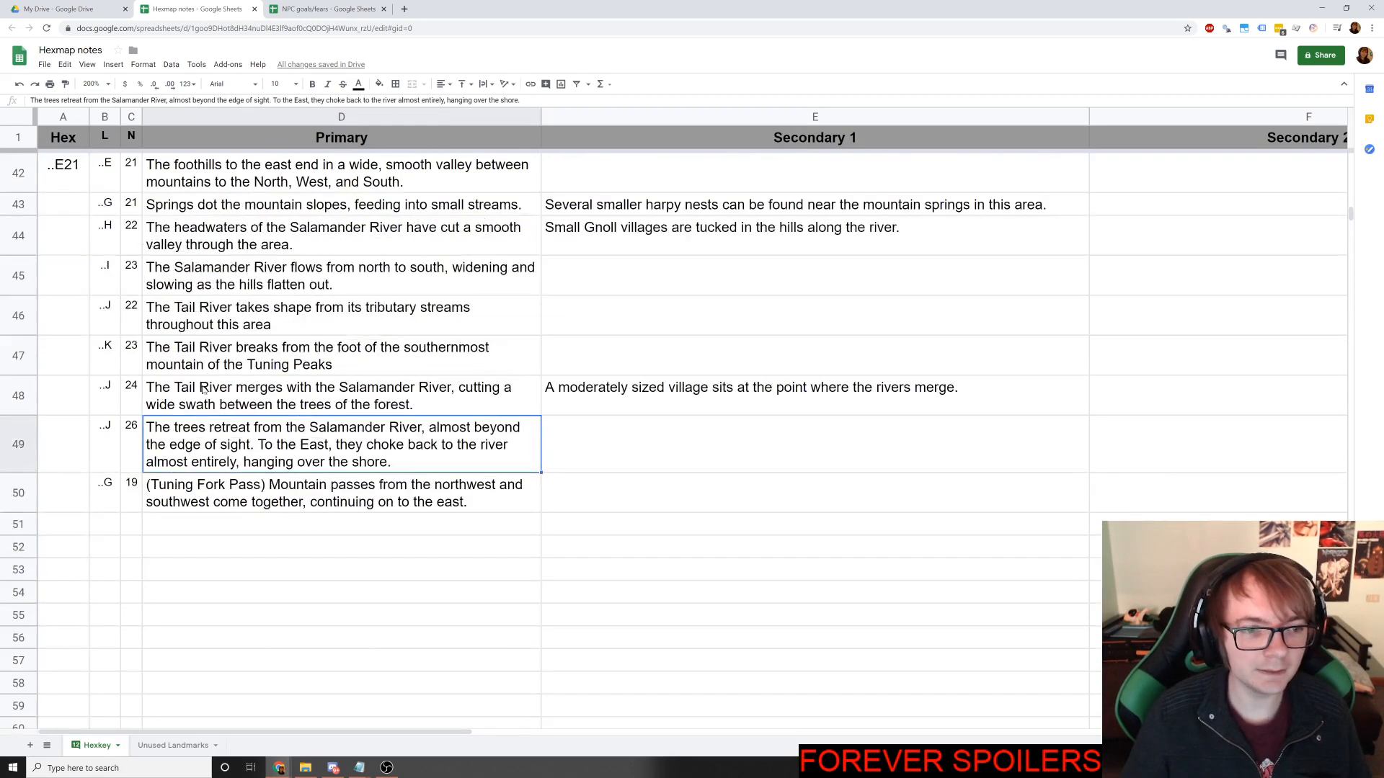
scroll(178, 410, up, 1)
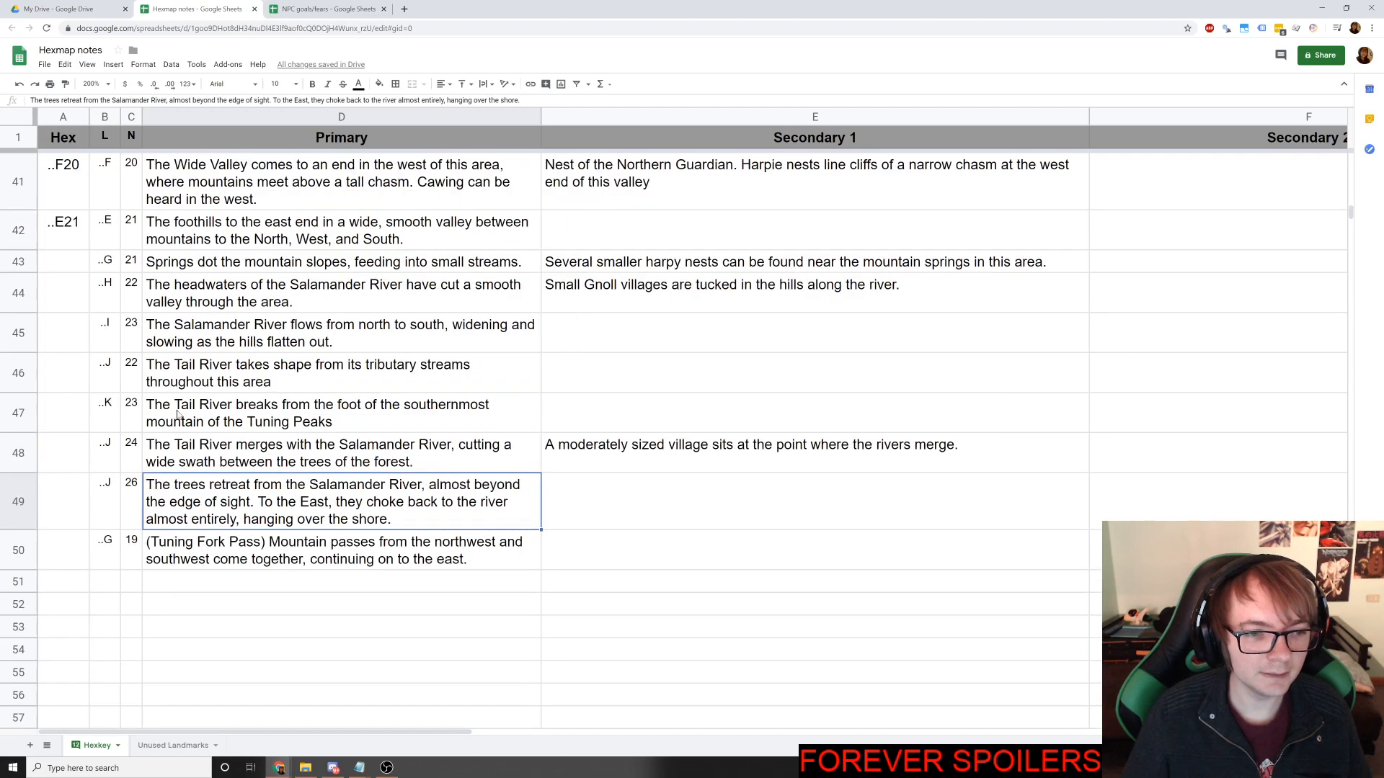
click(290, 534)
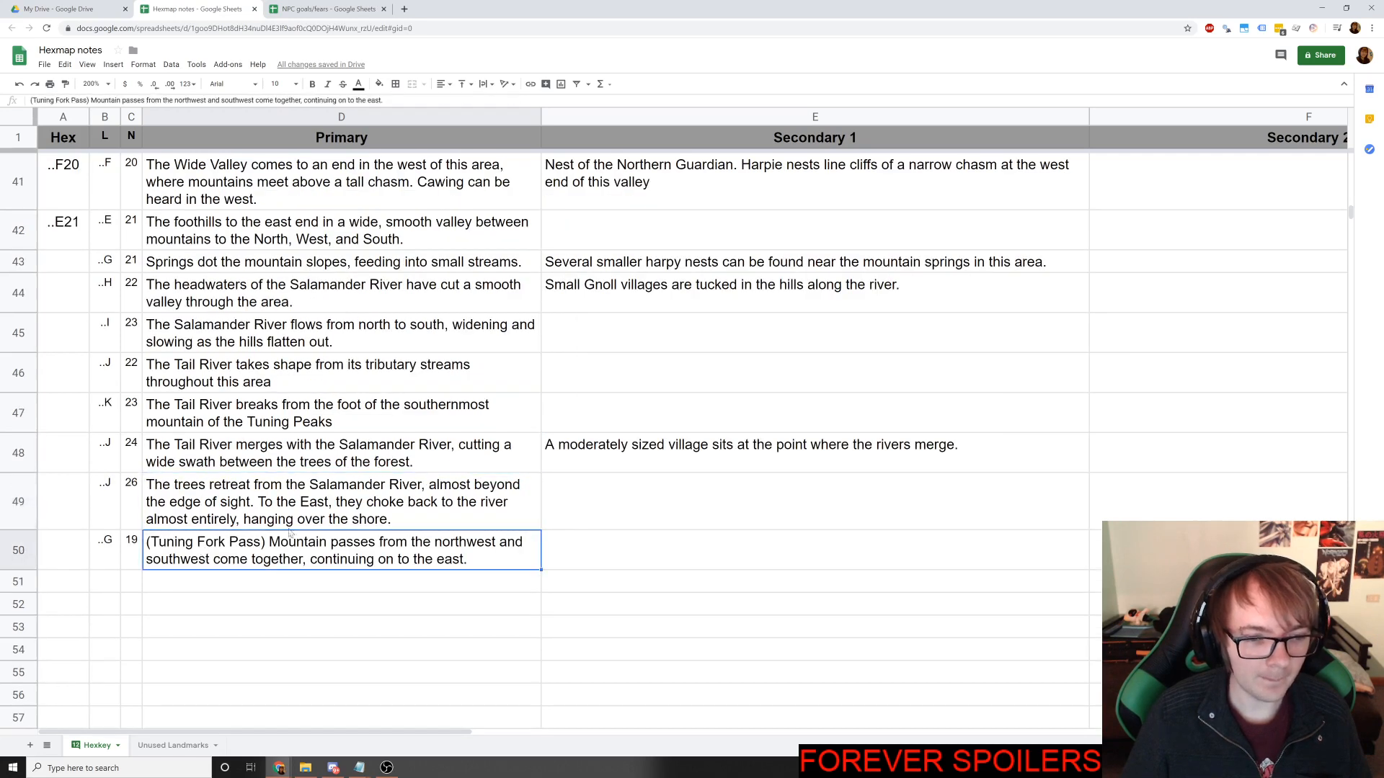
click(621, 539)
key(alt+Tab)
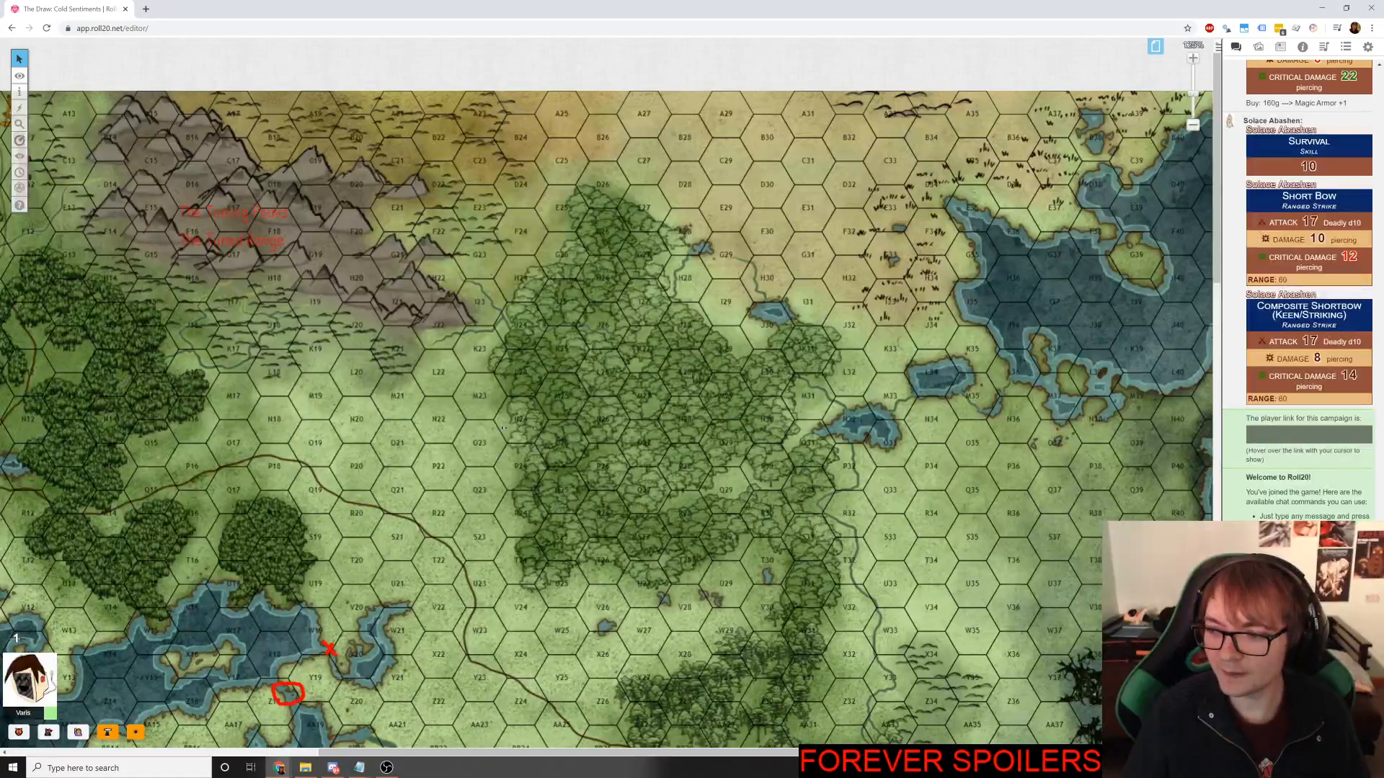
drag(453, 426, 549, 442)
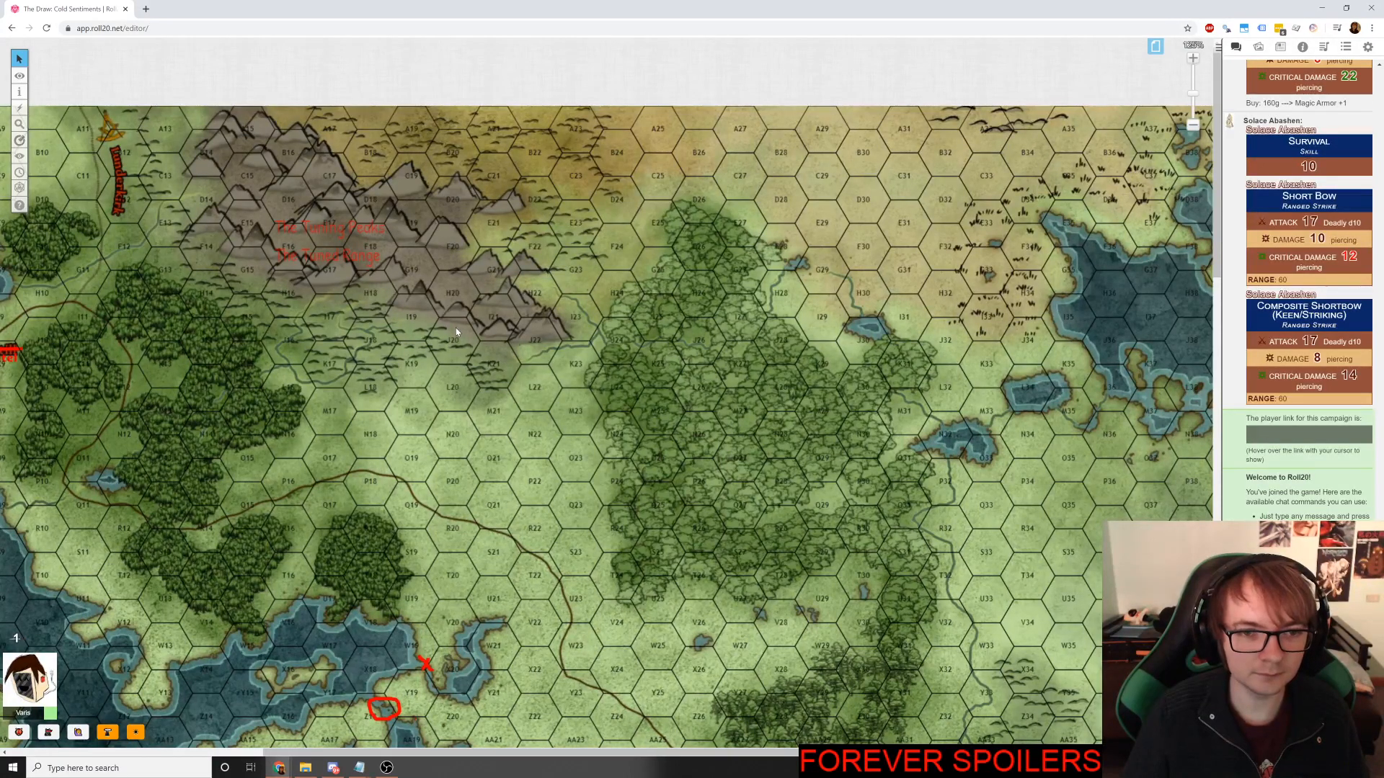
key(alt+Tab)
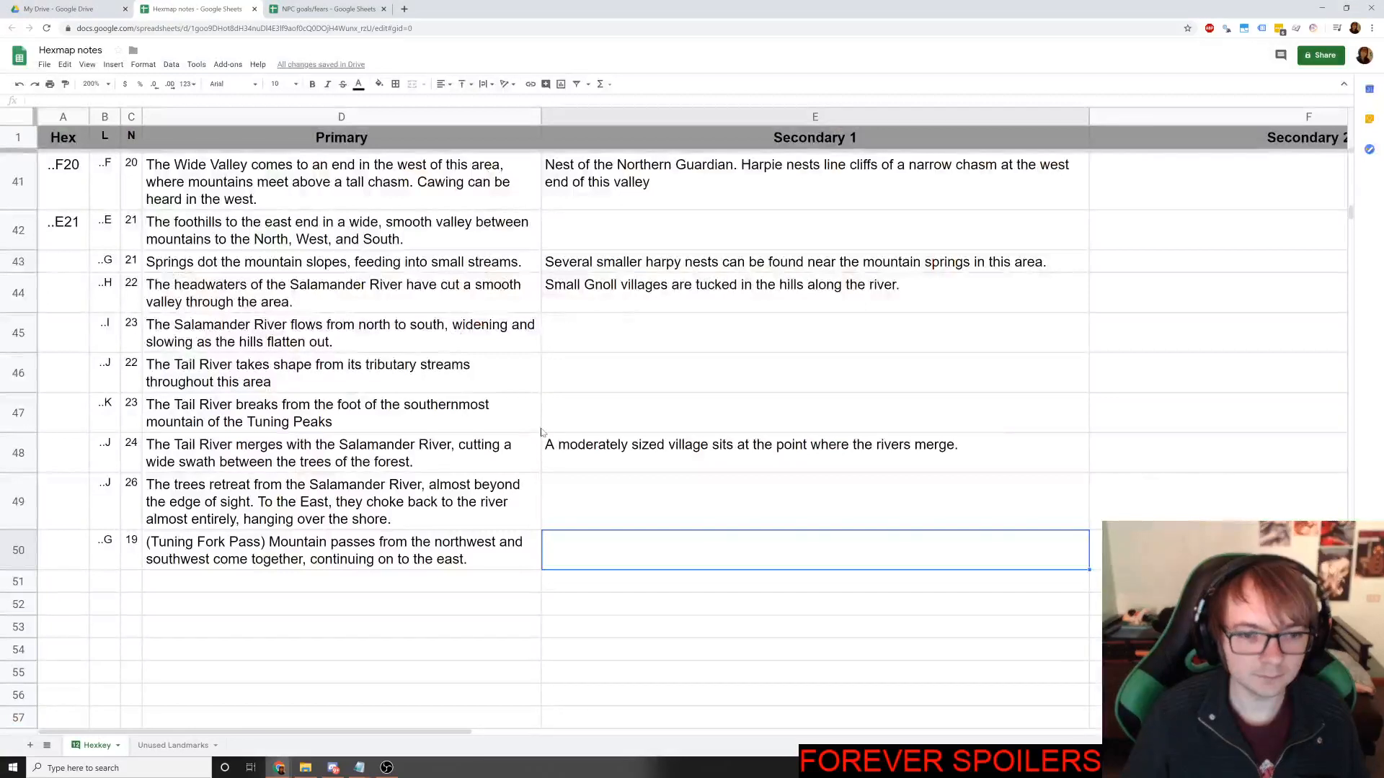
Insert "in almost a perfect Y shape" after "come together" in the Tuning Fork Pass description.
click(498, 562)
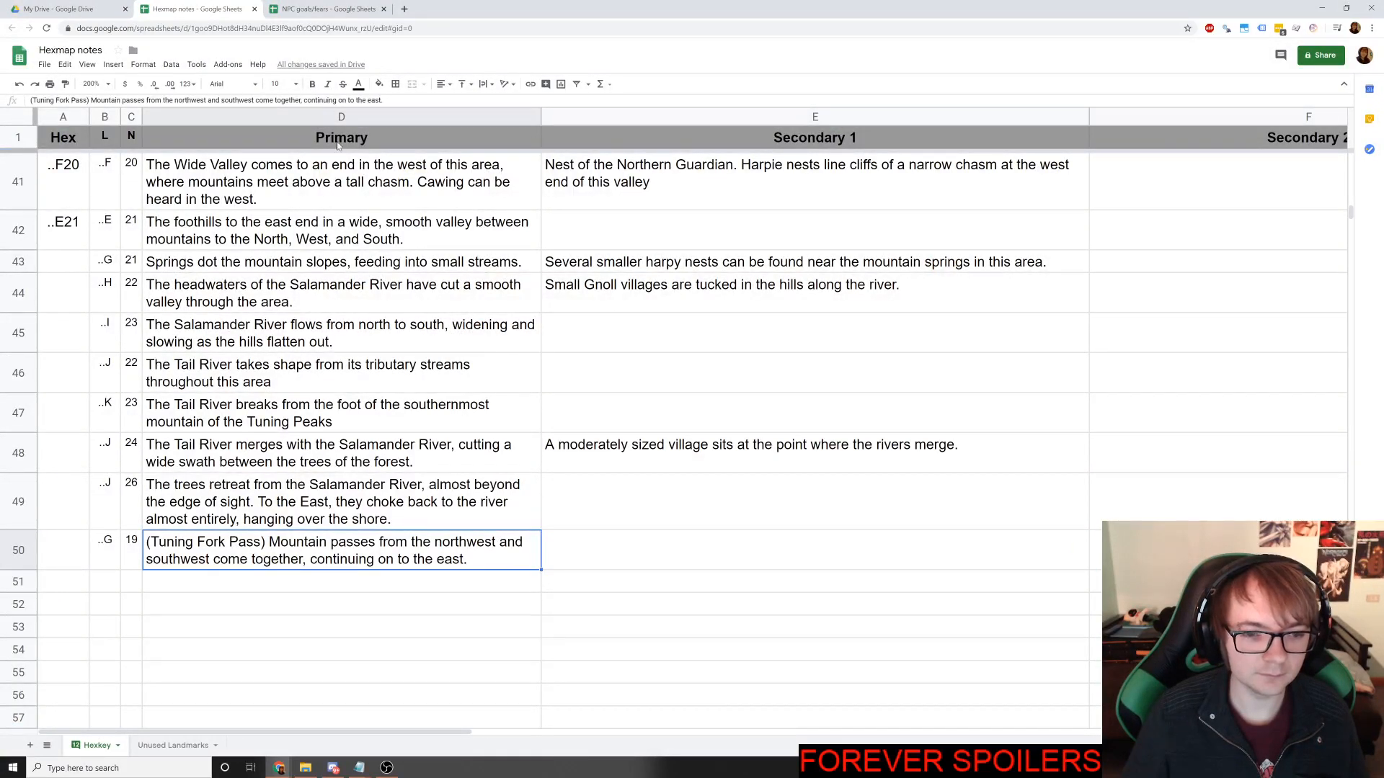
key(Return)
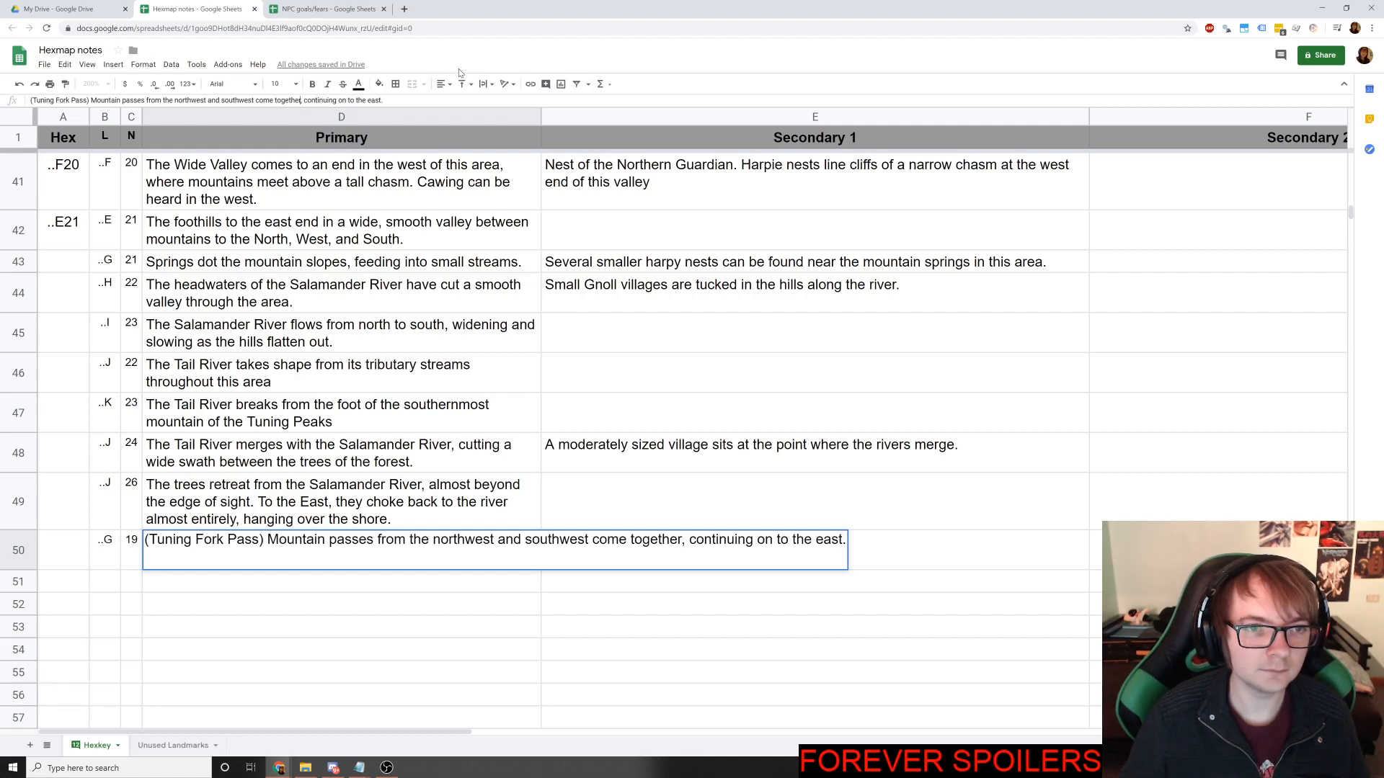
text(in )
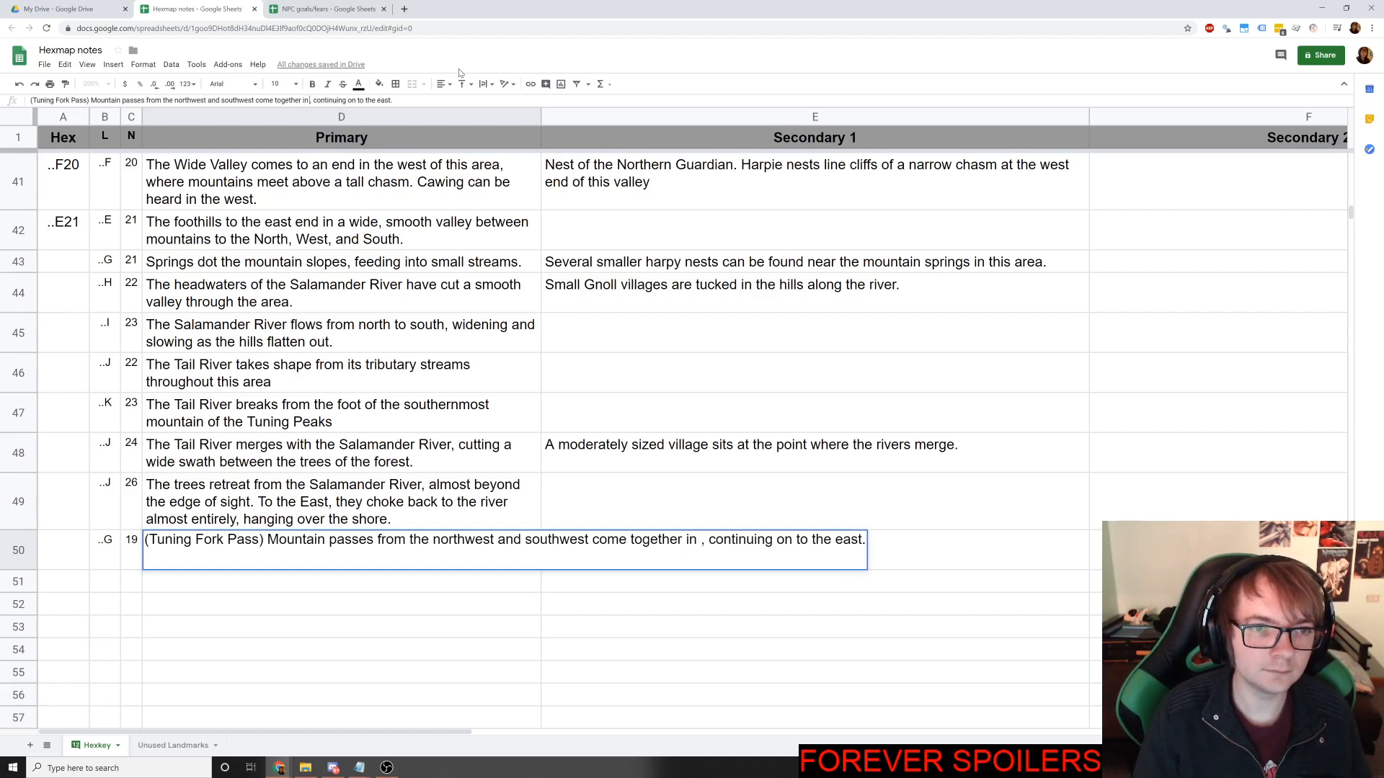
text(almost a p)
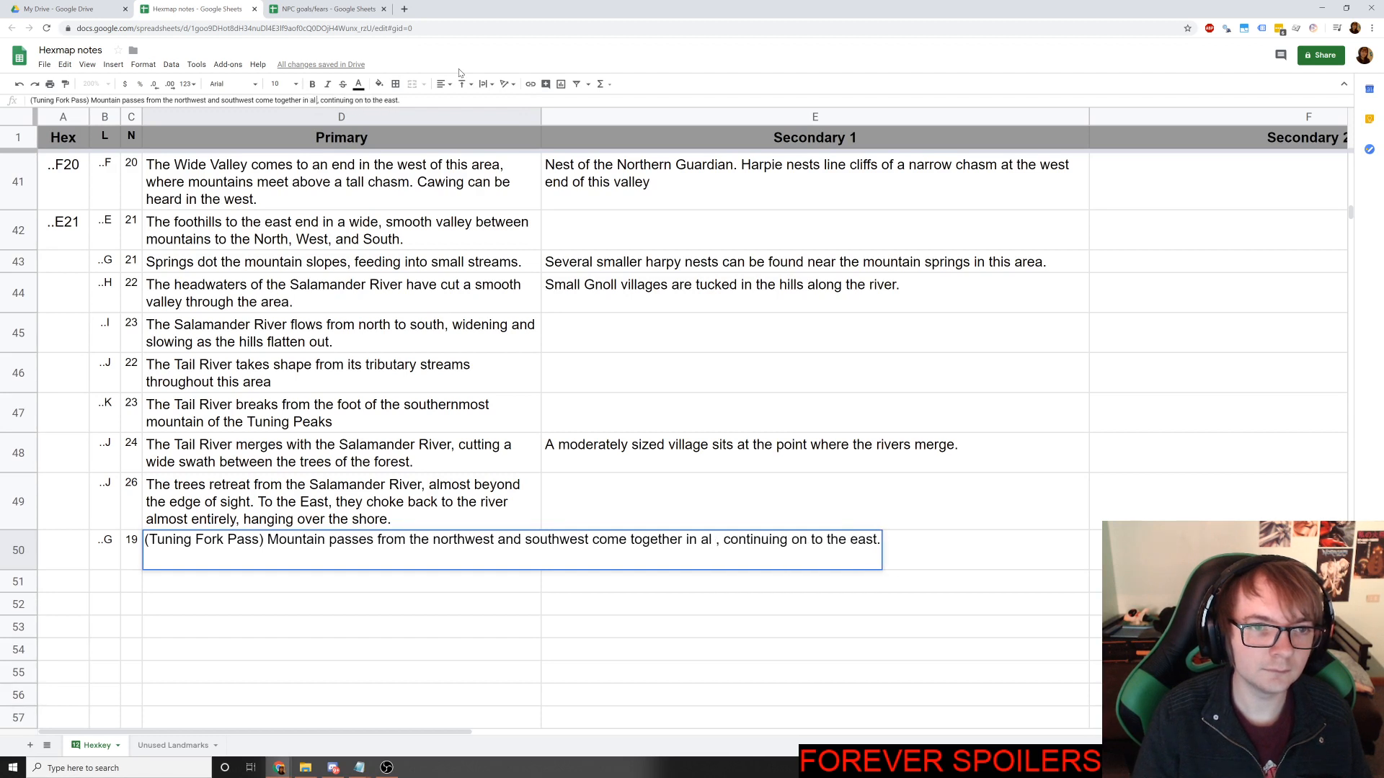
text(erfect Y sh)
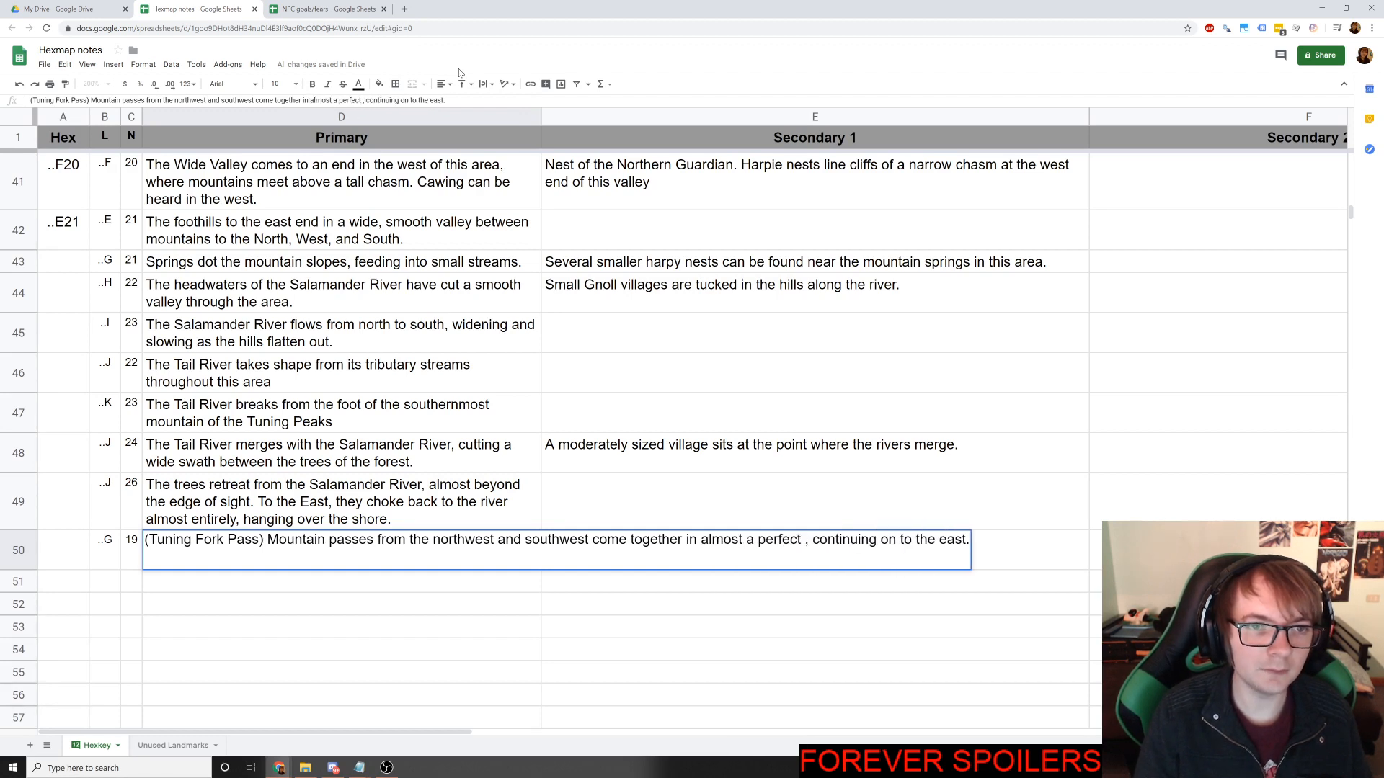
text(ape)
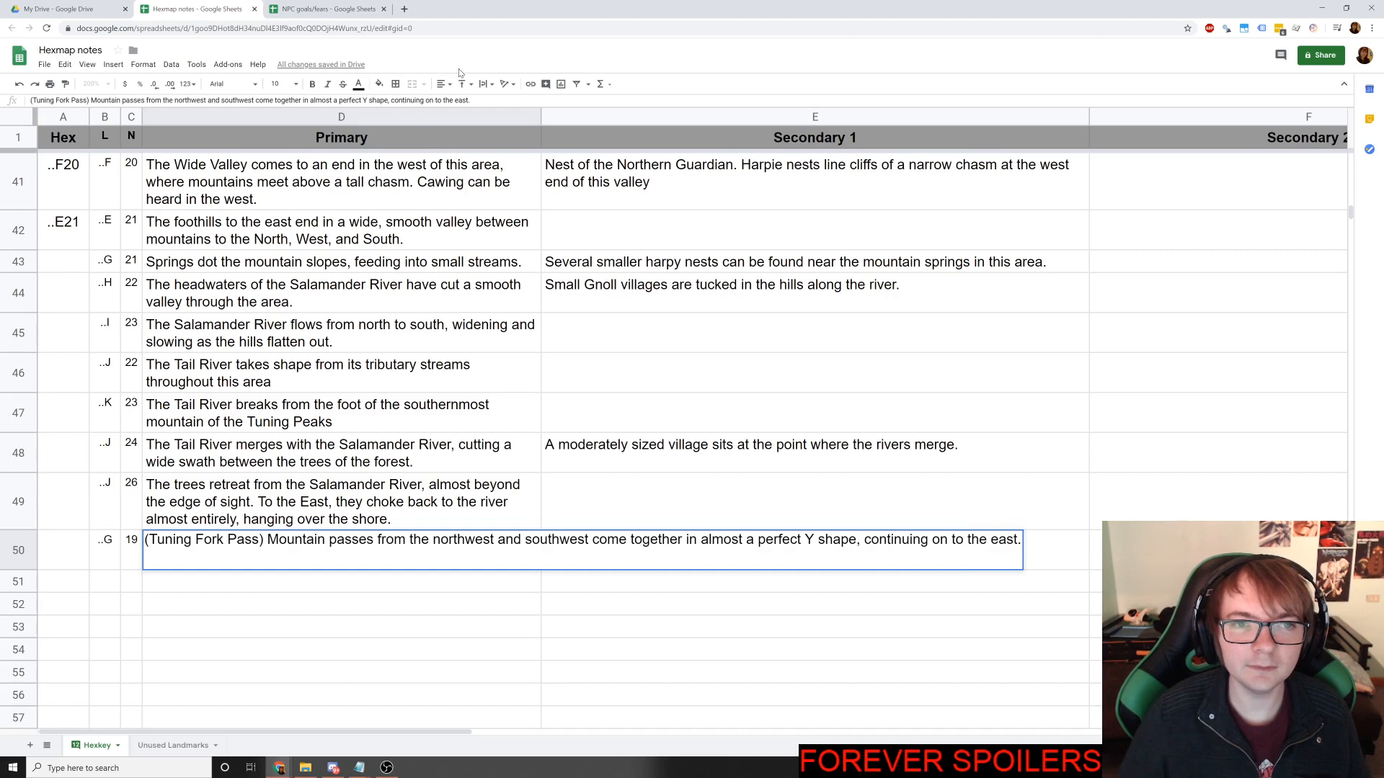
key(Return)
click(625, 570)
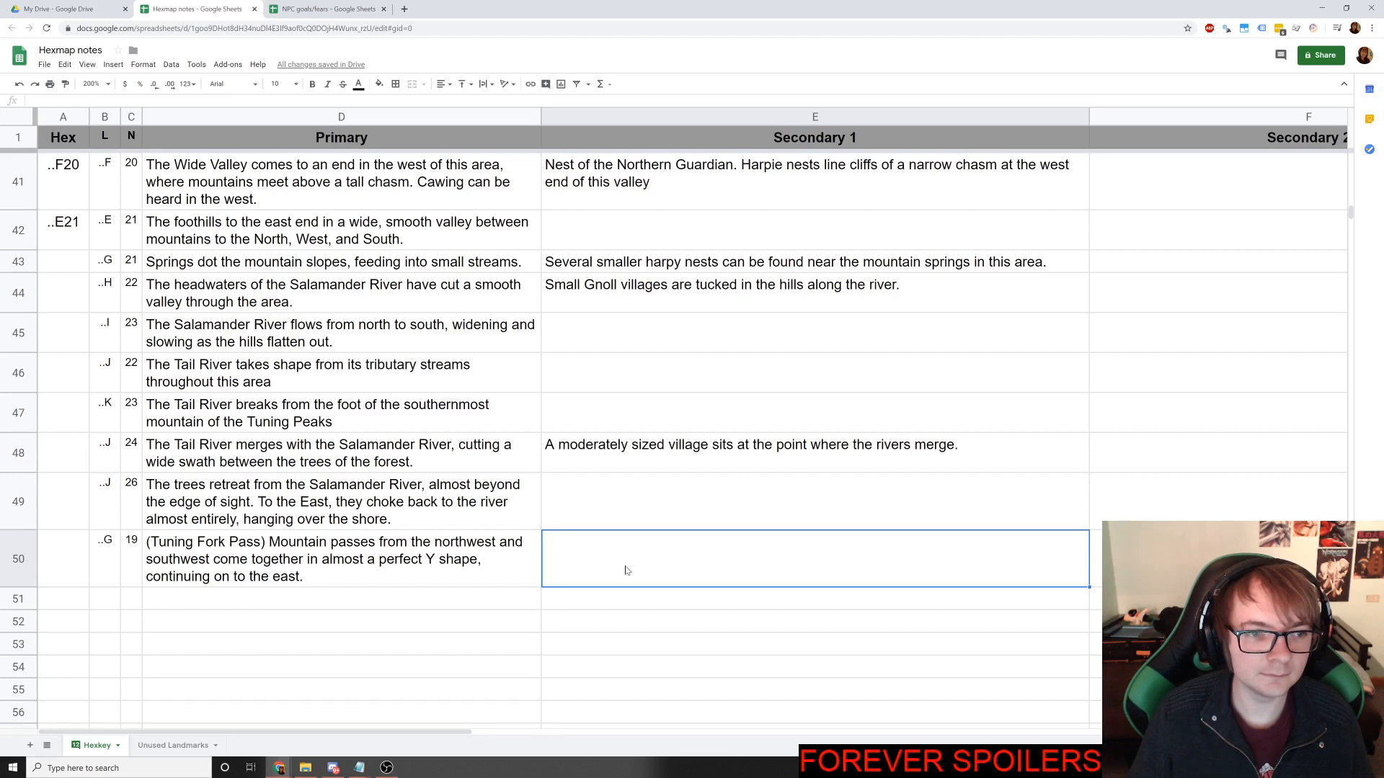
Fill the Hex column down from the ..E21 cell through the Tuning Fork Pass row.
click(70, 232)
drag(91, 250, 87, 569)
click(313, 504)
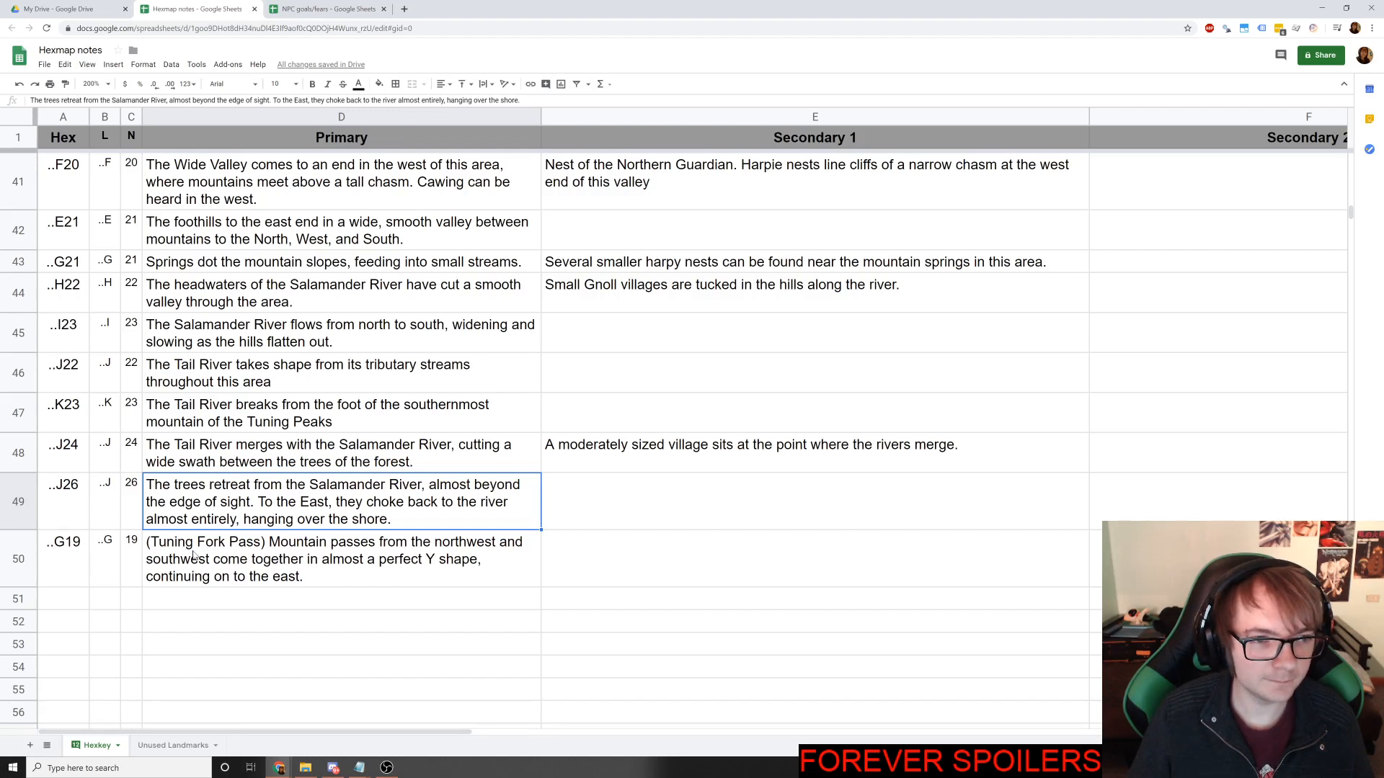
Check the mountain hexes on the Roll20 map and add a new spreadsheet row with L "..H" and N 20.
key(alt+Tab)
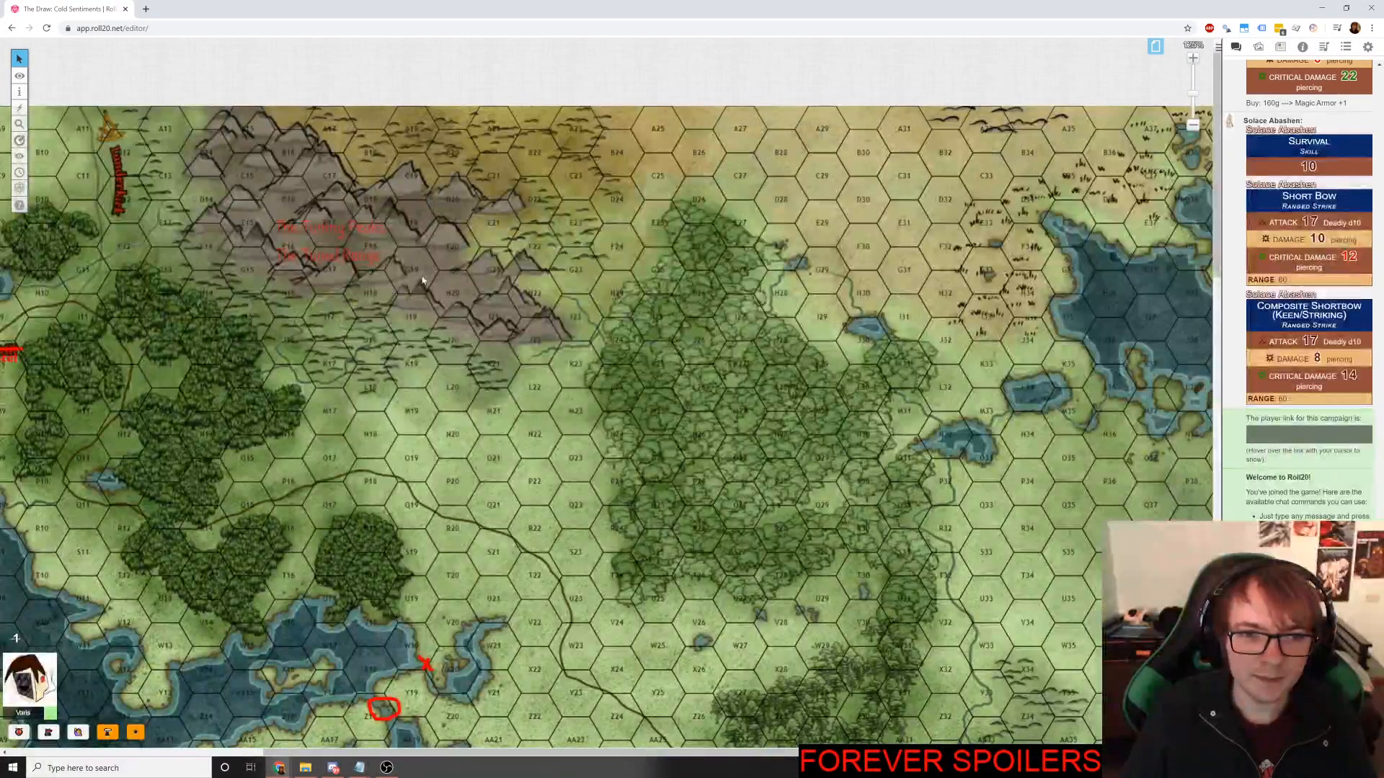
key(alt+Tab)
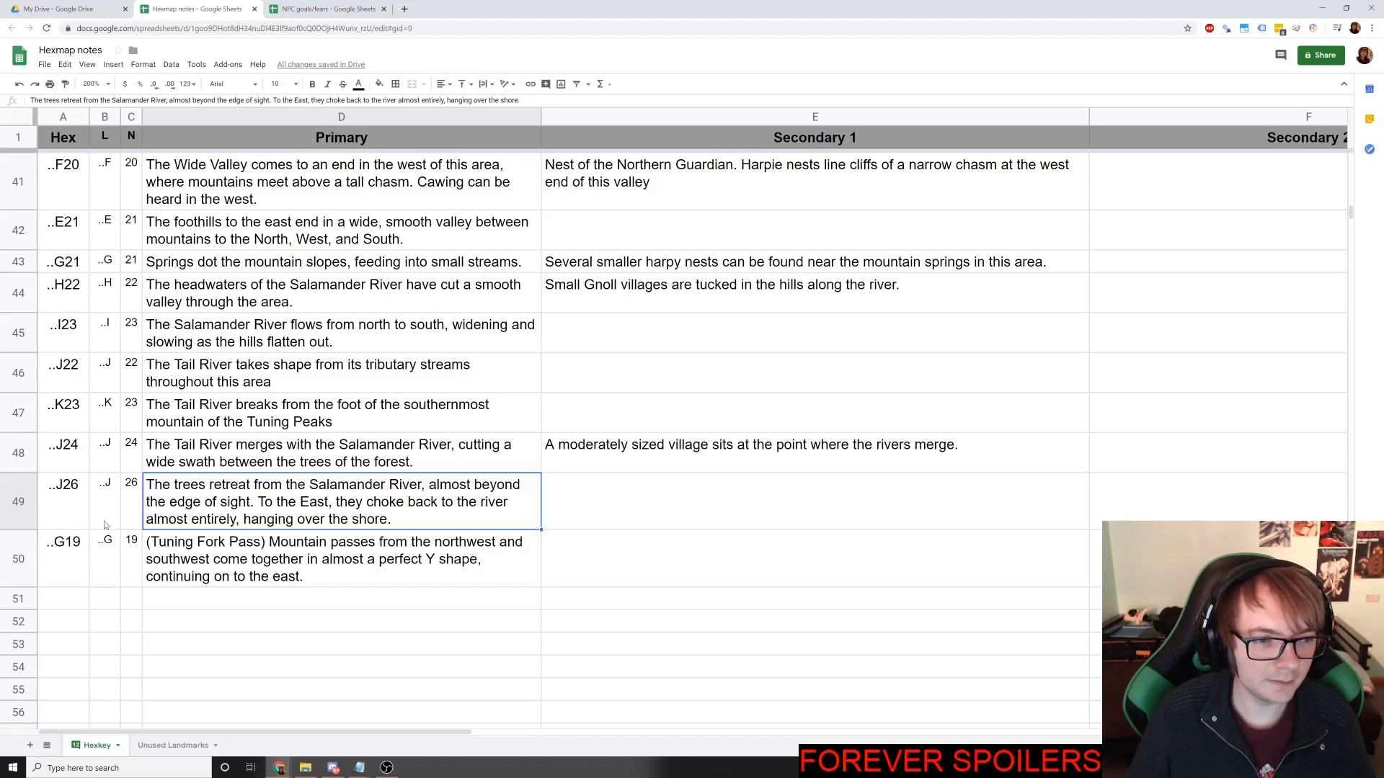
key(alt+Tab)
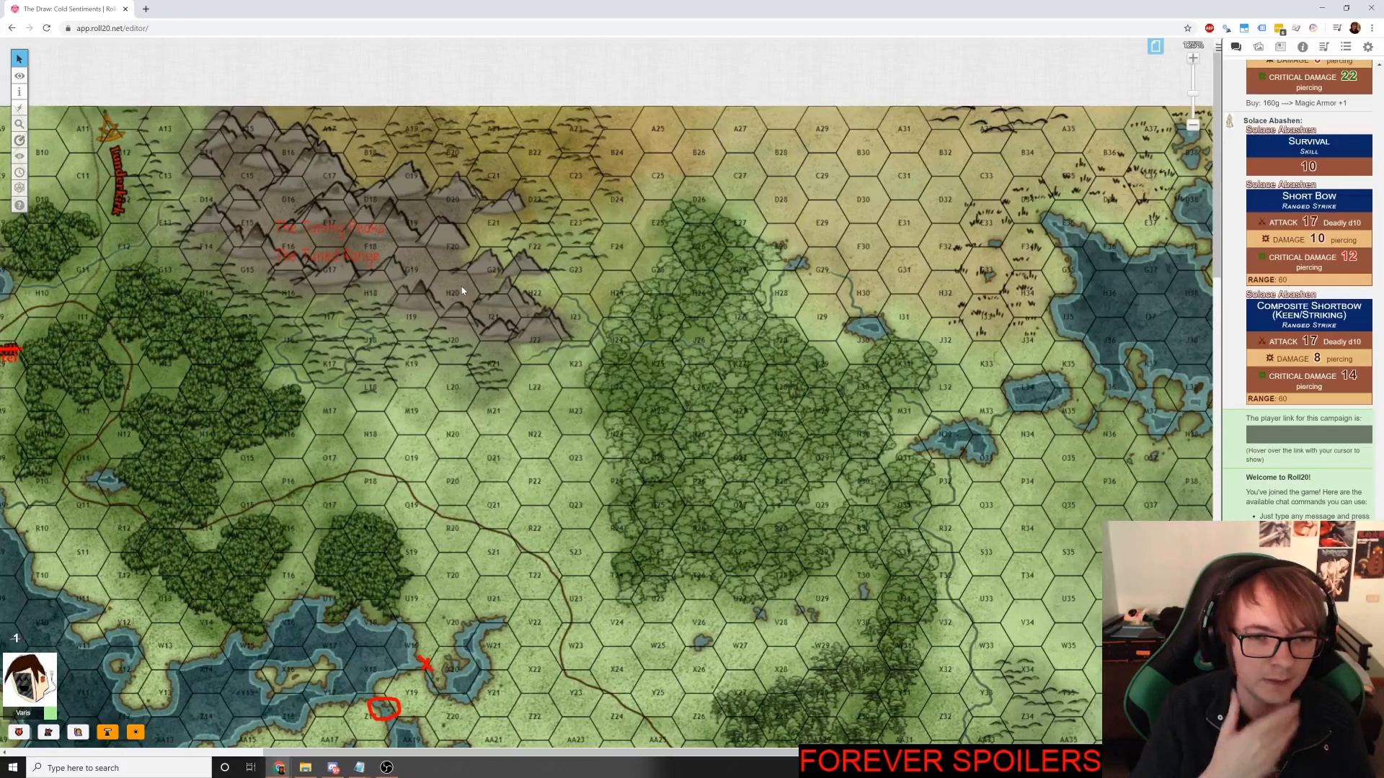
key(alt+Tab)
click(99, 599)
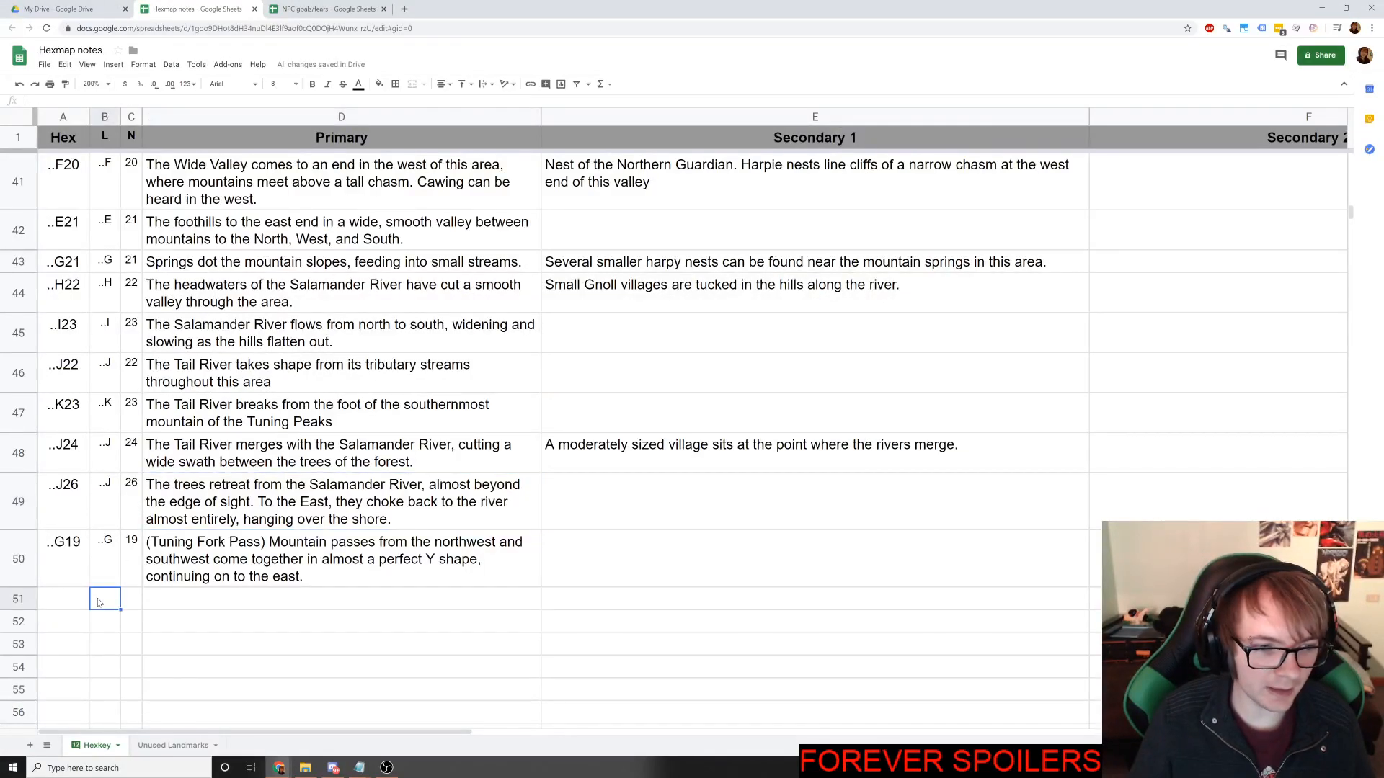
text(..H)
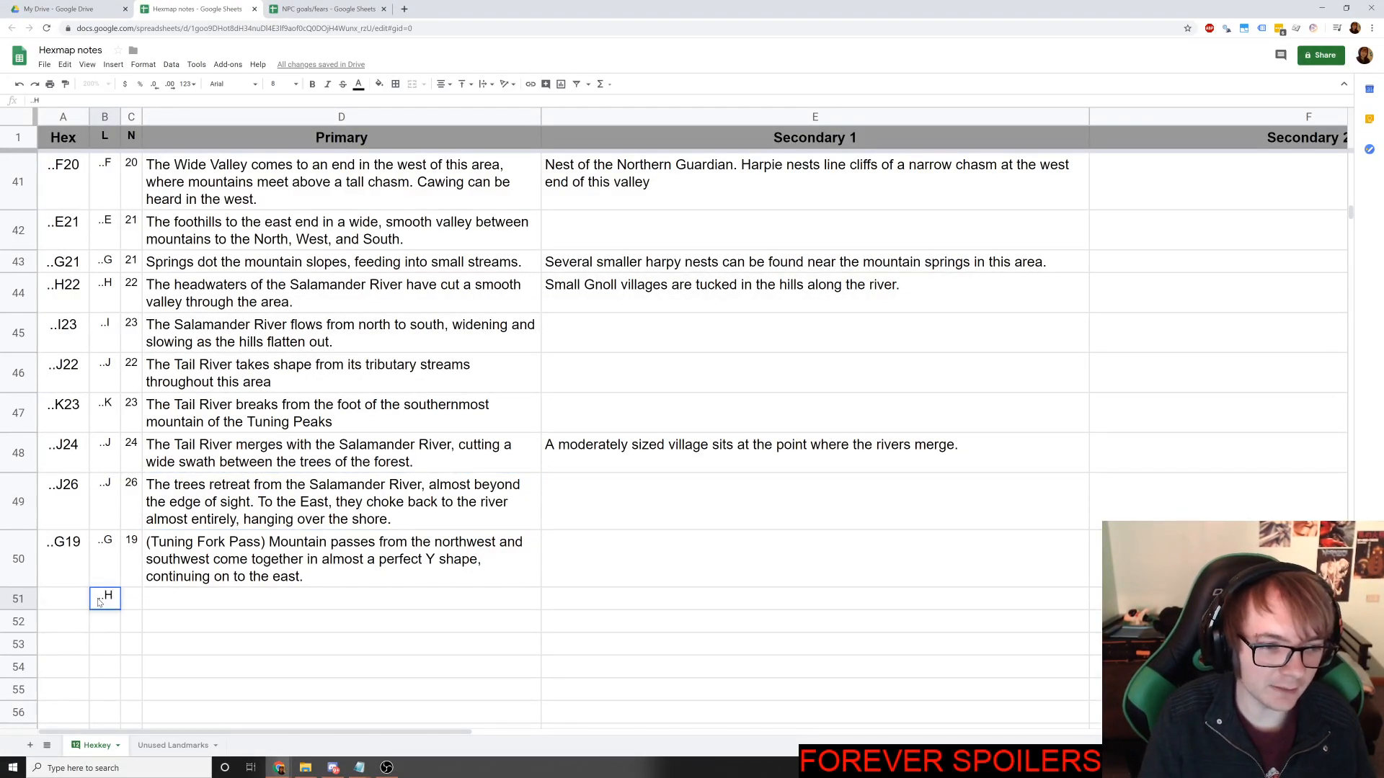
key(Tab)
text(20)
key(Tab)
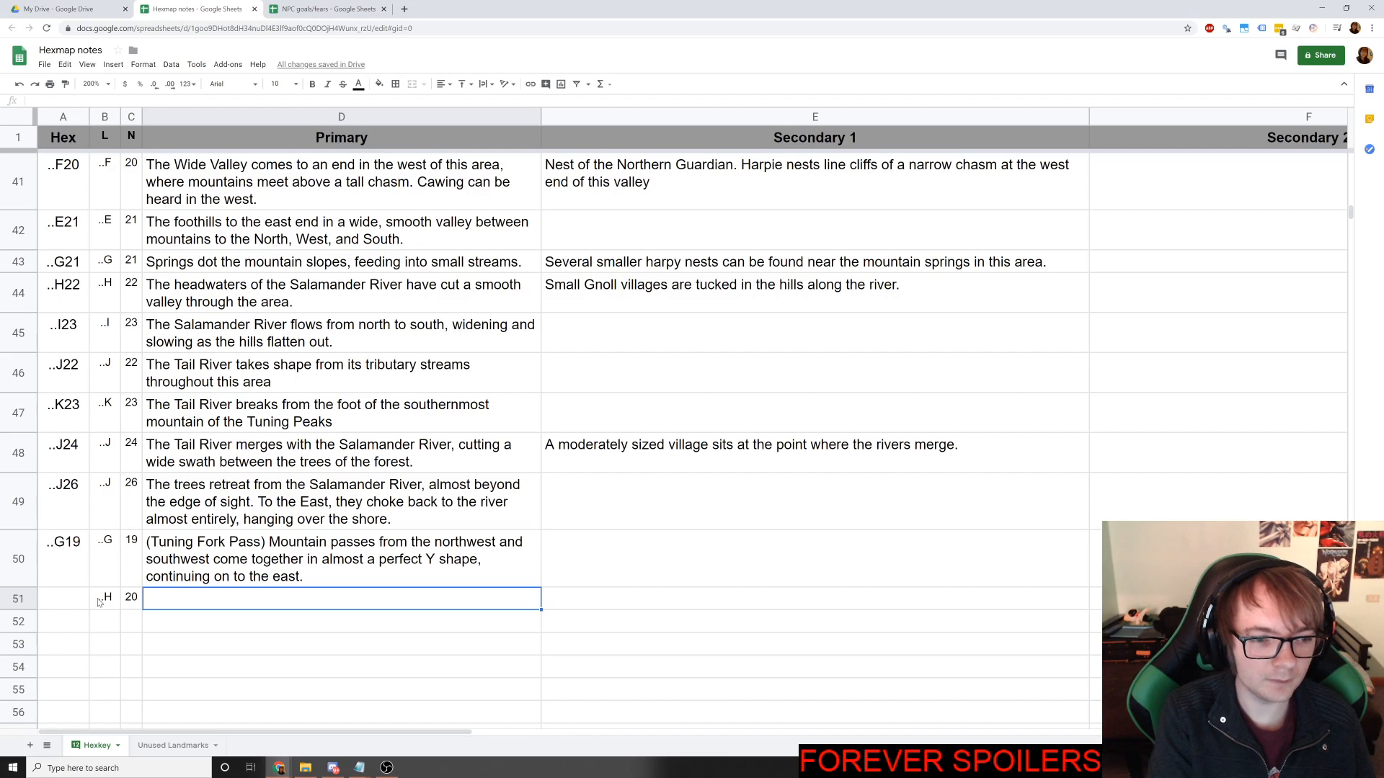
Start the Primary description for hex ..H 20 with "A secluded, rocky valley between several mountains,", consulting the Roll20 map.
text(A)
key(alt+Tab)
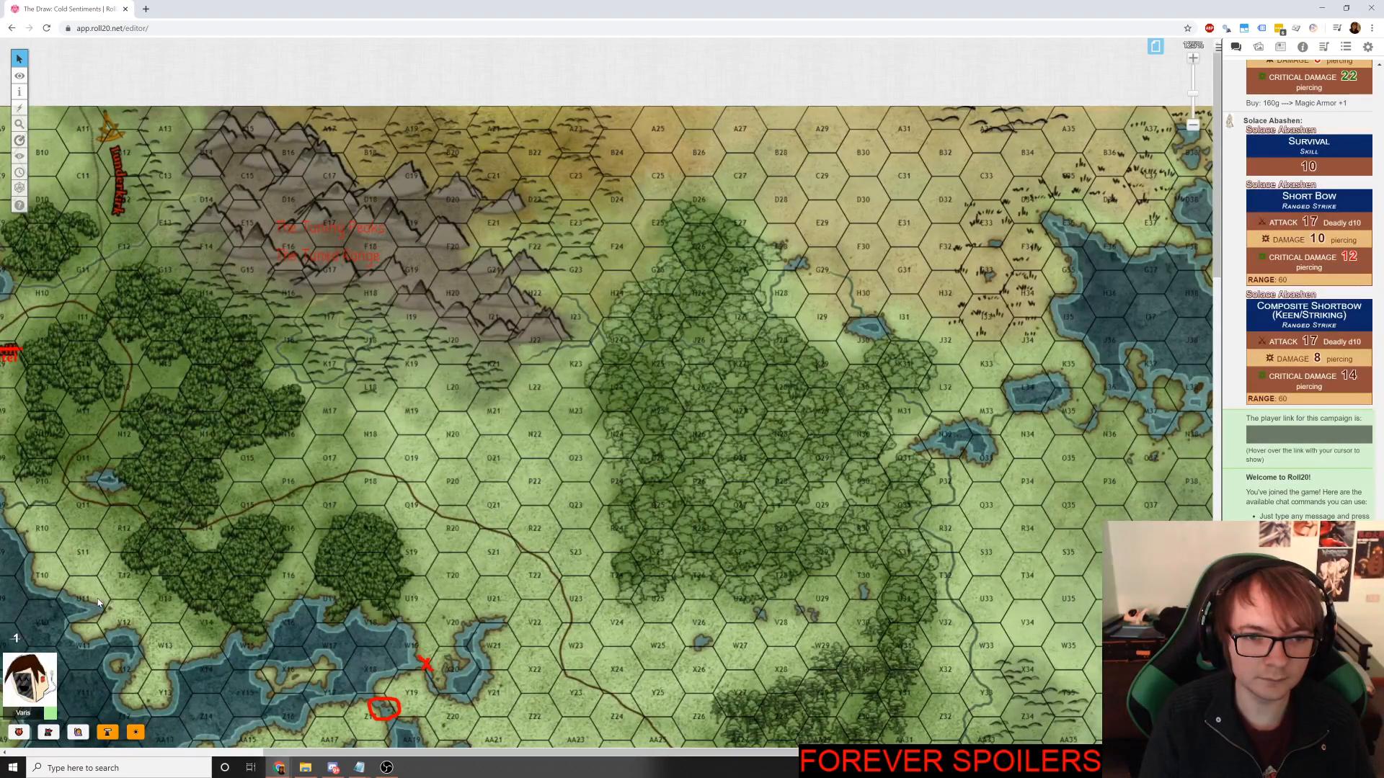
key(alt+Tab)
text(se)
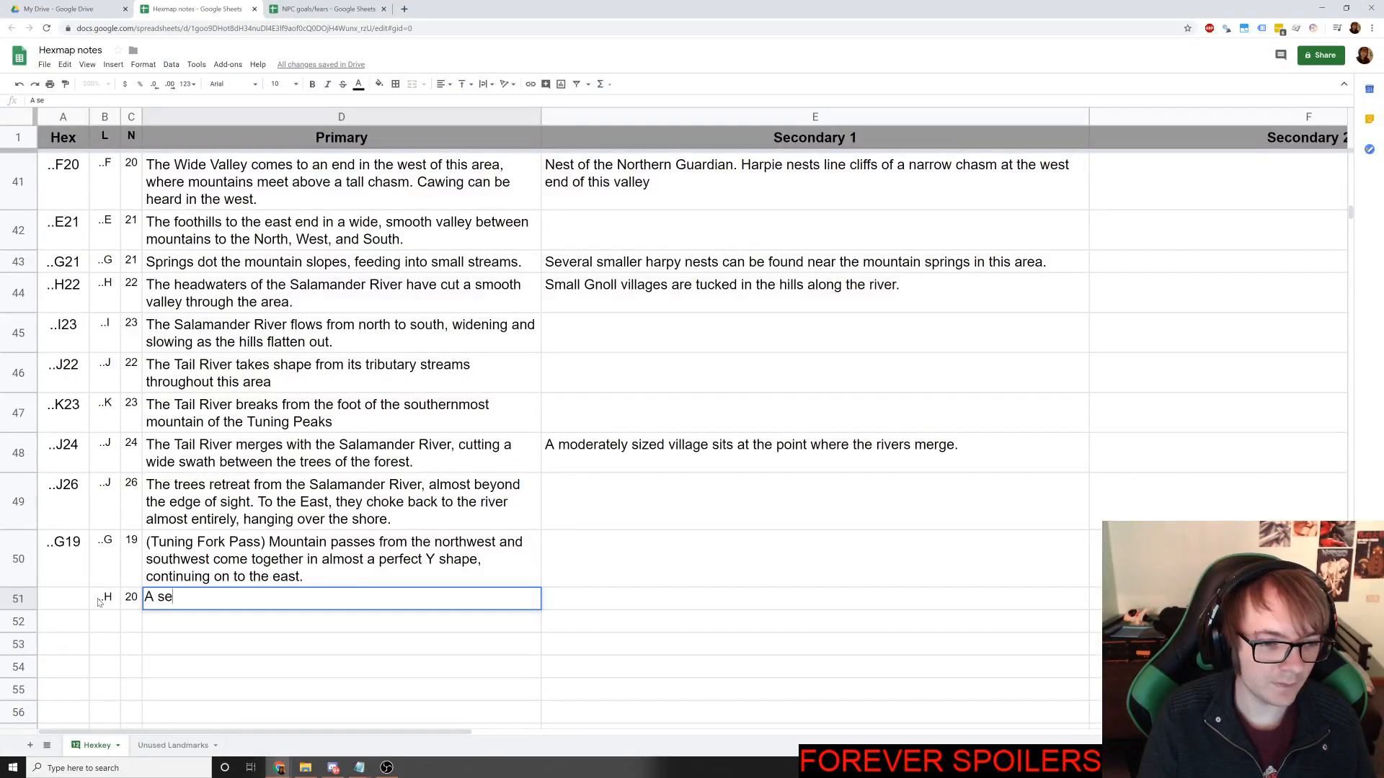
text(cluded, rocky )
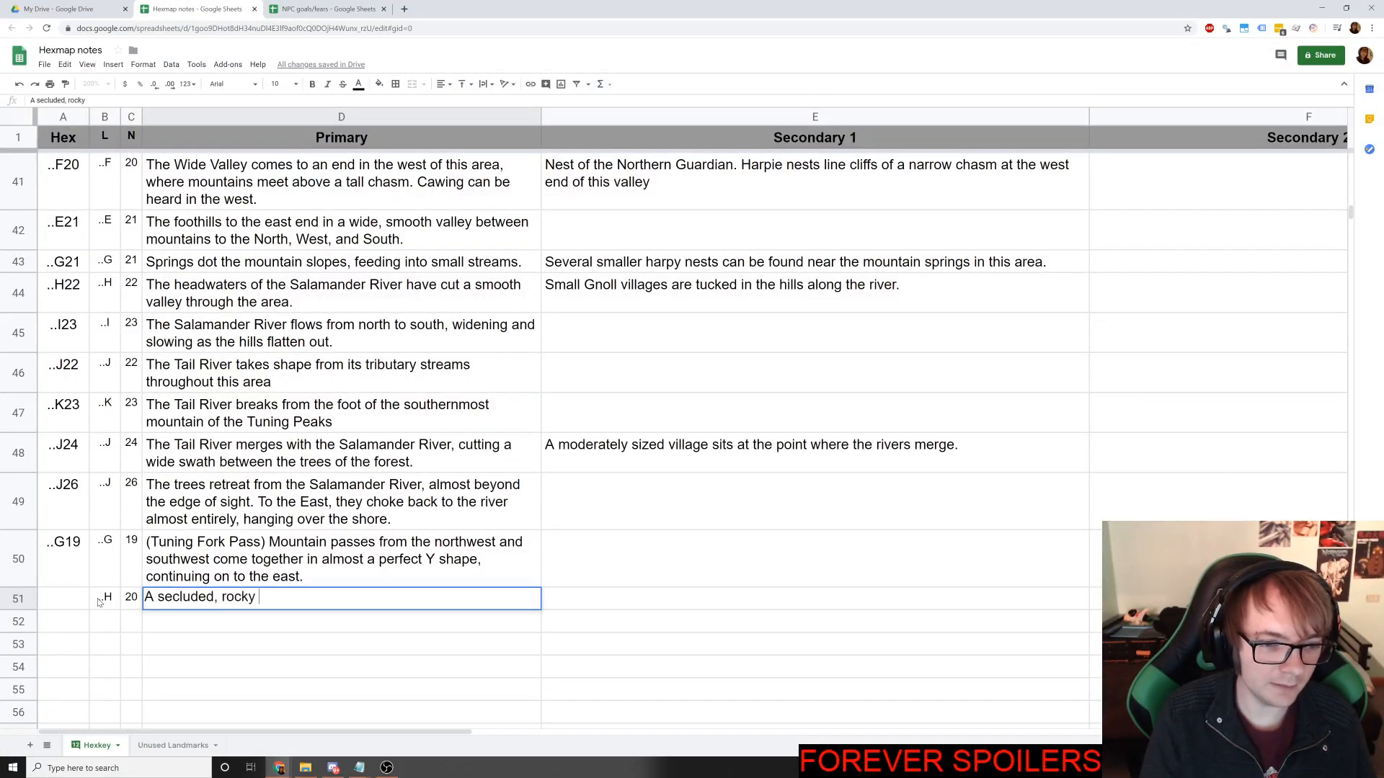
text(valuley)
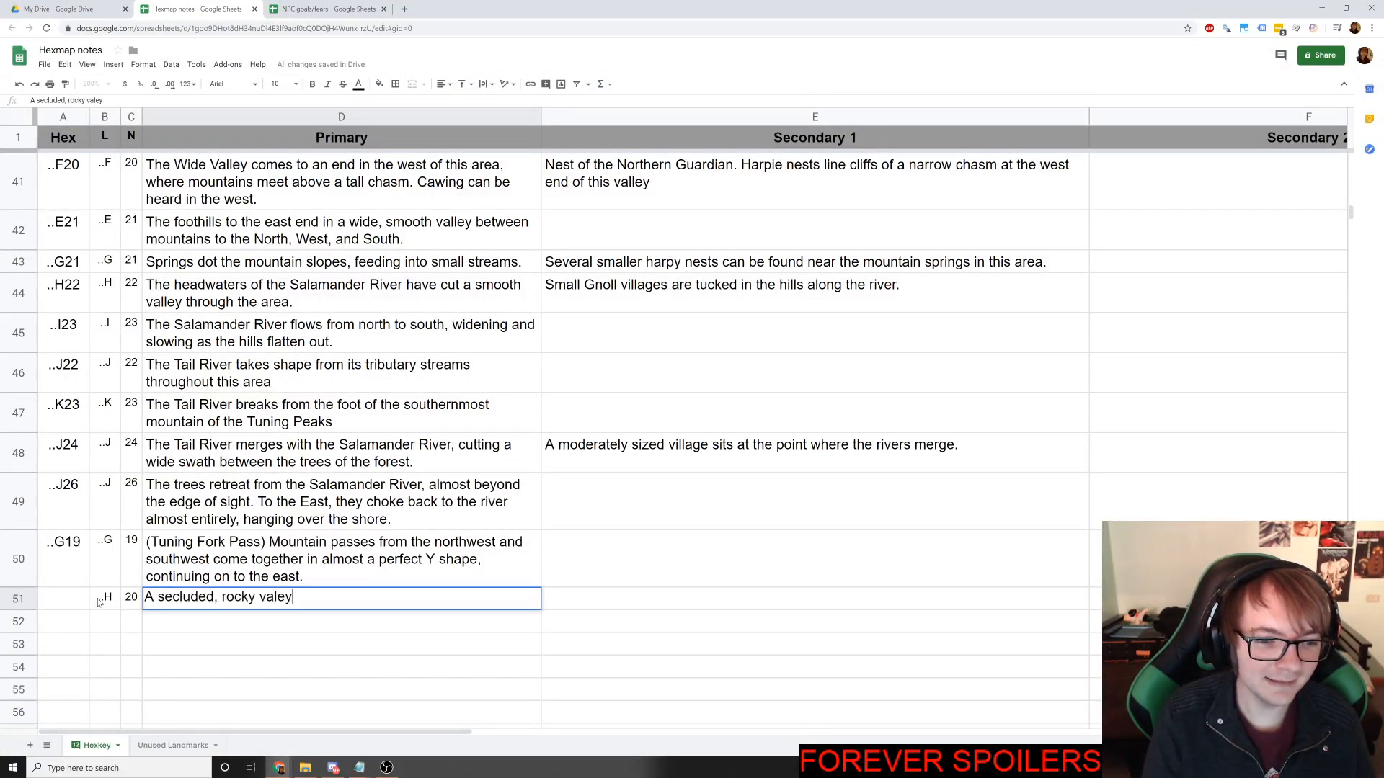
key(BackSpace)
key(BackSpace)
text(ley)
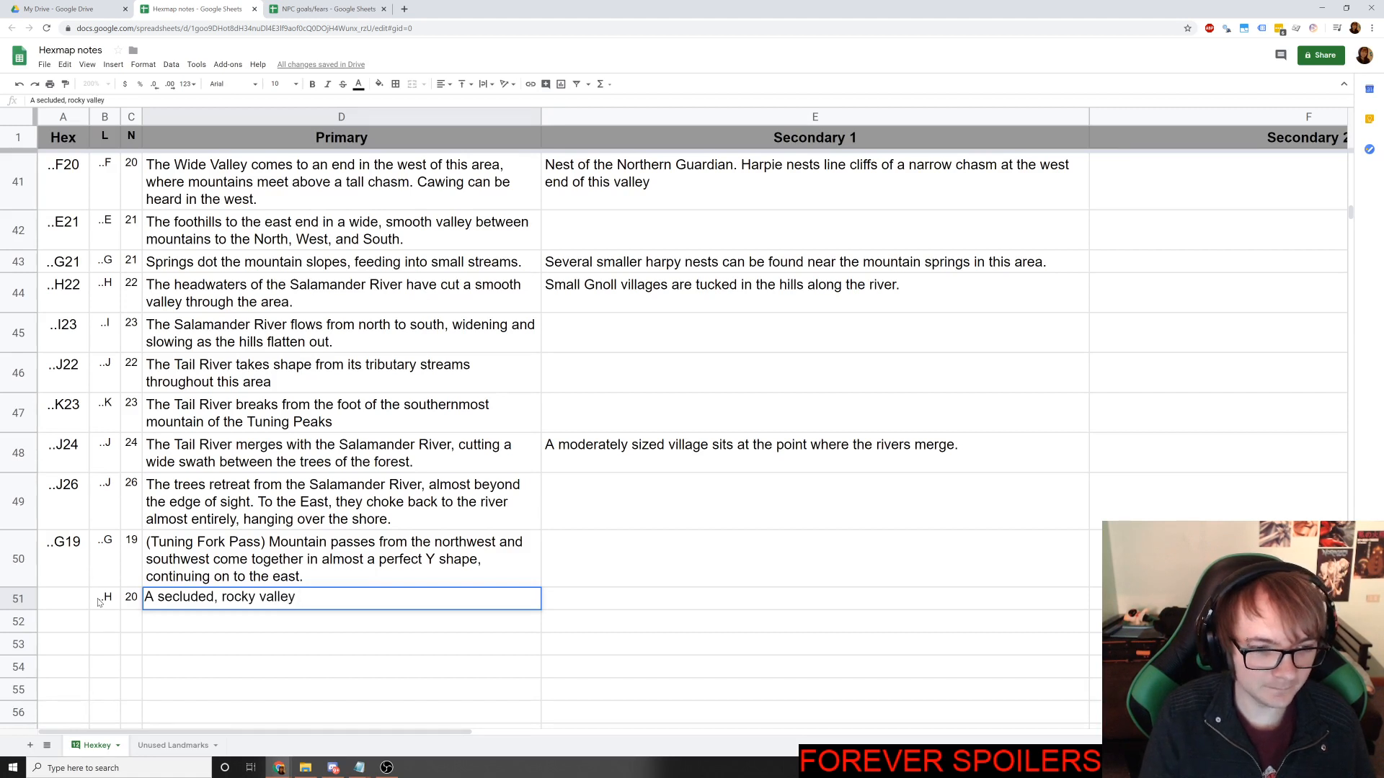
text( between )
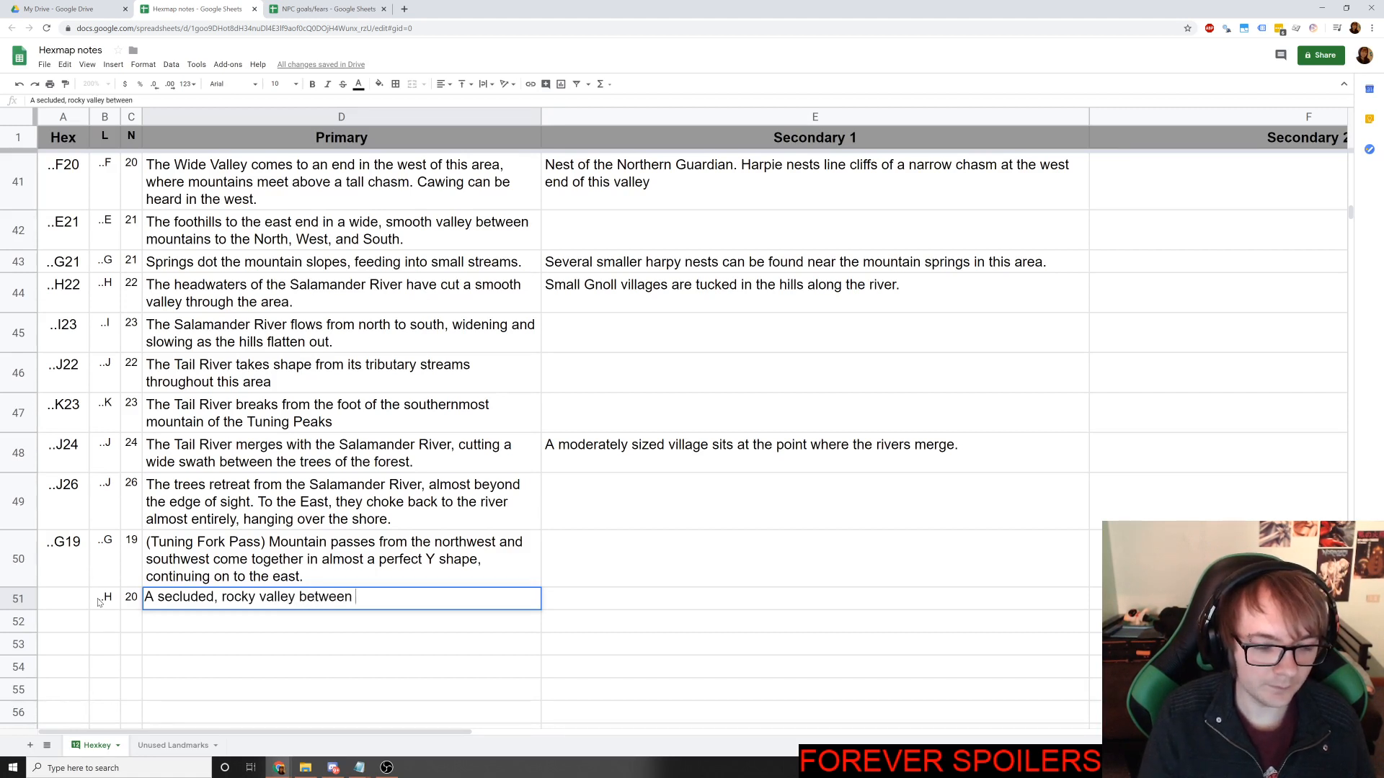
text(several mountains,)
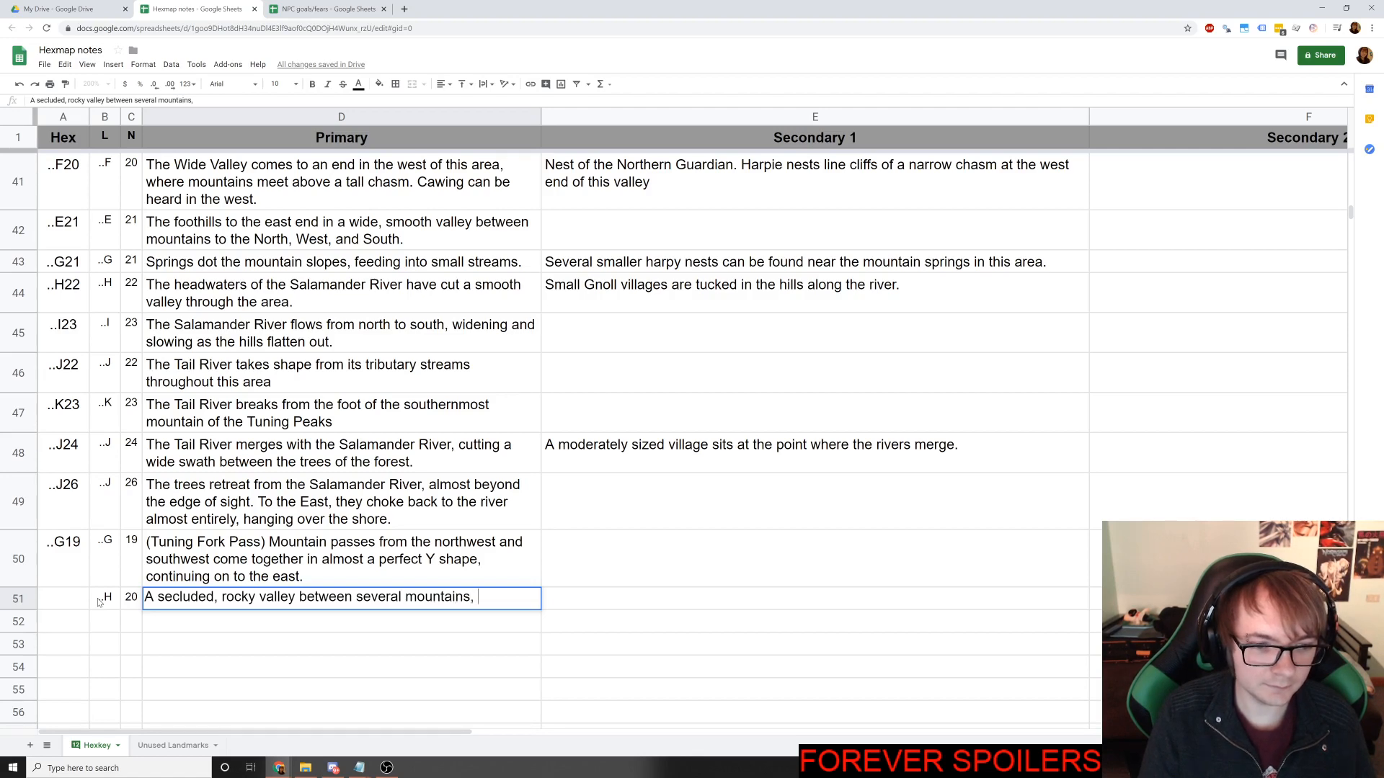
Check the Roll20 map again and continue the ..H 20 description with "wildlife and greenery are both sparse.".
key(alt+Tab)
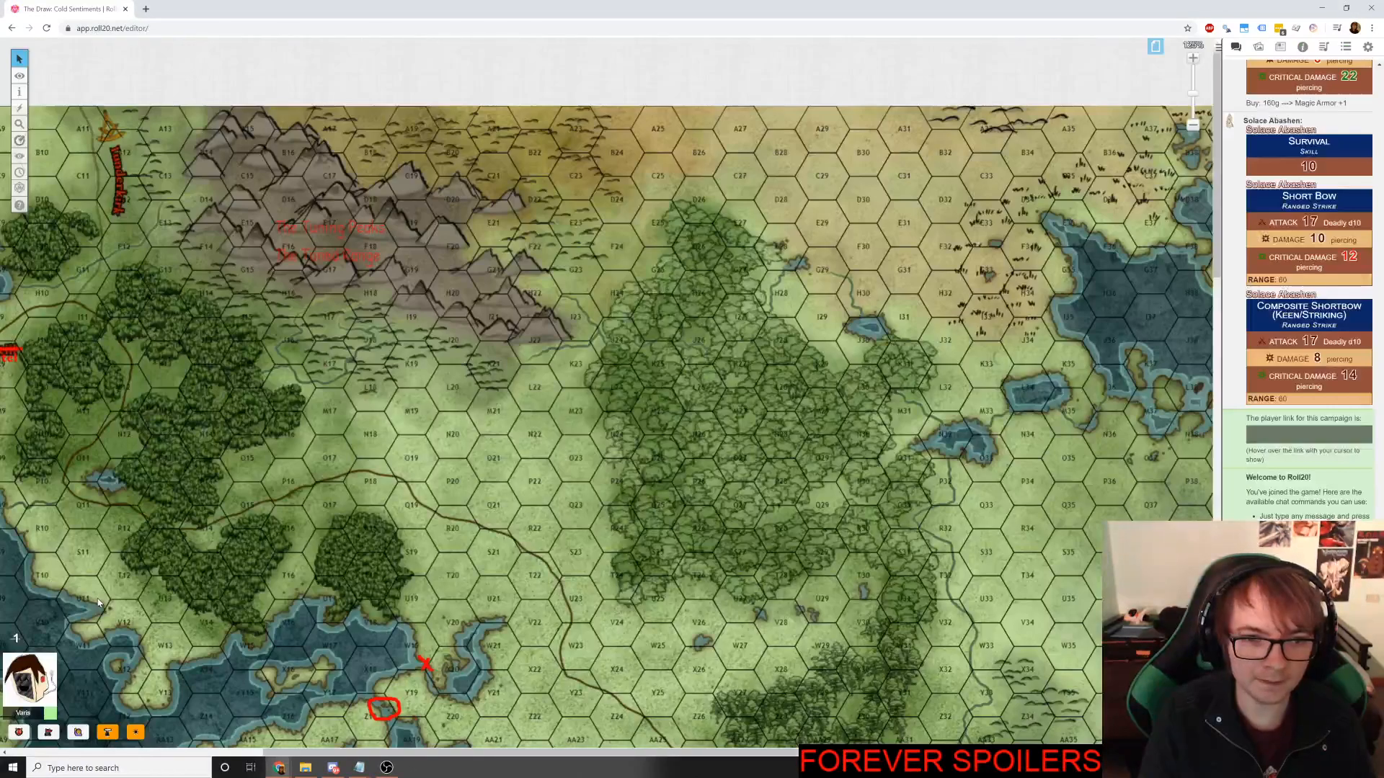
key(alt+Tab)
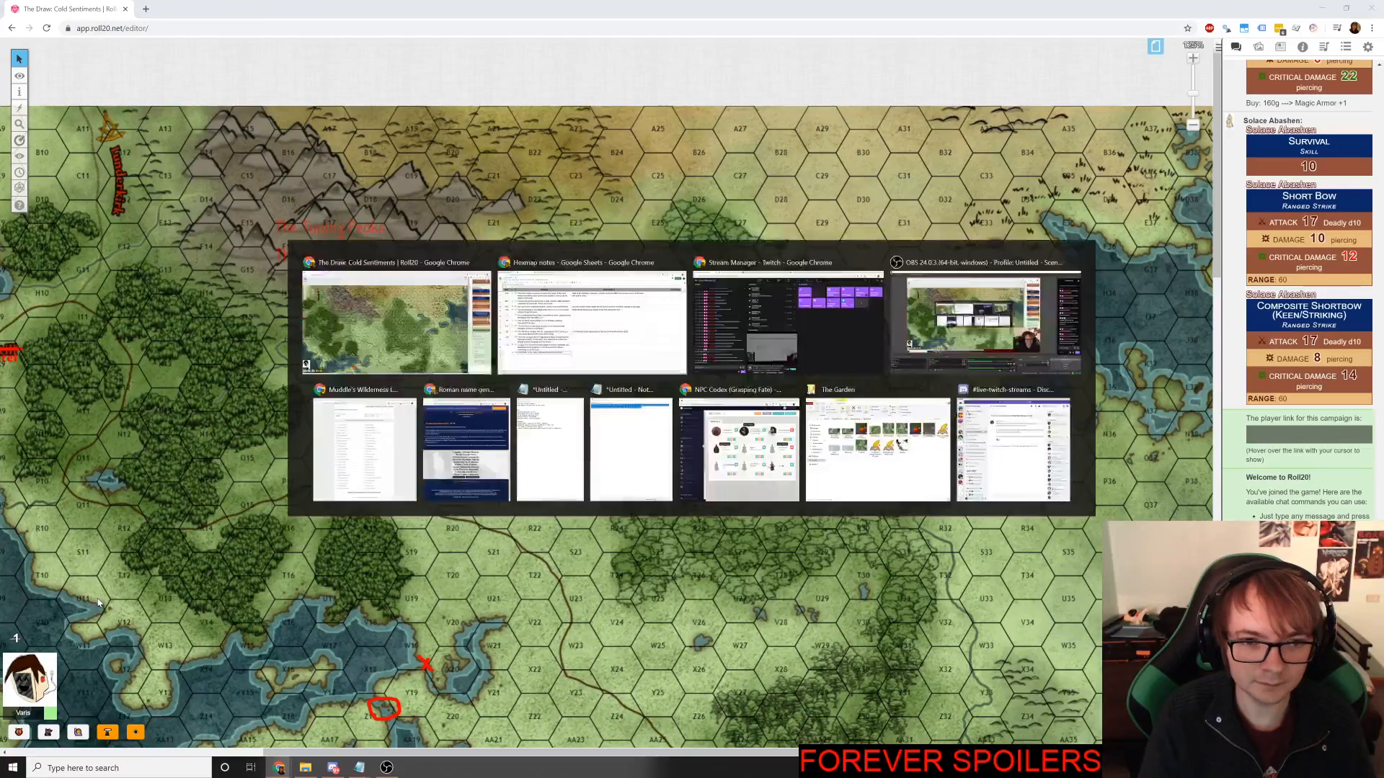
text(wildlife)
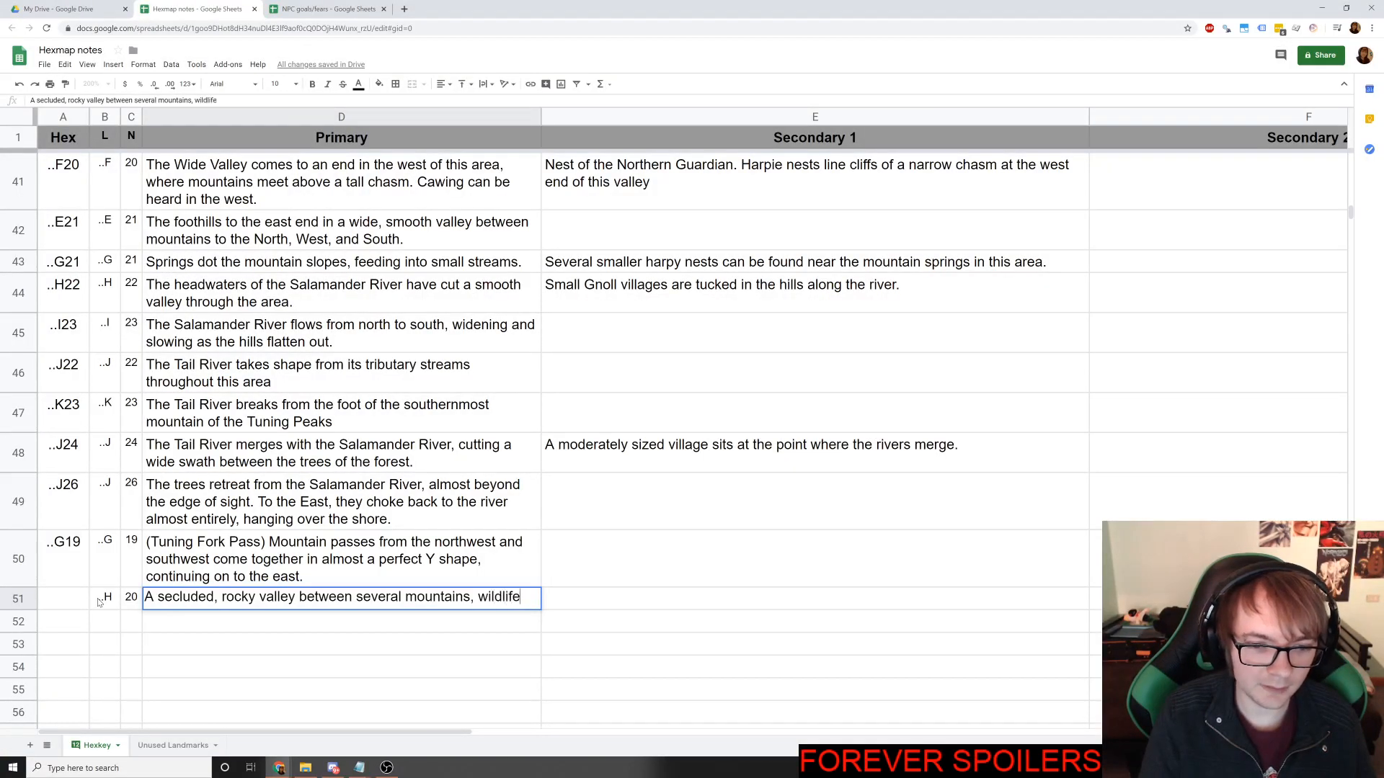
text( and greenery are)
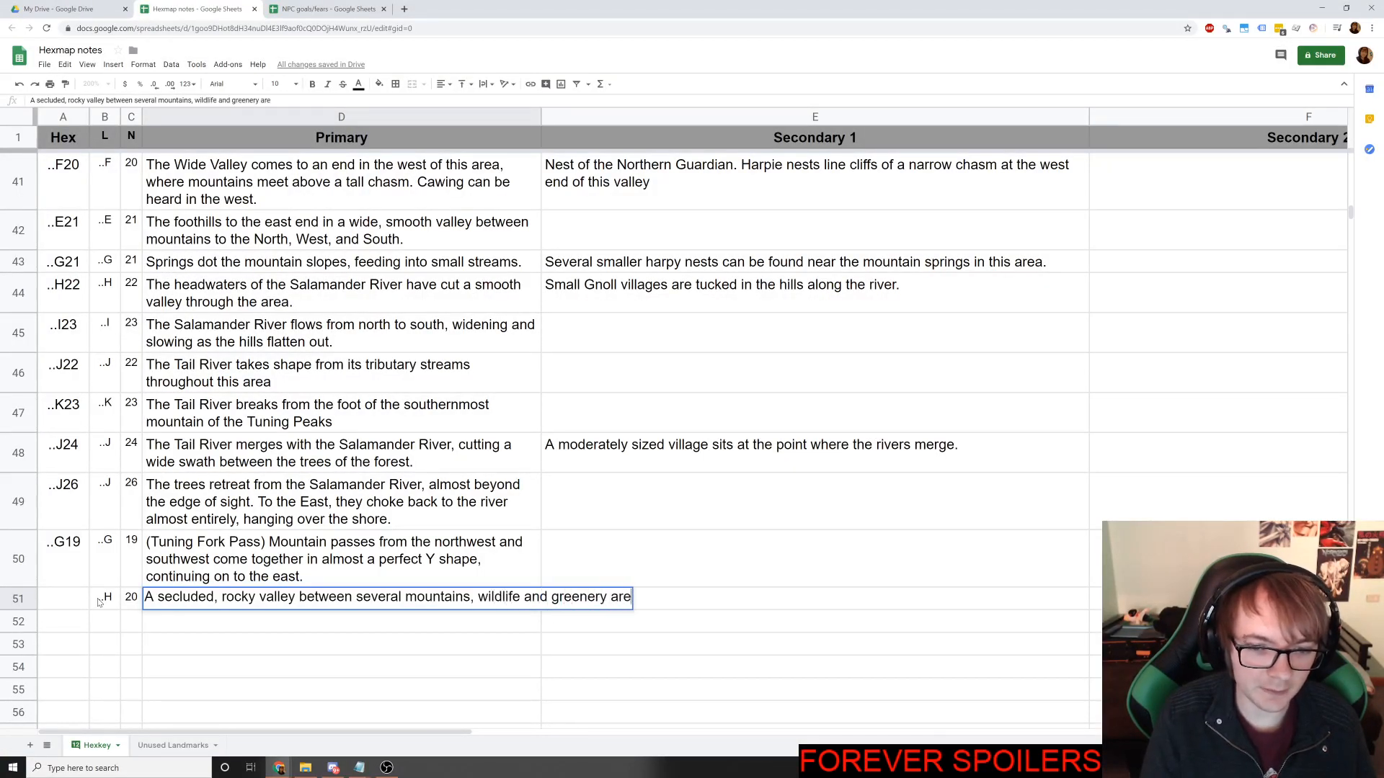
text( both sparse.)
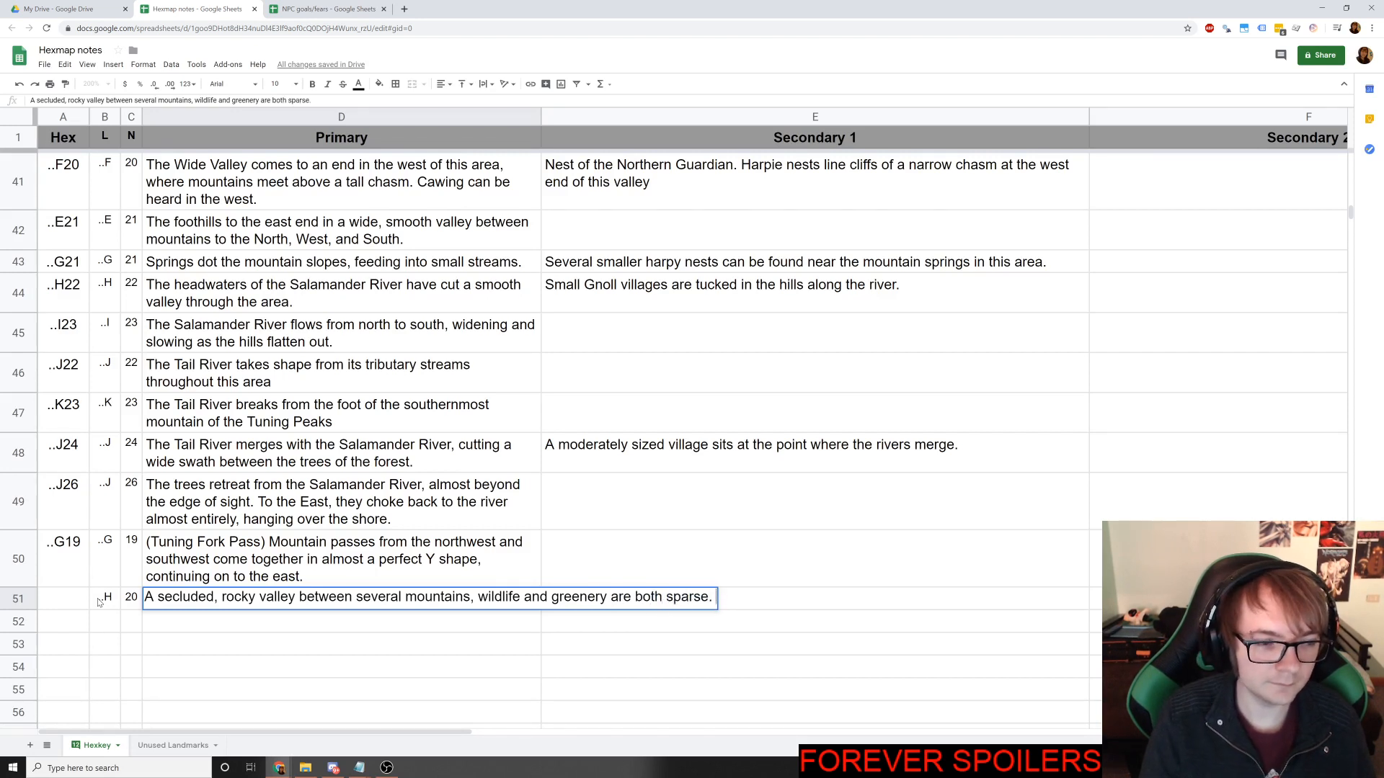
Finish the ..H 20 Primary description with "There are no obvious passes in or out of the expansive valley.".
text( There are no ob)
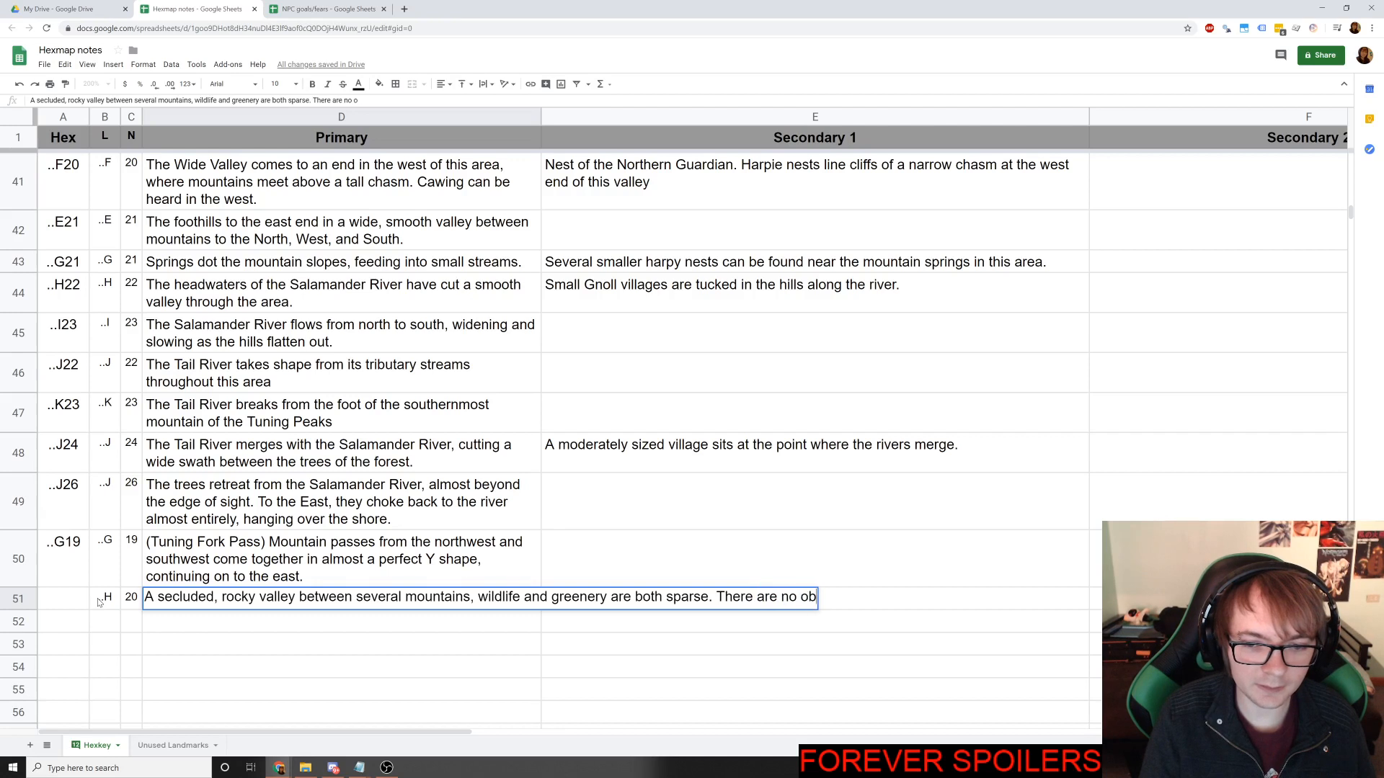
text(vious passes )
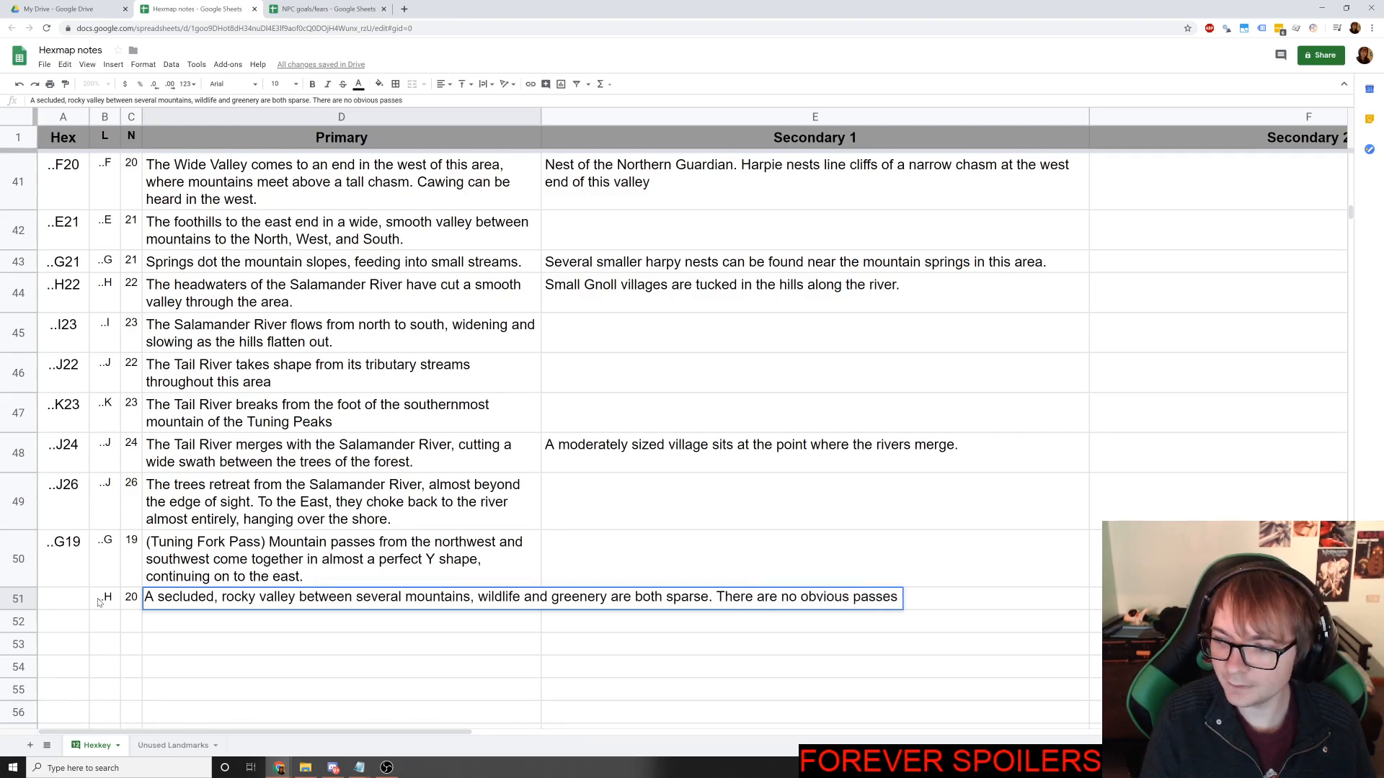
text(in)
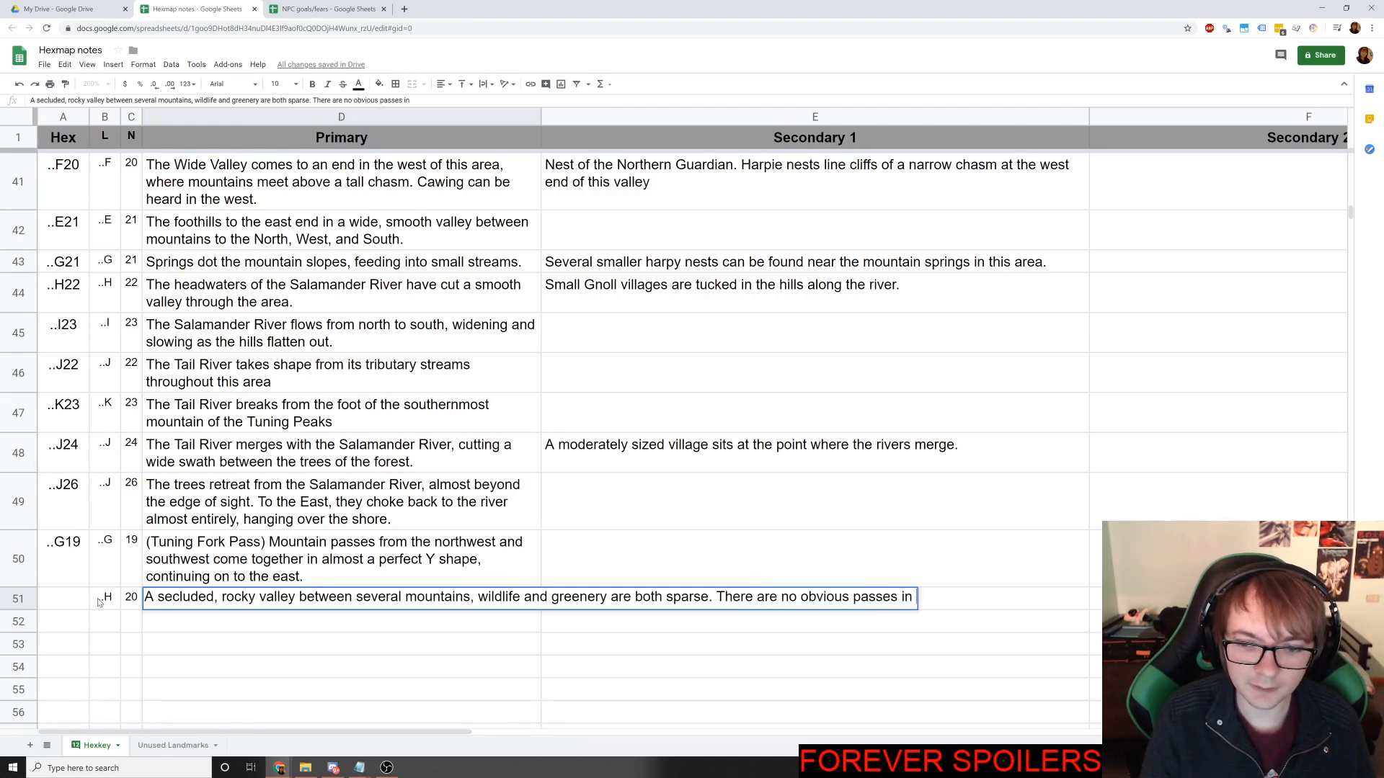
text( or out of the wide valle)
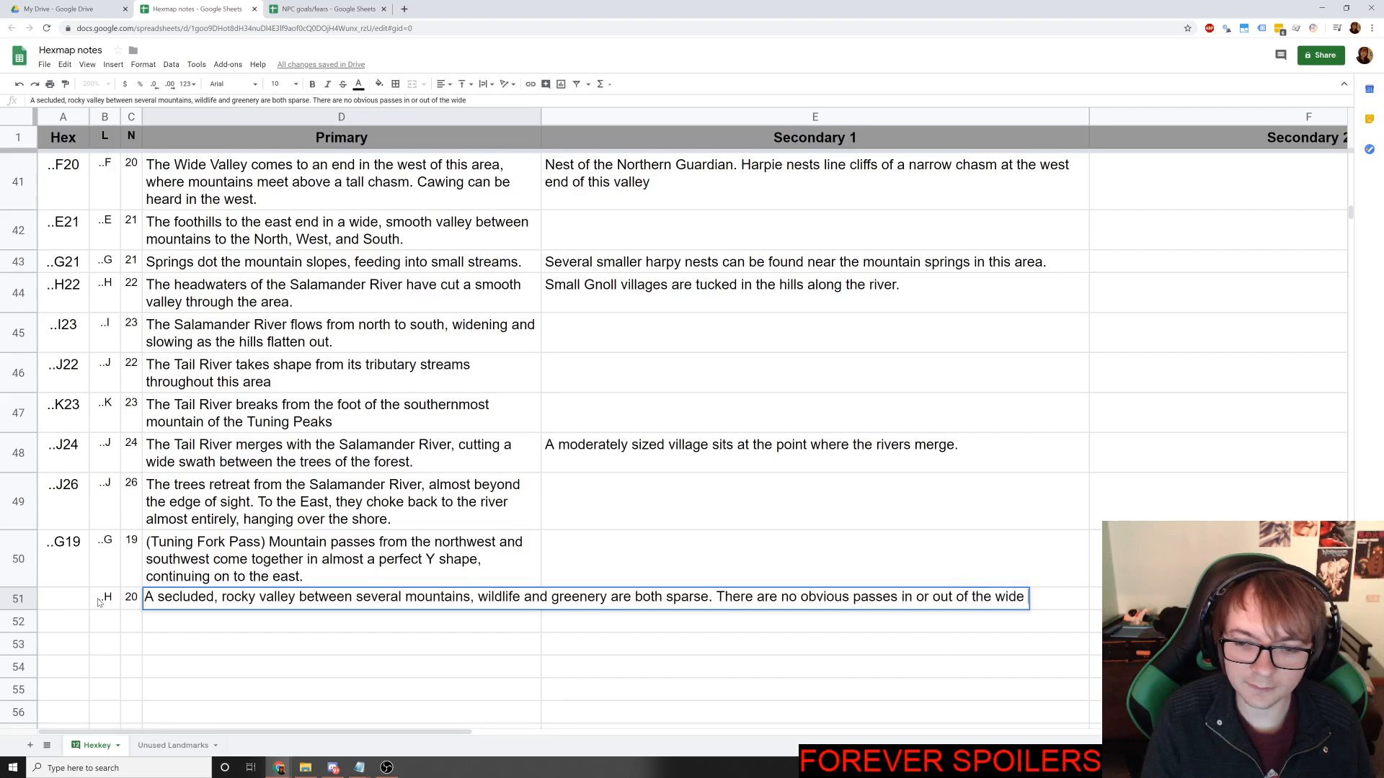
key(BackSpace)
key(BackSpace)
key(BackSpace)
key(BackSpace)
key(BackSpace)
key(BackSpace)
key(BackSpace)
key(BackSpace)
key(BackSpace)
key(BackSpace)
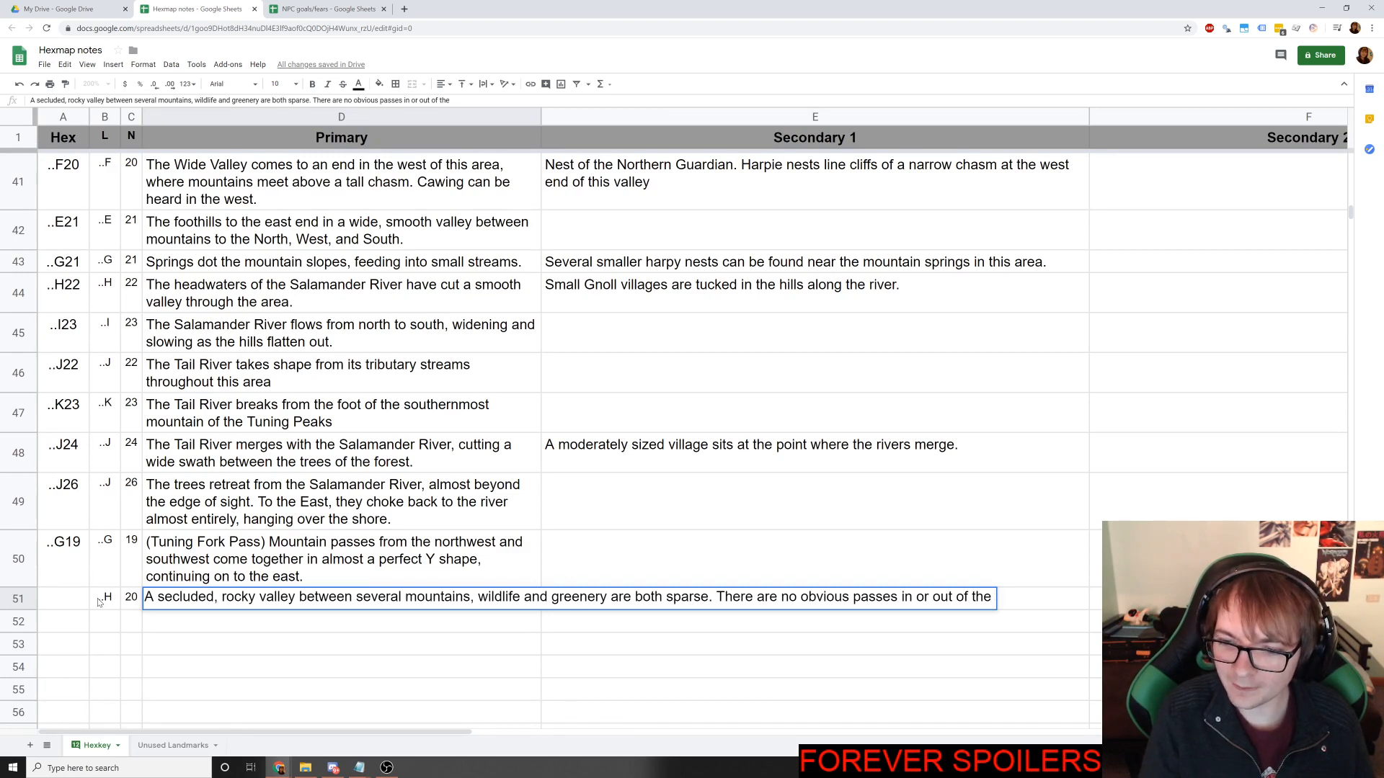
text(expansive)
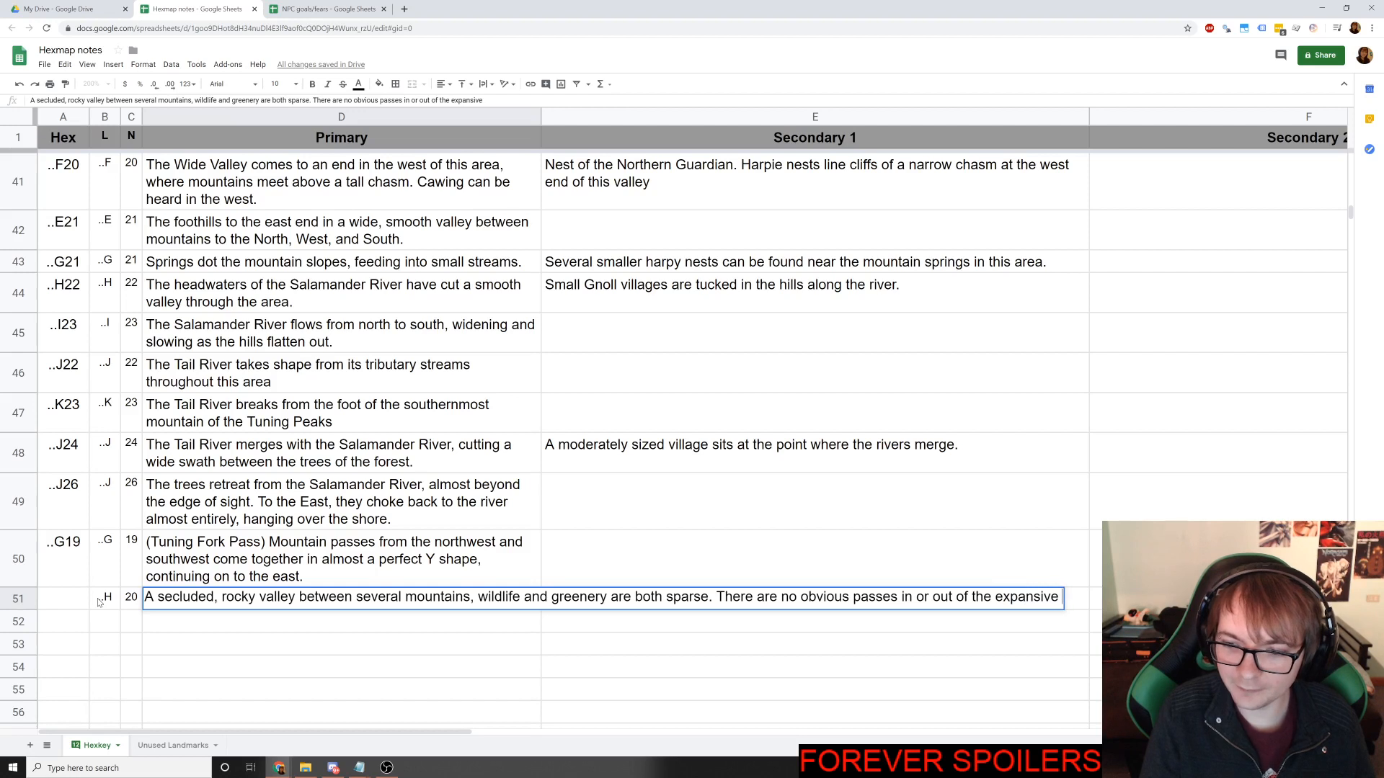
text( valley)
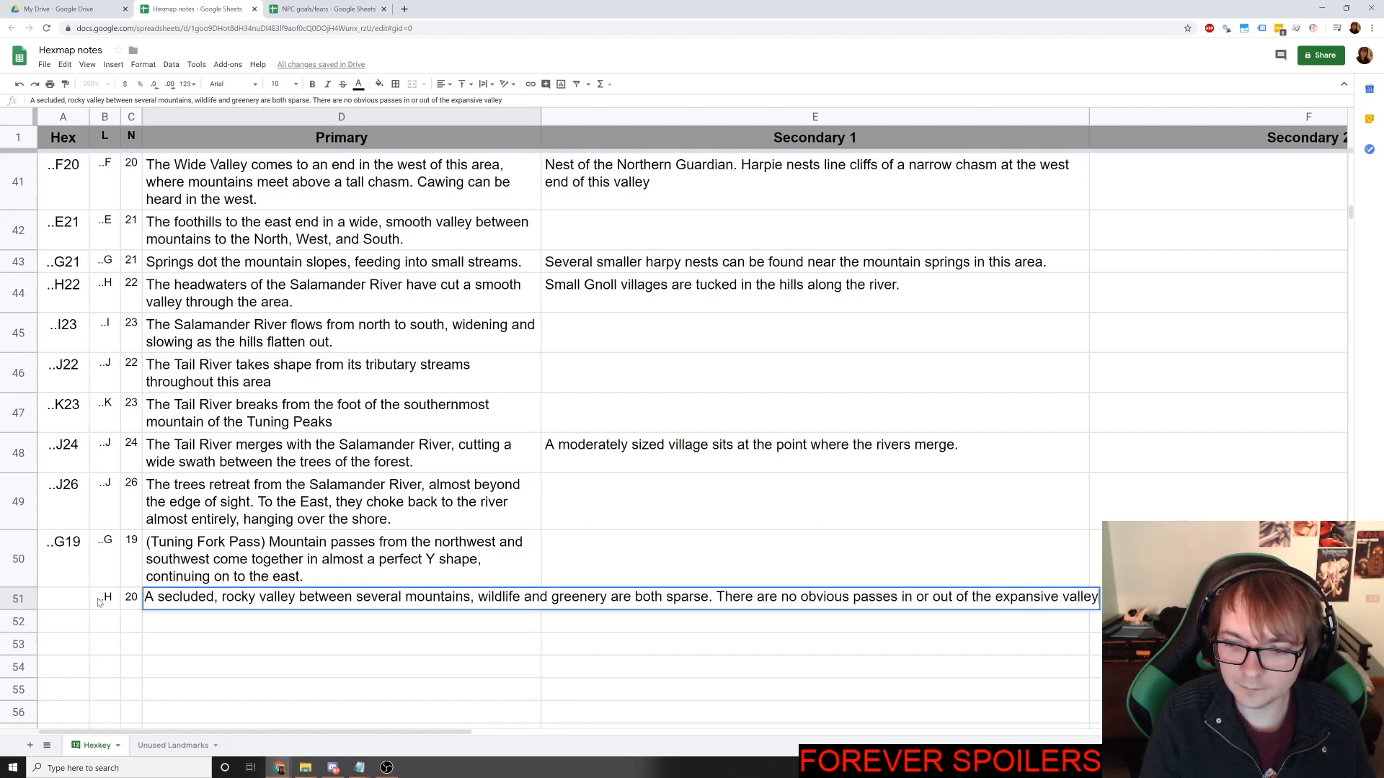
text(.)
click(105, 655)
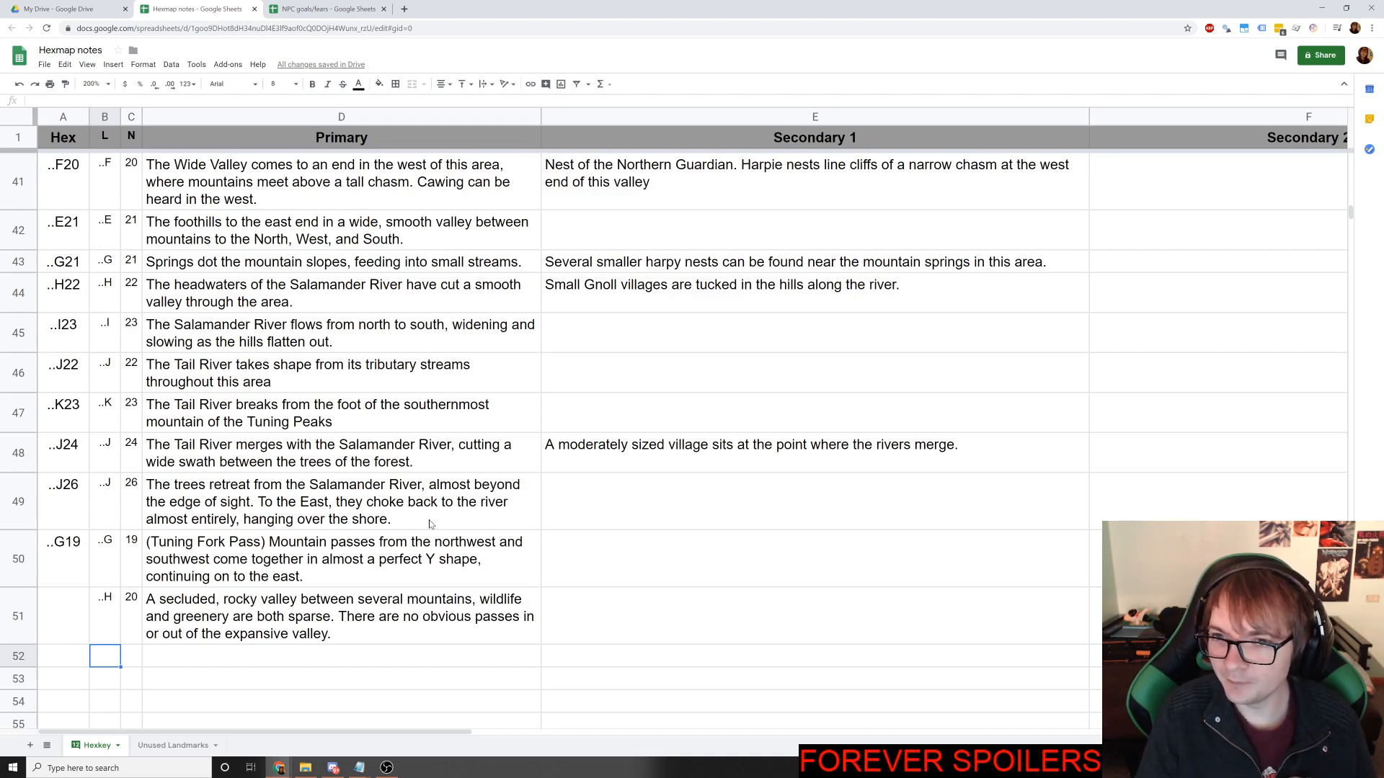
Switch to the Roll20 map and open the MountainEnc rollable table from the campaign's collections.
click(1322, 8)
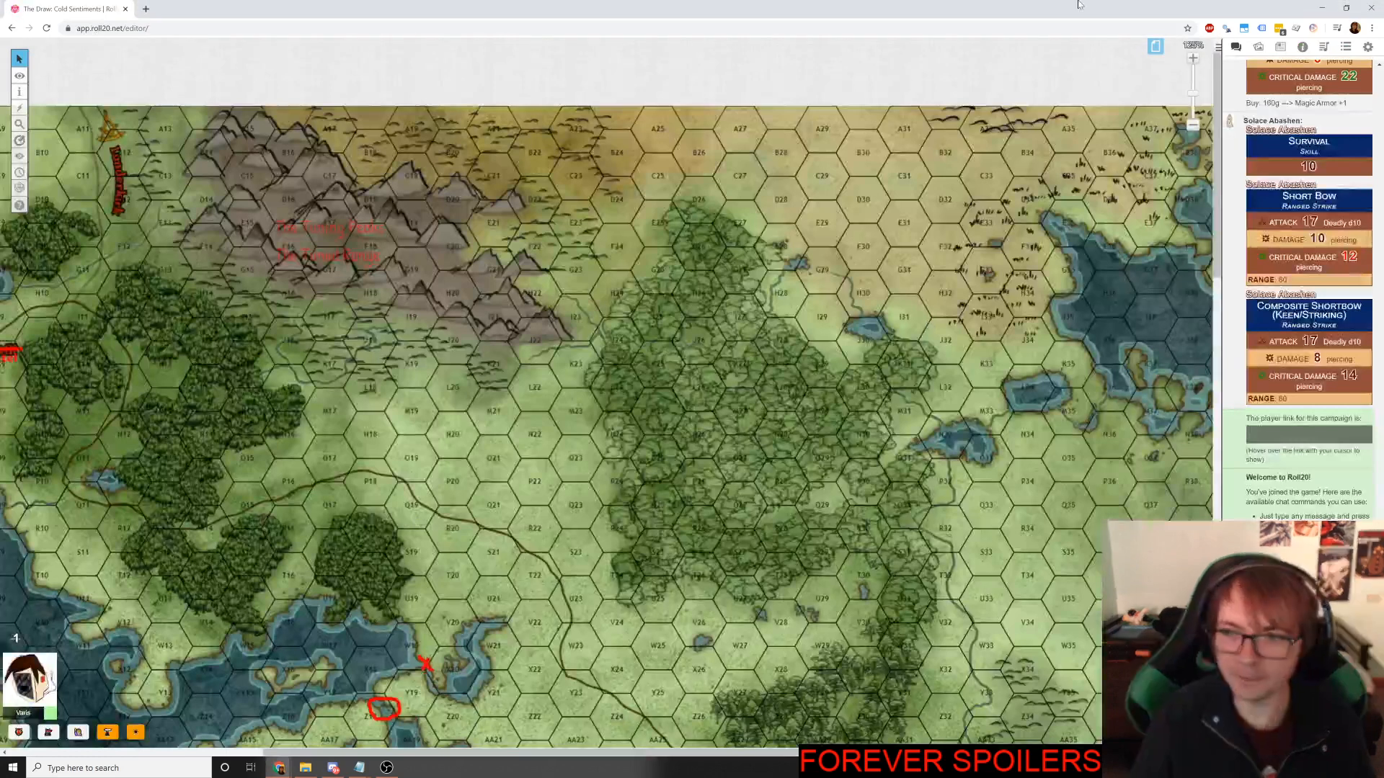
click(1346, 47)
scroll(1297, 309, down, 4)
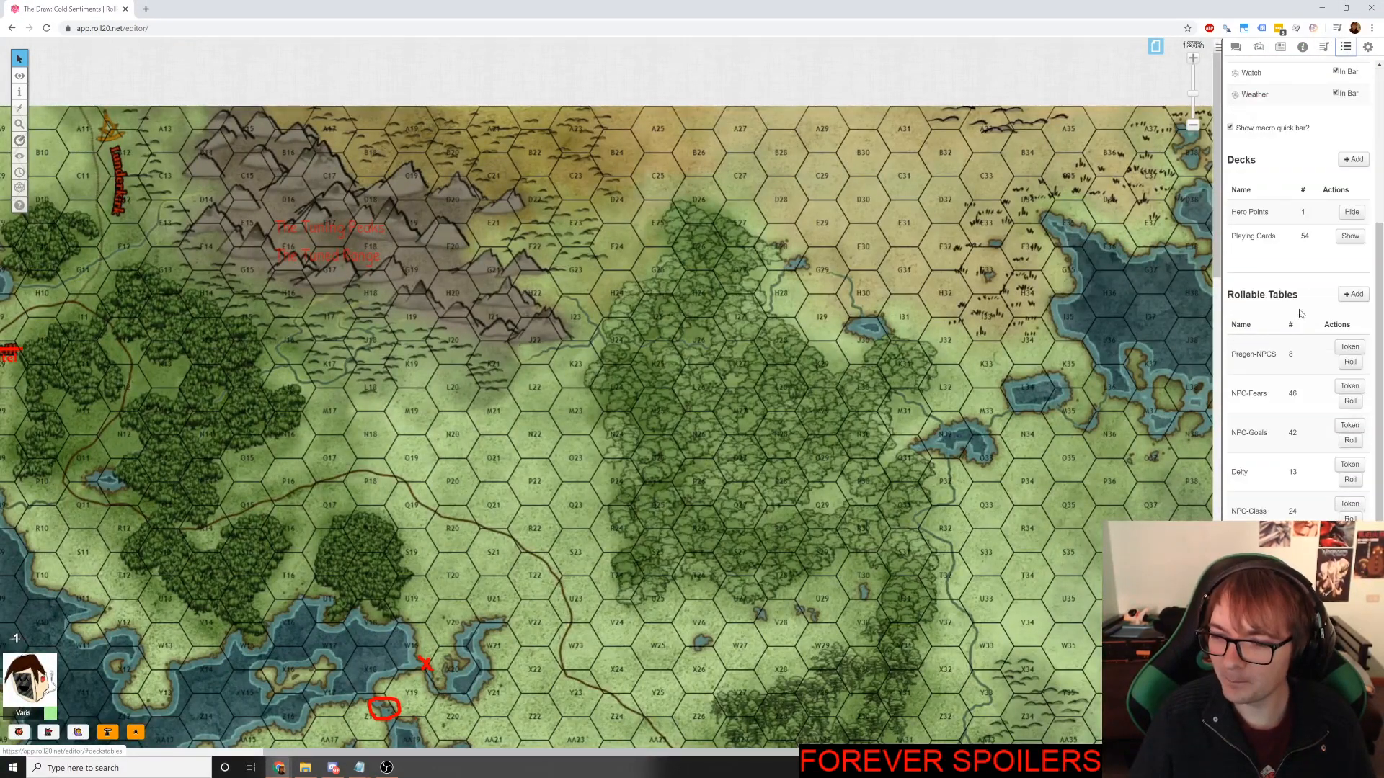
scroll(1301, 317, down, 3)
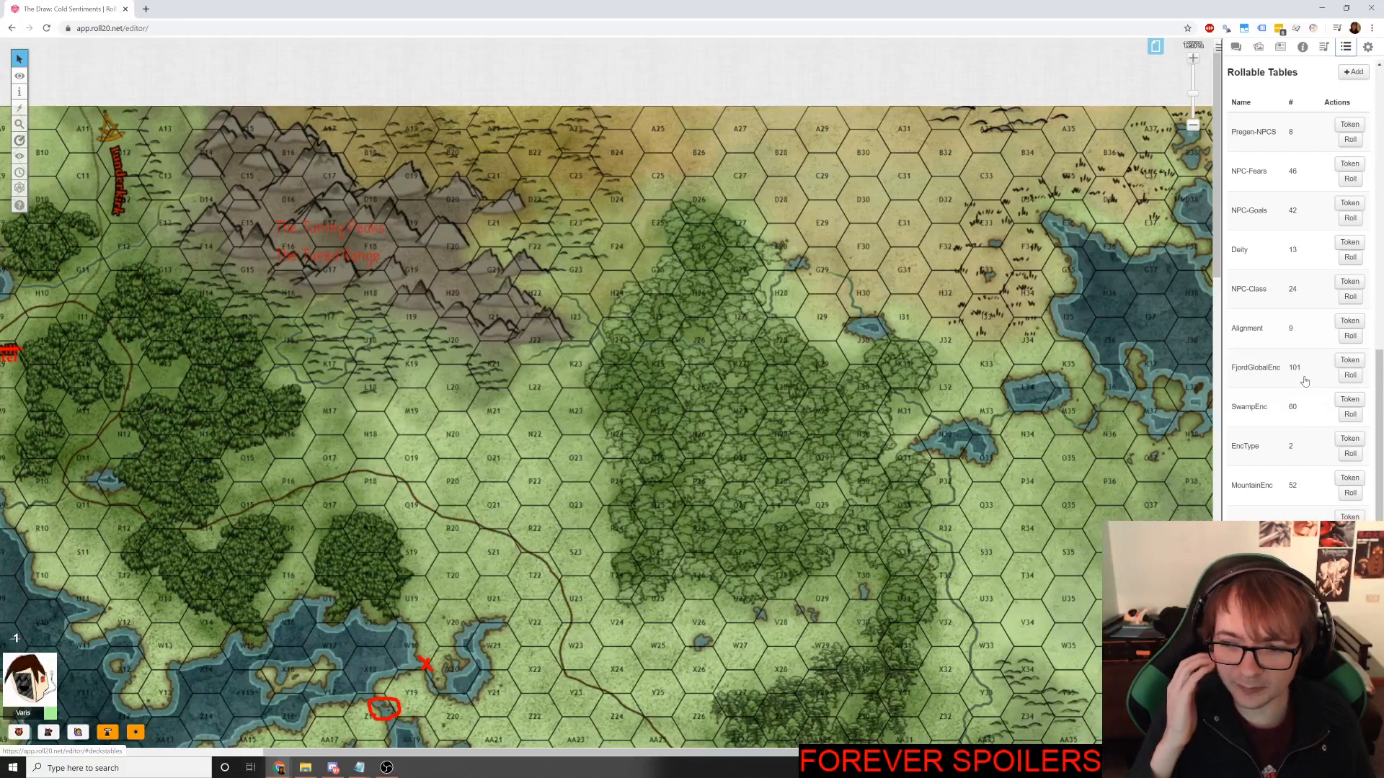
click(1258, 486)
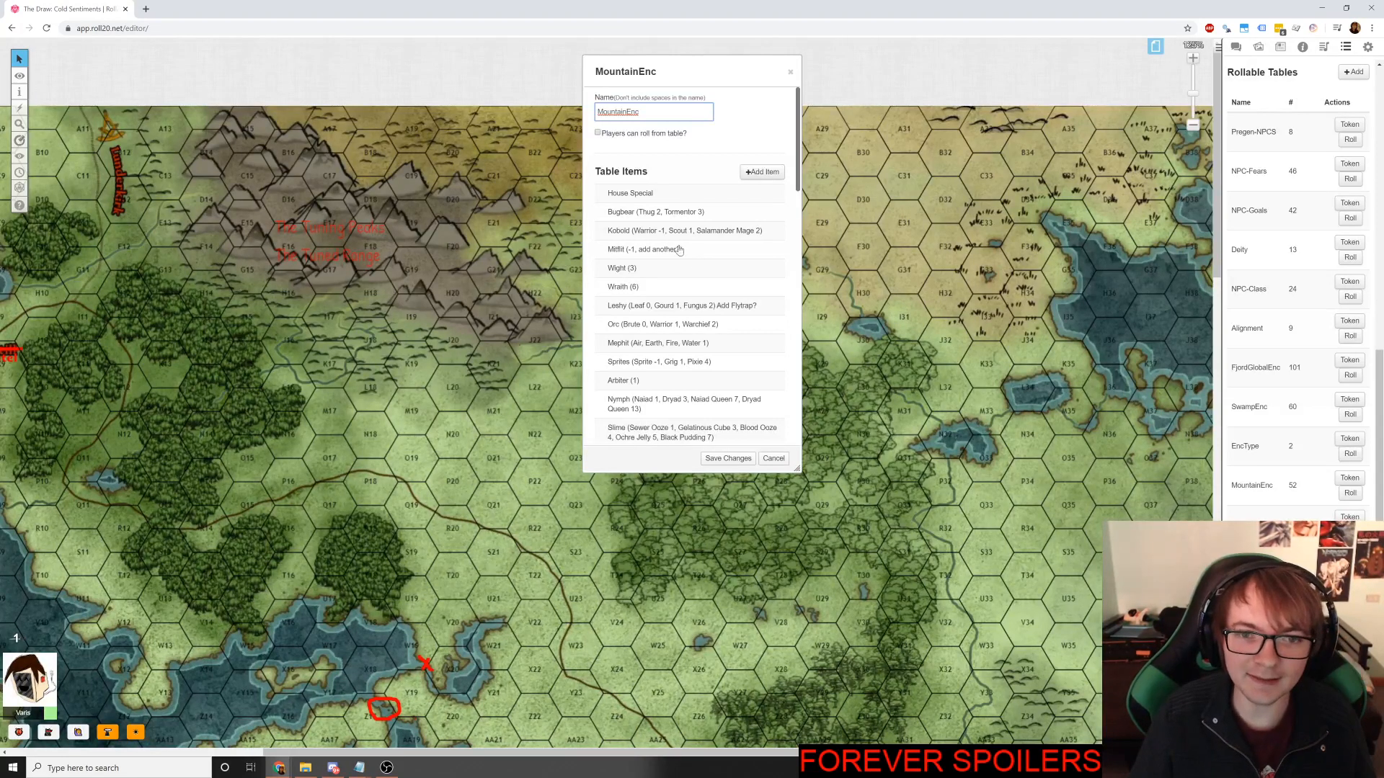
Review the creature entries in the MountainEnc table through to Bandits, and close the table without saving changes.
scroll(680, 261, down, 1)
scroll(681, 263, down, 2)
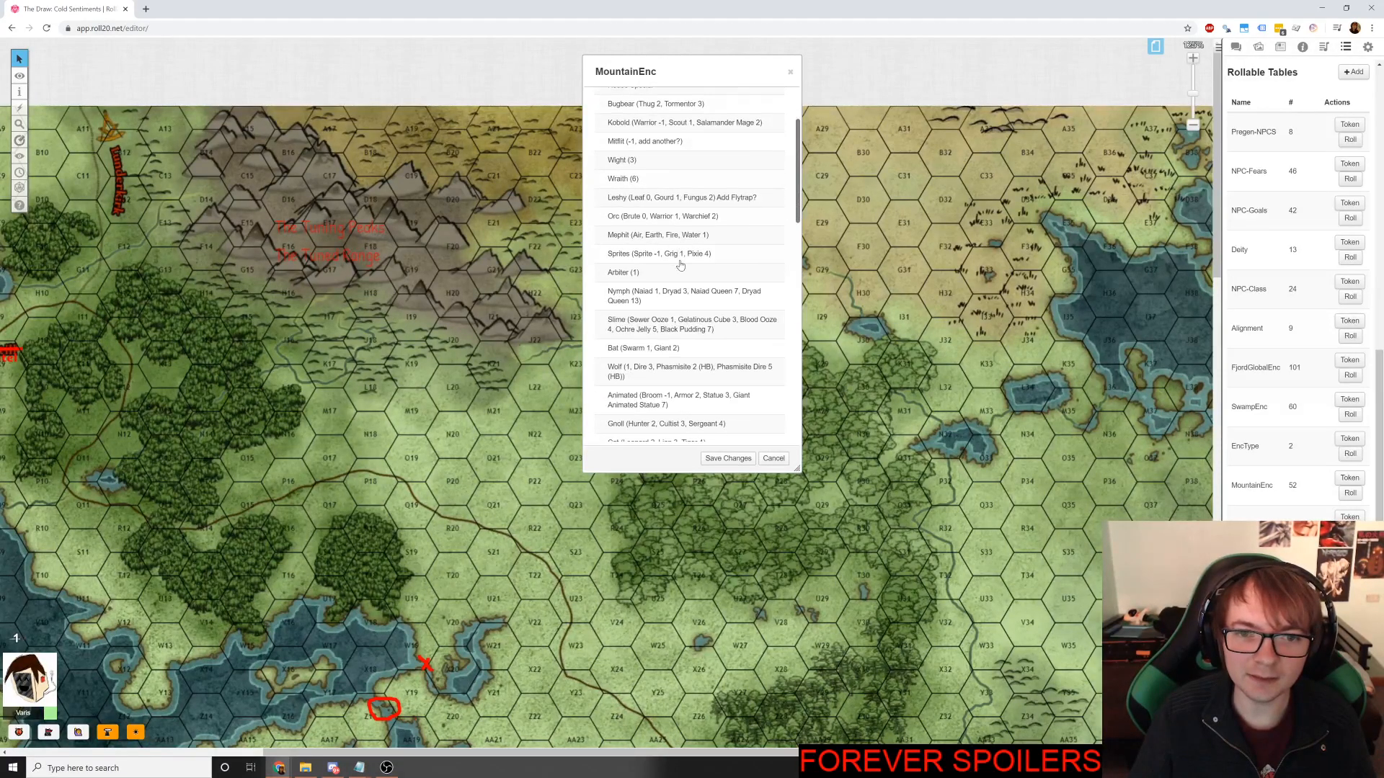
scroll(689, 274, down, 2)
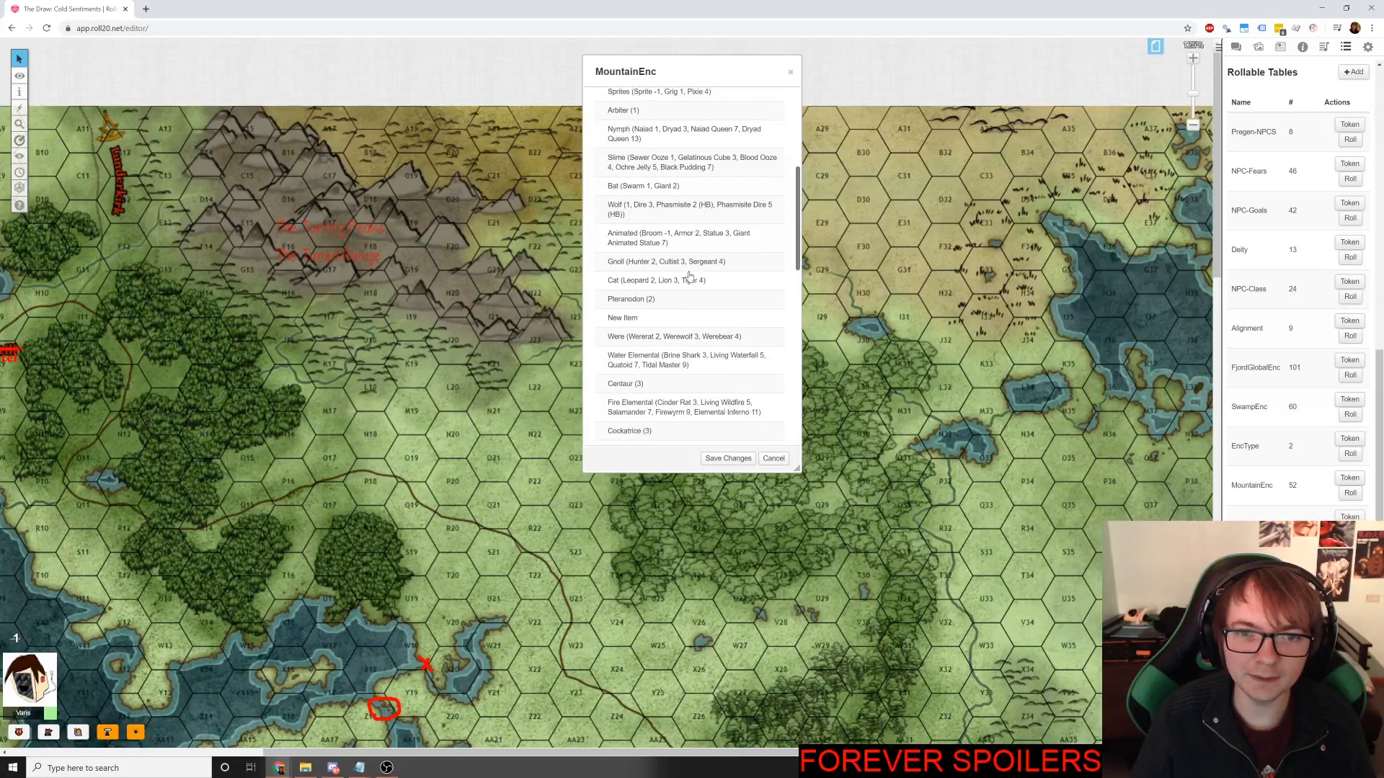
scroll(692, 263, down, 1)
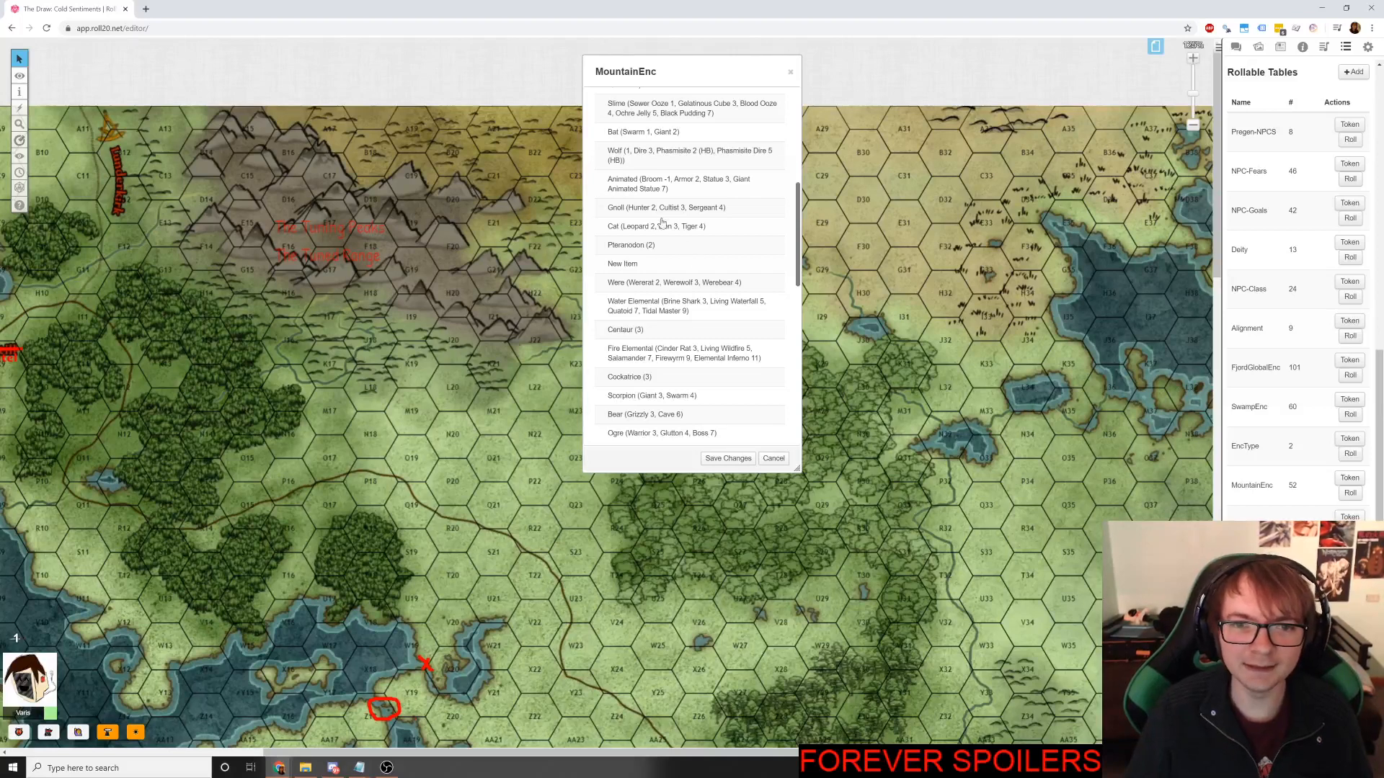
scroll(661, 221, down, 1)
scroll(662, 218, down, 2)
scroll(714, 166, up, 2)
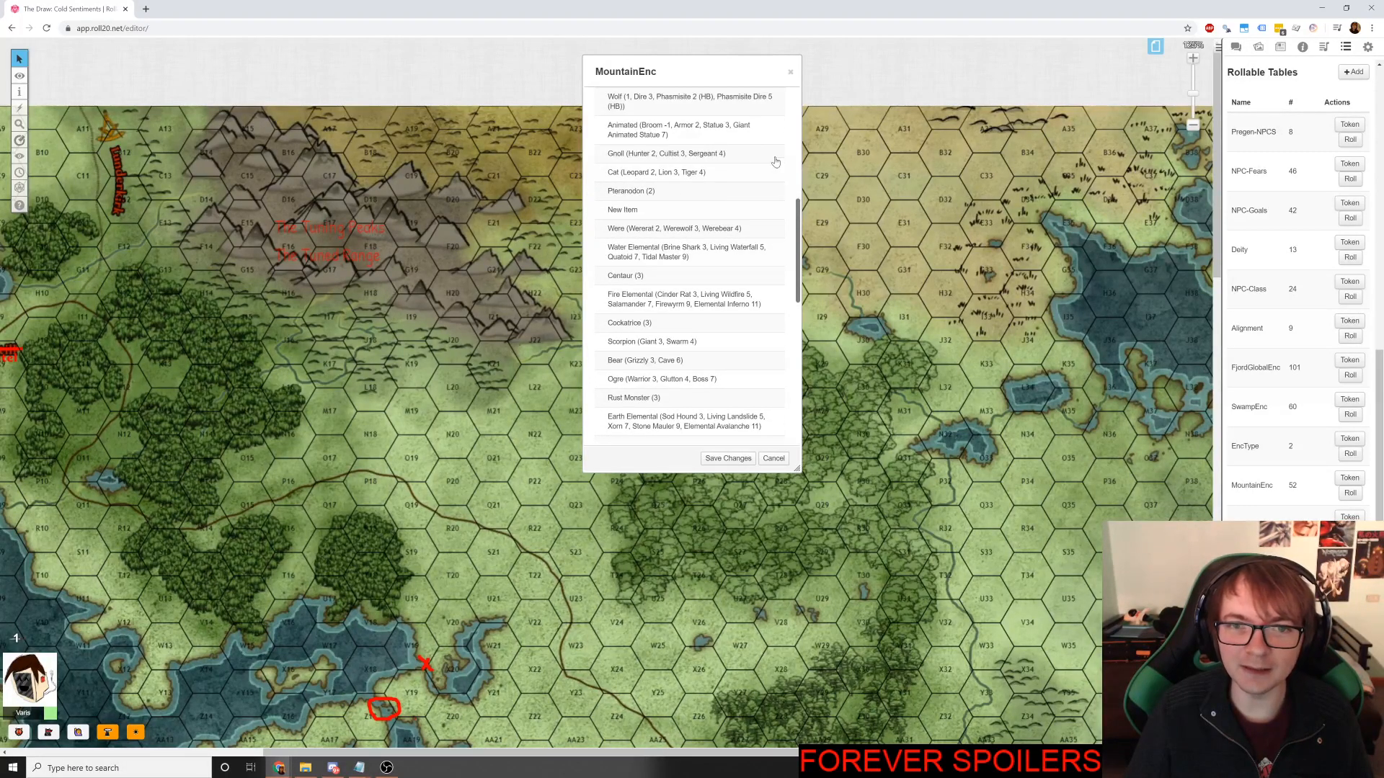
scroll(690, 218, down, 1)
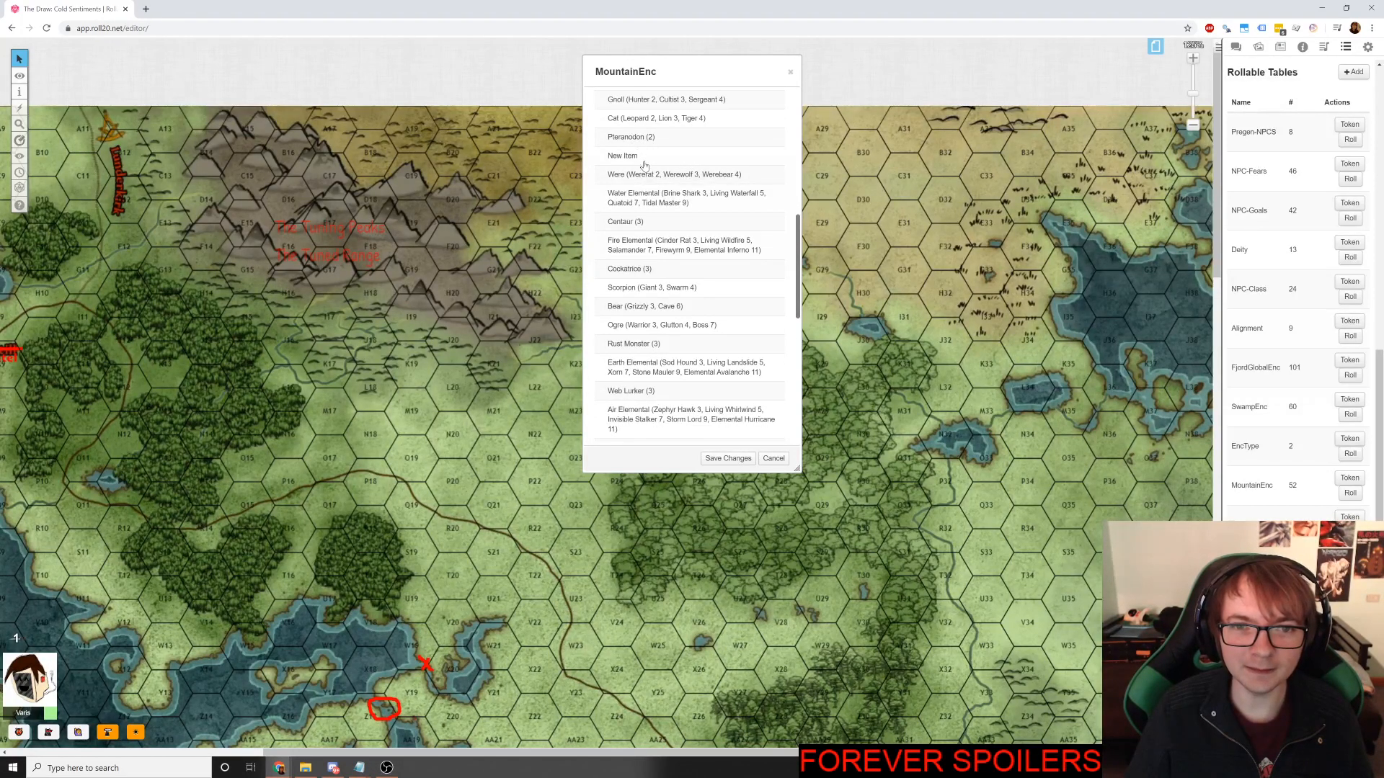
scroll(648, 176, down, 1)
scroll(647, 178, up, 1)
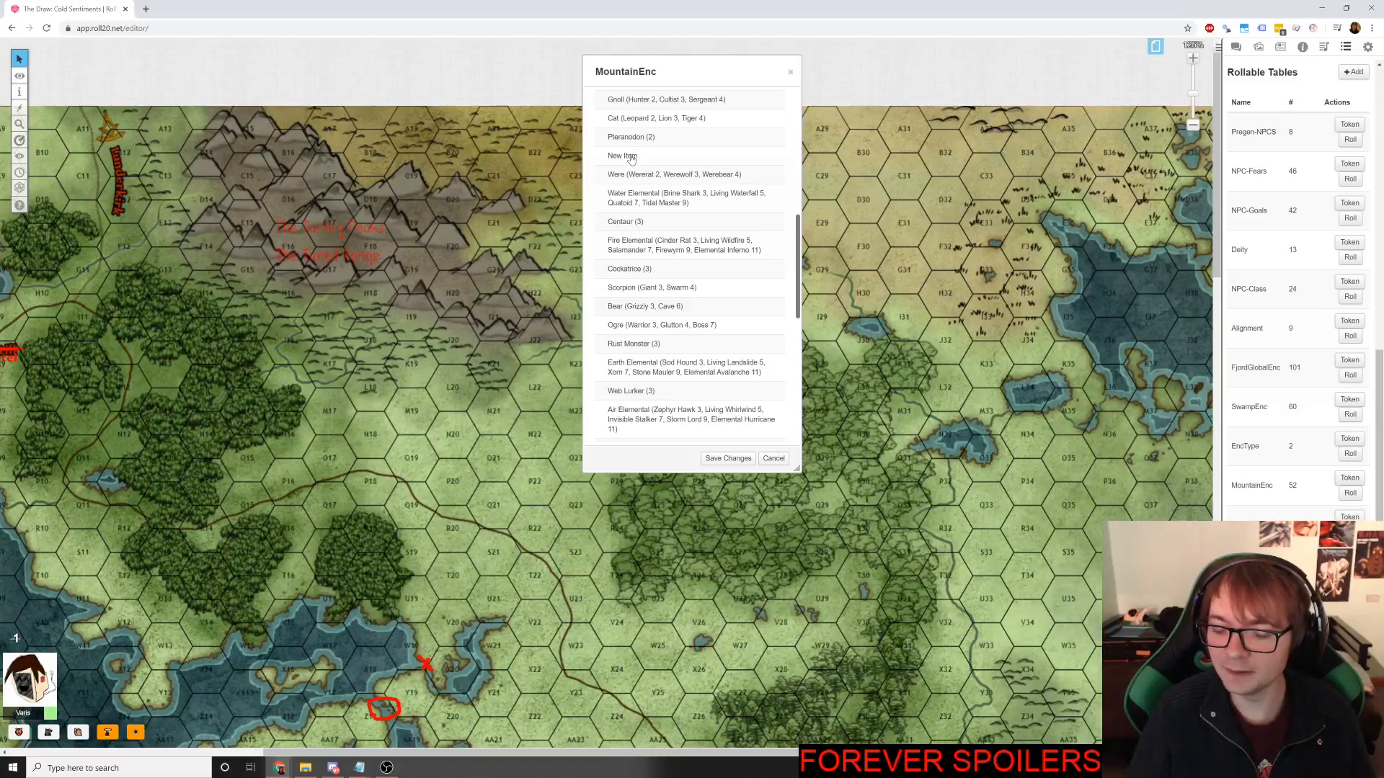
scroll(626, 166, down, 1)
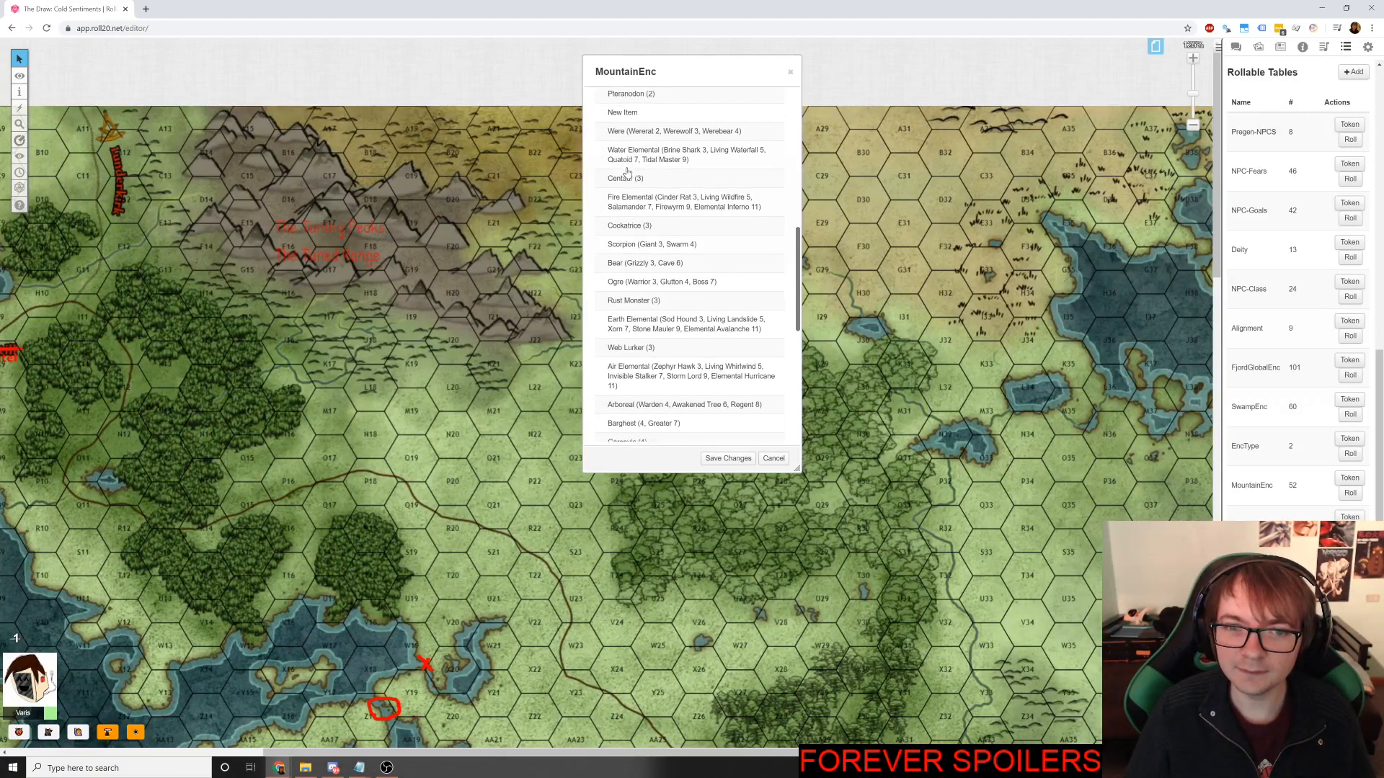
scroll(627, 168, down, 1)
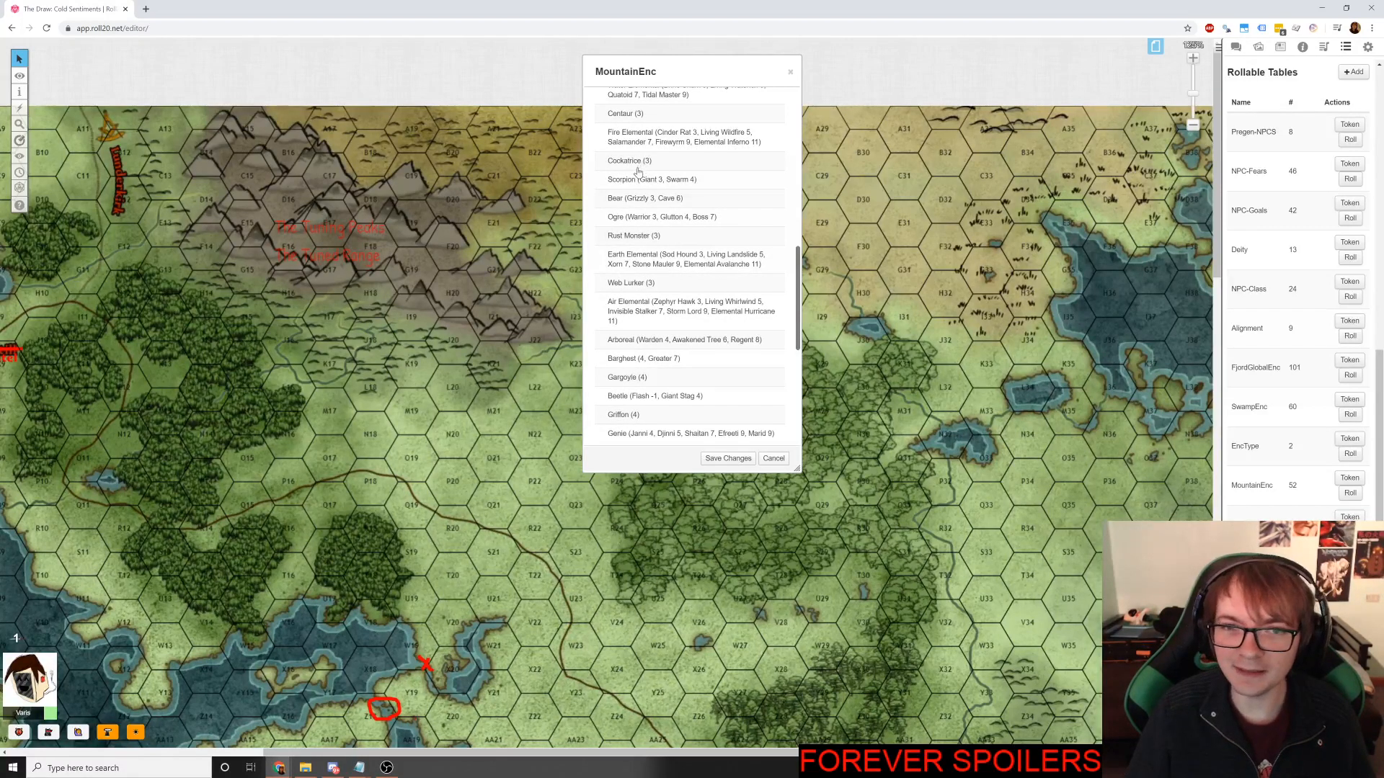
scroll(638, 172, up, 3)
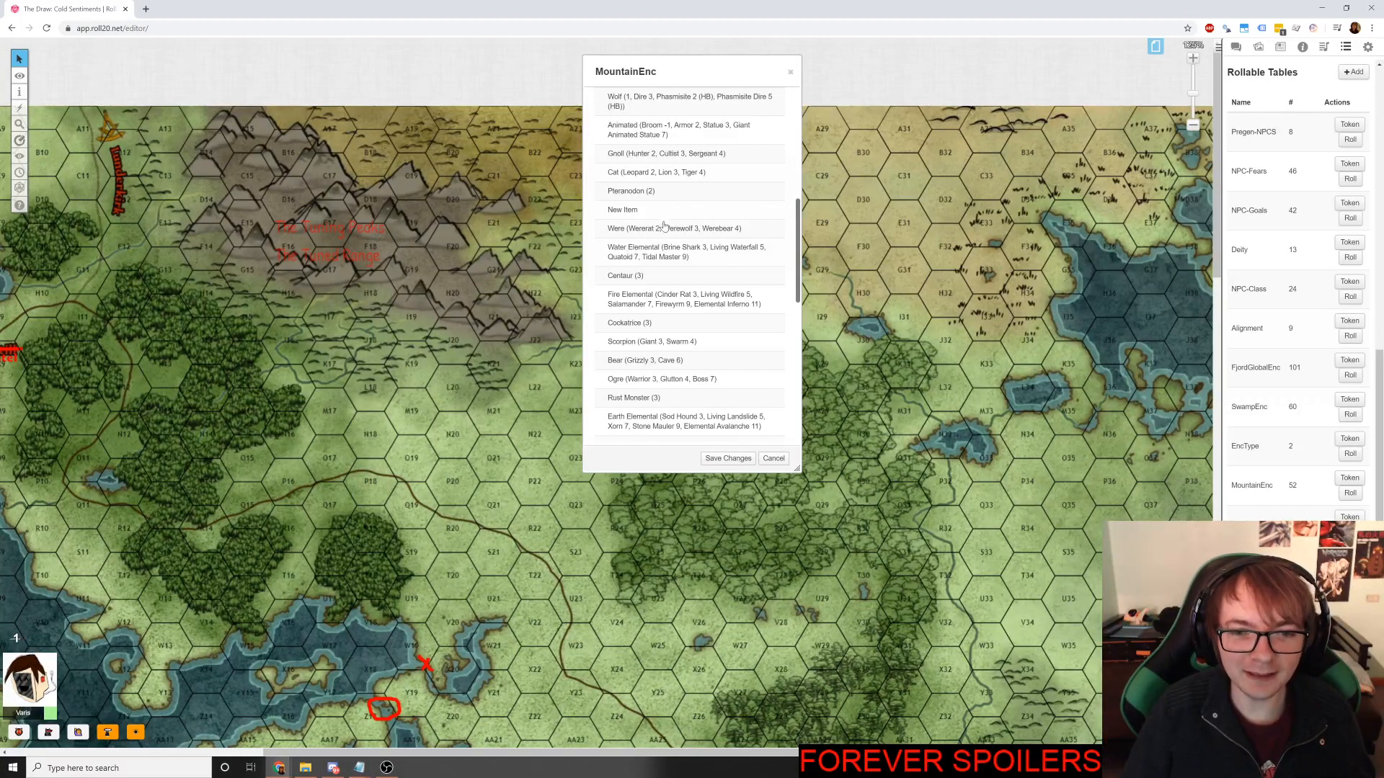
scroll(667, 225, down, 2)
scroll(669, 229, down, 1)
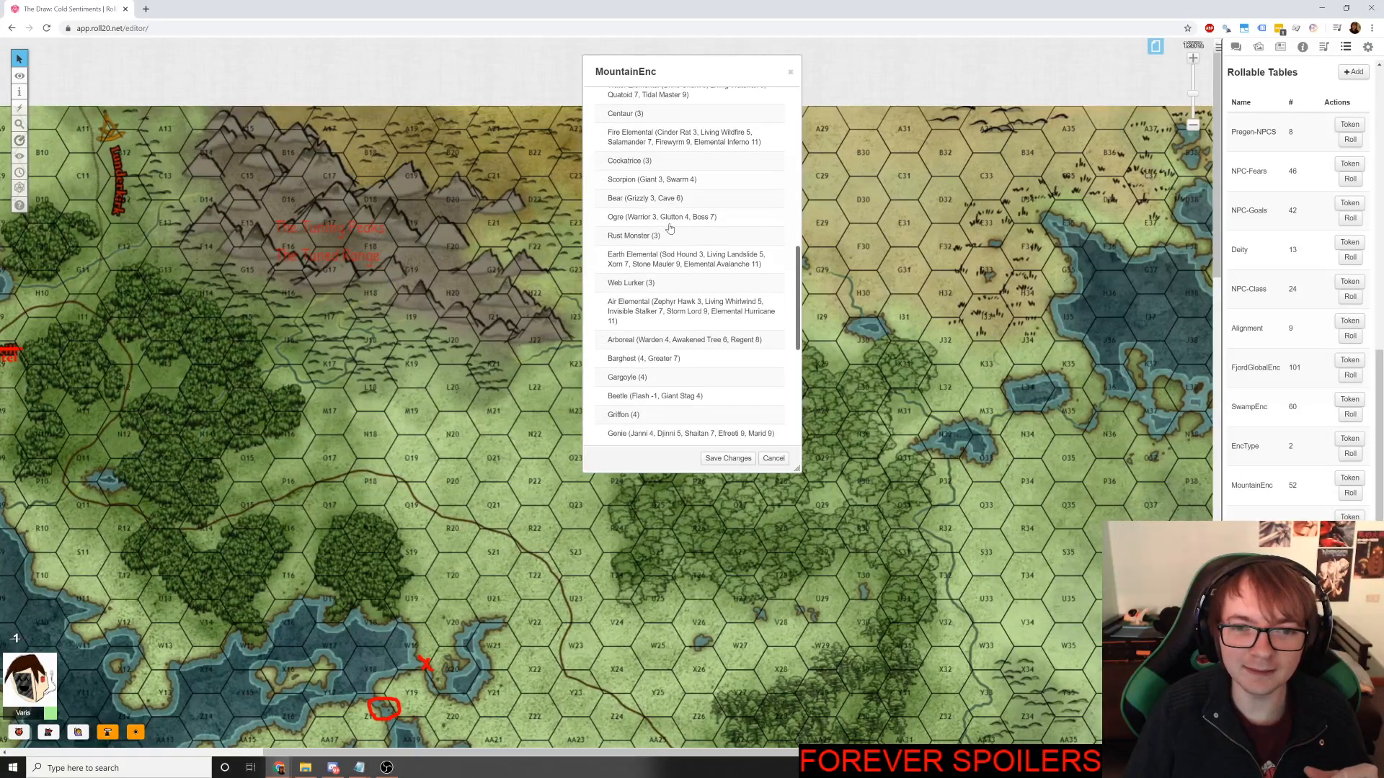
scroll(669, 229, down, 1)
scroll(669, 229, down, 1)
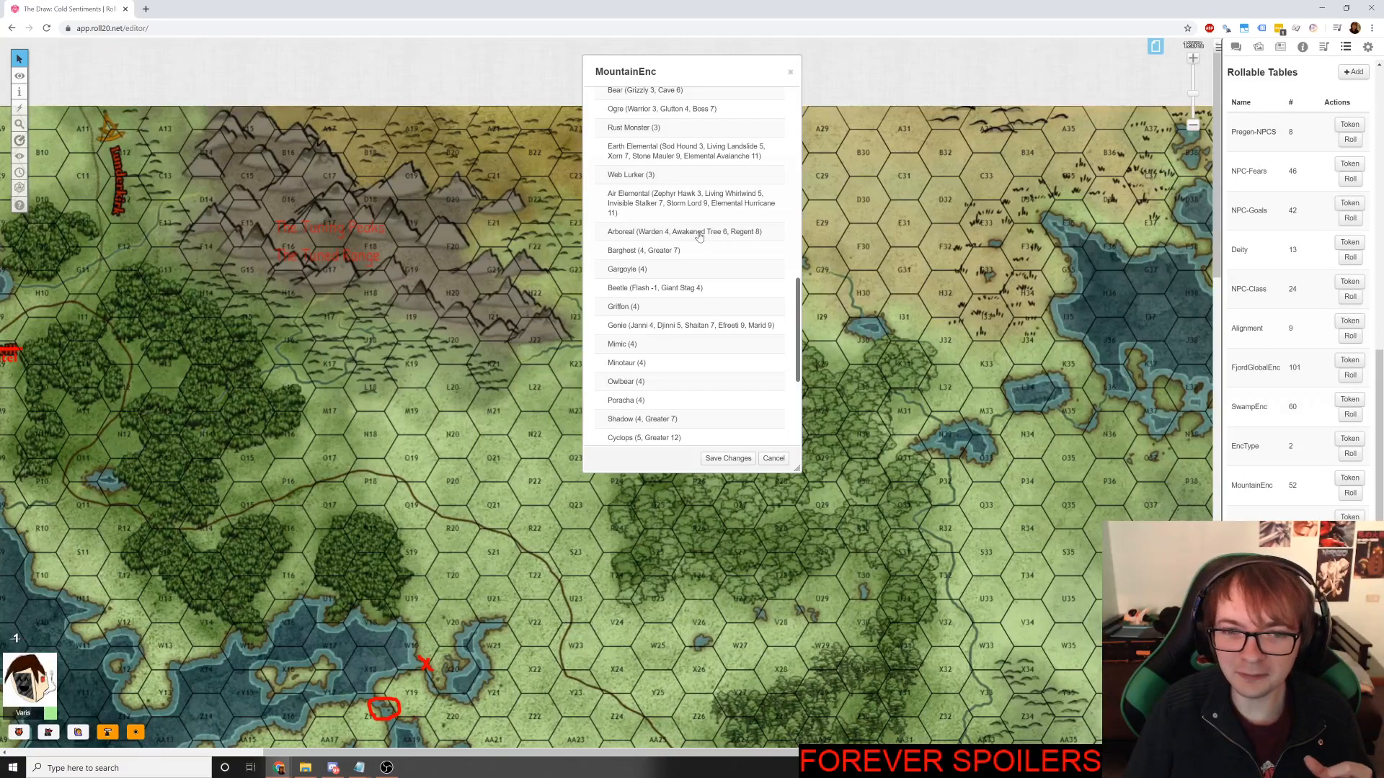
scroll(699, 236, down, 1)
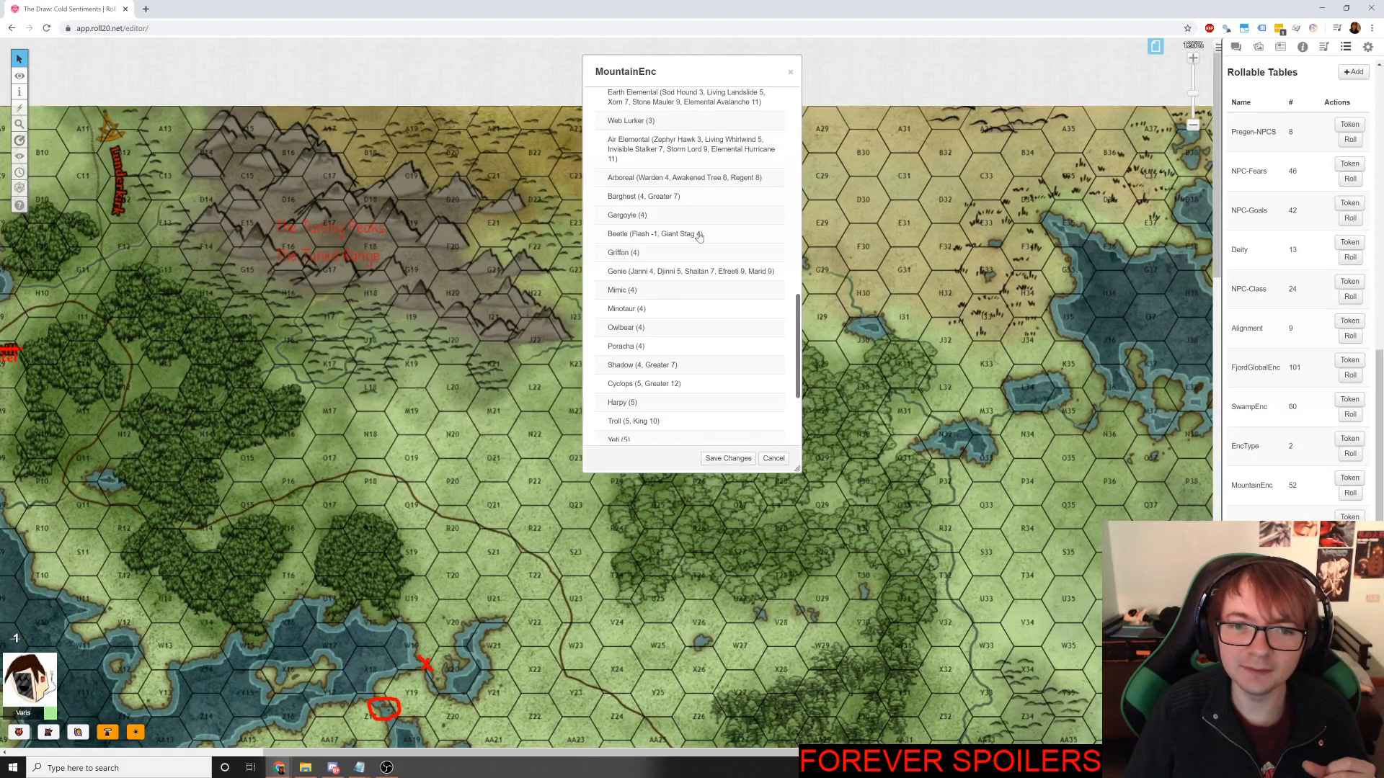
scroll(698, 237, down, 1)
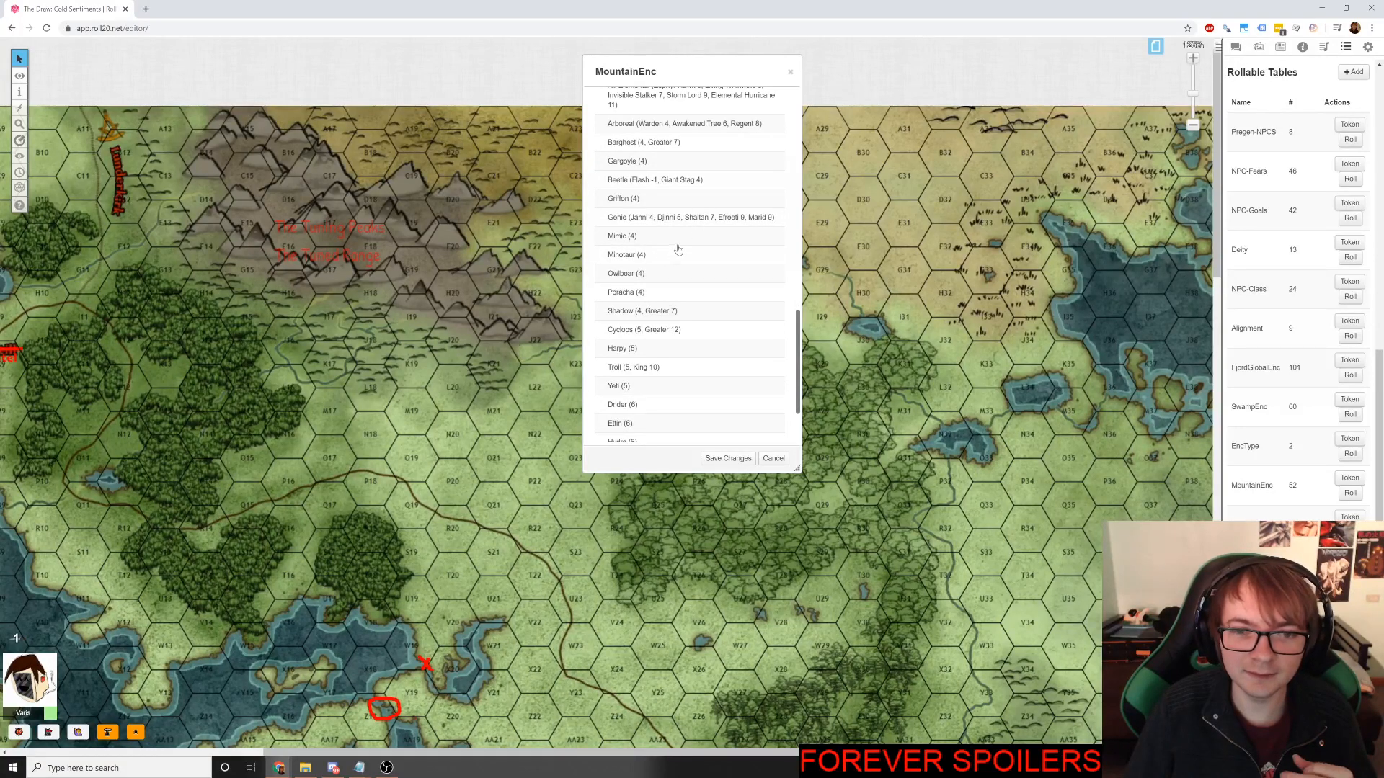
scroll(677, 243, down, 2)
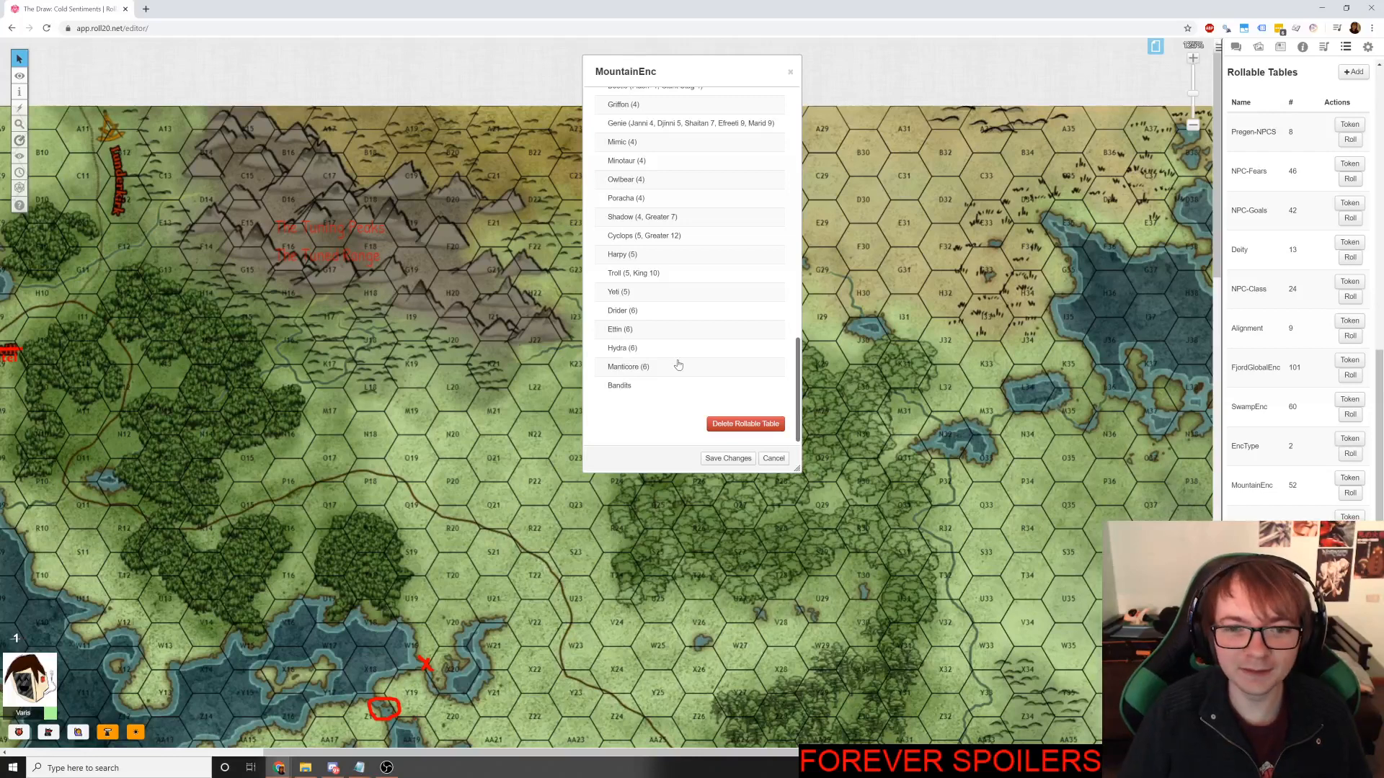
scroll(638, 360, up, 3)
scroll(634, 358, down, 2)
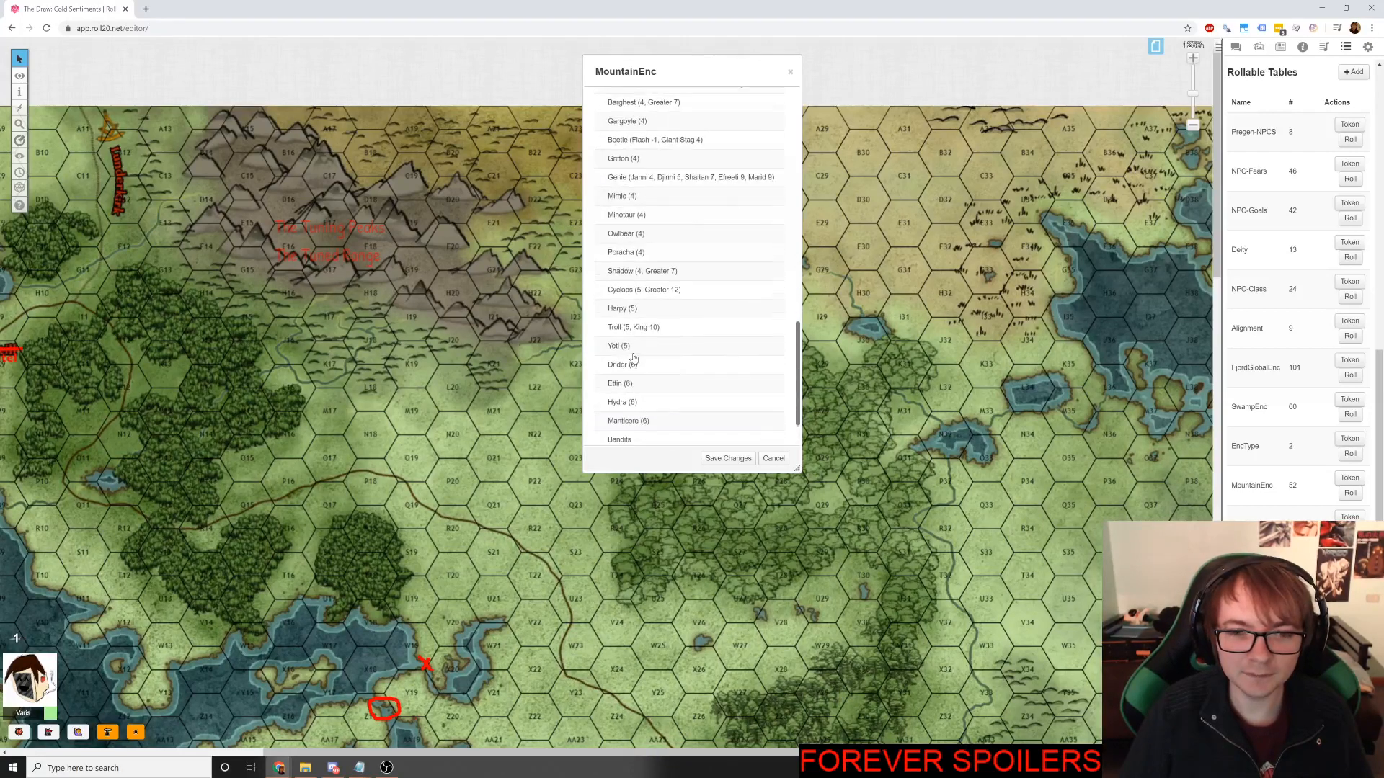
scroll(633, 358, down, 2)
click(609, 386)
click(756, 274)
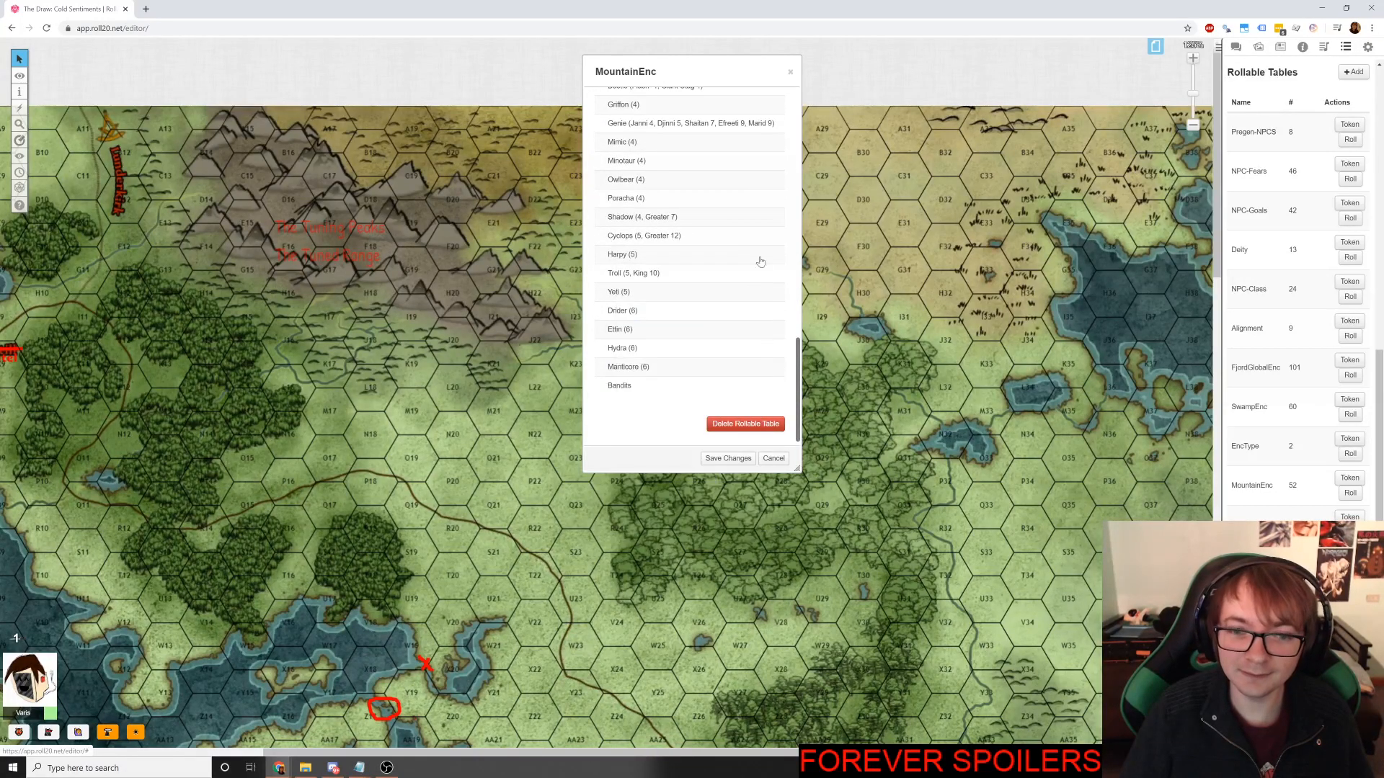
click(789, 72)
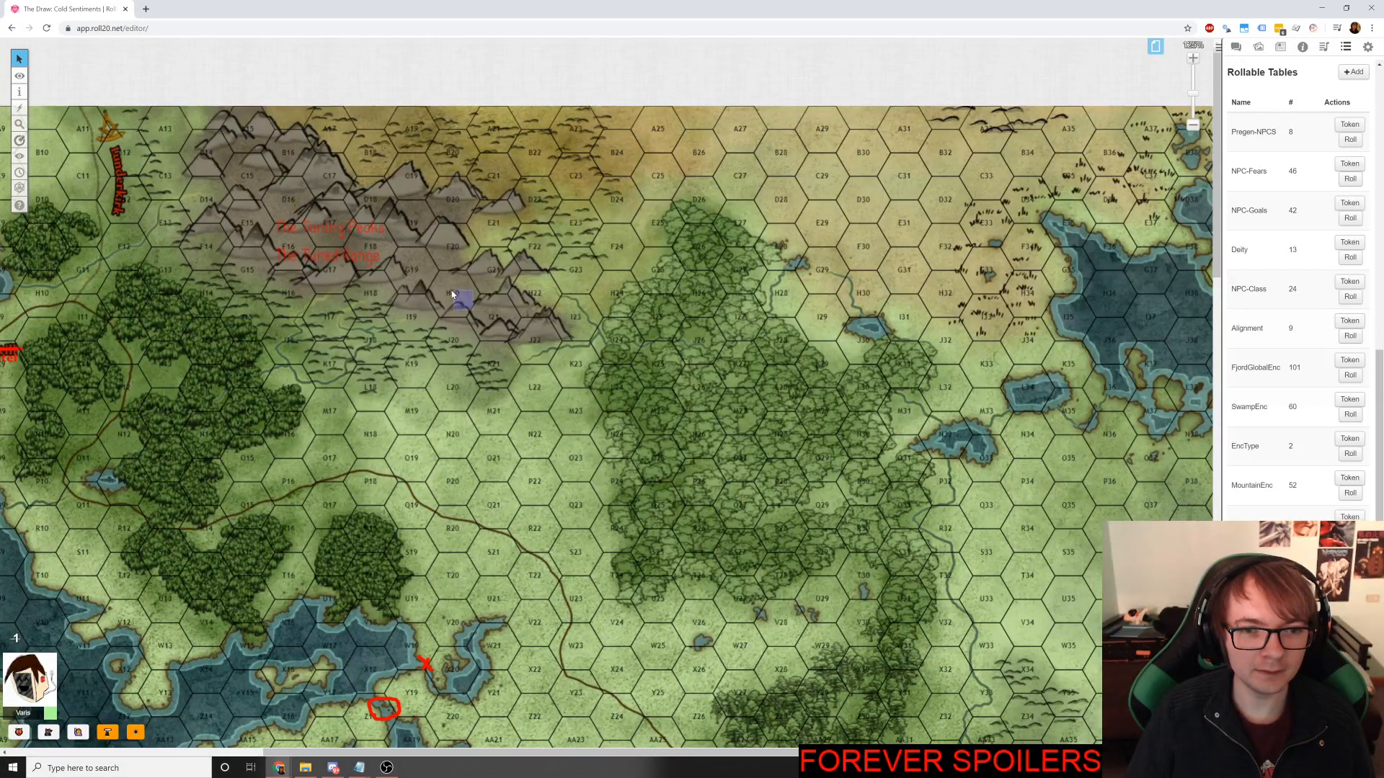
Search the location list in Muddle's Wilderness Location Generator for "tower" and return to the Hexmap notes spreadsheet.
key(alt+Tab)
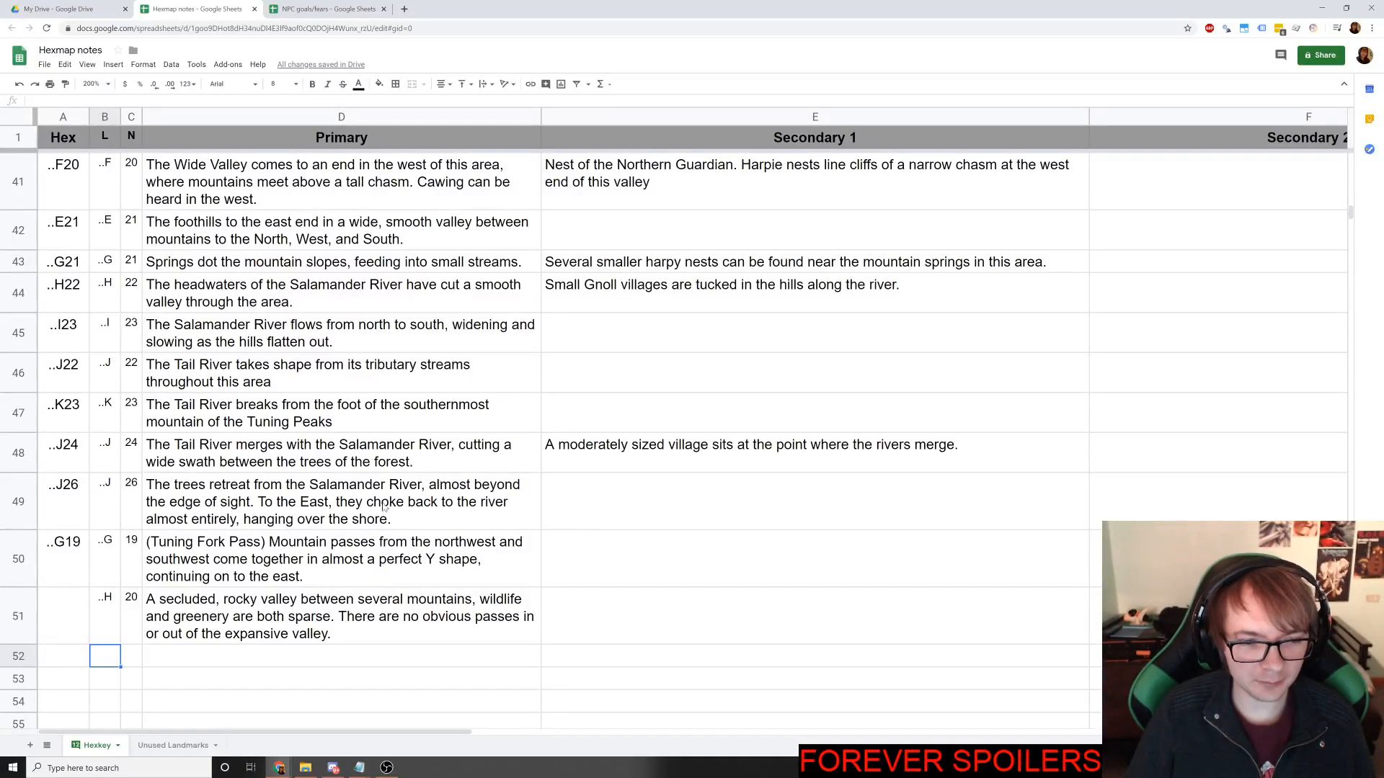
key(alt+Tab)
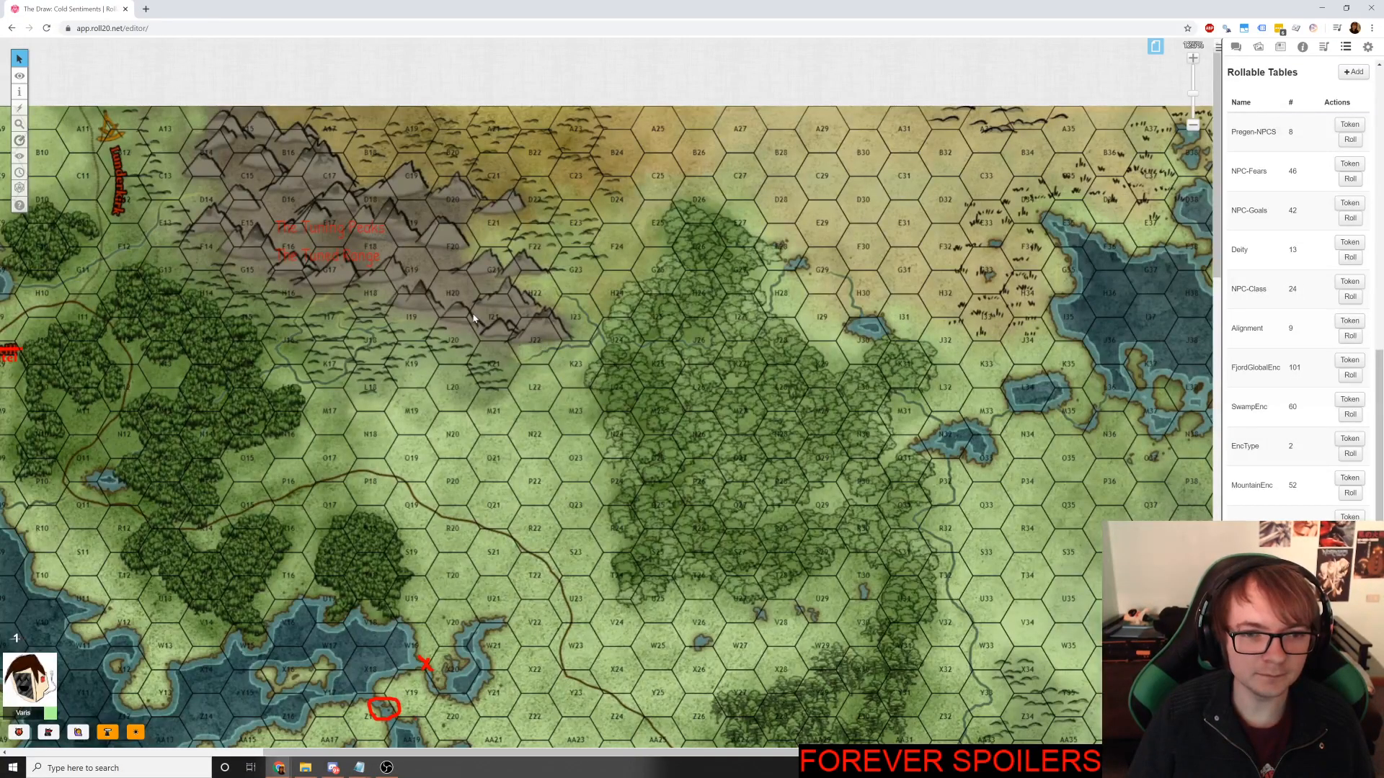
key(alt+Tab)
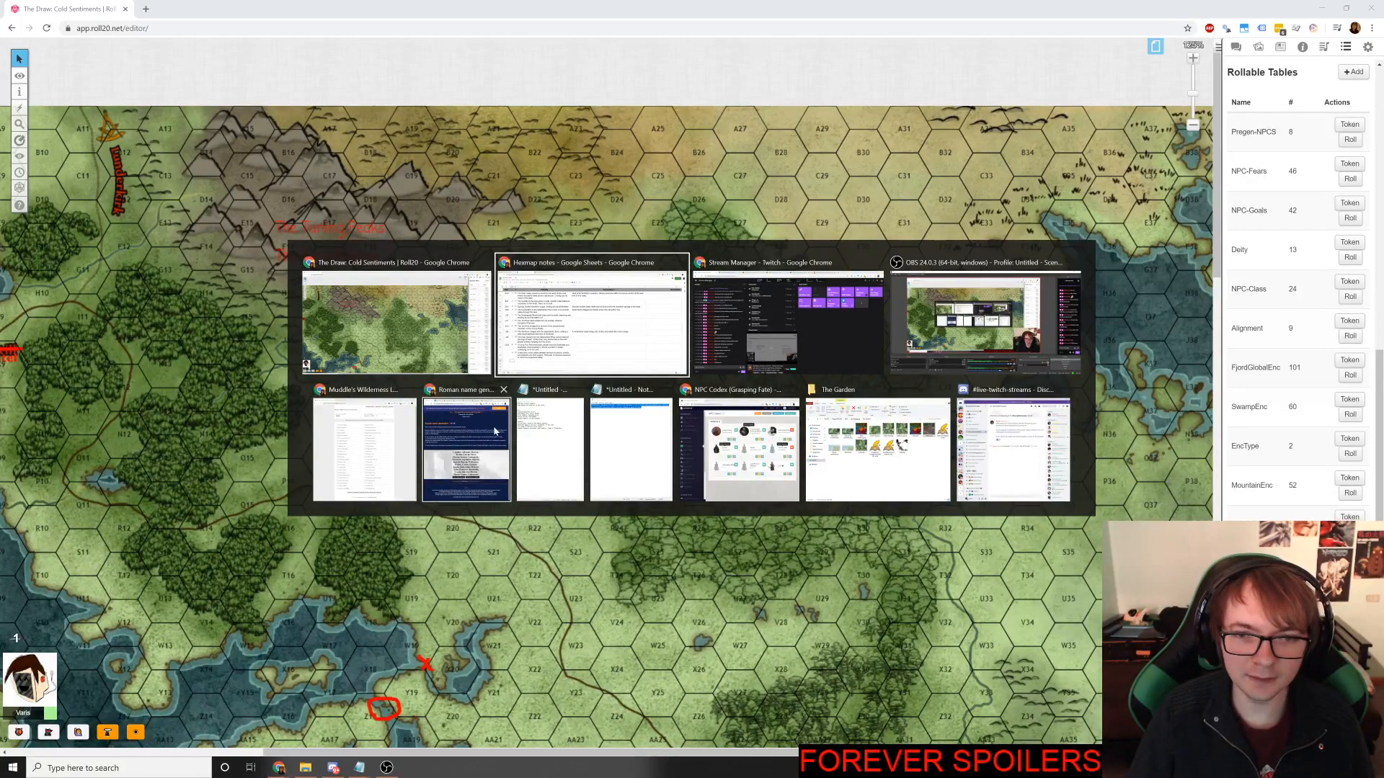
click(364, 444)
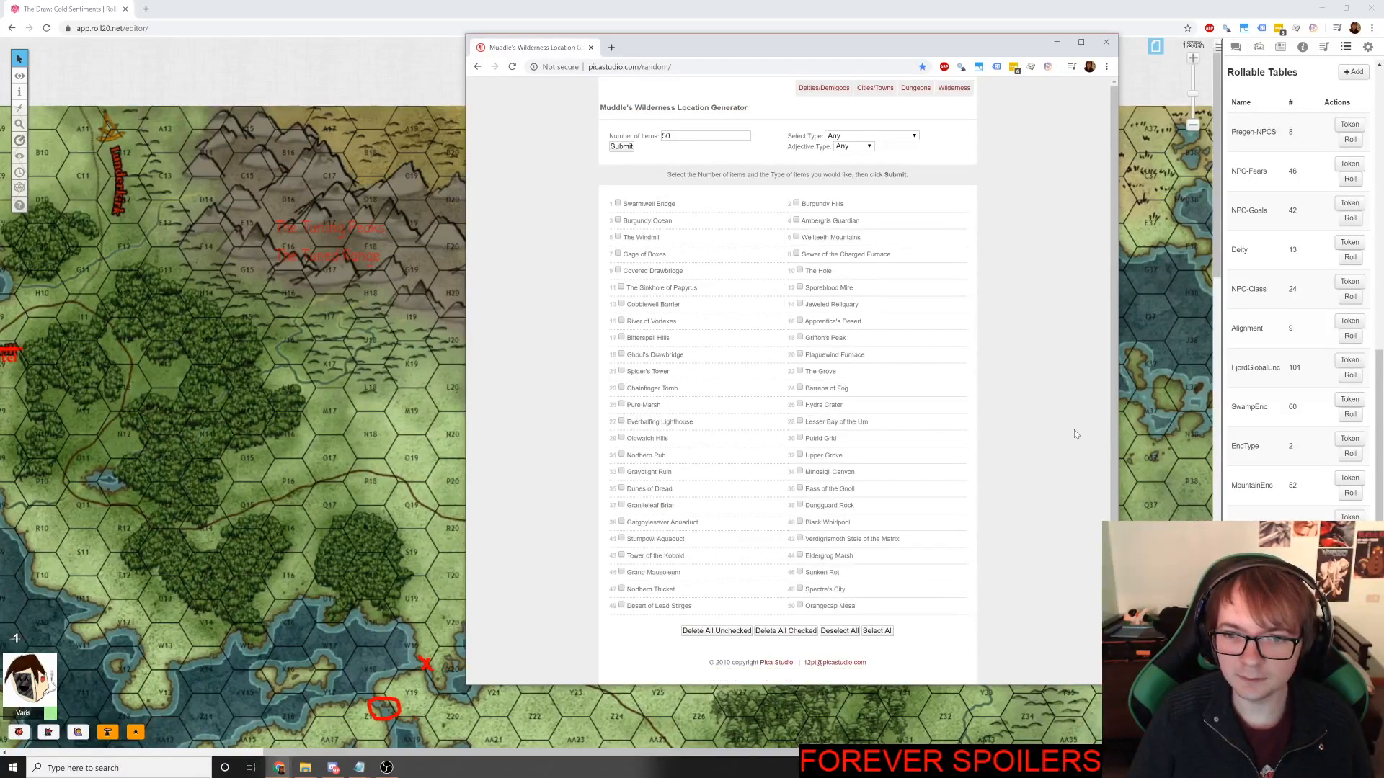
key(ctrl+f)
text(tower)
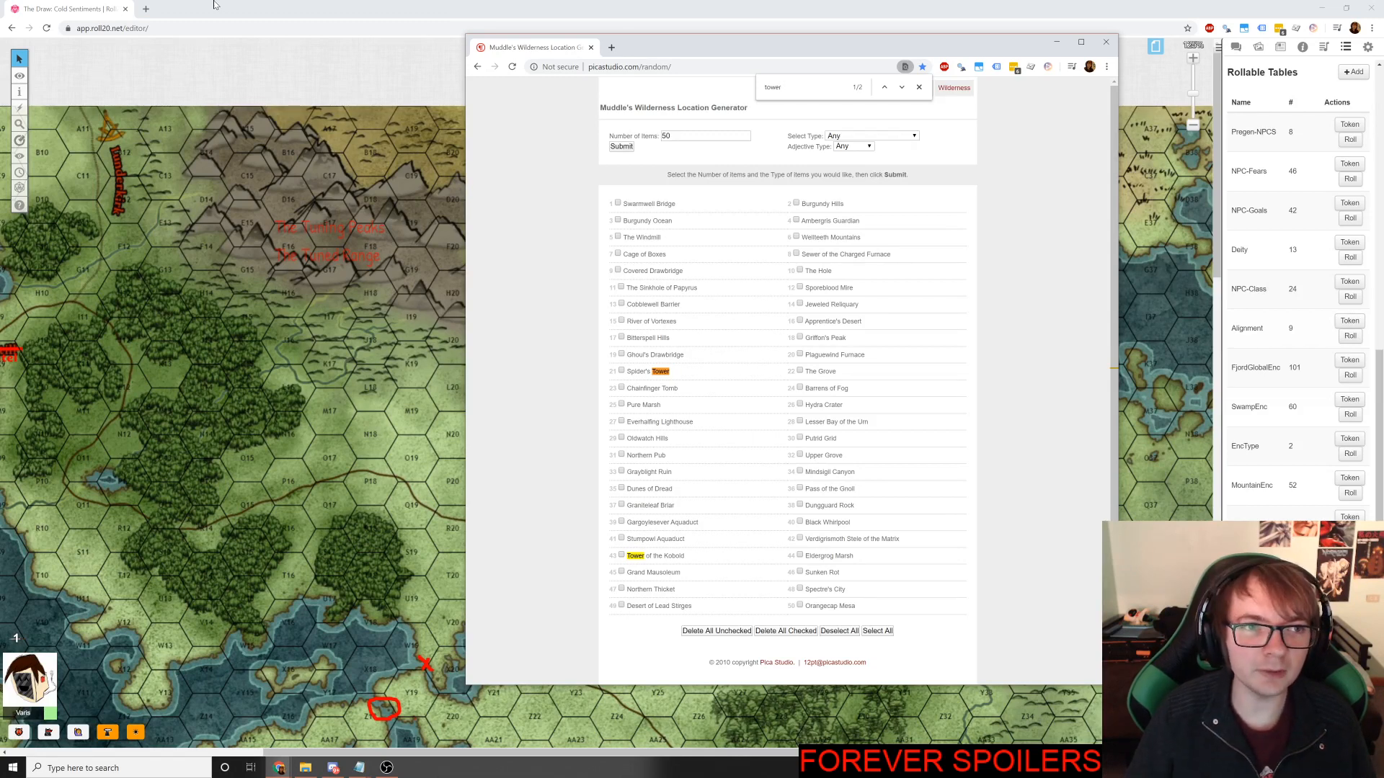
key(alt+Tab)
key(alt+Tab)
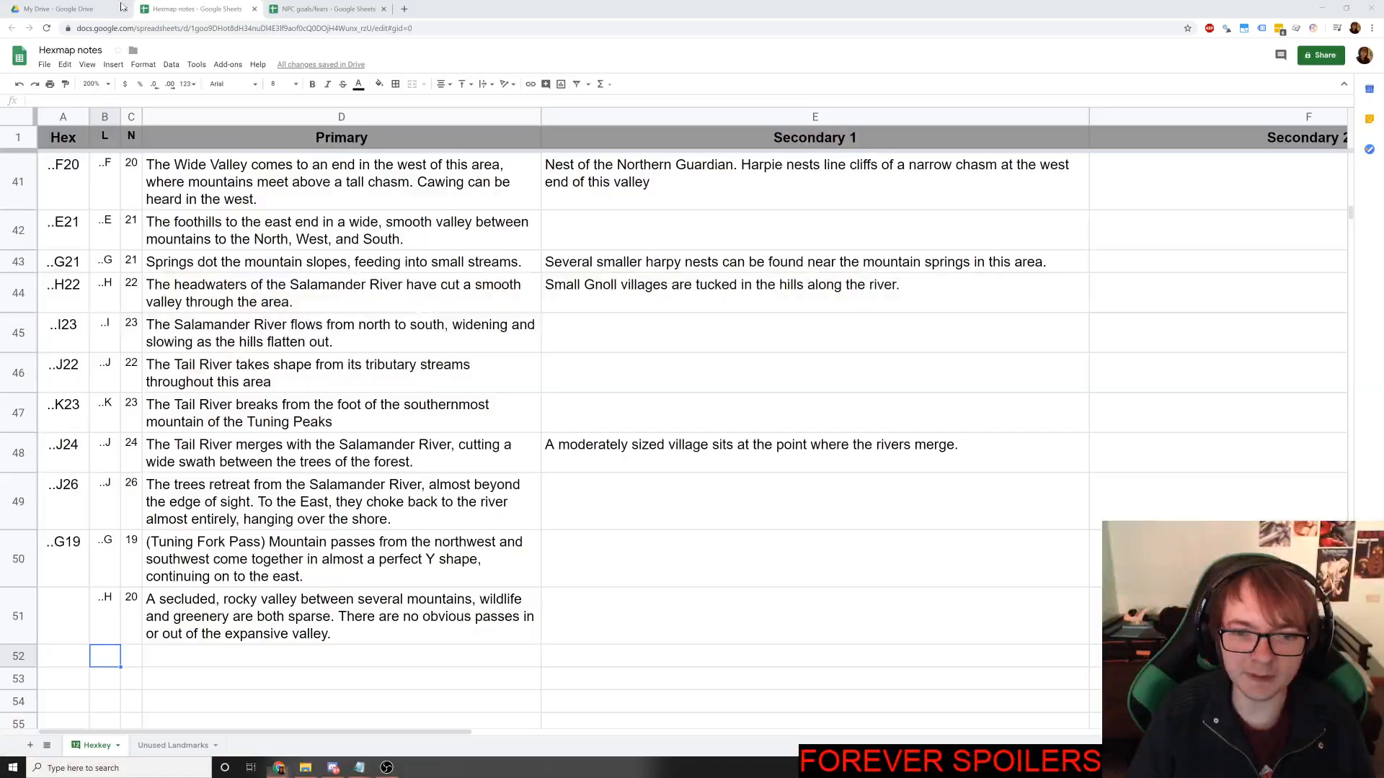
Enter "The Tower of The Kobold" as the Secondary 1 description for hex ..H 20.
click(618, 614)
text(The Tower of THe)
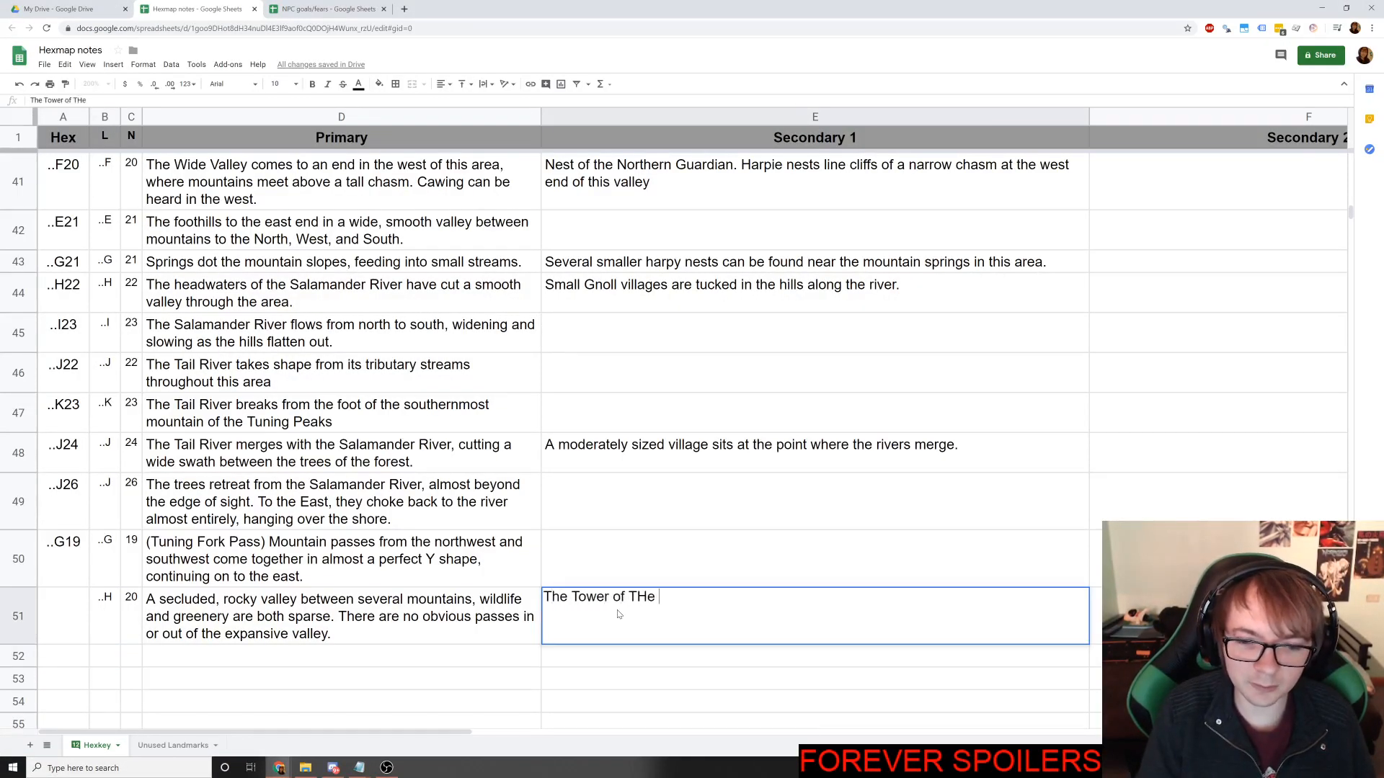
key(BackSpace)
key(BackSpace)
key(BackSpace)
text(he Kobold)
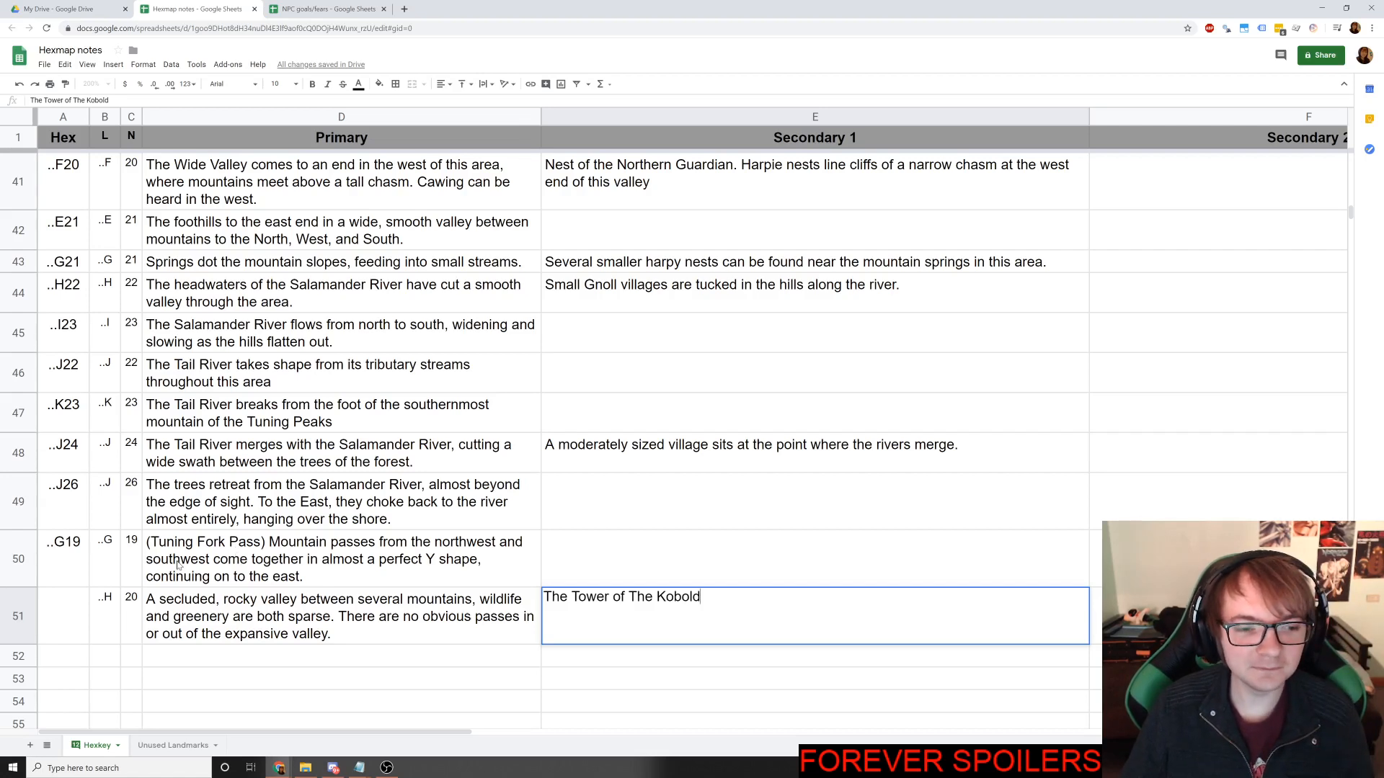
Examine the mountain hexes around H20 on the Roll20 map and compare them with the hexes already listed in the Hexmap notes.
key(alt+Tab)
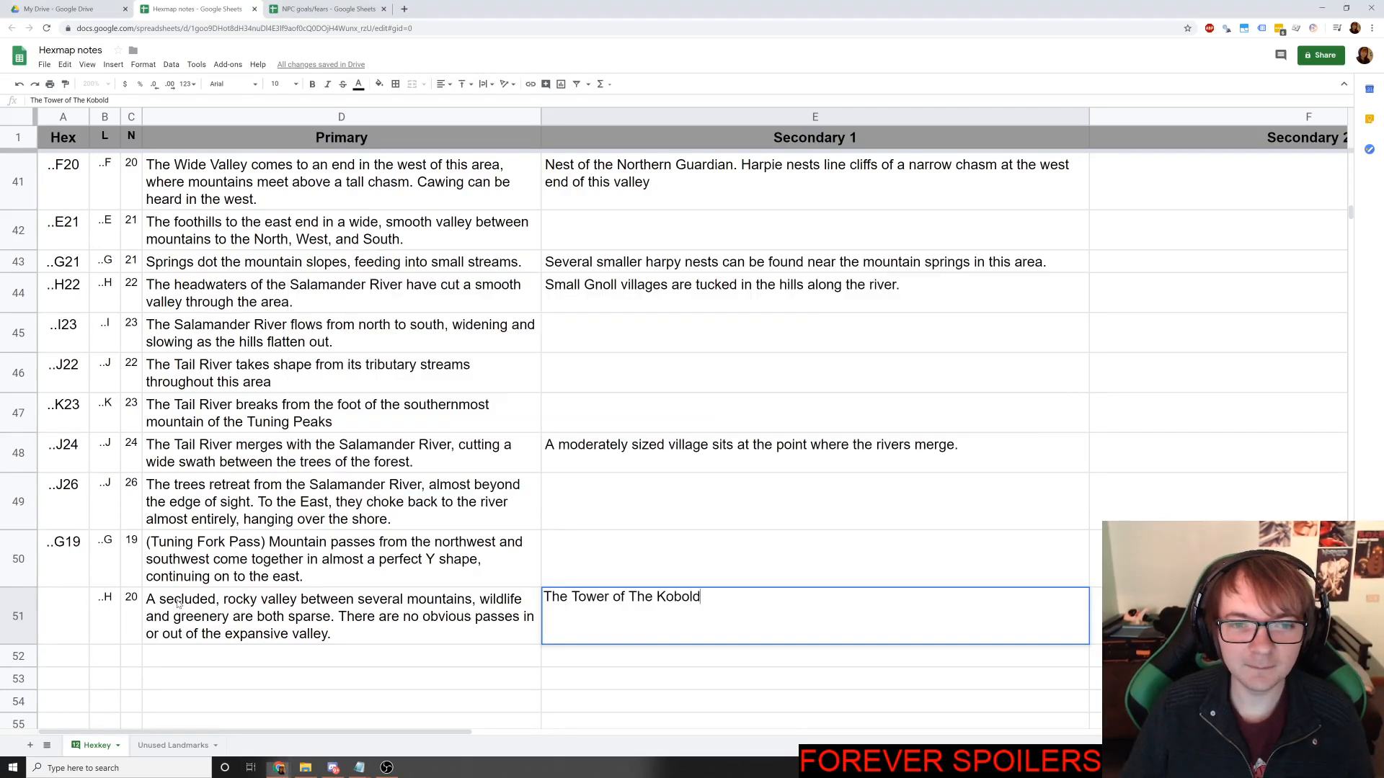
key(alt+Tab)
key(alt+Tab)
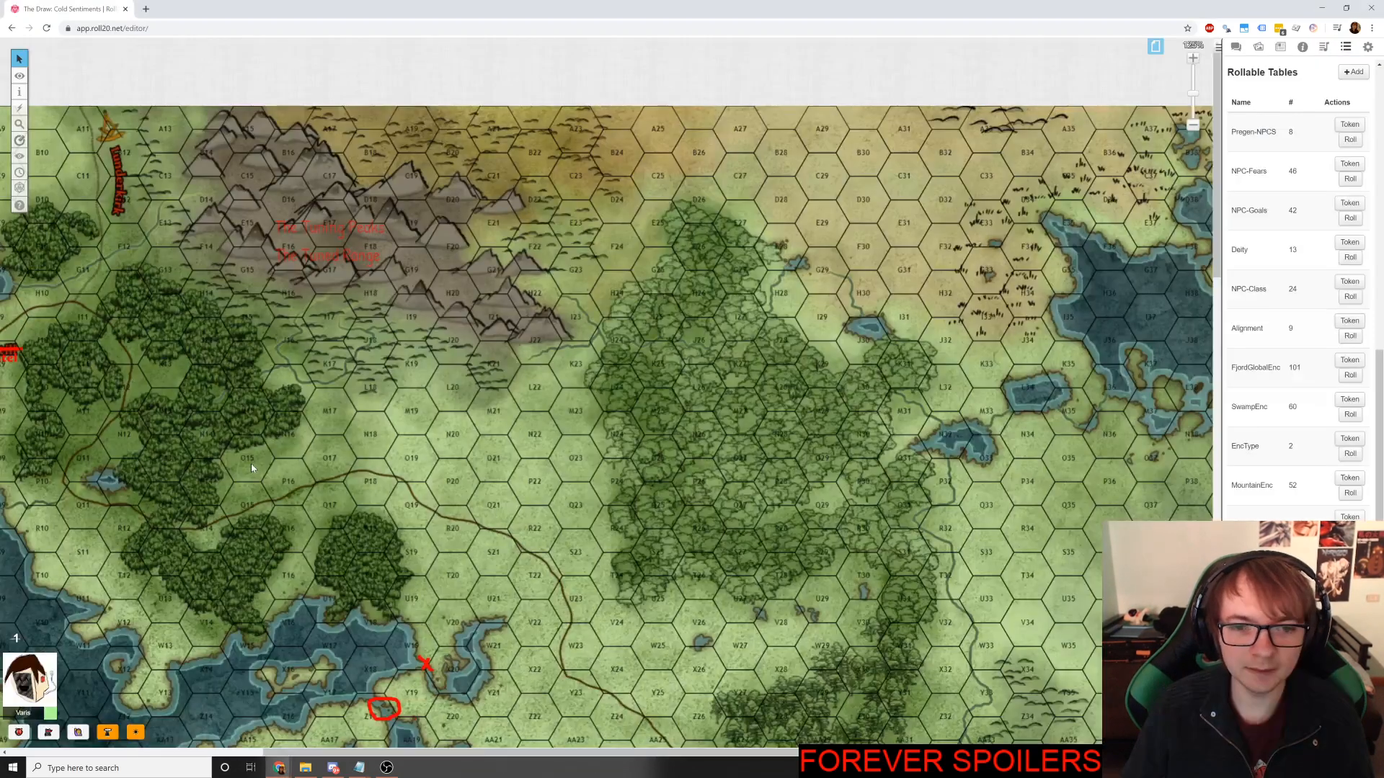
scroll(534, 353, left, 1)
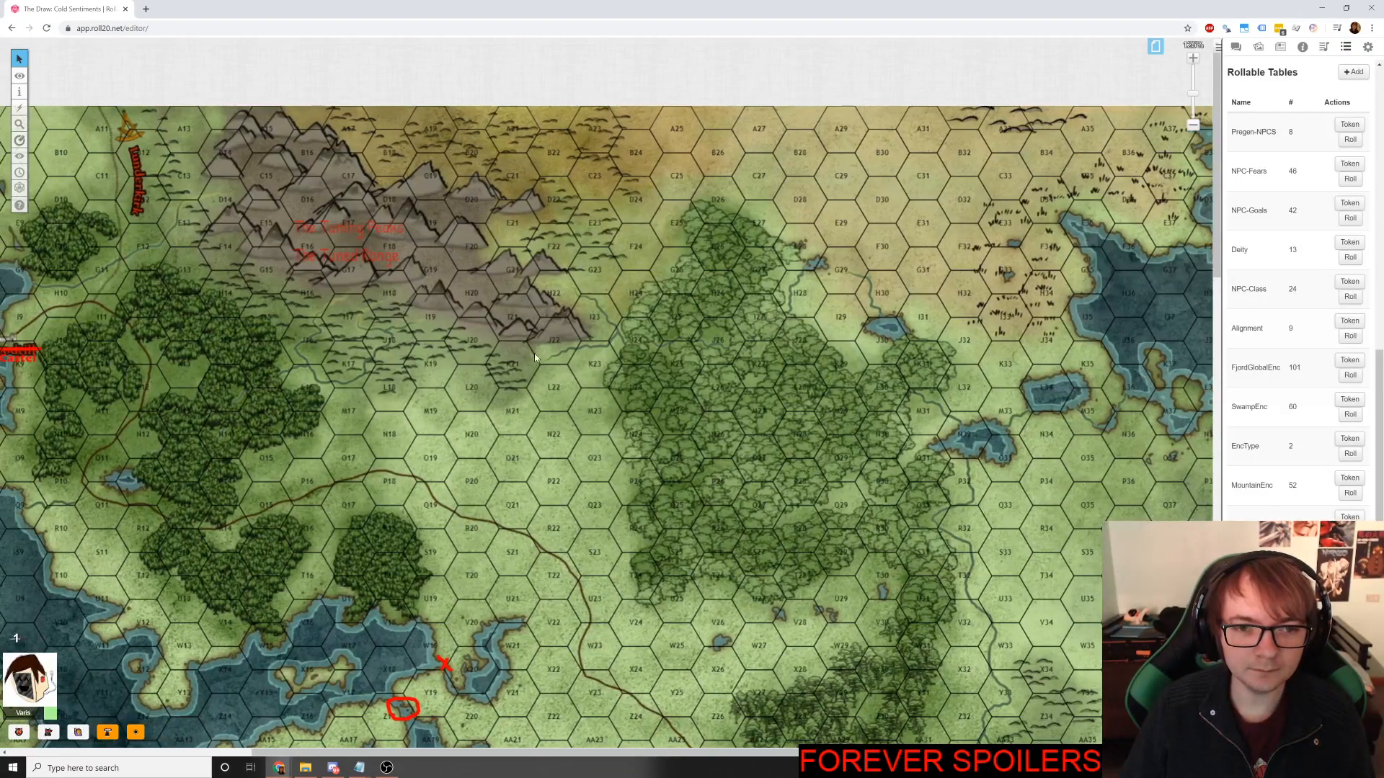
scroll(514, 330, left, 4)
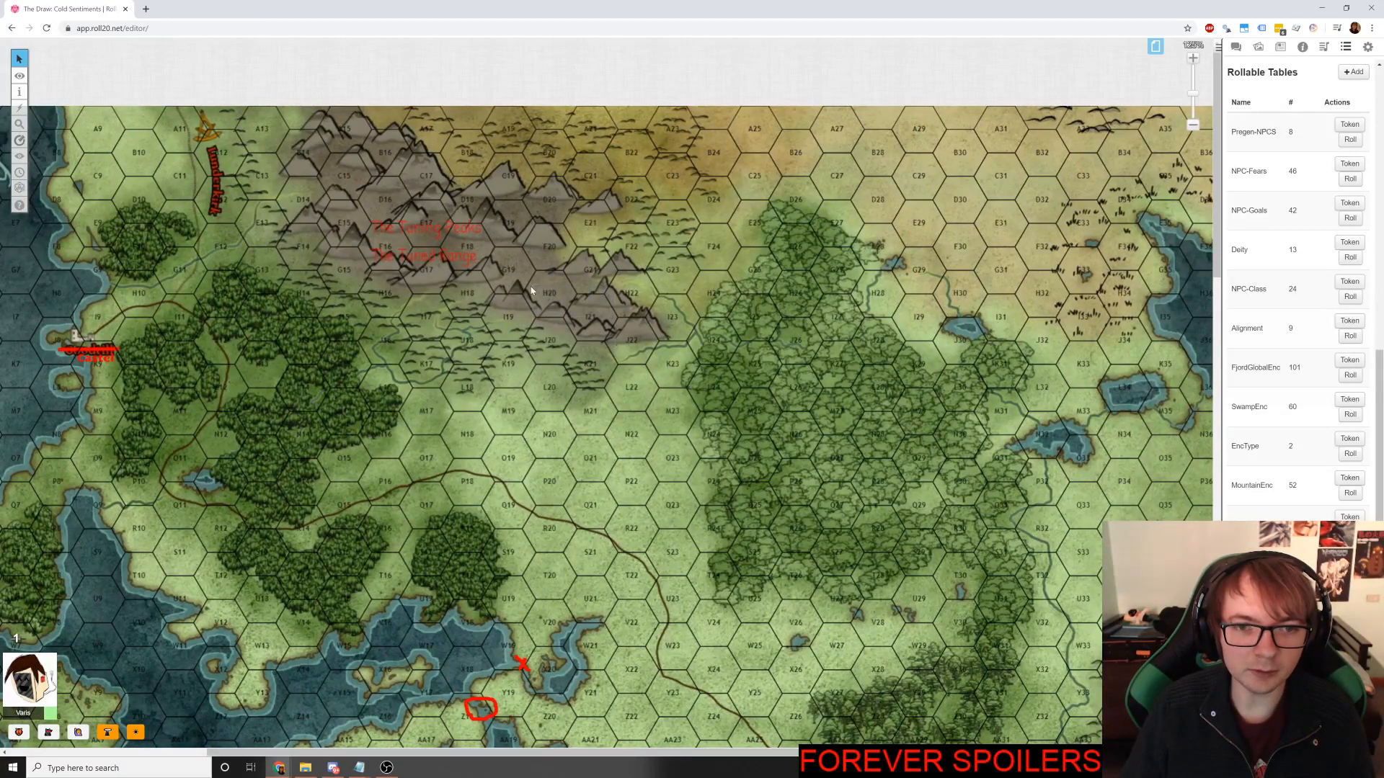
drag(536, 287, 606, 346)
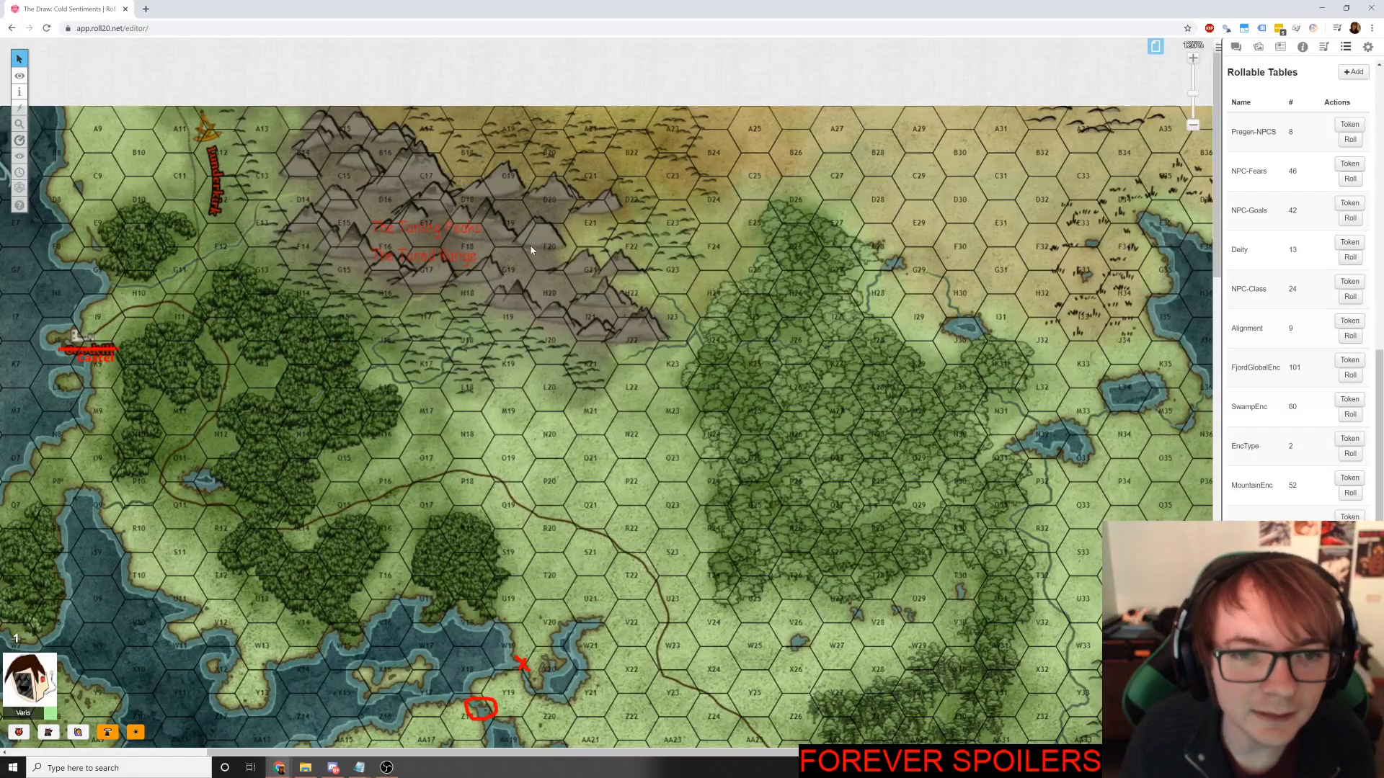
key(alt+Tab)
scroll(115, 306, up, 2)
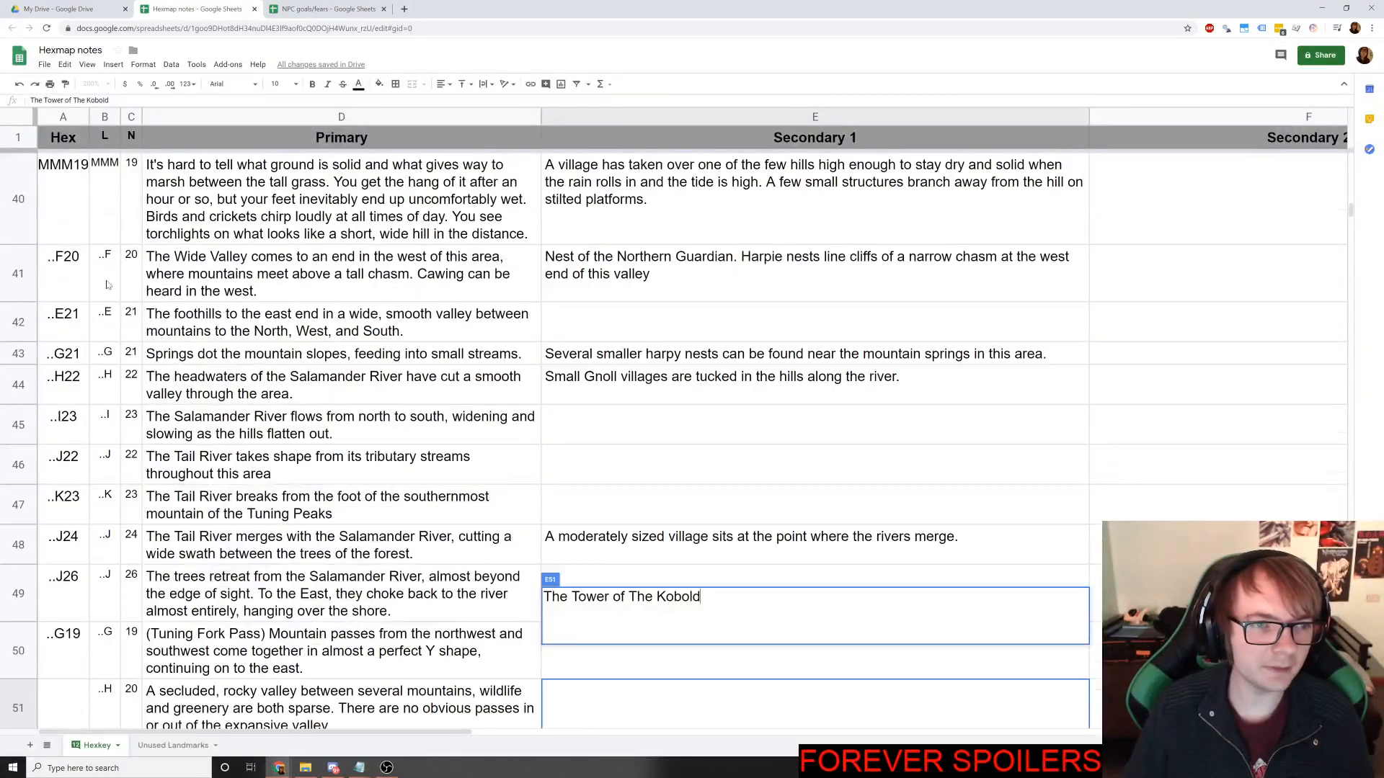
scroll(108, 303, down, 2)
scroll(108, 302, down, 1)
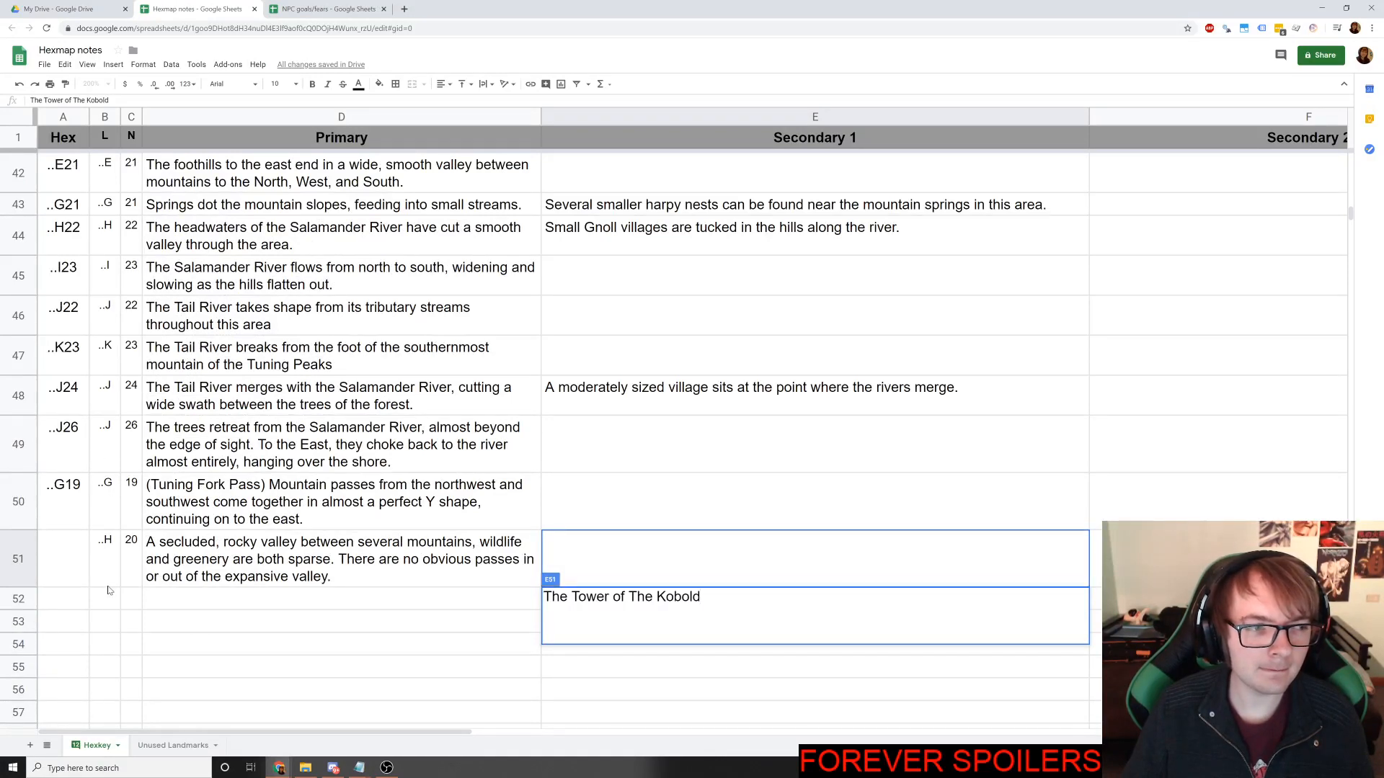
Recheck the hexes around G19 on the Roll20 map, and commit the ..H 20 Secondary 1 entry in the Hexmap notes.
key(alt+Tab)
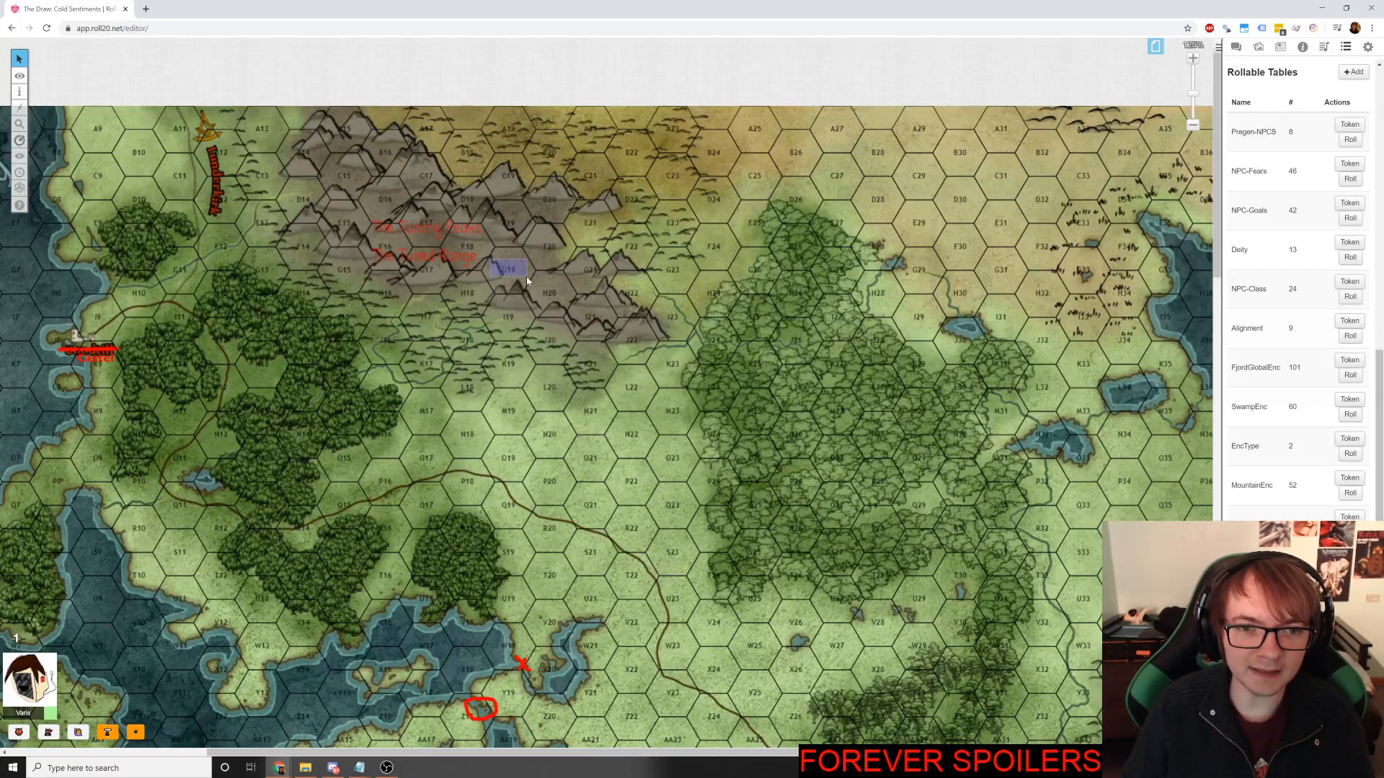
drag(527, 280, 525, 284)
drag(497, 218, 514, 249)
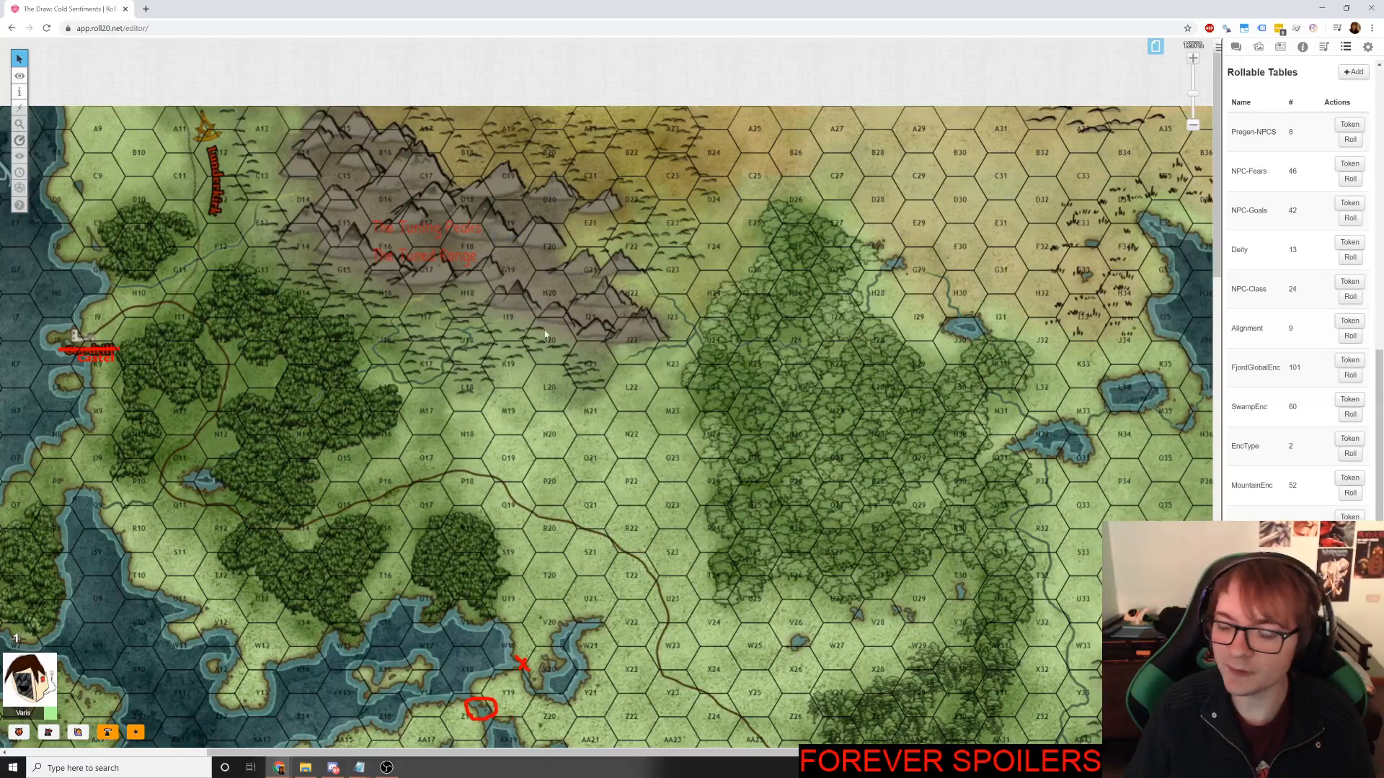
key(alt+Tab)
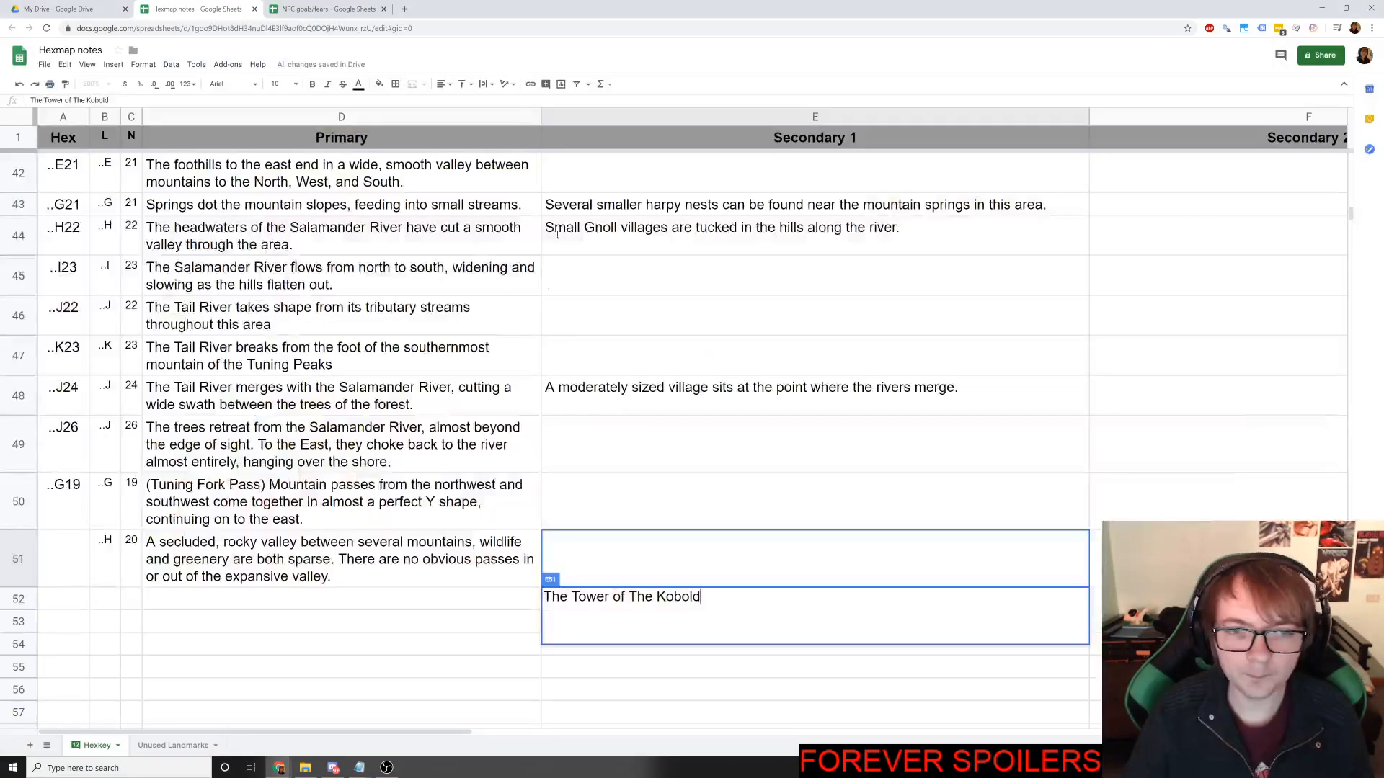
click(618, 573)
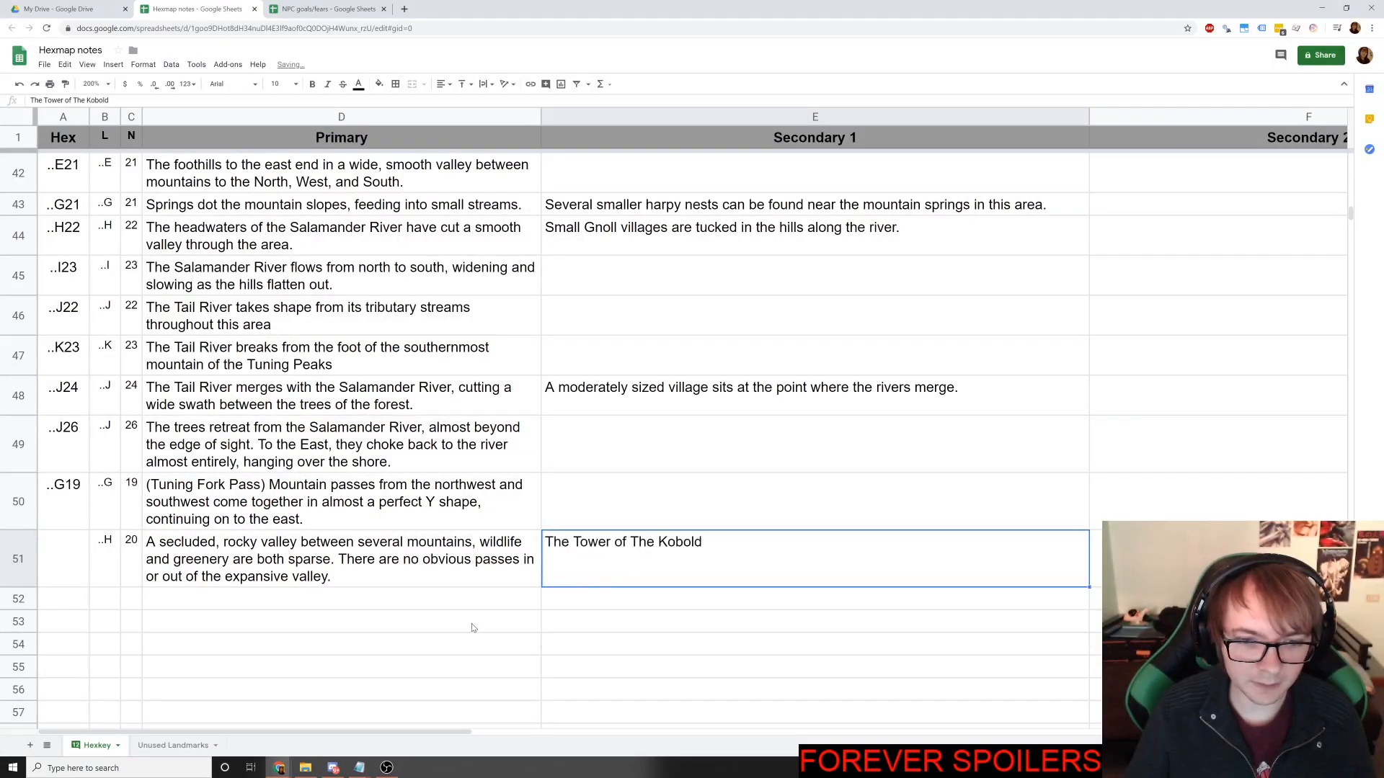
Check the Roll20 map and start the ..G19 Secondary 1 note with "(25 perception = see tower in the southern slopes of".
key(alt+Tab)
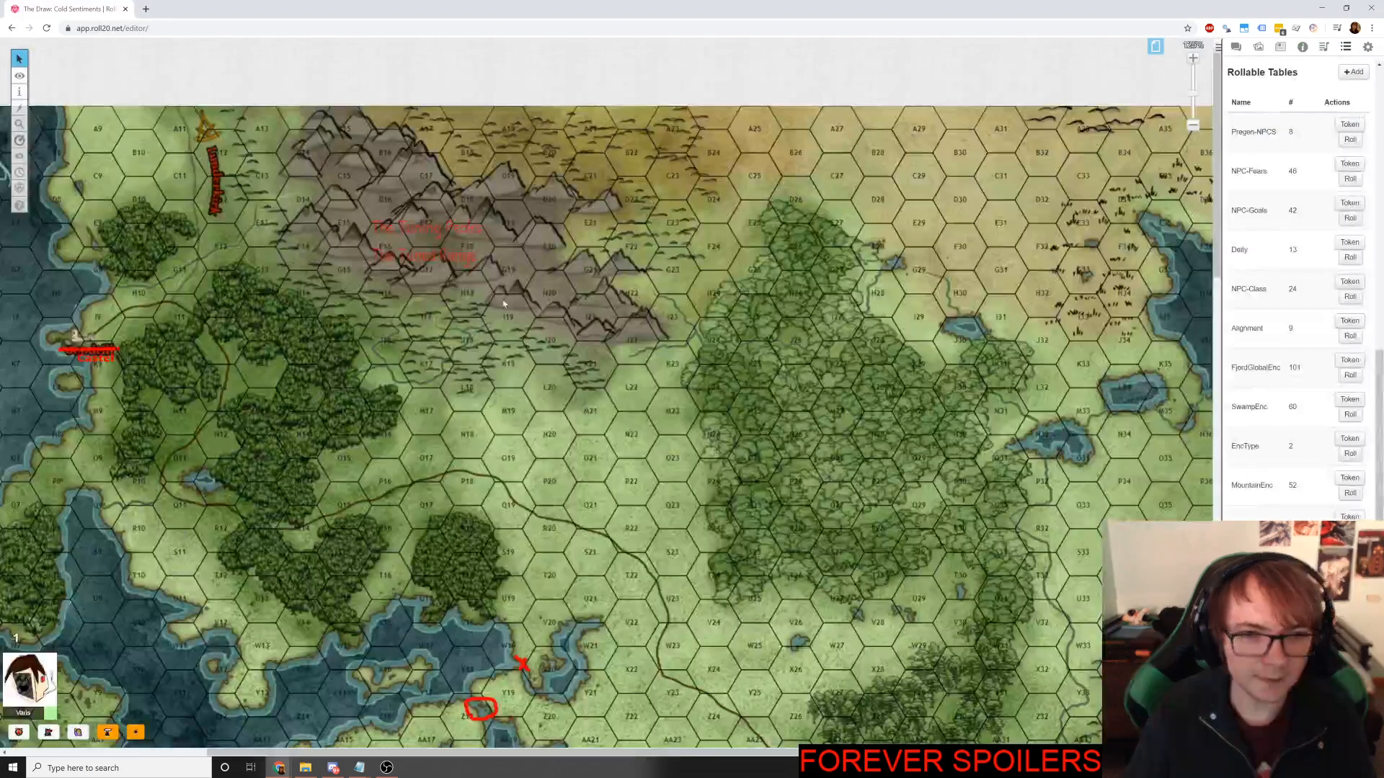
key(alt+Tab)
click(625, 504)
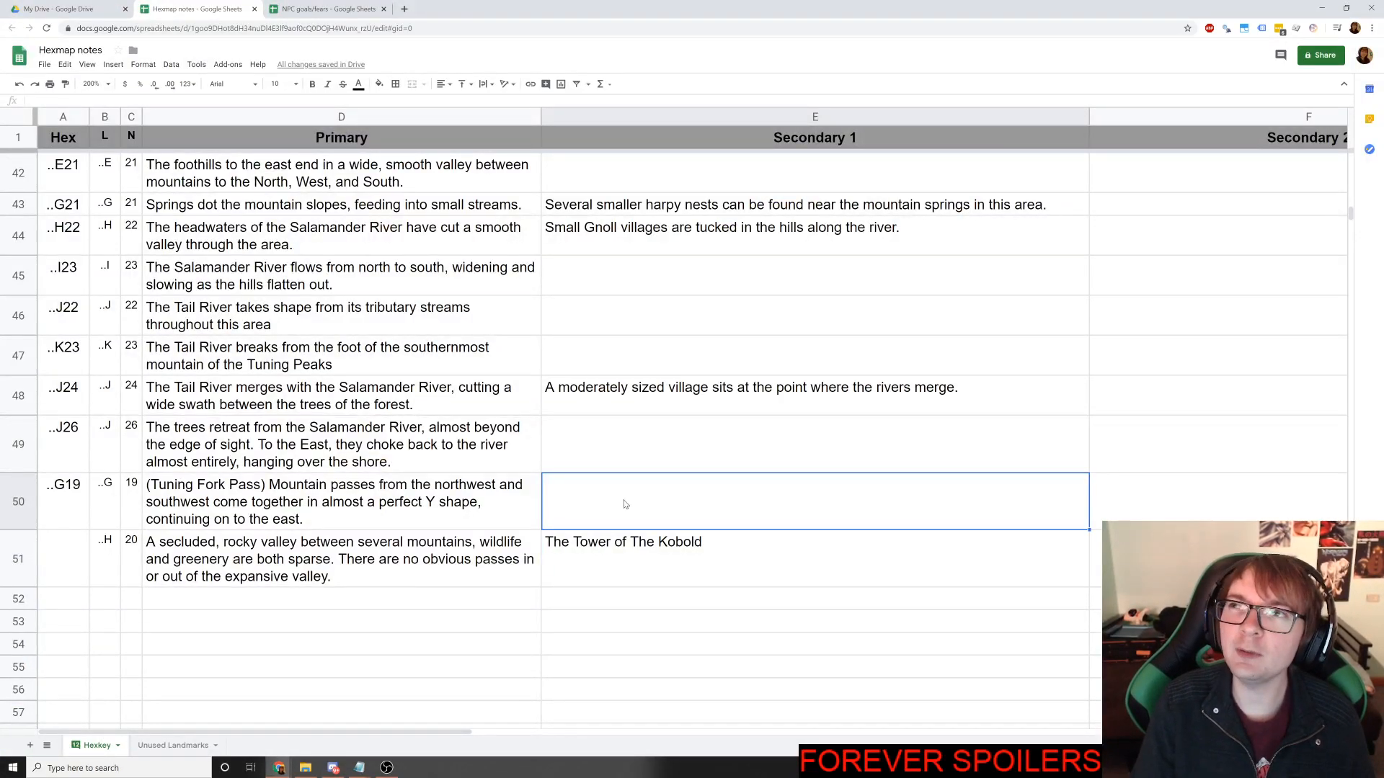
text(()
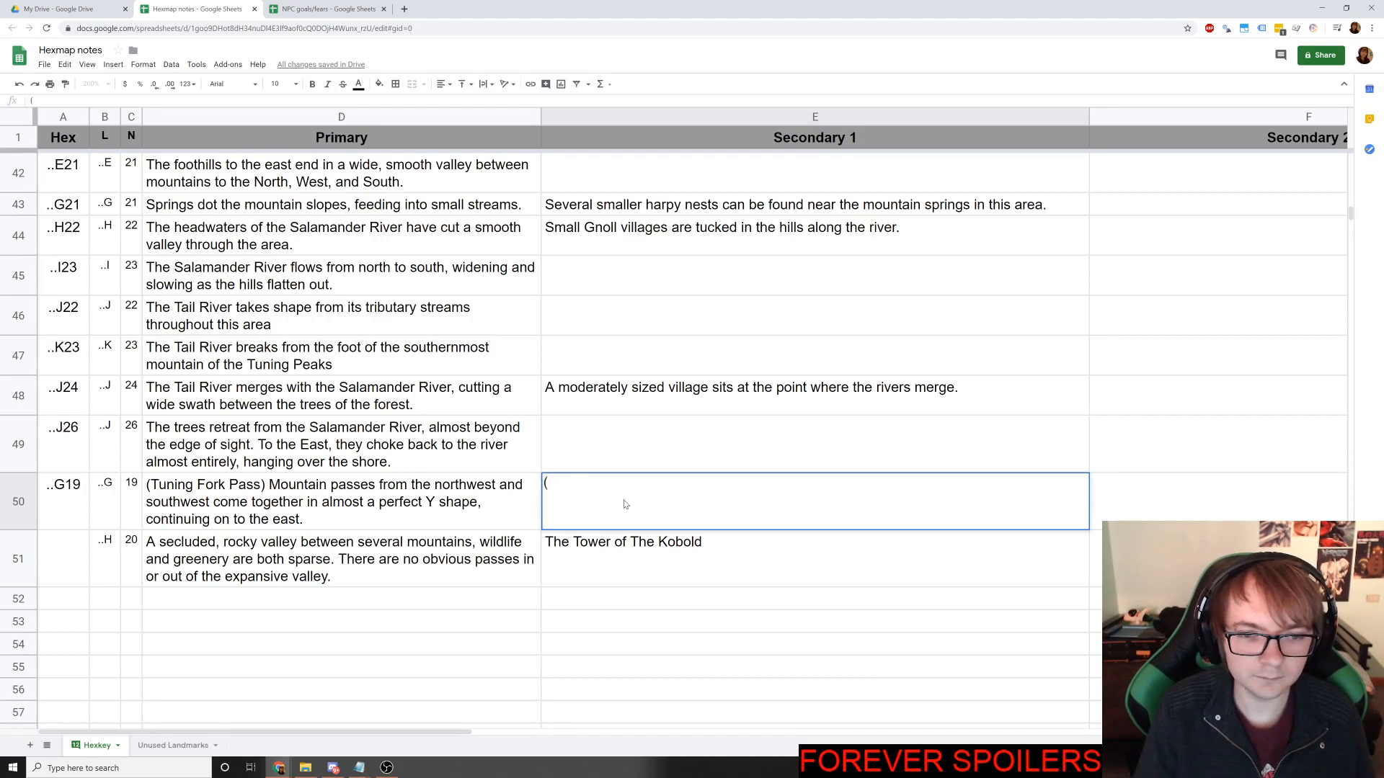
text(25 perc)
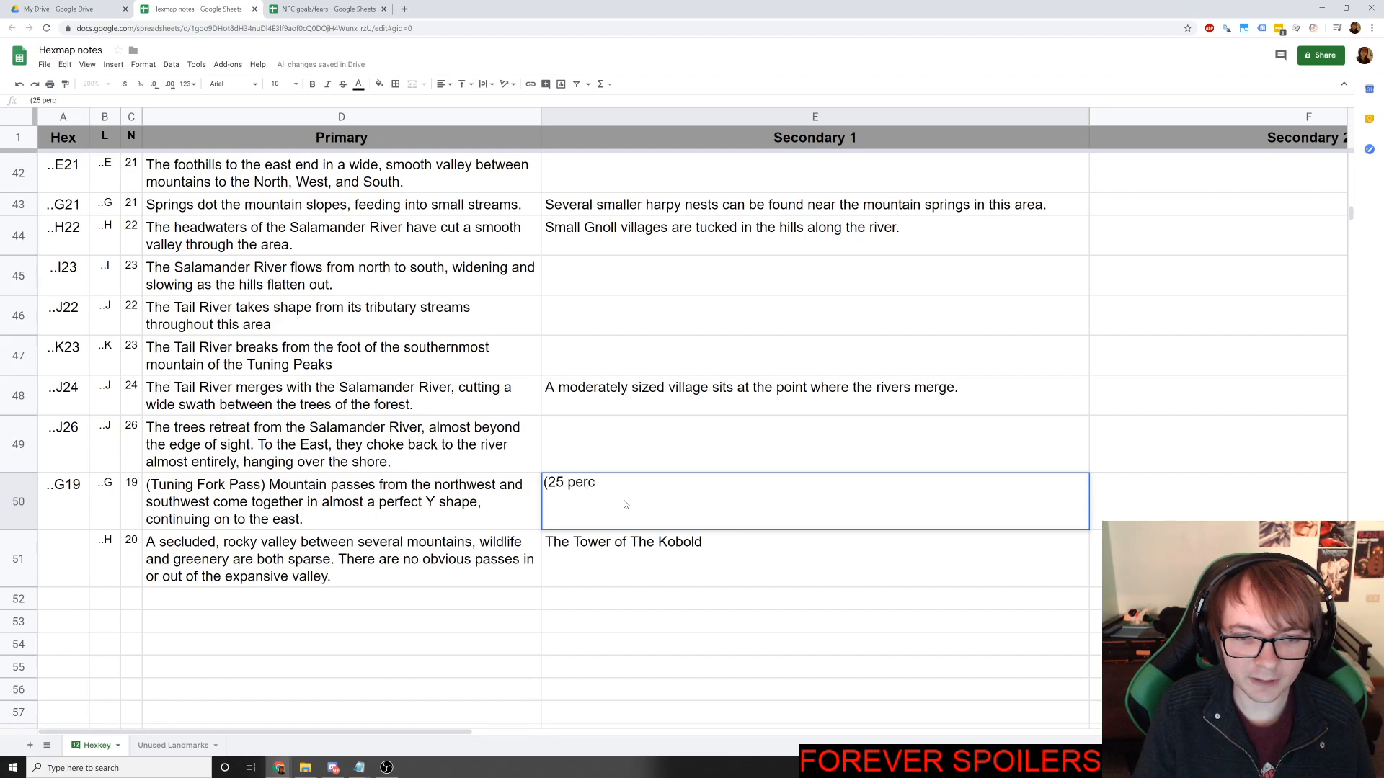
text(eption = see )
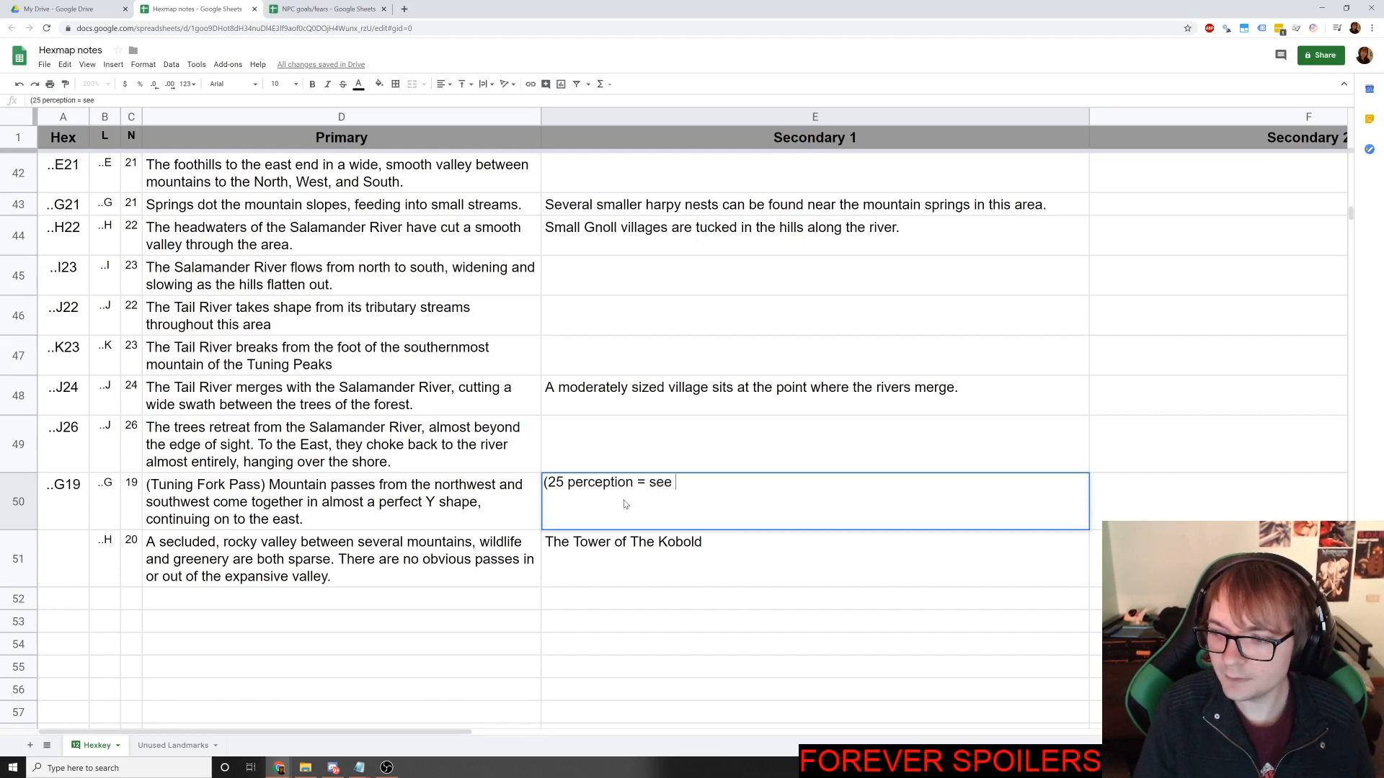
text(tower )
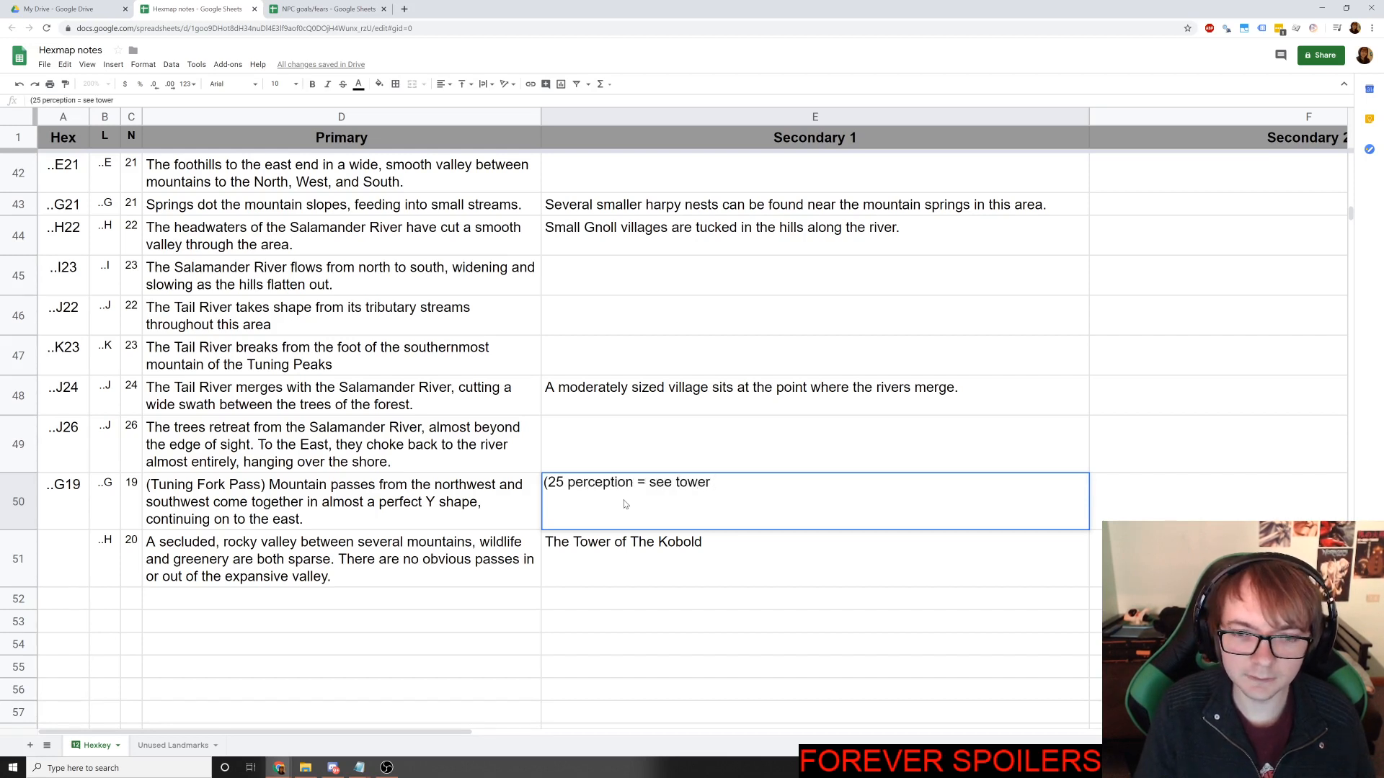
text(in the south)
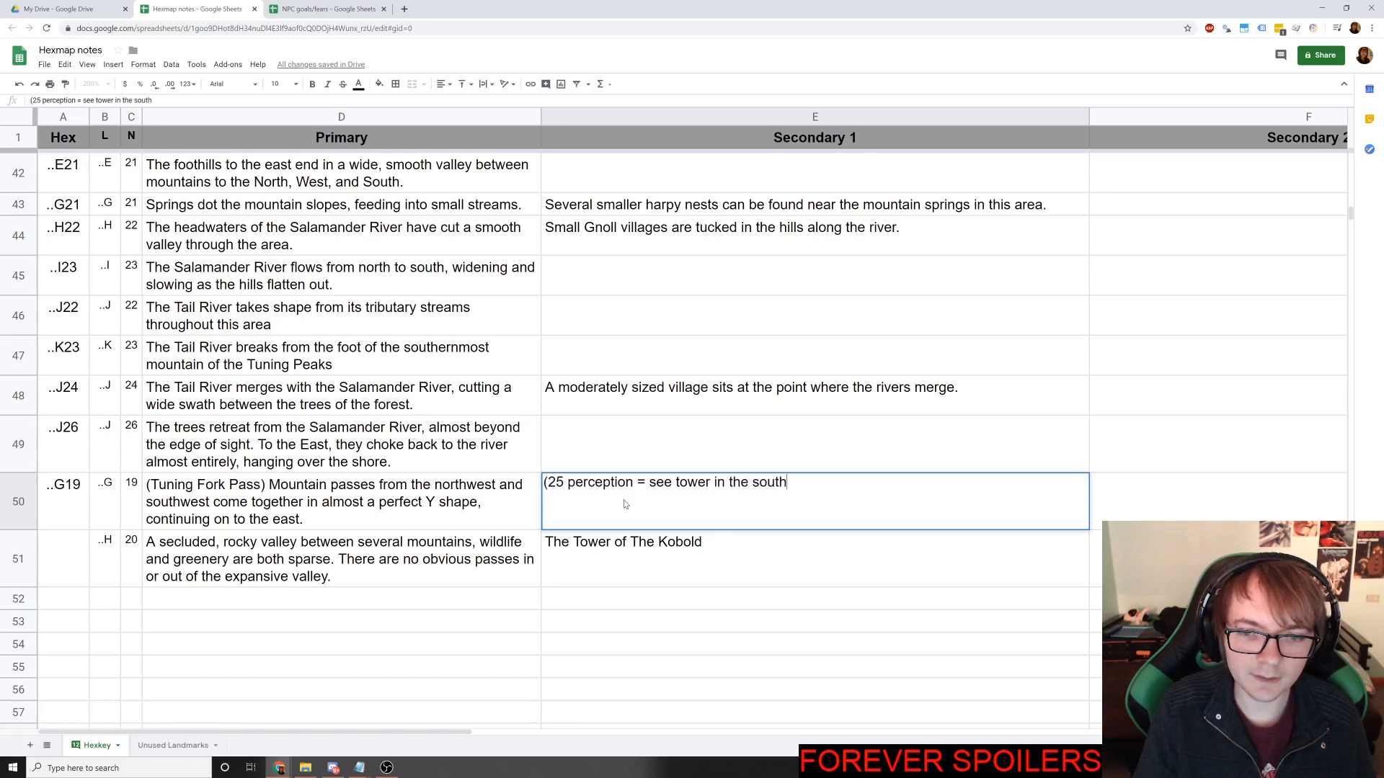
text(ern slopes of)
Look up the tower's hex on the Roll20 map and finish the ..G19 Secondary 1 note with "E19)".
key(alt+Tab)
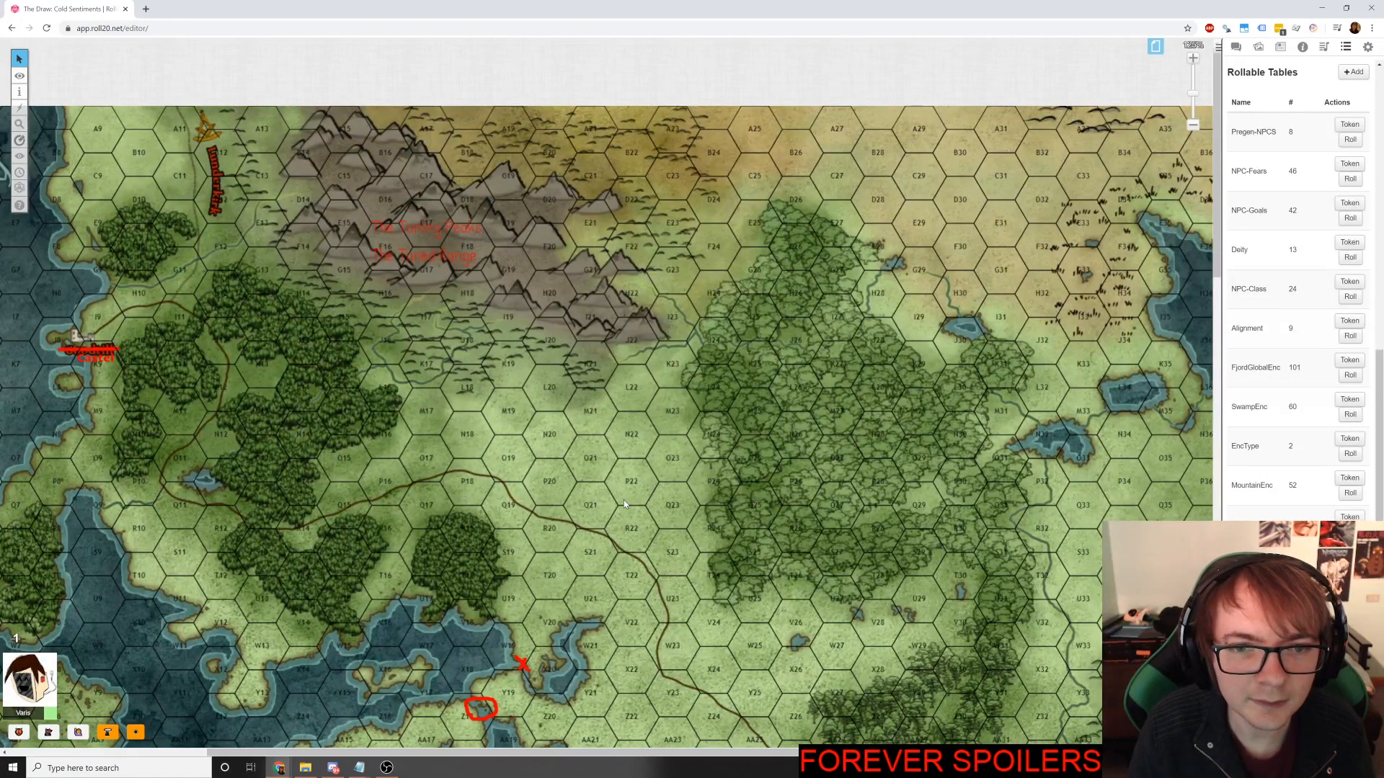
key(alt+Tab)
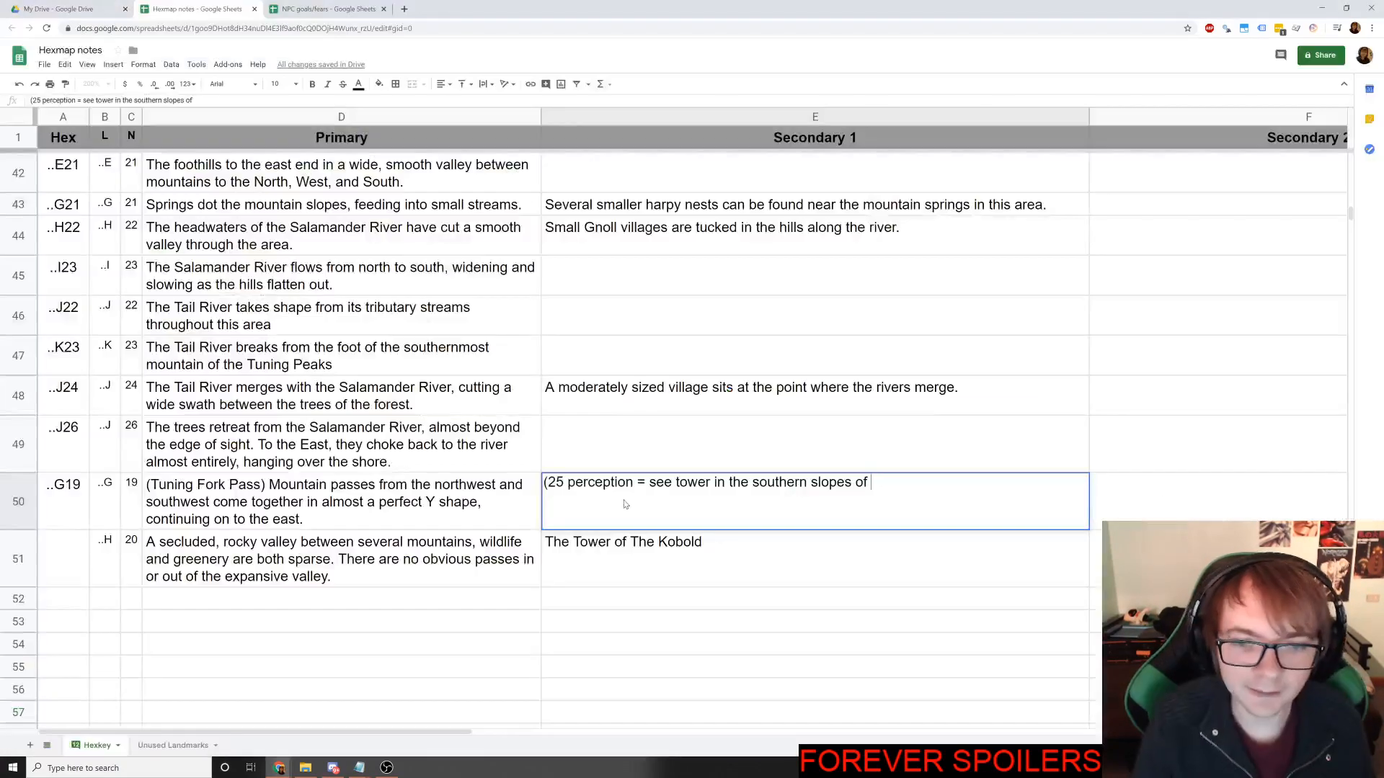
text(E19)
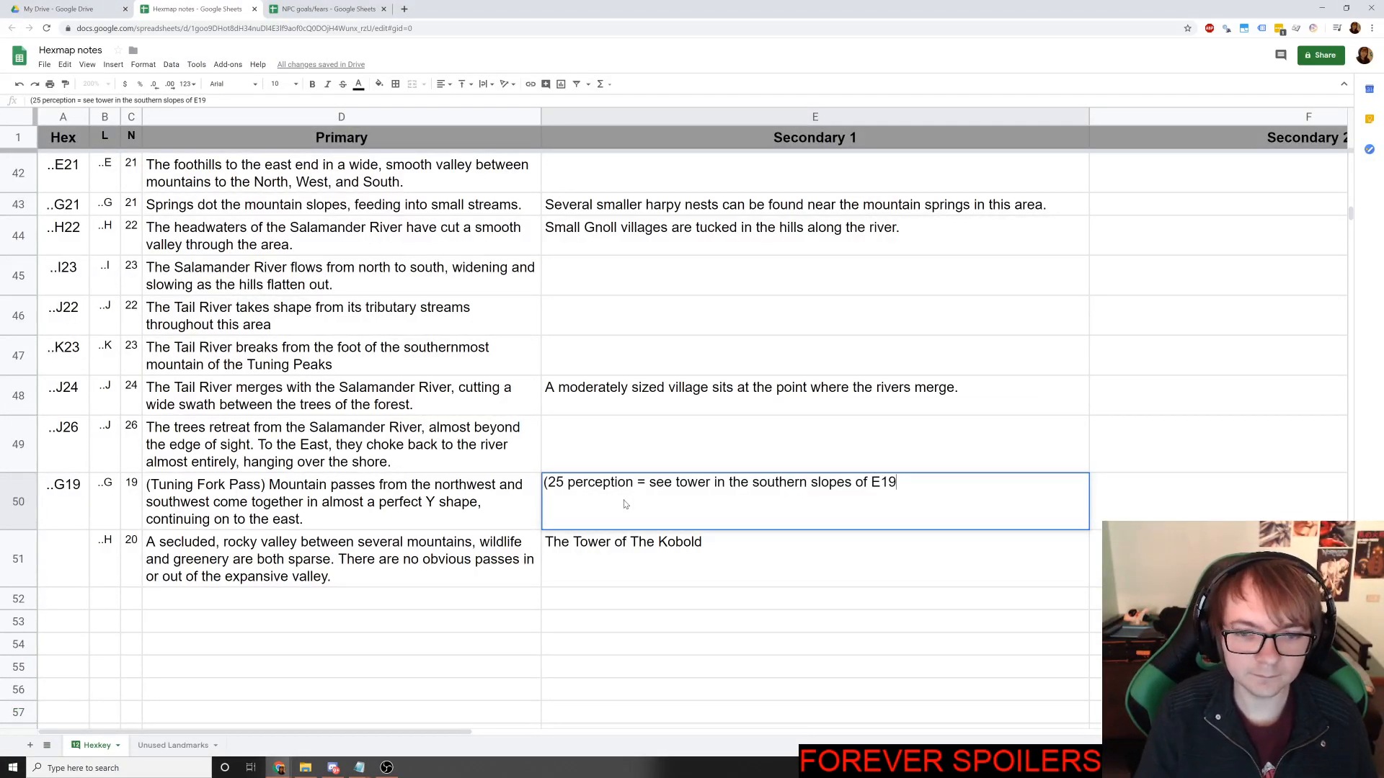
text())
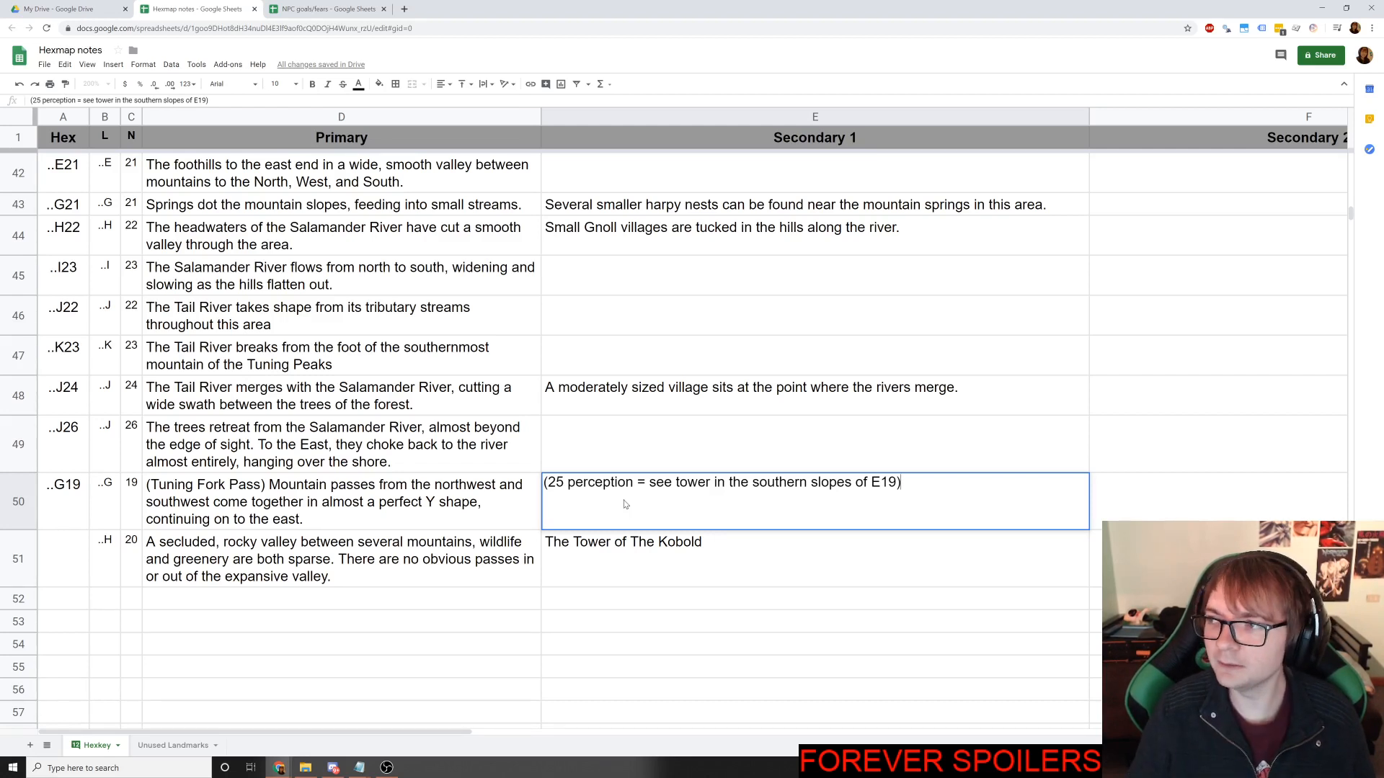
key(Return)
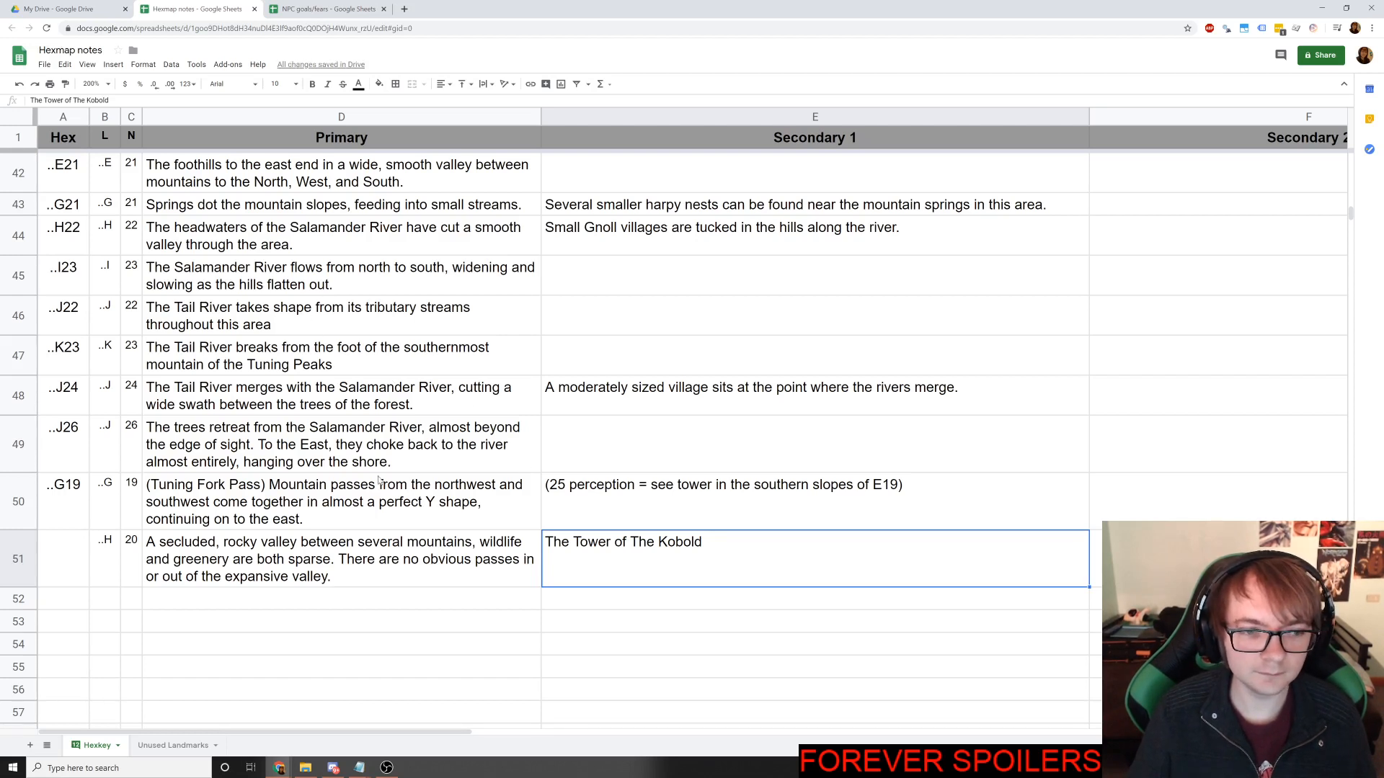
Review the campaign's map pages in Roll20, close the page list and return to the Hexmap notes.
click(637, 493)
key(alt+Tab)
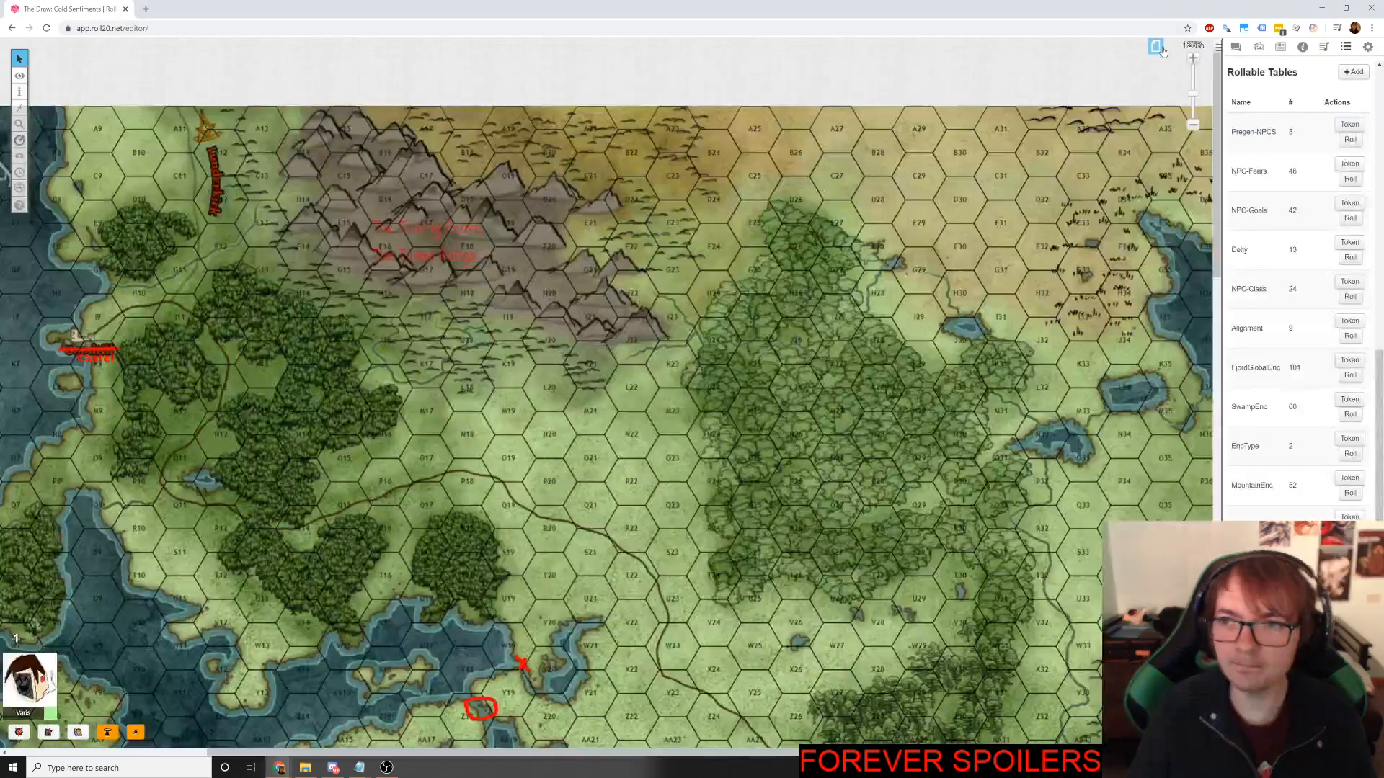
click(1157, 51)
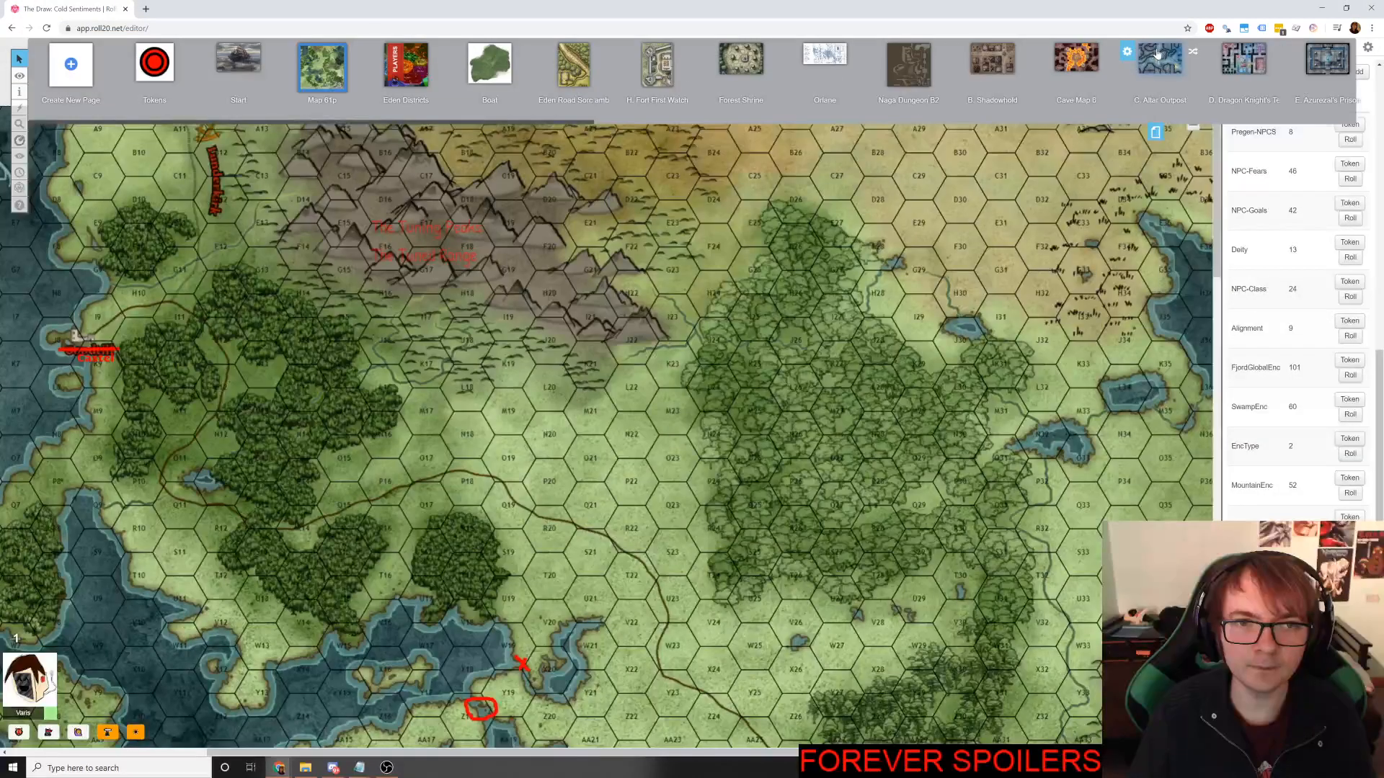
click(1155, 133)
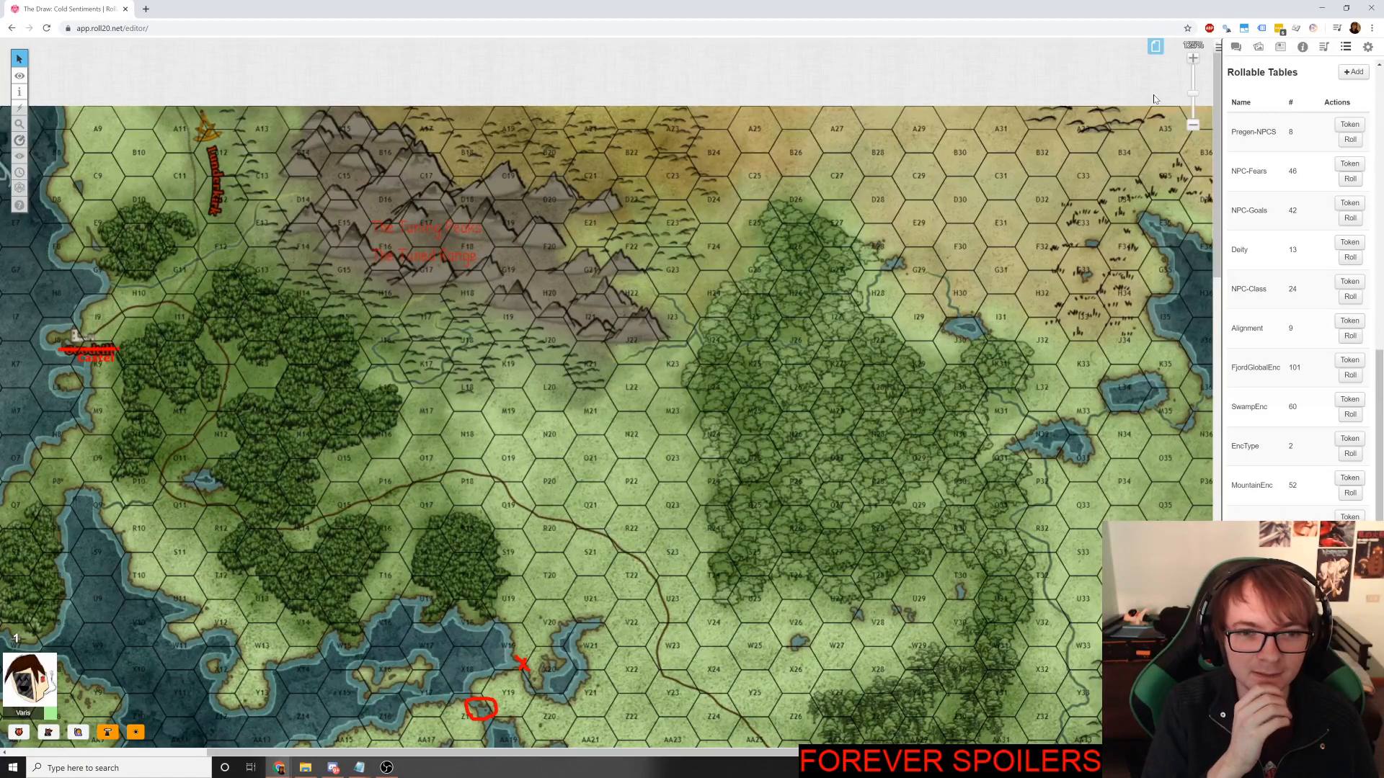
key(alt+Tab)
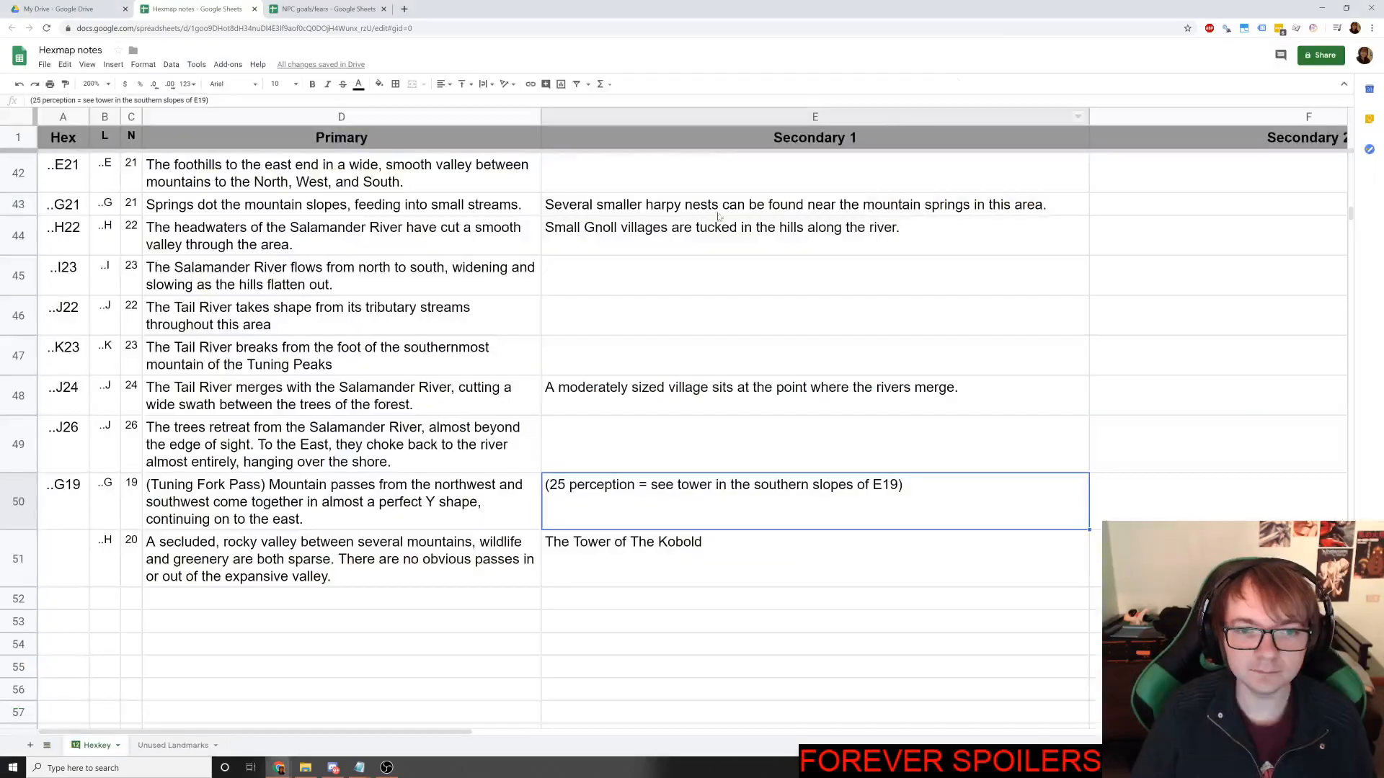
Add a new hex row below ..H 20 with letter ..E and number 19.
click(106, 599)
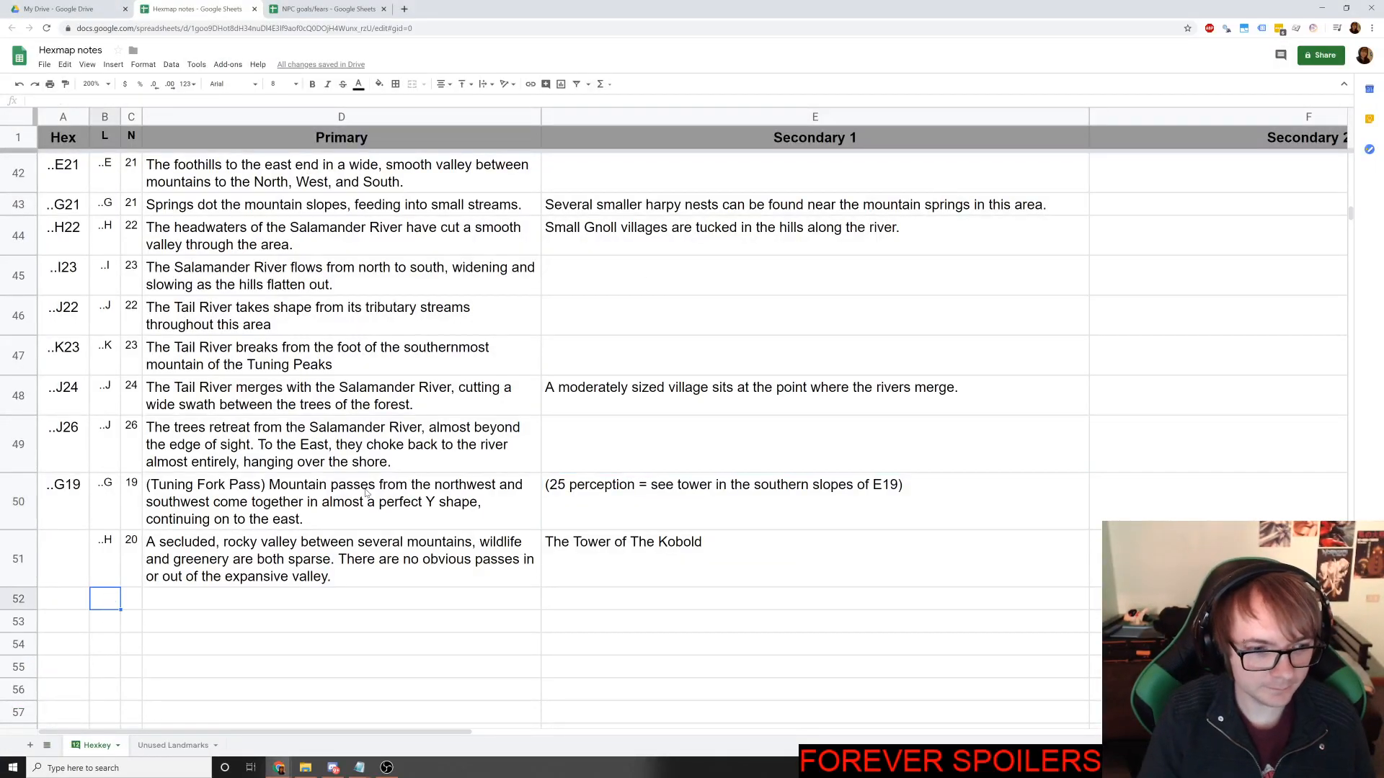
text(..E)
key(Tab)
text(19)
key(Tab)
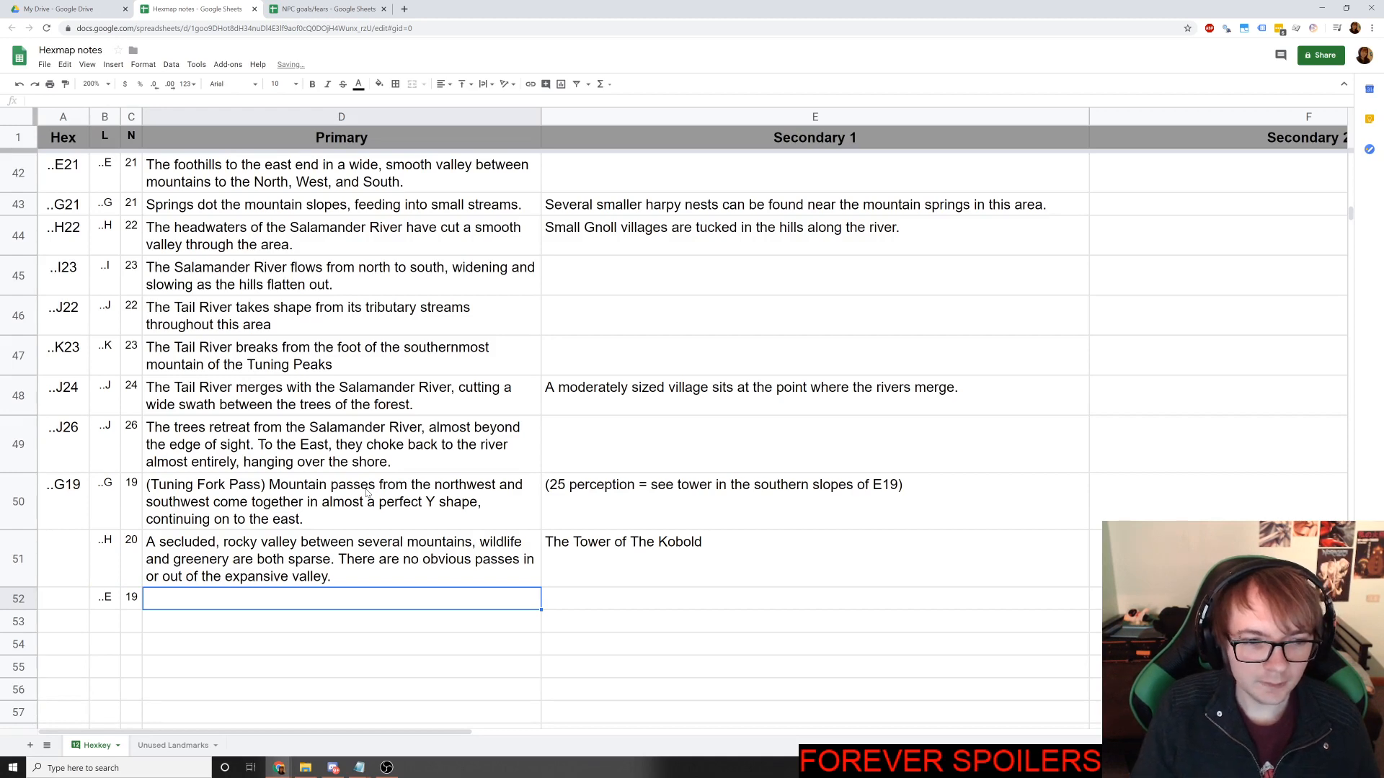
key(Tab)
key(shift+Tab)
Examine hex E19 on the Roll20 map and return to the ..E 19 row in the Hexmap notes.
key(alt+Tab)
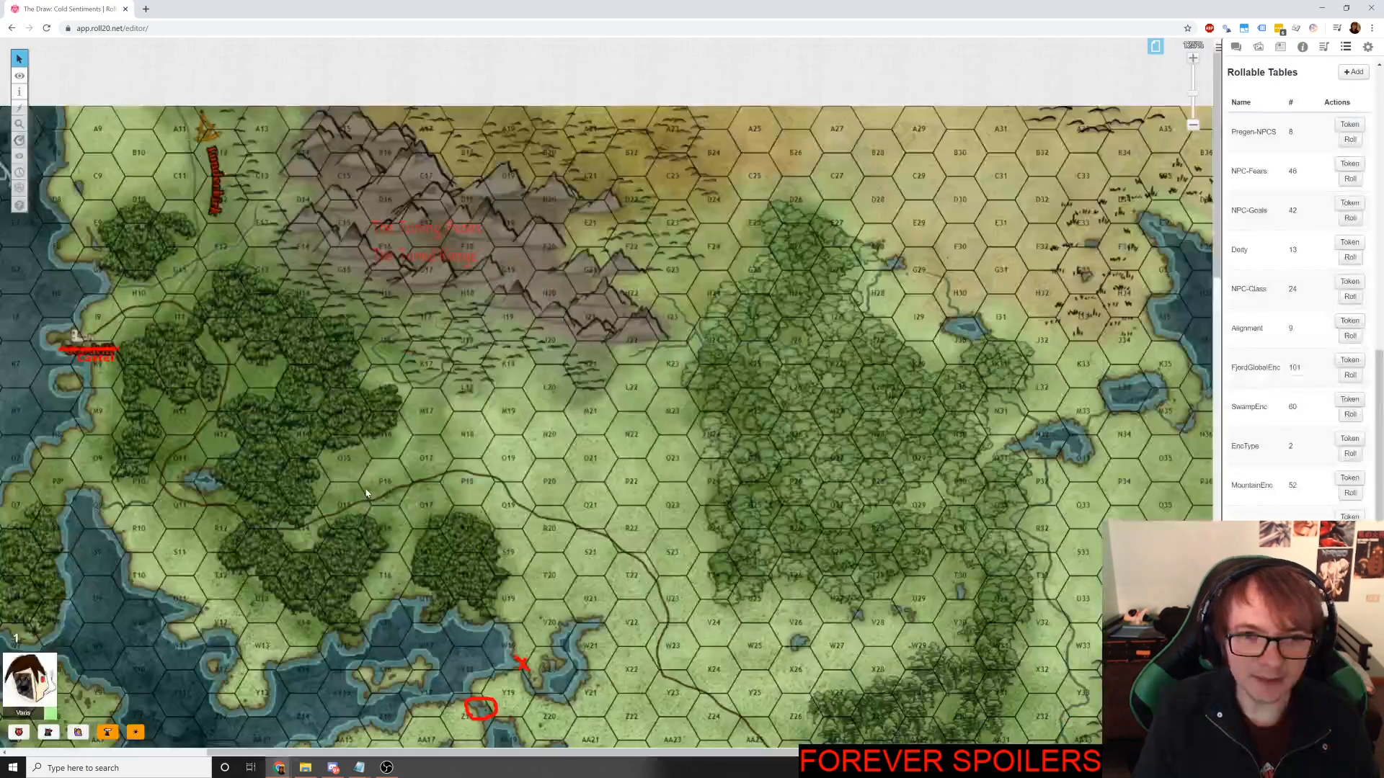
key(alt+Tab)
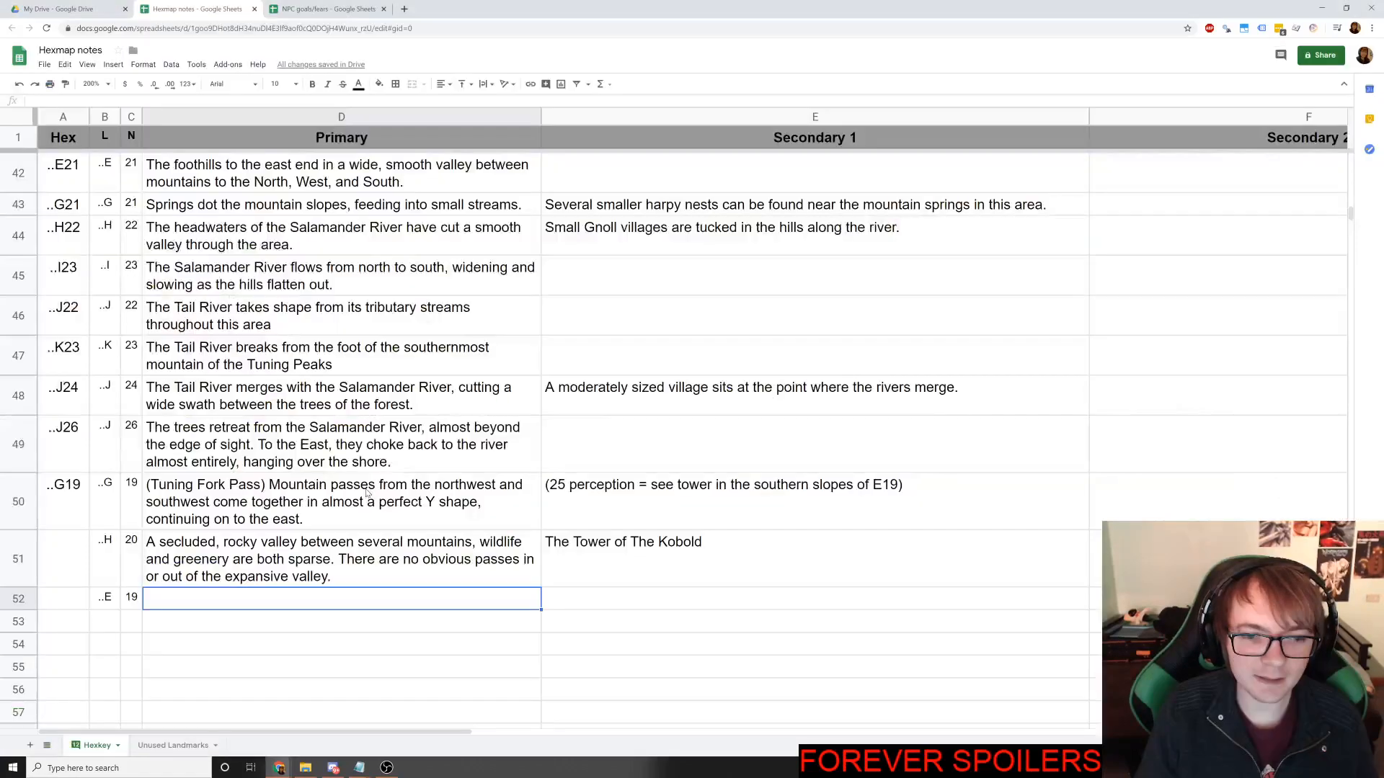
key(alt+Tab)
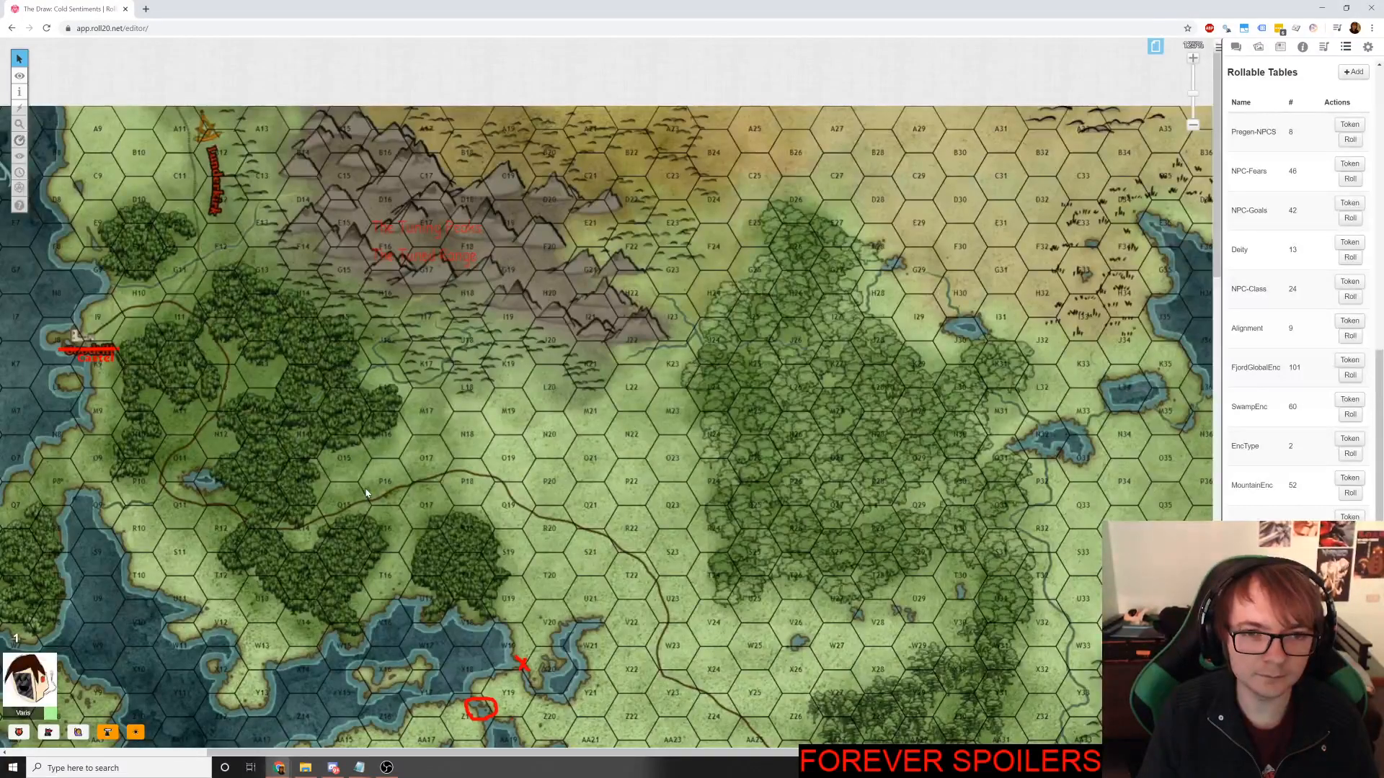
key(alt+Tab)
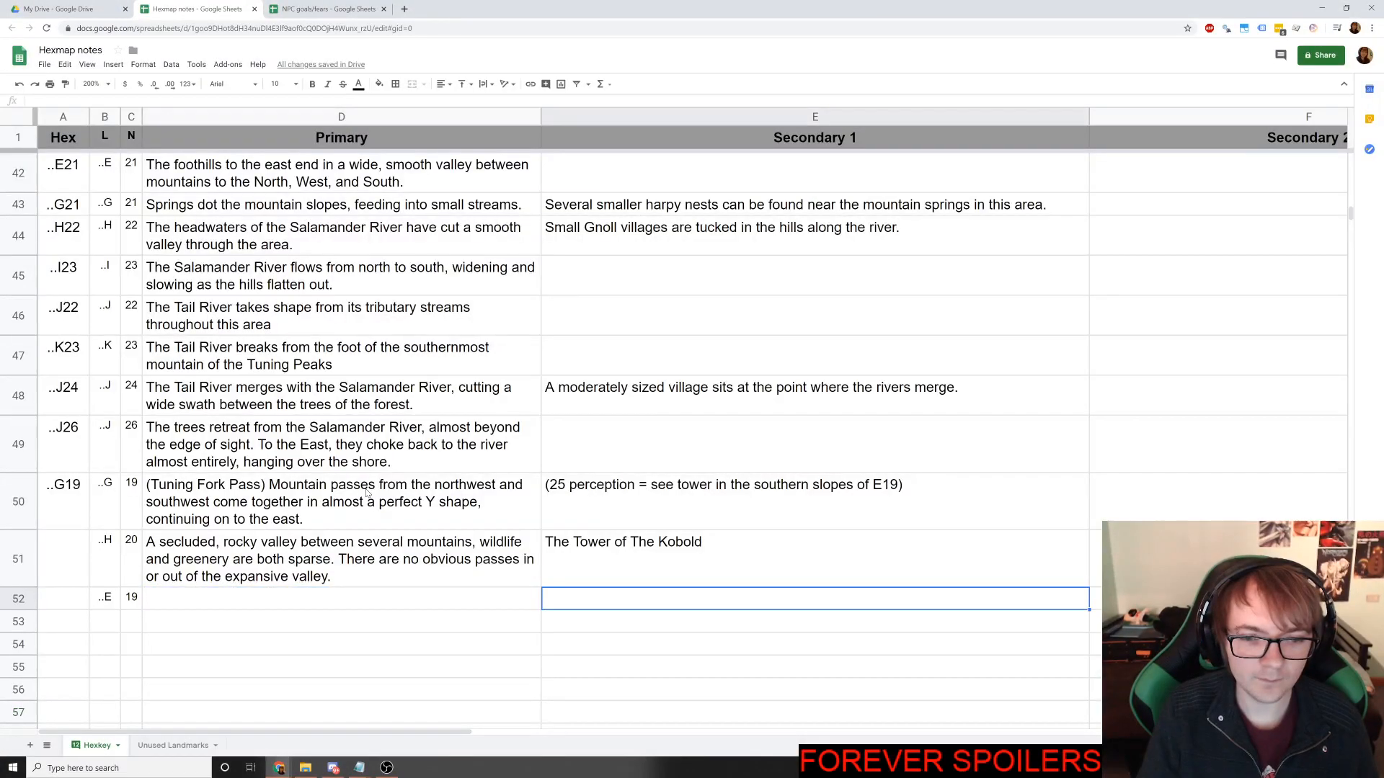
Enter "(South Side) A secluded tower (20 Perception)" as the Secondary 1 note of the ..E 19 row.
text((South SIde))
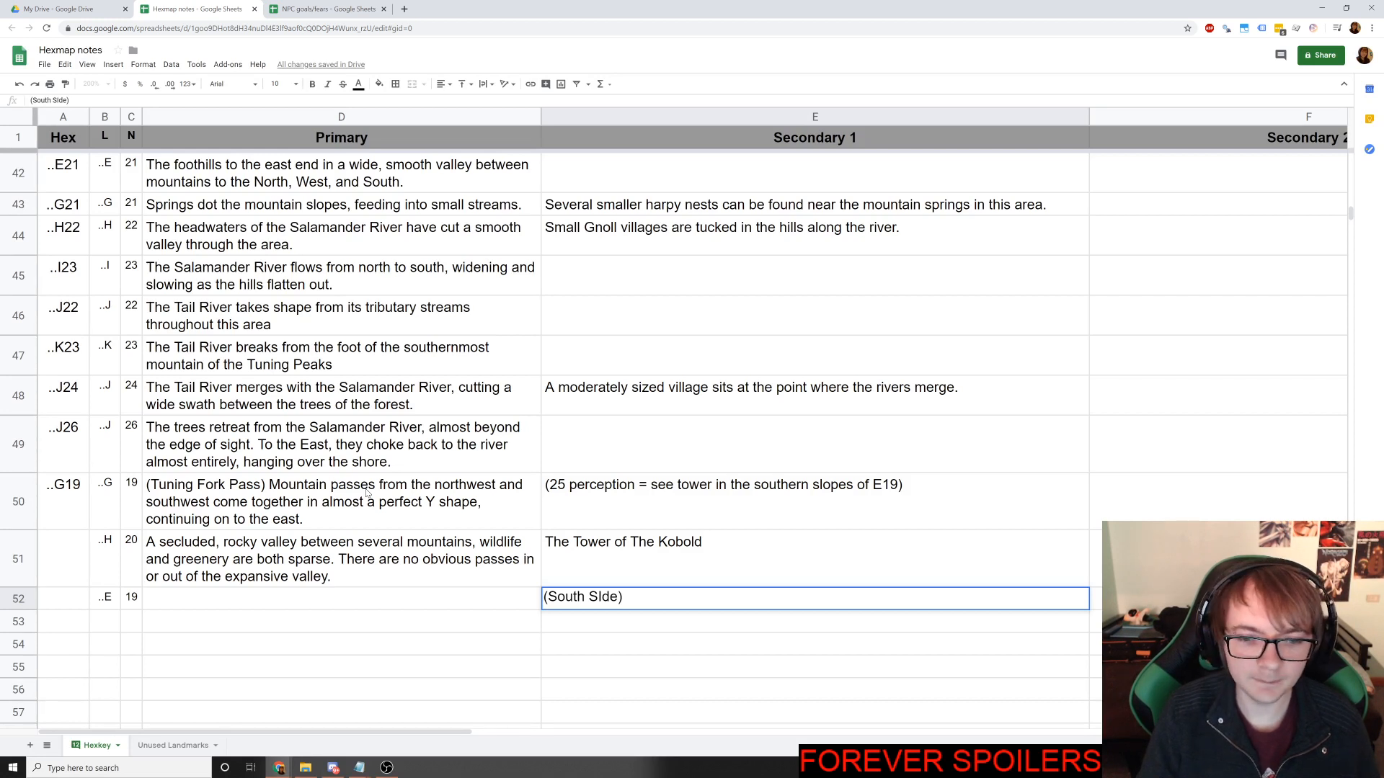
key(BackSpace)
key(BackSpace)
key(BackSpace)
text(ide) A)
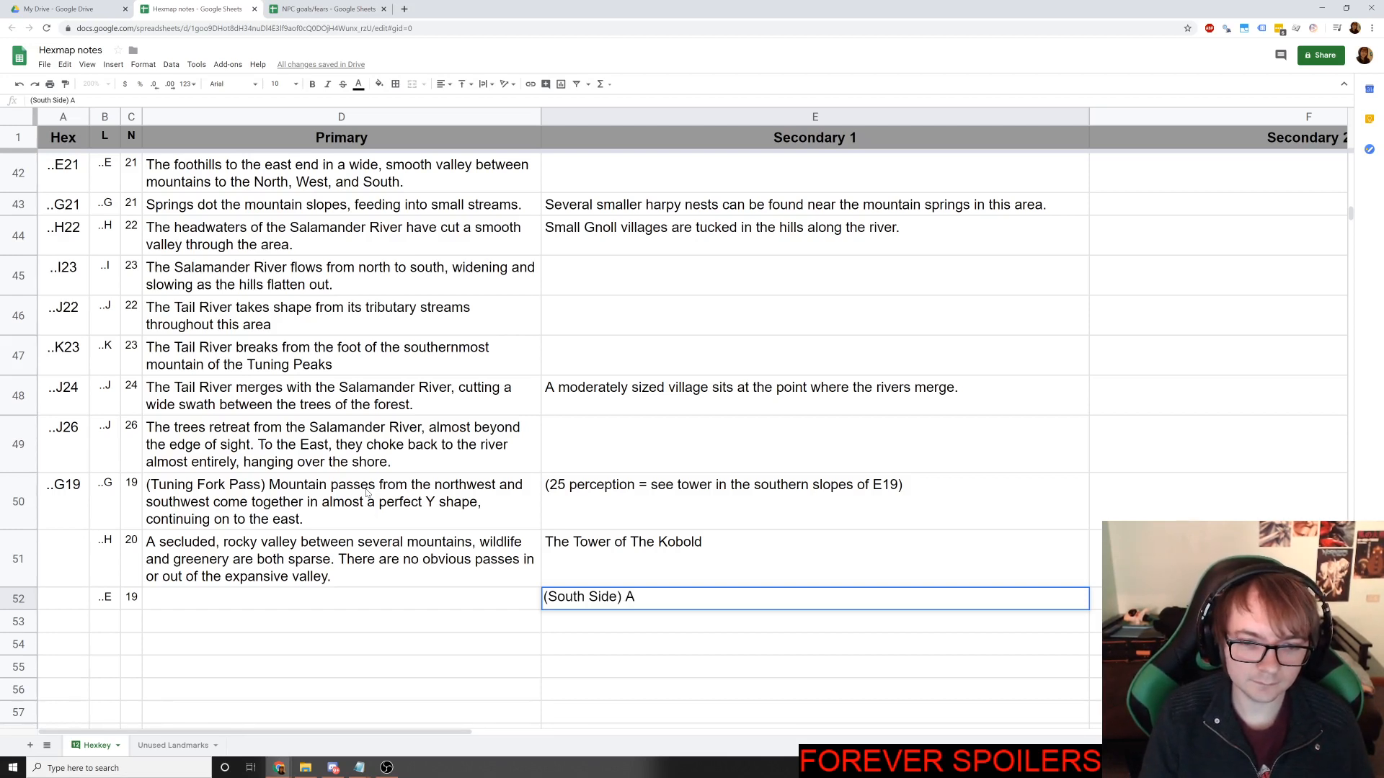
text(secl)
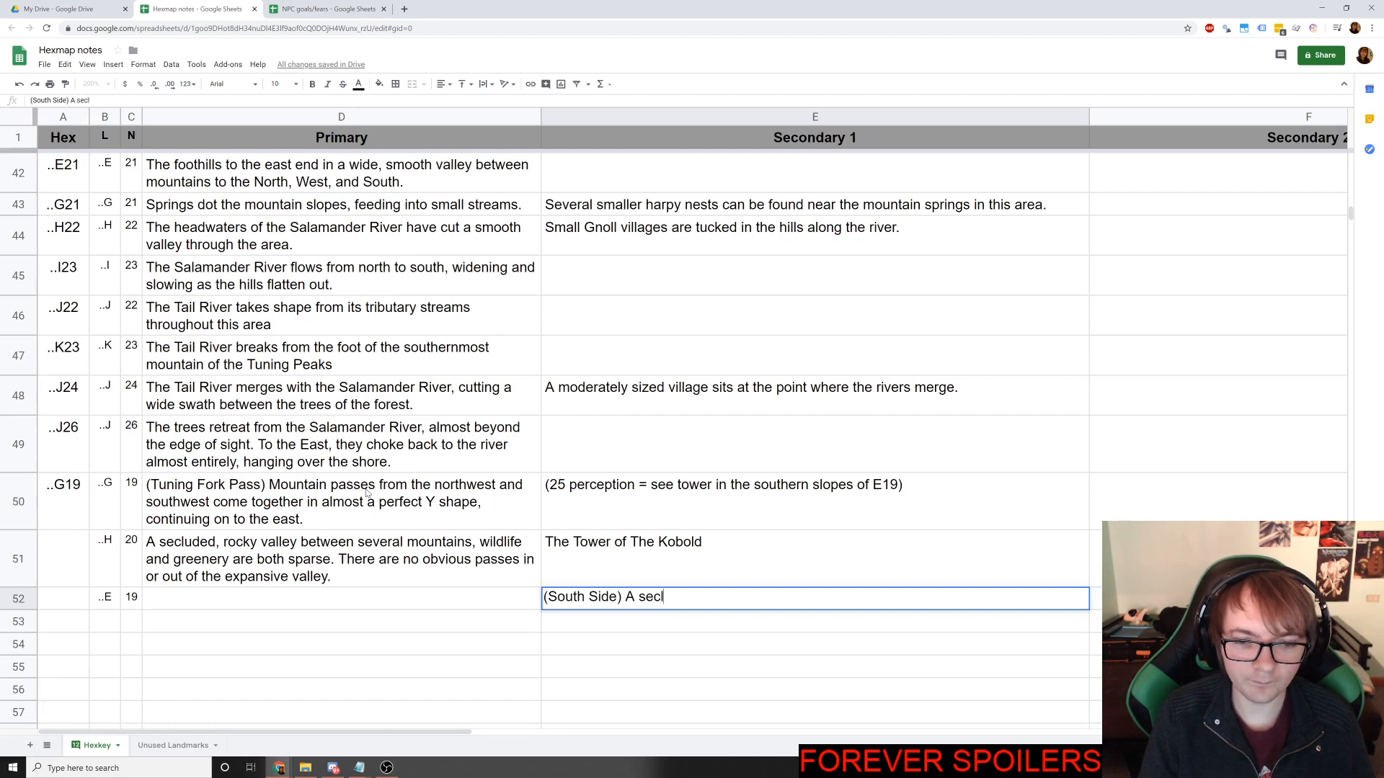
text(uded tower )
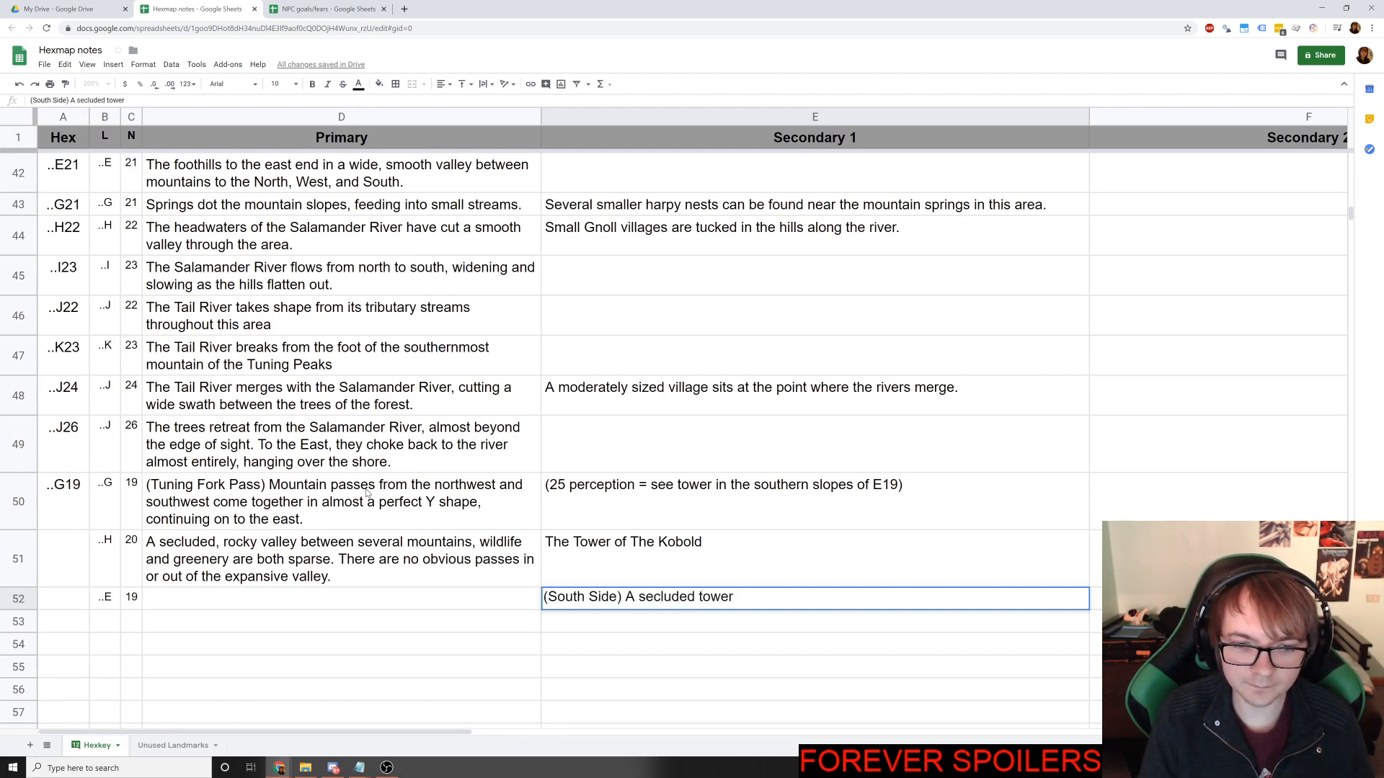
text((20 P)
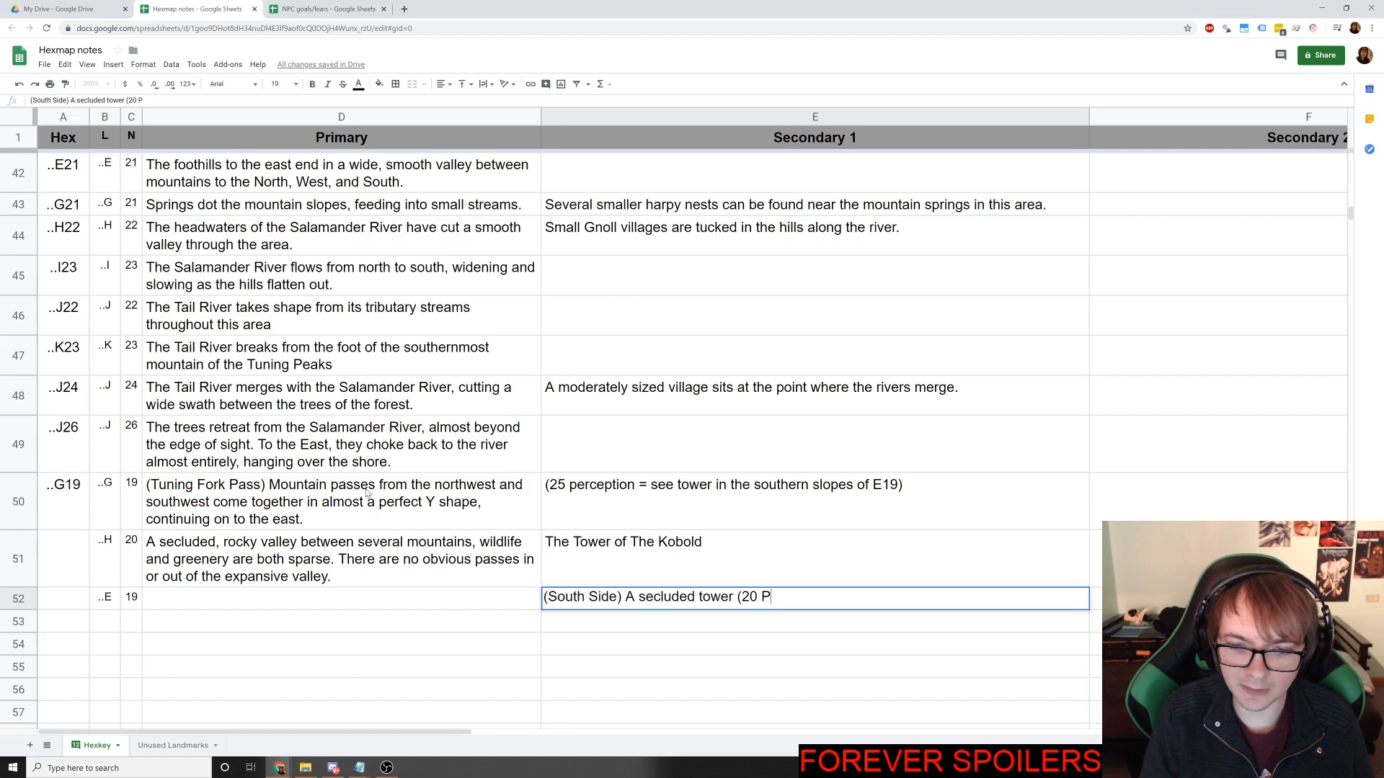
text(erception)
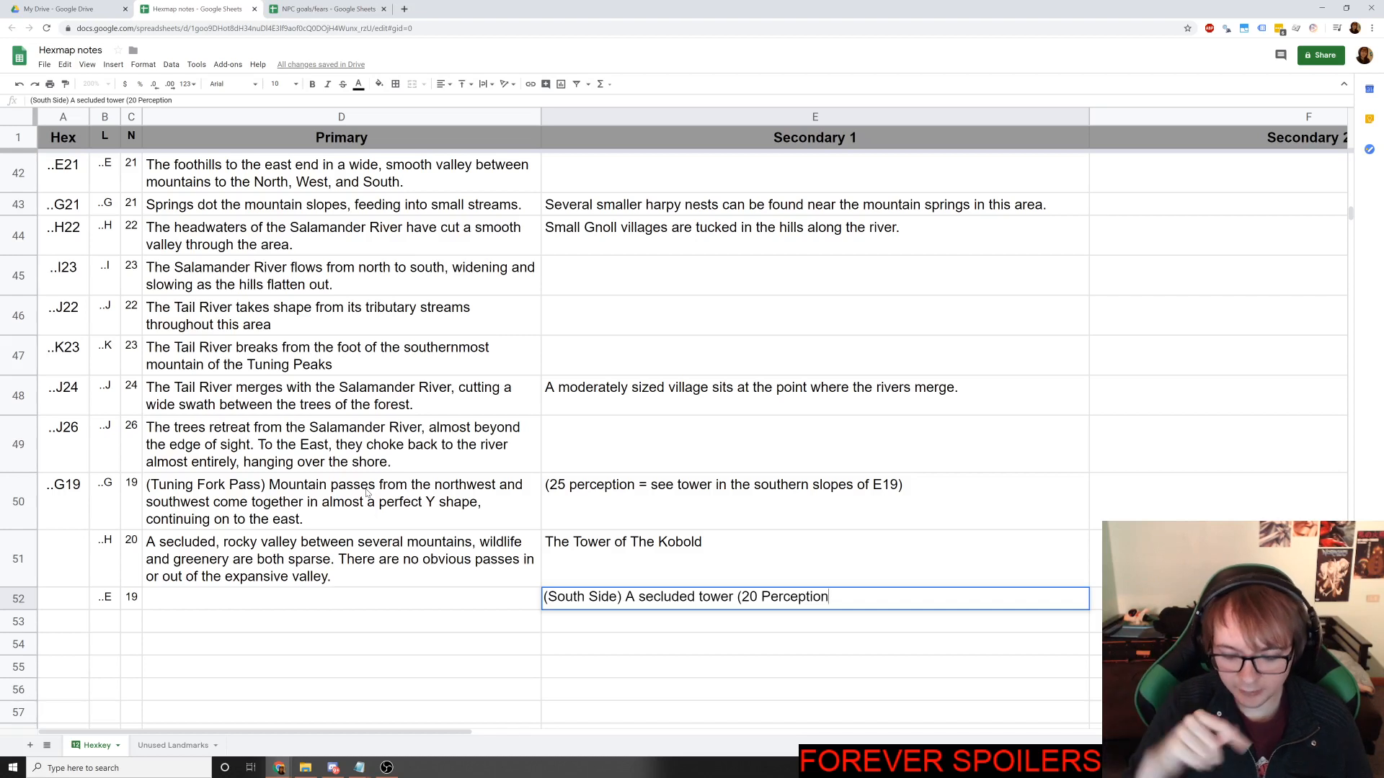
text())
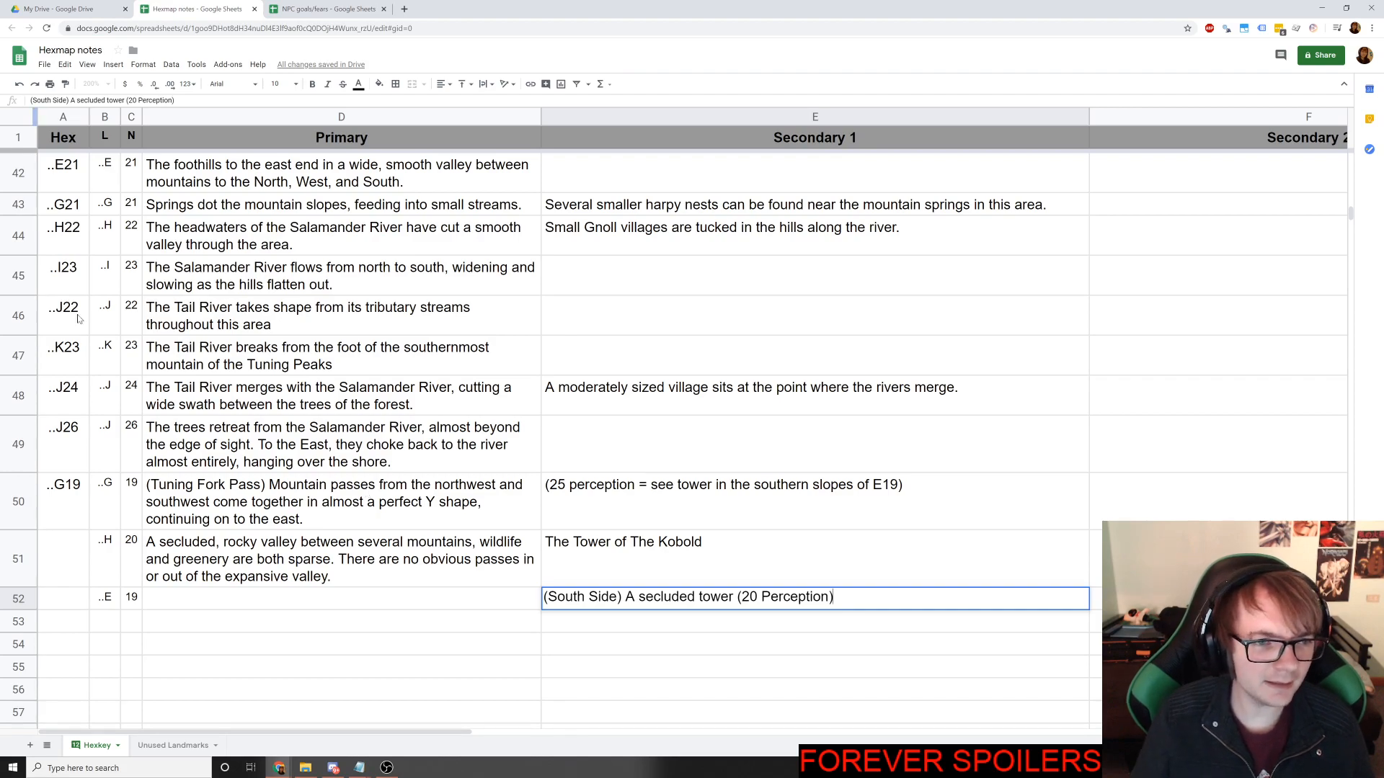
Search the sheet for hex E19 and look through the existing hex rows for an earlier entry.
scroll(99, 304, up, 1)
scroll(99, 304, up, 5)
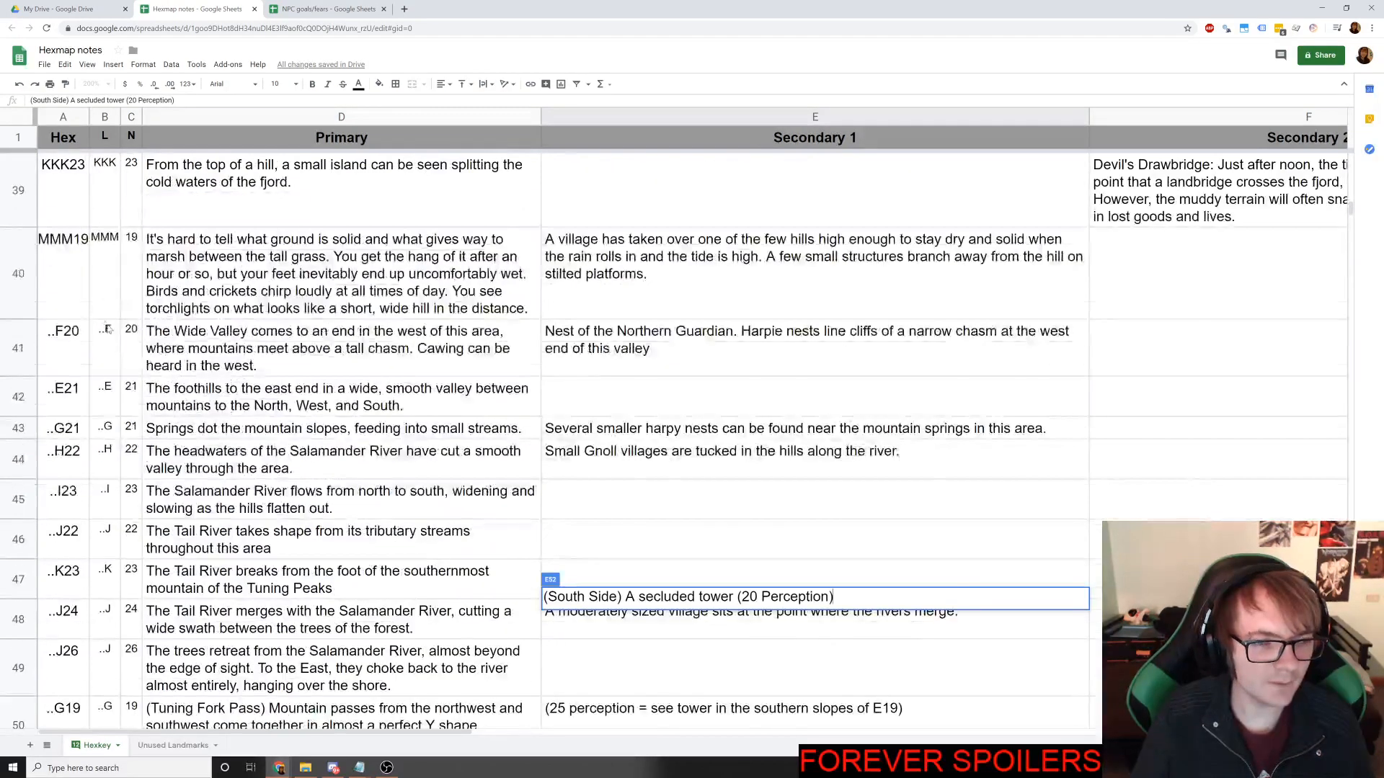
scroll(124, 328, down, 15)
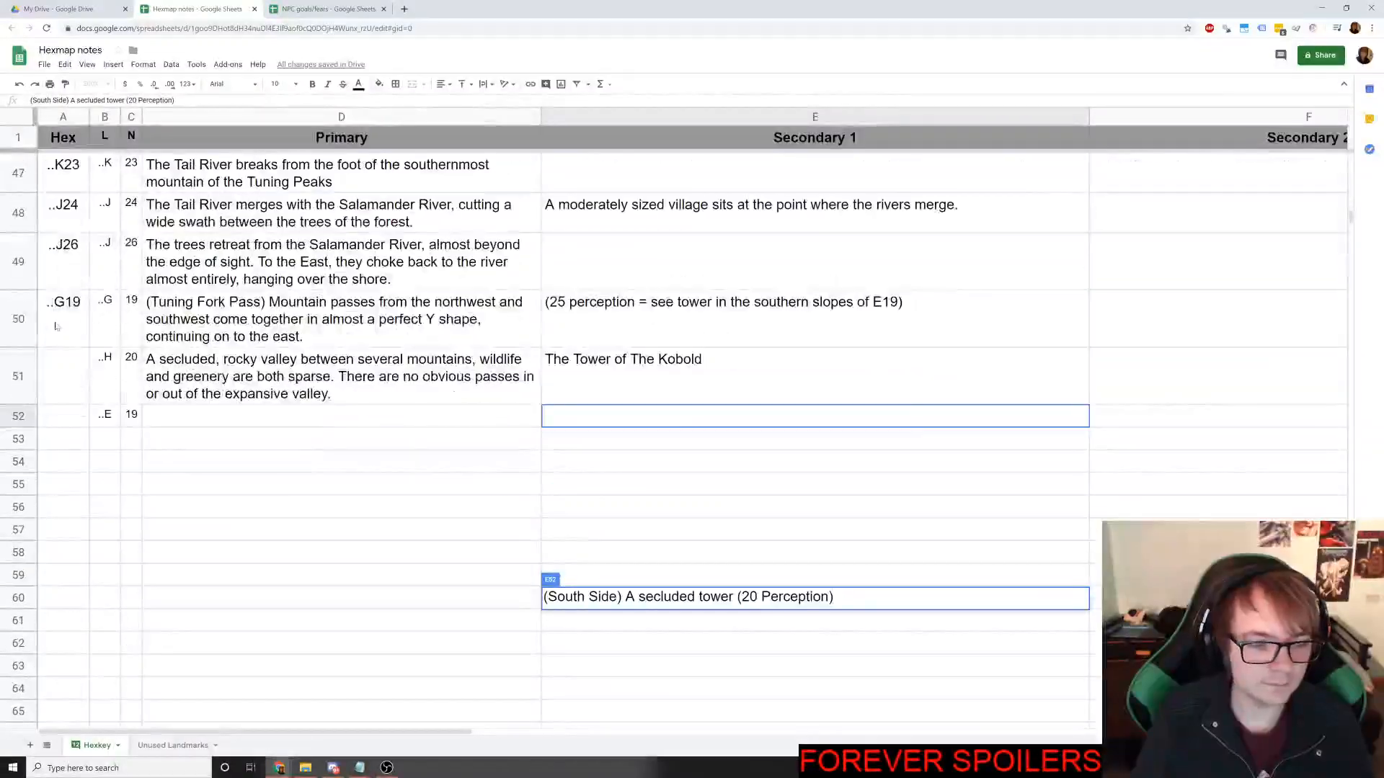
key(ctrl+f)
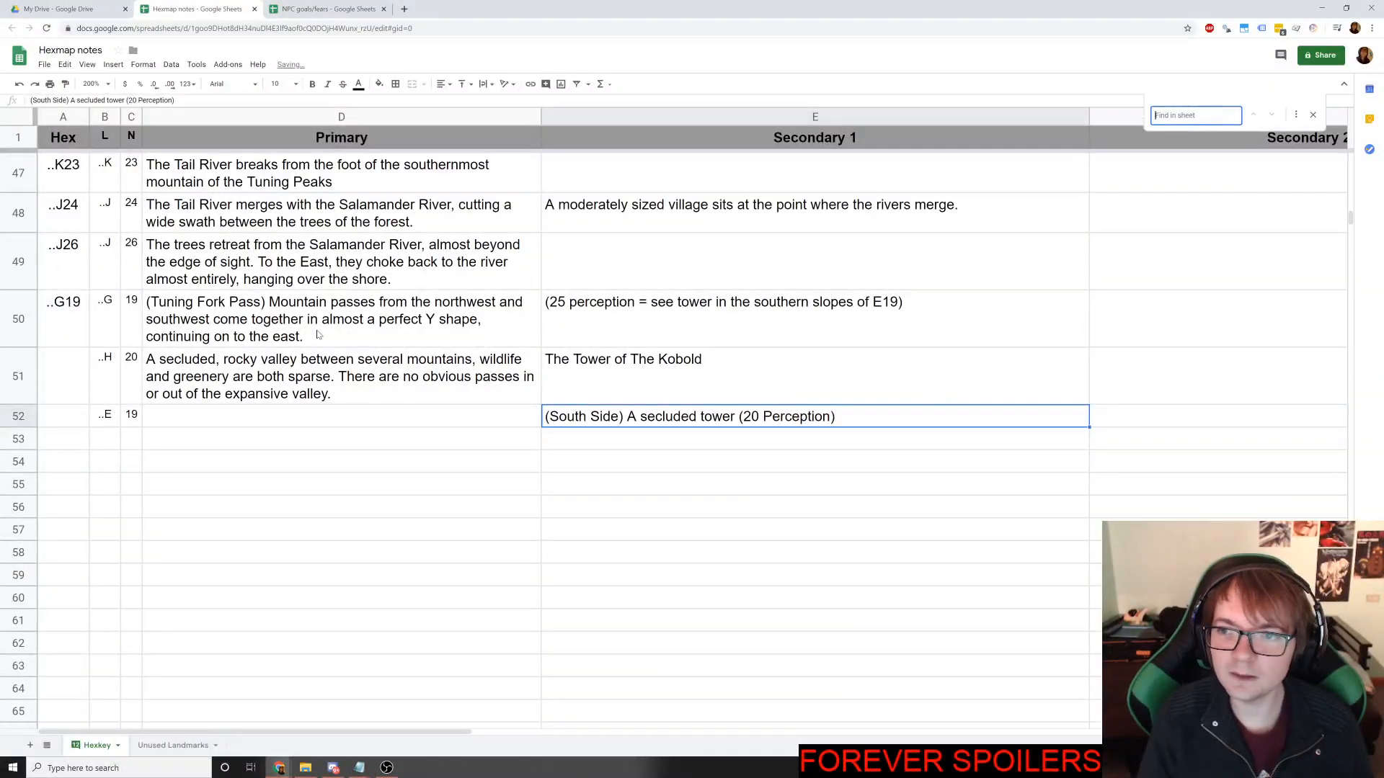
text(.E19)
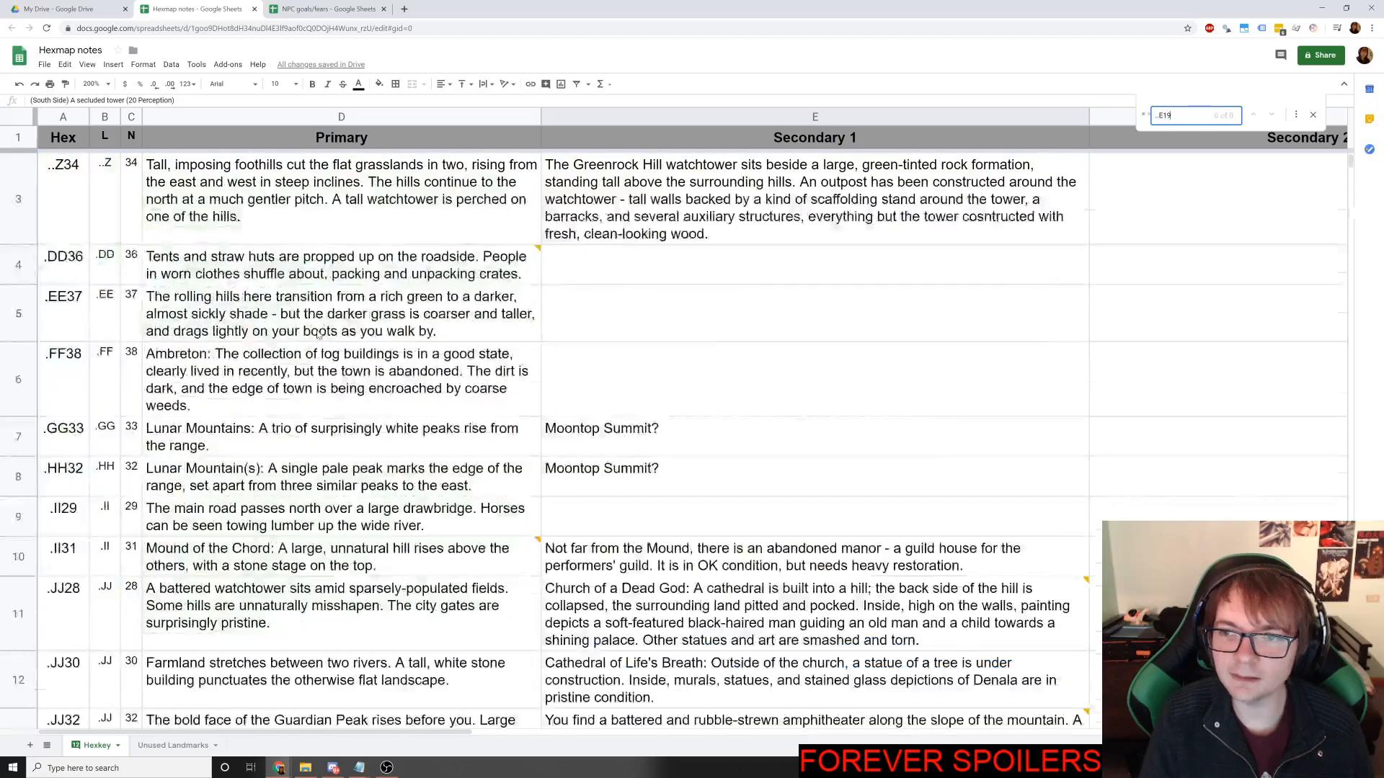
key(BackSpace)
key(BackSpace)
scroll(261, 342, down, 15)
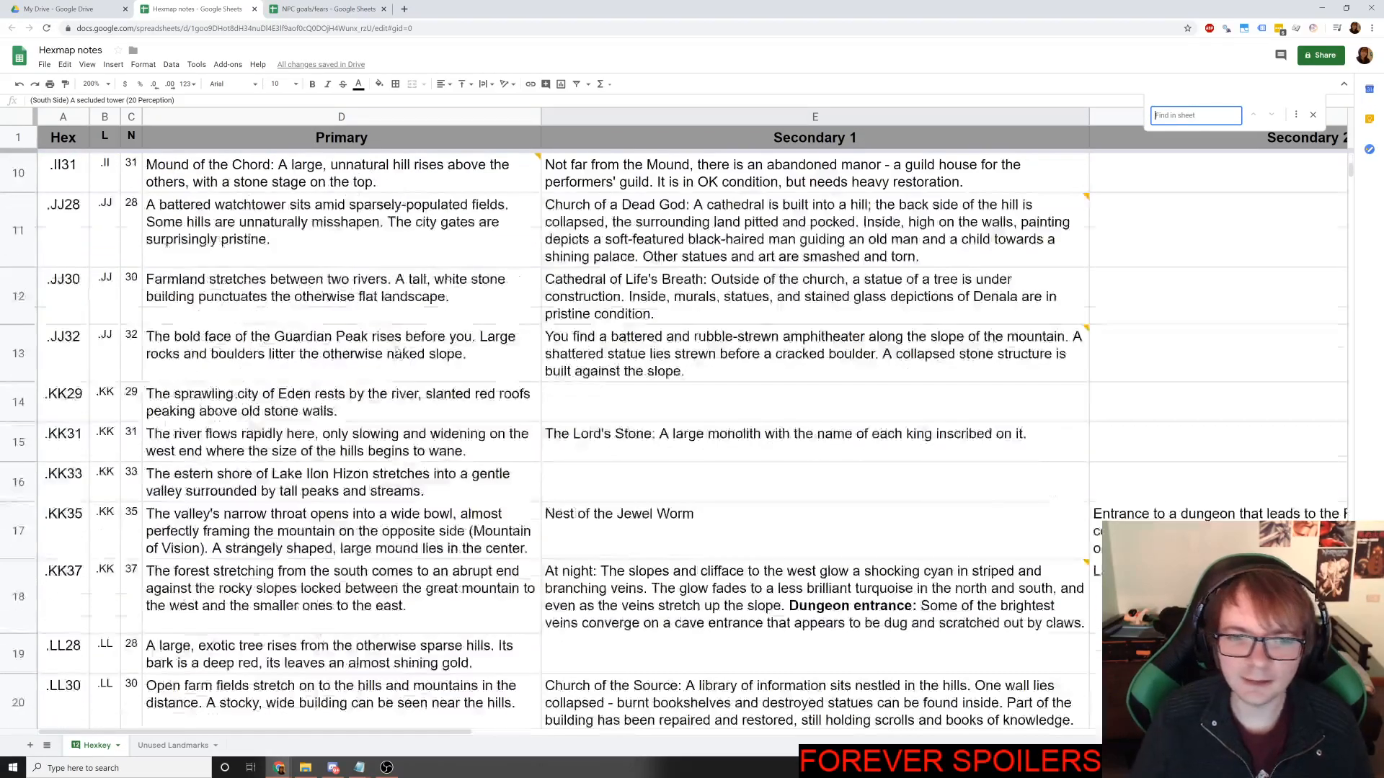
scroll(266, 295, down, 10)
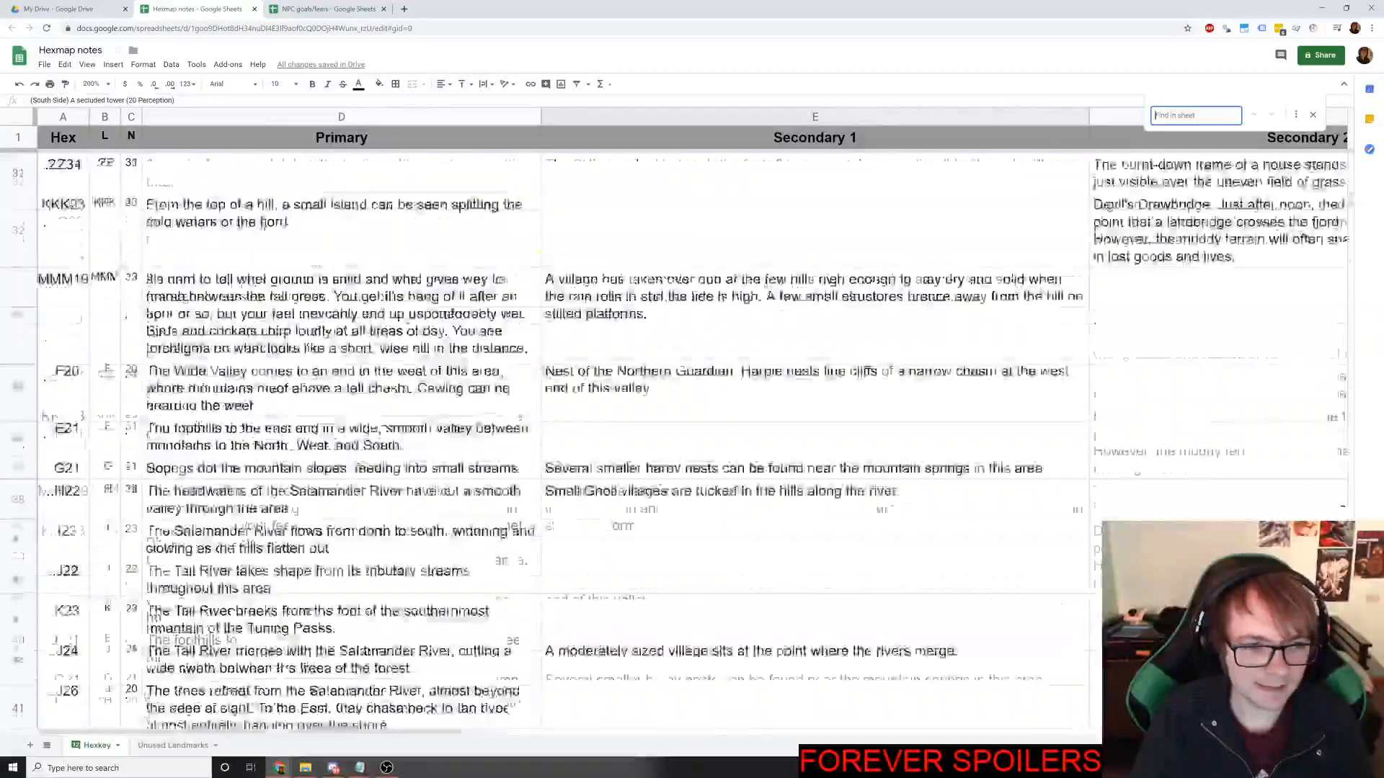
scroll(272, 298, up, 7)
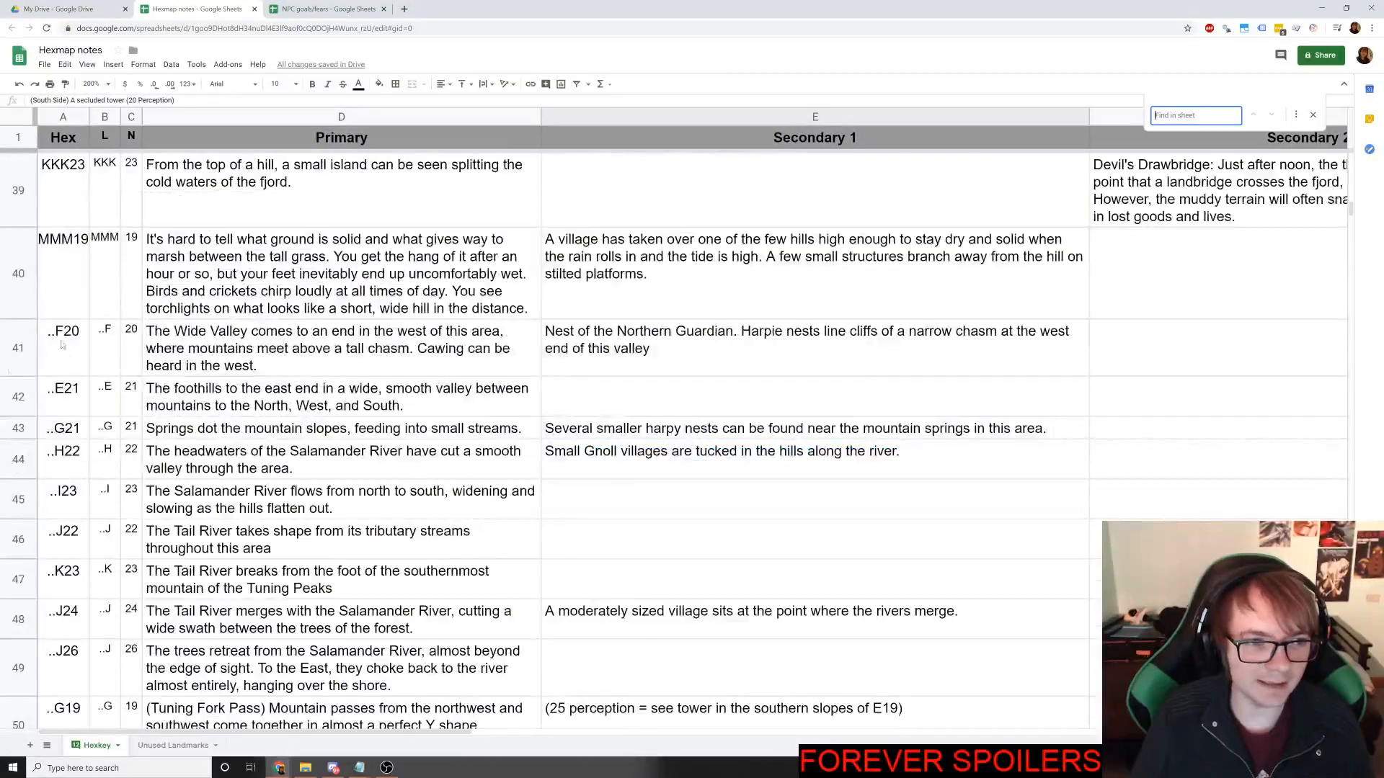
scroll(62, 345, down, 4)
scroll(68, 245, up, 2)
scroll(70, 232, up, 1)
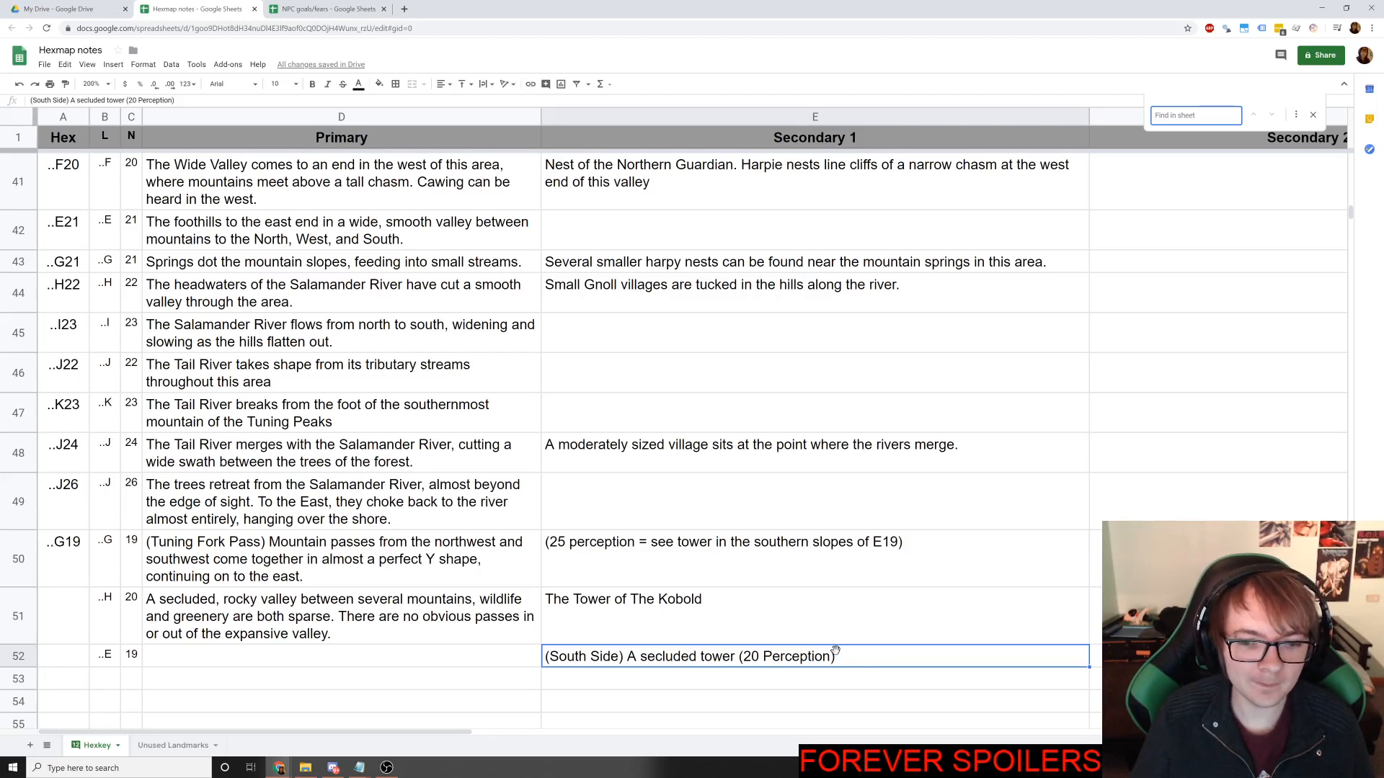
Change the perception remark in the ..E 19 tower note to "(15 Perception top, 25 bottom)".
click(863, 662)
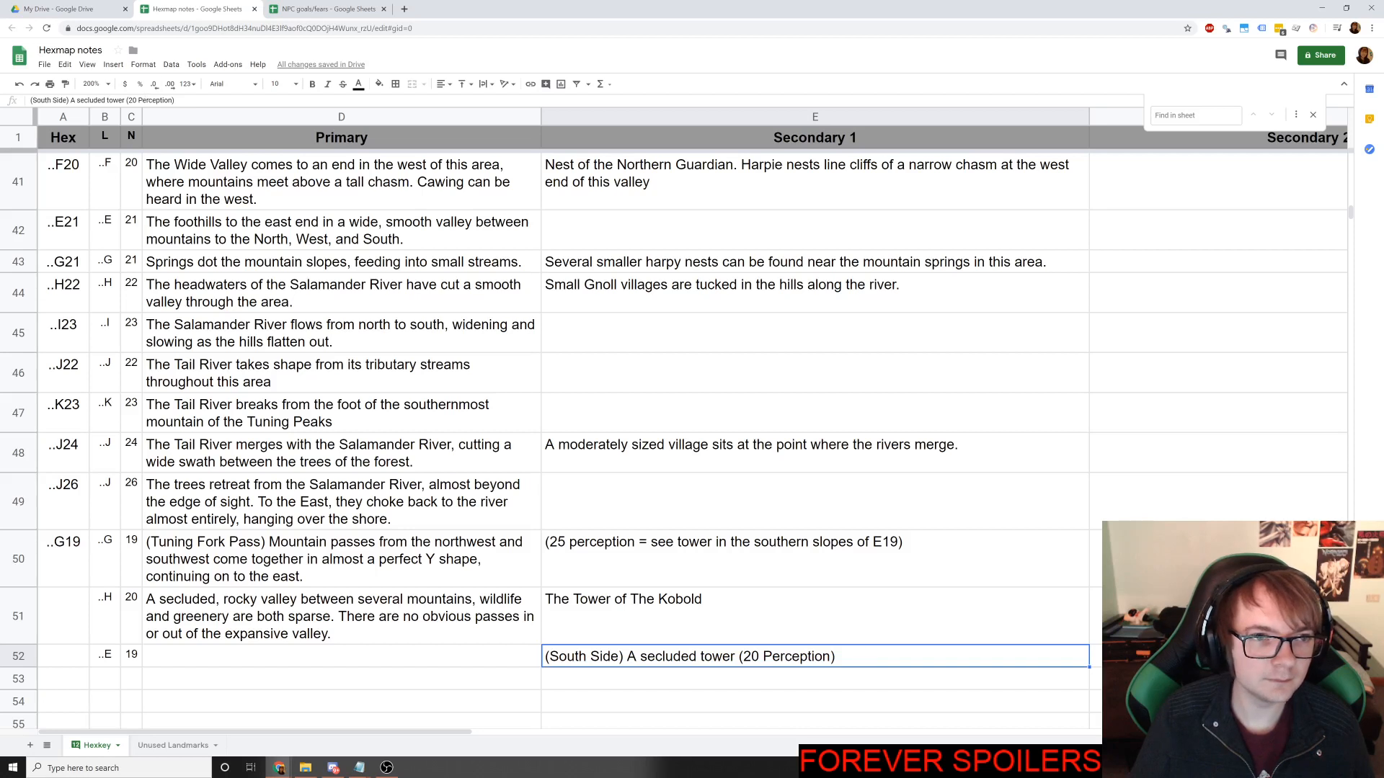
click(137, 101)
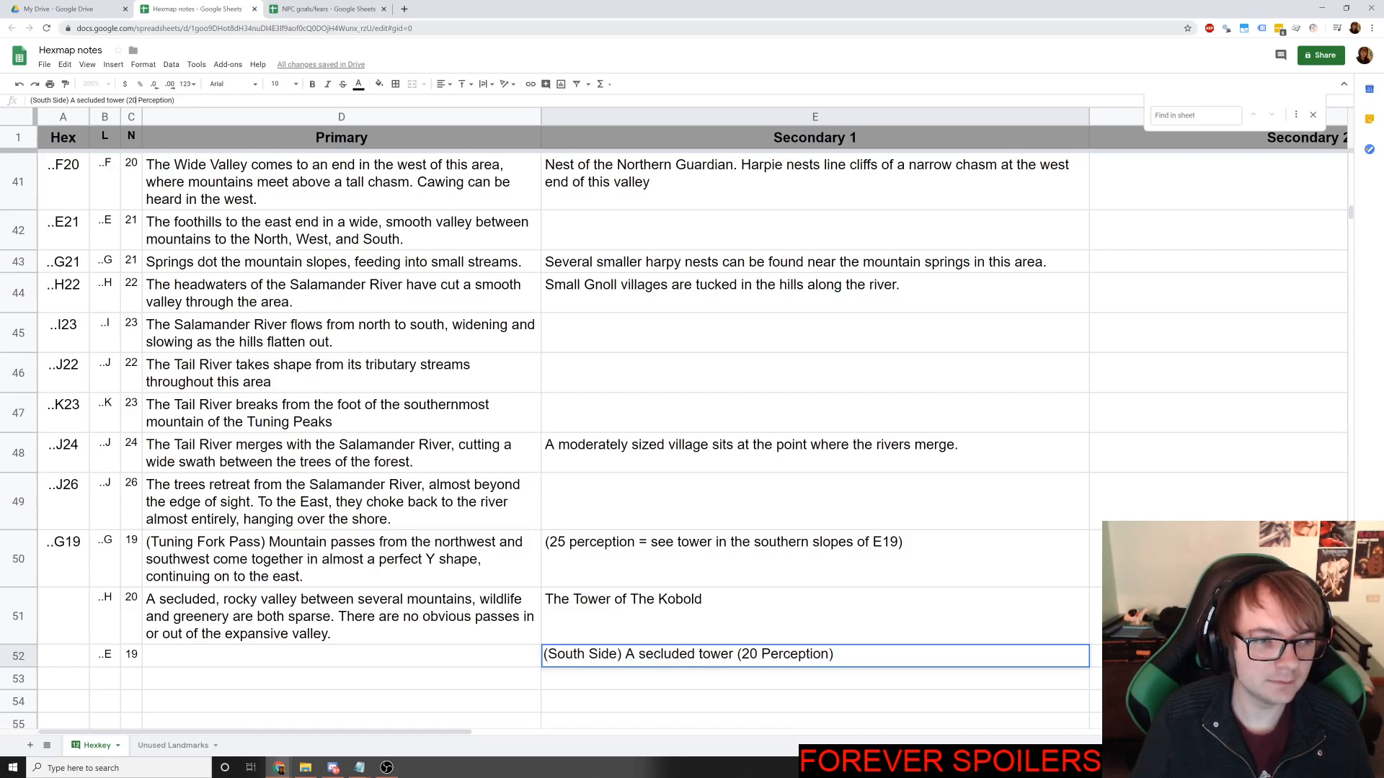
drag(136, 100, 128, 100)
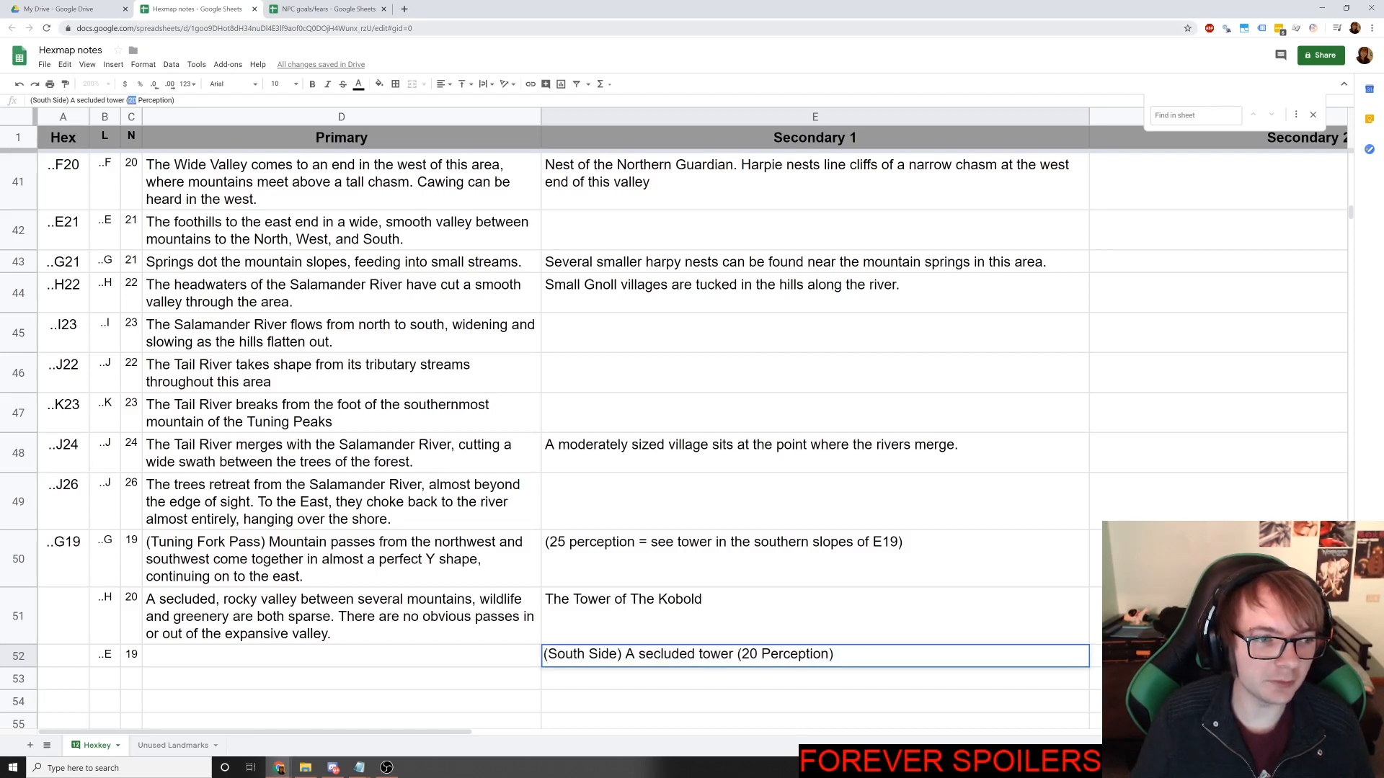
click(133, 100)
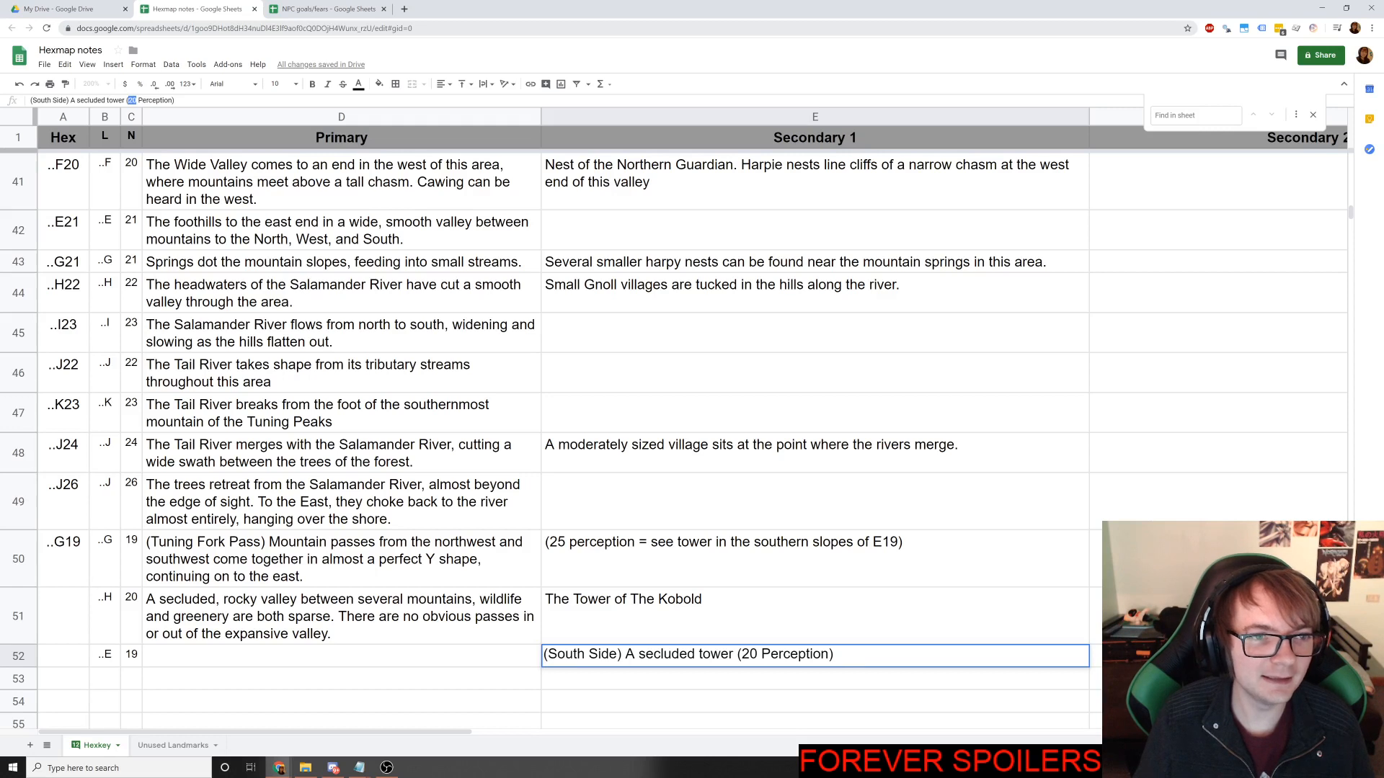
text(15)
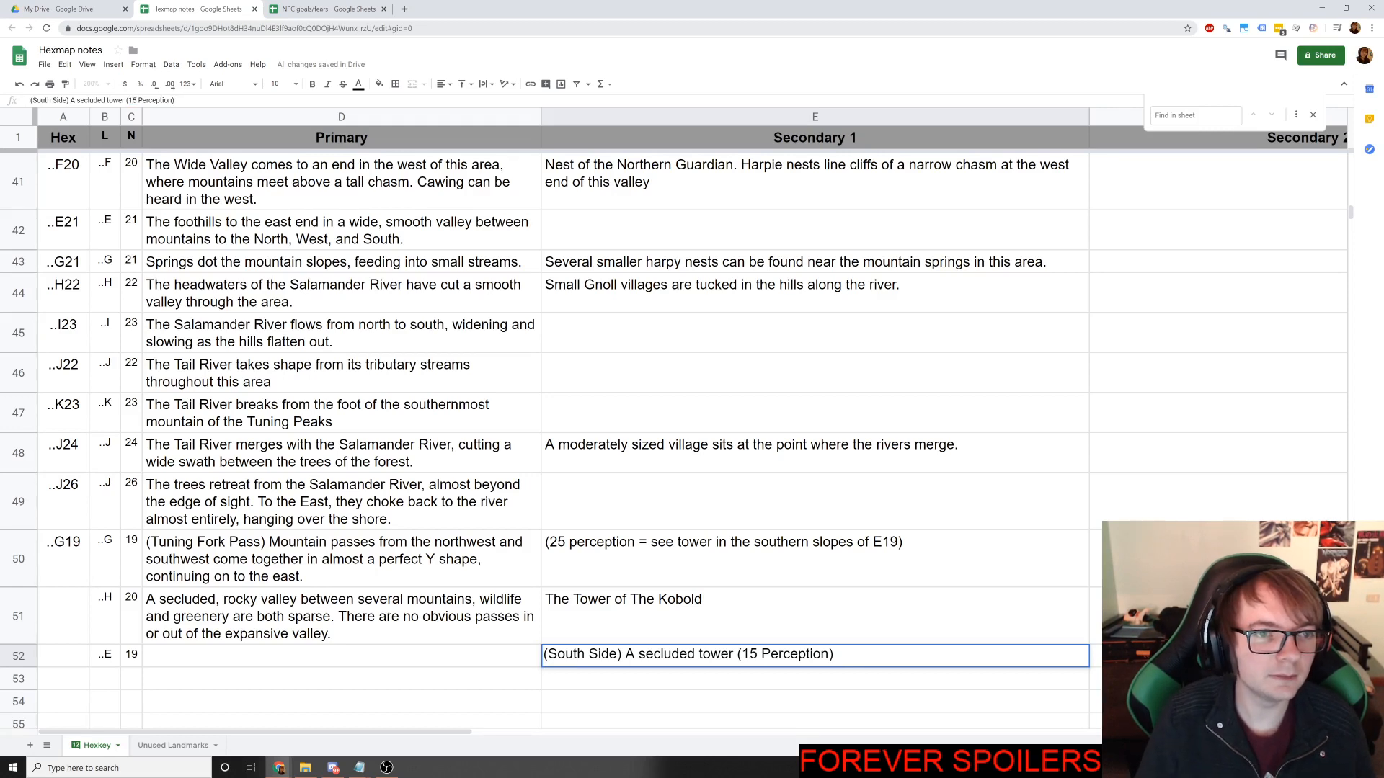
key(Left)
text(top, )
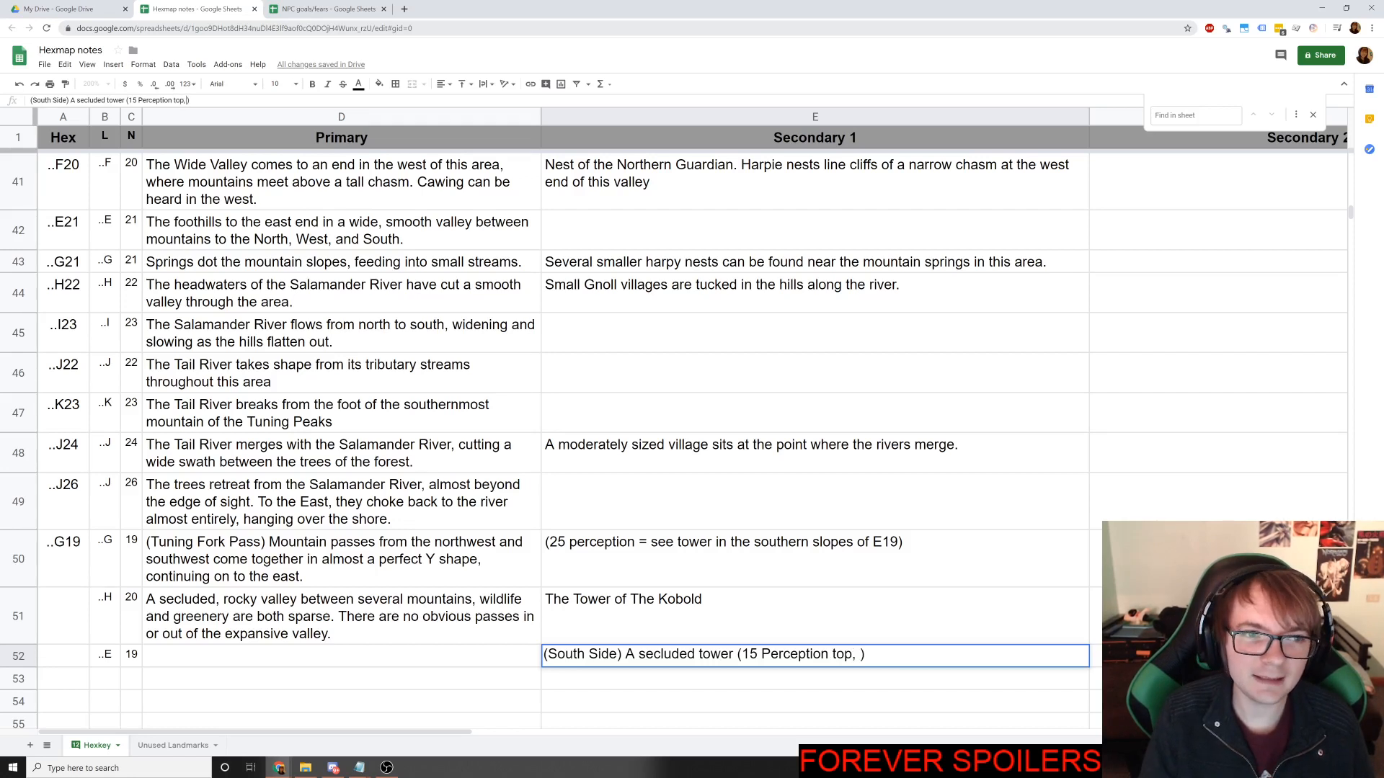
text(25 bottom)
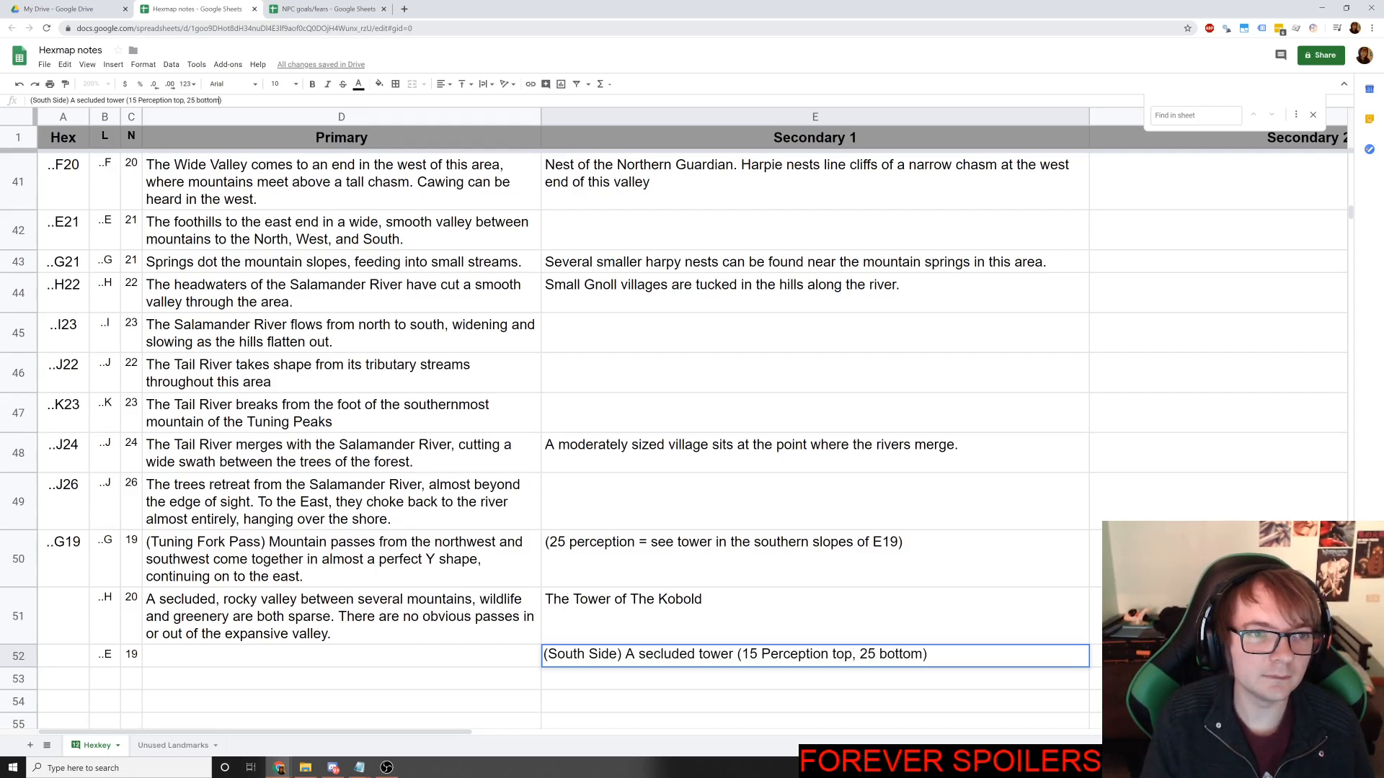
Continue the ..E 19 tower note after the perception remark with "peaks between the slopes of the mountain.".
key(End)
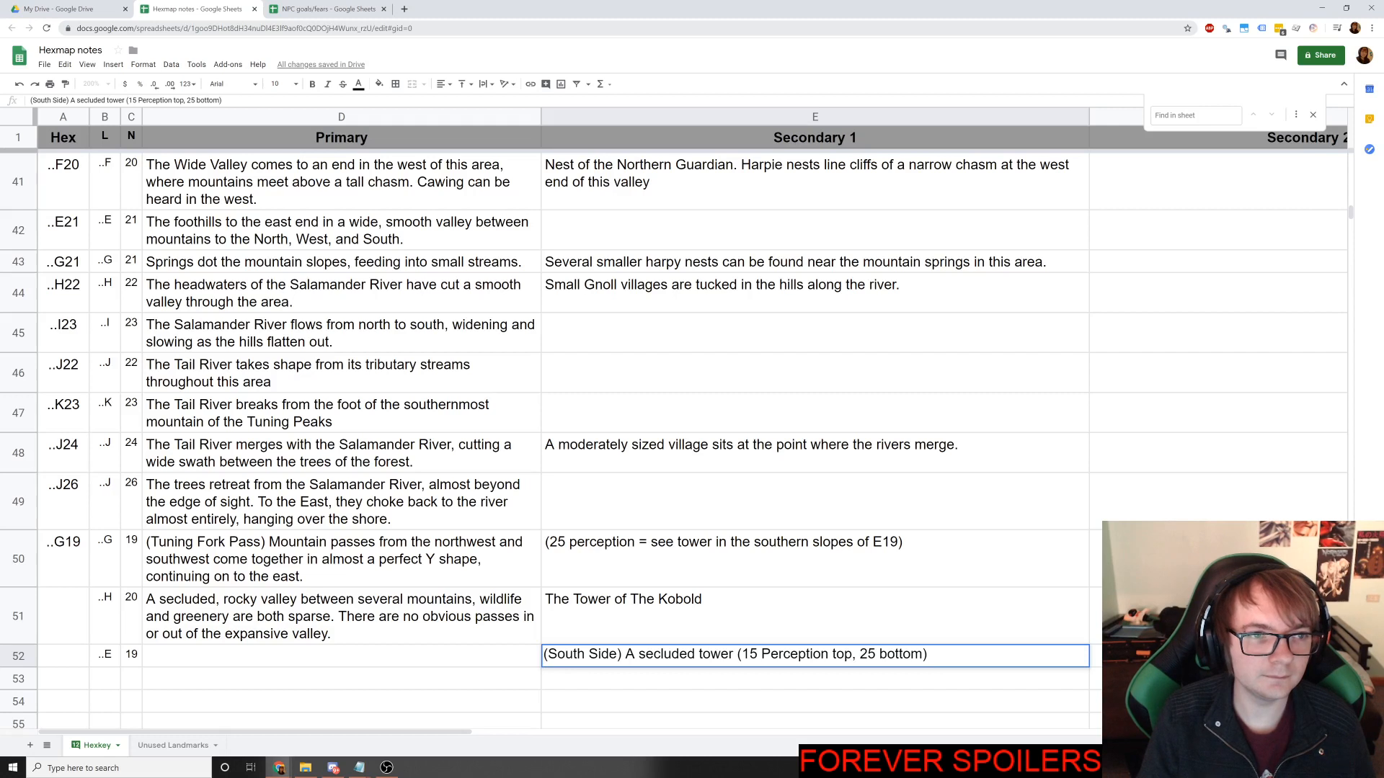
text(peaks)
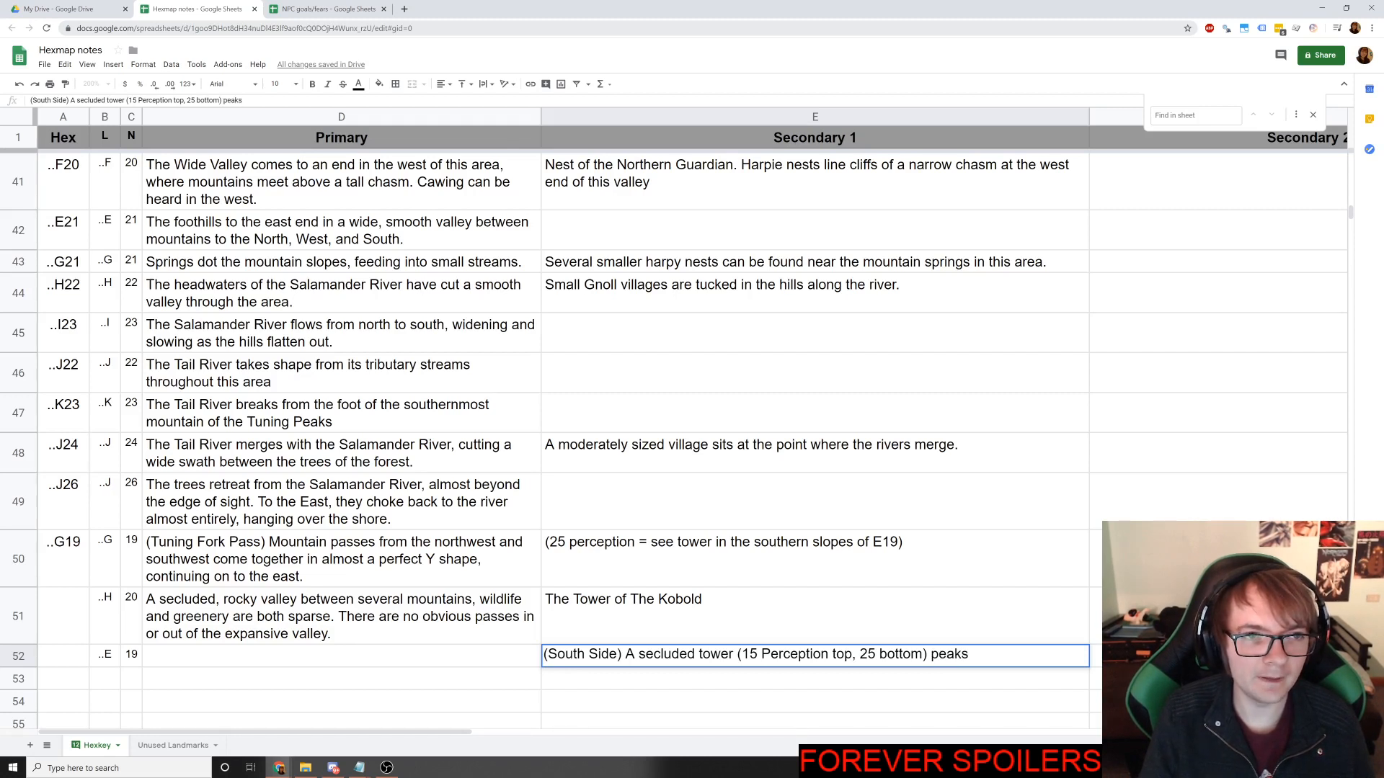
text( over the)
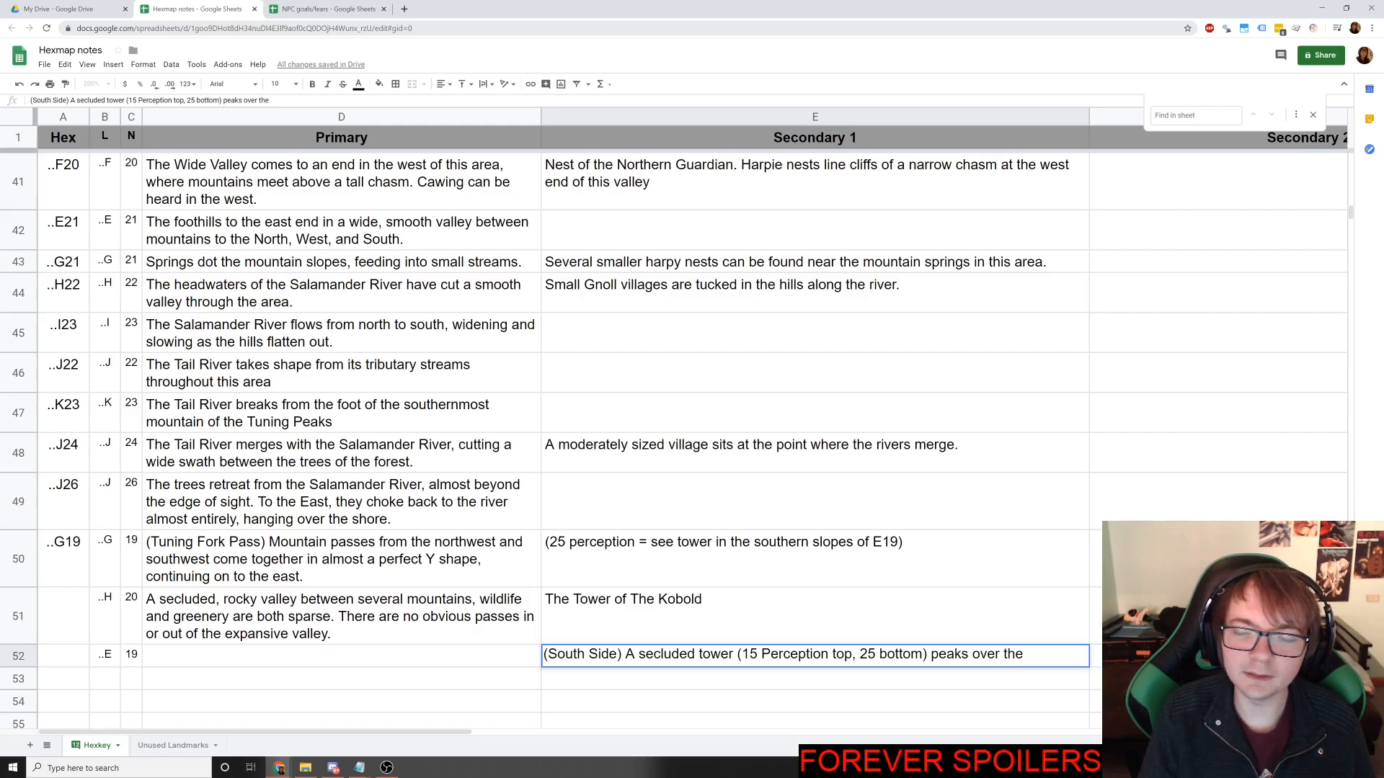
text( slo)
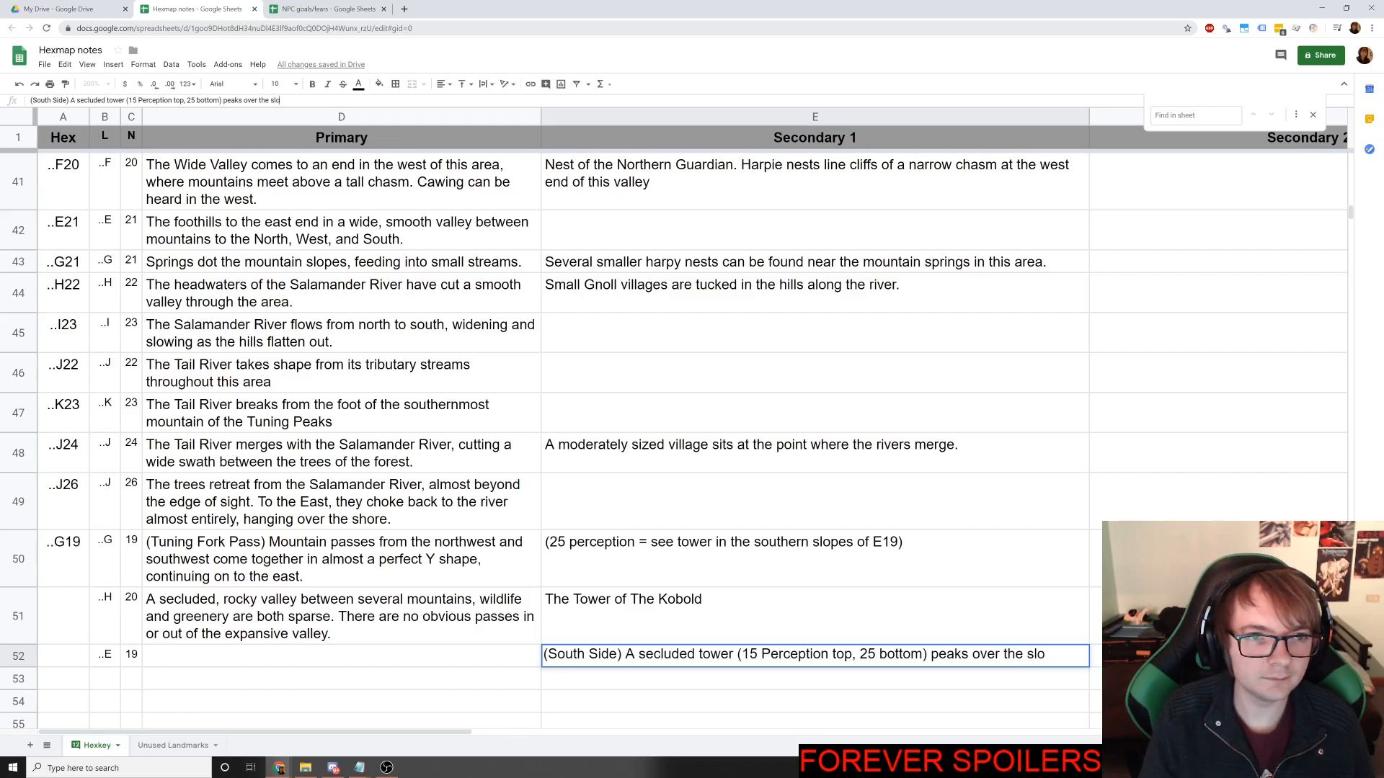
text(pes)
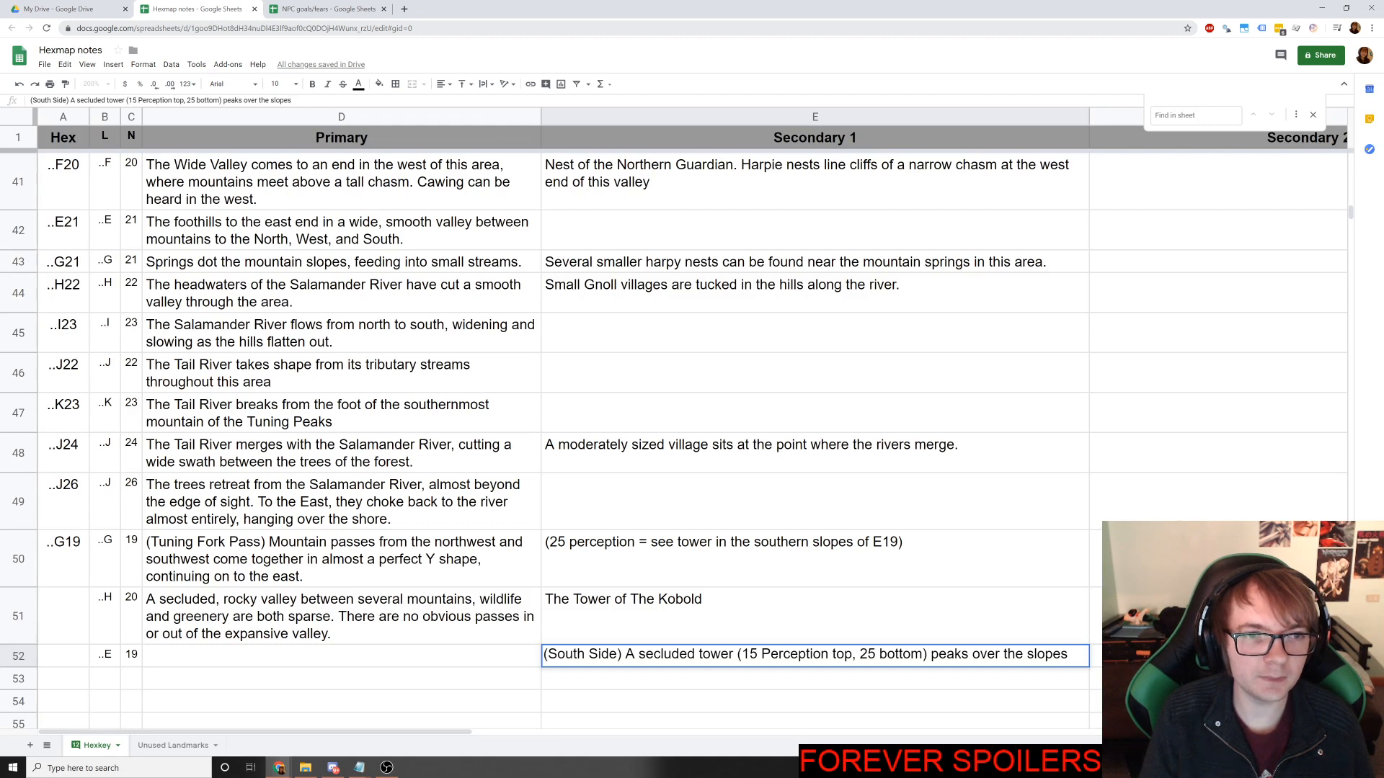
text( of the m)
key(BackSpace)
key(BackSpace)
key(BackSpace)
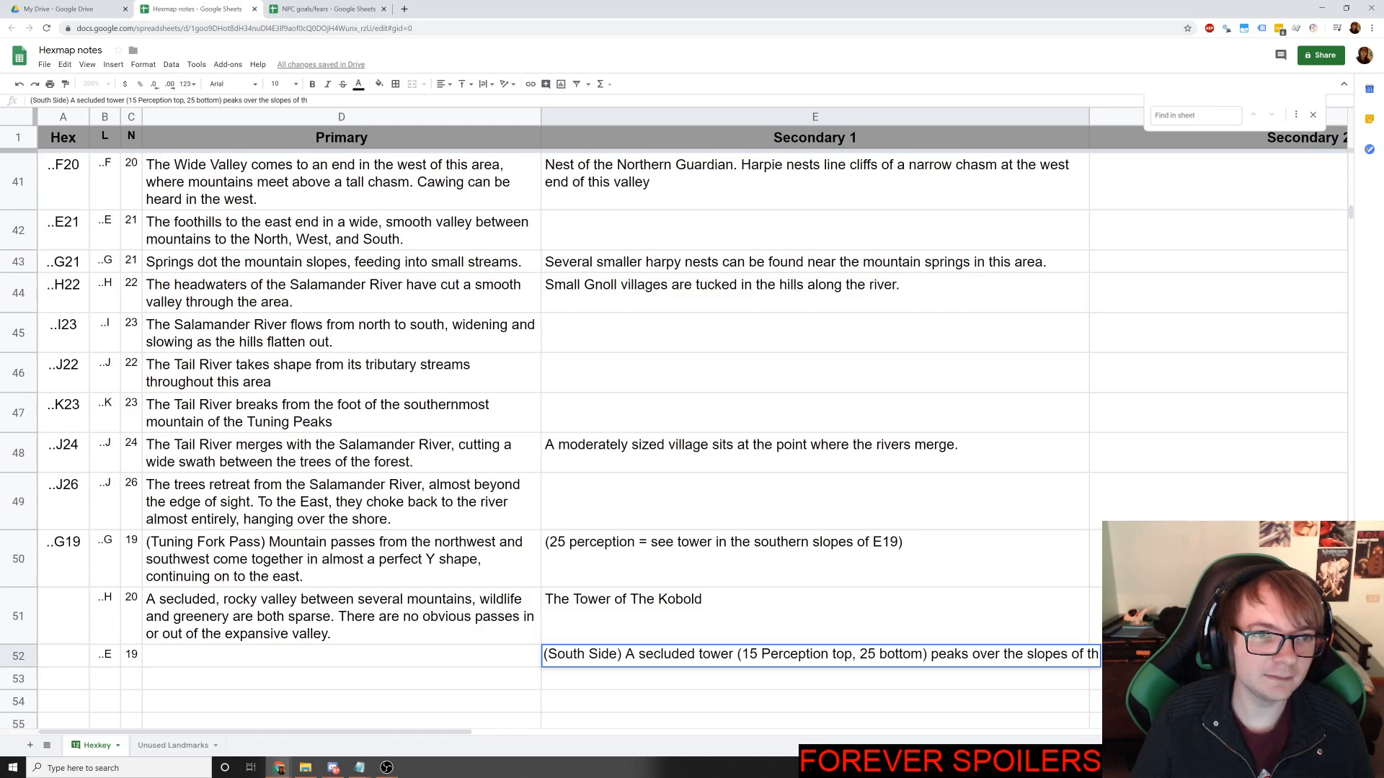
key(BackSpace)
key(BackSpace)
key(BackSpace)
key(BackSpace)
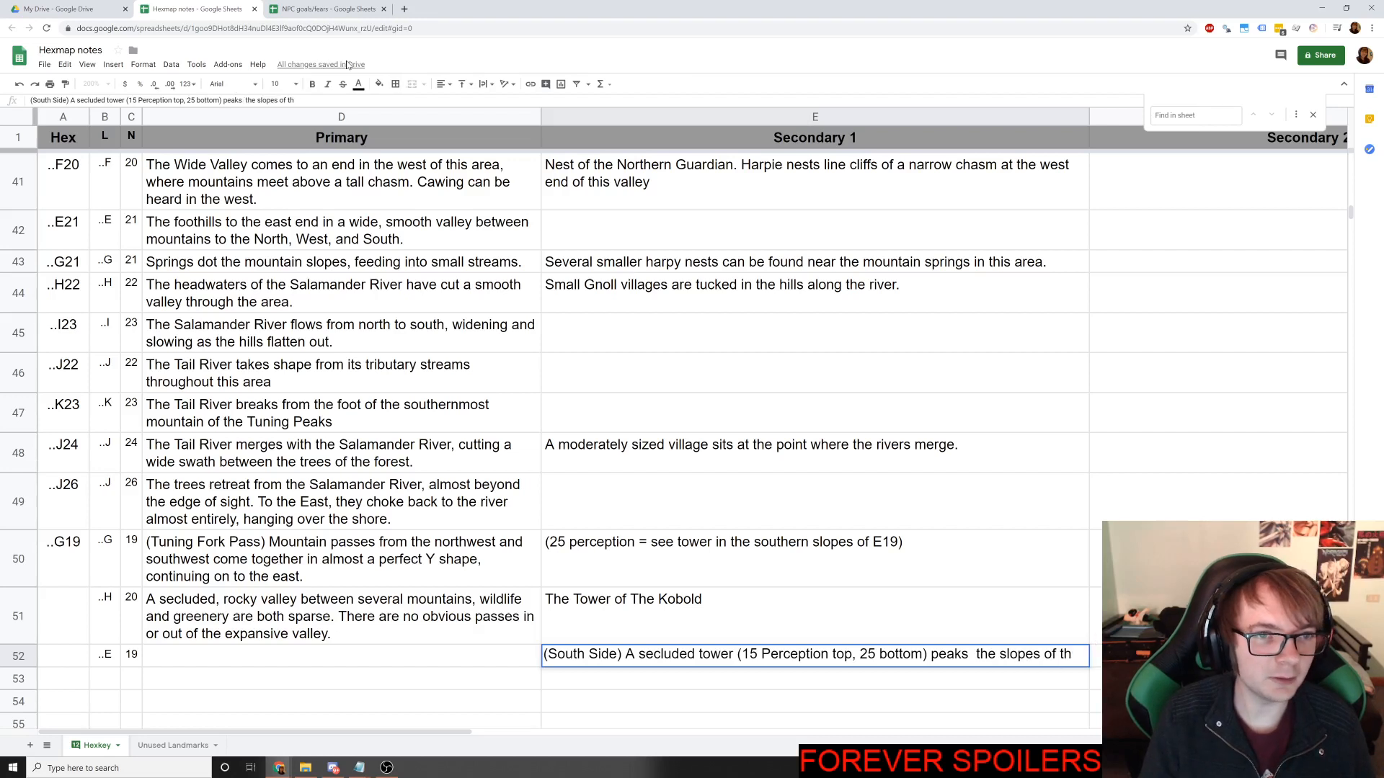
text(between th)
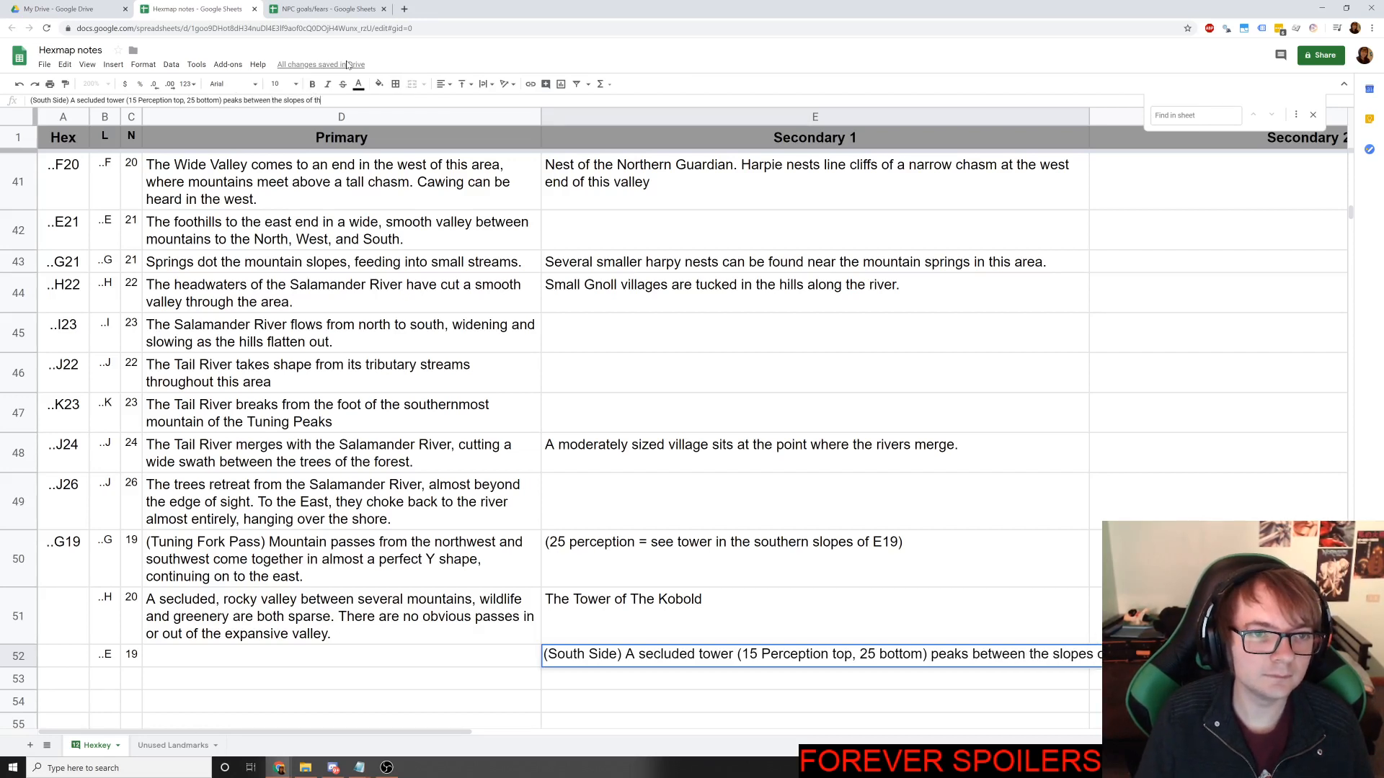
text(e slopes of the mountain.)
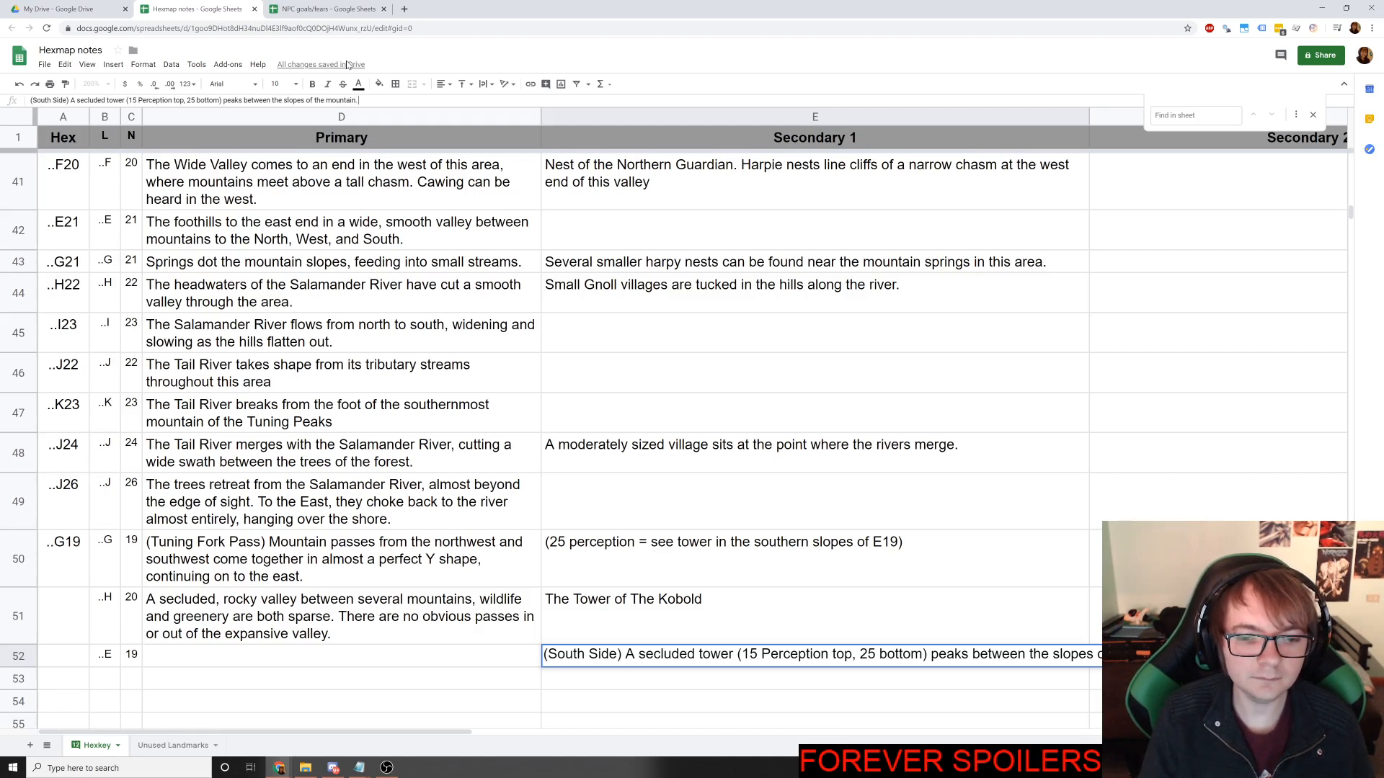
Finish the ..E 19 tower note with "Appears to be in good condition." and reselect its cell.
text(Appears to be)
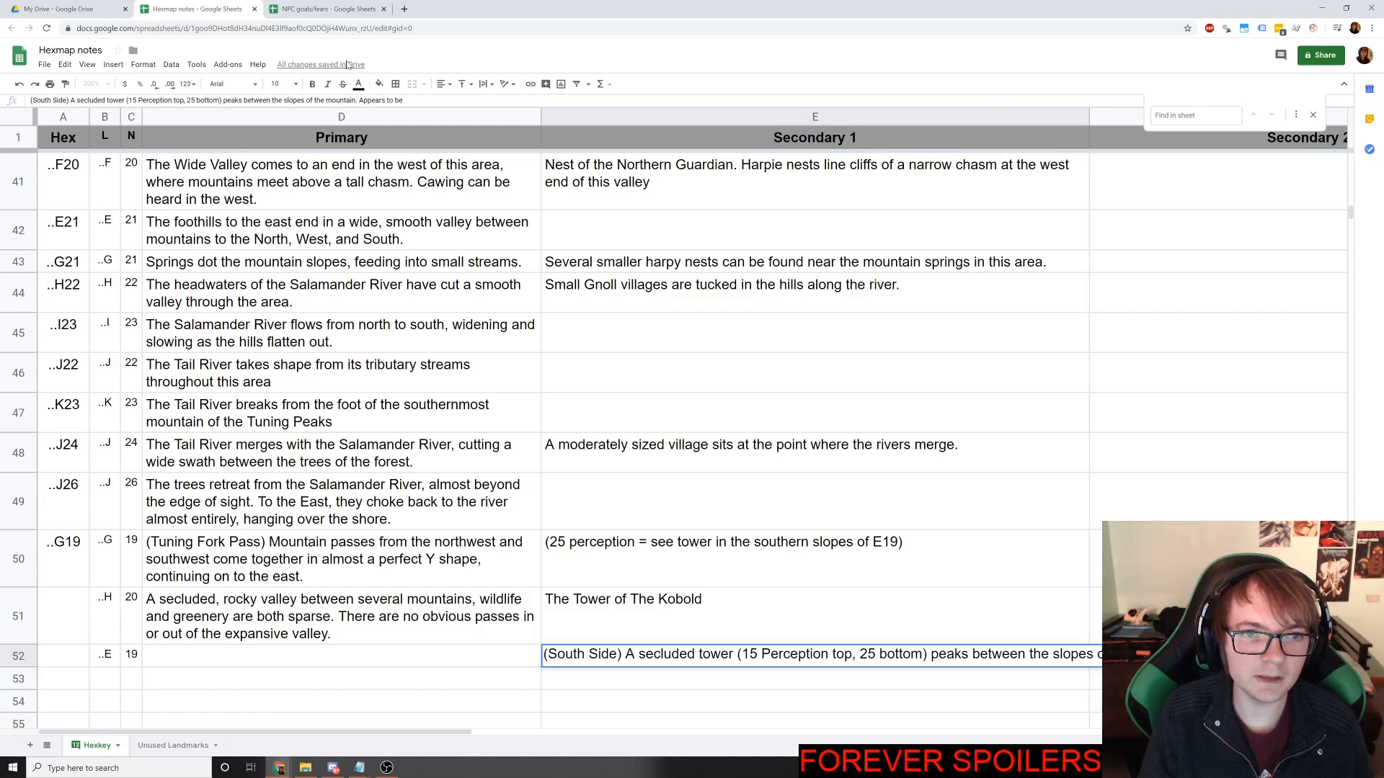
text( in good condition.)
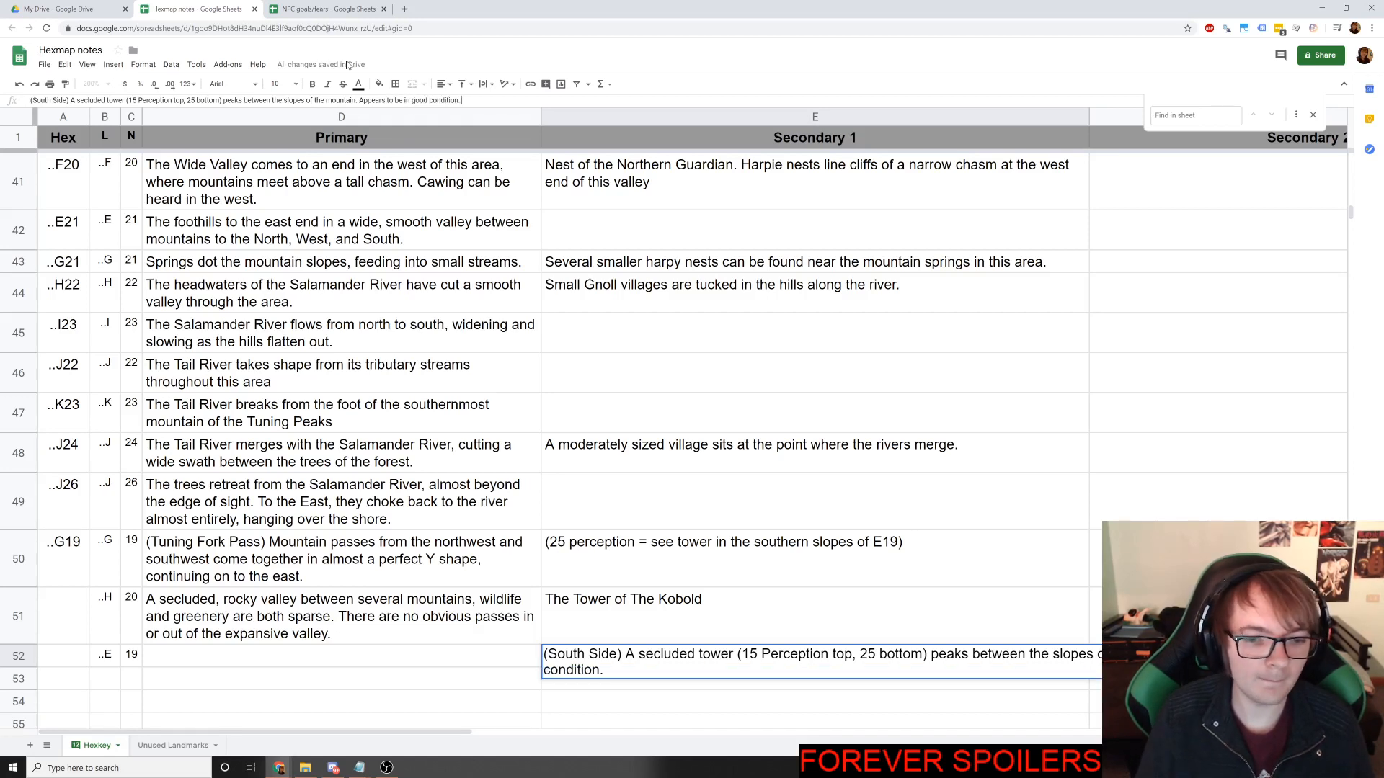
key(Return)
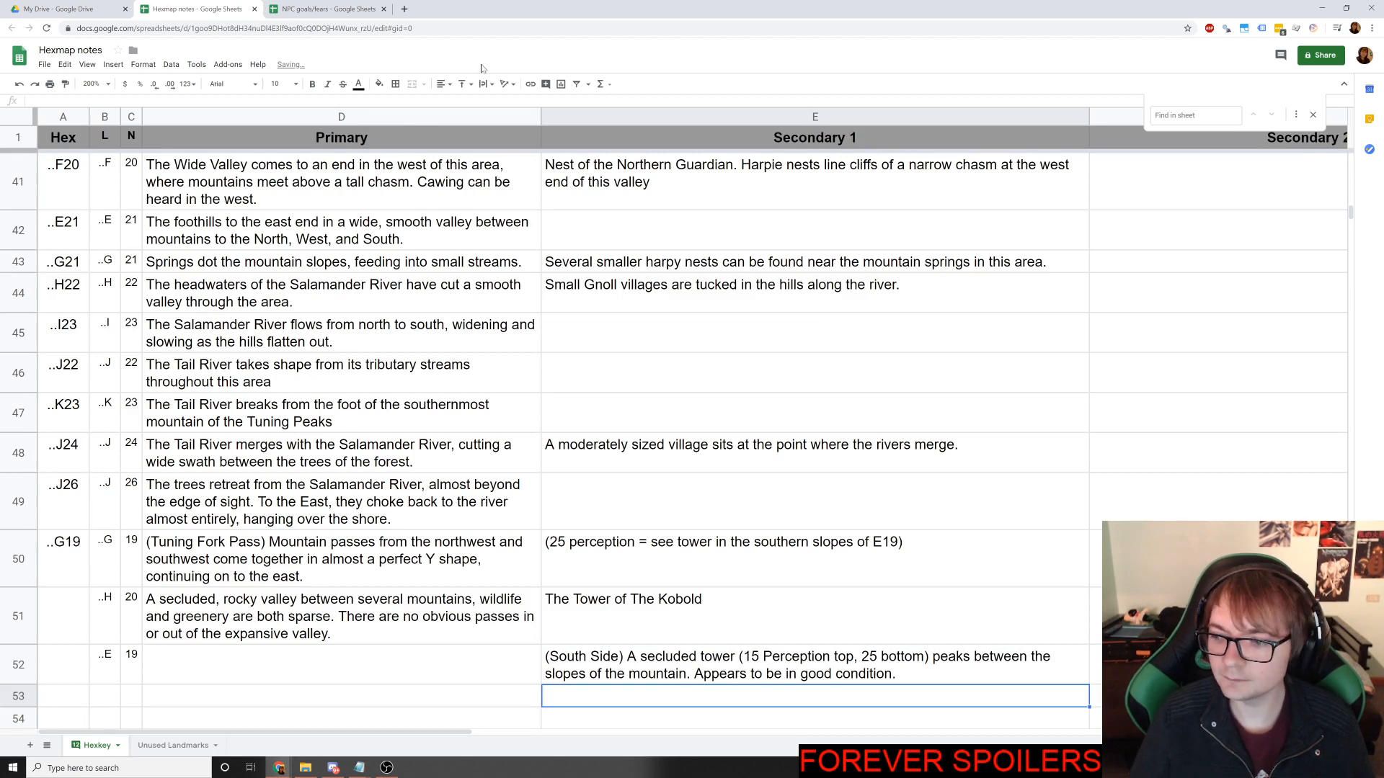
scroll(929, 425, down, 3)
click(950, 479)
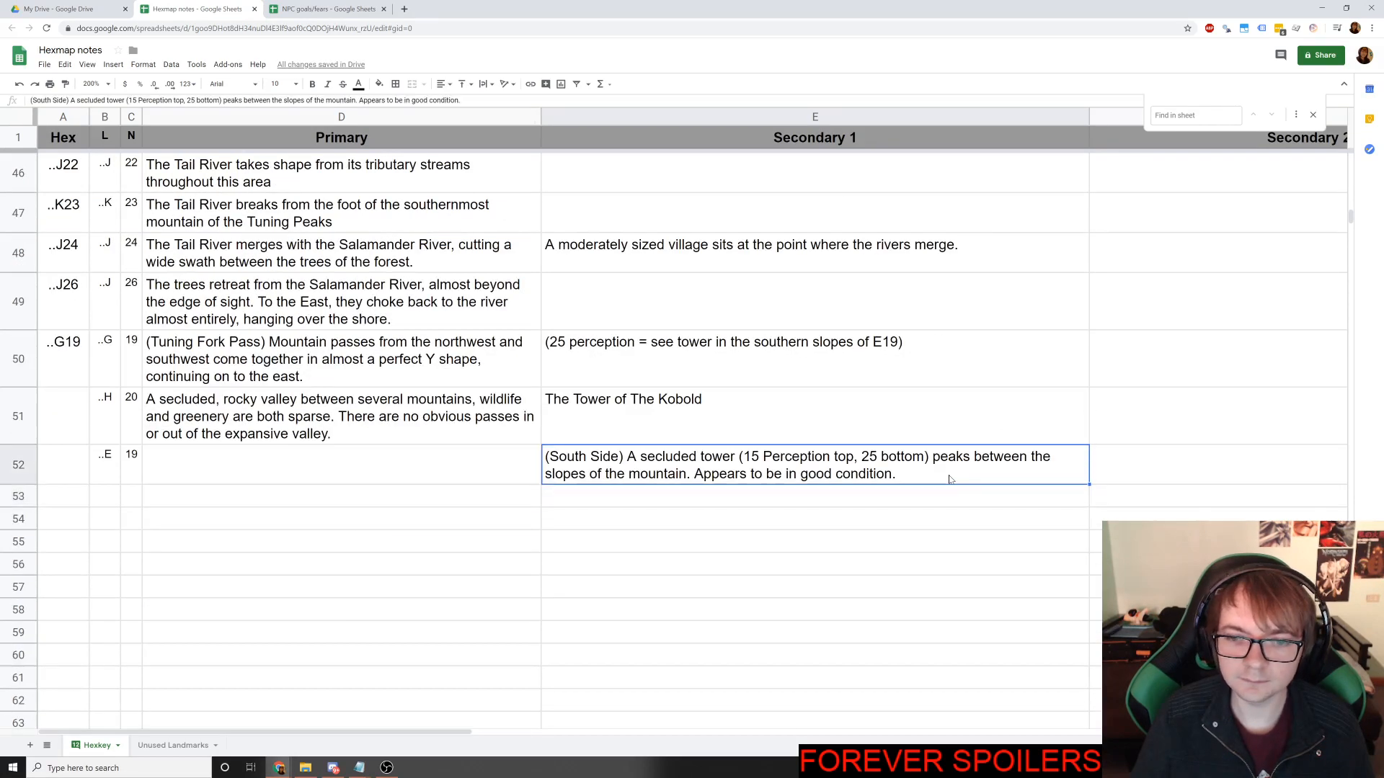
Start a comment on the ..E 19 tower note in the Secondary 1 column with "Devoted to Arcanis.".
right_click(950, 479)
click(989, 398)
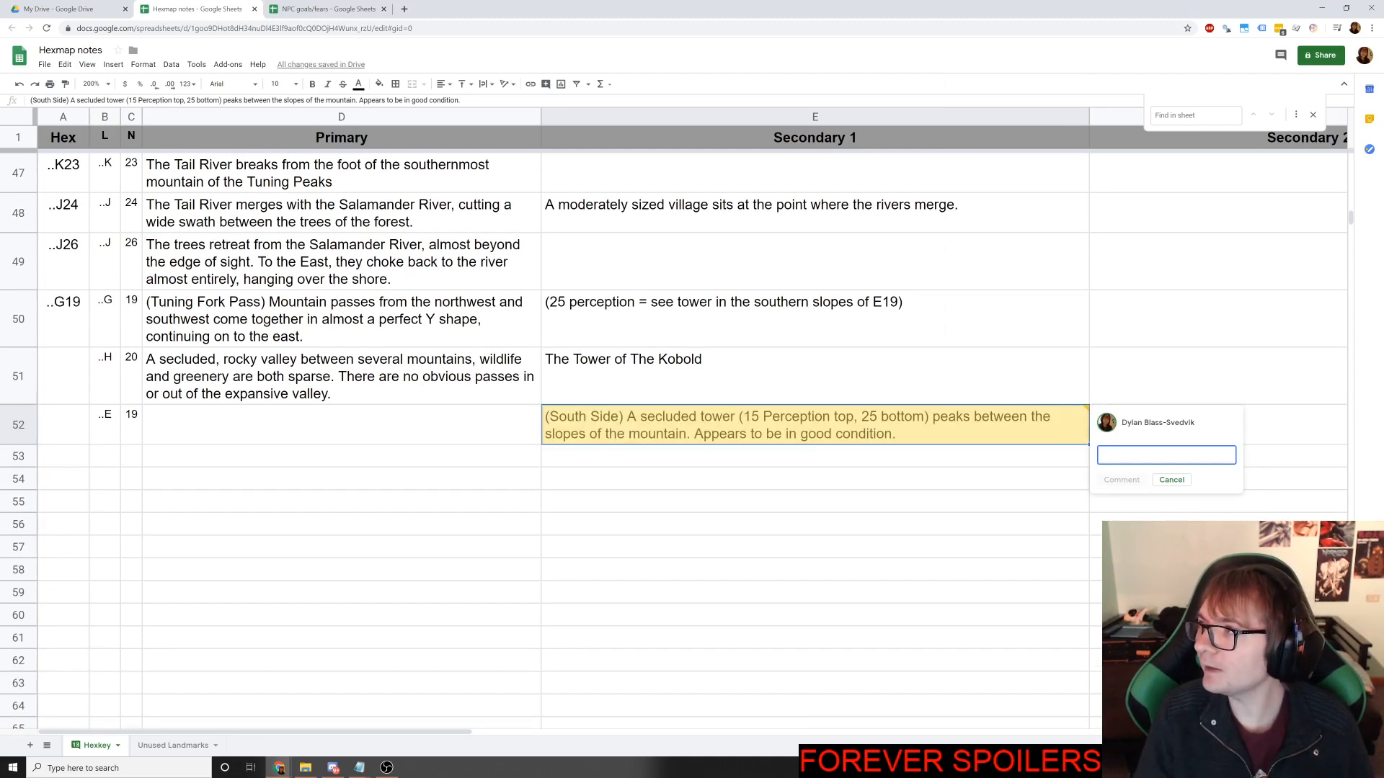
text(Tower)
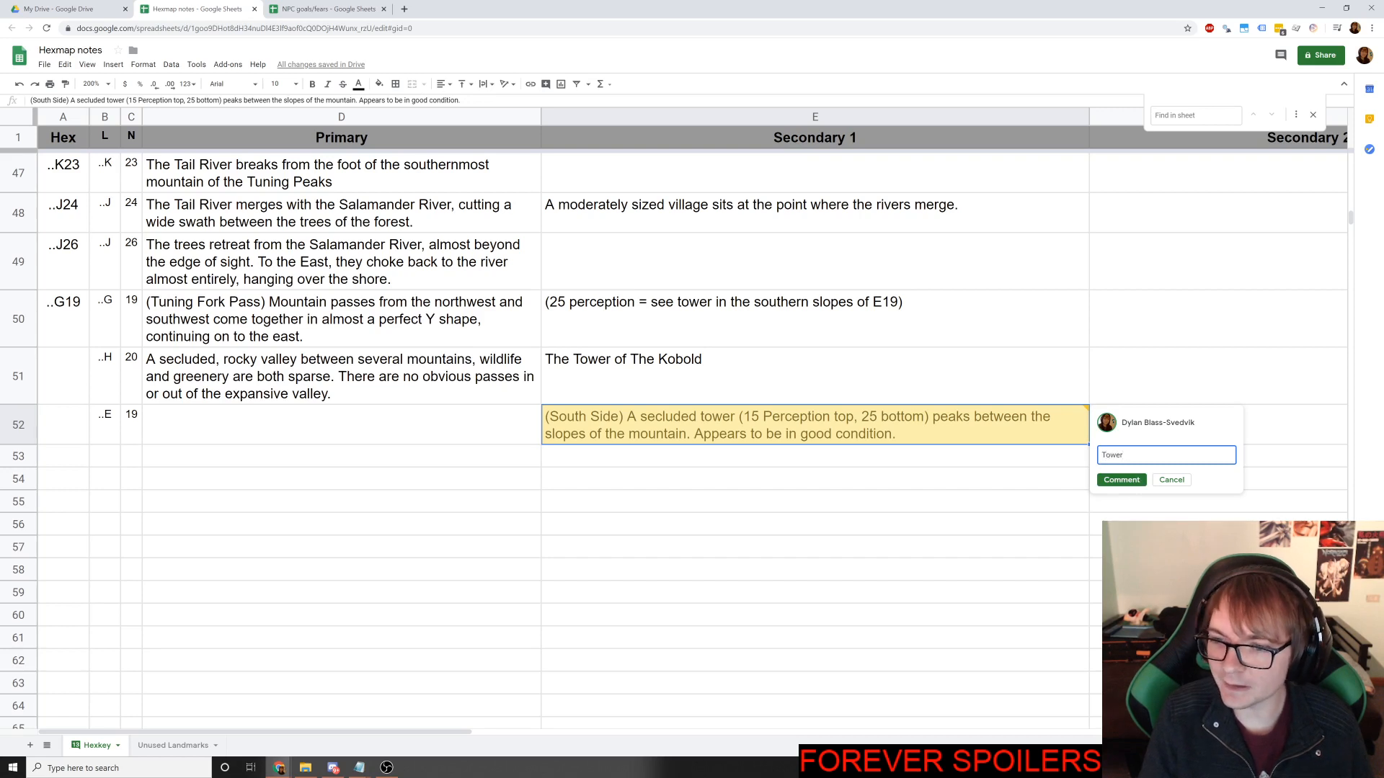
key(BackSpace)
key(BackSpace)
key(BackSpace)
key(BackSpace)
key(BackSpace)
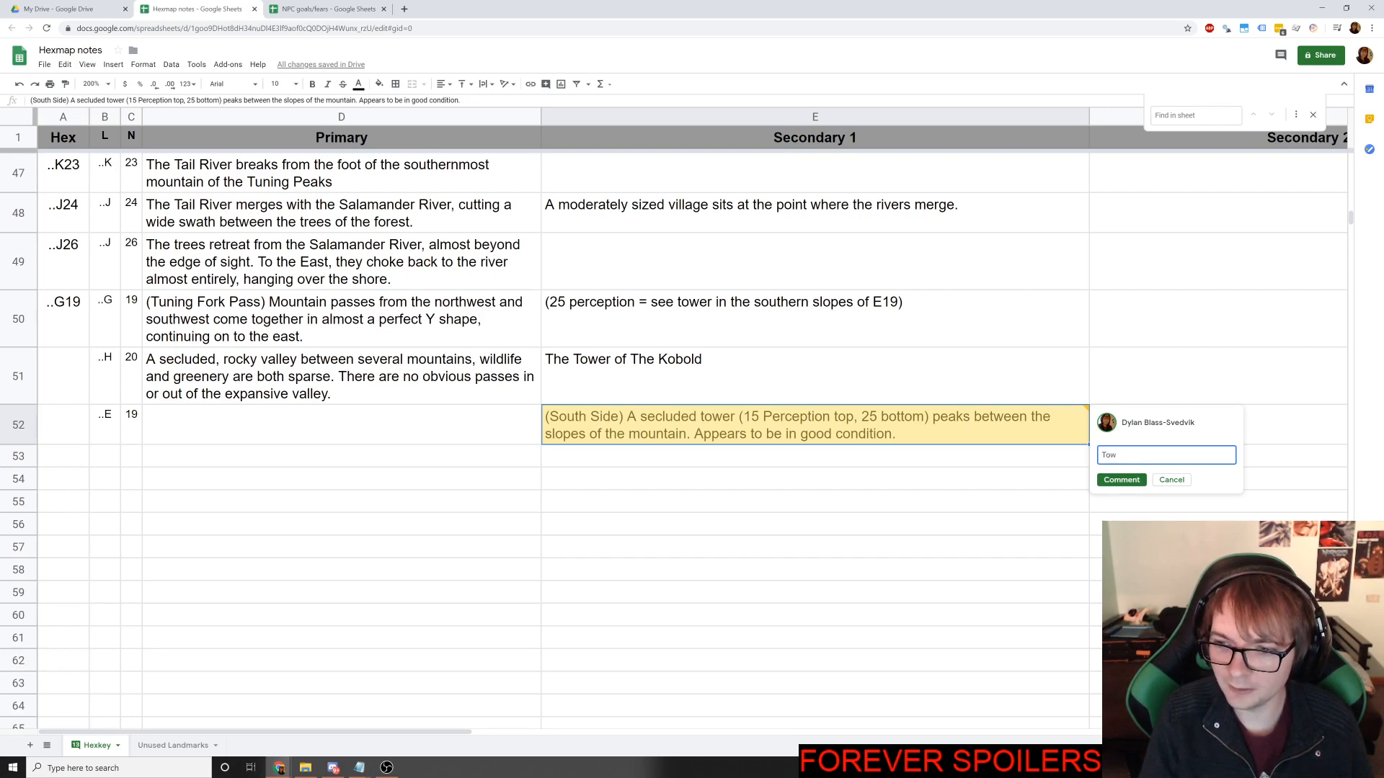
text(D)
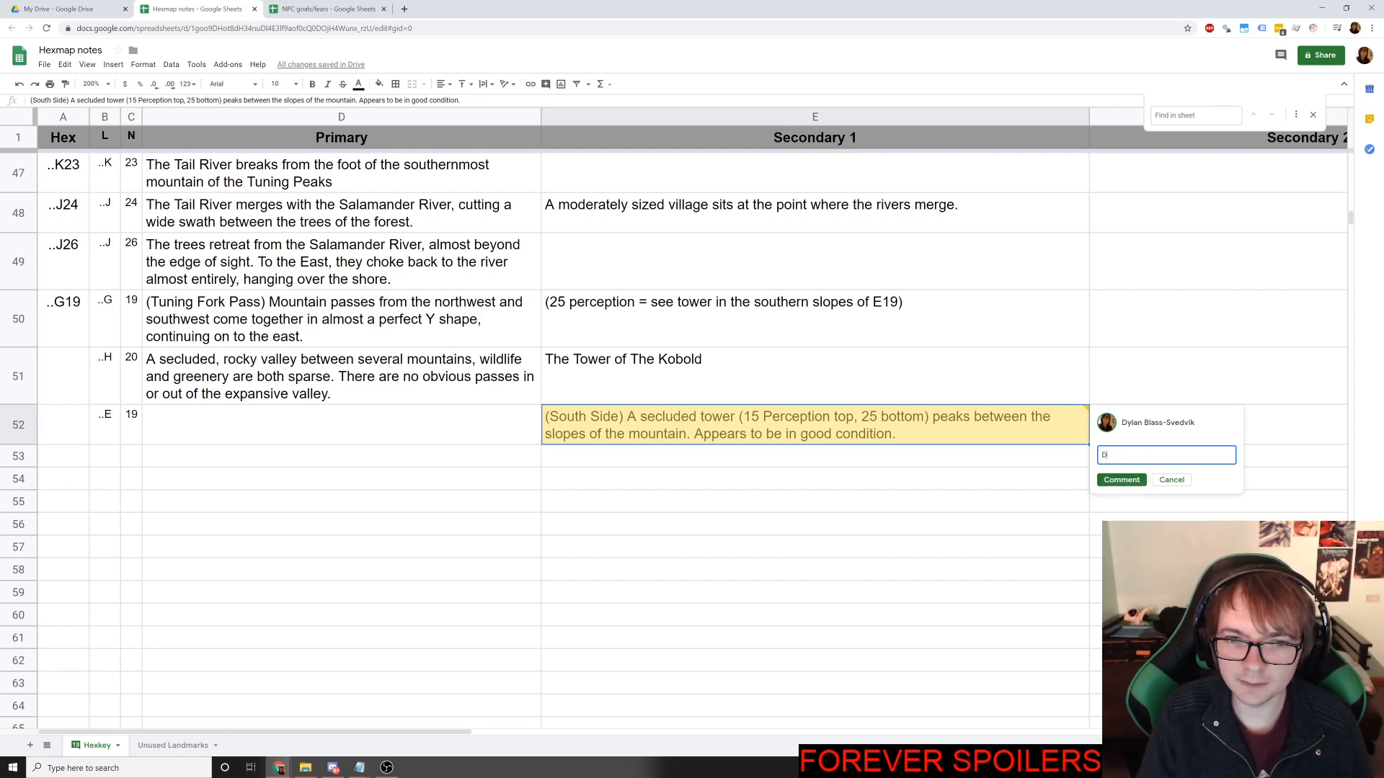
key(BackSpace)
text(Devo)
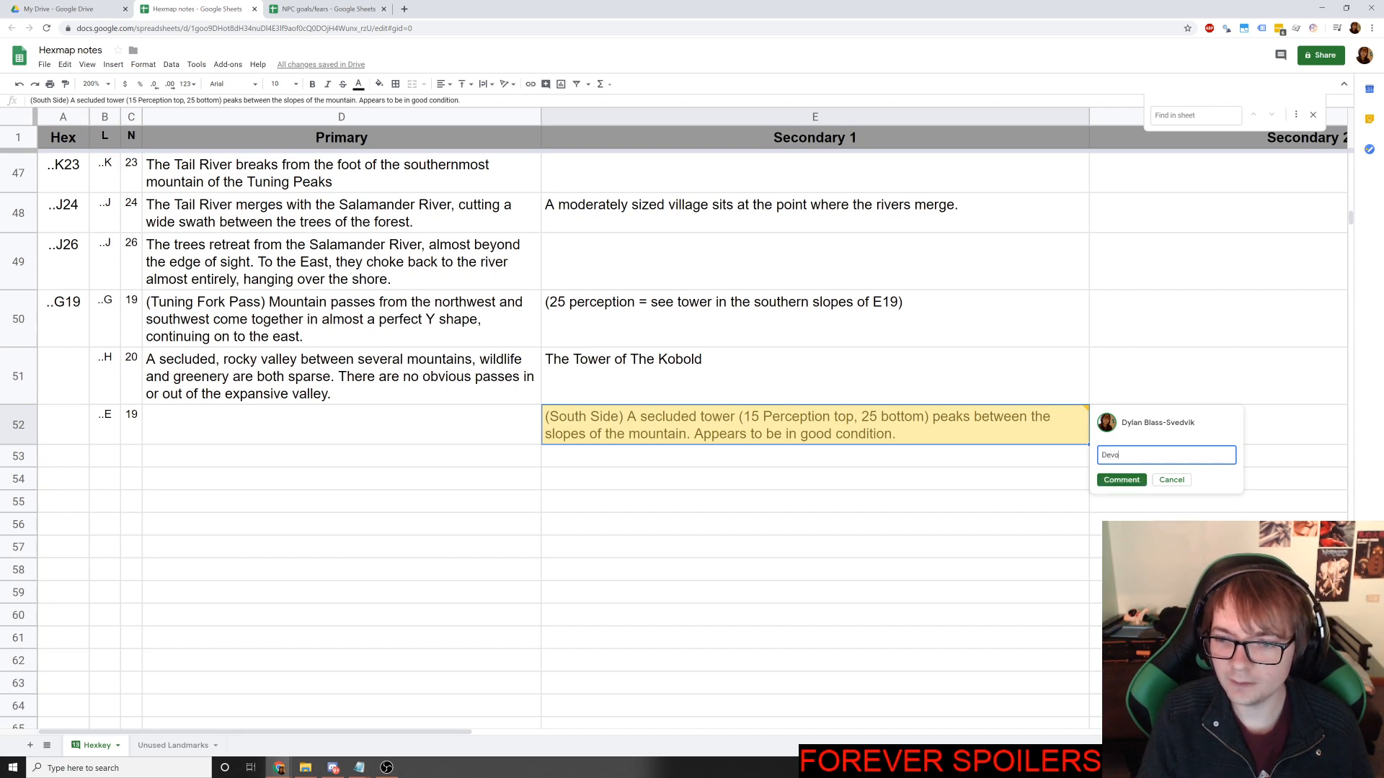
text(ted to Ardanis)
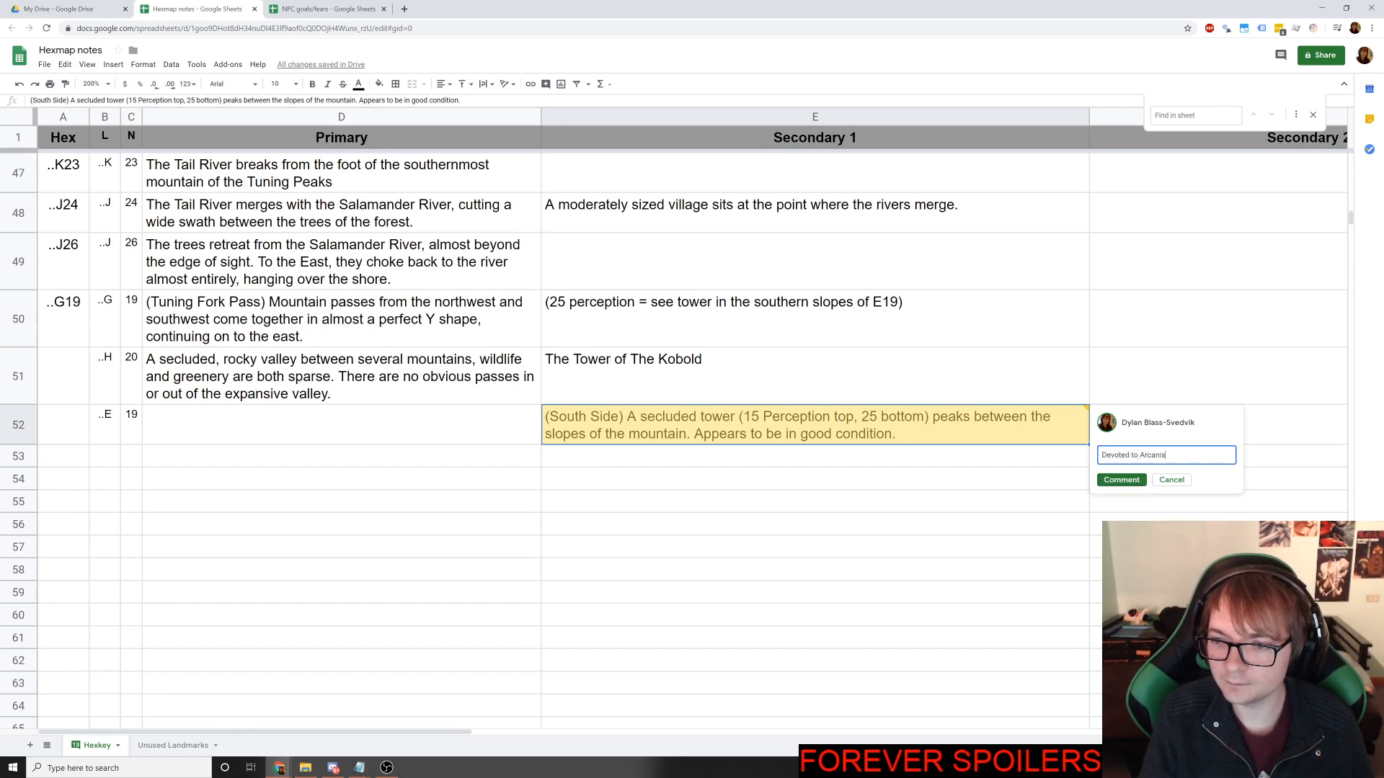
text(.)
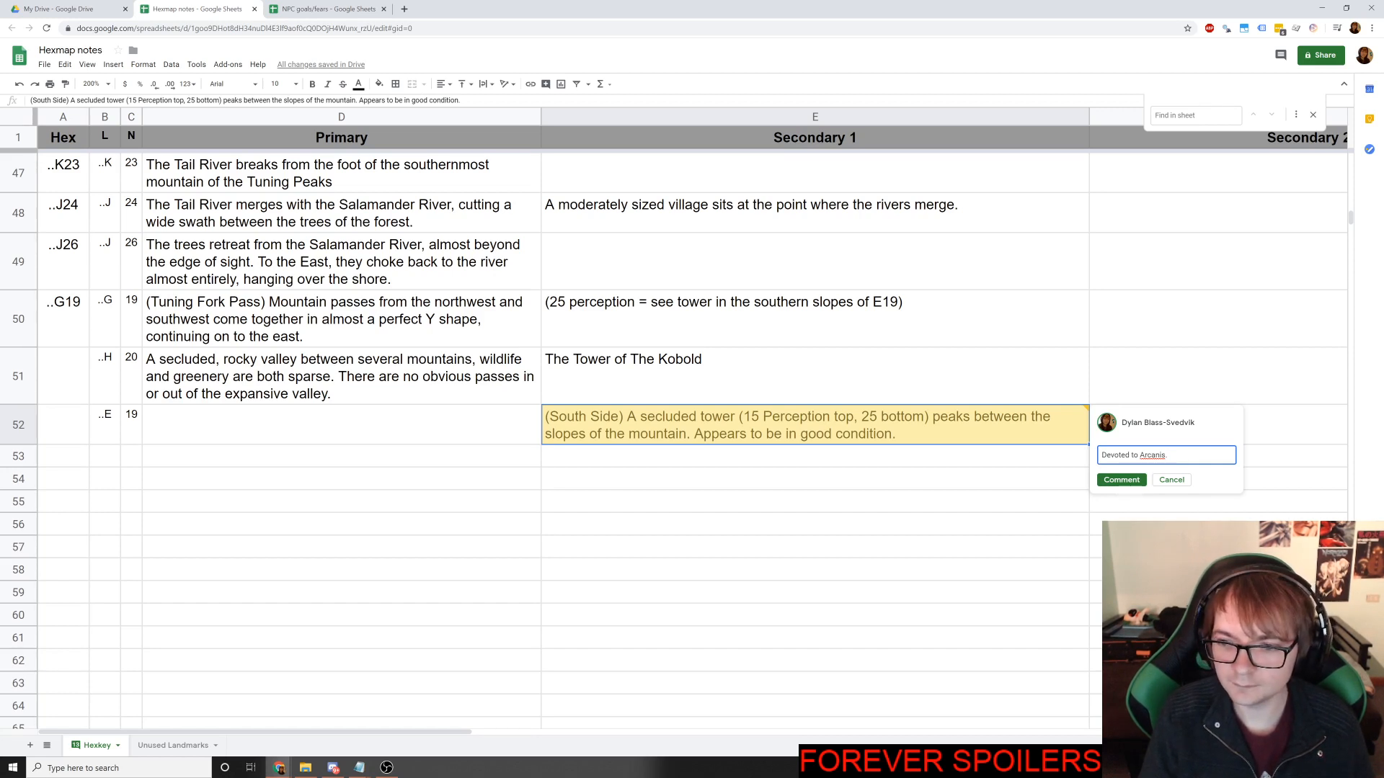
Add "Arcanis's lieutenant may be present." to the tower note's comment and post it.
text( Arcanis')
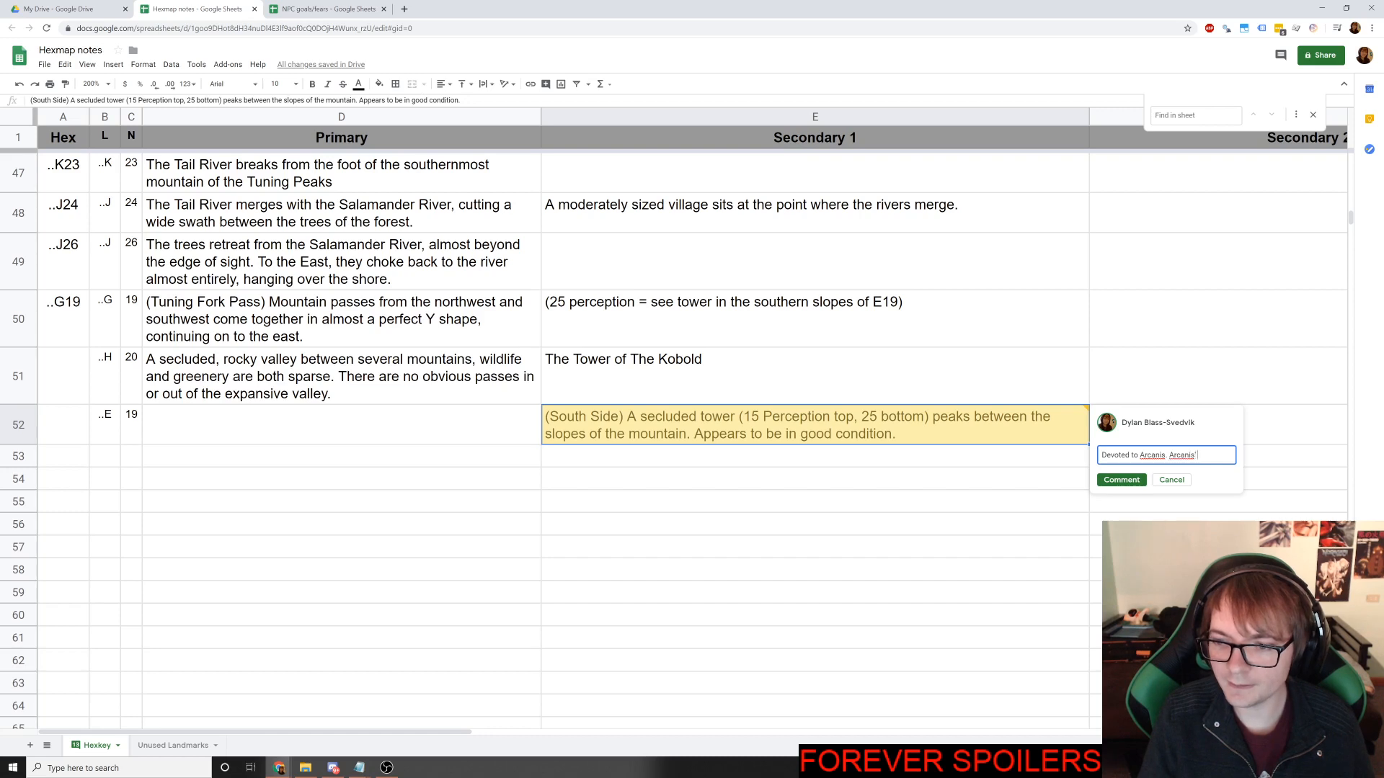
text(s lieutenta)
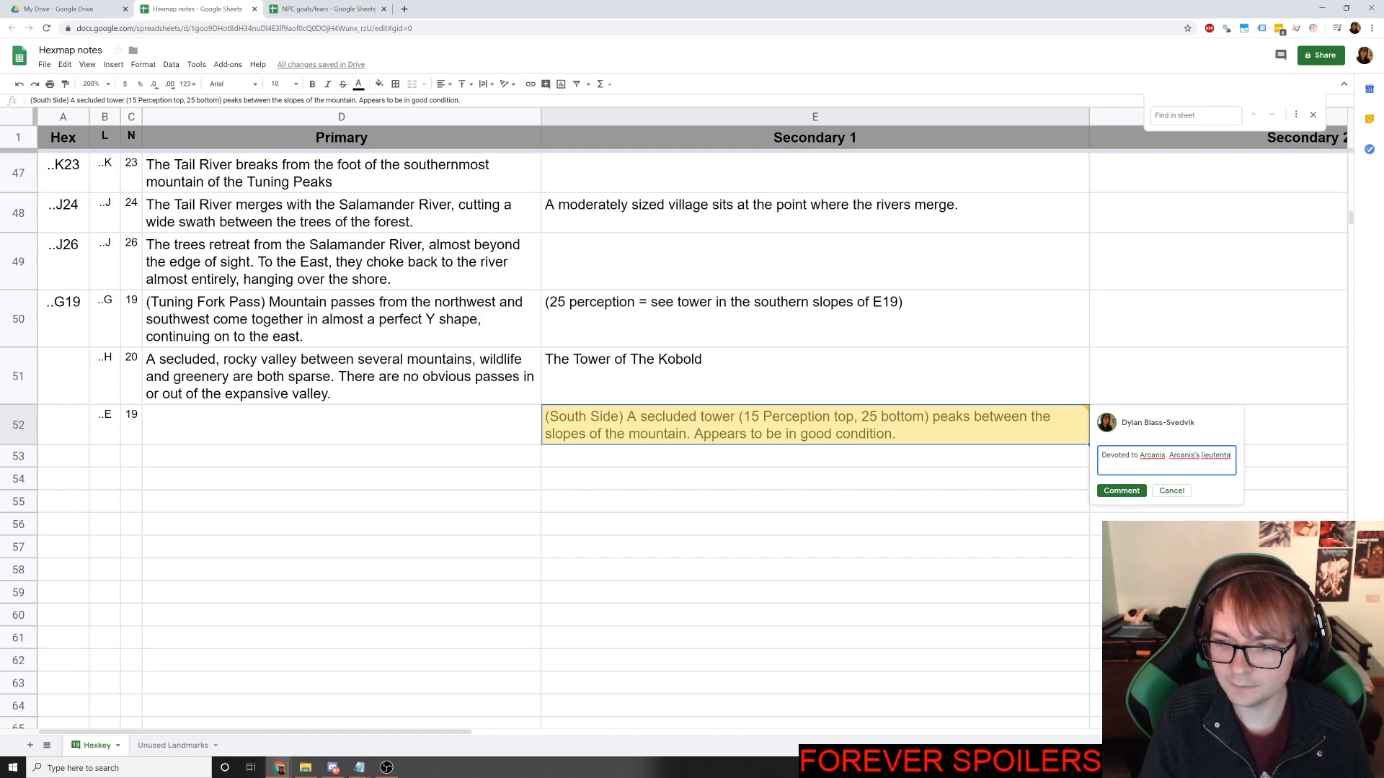
key(BackSpace)
key(BackSpace)
text(ant)
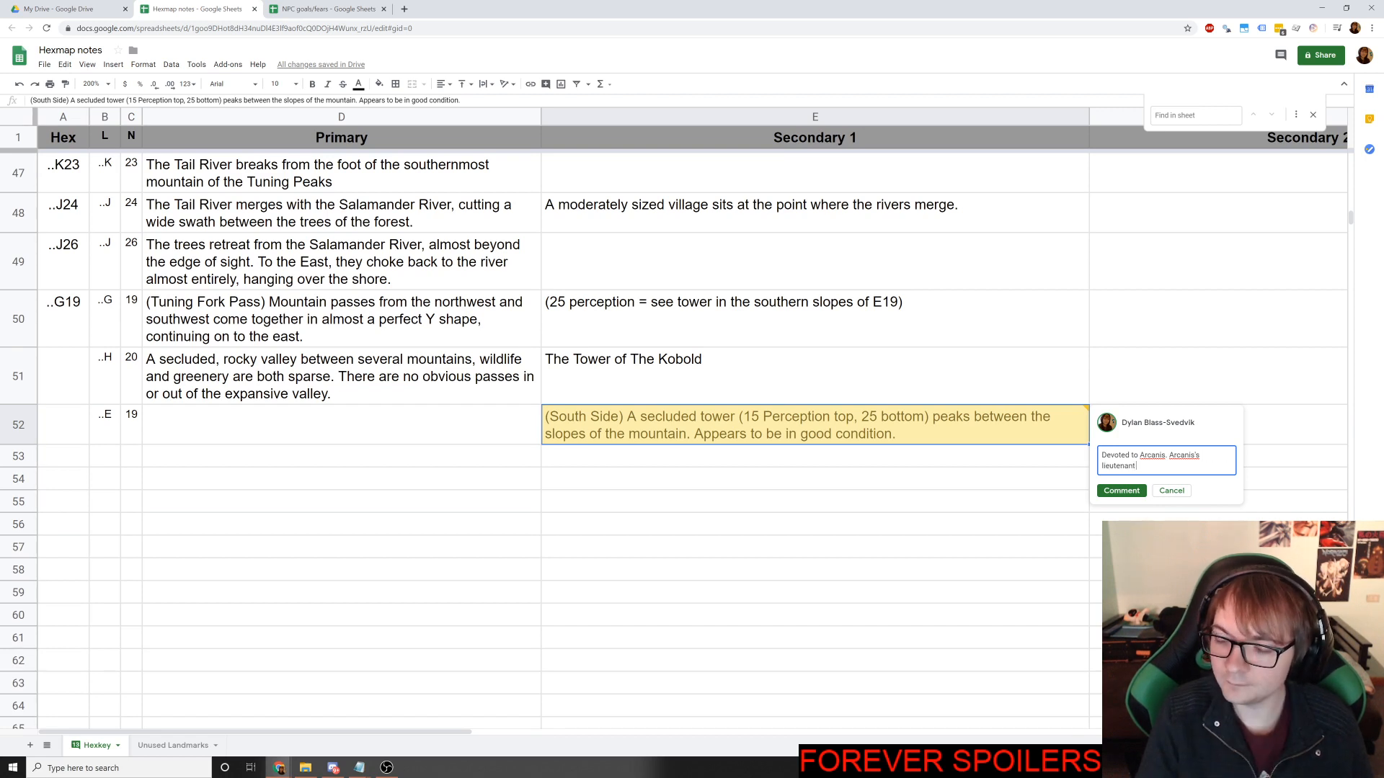
text( may be presen)
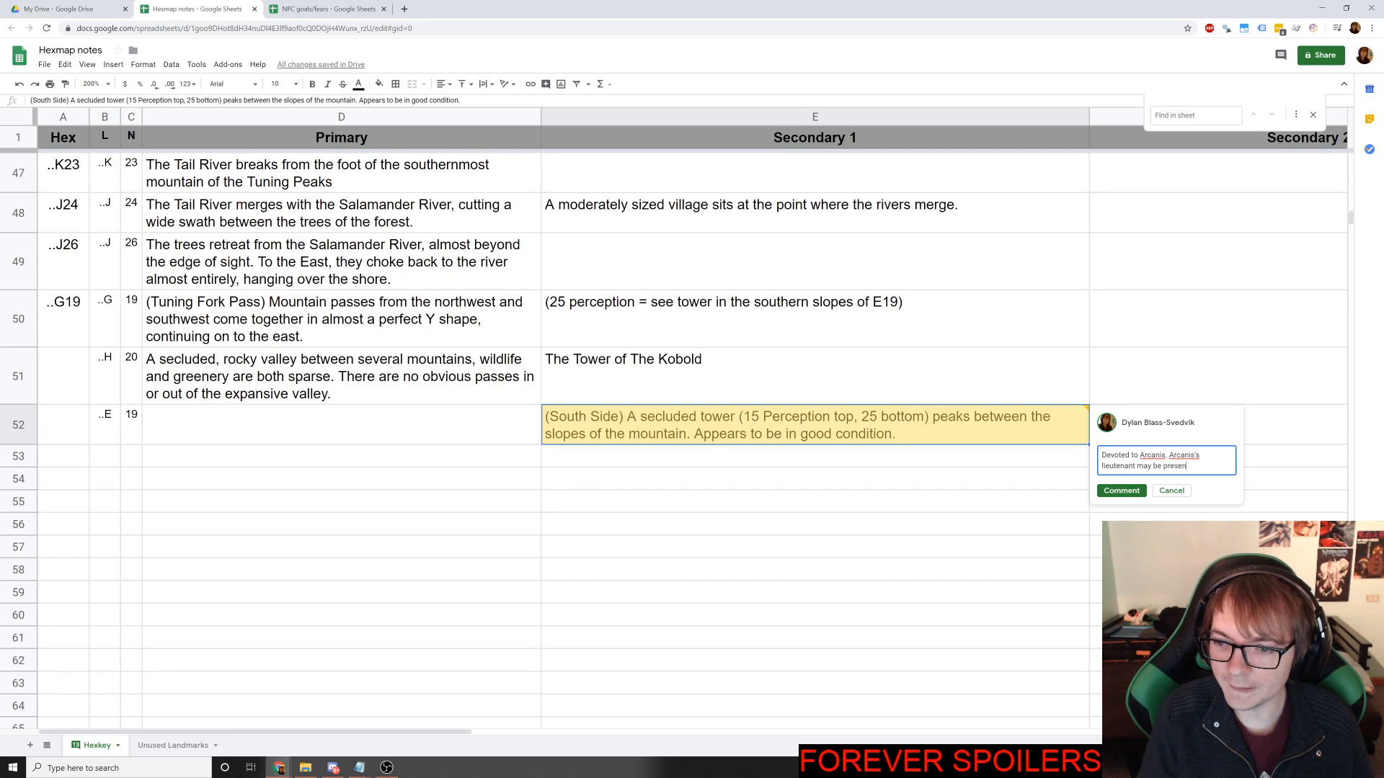
text(t.)
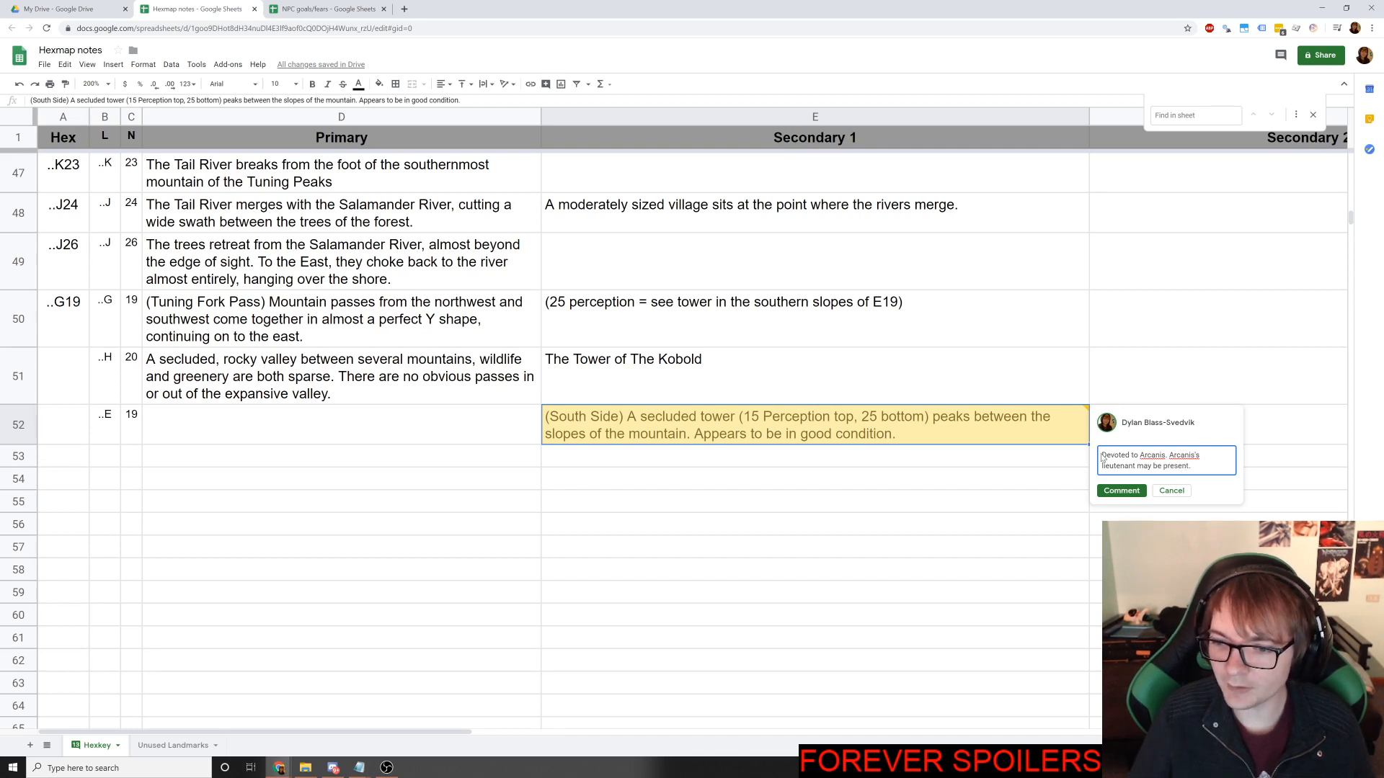
click(1115, 491)
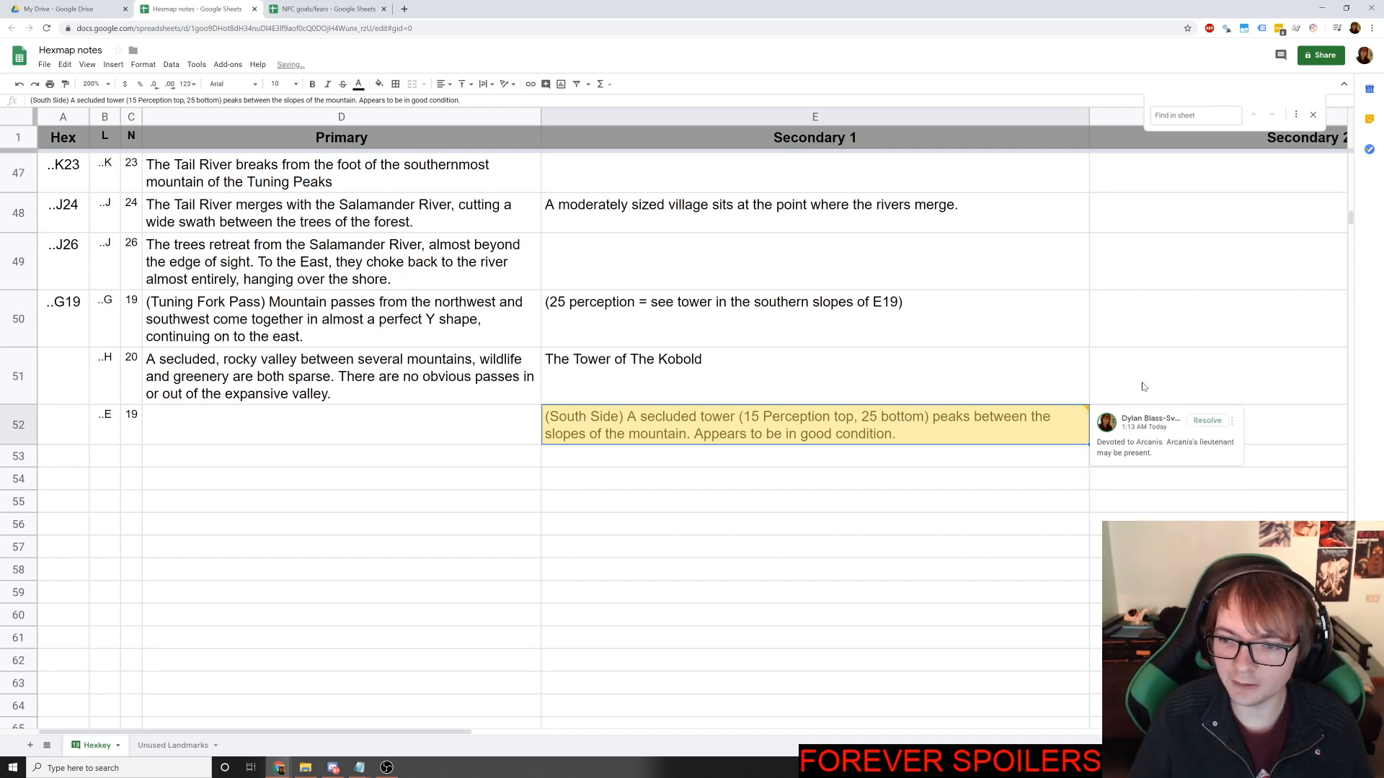
click(1096, 398)
click(972, 408)
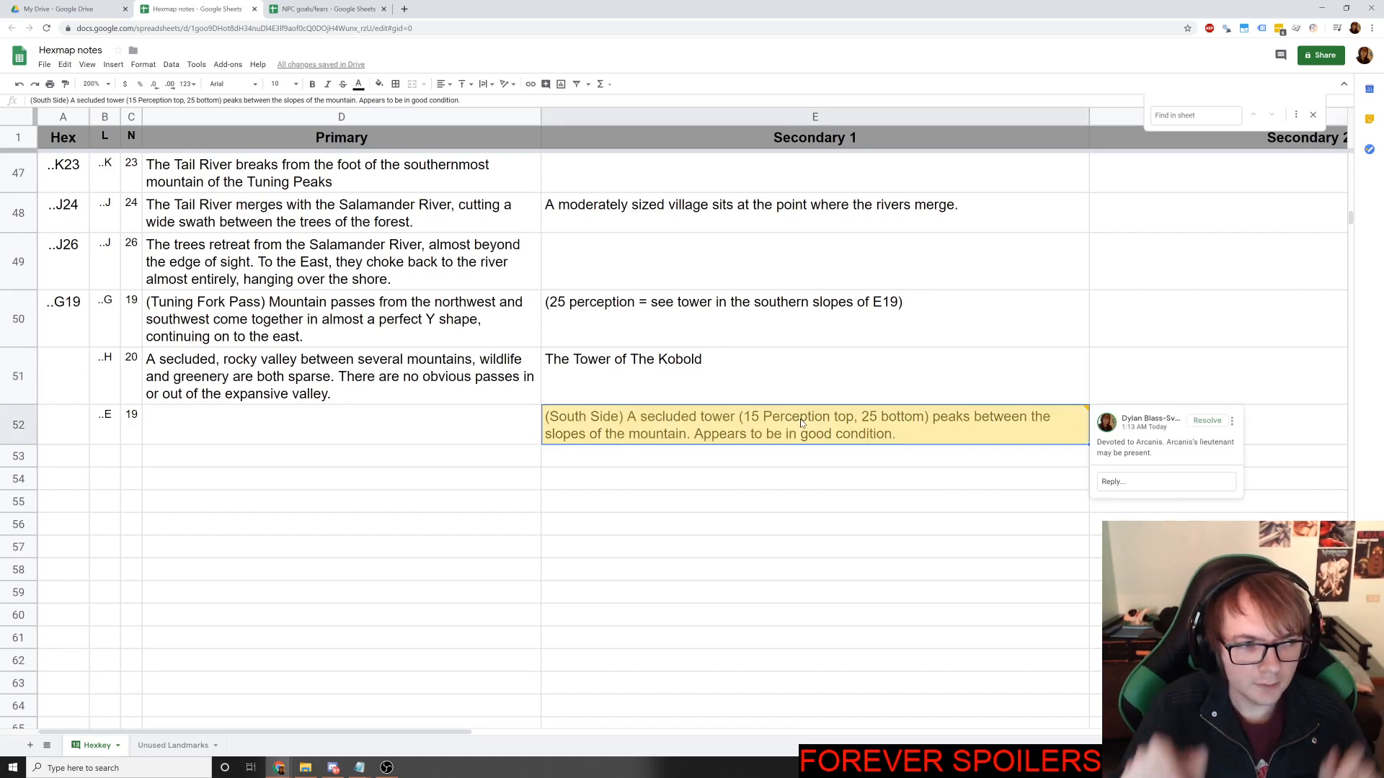
Begin the Primary description of ..E 19 with "(North)" and consult the Roll20 map for the surrounding mountain terrain.
click(261, 429)
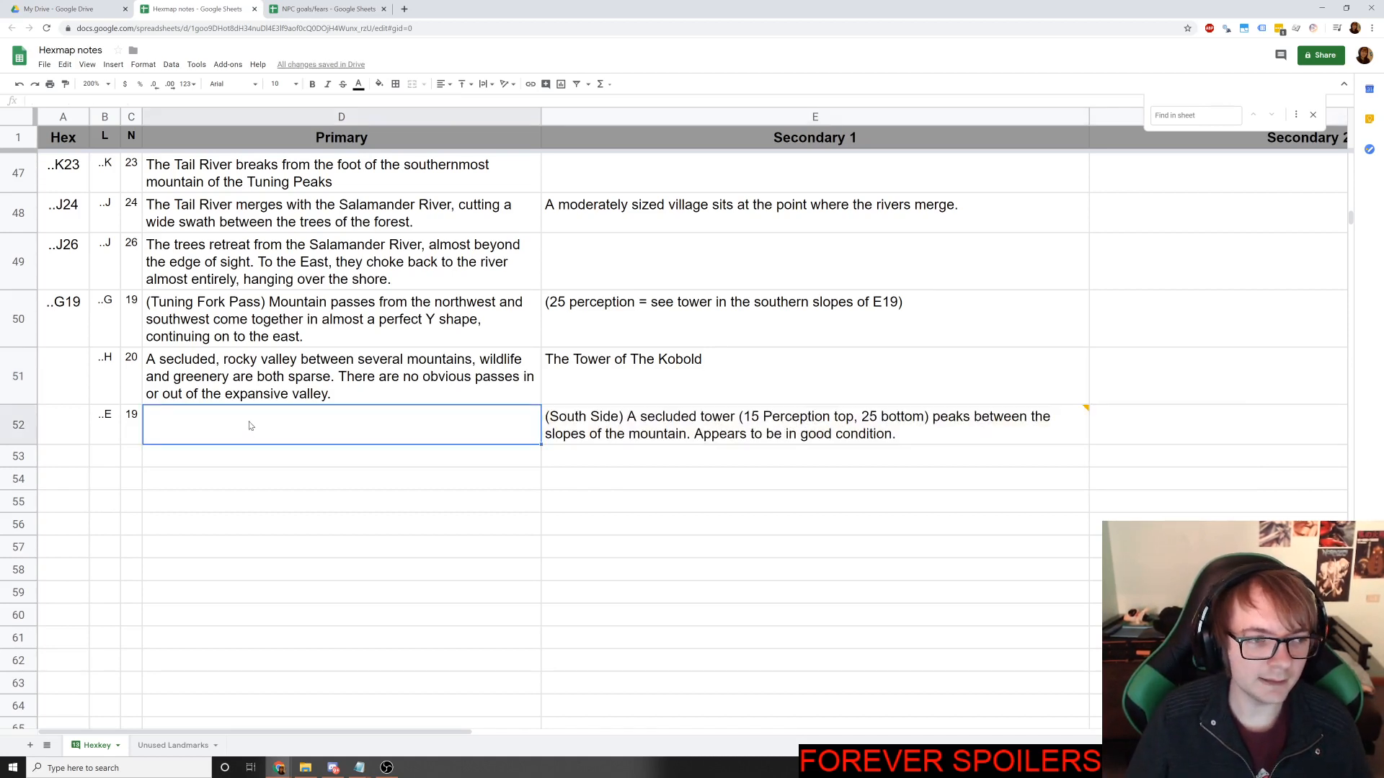
key(alt+Tab)
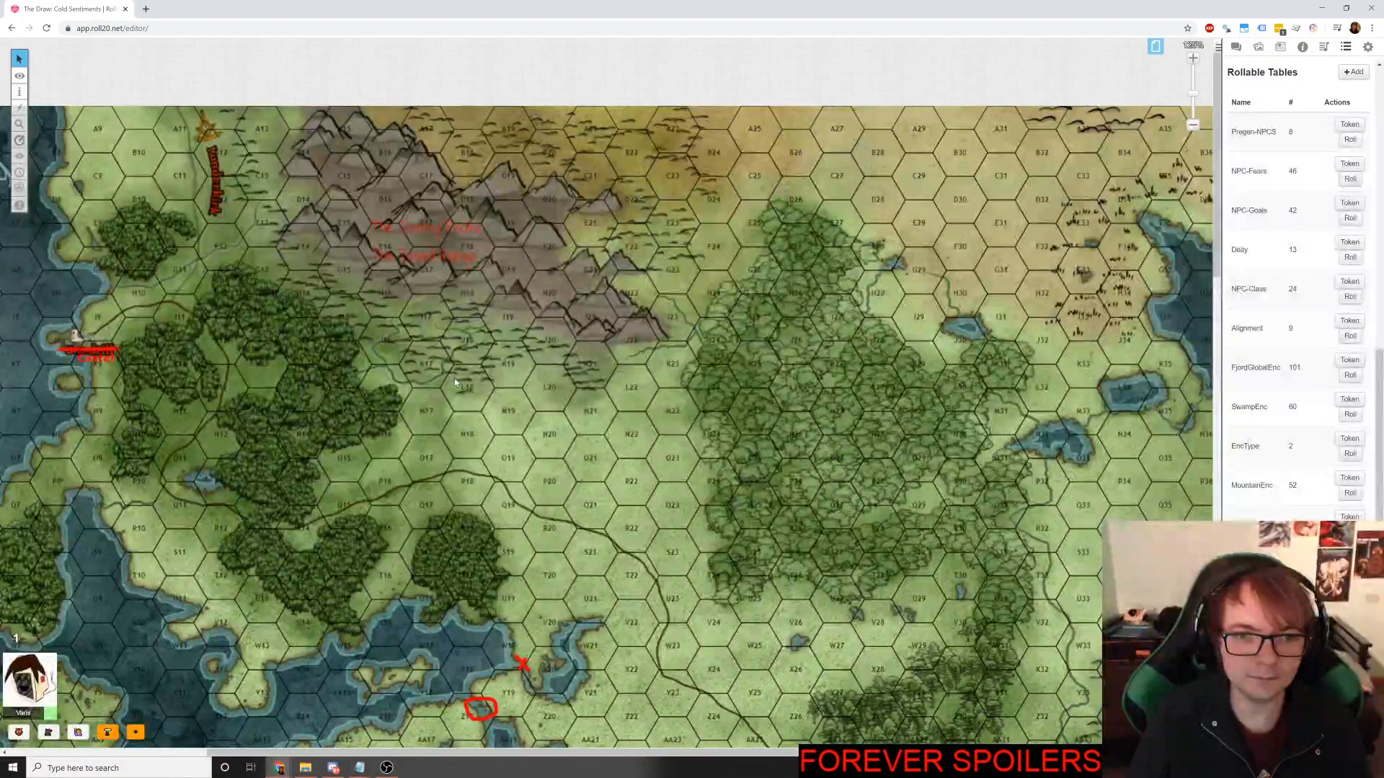
key(alt+Tab)
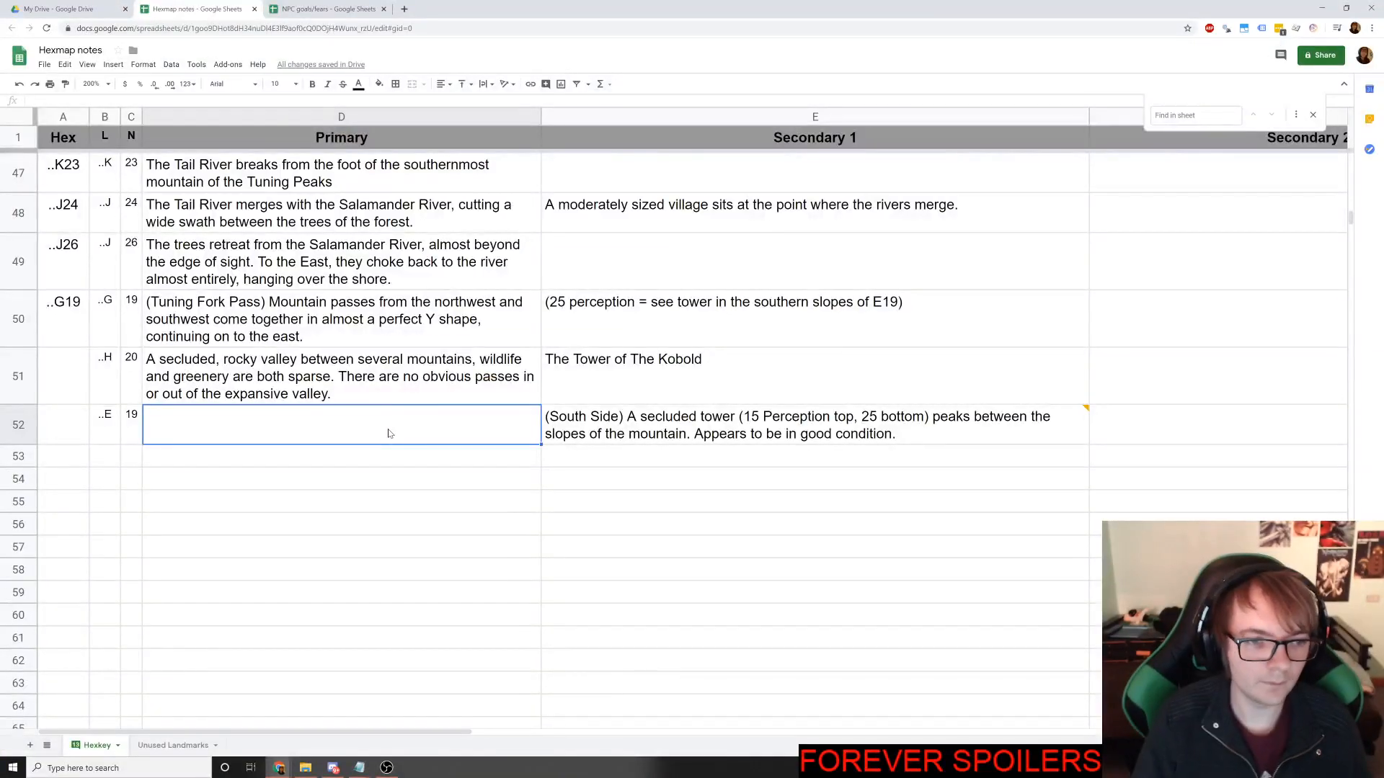
text((North))
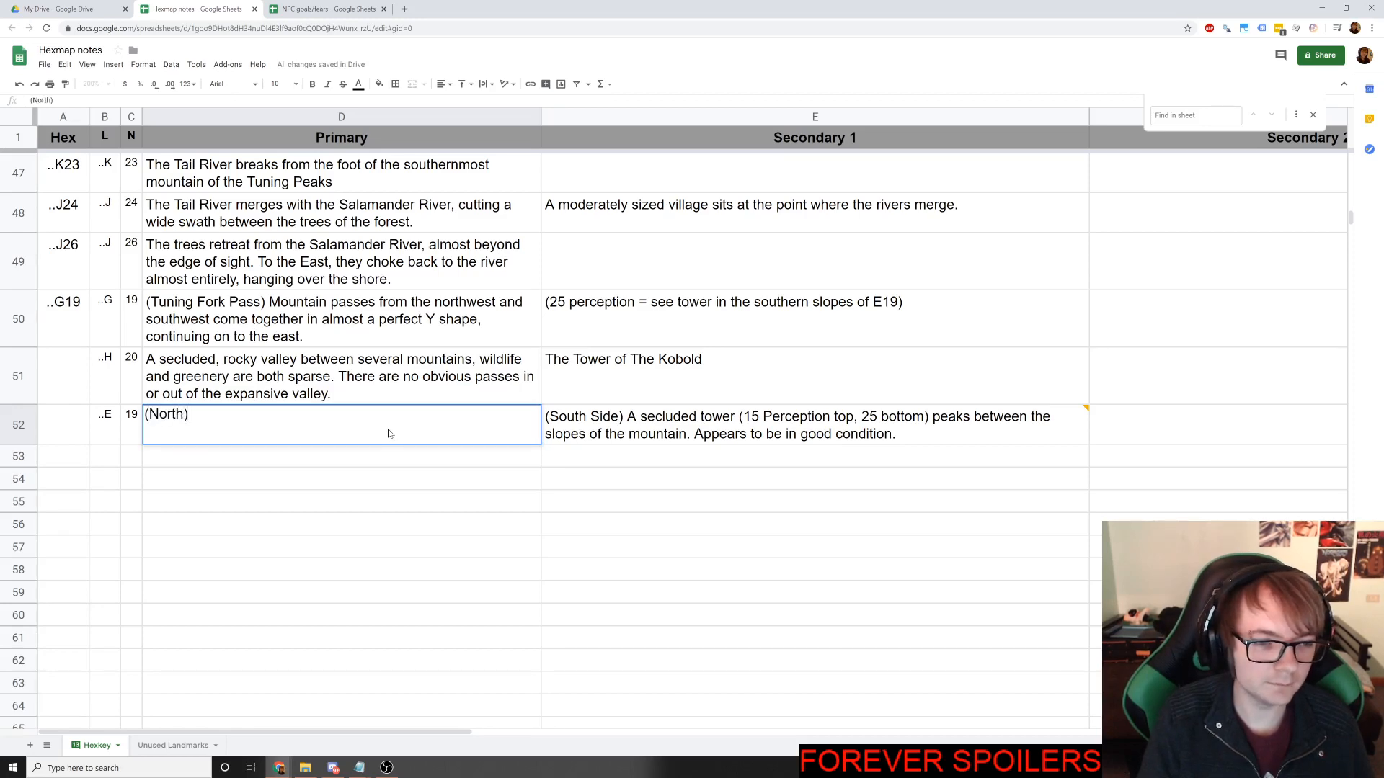
key(alt+Tab)
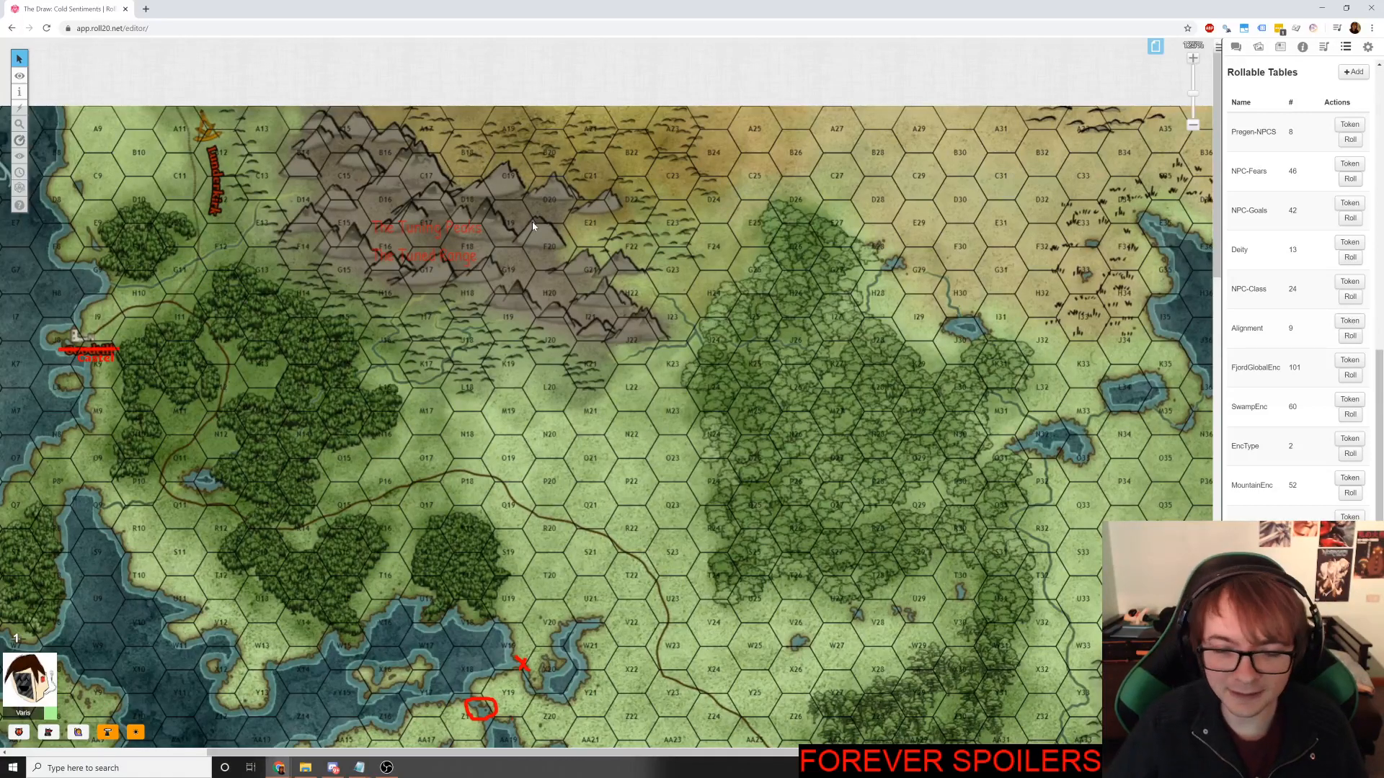
key(alt+Tab)
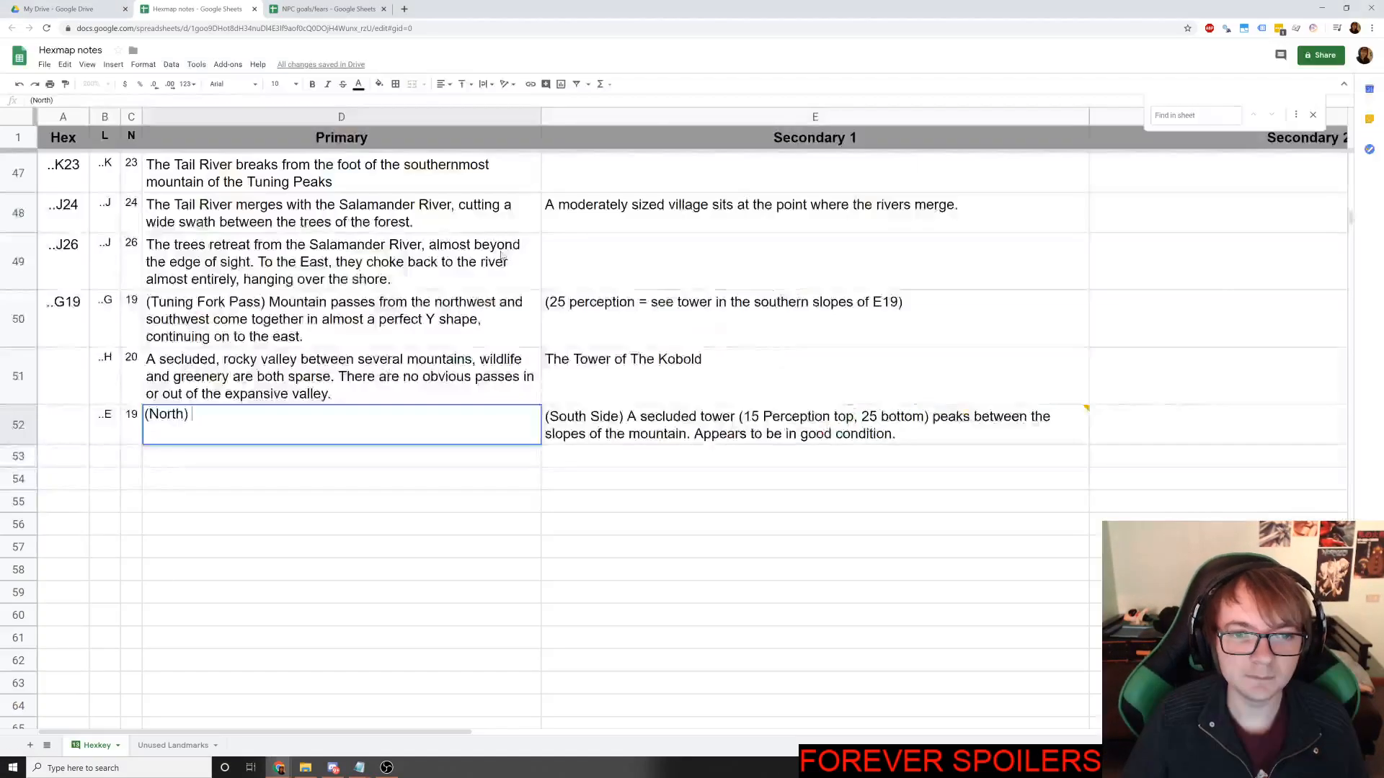
key(alt+Tab)
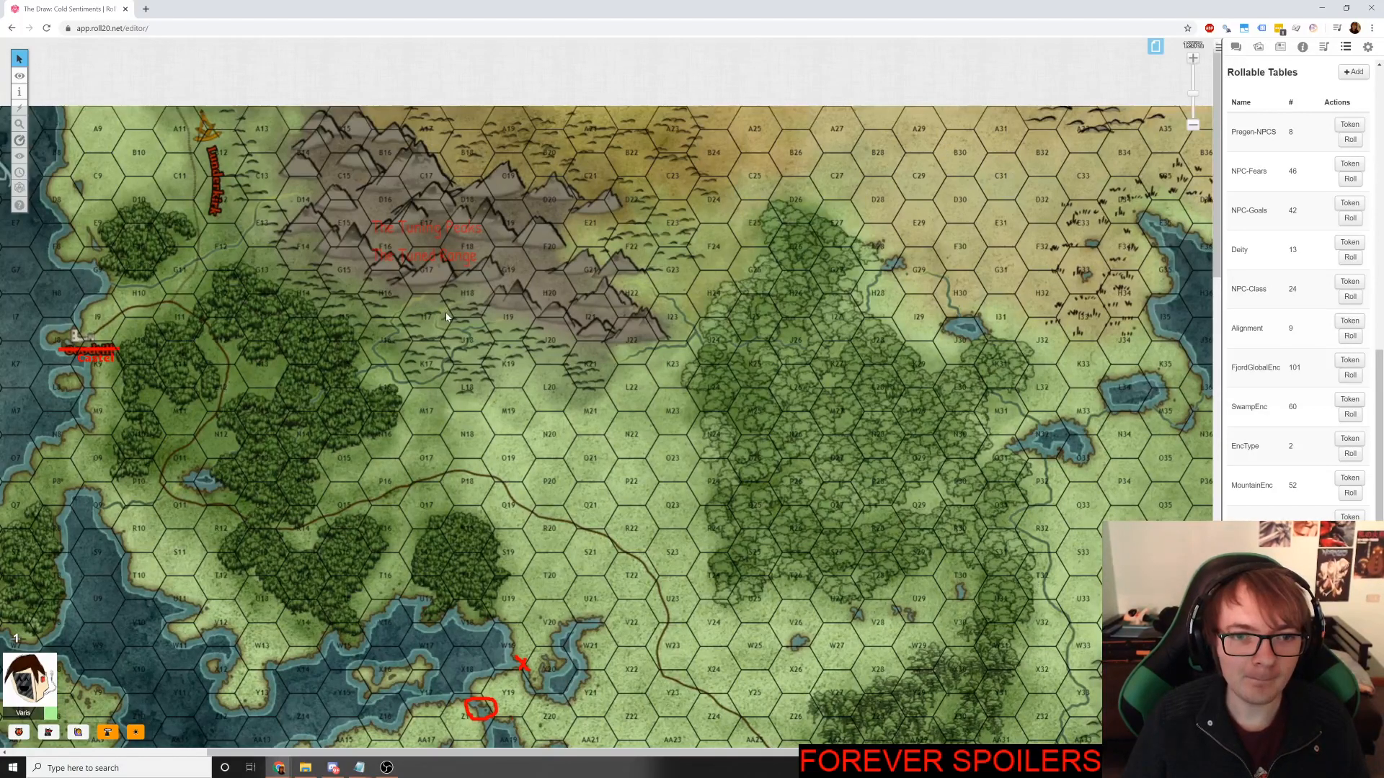
key(alt+Tab)
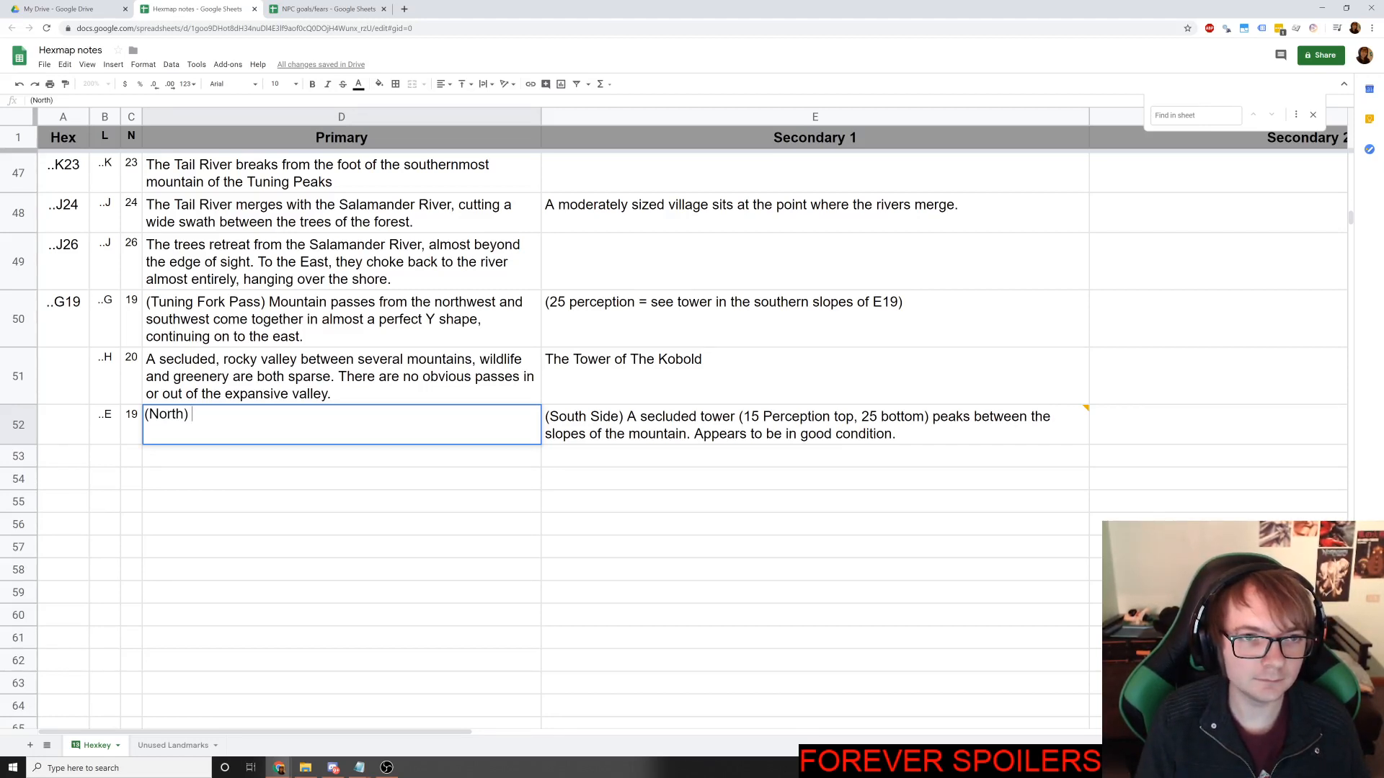
text(The impo)
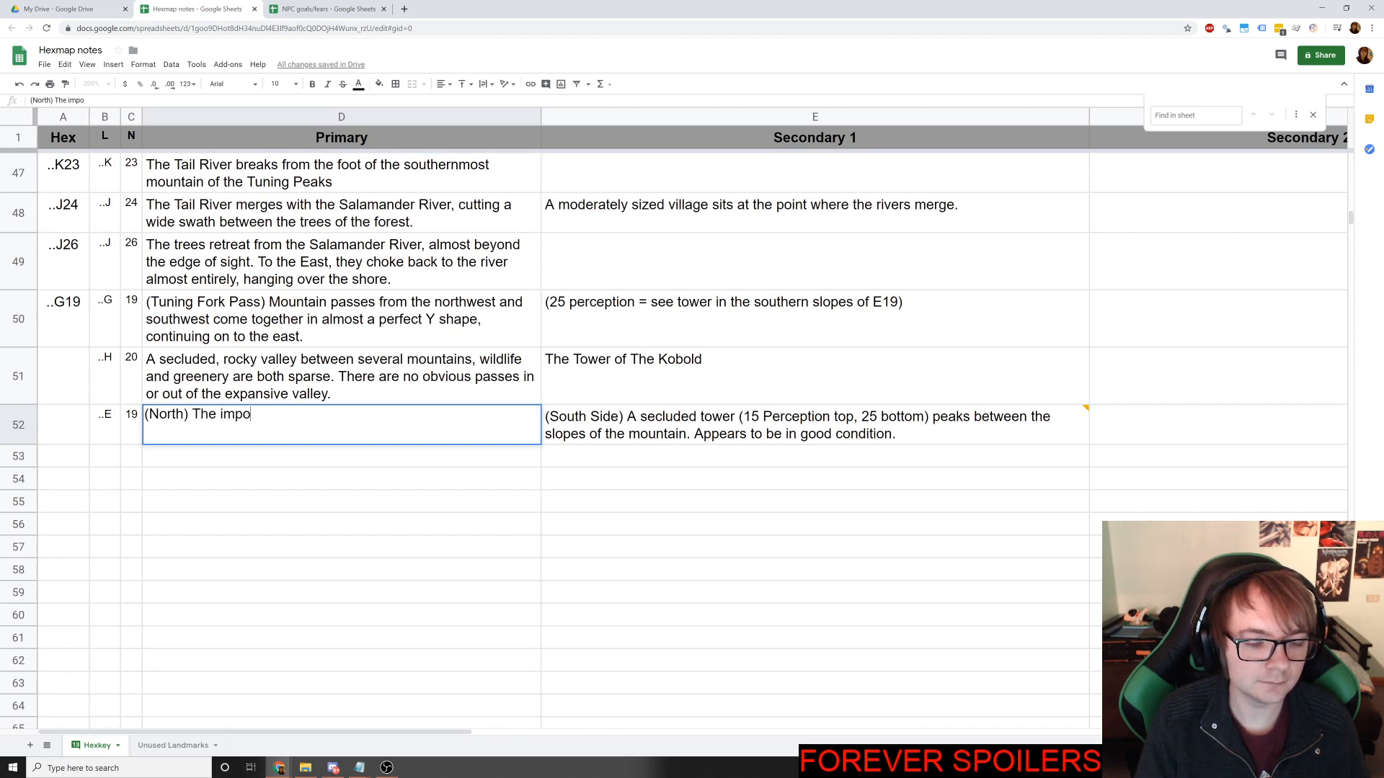
text(sing rock)
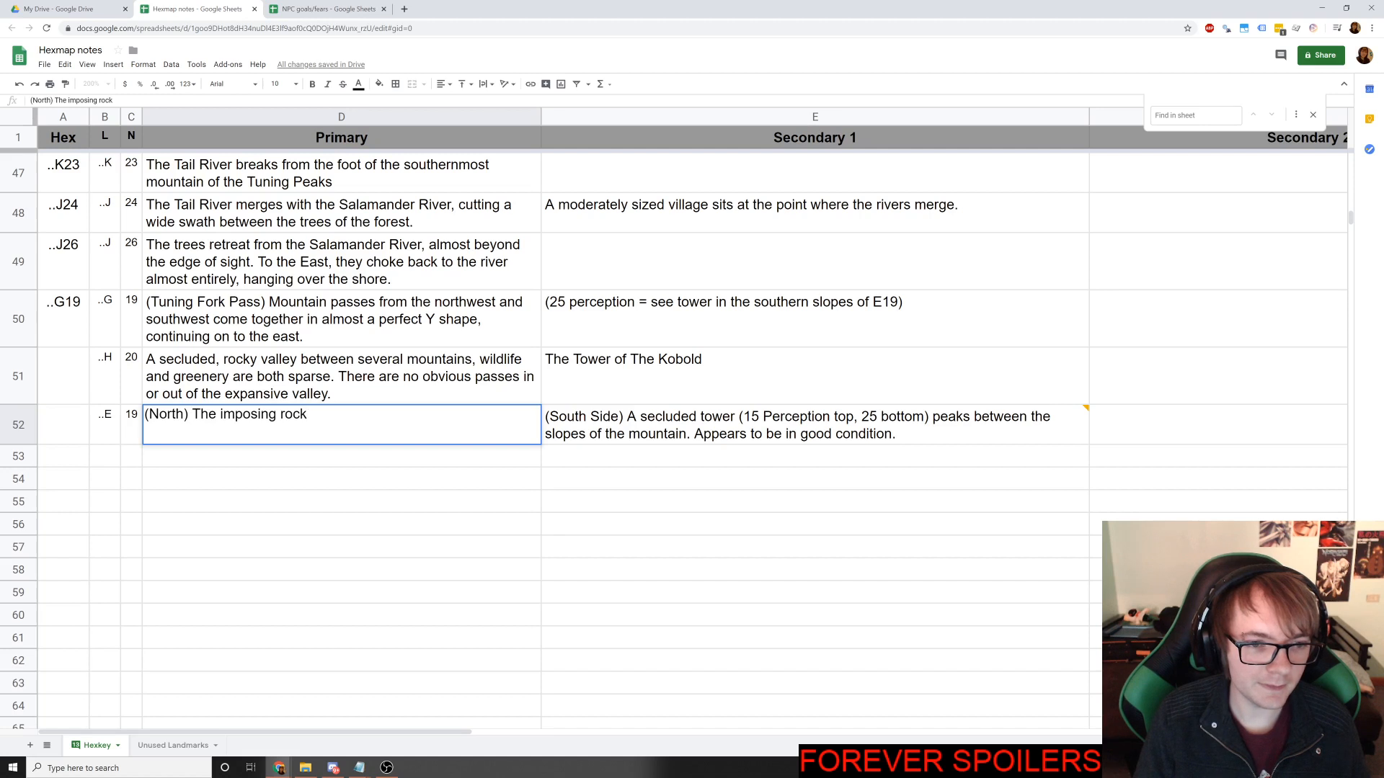
key(BackSpace)
key(BackSpace)
key(BackSpace)
key(BackSpace)
text(mou)
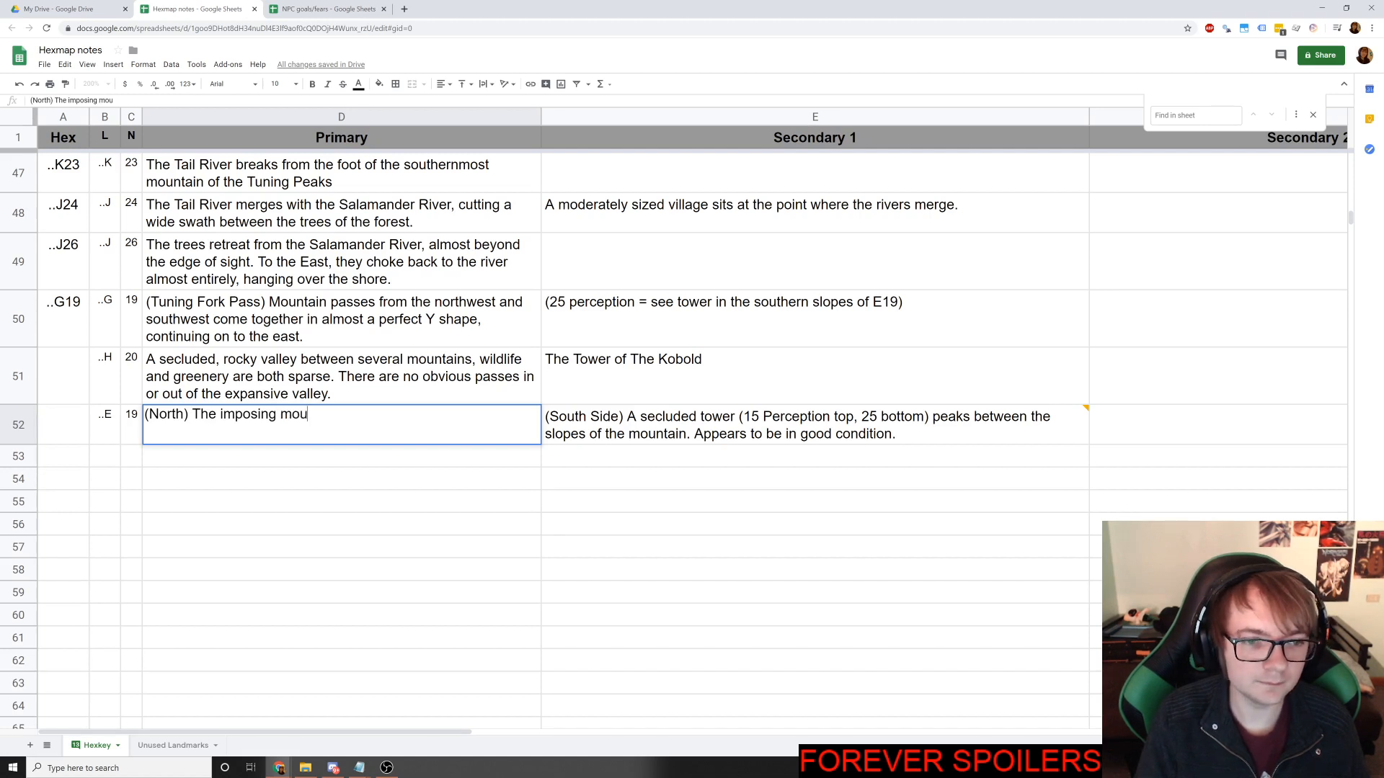
text(ntain face)
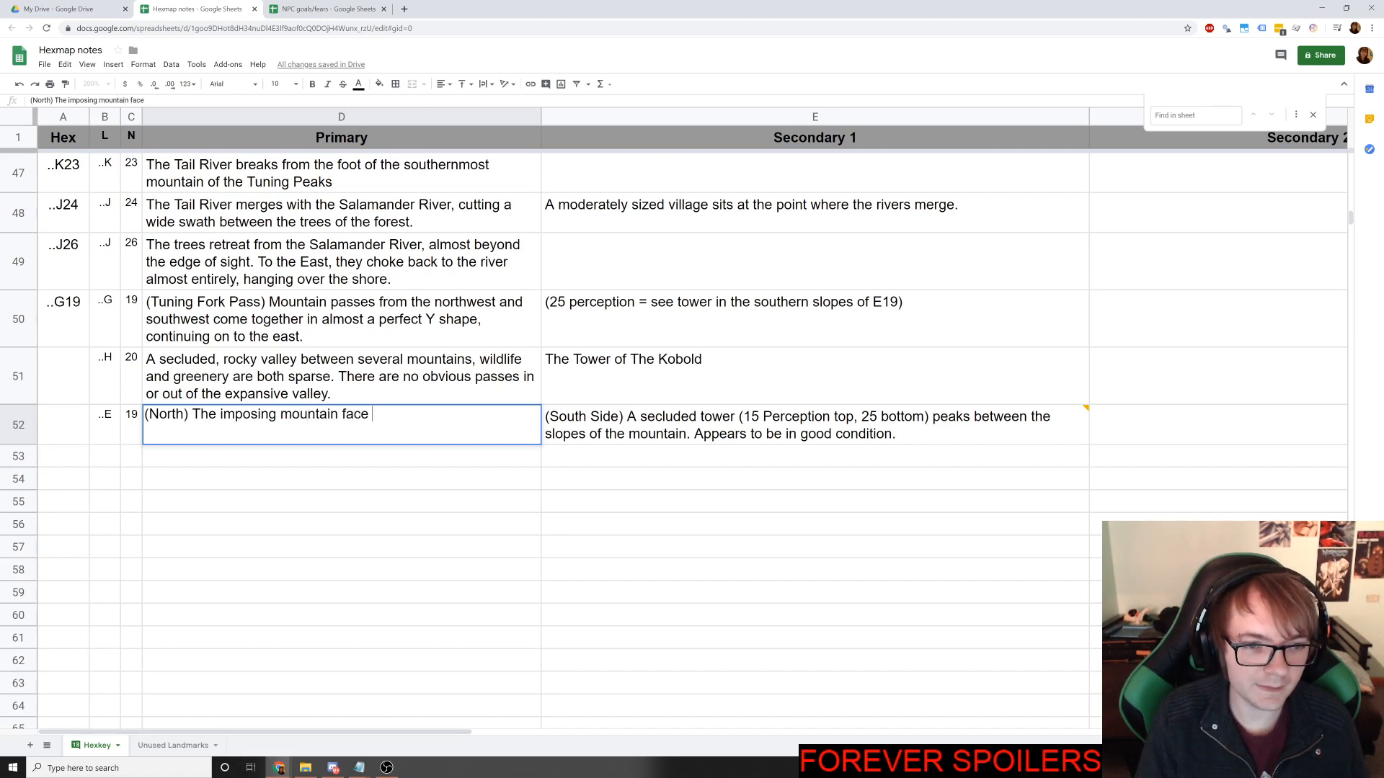
key(BackSpace)
key(BackSpace)
key(BackSpace)
key(BackSpace)
key(BackSpace)
key(BackSpace)
key(BackSpace)
key(BackSpace)
key(BackSpace)
key(BackSpace)
key(BackSpace)
key(BackSpace)
key(BackSpace)
key(BackSpace)
key(BackSpace)
key(BackSpace)
key(BackSpace)
key(BackSpace)
key(BackSpace)
key(BackSpace)
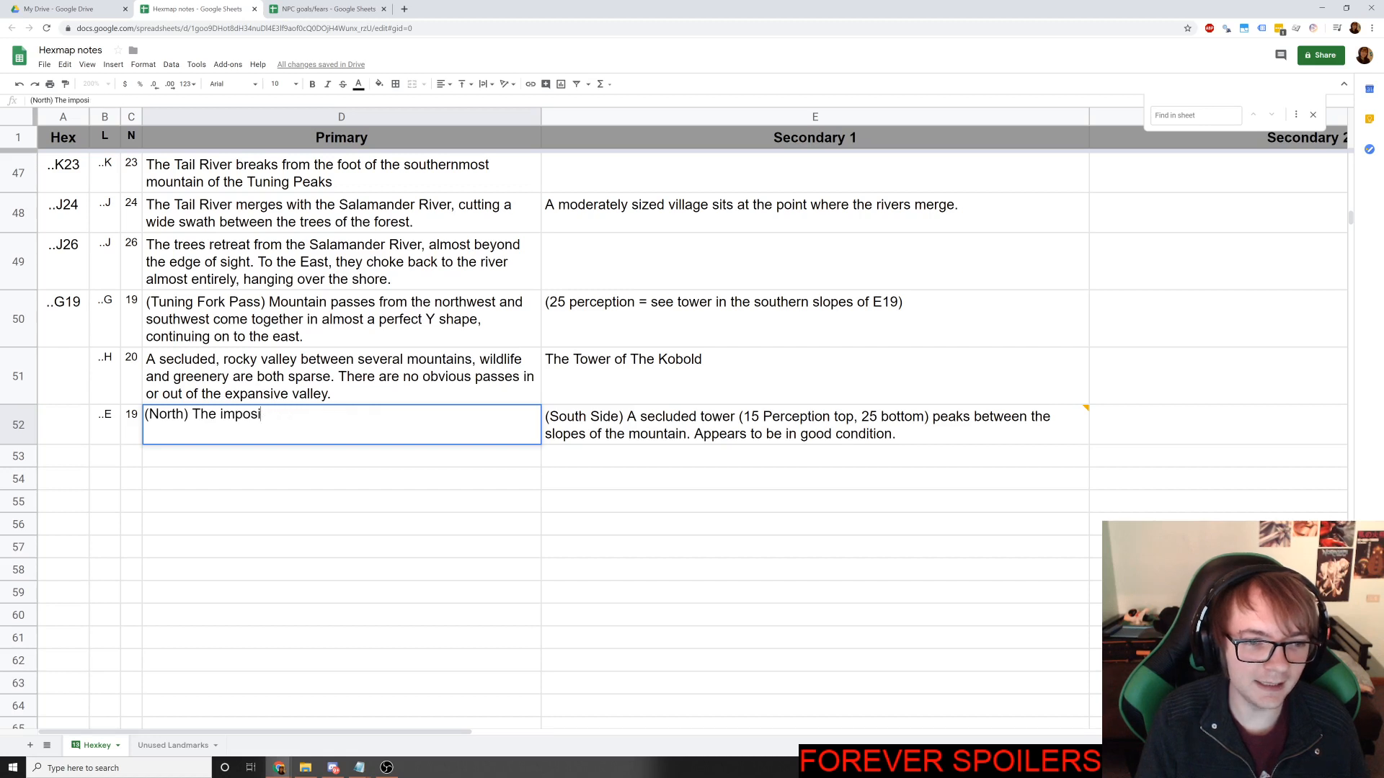
Continue the ..E 19 Primary description after "(North)" with "The face of an imposing mountain slopes down to the northeast.".
text(e face)
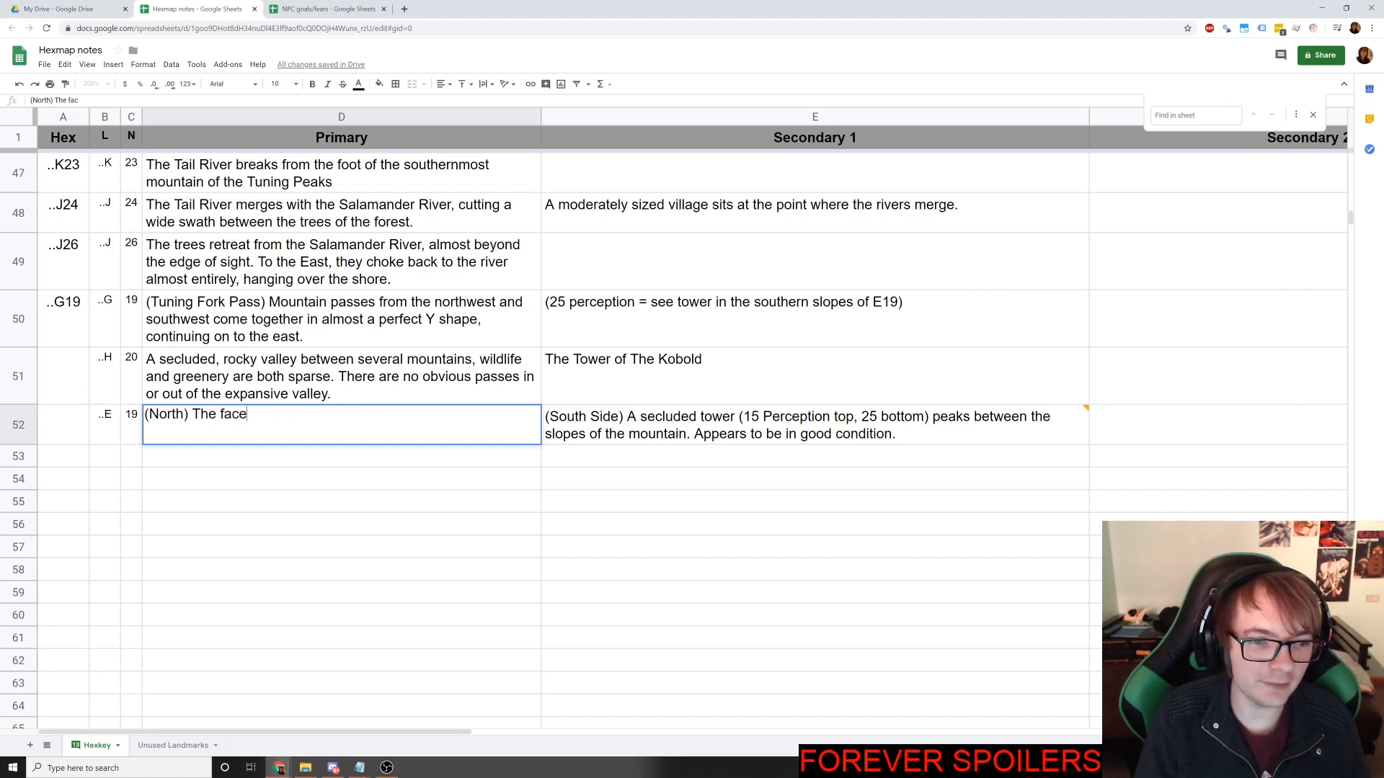
text( of an imposing mountain)
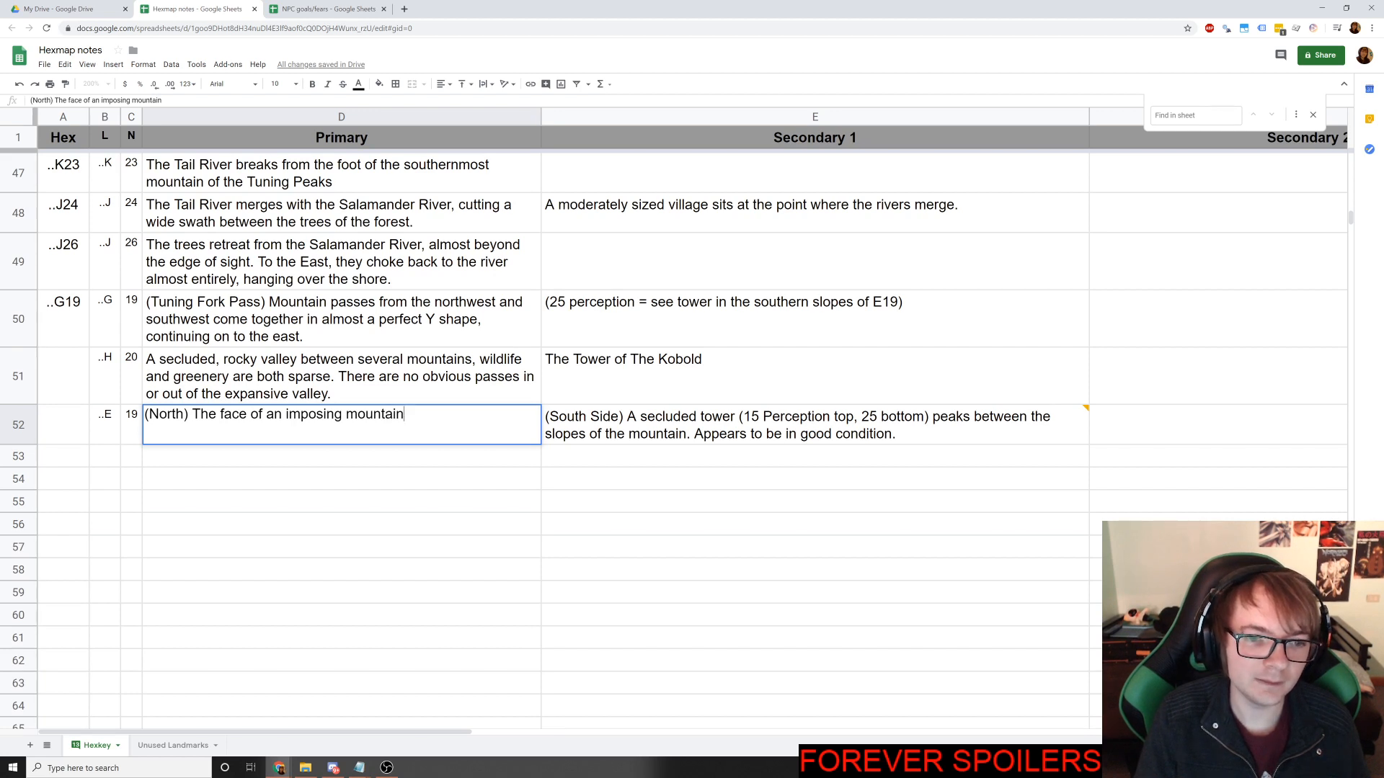
text( slopes down to)
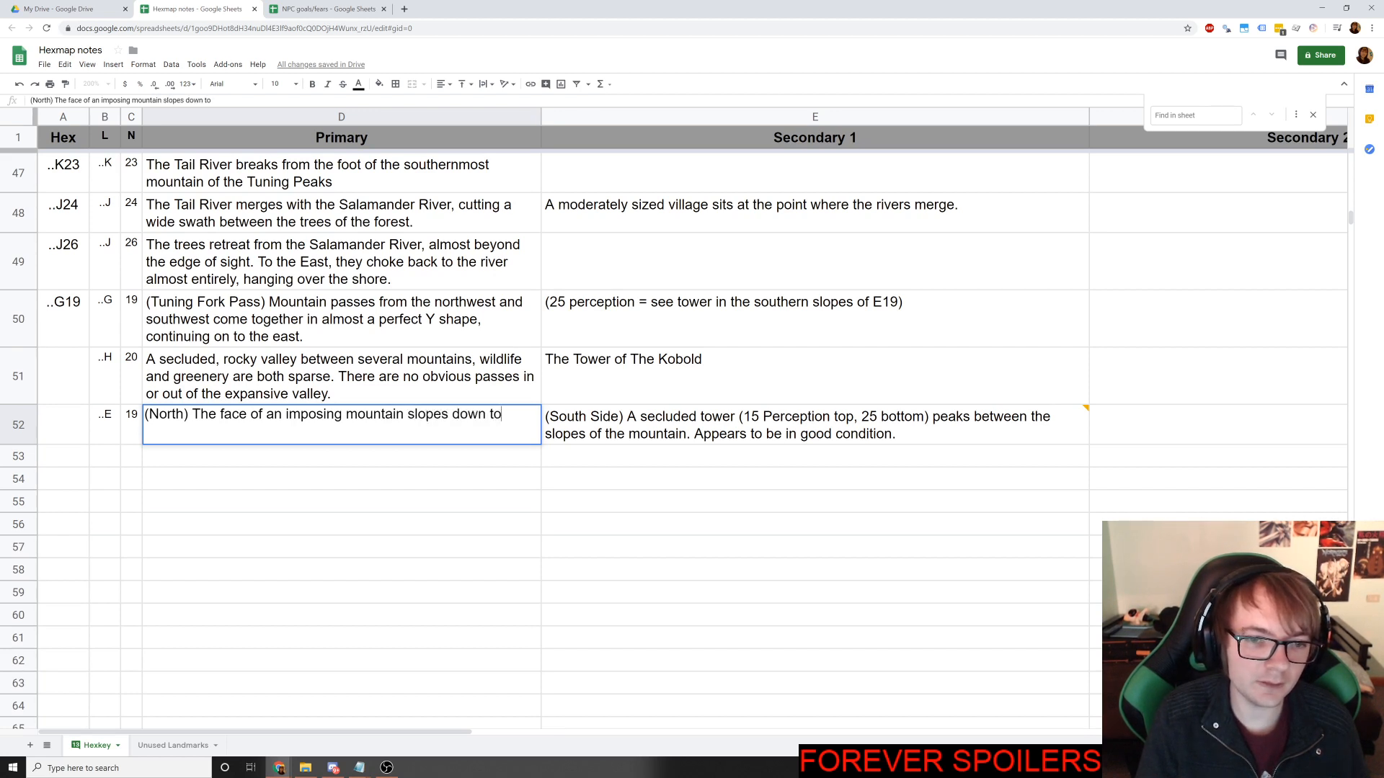
text( the northeast.)
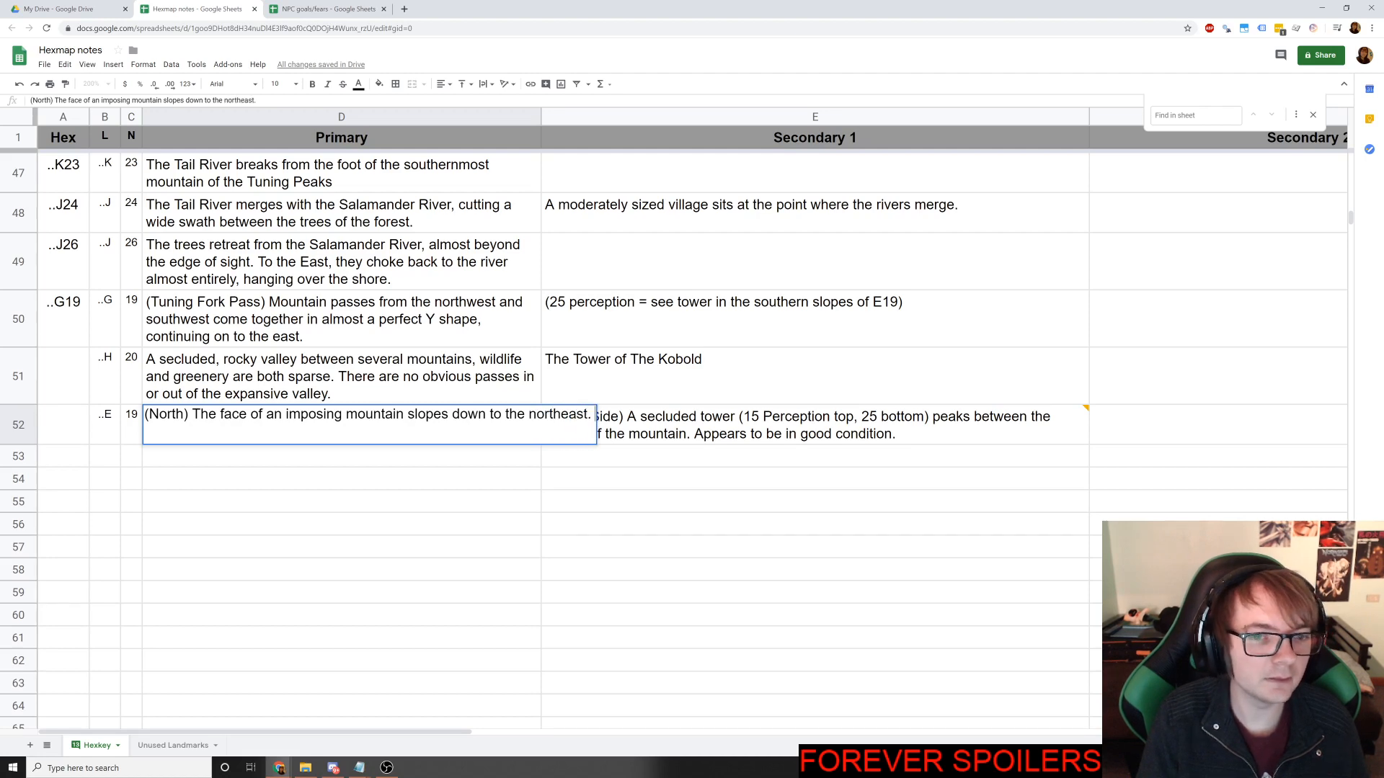
Consult the Roll20 map, and continue the ..E 19 Primary description with "Sections of young pines have been cleared out by rockslides.".
key(alt+Tab)
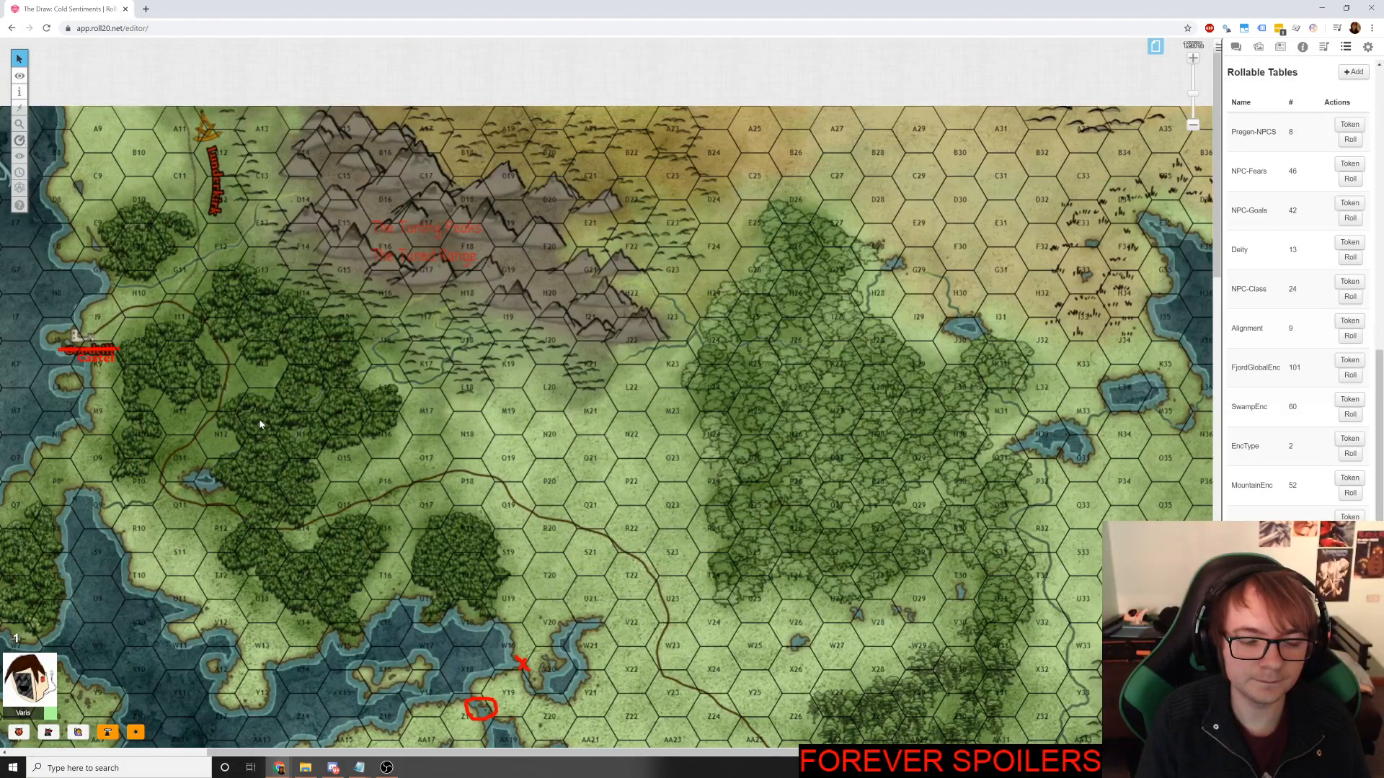
key(alt+Tab)
key(alt+Tab)
key(alt+Tab)
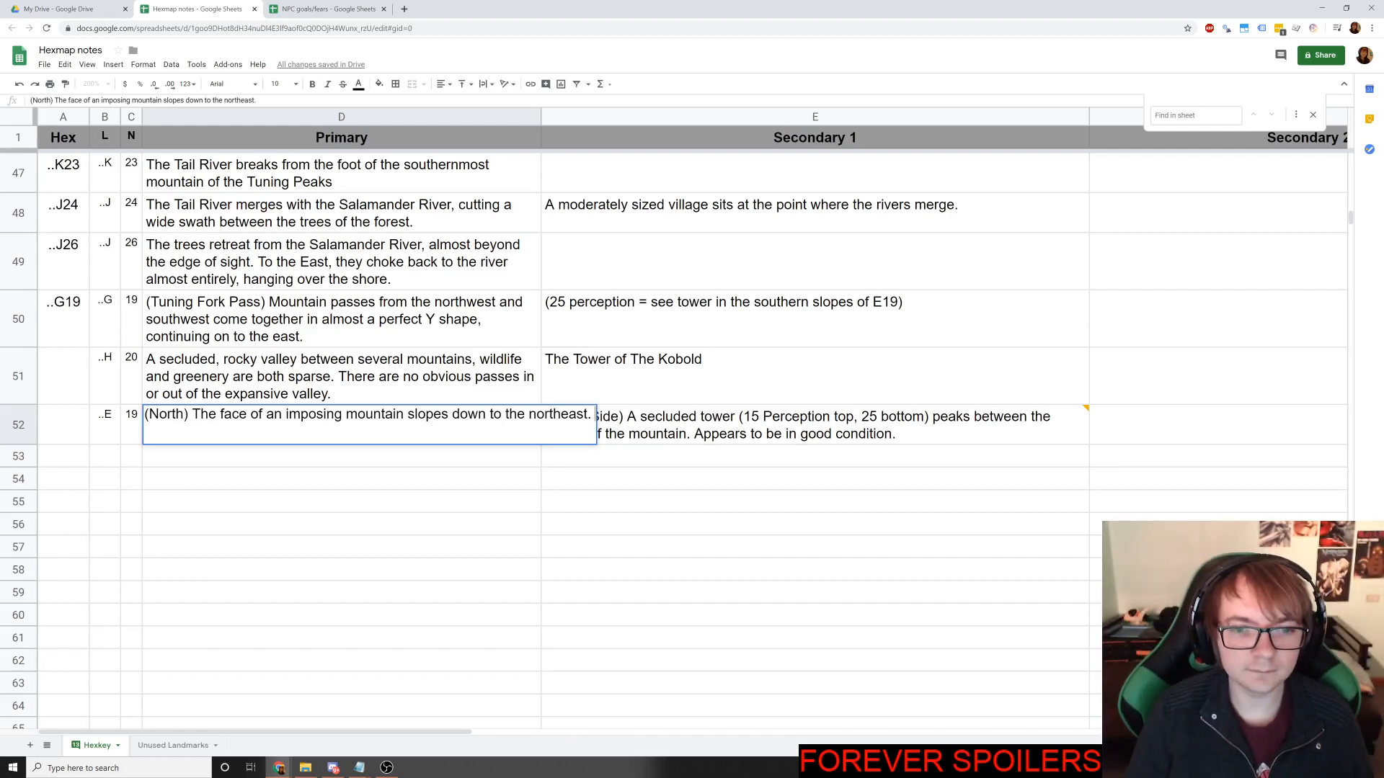
text(Sections o)
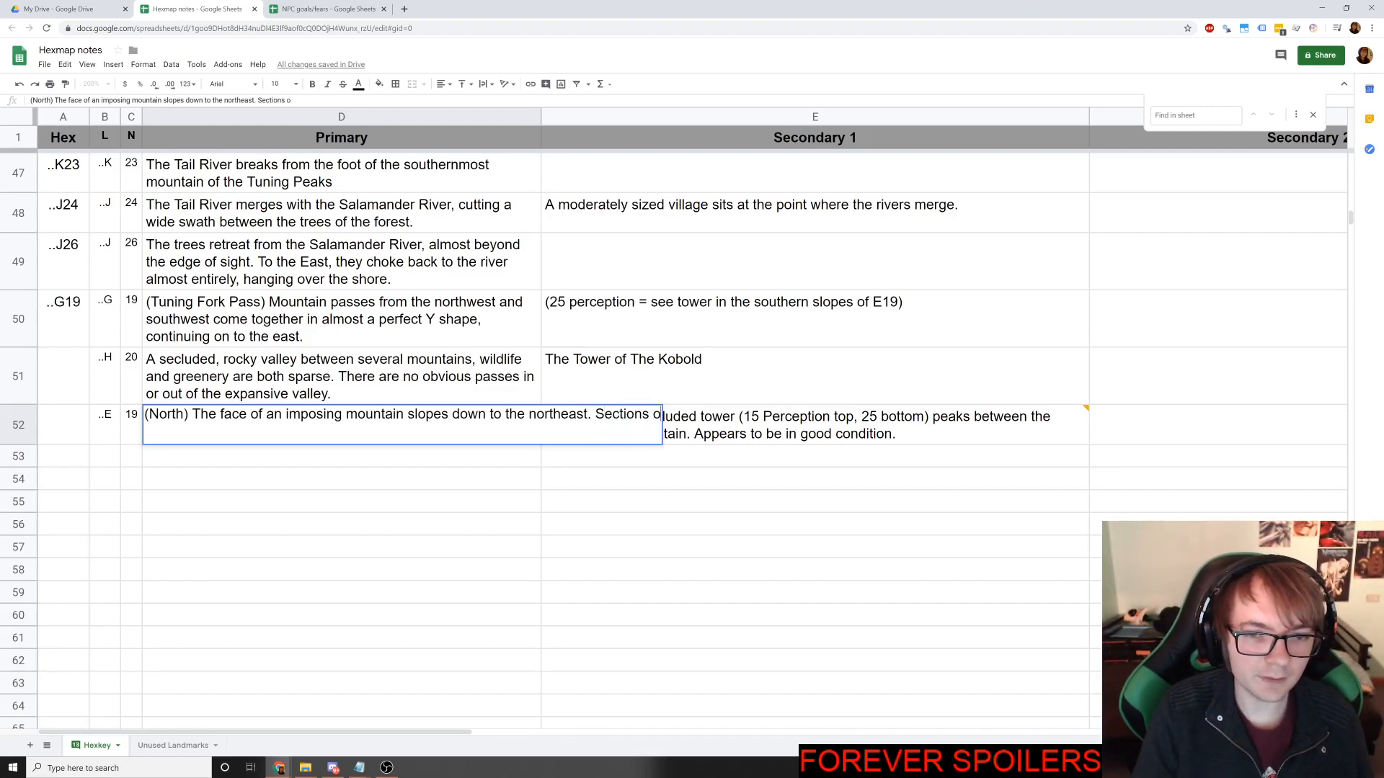
text(f young pines)
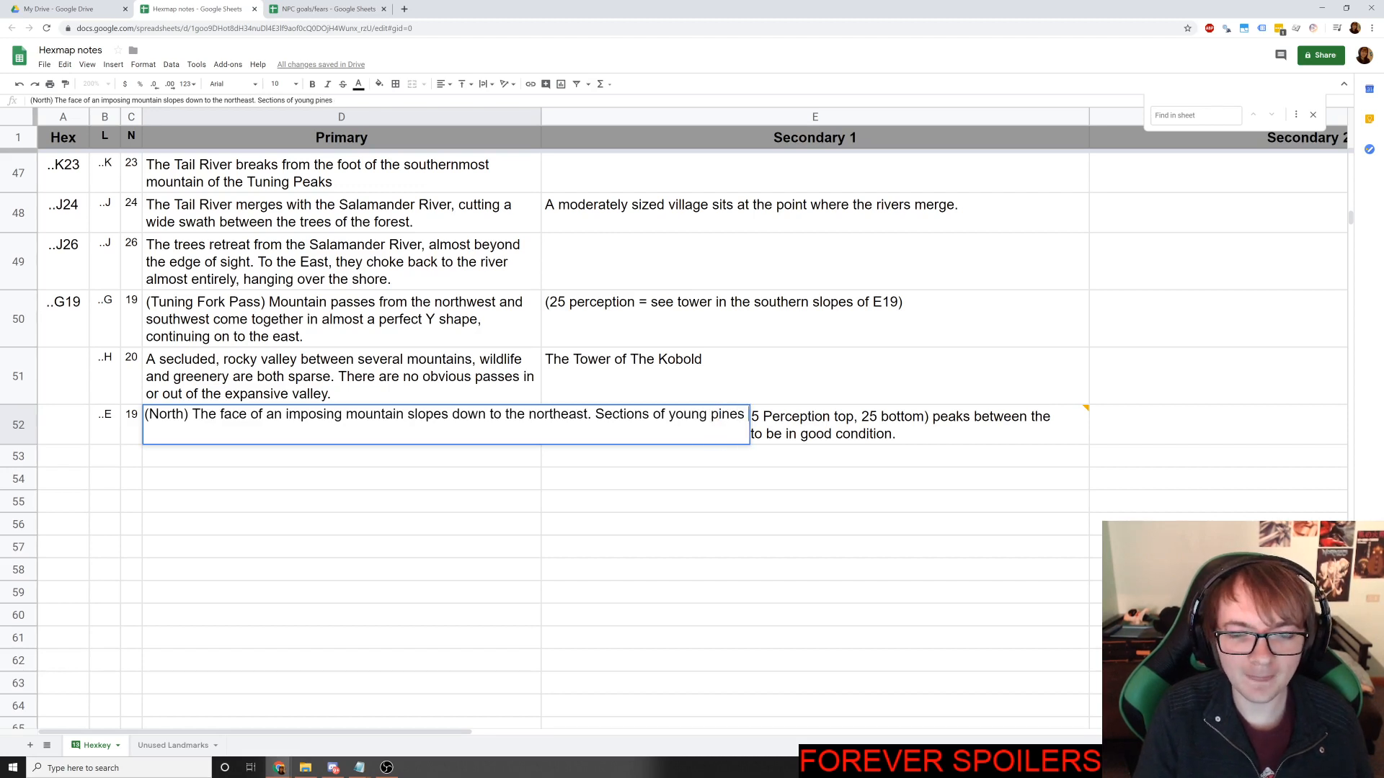
text( have been)
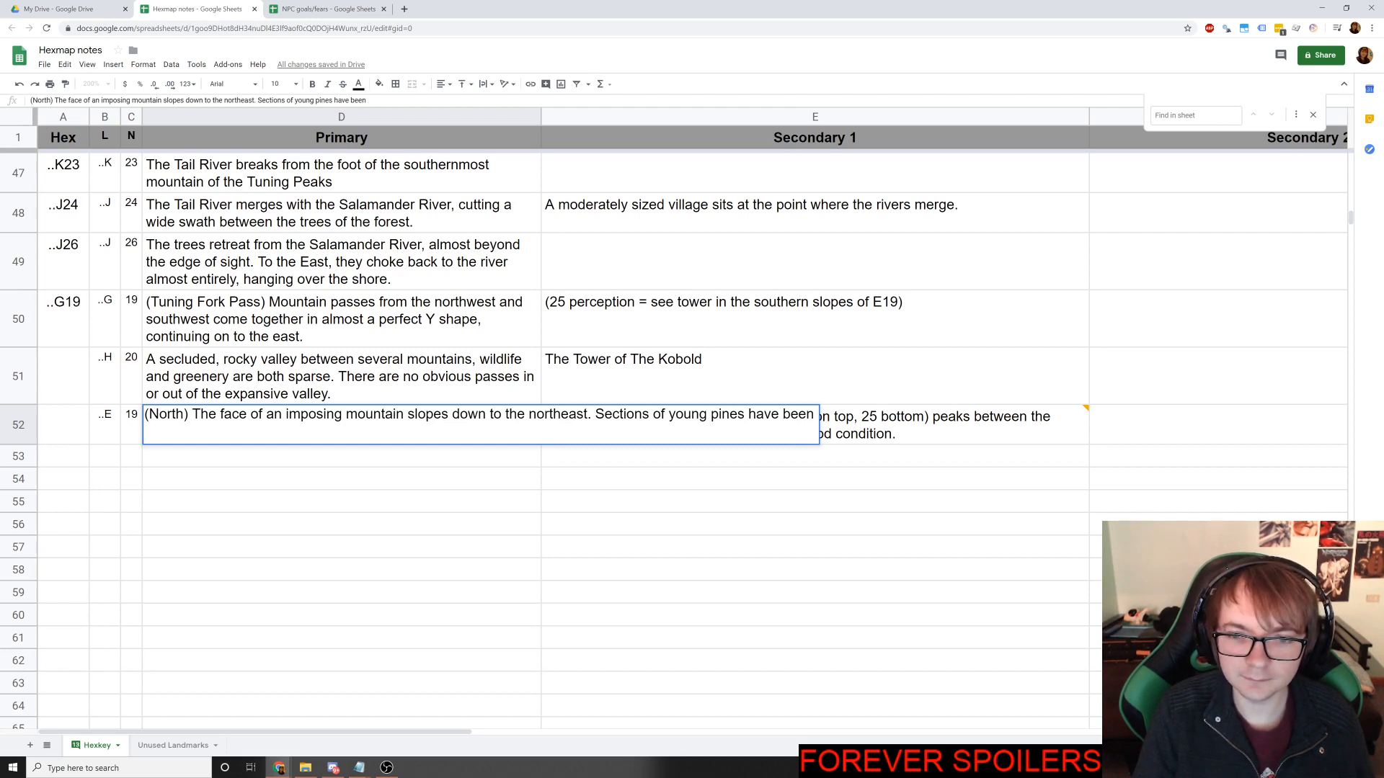
text(cleared by)
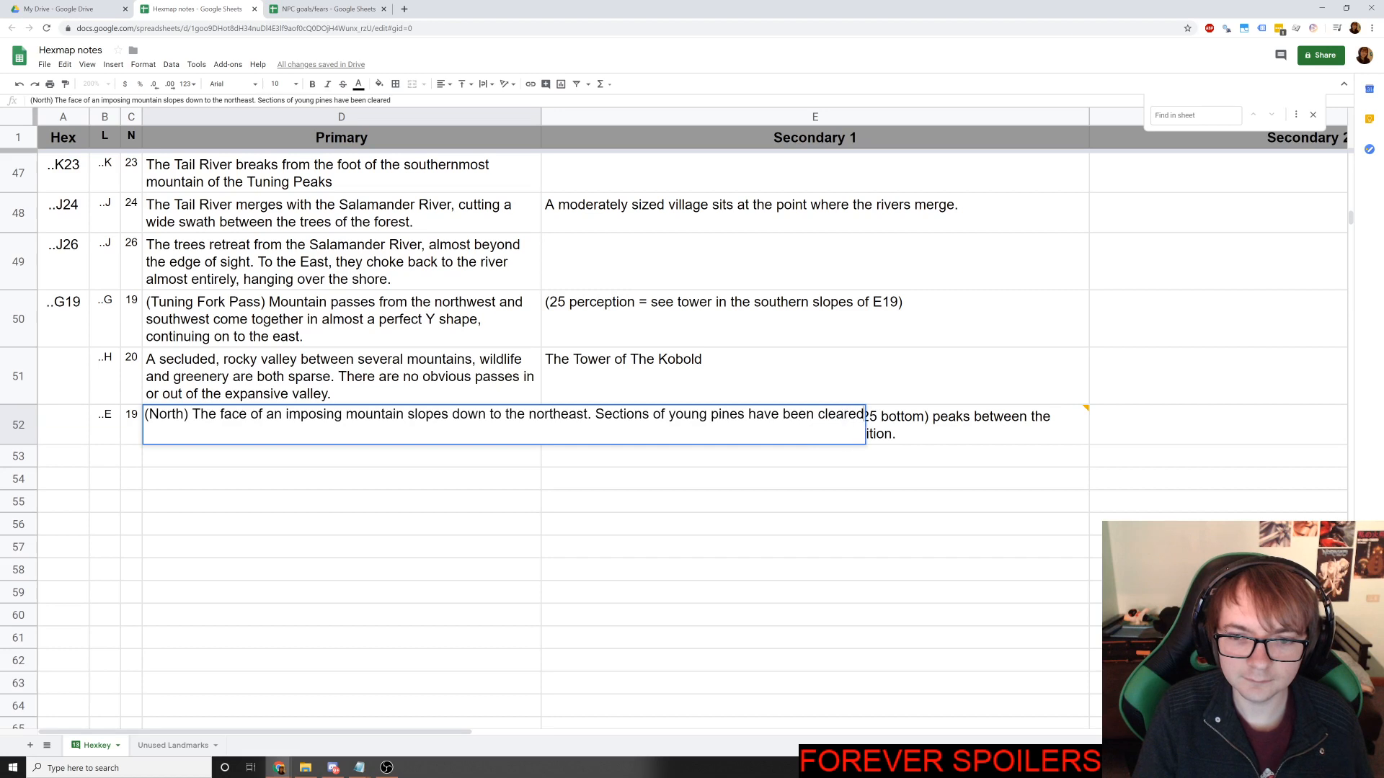
key(BackSpace)
key(BackSpace)
key(BackSpace)
key(BackSpace)
key(BackSpace)
key(BackSpace)
key(BackSpace)
key(BackSpace)
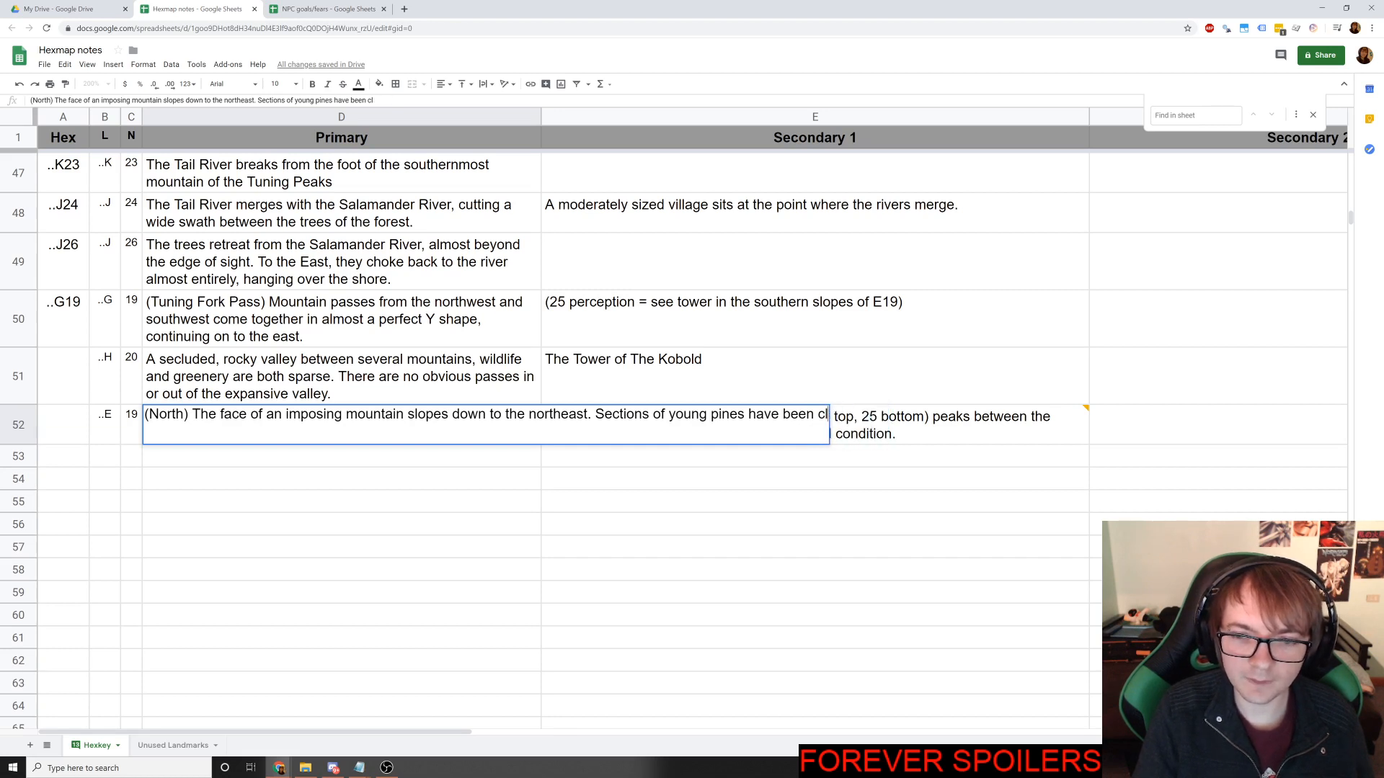
text(eared out by a)
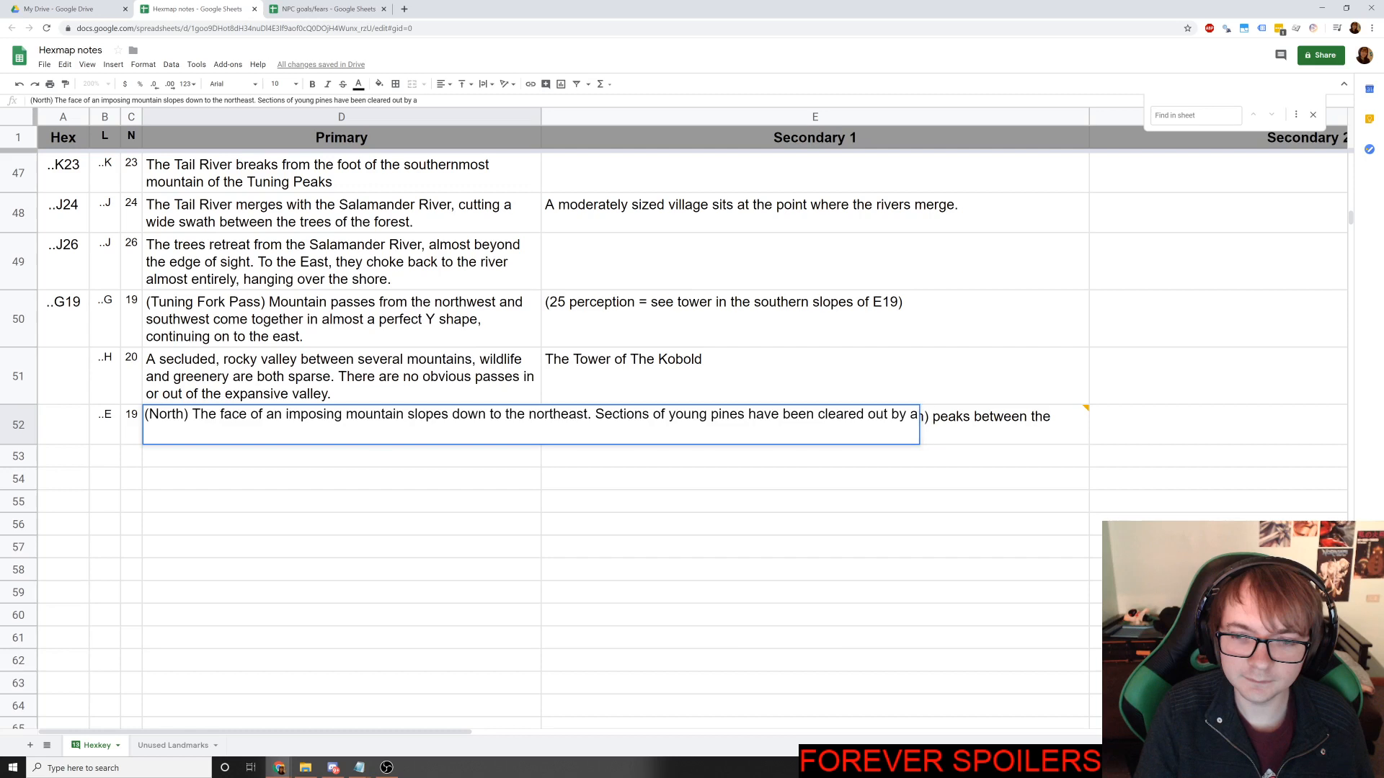
key(BackSpace)
text(rockslides)
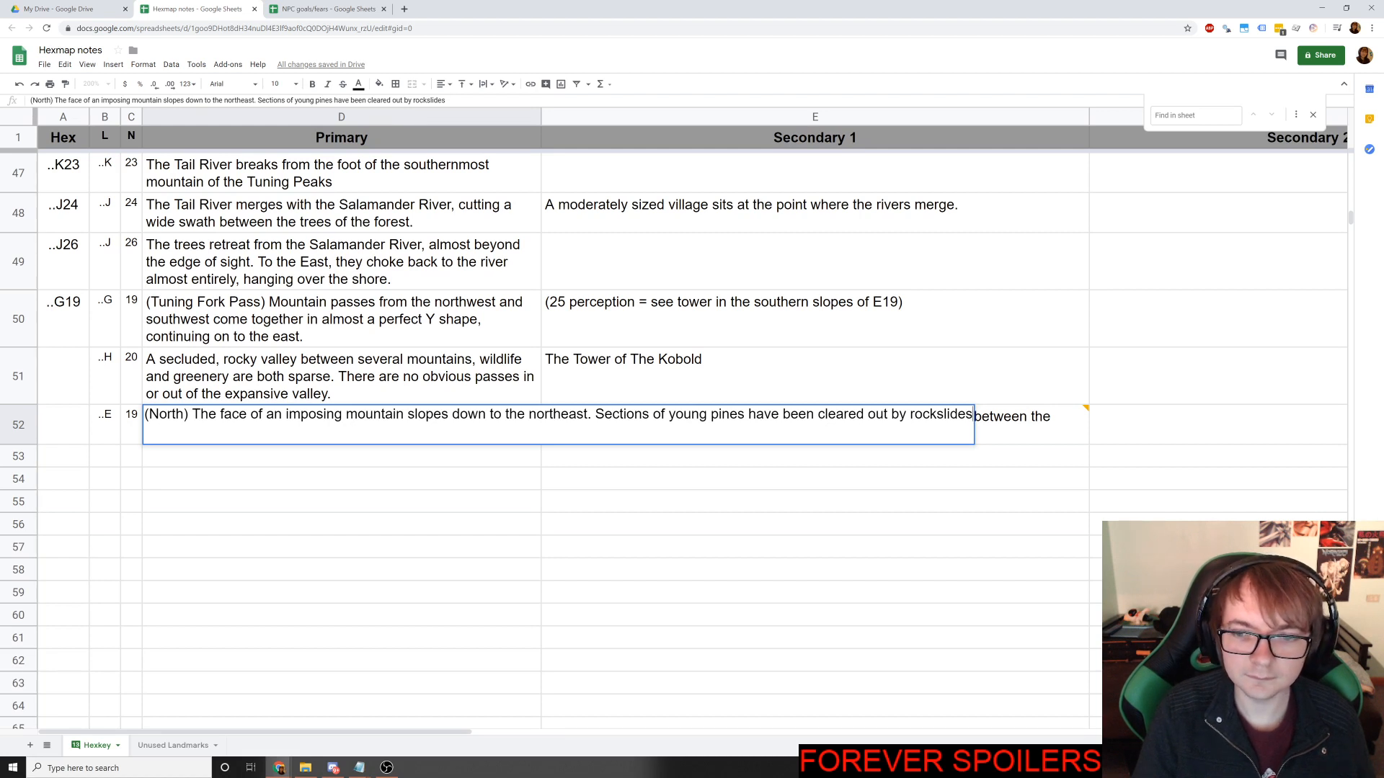
text(.)
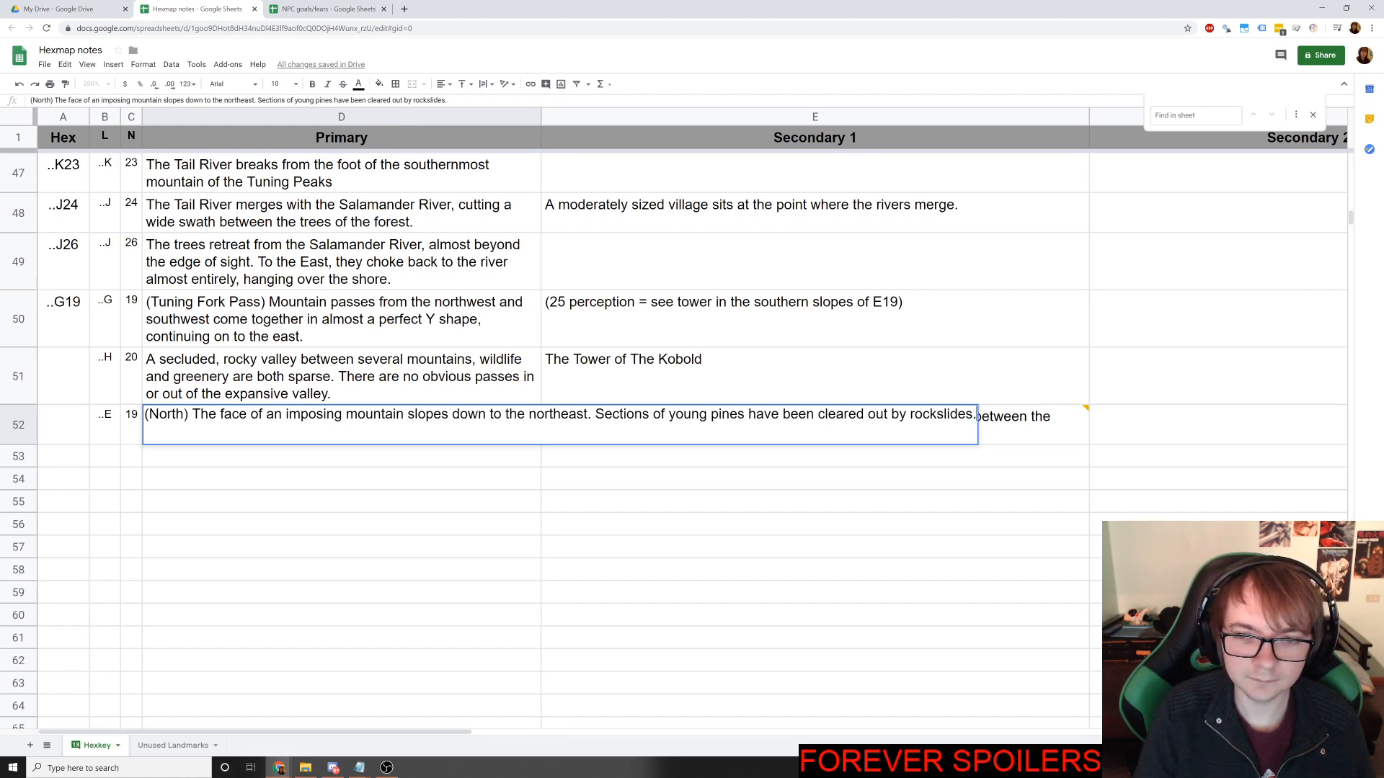
Add "More greenery down the slope." to the ..E 19 Primary description and check the mountain area on the Roll20 map.
text( More green)
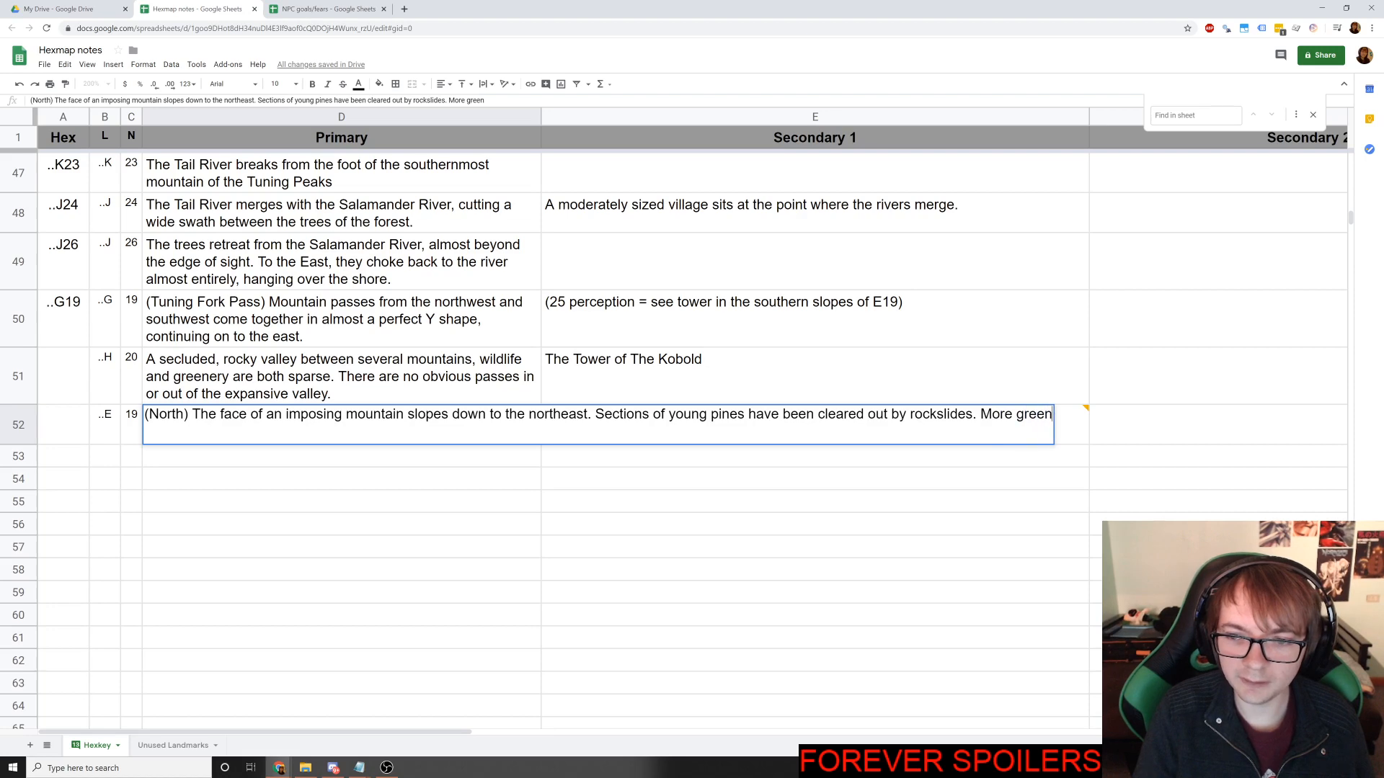
text(ery down the slope.)
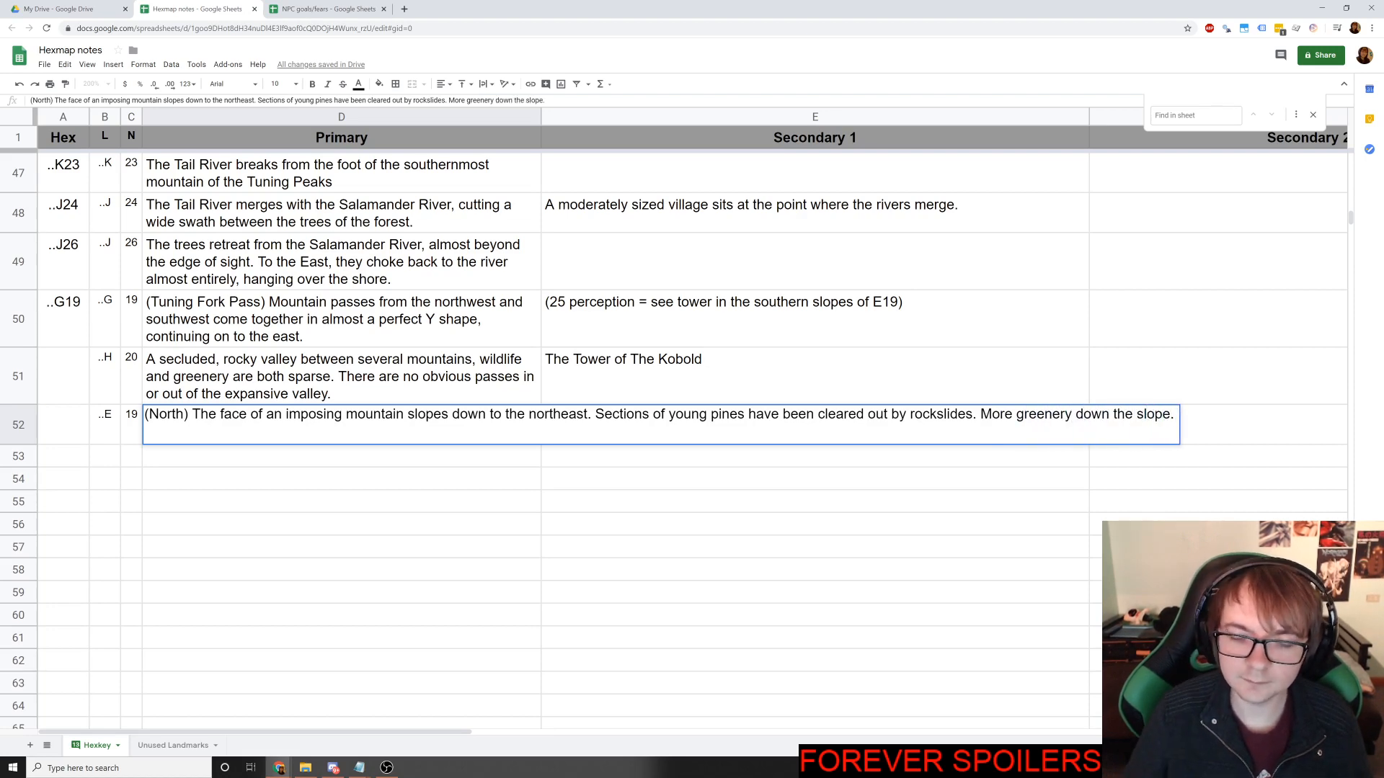
key(alt+Tab)
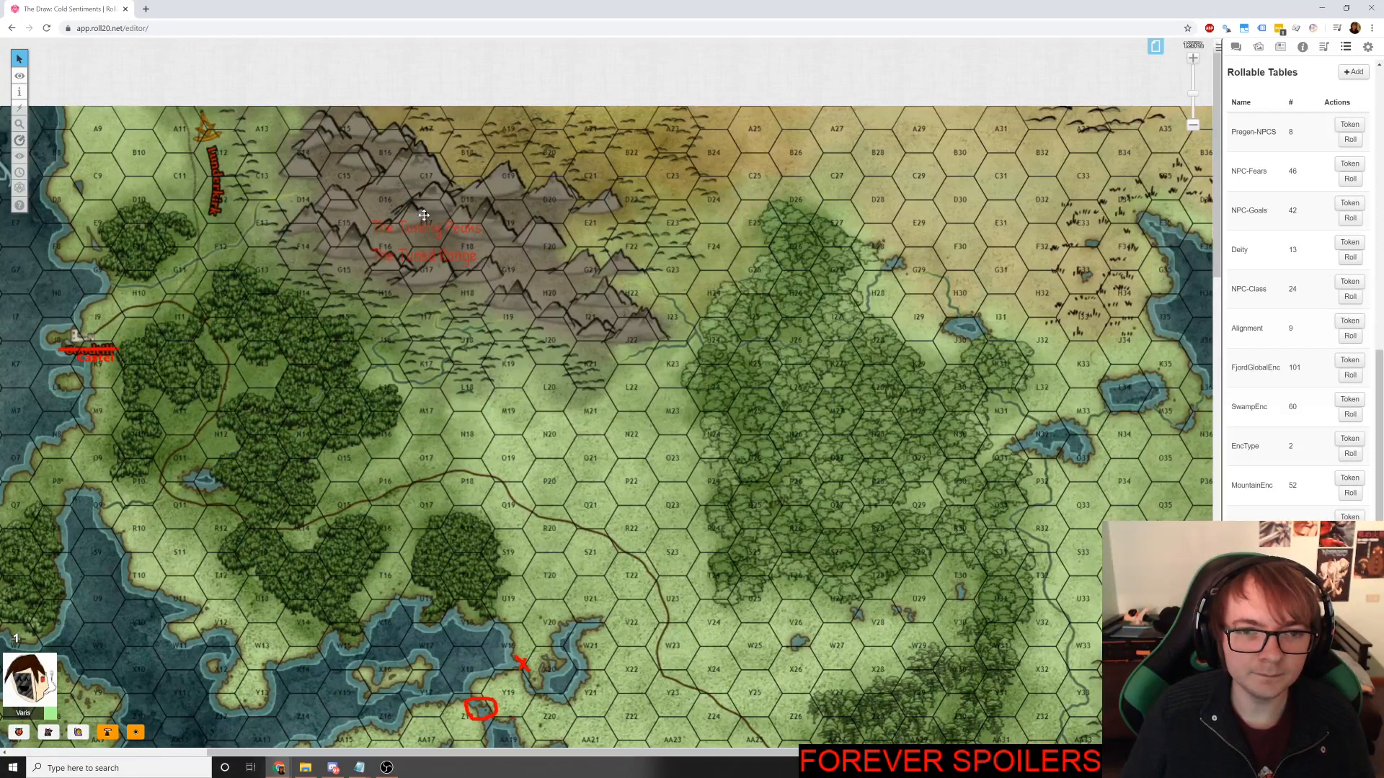
key(alt+Tab)
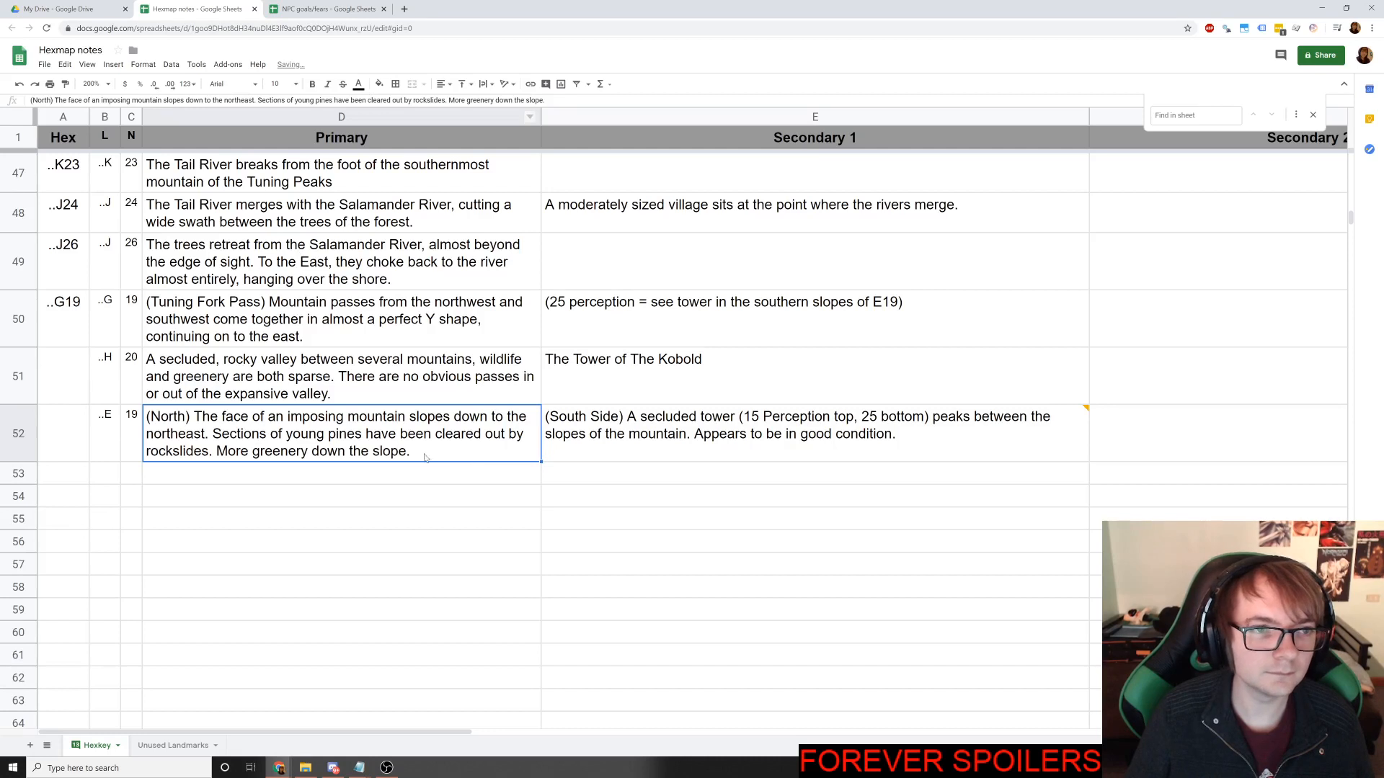
Extend the ..E 19 Primary description with "(South) An imposing rock face bars all progress to".
click(552, 101)
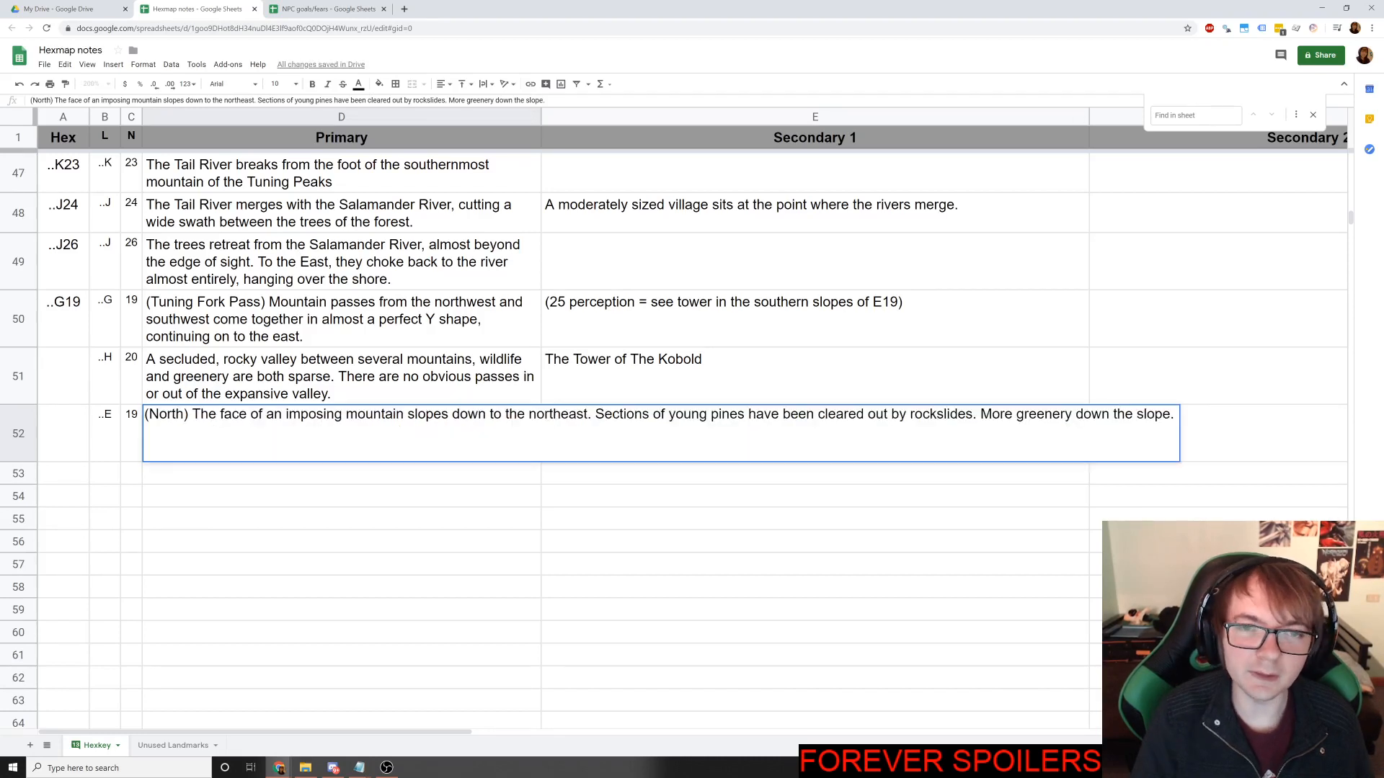
text((South))
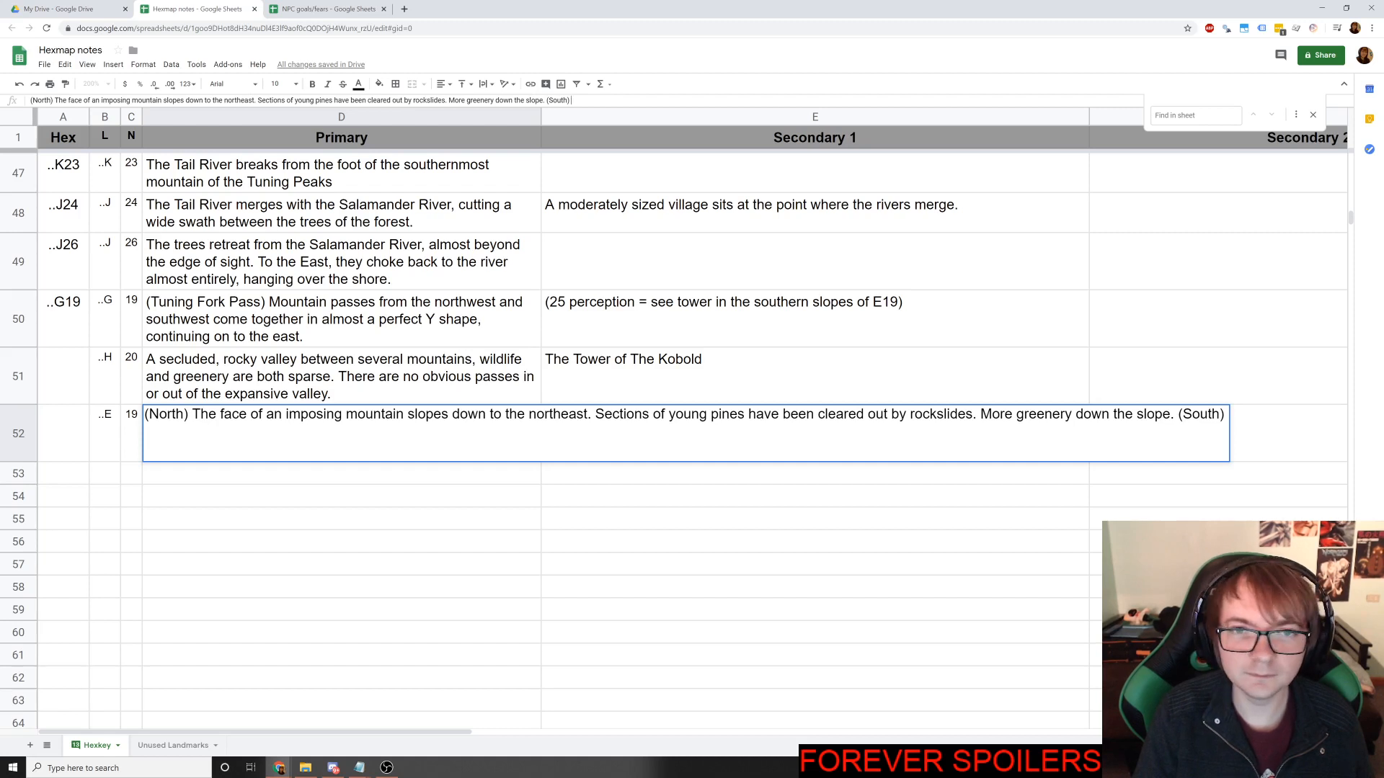
text( An im)
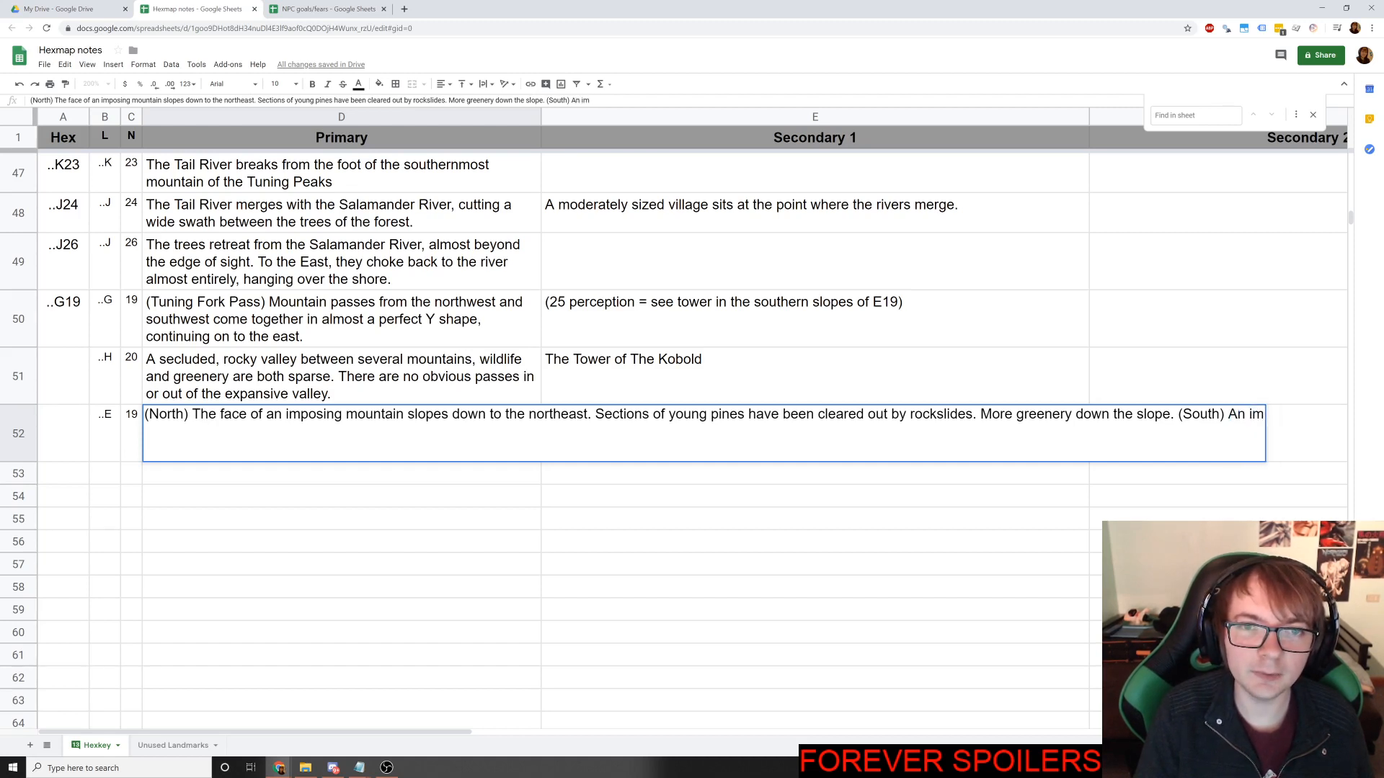
text(posing rock face)
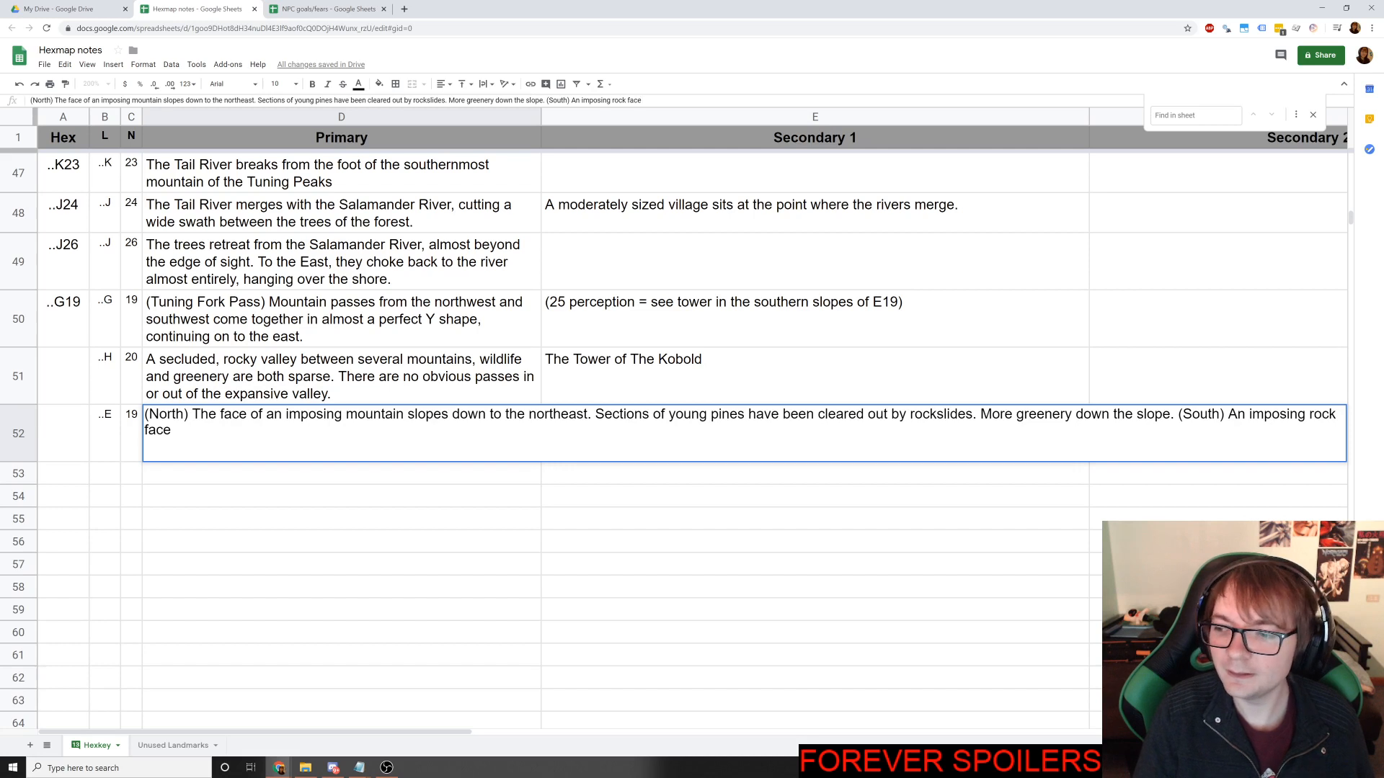
text( barr)
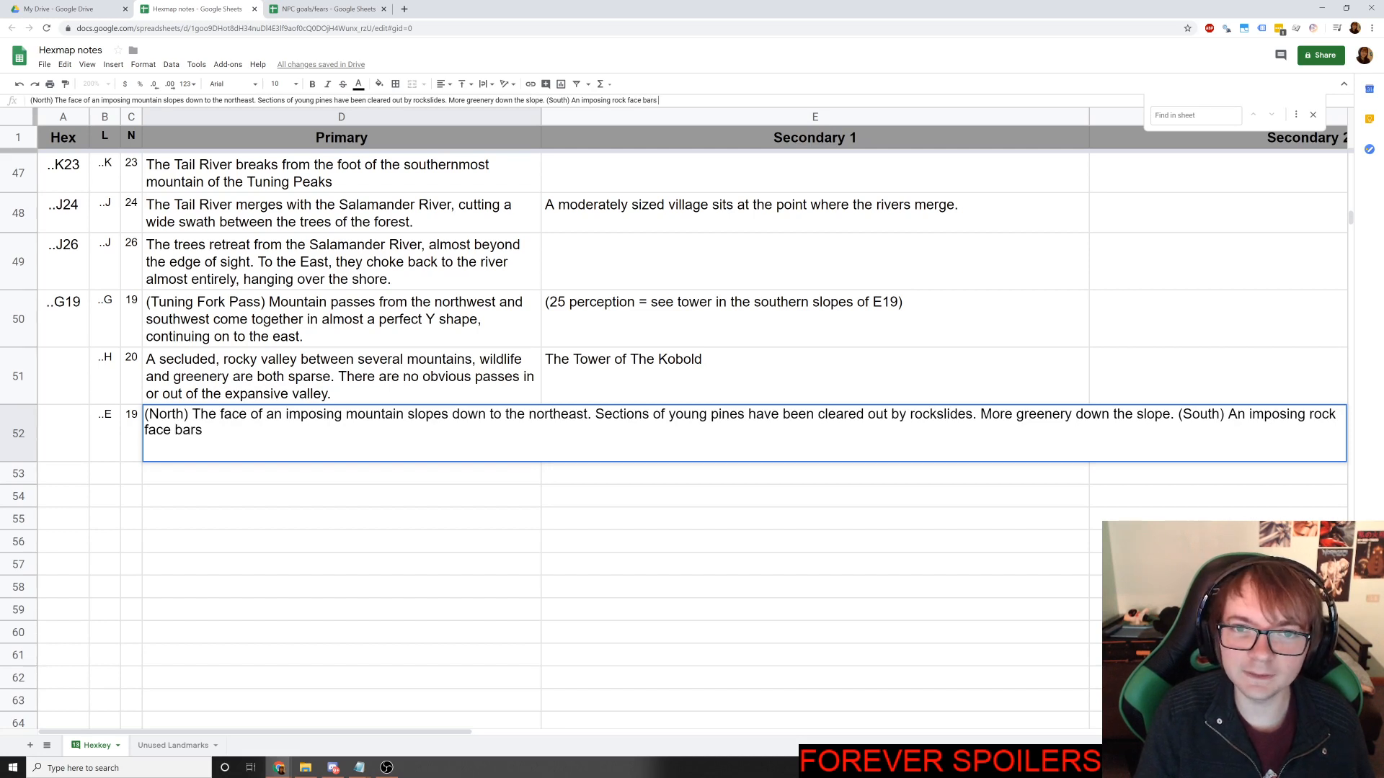
text( all)
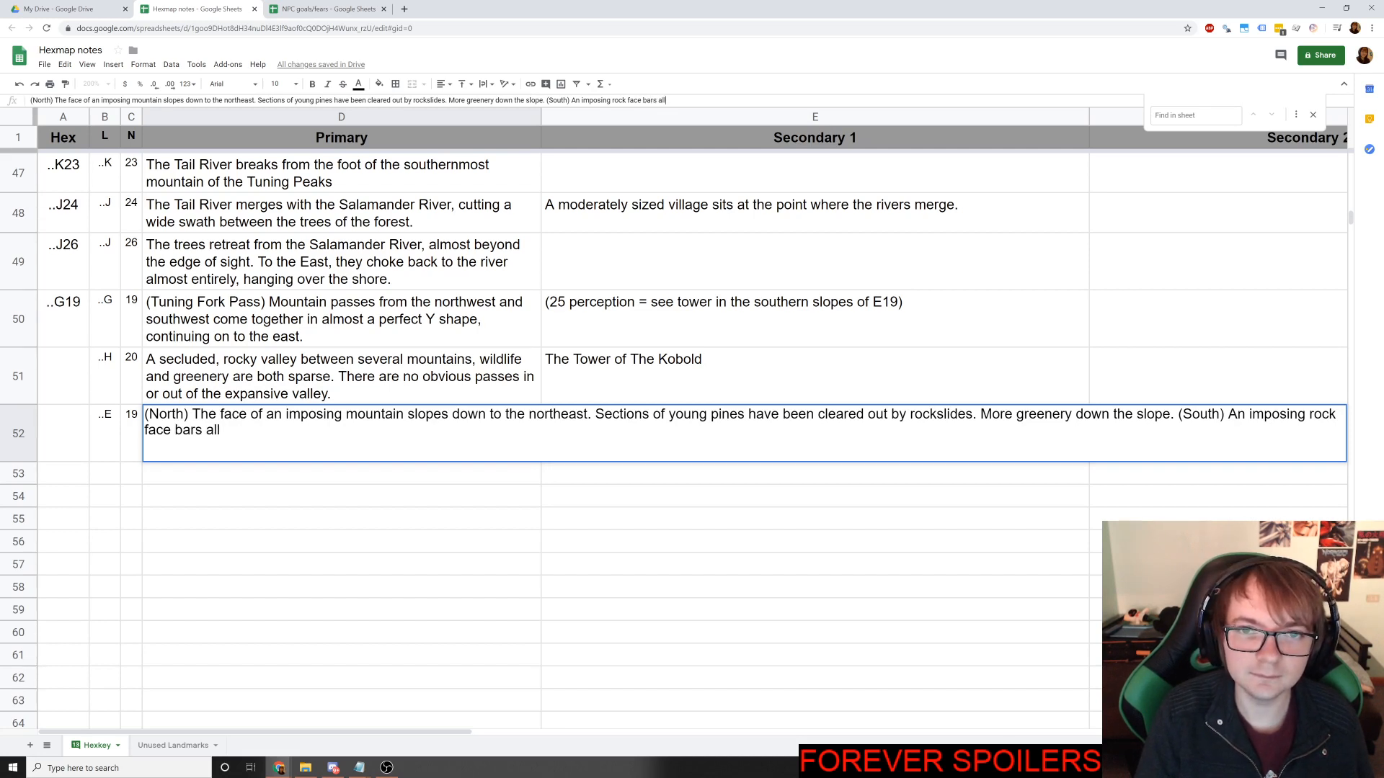
text( progress to)
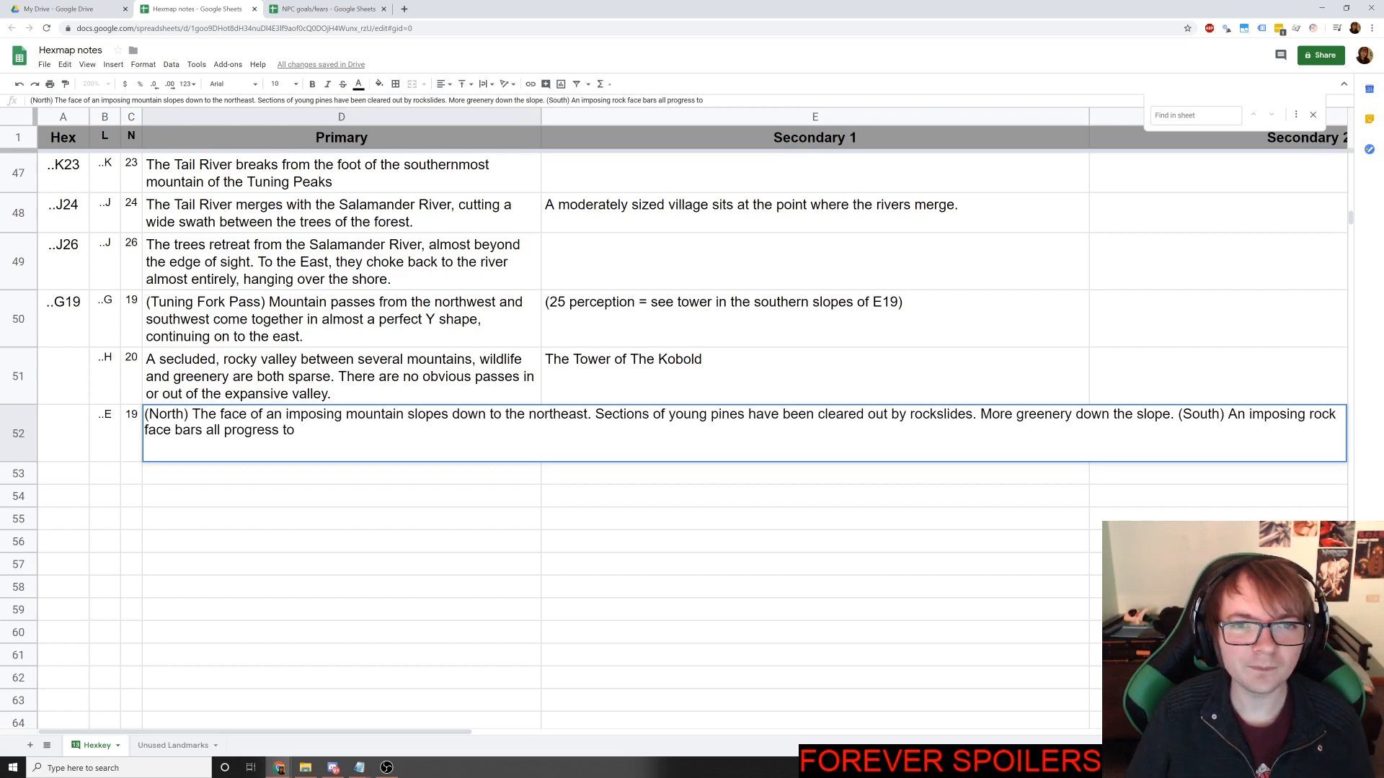
Replace "bars all progress to" in the ..E 19 Primary description with "cuts off the north of this area.".
key(ctrl+shift+Left)
key(ctrl+shift+Left)
key(ctrl+shift+Left)
key(ctrl+shift+Left)
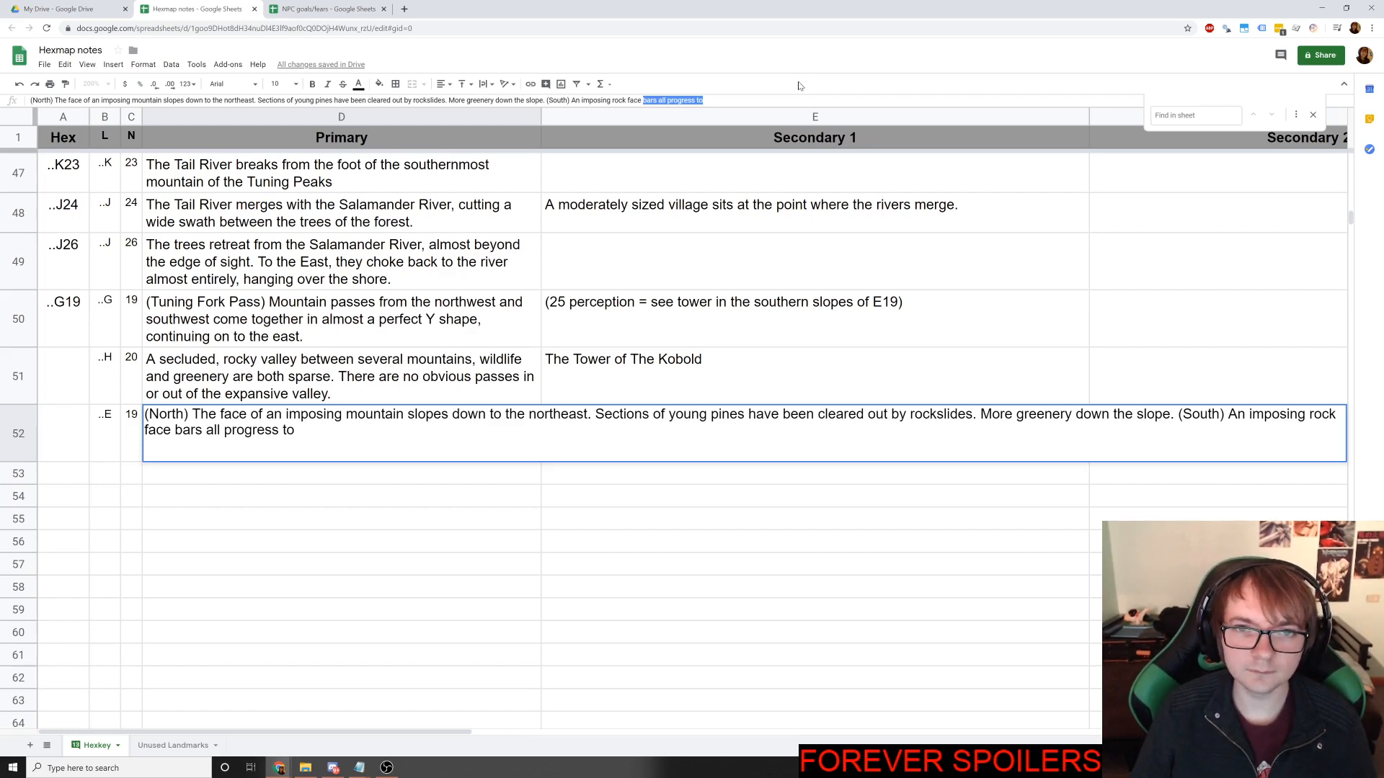
text(c)
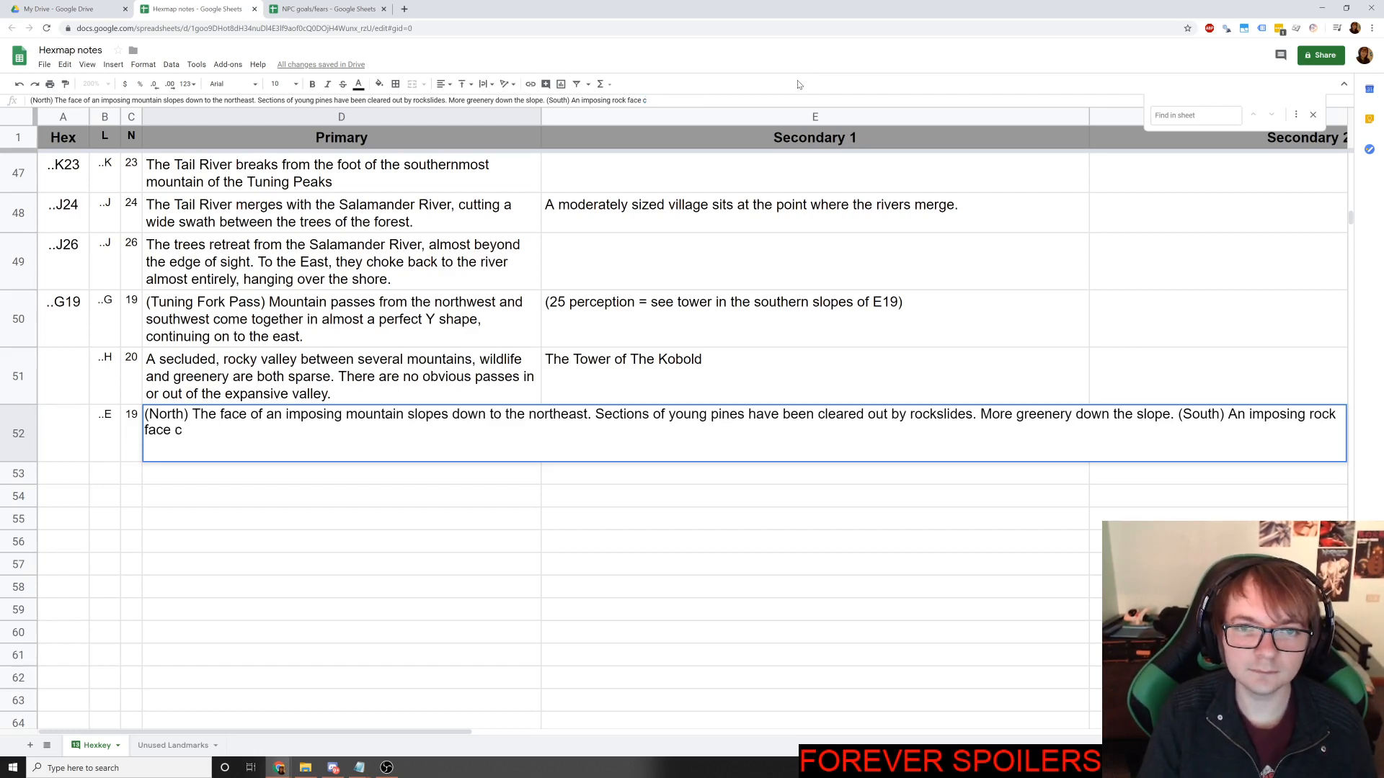
text(uts off the nor)
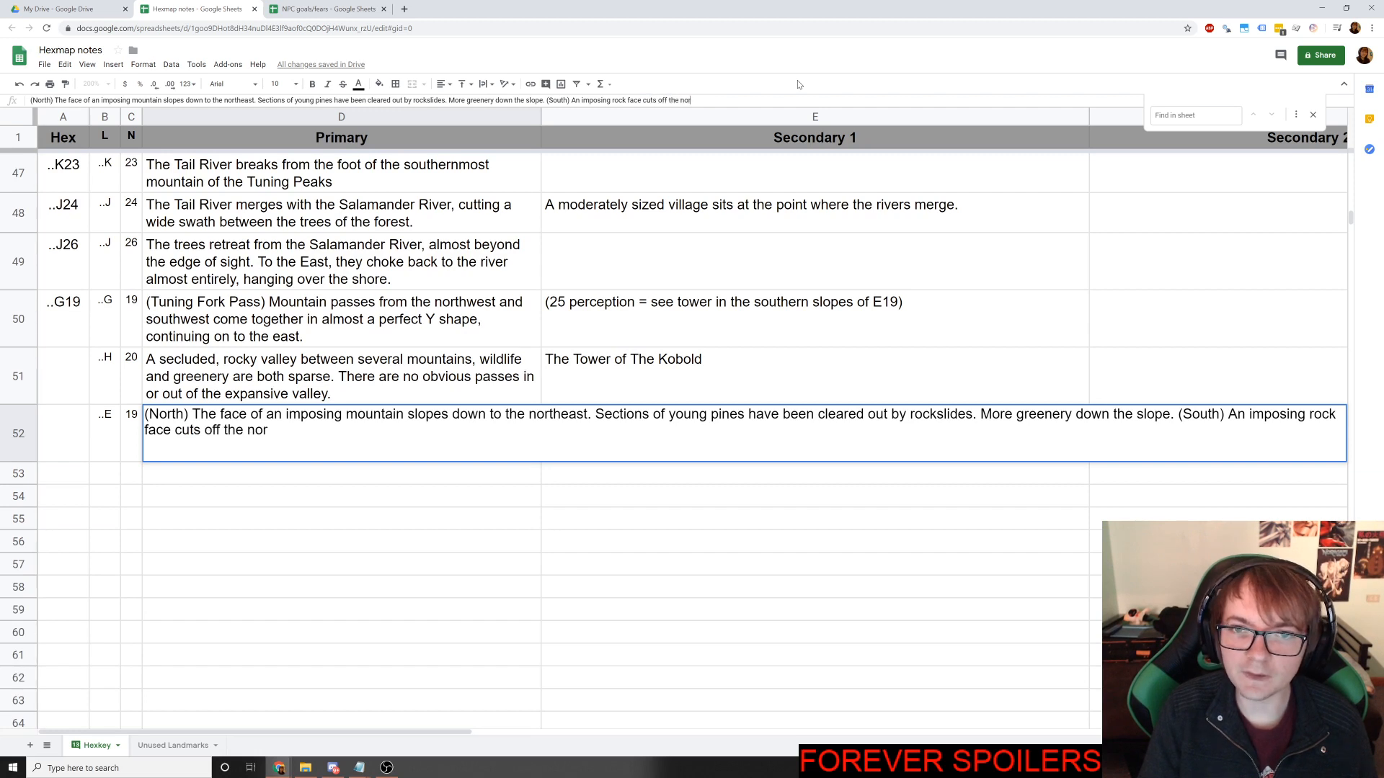
text(th of this area.)
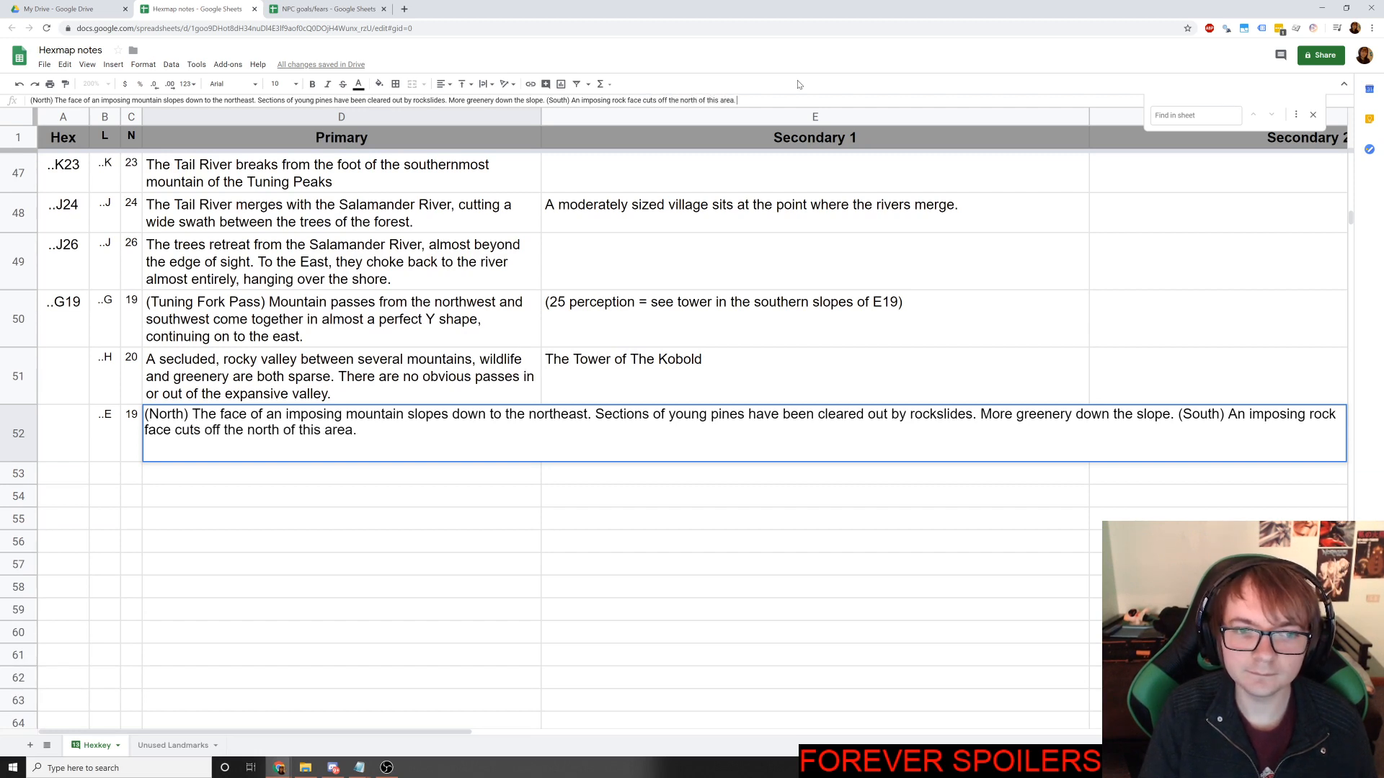
key(Return)
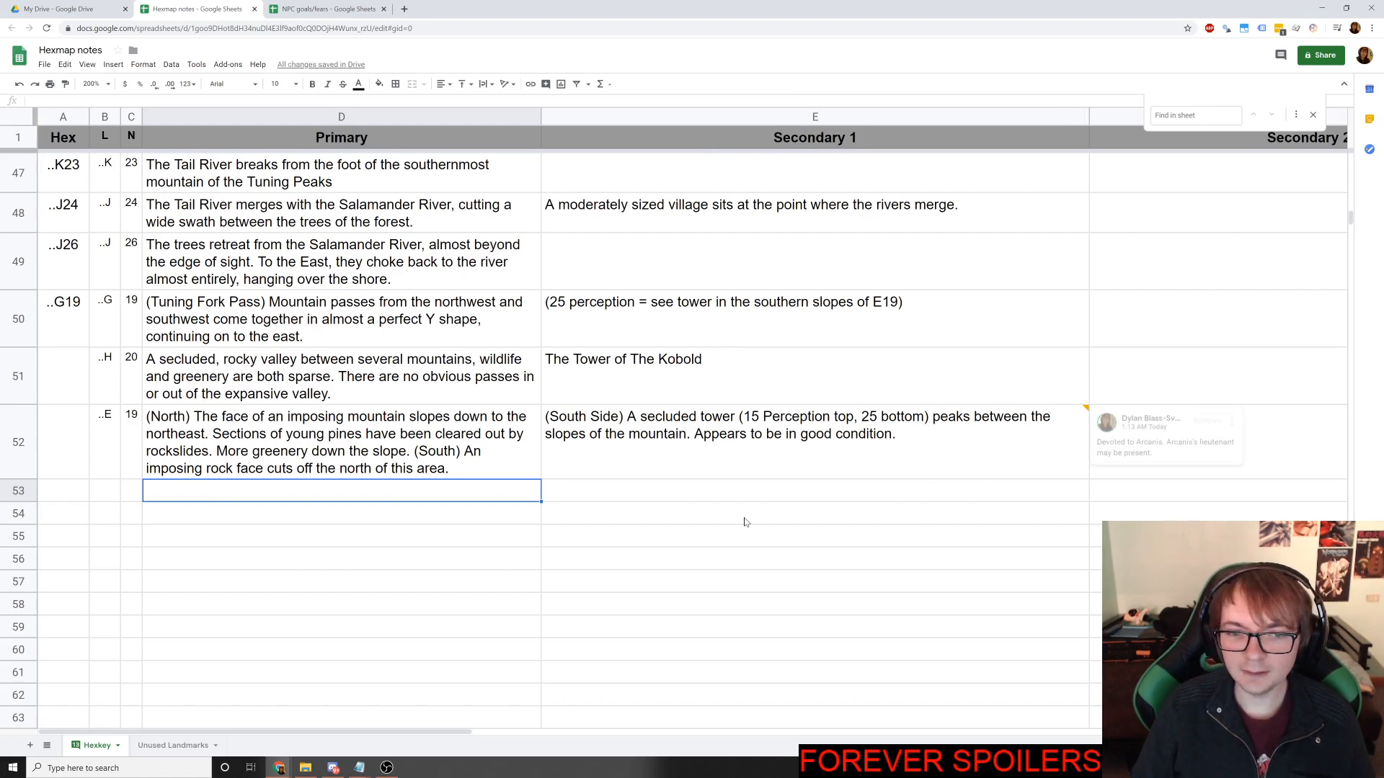
Consult the Roll20 map and start a new hex entry in row 53 with letter ..D and number 20.
click(706, 515)
click(469, 496)
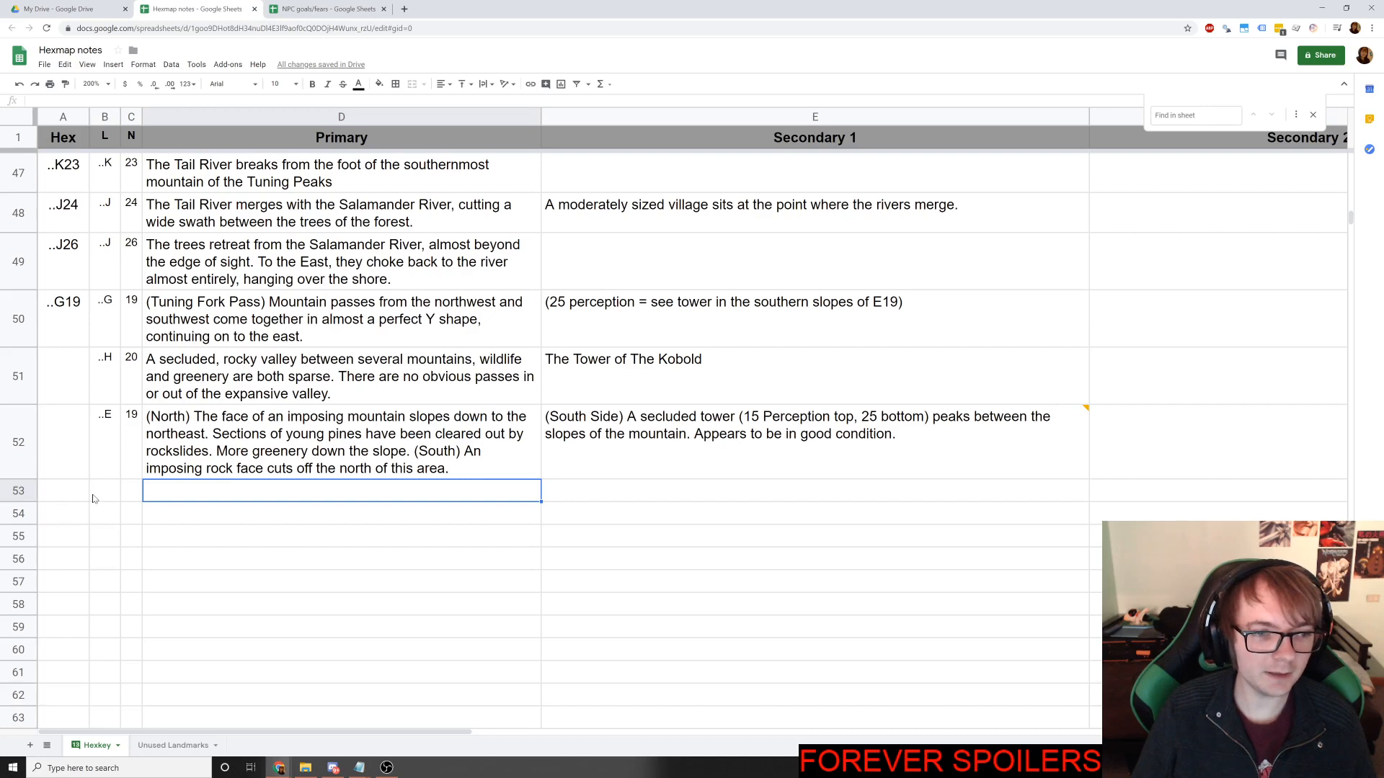
key(alt+Tab)
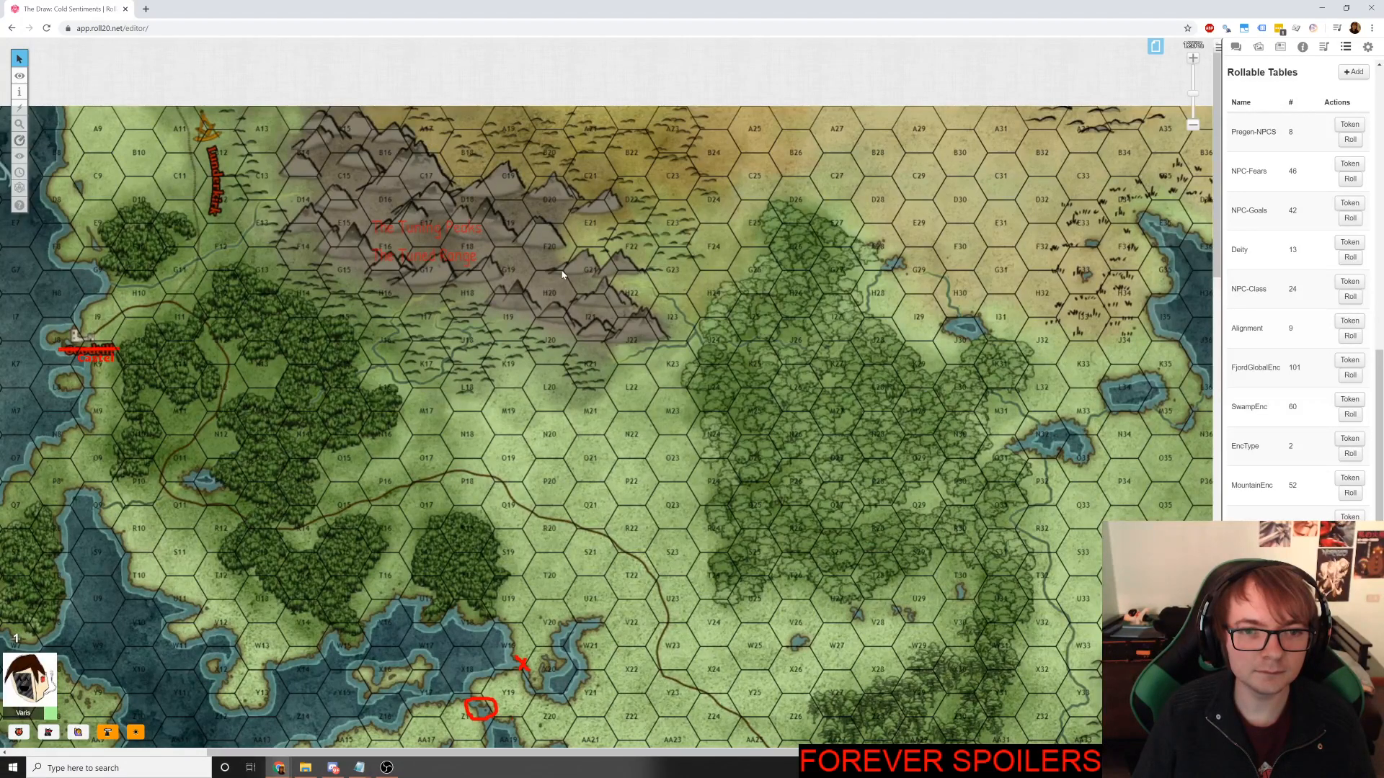
key(alt+Tab)
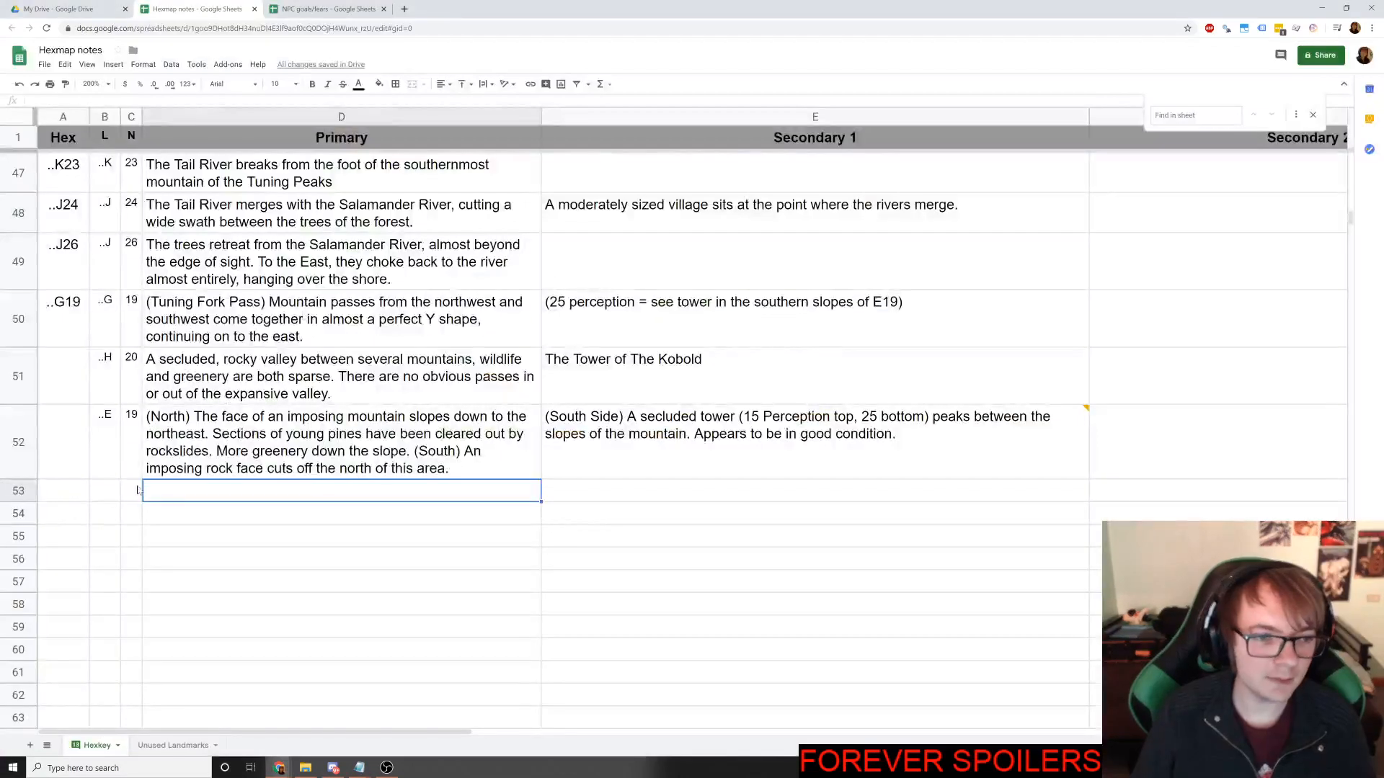
click(112, 490)
text(..D)
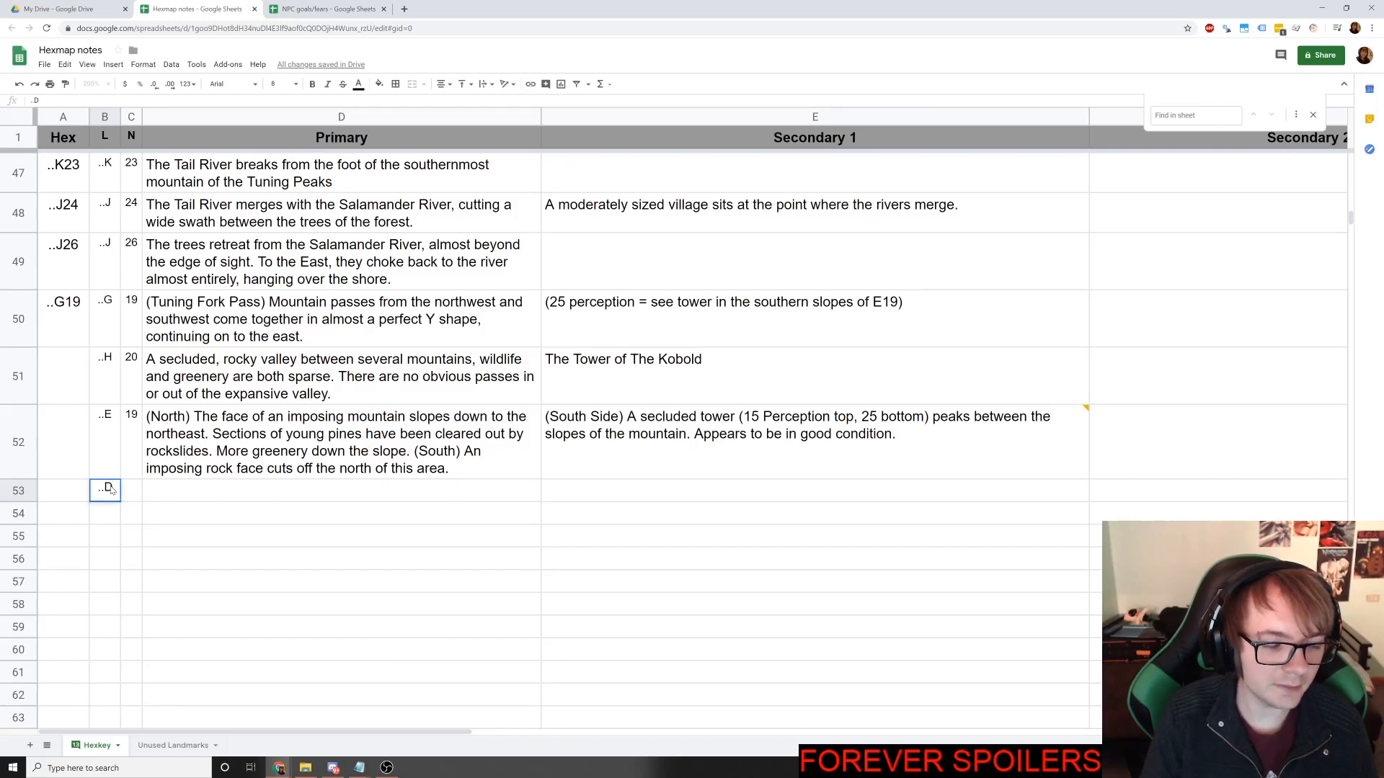
key(Tab)
text(20)
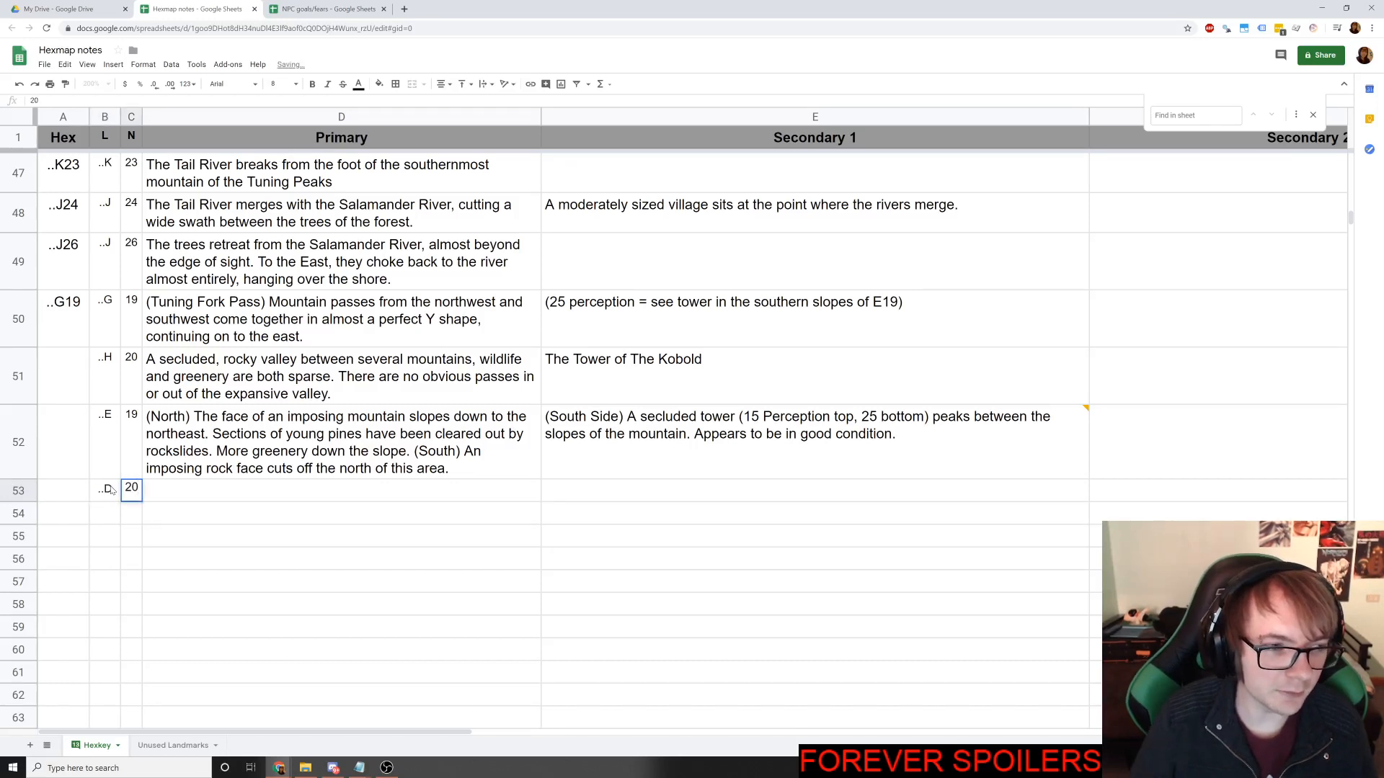
key(Tab)
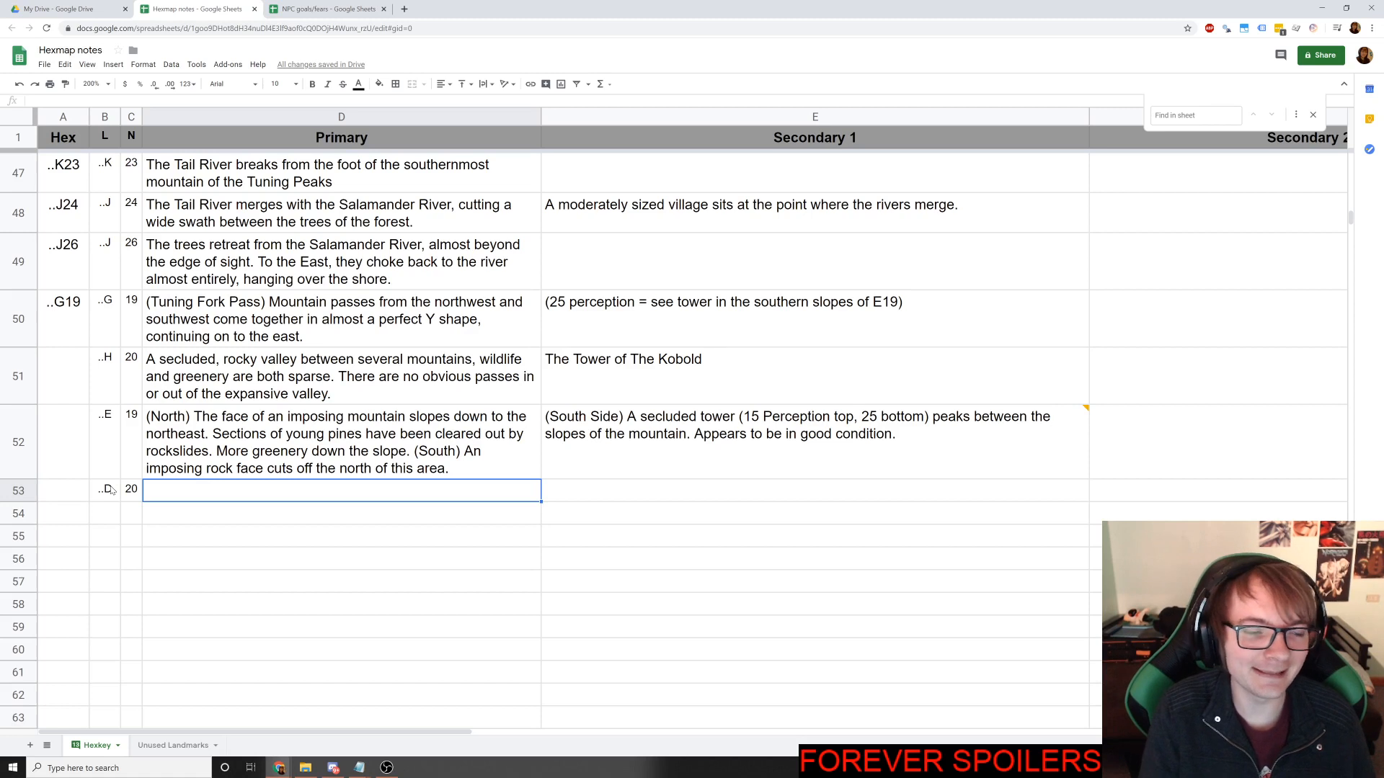
Begin the ..D 20 Primary description with "An impressive but unmarked lake", consulting the Roll20 map for the location.
text(A)
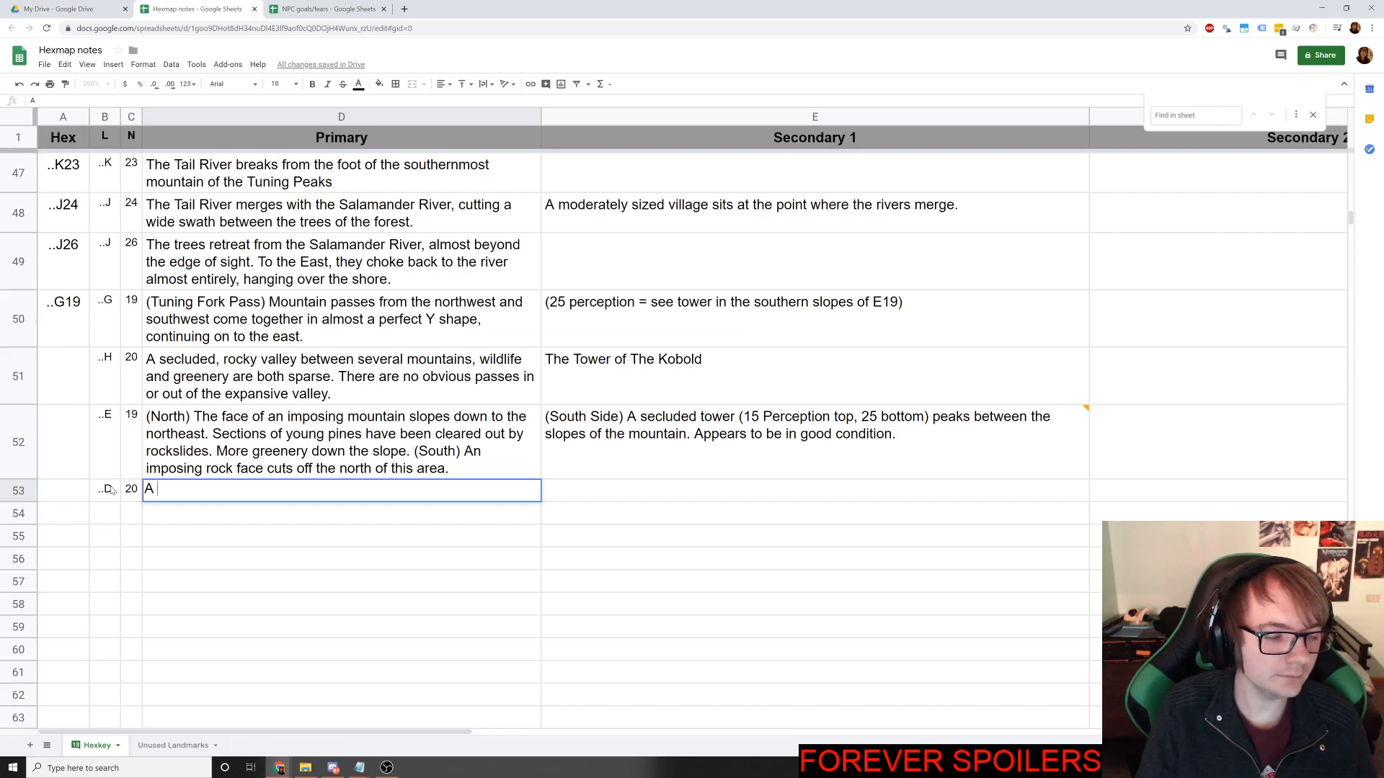
key(alt+Tab)
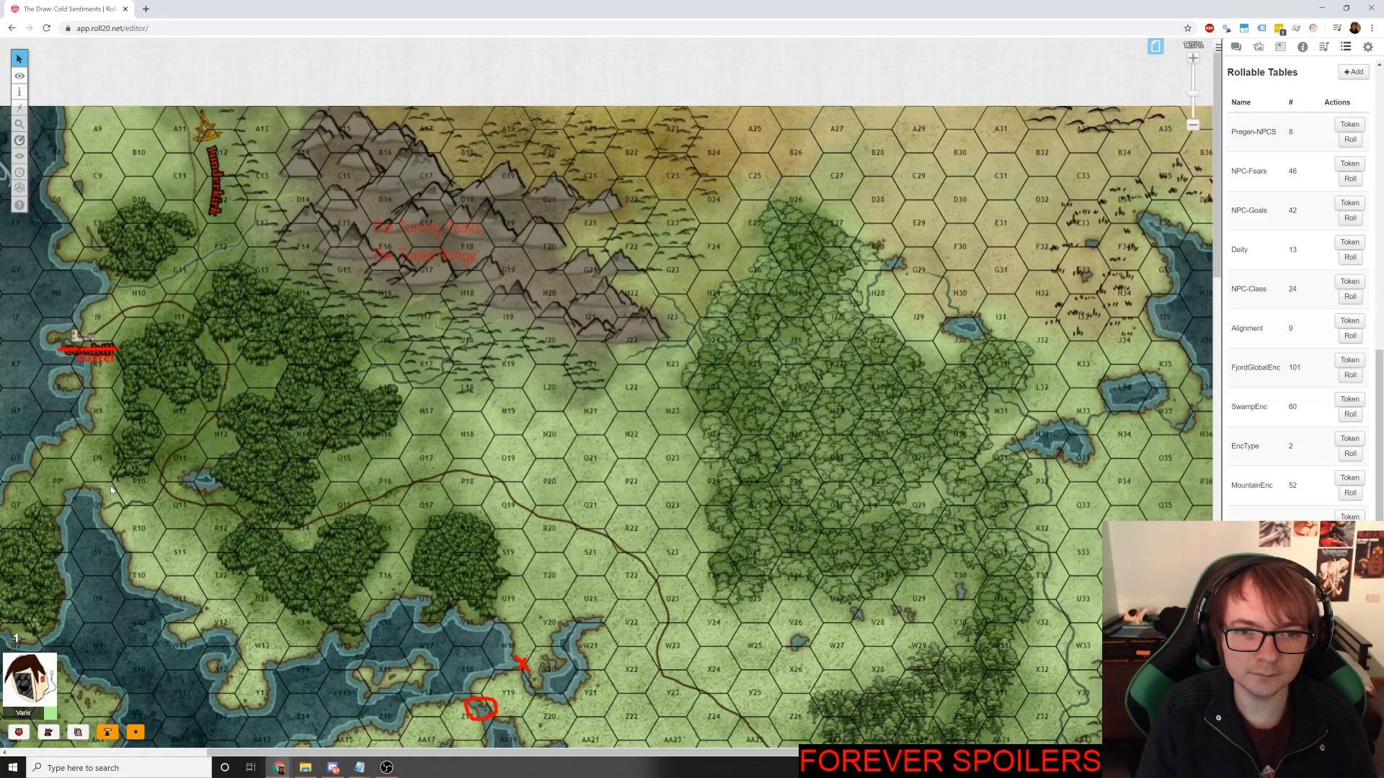
key(alt+Tab)
text(n )
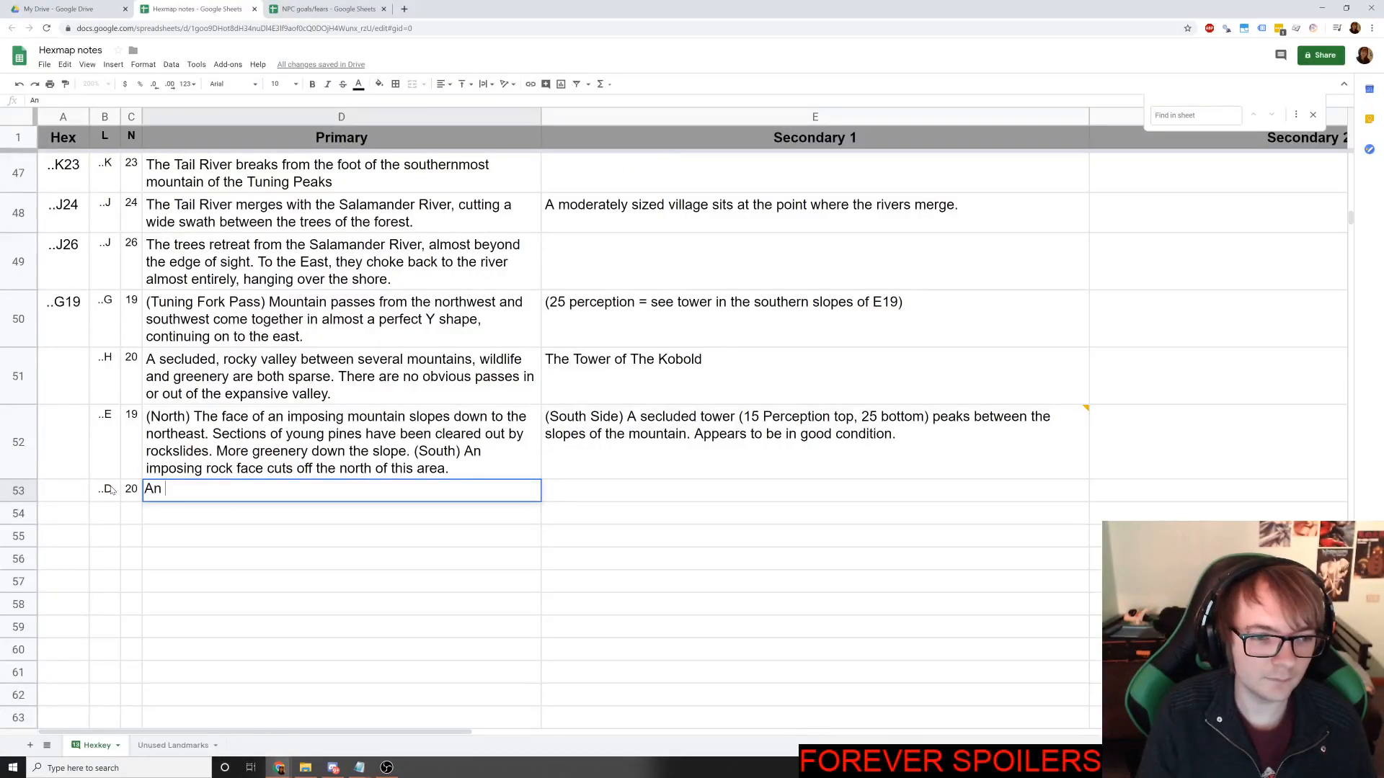
text(impressive but unmar)
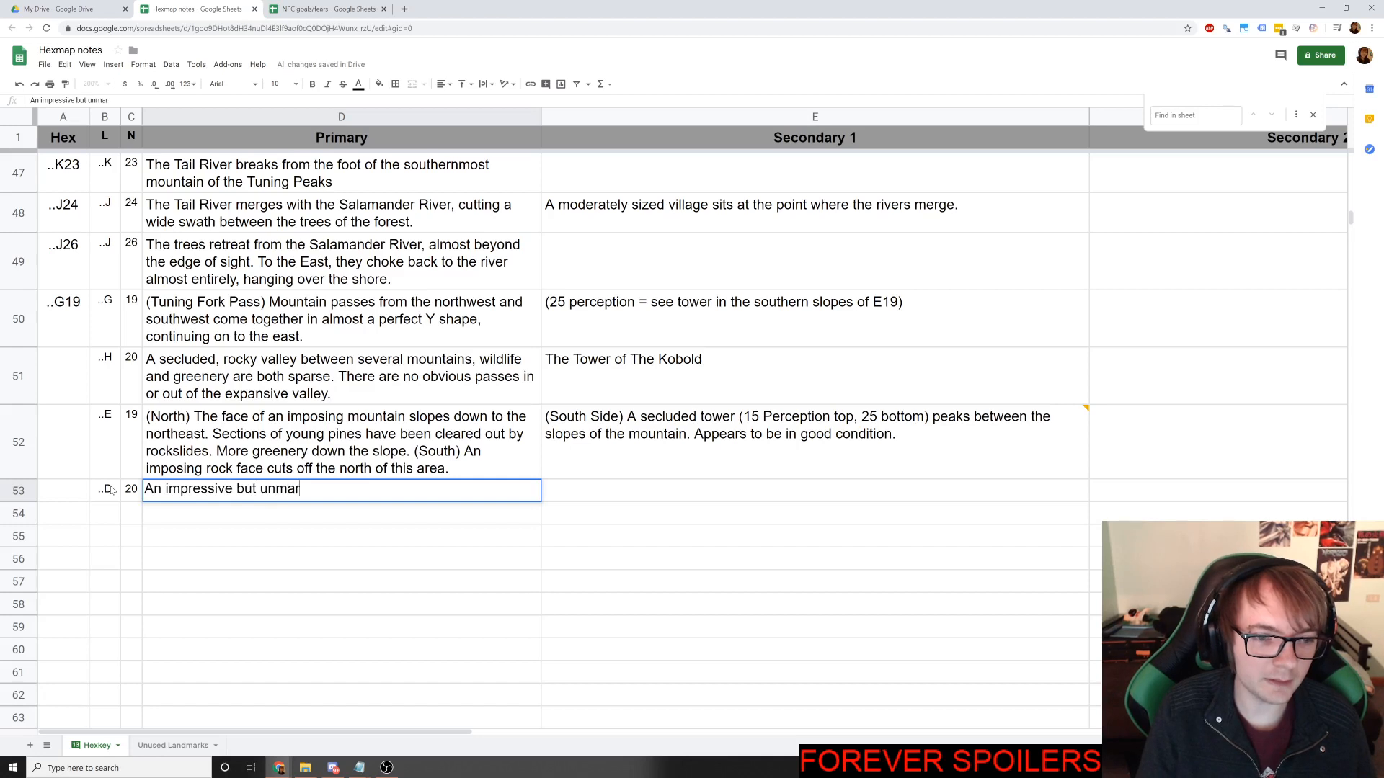
text(ked lake )
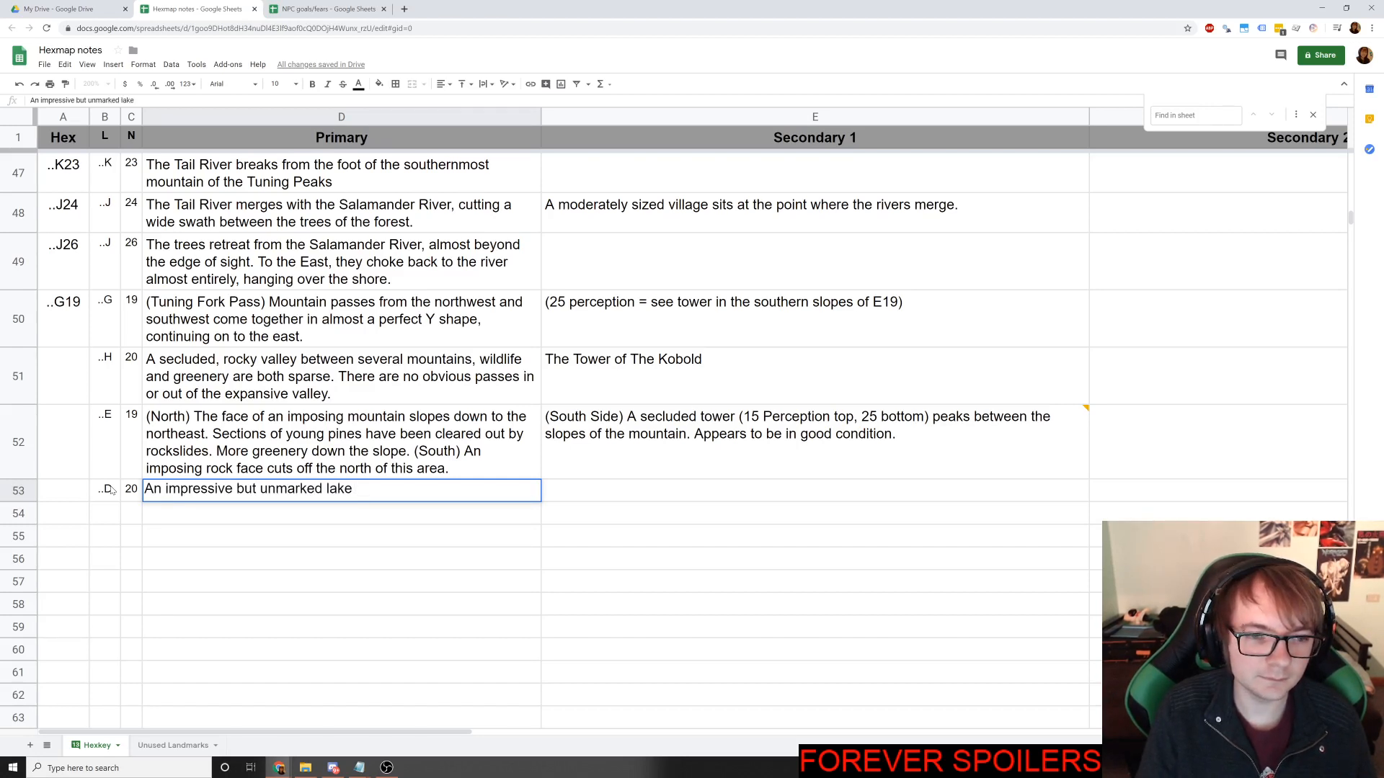
text(of)
key(BackSpace)
key(BackSpace)
Complete the ..D 20 Primary description with "stretches across the width of the valley", checking the mountain area on the Roll20 map.
key(alt+Tab)
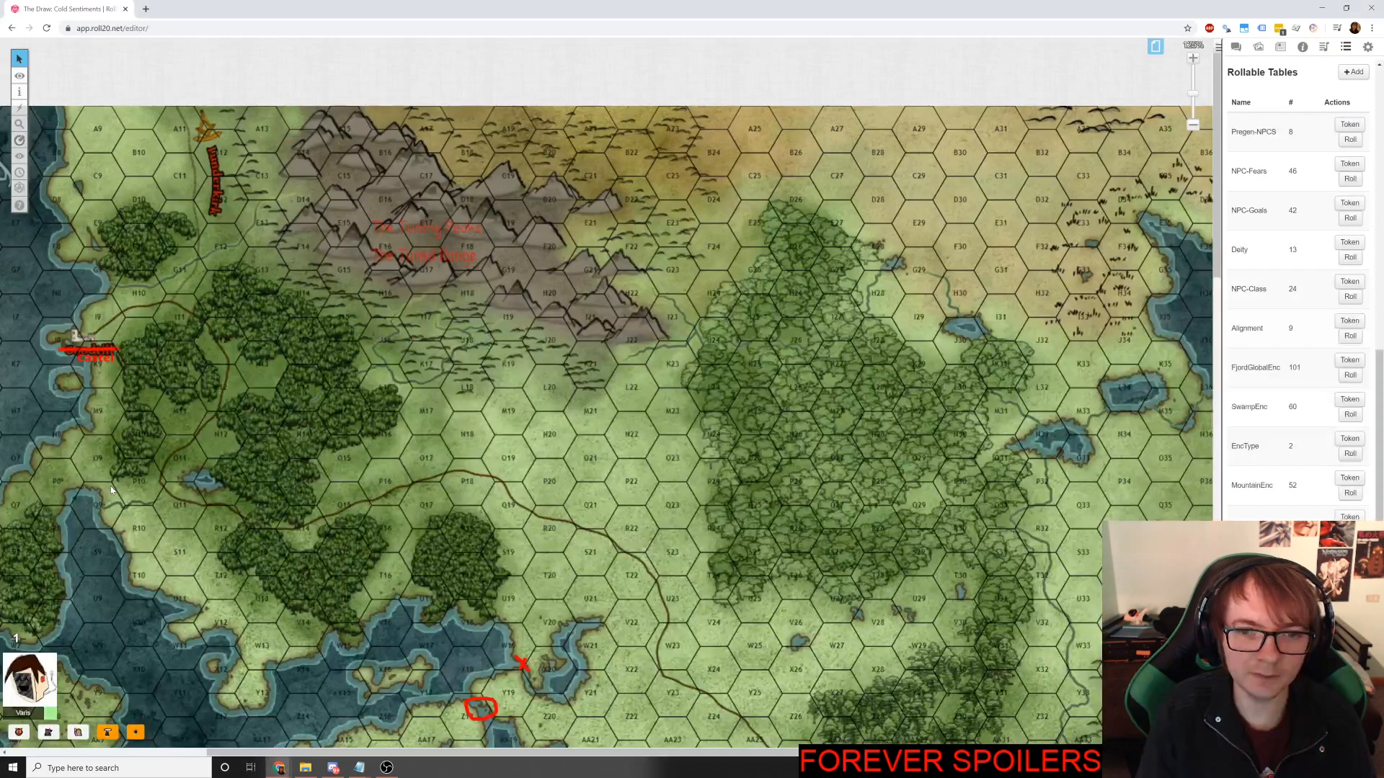
key(alt+Tab)
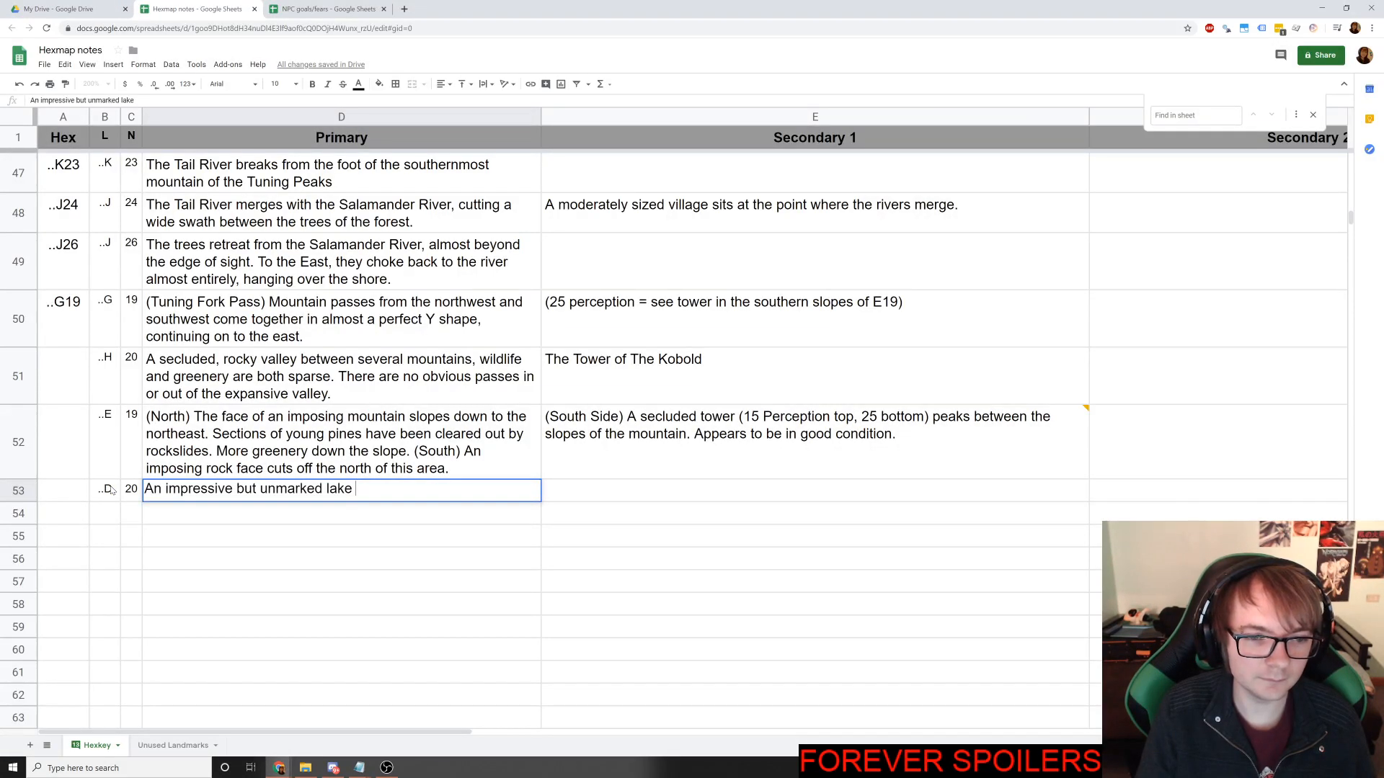
text(stretches ac)
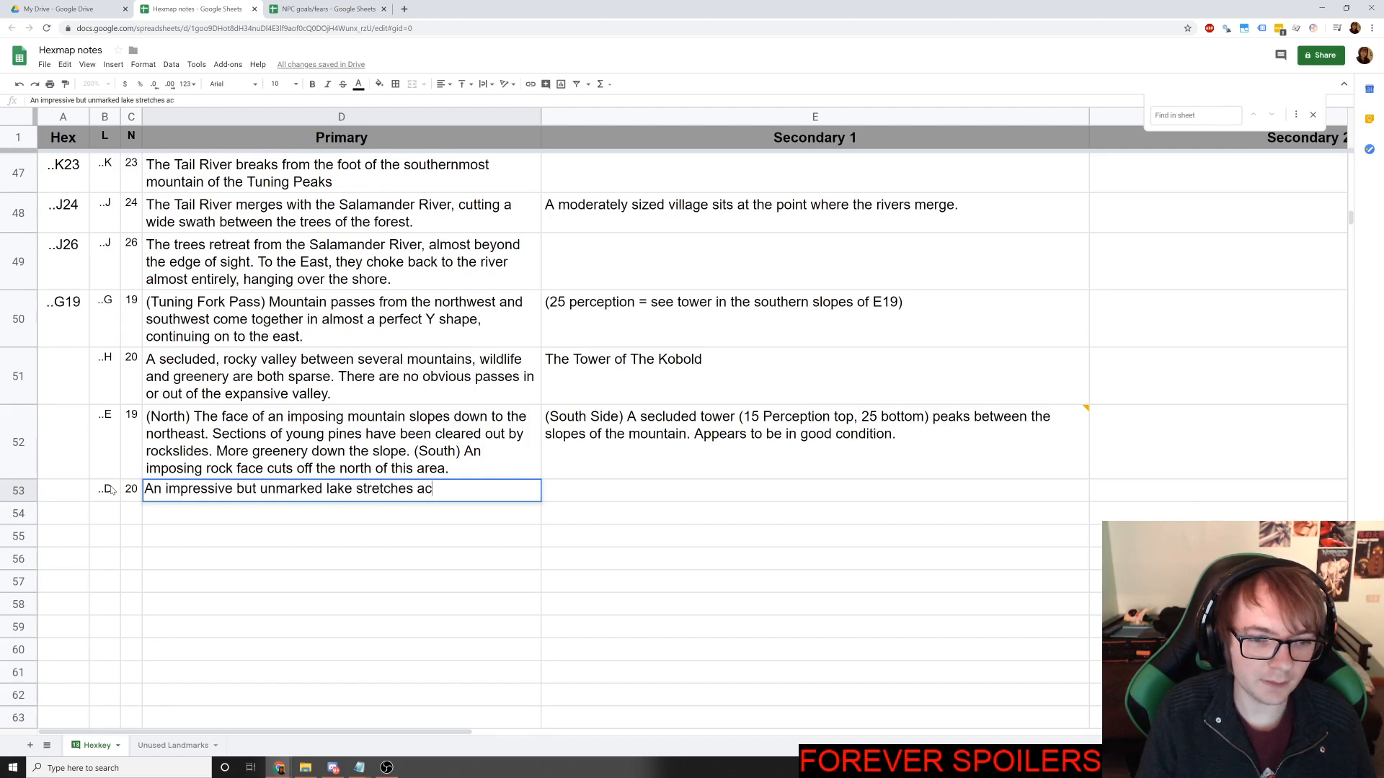
text(ross the wi)
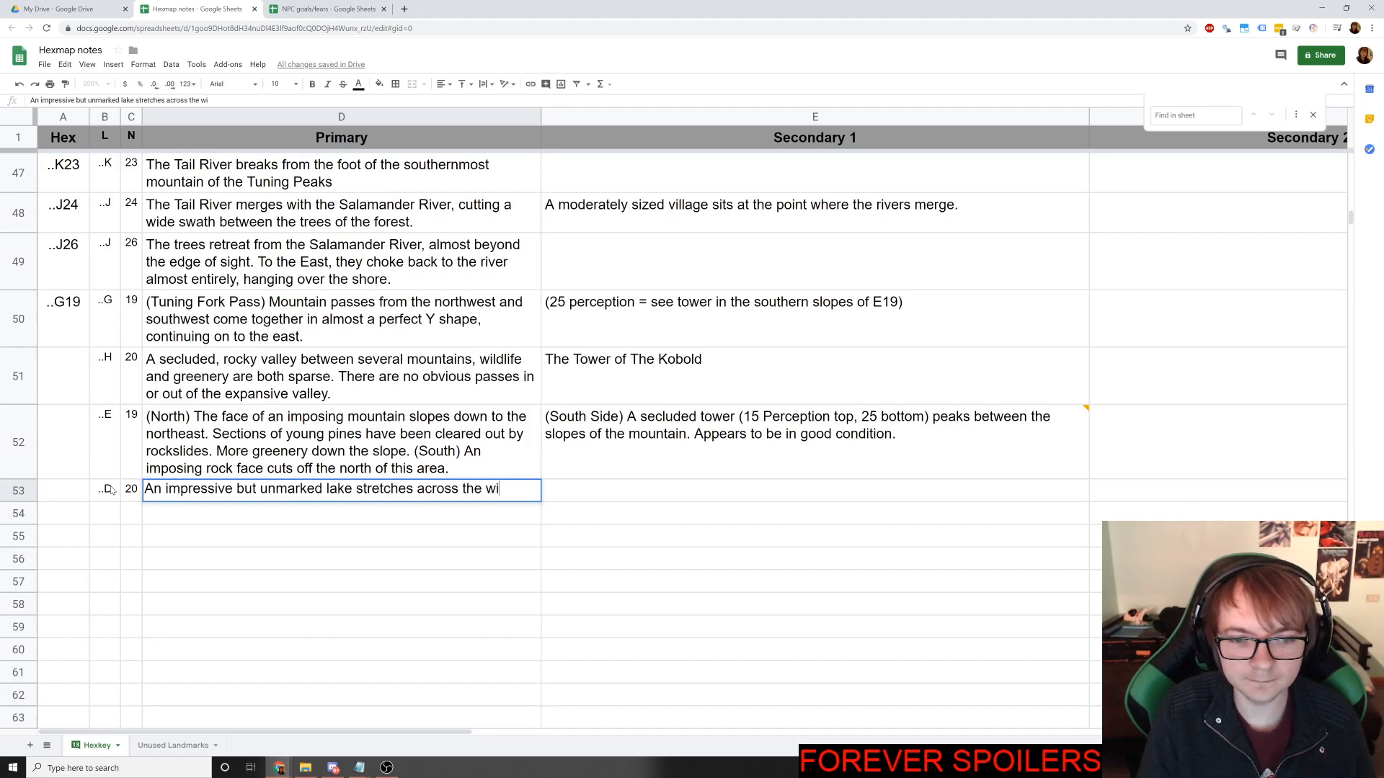
text(dth of the valley)
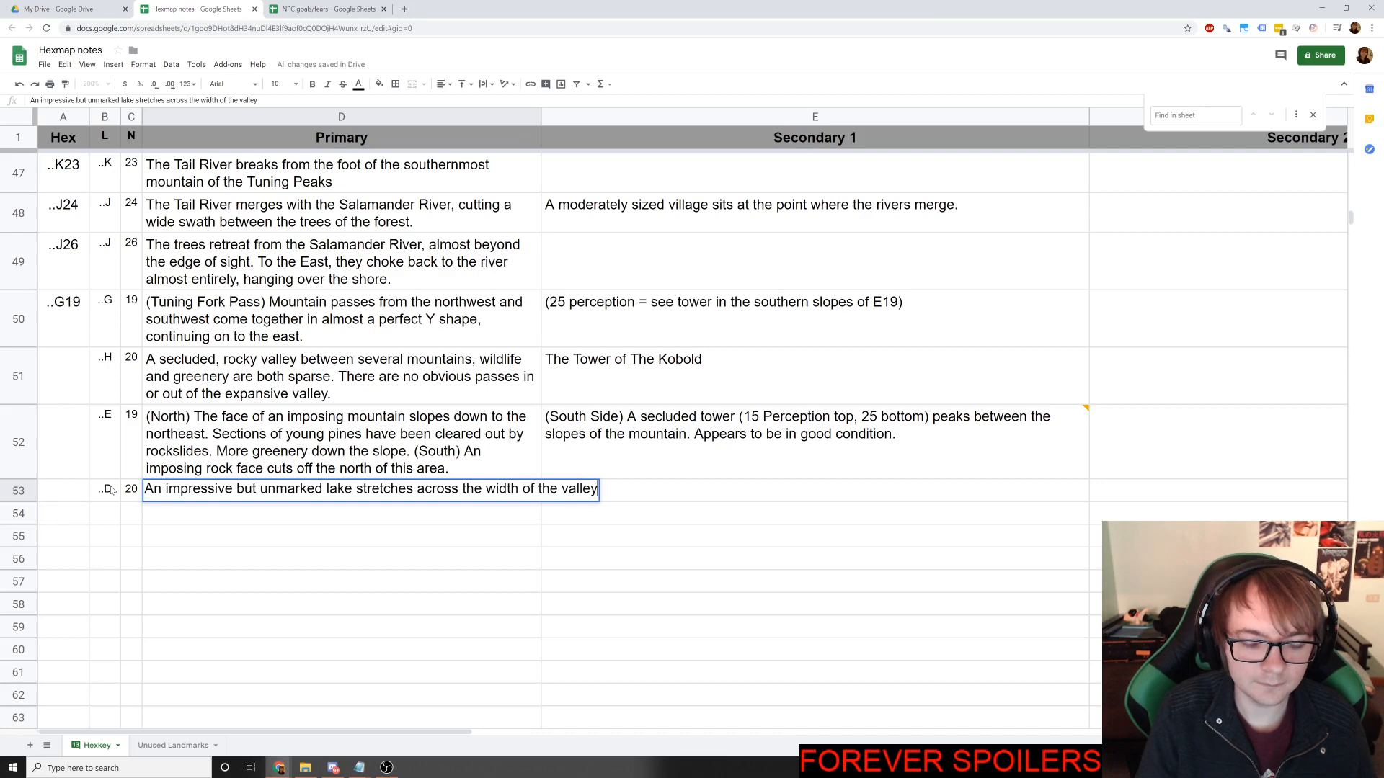
key(alt+Tab)
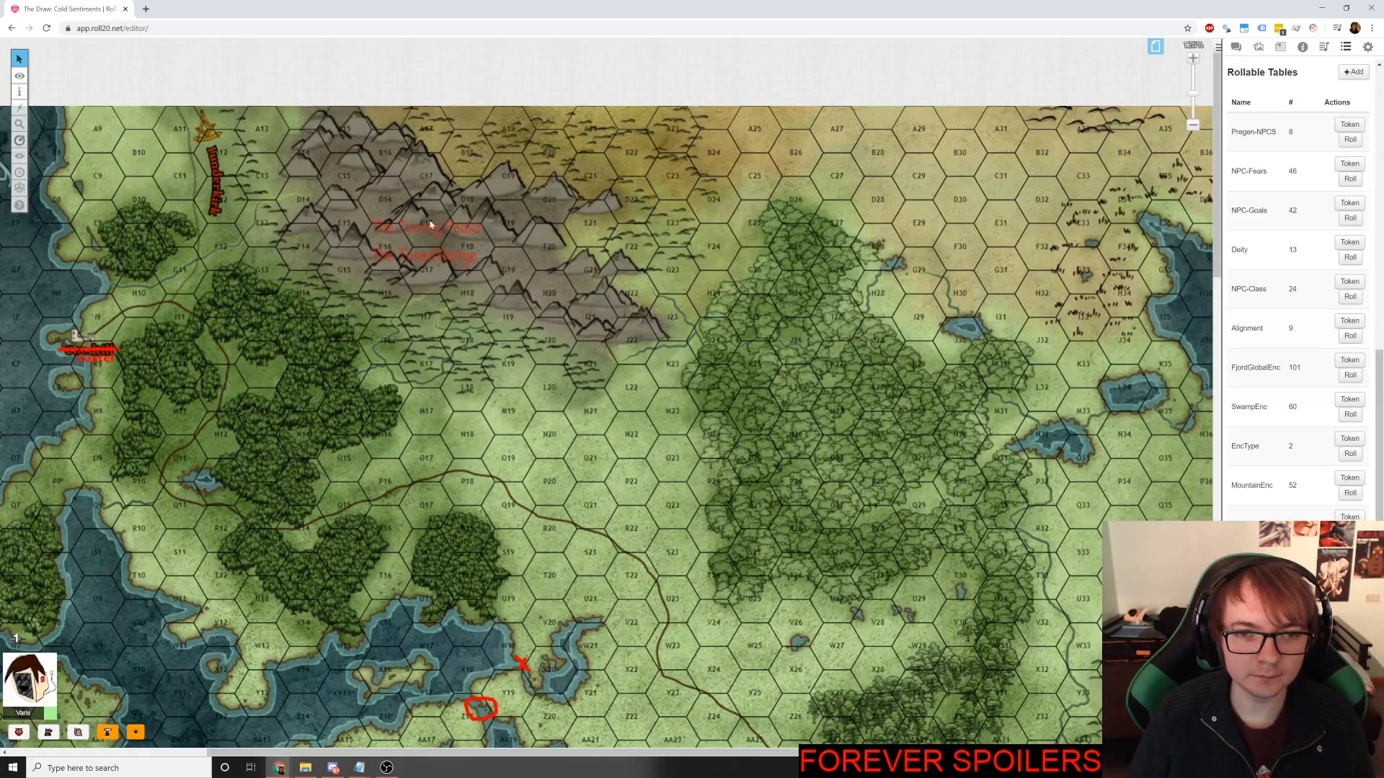
key(alt+Tab)
key(Tab)
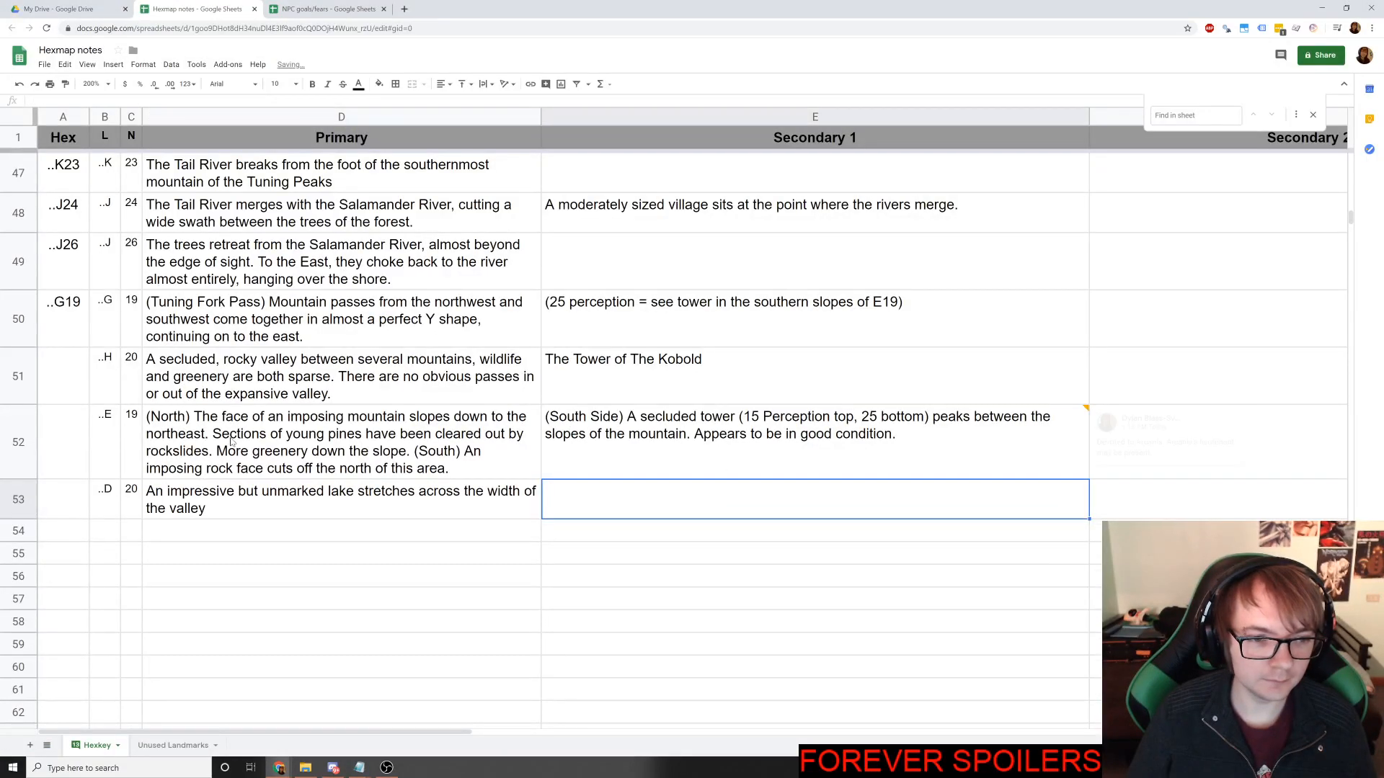
Close the find-in-sheet search and select the empty Primary cell in row 54.
click(448, 548)
click(395, 532)
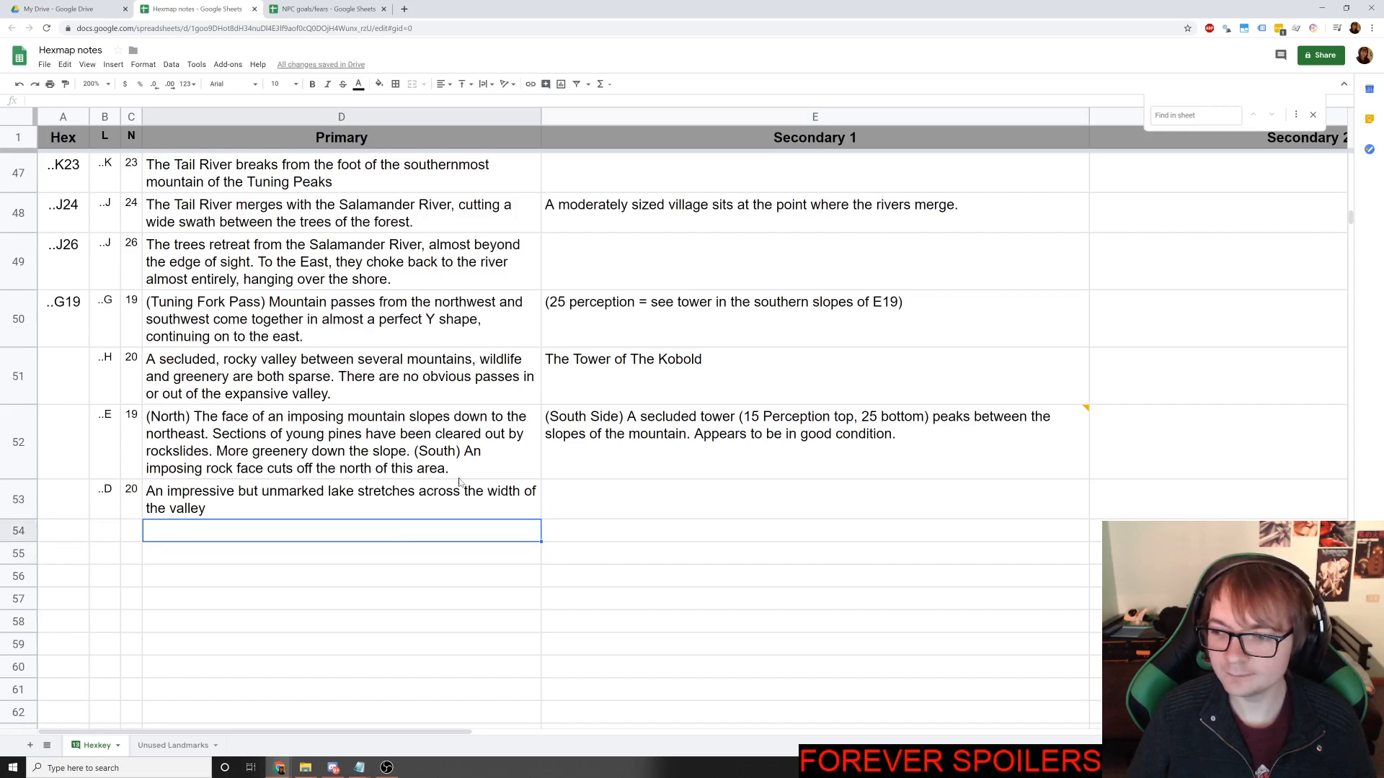
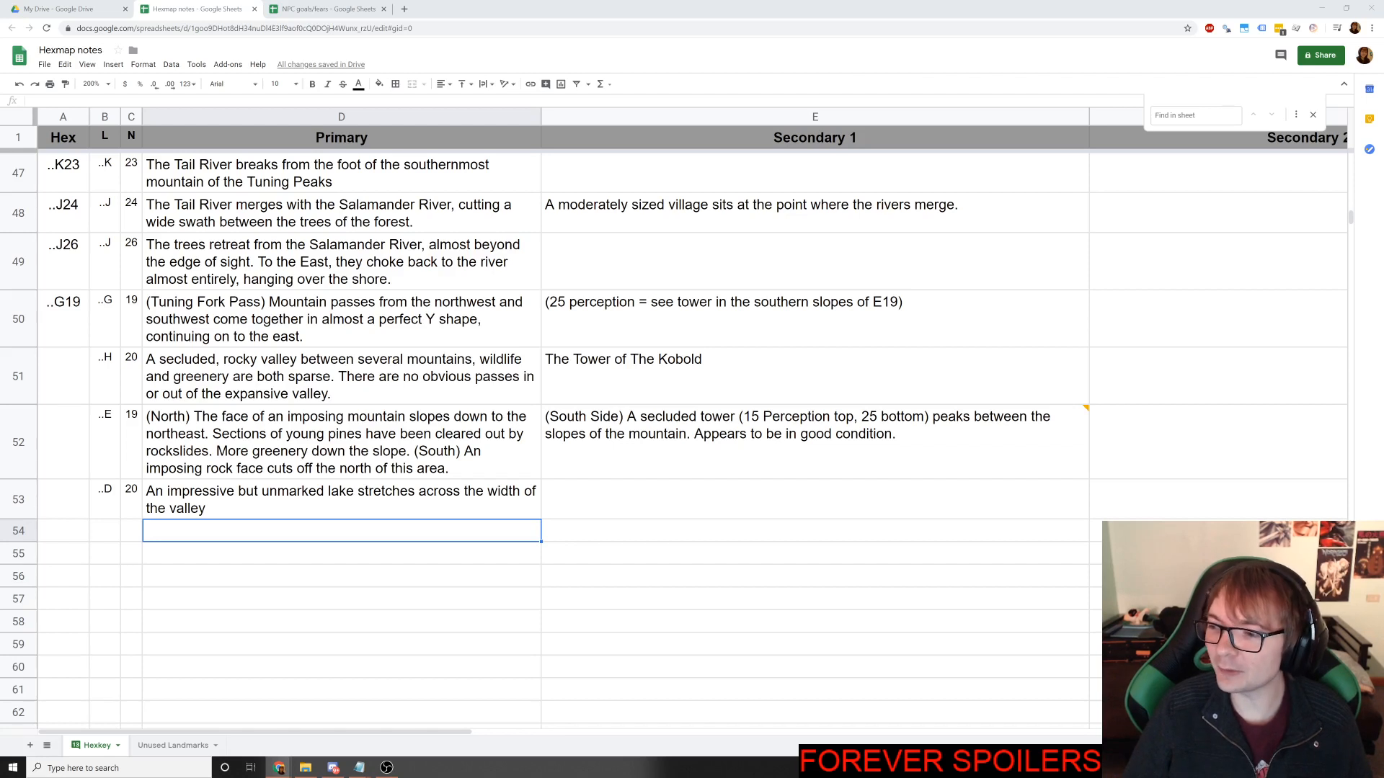
click(1313, 116)
click(654, 483)
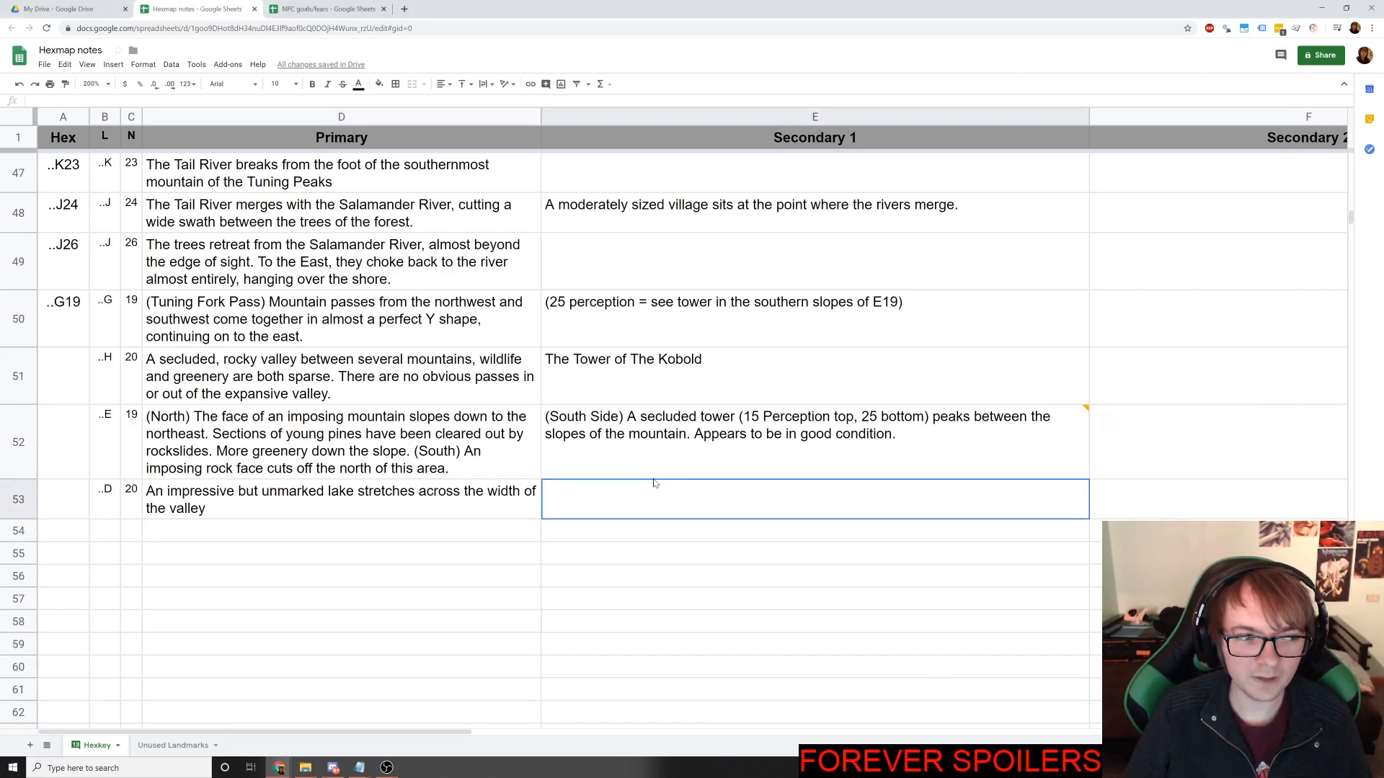
click(688, 542)
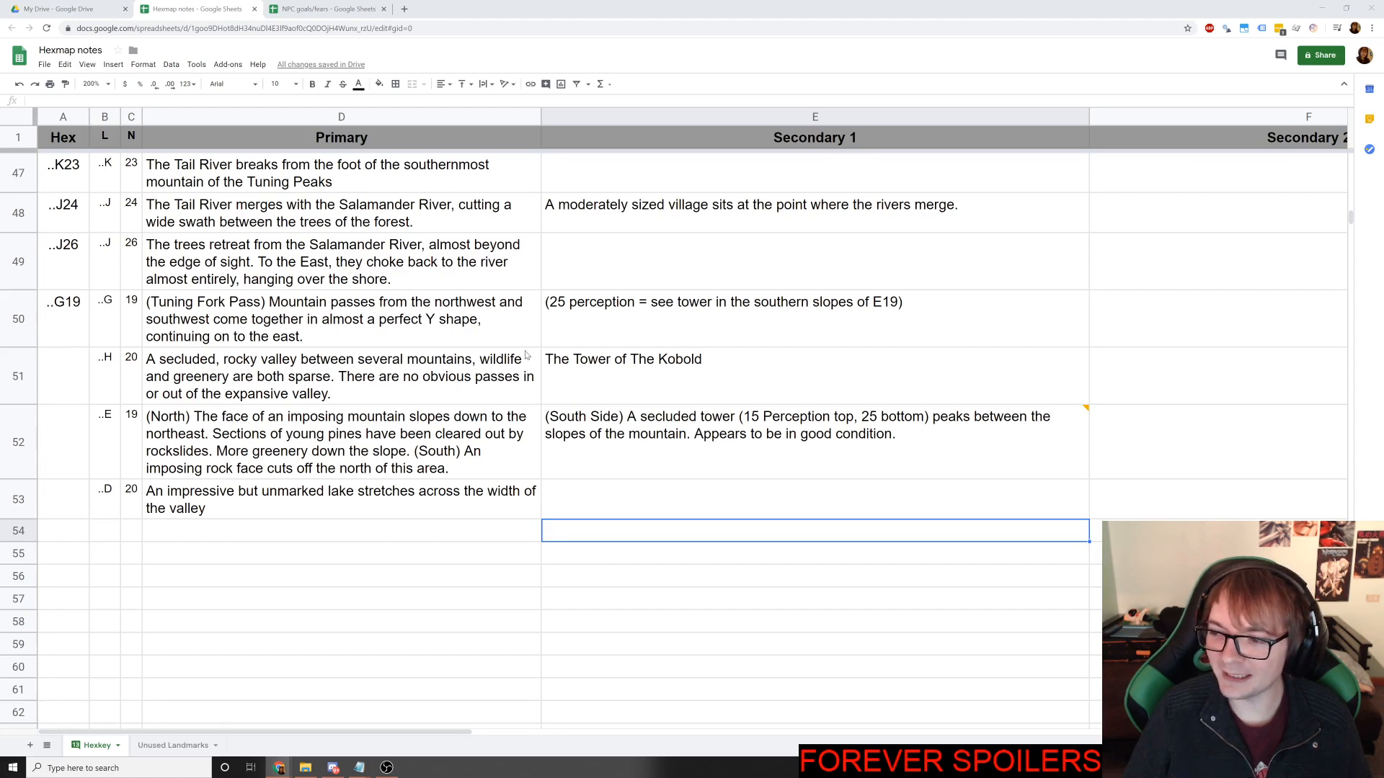
click(281, 532)
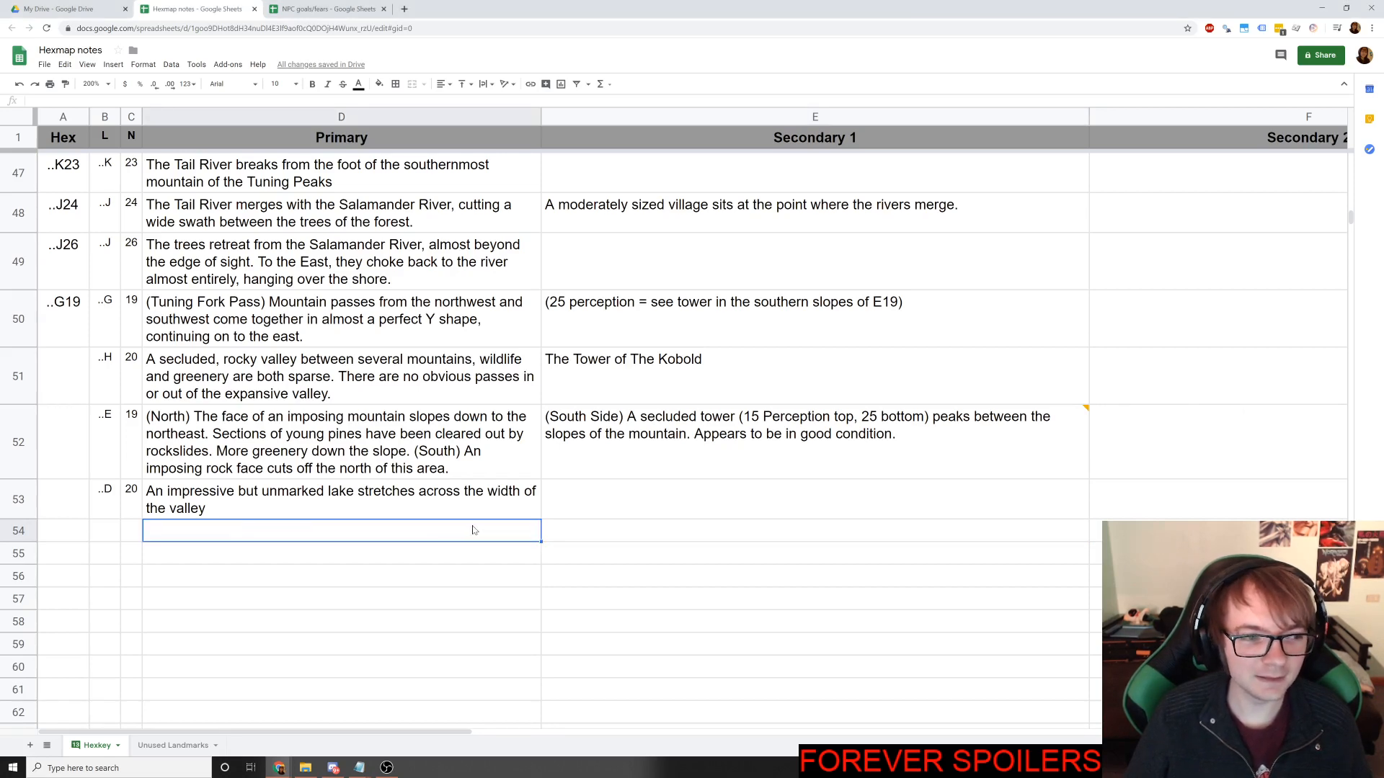
Switch to the Roll20 map and examine the eastern end of the mountain range, returning to the Hexmap notes.
key(alt+Tab)
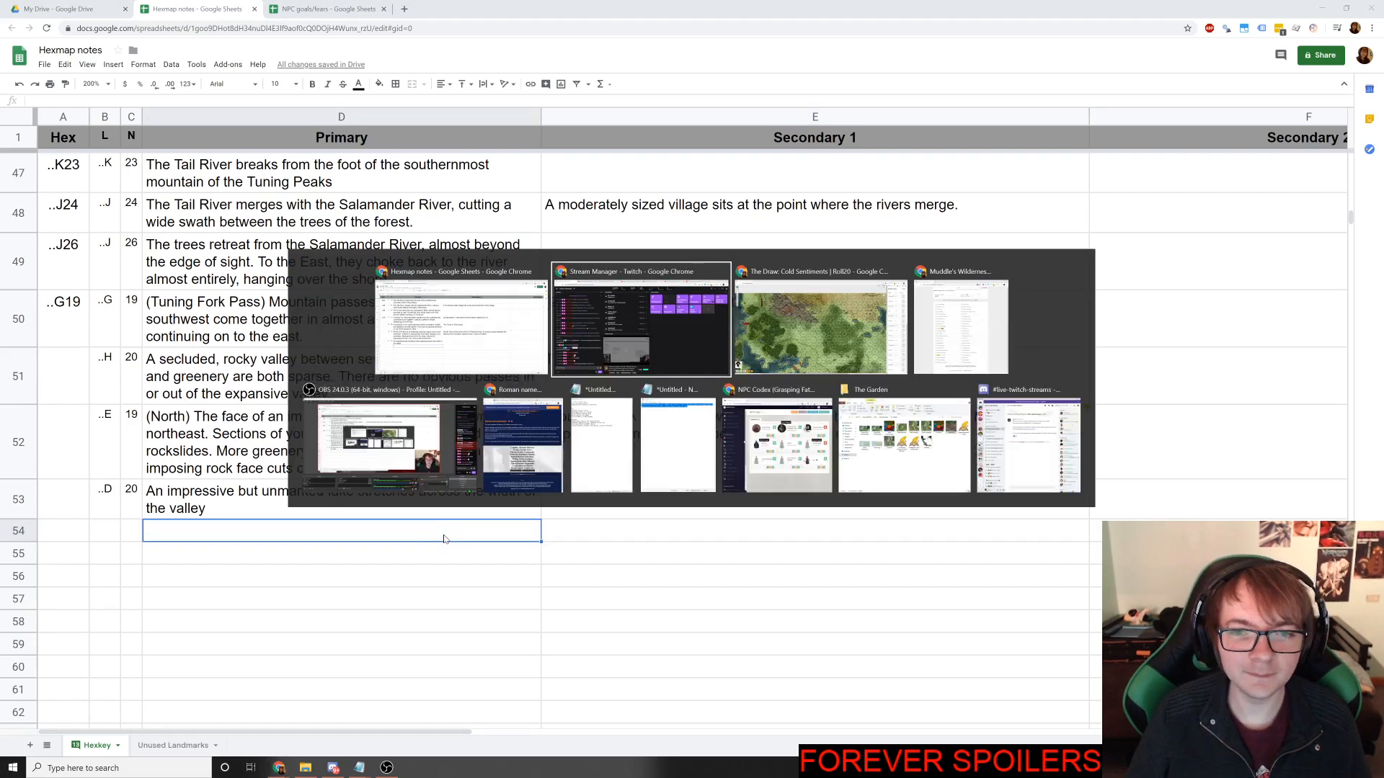
key(alt+Tab)
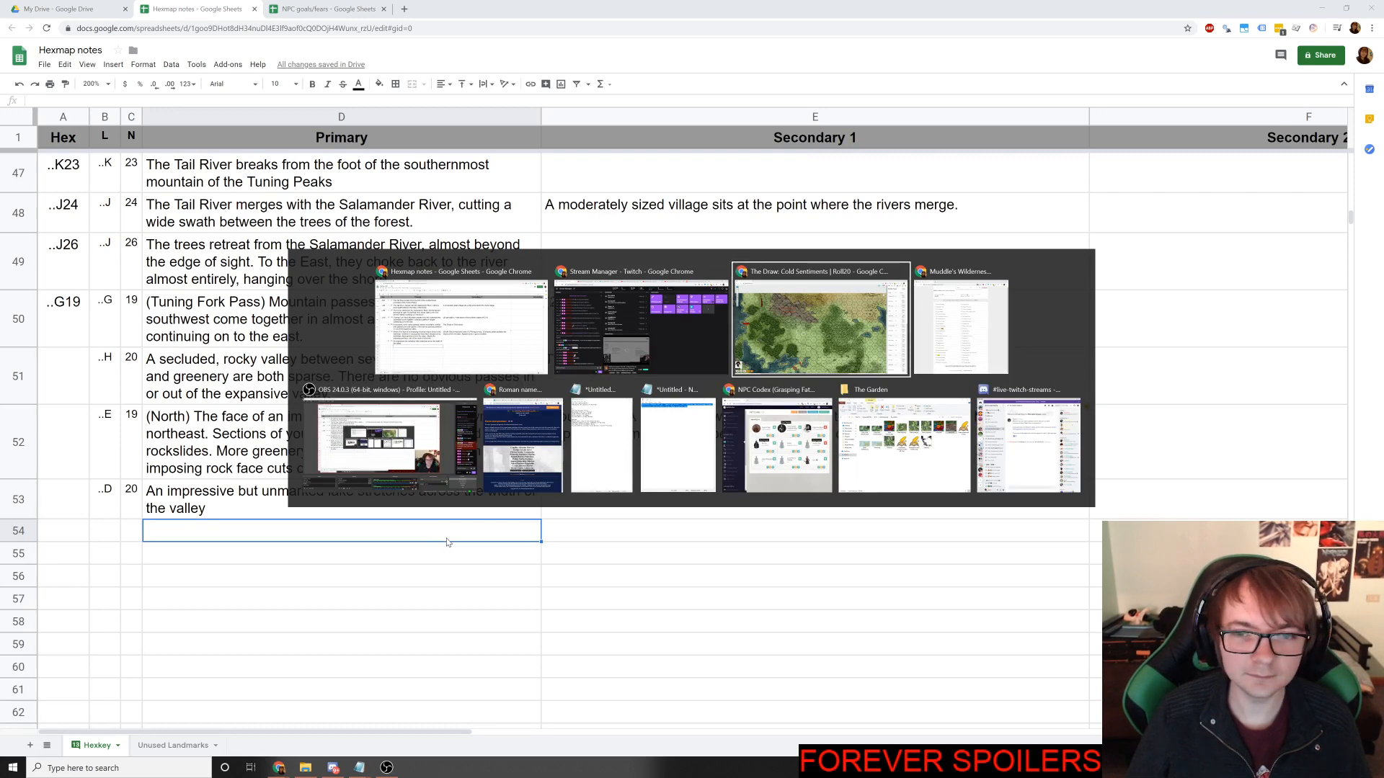
key(alt+shift+Tab)
key(alt+shift+Tab)
key(alt+Tab)
key(alt+Tab)
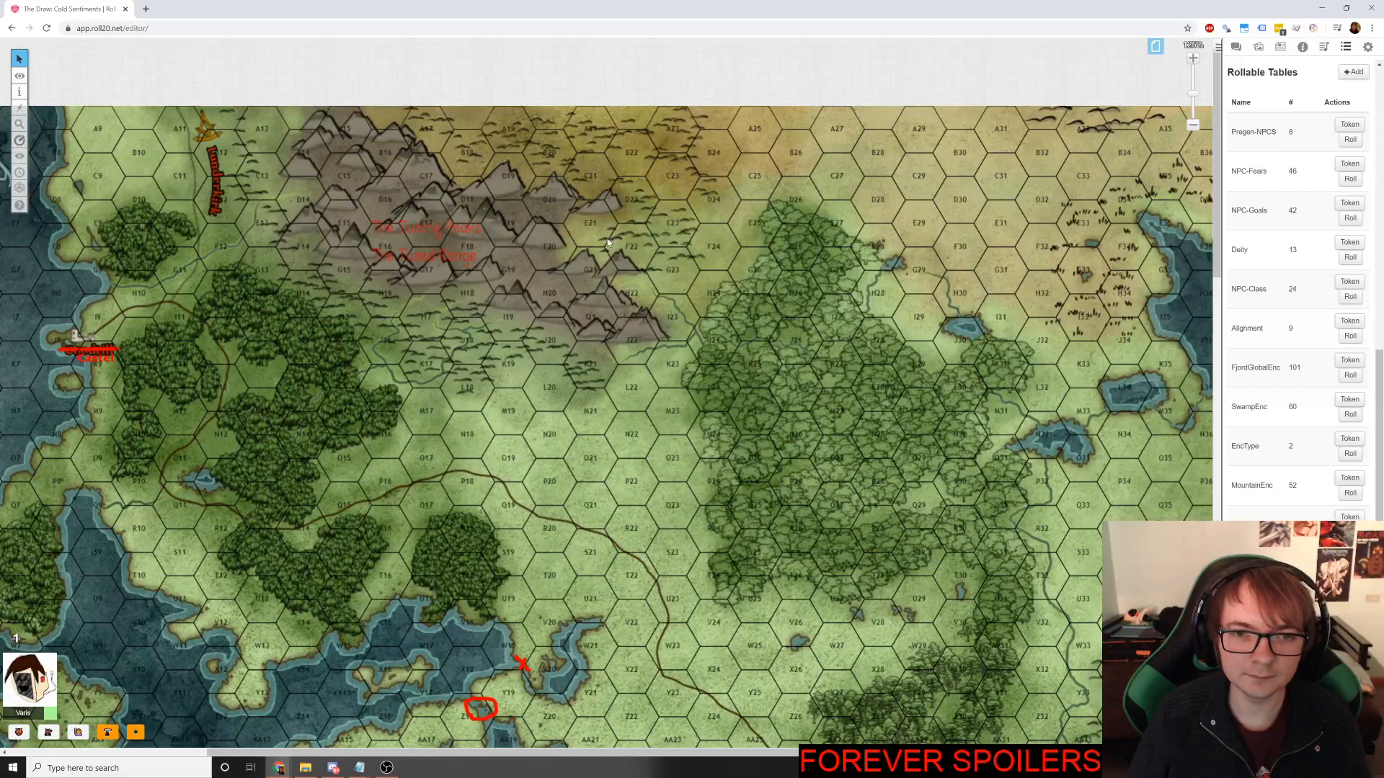
key(alt+Tab)
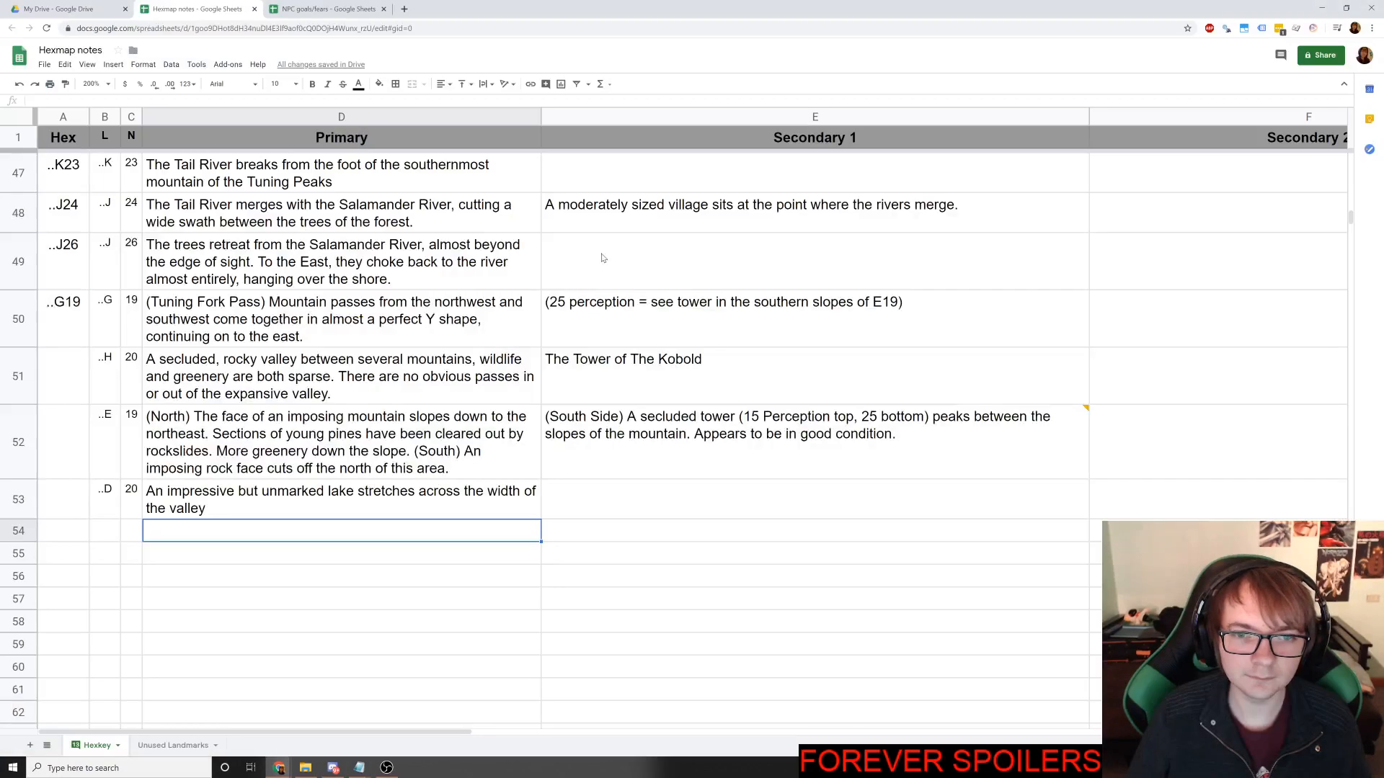
Compare the existing valley and river entries in rows 41 to 53 with the eastern mountain hexes on the Roll20 map.
click(116, 534)
scroll(166, 406, up, 4)
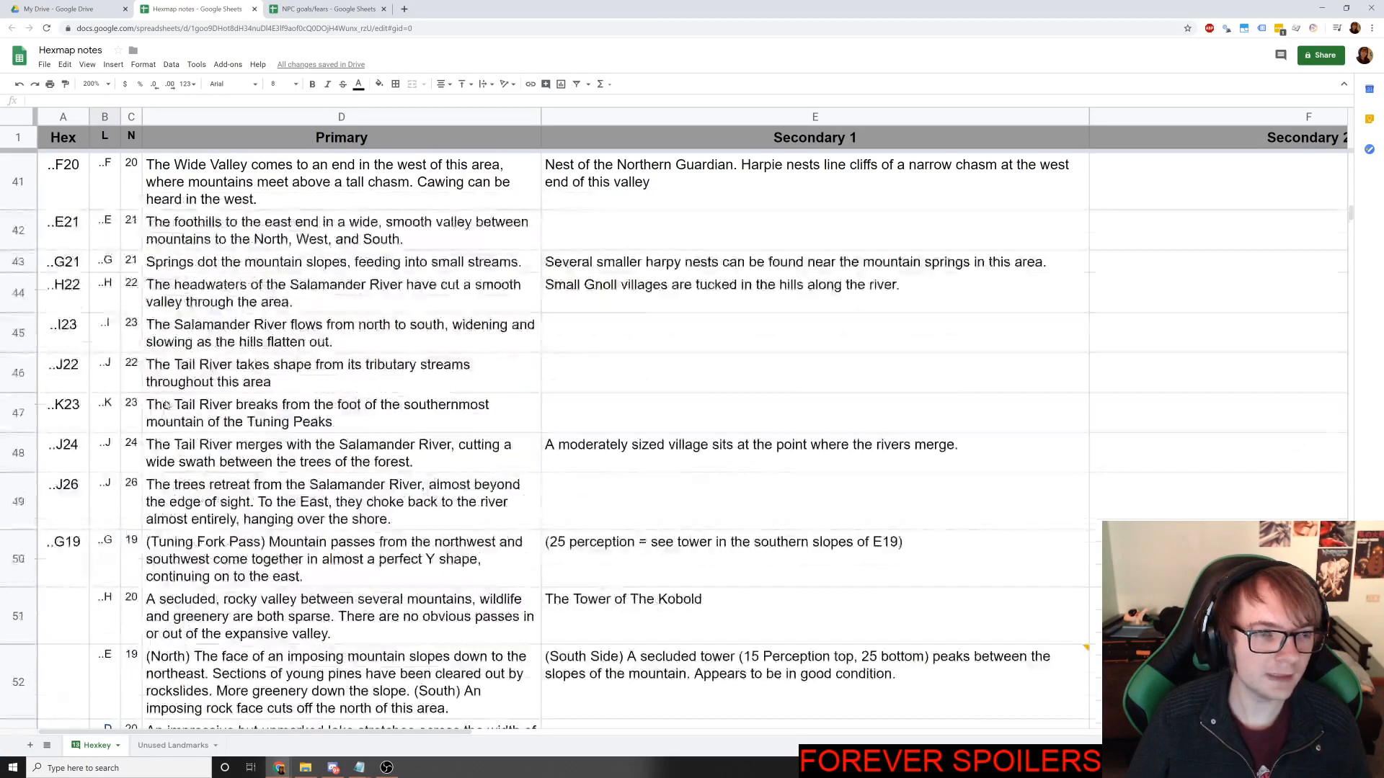
scroll(167, 406, up, 2)
scroll(166, 405, down, 5)
key(alt+Tab)
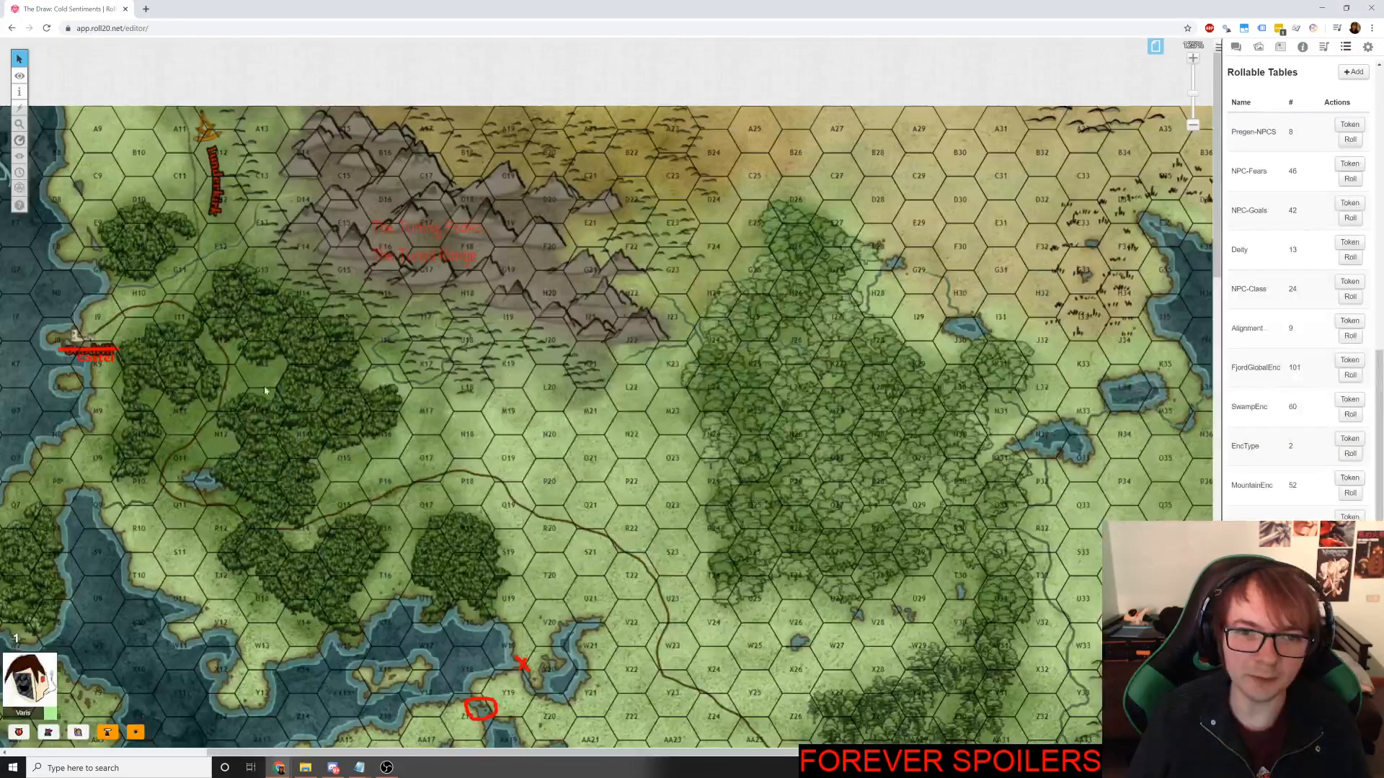
key(alt+Tab)
scroll(135, 285, up, 3)
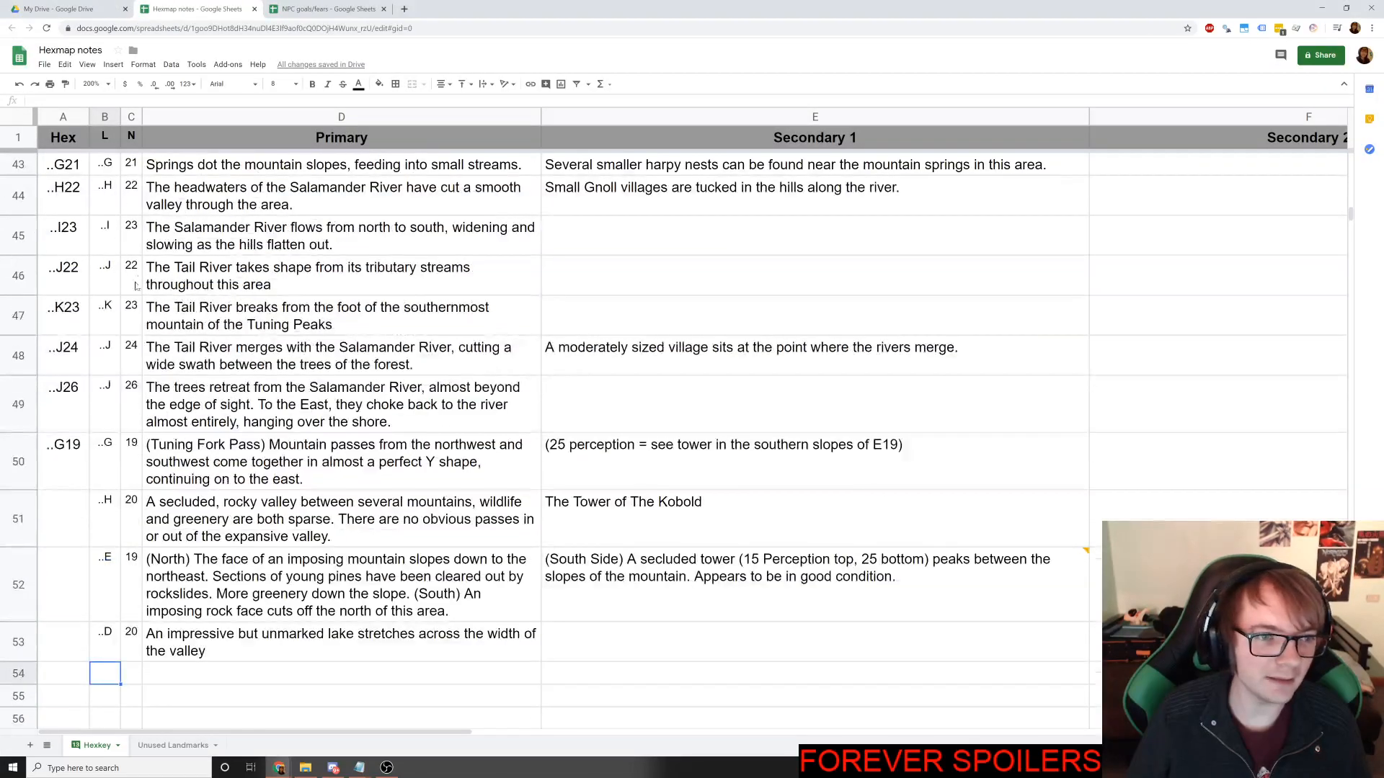
scroll(134, 285, up, 2)
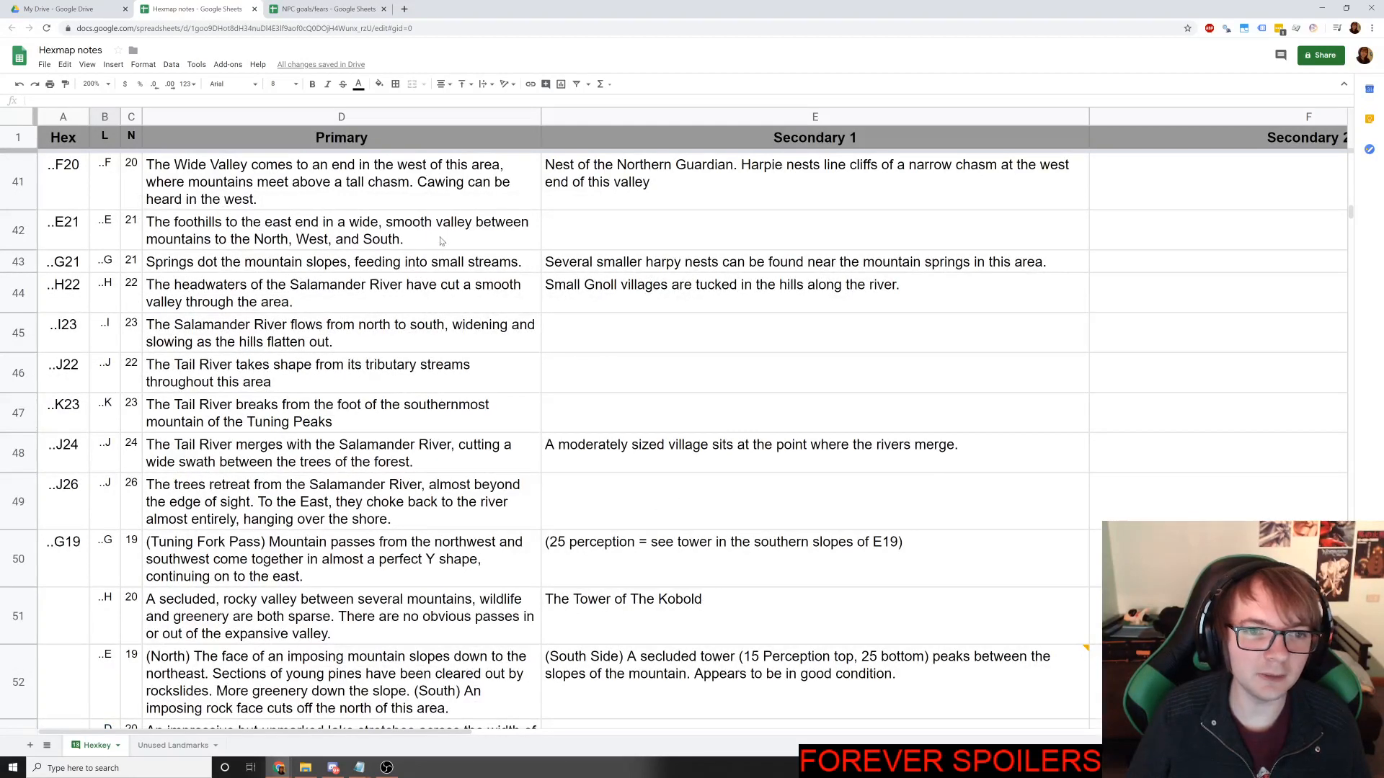
key(alt+Tab)
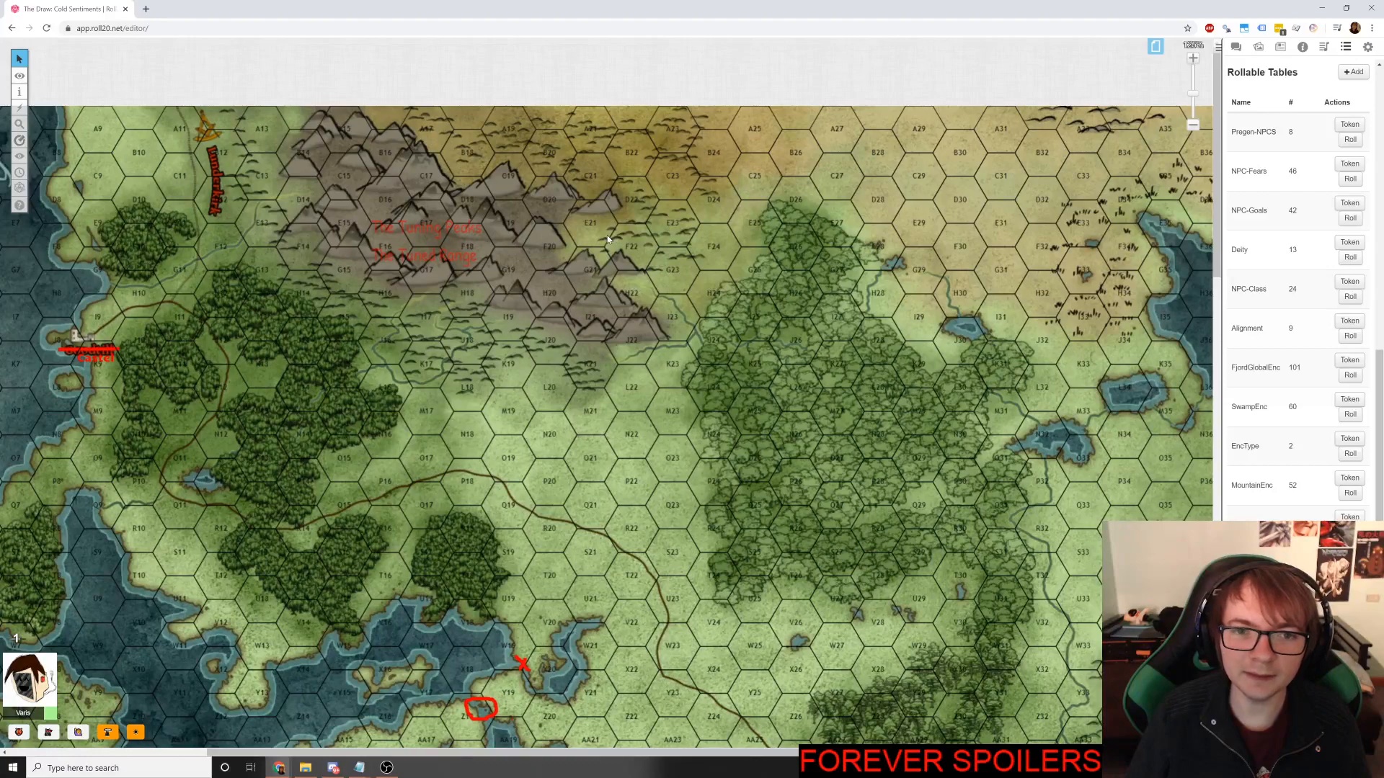
key(alt+Tab)
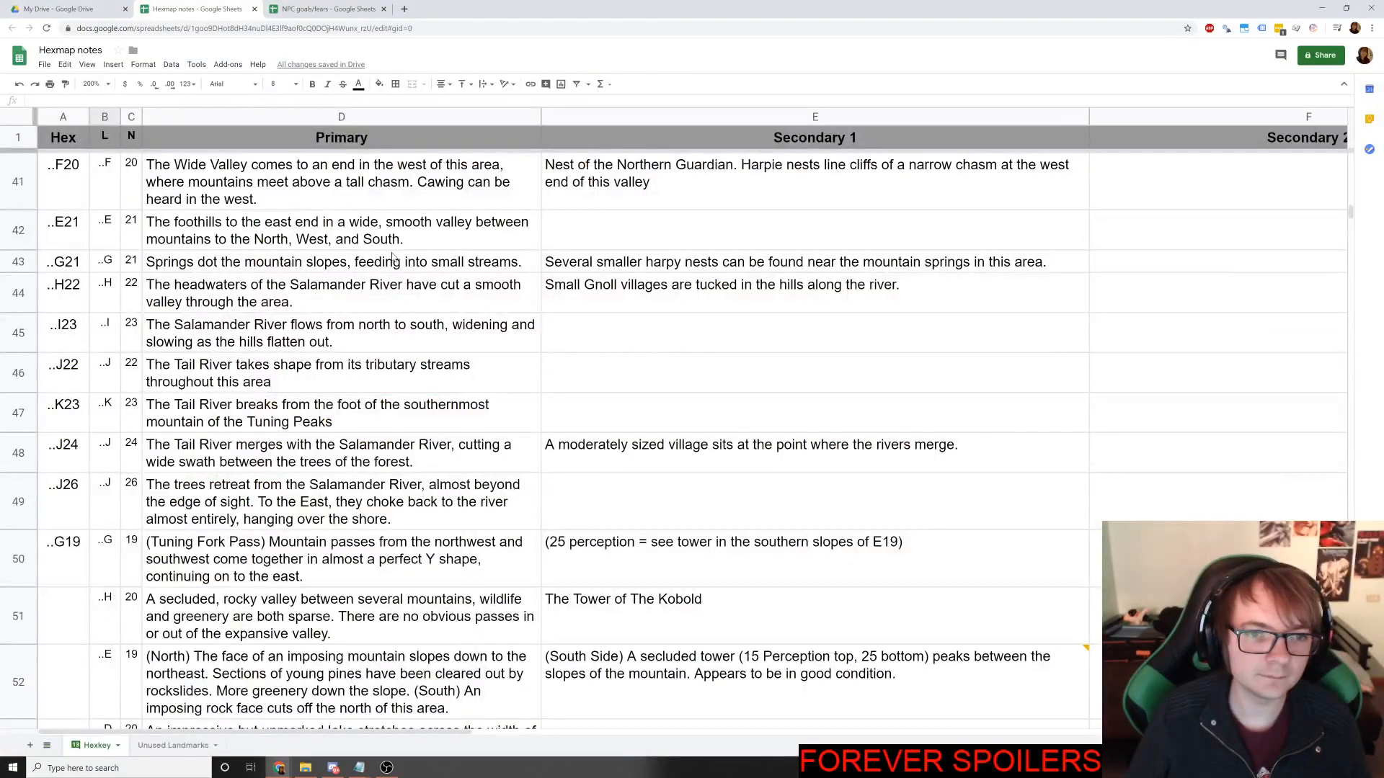
key(alt+Tab)
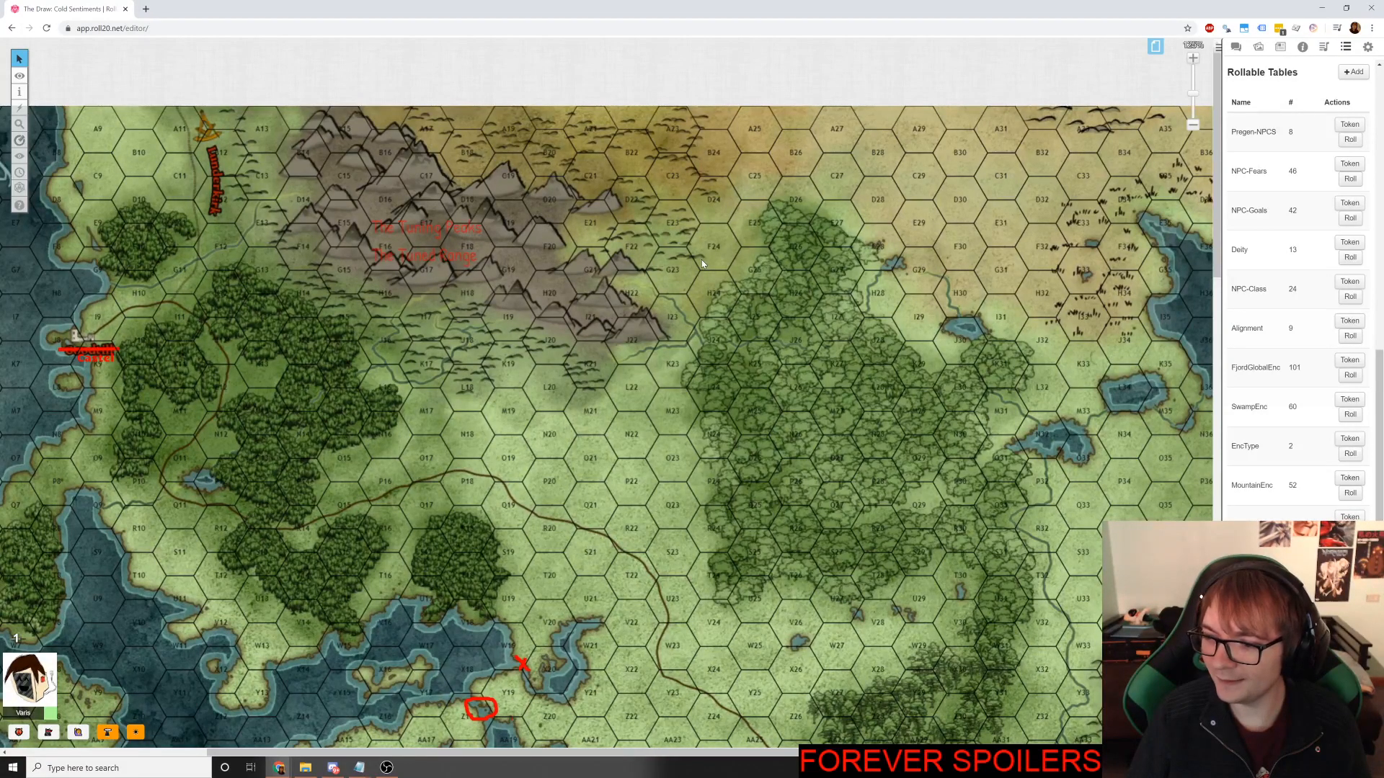
key(alt+Tab)
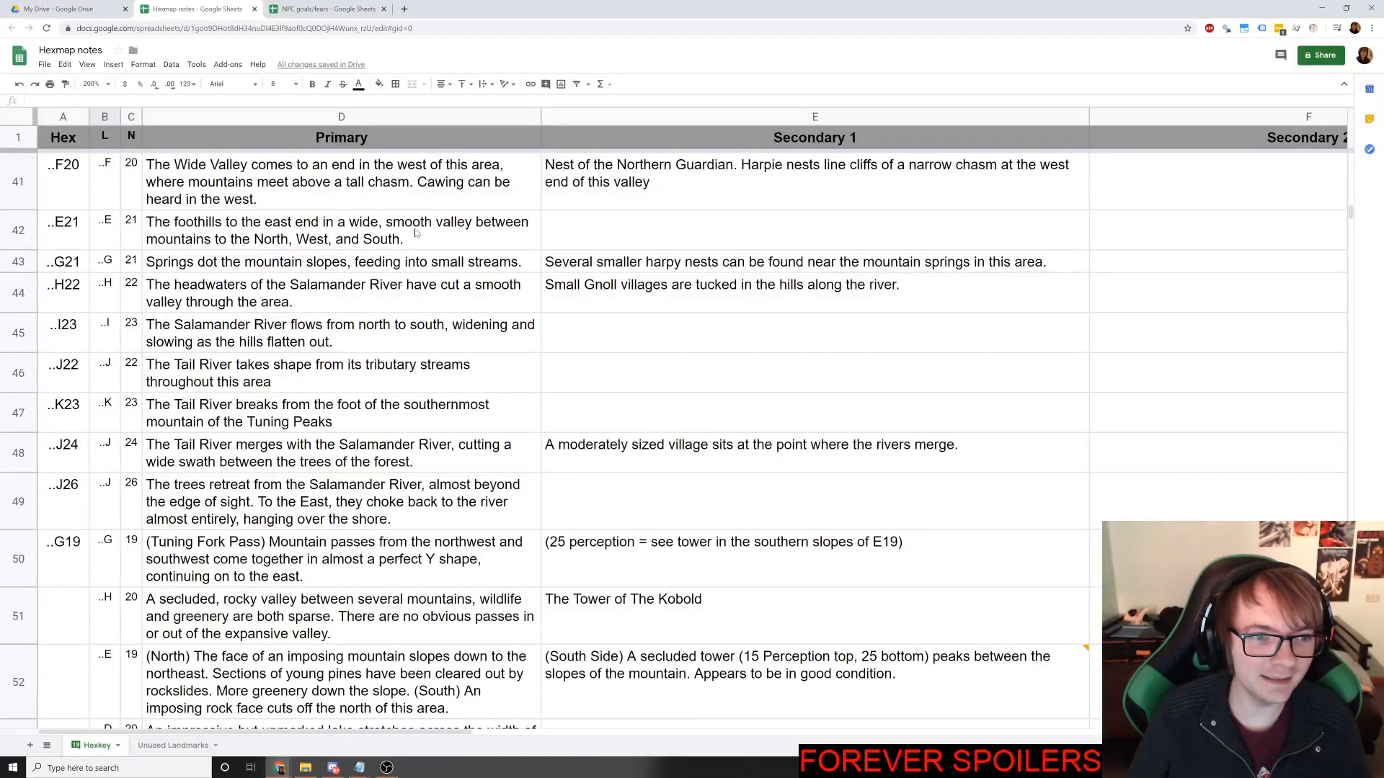
Begin the ..E21 Secondary 1 description with "A stream".
click(604, 235)
text(A)
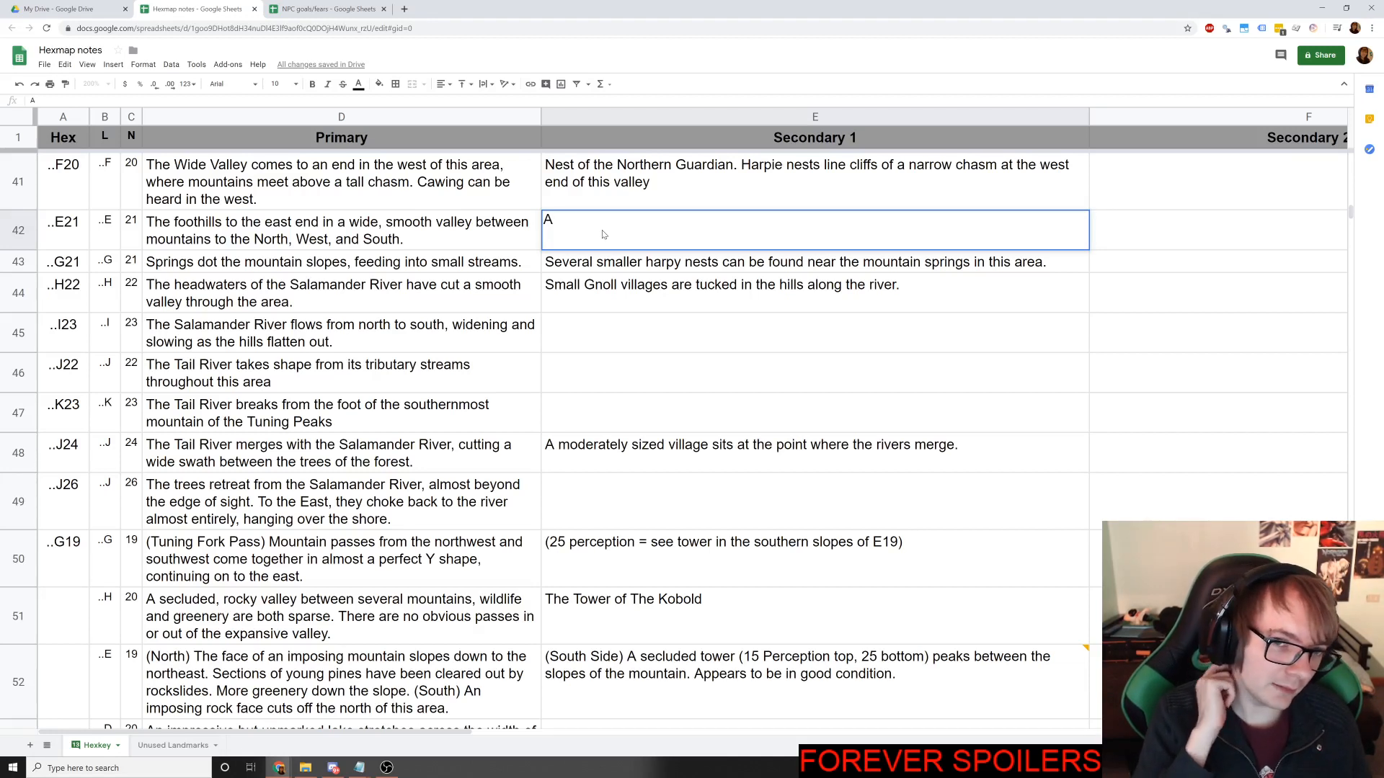
text(stream)
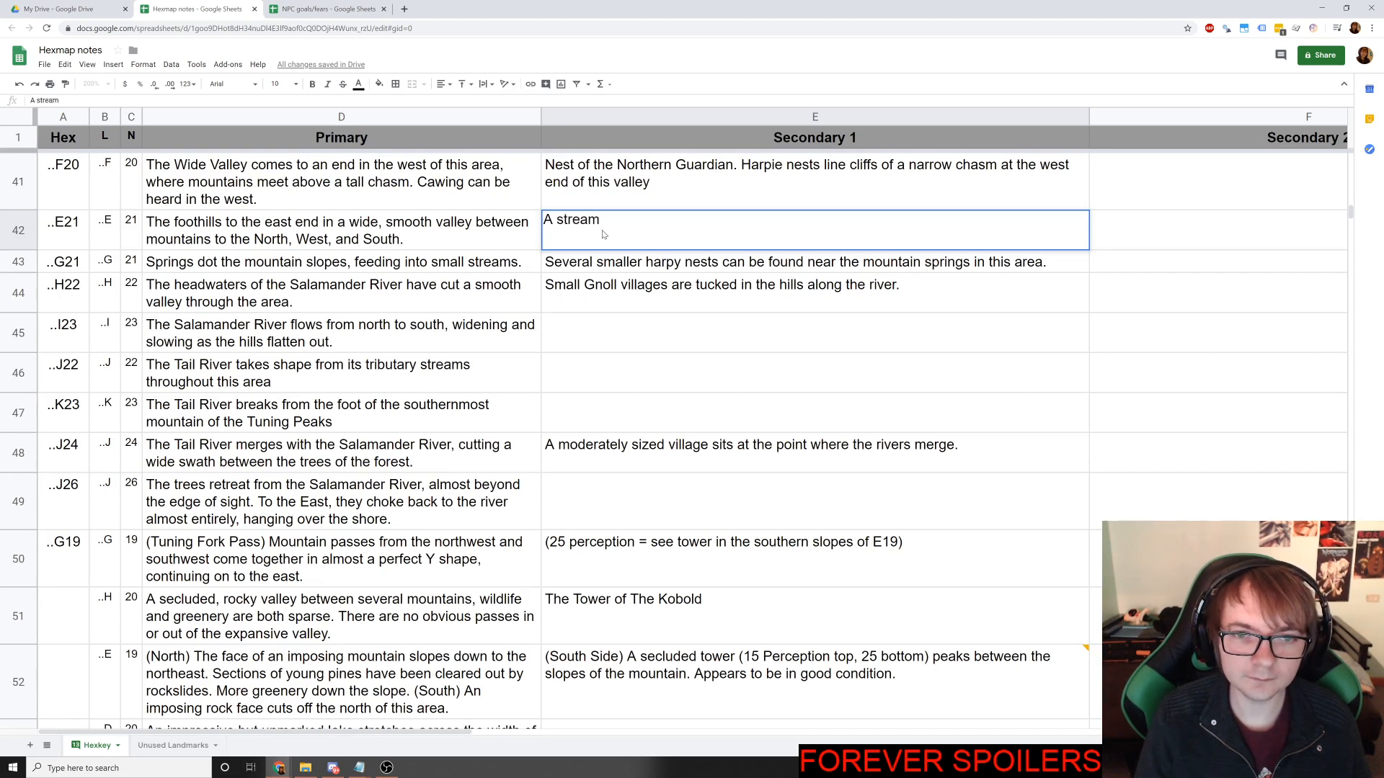
Reword the Secondary 1 note for hex ..E21 as "A quiet stream rolls through the north".
key(BackSpace)
key(BackSpace)
key(BackSpace)
key(BackSpace)
key(BackSpace)
key(BackSpace)
text(qu)
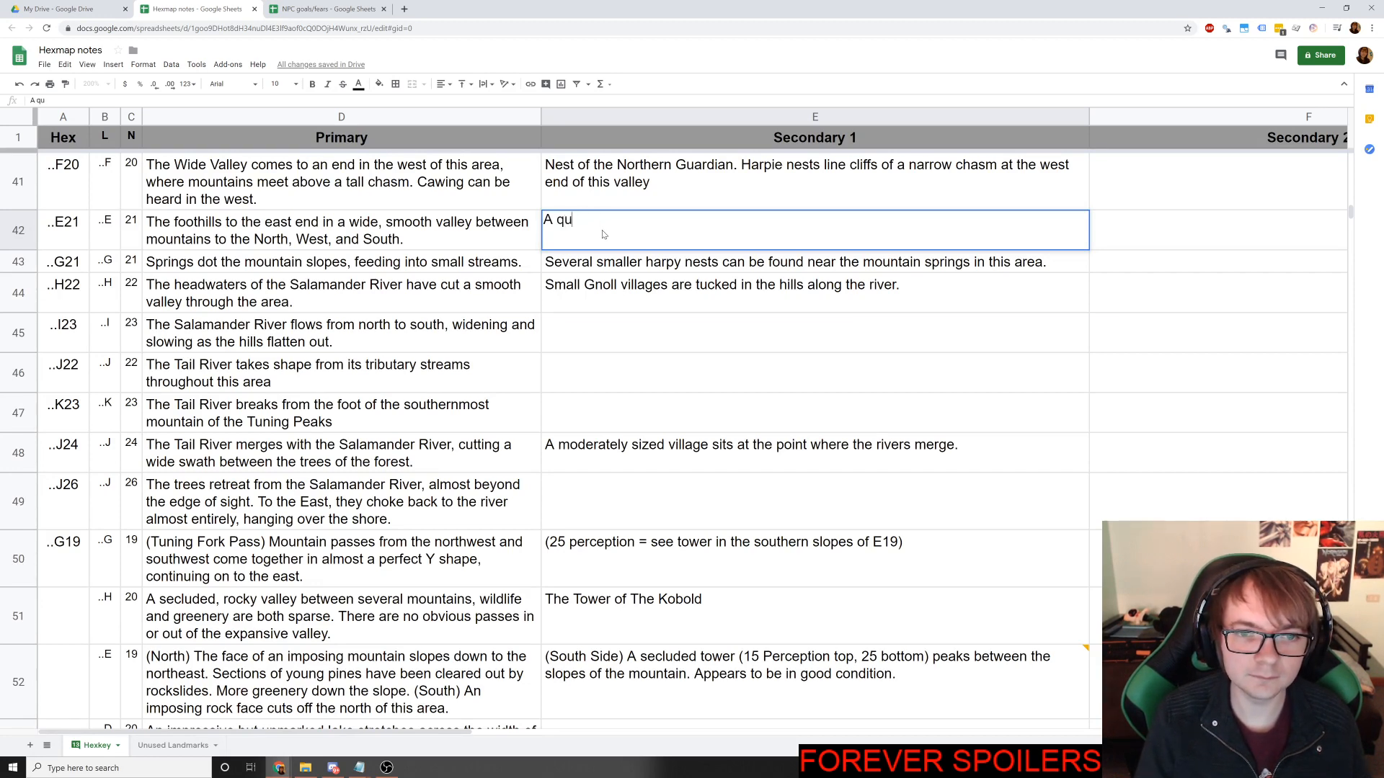
text(iet stream ro)
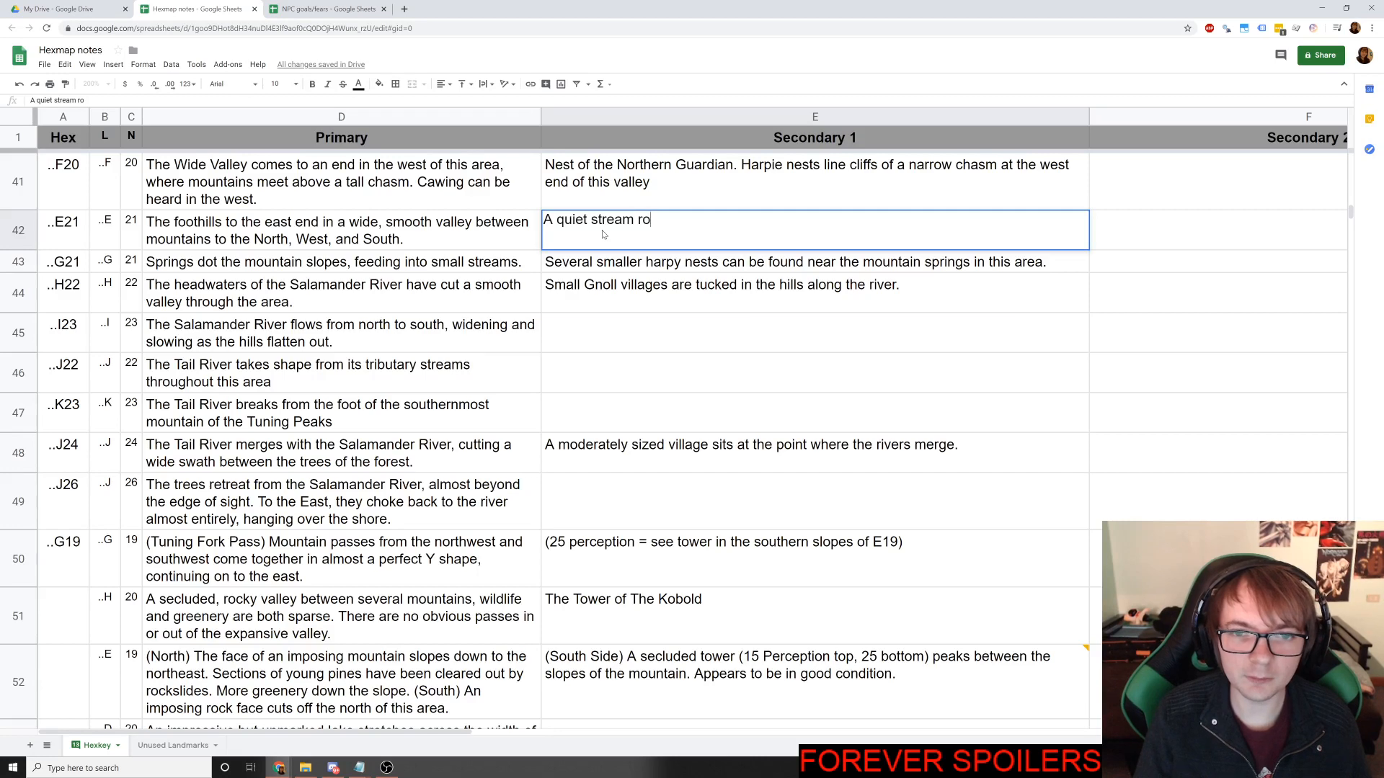
text(lls through the north)
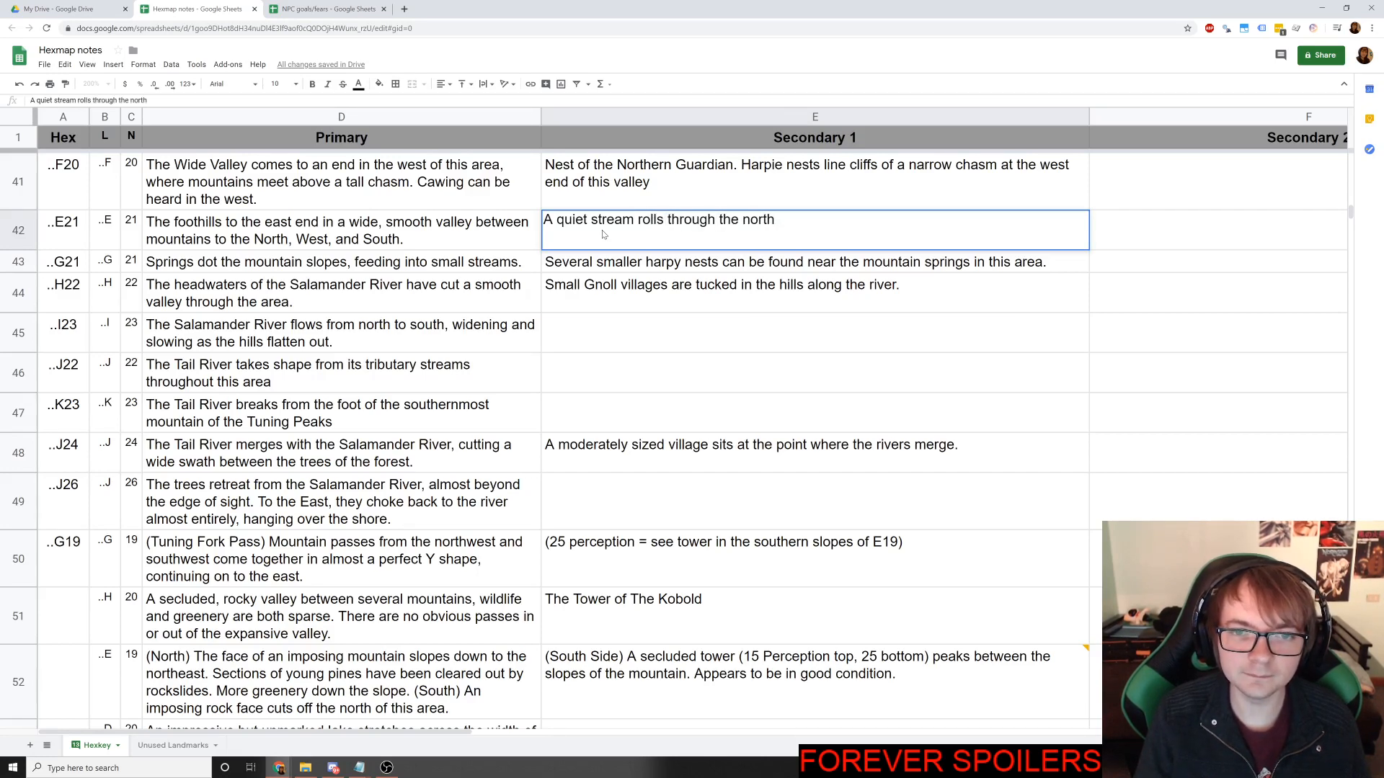
Replace "through the north" in the ..E21 stream note with "from the lake".
key(BackSpace)
key(BackSpace)
key(BackSpace)
key(BackSpace)
key(BackSpace)
key(BackSpace)
key(BackSpace)
key(BackSpace)
key(BackSpace)
key(BackSpace)
key(BackSpace)
key(BackSpace)
key(BackSpace)
key(BackSpace)
key(BackSpace)
key(BackSpace)
key(BackSpace)
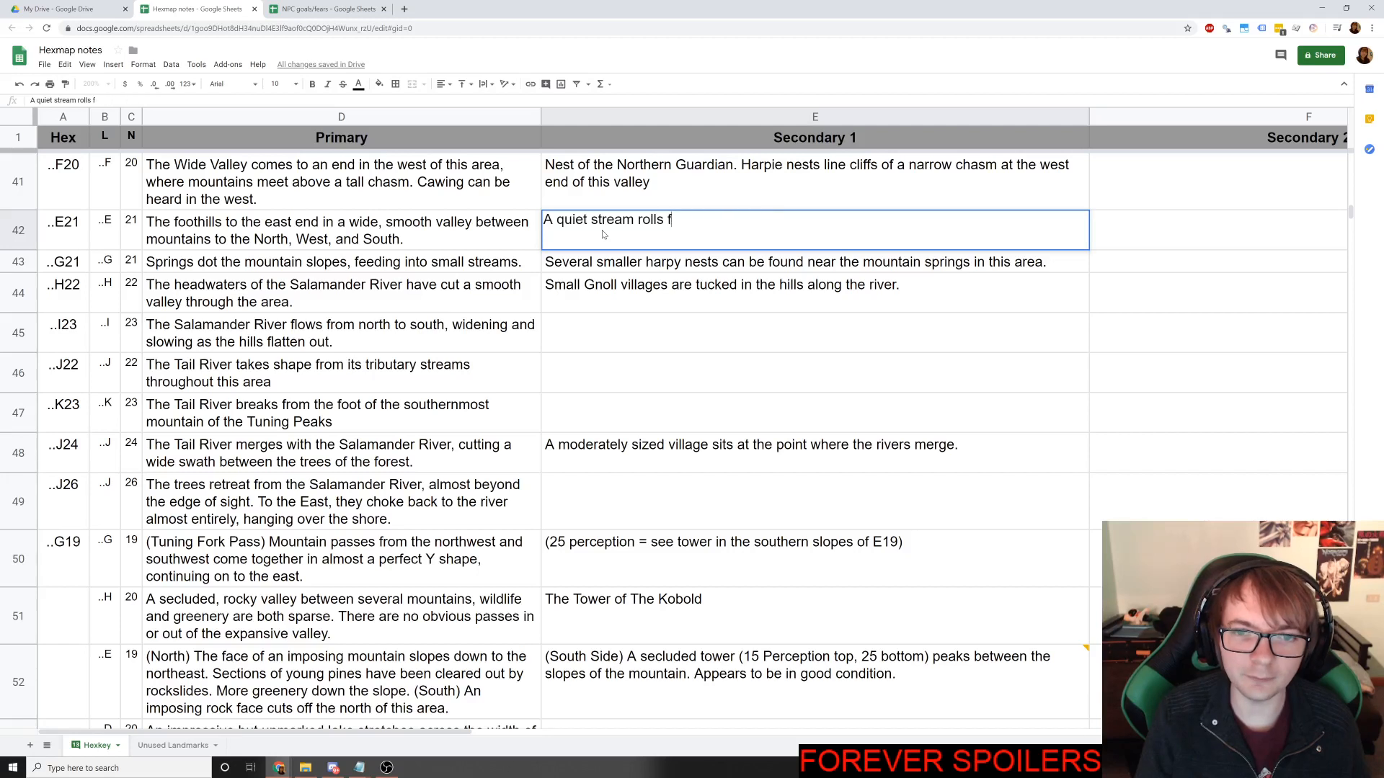
text(from the lake)
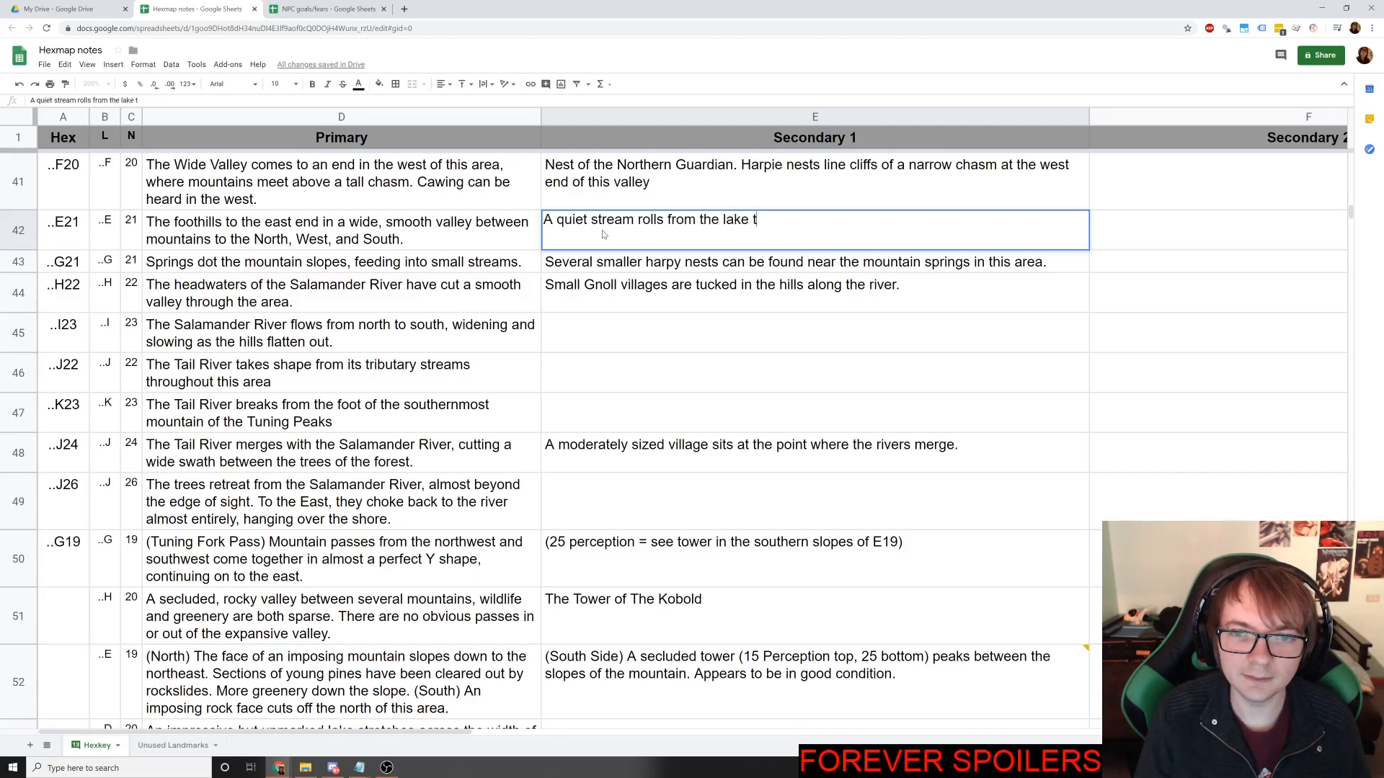
Check the lake's hex on the Roll20 map and add "(in ..D20)" after "lake" in the ..E21 note.
text( (in)
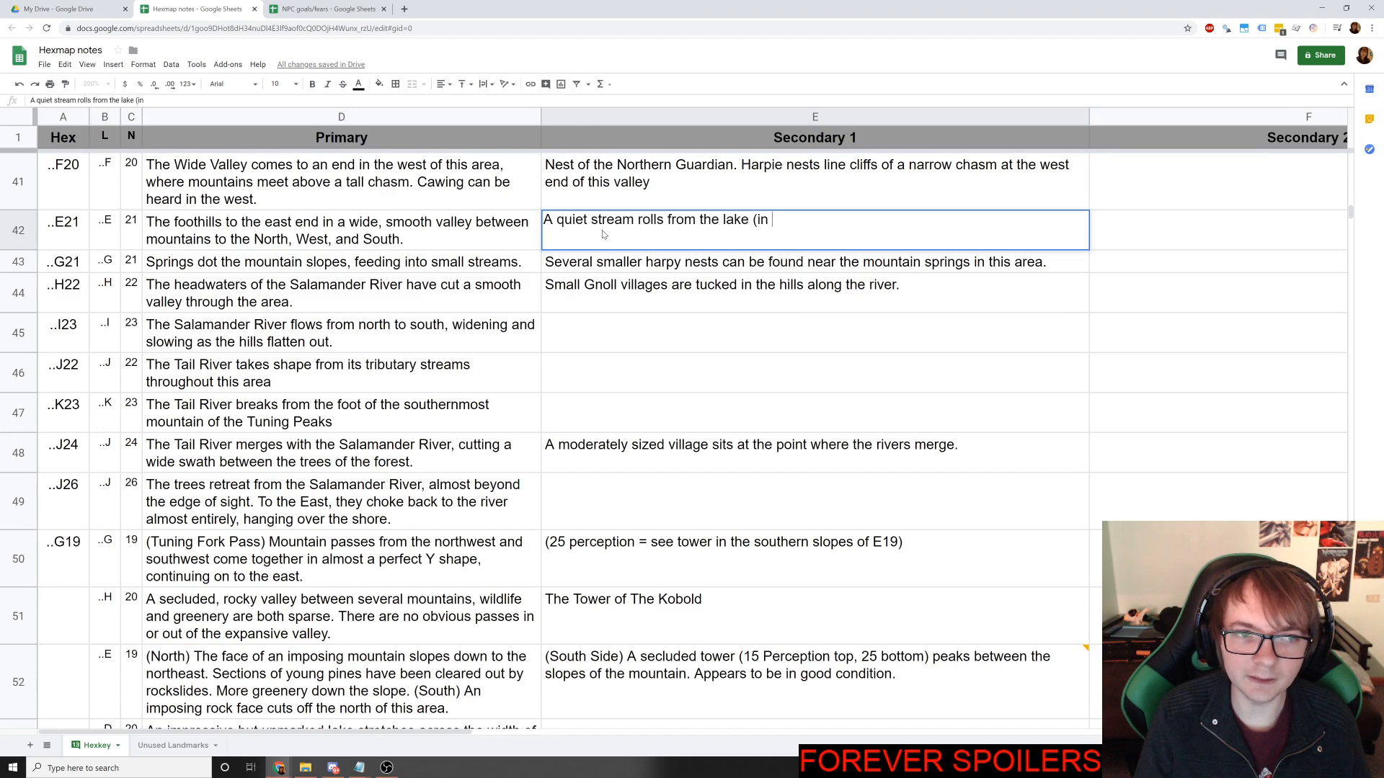
key(alt+Tab)
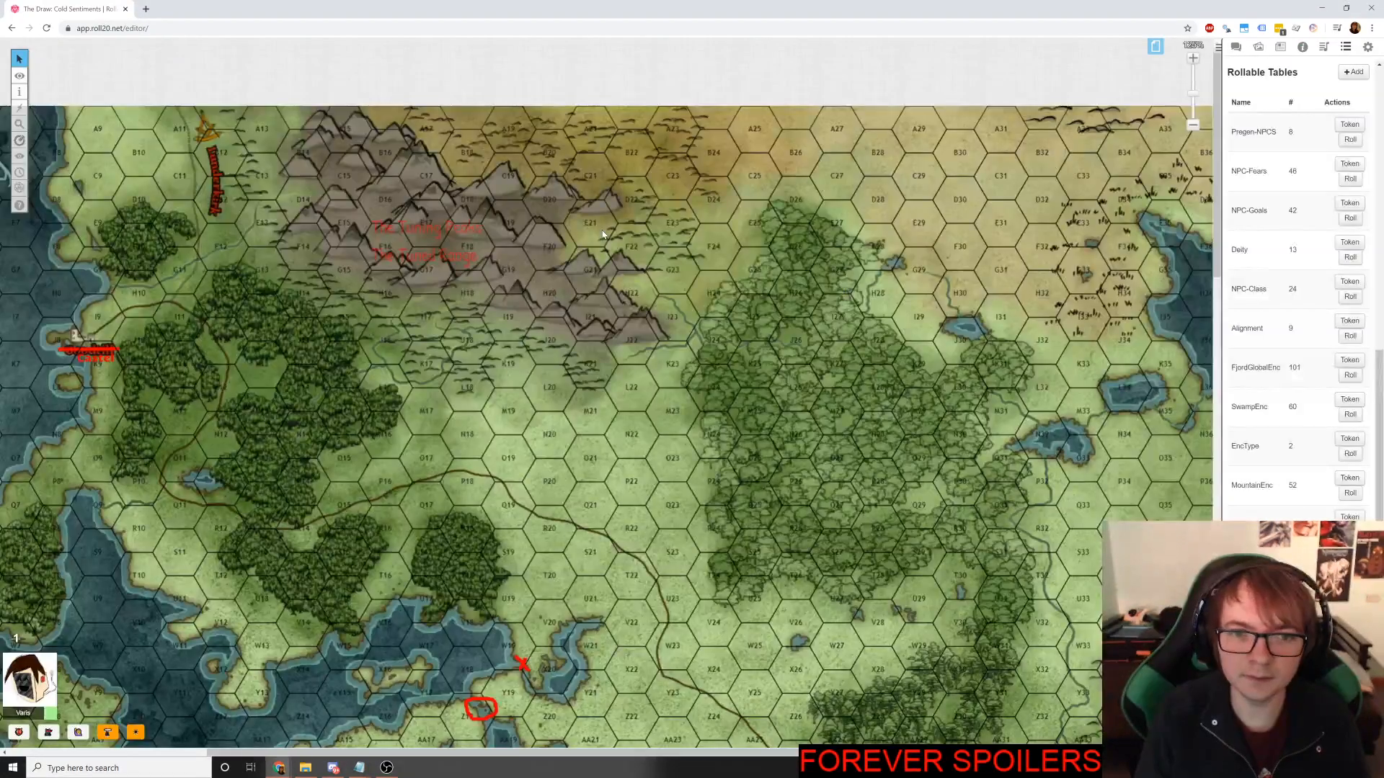
key(alt+Tab)
text(in ..D)
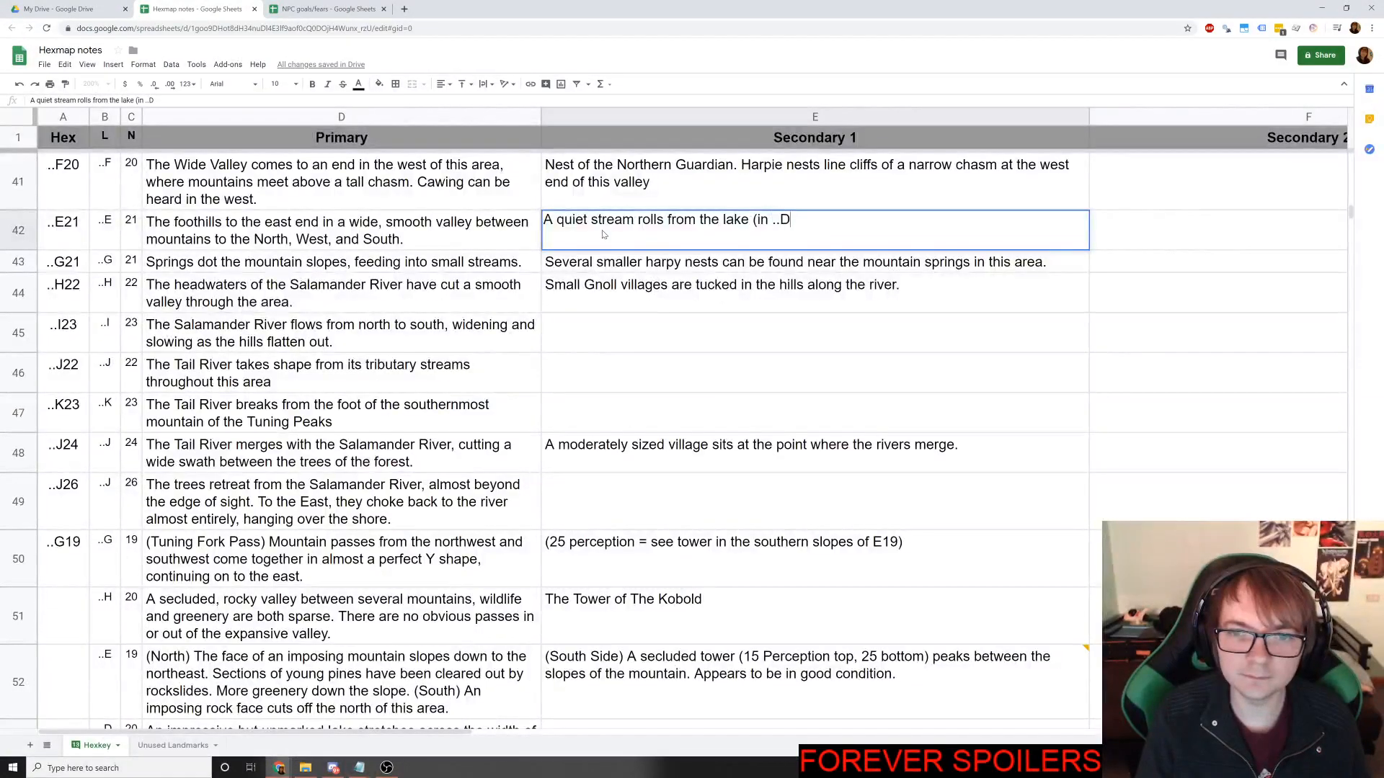
text(20))
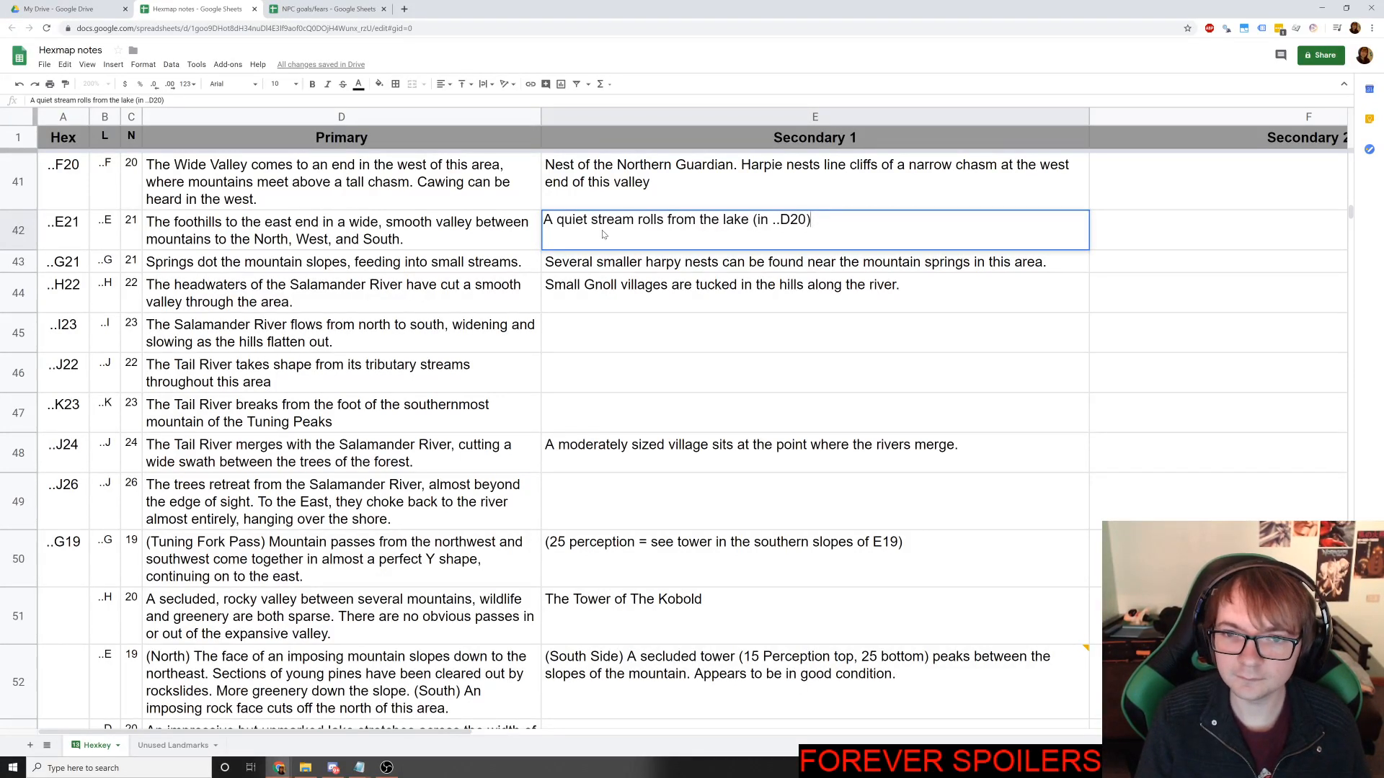
Complete the ..E21 note with "to the hills to the northeast.", checking the Roll20 map, and commit the cell.
text(to the hil)
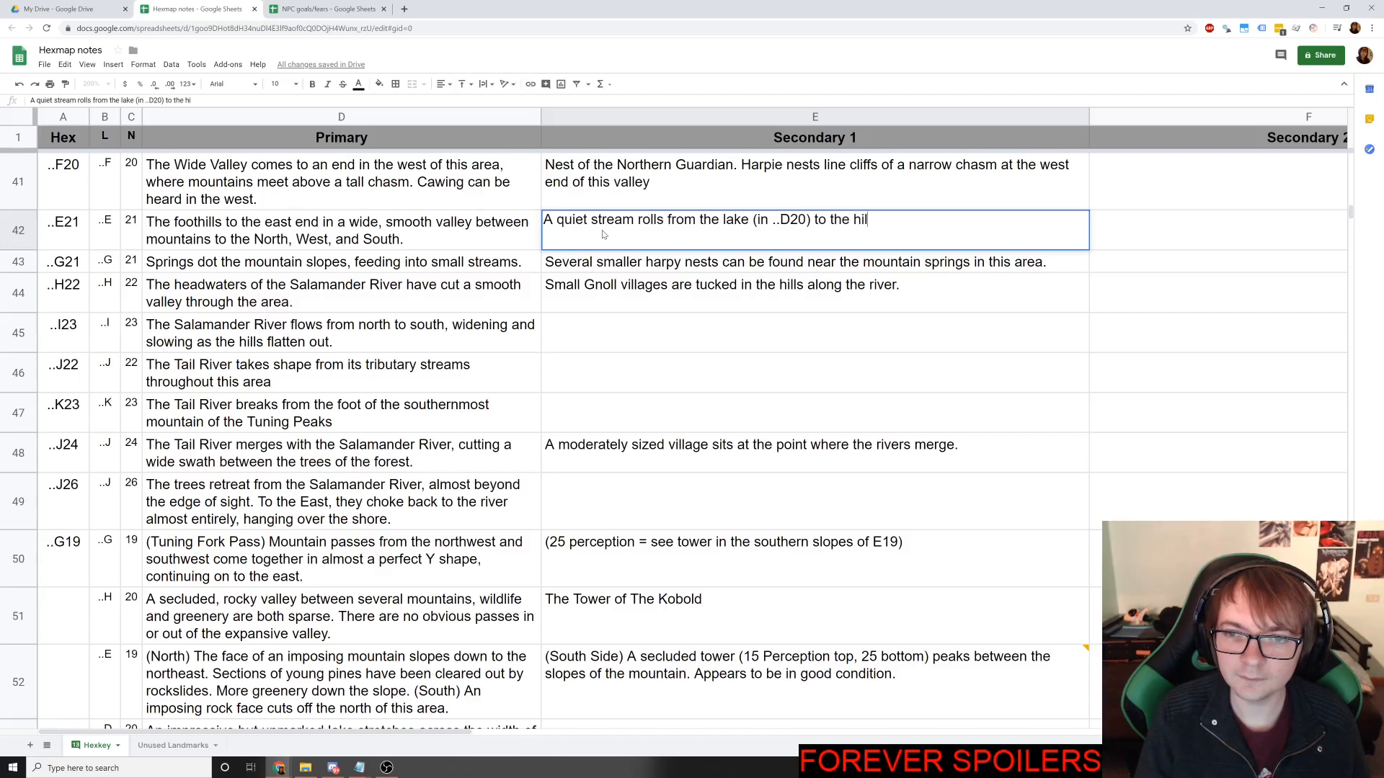
text(ls to the northeast.)
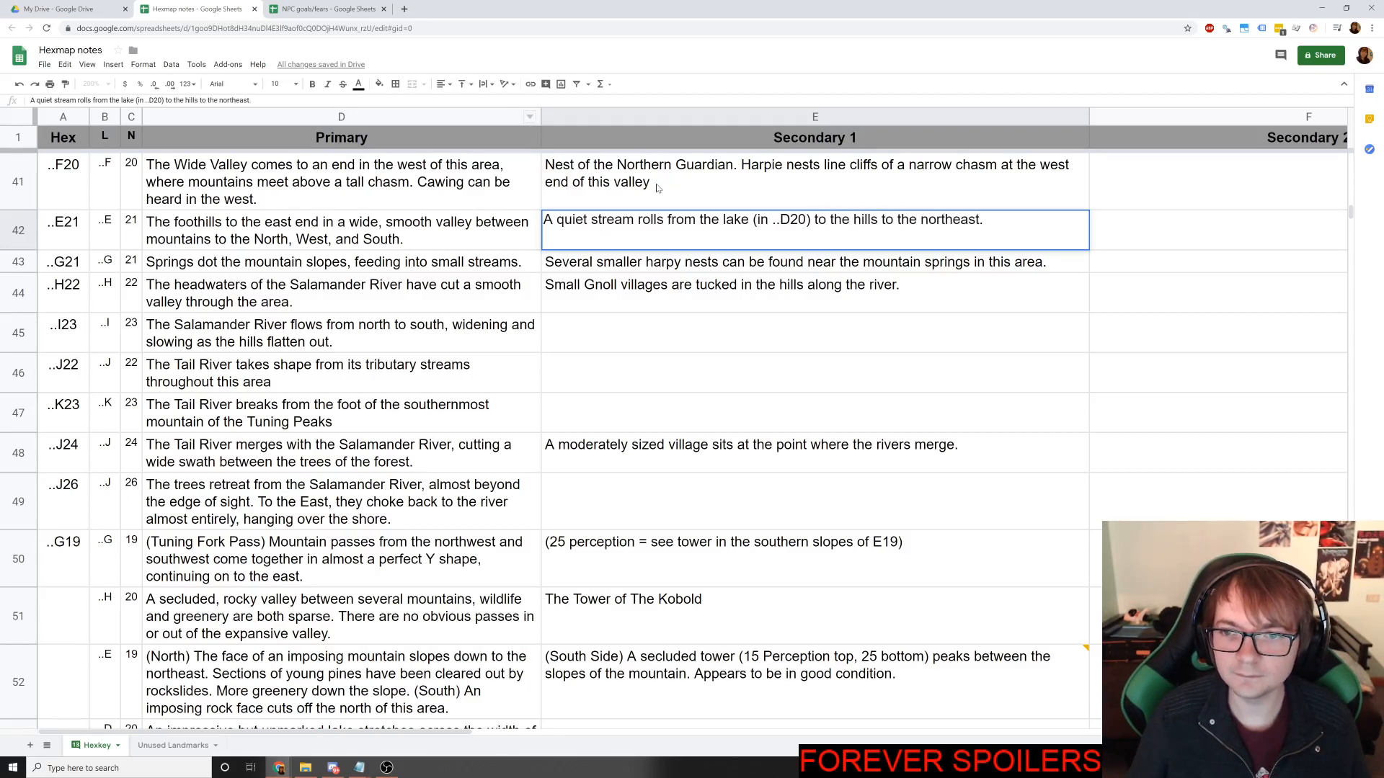
key(alt+Tab)
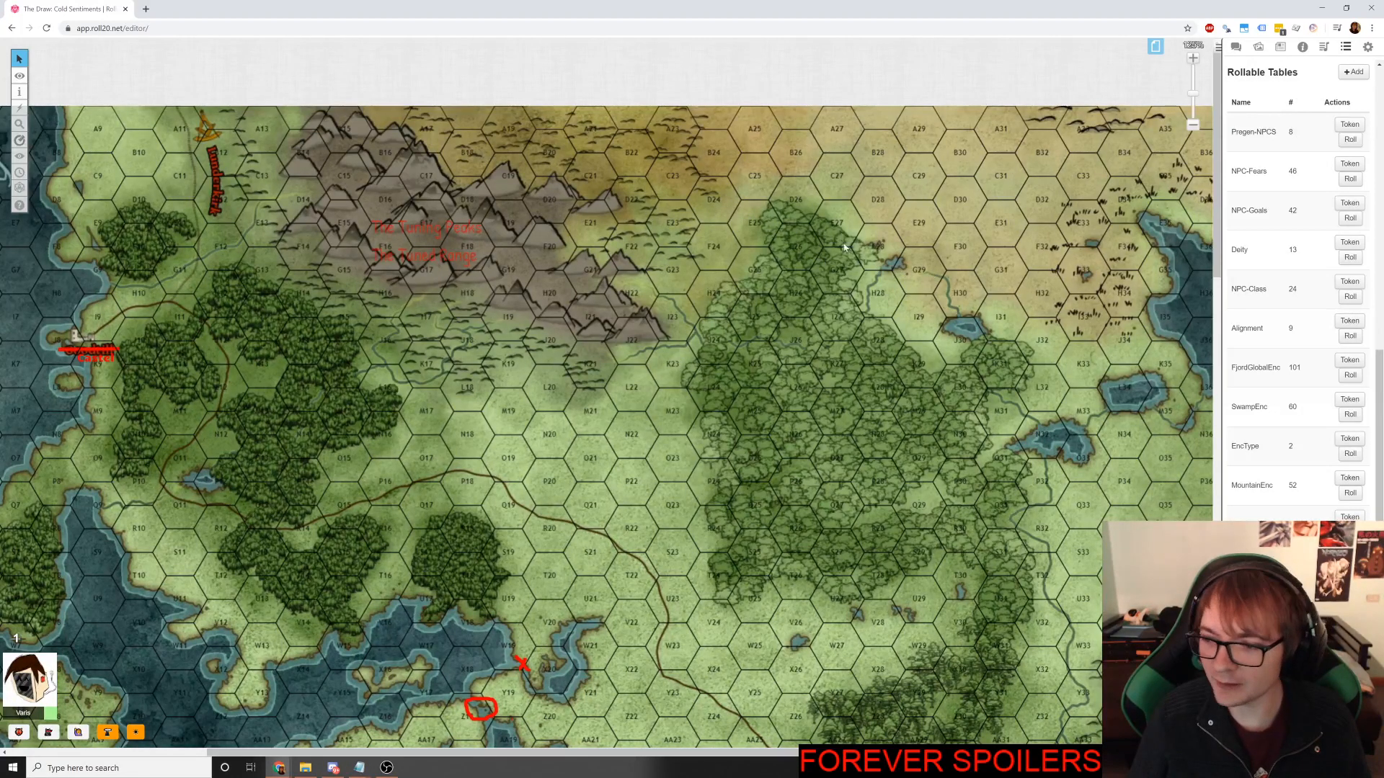
key(alt+Tab)
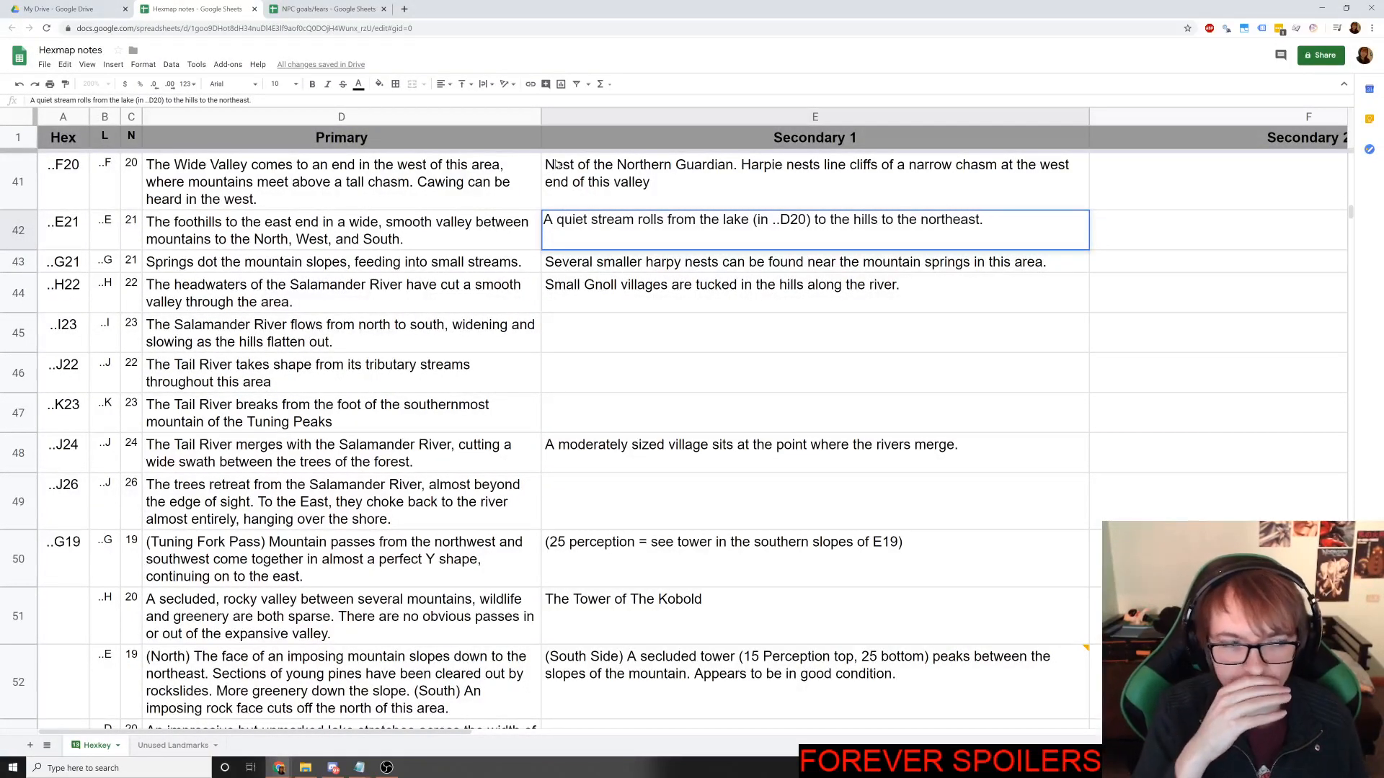
key(Return)
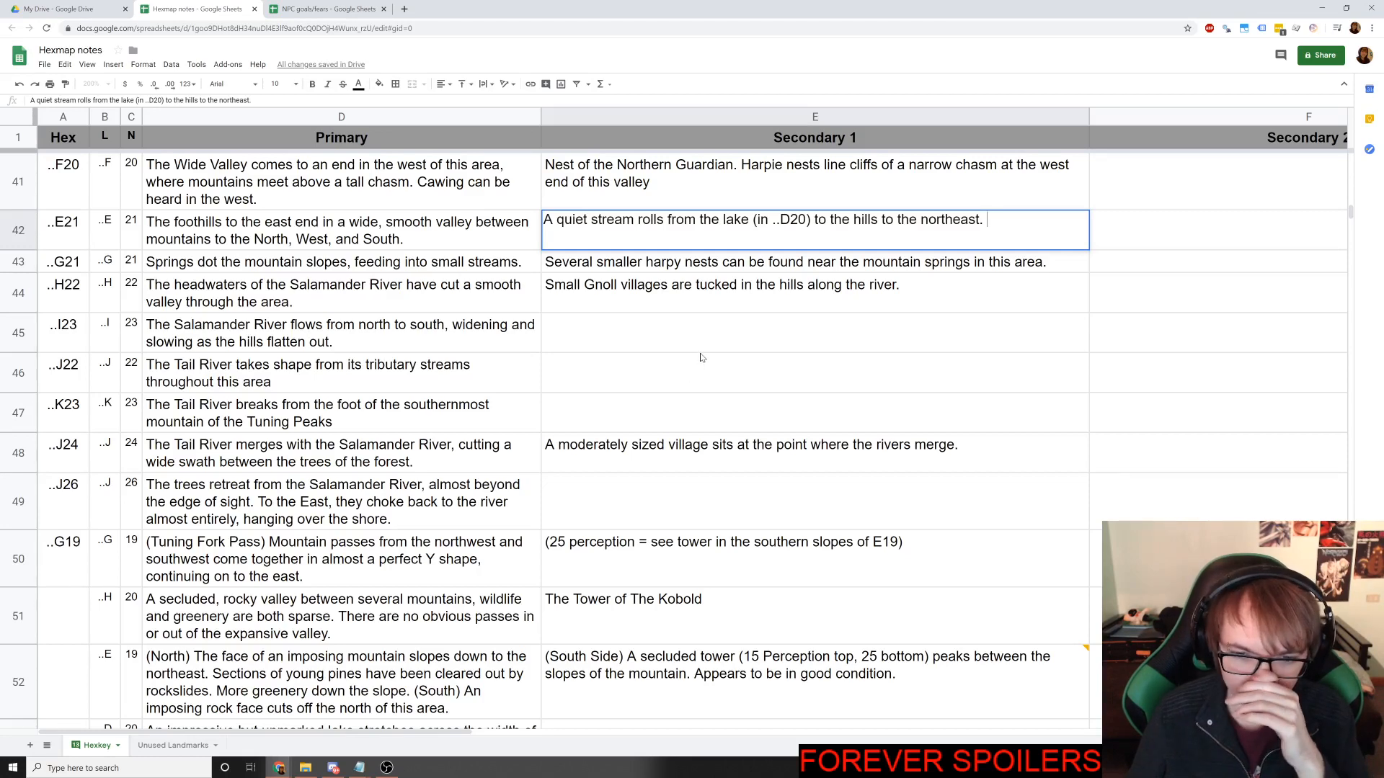
scroll(702, 357, down, 3)
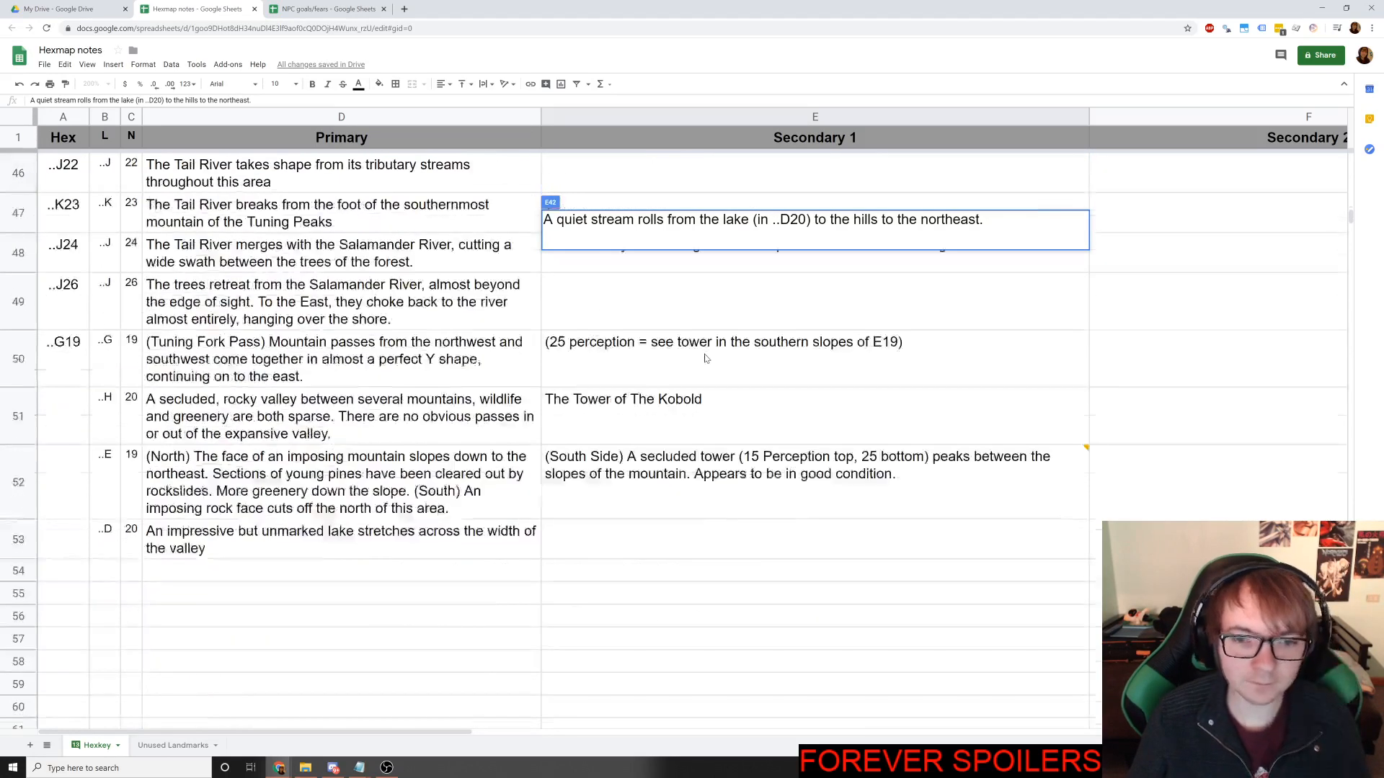
scroll(714, 358, up, 4)
click(696, 415)
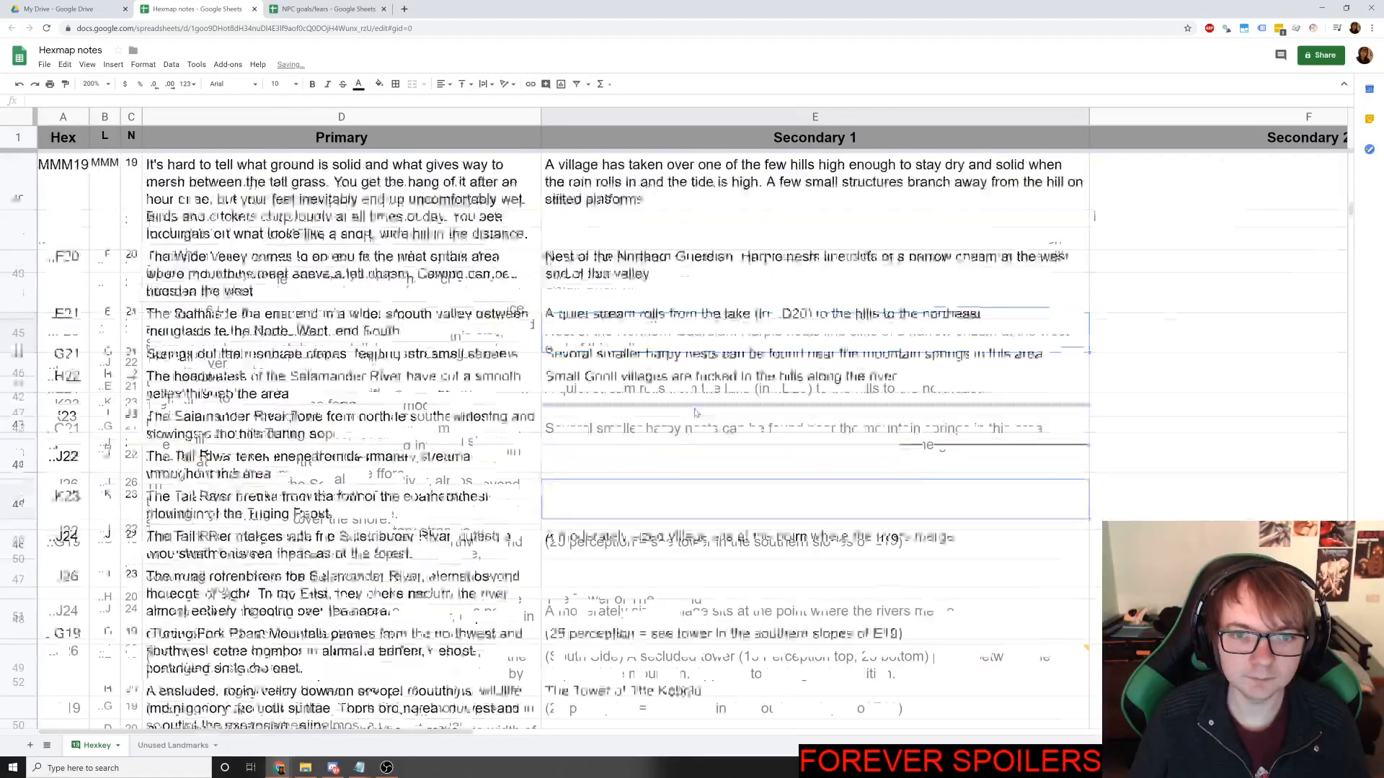
Review the remaining hex rows, then switch to the Roll20 map and examine it from the mountains east to the island in the large lake.
scroll(696, 414, down, 1)
scroll(688, 396, down, 1)
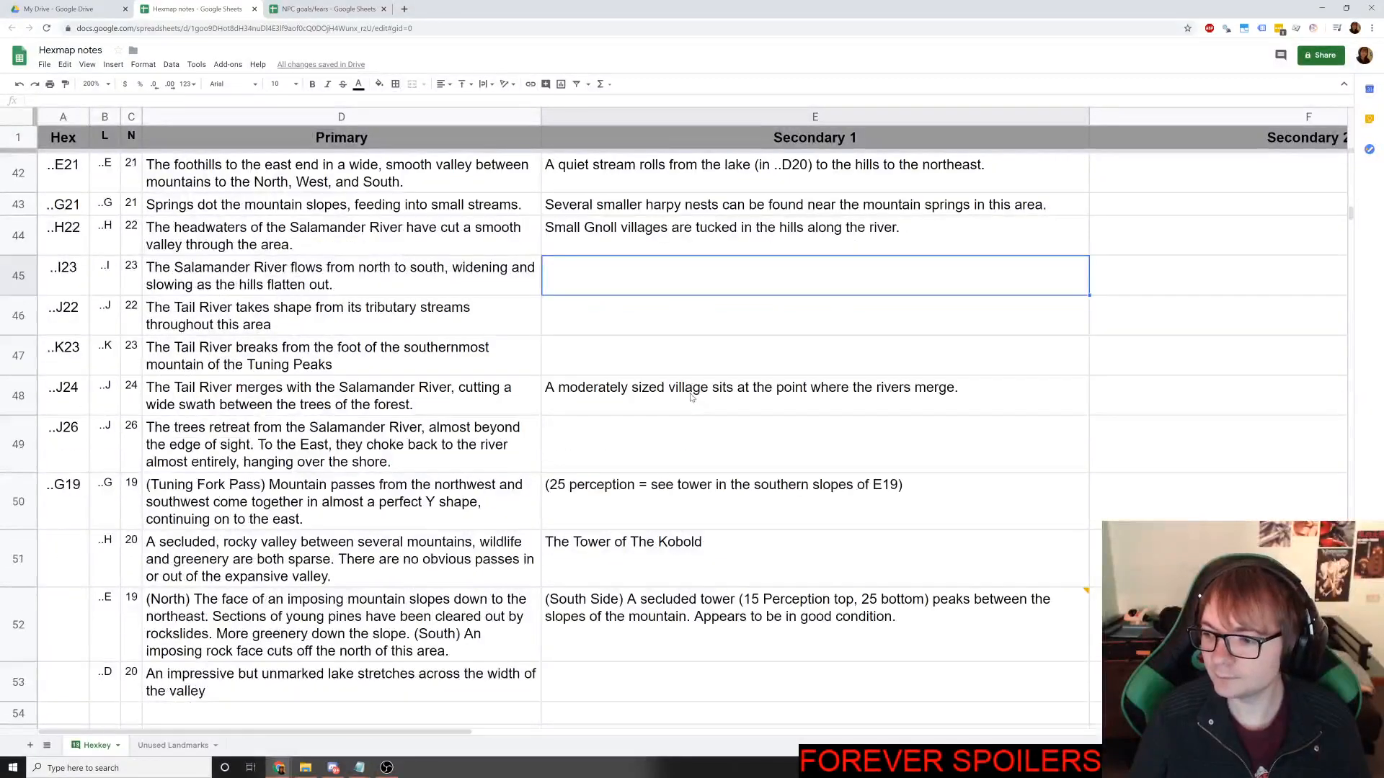
scroll(693, 392, down, 1)
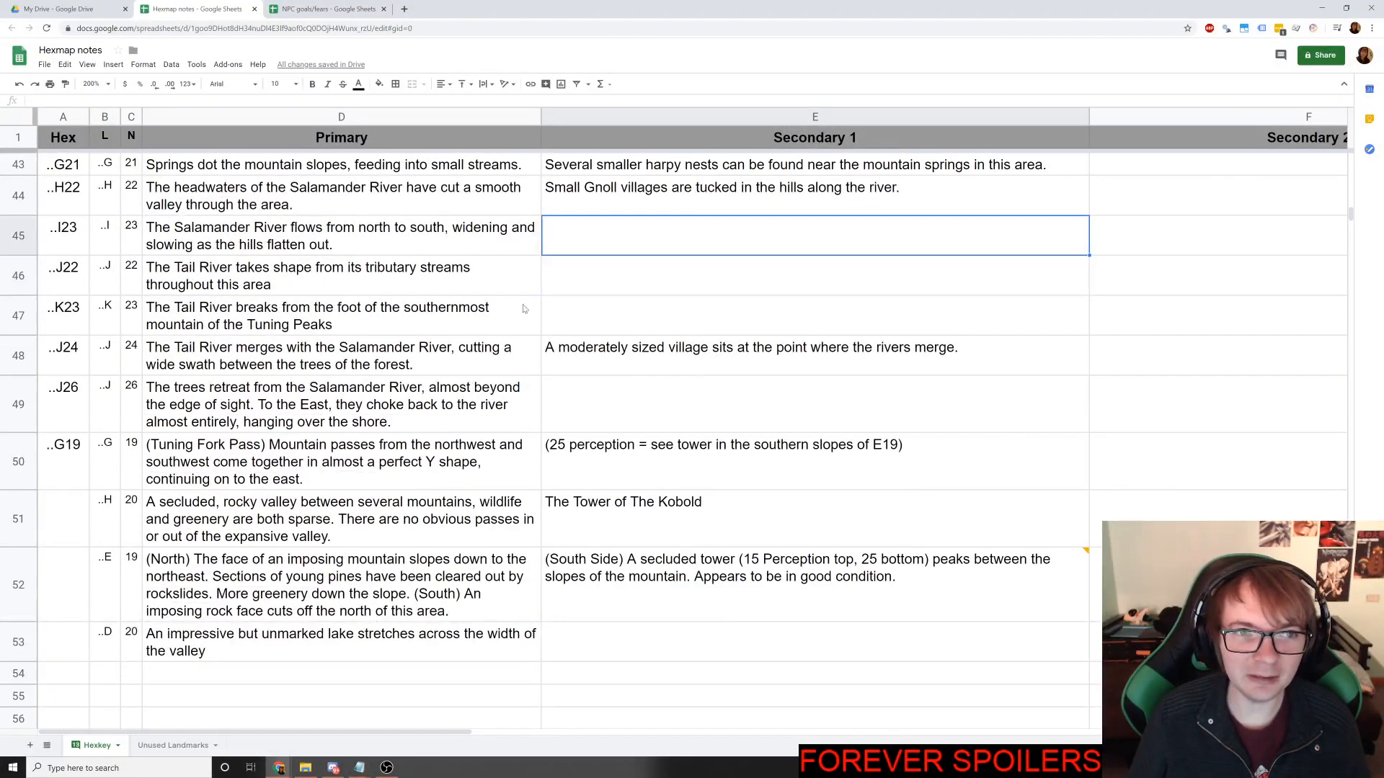
key(alt+Tab)
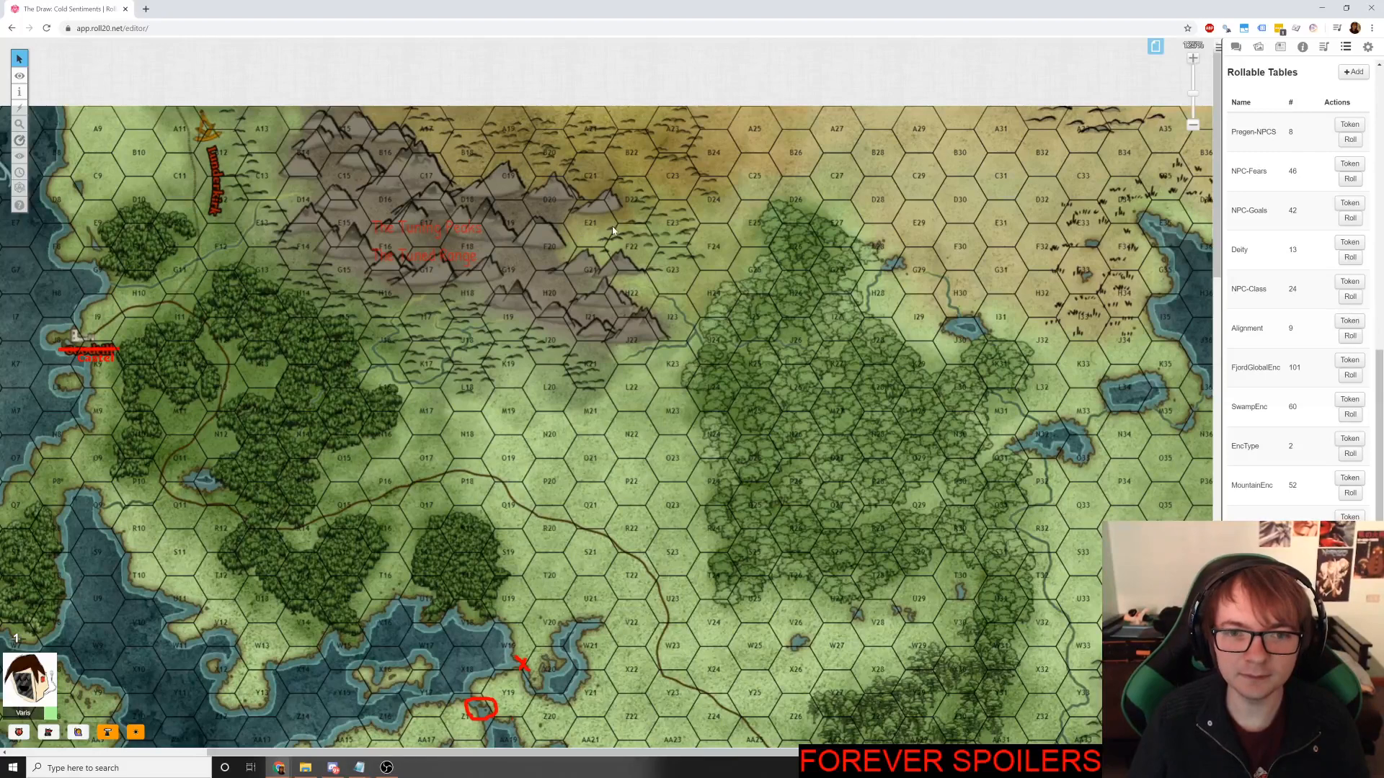
drag(610, 227, 638, 258)
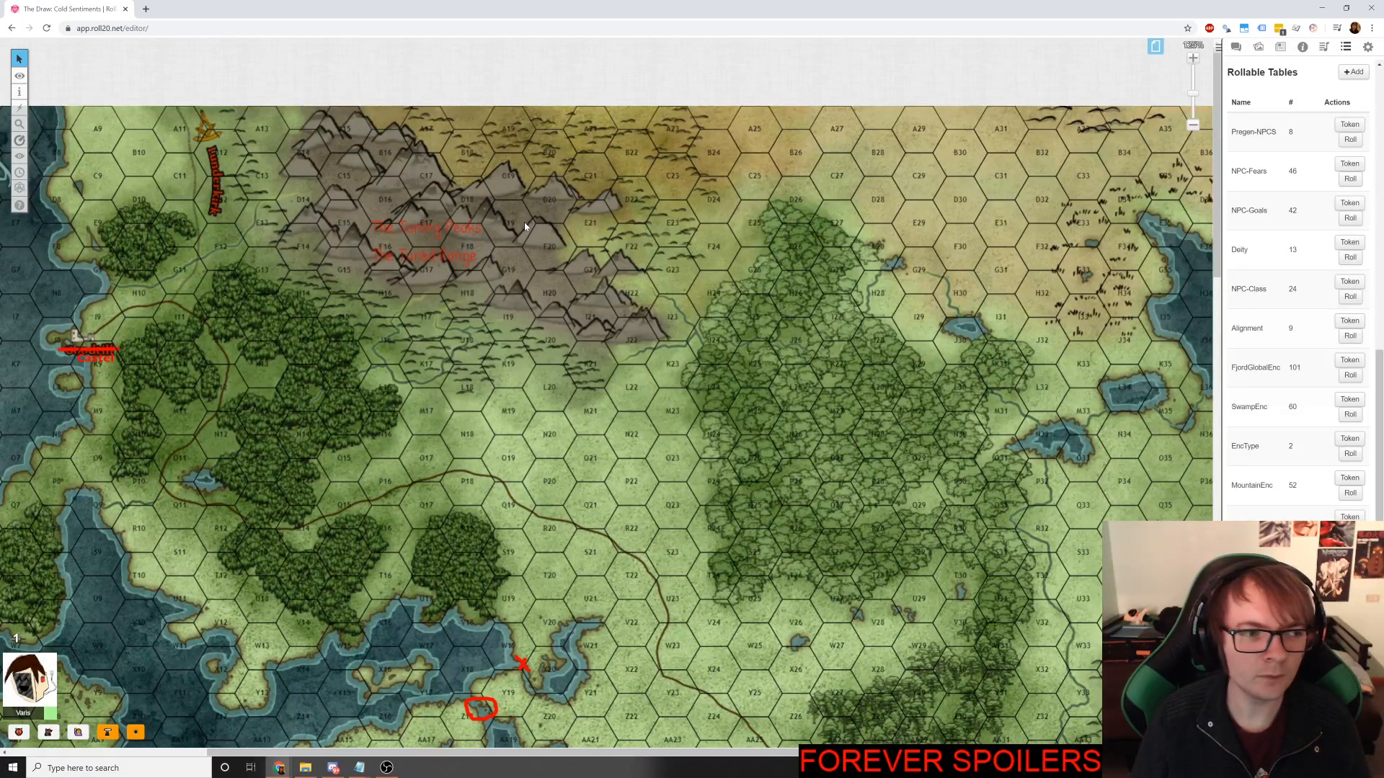
scroll(984, 261, right, 4)
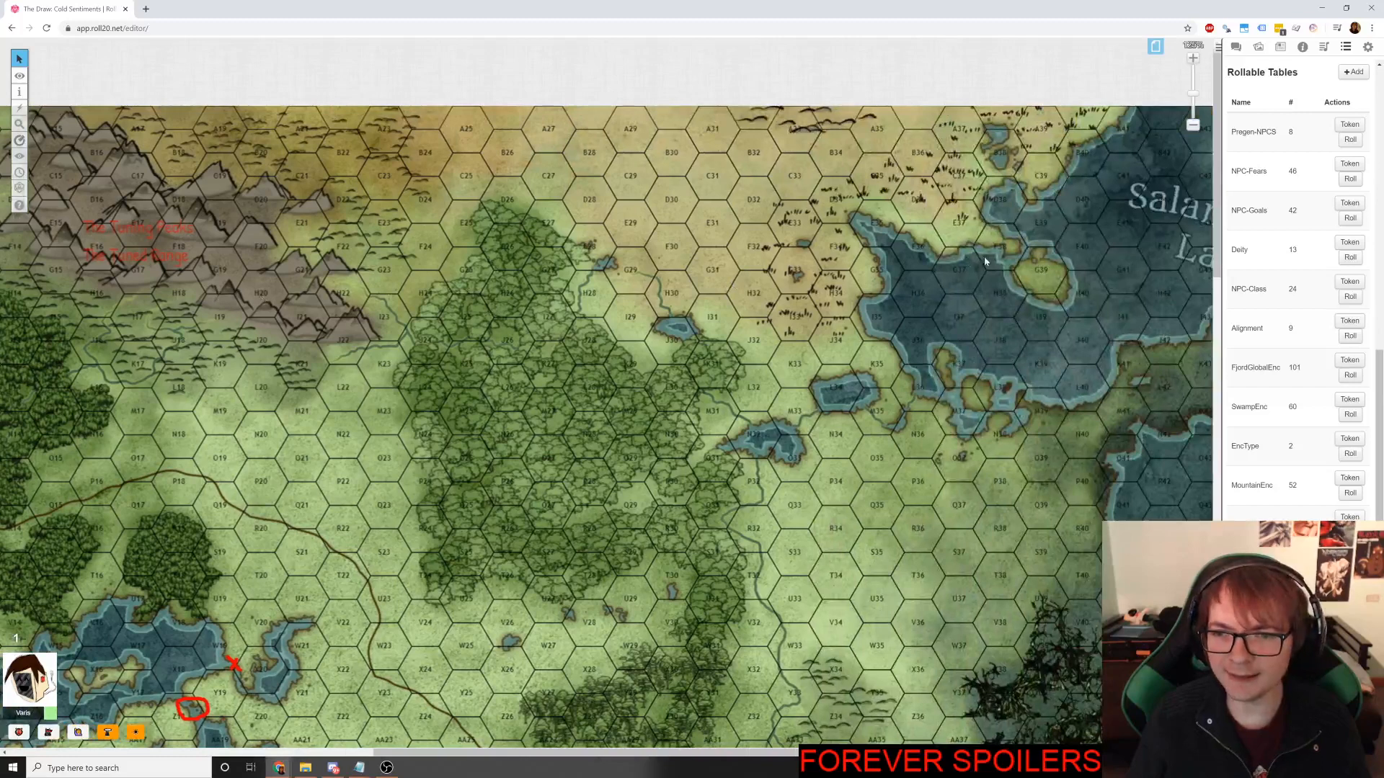
scroll(985, 260, right, 1)
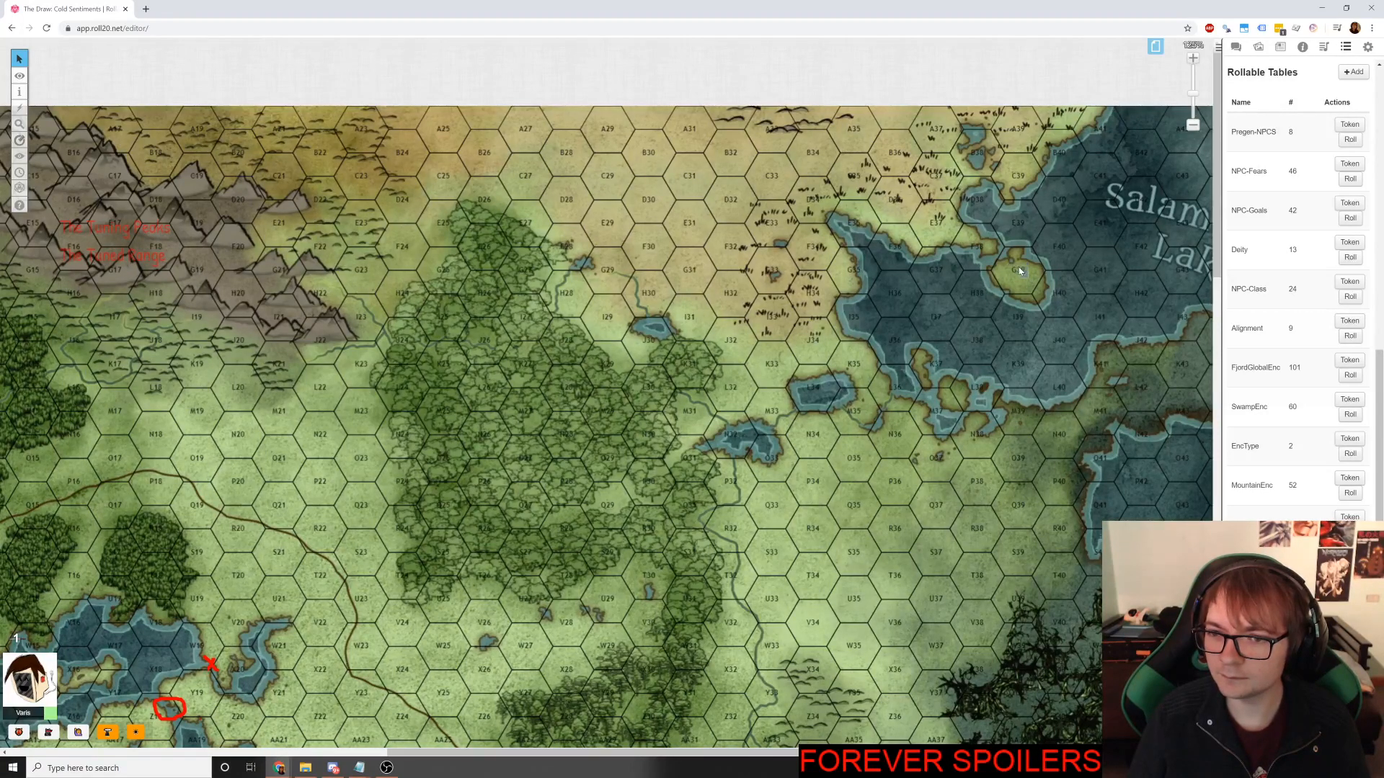
Return to the Hexmap notes sheet and start row 54 with ..G in column L and 39 in column N.
key(alt+Tab)
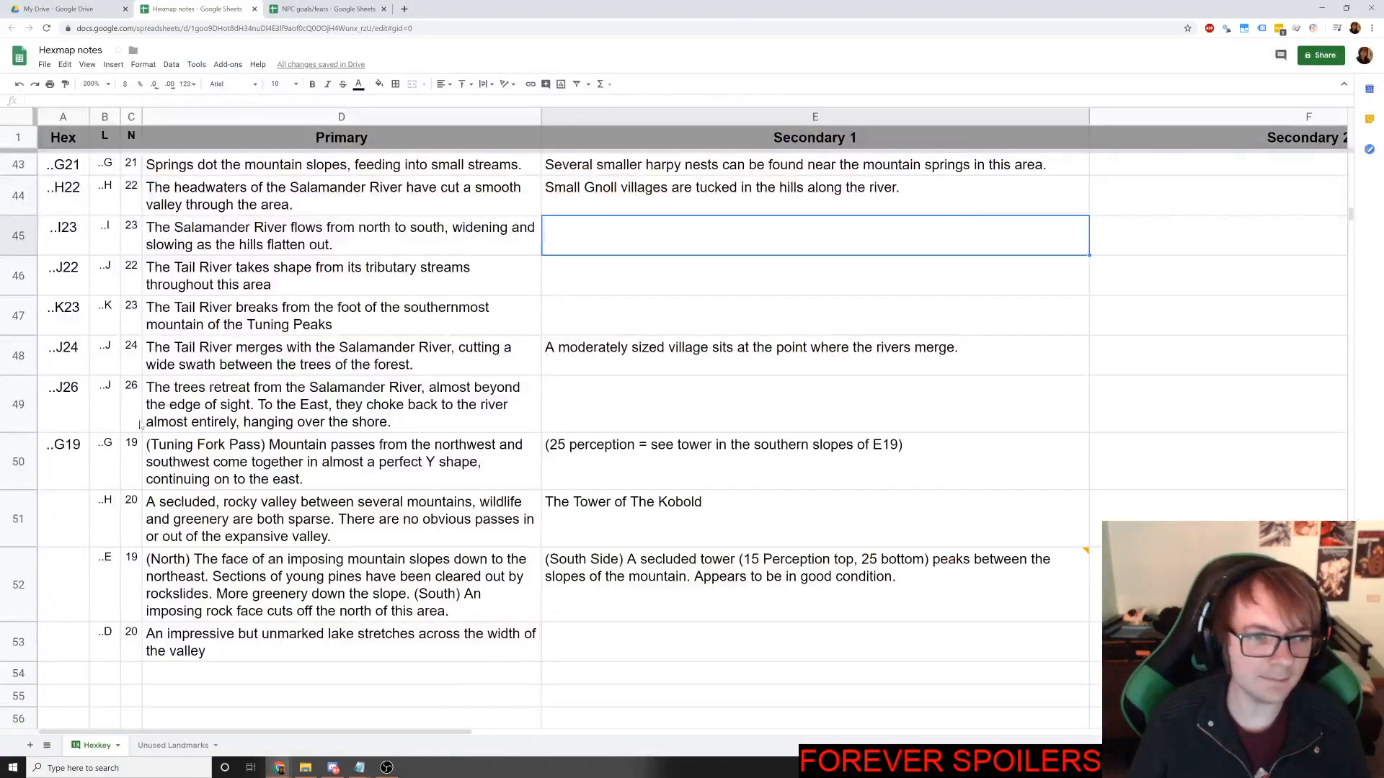
scroll(585, 149, up, 5)
scroll(112, 454, down, 8)
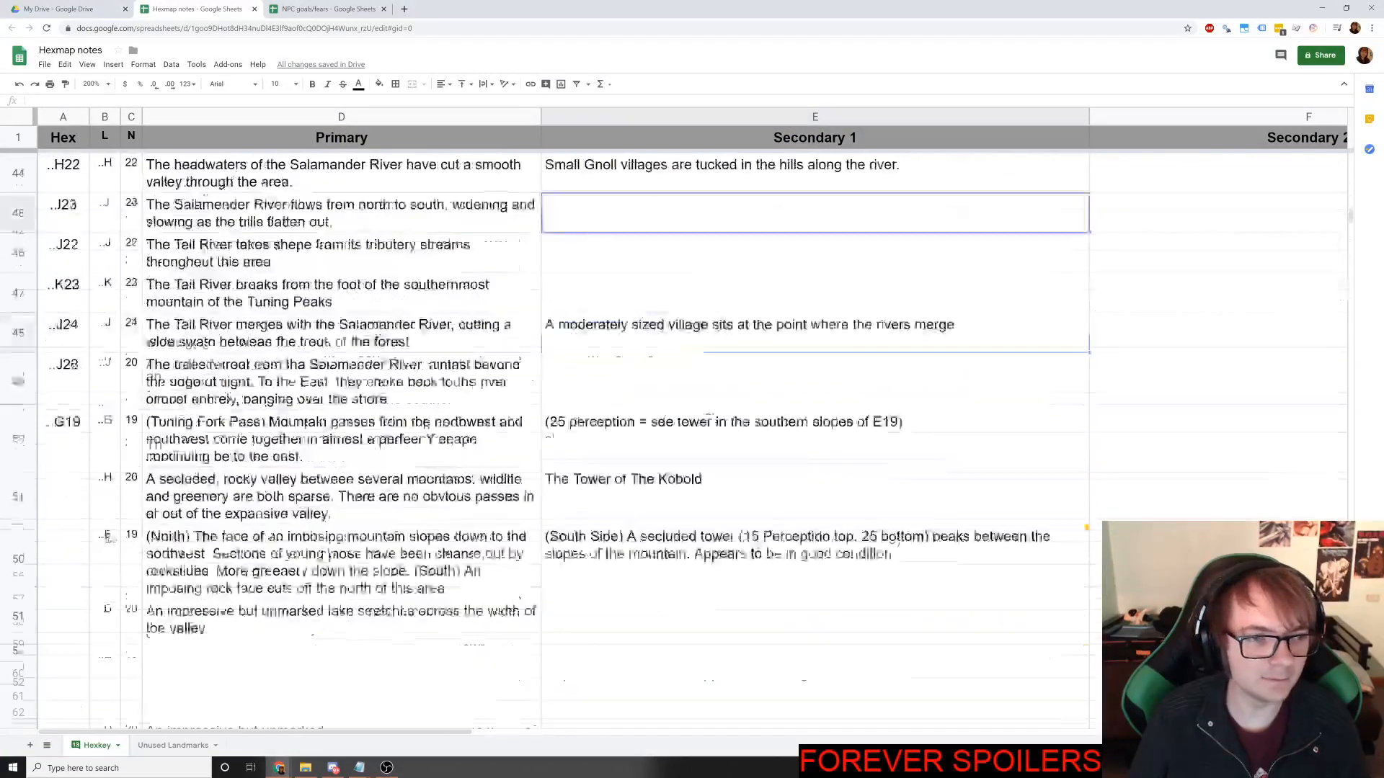
click(112, 451)
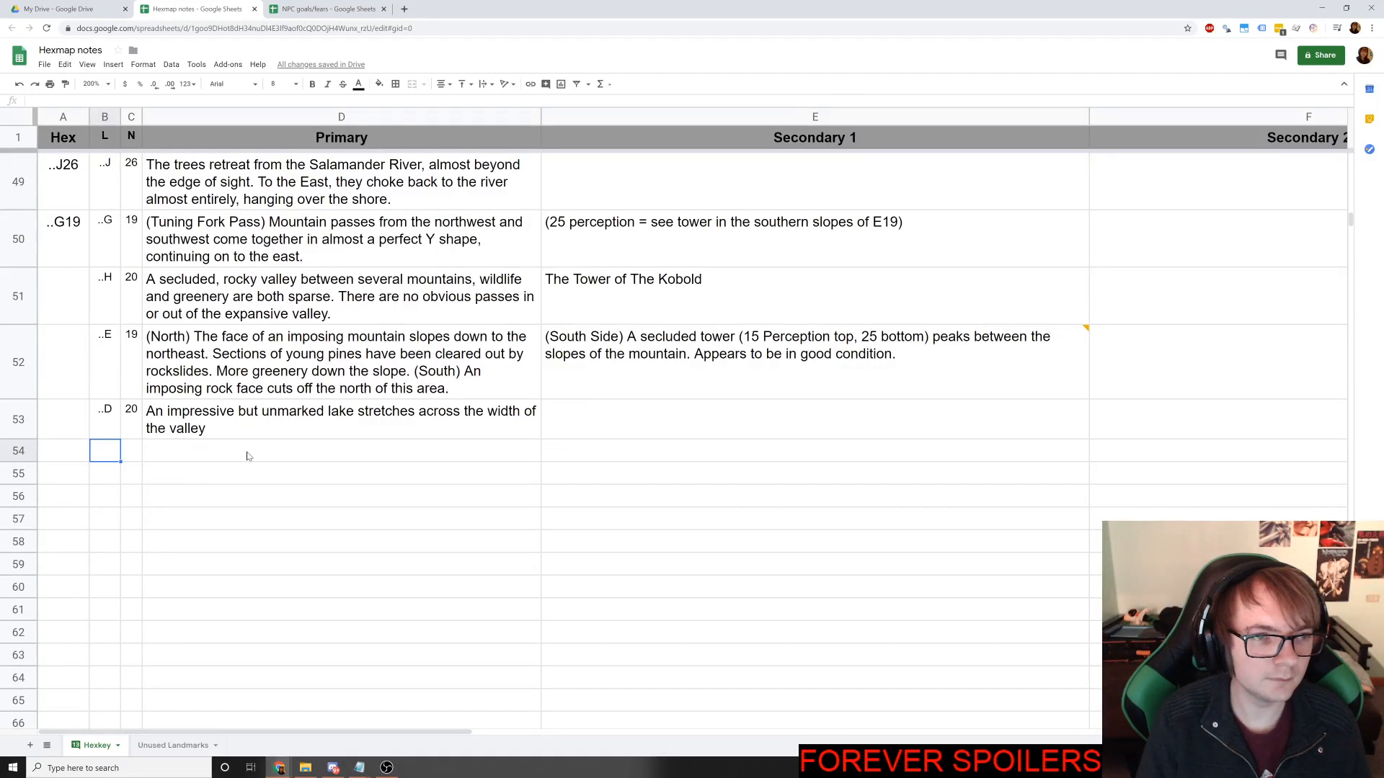
text(..G39)
key(Tab)
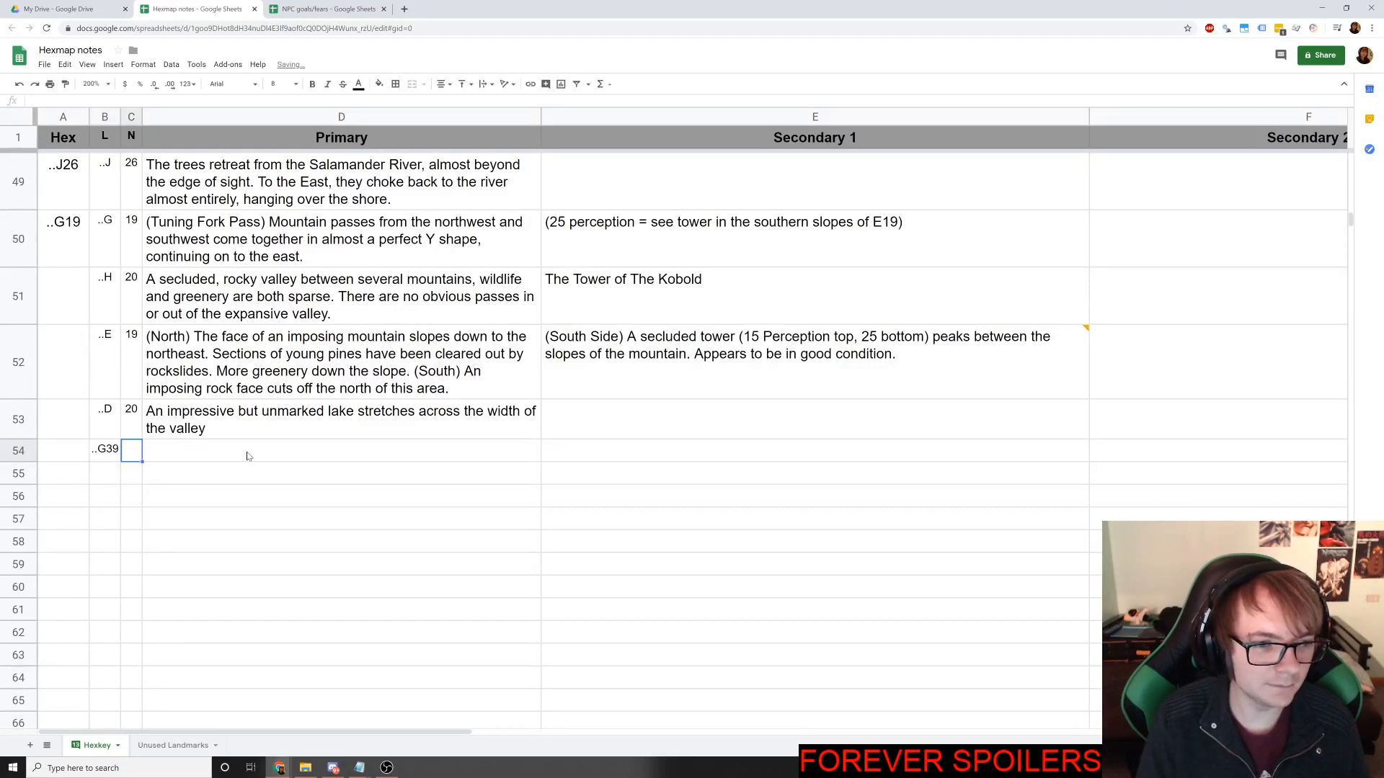
key(Left)
text(G)
key(BackSpace)
text(.)
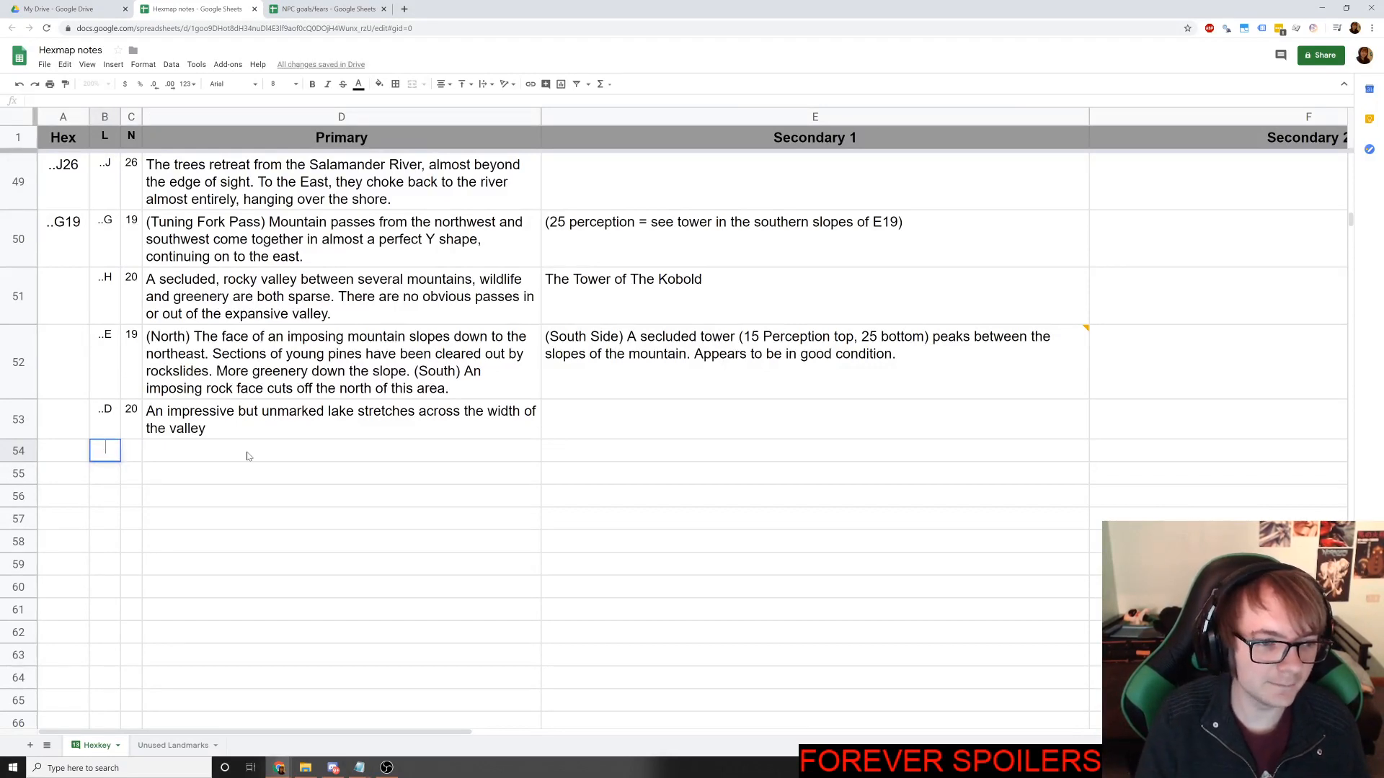
text(.G)
key(Tab)
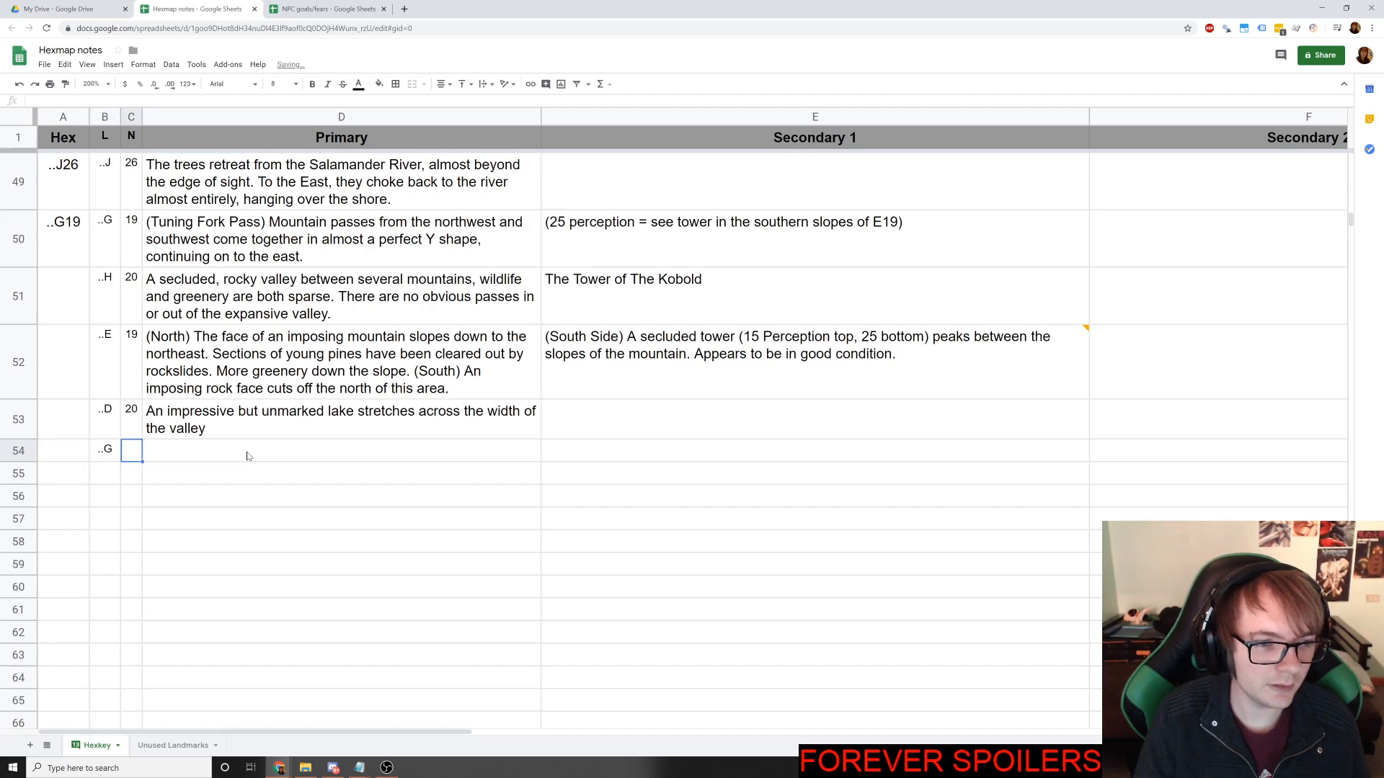
text(39)
key(Tab)
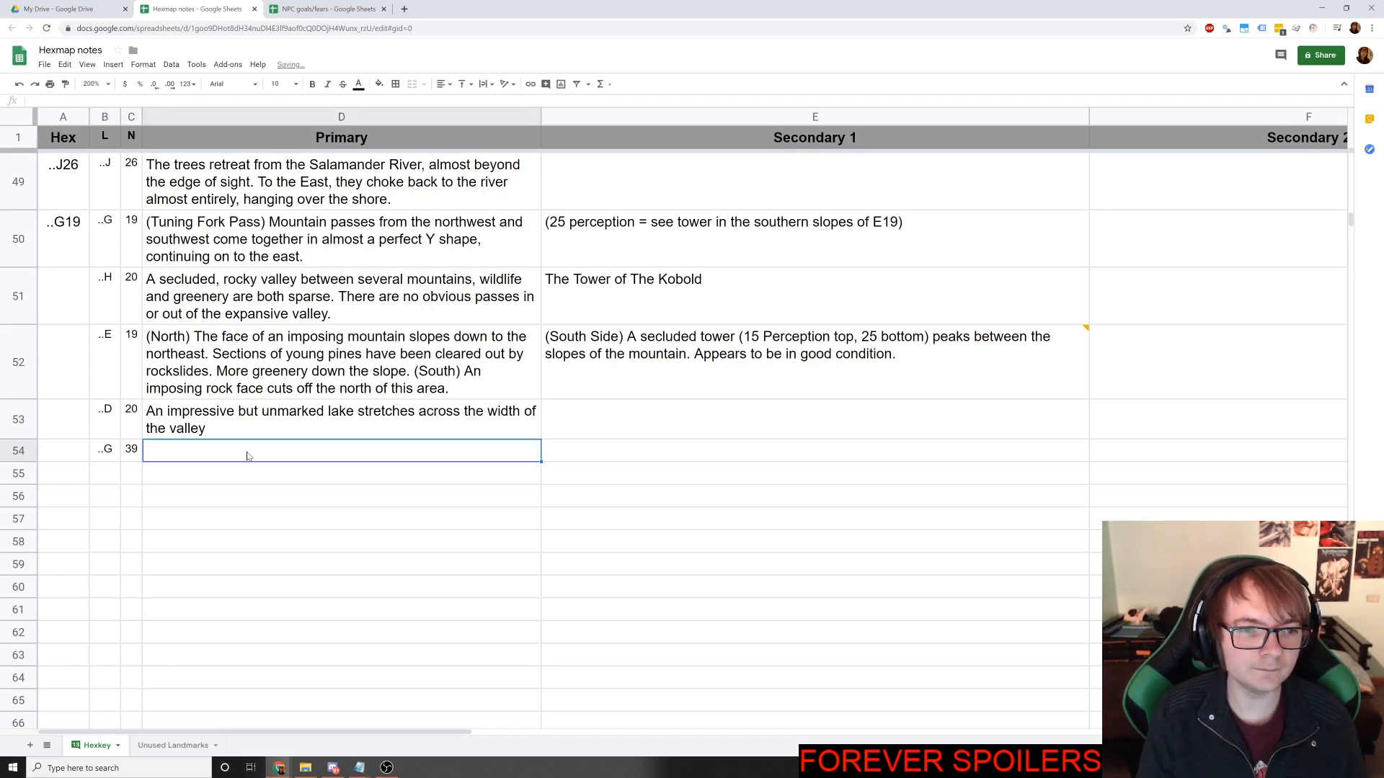
Check the Roll20 map, then return to the sheet and begin the ..G39 primary note with "Steam rises from the shores of the island".
key(alt+Tab)
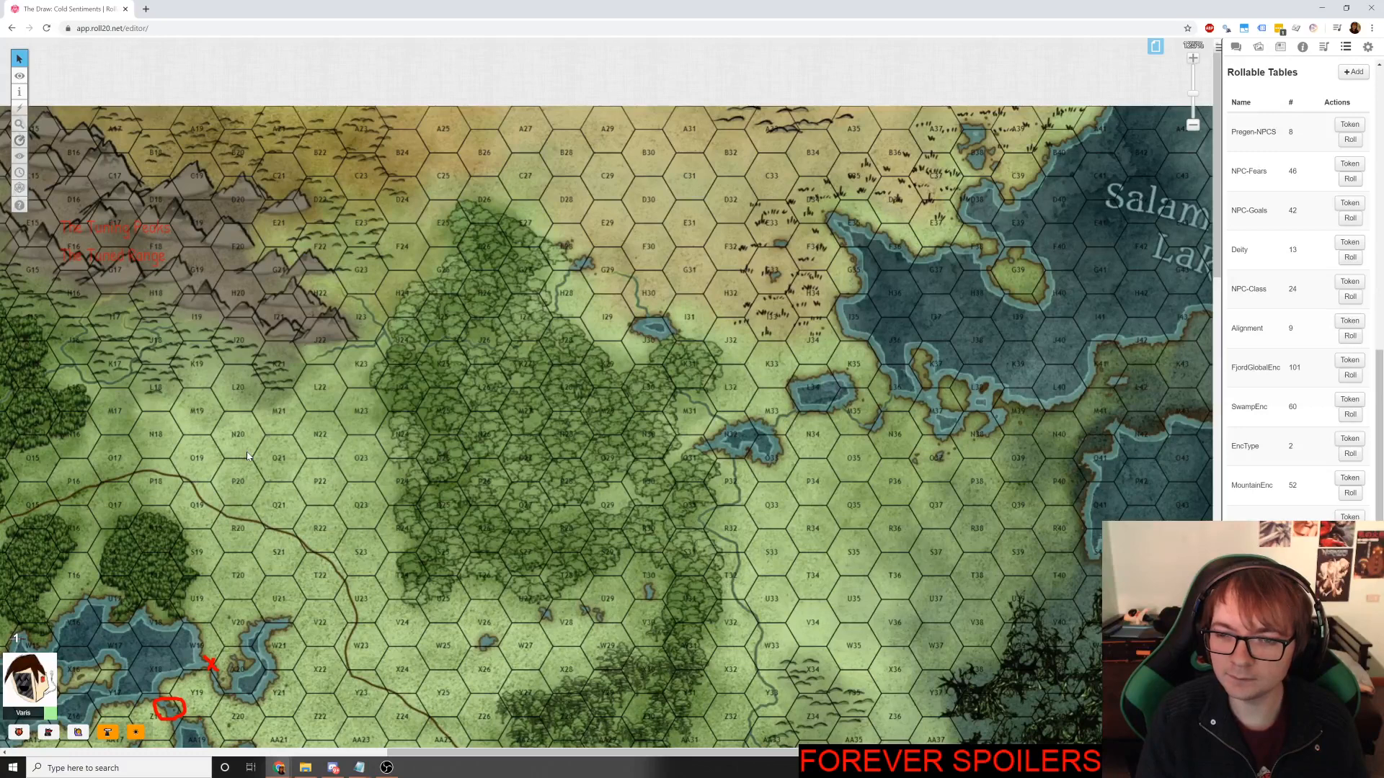
key(alt+Tab)
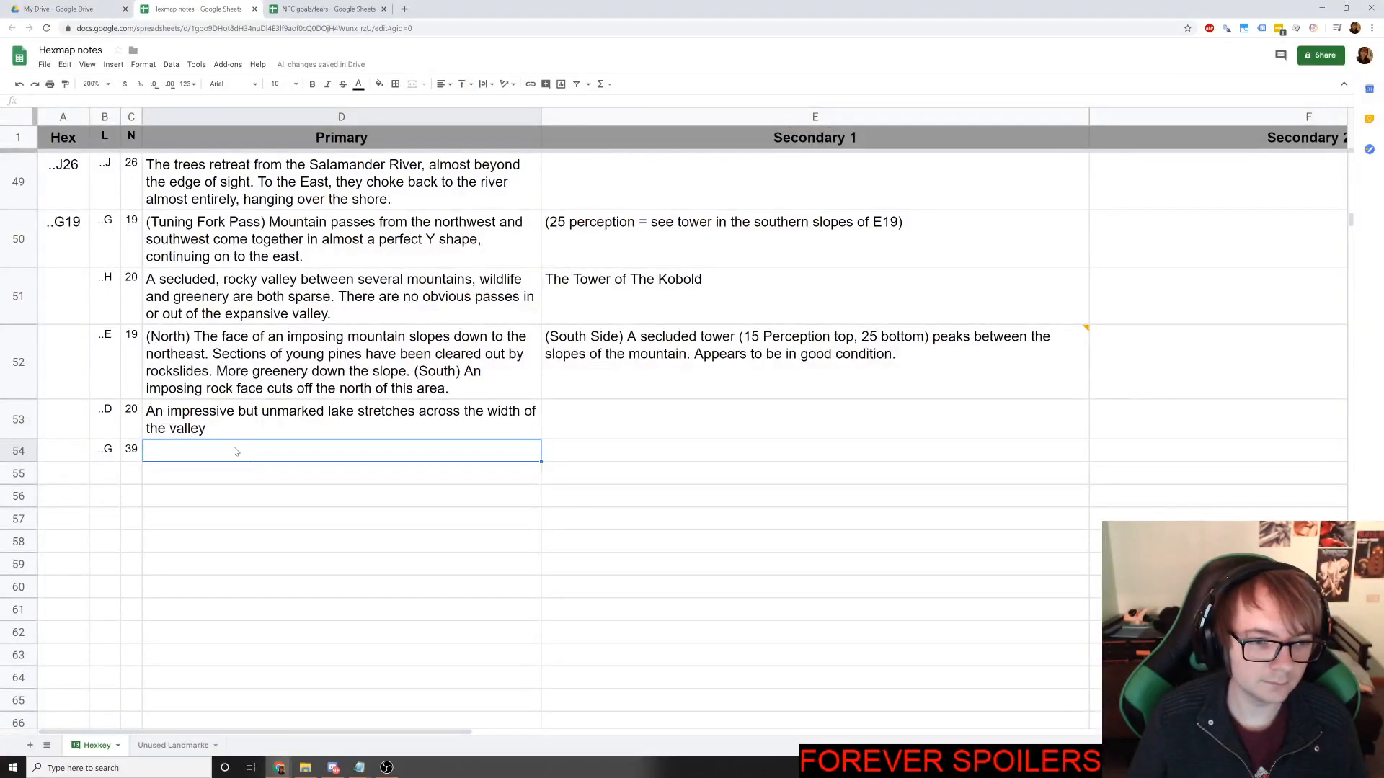
text(Steam rise)
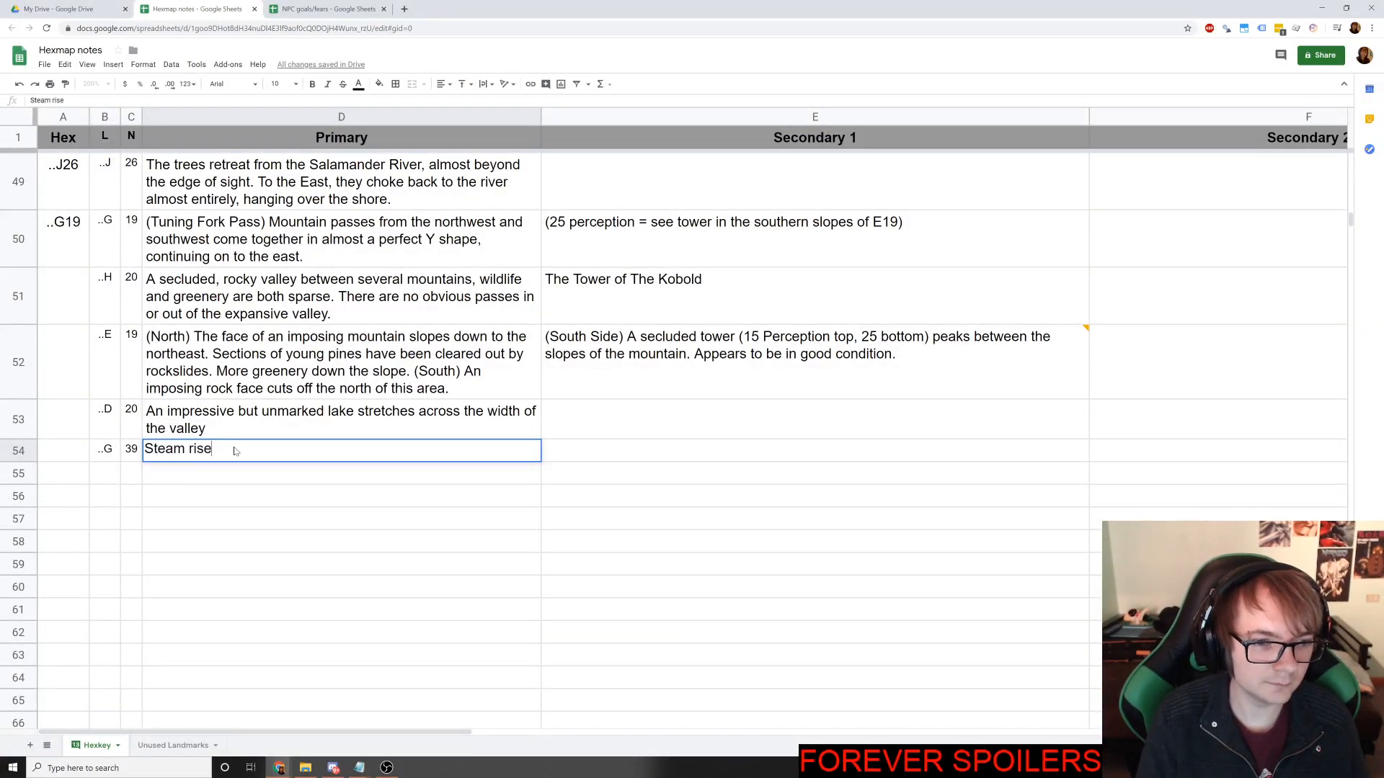
text(s from the )
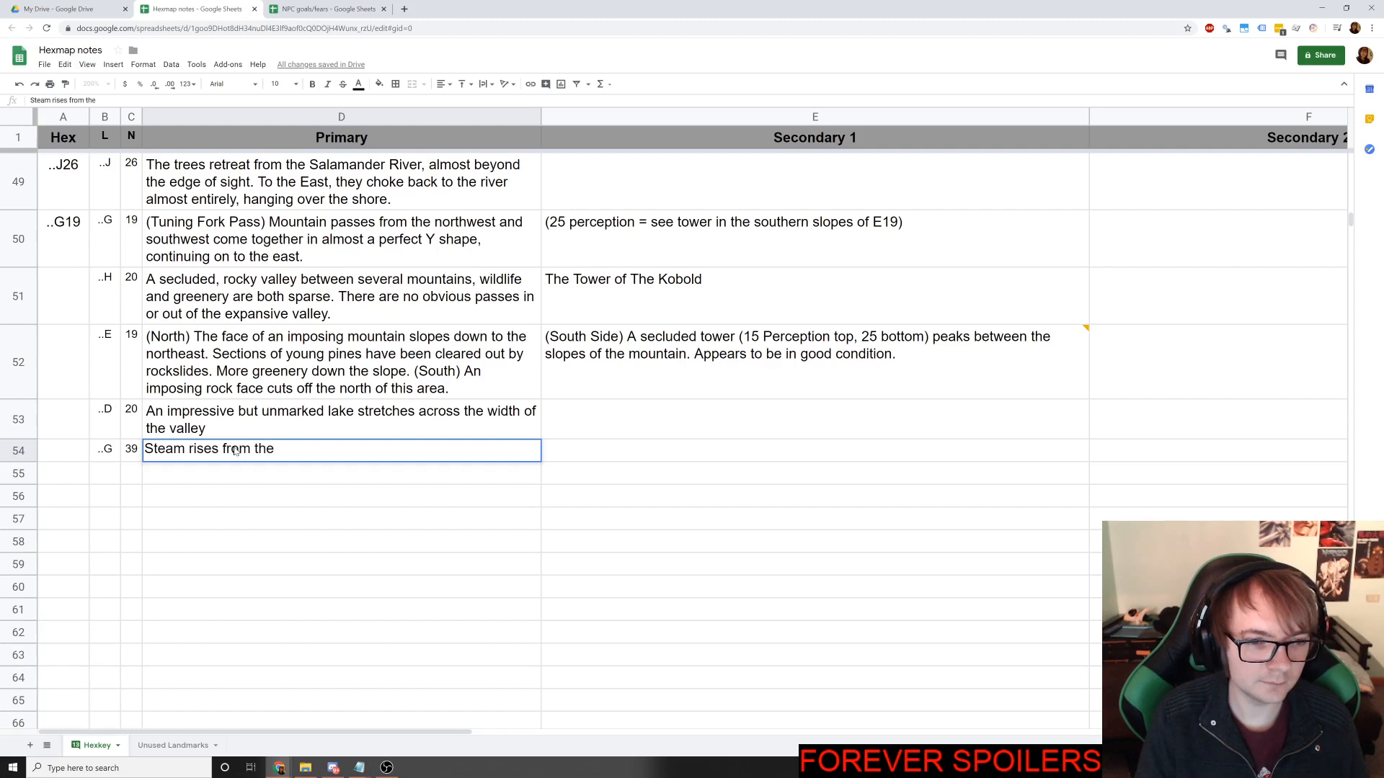
text(shores of )
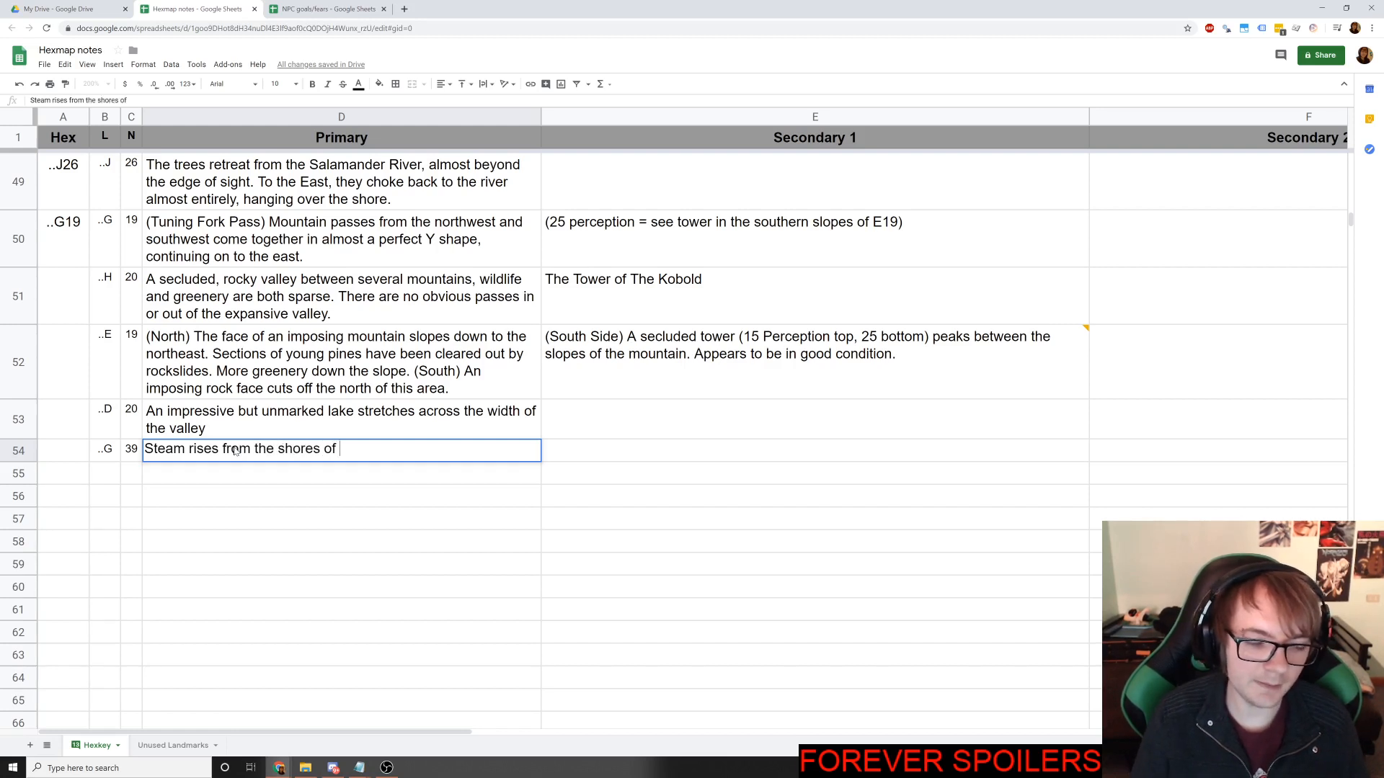
text(the island)
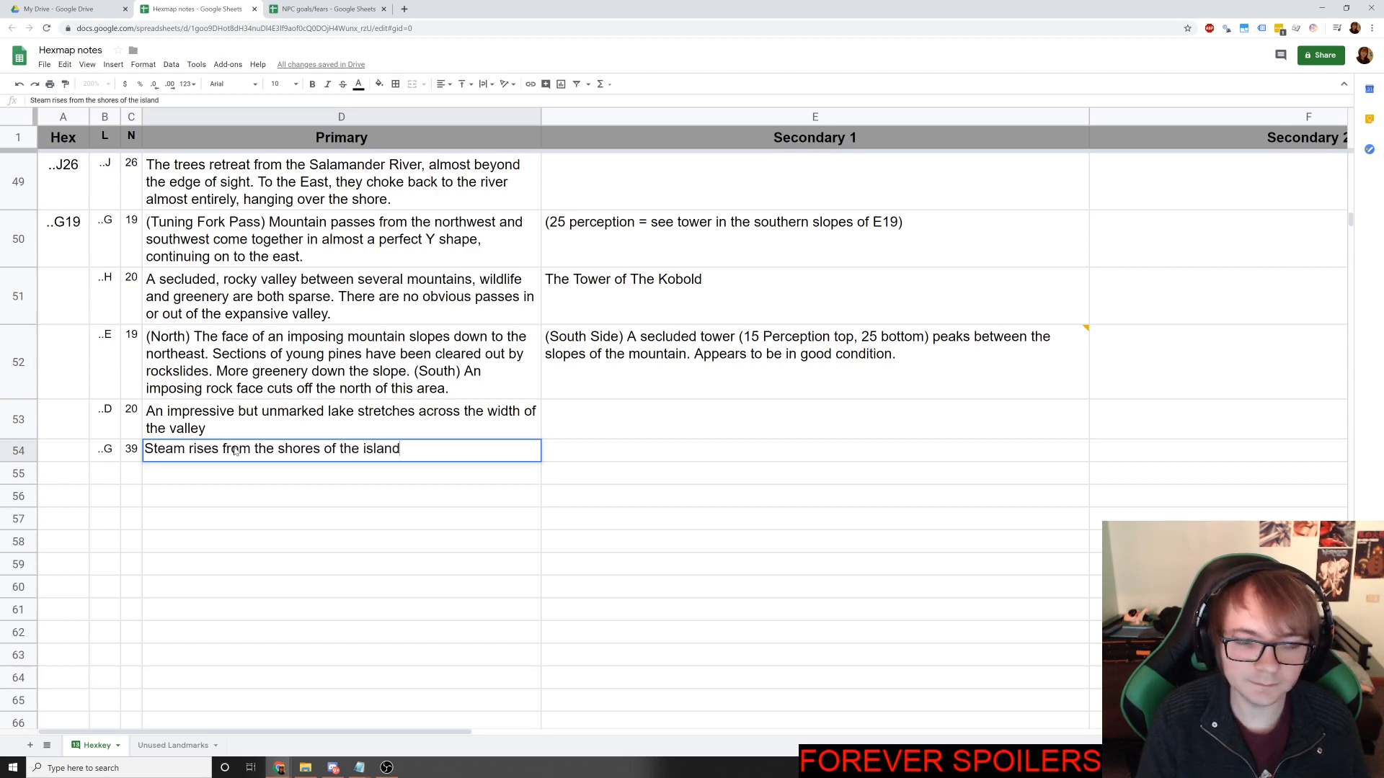
Recheck the Roll20 map, add "A structure can be seen atop the hill in the center." to the ..G39 primary note, and commit it.
key(alt+Tab)
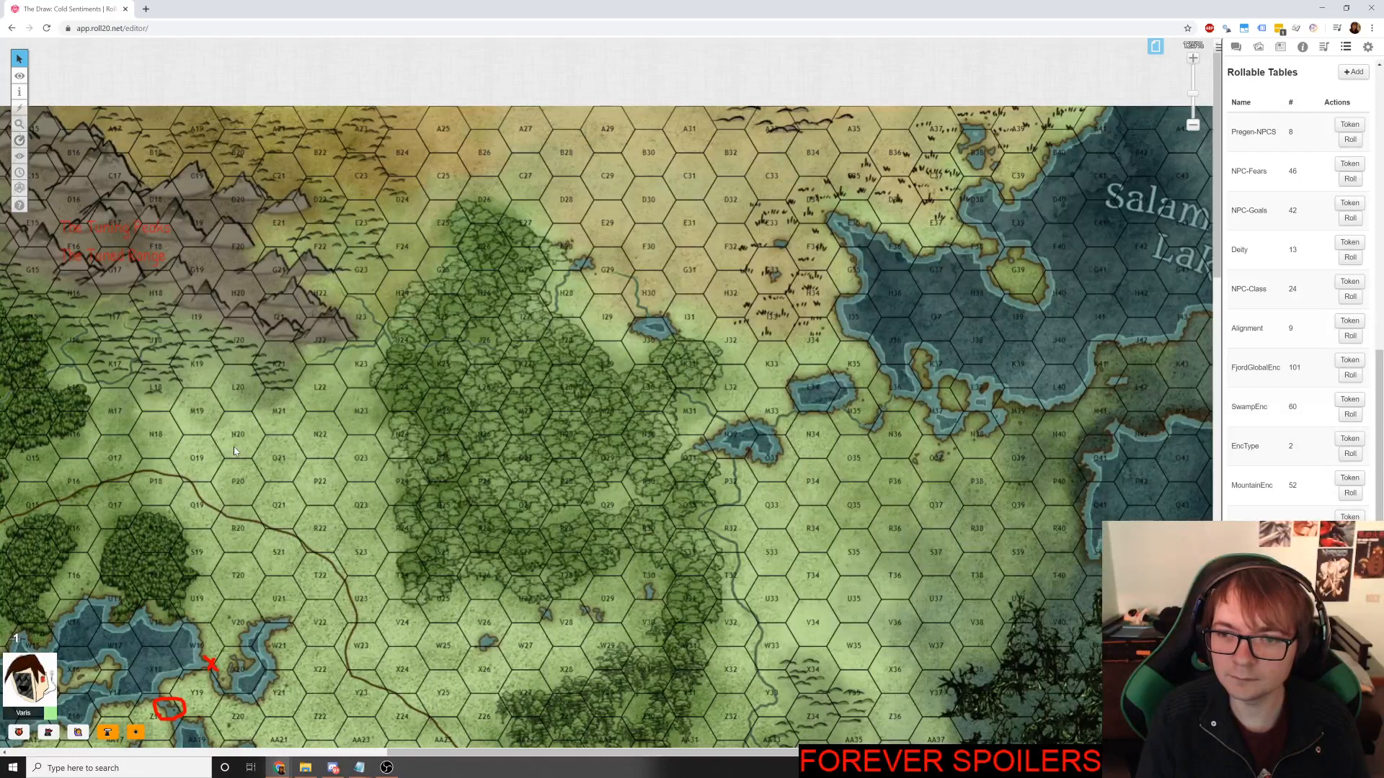
key(alt+Tab)
text(. Fort)
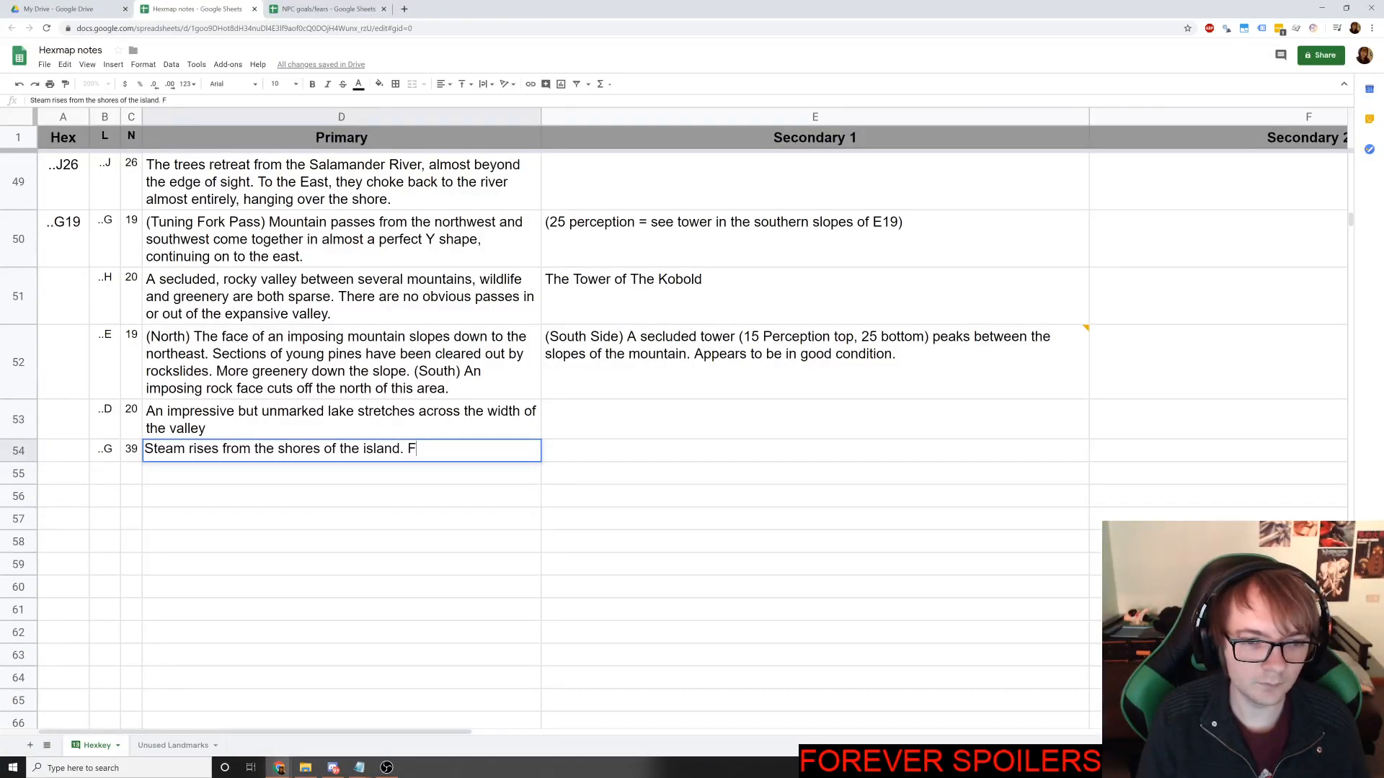
key(BackSpace)
key(BackSpace)
key(BackSpace)
key(BackSpace)
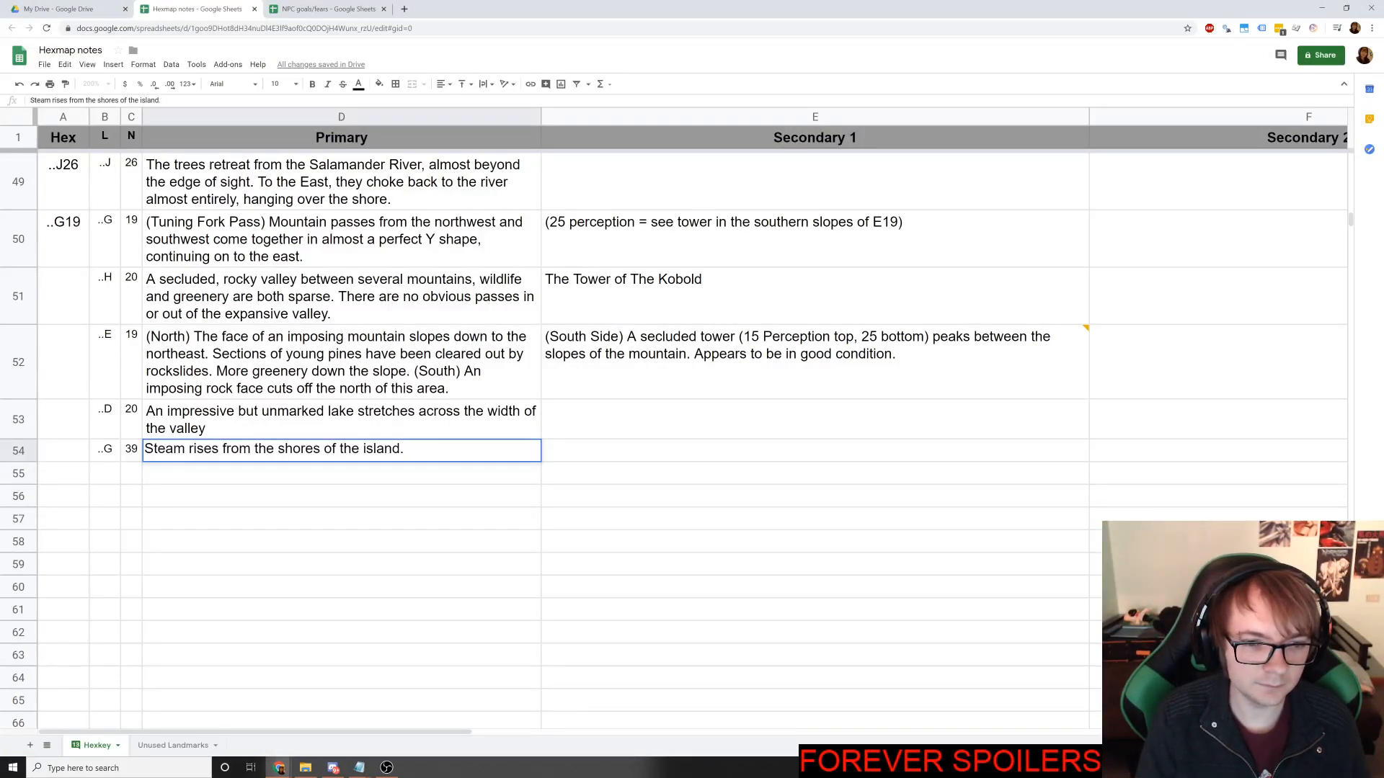
text(A structure can)
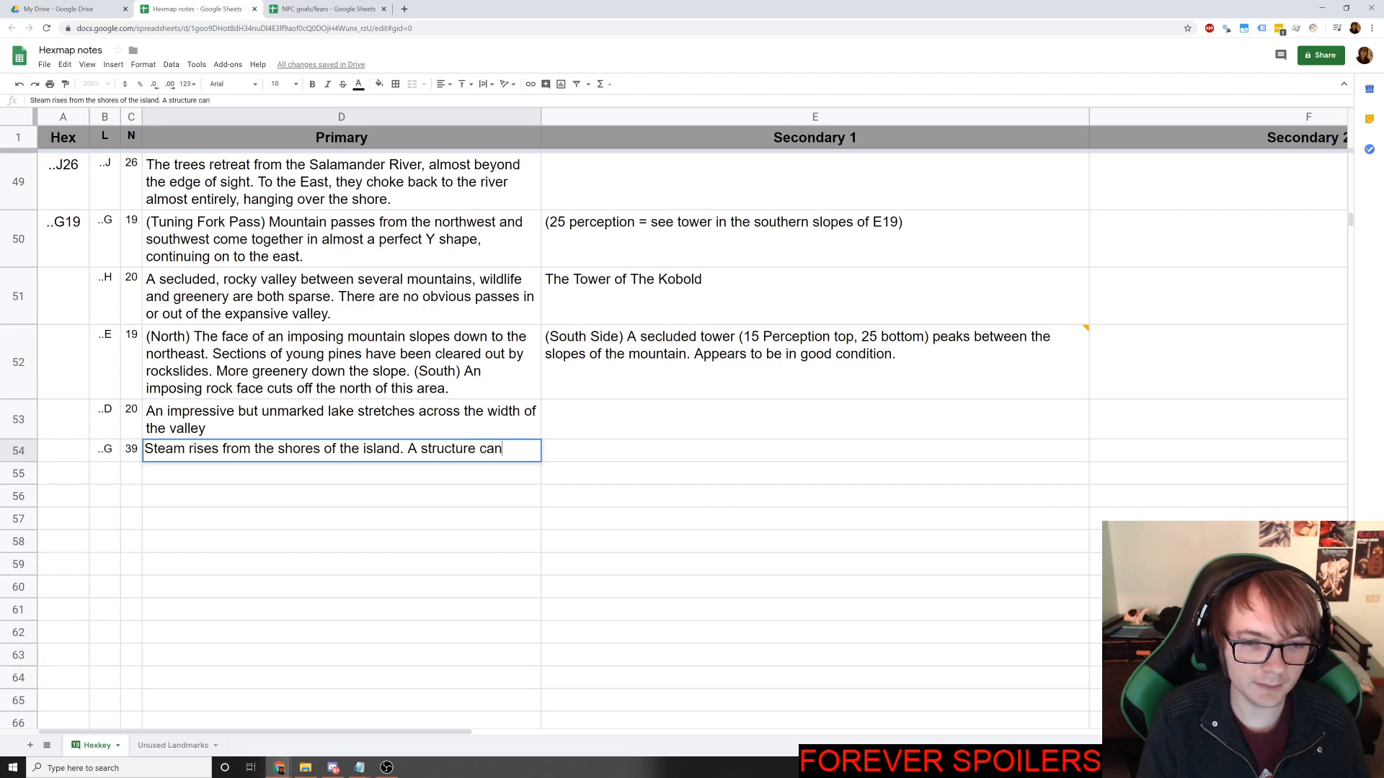
text( be seen at)
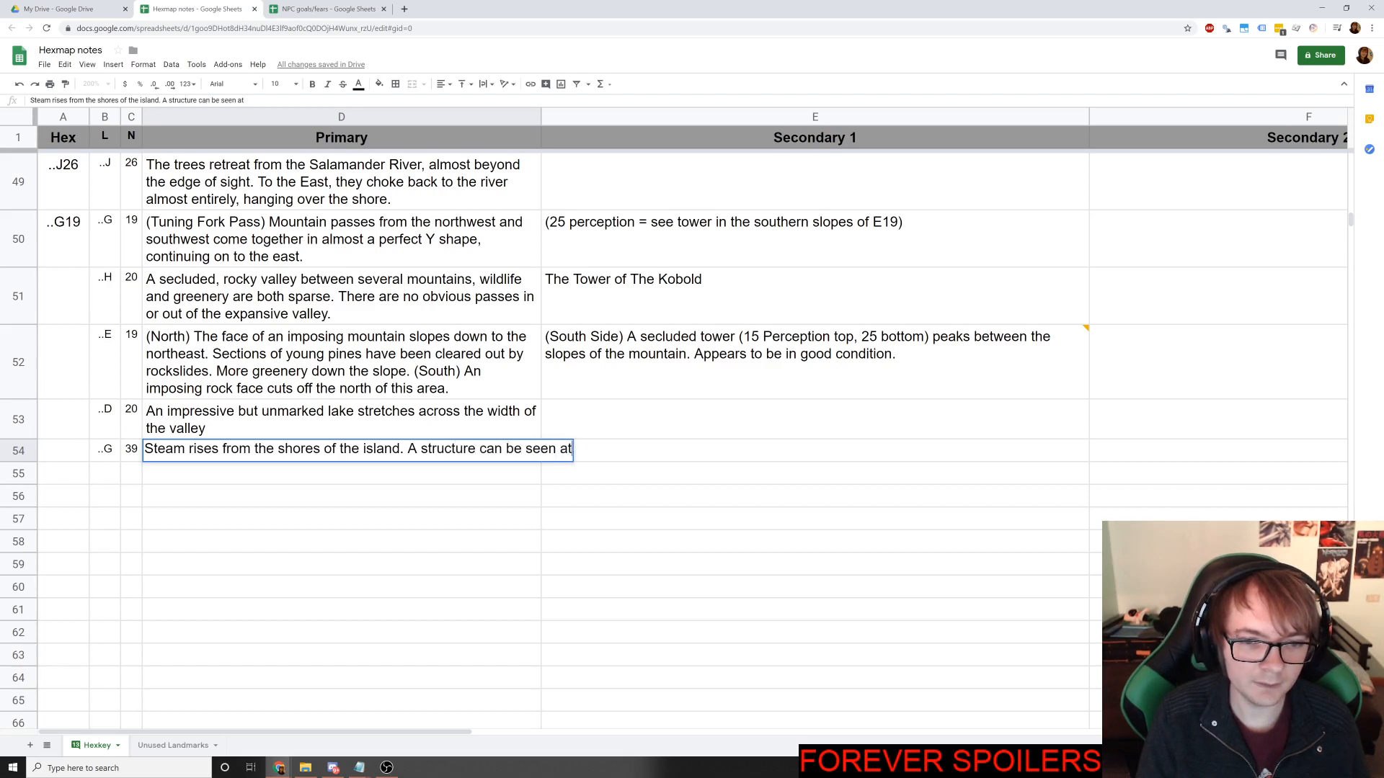
text(op the hill in the)
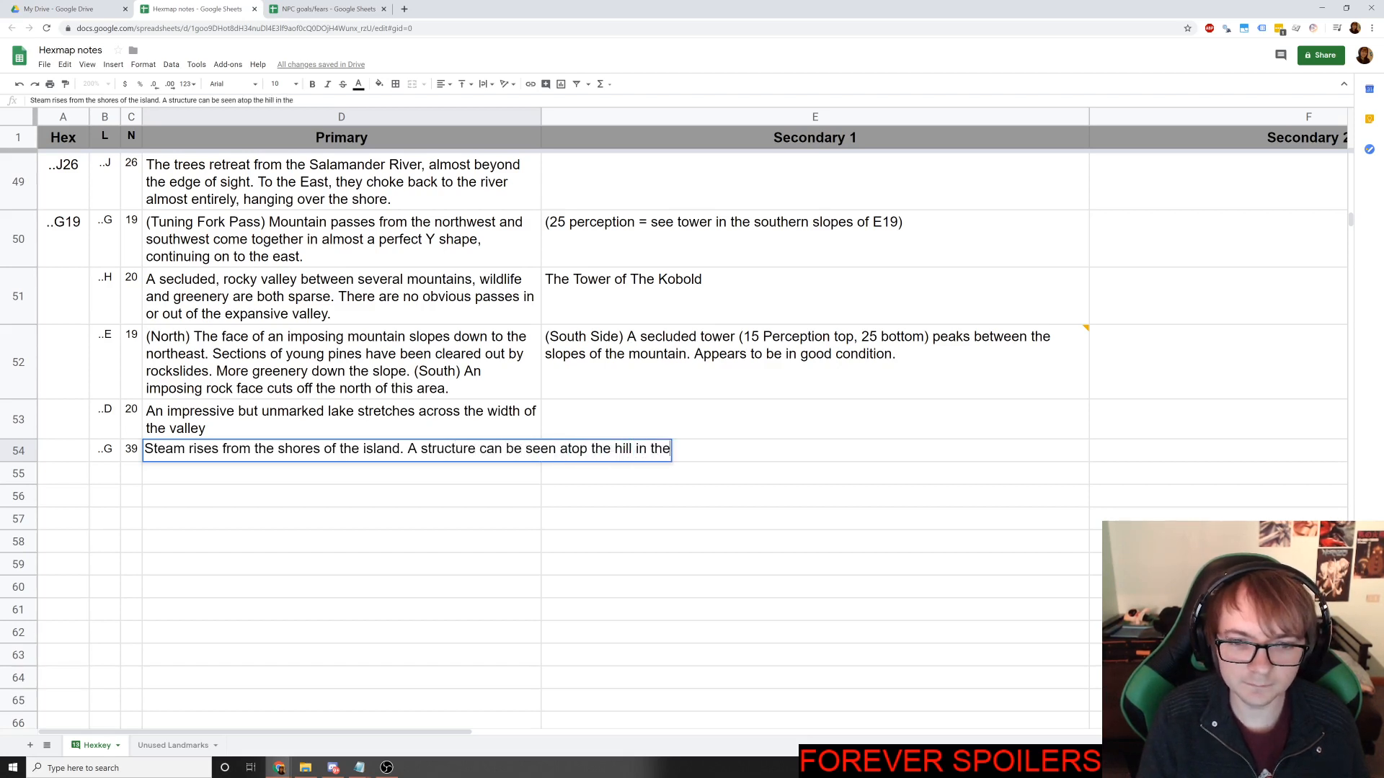
text( center.)
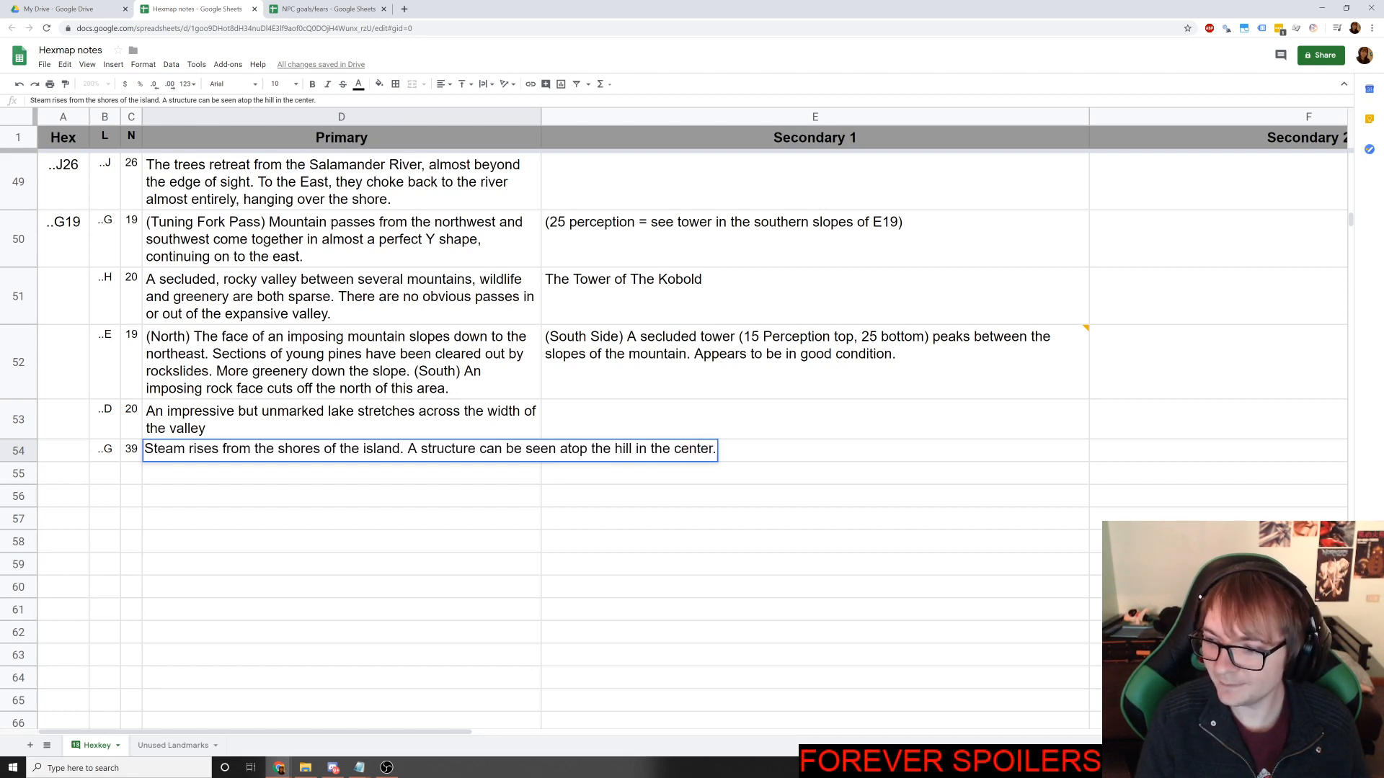
key(Return)
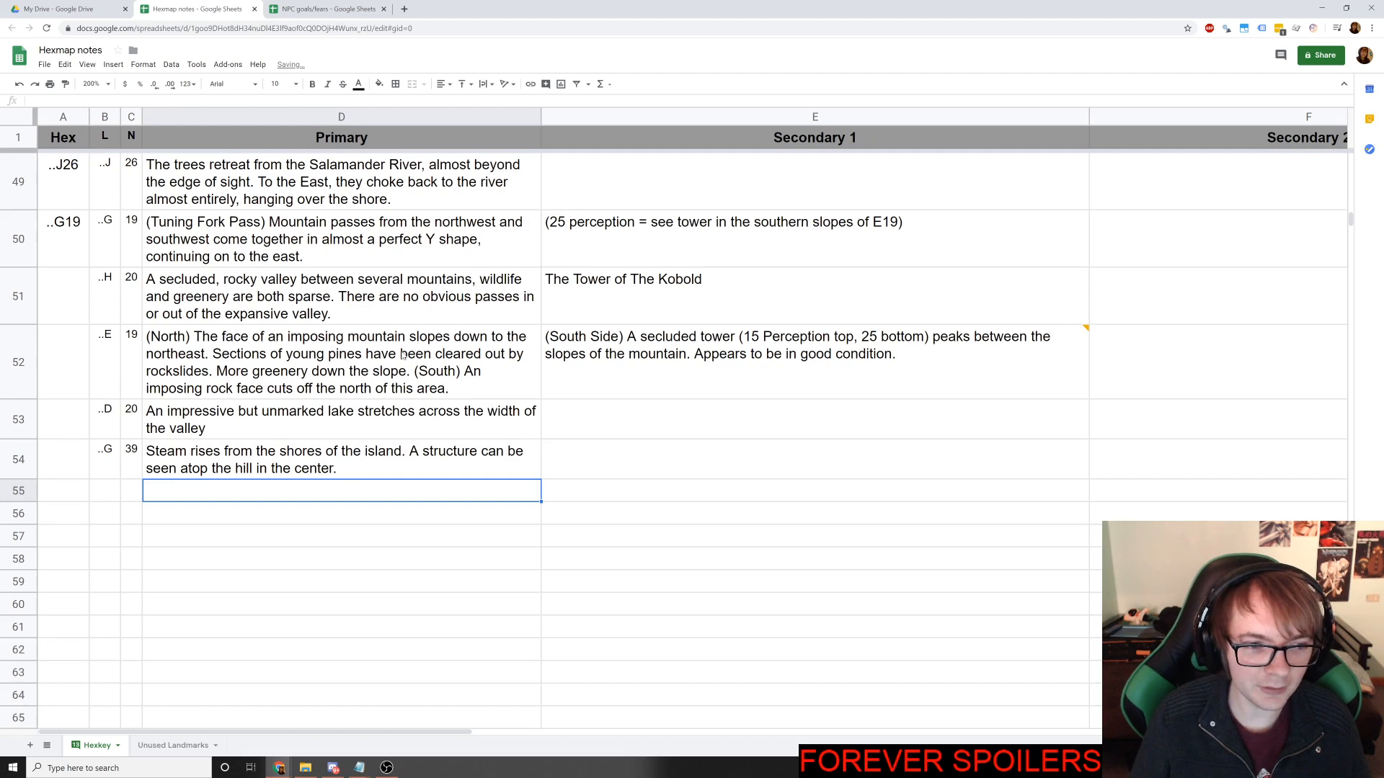
Append "Recently-constructed wood buildings dot the hills of the island." to the ..G39 primary note and select that row's Secondary 1 cell.
click(616, 463)
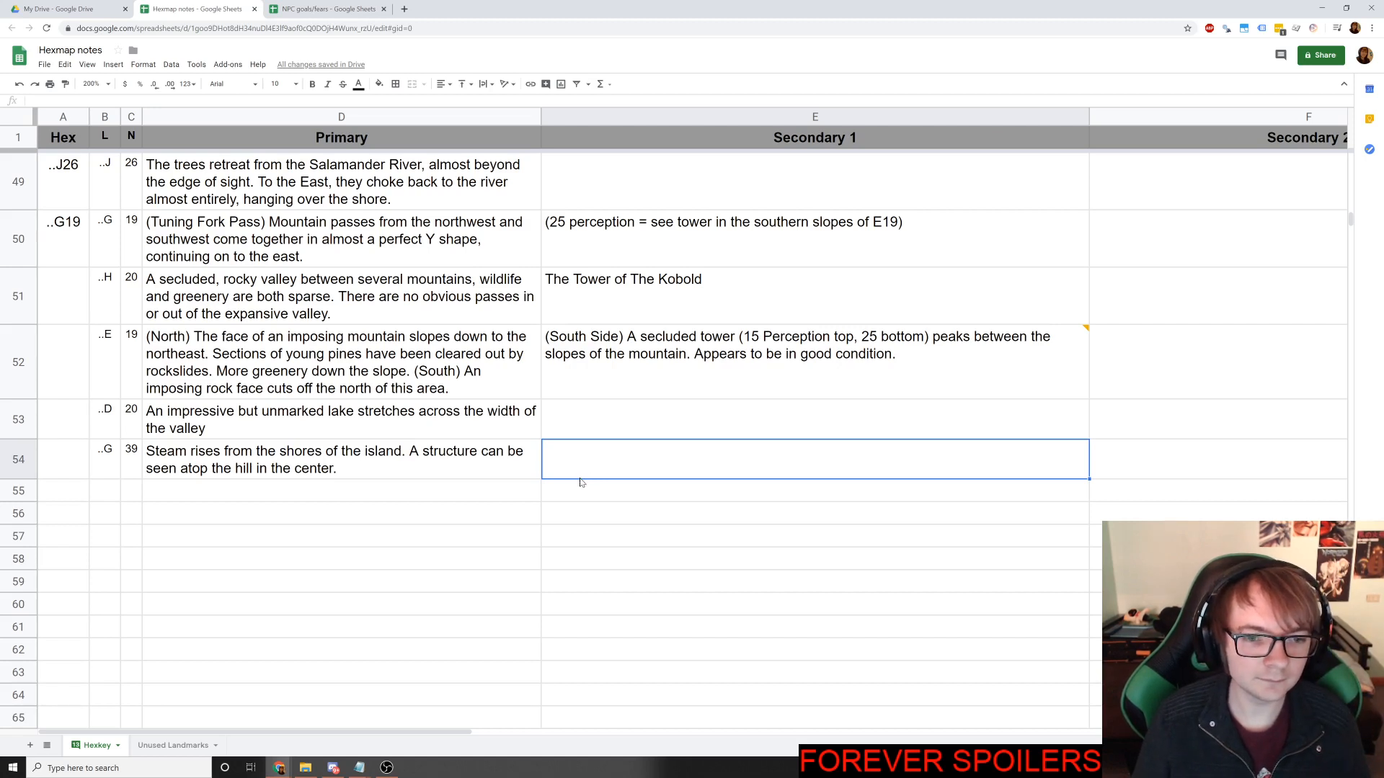
click(402, 470)
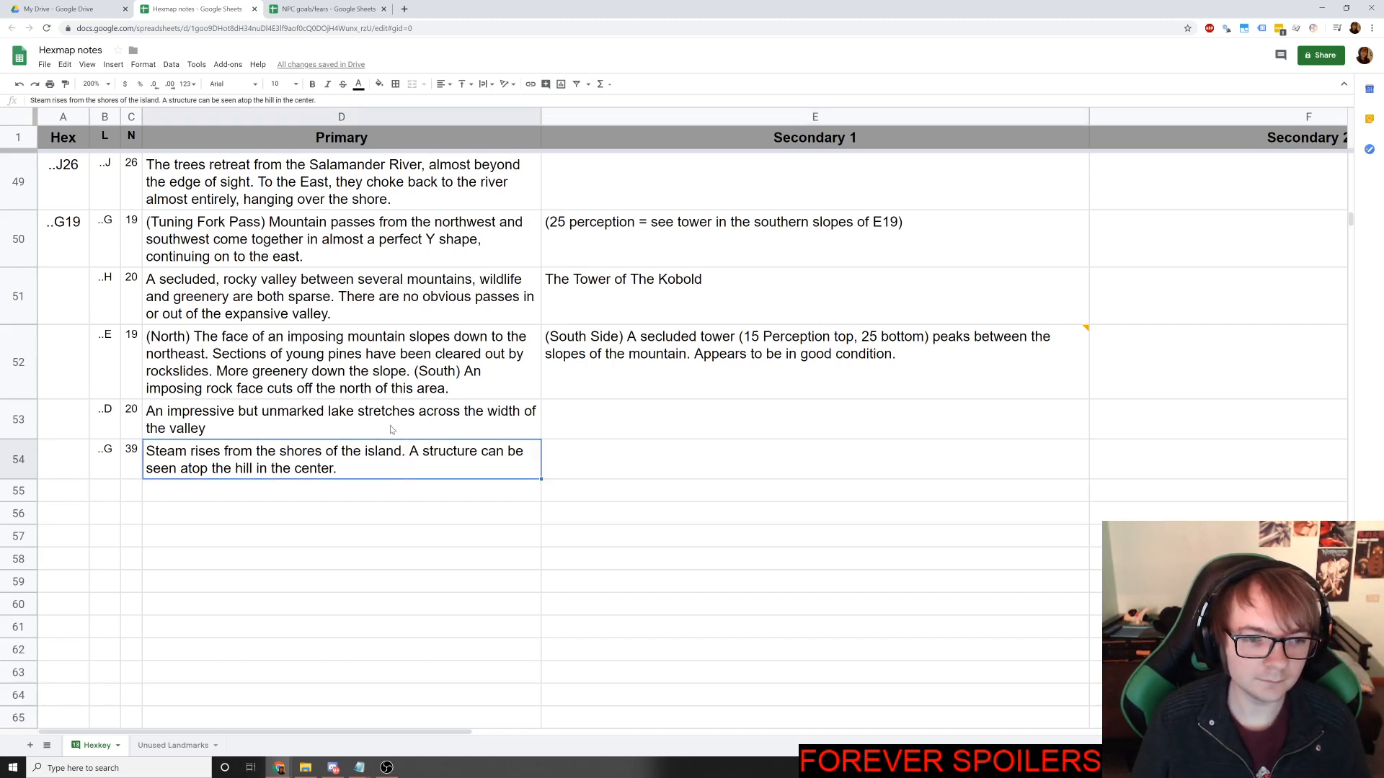
key(Return)
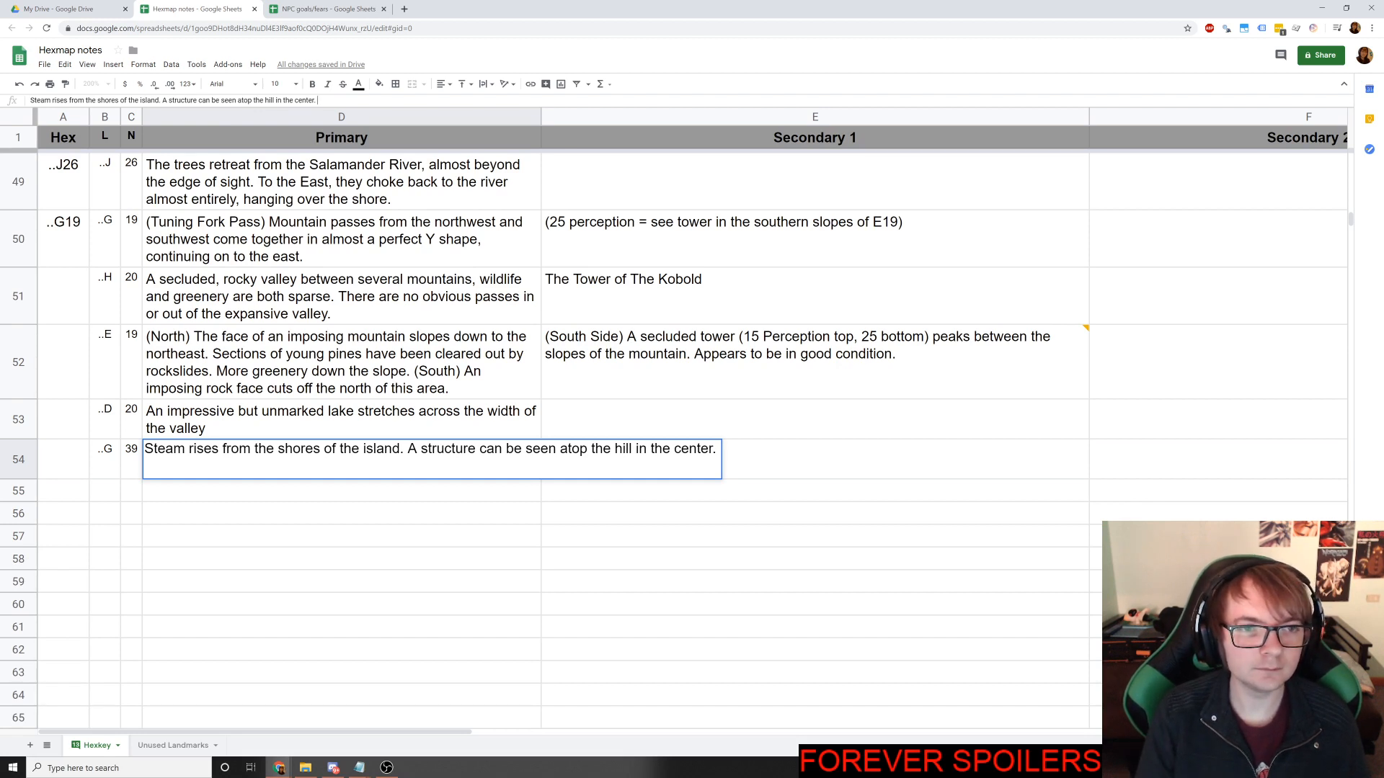
text(Re)
key(BackSpace)
key(BackSpace)
key(BackSpace)
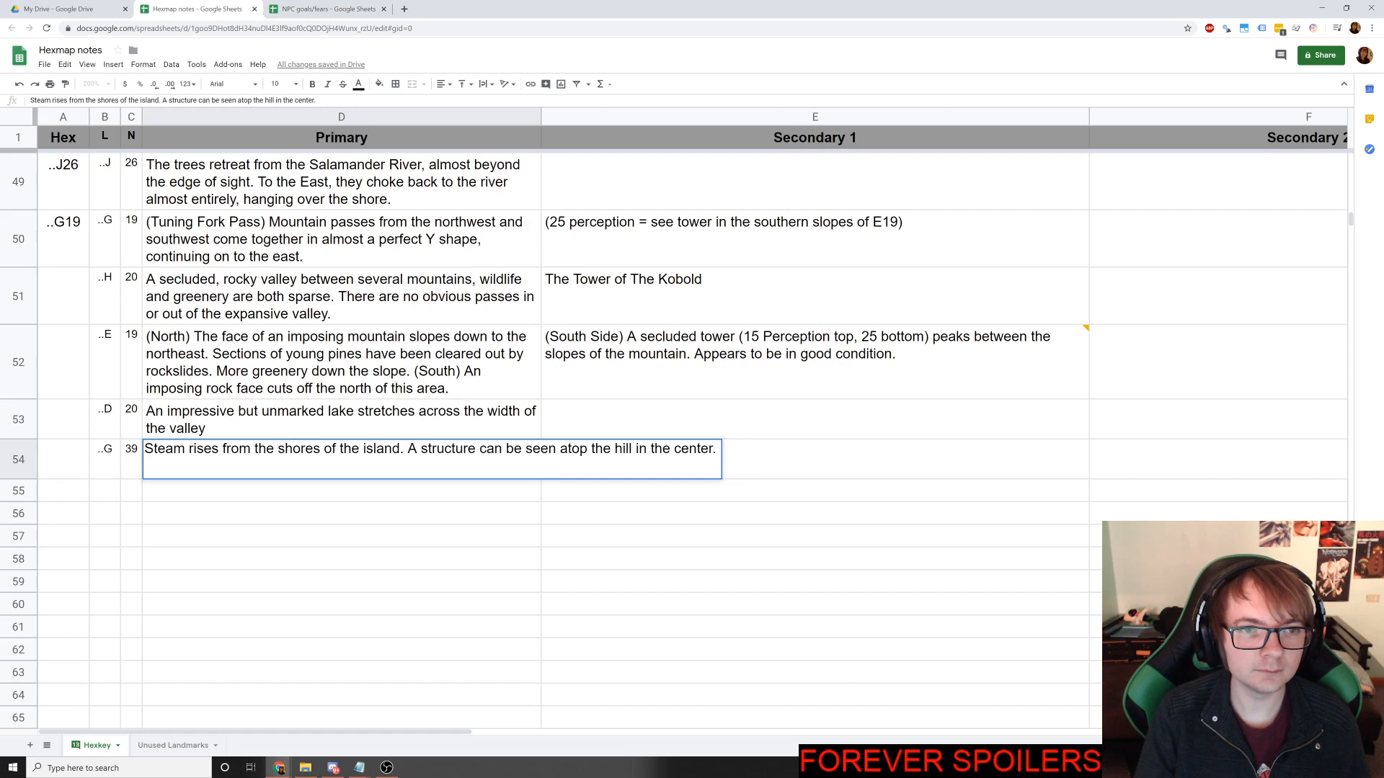
text(Recently-)
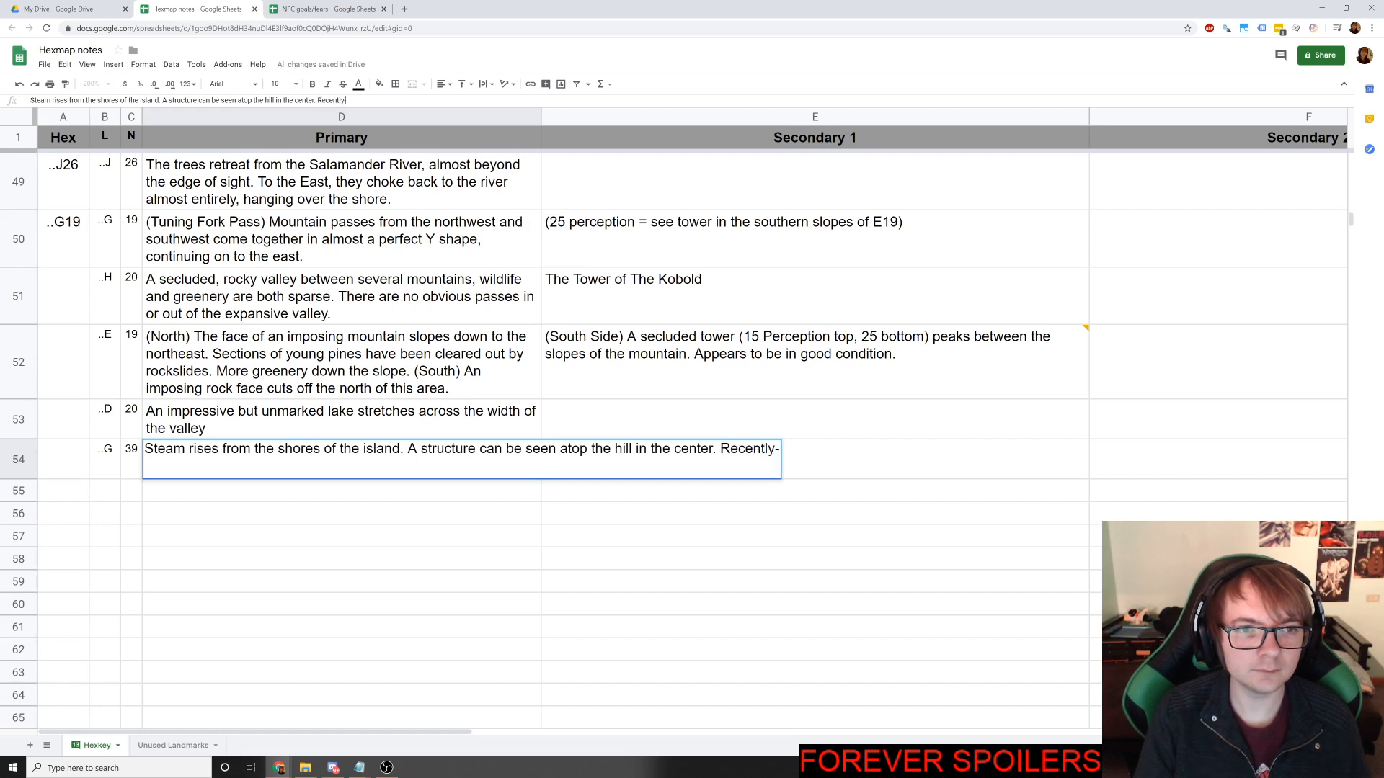
text(constructed wo)
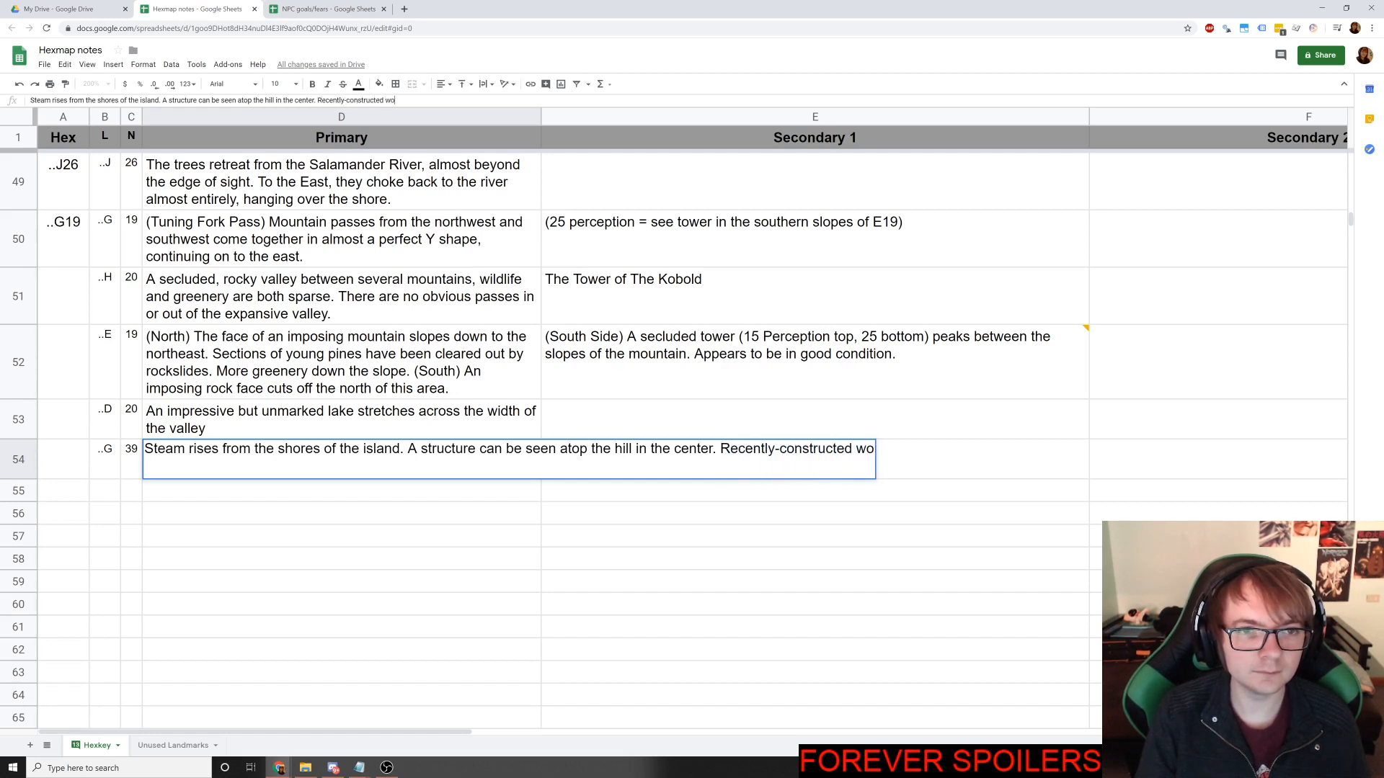
text(od buildings dot the)
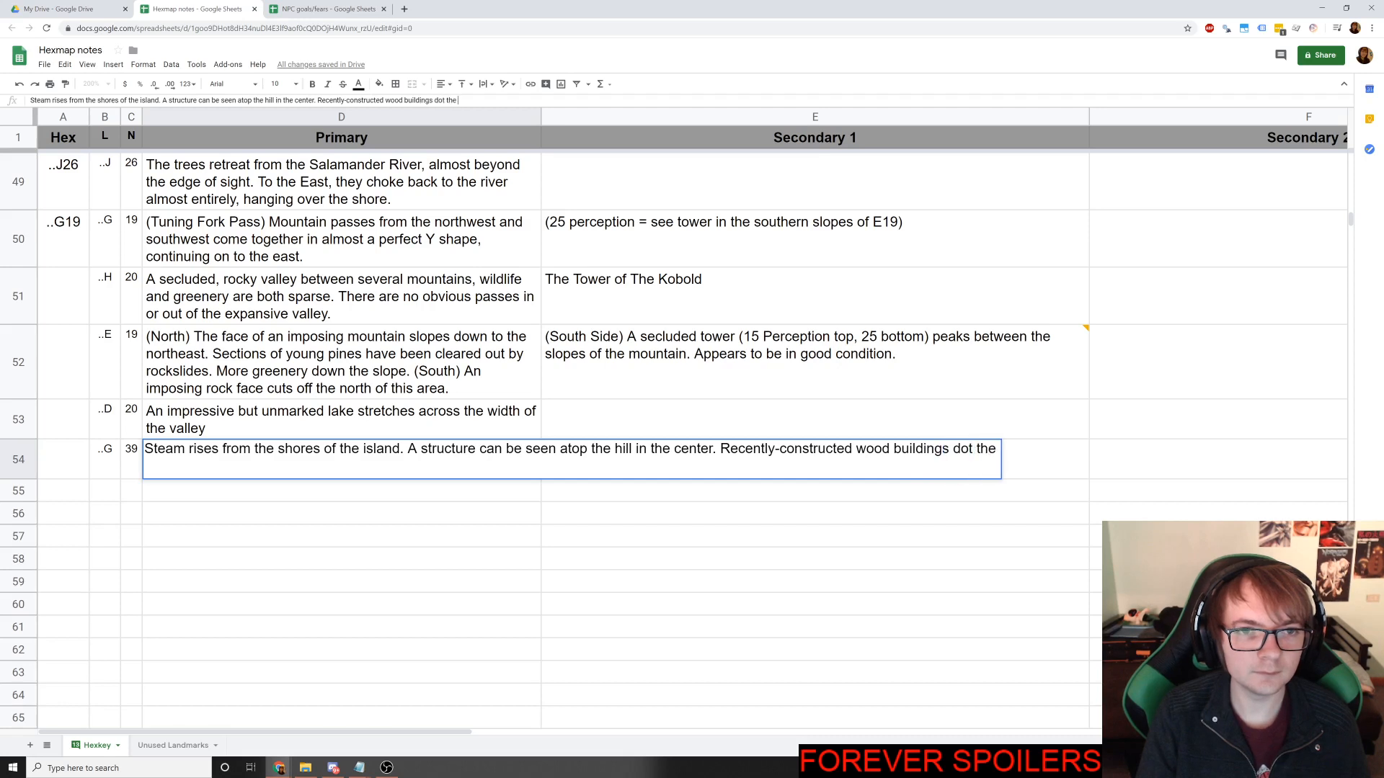
text( hills of the island)
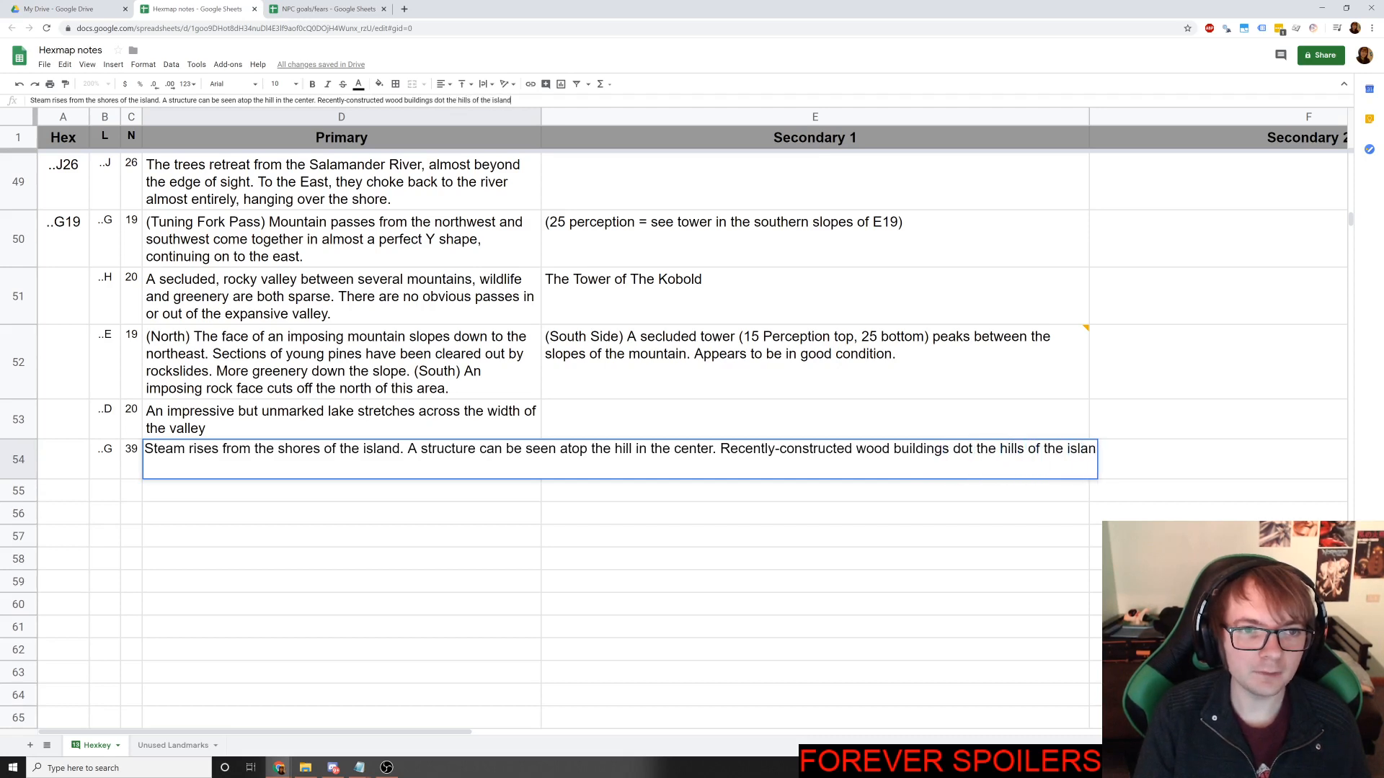
text(.)
key(Return)
key(Tab)
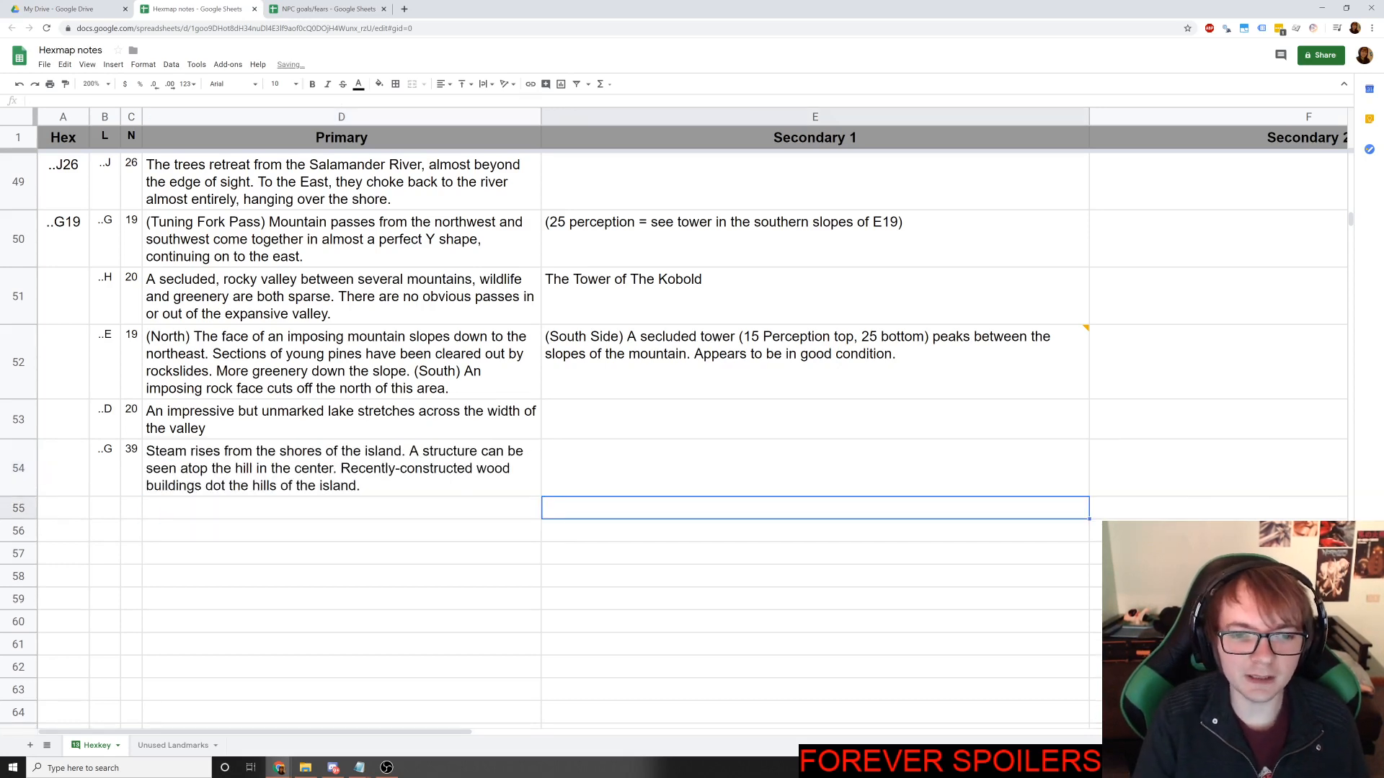
key(Up)
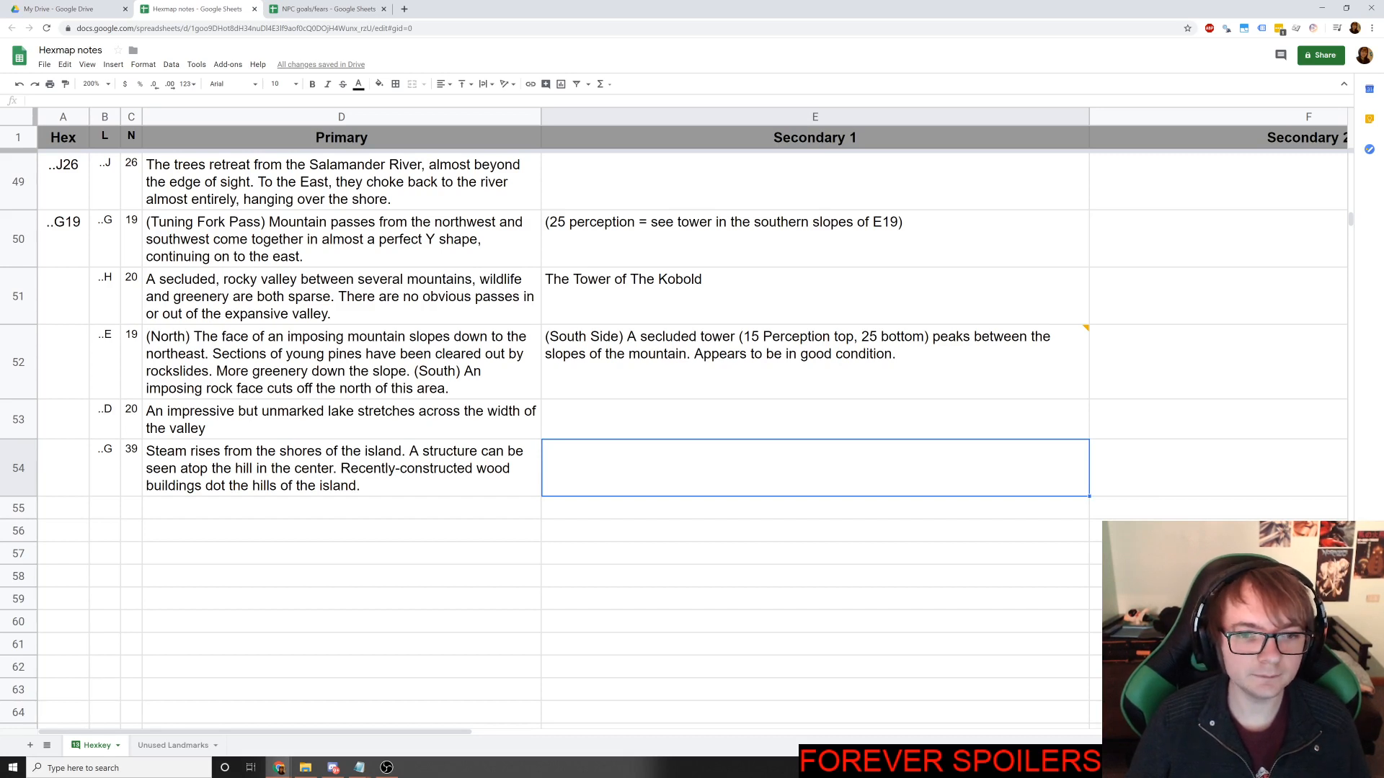
text(A)
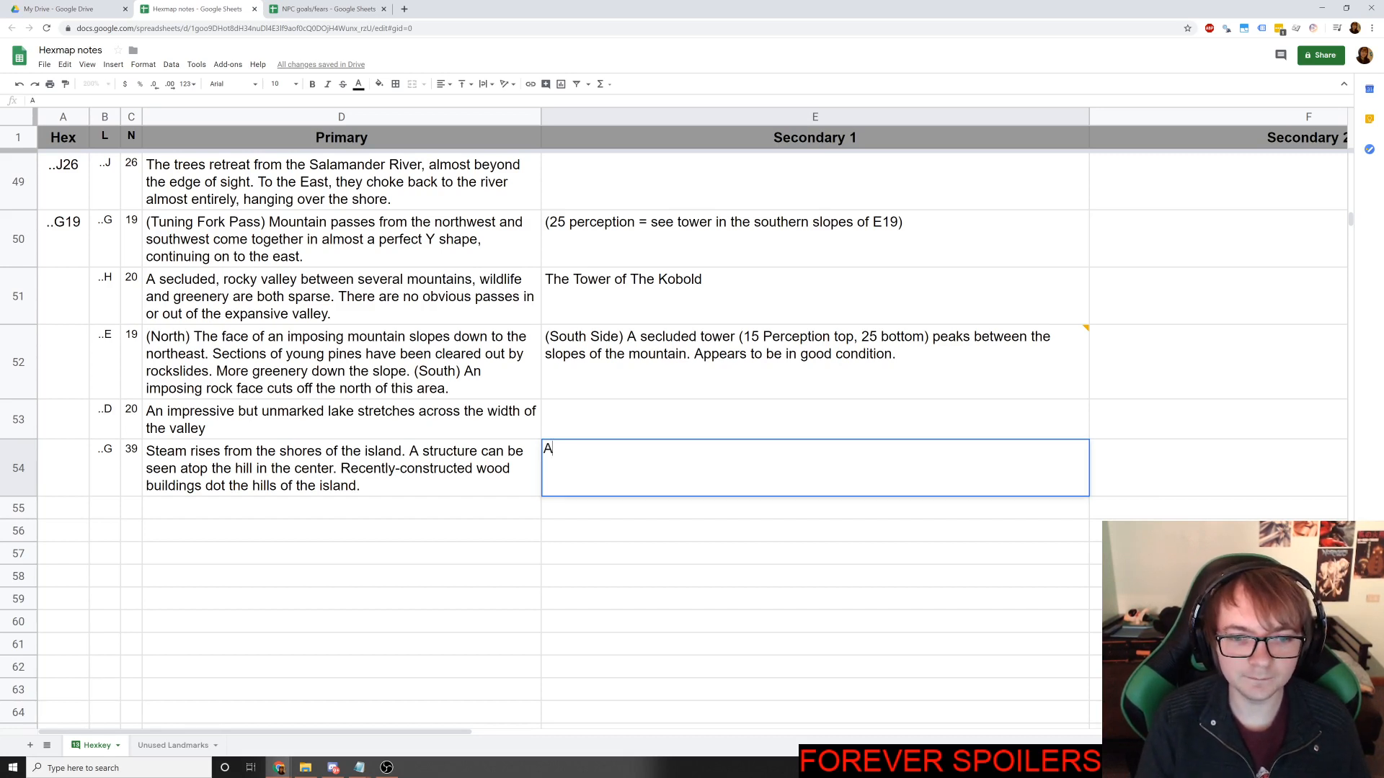
key(BackSpace)
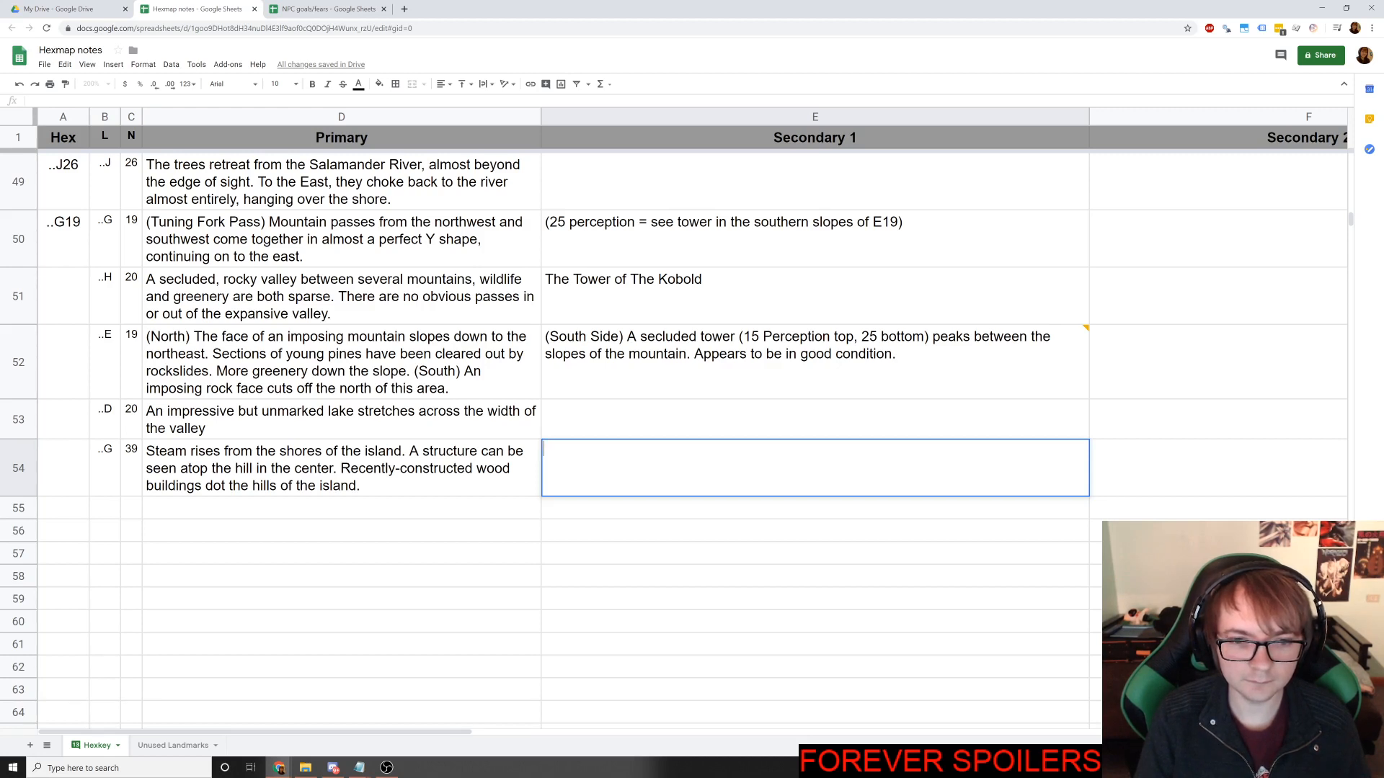
text(An open-air)
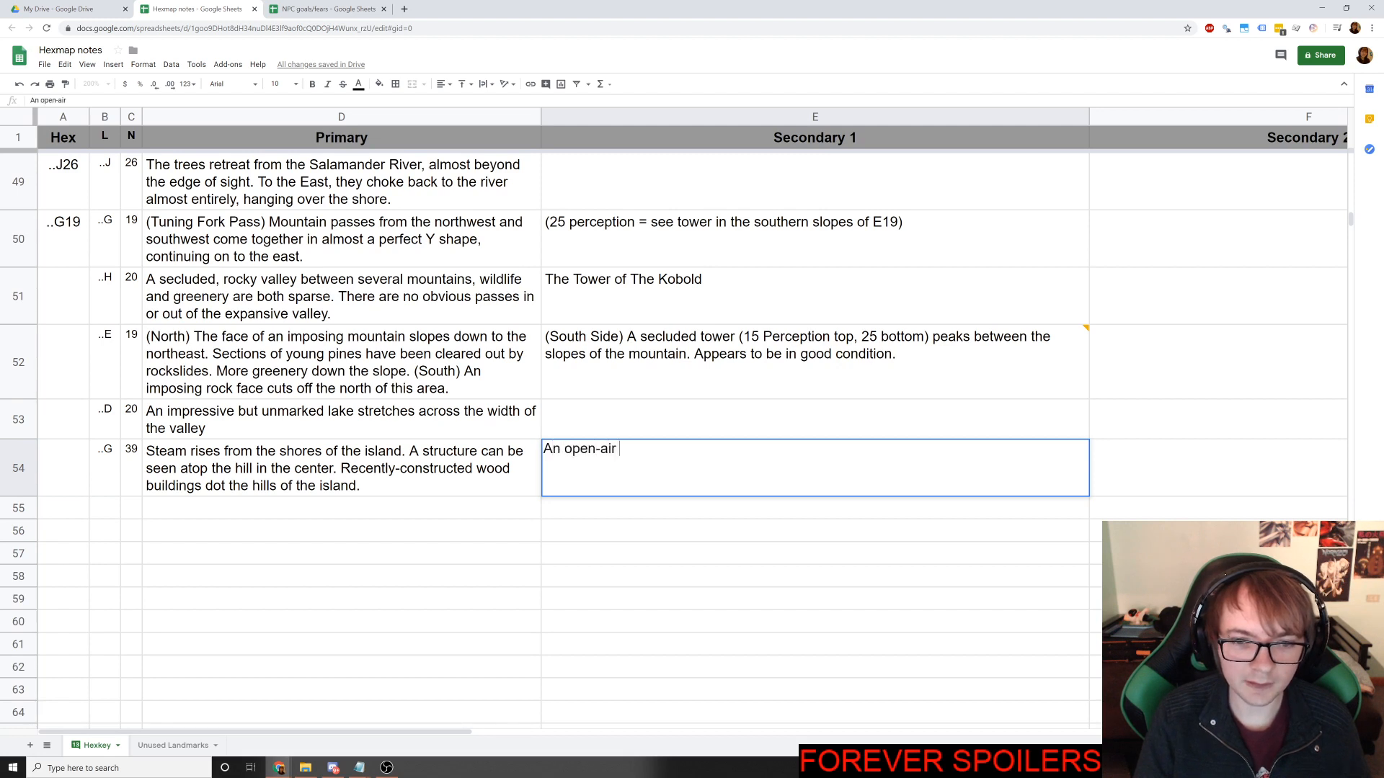
key(BackSpace)
key(BackSpace)
key(BackSpace)
key(BackSpace)
key(BackSpace)
key(BackSpace)
key(BackSpace)
key(BackSpace)
key(BackSpace)
key(BackSpace)
key(BackSpace)
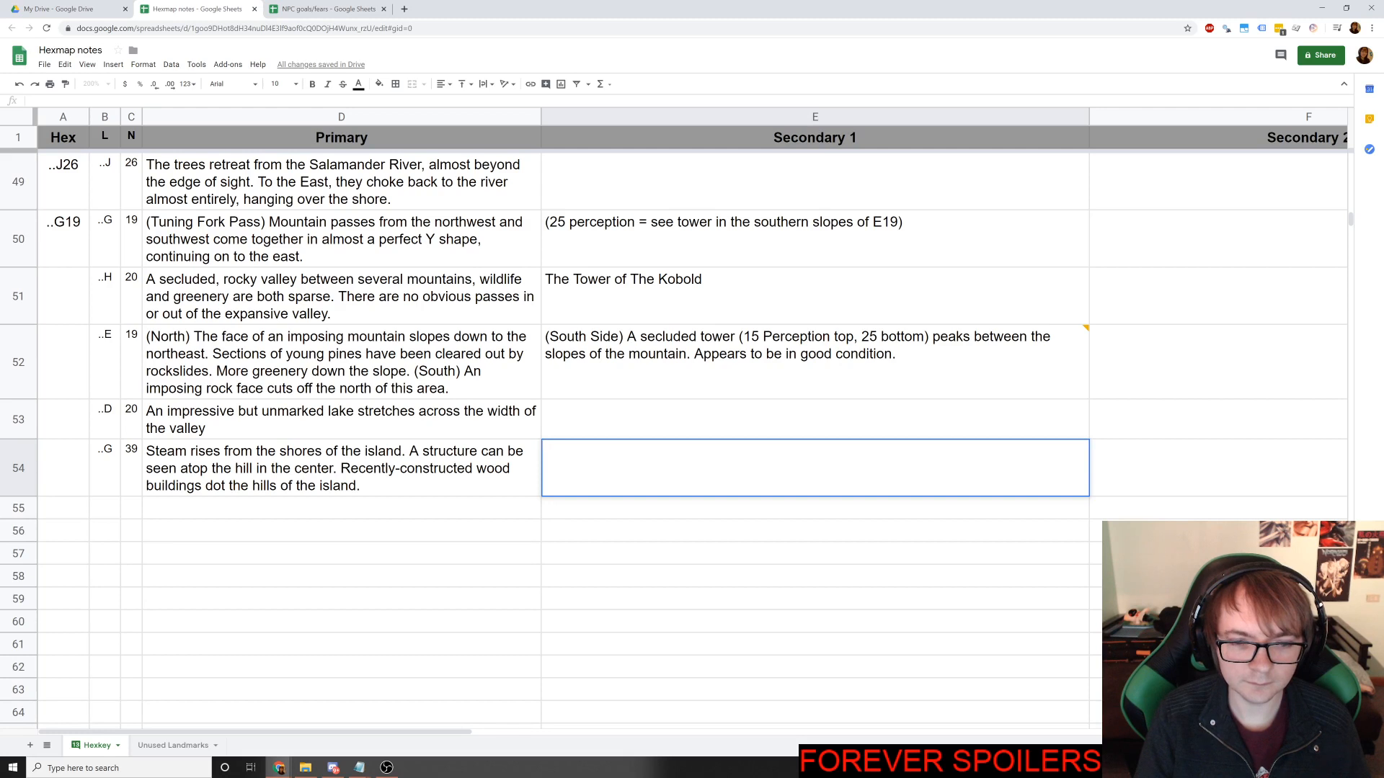
Write "A large, wooden fort has been built around an open-air stone temple." as the Secondary 1 description of hex ..G39.
text(A )
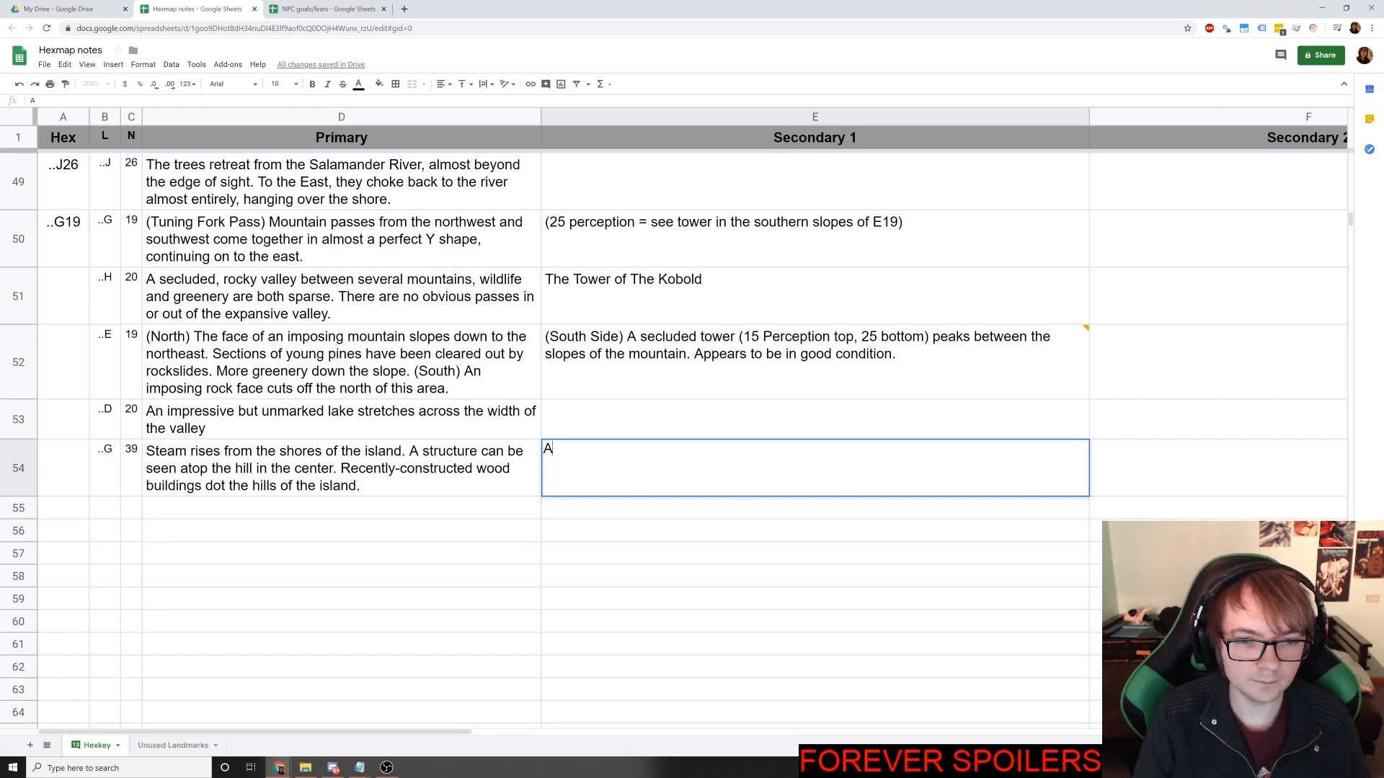
text(large, w)
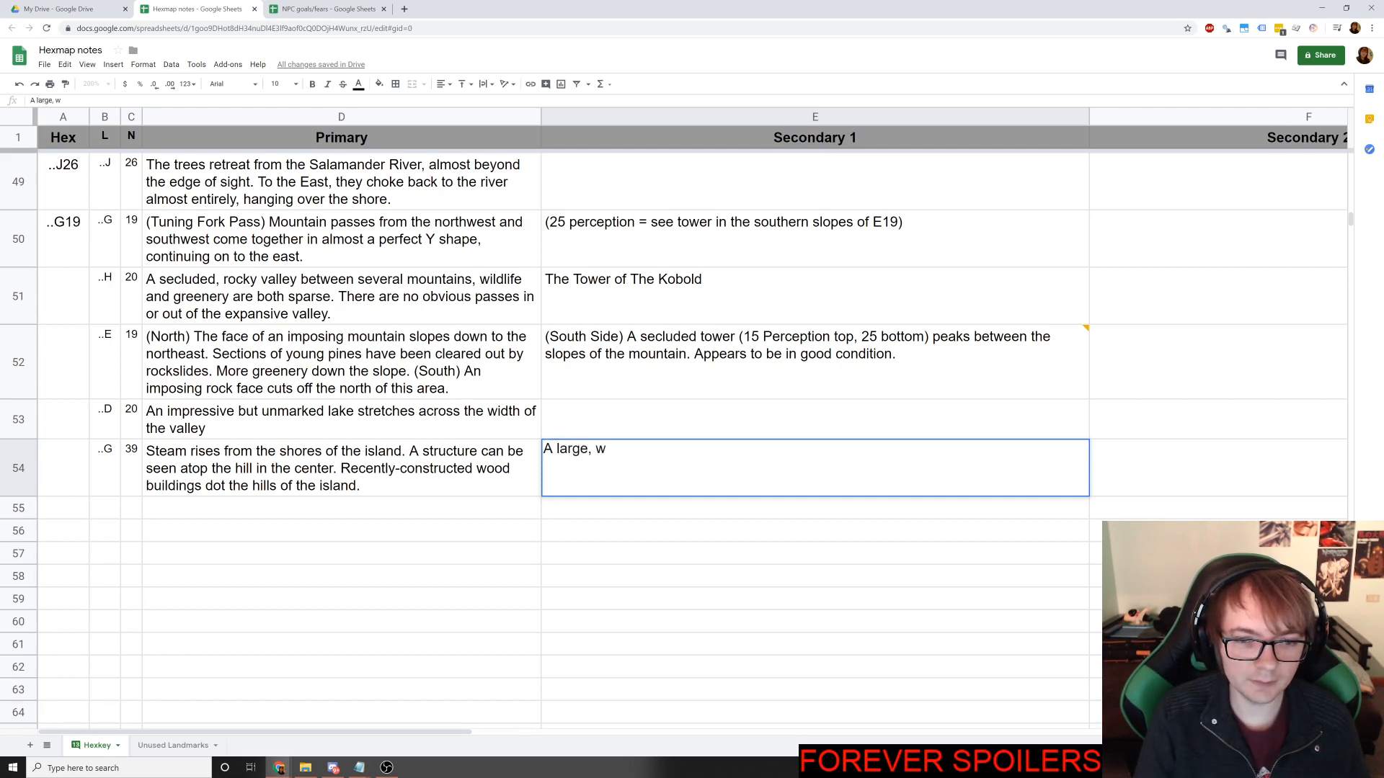
text(ooden fort h)
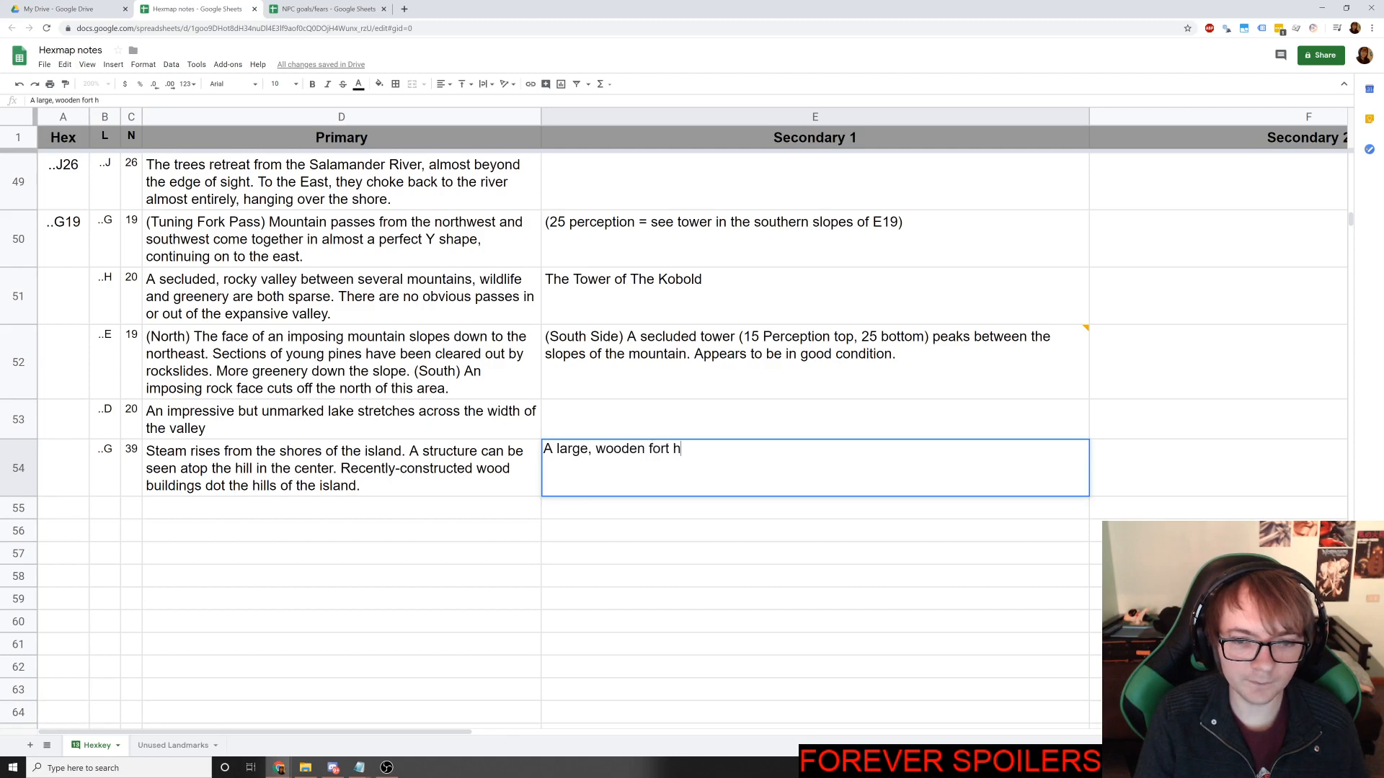
text(as been built arou)
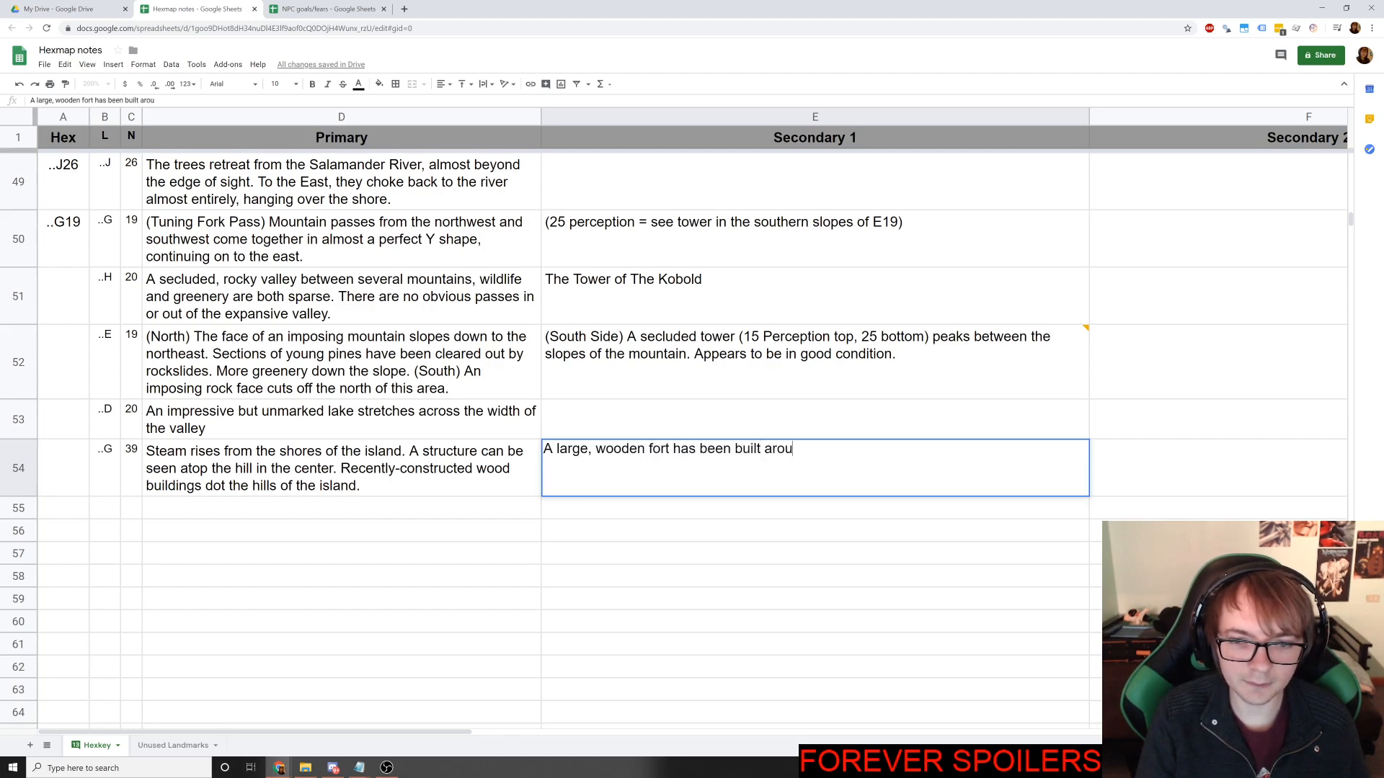
text(nd an open-air sto)
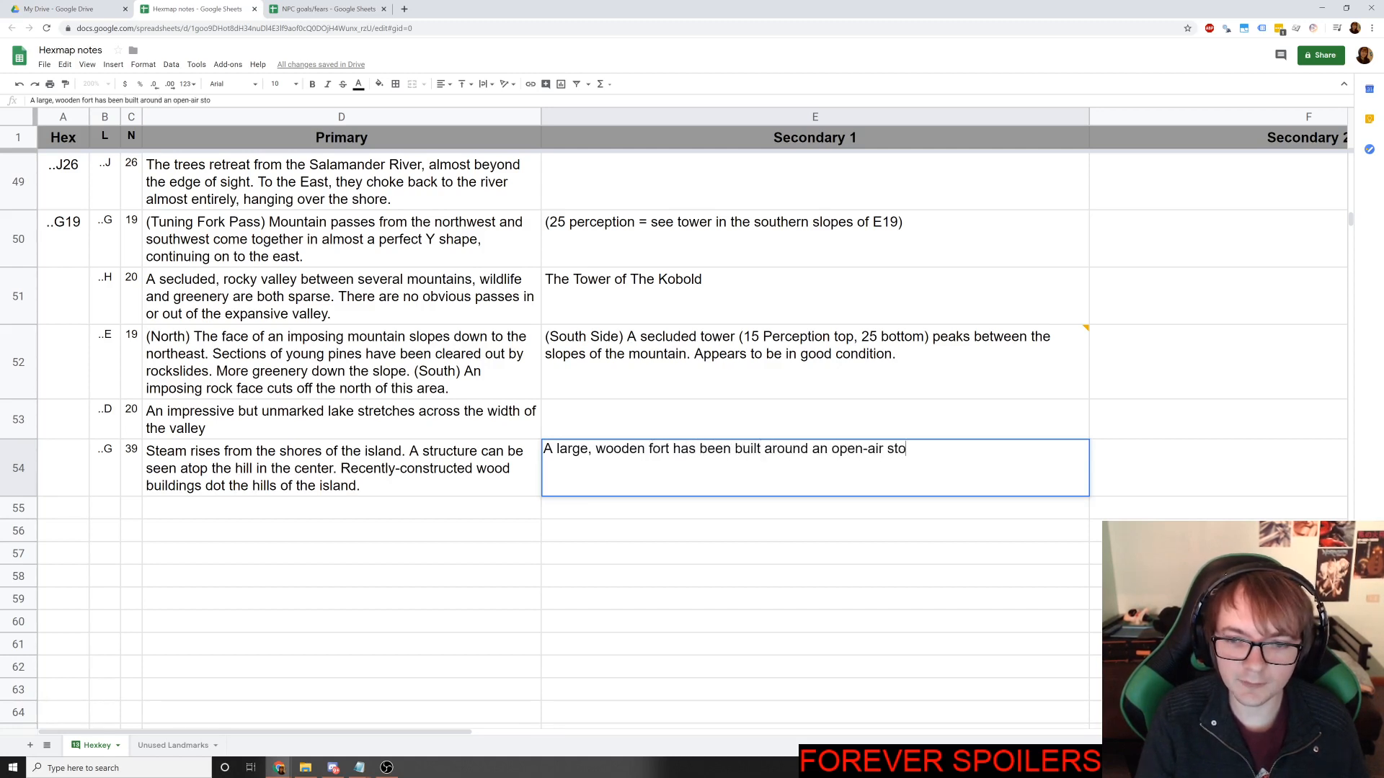
text(ne temple)
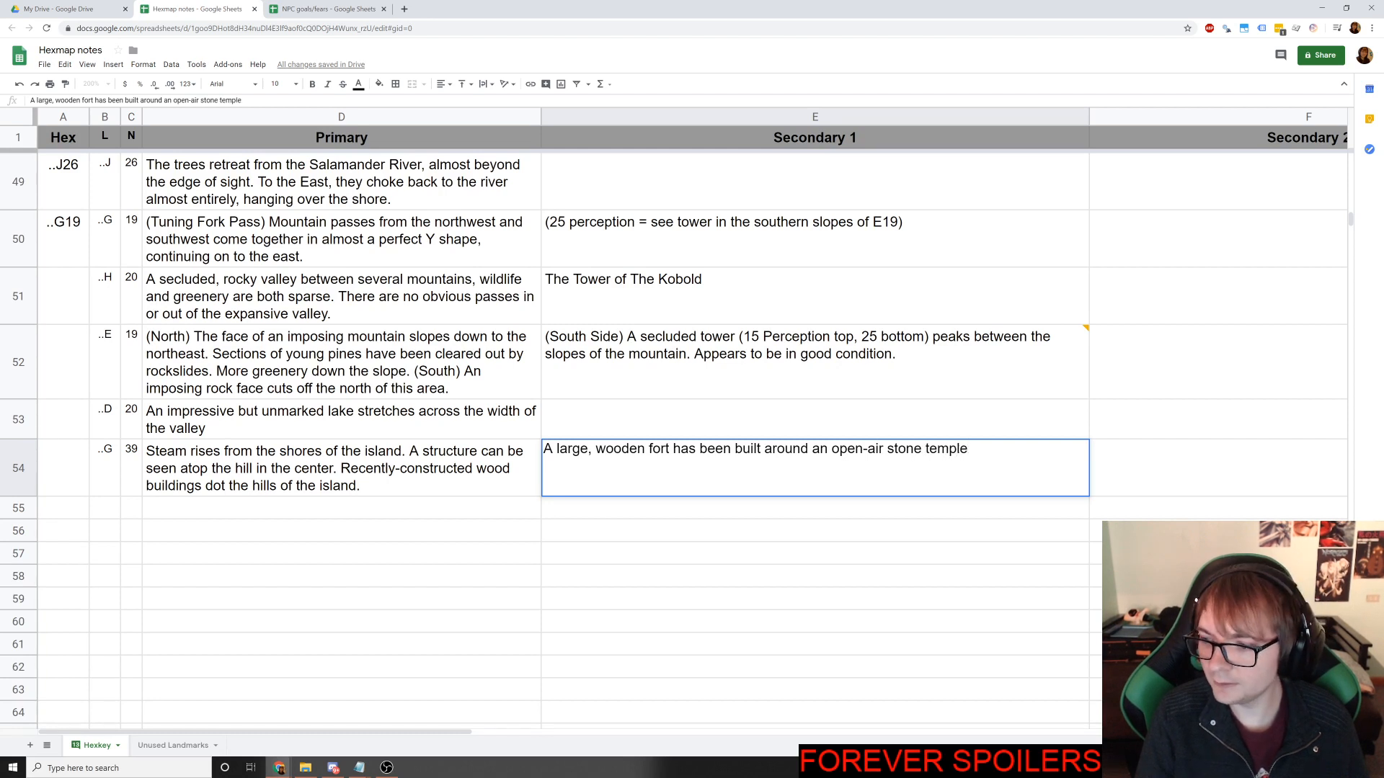
text(.)
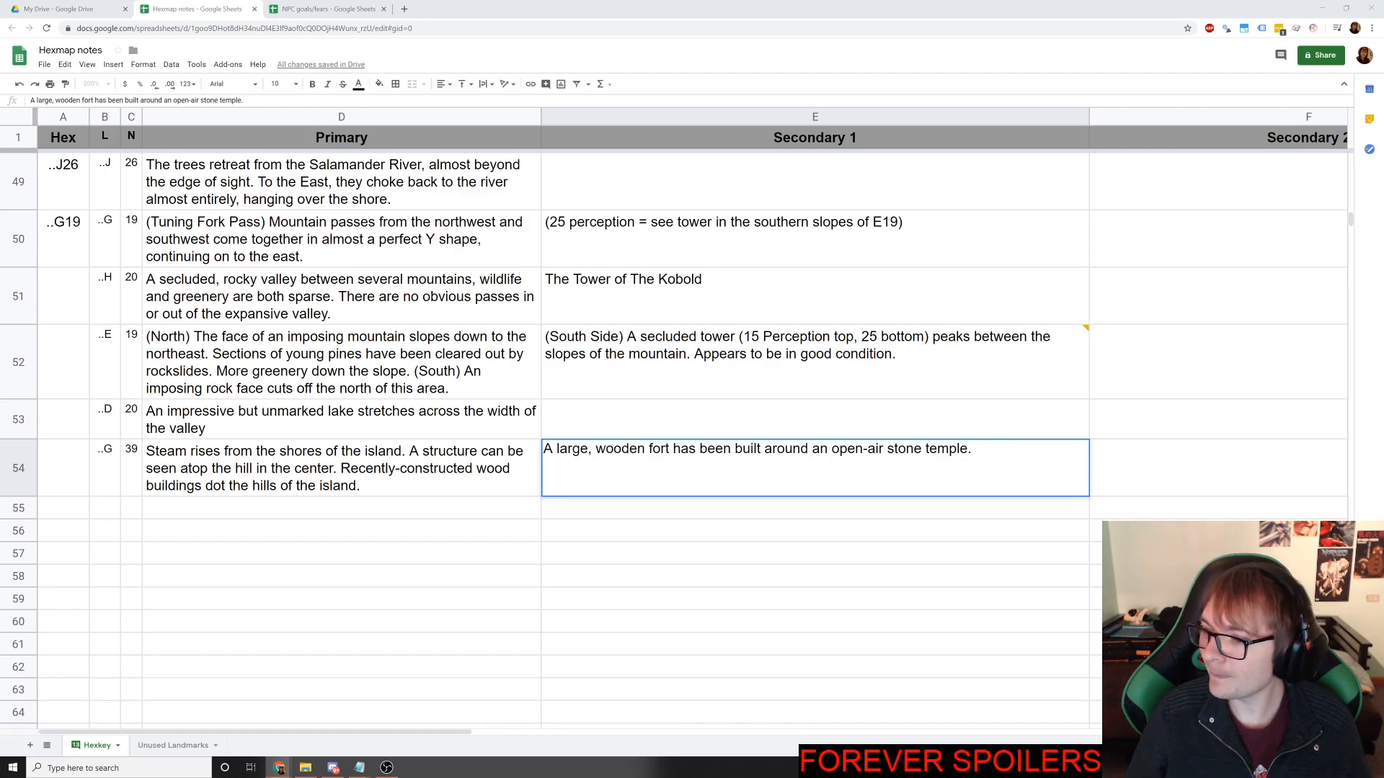
Commit the ..G39 Secondary 1 note and examine the Salamander Lake hexes around G39 on the Roll20 map.
click(626, 570)
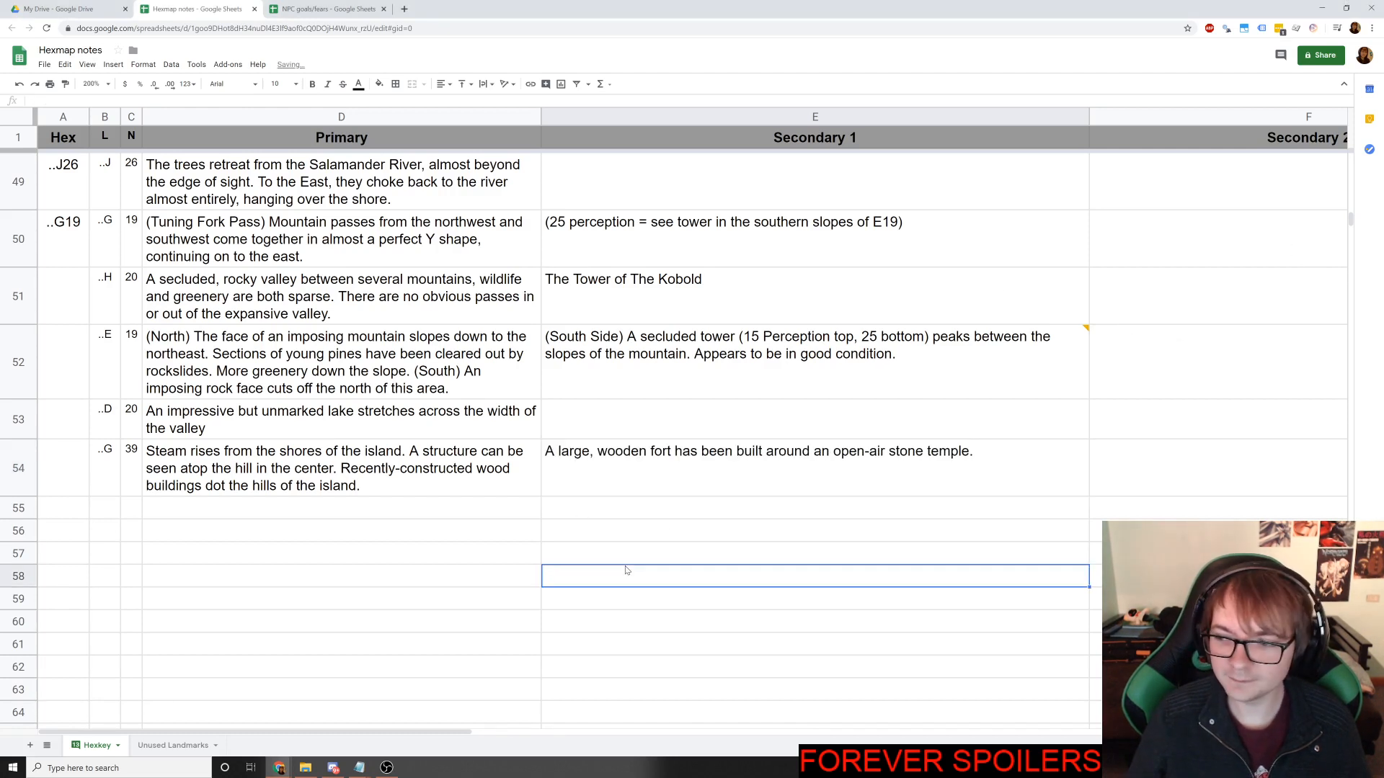
click(645, 531)
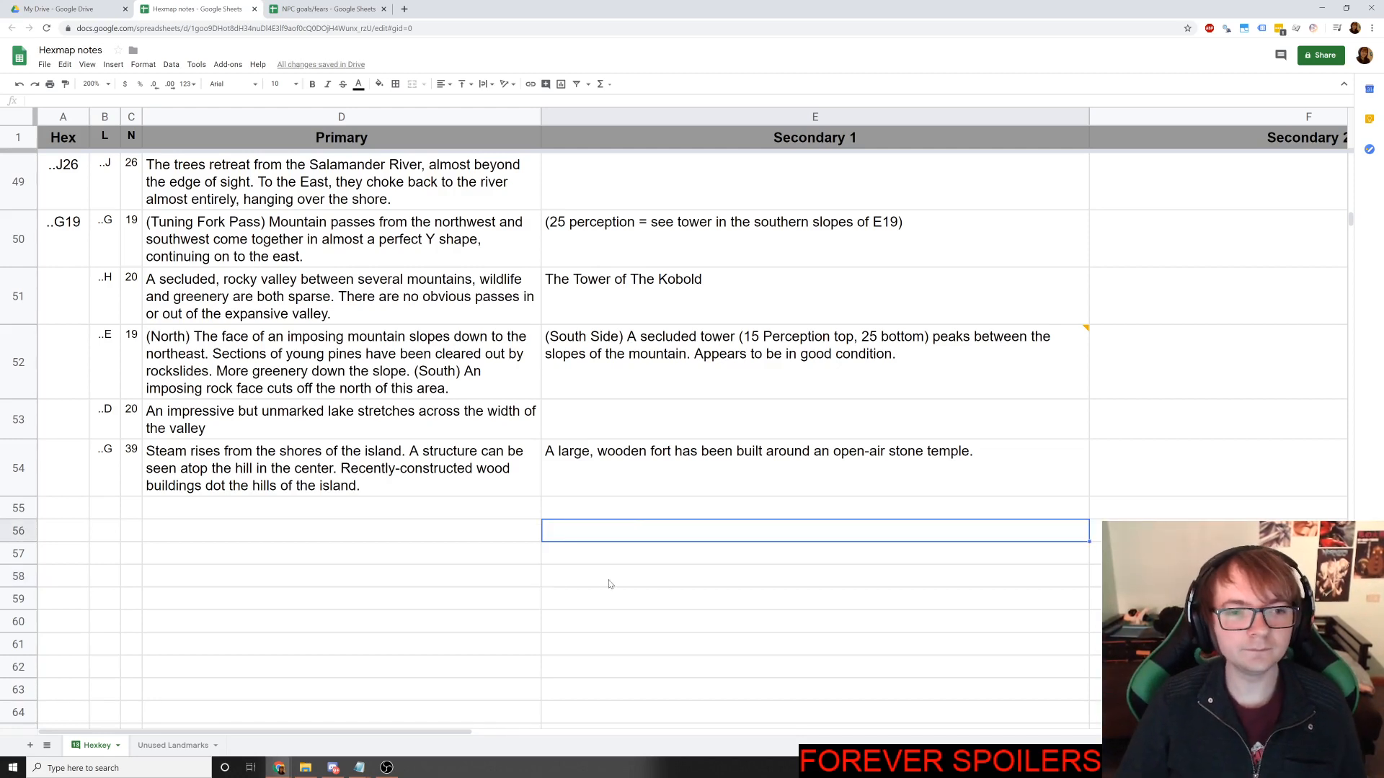
click(448, 514)
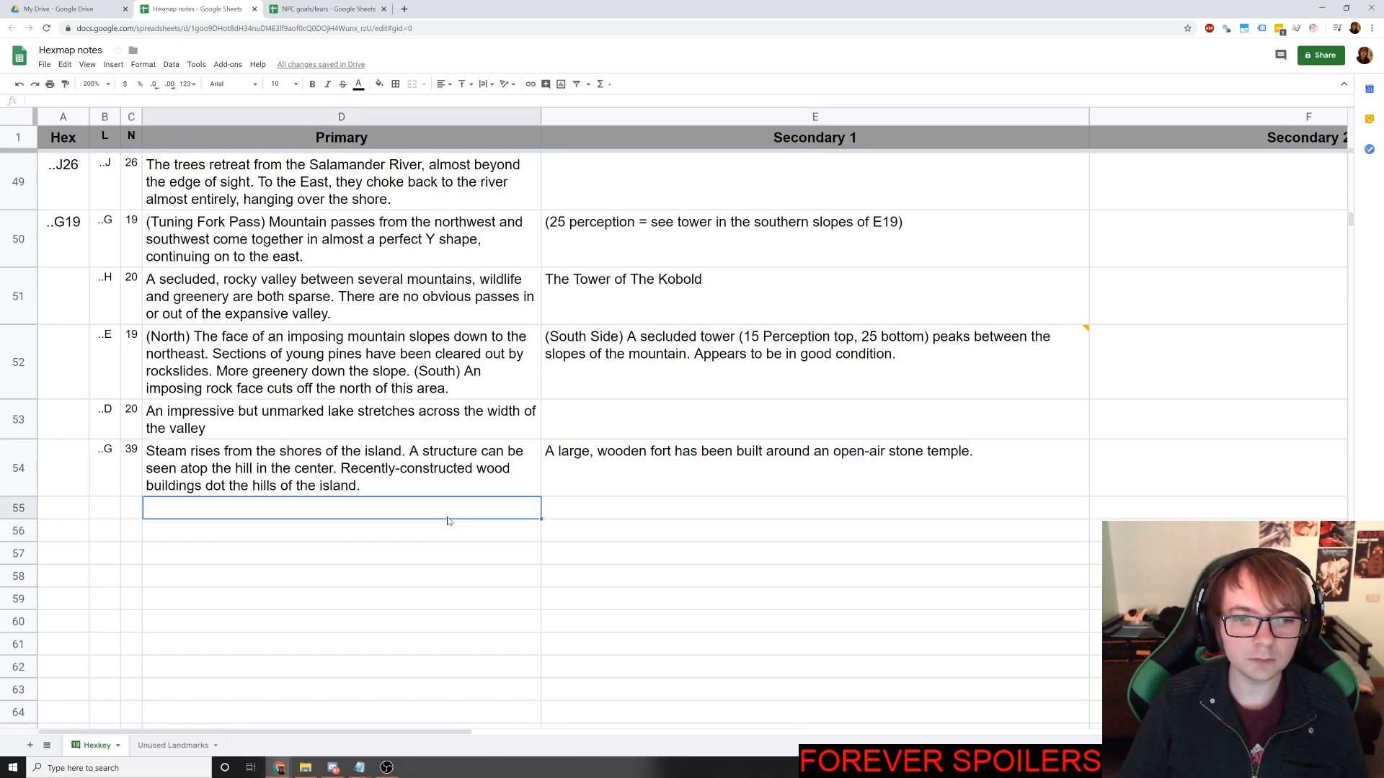
key(alt+Tab)
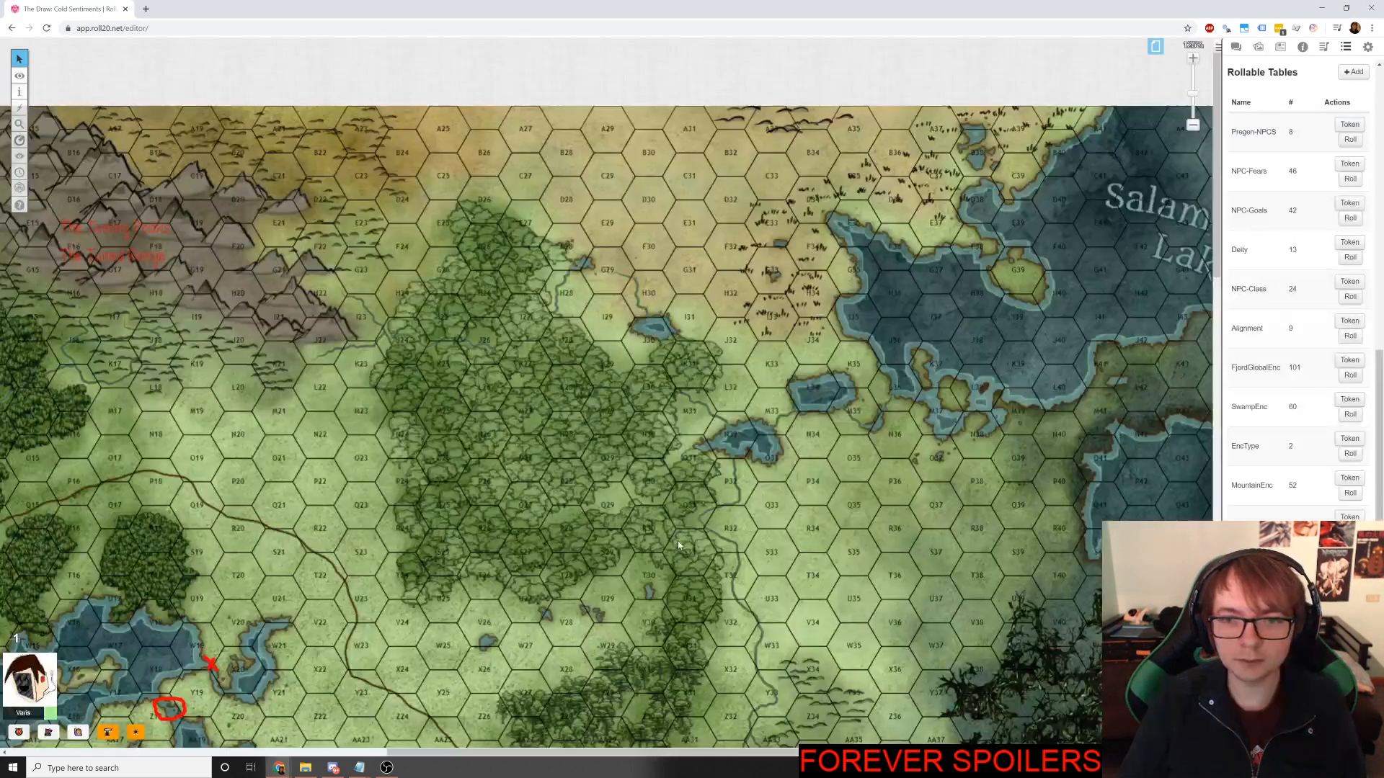
key(Right)
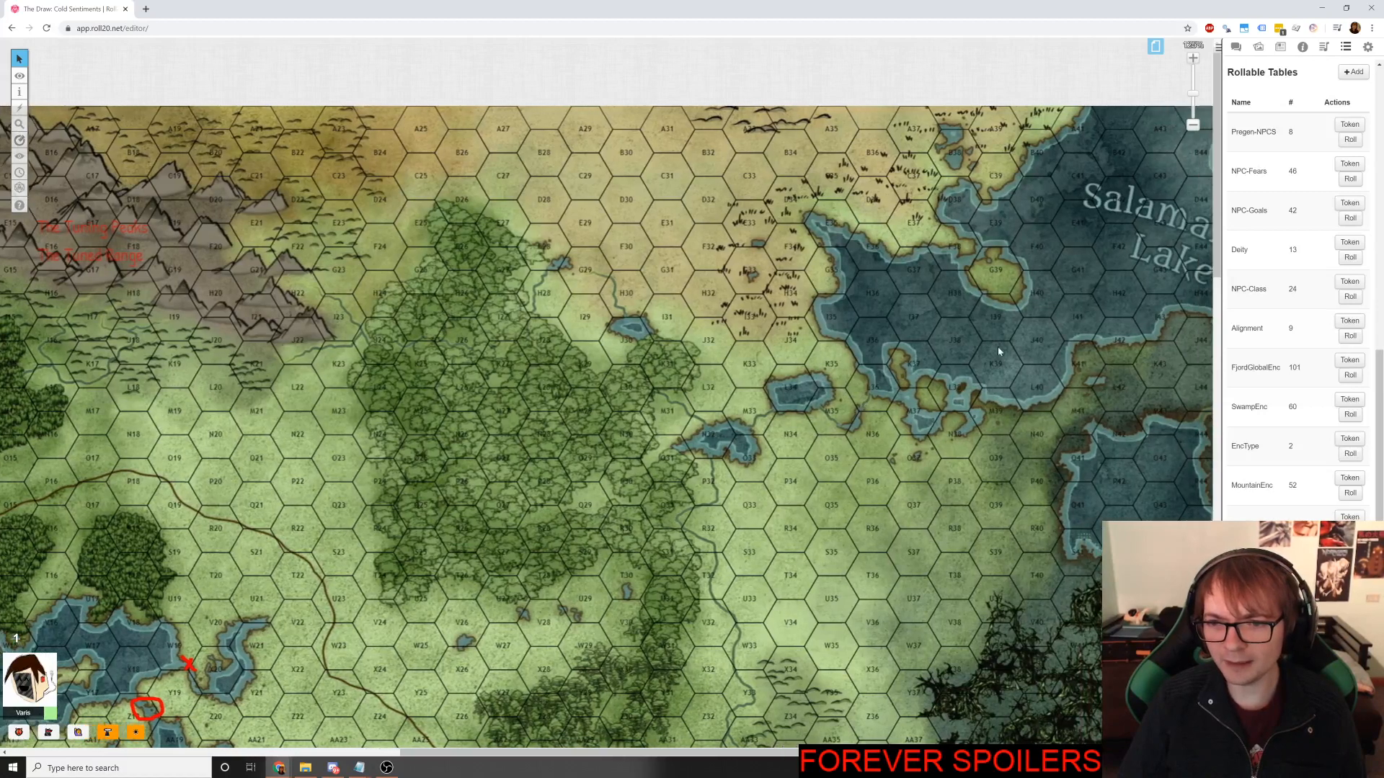
drag(961, 268, 987, 348)
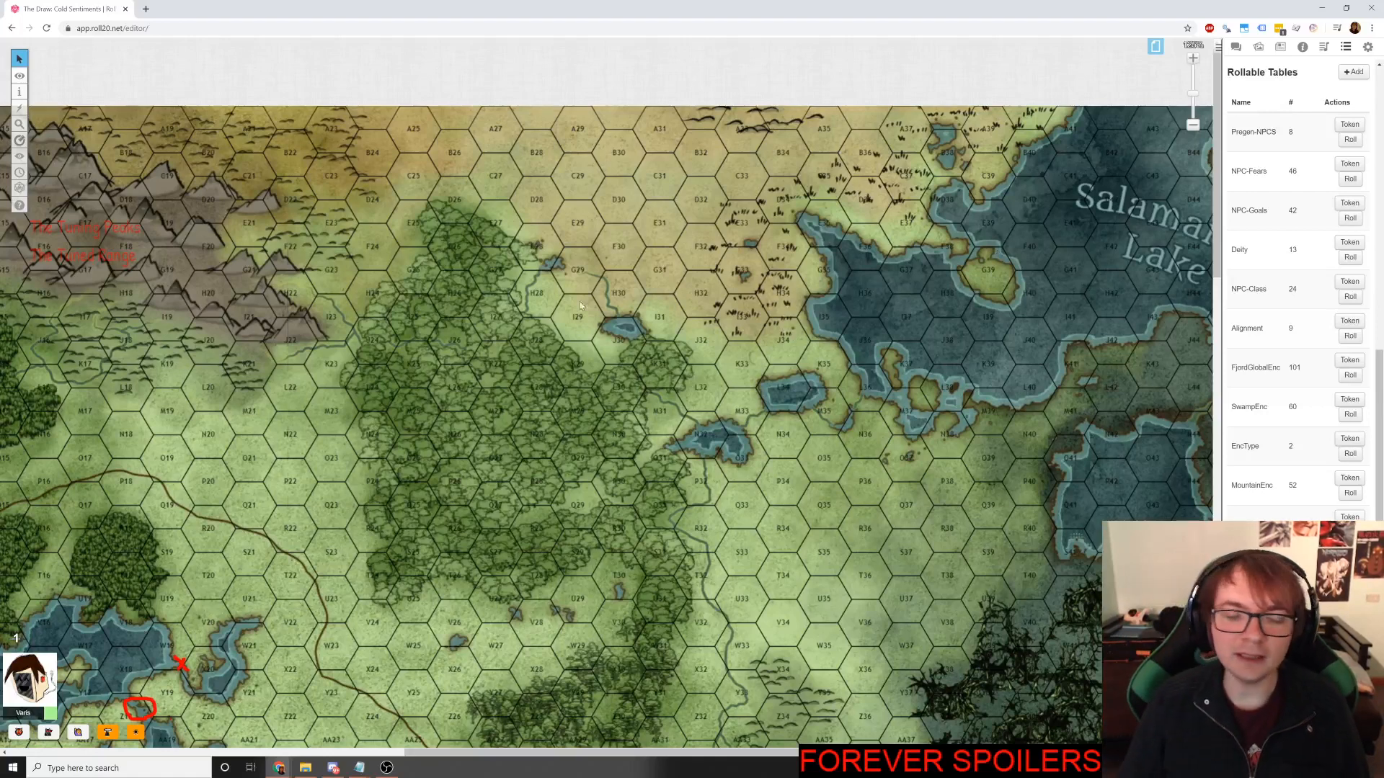
key(alt+Tab)
Add a new hex entry below ..G39 with the letter ..F and the number 38.
click(109, 506)
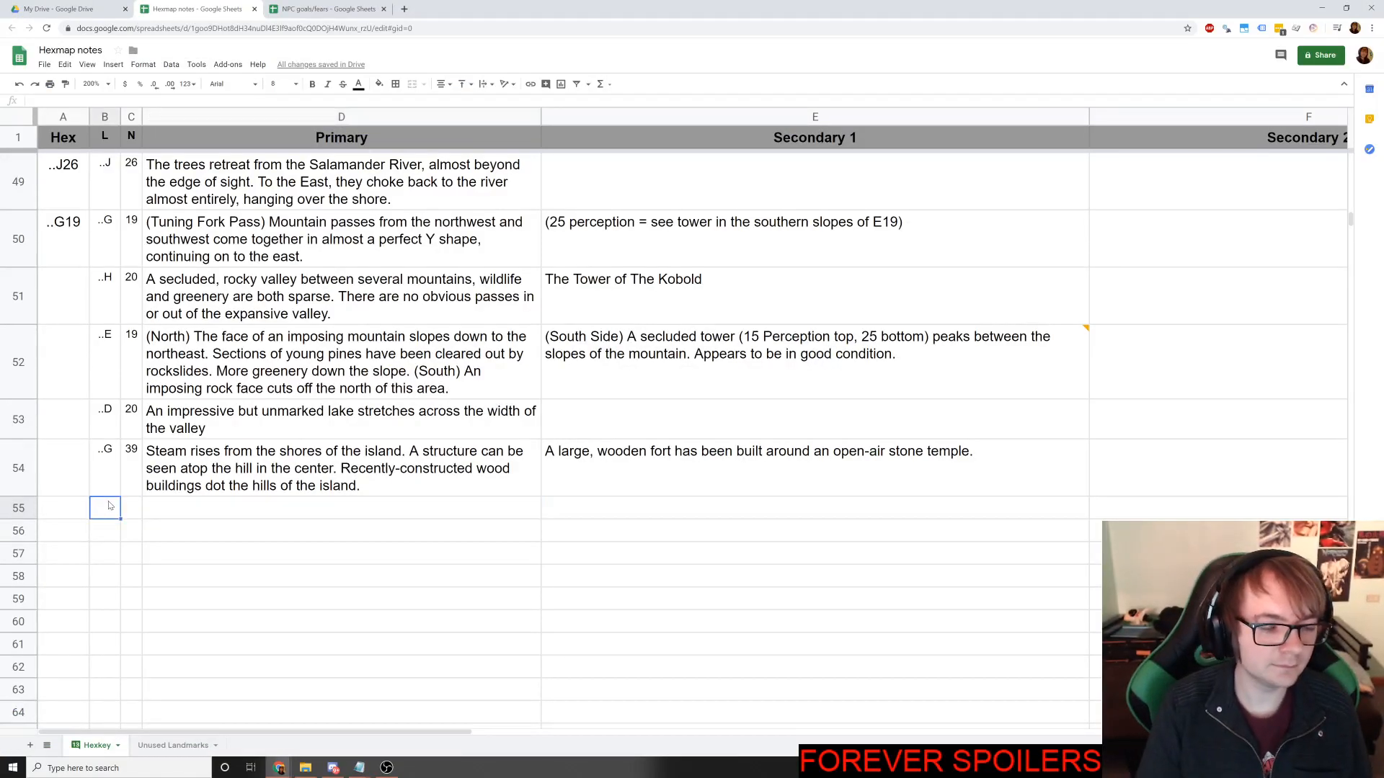
text(..F)
key(Tab)
text(2)
key(BackSpace)
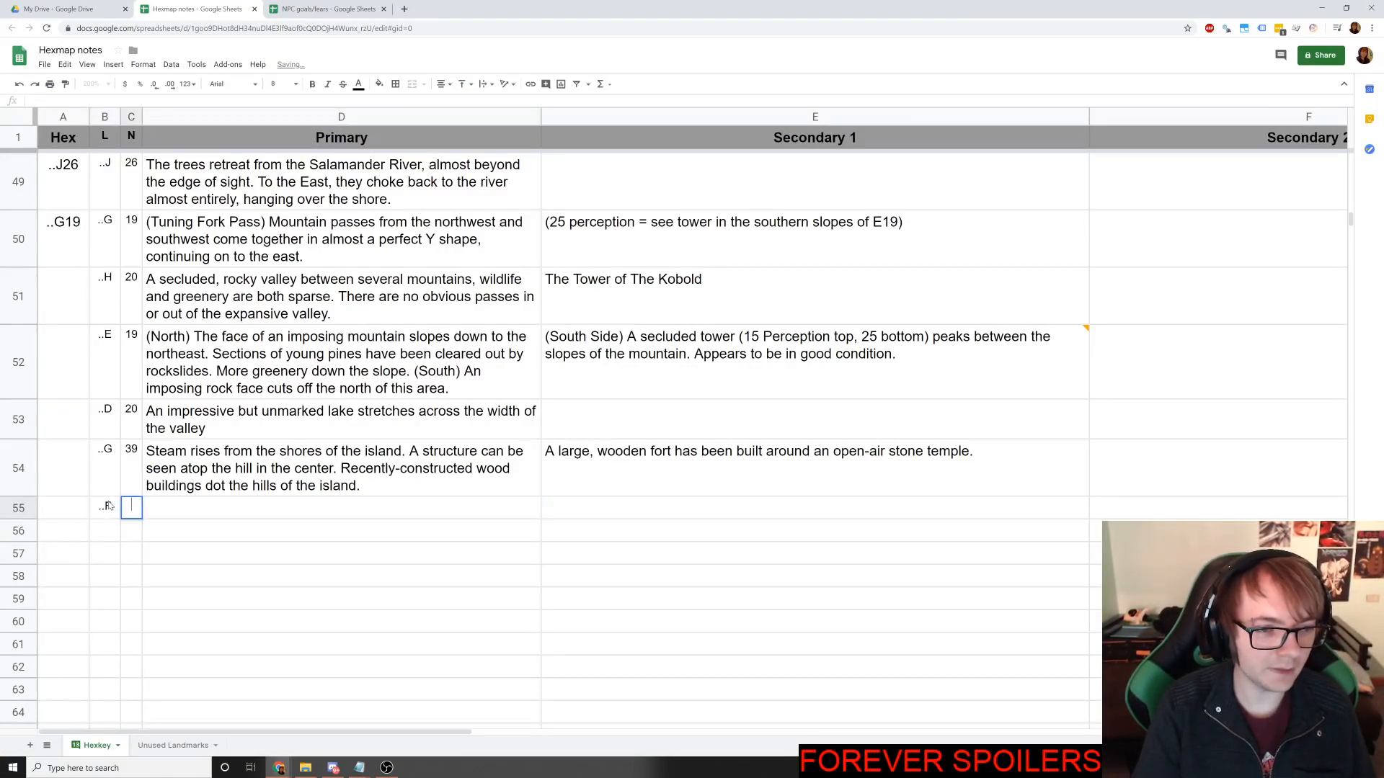
text(38)
key(Tab)
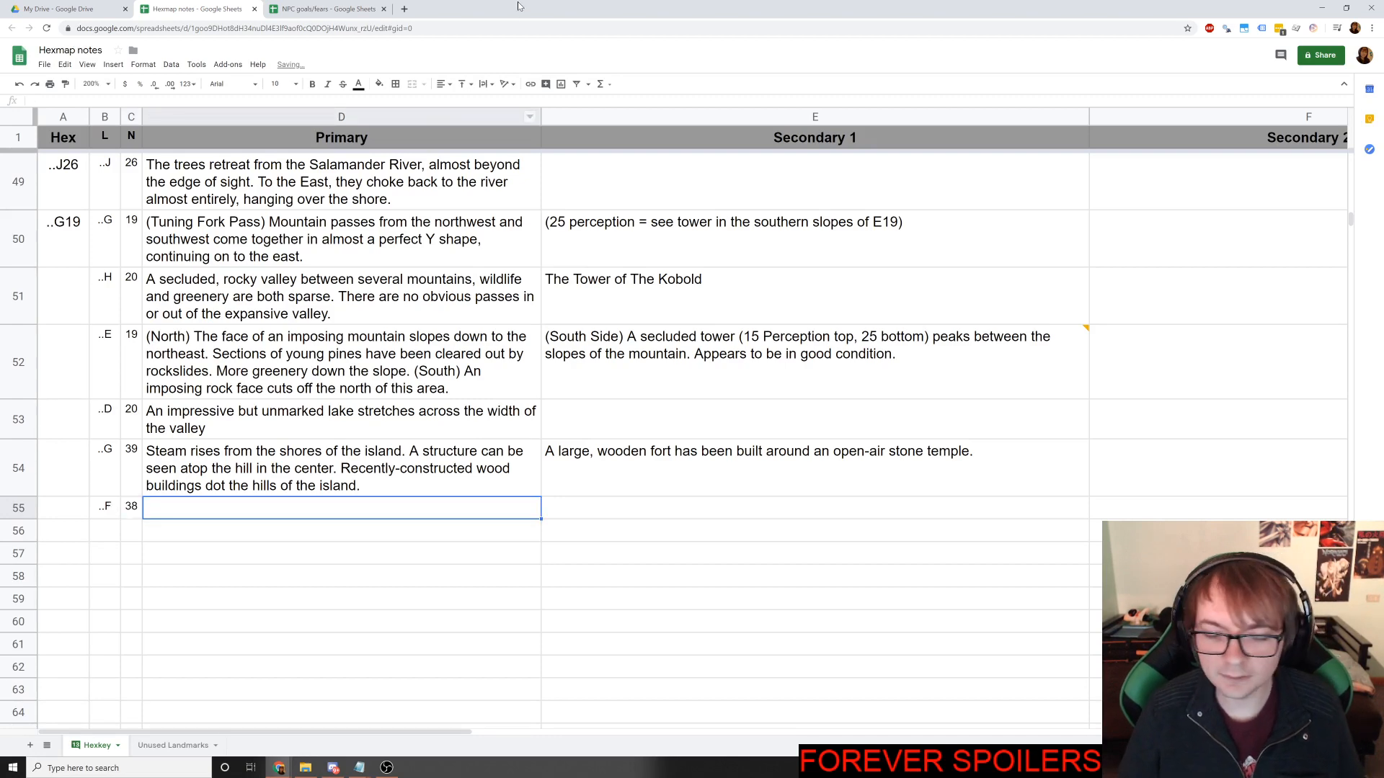
Review the ..G39 secondary note and the lake area on the Roll20 map, returning to the empty ..F38 primary cell.
key(alt+Tab)
key(alt+Tab)
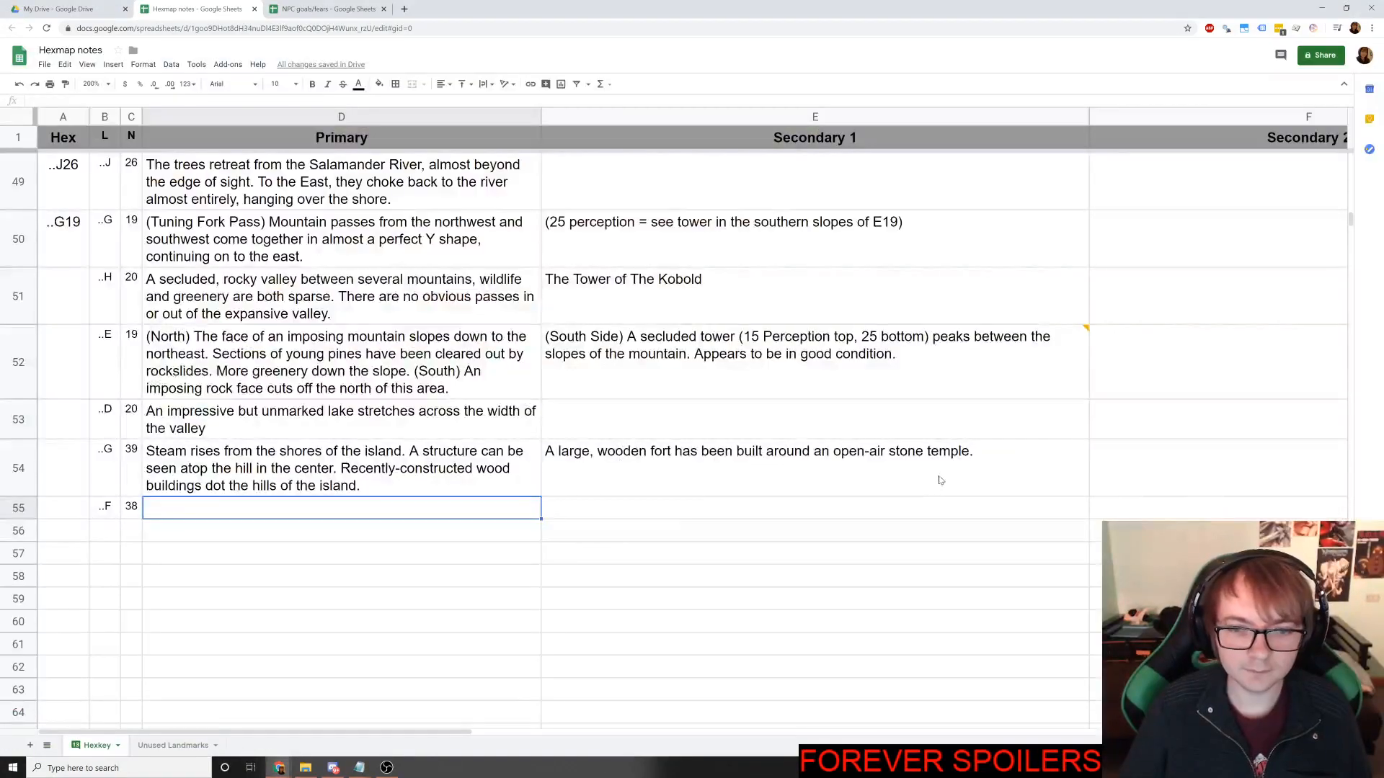
click(720, 467)
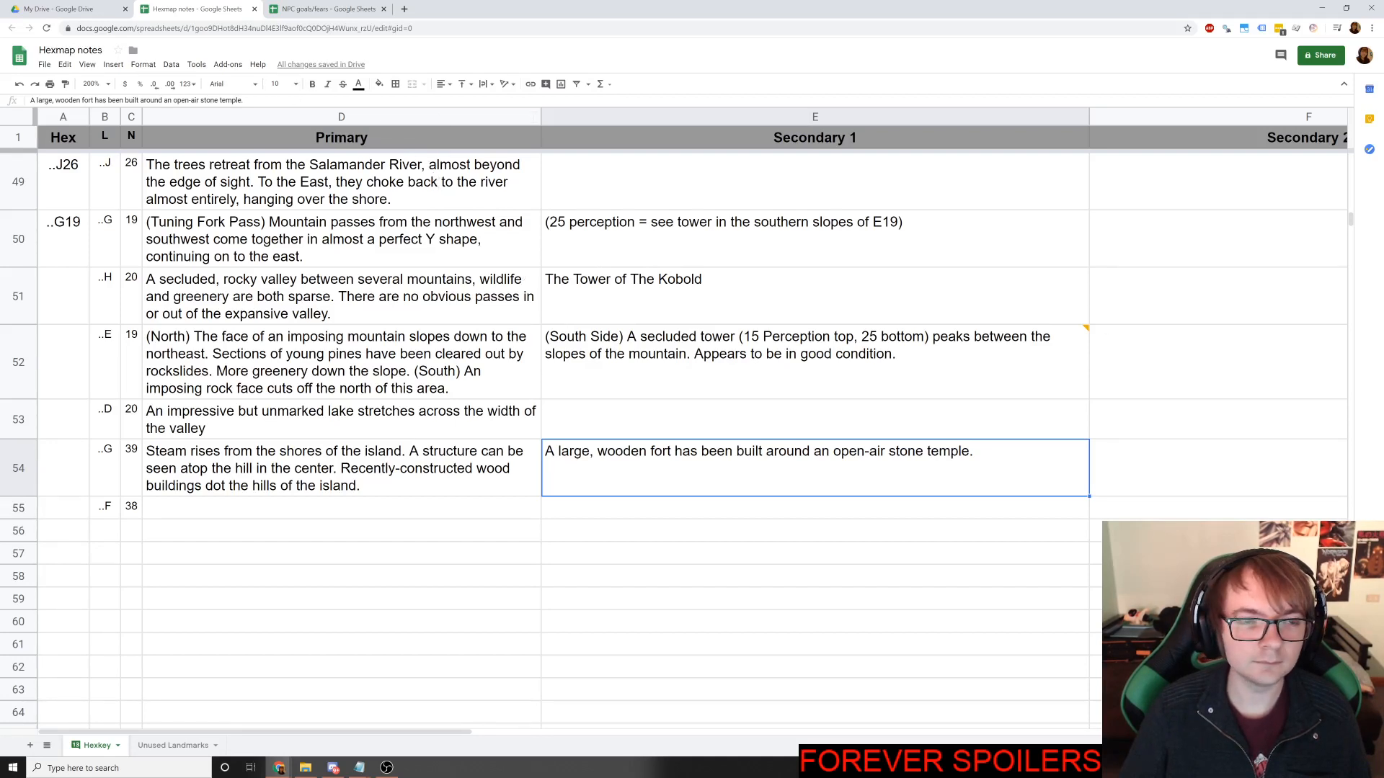
key(Return)
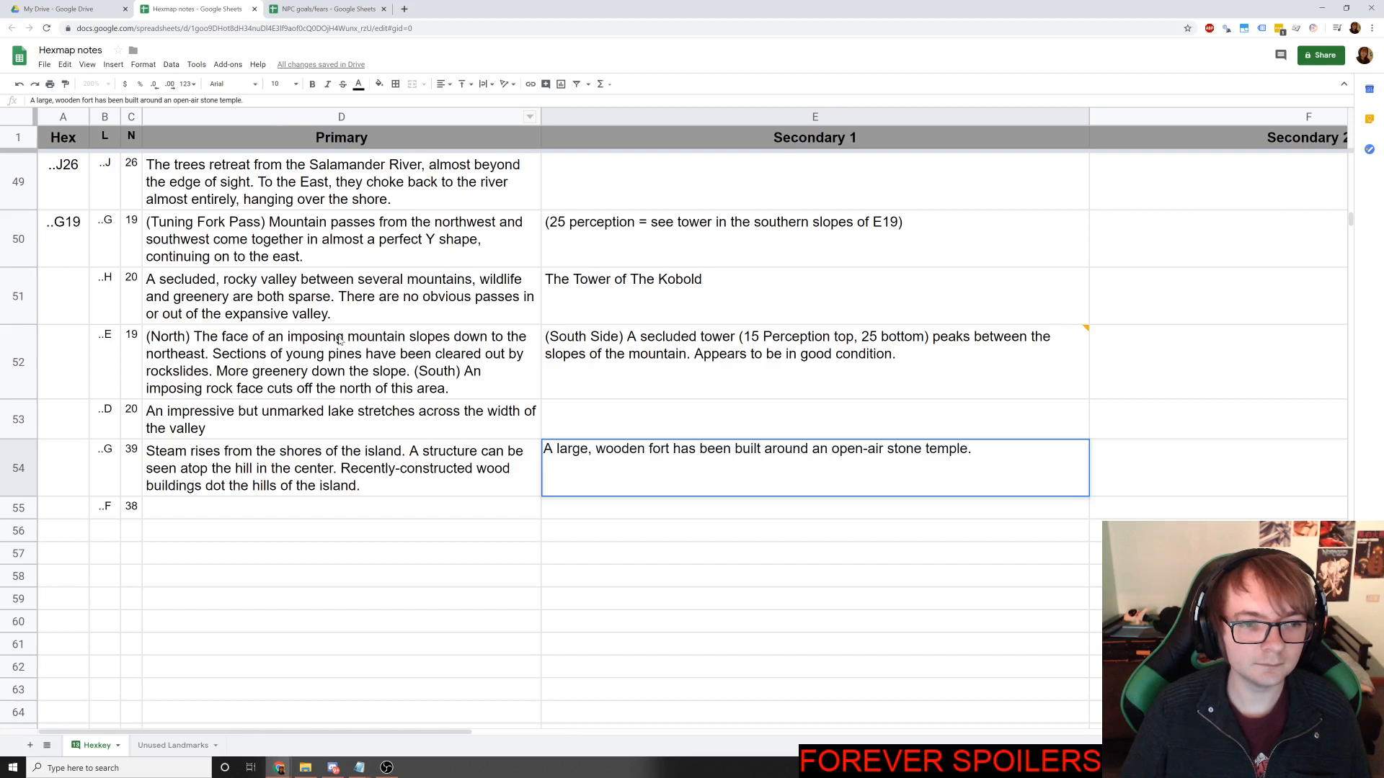
click(160, 509)
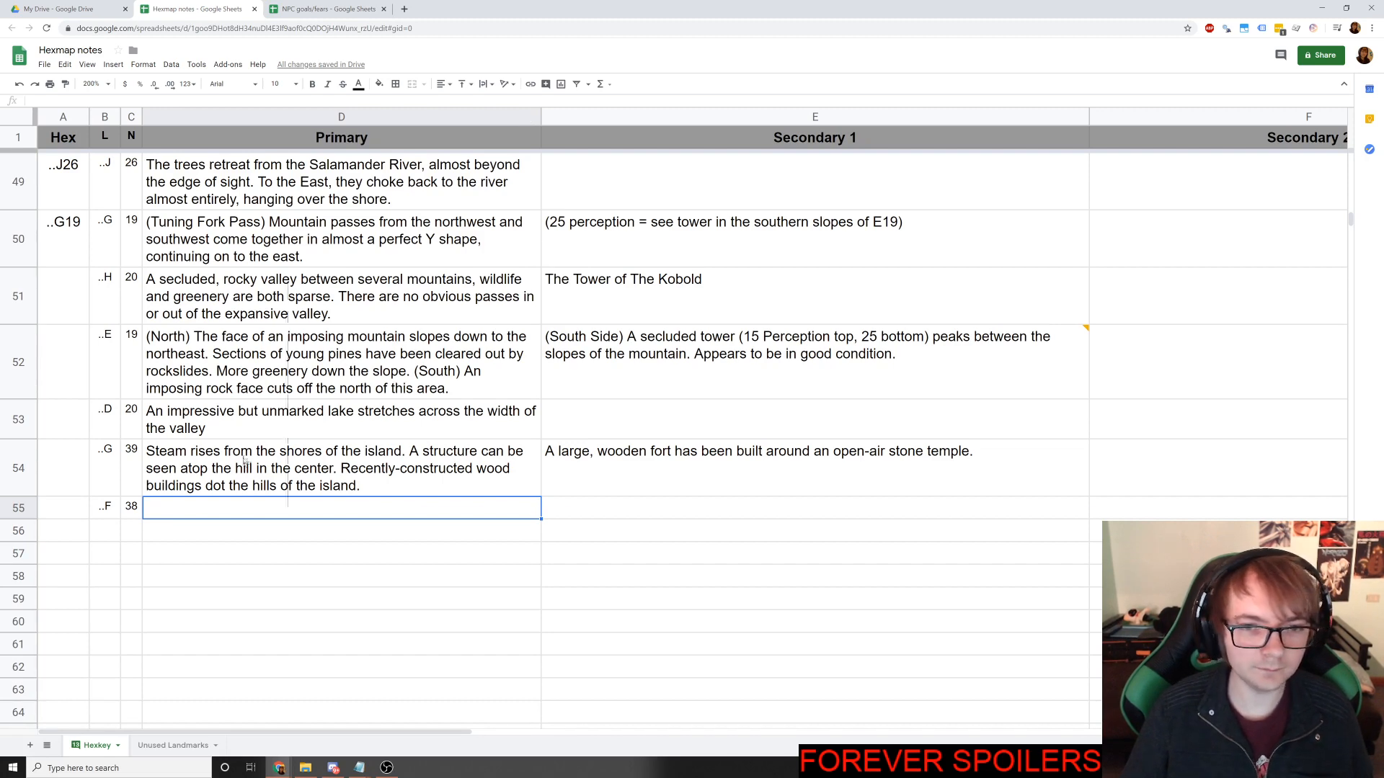
key(alt+Tab)
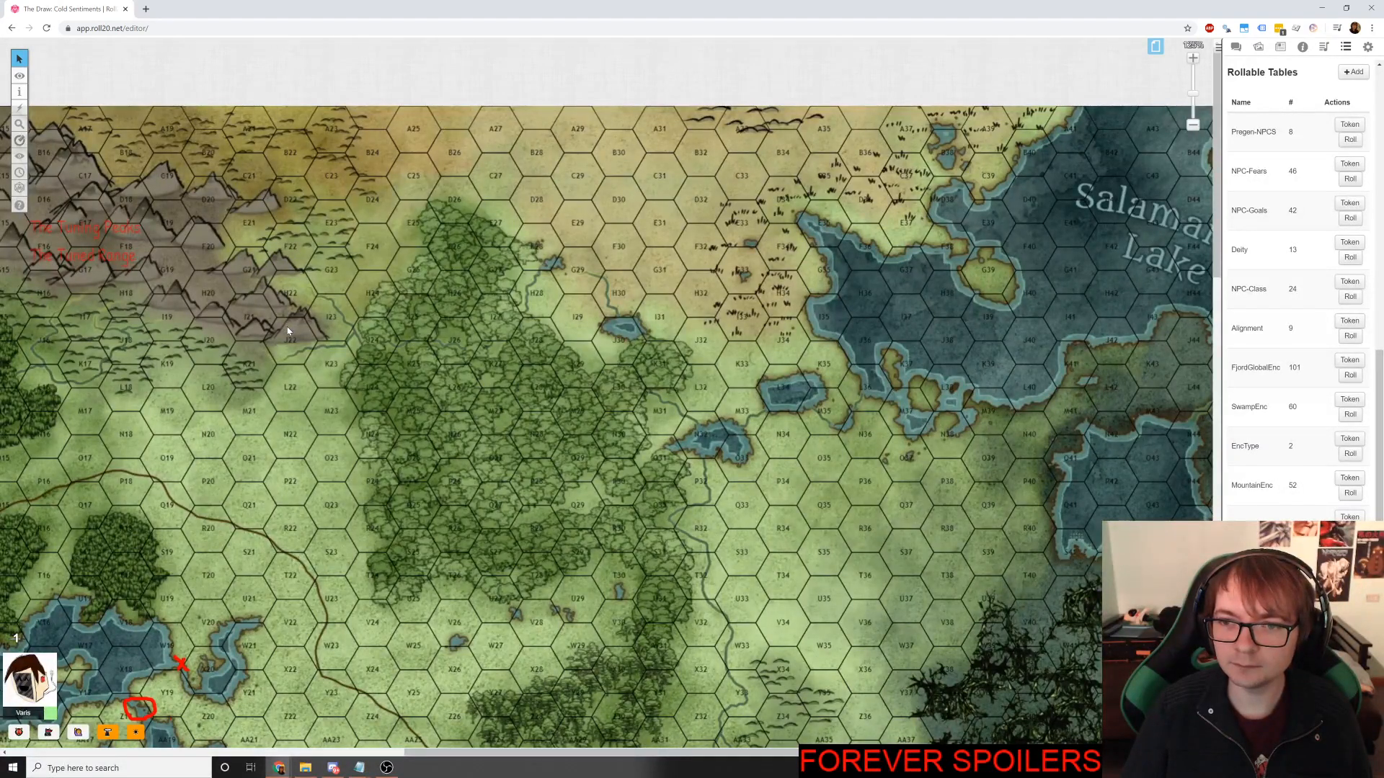
key(alt+Tab)
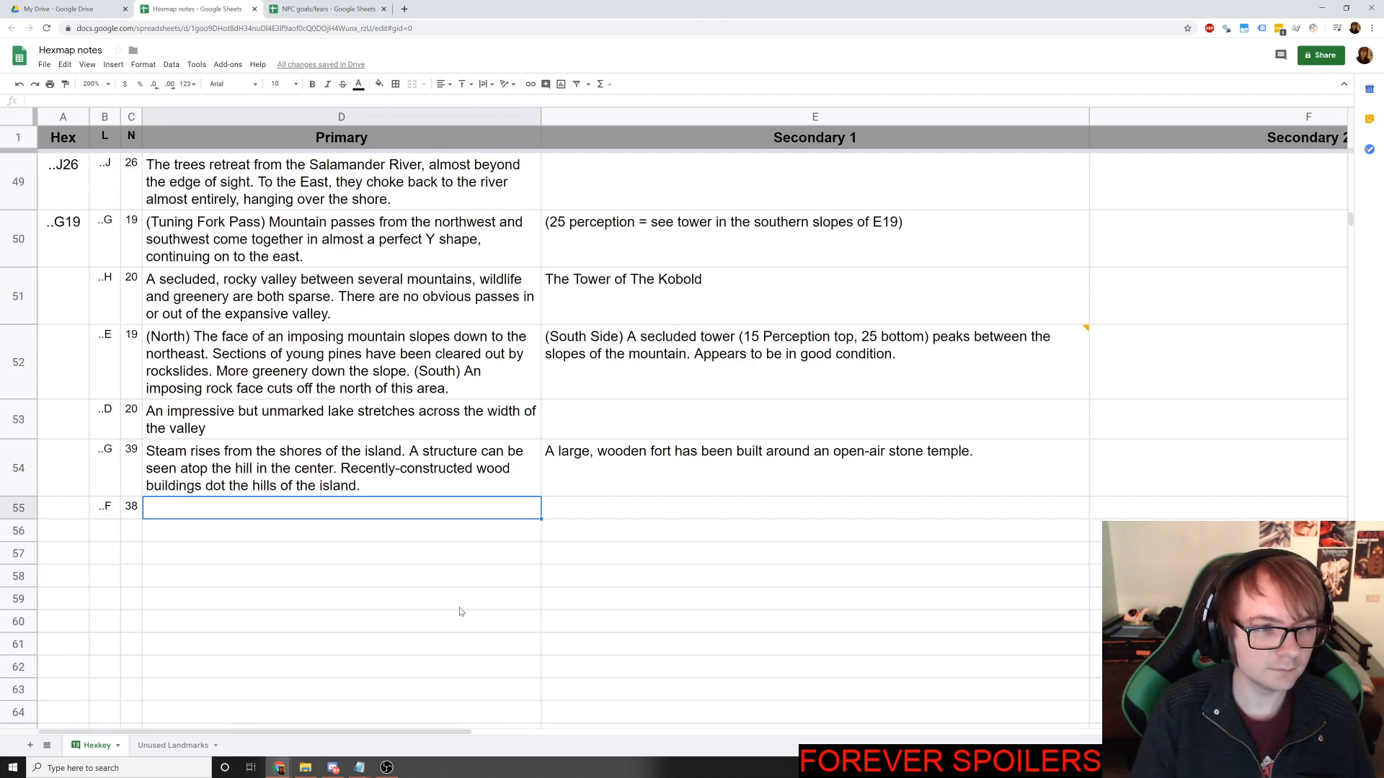
Write "A town with tall wooden walls sits at the edge of the peninsula" as the primary description of hex ..F38 and commit it.
text(A)
key(BackSpace)
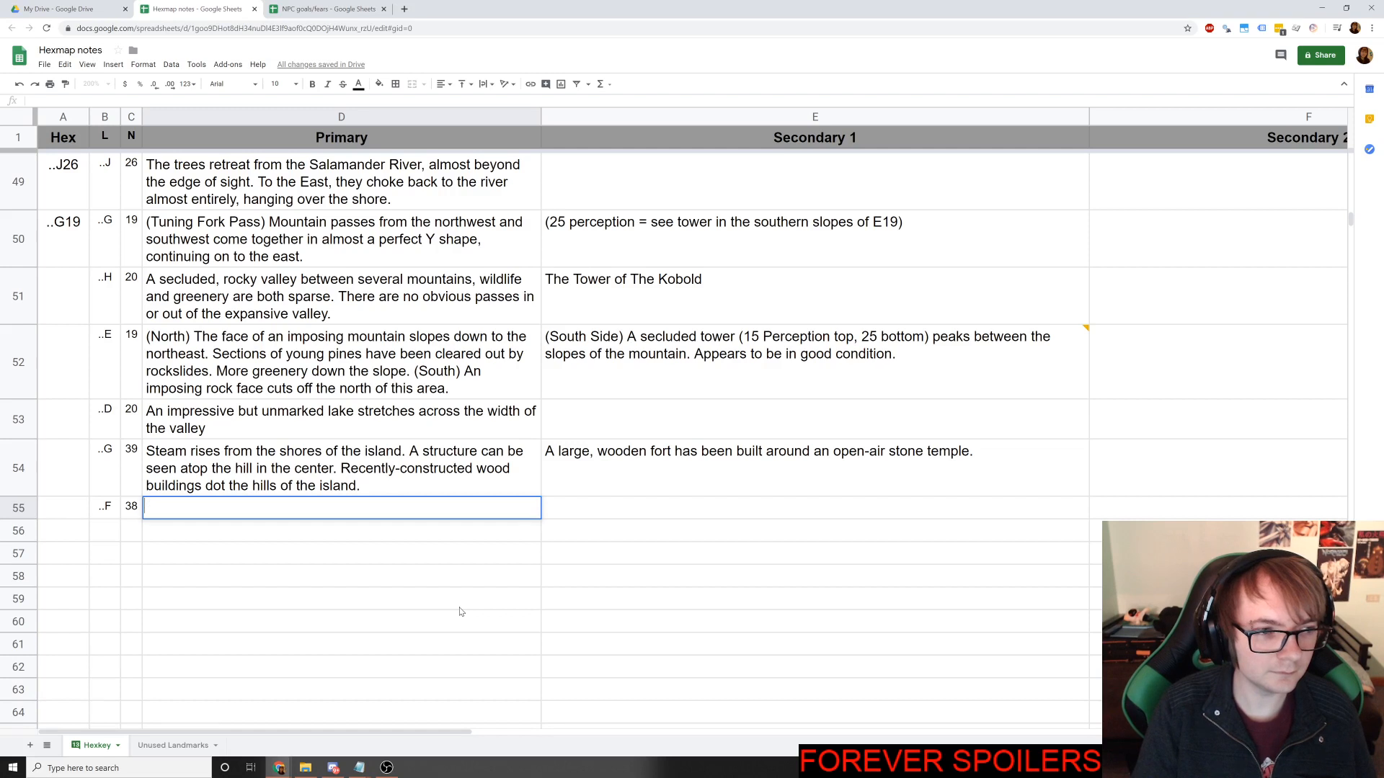
text(A)
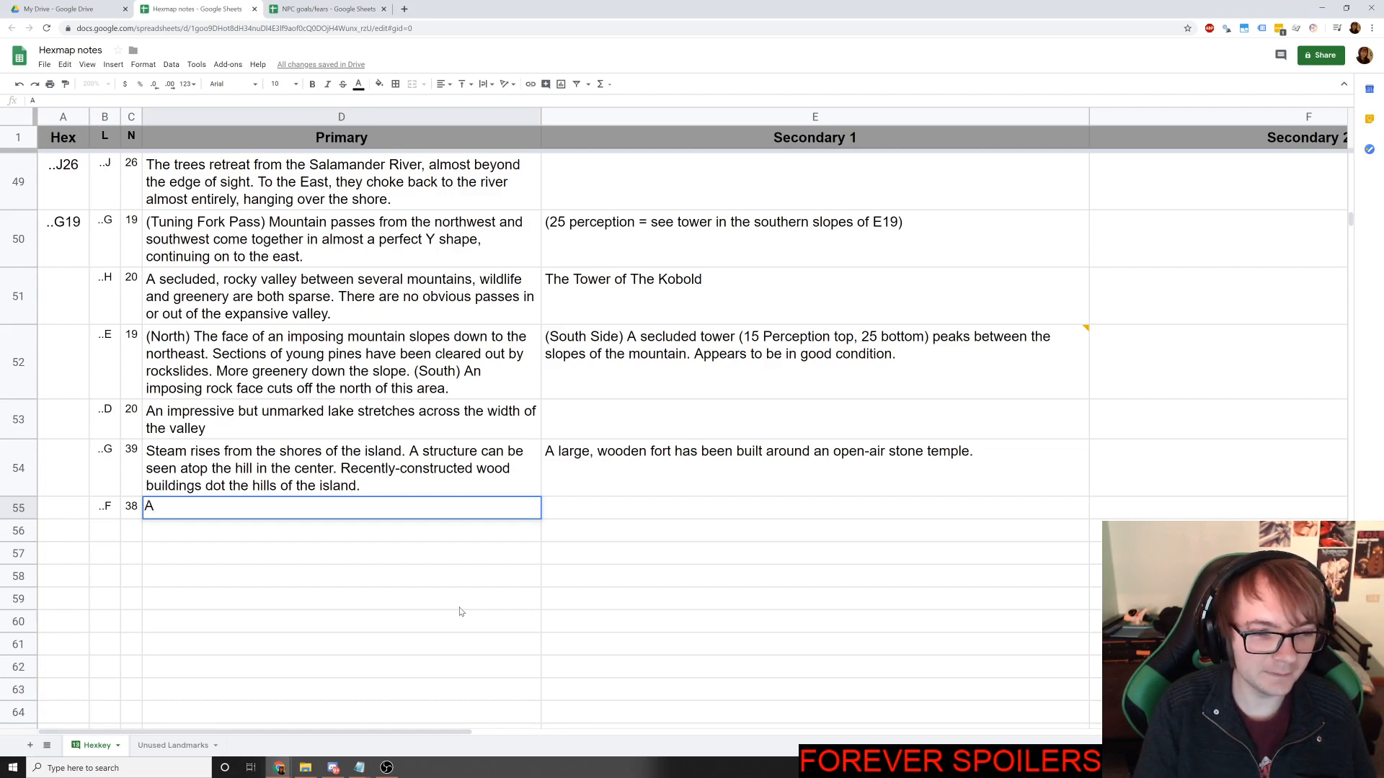
text( town )
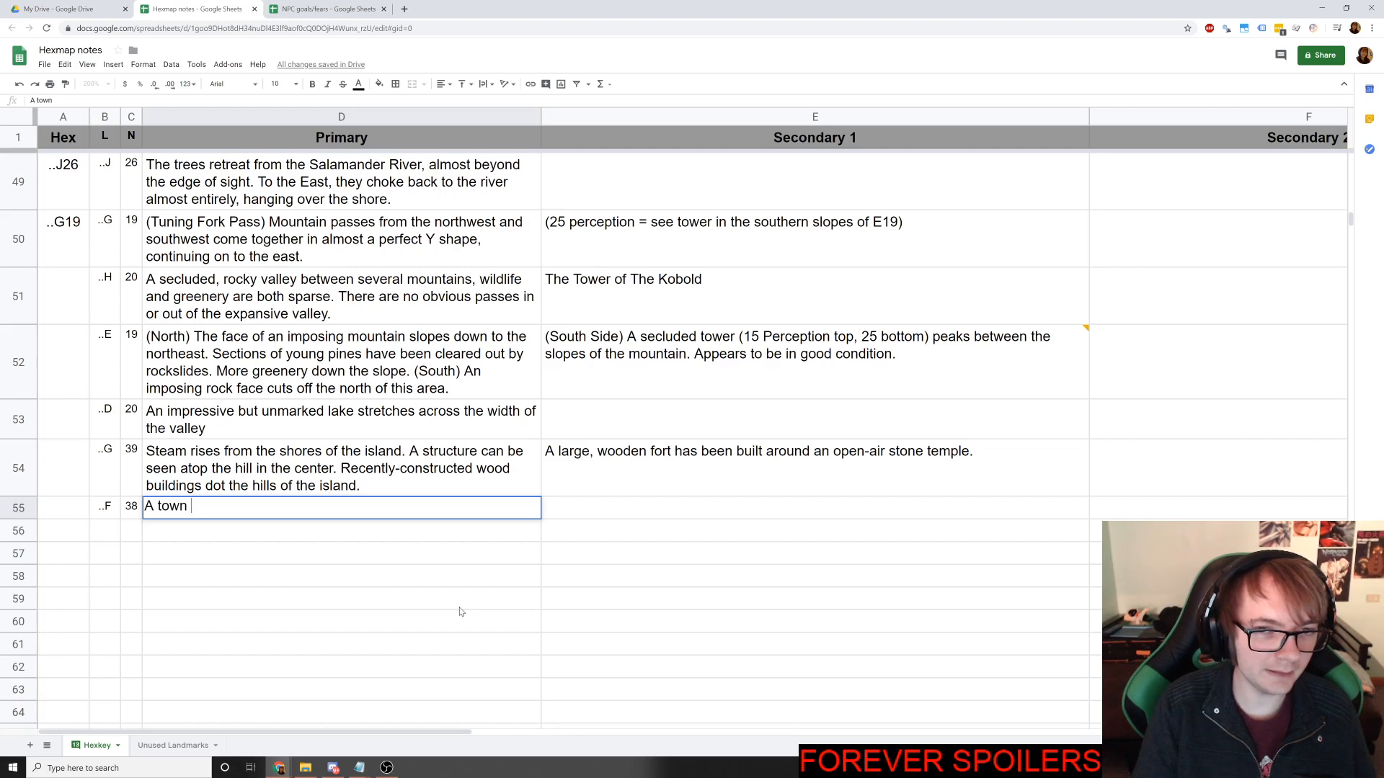
text(within)
key(BackSpace)
key(BackSpace)
key(BackSpace)
key(BackSpace)
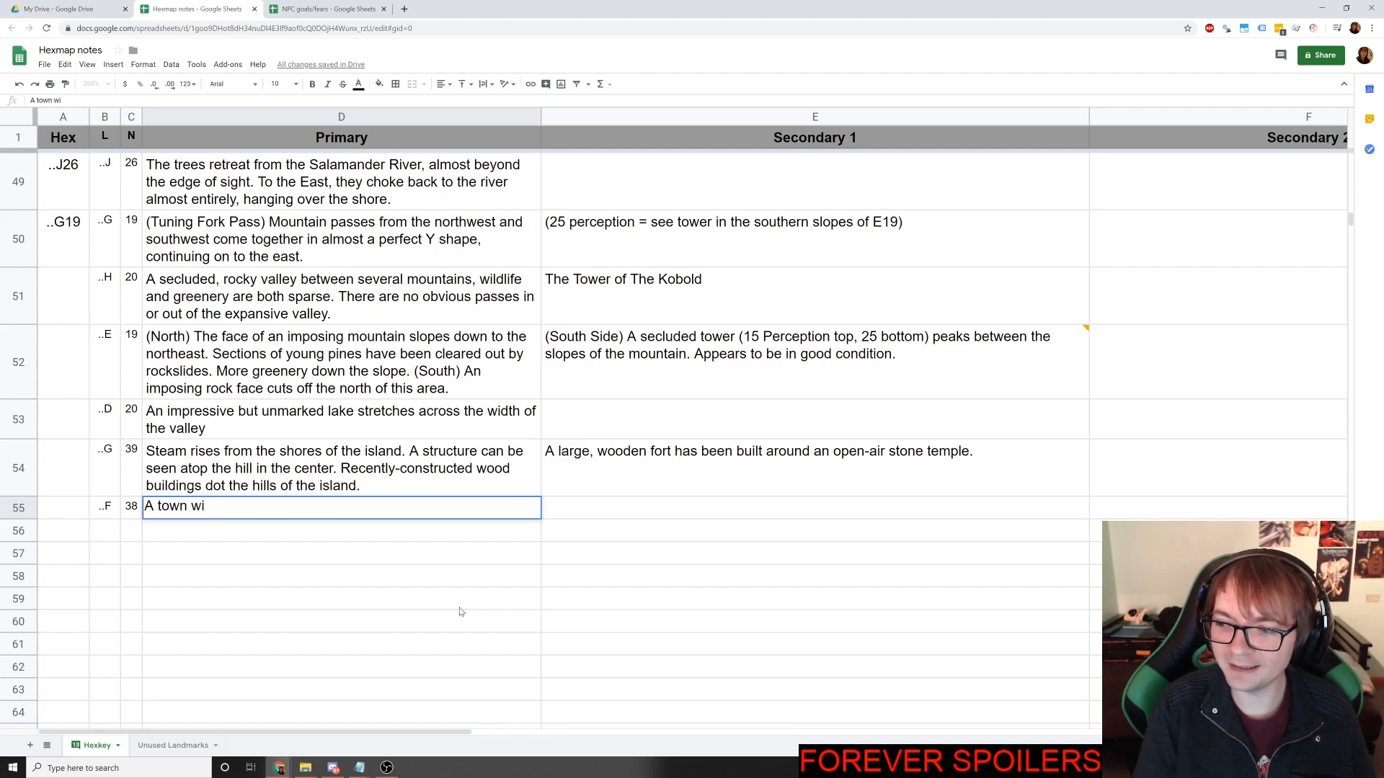
key(BackSpace)
key(BackSpace)
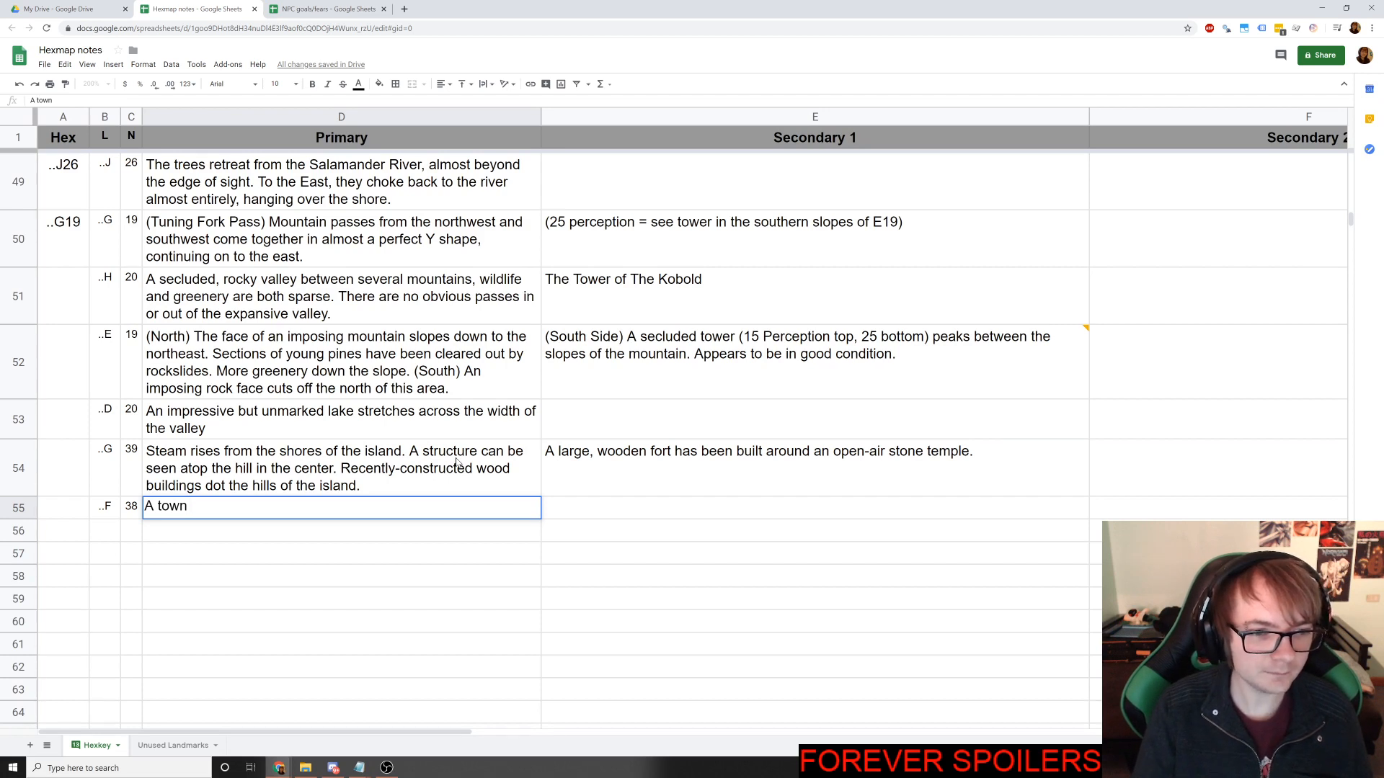
text(with )
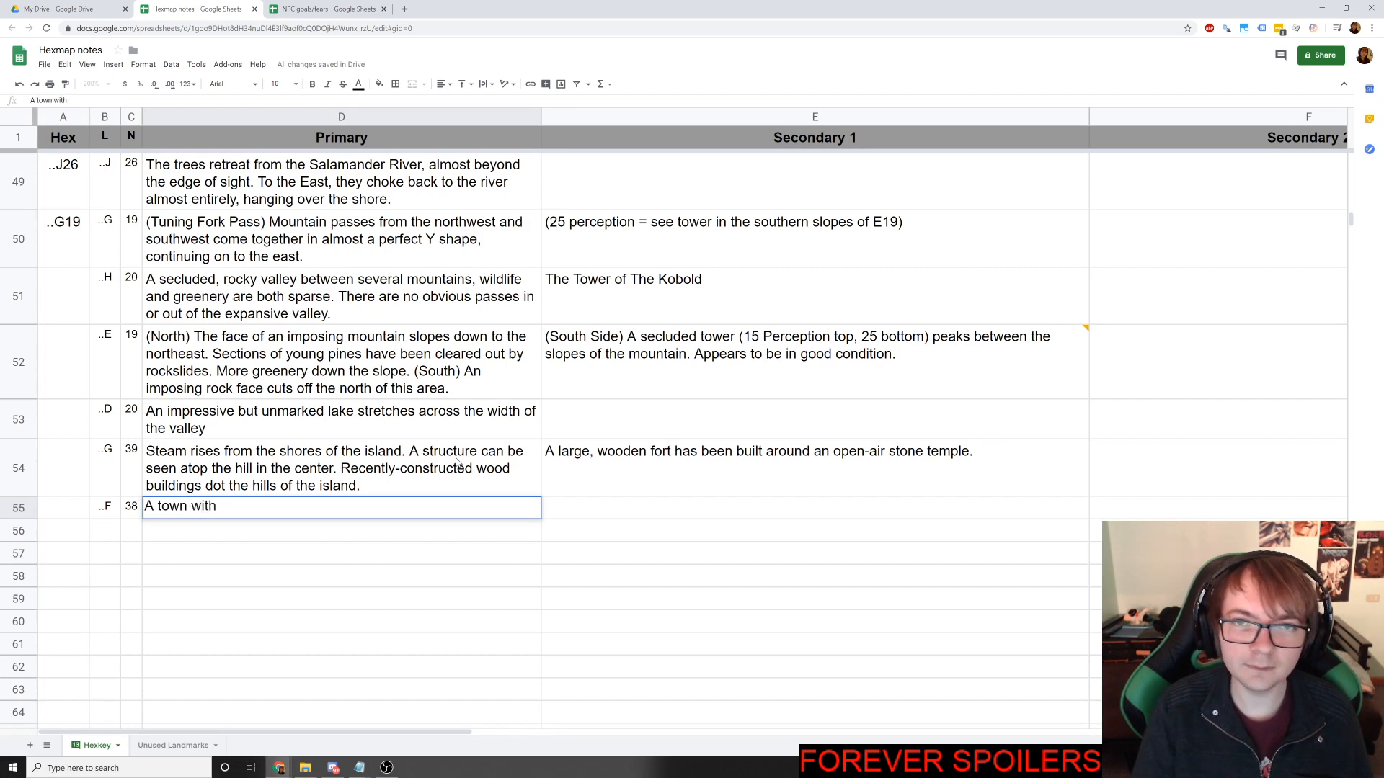
text(tall wo)
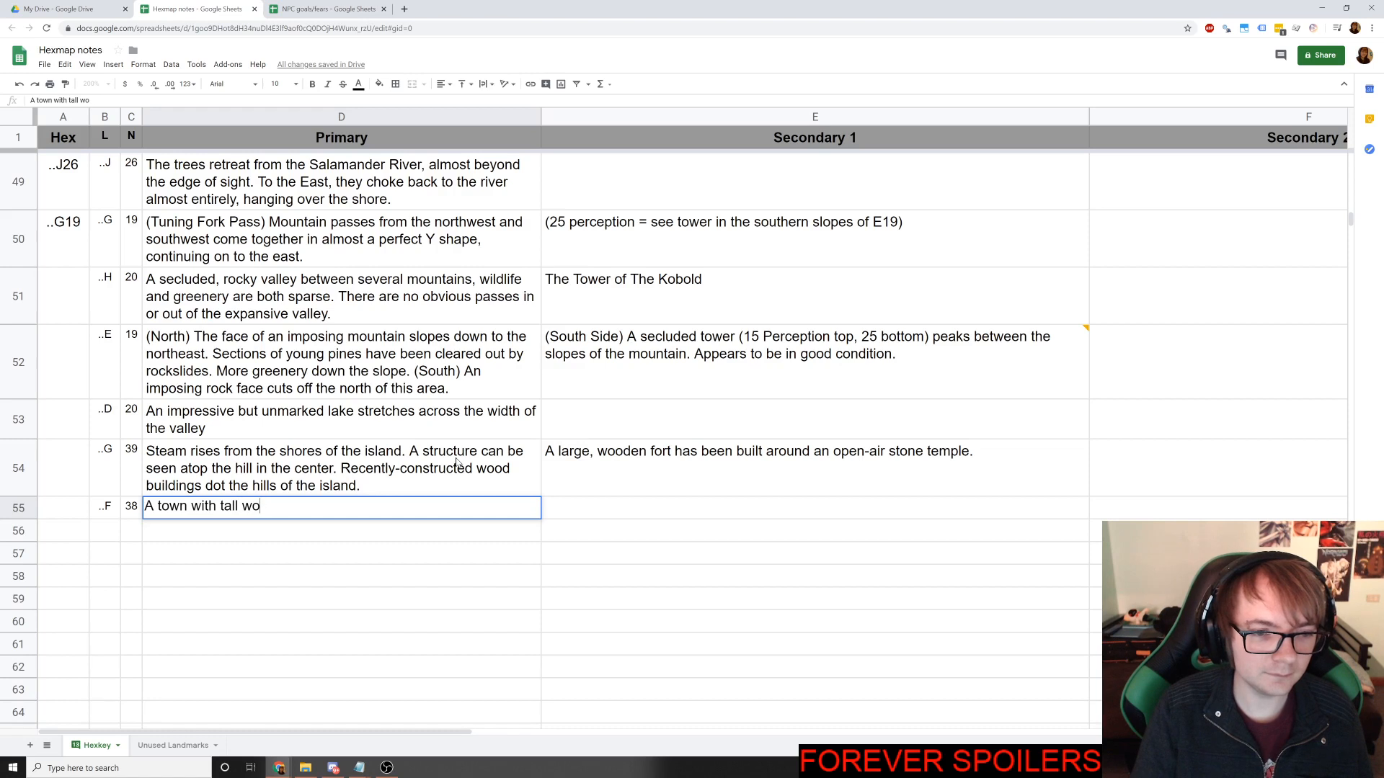
key(BackSpace)
key(BackSpace)
key(BackSpace)
key(BackSpace)
key(BackSpace)
key(BackSpace)
text(all woo)
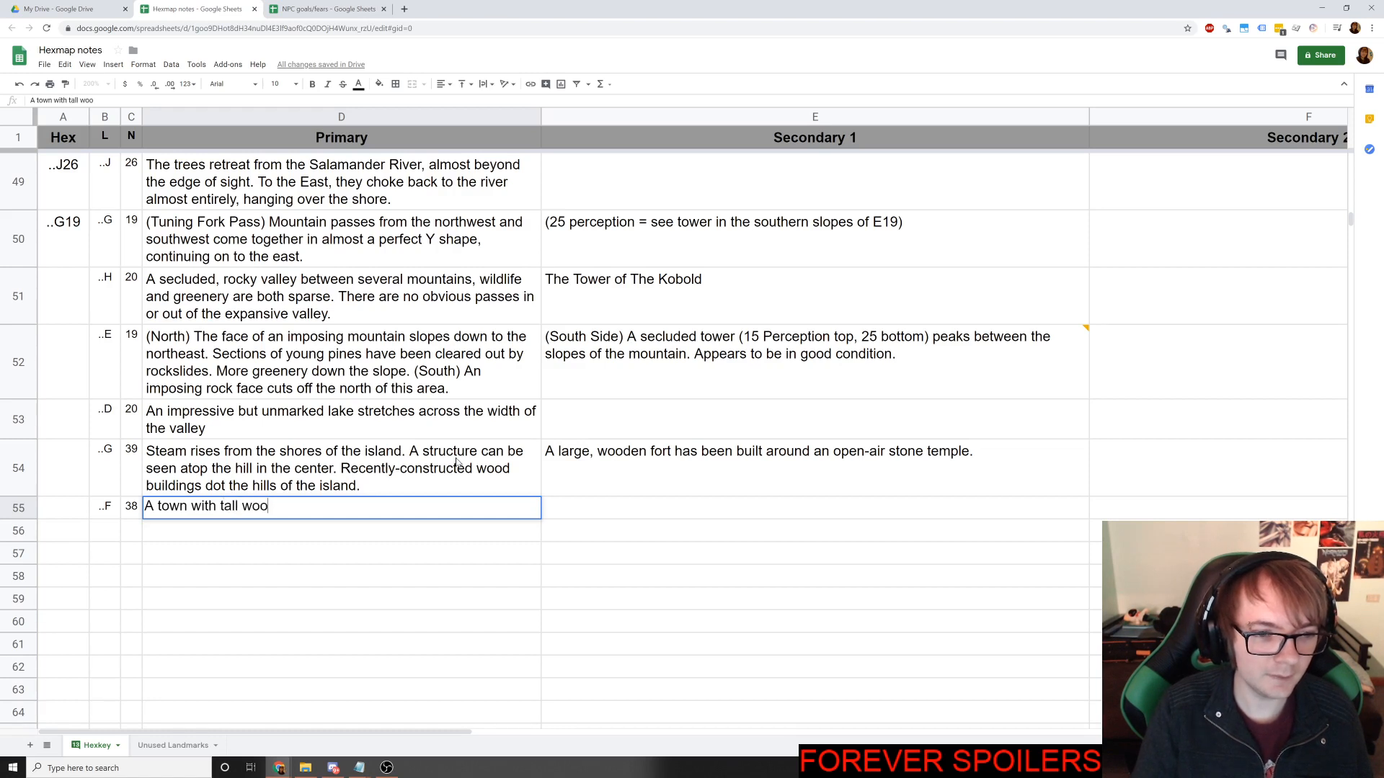
text(den walls)
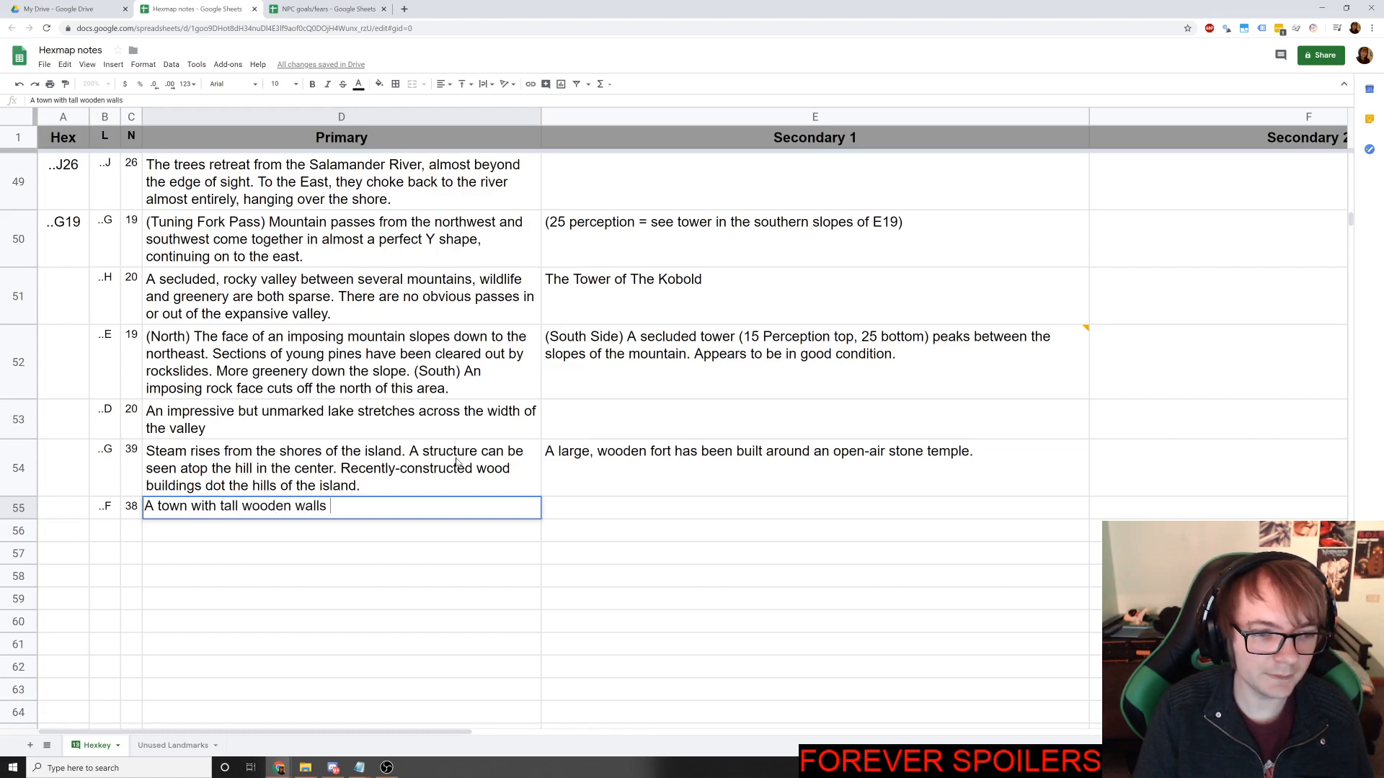
text( sits)
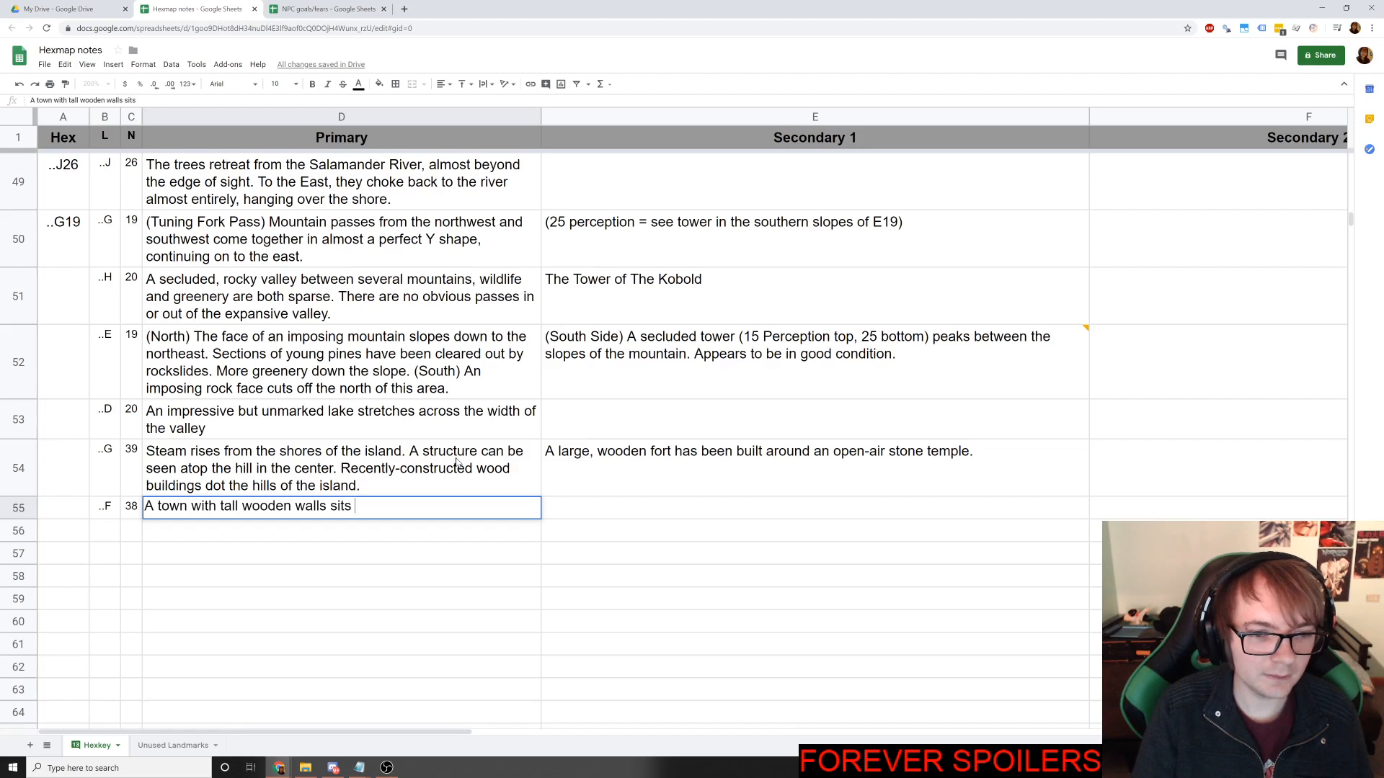
text( at the edge)
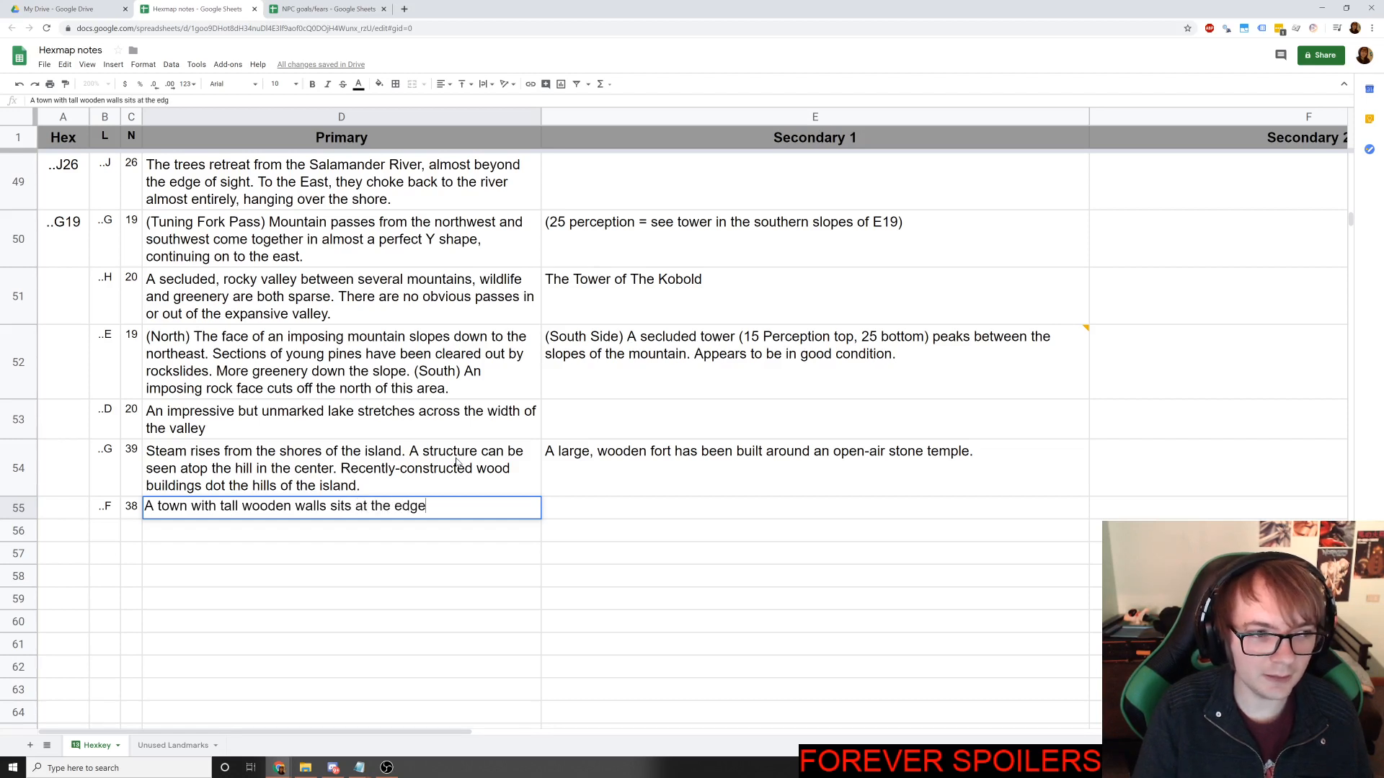
text( of the peninsula)
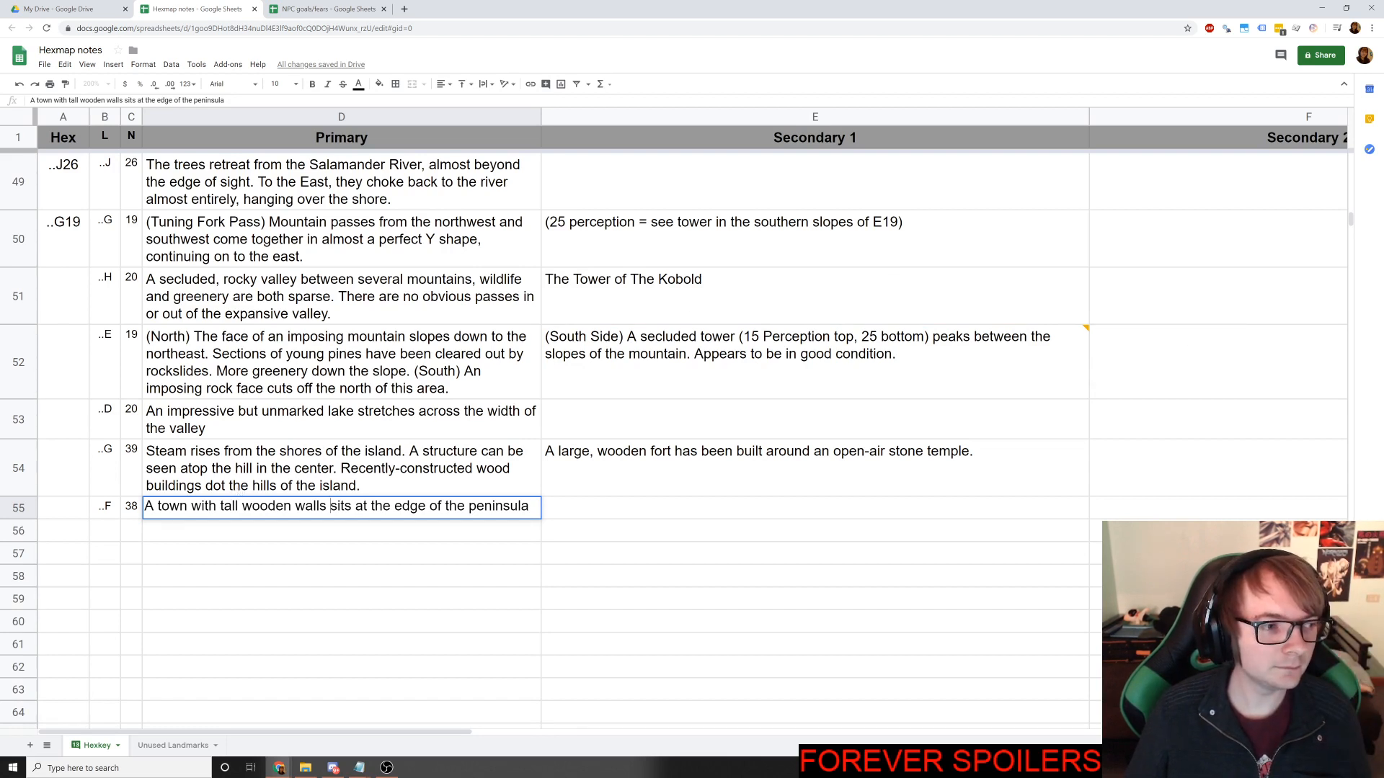
click(103, 536)
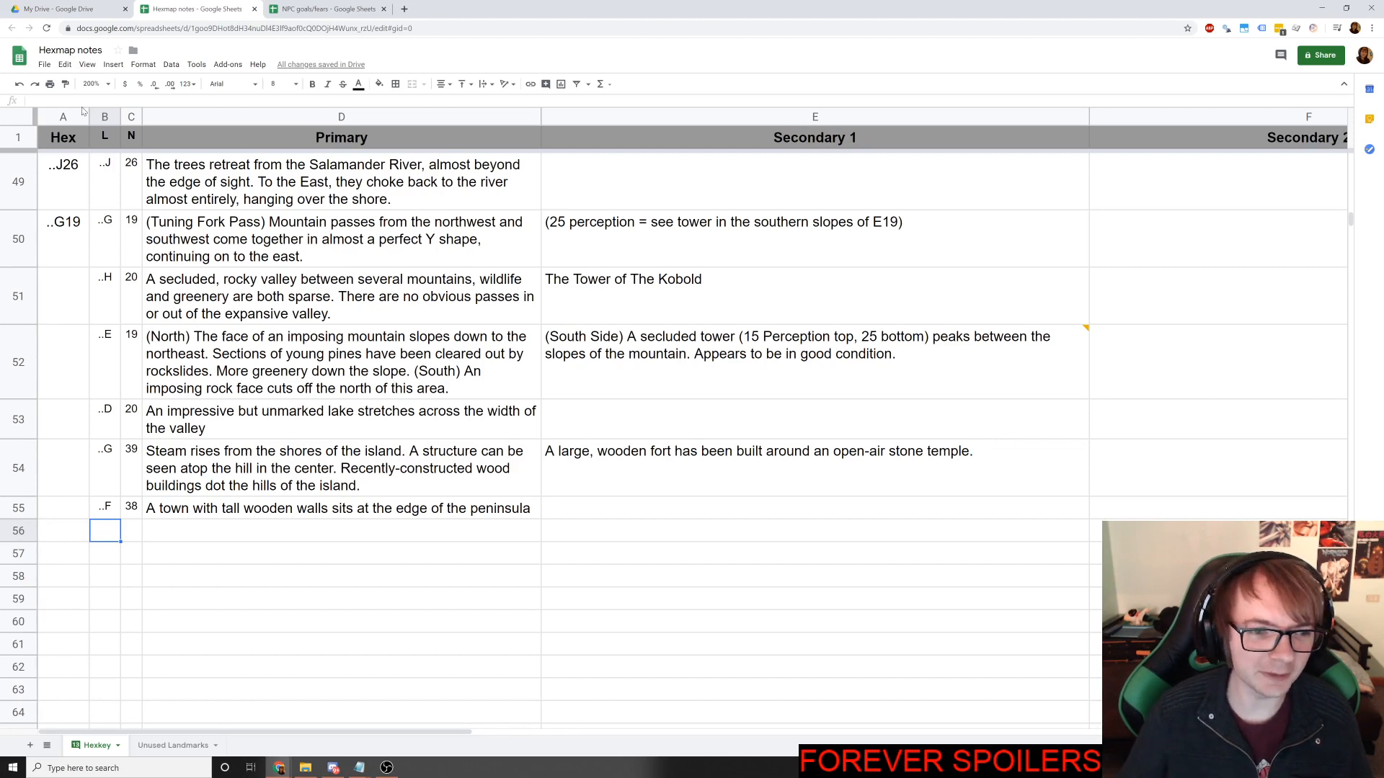
Extend the ..F38 primary description with the sentence "A road signifies heavy cart traffic to and from the town.".
click(459, 516)
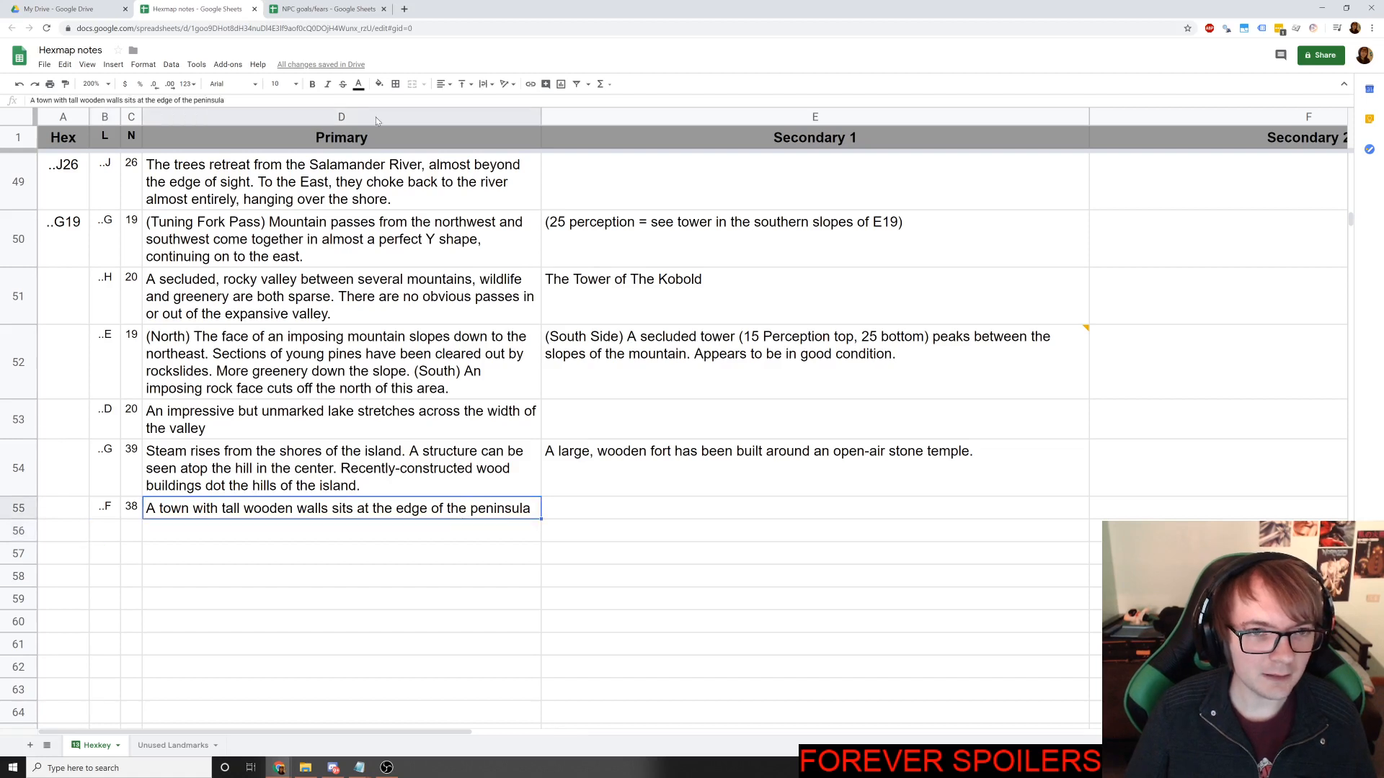
key(Return)
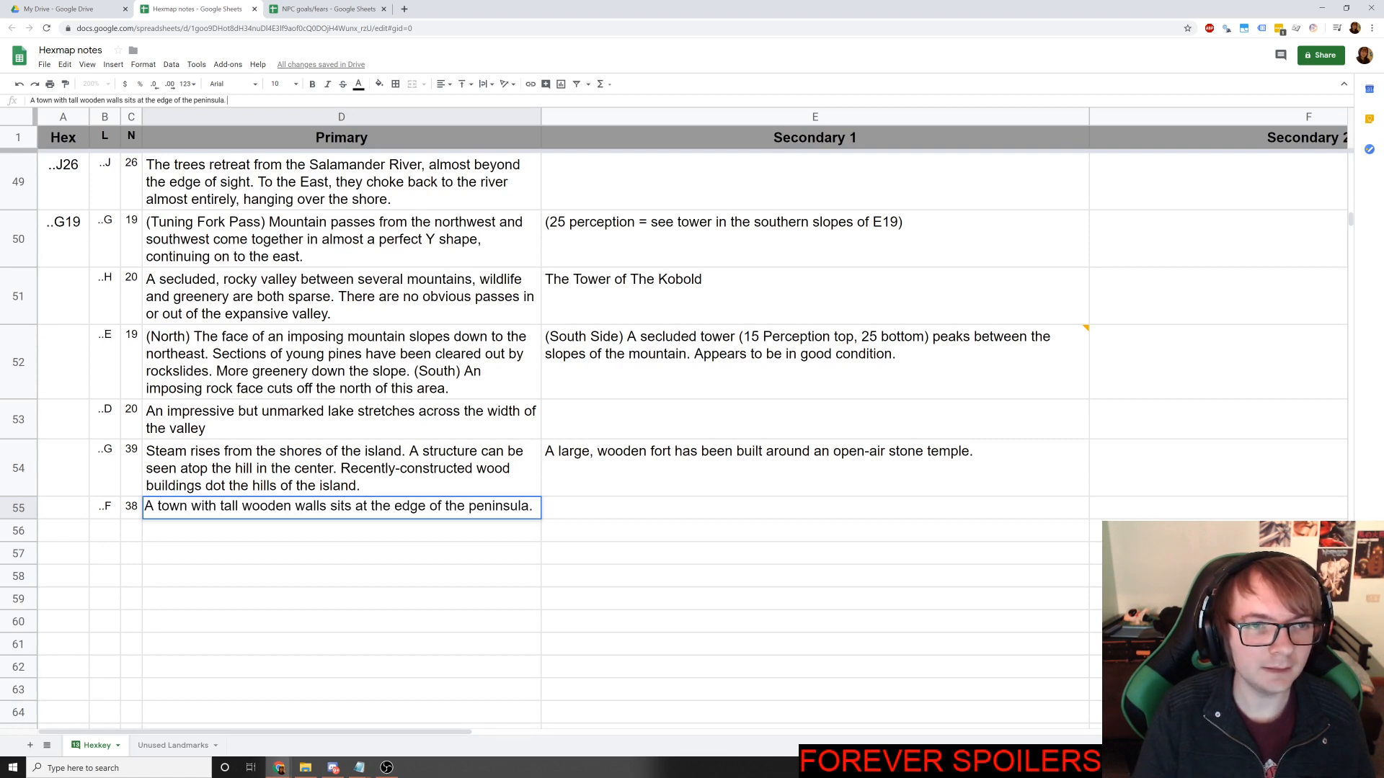
text(A road s)
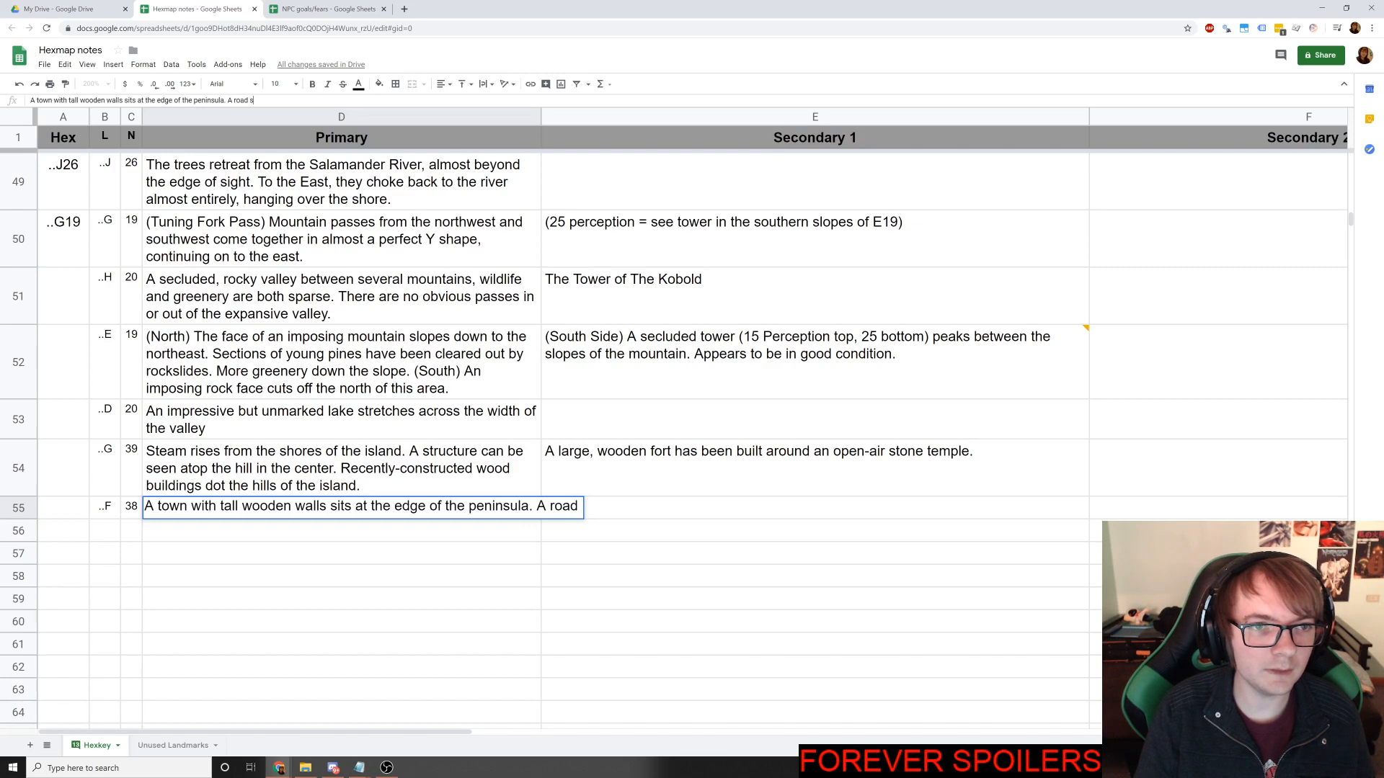
text(ignifies heavy c)
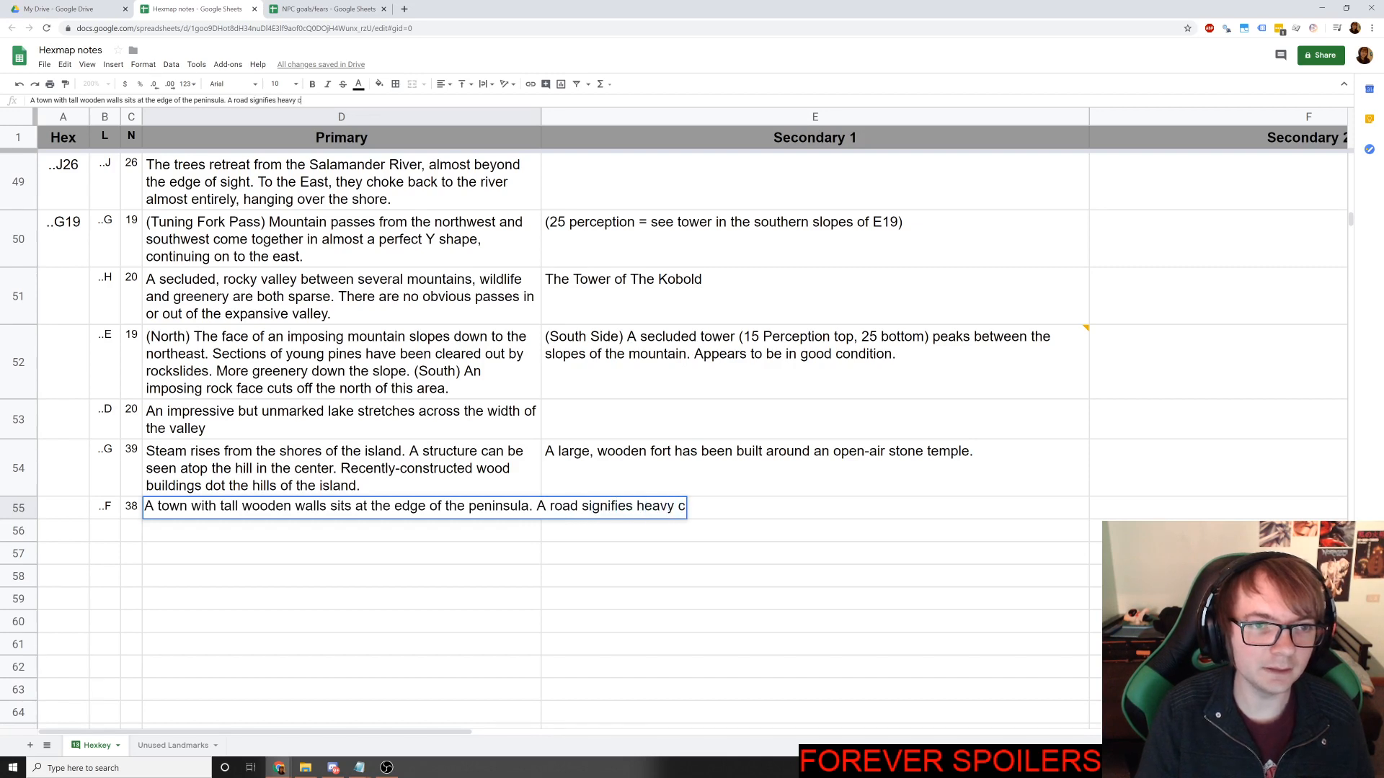
text(art traffic to and)
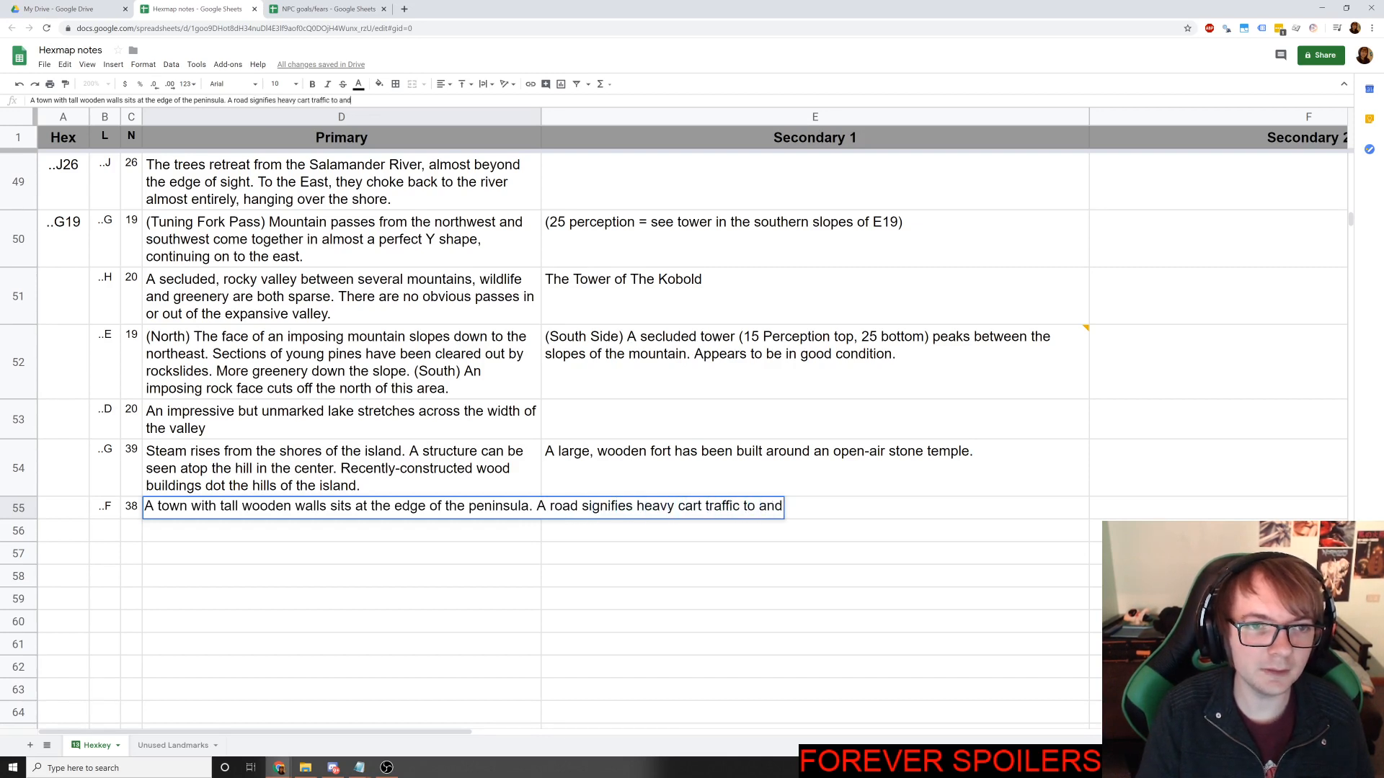
text( from the town. )
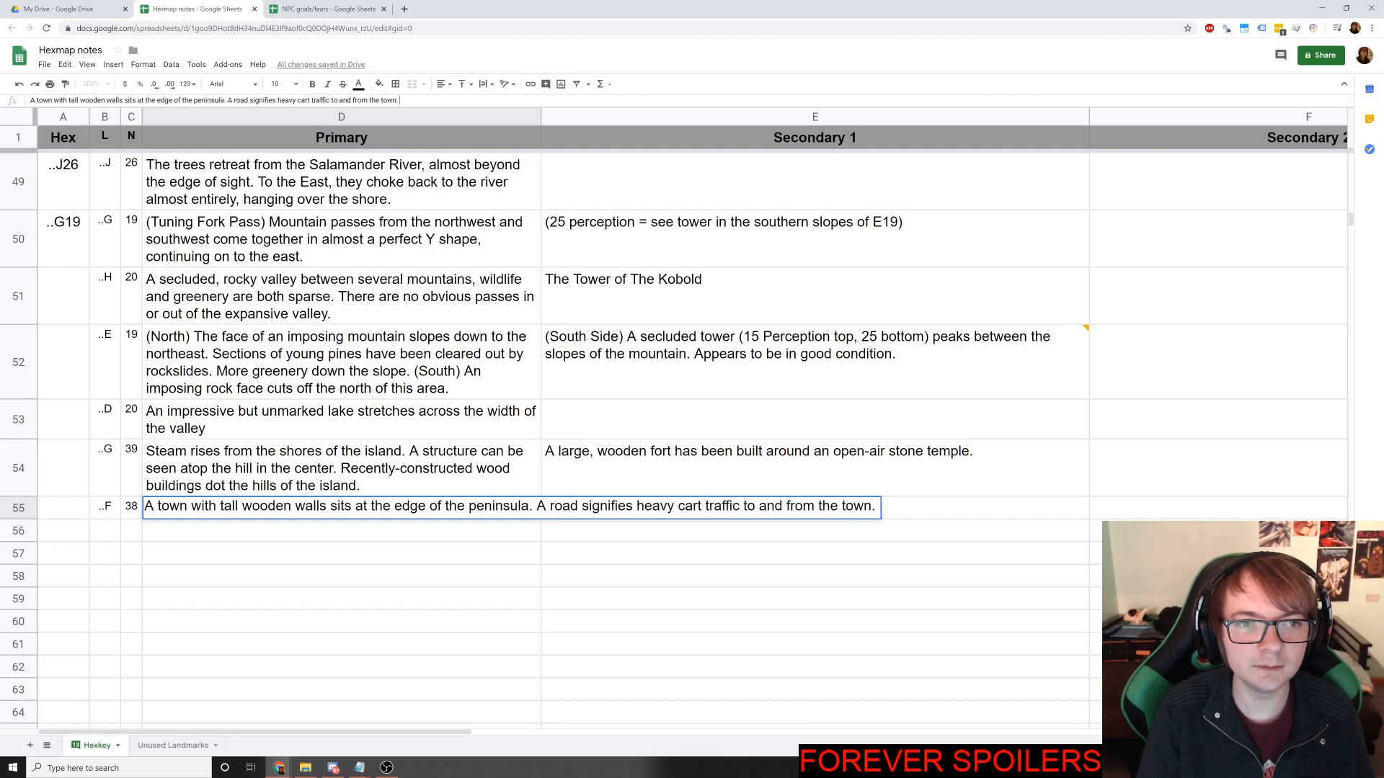
Add "Boats frequently travel from the town to the island." to the ..F38 primary description and commit it.
text(Boats f)
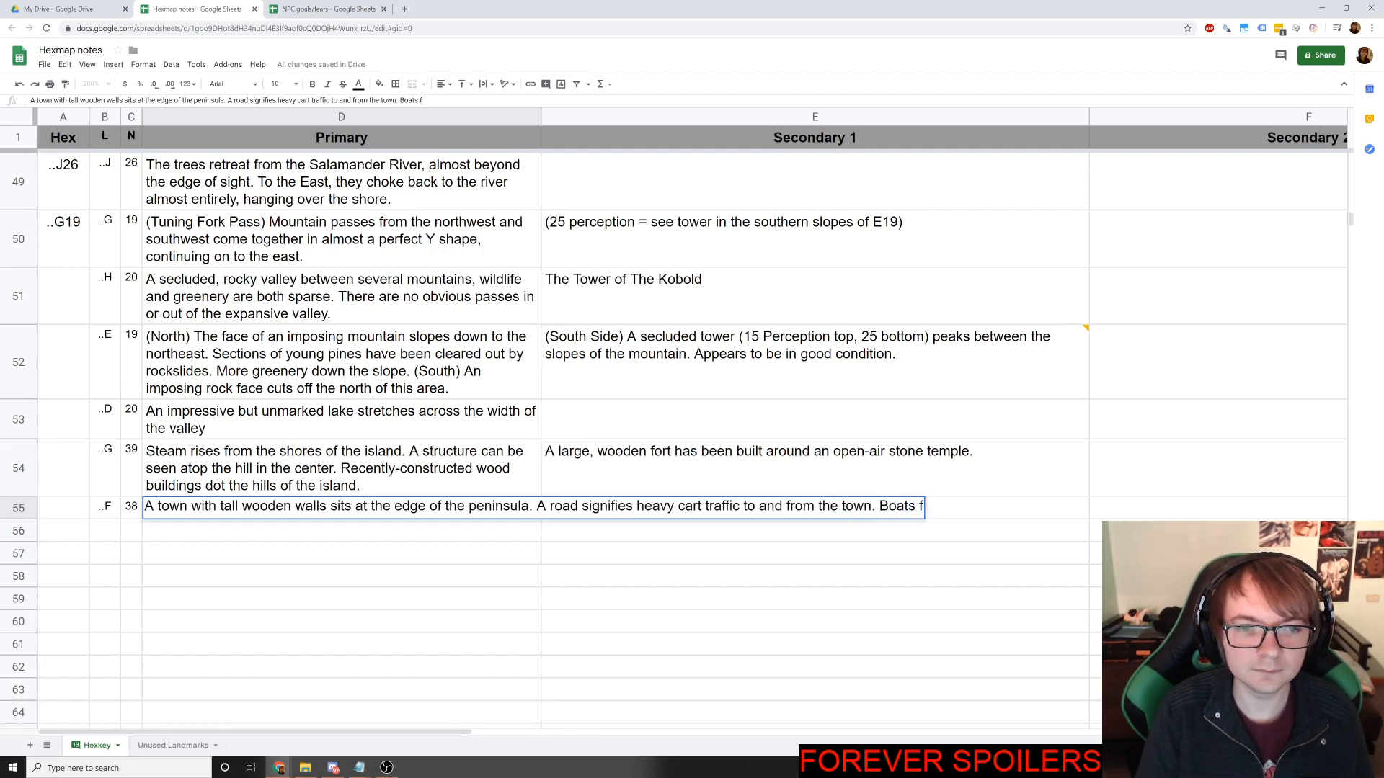
text(requently trave)
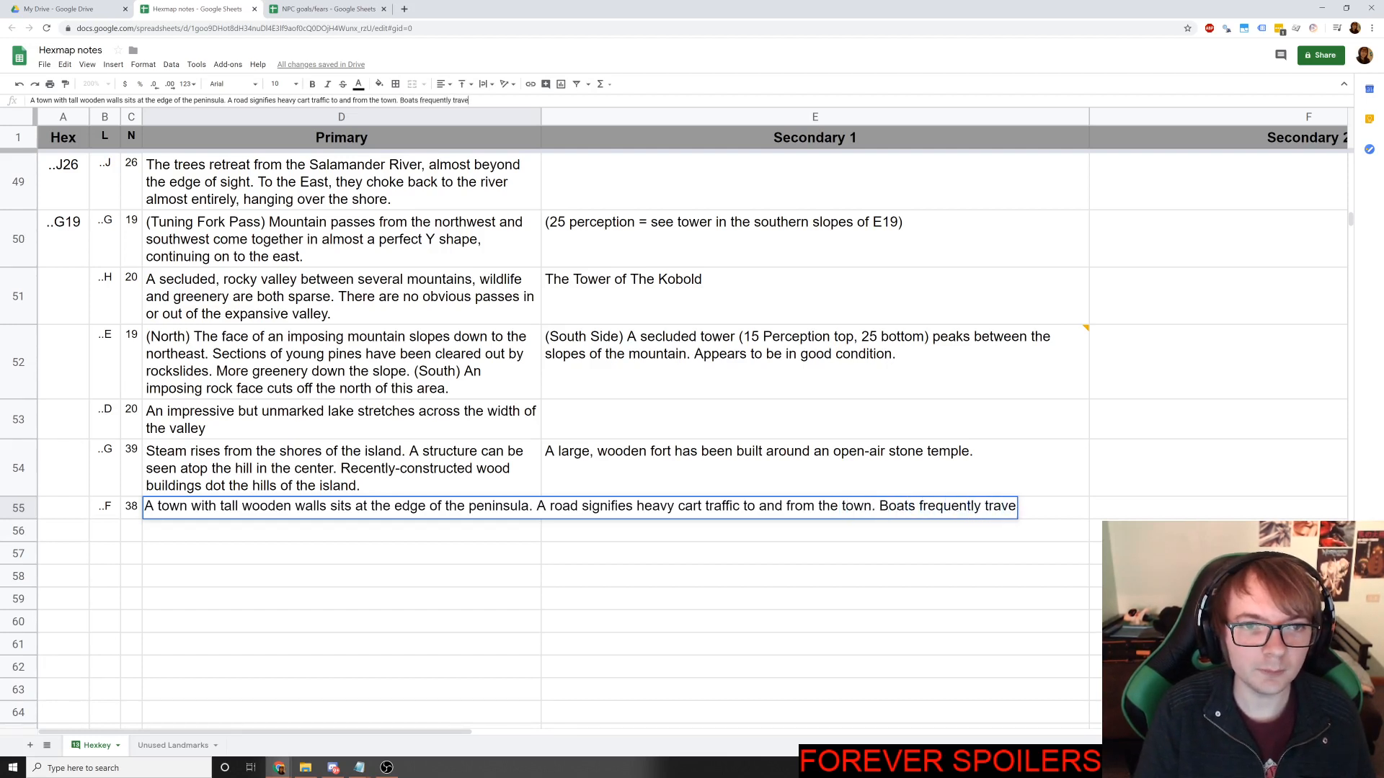
text(l from the town to)
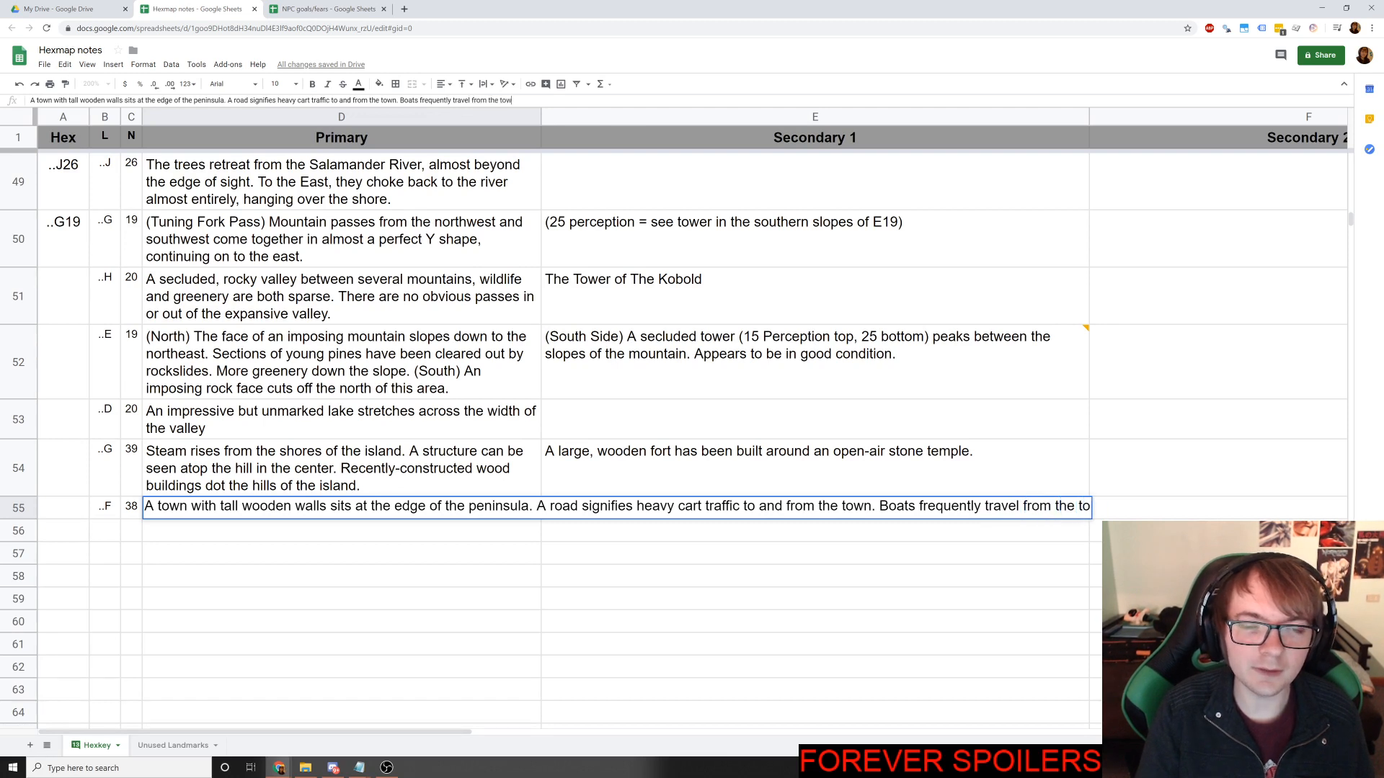
text( the island.)
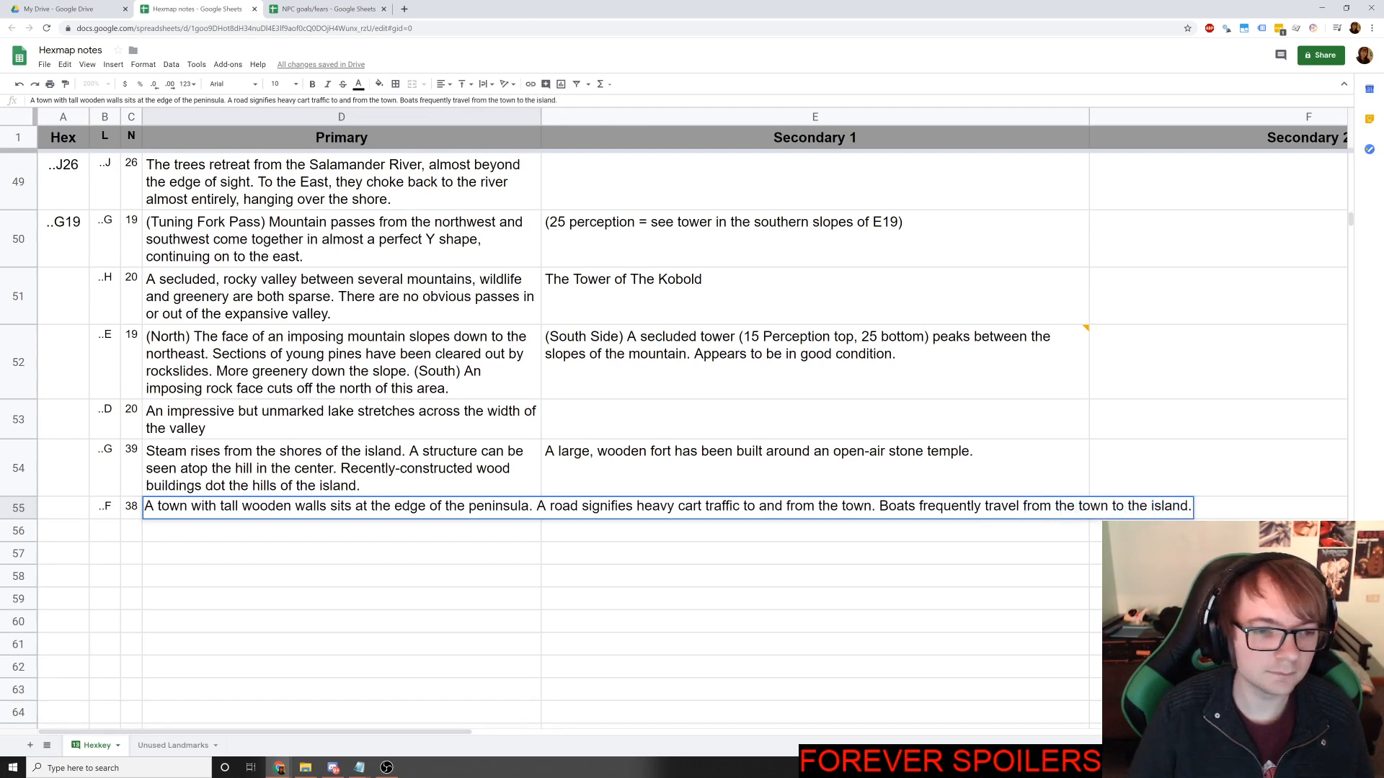
key(Return)
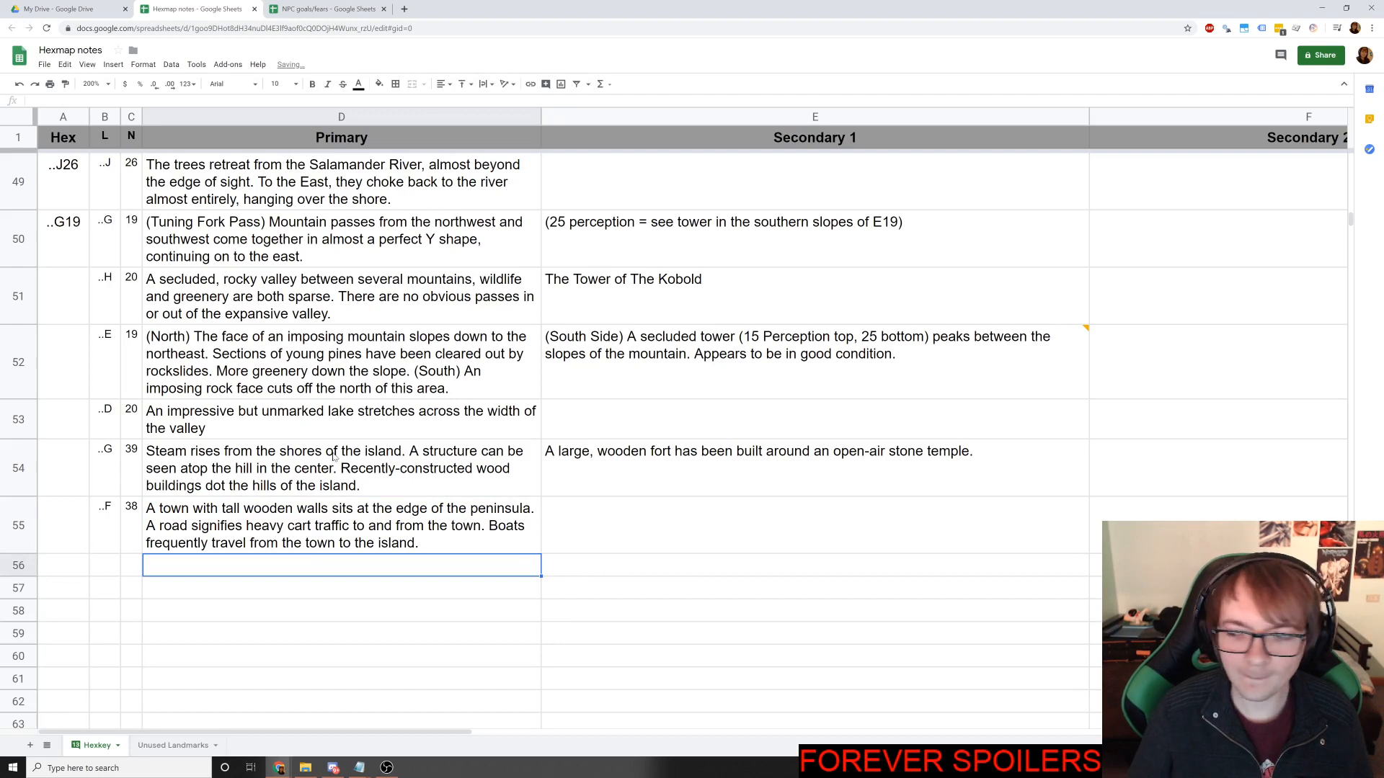
Select the empty Secondary 1 cell of hex ..F38 and switch to the Roll20 campaign map.
click(640, 540)
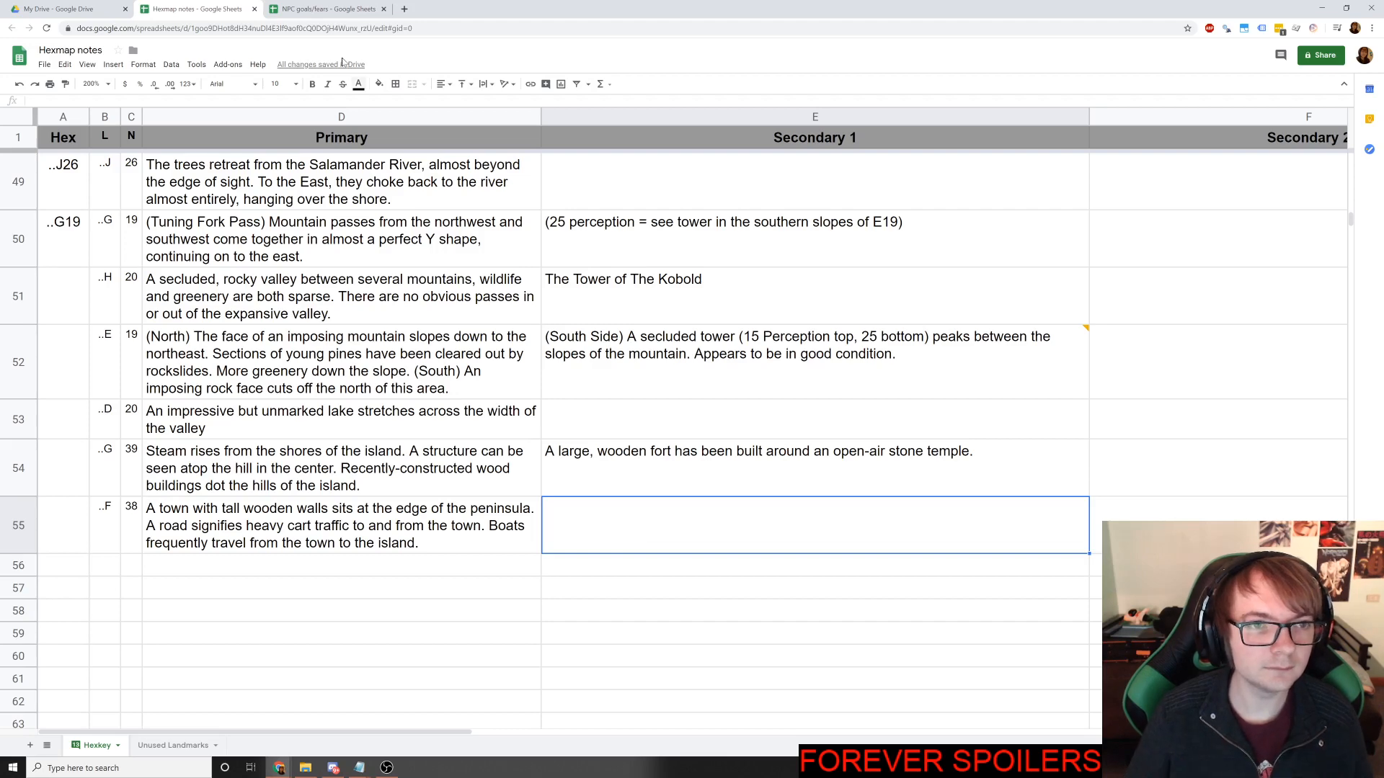
key(alt+Tab)
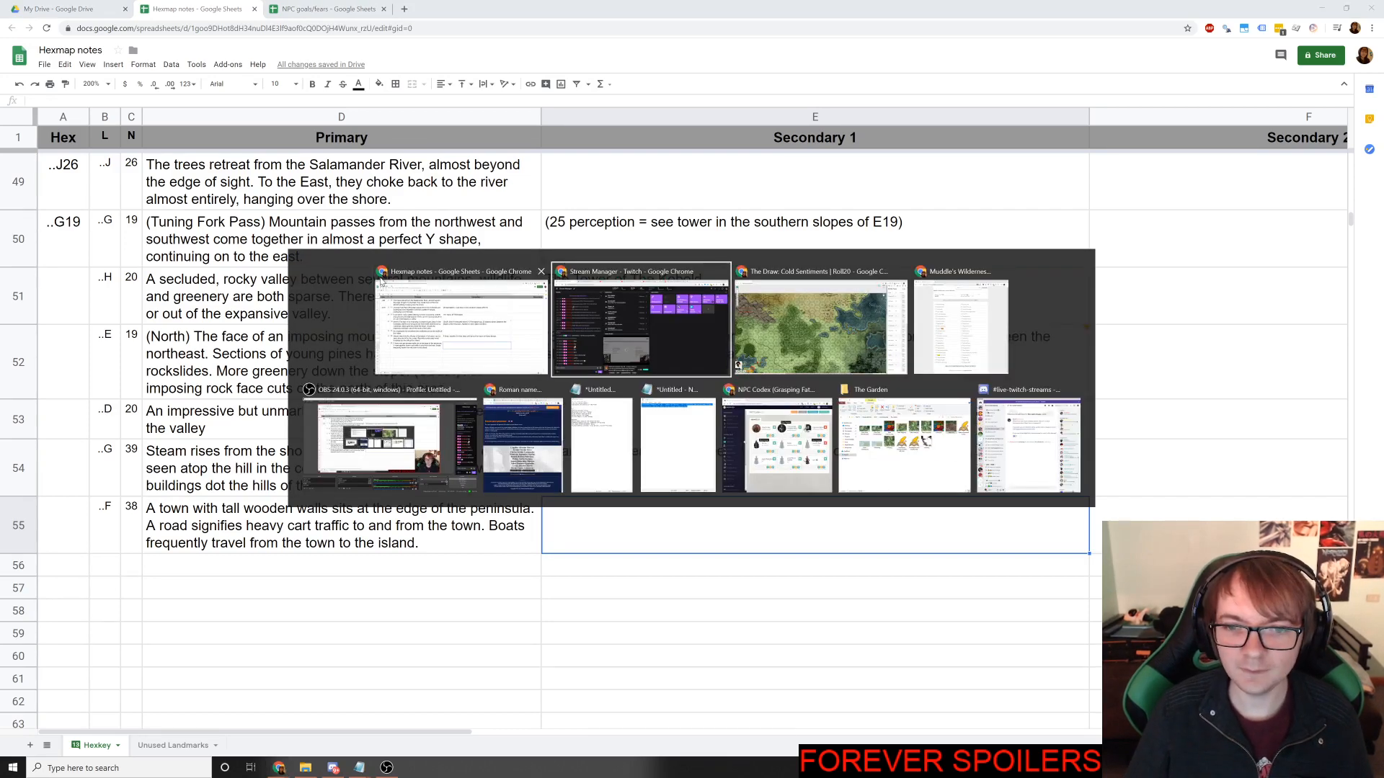
key(alt+shift+Tab)
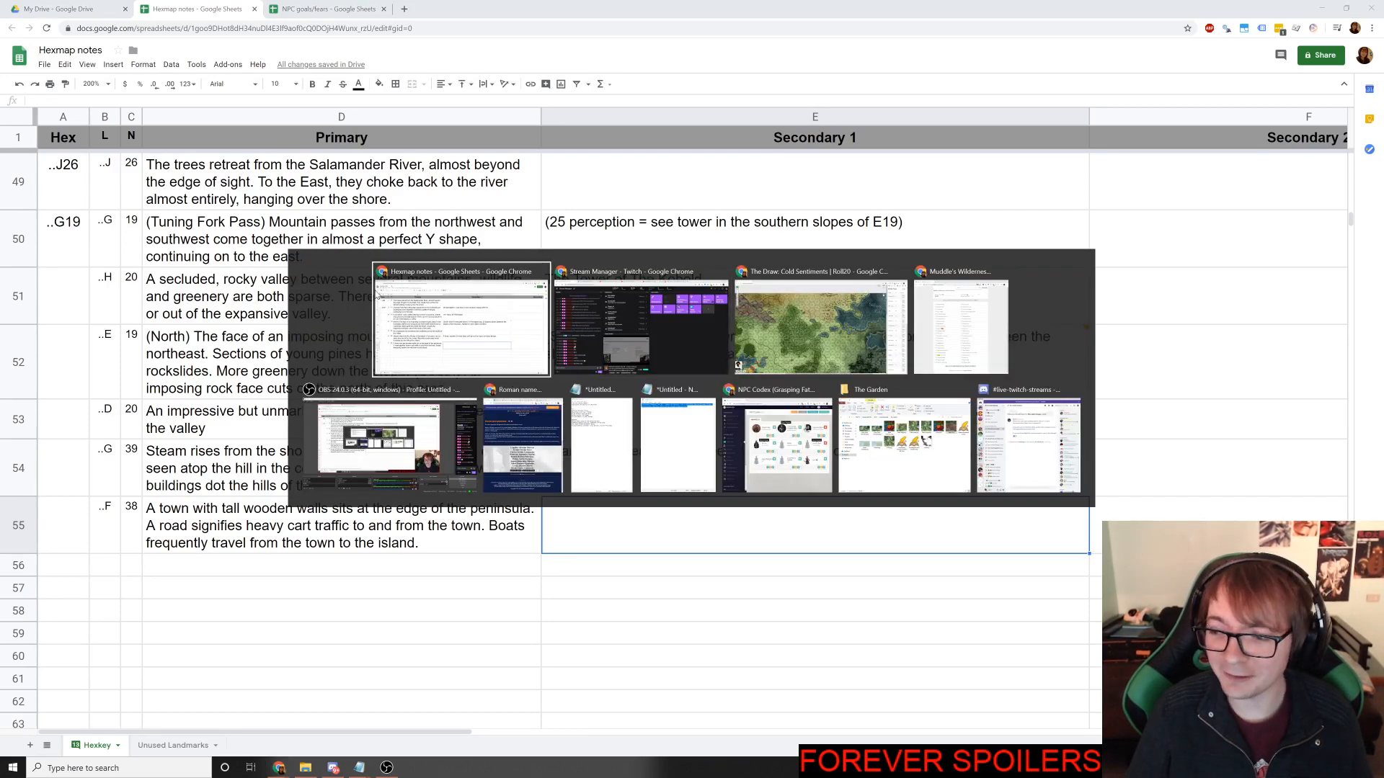
click(529, 470)
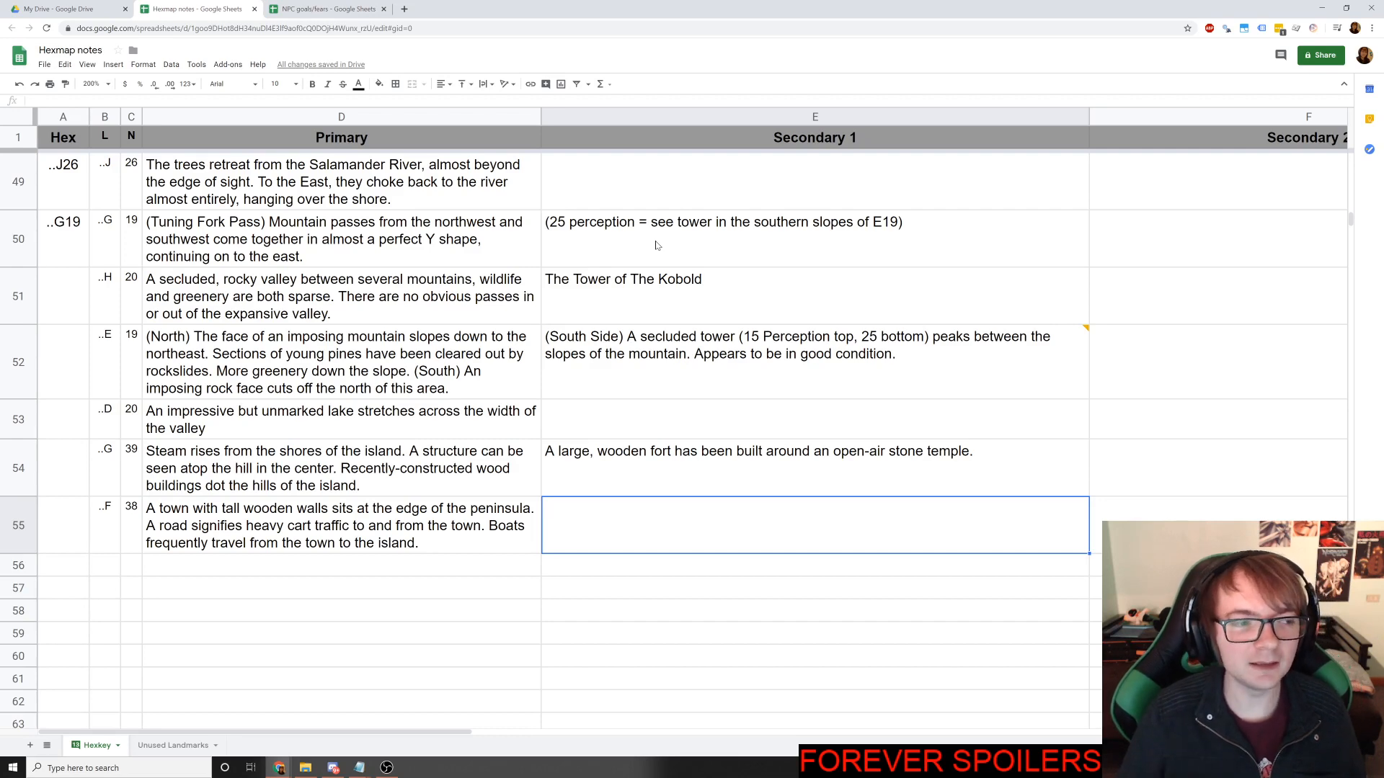
key(alt+Tab)
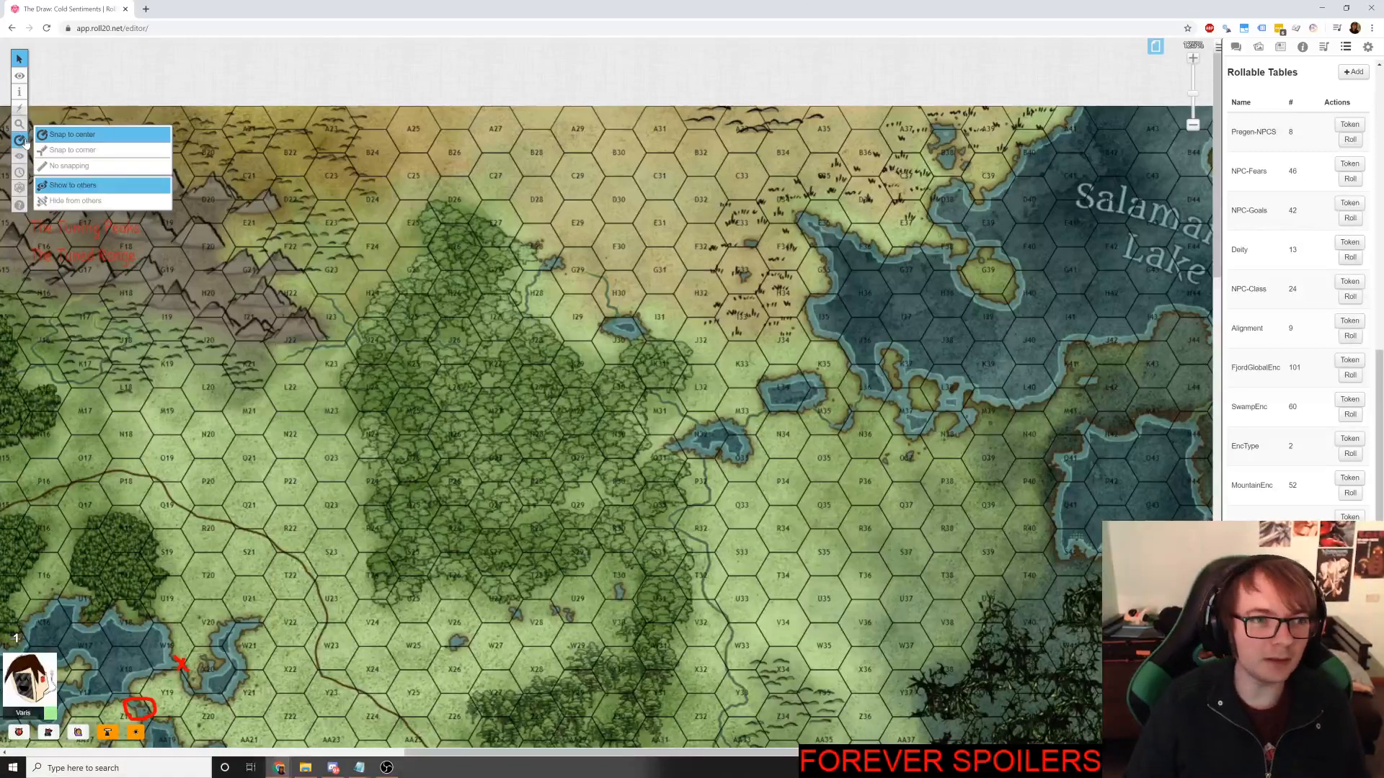
Measure the distances from the G39 island to the neighbouring peninsula and lake hexes on the map.
click(20, 139)
drag(987, 270, 957, 250)
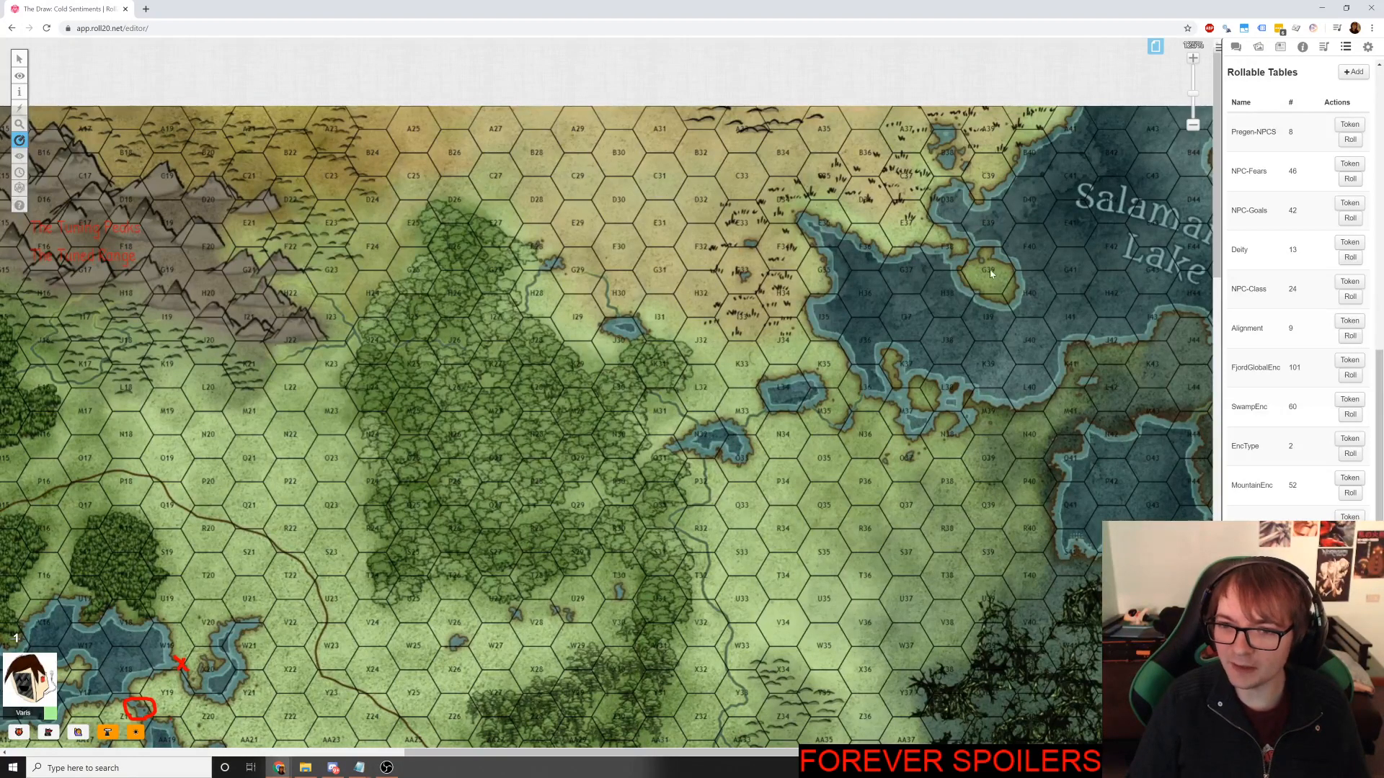
drag(1000, 280, 997, 311)
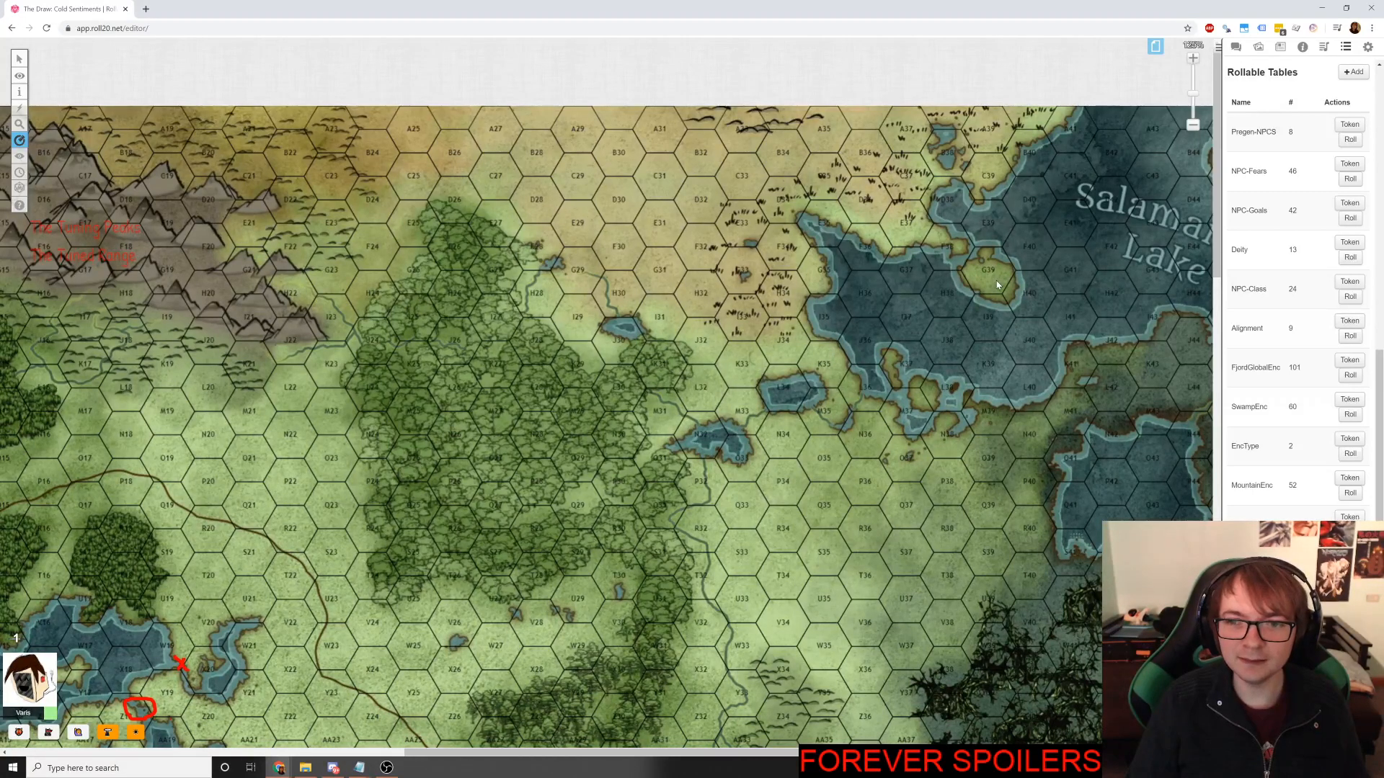
click(986, 314)
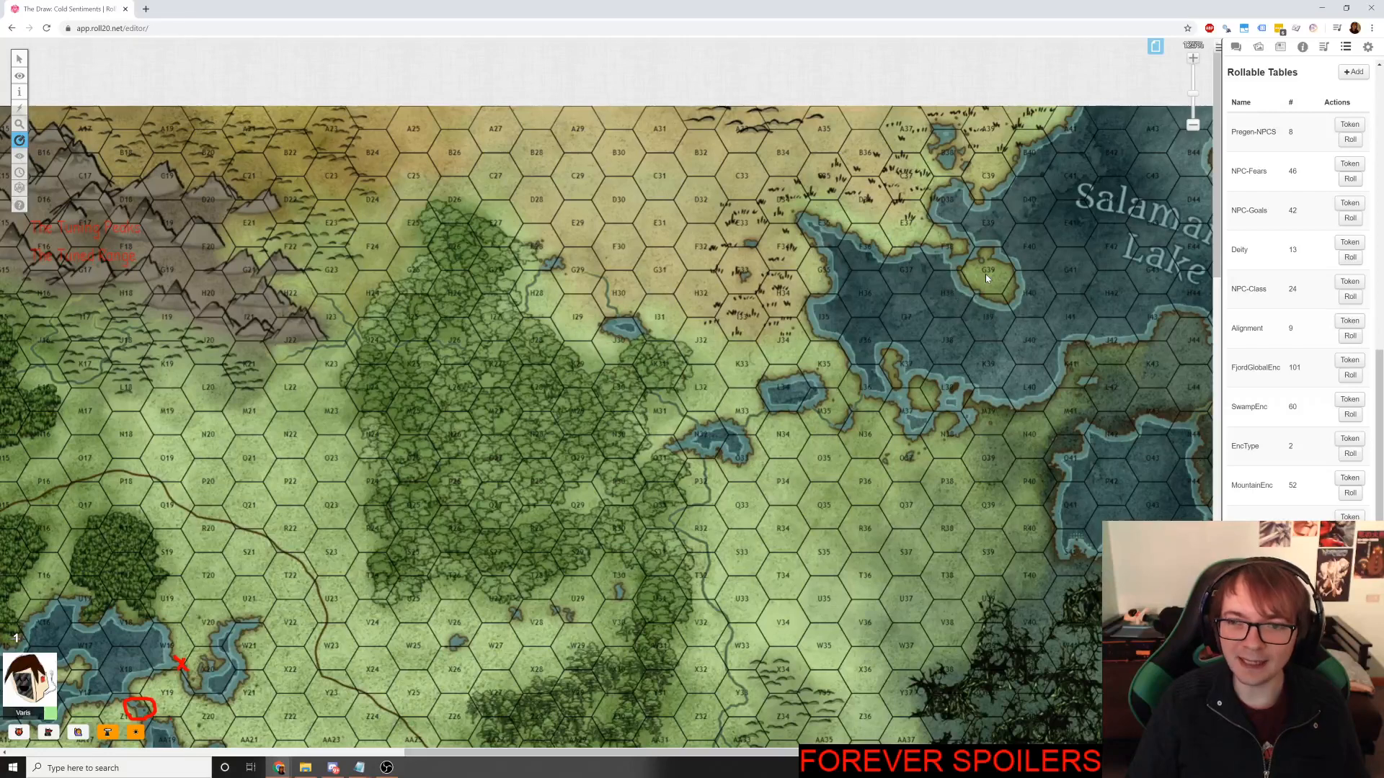
click(987, 279)
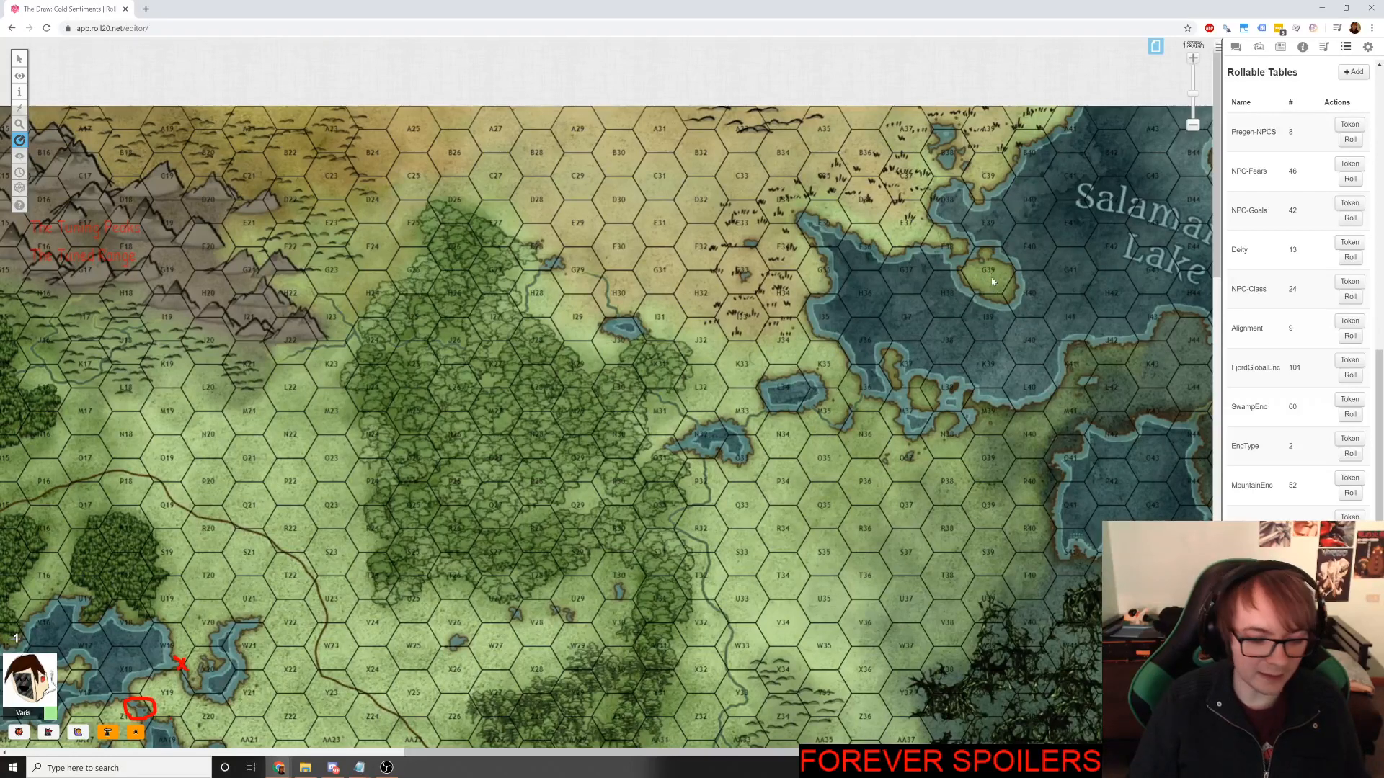
drag(992, 281, 958, 281)
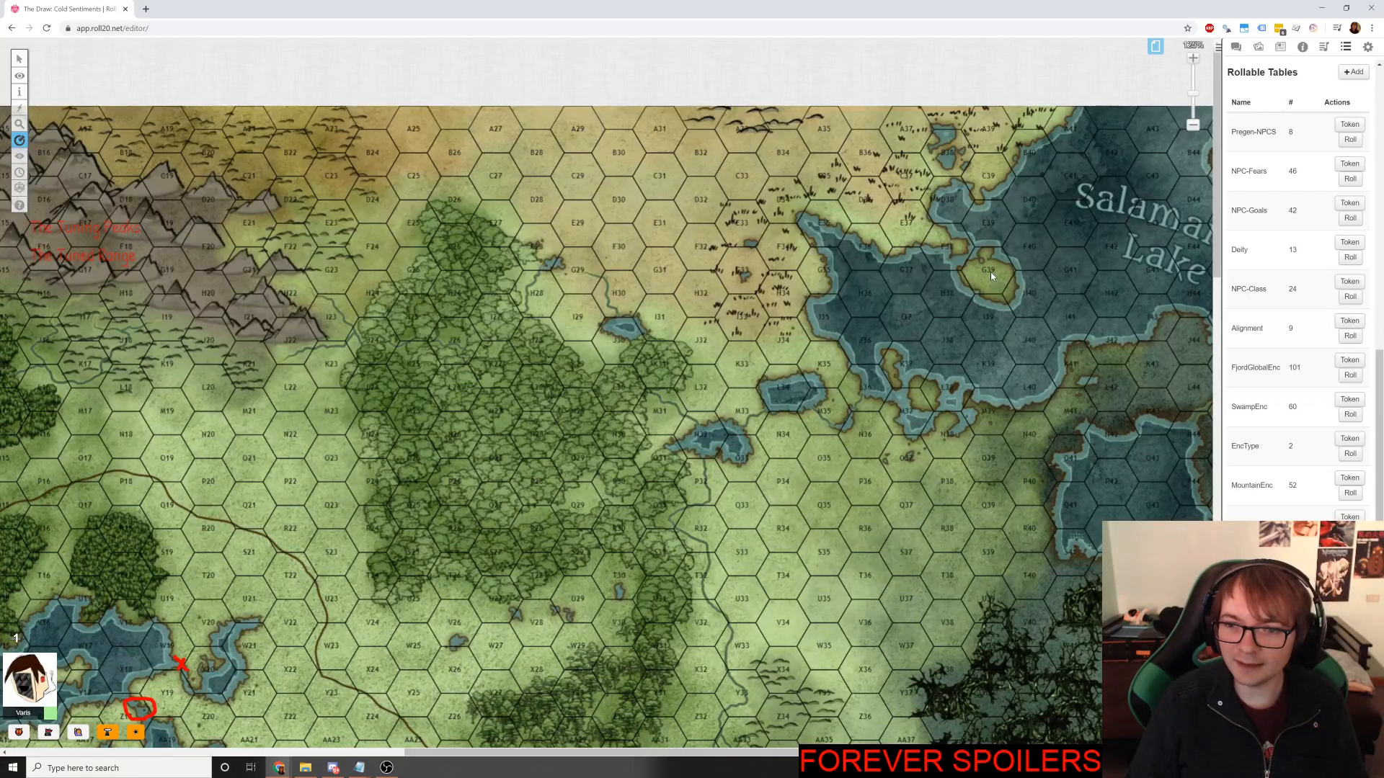
drag(991, 276, 957, 263)
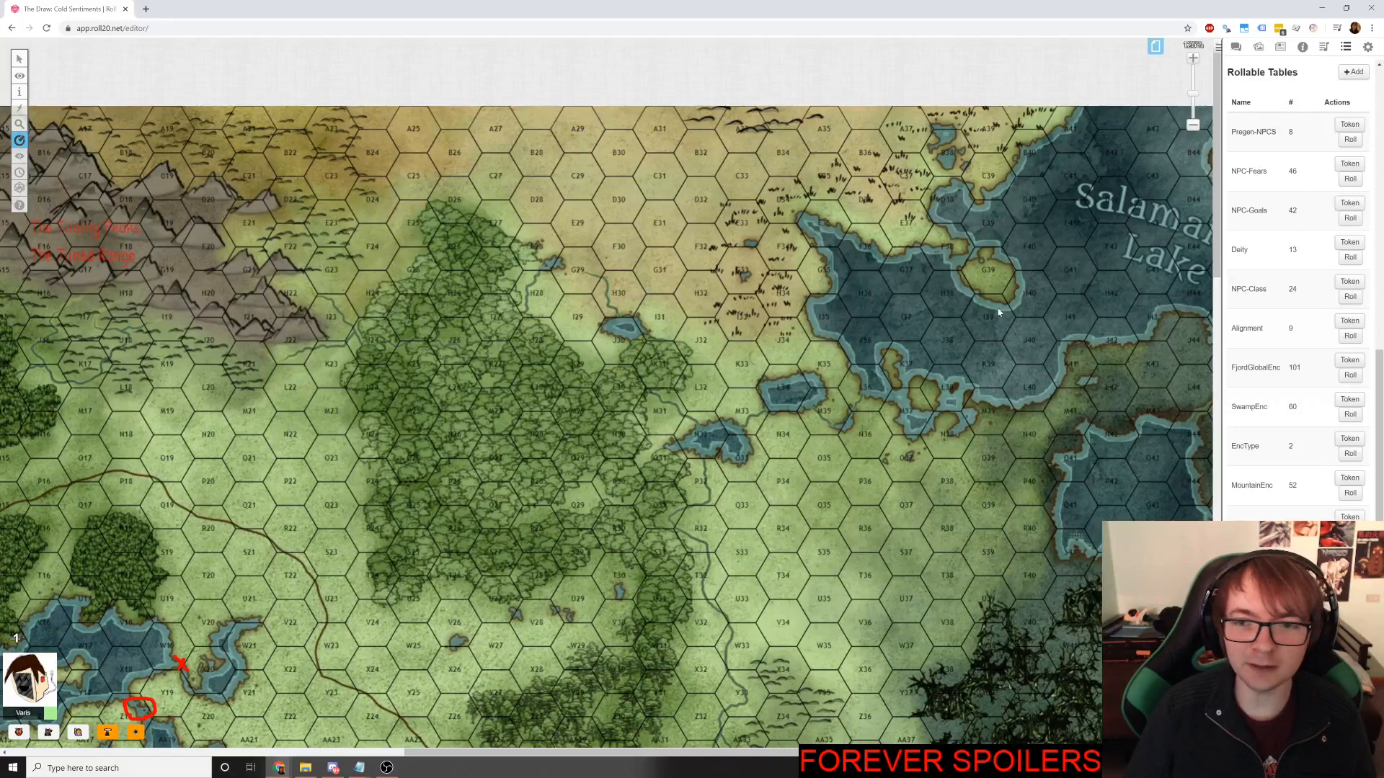
Measure the distances between the G39 island and the southern waters and shore of Salamander Lake.
drag(921, 367, 983, 274)
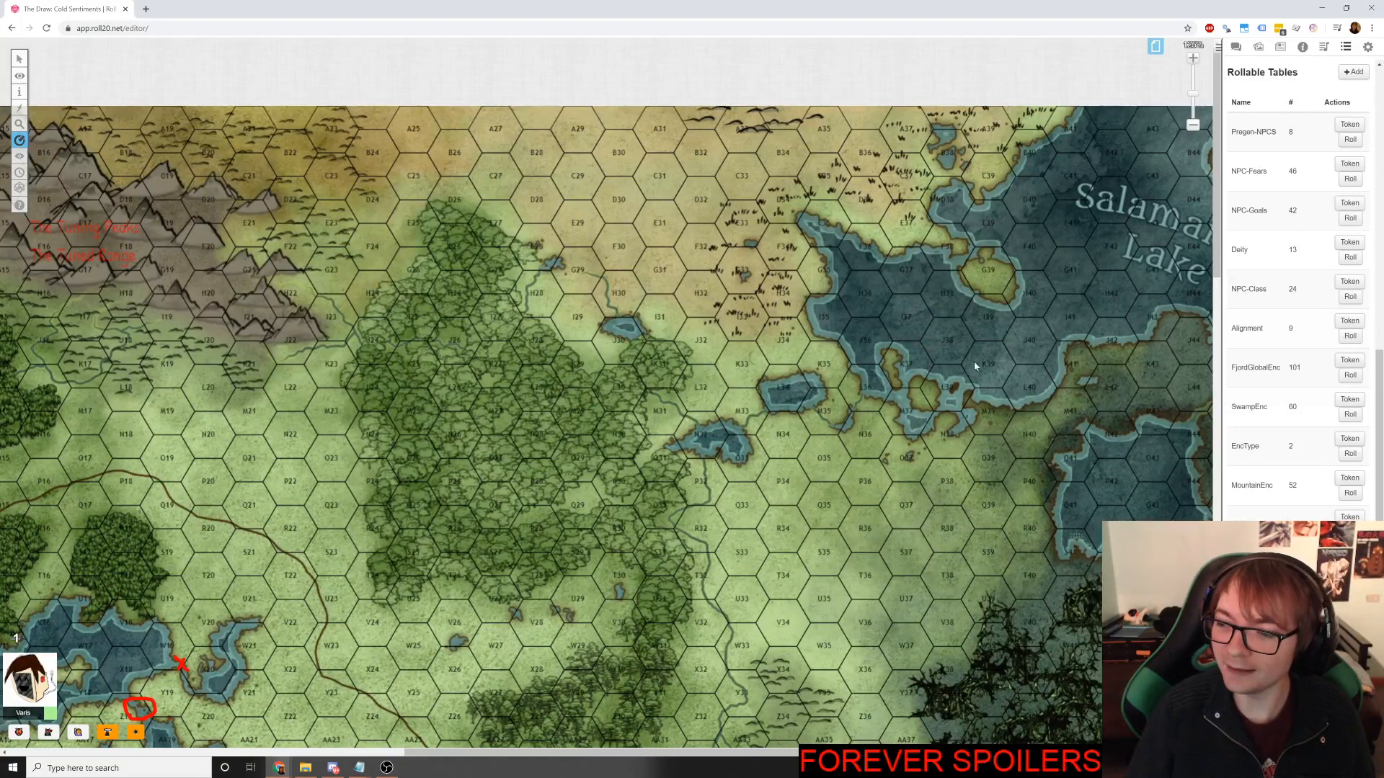
drag(983, 403, 996, 354)
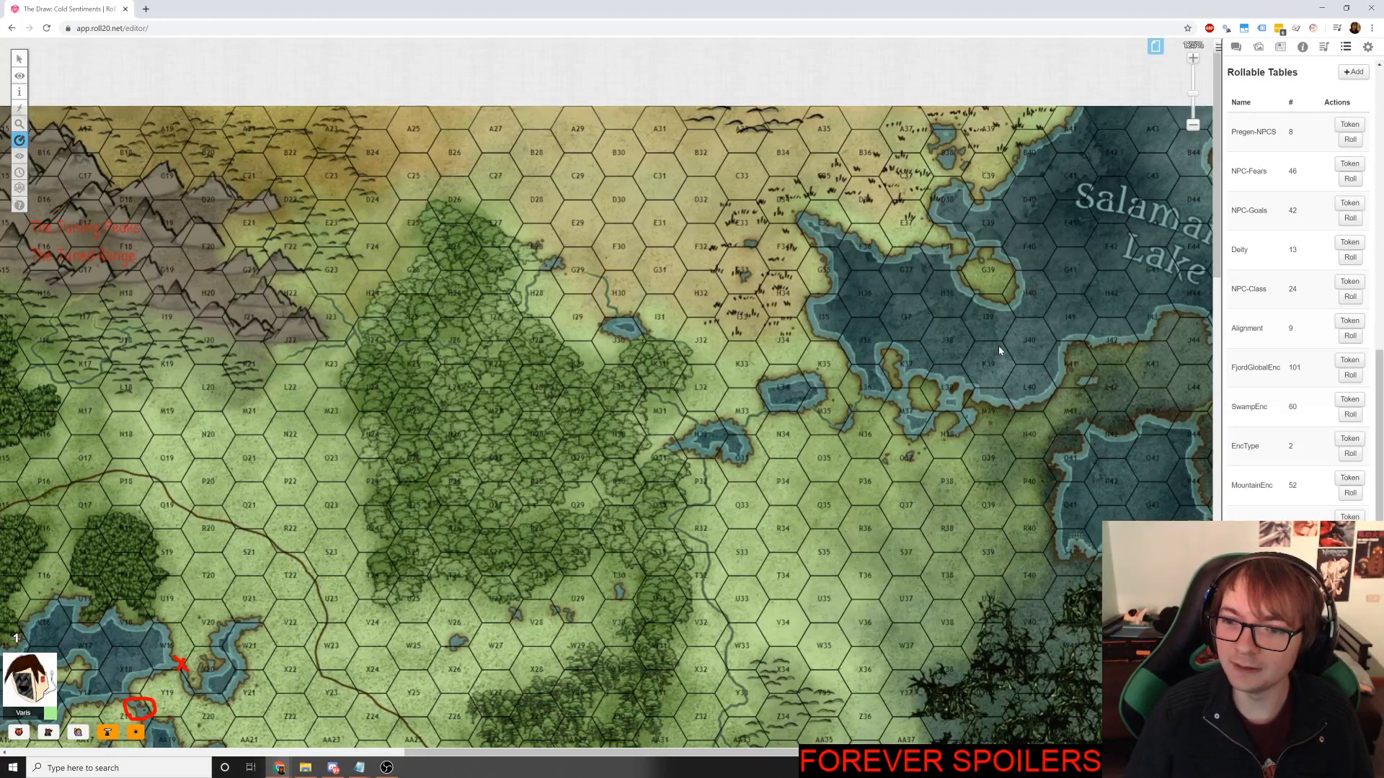
drag(988, 404, 974, 300)
drag(980, 391, 988, 326)
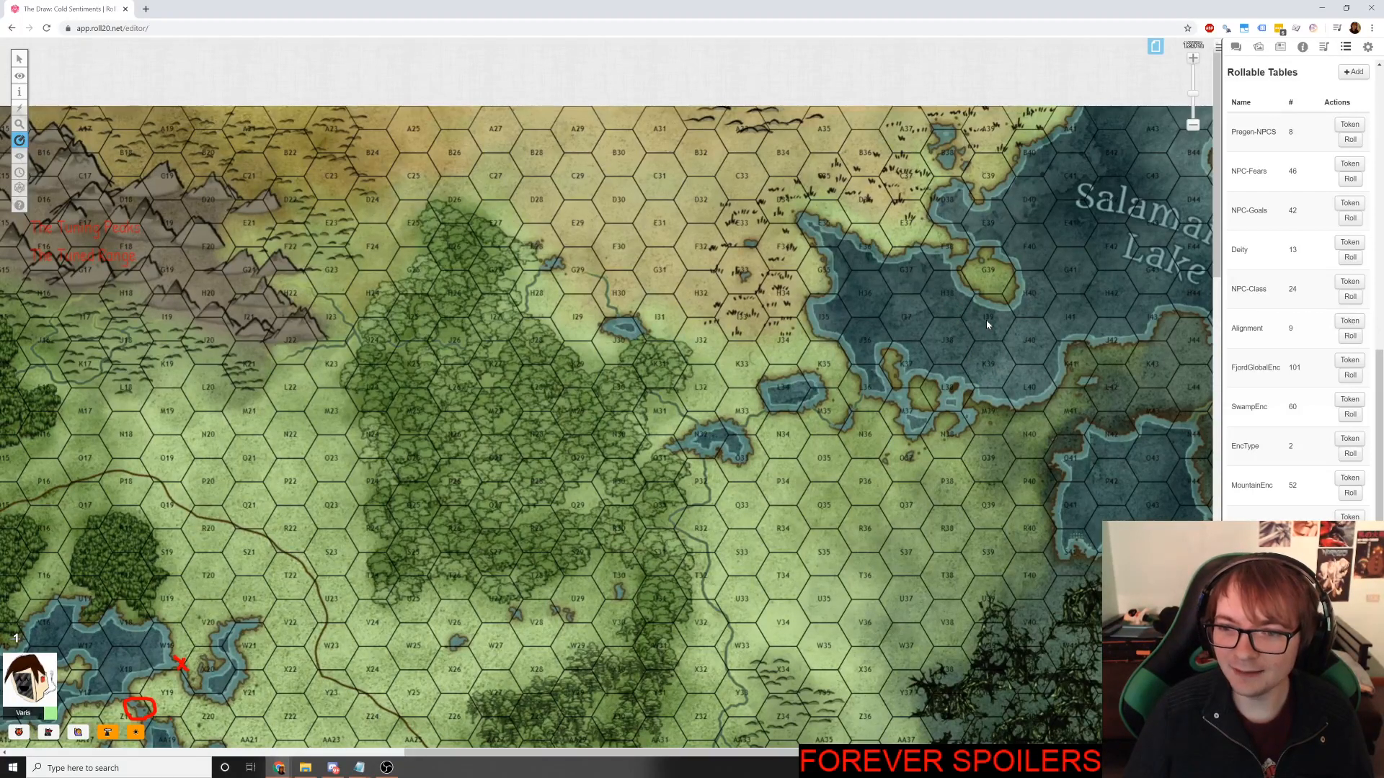
drag(985, 320, 997, 307)
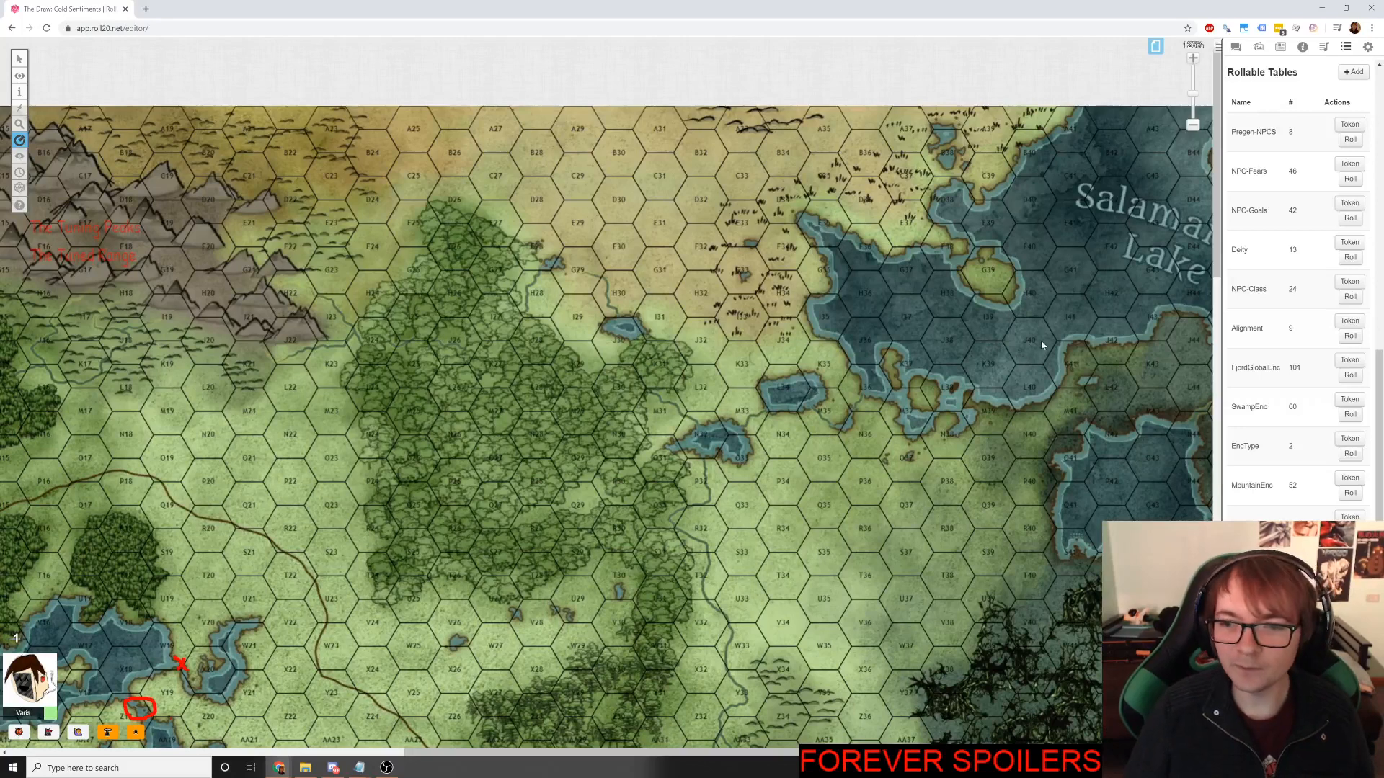
mouse_move(990, 302)
mouse_down()
mouse_move(1004, 299)
mouse_move(988, 292)
mouse_move(989, 325)
mouse_up()
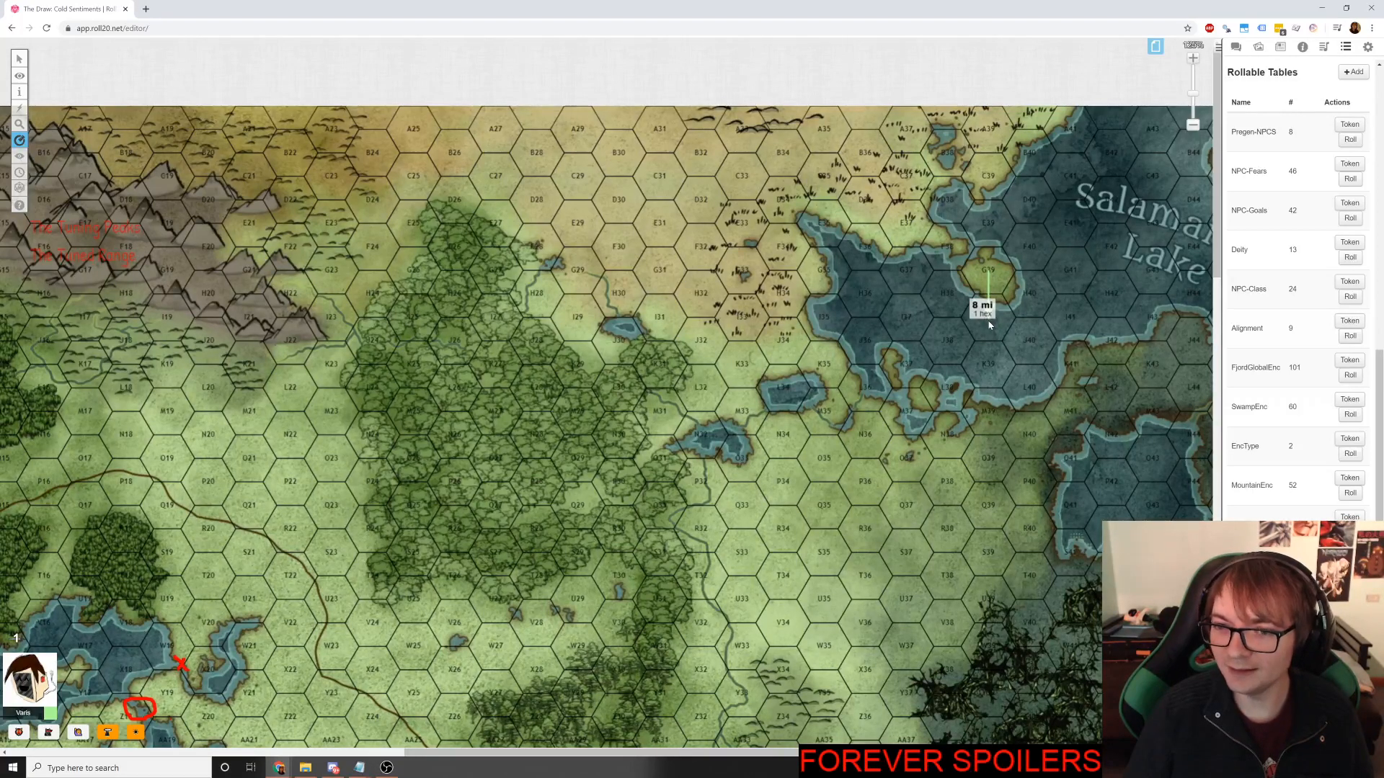
drag(989, 325, 991, 329)
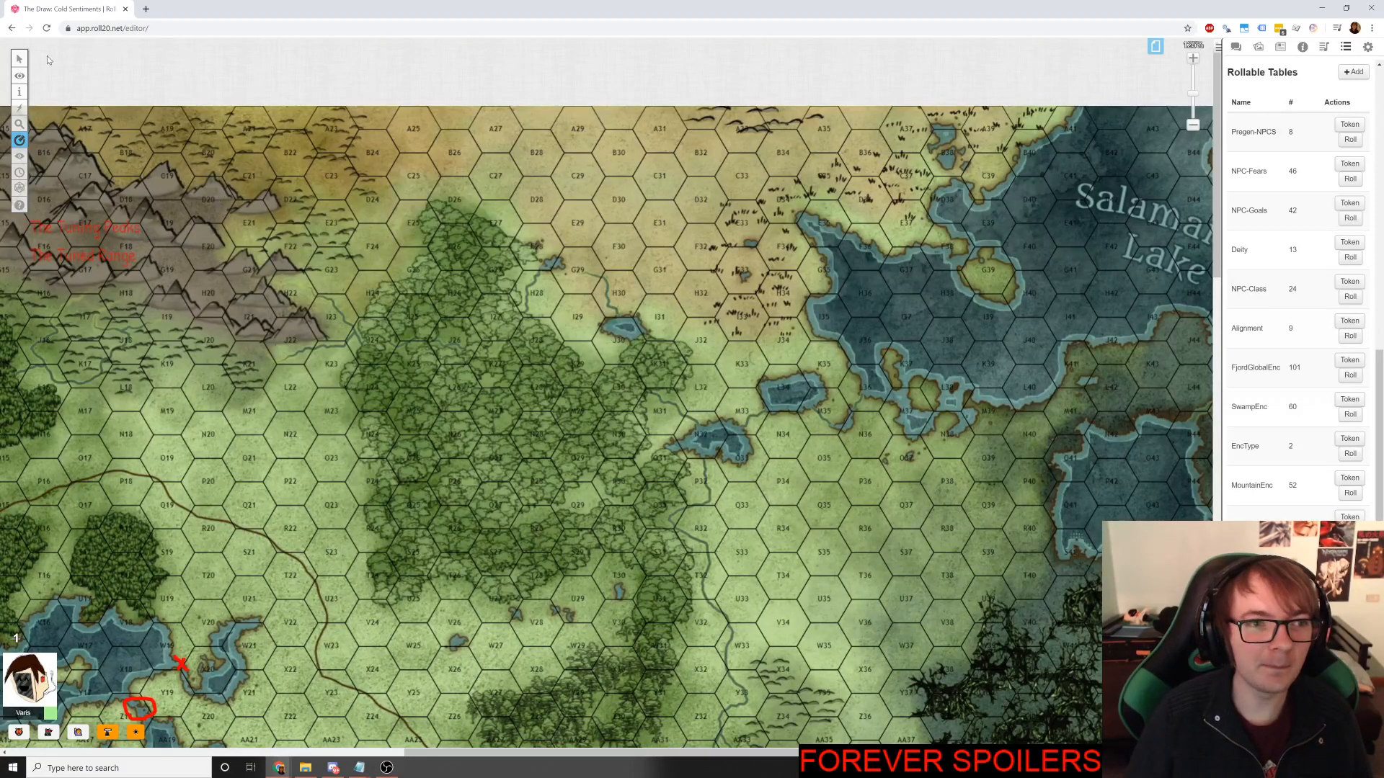
Put away the measuring tool and examine the mountain and forest region west of Salamander Lake.
click(18, 60)
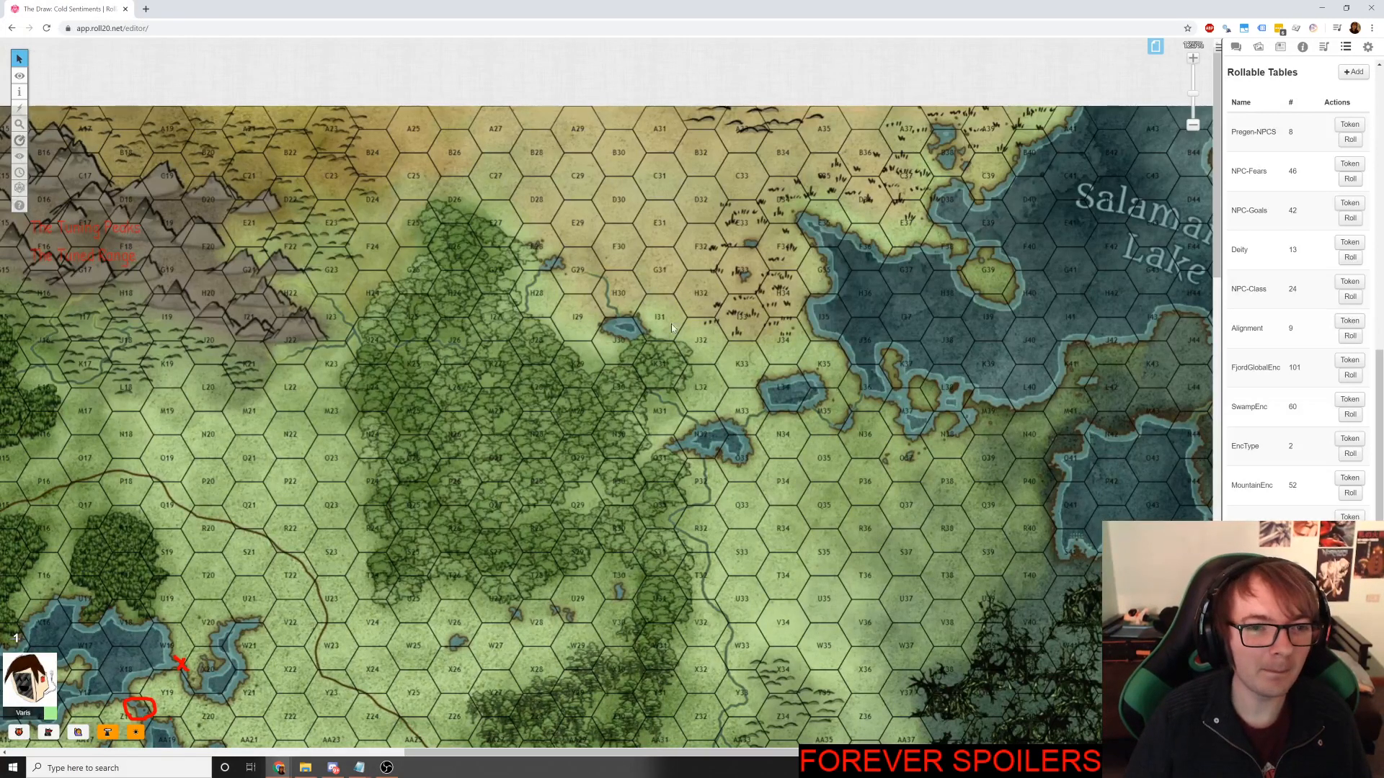
key(alt+Tab)
key(Escape)
key(alt+Tab)
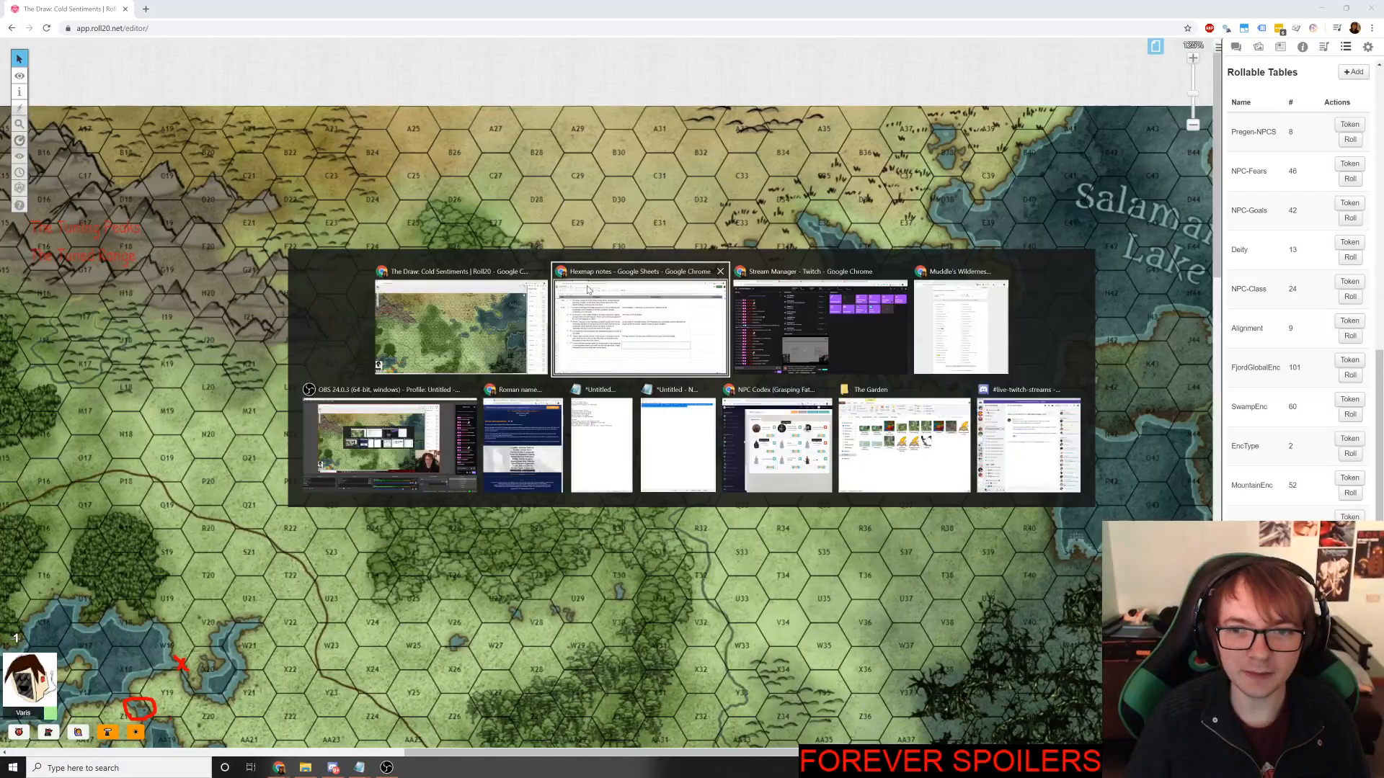
key(alt+Tab)
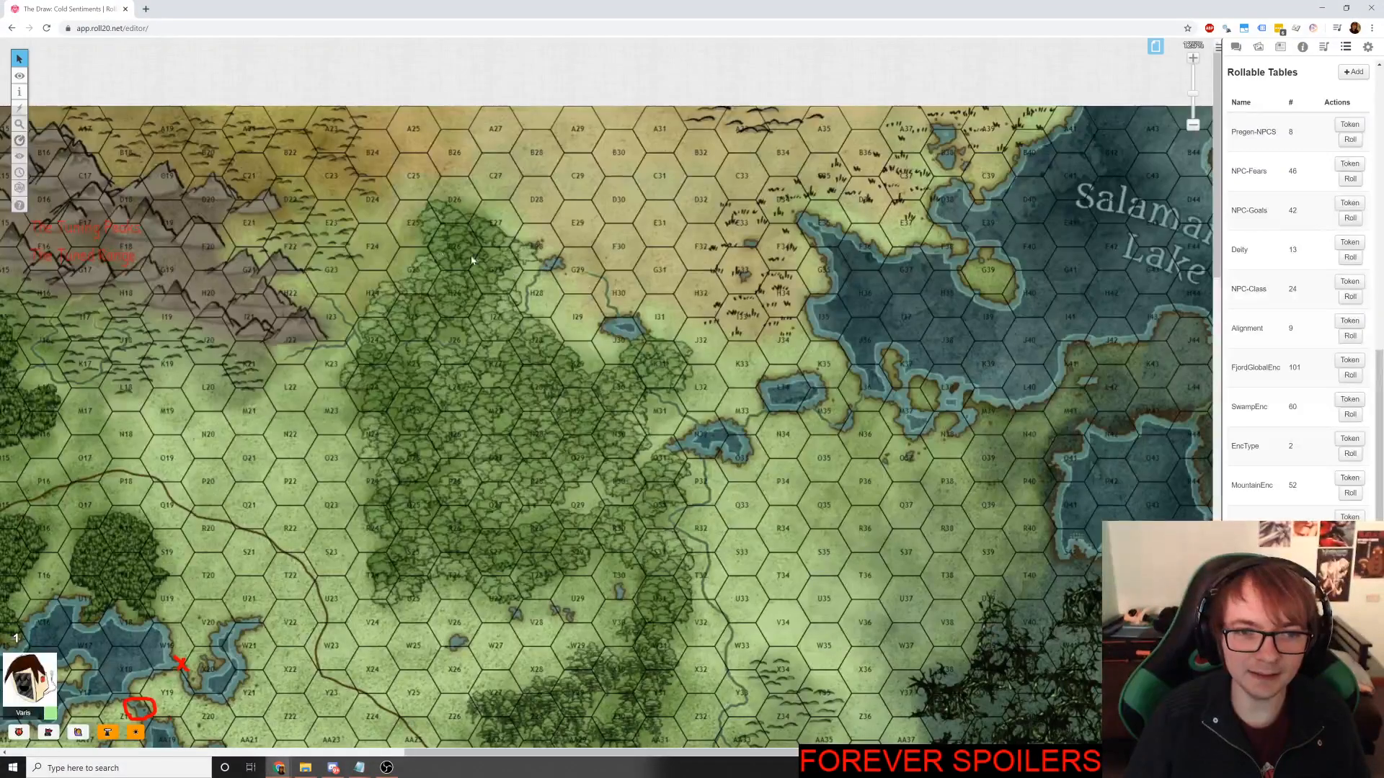
drag(342, 229, 368, 230)
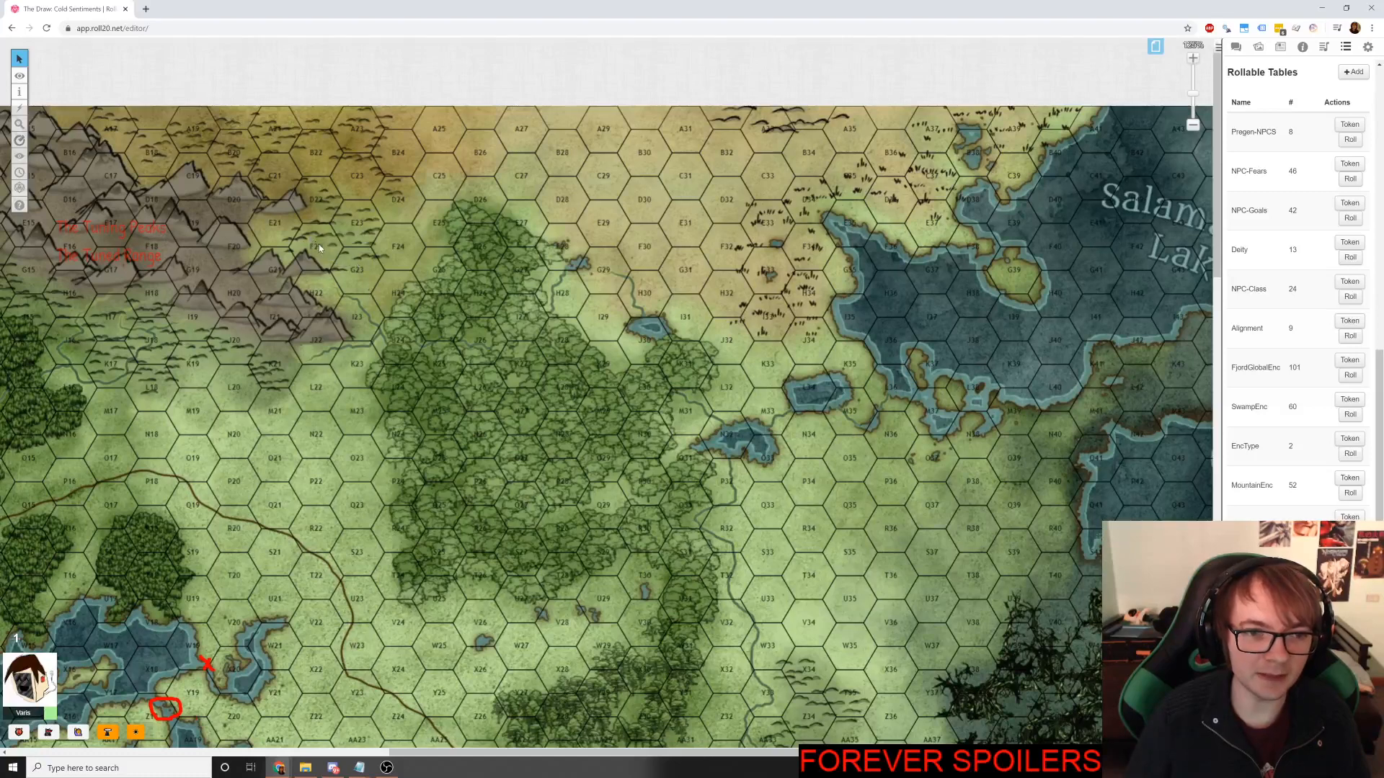
Switch to the Hexmap notes spreadsheet and review the existing hex entries from MMM19 down to ..F38.
key(alt+Tab)
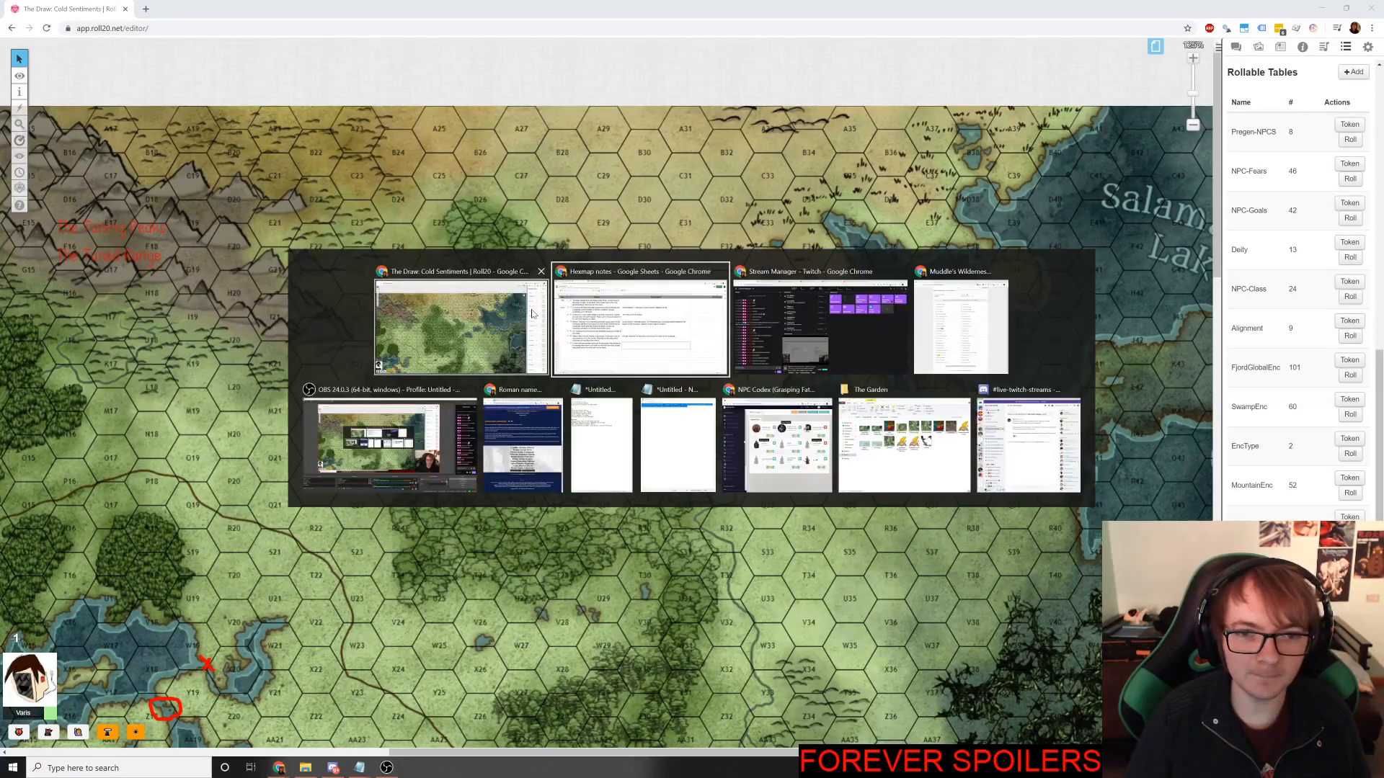
key(alt+Tab)
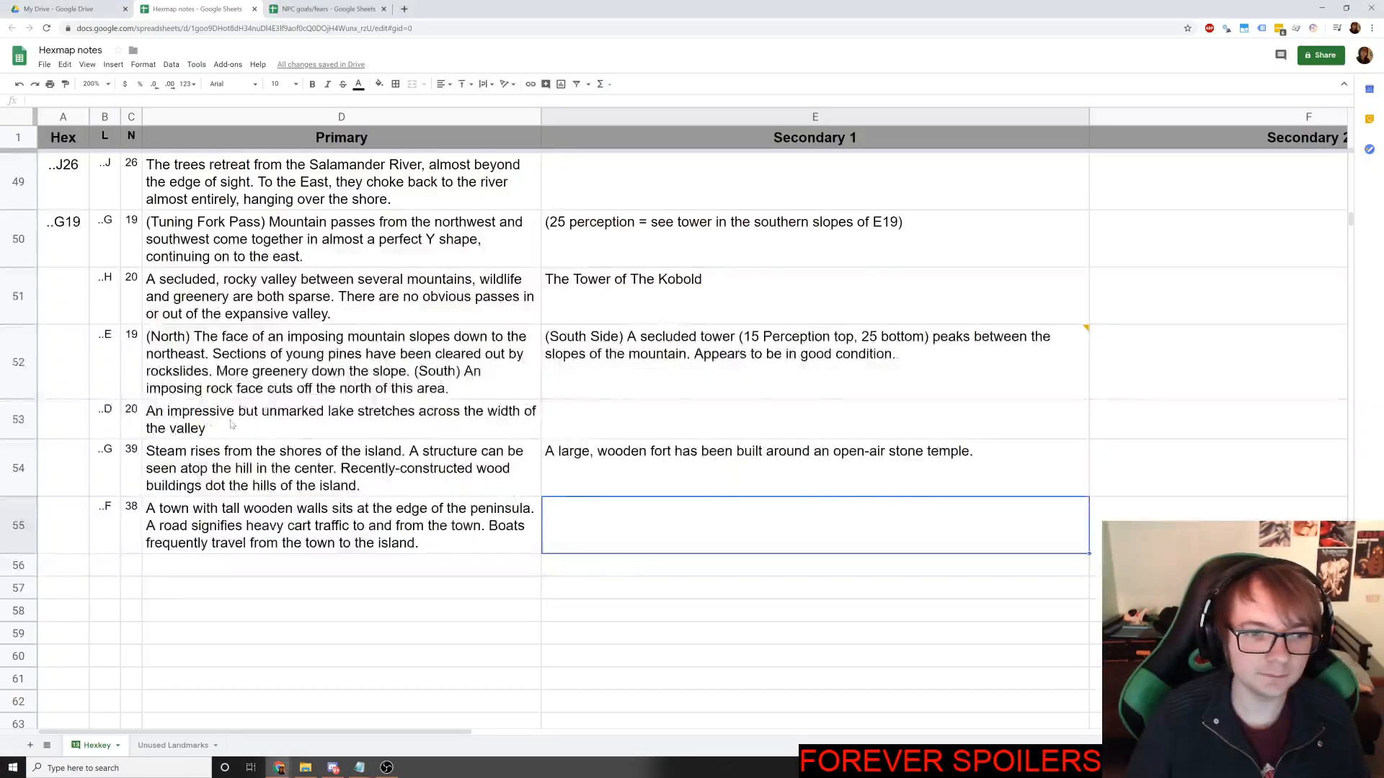
scroll(138, 386, up, 4)
scroll(138, 385, up, 6)
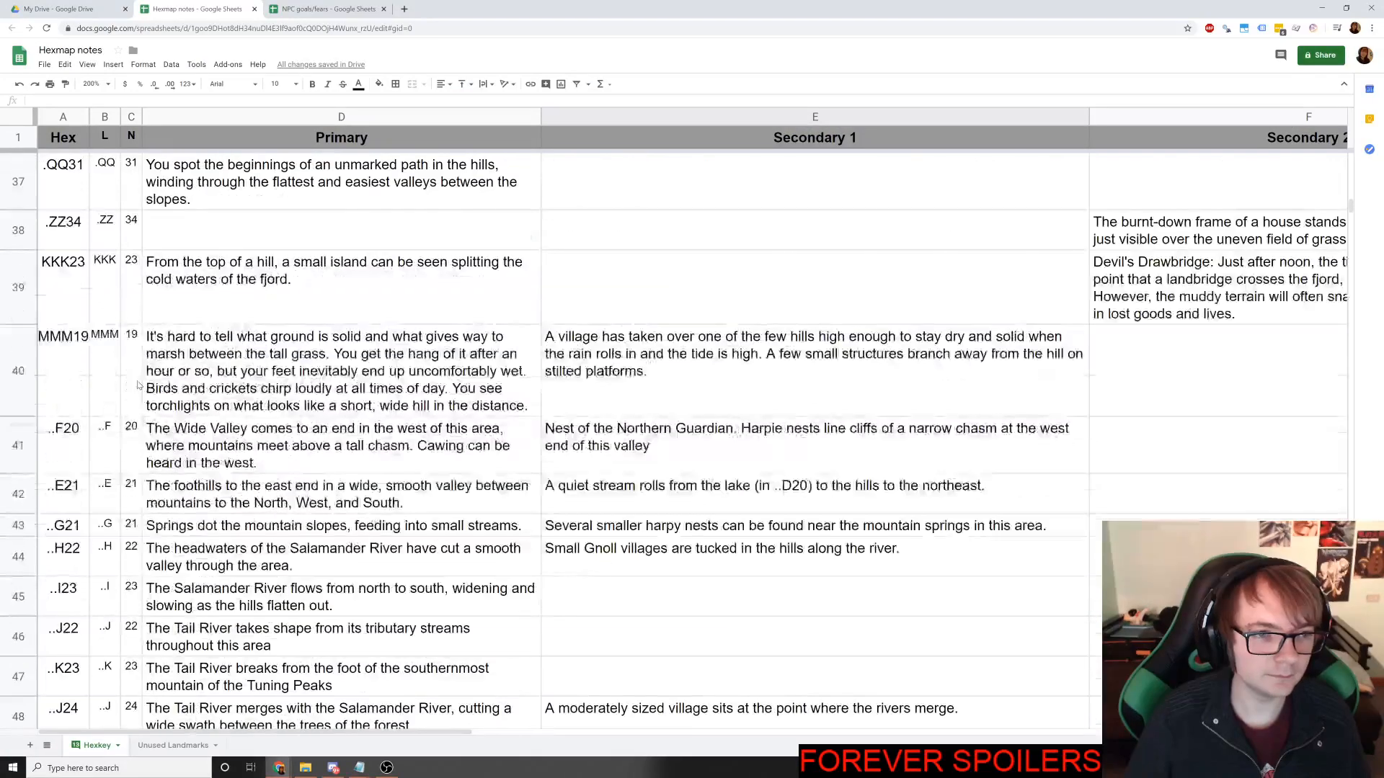
scroll(136, 360, down, 4)
scroll(133, 331, up, 1)
scroll(132, 330, up, 1)
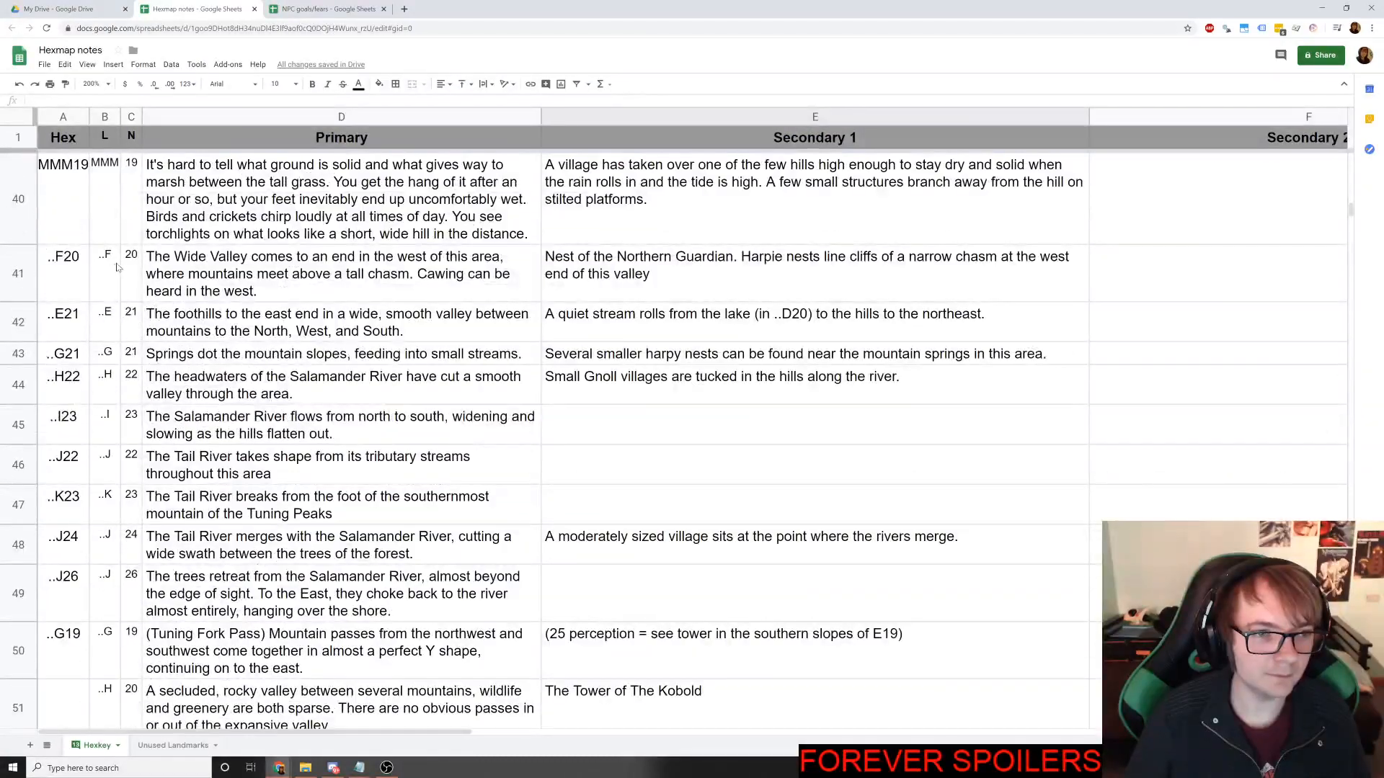
scroll(102, 374, down, 6)
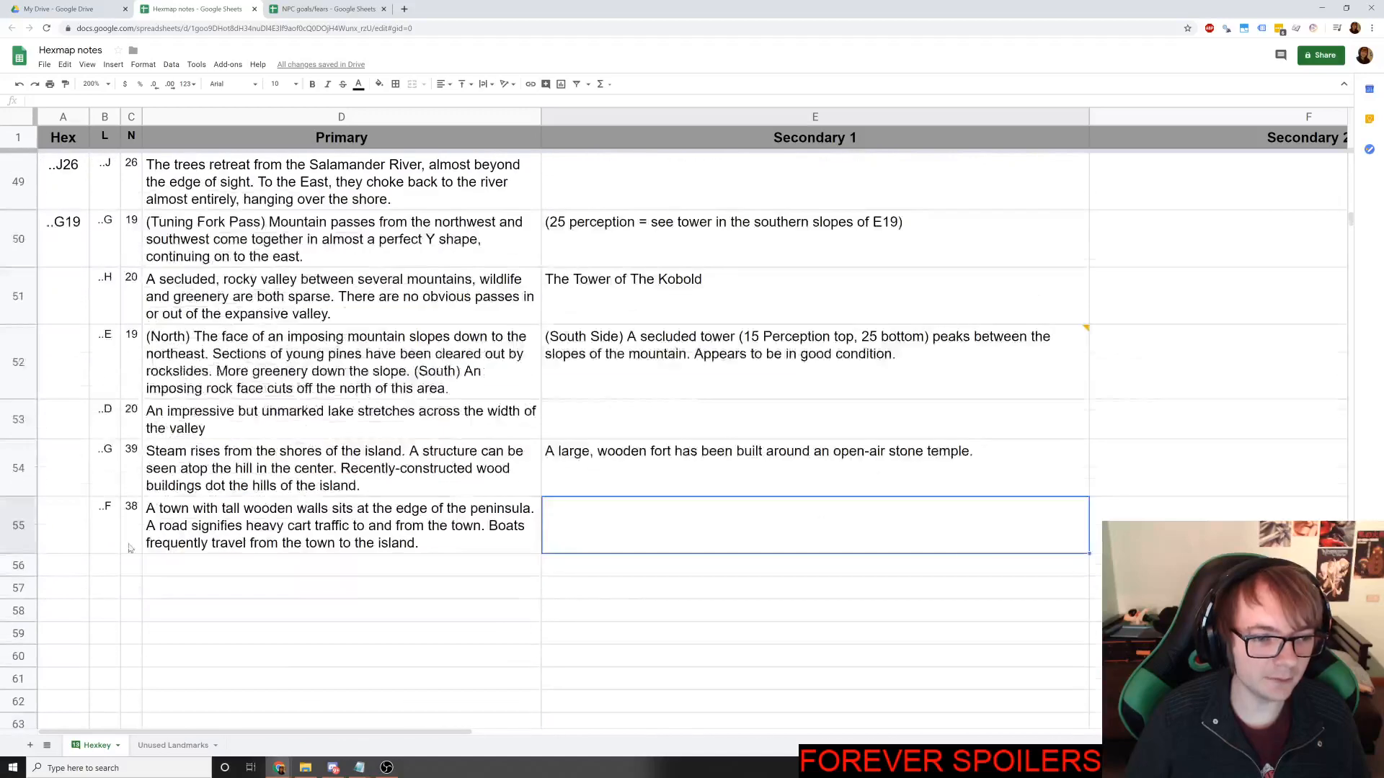
Add a row for hex ..F 22 below the ..F 38 entry, checking the number against the Roll20 map.
click(113, 567)
text(..F)
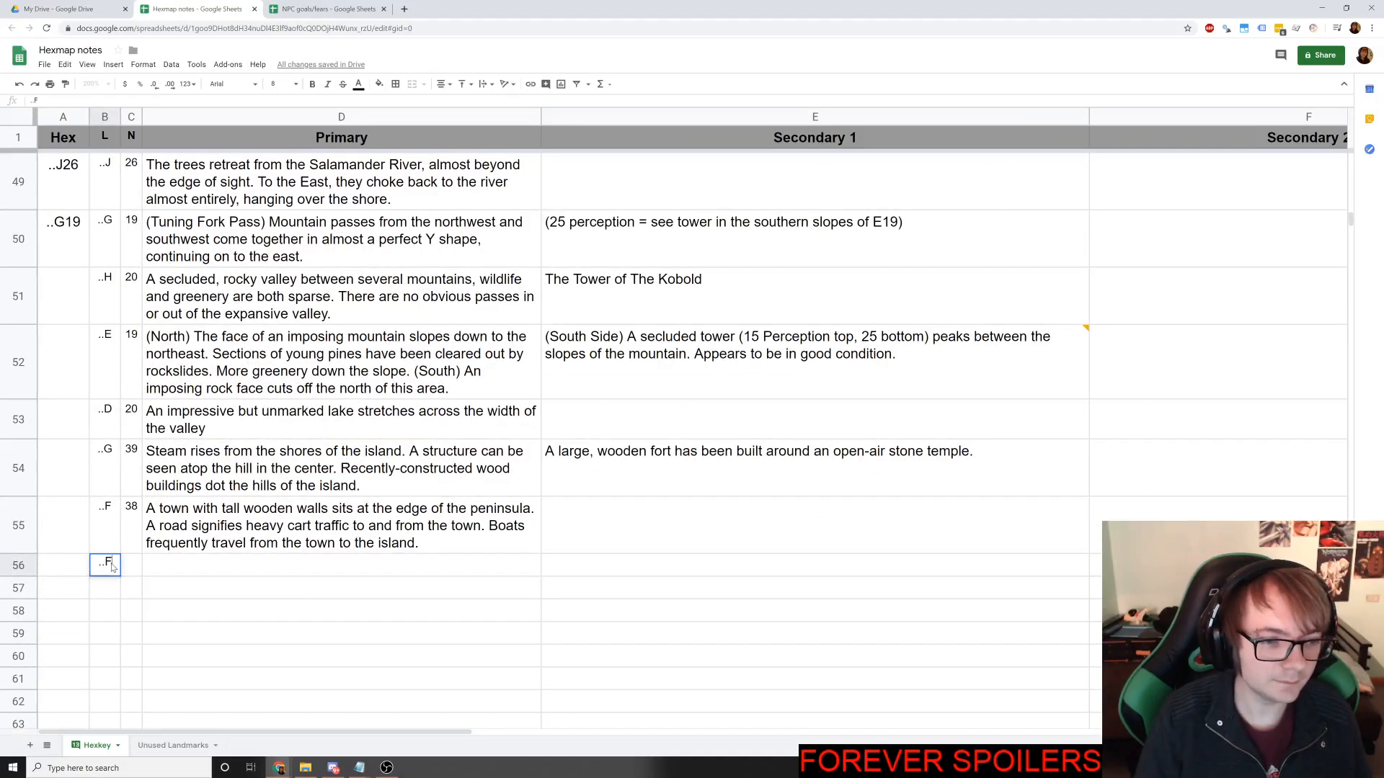
key(Tab)
text(20)
key(Tab)
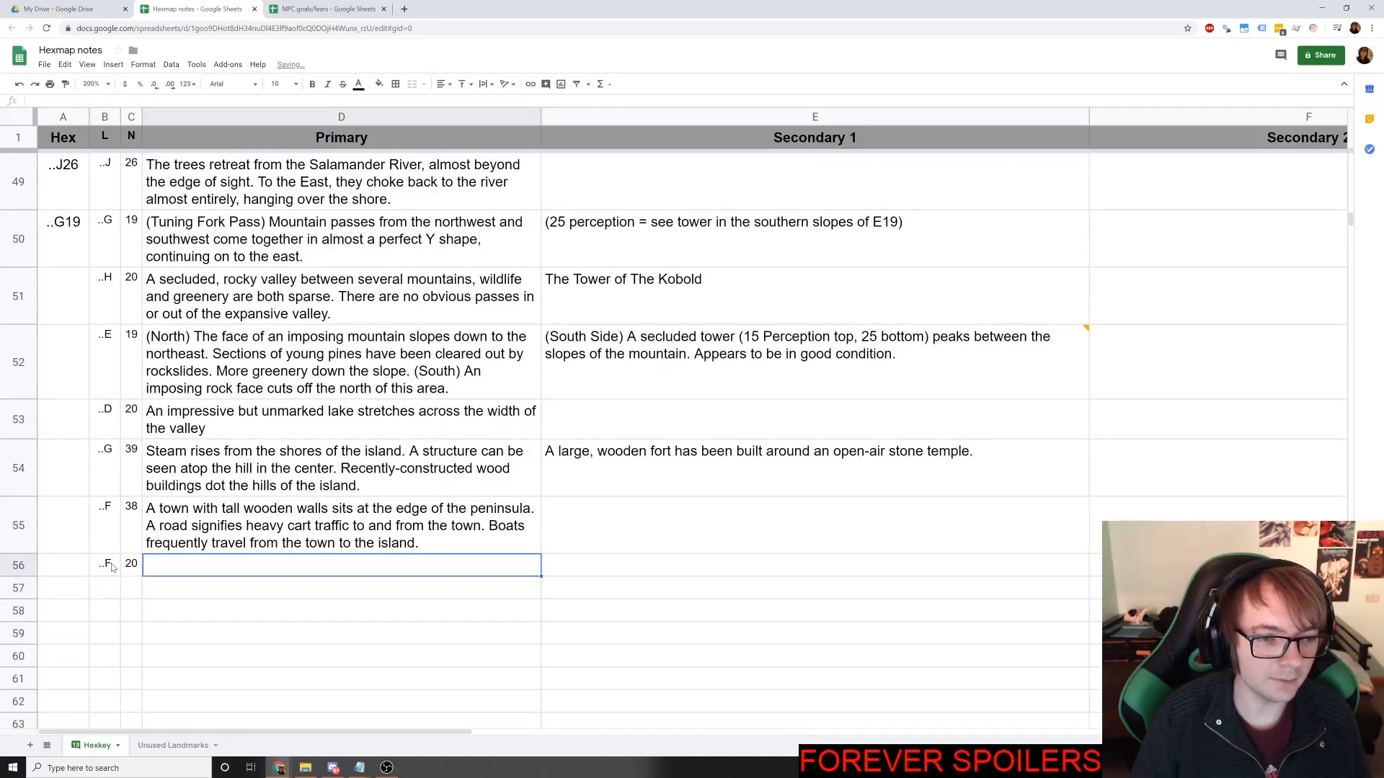
key(alt+Tab)
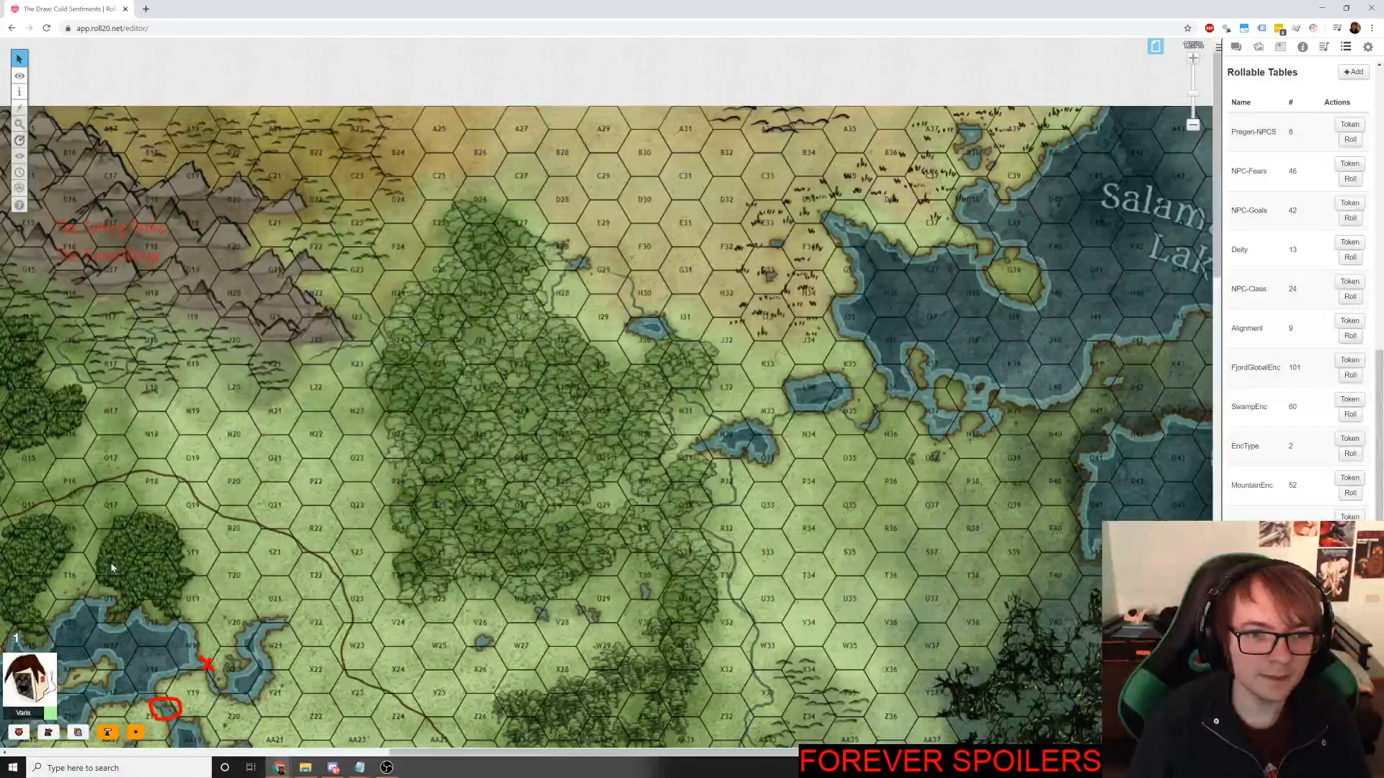
key(alt+Tab)
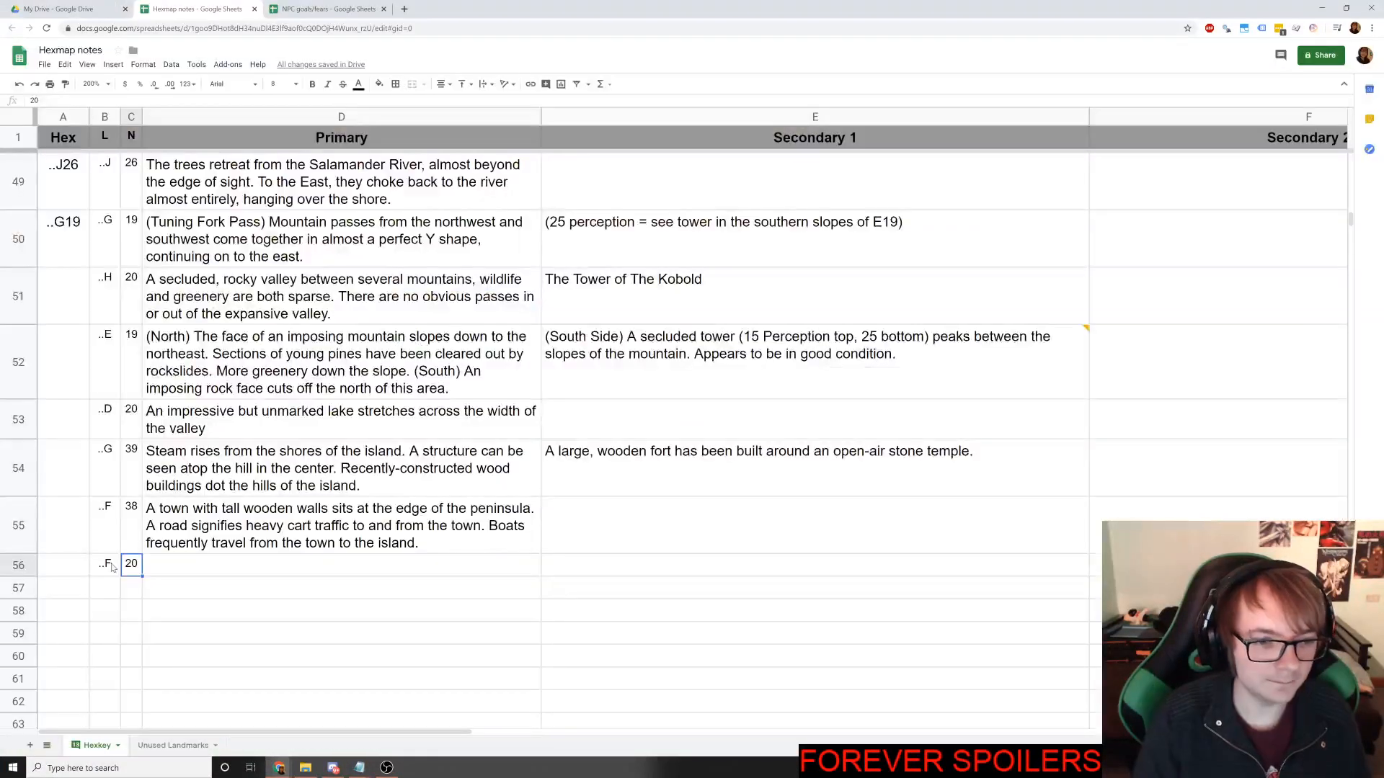
text(22)
key(Tab)
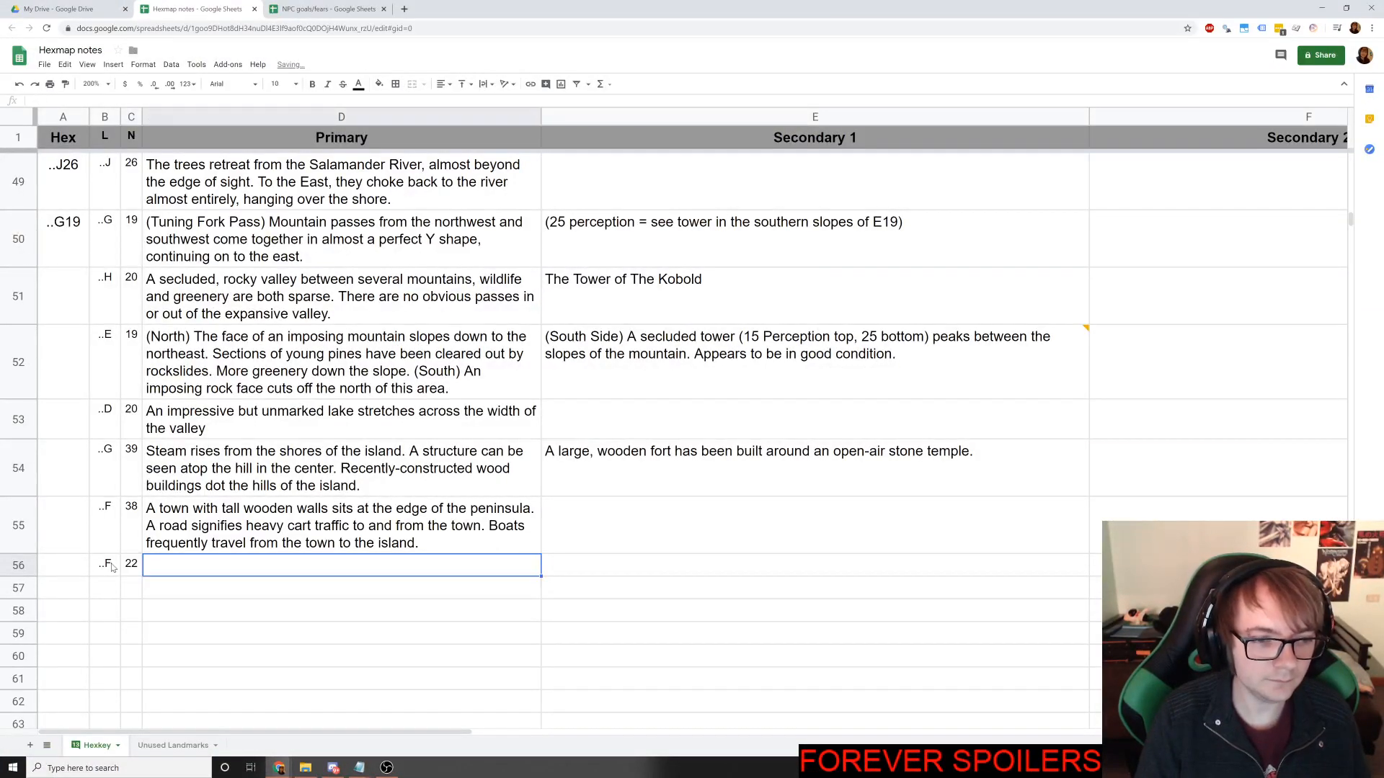
Enter 'A large gnoll settlment sites above the hills, near the foot of the mountain' as the Primary description of hex ..F22.
key(alt+Tab)
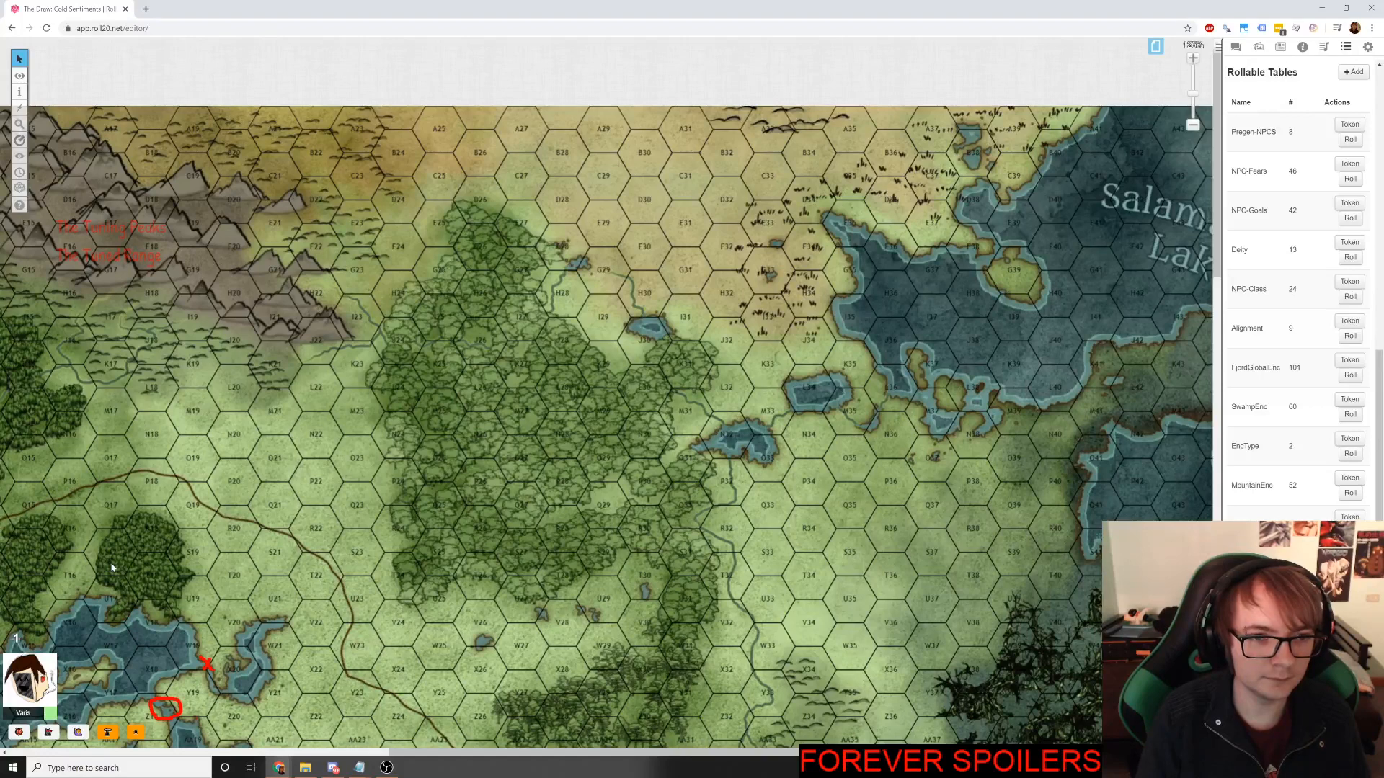
key(alt+Tab)
text(A large )
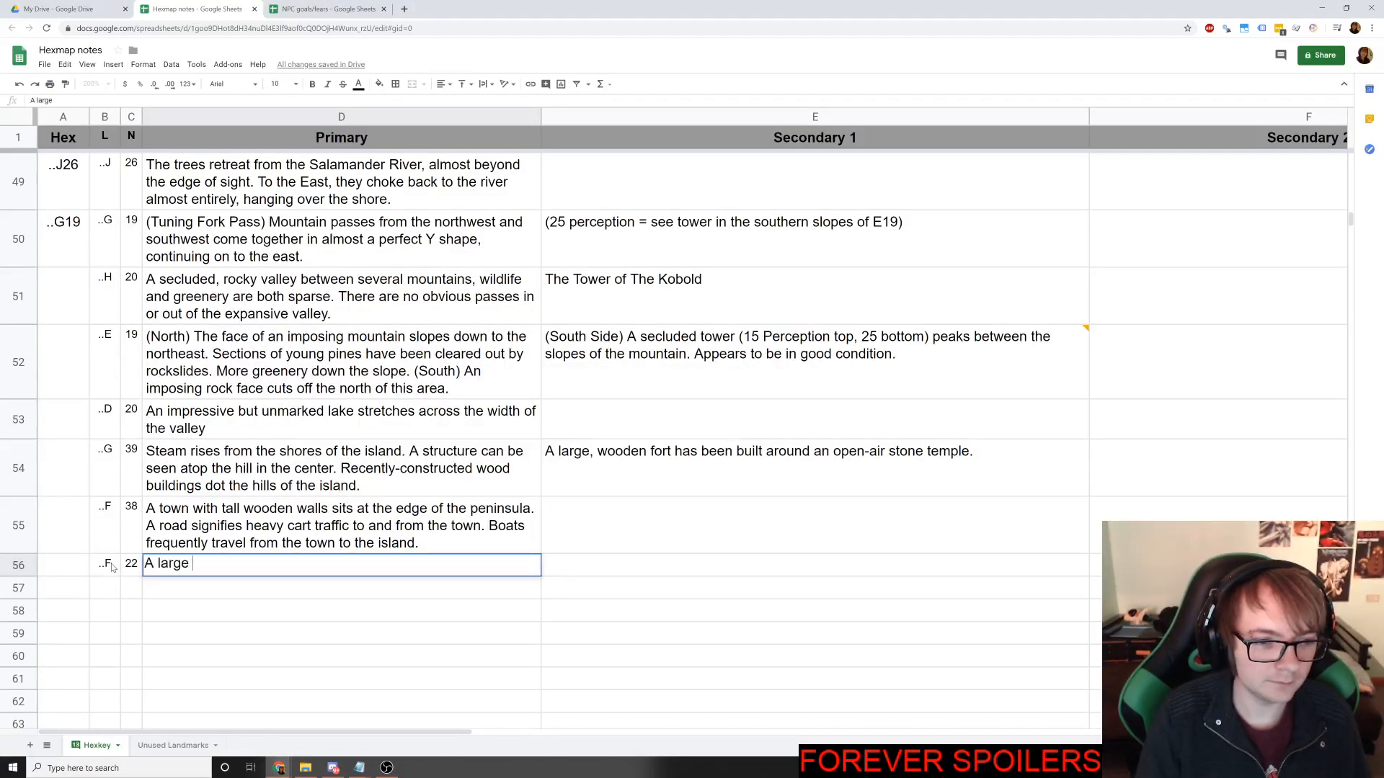
text(gnoll )
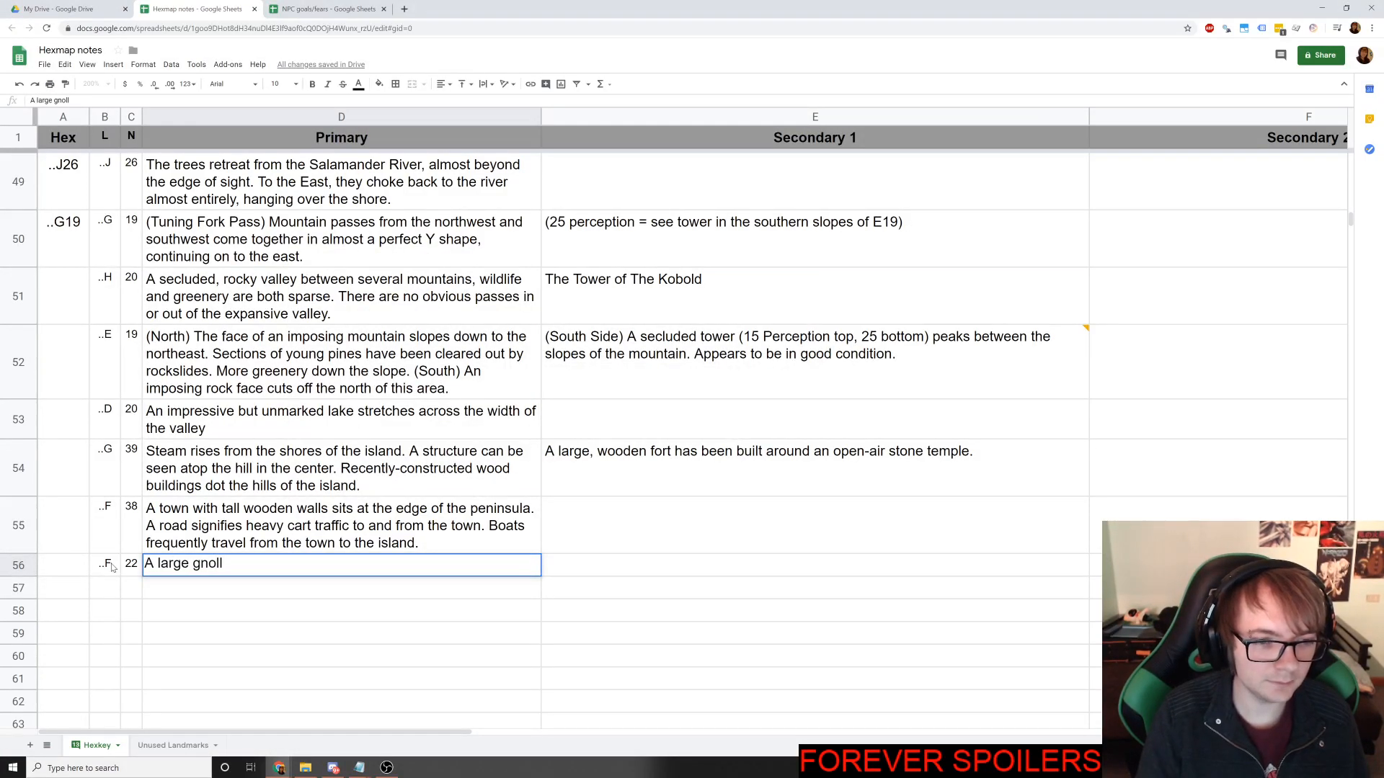
text(settlmenet)
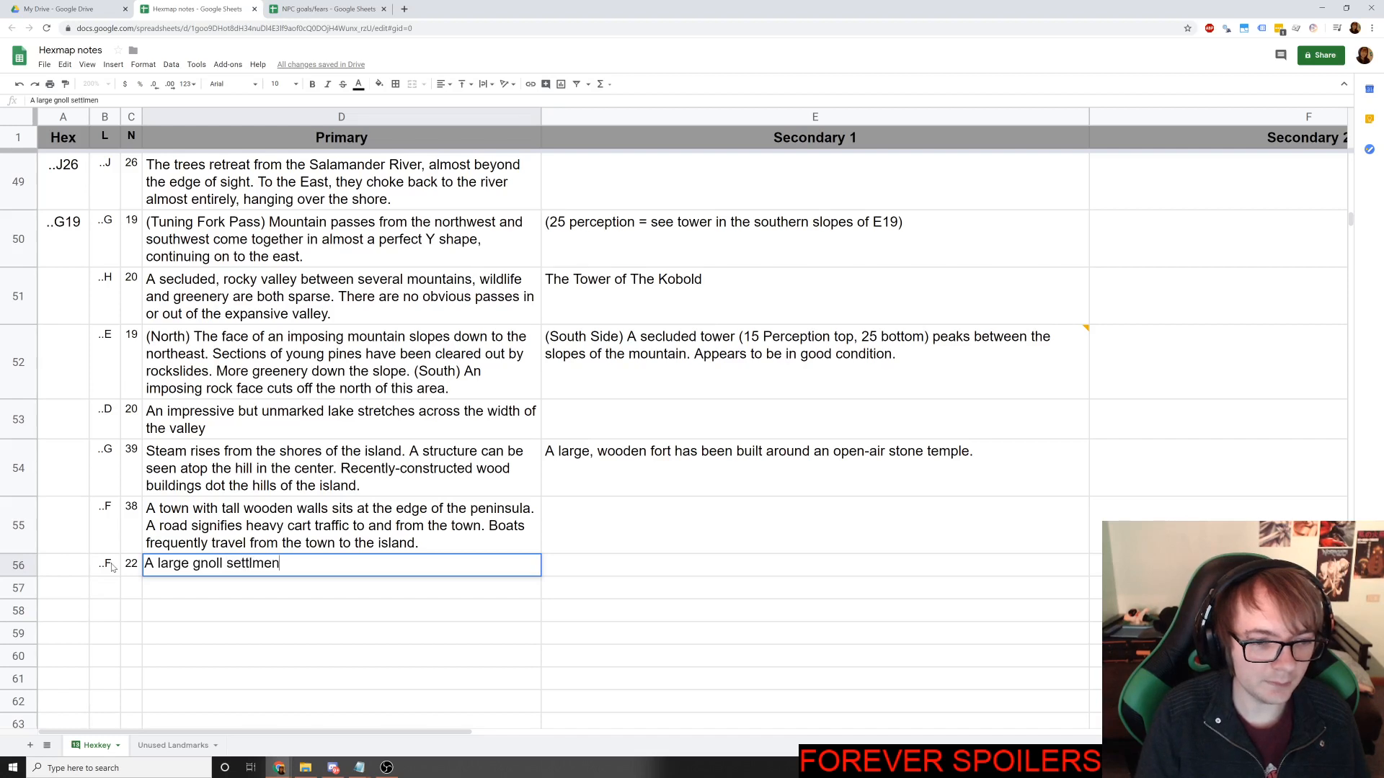
key(BackSpace)
text(t )
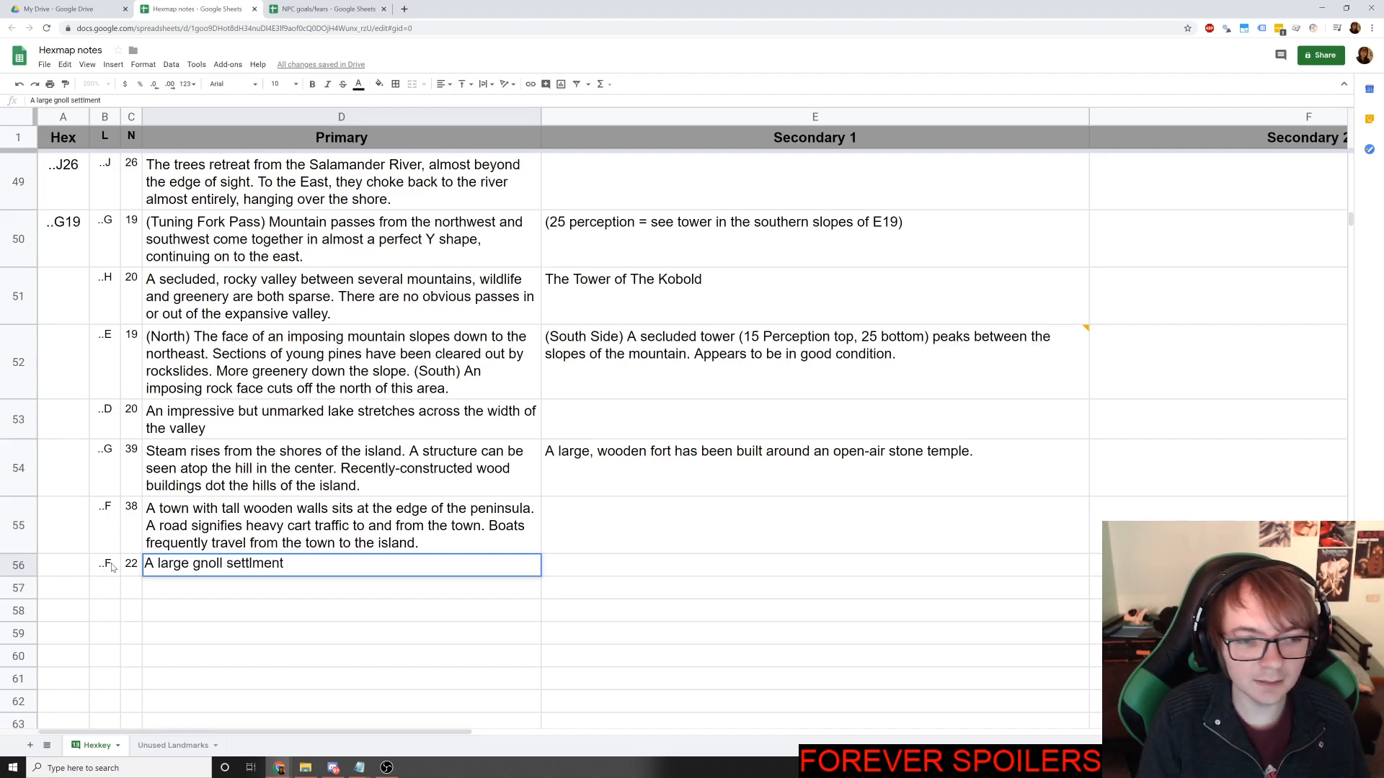
text(sites)
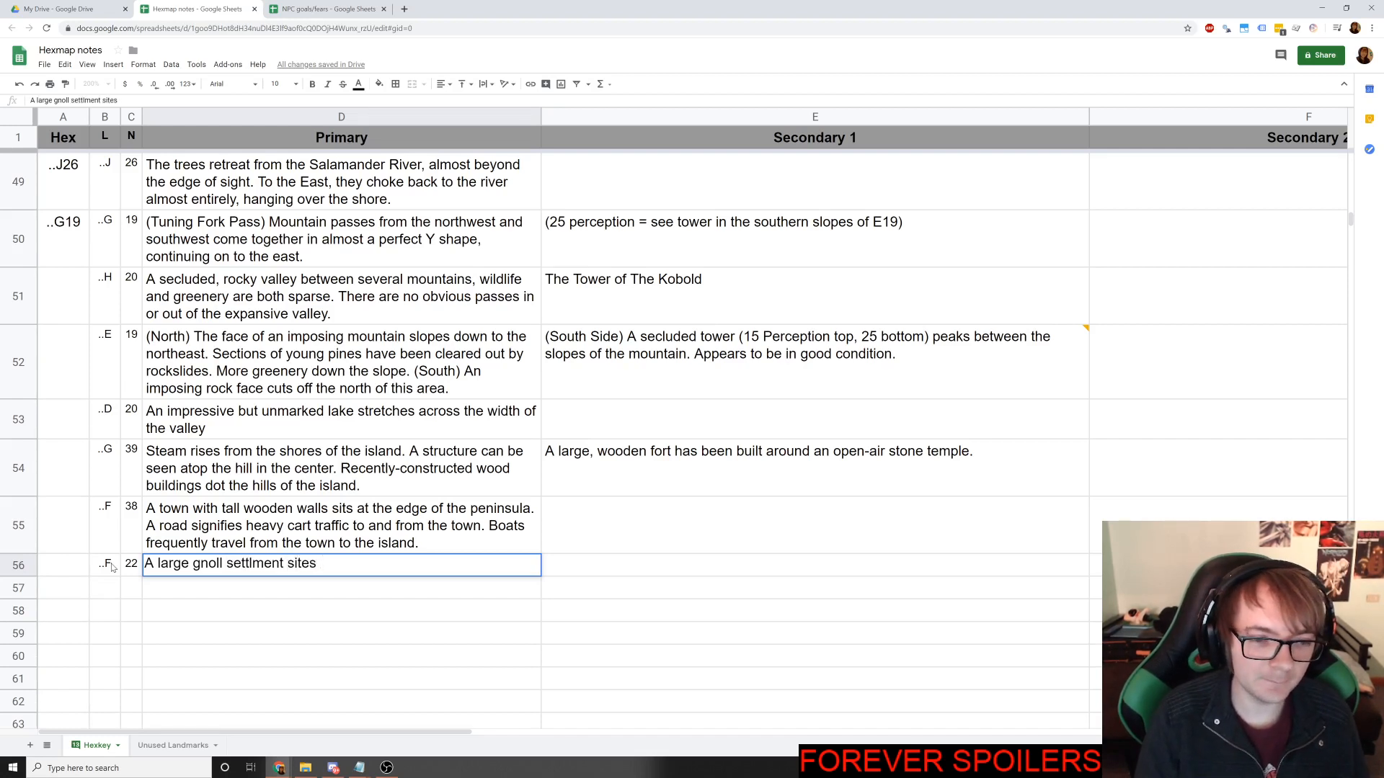
text( above the hil)
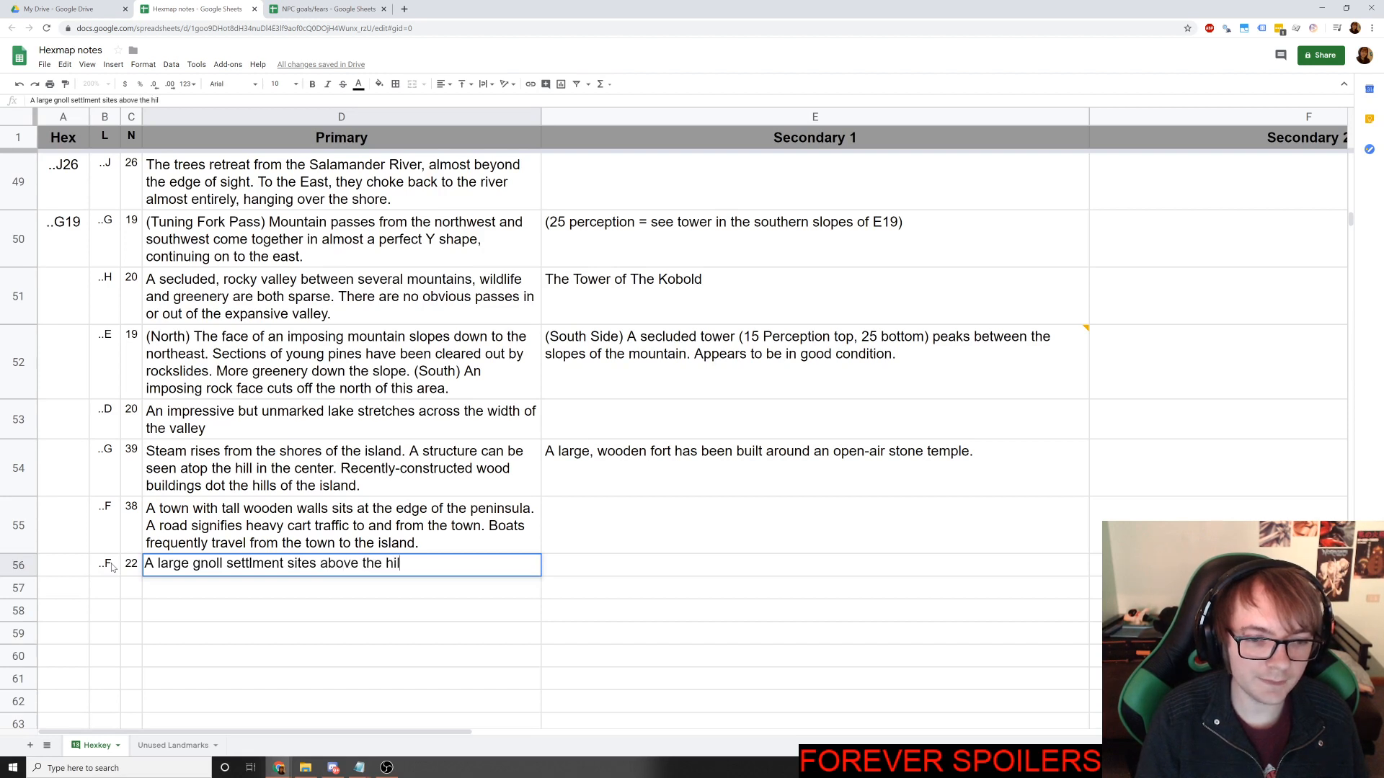
text(ls, near the foot of the)
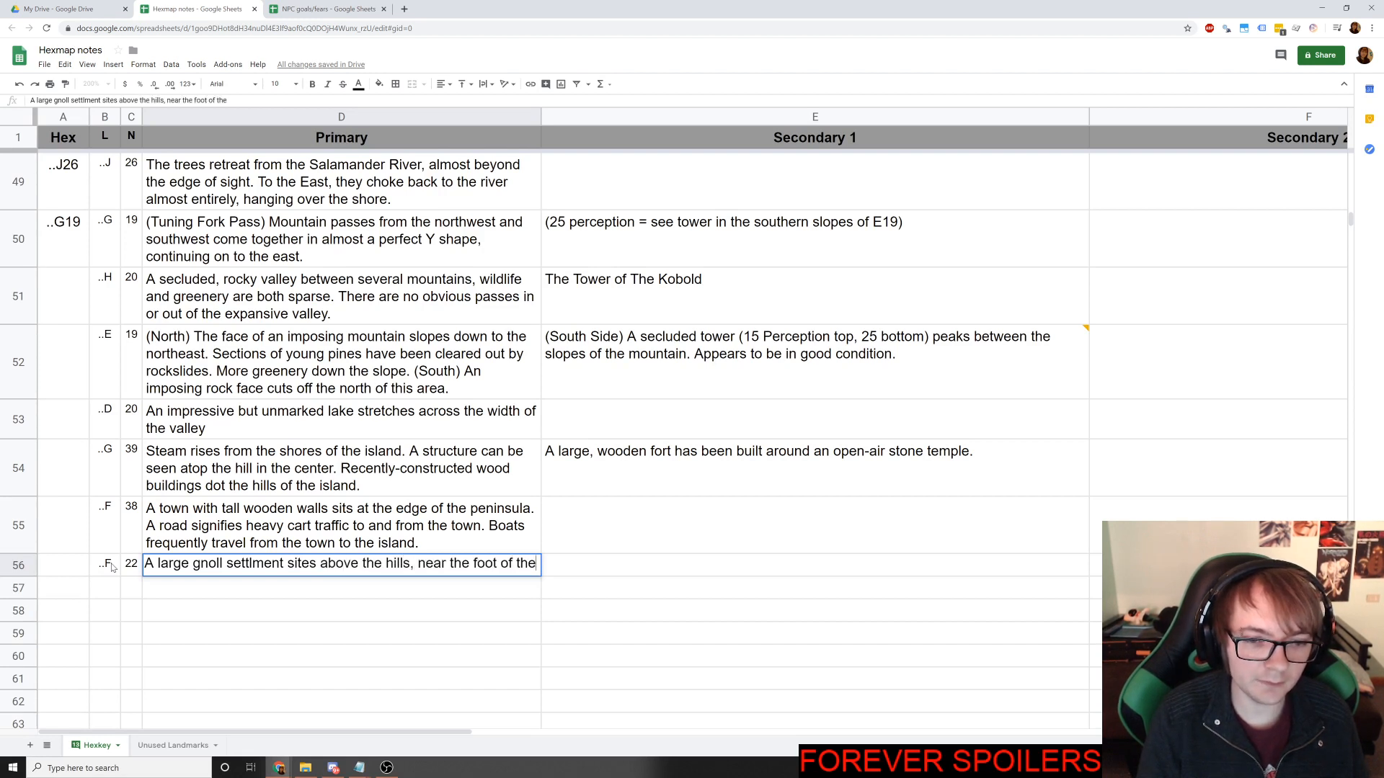
text( mountain)
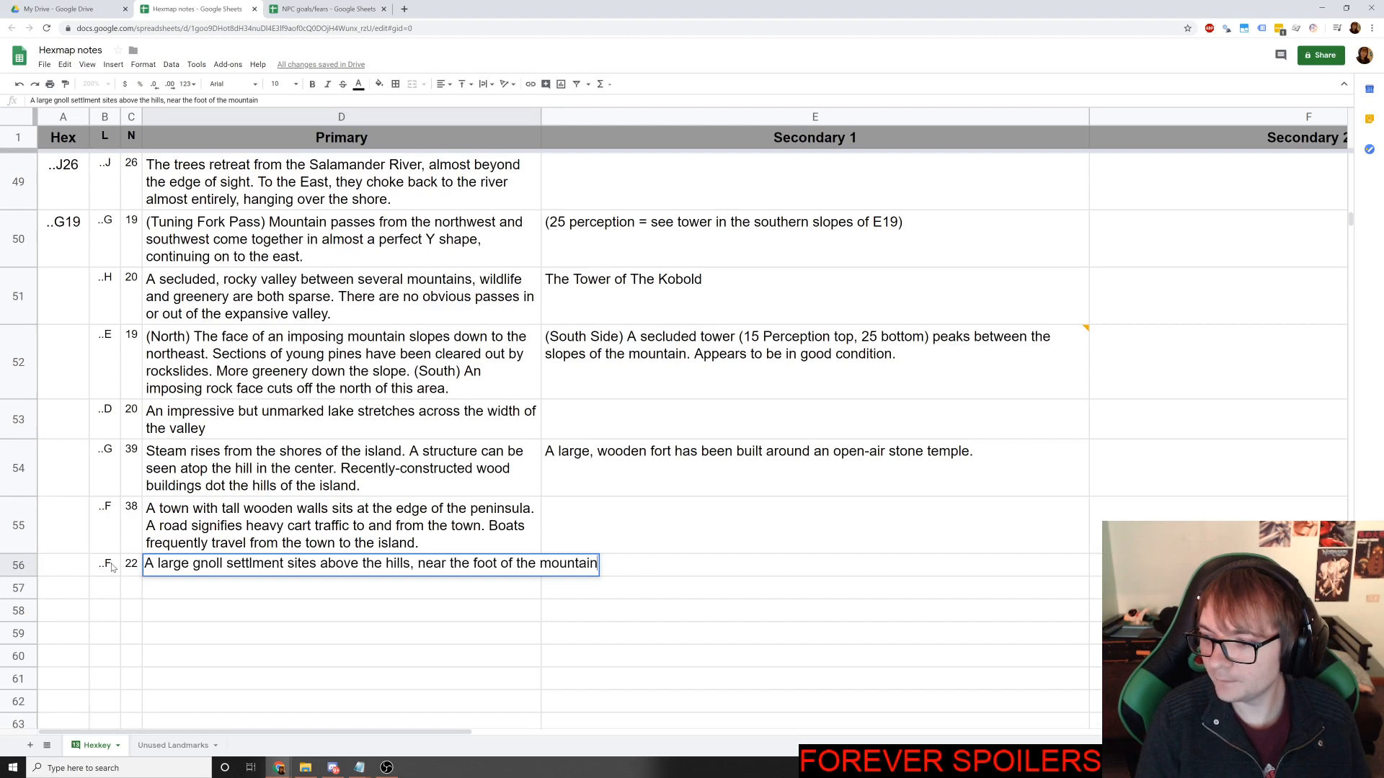
key(Left)
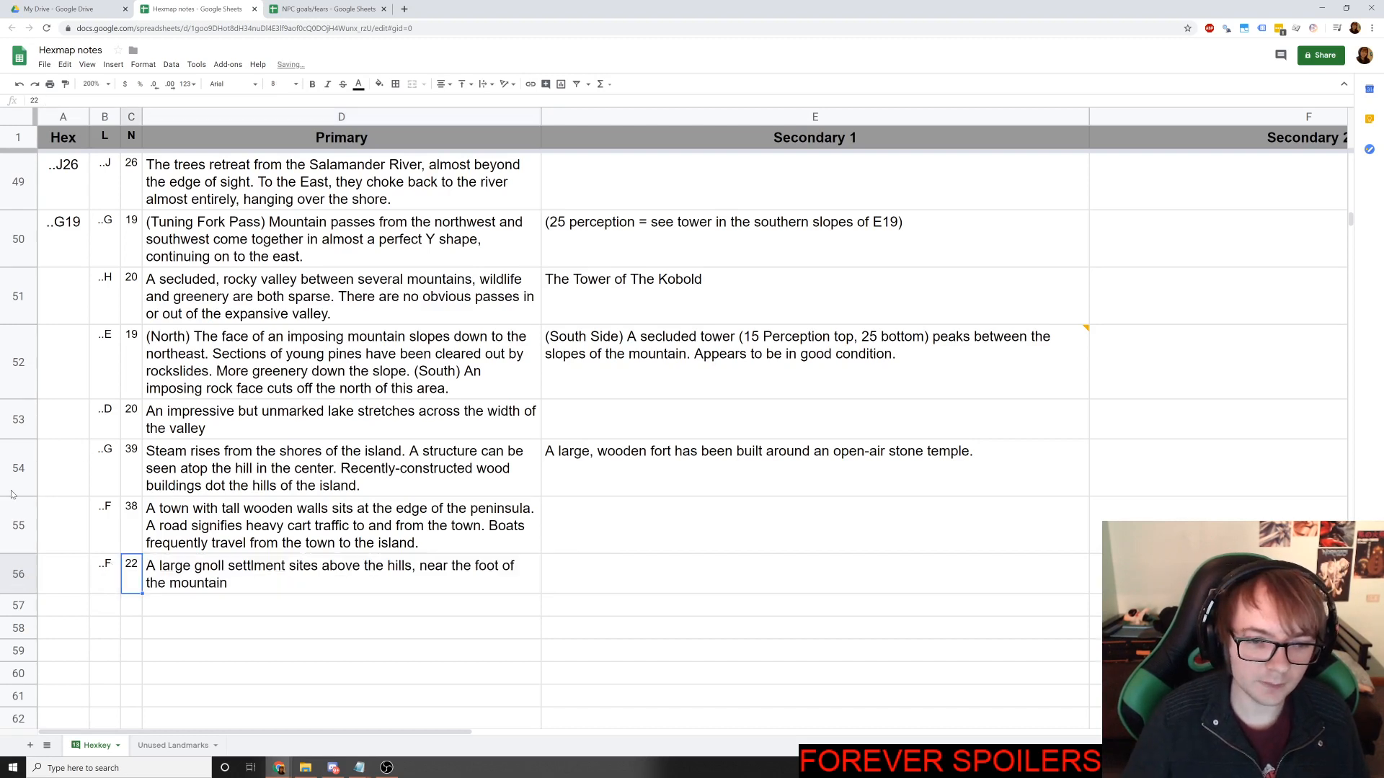
Change 'hills' to 'foothills' in the ..F22 Primary description and end the sentence with a period.
key(Left)
key(Left)
key(Right)
key(Right)
key(Right)
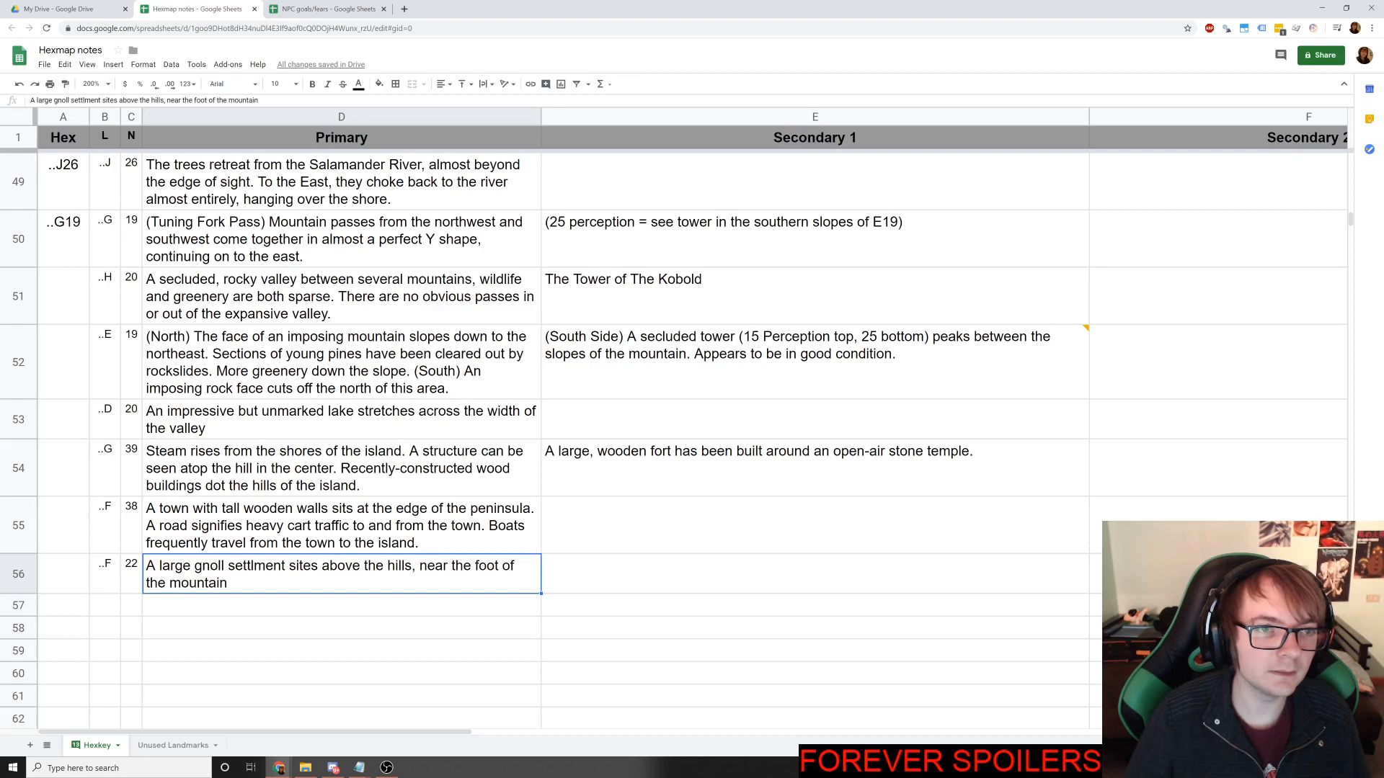
click(152, 100)
text(fo)
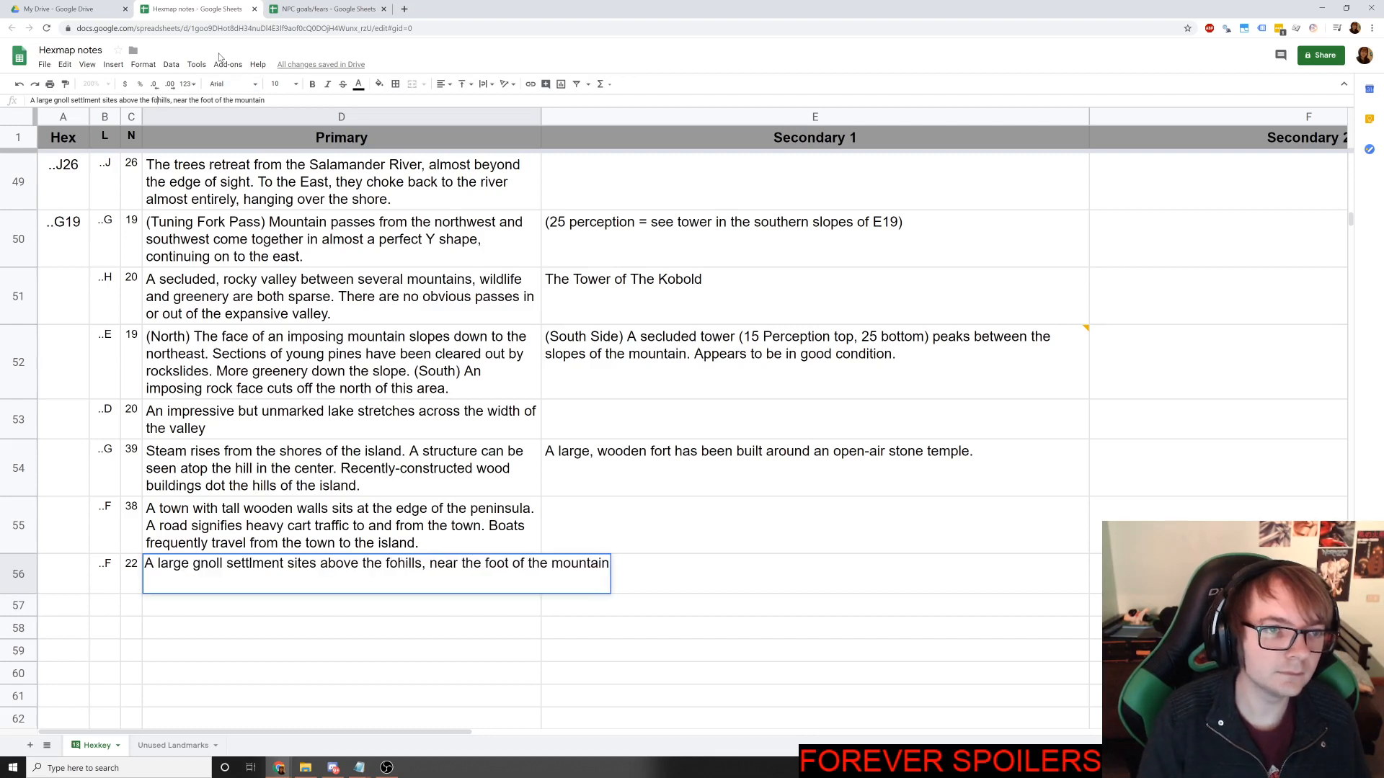
text(ot)
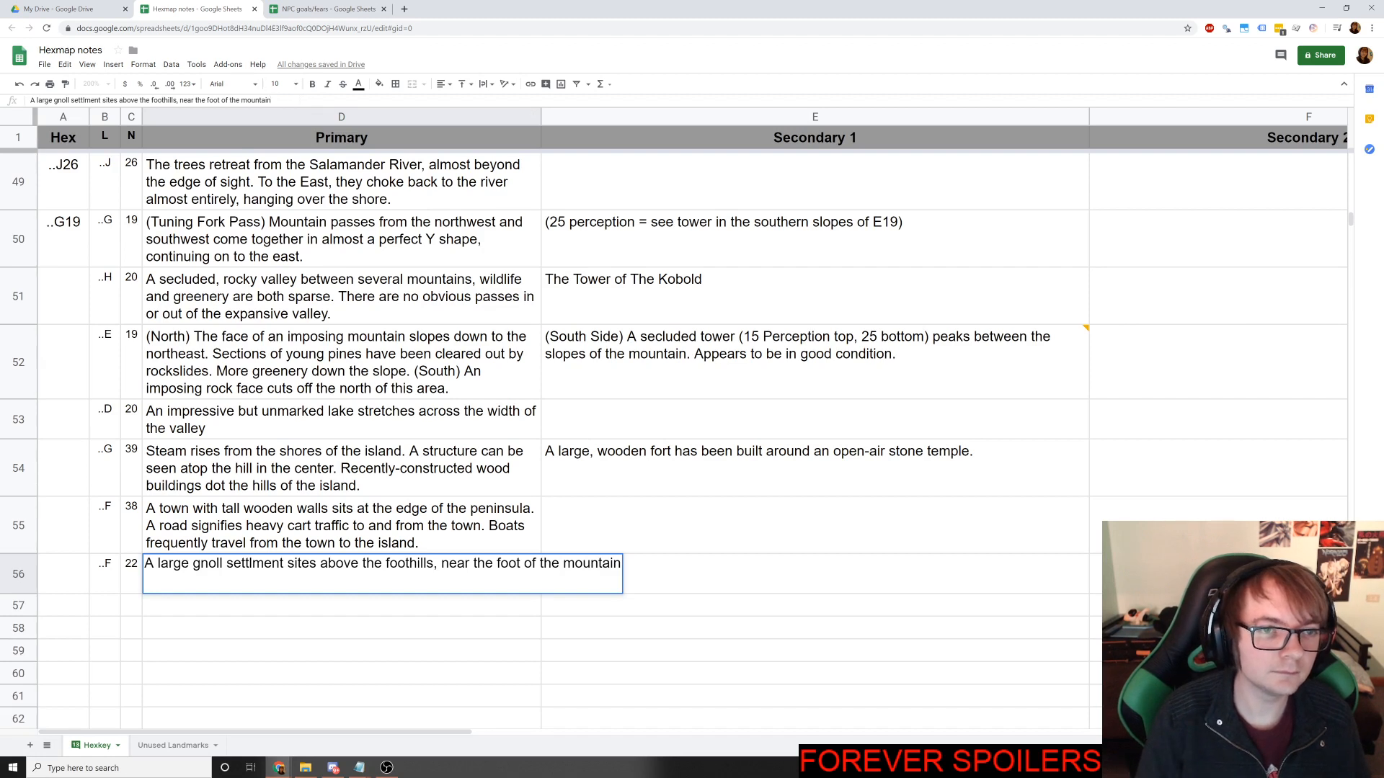
click(605, 600)
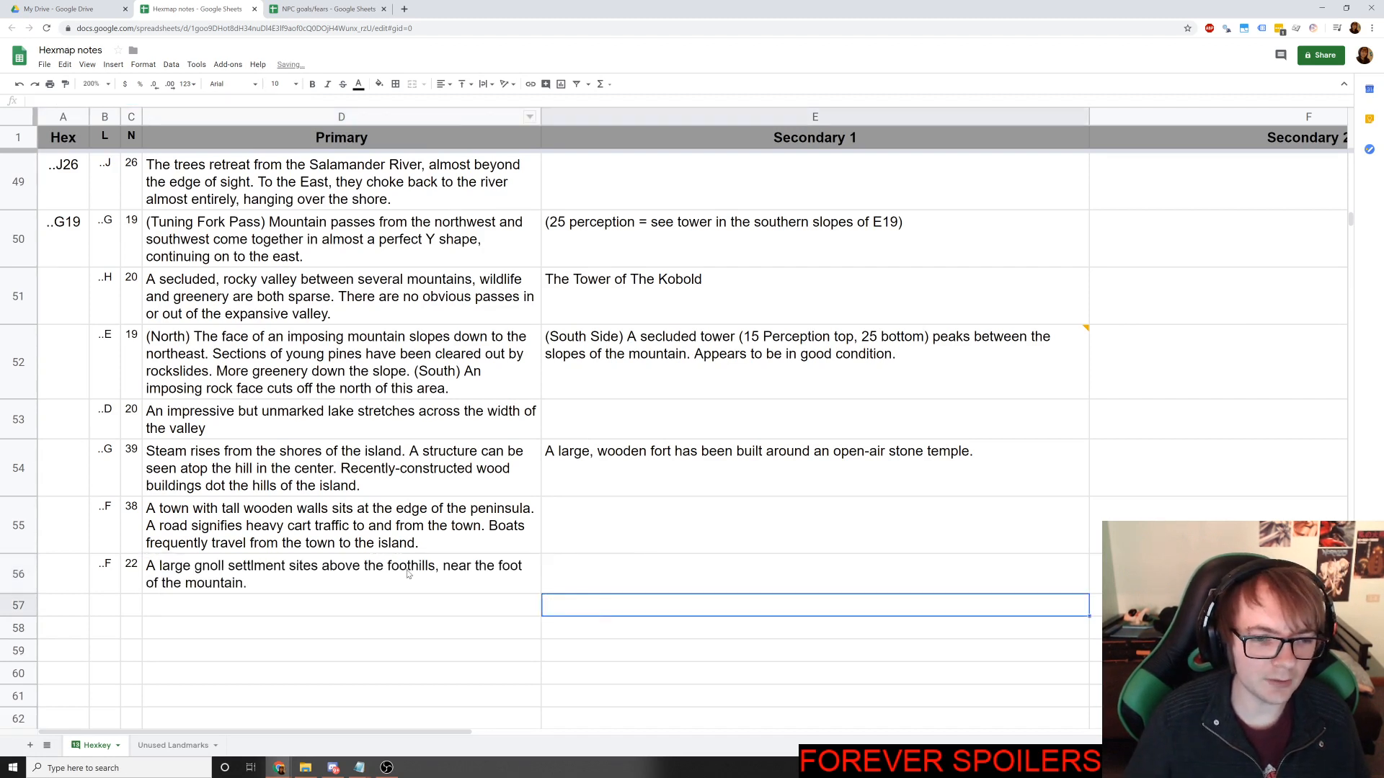
Move the gnoll settlement description of hex ..F22 from the Primary cell to the Secondary 1 cell.
click(407, 573)
key(ctrl+x)
click(598, 584)
key(ctrl+v)
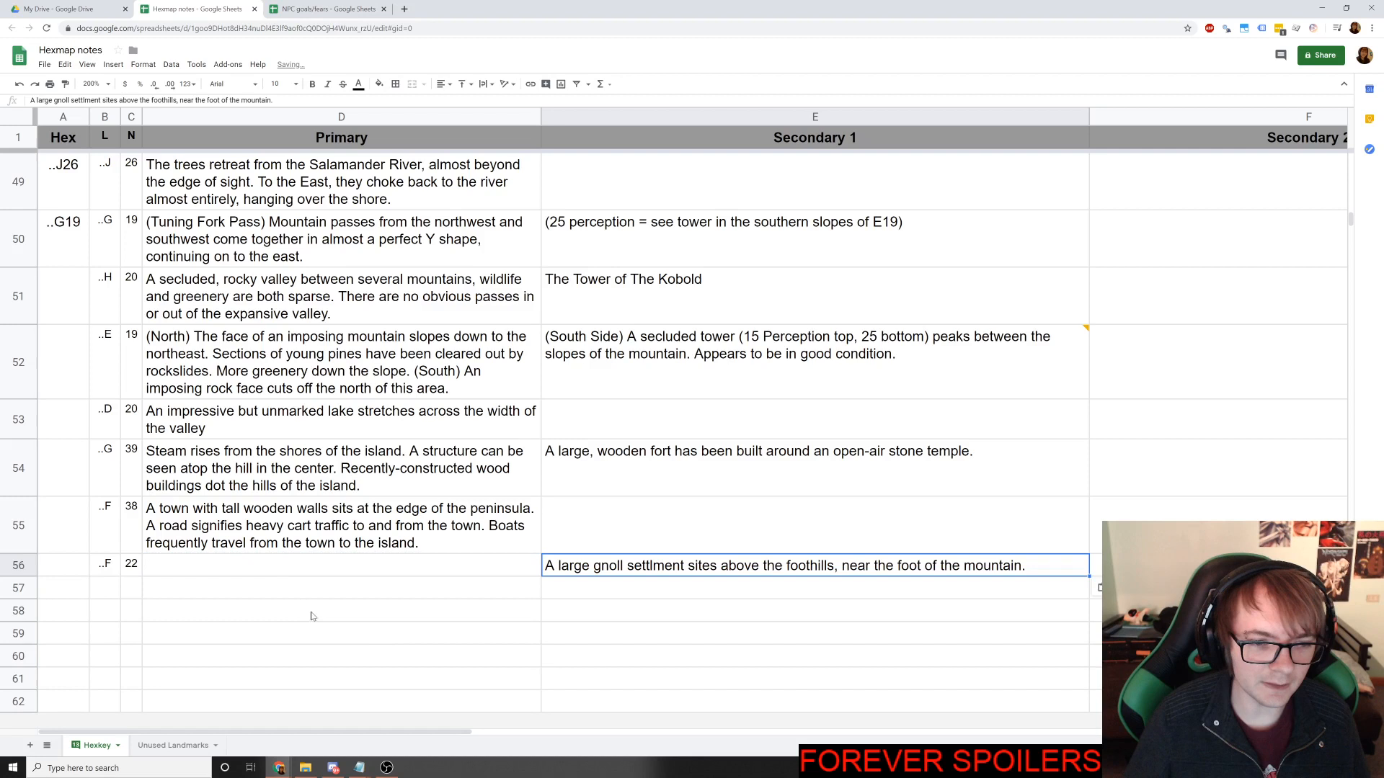
Check the Roll20 map and begin the Primary description of hex ..F22 with 'Rolling foothills stretch'.
click(255, 573)
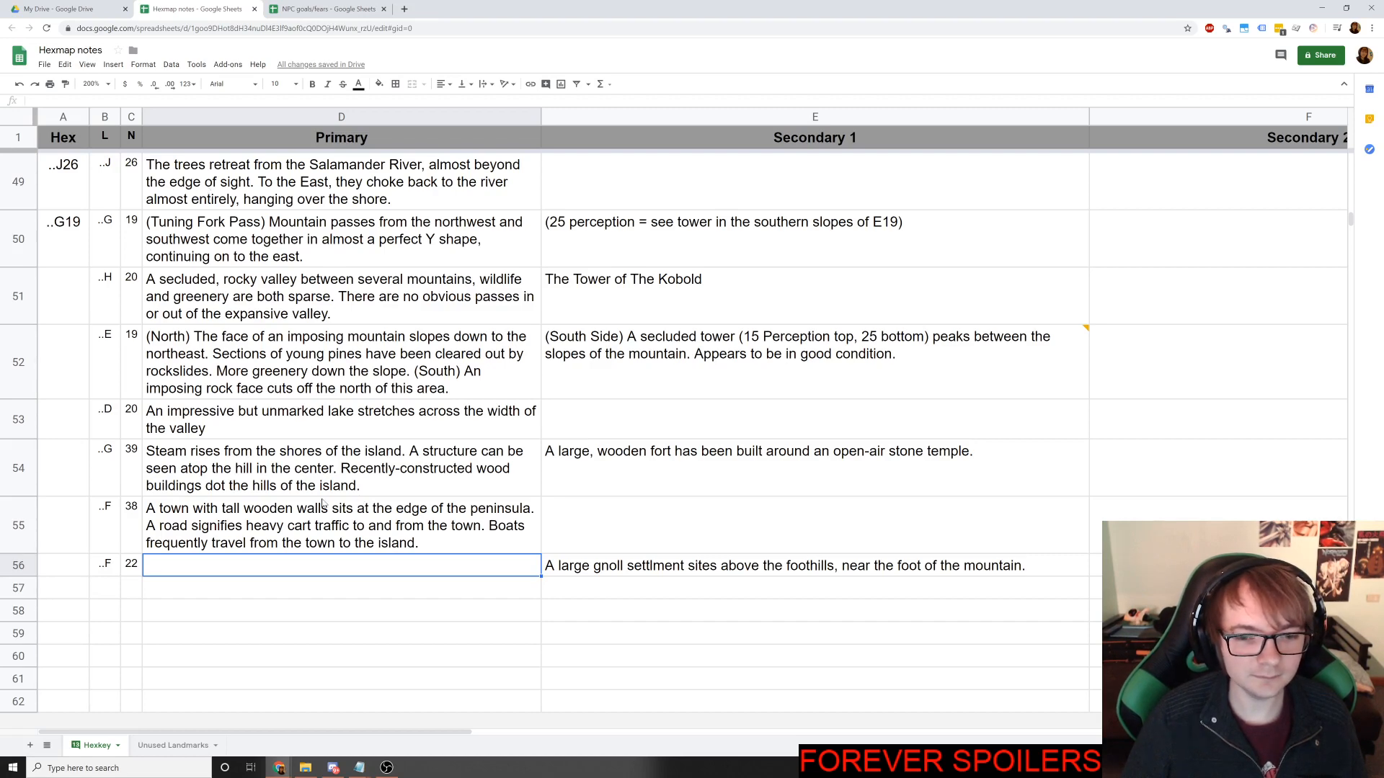
key(alt+Tab)
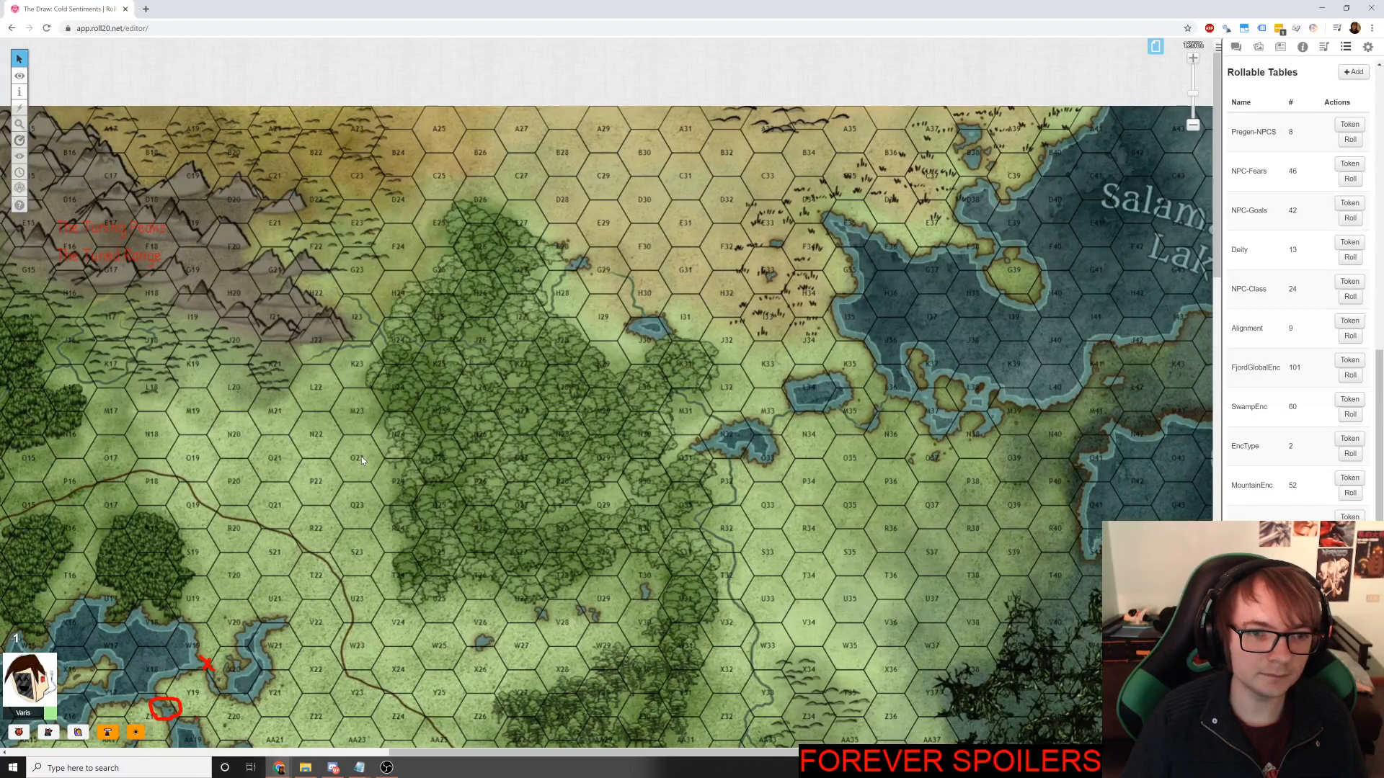
key(alt+Tab)
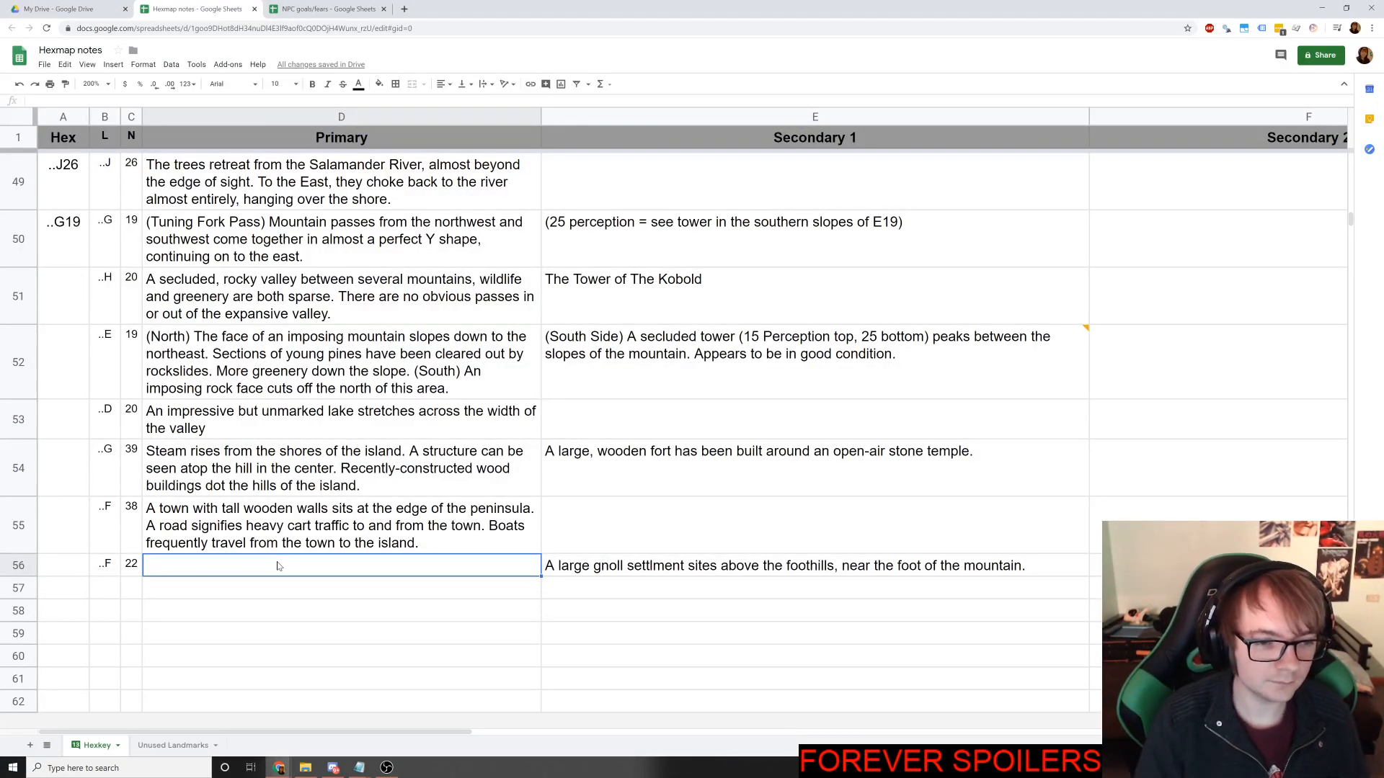
text(Rolling )
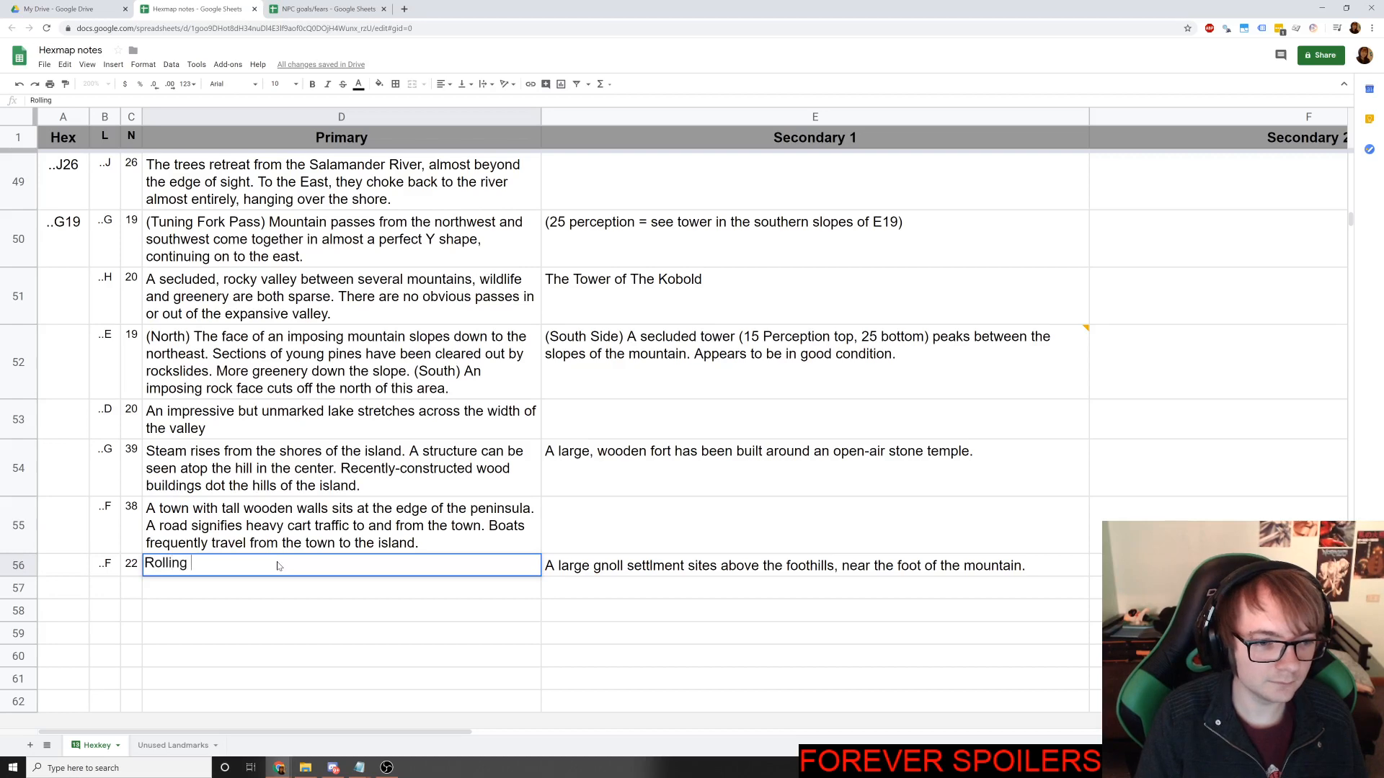
text(foothills stretch)
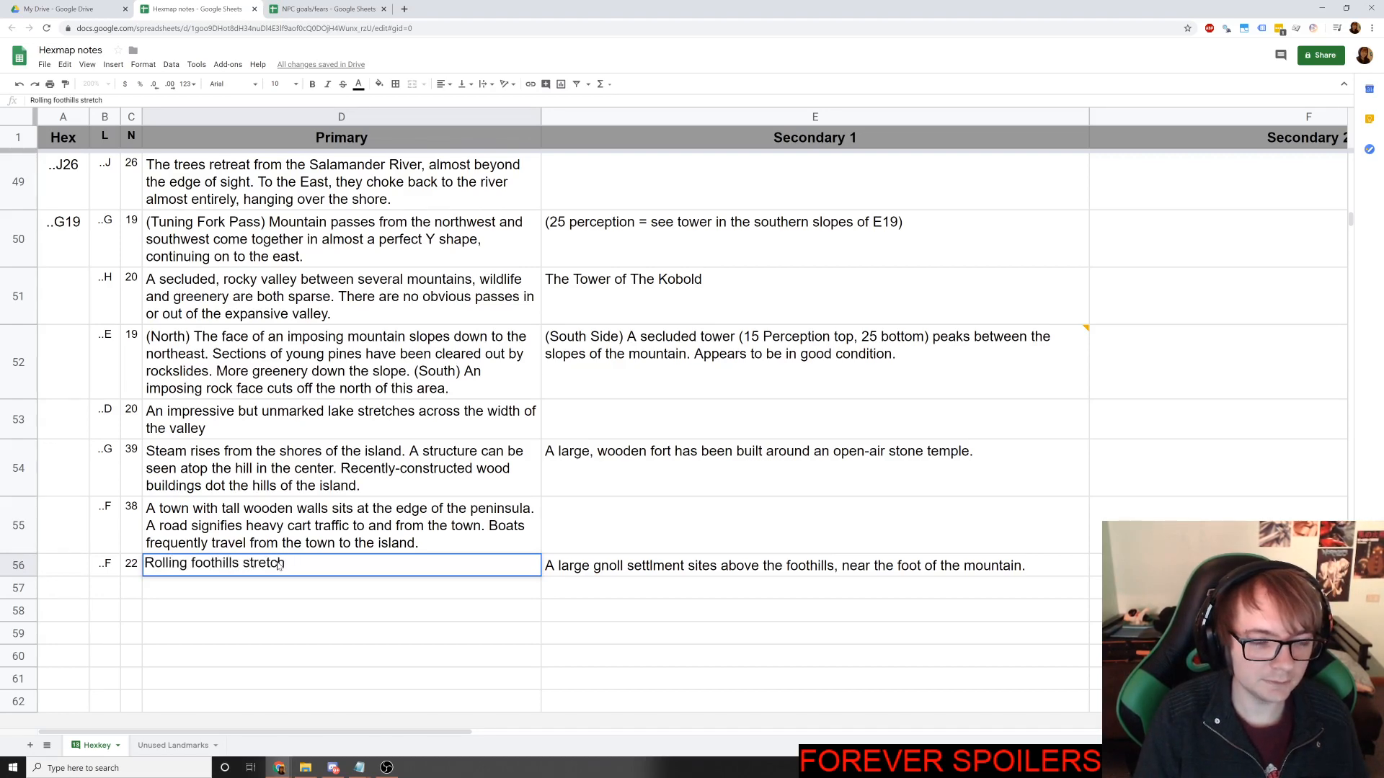
Check the Roll20 map and continue the ..F22 Primary description with 'from an eastern mountain of The Tuning Peaks.'.
key(alt+Tab)
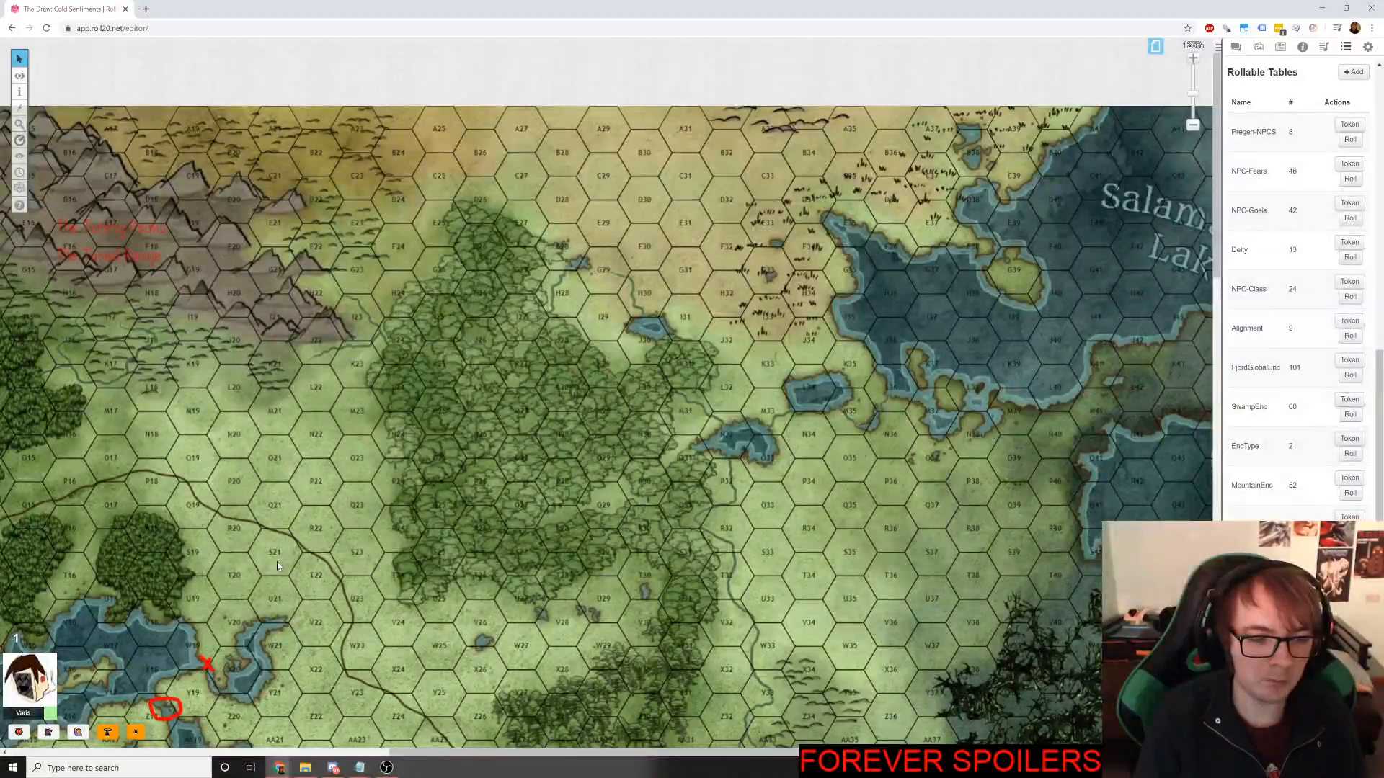
key(alt+Tab)
text(f)
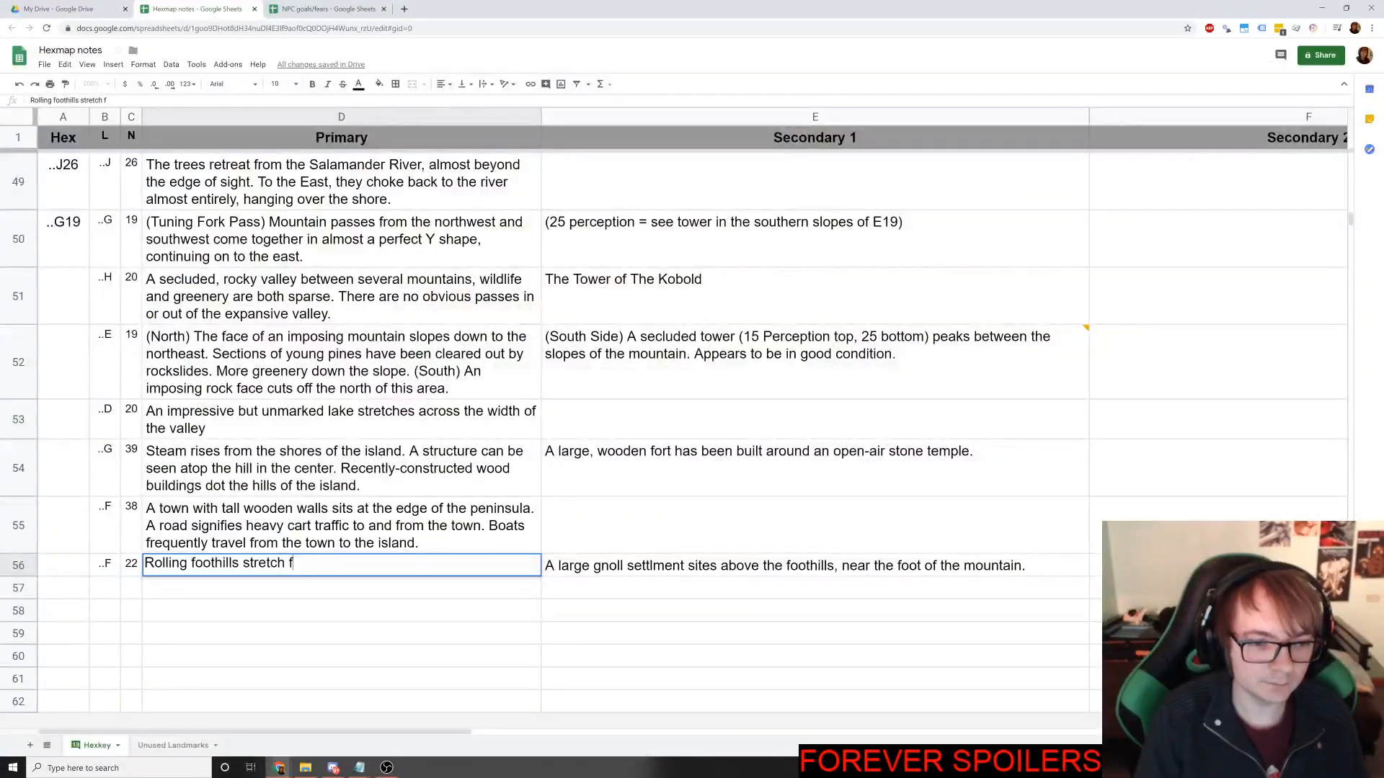
text(rom an eastern mou)
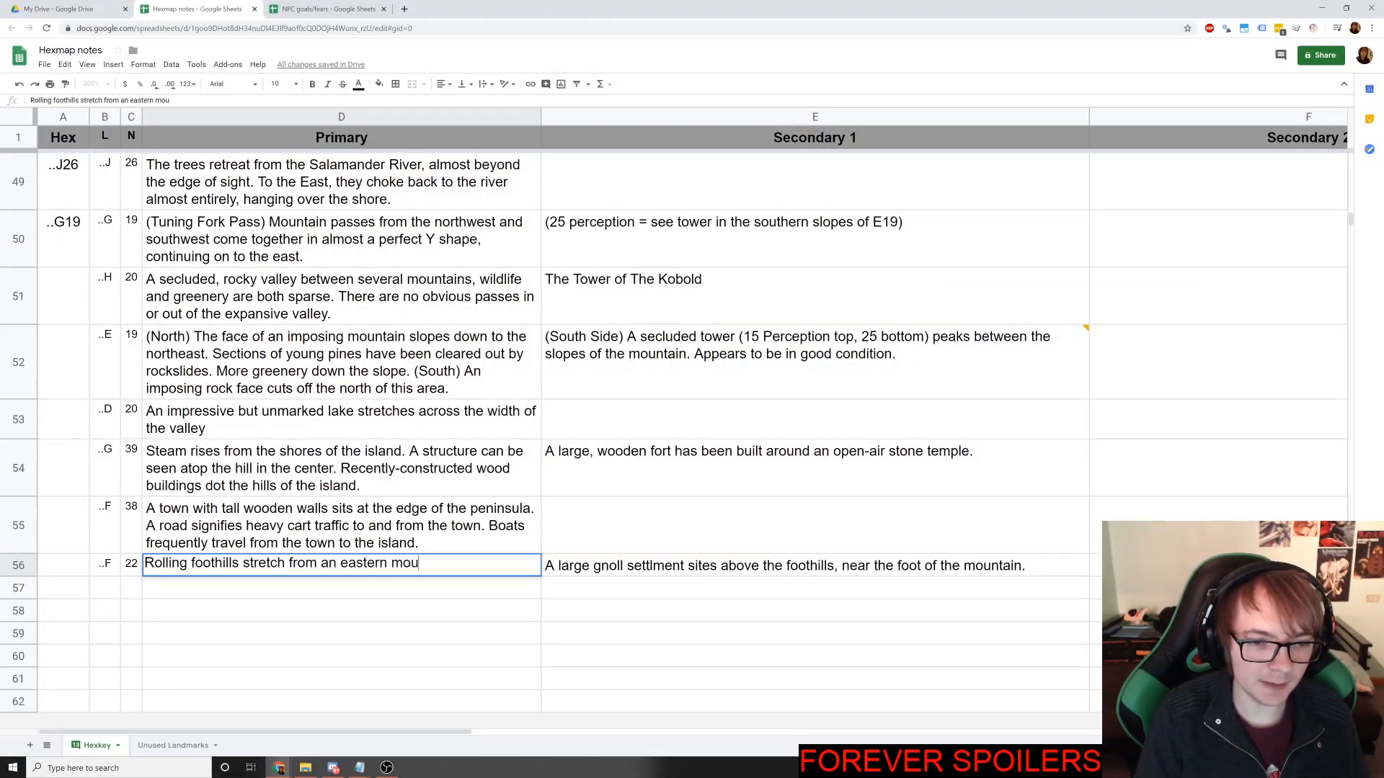
text(ntain of the)
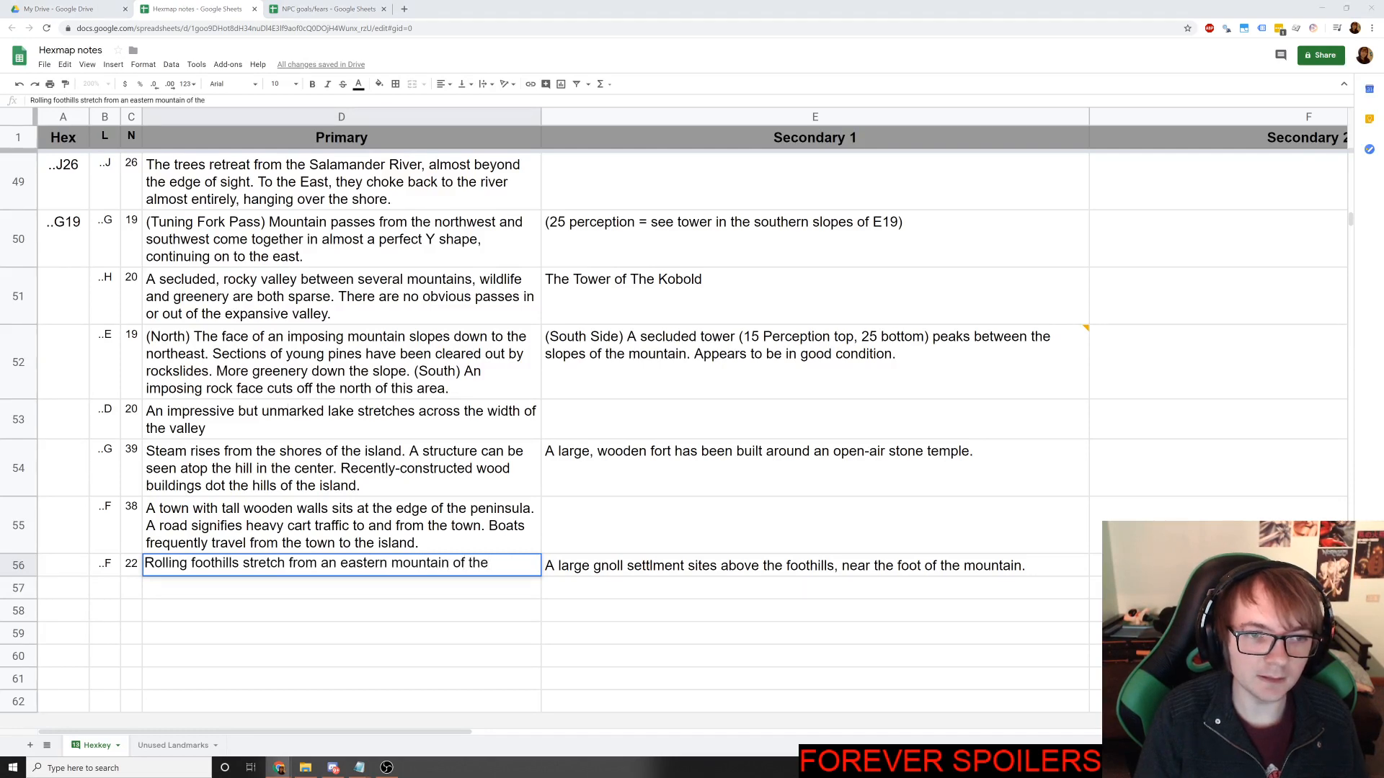
key(alt+Tab)
key(alt+Tab)
key(BackSpace)
key(BackSpace)
key(BackSpace)
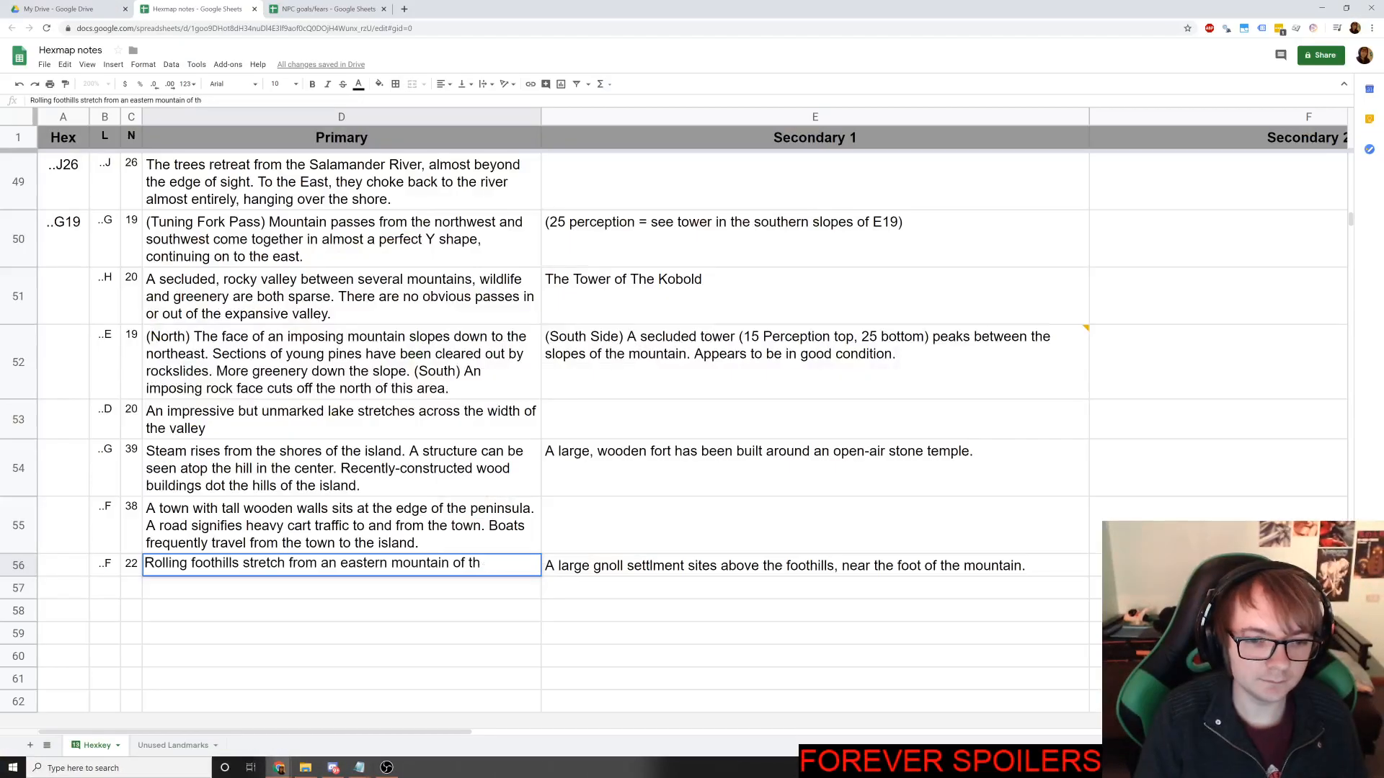
text(The Tuning Peaks. )
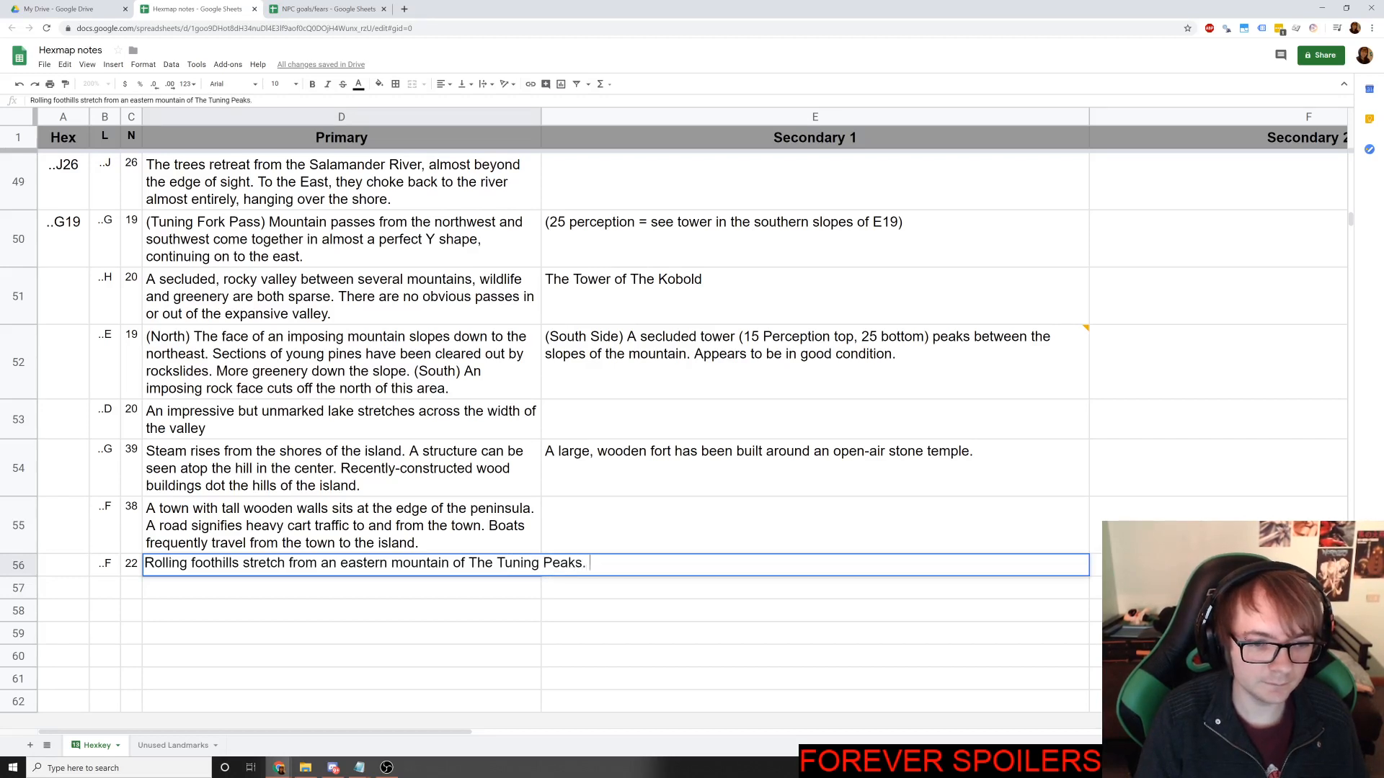
text( to the north)
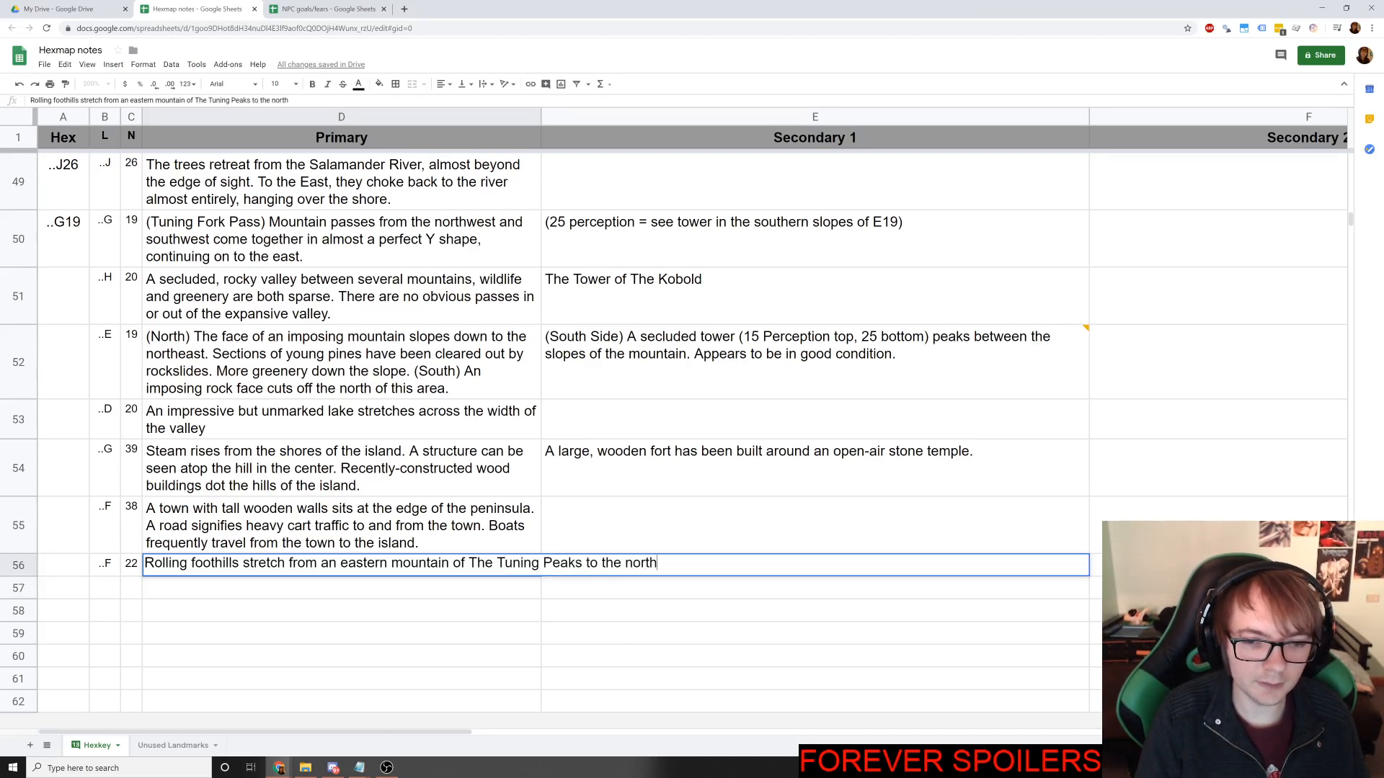
key(alt+Tab)
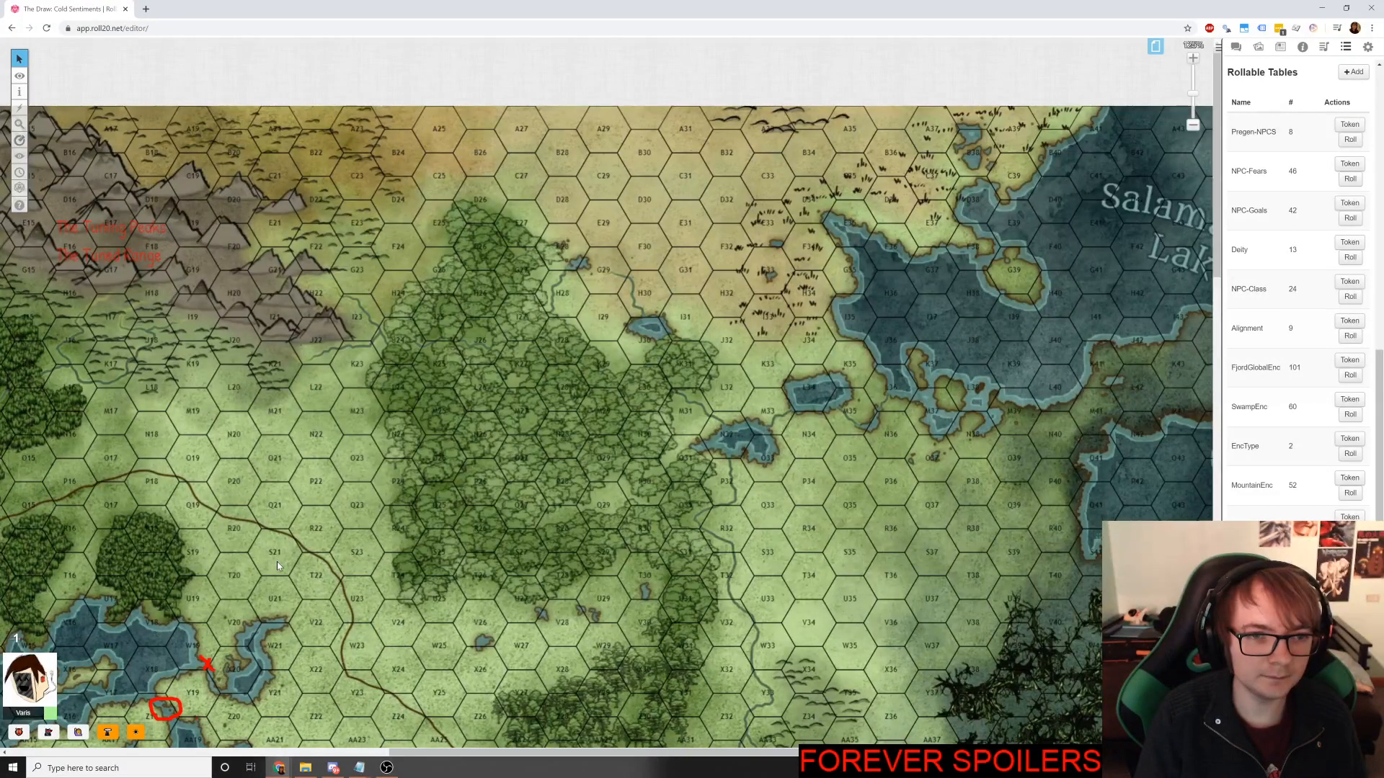
key(alt+Tab)
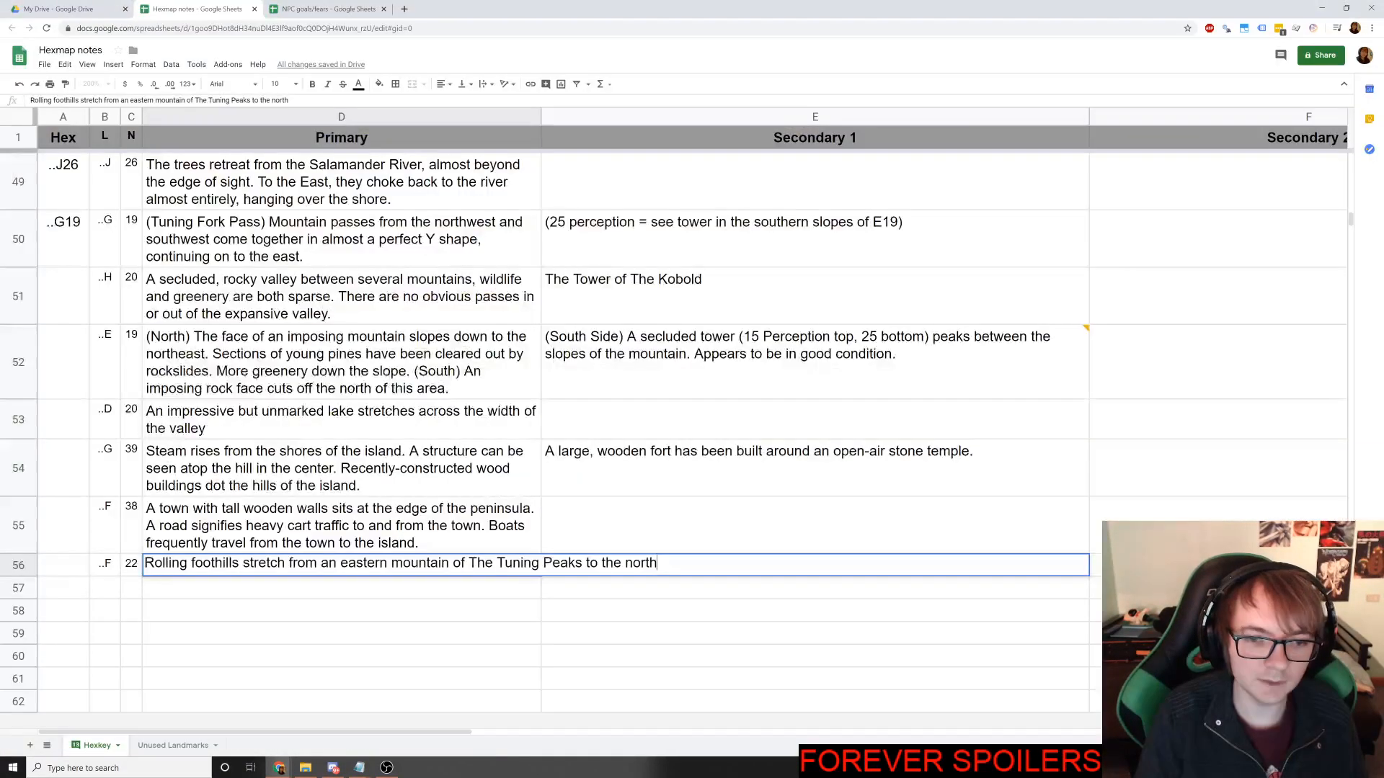
key(BackSpace)
key(BackSpace)
key(BackSpace)
key(BackSpace)
key(BackSpace)
text(nor)
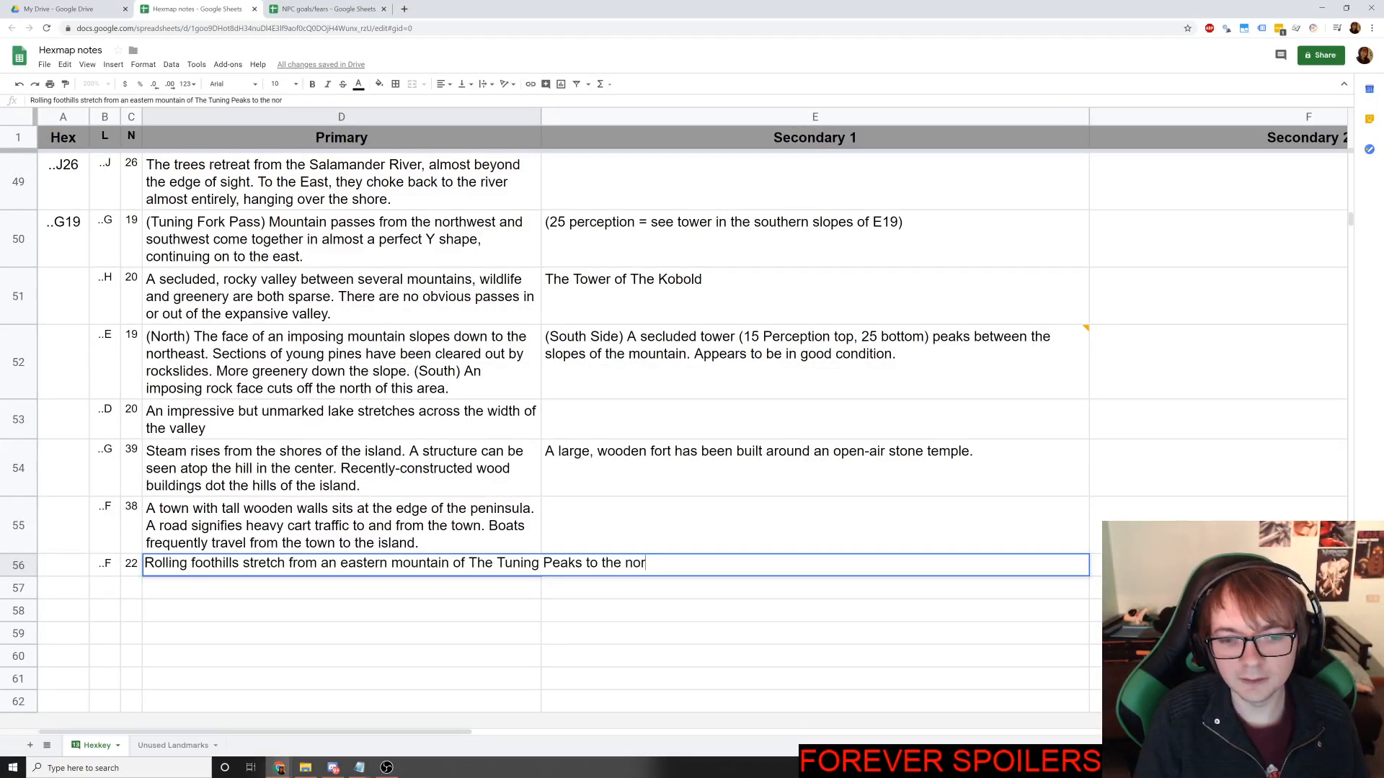
key(BackSpace)
key(BackSpace)
key(BackSpace)
key(BackSpace)
key(BackSpace)
key(BackSpace)
key(BackSpace)
key(BackSpace)
key(BackSpace)
key(BackSpace)
Continue the ..F22 Primary sentence after 'The Tuning Peaks' with 'in the north and east of the area'.
text(in t)
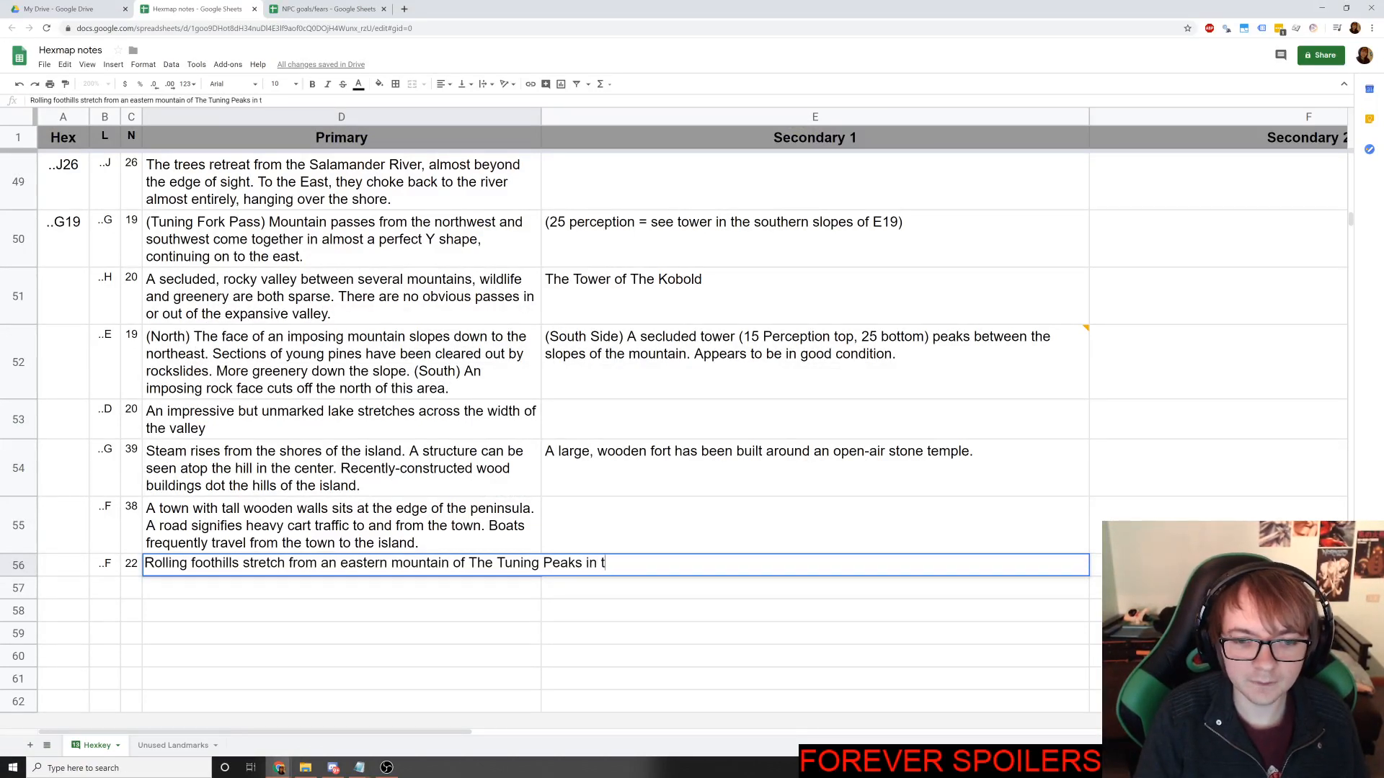
text(he north and east of the area)
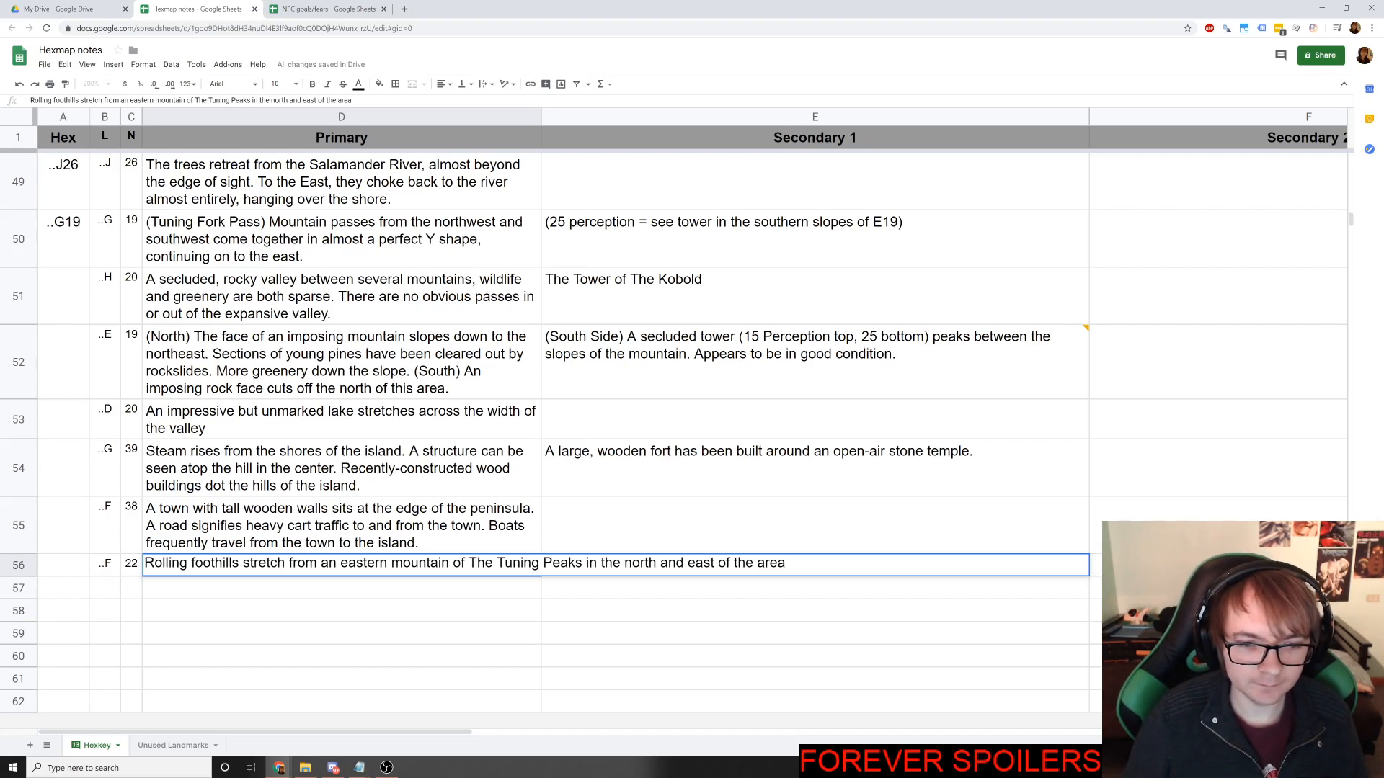
key(shift+Left)
key(shift+Left)
key(shift+Left)
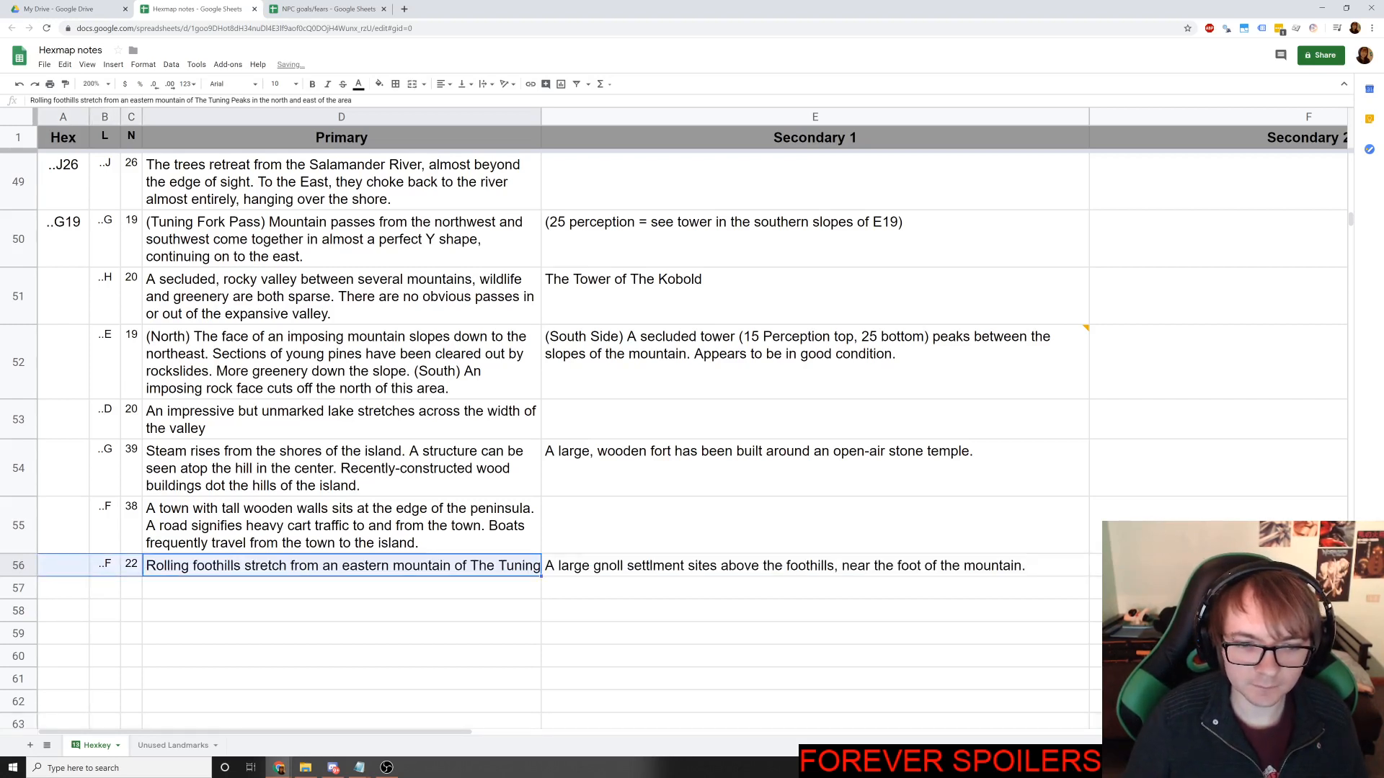
Set the text wrapping of the ..F22 Primary cell to Wrap.
key(Down)
key(Down)
key(Down)
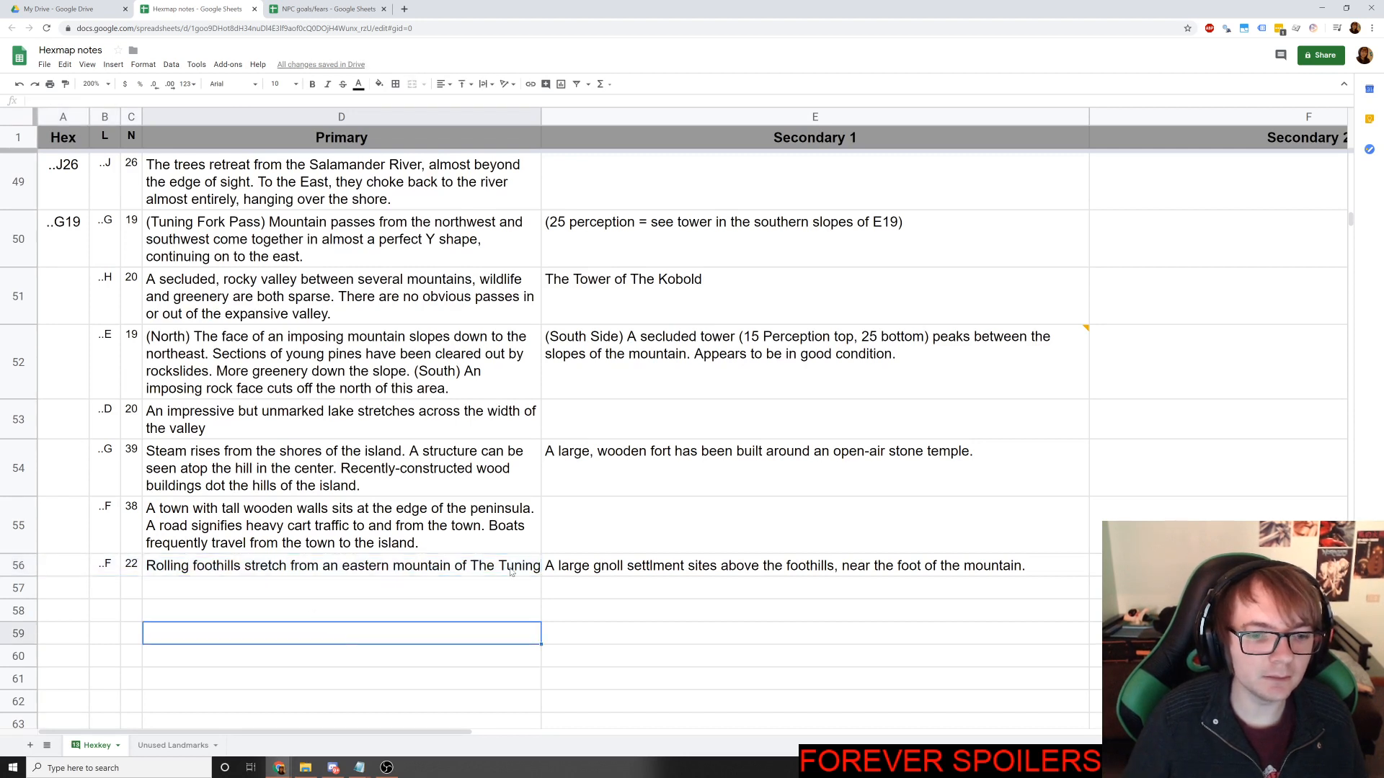
key(Up)
key(Up)
key(Up)
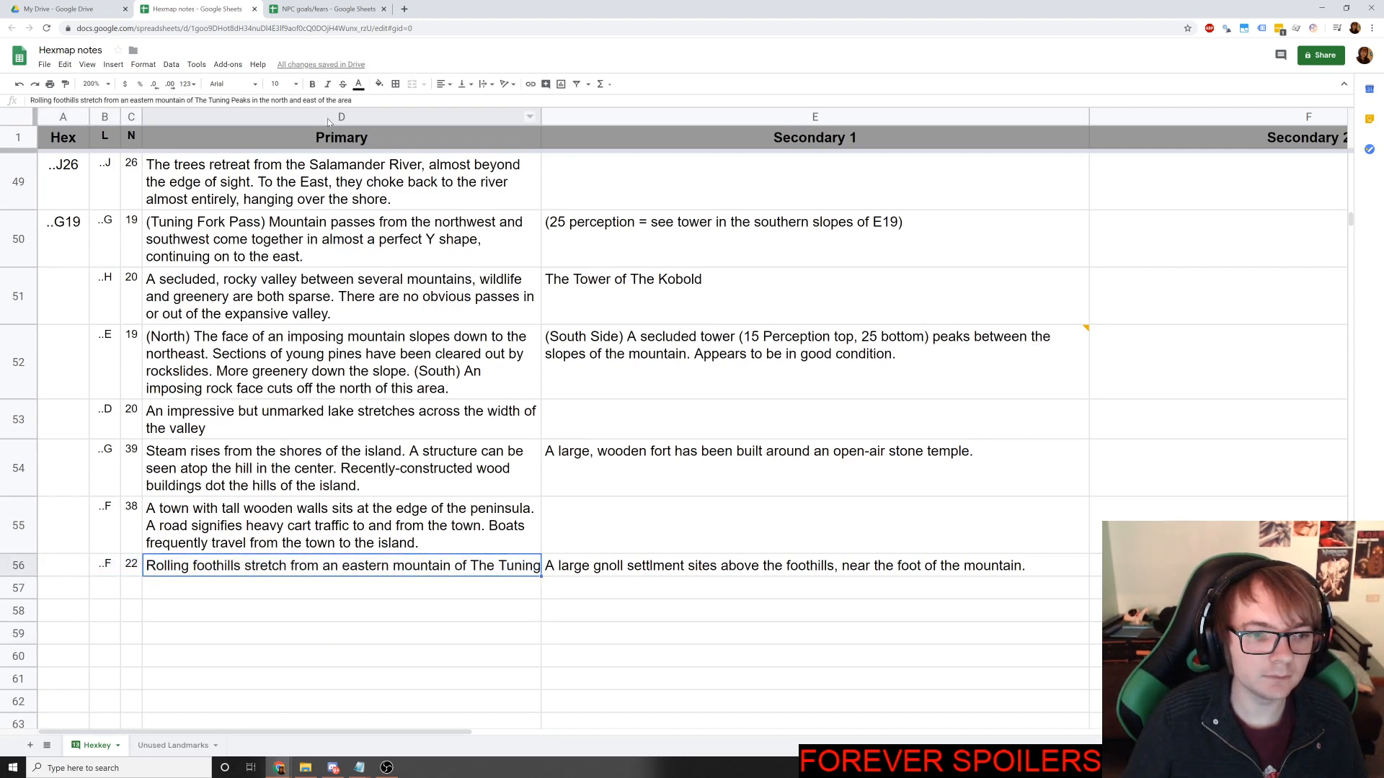
click(143, 64)
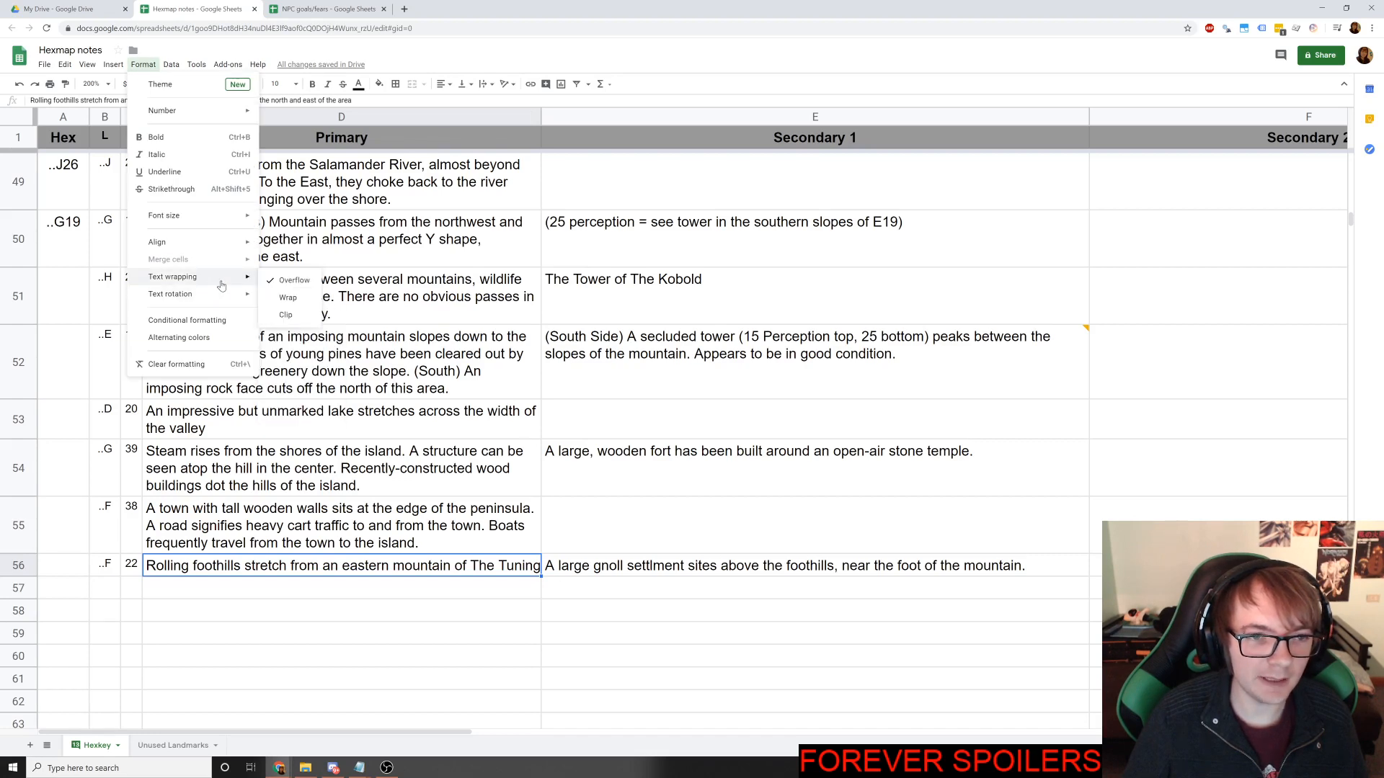
mouse_move(216, 278)
click(288, 297)
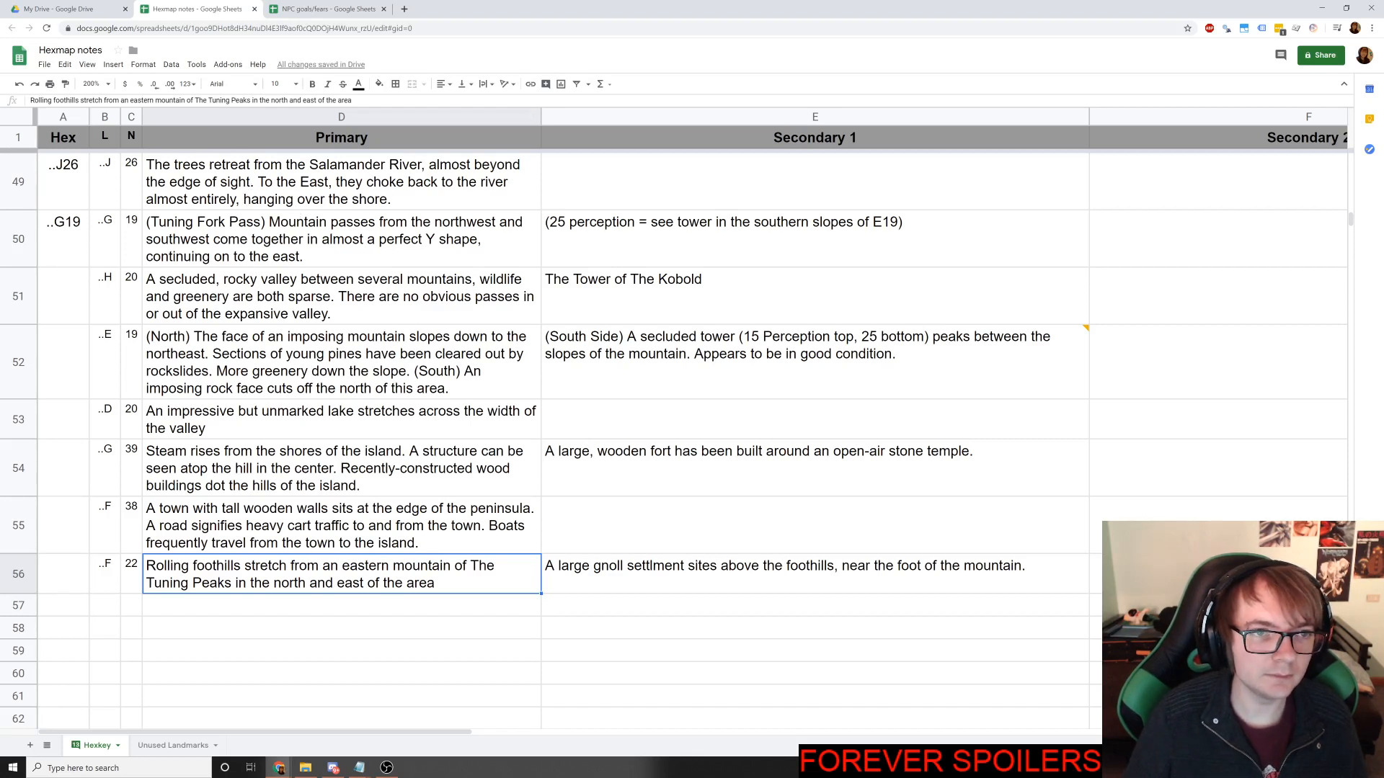
Move 'in the north and east of the area' to follow 'stretch' in the ..F22 Primary description and end the sentence with a period.
drag(352, 100, 253, 105)
key(ctrl+c)
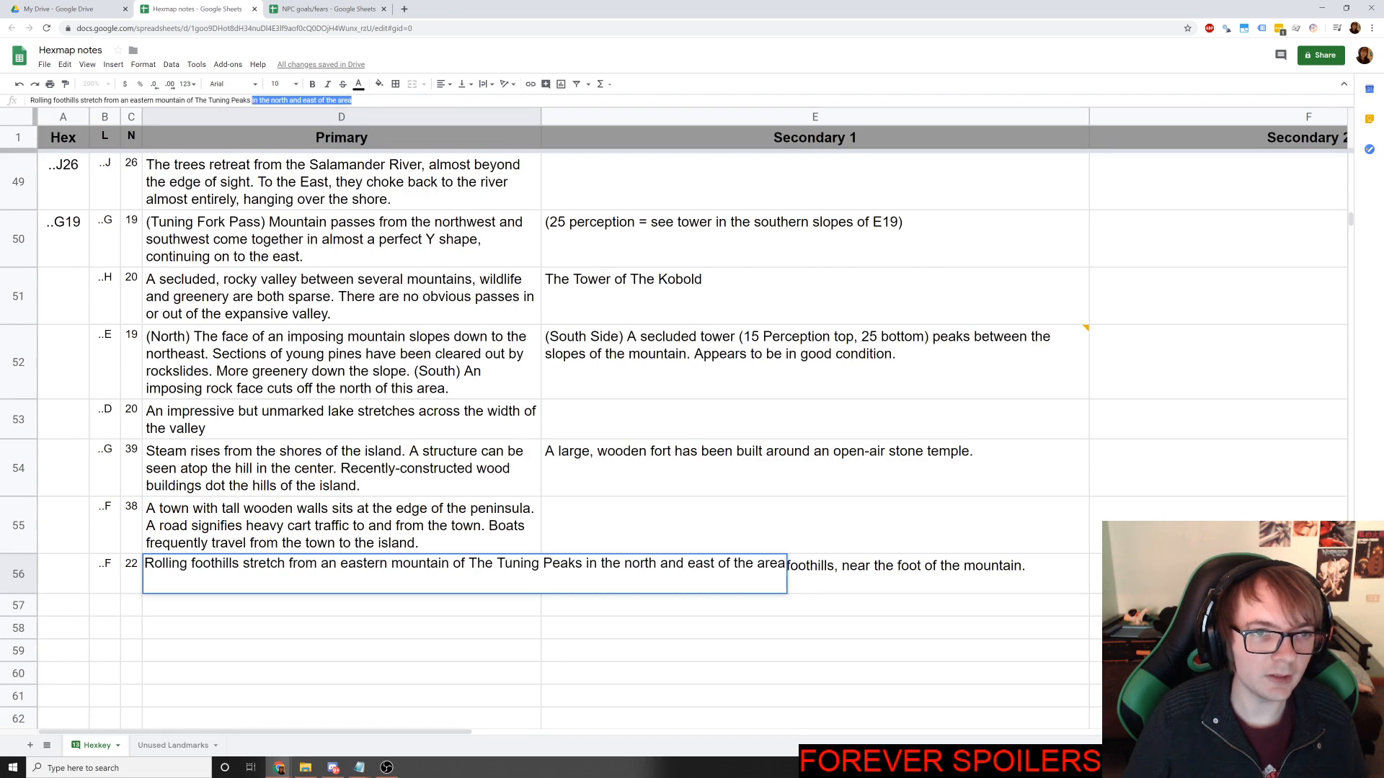
key(BackSpace)
key(BackSpace)
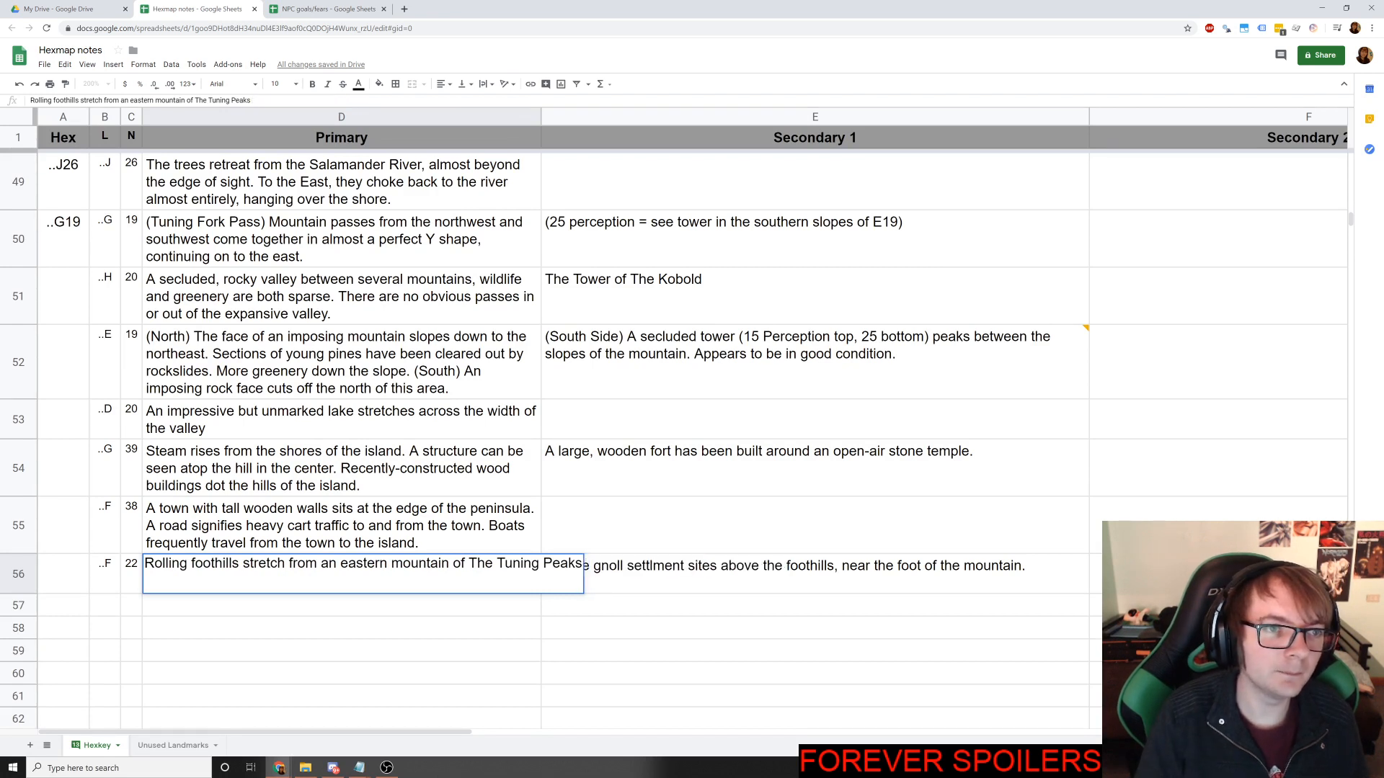
text(.)
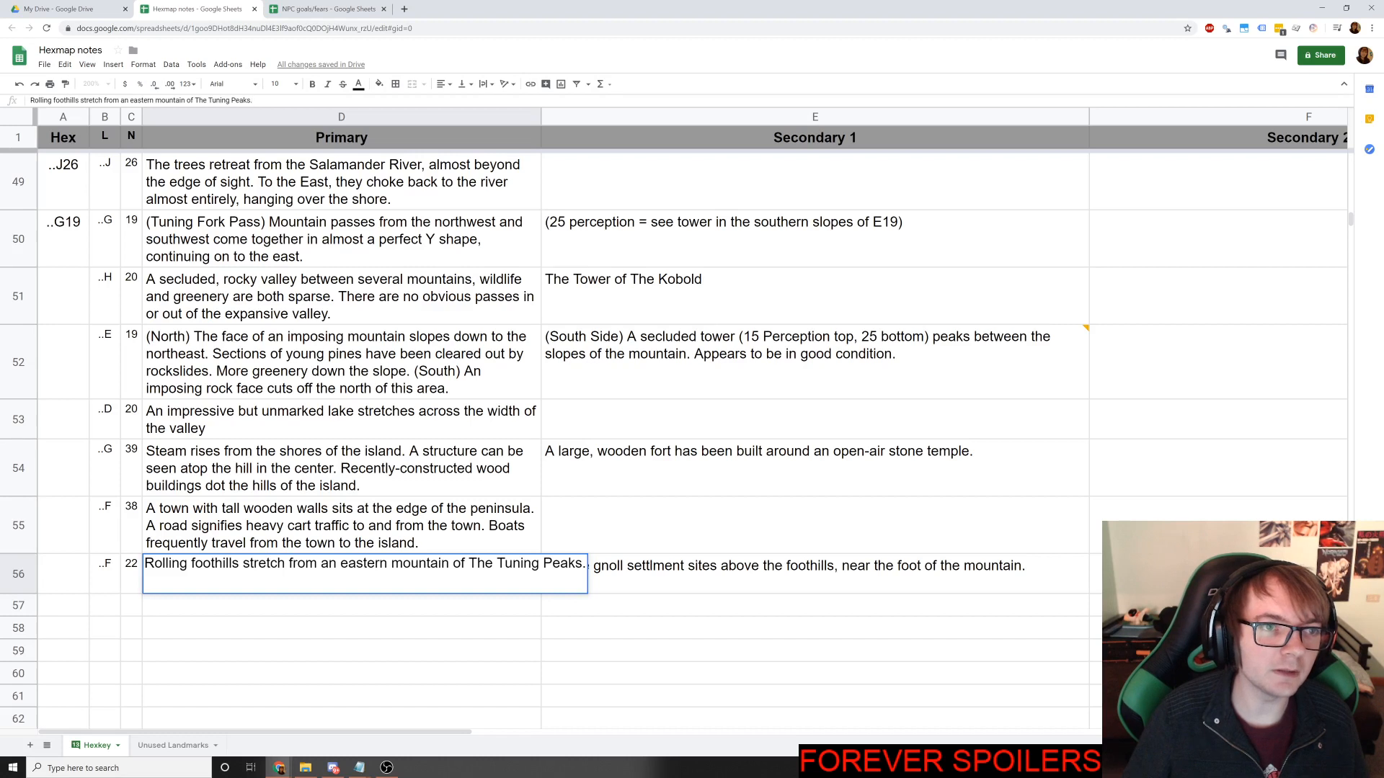
key(ctrl+v)
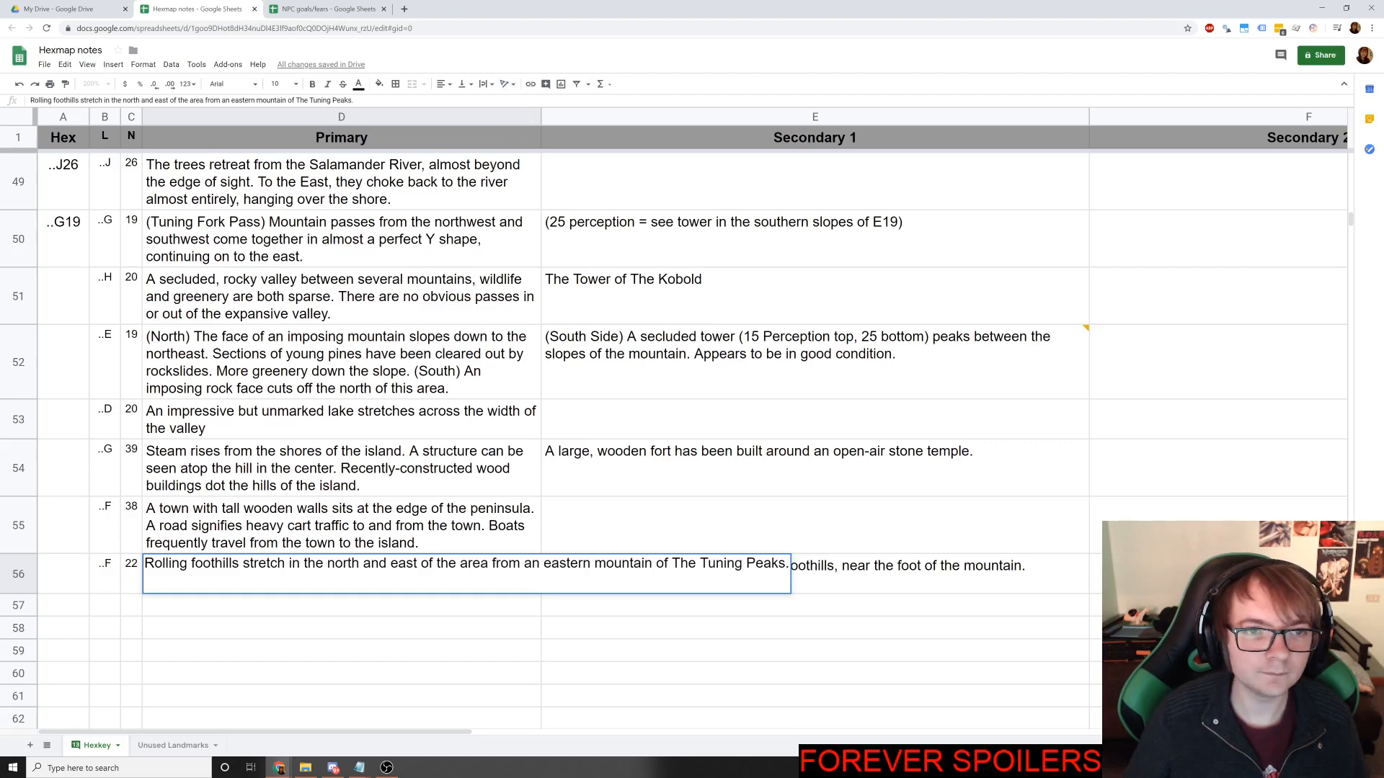
Check the Roll20 map and add 'They're covered in rough, patchy grass and scrub brushes.' to the ..F22 Primary description.
key(alt+Tab)
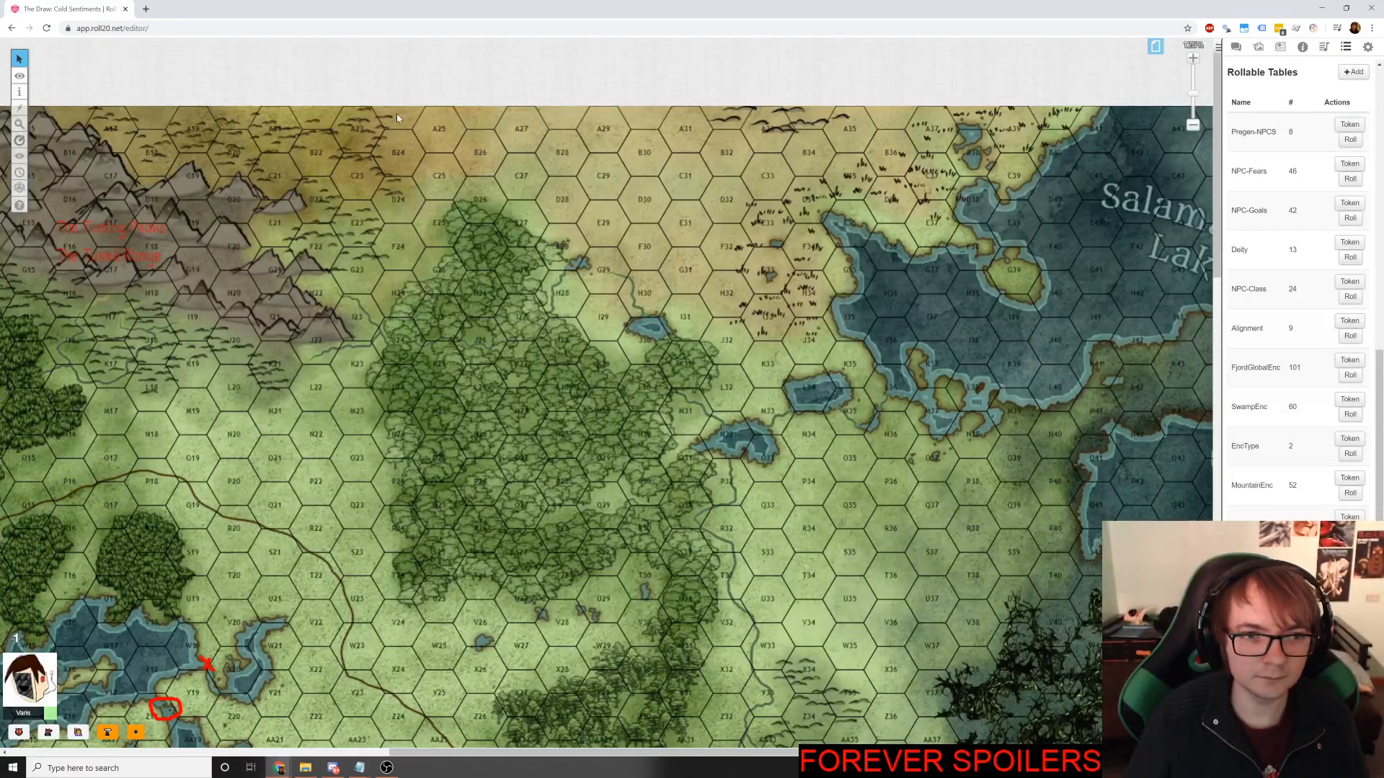
key(alt+Tab)
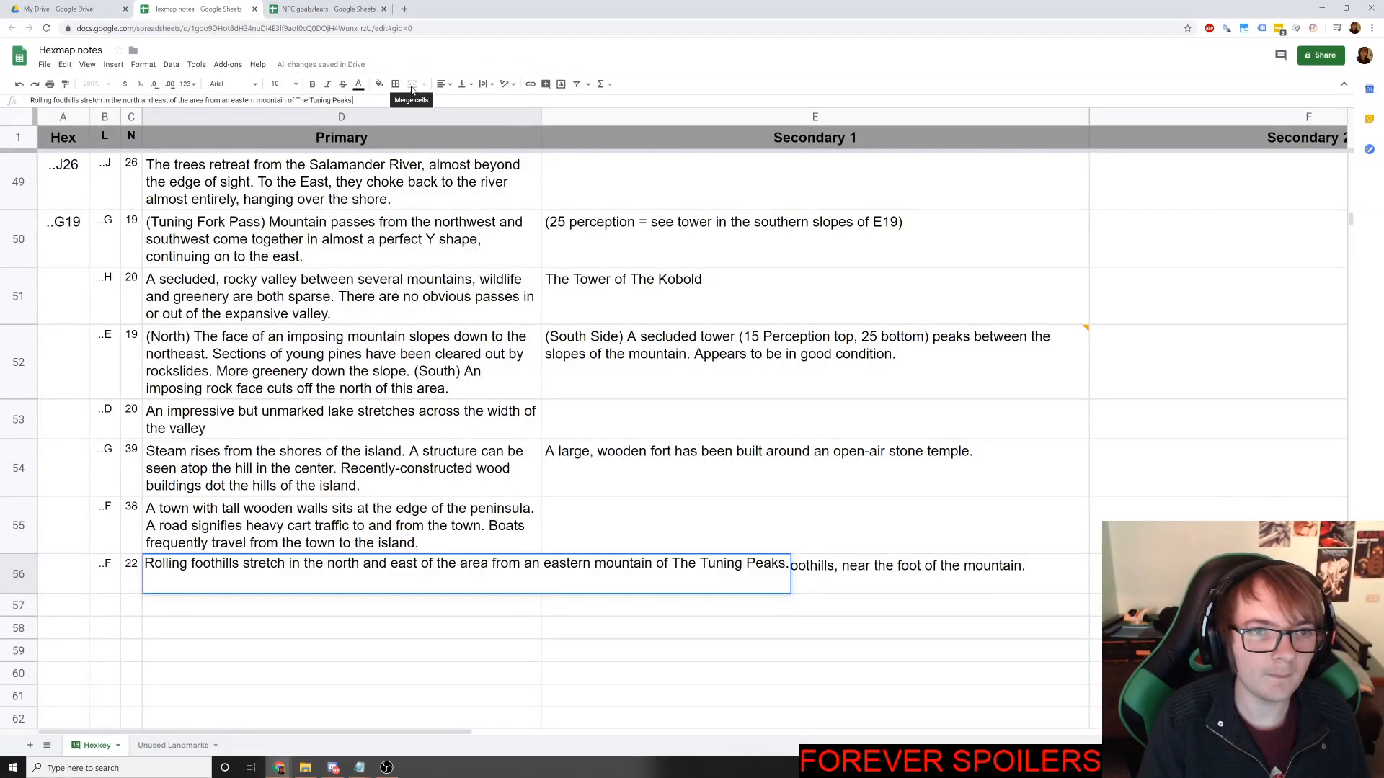
text(They)
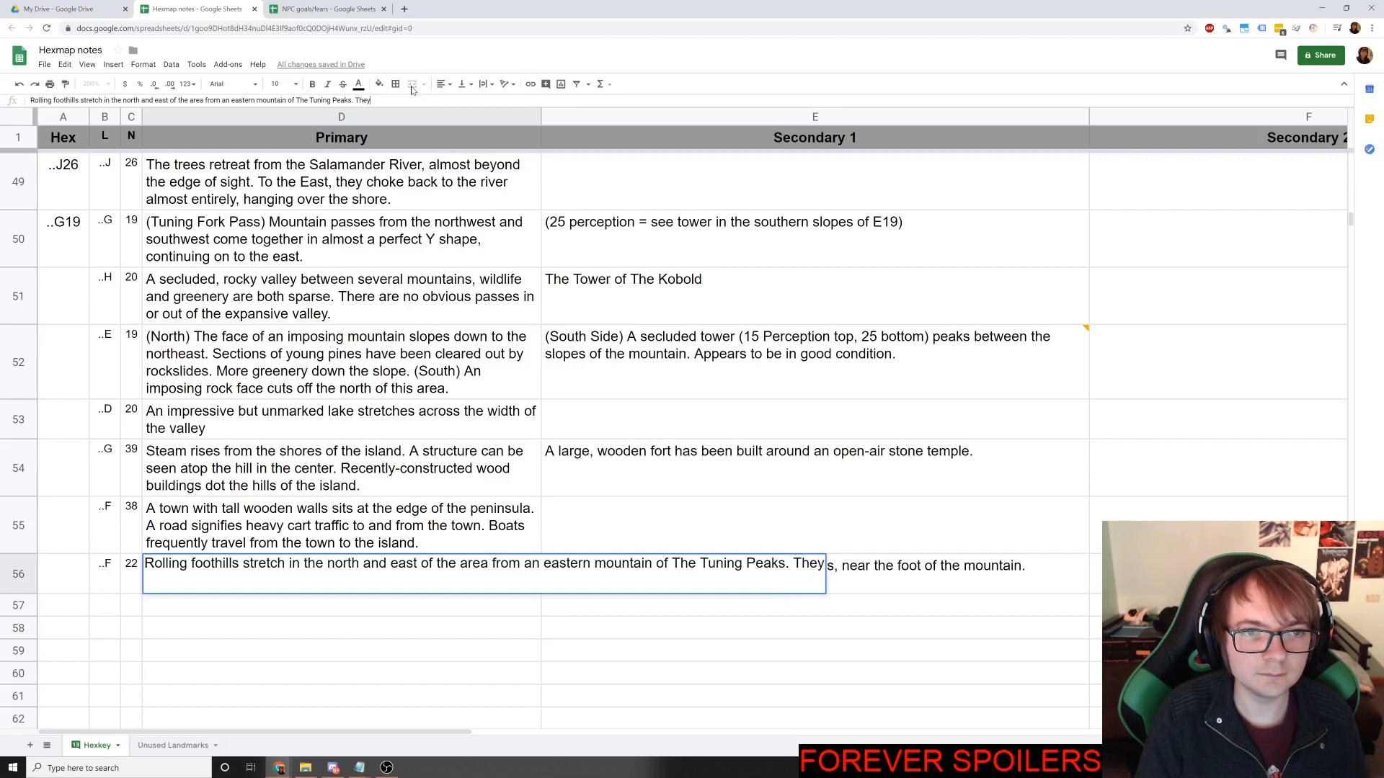
key(BackSpace)
text(ey're co)
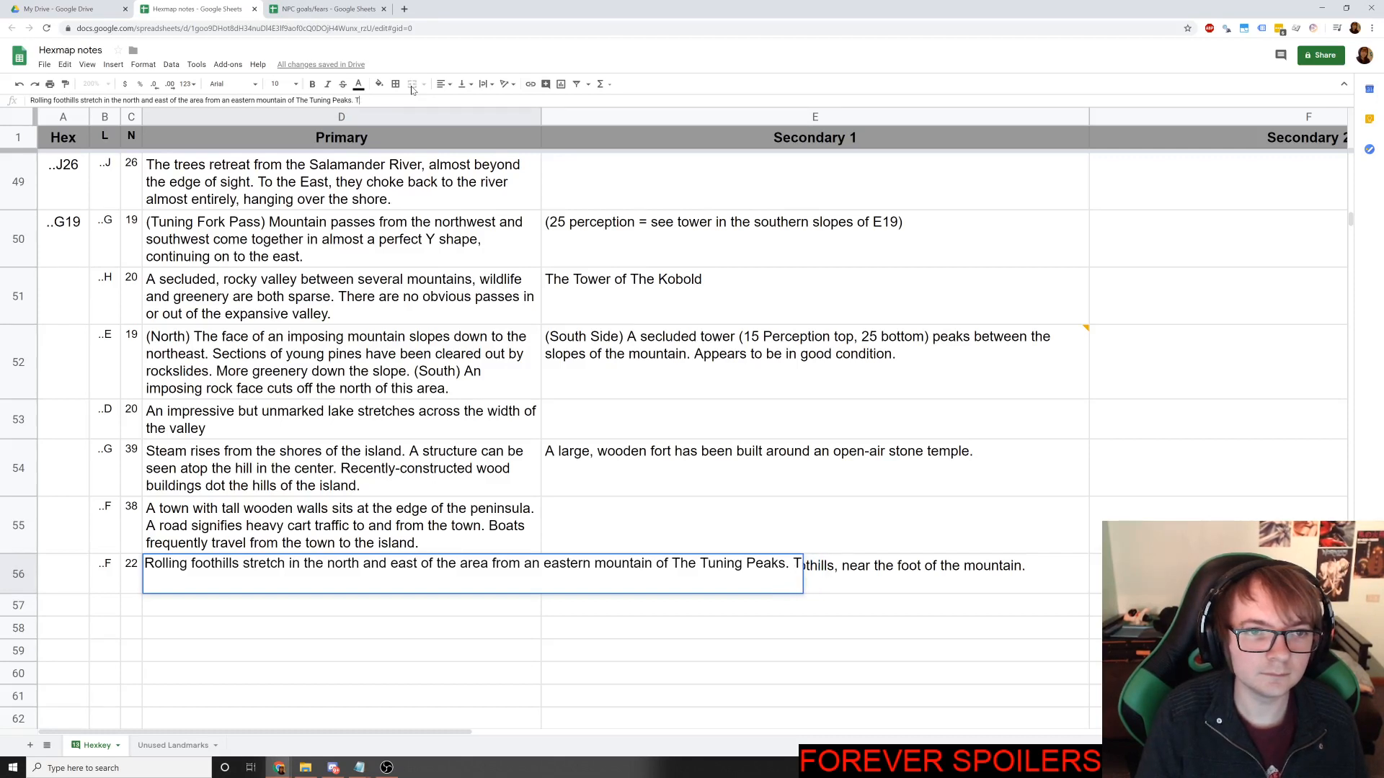
text(vered in)
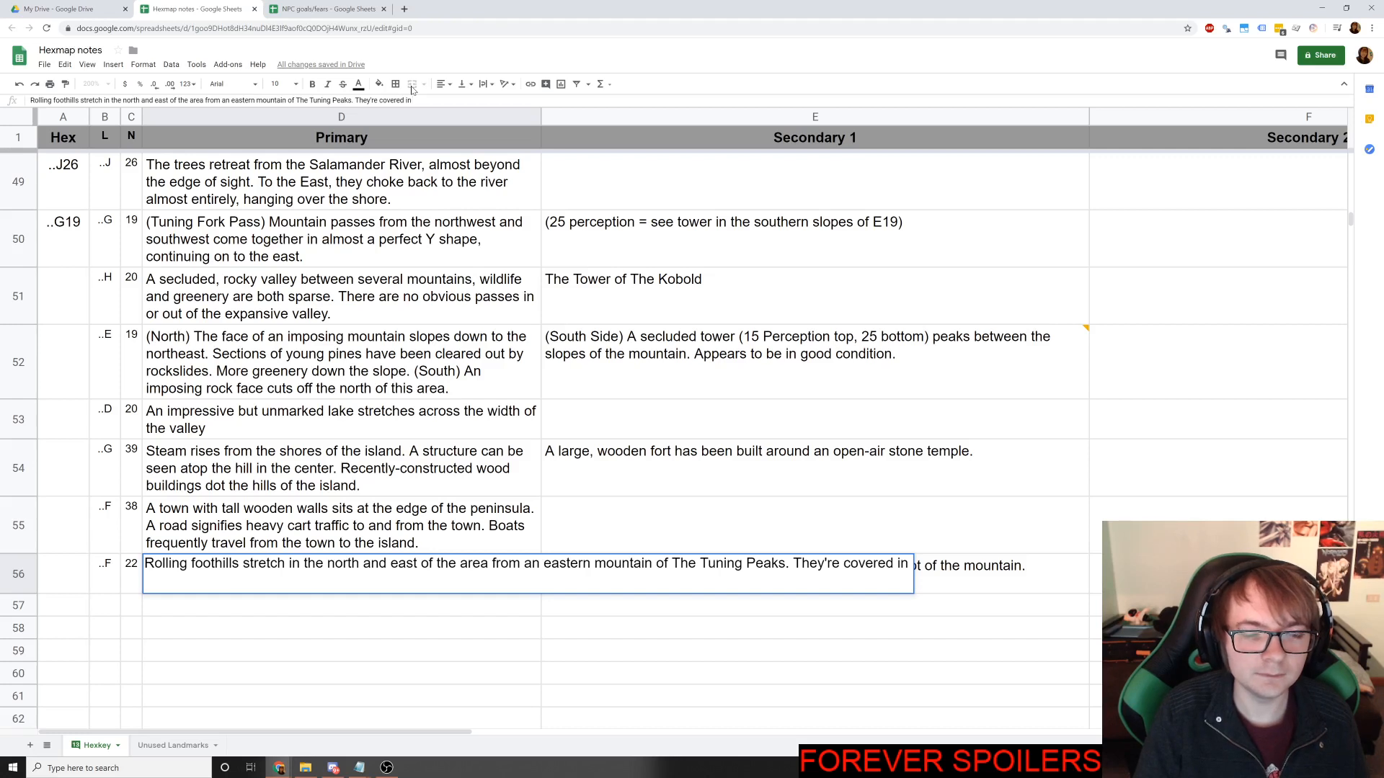
text( rough, patchy g)
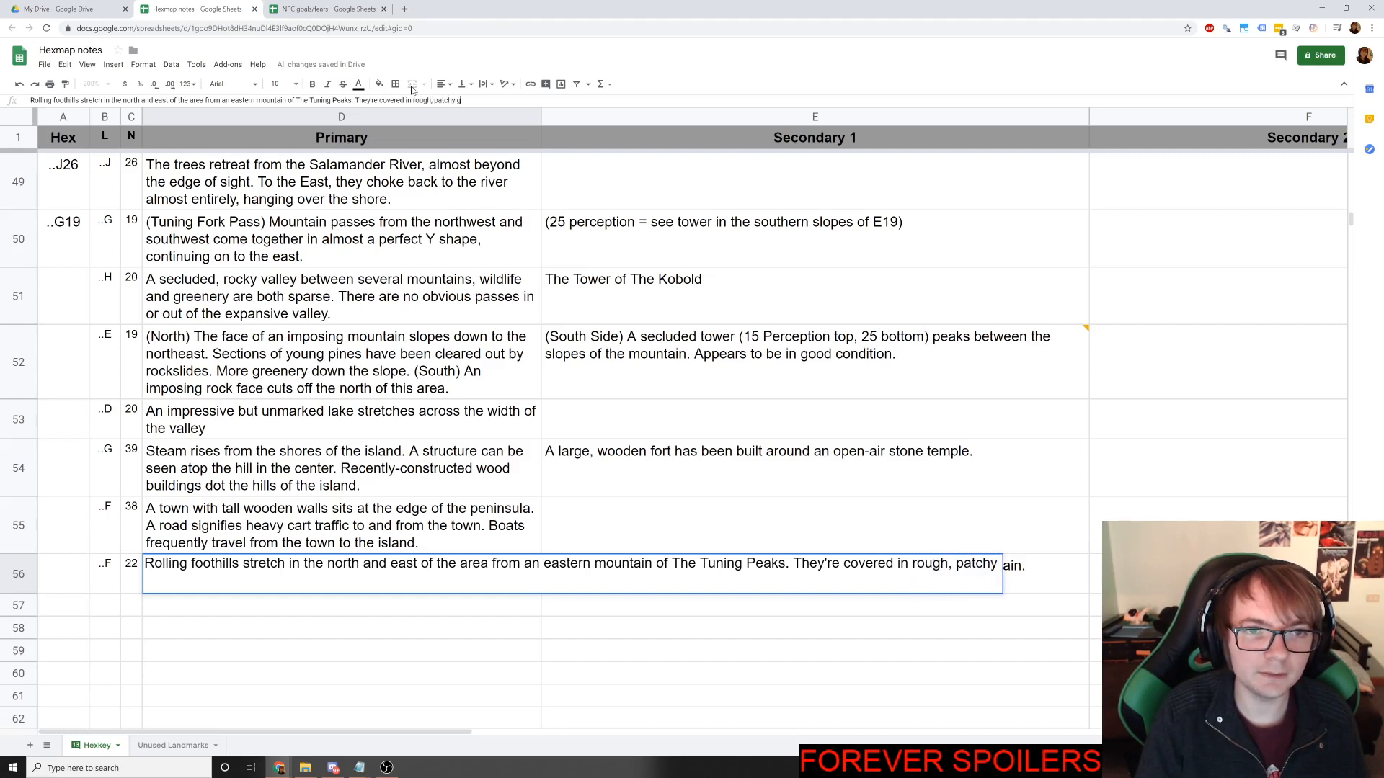
text(rass and scrub b)
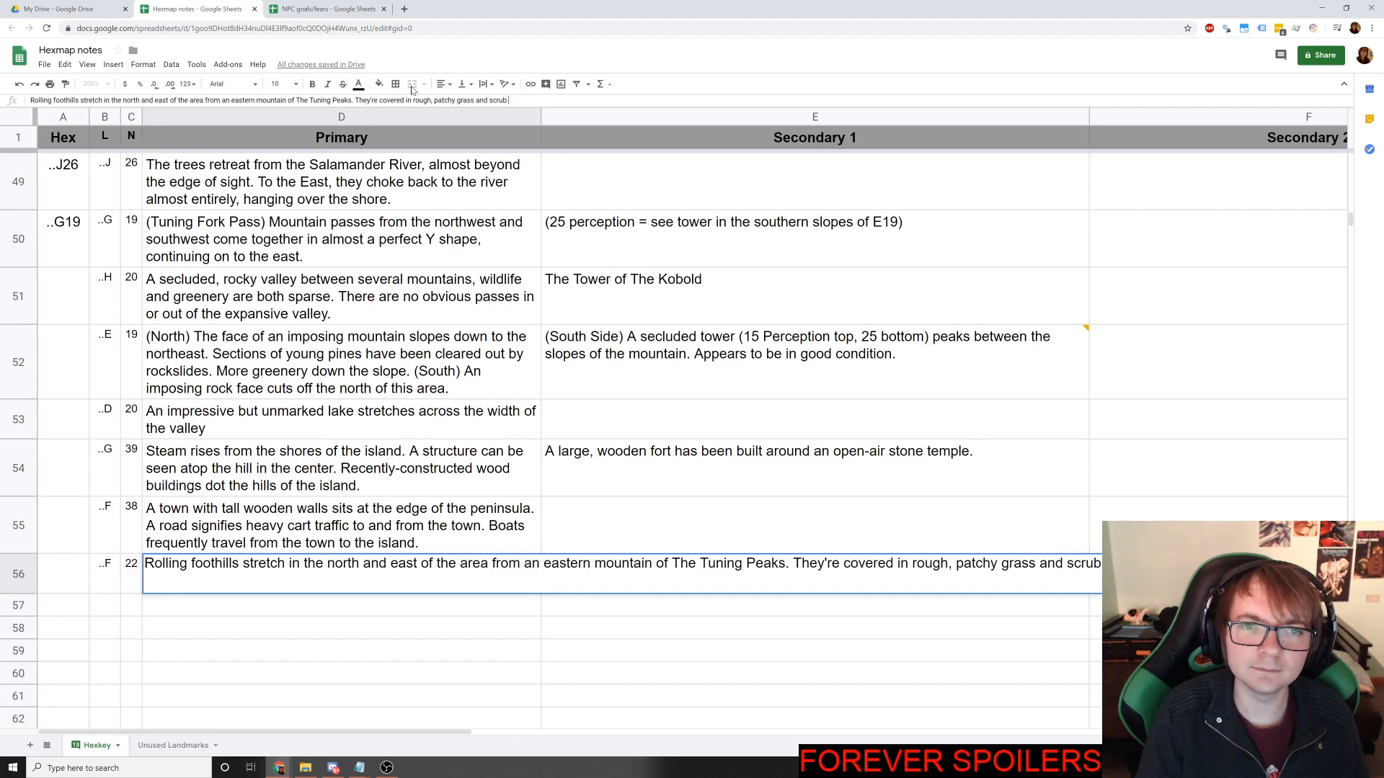
text(rushes.)
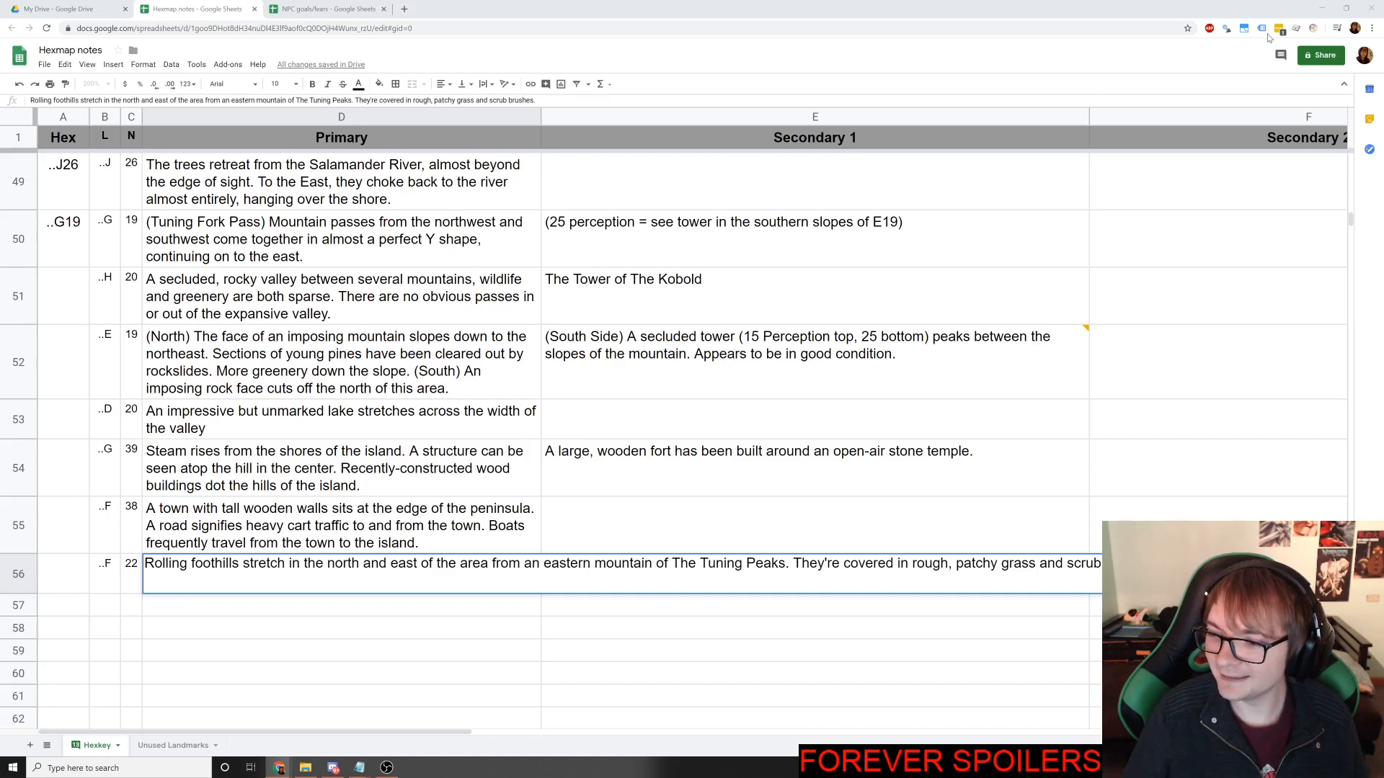
click(416, 647)
click(400, 592)
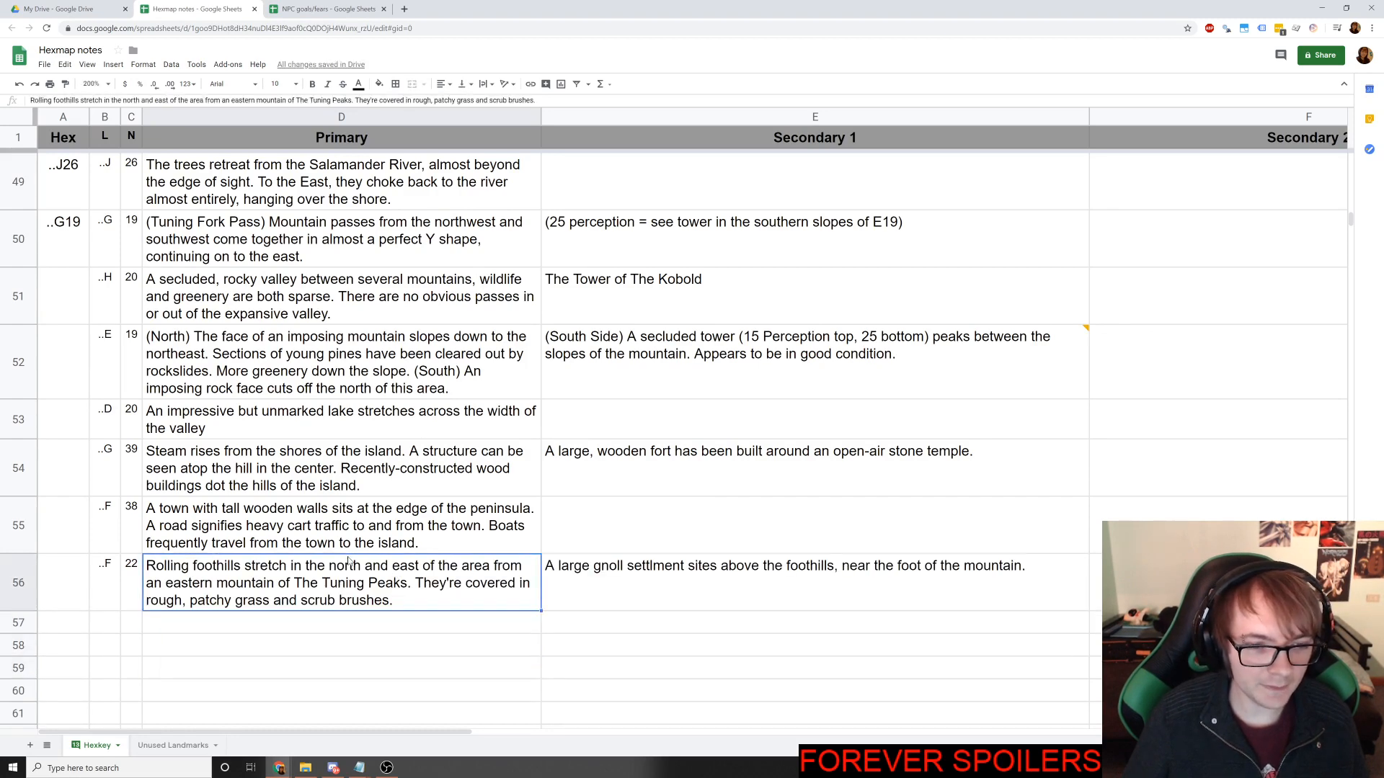
Change 'scrub brushes' to 'scrub brush' in the ..F22 Primary description.
click(649, 578)
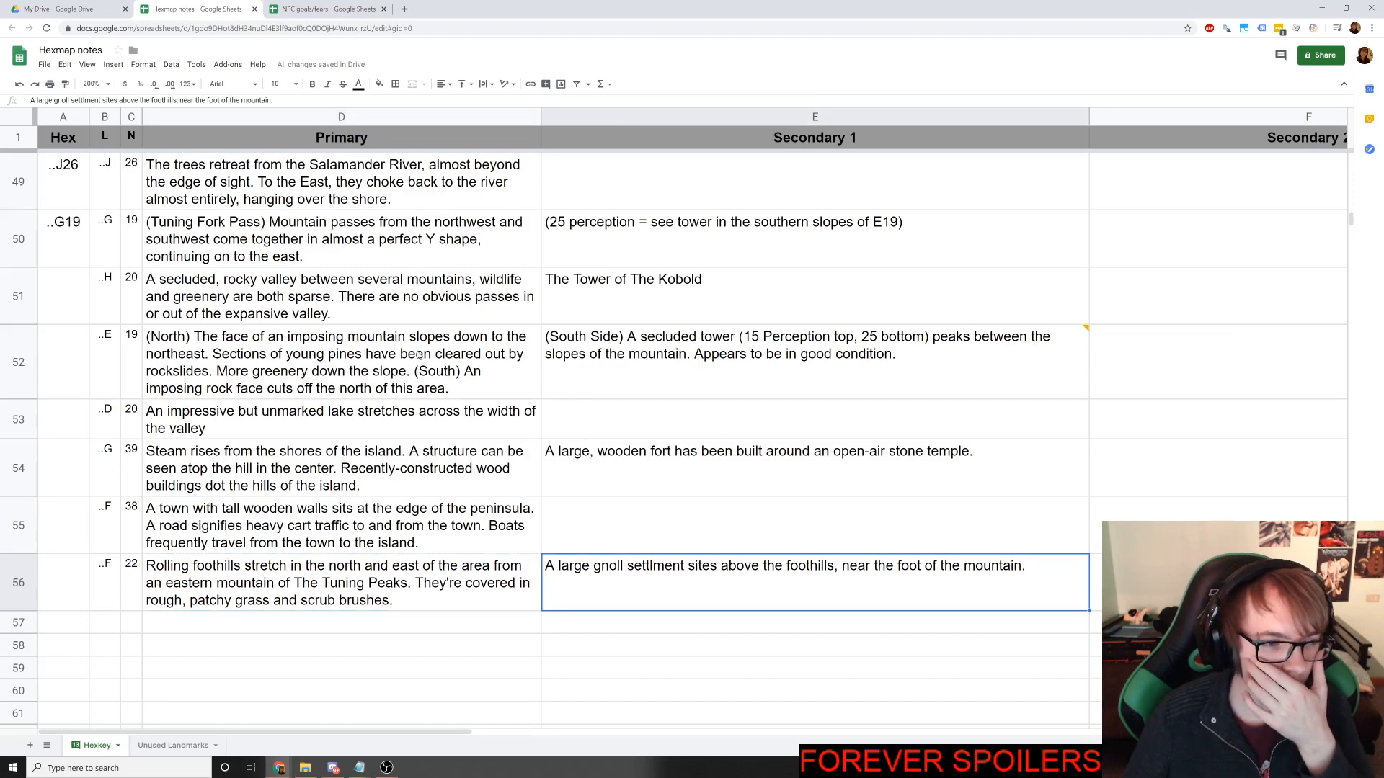
key(Left)
key(Return)
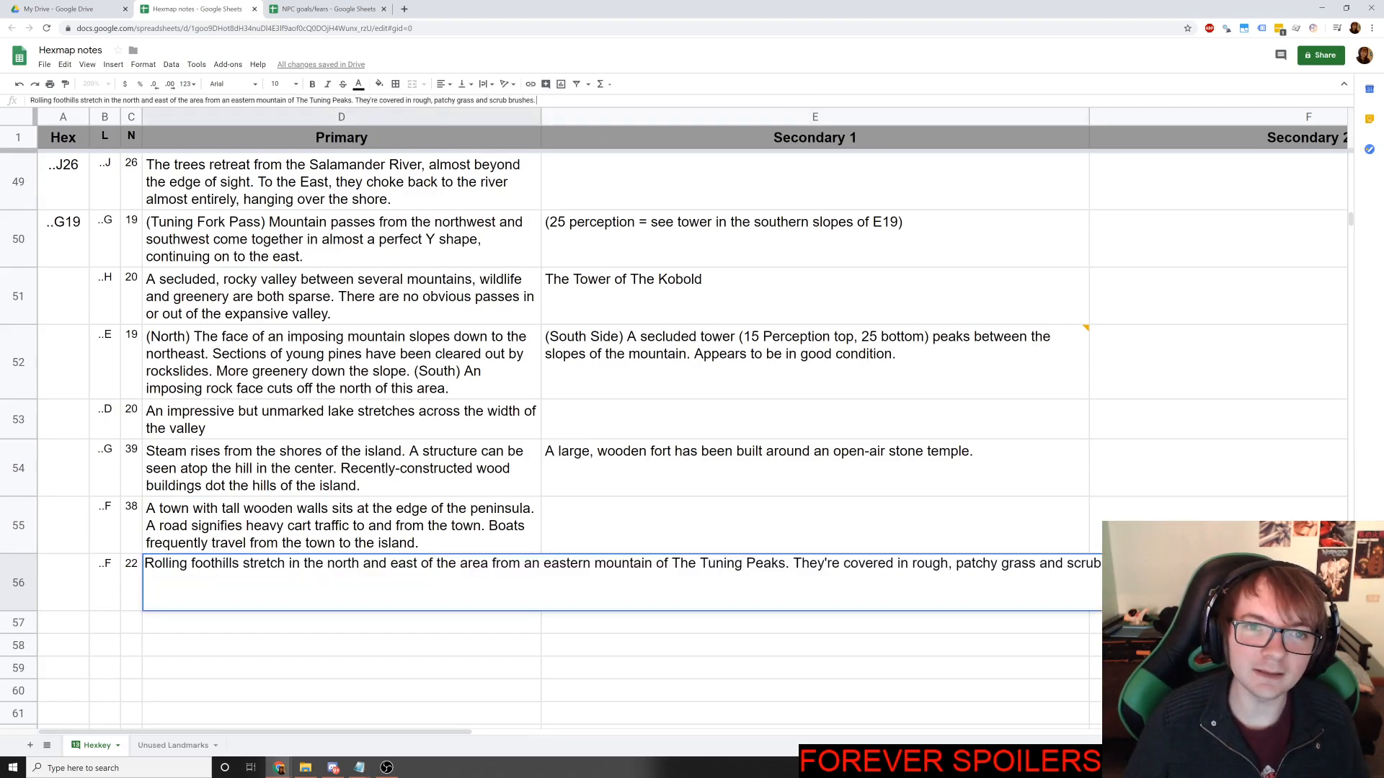
key(BackSpace)
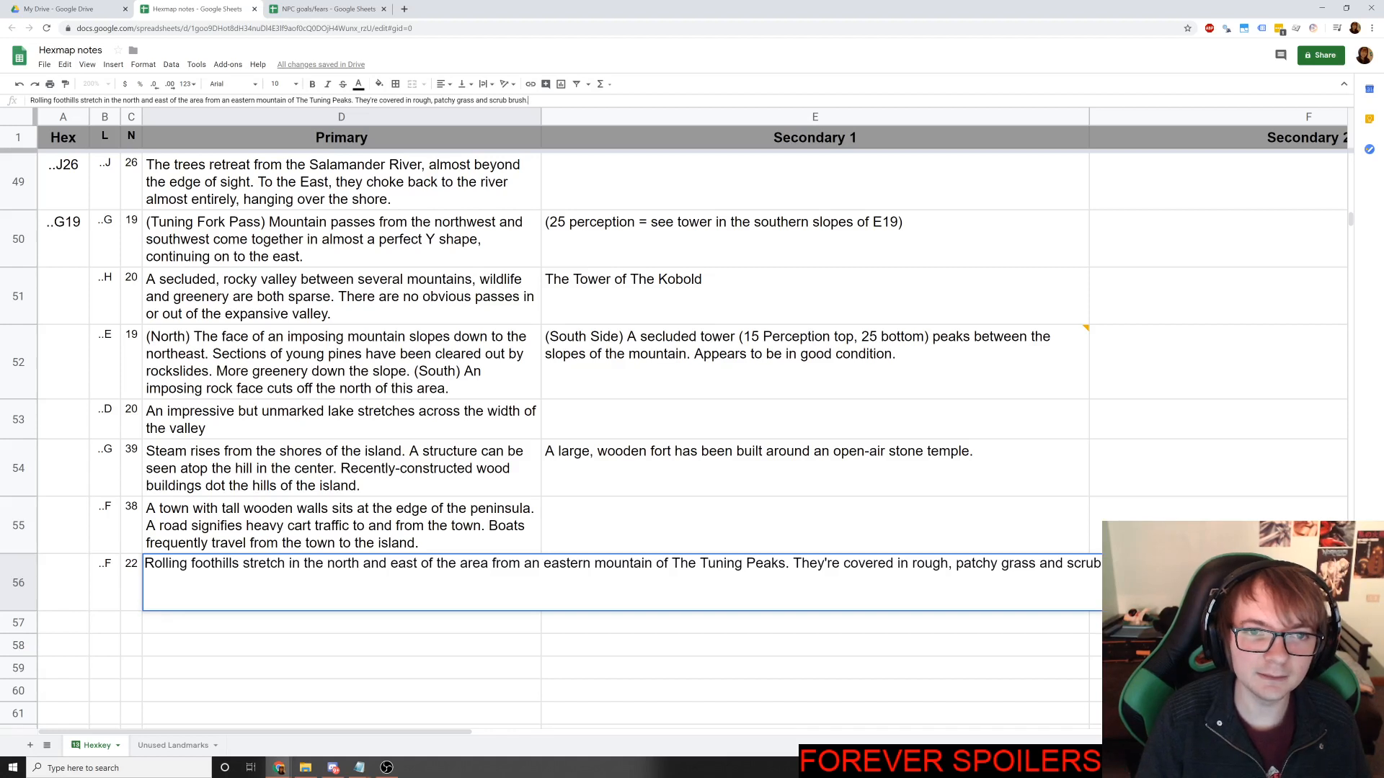
text(.)
key(Return)
Commit the ..F22 Primary text, check the Roll20 map, and add hex ..H 30 in the row beneath ..F 22.
click(622, 570)
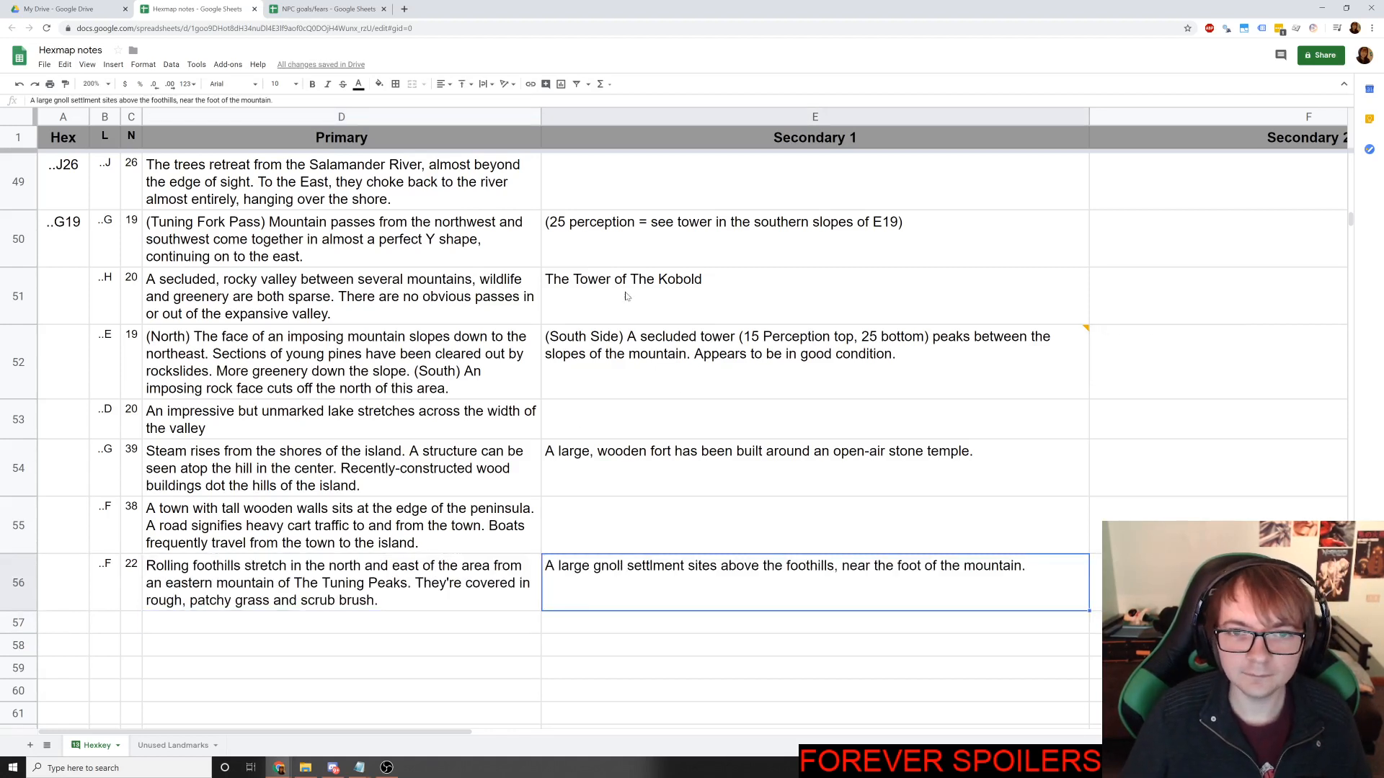
key(alt+Tab)
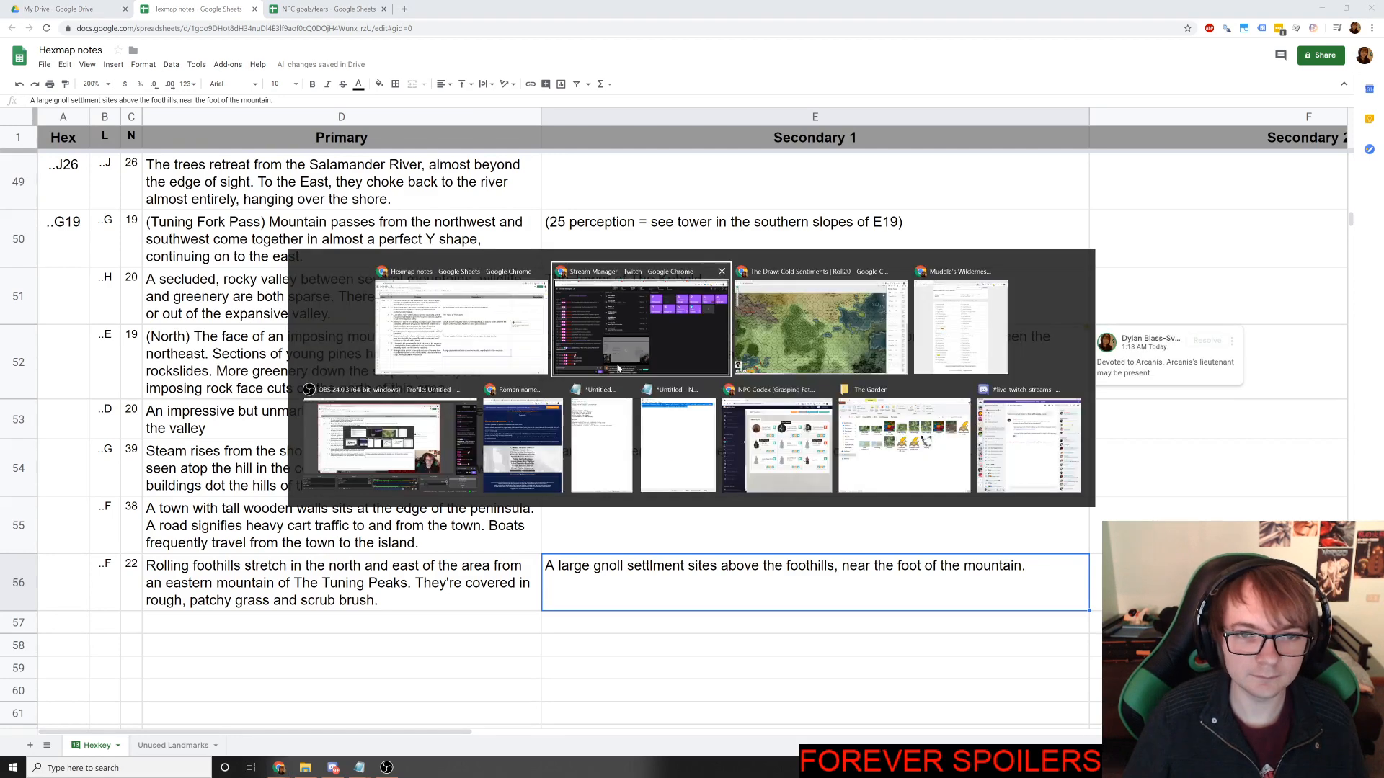
key(alt+Tab)
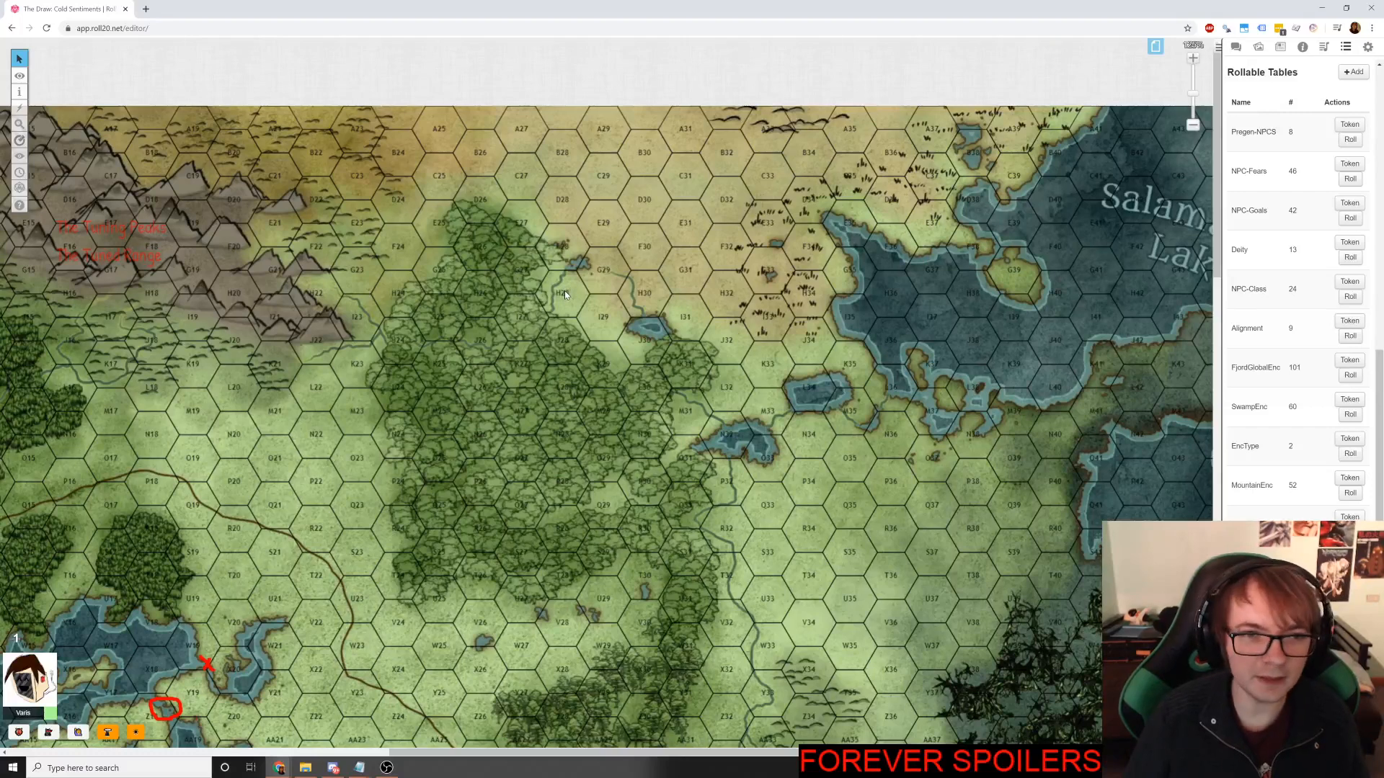
key(alt+Tab)
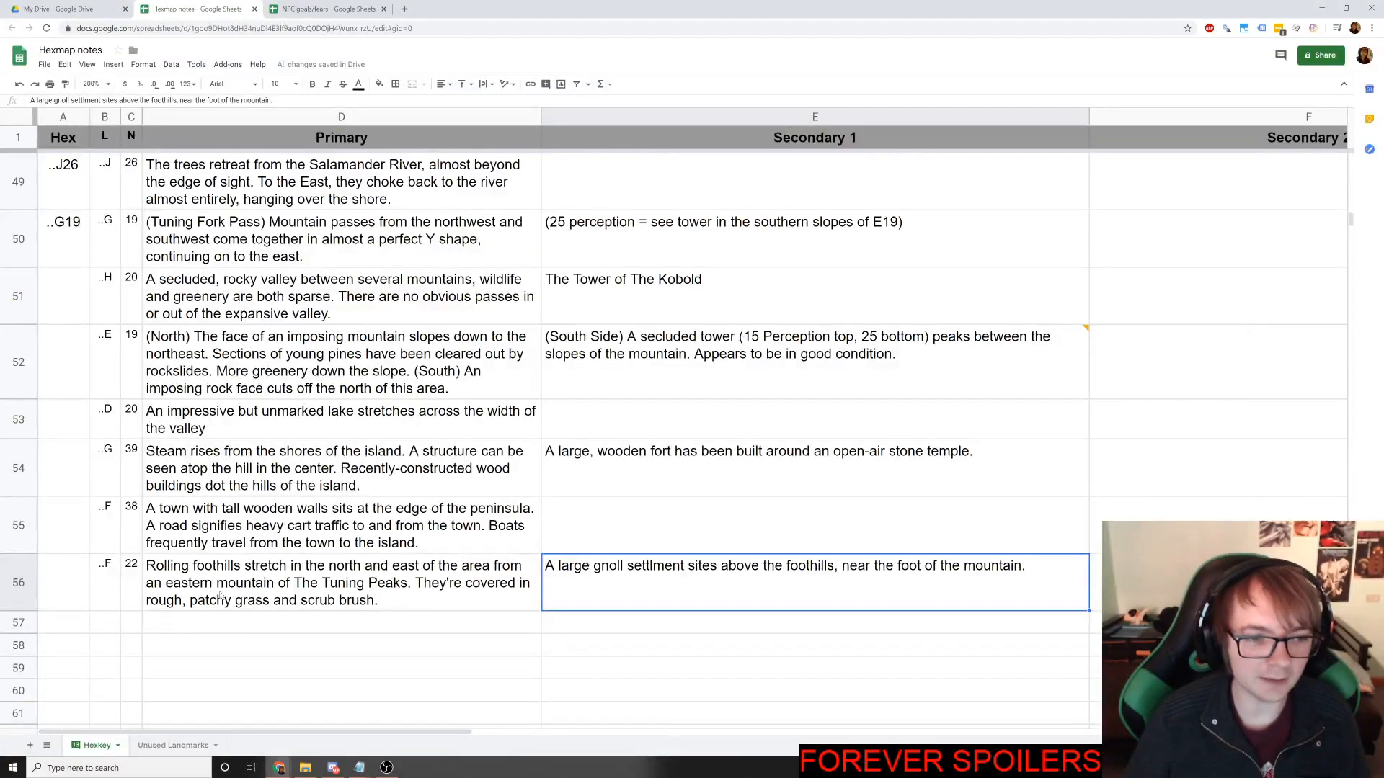
click(114, 618)
text(..H)
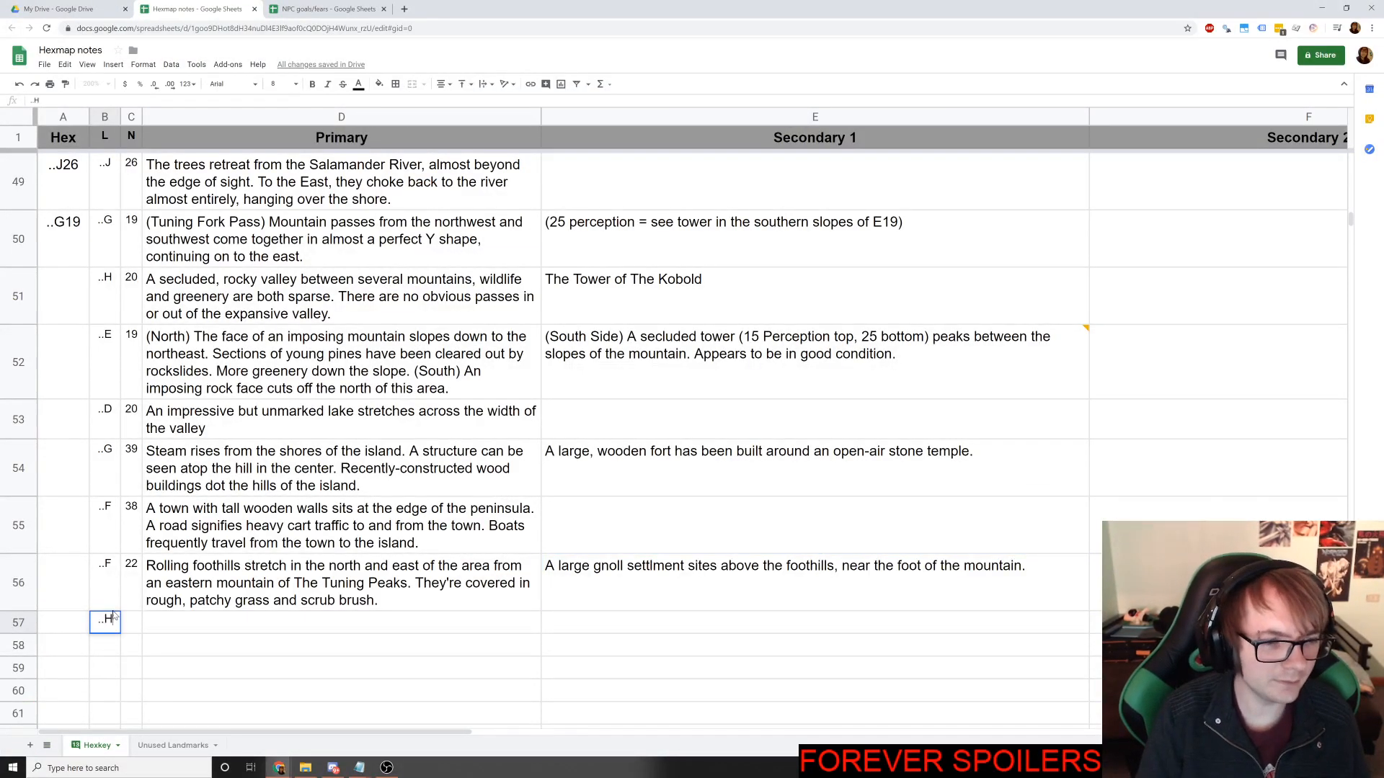
key(Tab)
text(20)
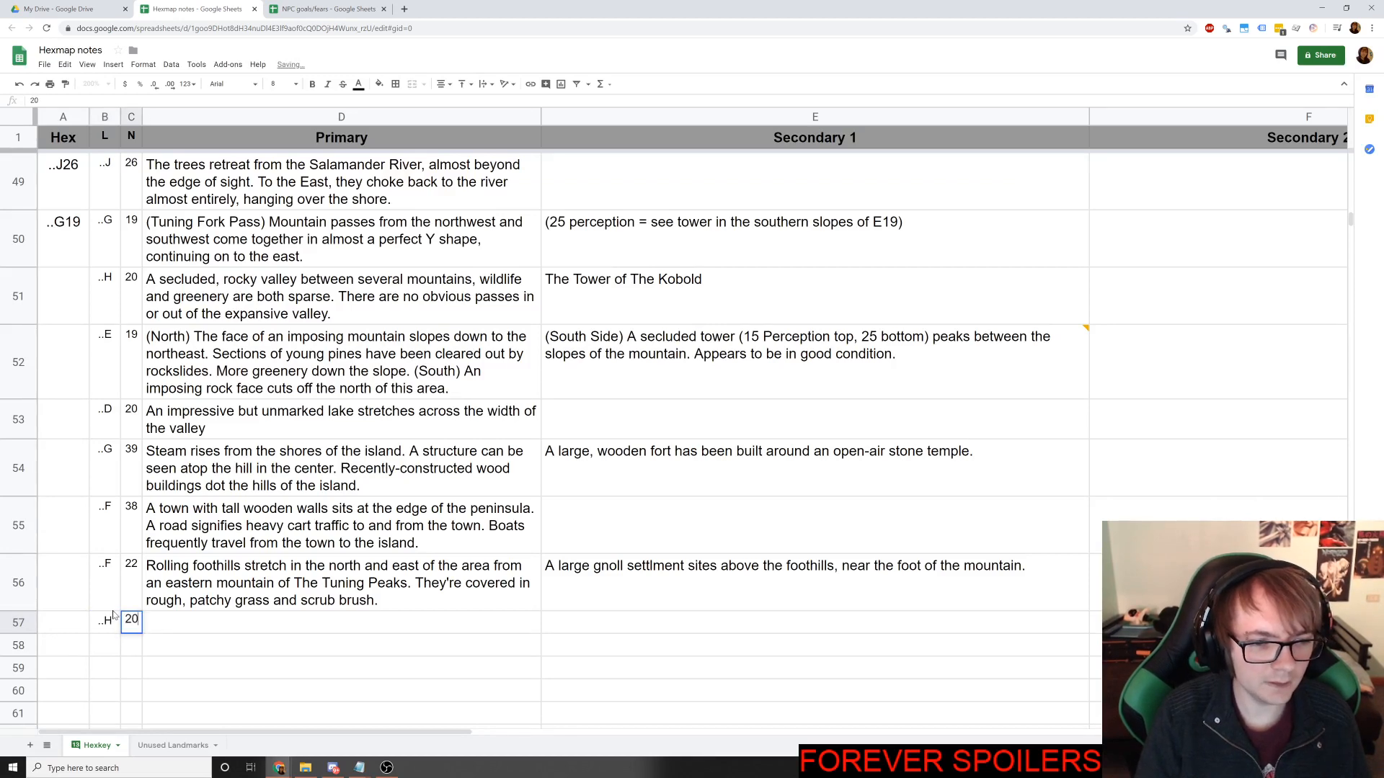
key(alt+Tab)
key(alt+Tab)
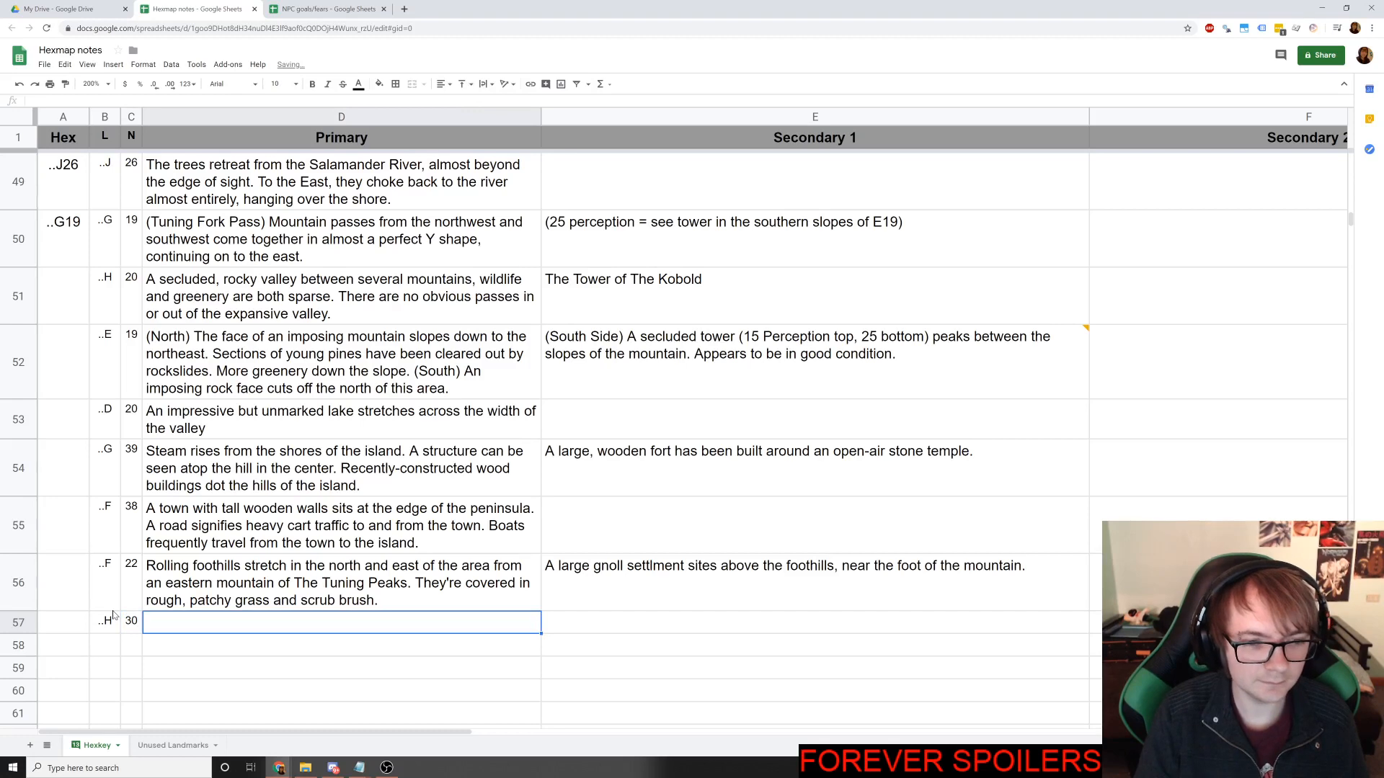
Consult the Roll20 map and begin the ..H30 Primary description with 'A fort made of fresh wood is'.
key(alt+Tab)
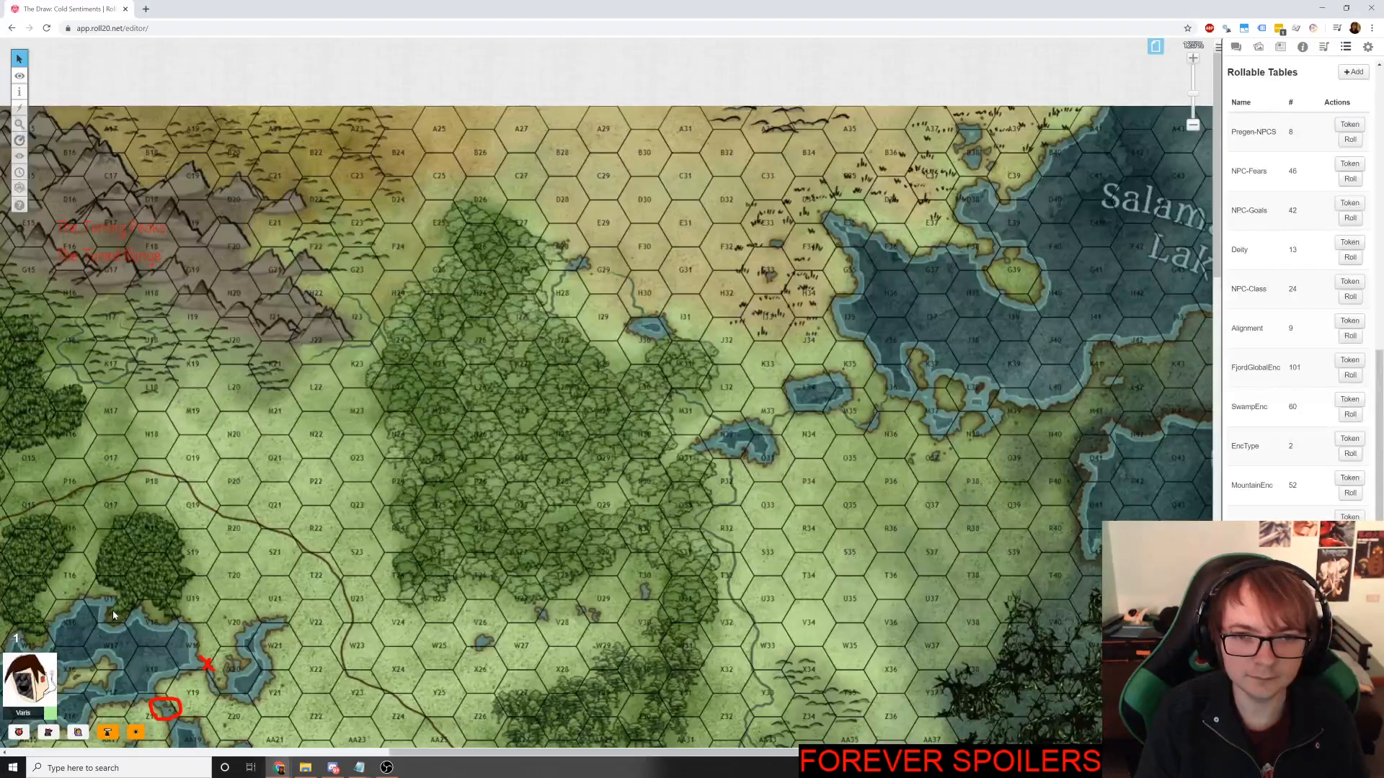
key(alt+Tab)
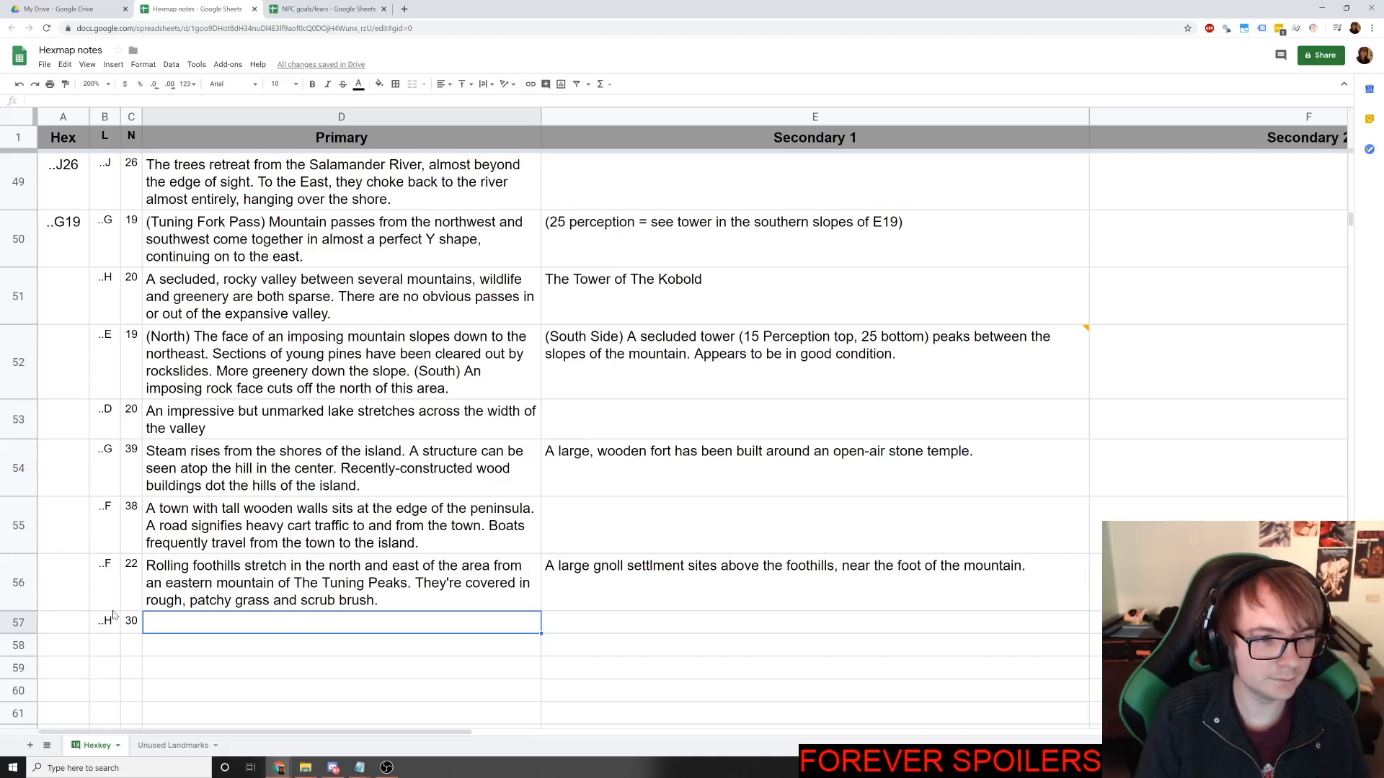
text(A fort i)
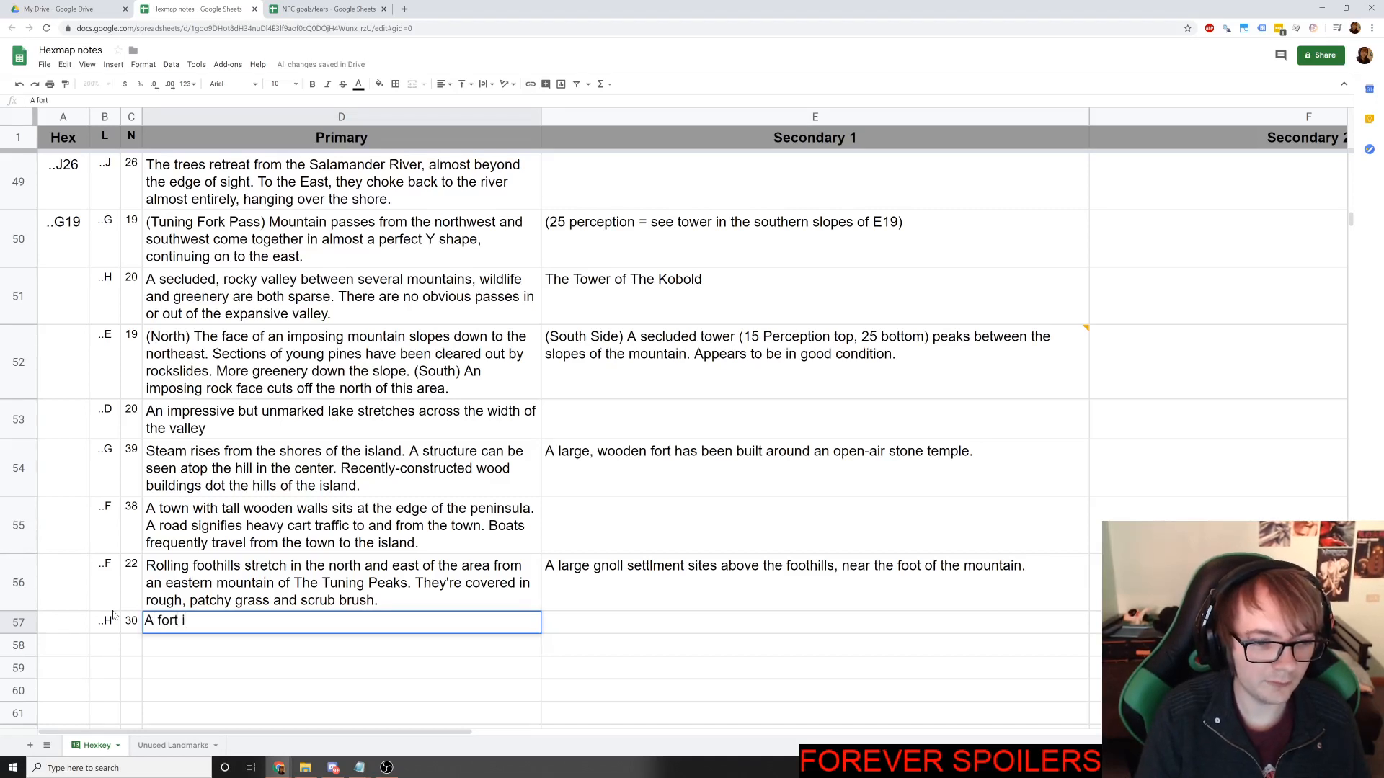
key(BackSpace)
key(BackSpace)
key(BackSpace)
key(BackSpace)
key(BackSpace)
key(BackSpace)
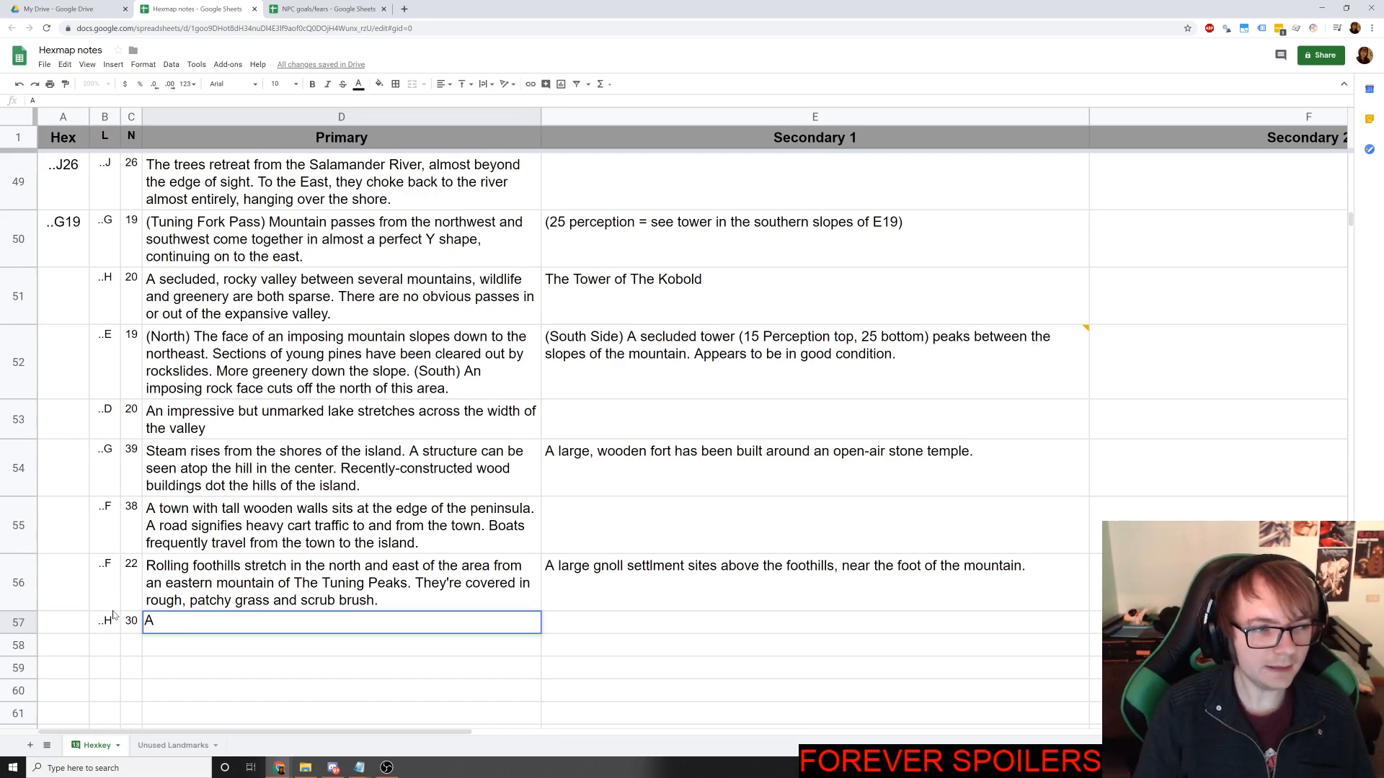
text(fort made o)
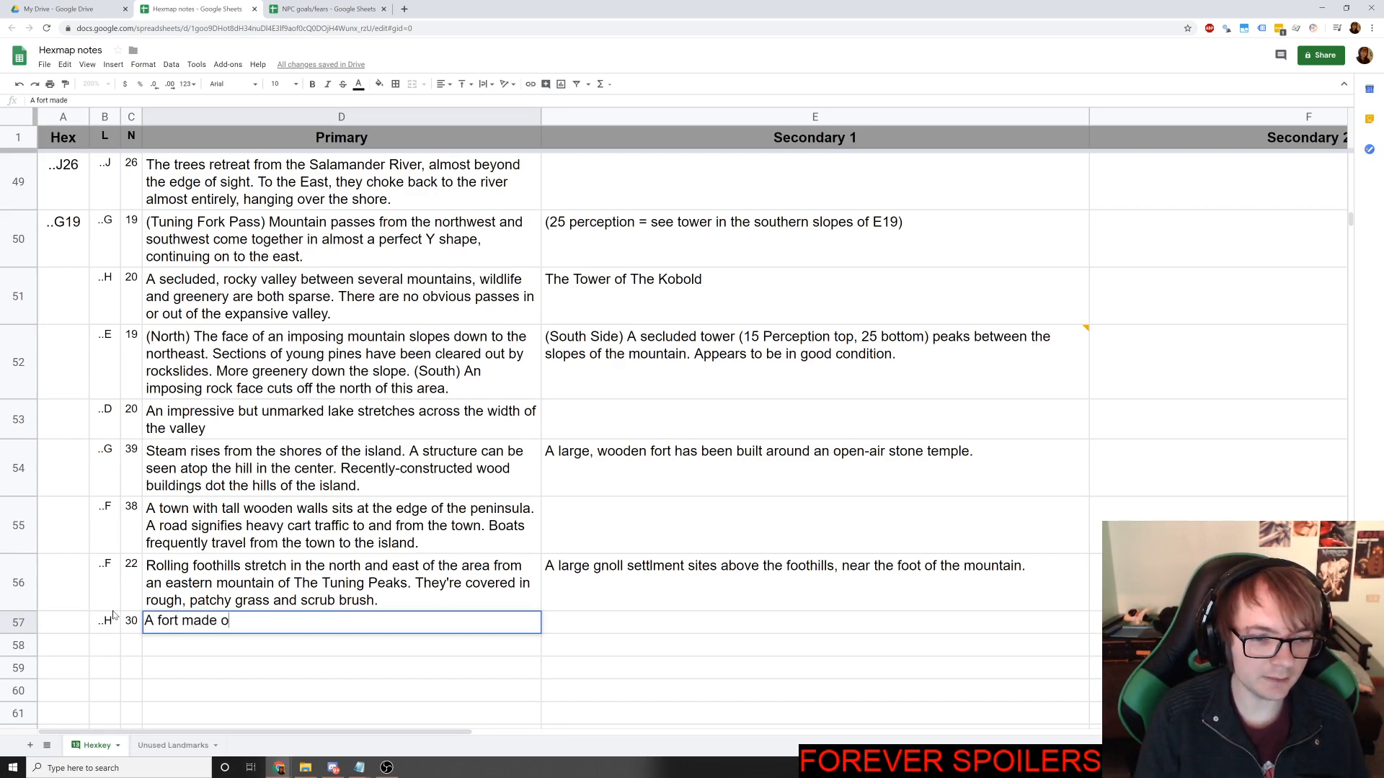
text(f fresh wood is)
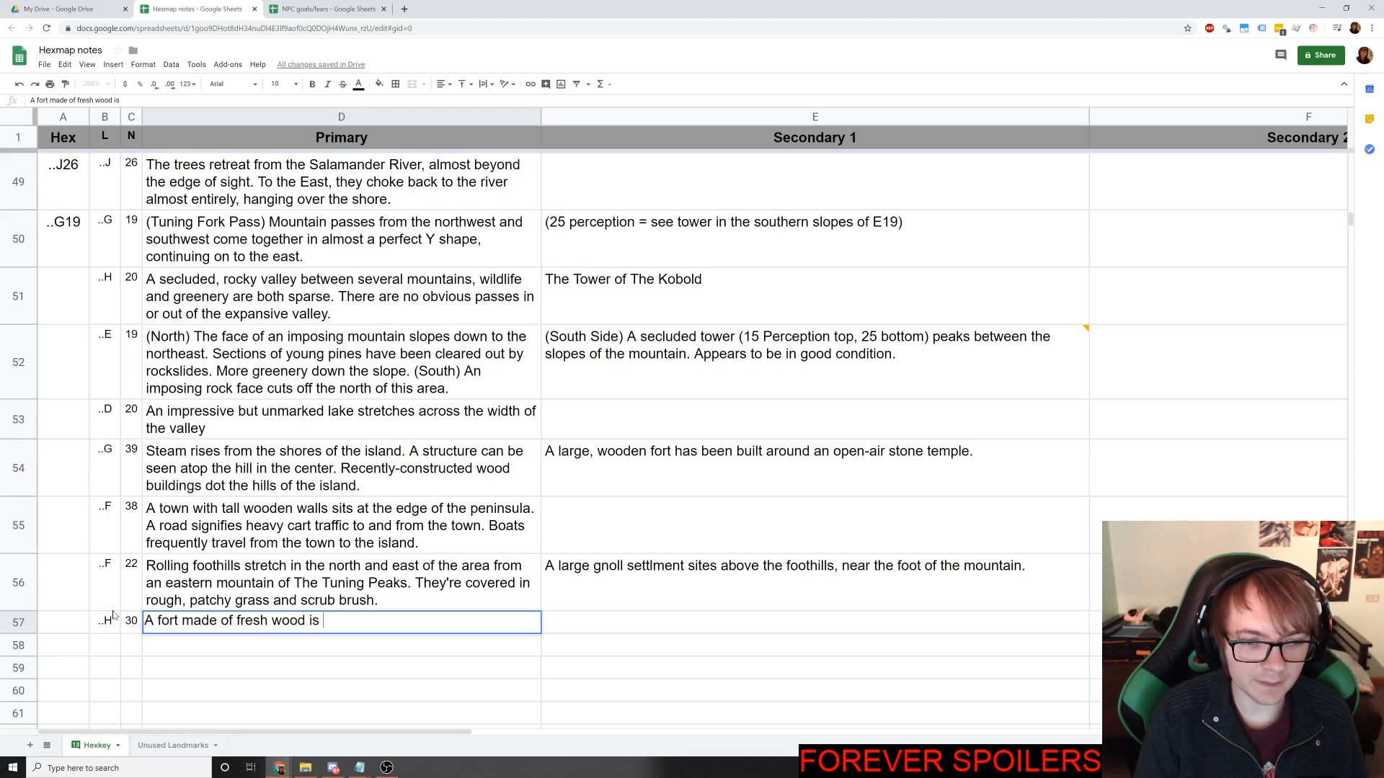
key(alt+Tab)
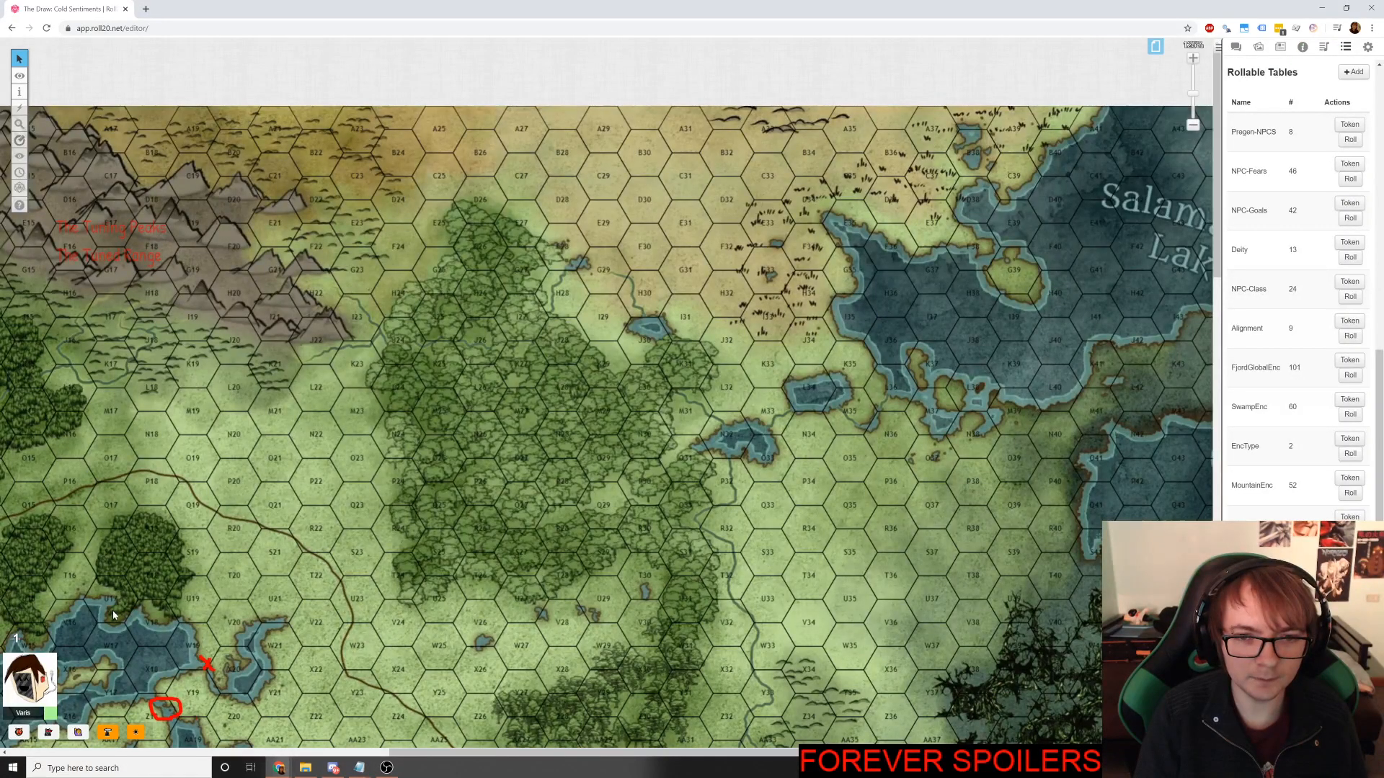
key(alt+Tab)
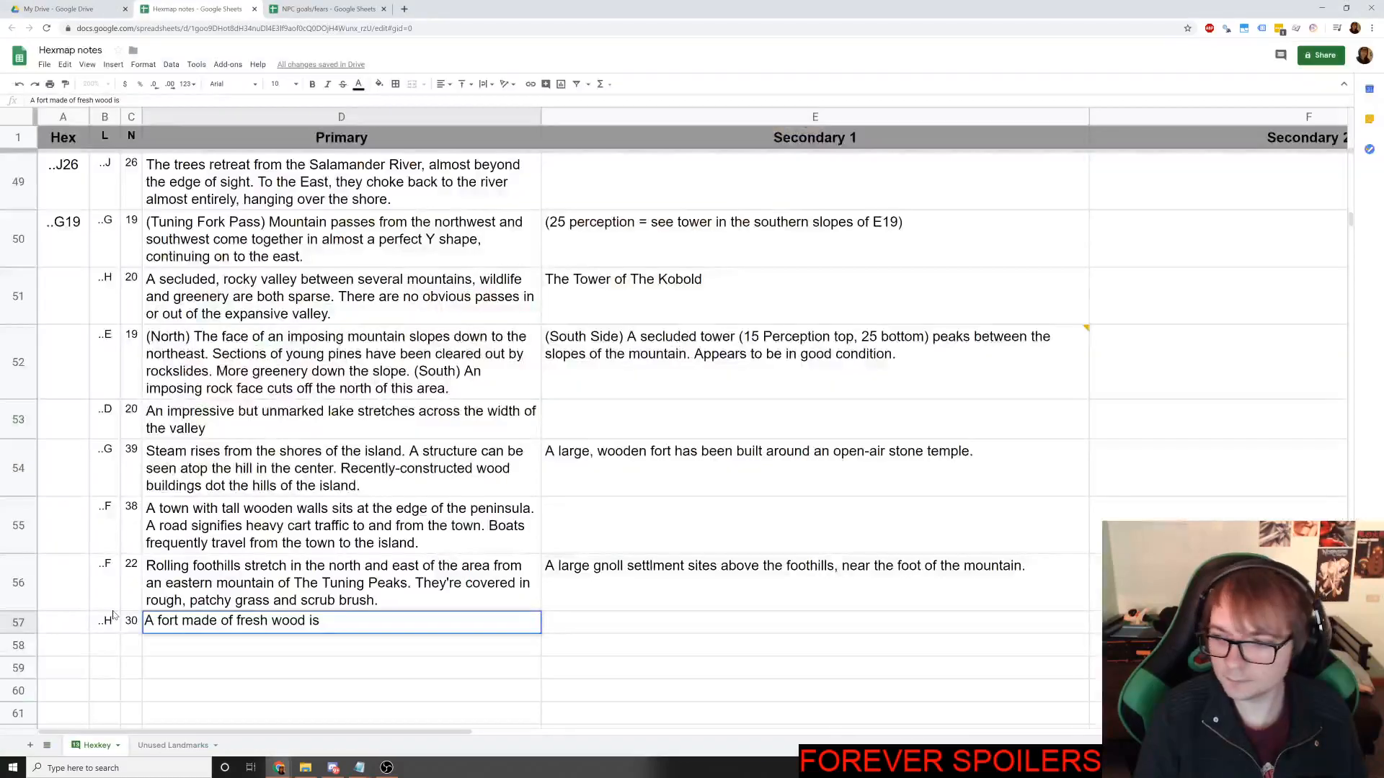
key(alt+Tab)
key(alt+Tab)
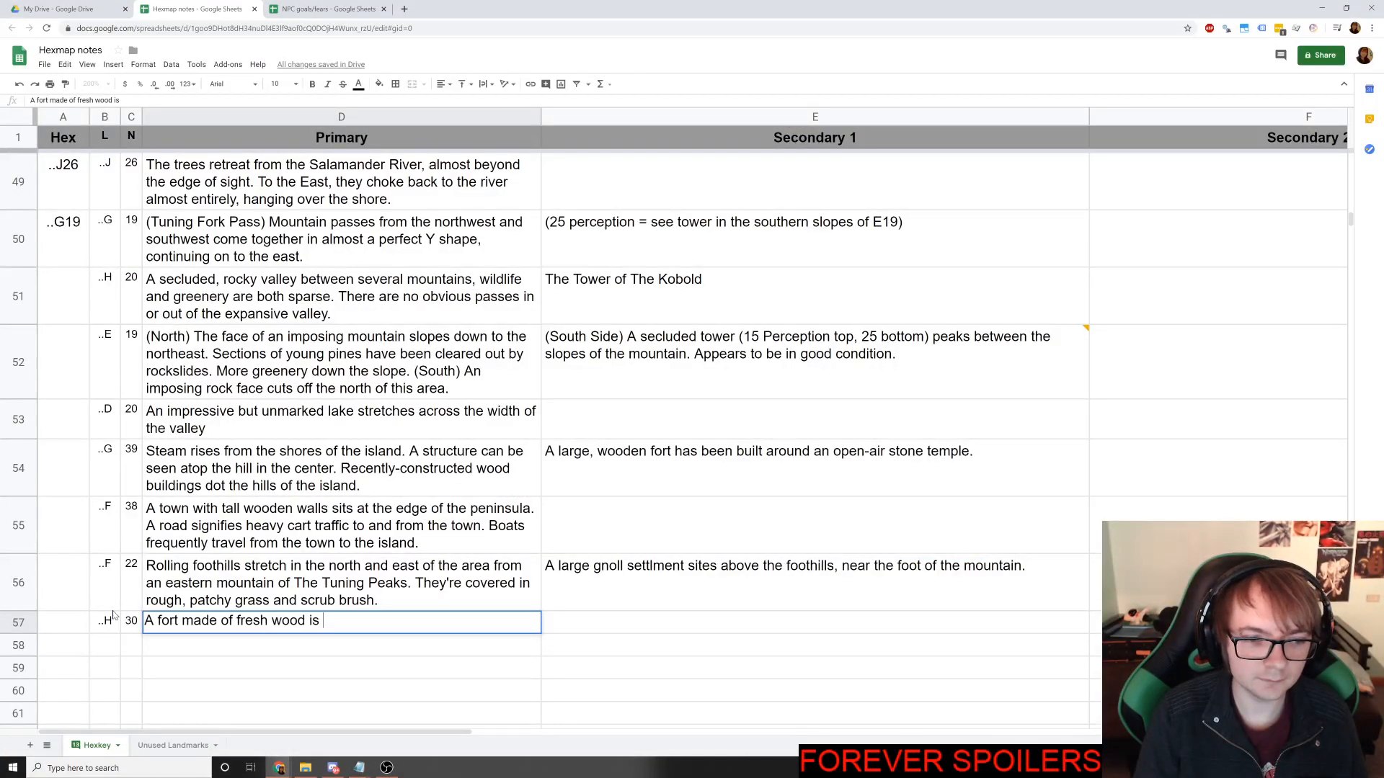
Move the 'A fort made of fresh wood is' text from the ..H30 Primary cell to its Secondary 1 cell.
click(221, 689)
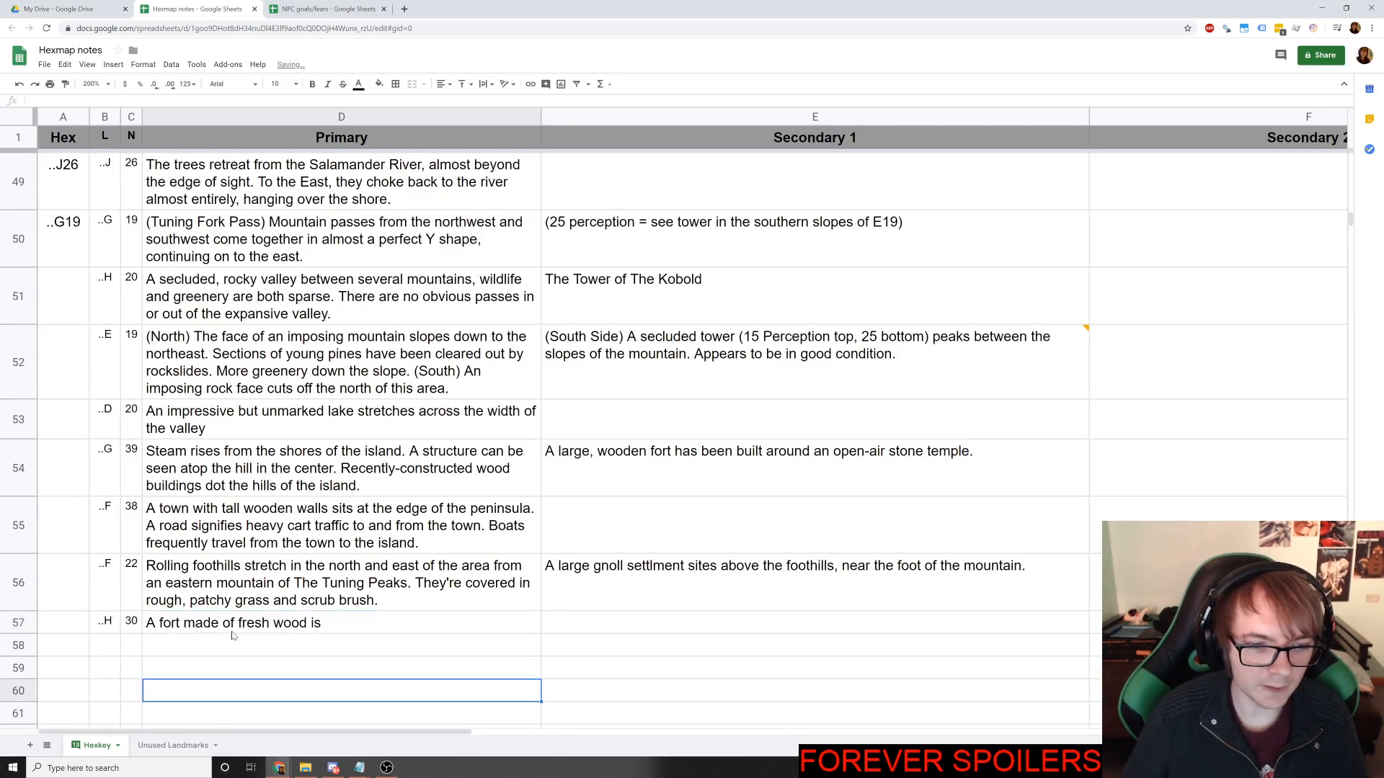
click(245, 625)
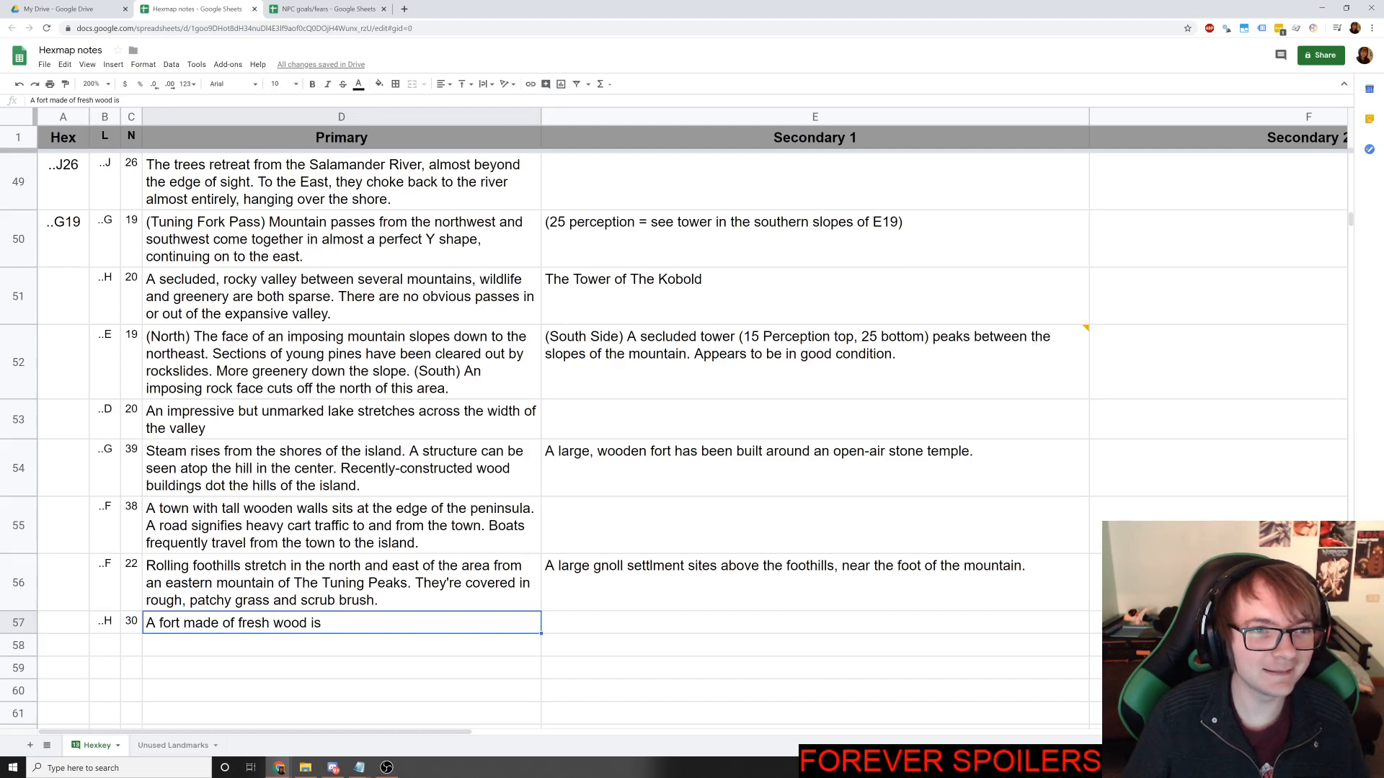
drag(121, 100, 25, 90)
key(ctrl+x)
key(Tab)
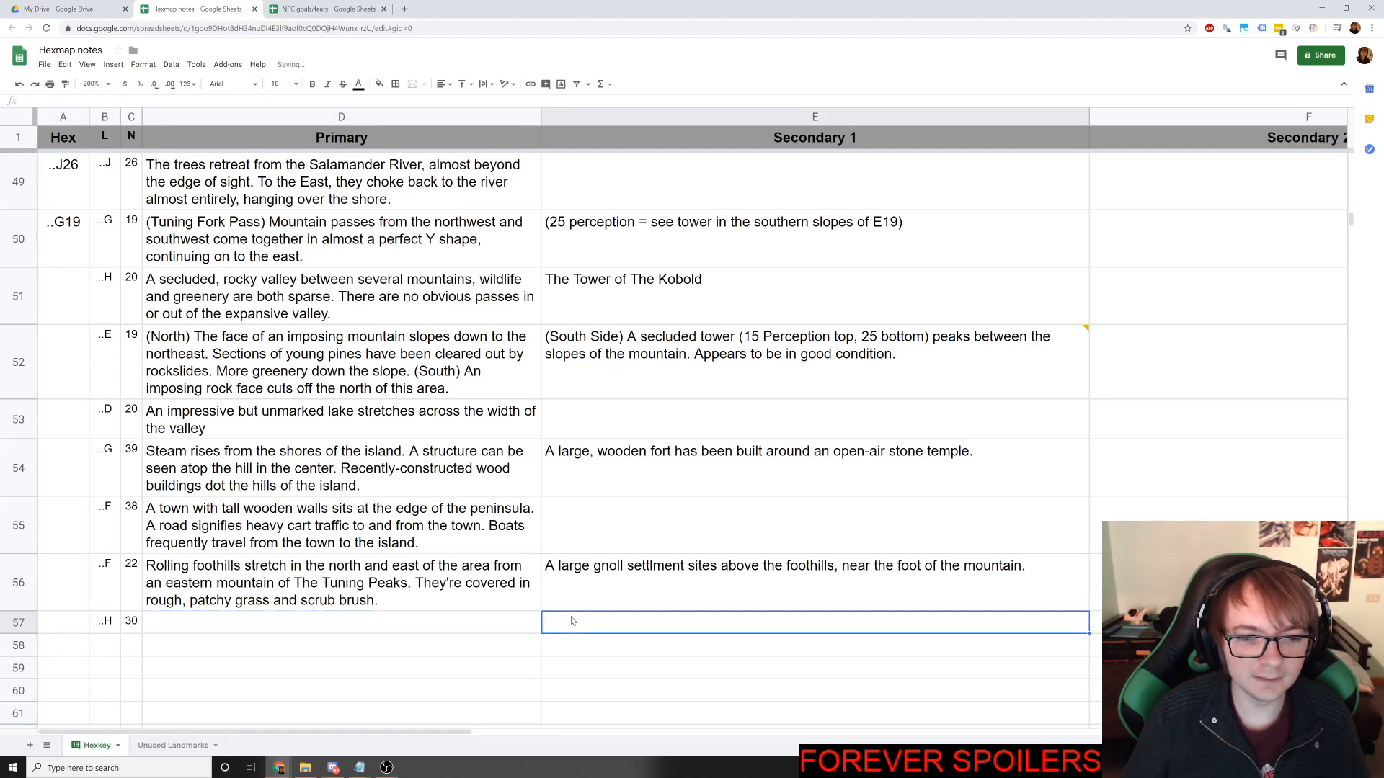
key(ctrl+v)
key(Return)
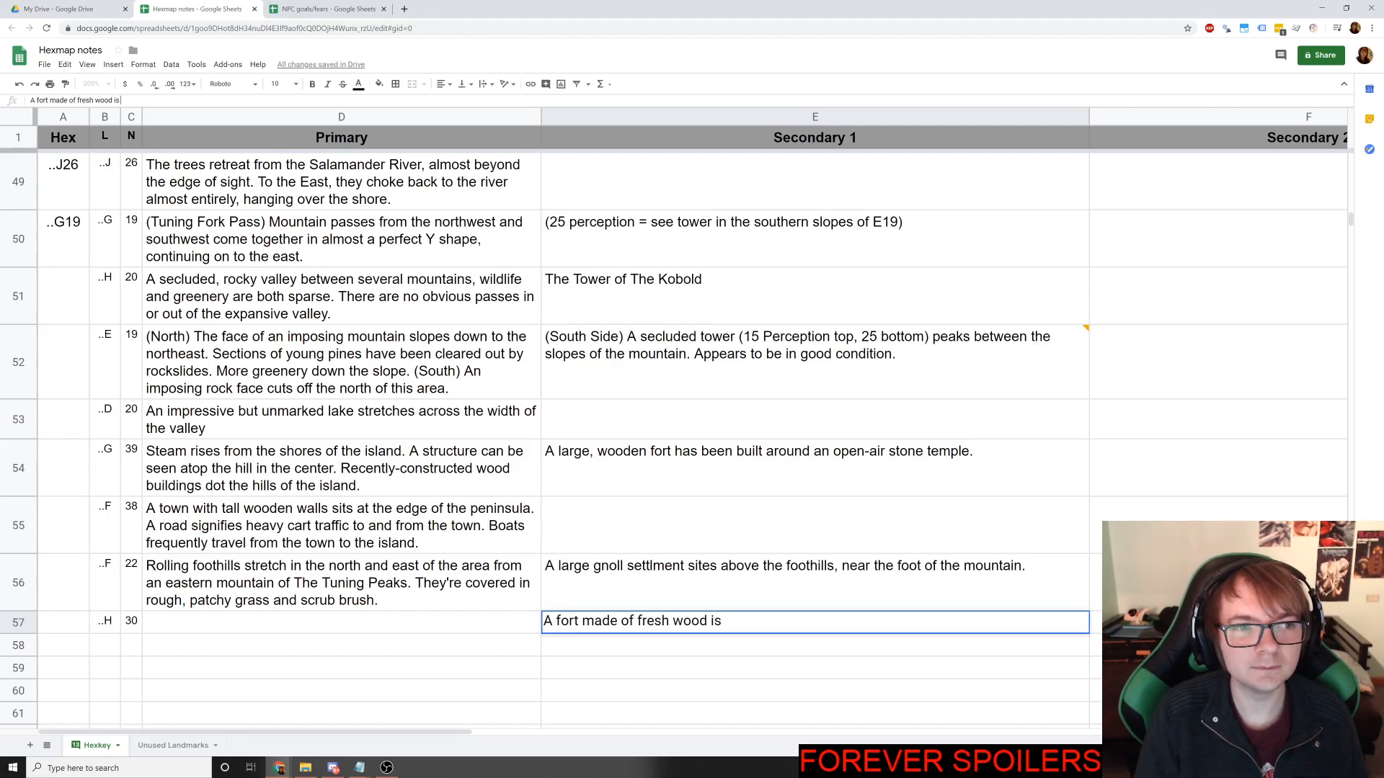
Complete the ..H30 Secondary 1 sentence with 'placed at the north shore of the lake, encircled by spiked fortifications.'.
text(placed at the)
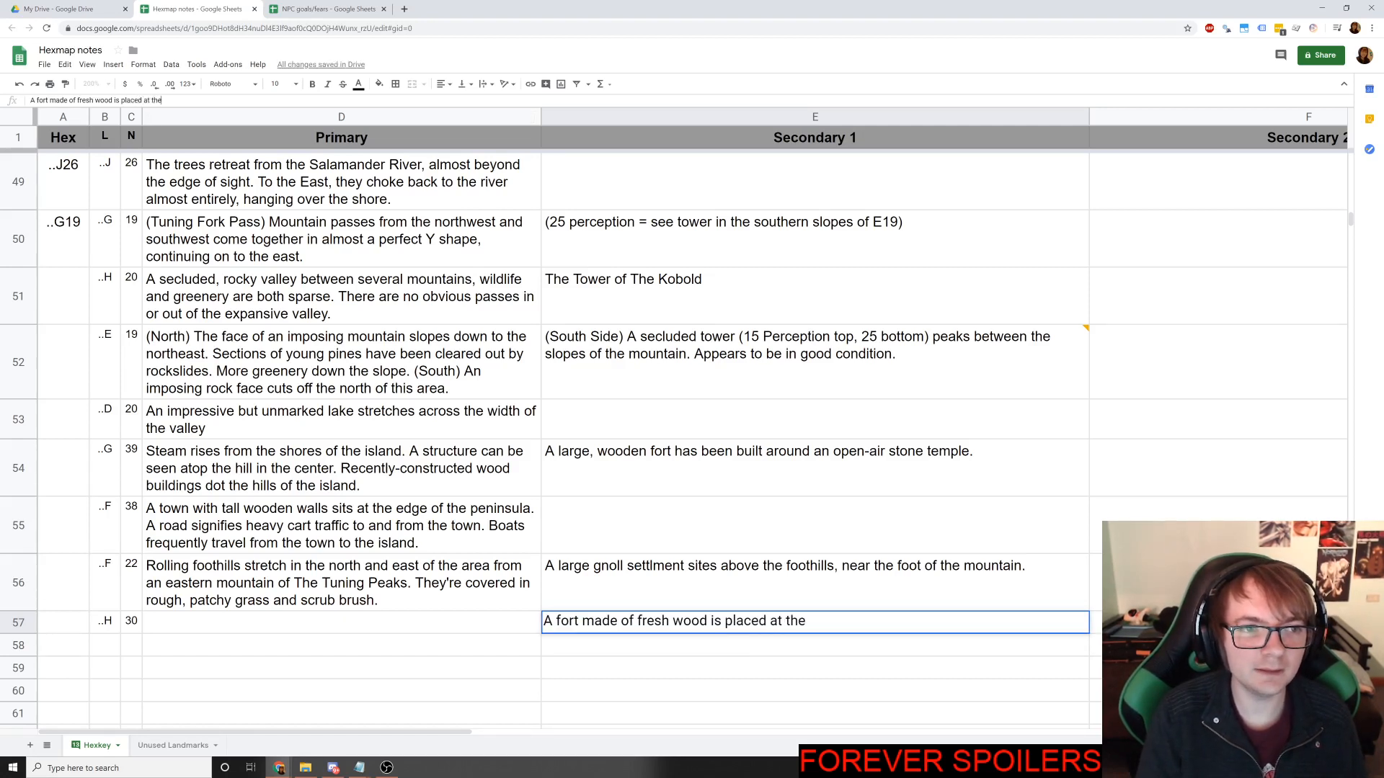
text( north shore of the lake,)
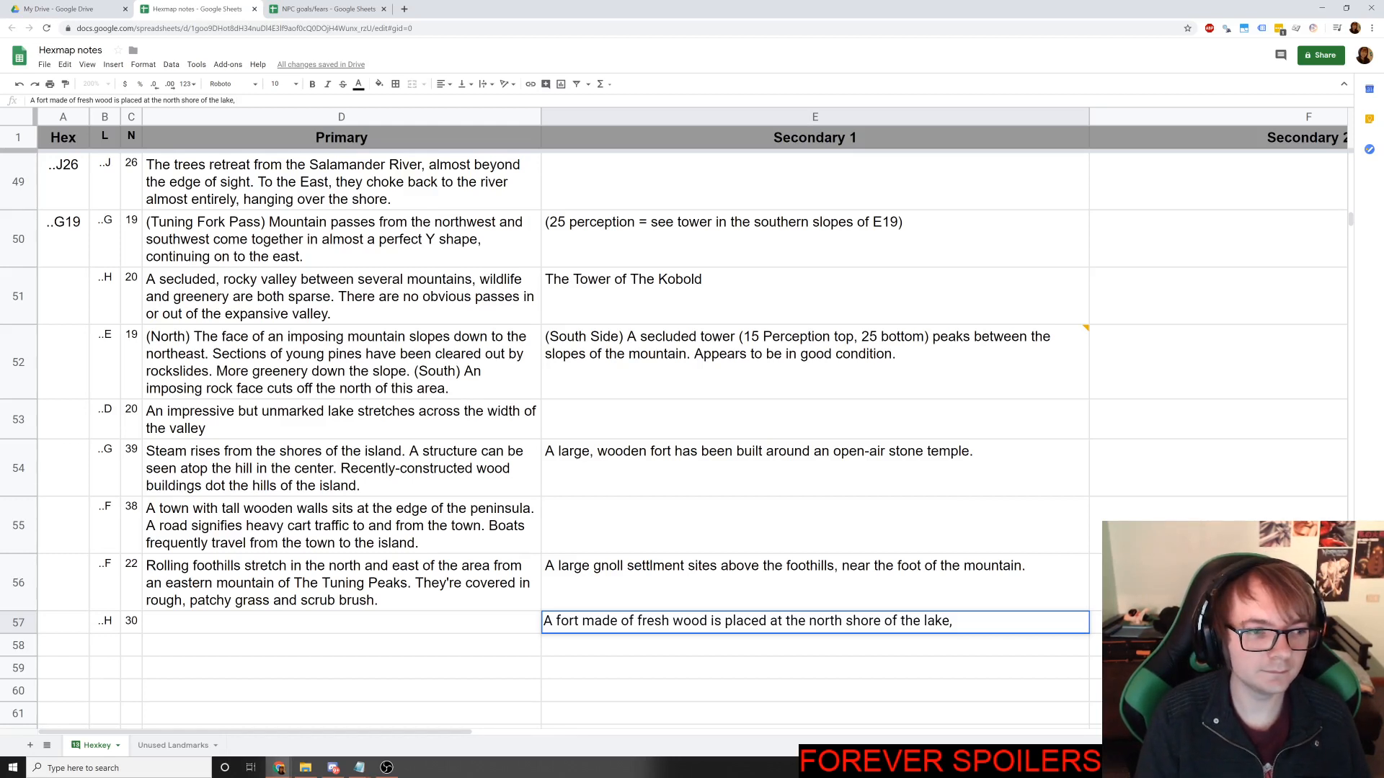
text(surr)
key(BackSpace)
key(BackSpace)
key(BackSpace)
key(BackSpace)
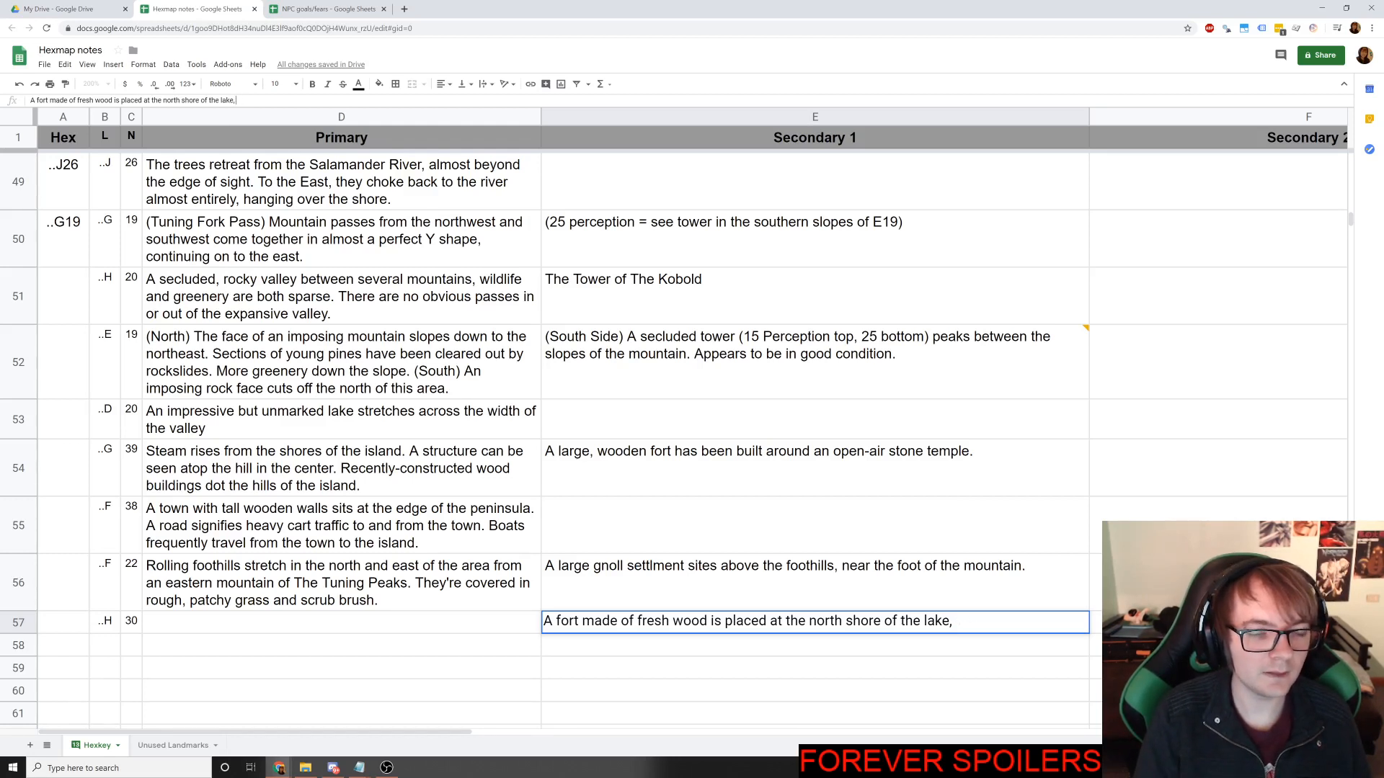
text(enc)
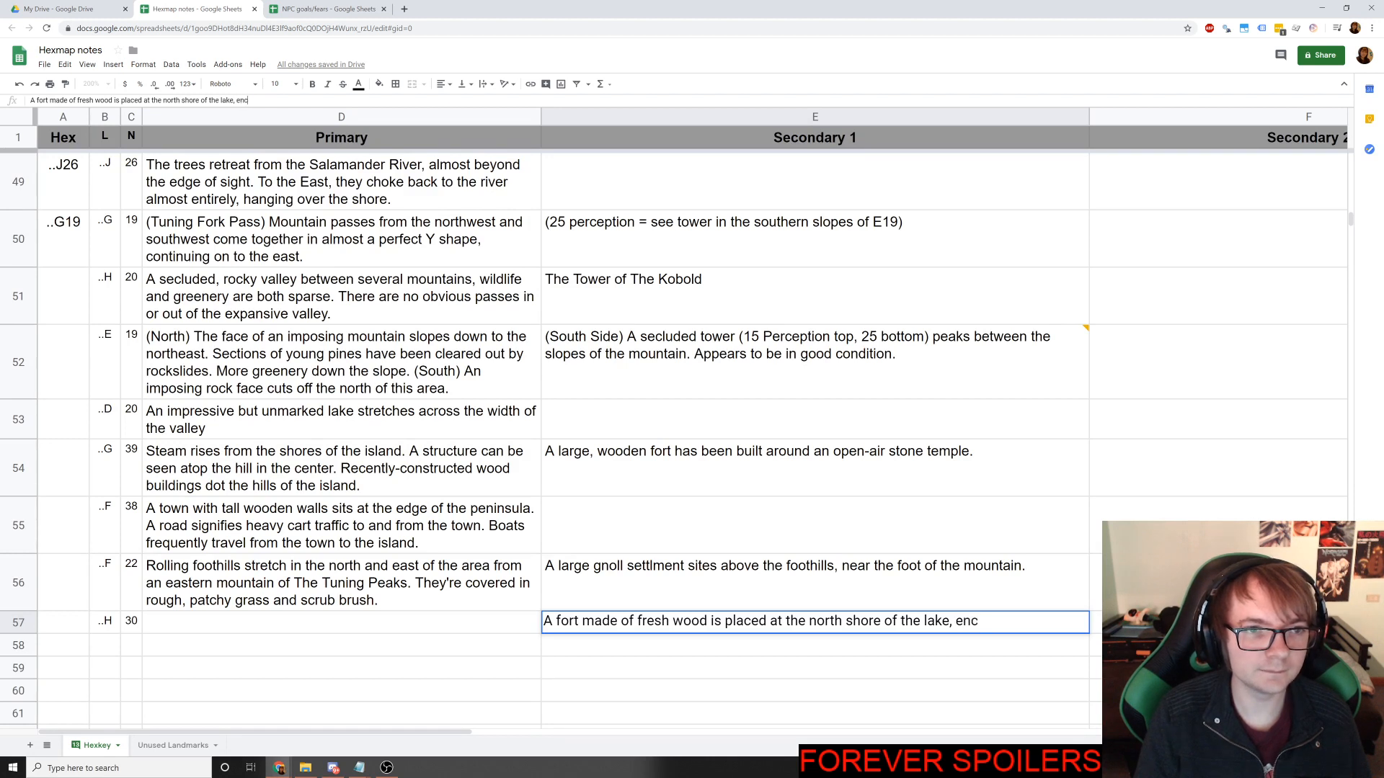
text(ircled by spik)
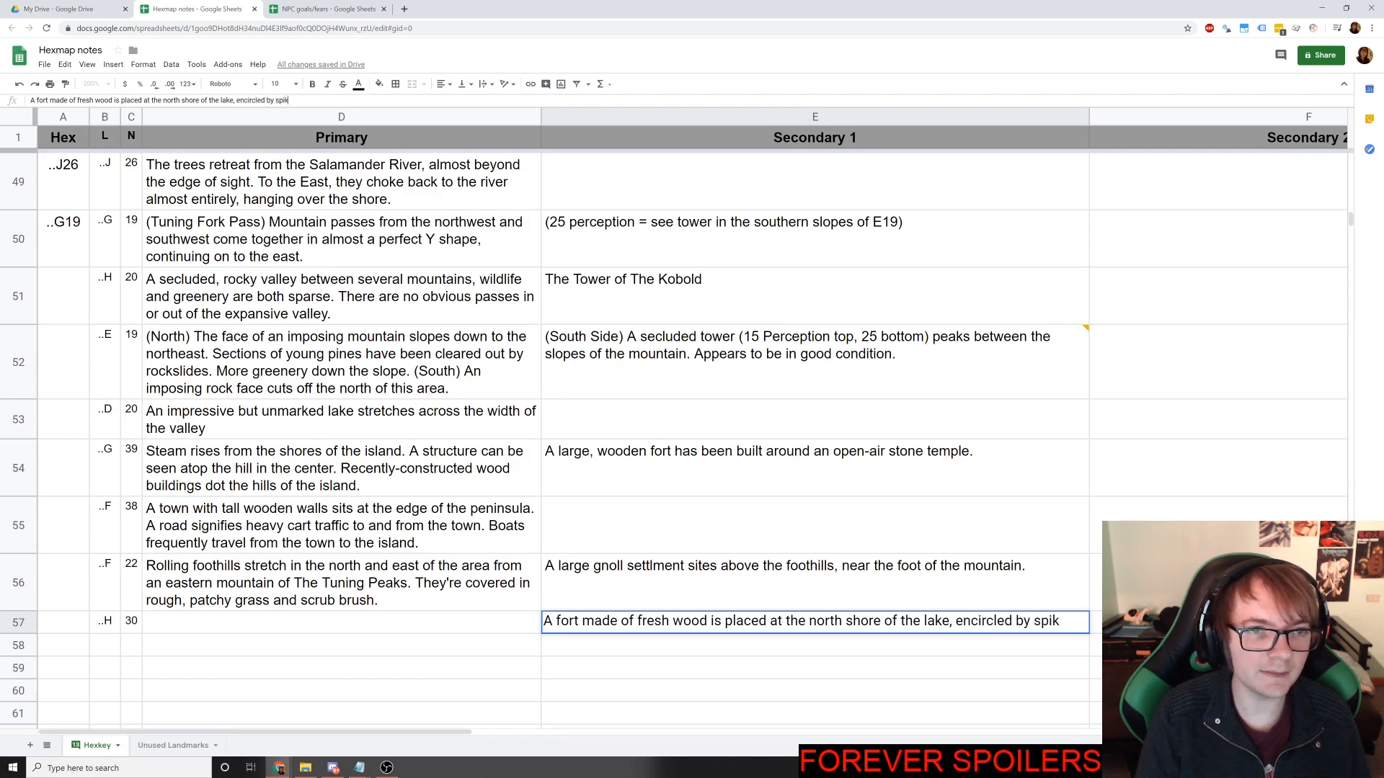
text(ed f)
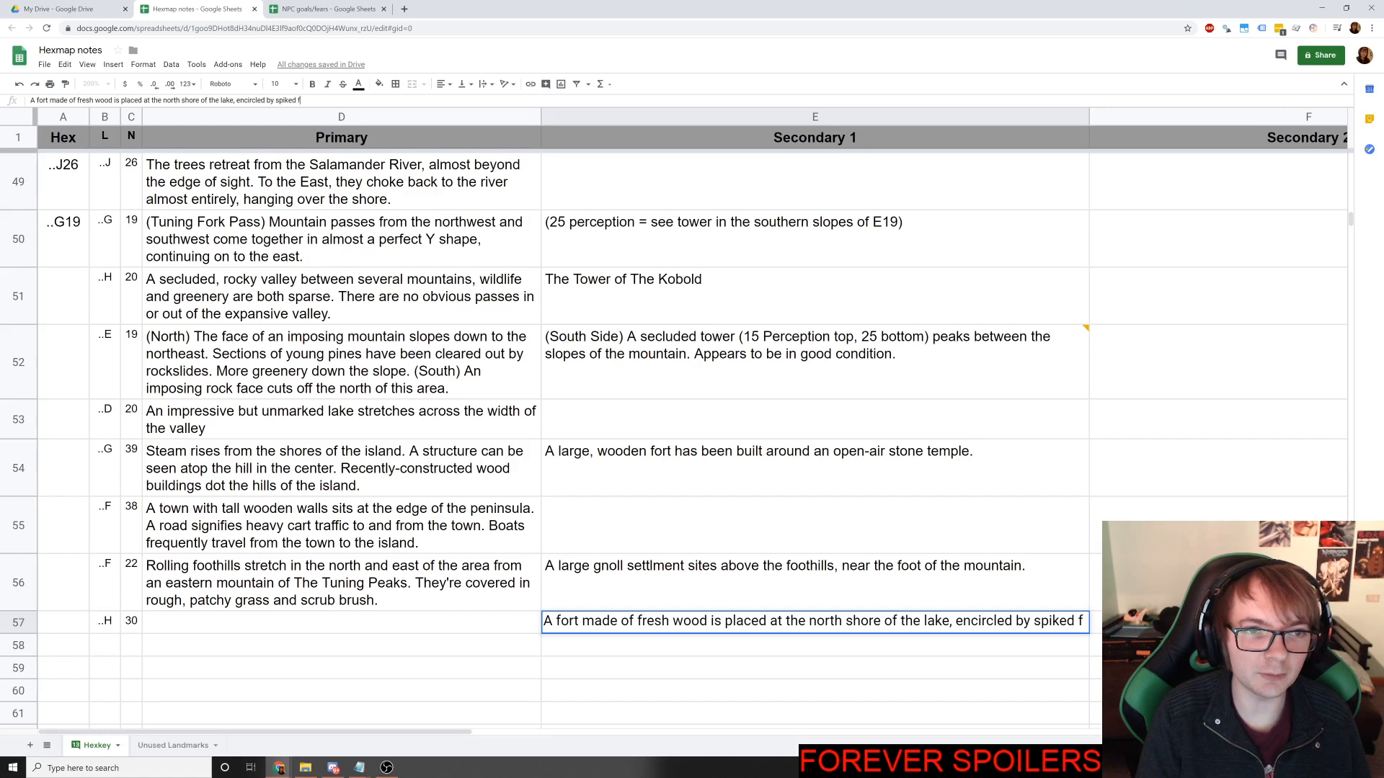
text(ortifications.)
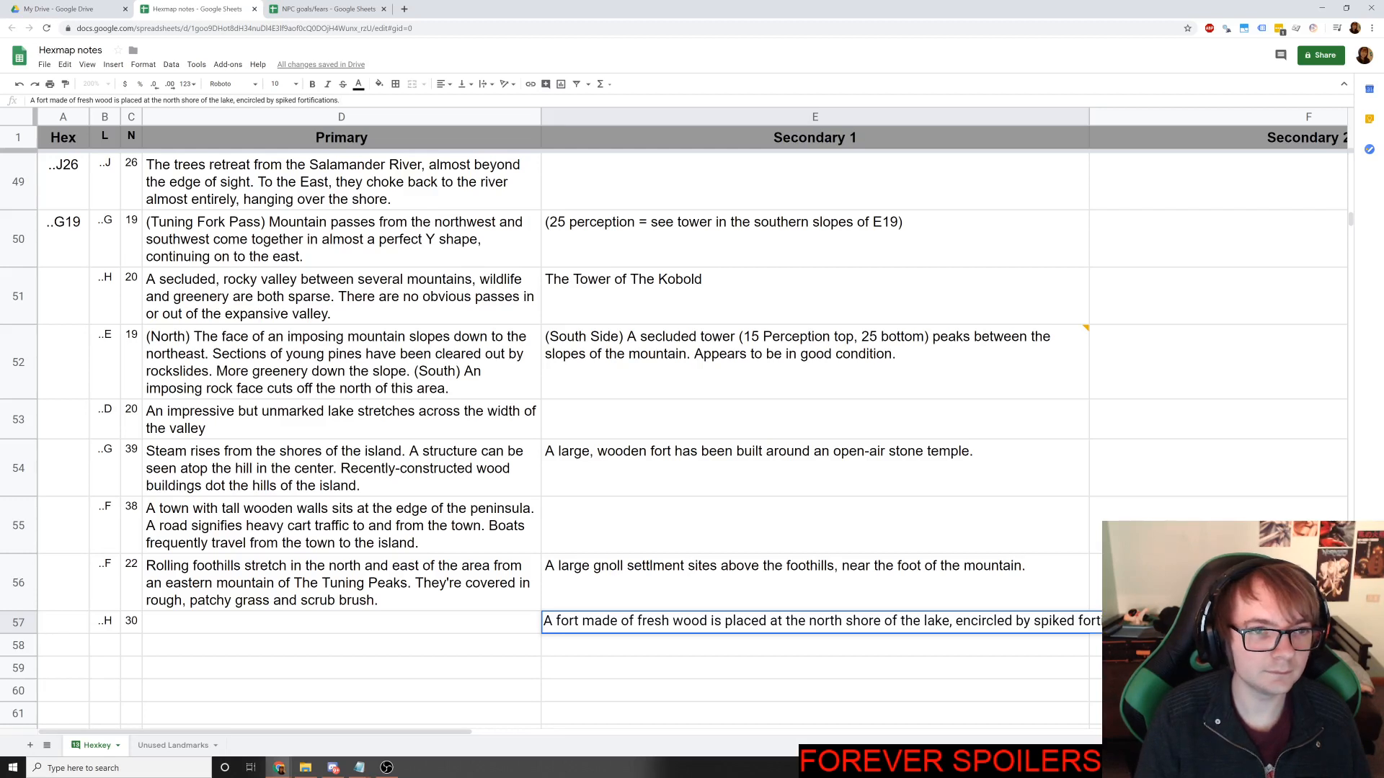
key(Return)
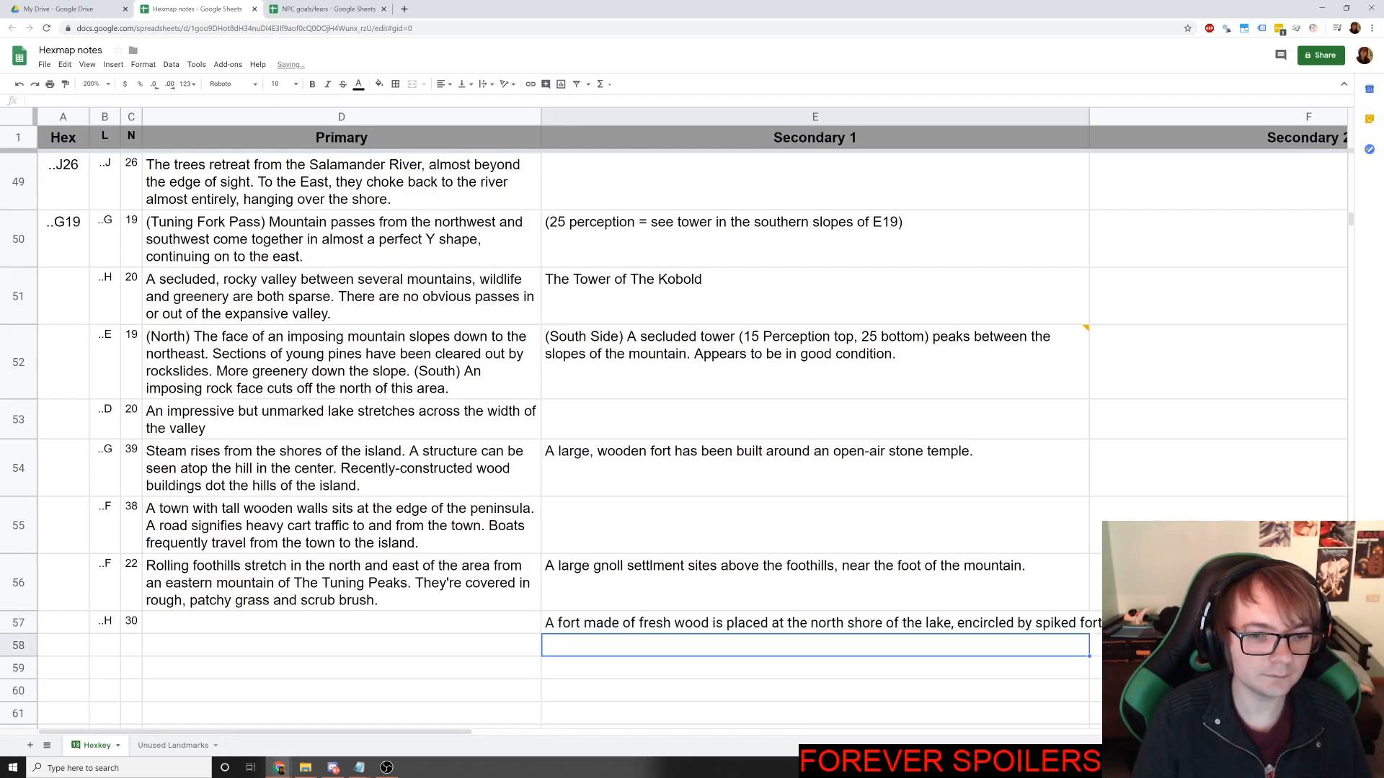
Set the text wrapping of the ..H30 Secondary 1 cell to Wrap.
key(Left)
key(Up)
key(Right)
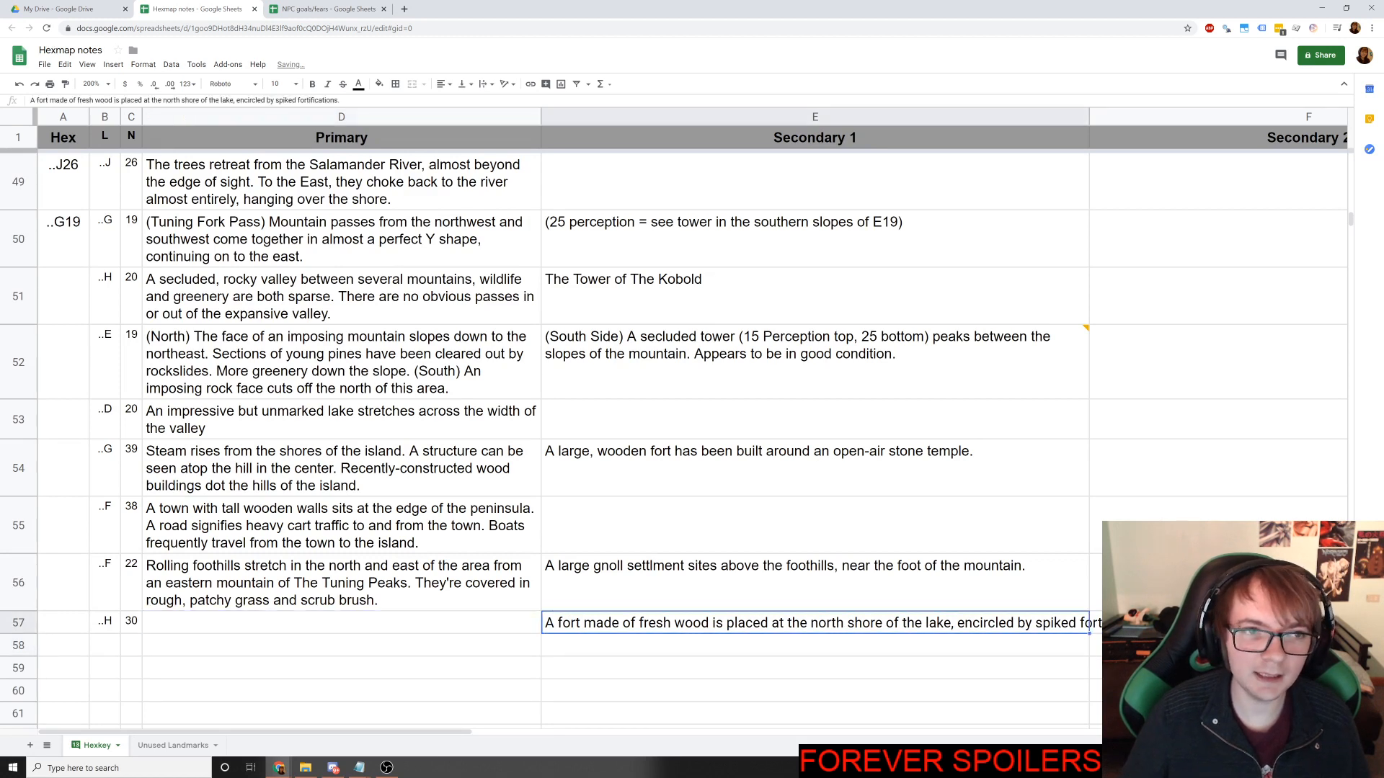
click(143, 65)
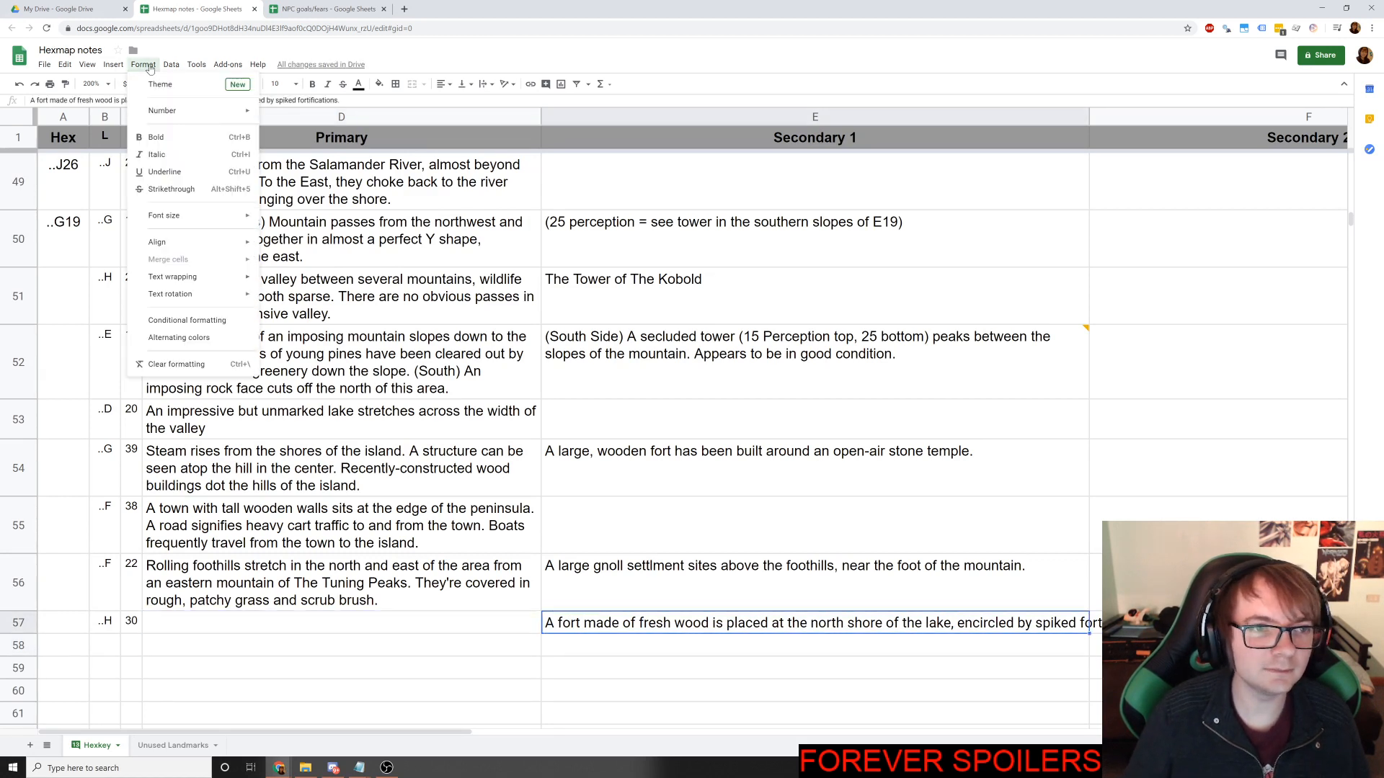
mouse_move(216, 277)
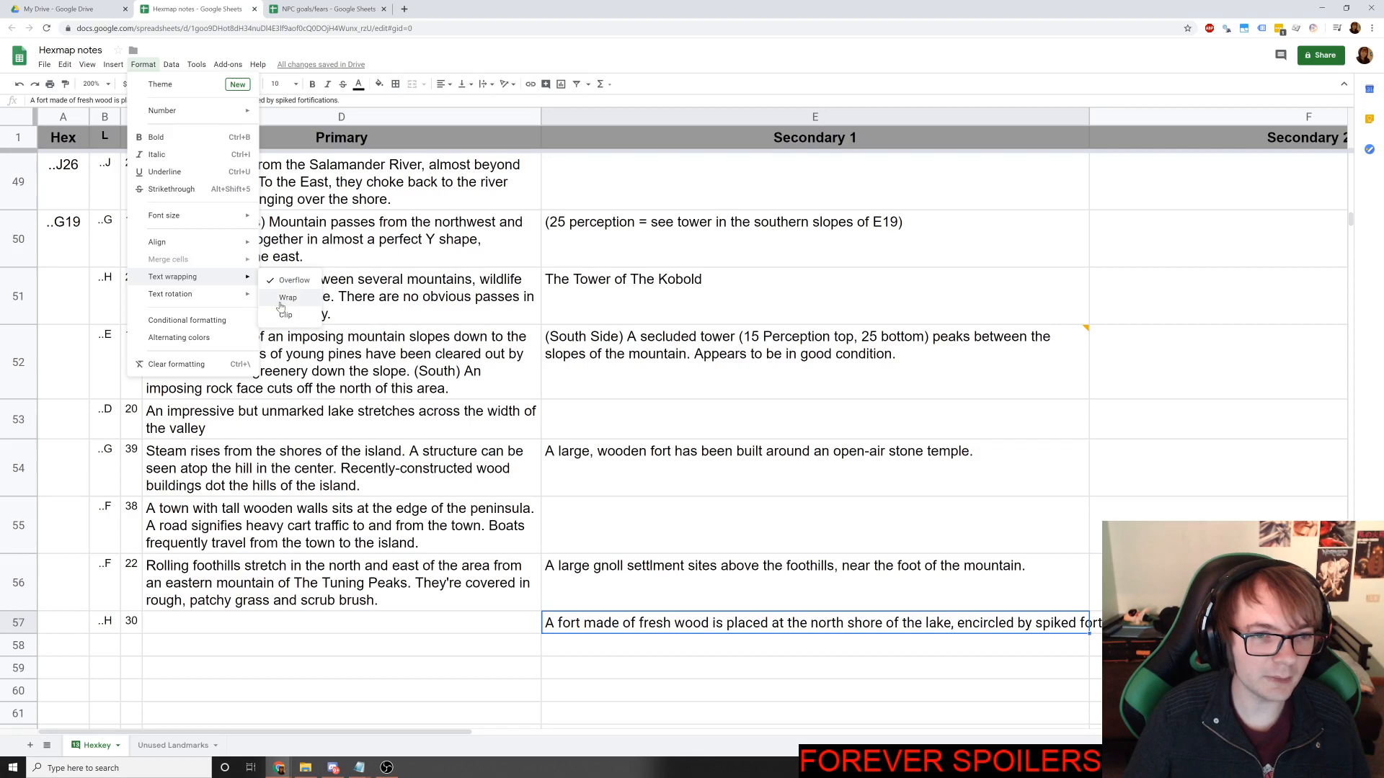
click(288, 298)
Consult the Roll20 map and enter 'Patchy grass gives way to more lush greenery near the river and the lake' in the ..H30 Primary cell.
click(254, 640)
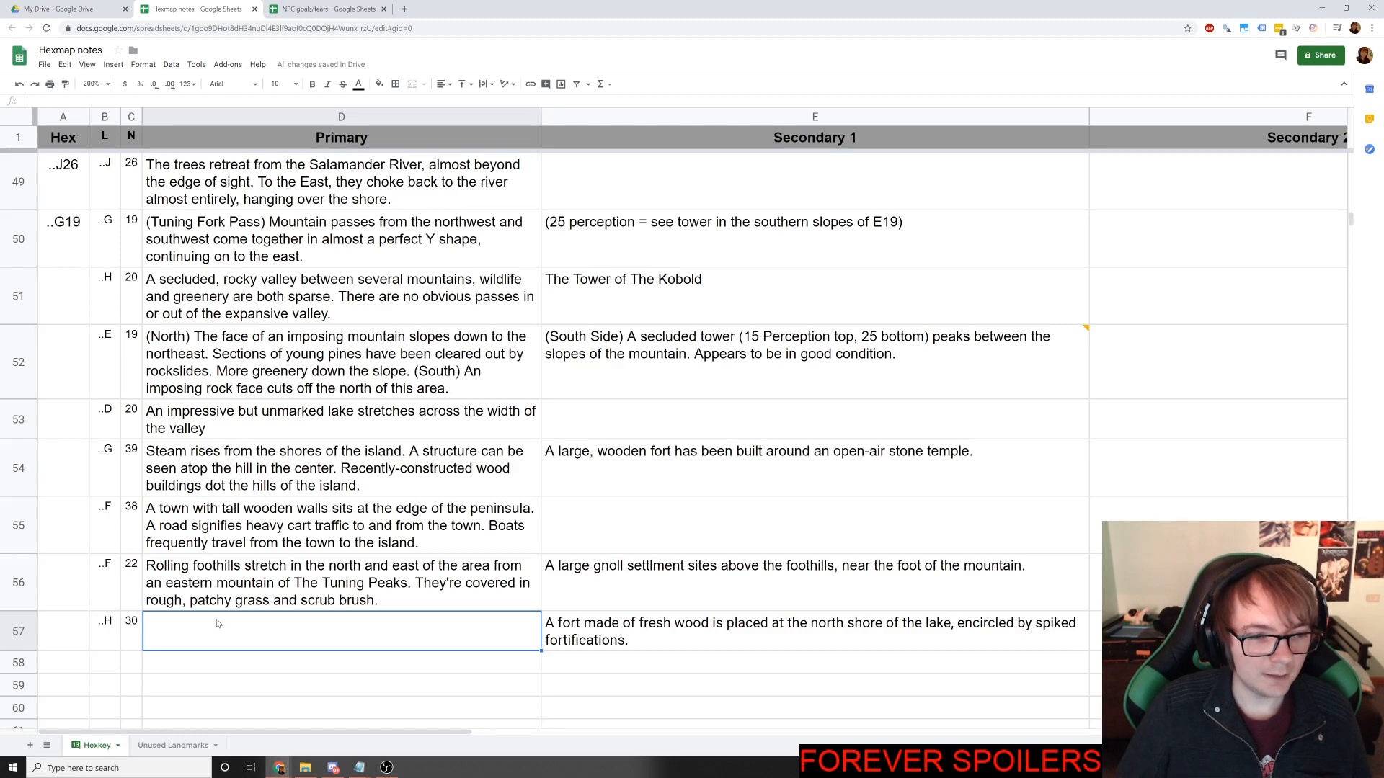
key(alt+Tab)
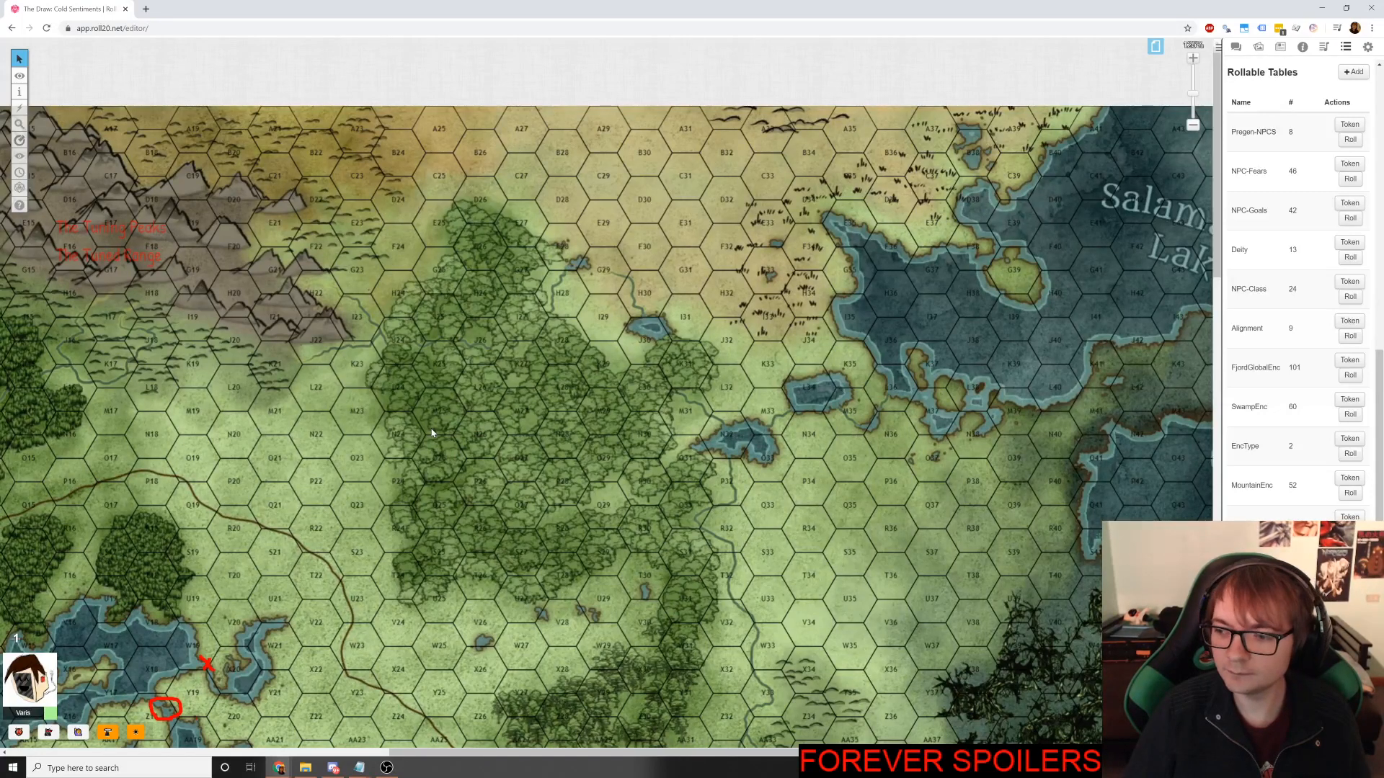
key(alt+Tab)
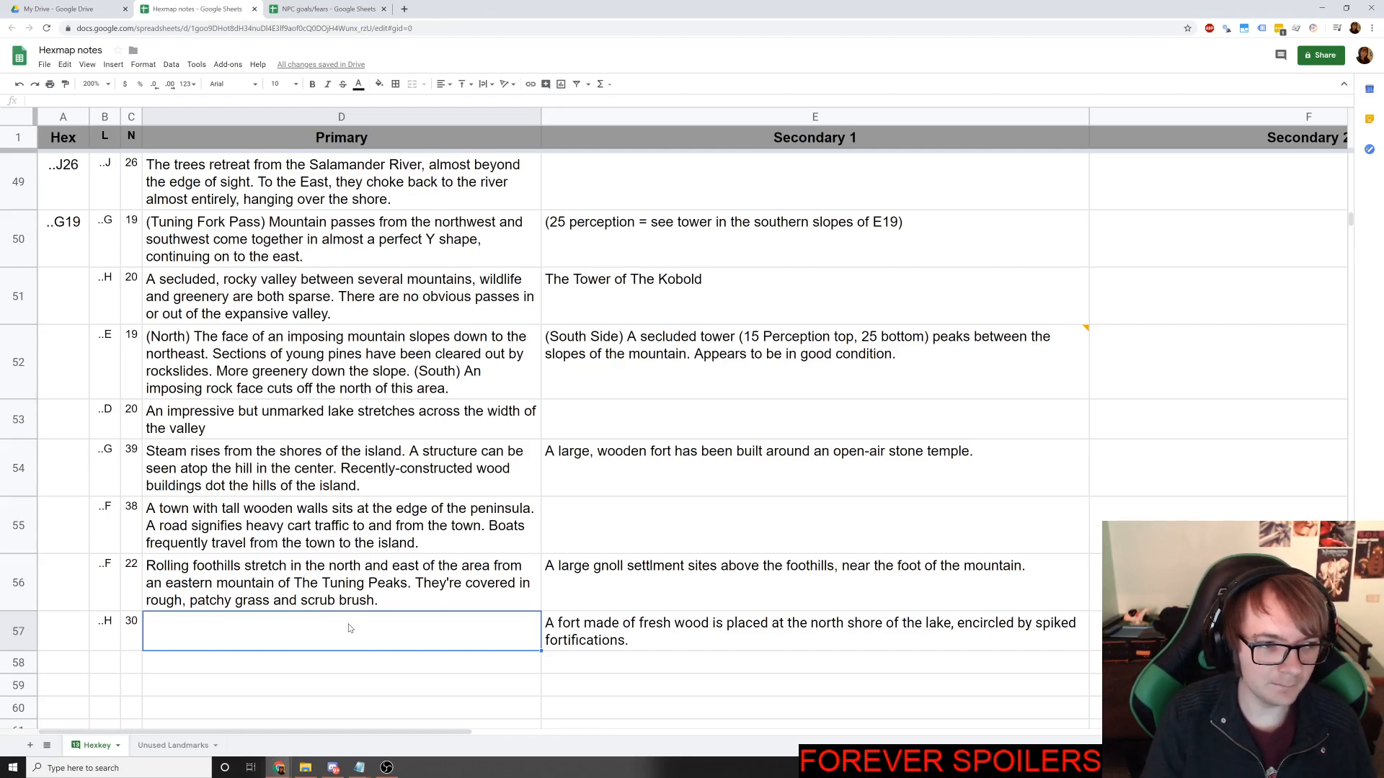
key(alt+Tab)
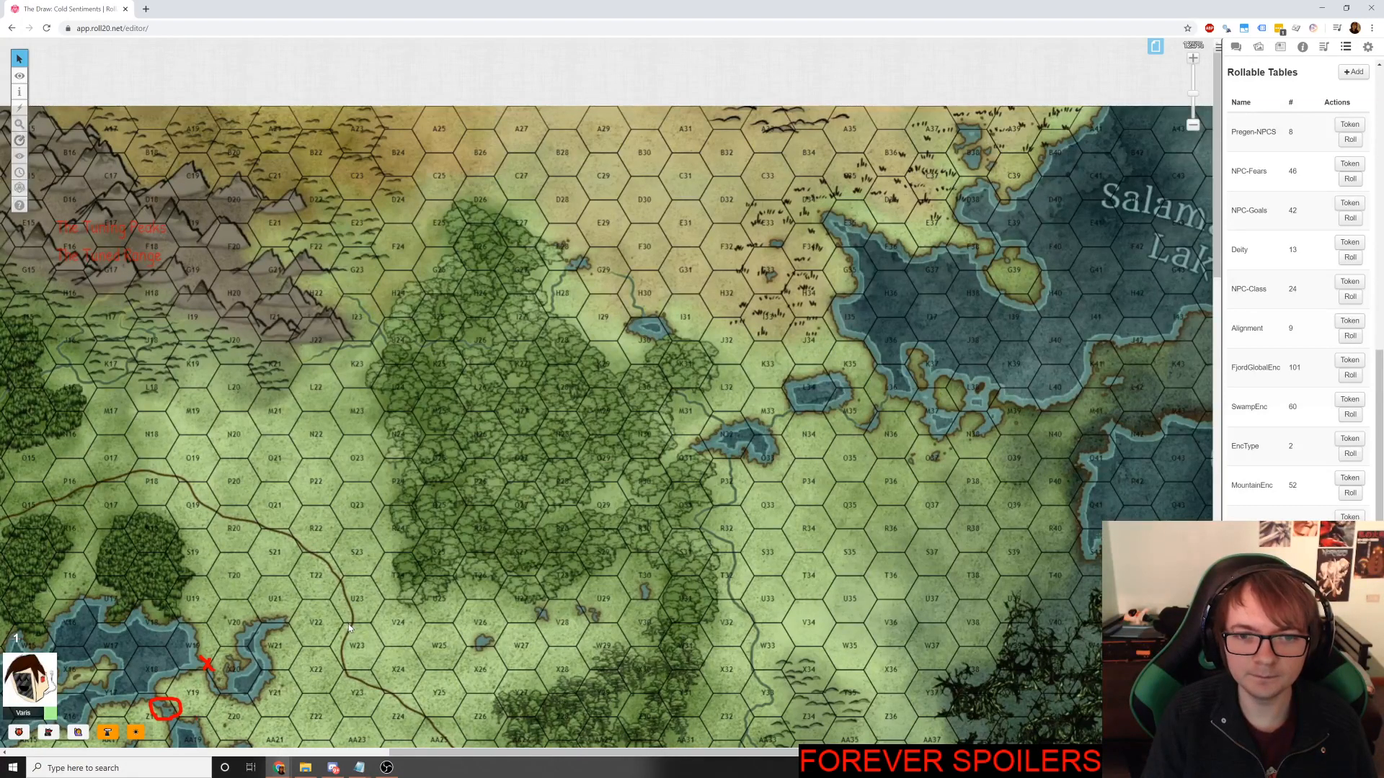
key(alt+Tab)
text(Pa)
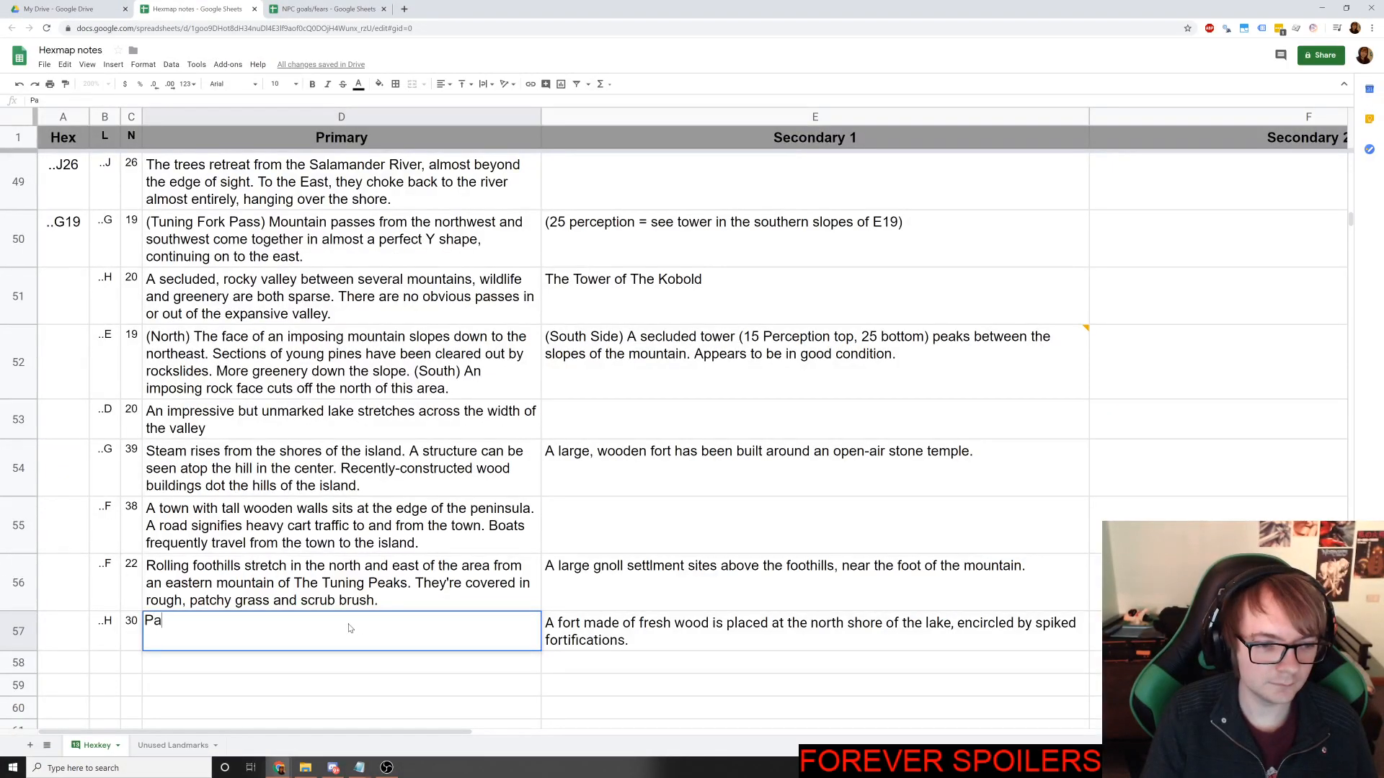
text(tchy grass gi)
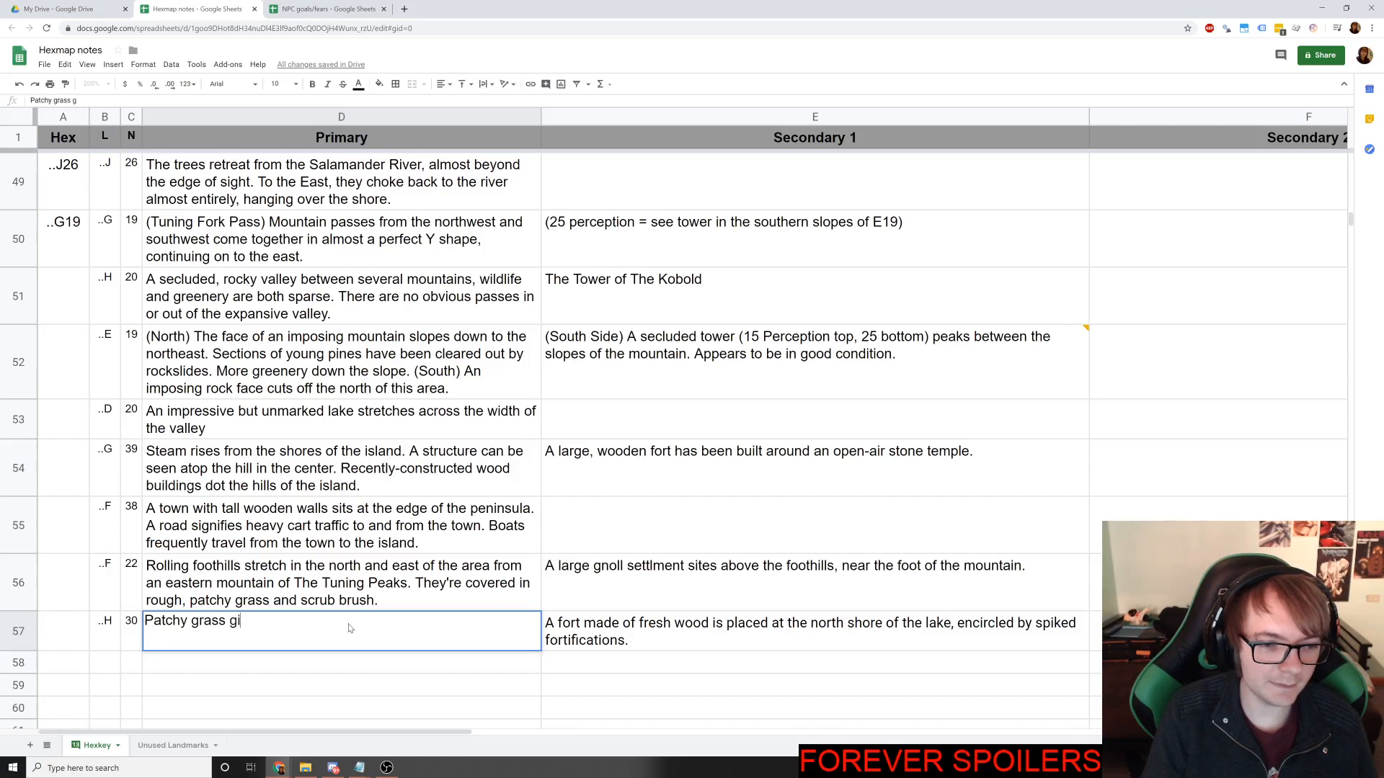
text(ves way to )
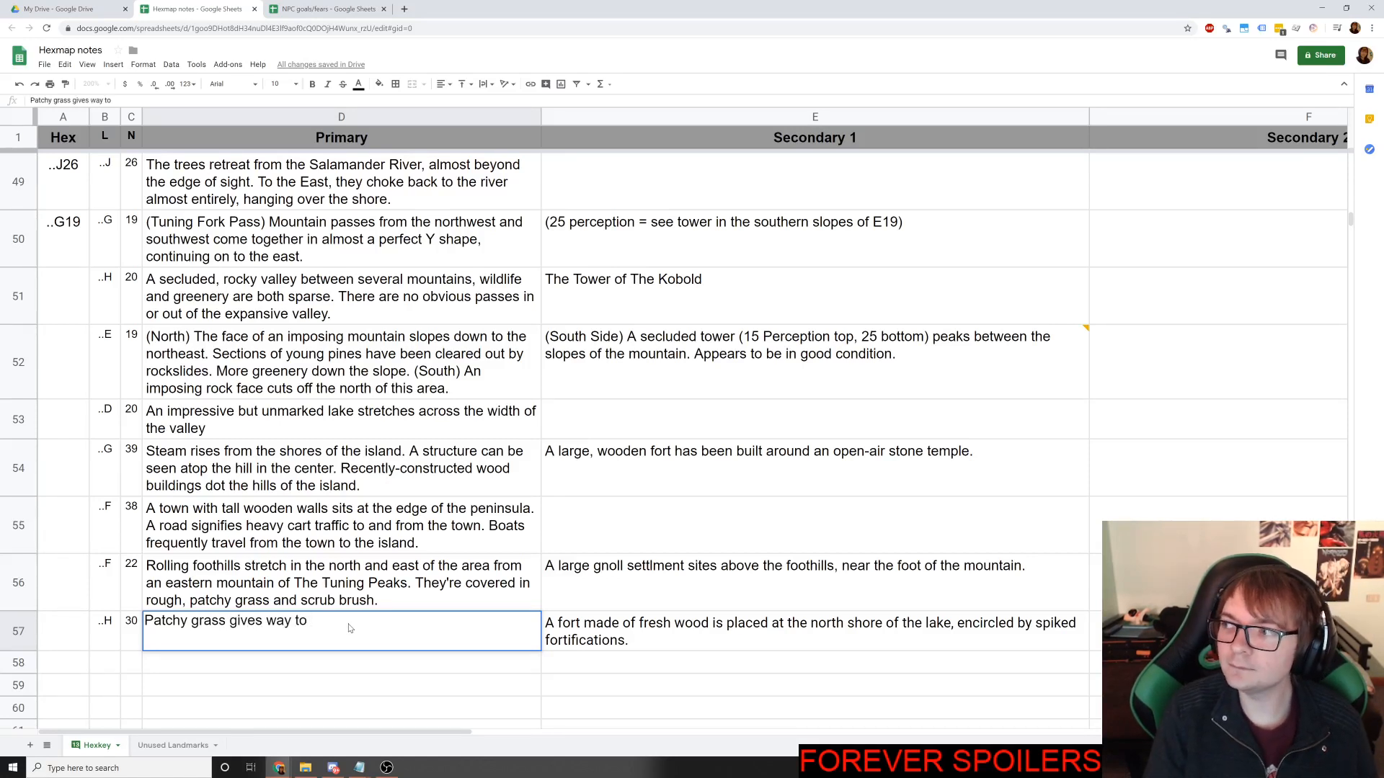
text(more lu)
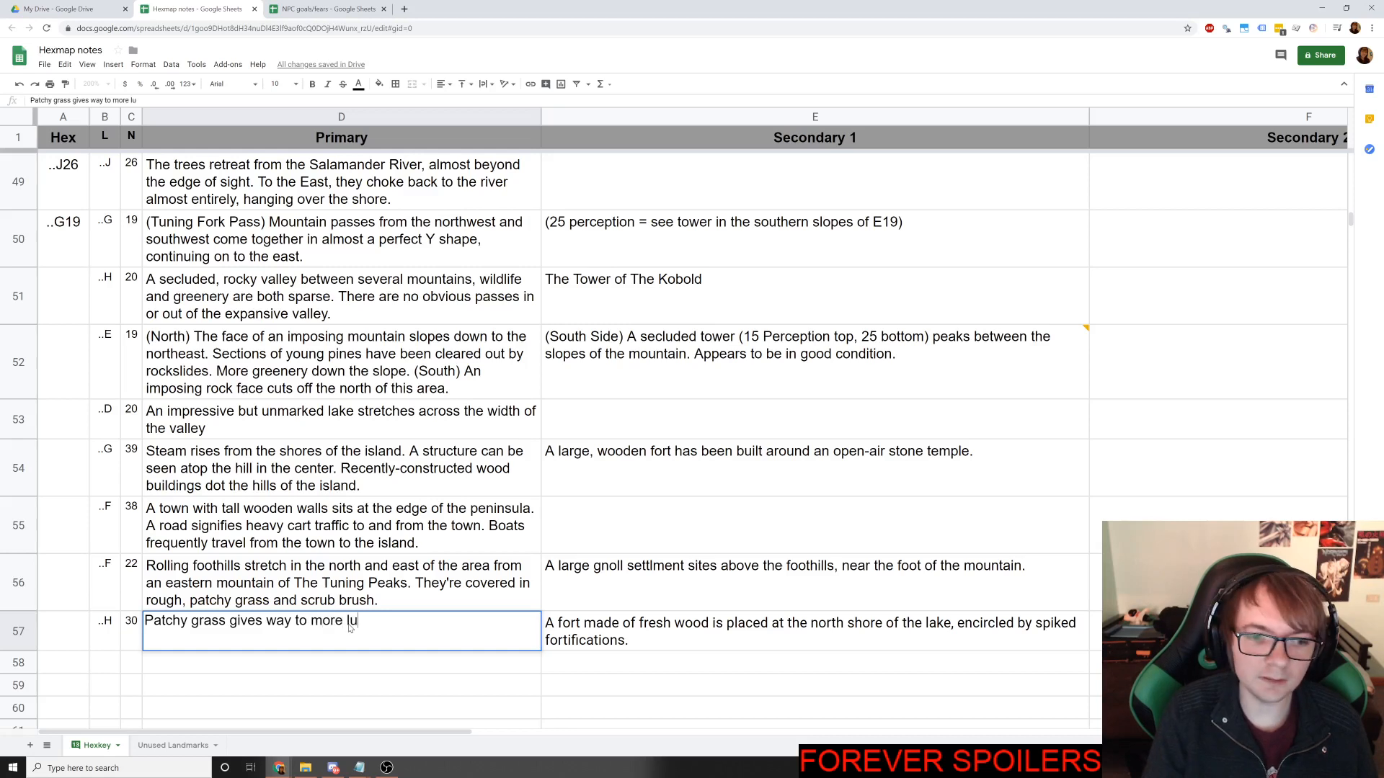
text(sh greenery nea)
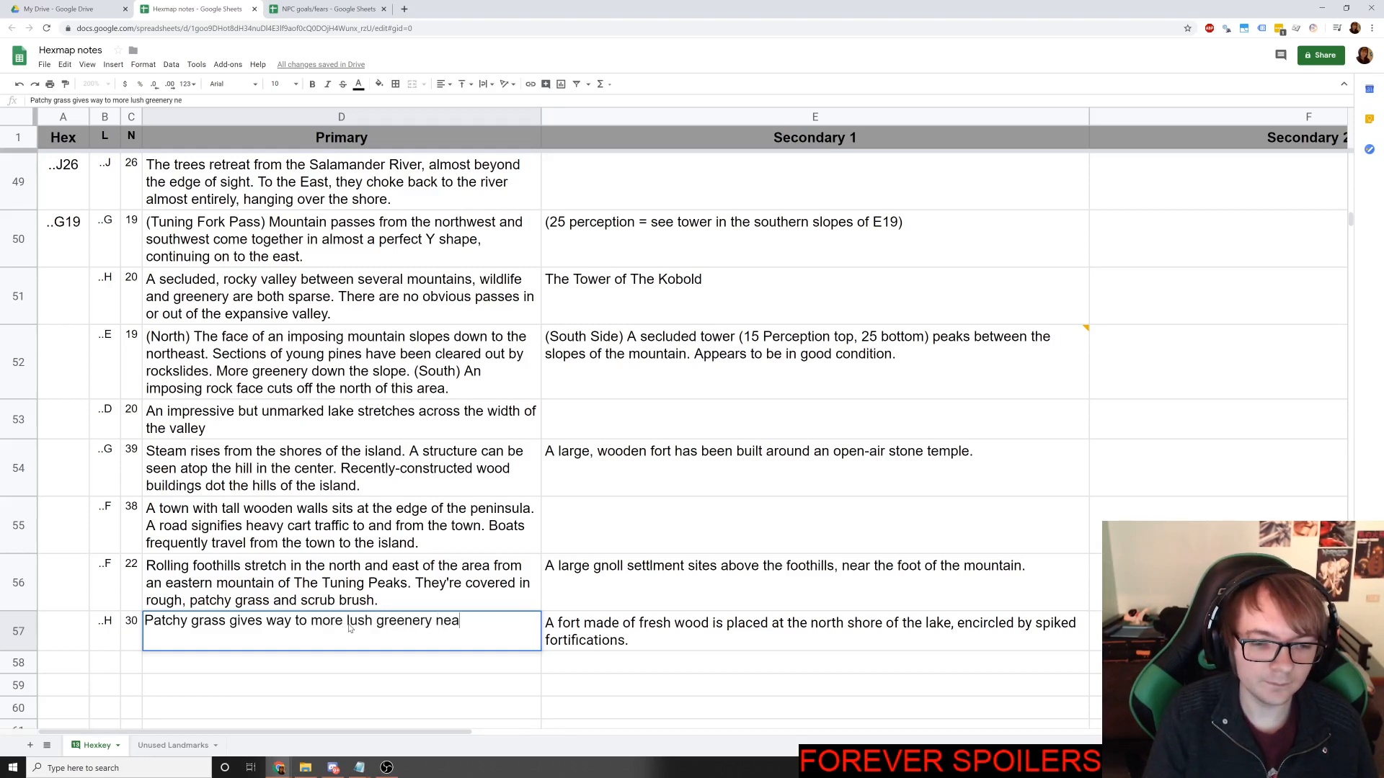
text(r the river and the lake)
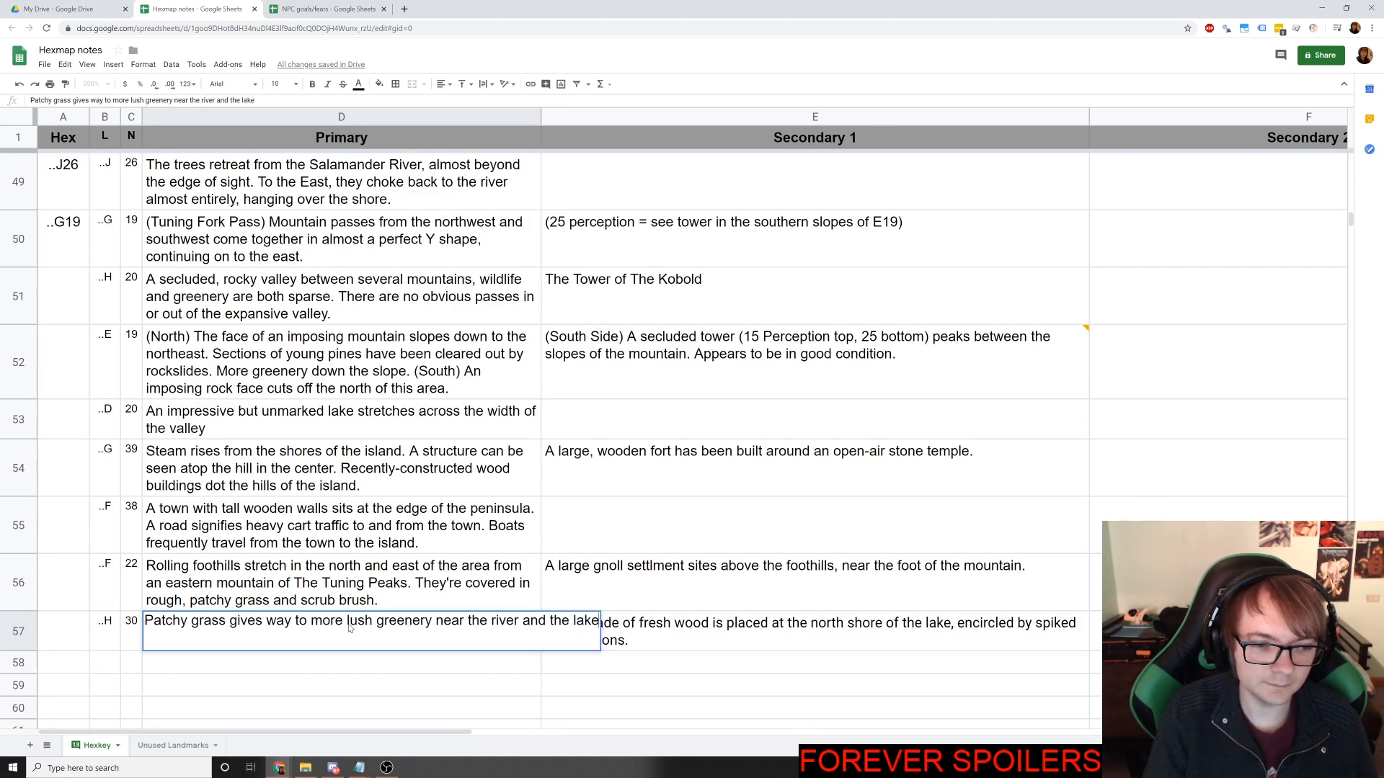
Recheck the Roll20 map and add 'A fort is visible in the south across the flat landscape.' to the ..H30 Primary description.
key(alt+Tab)
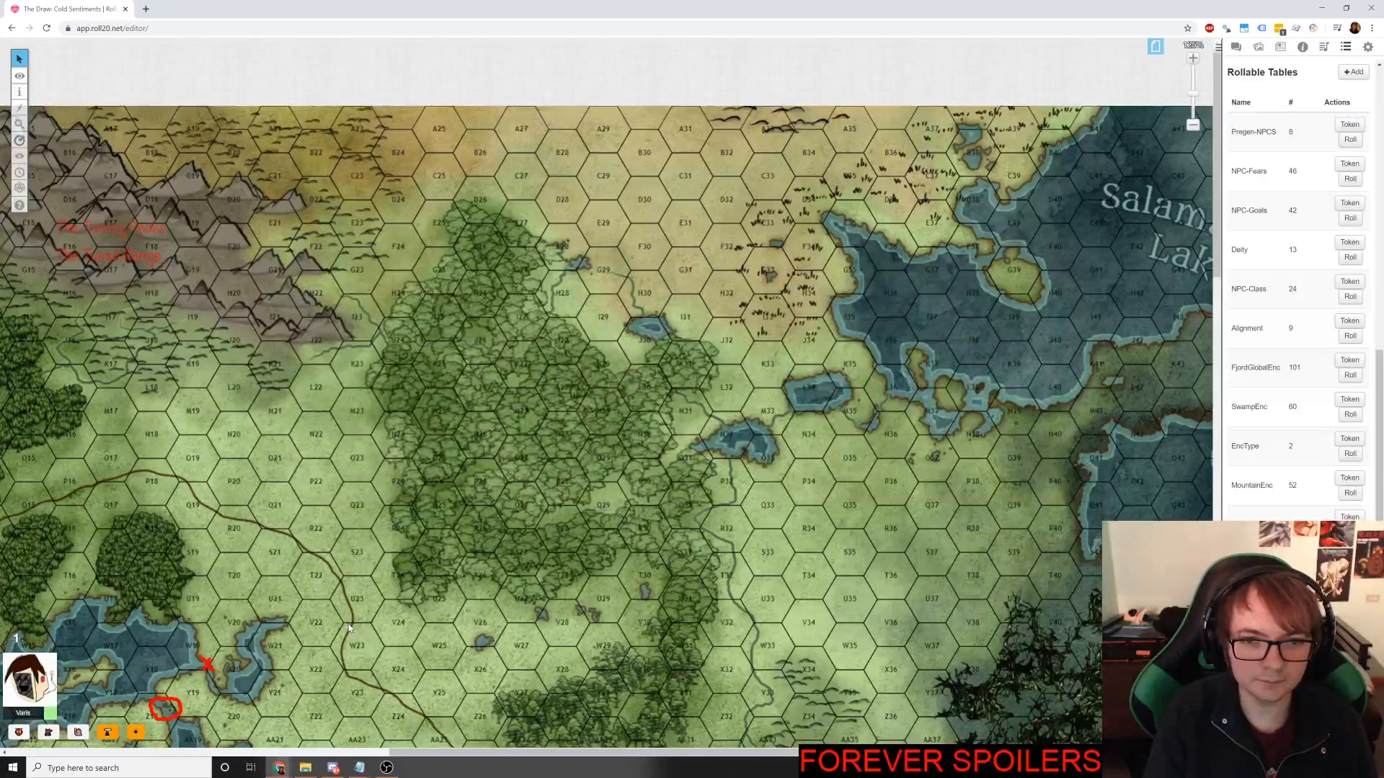
key(alt+Tab)
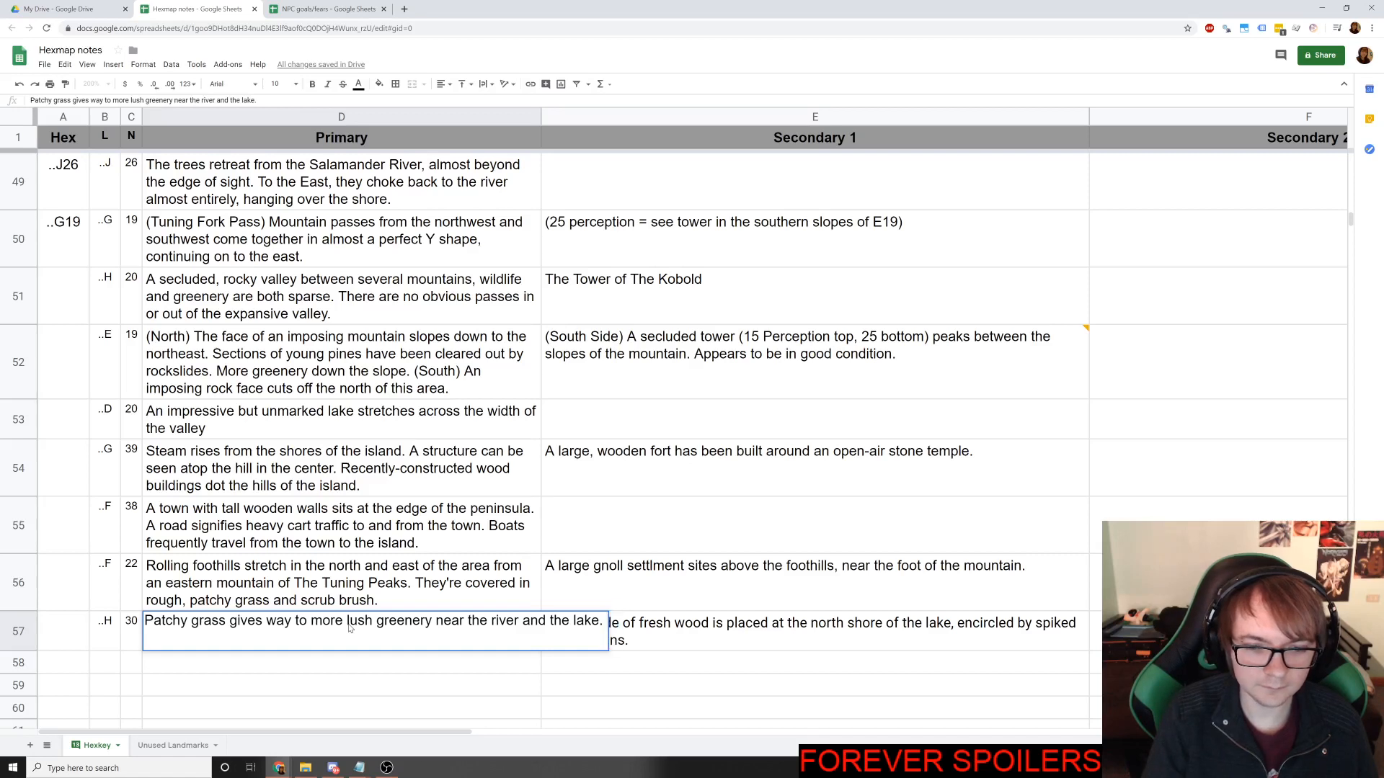
text(A)
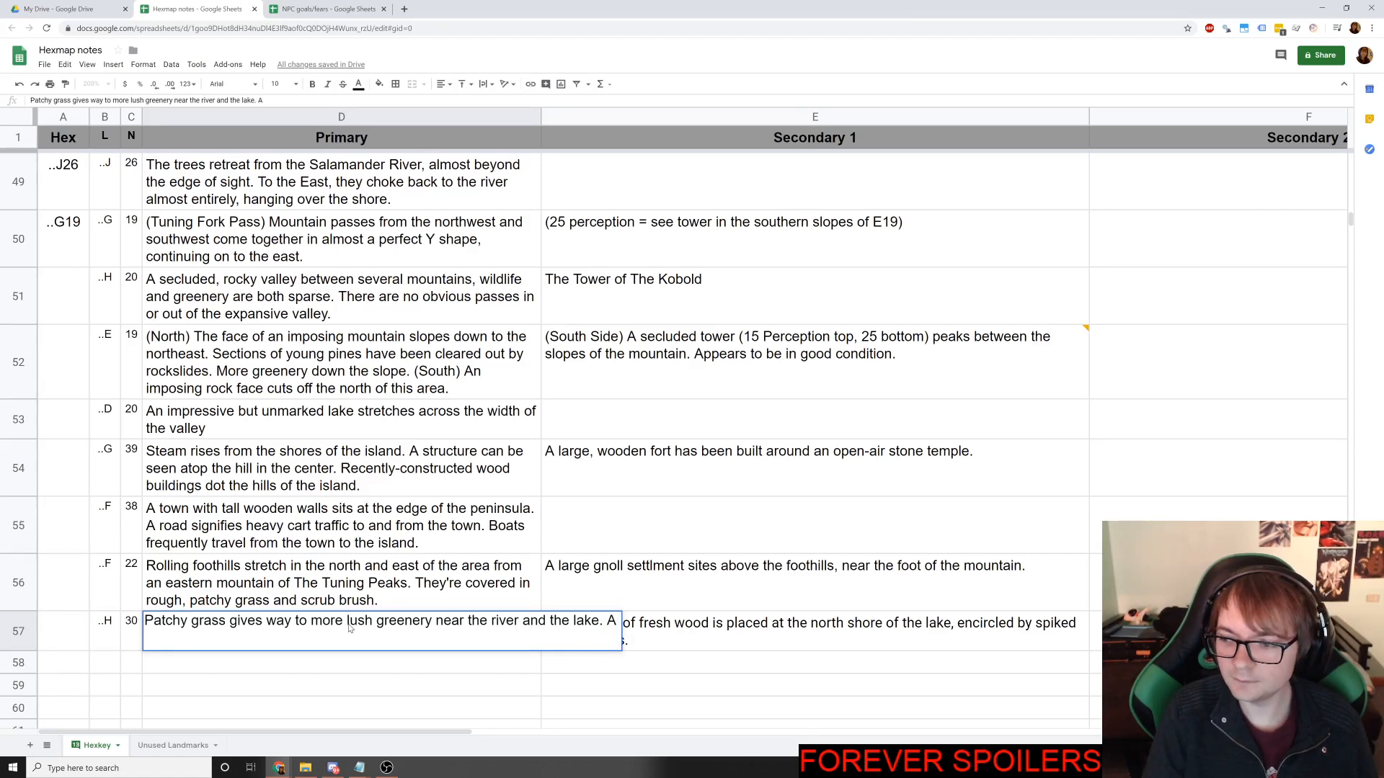
text( fort is)
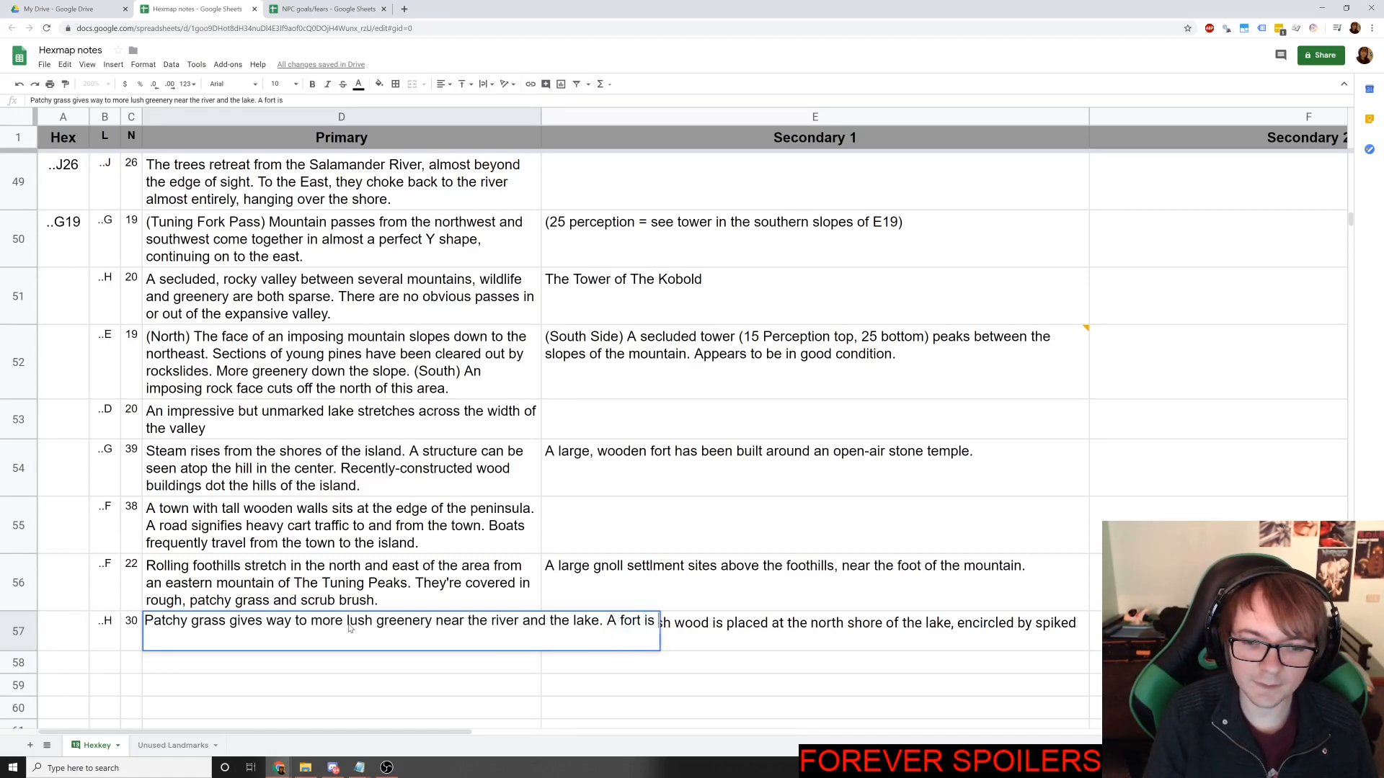
text( visible and t)
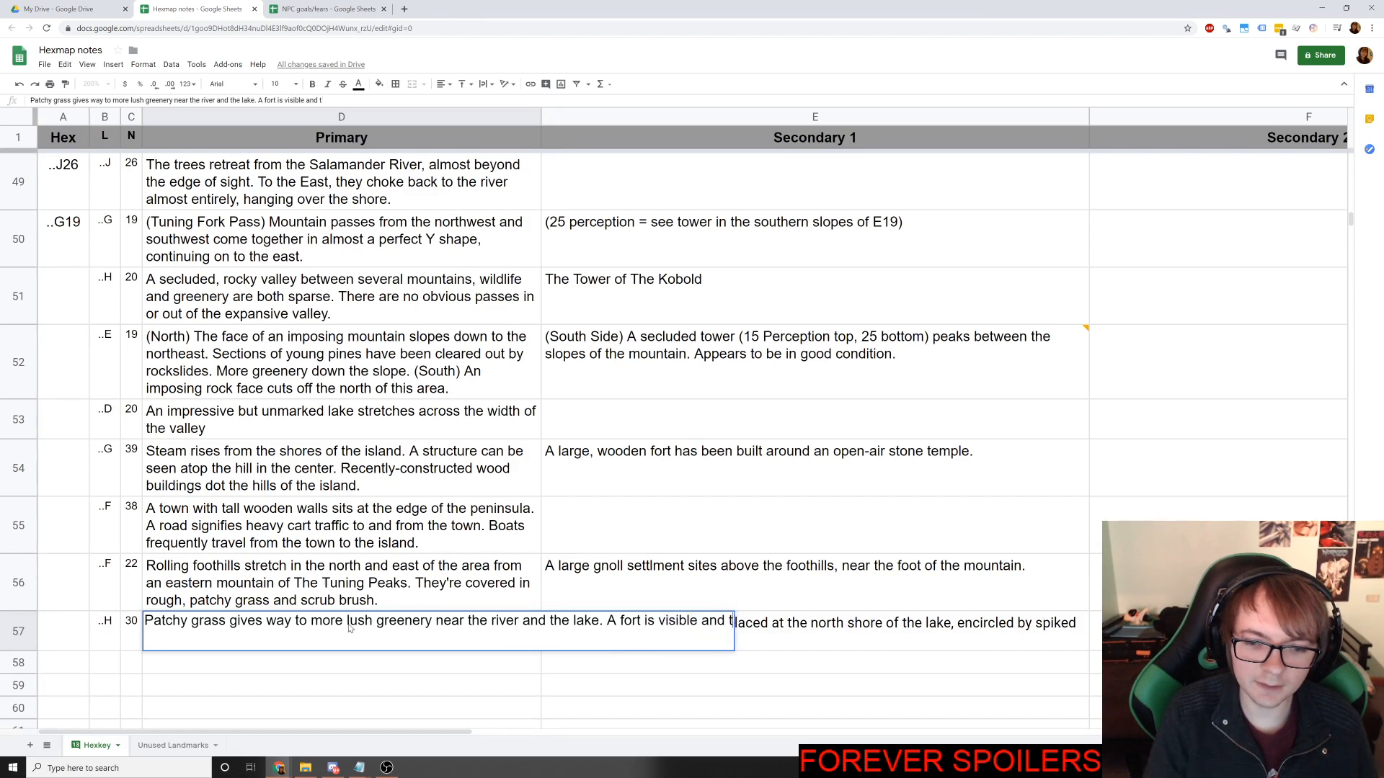
key(BackSpace)
key(BackSpace)
key(BackSpace)
key(BackSpace)
key(BackSpace)
text(in)
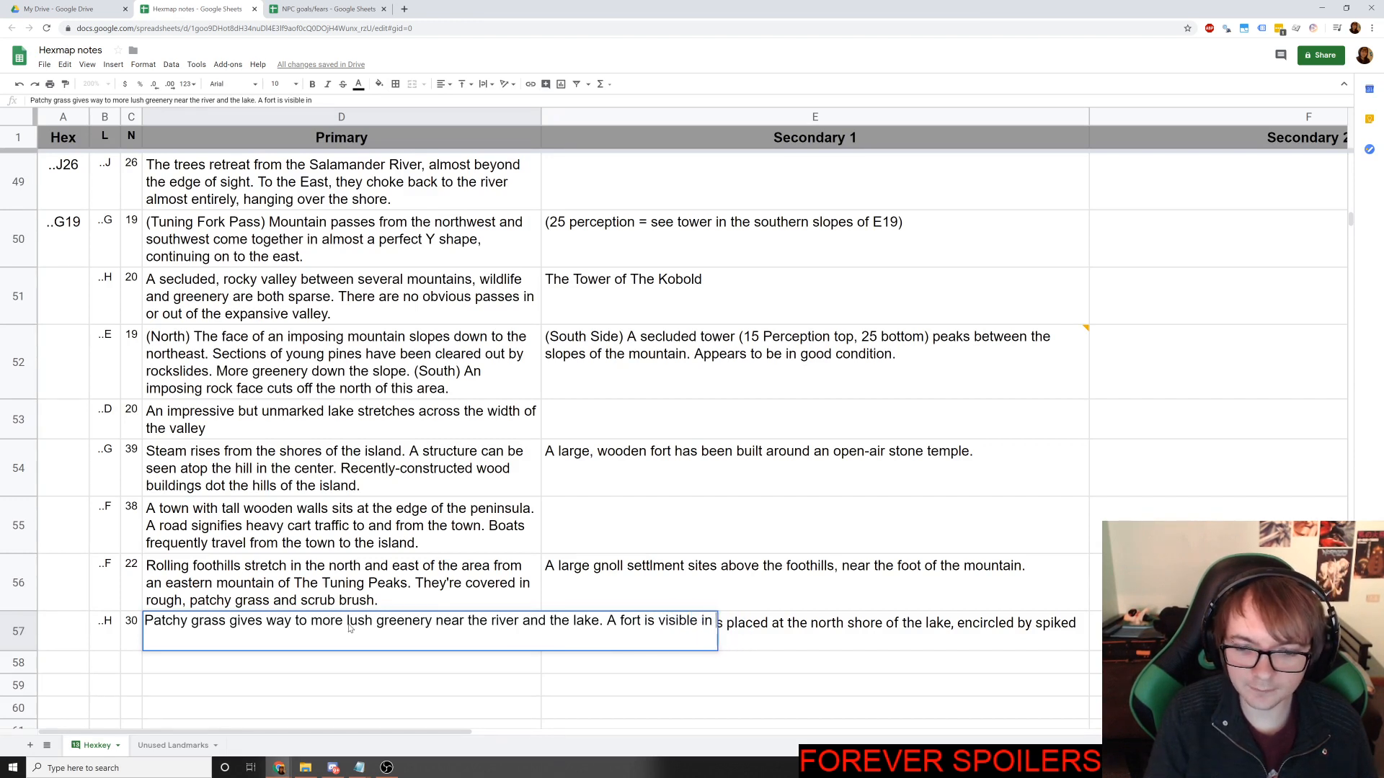
text( the south across the )
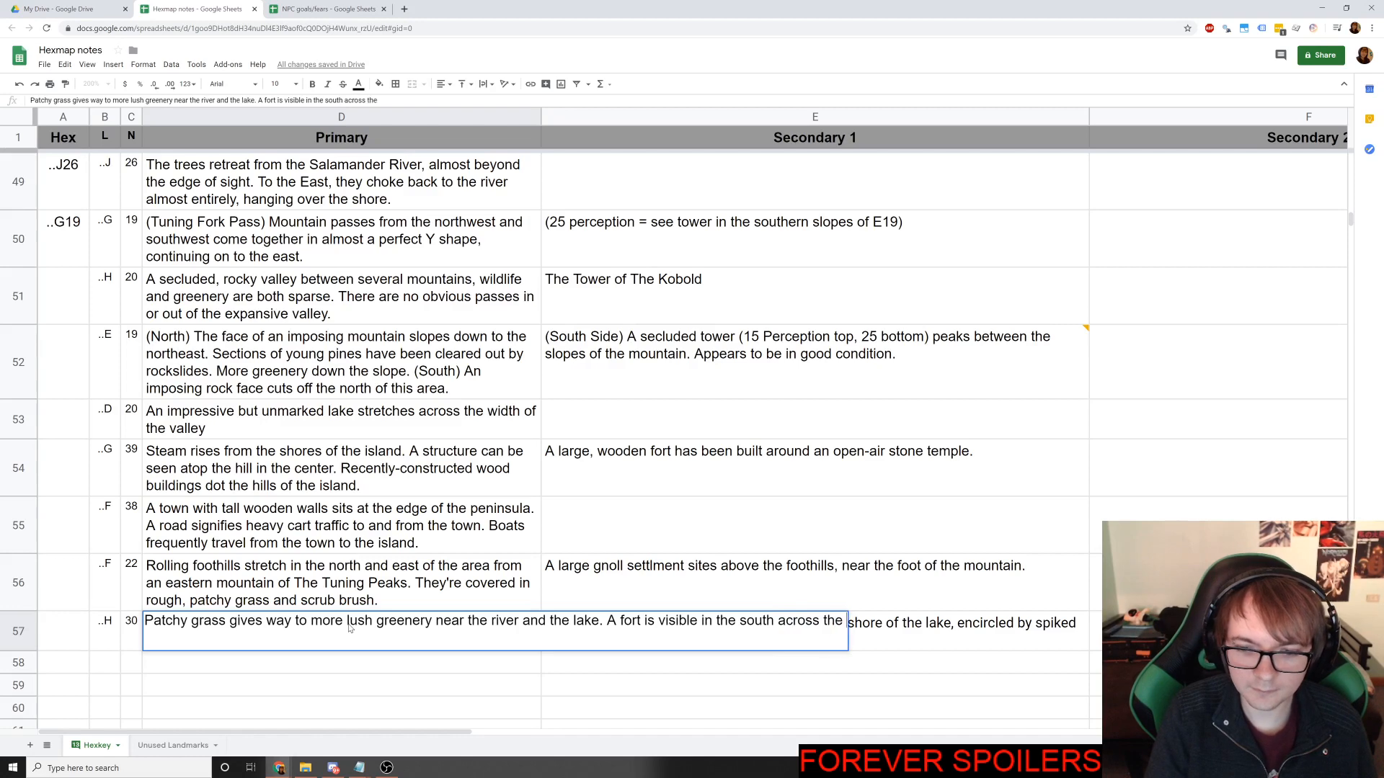
text(flat landscape.)
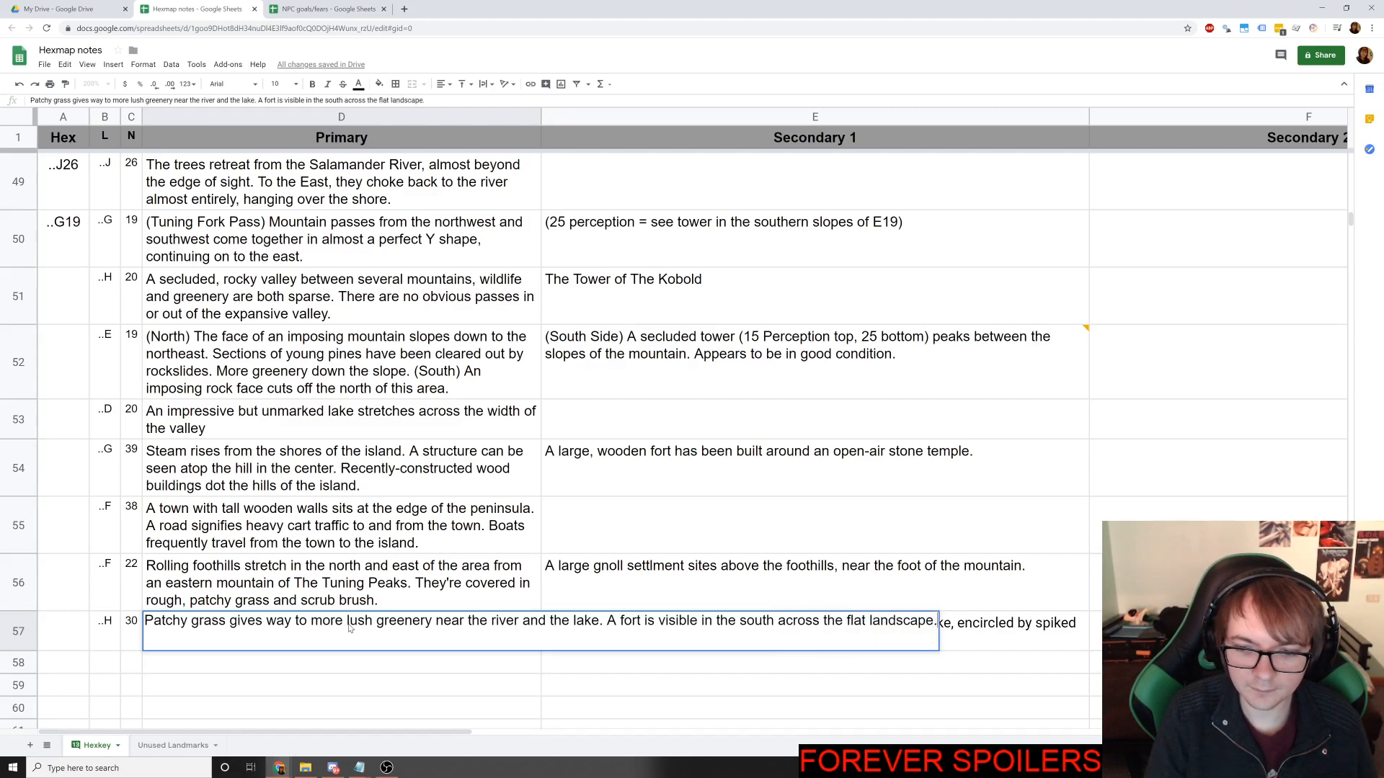
key(Return)
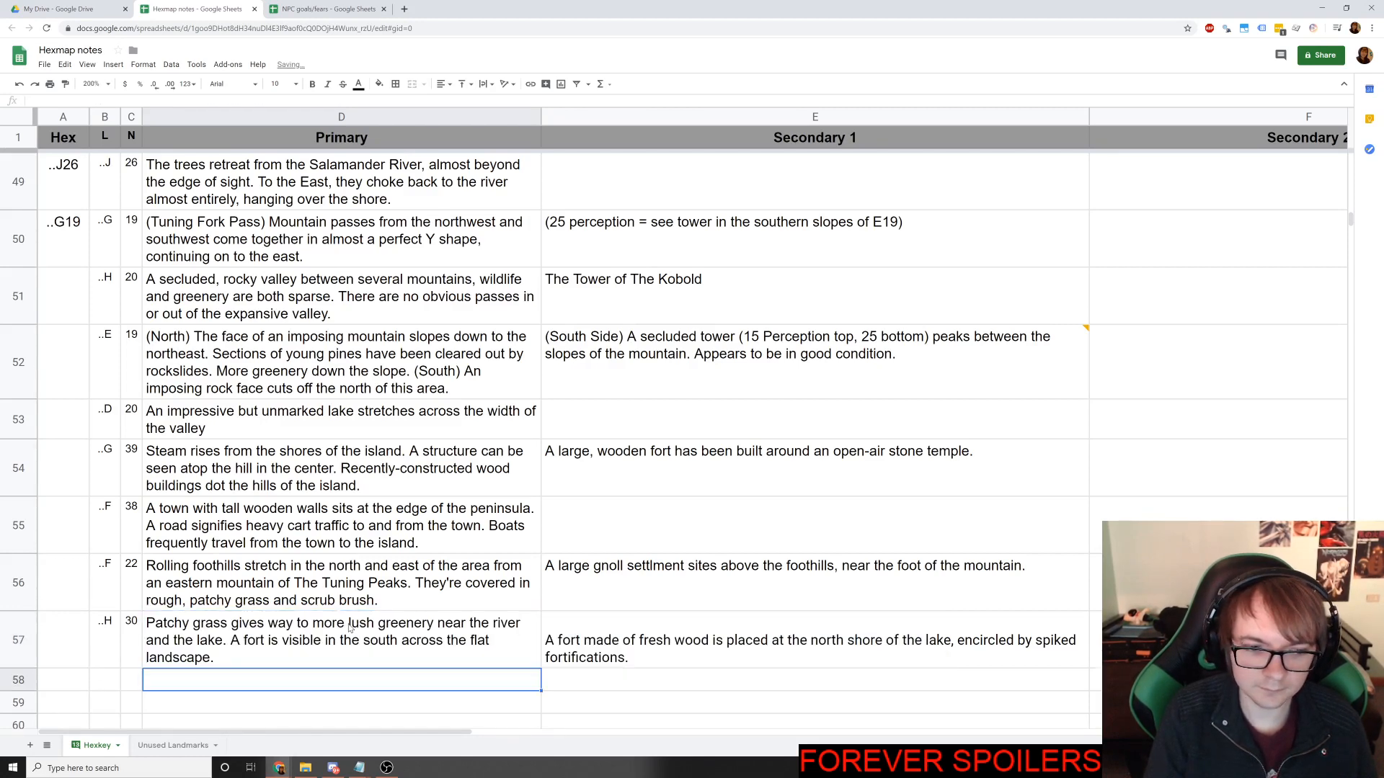
Insert ', the tallest thing on the flat horizon,' after 'A fort' in the ..H30 Primary description.
click(301, 634)
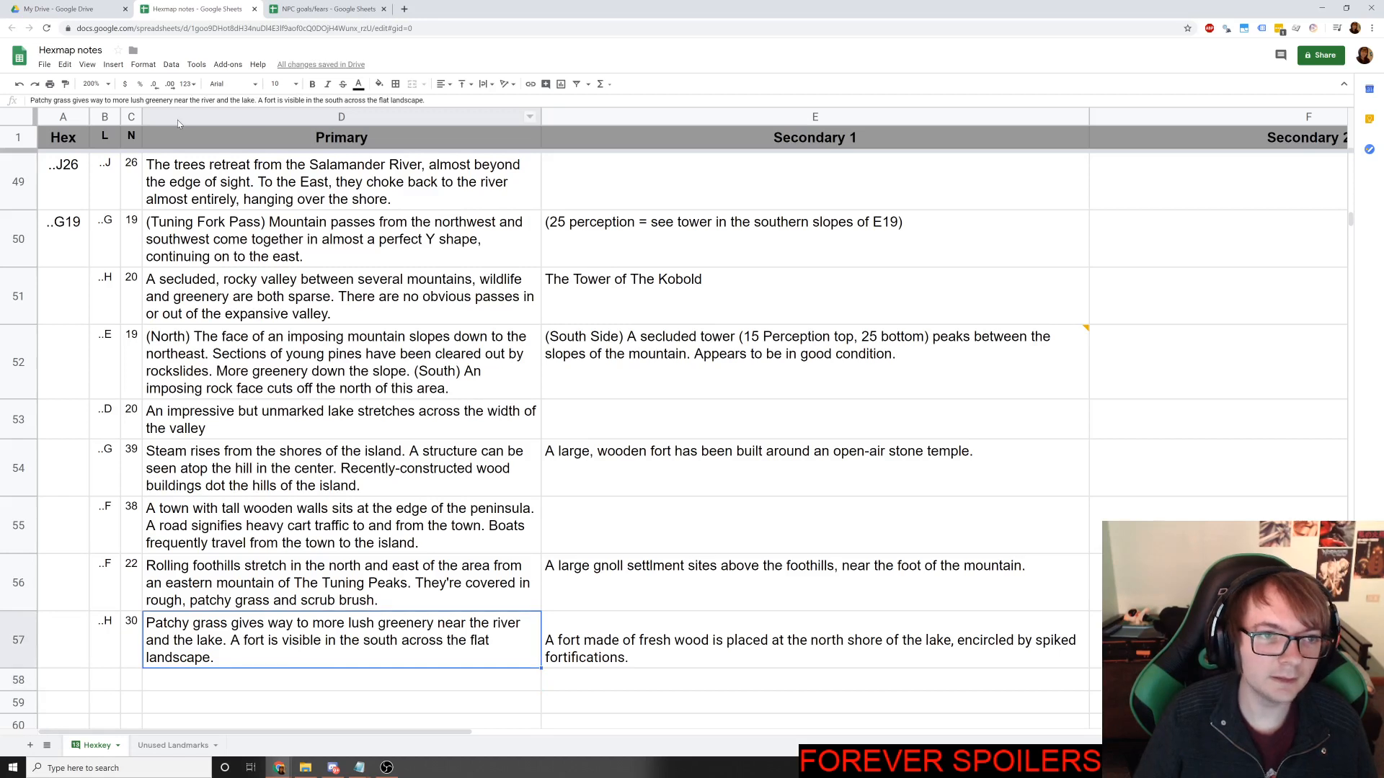
key(Return)
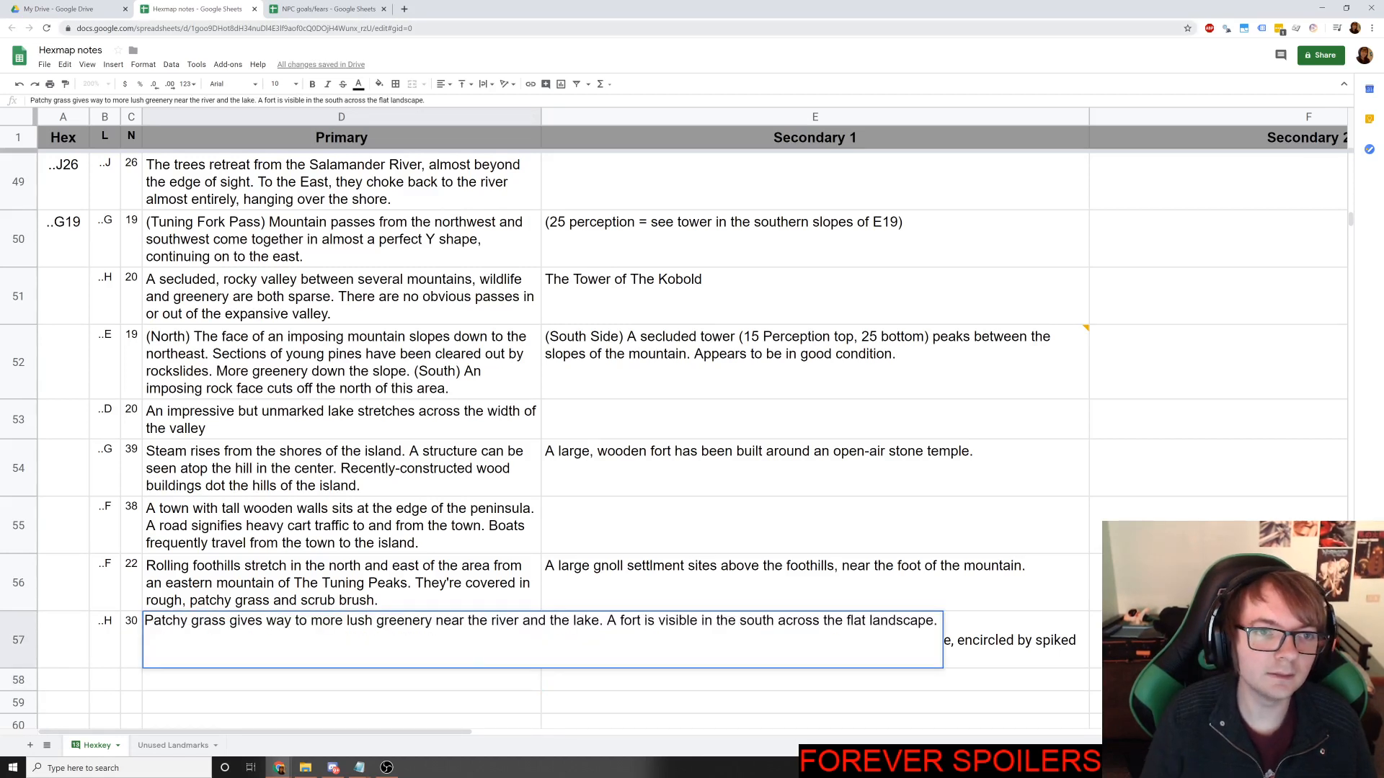
text(, the ta)
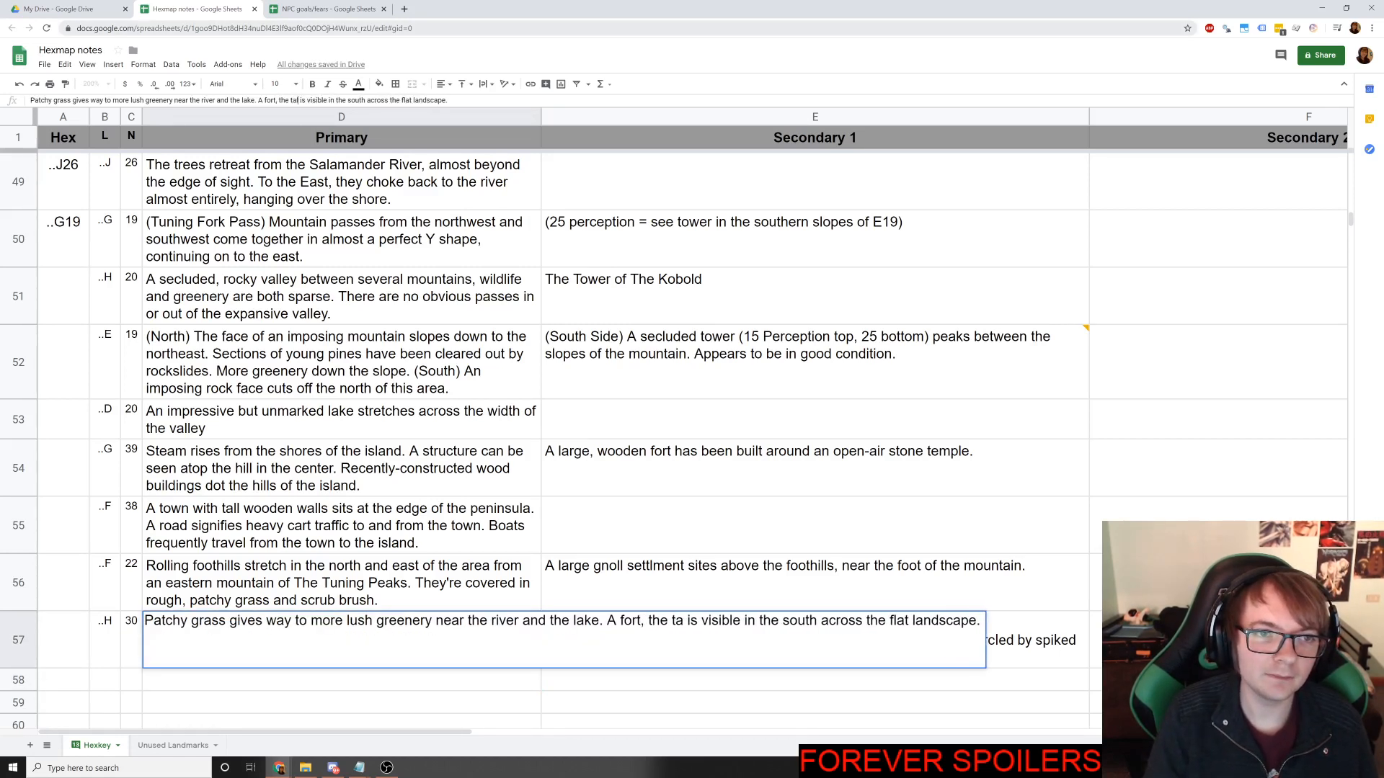
text(llest thing on the )
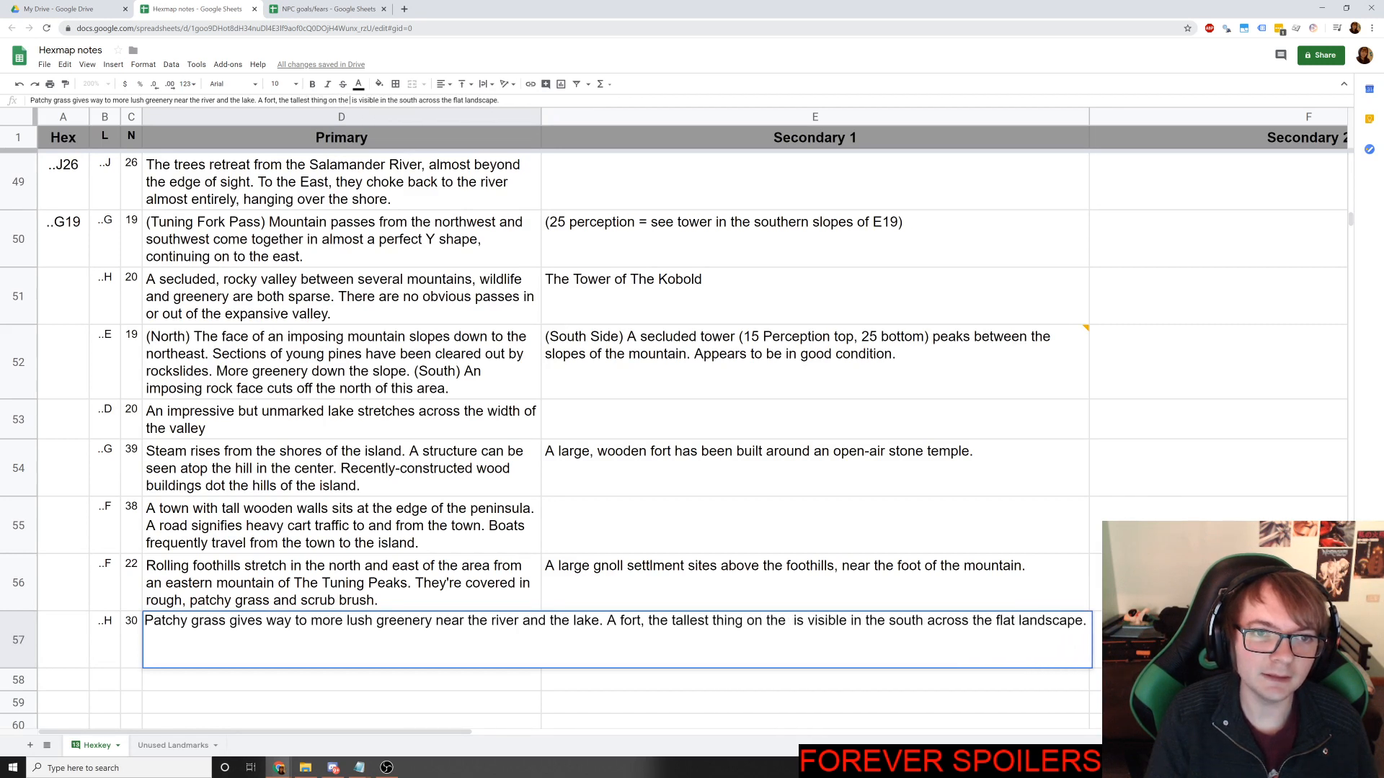
text(flat horizo)
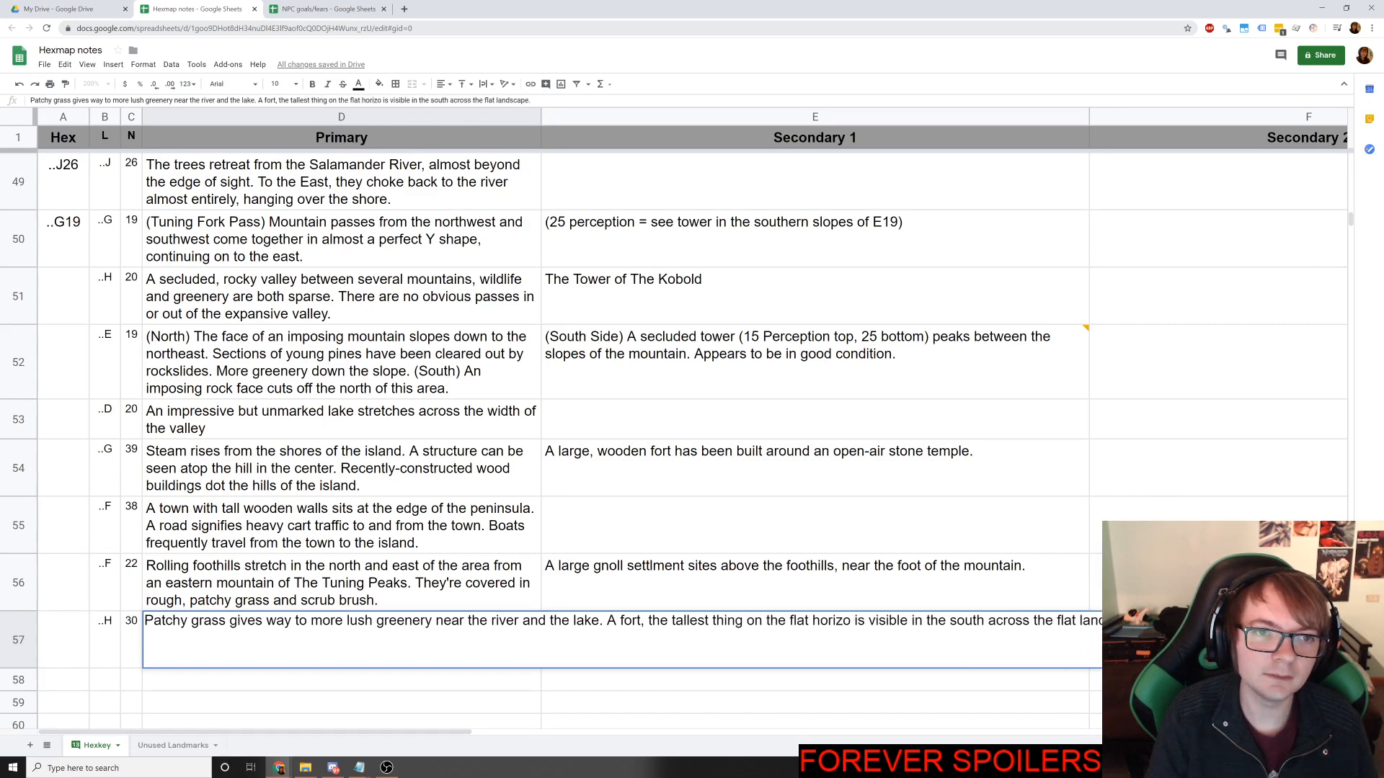
key(BackSpace)
key(BackSpace)
text(zon)
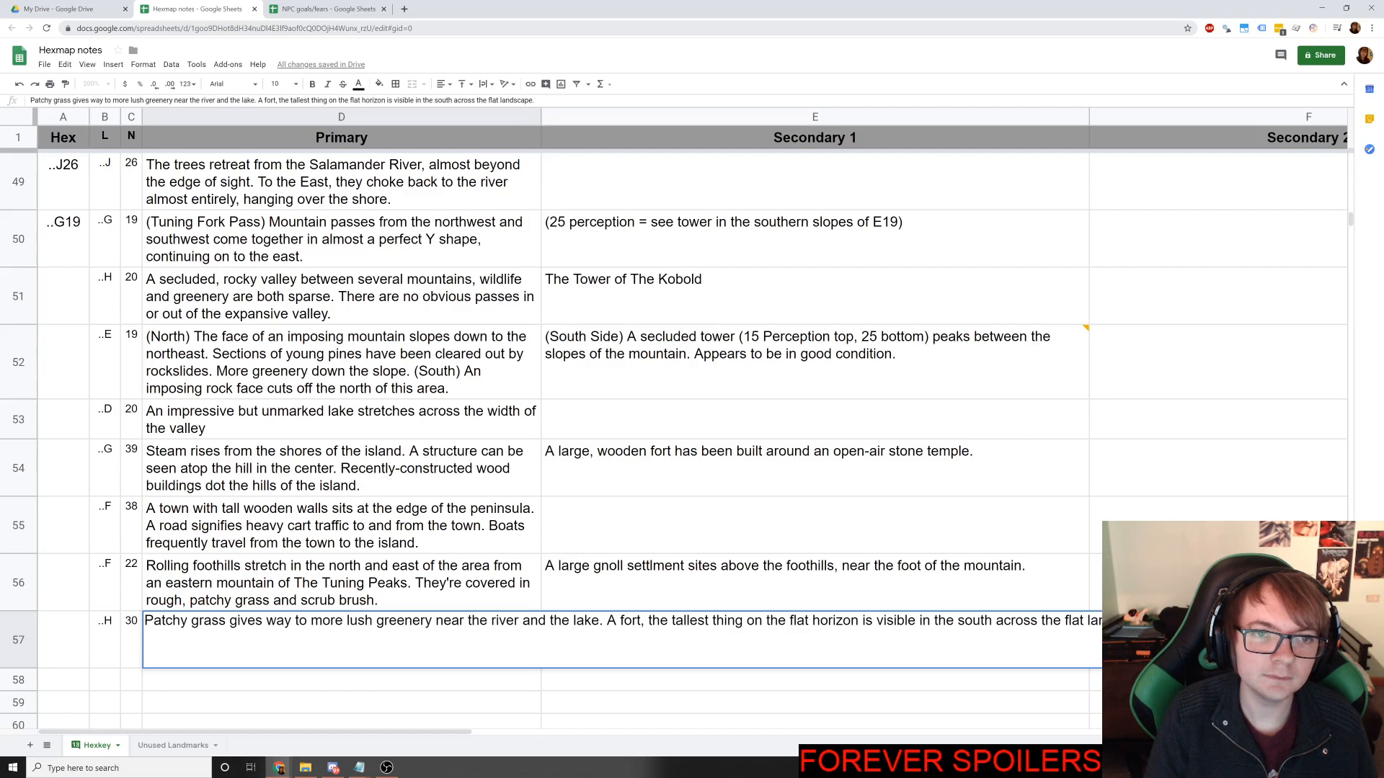
text(,)
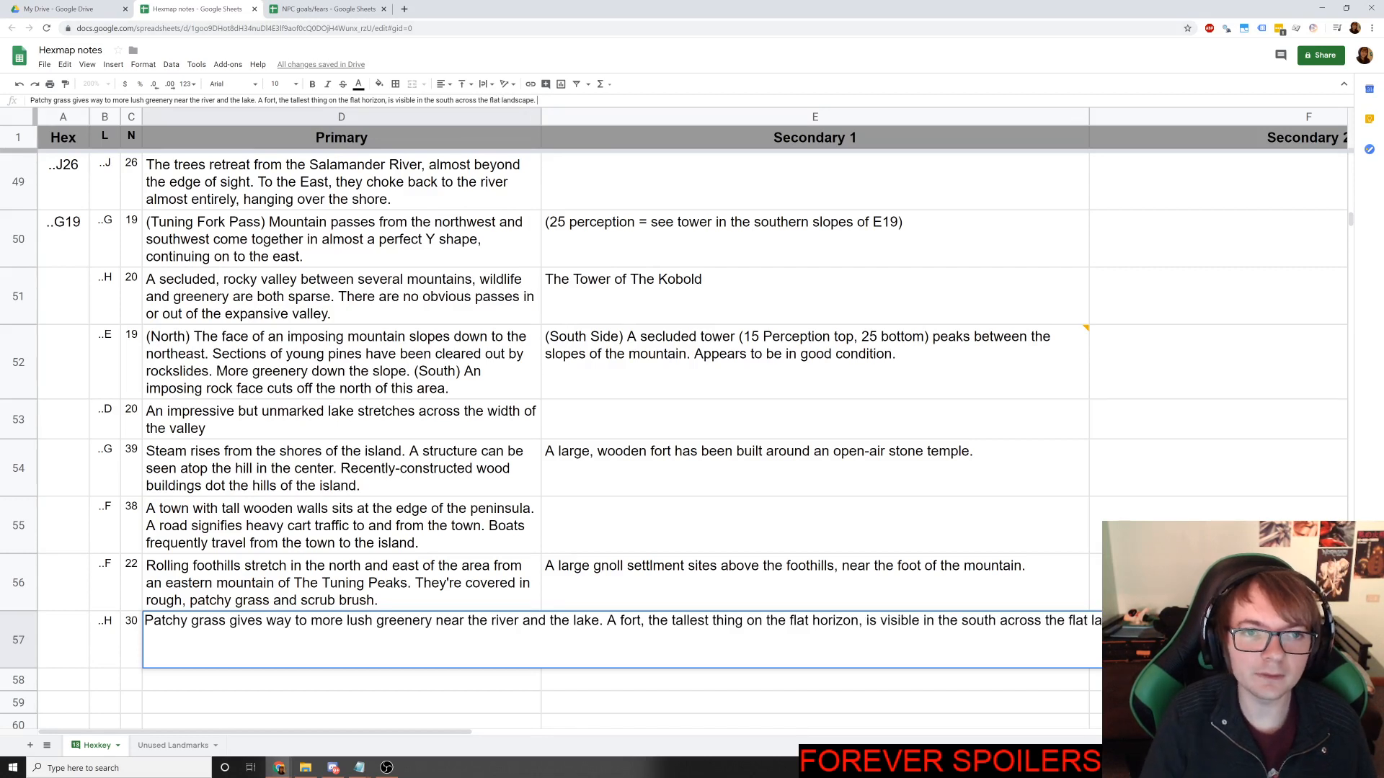
Remove 'across the flat landscape' from the ..H30 Primary description so it ends with 'is visible in the south.'.
key(BackSpace)
key(BackSpace)
key(BackSpace)
key(BackSpace)
key(BackSpace)
key(BackSpace)
key(BackSpace)
key(BackSpace)
key(BackSpace)
key(BackSpace)
key(BackSpace)
key(BackSpace)
key(BackSpace)
key(BackSpace)
key(BackSpace)
key(BackSpace)
key(BackSpace)
key(BackSpace)
key(BackSpace)
key(BackSpace)
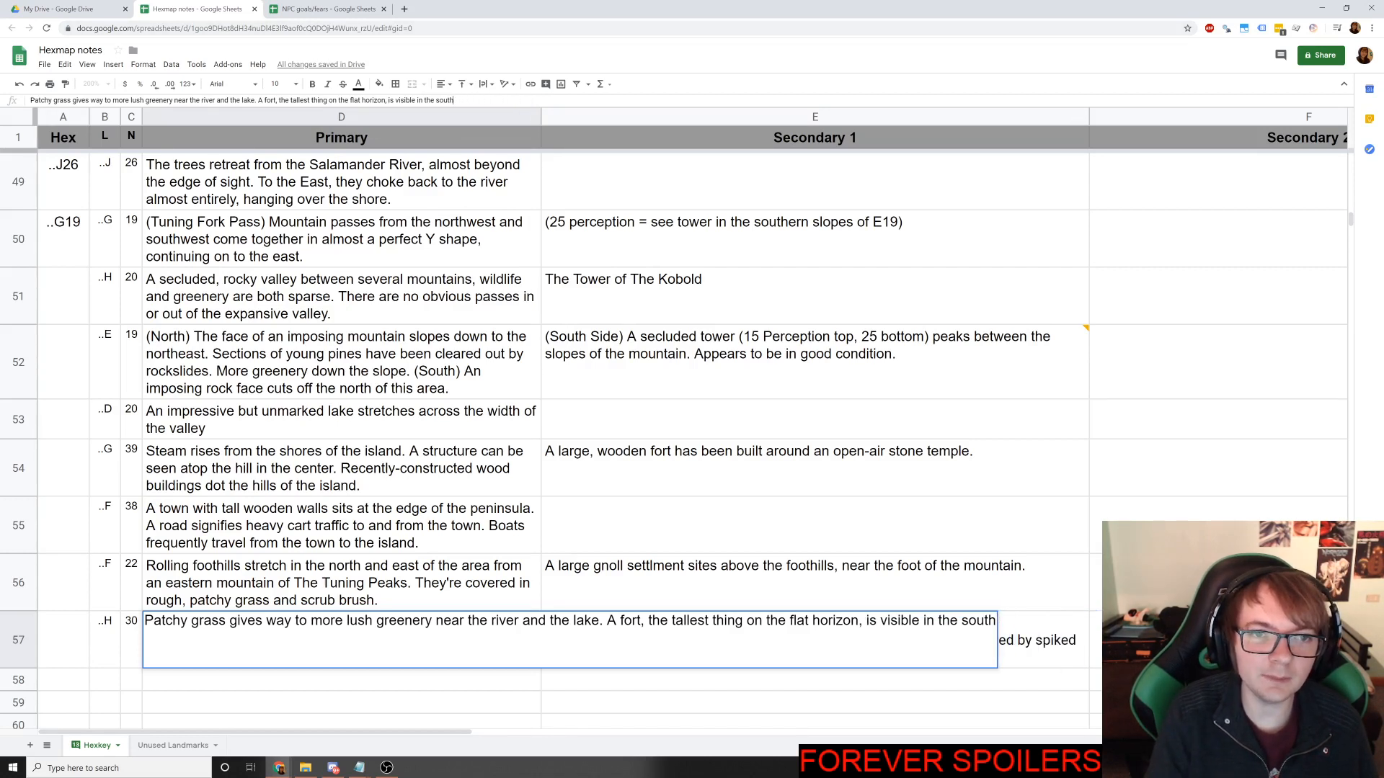
text(.)
key(Return)
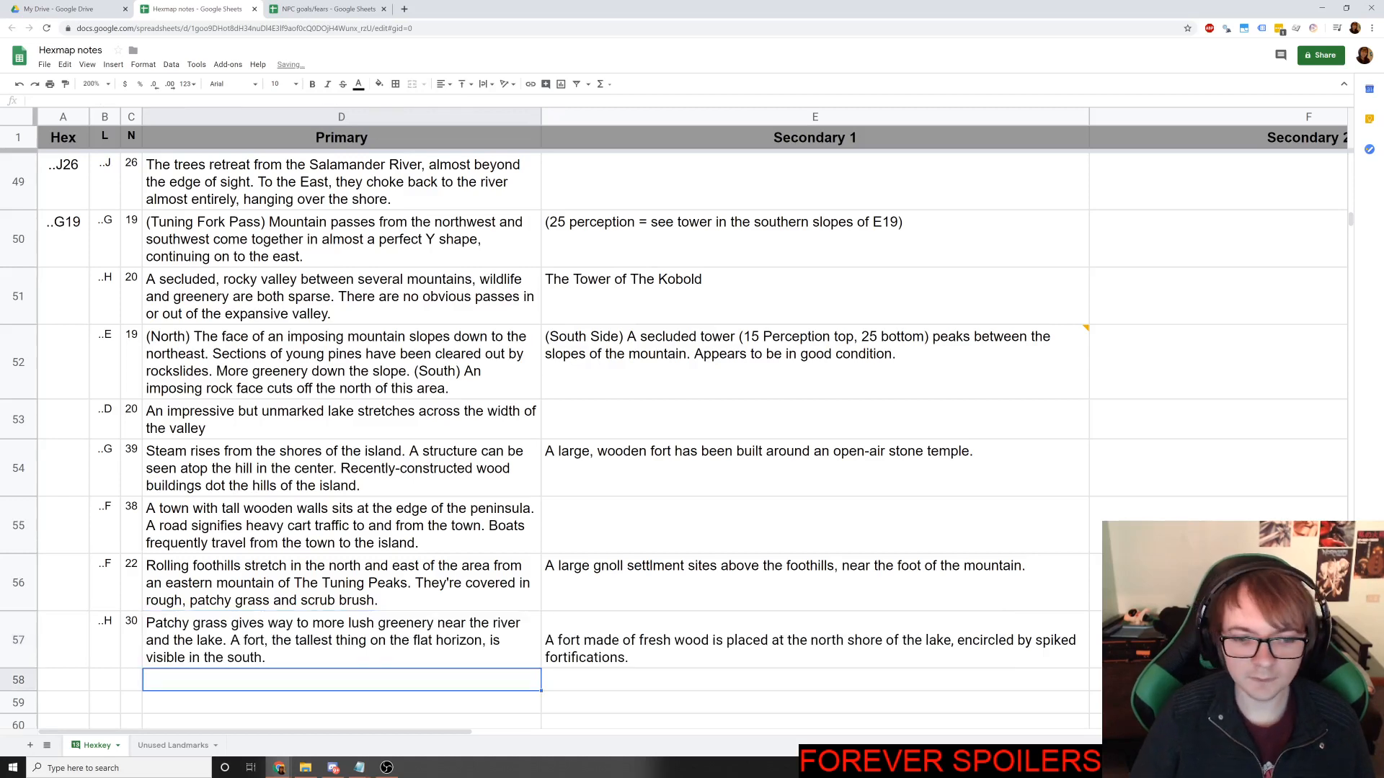
Add the comment 'Hobgobbos and humans and goblins' to the ..H30 Secondary 1 cell describing the lakeshore fort.
scroll(642, 430, down, 2)
scroll(642, 431, up, 1)
scroll(642, 430, down, 1)
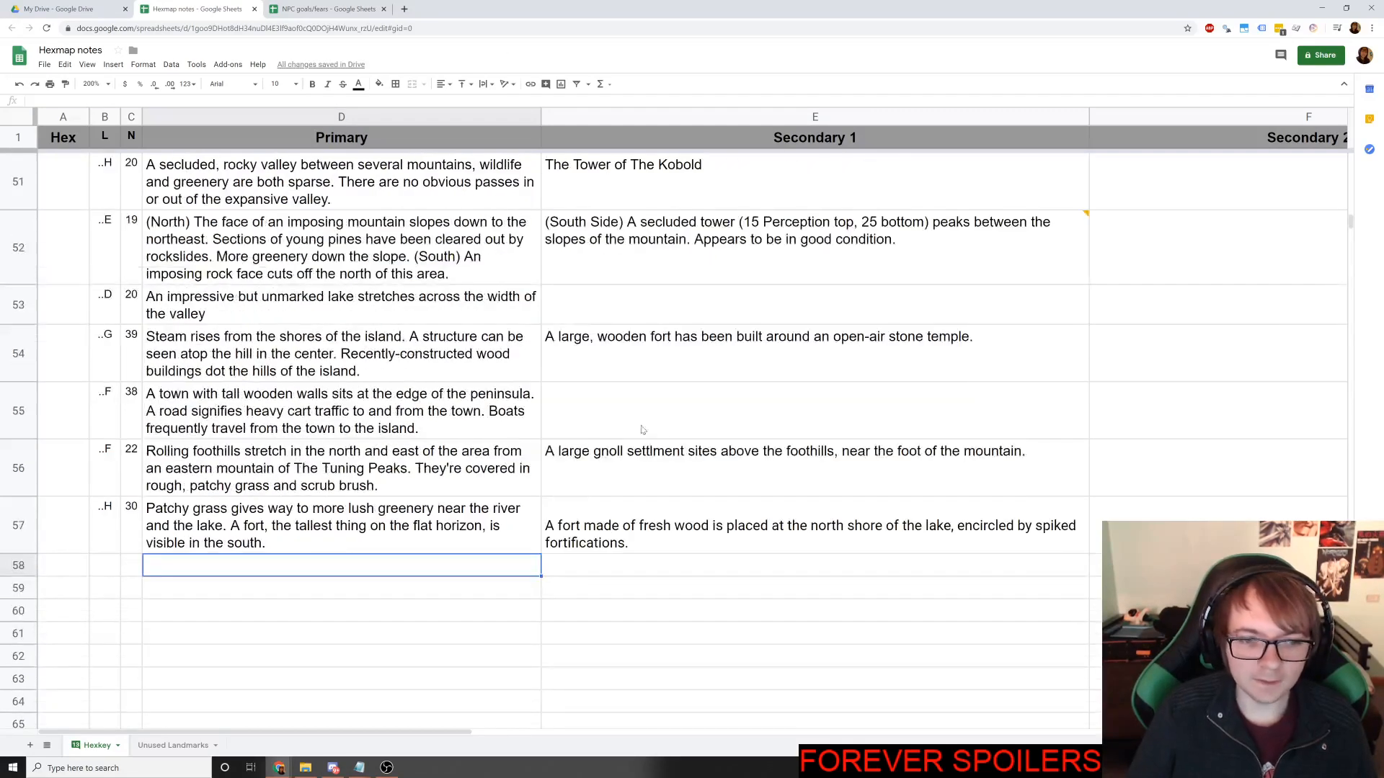
click(629, 533)
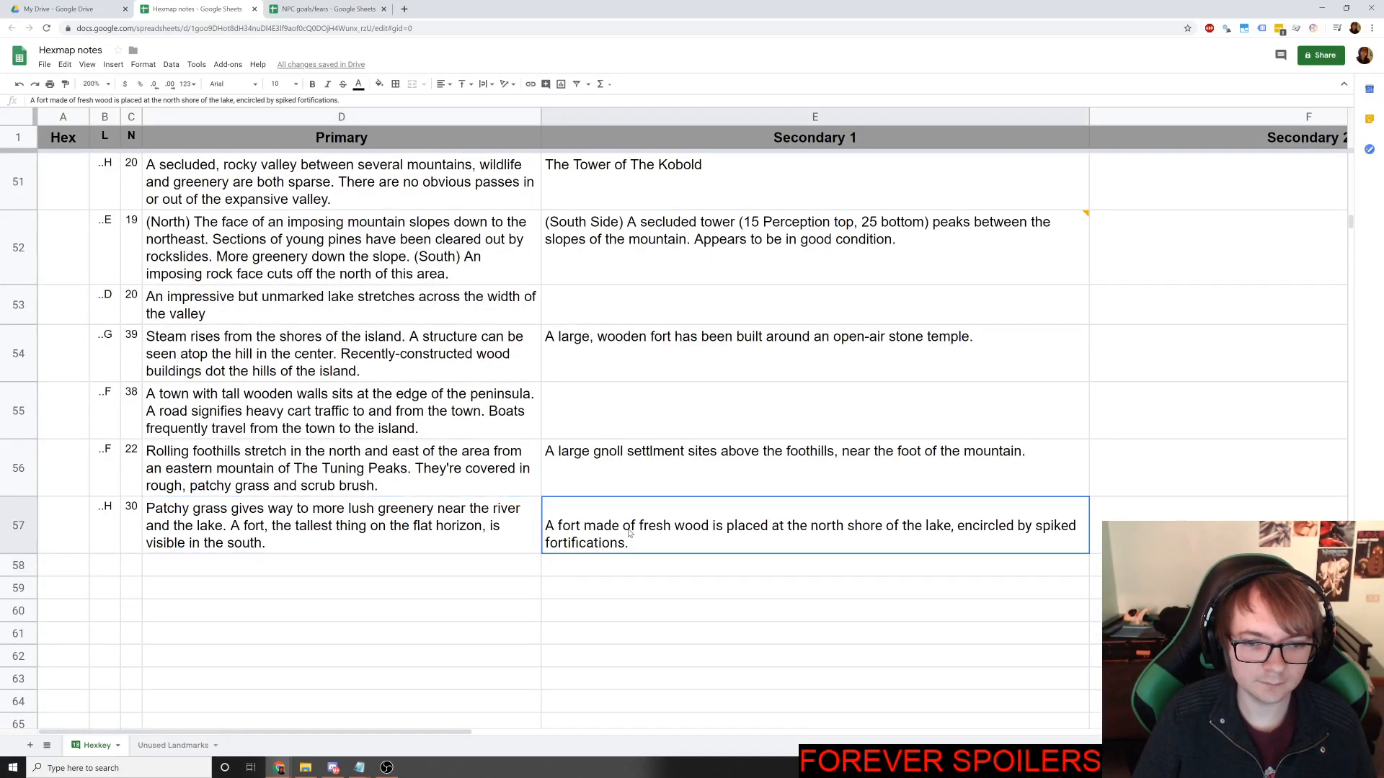
right_click(631, 509)
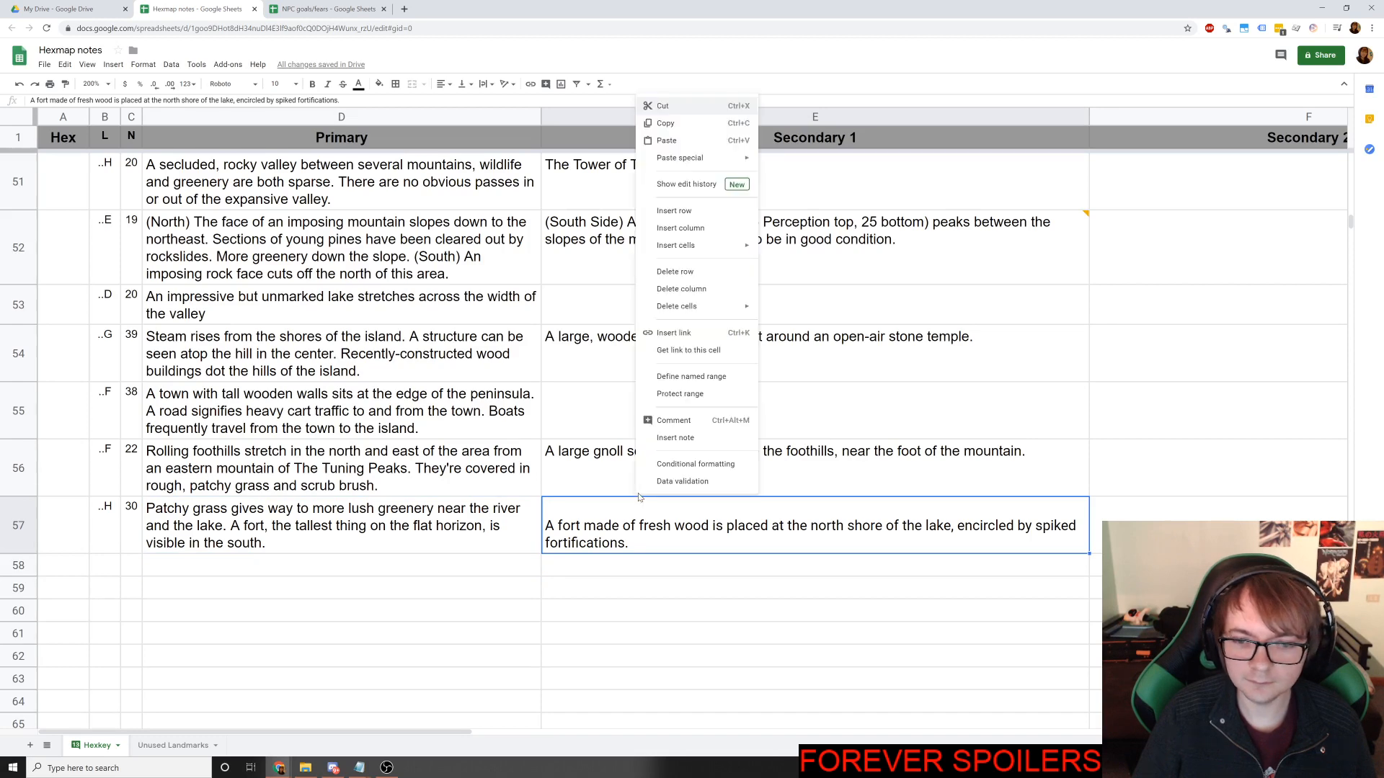
click(668, 426)
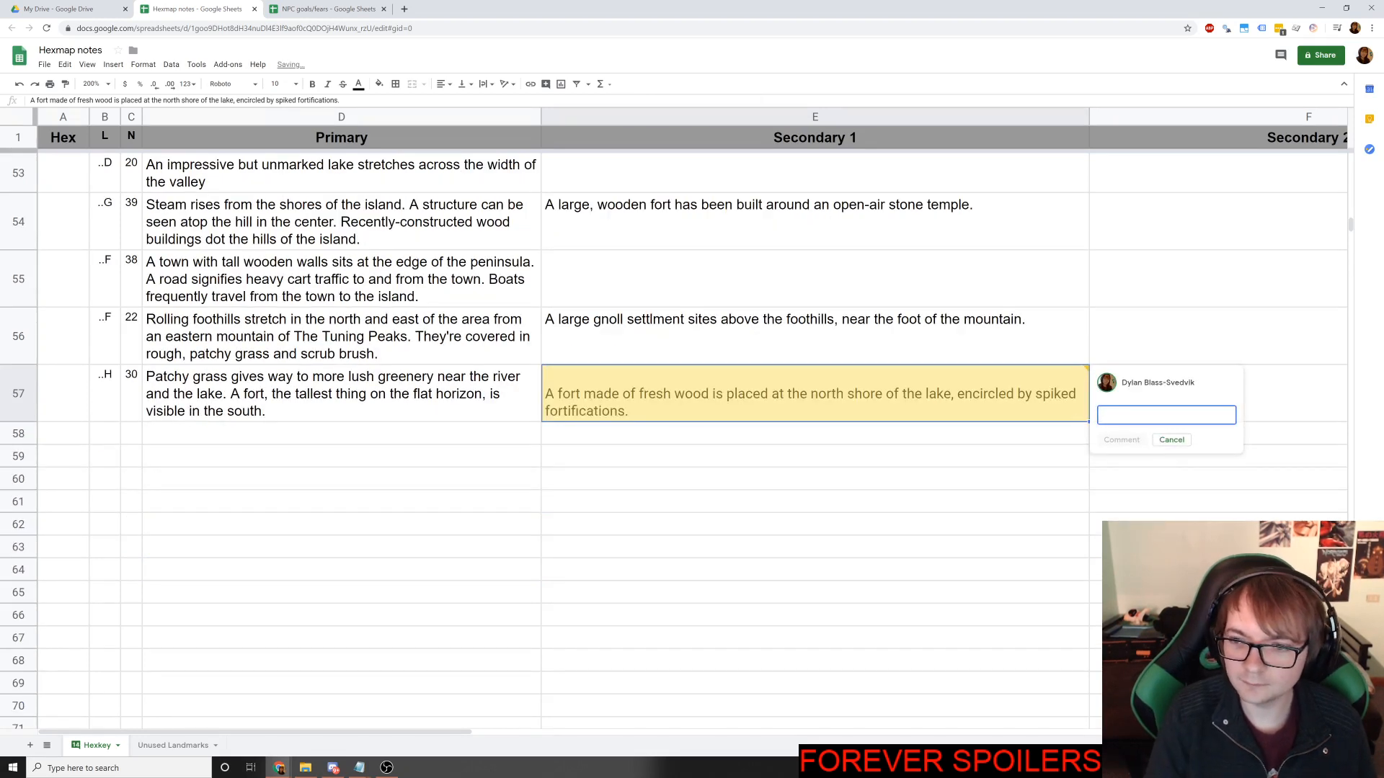
text(Lots)
key(BackSpace)
key(BackSpace)
key(BackSpace)
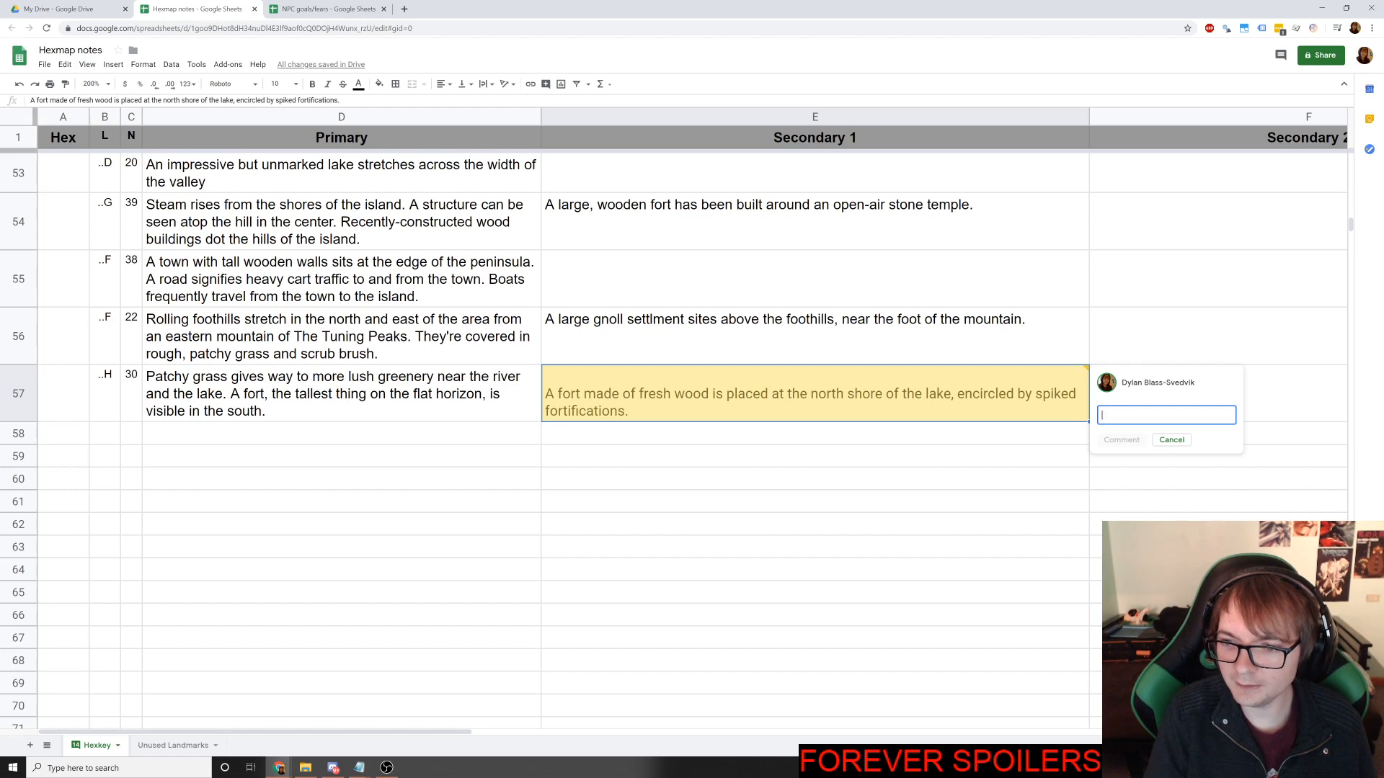
text(Hobg)
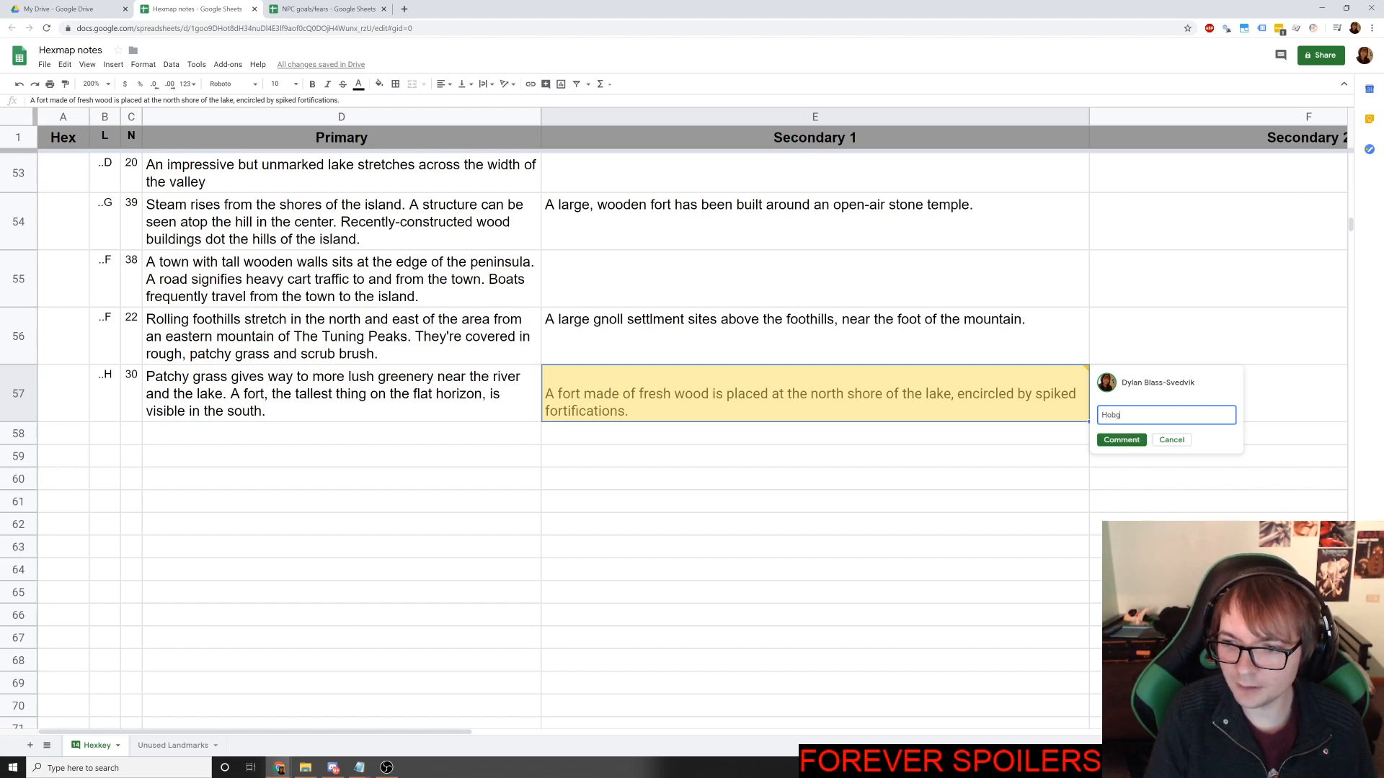
text(obbos and huma)
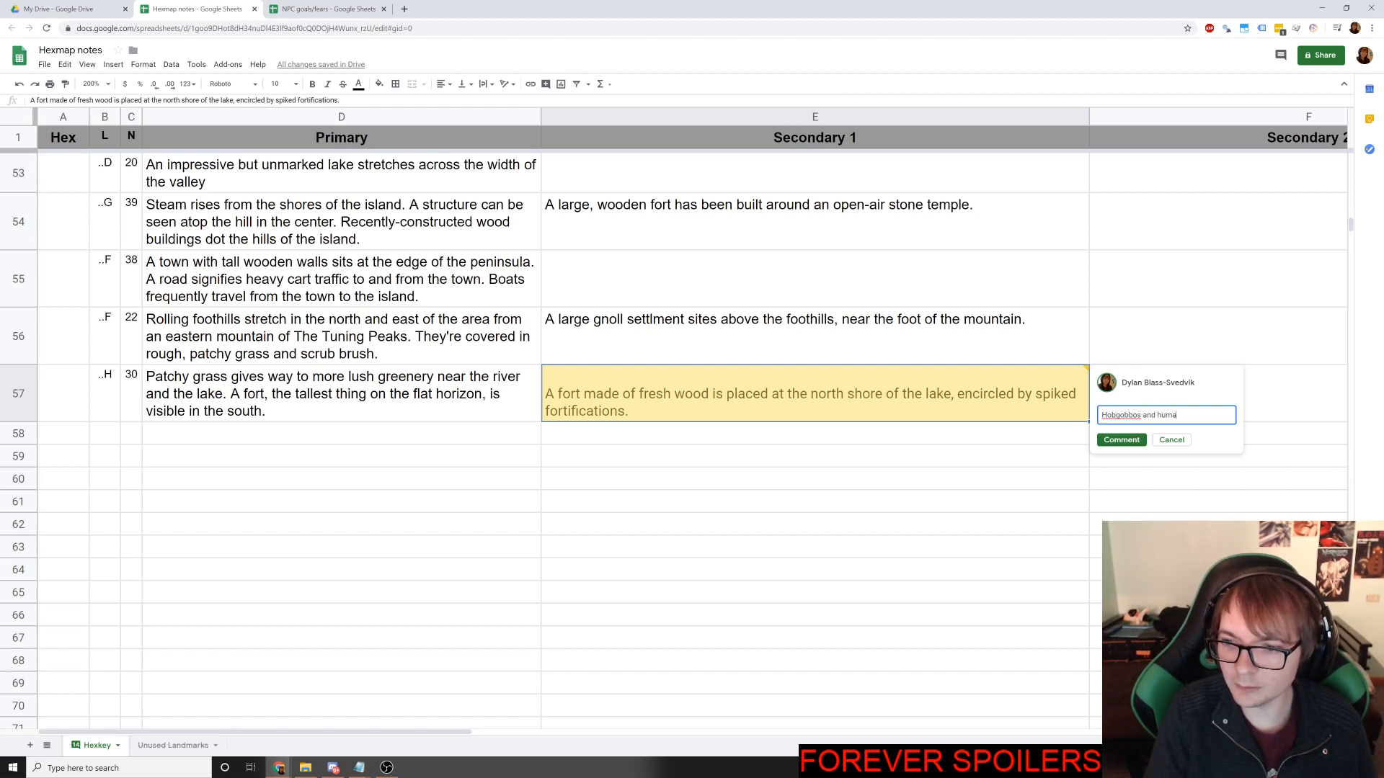
text(ns and goblins)
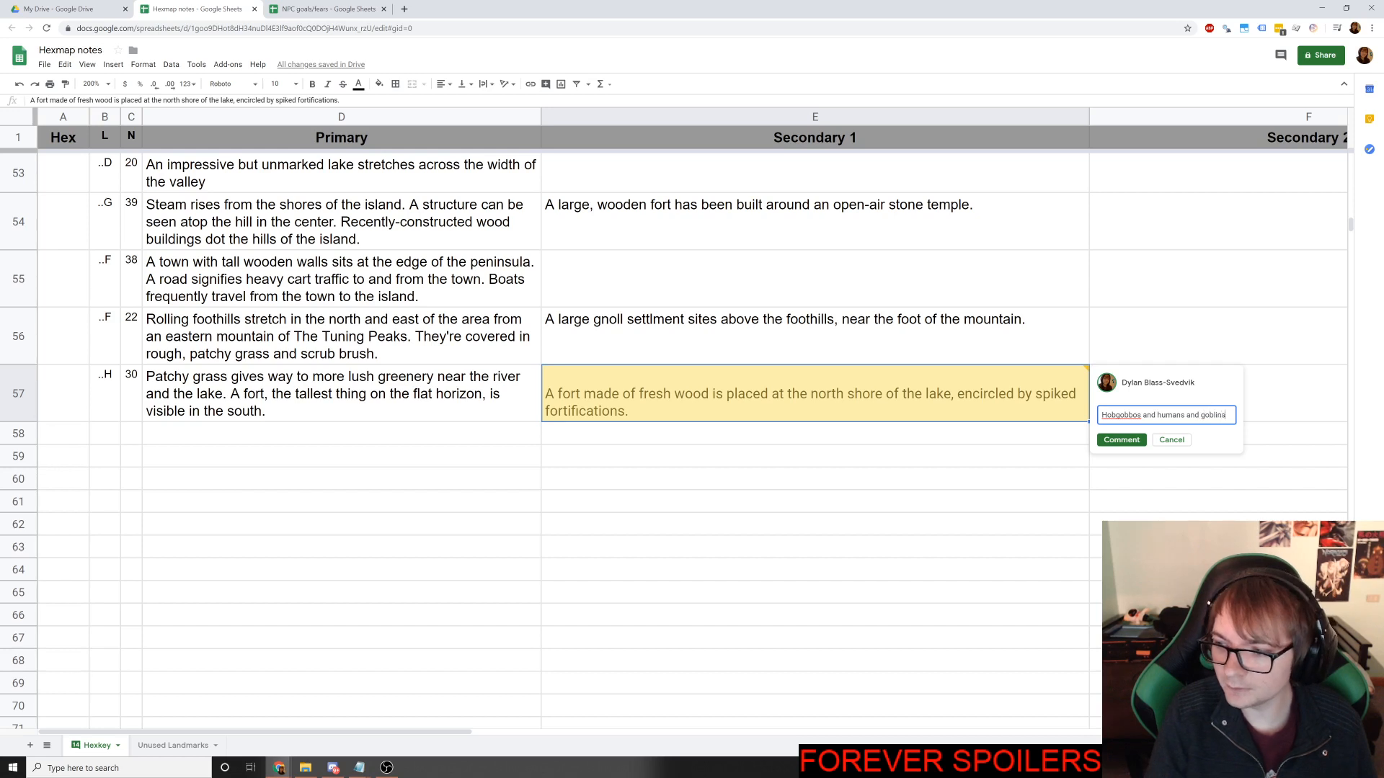
click(1104, 441)
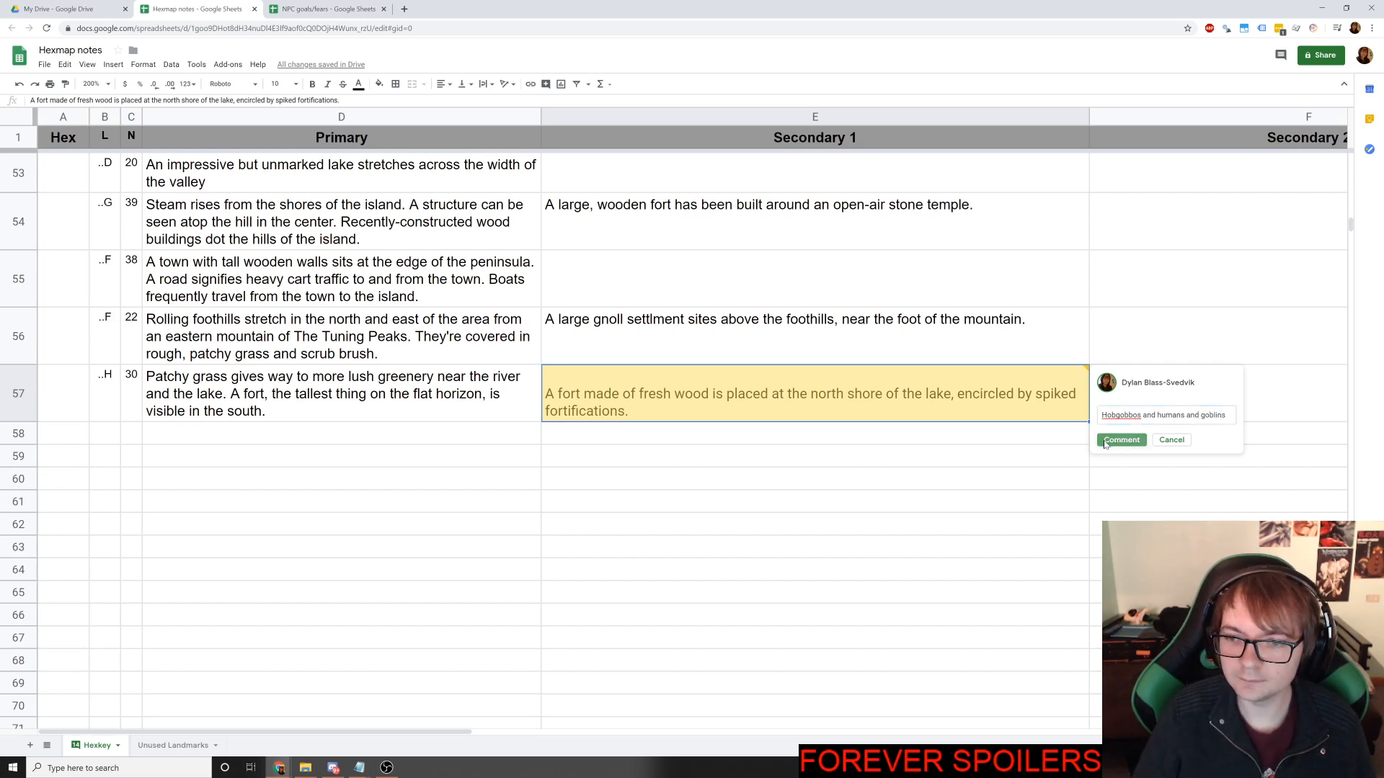
click(927, 515)
click(460, 446)
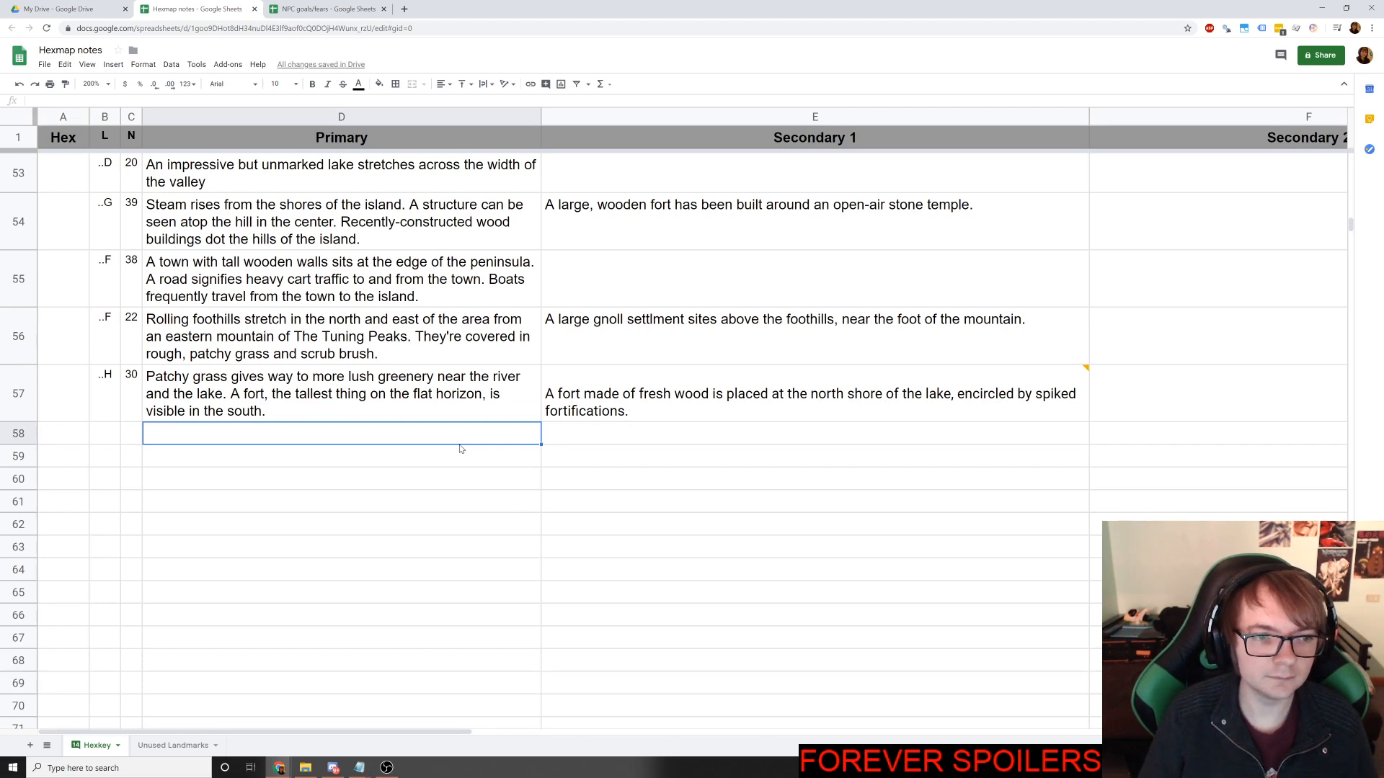
key(alt+shift+Tab)
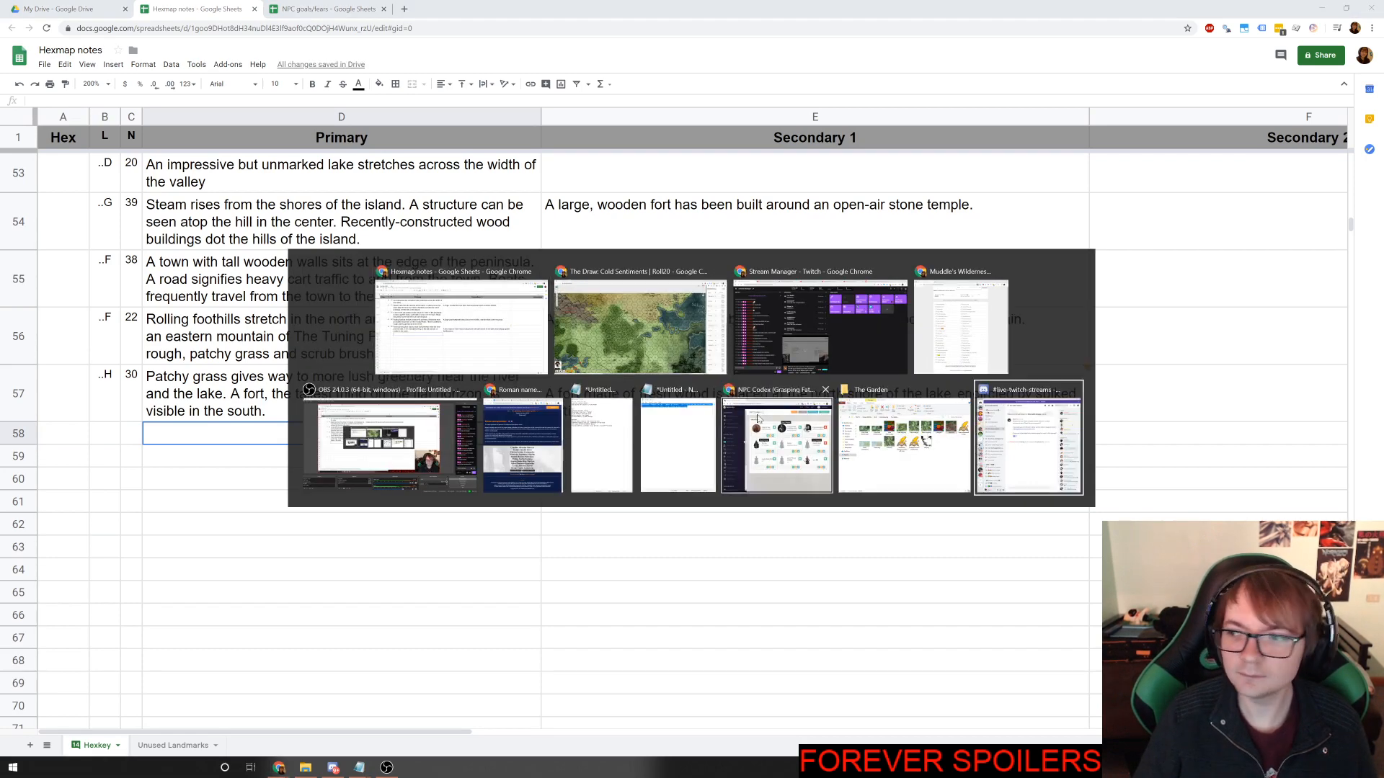
key(Escape)
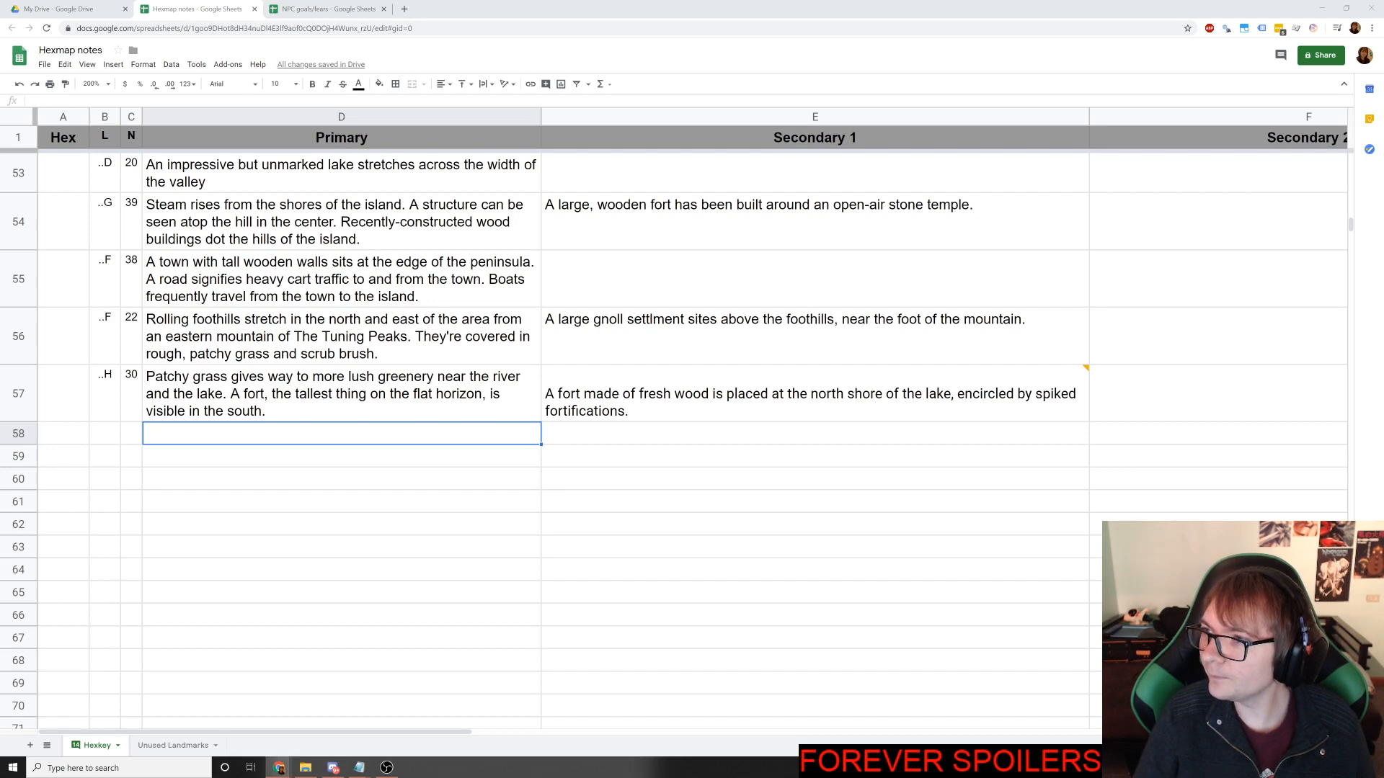
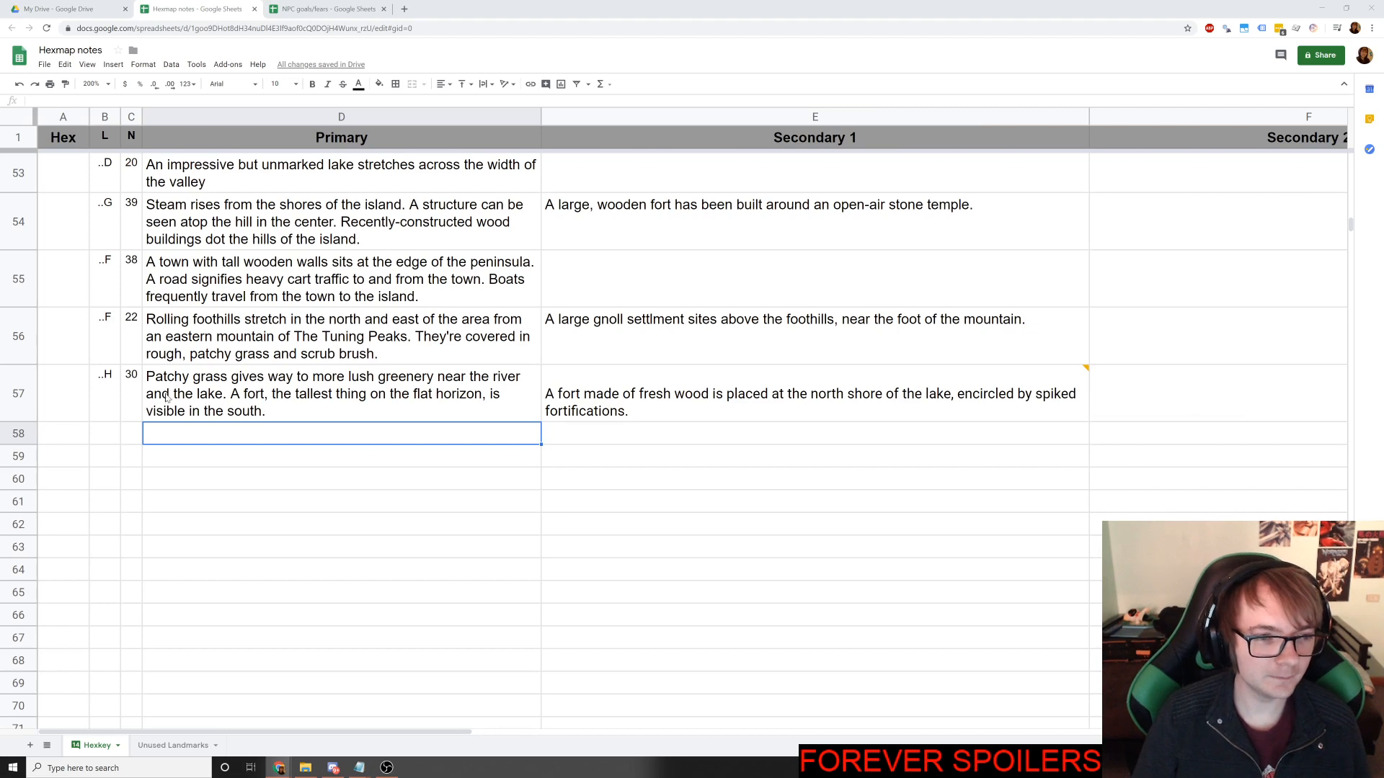
Consult the Roll20 map and start a new hex entry in row 58 with letter ..G and number 27.
click(108, 433)
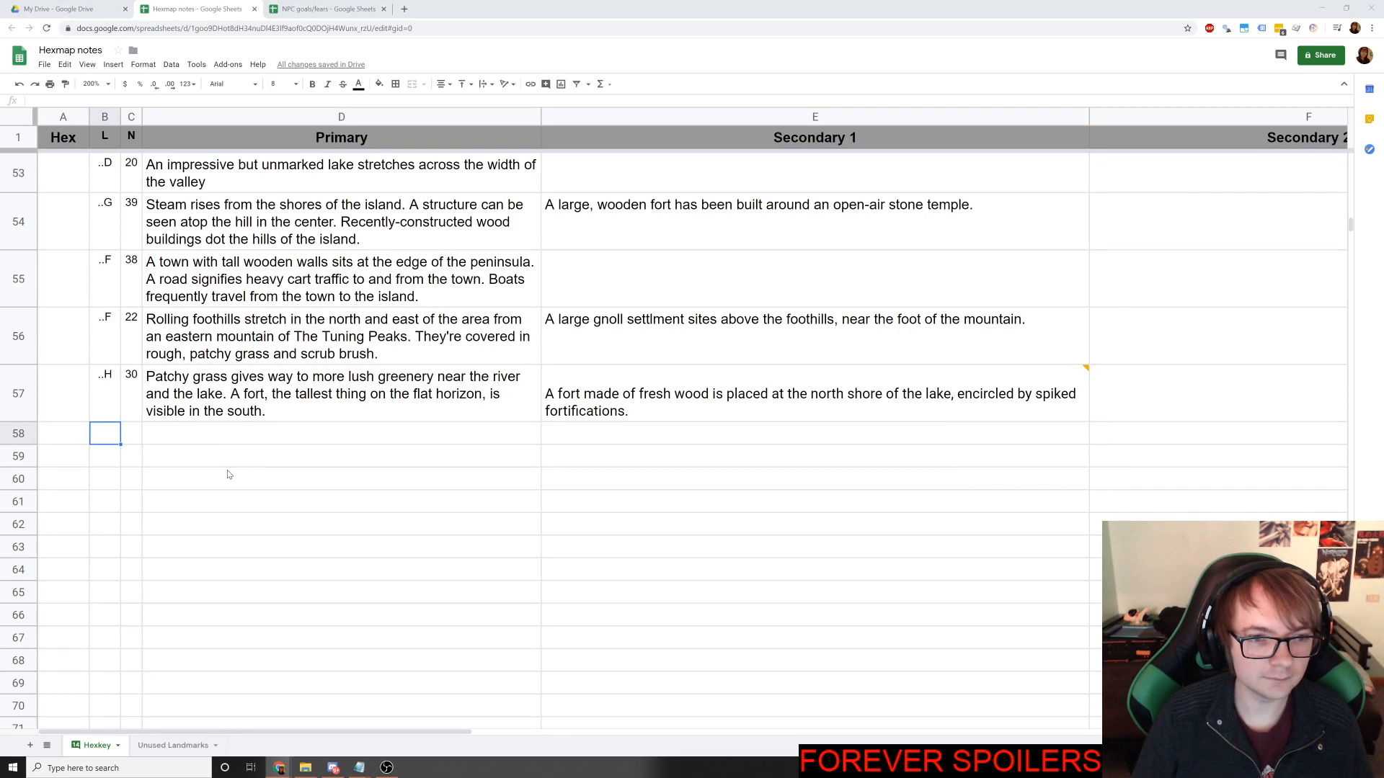
key(alt+Tab)
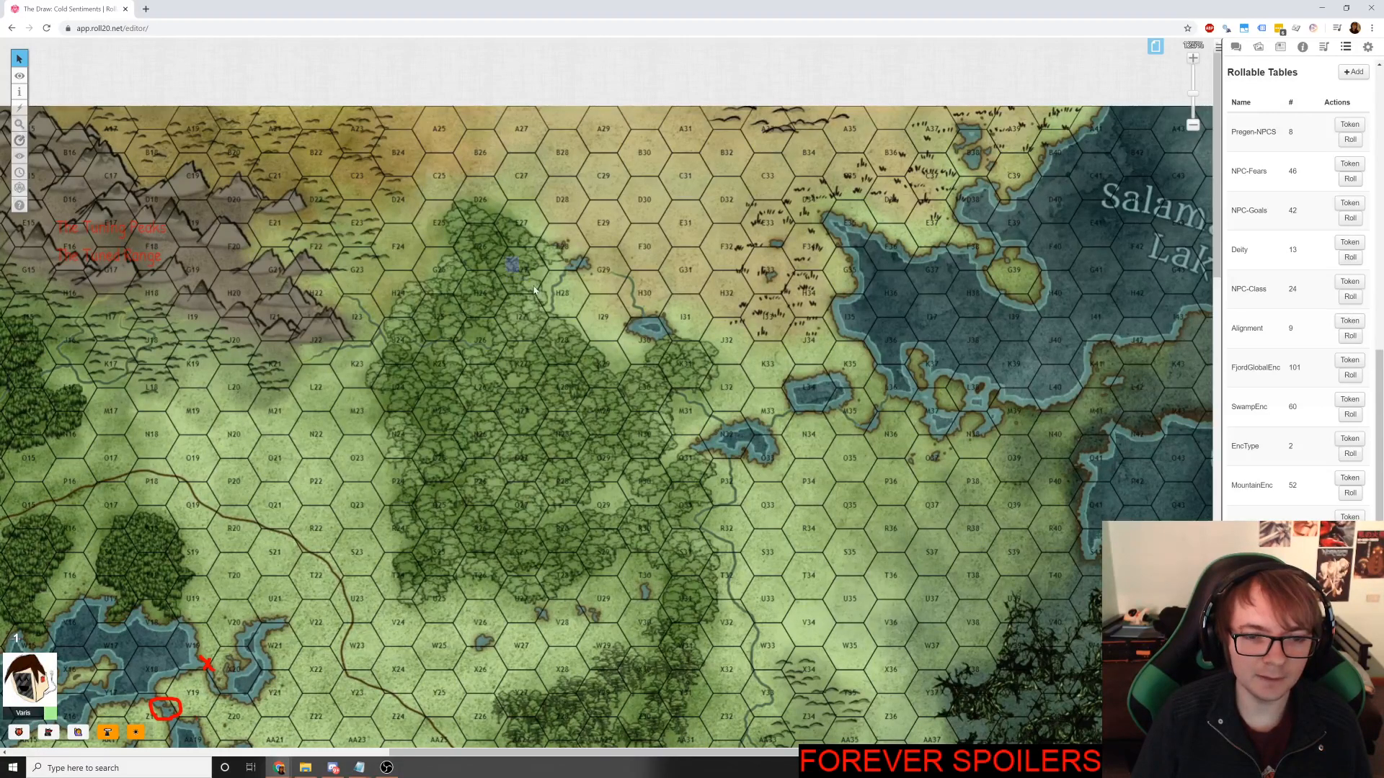
key(alt+Tab)
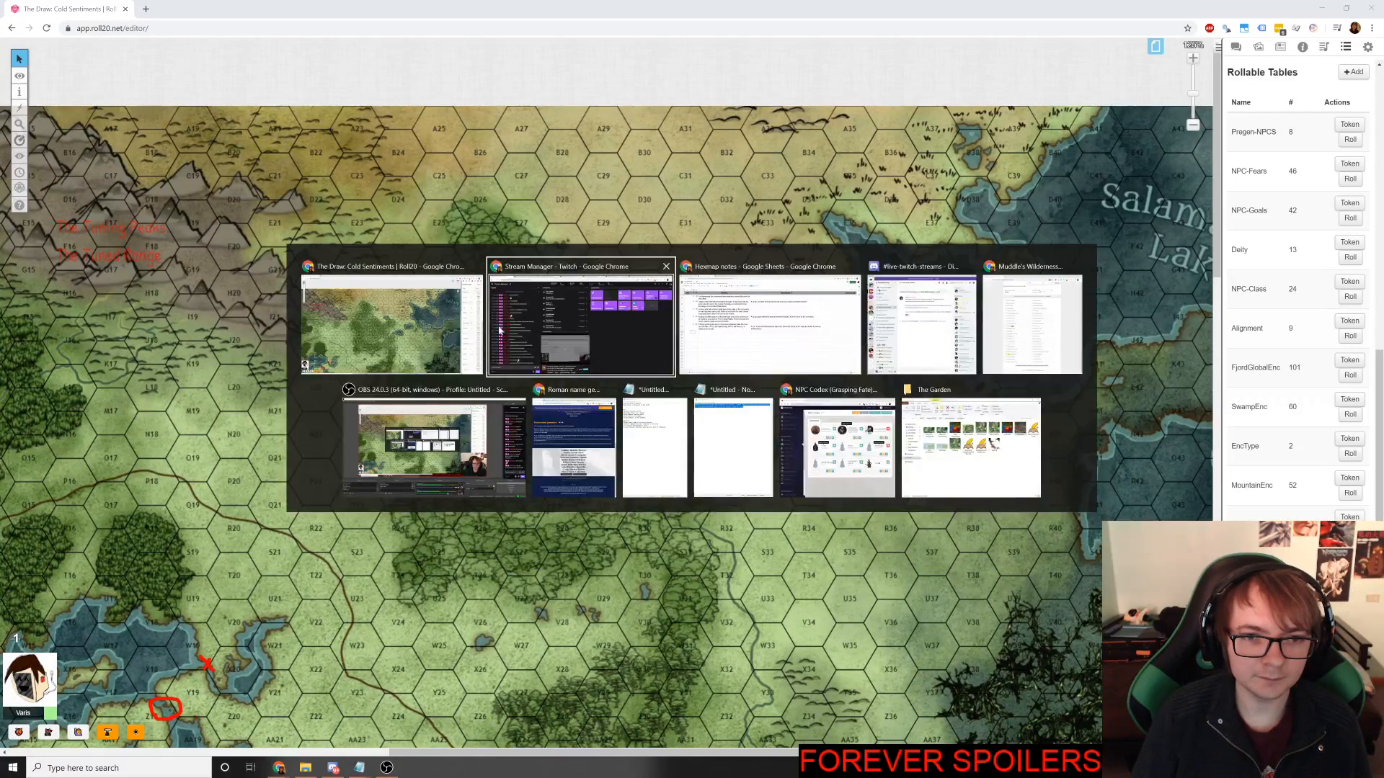
key(alt+Tab)
key(alt+Tab)
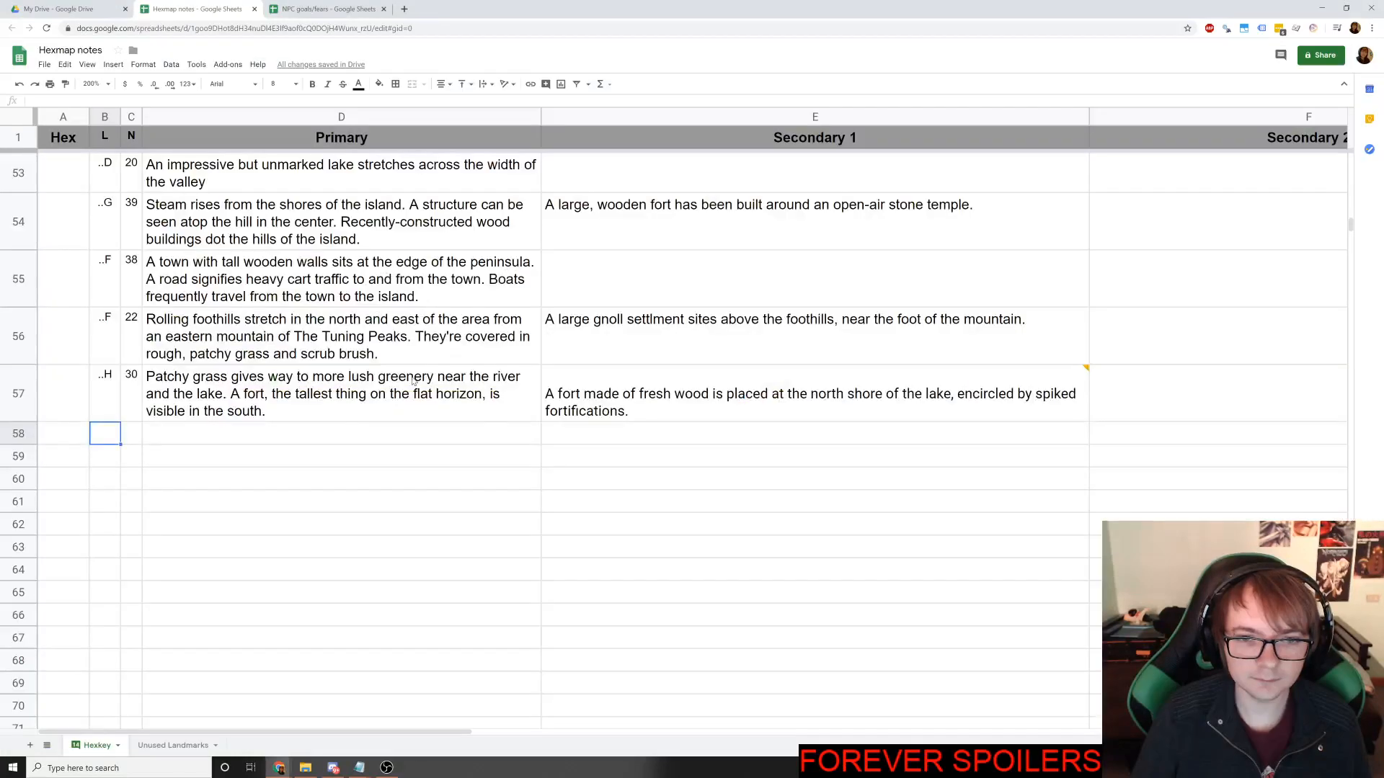
text(..G)
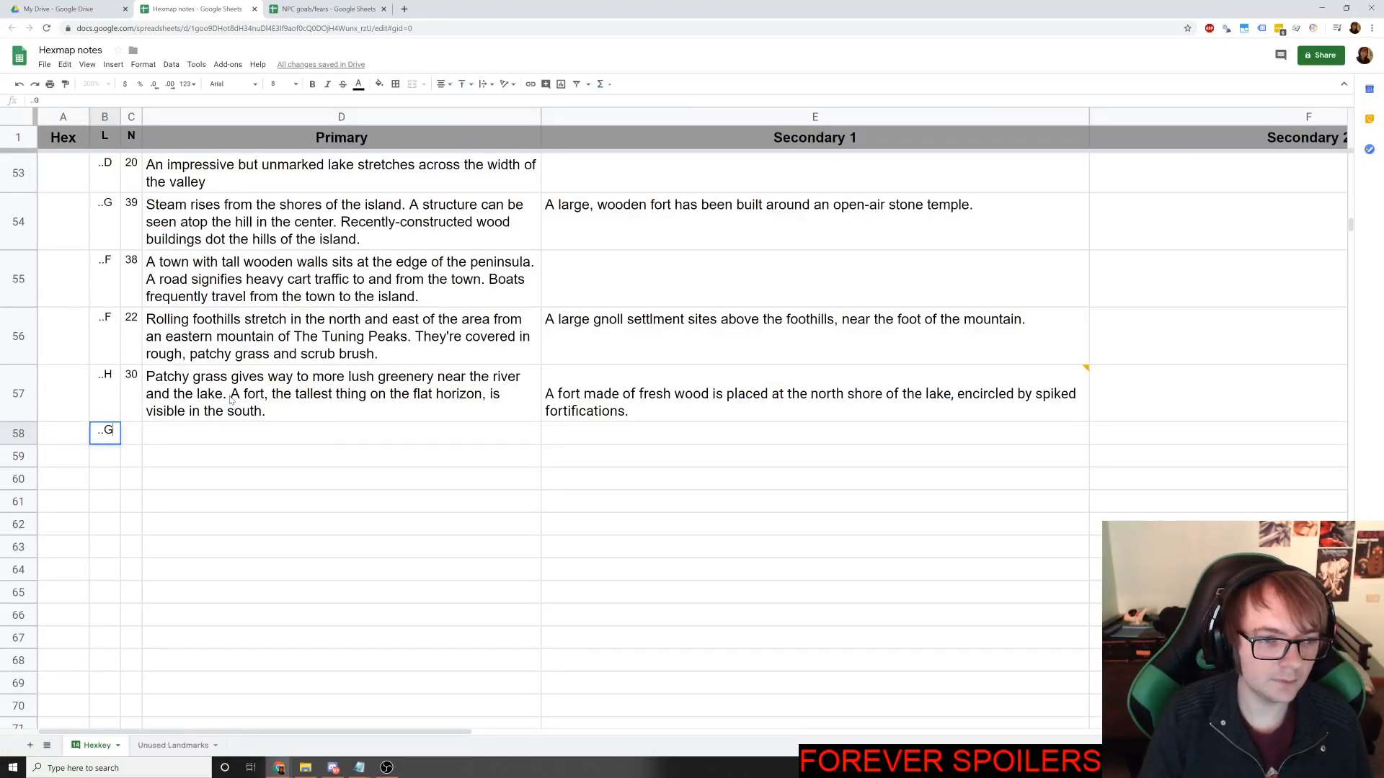
key(Tab)
text(27)
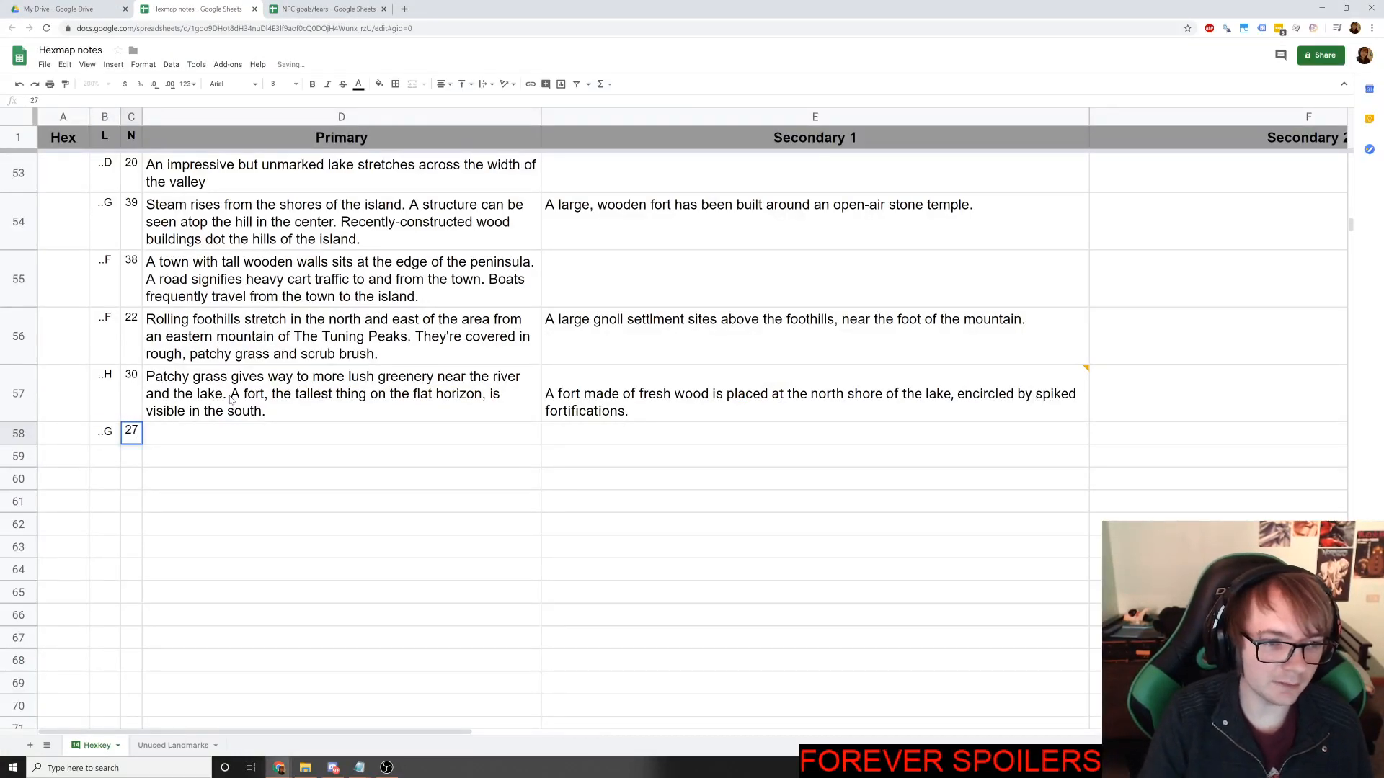
key(Tab)
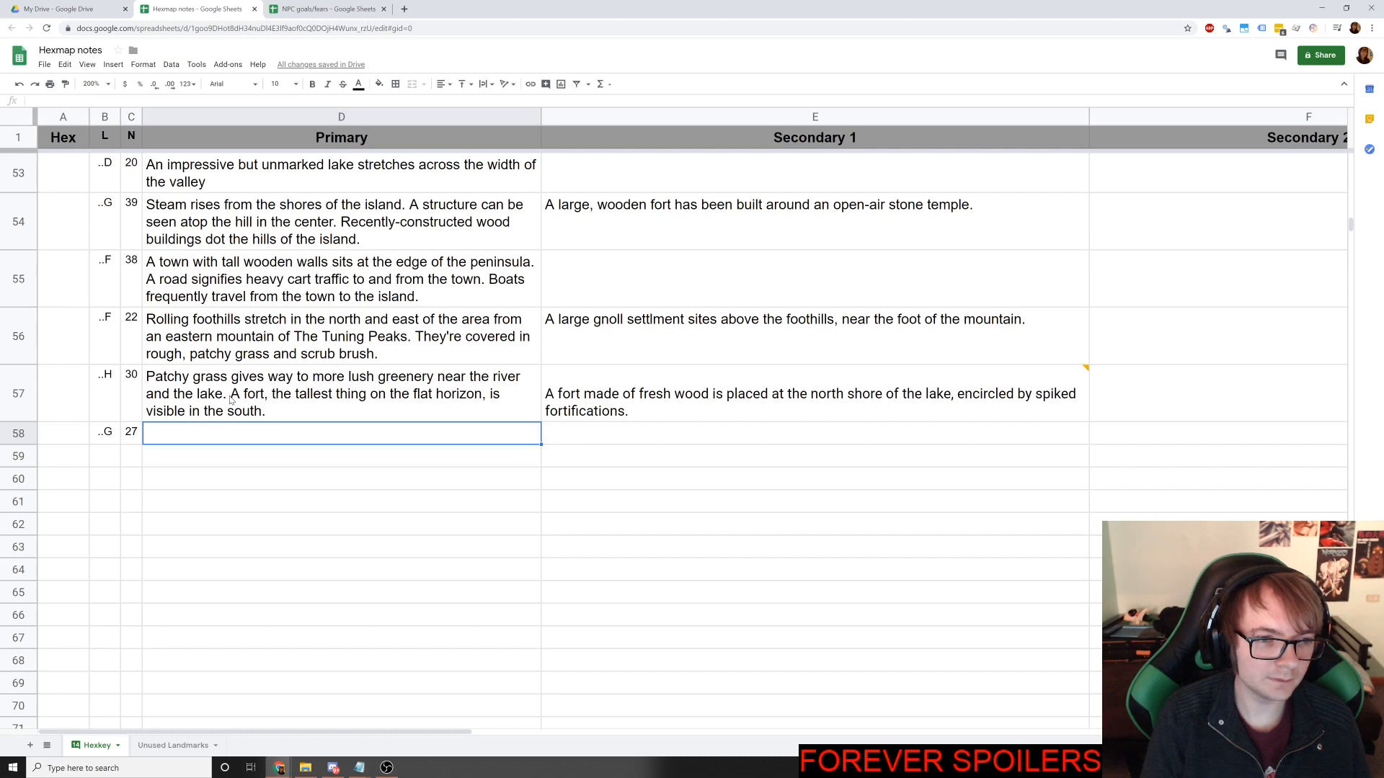
Enter 'Parts of the forest in this area have been cleared out recently; rutted roads criss-cross the woods' as the ..G27 Primary description.
text(Parts of)
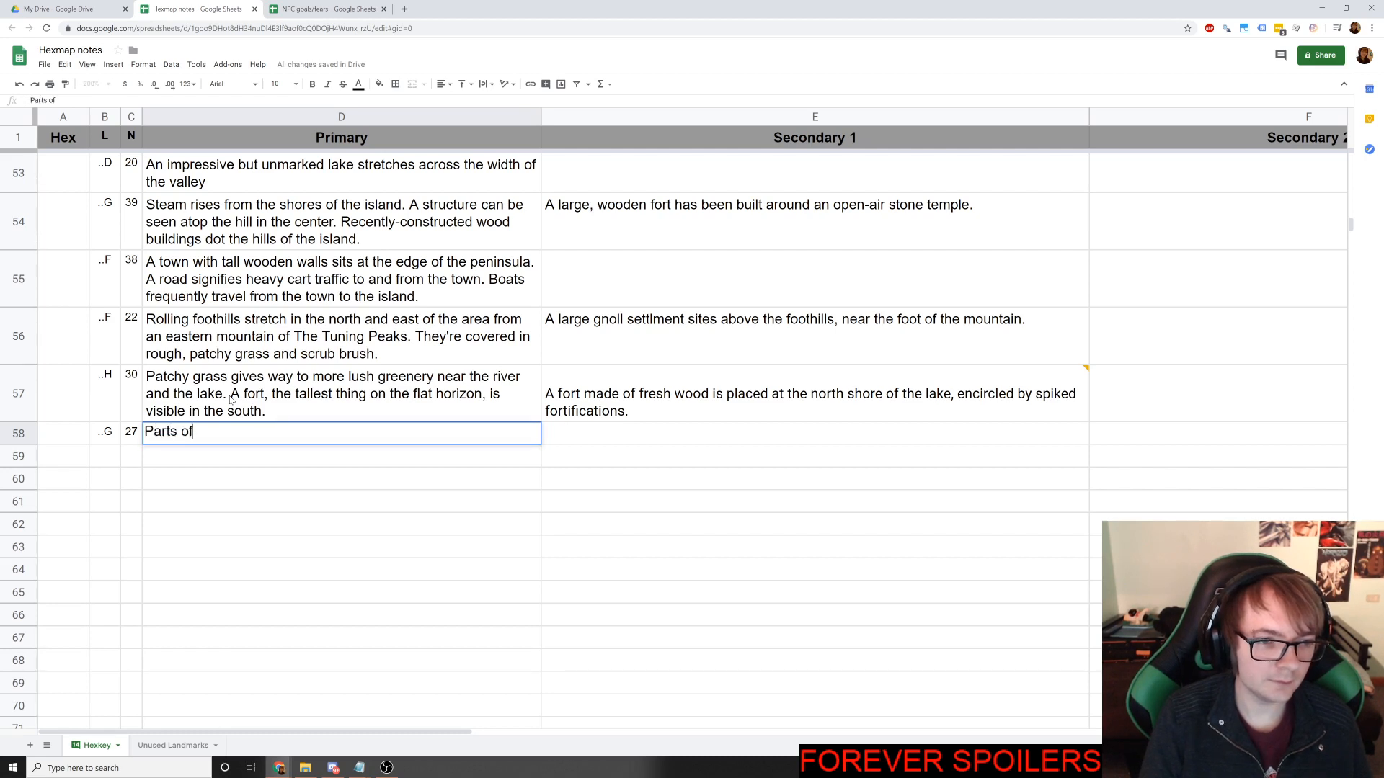
text( the forest in)
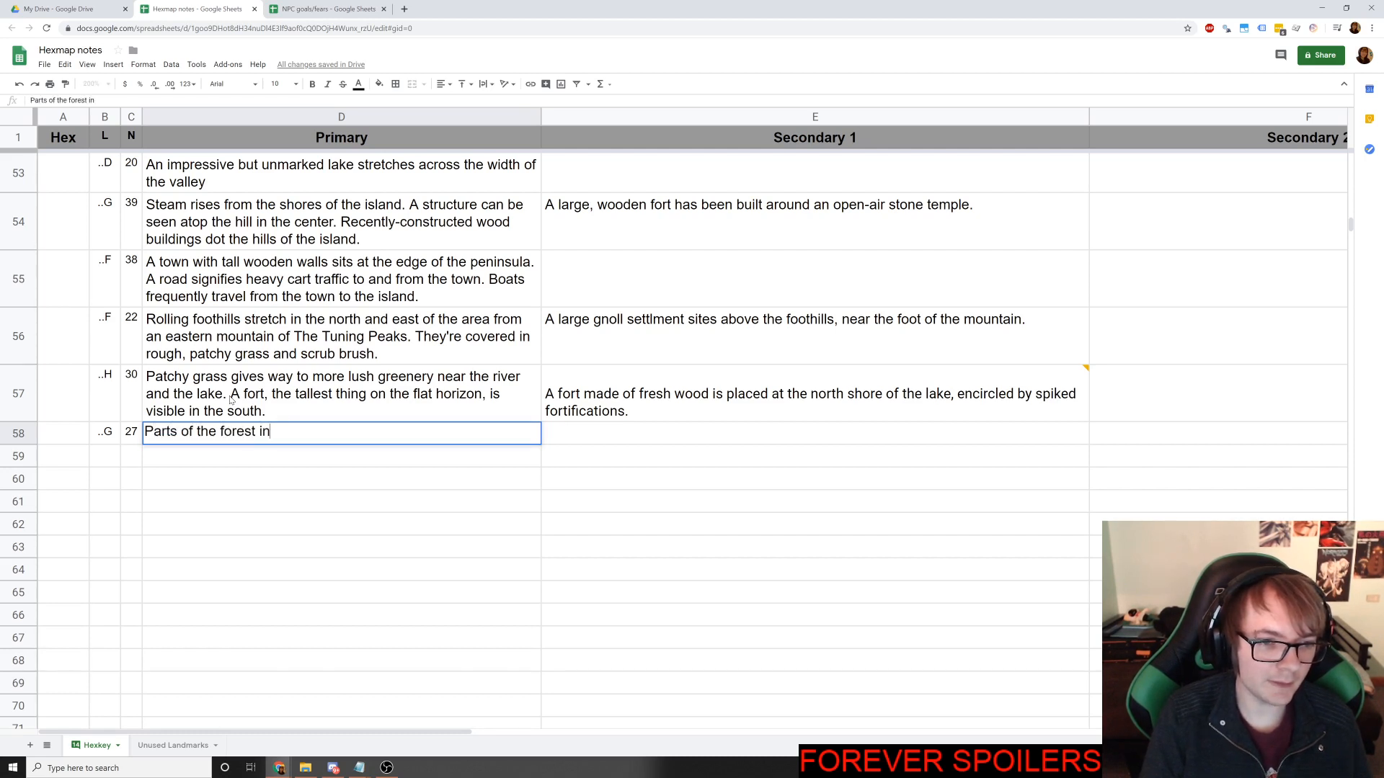
text( this area have been)
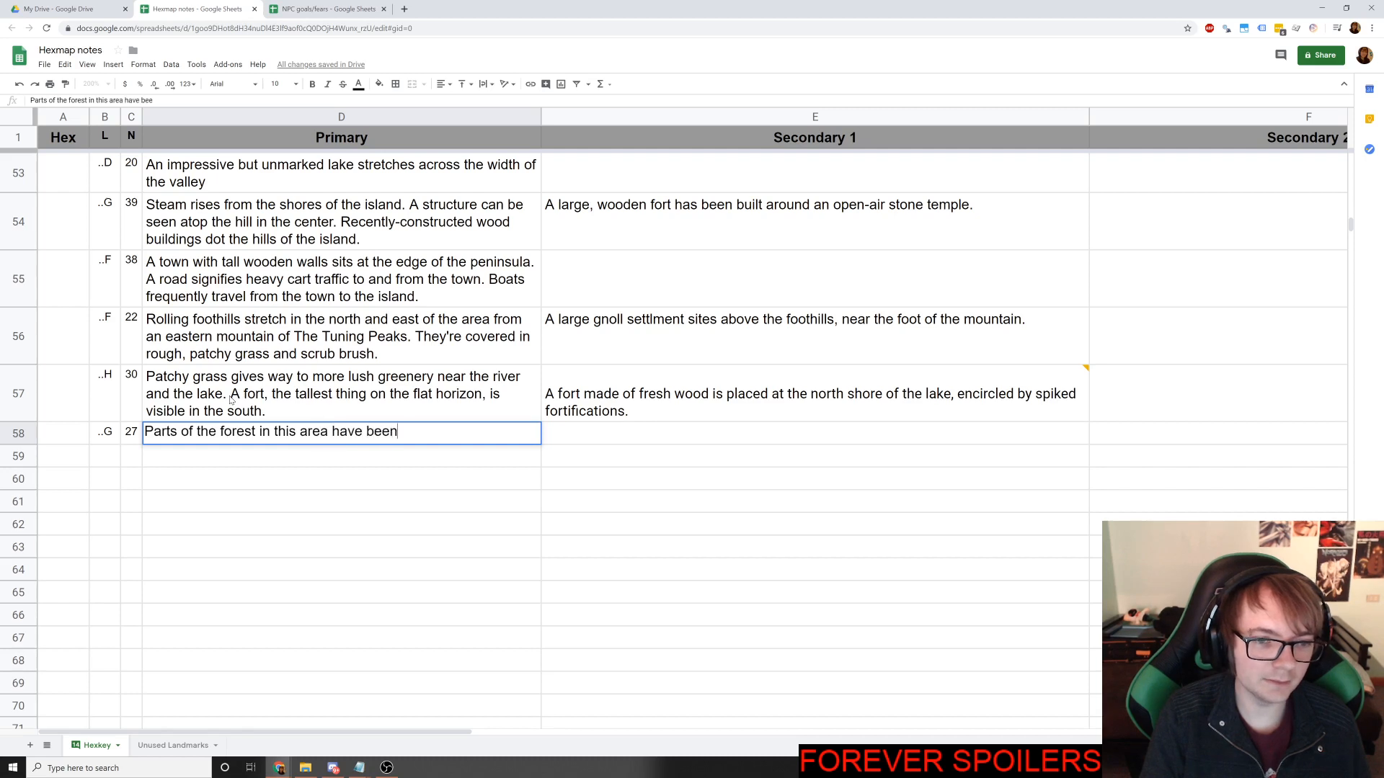
text( cleared out rec)
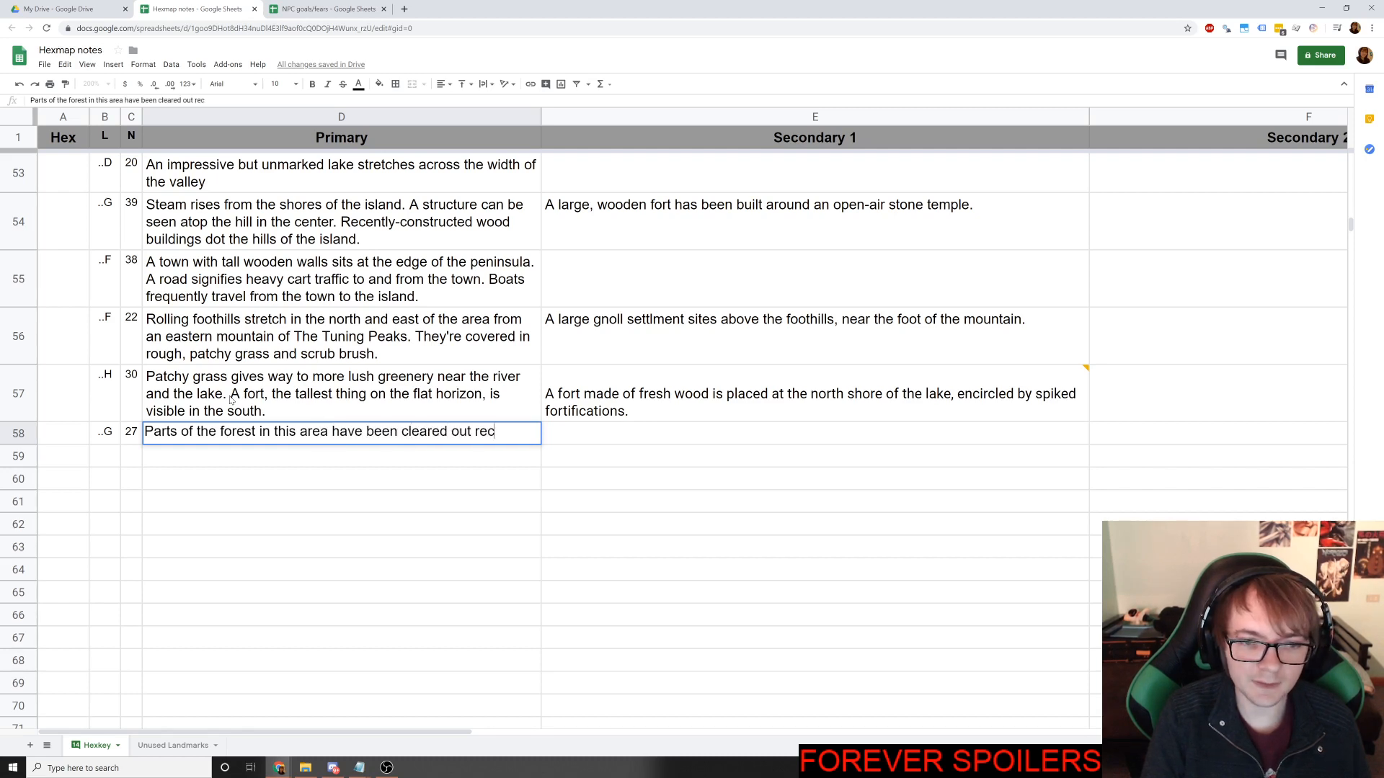
text(ently; rutte)
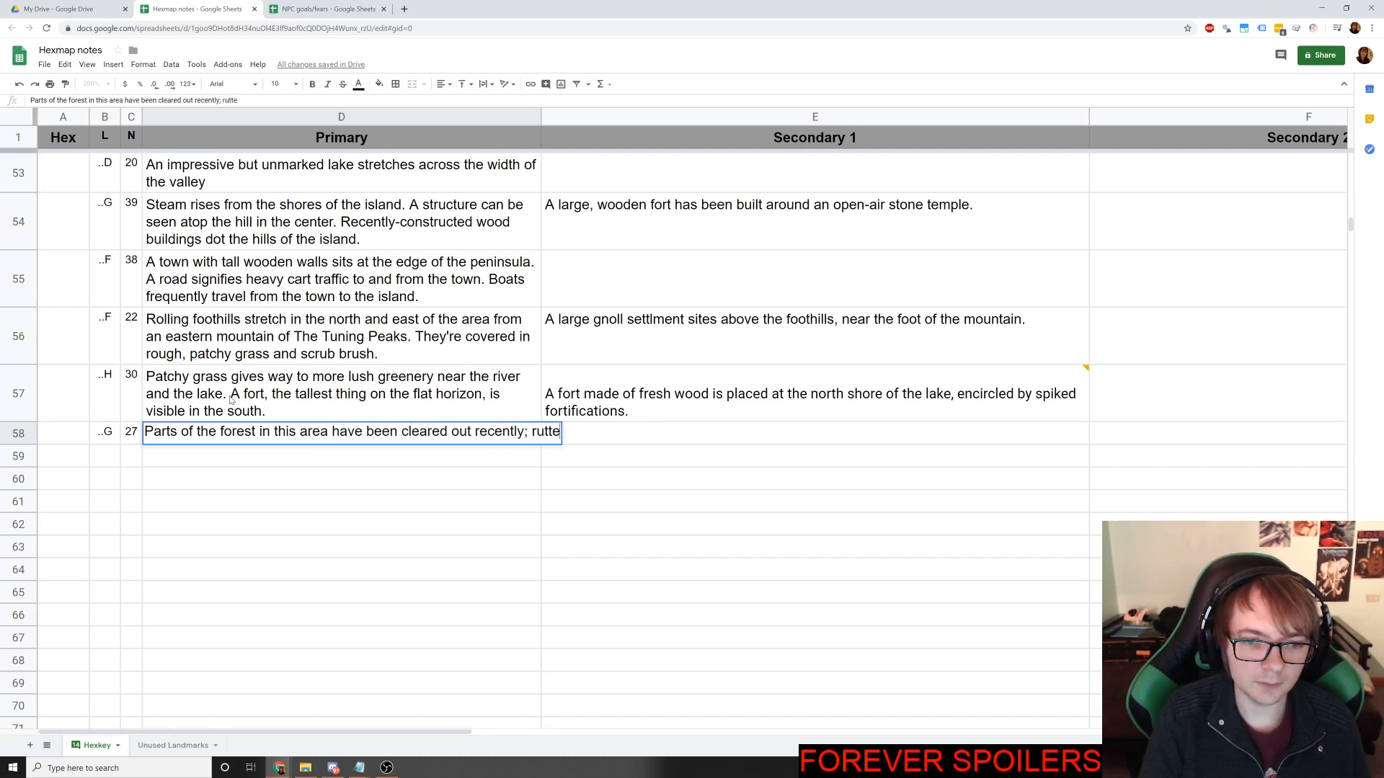
text(d roads criss)
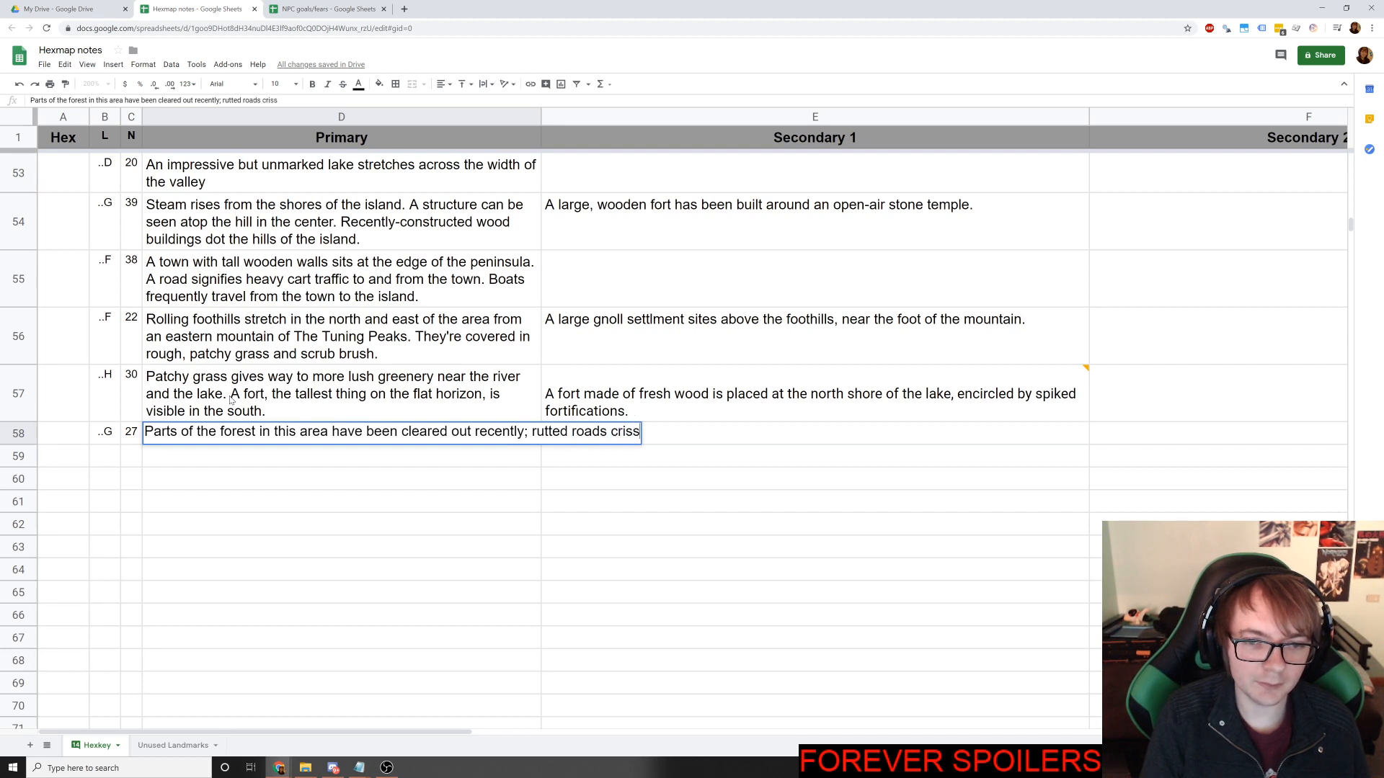
text(-cross the)
key(BackSpace)
key(BackSpace)
key(BackSpace)
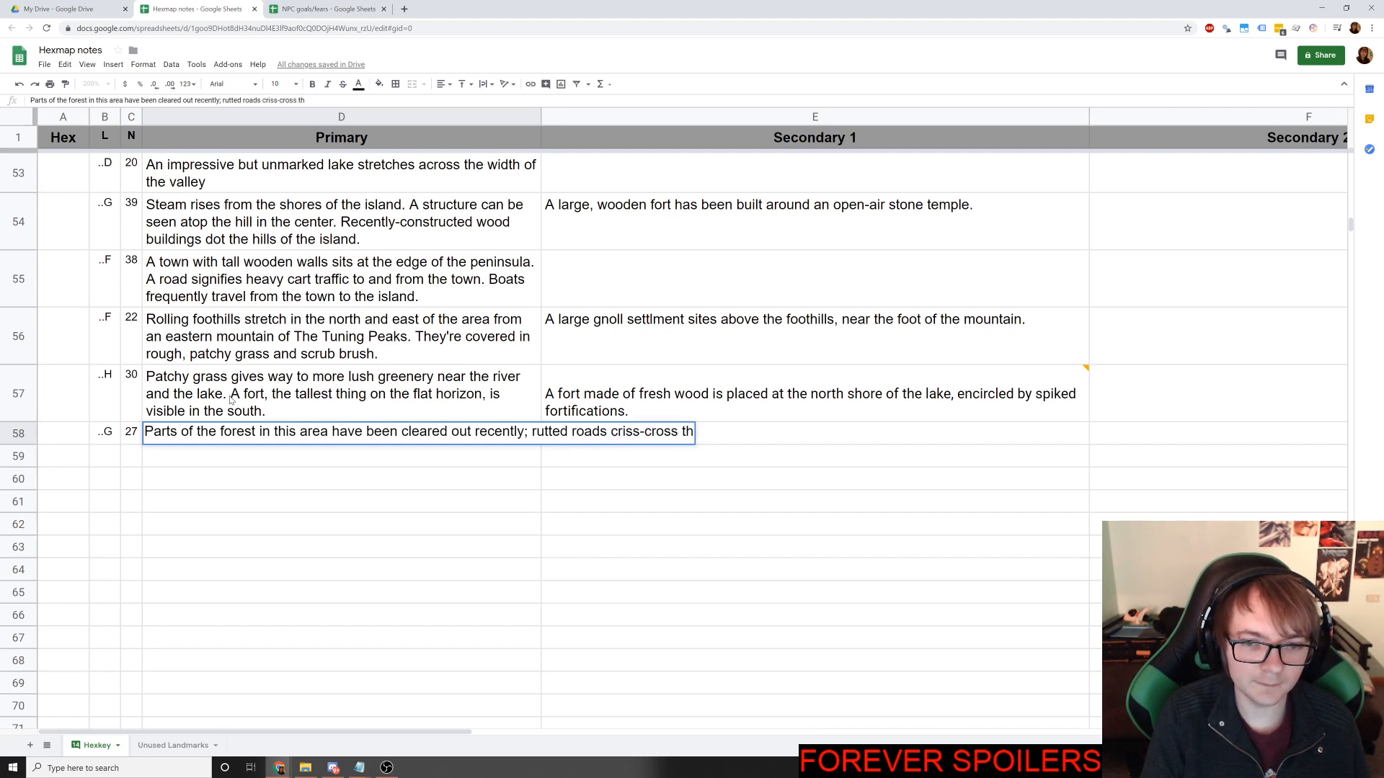
text(he woods)
key(alt+f)
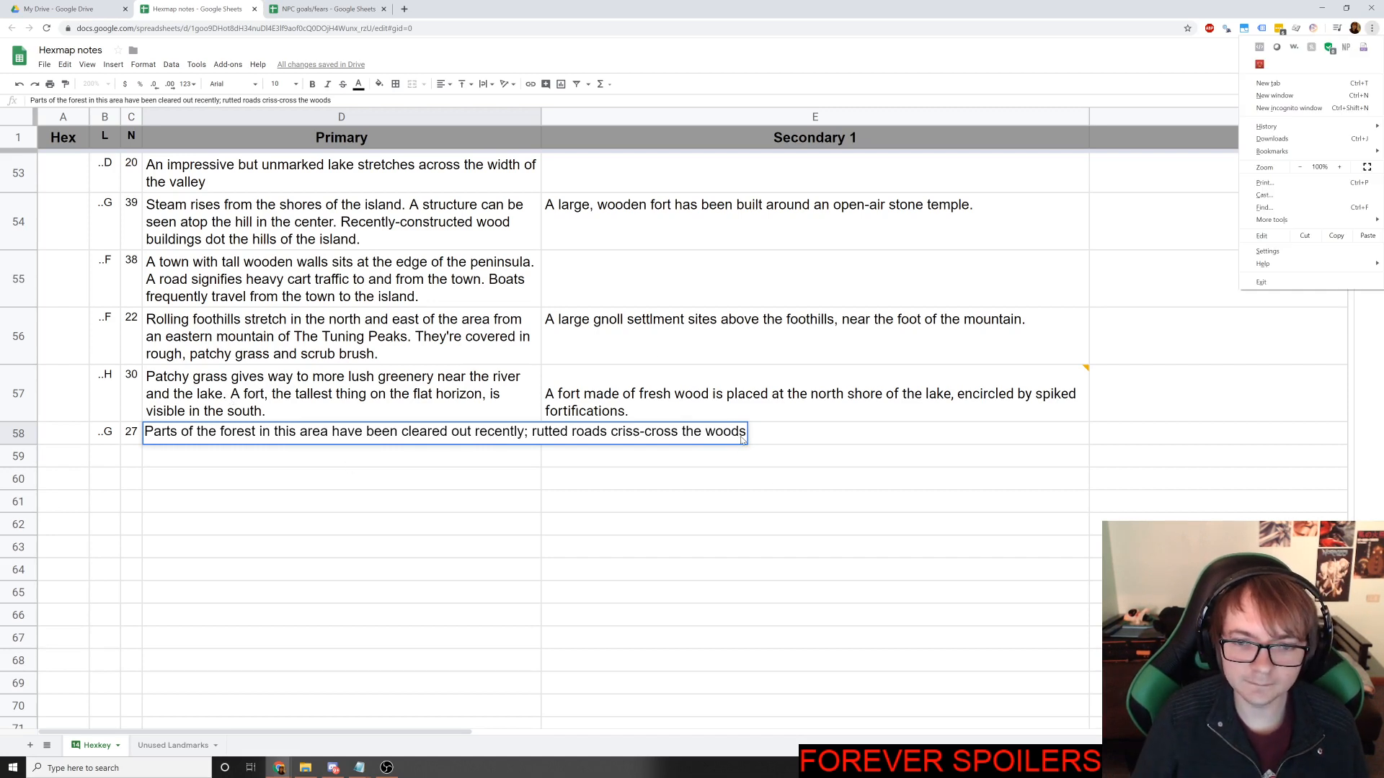
key(Escape)
key(Tab)
Add a period at the end of the ..G27 Primary description.
click(466, 441)
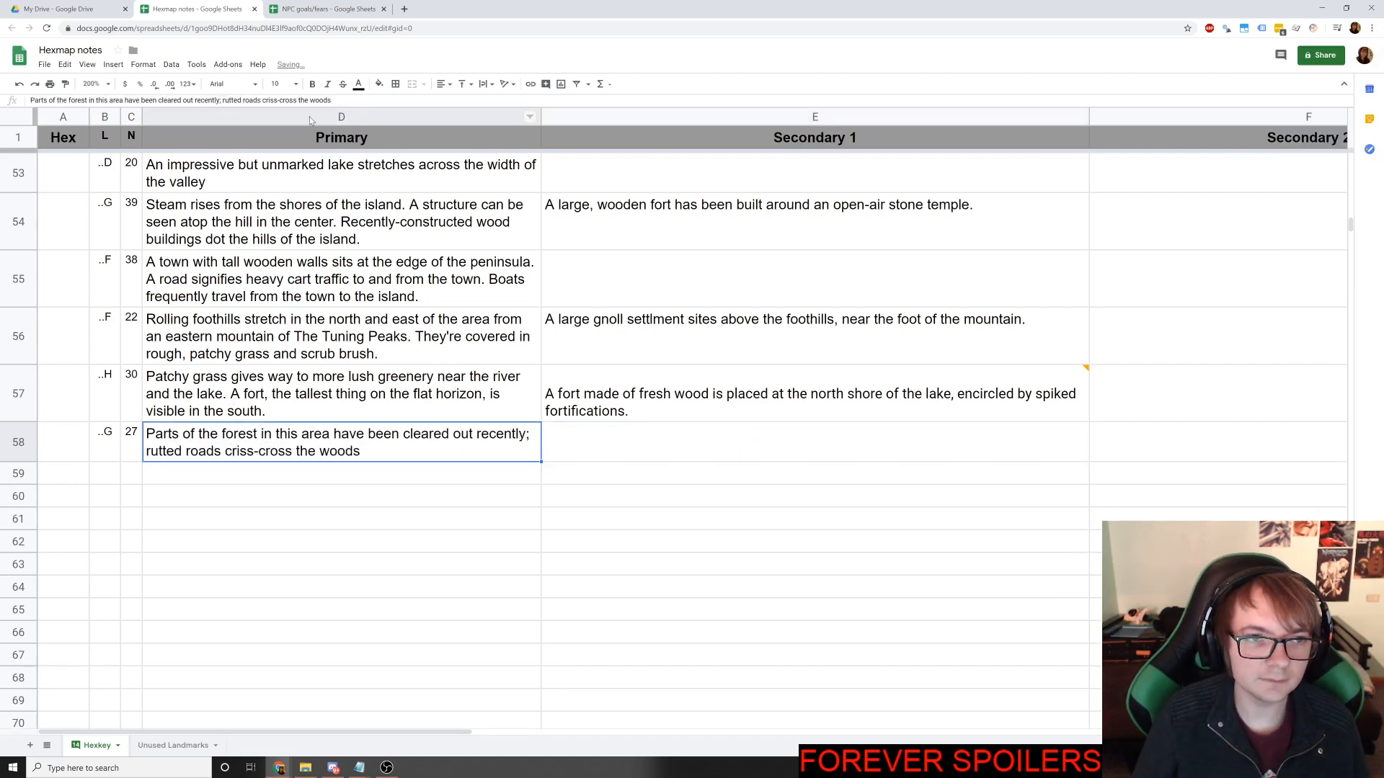
double_click(461, 448)
text(.)
key(Tab)
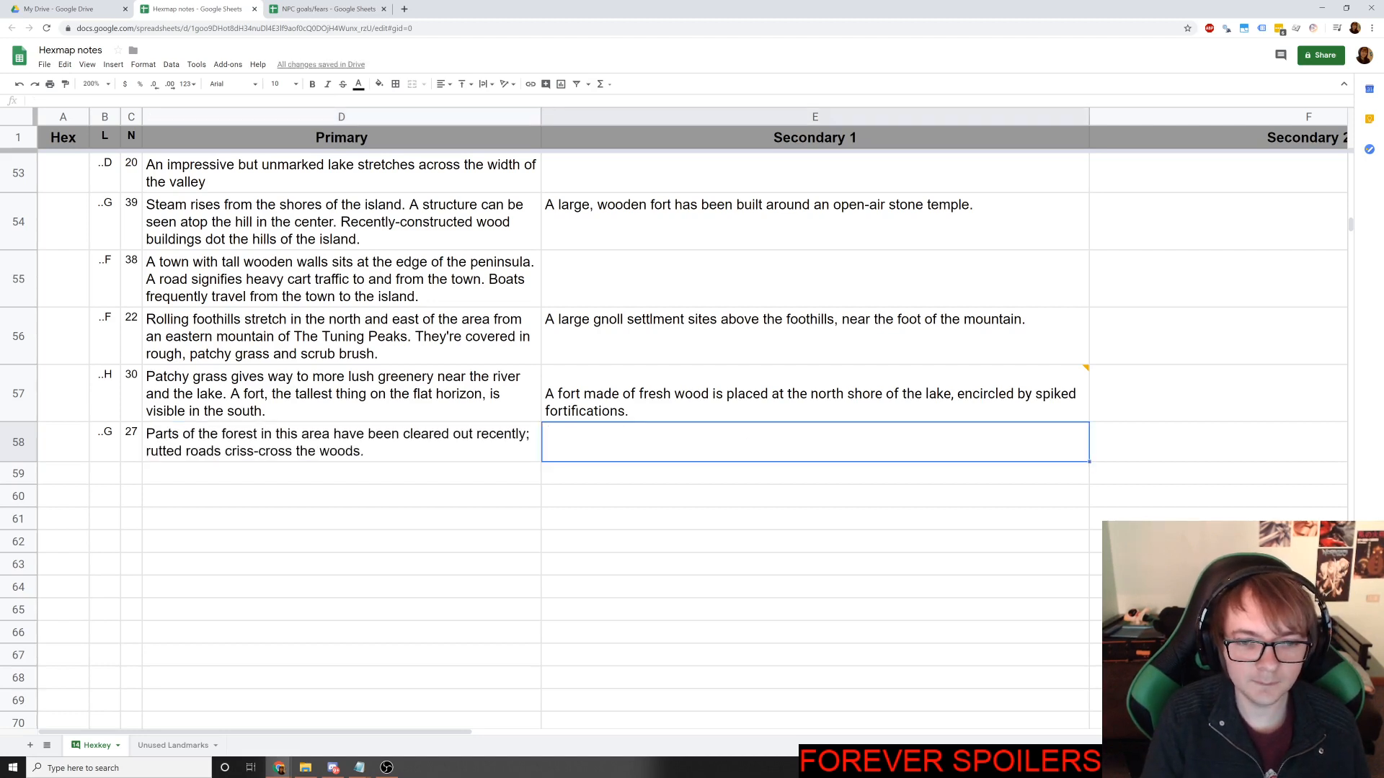
text(Near the middle o)
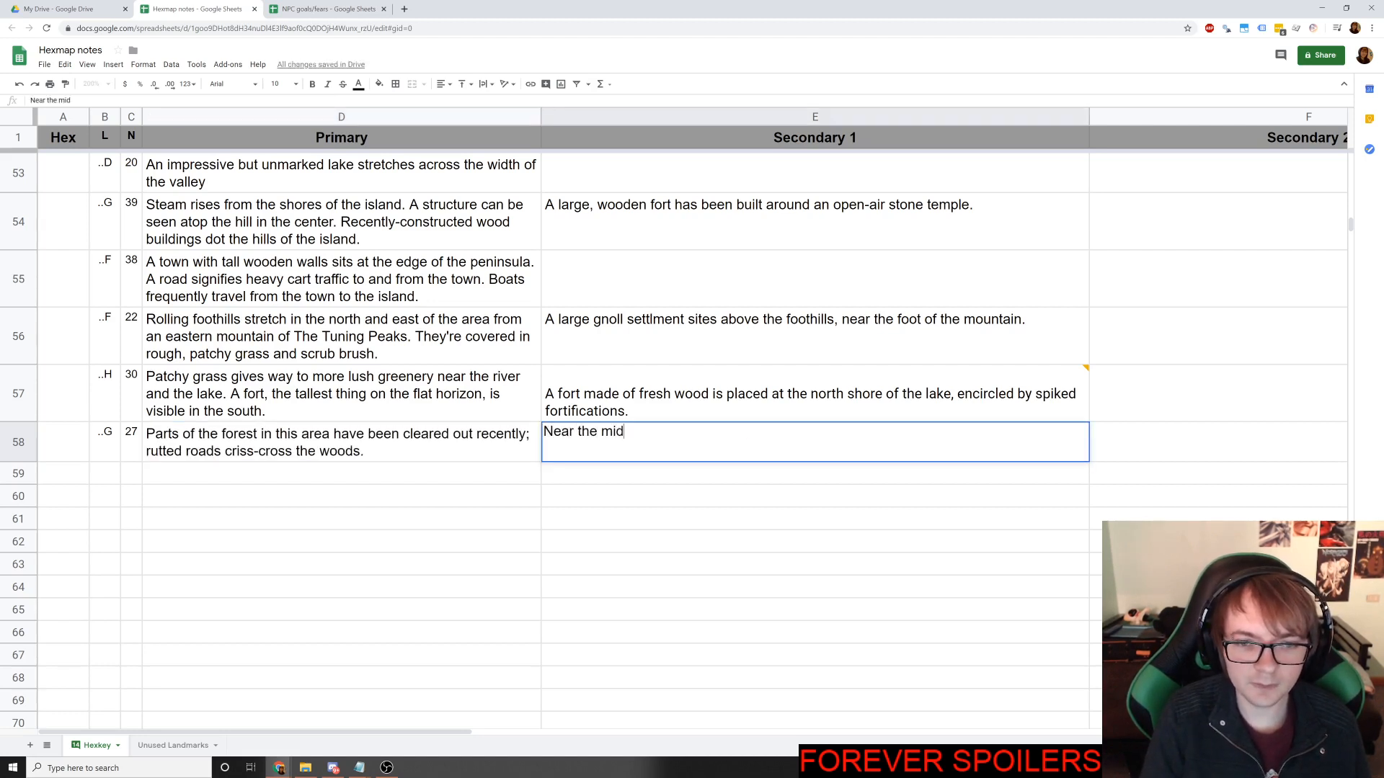
key(BackSpace)
key(BackSpace)
key(BackSpace)
key(BackSpace)
key(BackSpace)
key(BackSpace)
key(BackSpace)
key(BackSpace)
key(BackSpace)
key(BackSpace)
key(BackSpace)
key(BackSpace)
key(BackSpace)
key(BackSpace)
key(BackSpace)
key(BackSpace)
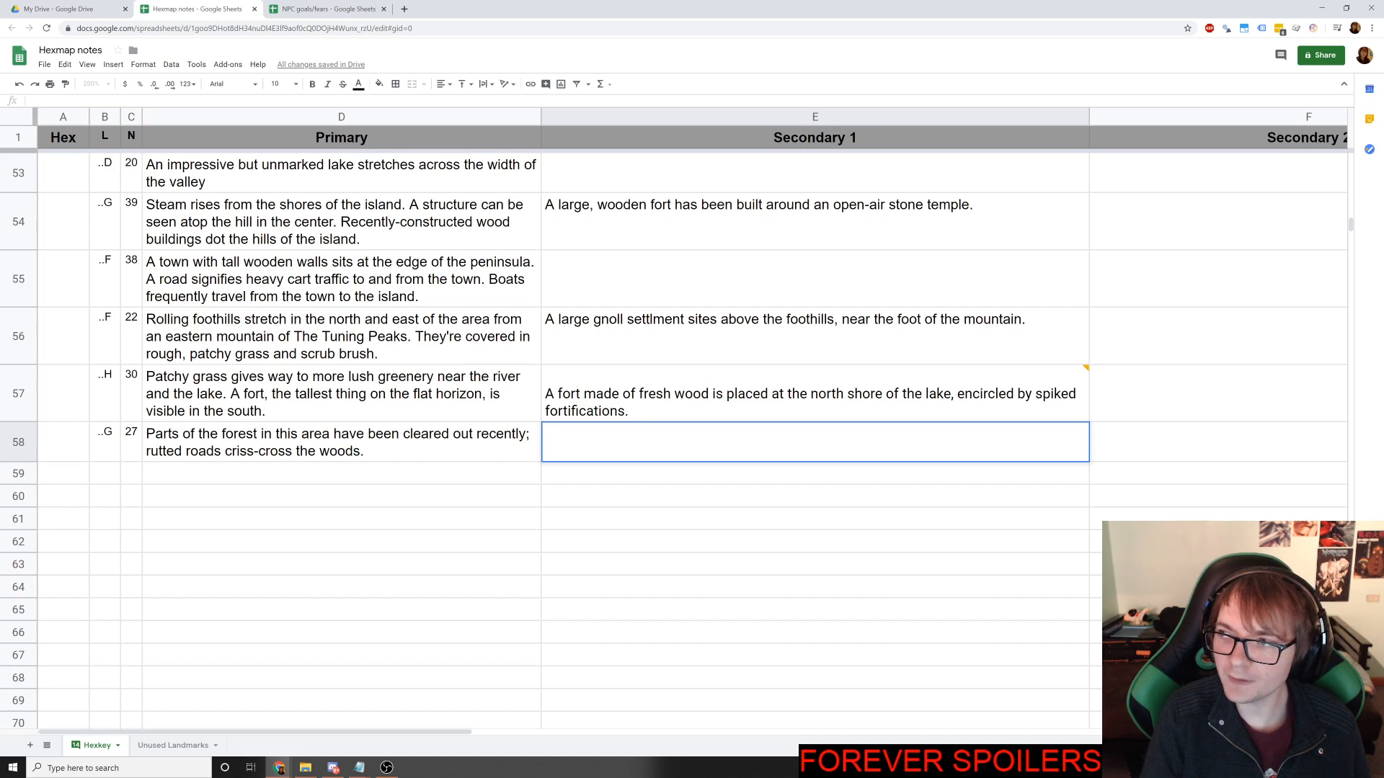
text(A)
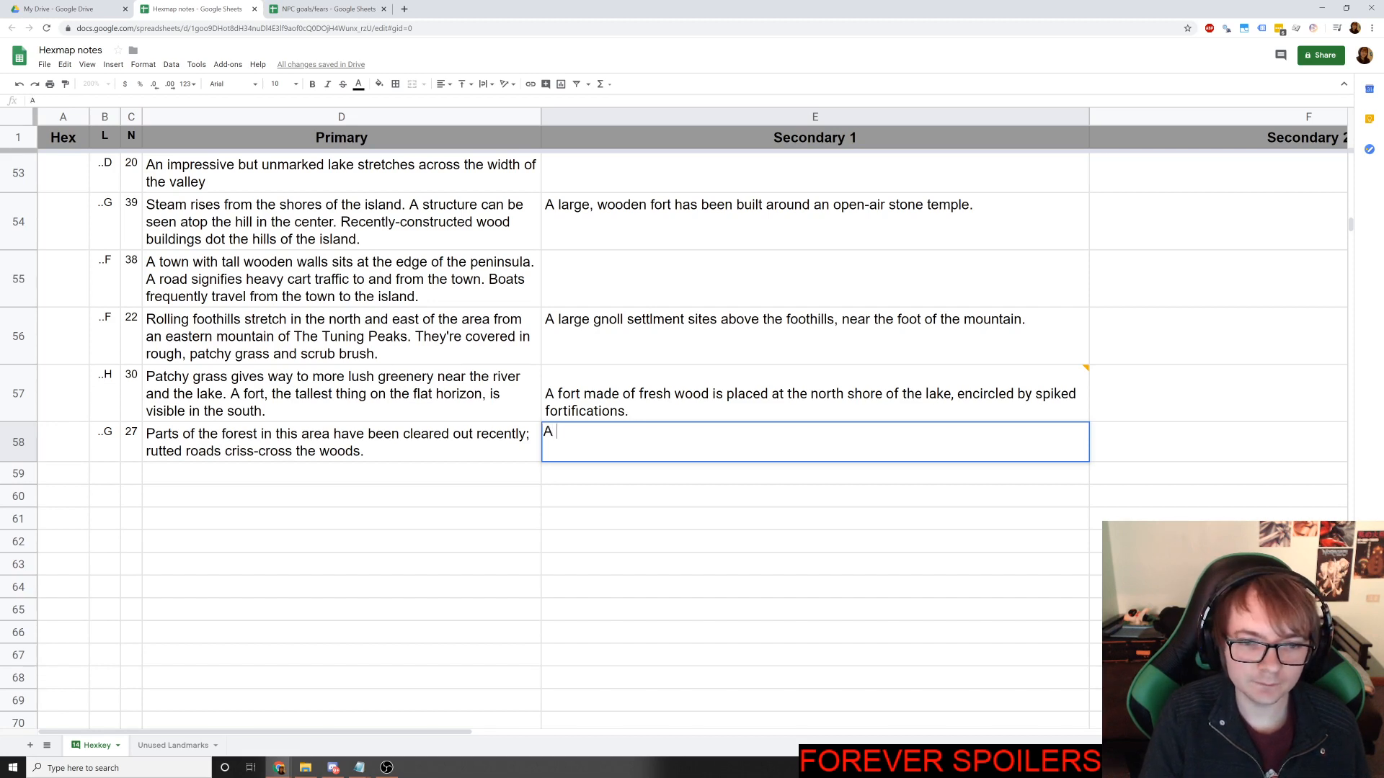
key(BackSpace)
key(BackSpace)
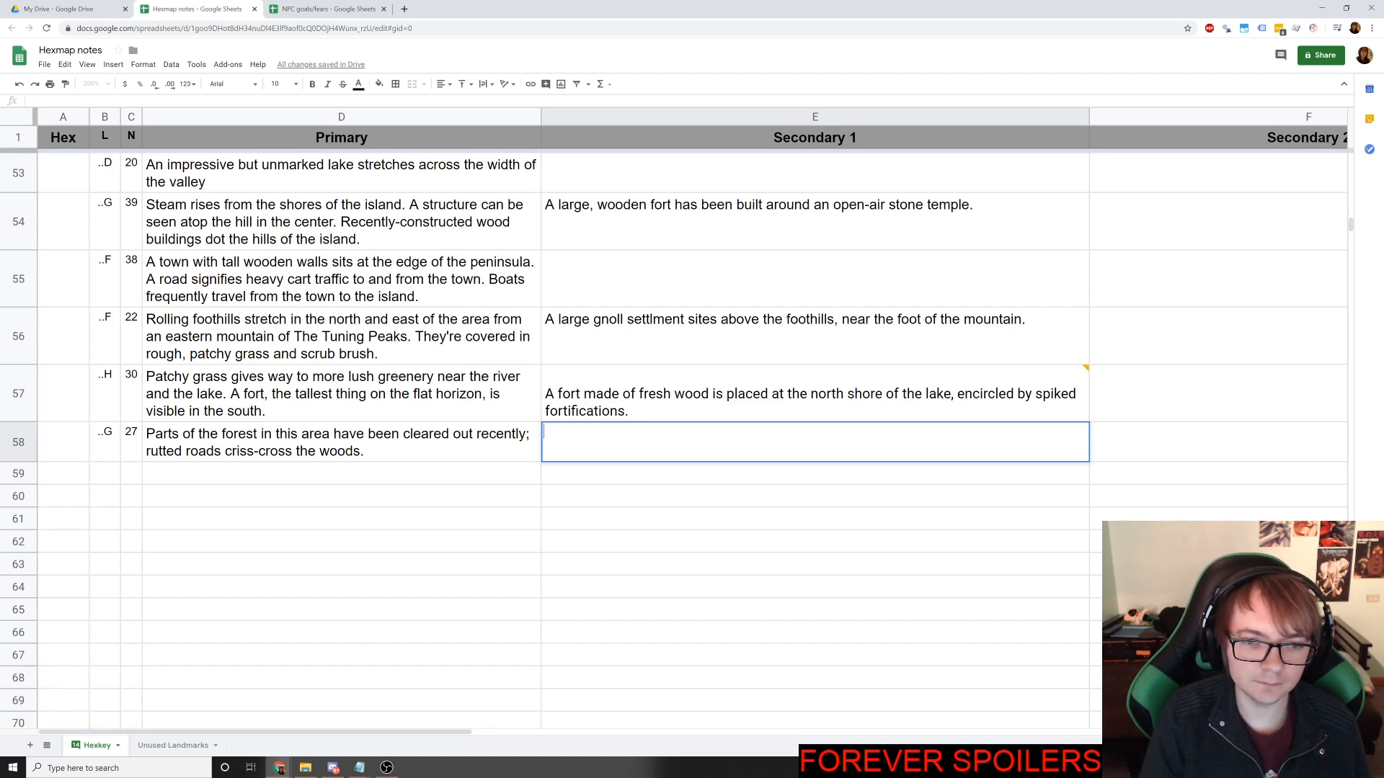
Enter 'A town of tents and firepits can be found in the trees, with stacks of lumber waiting to be processed.' as the ..G27 Secondary 1 description.
text(A v)
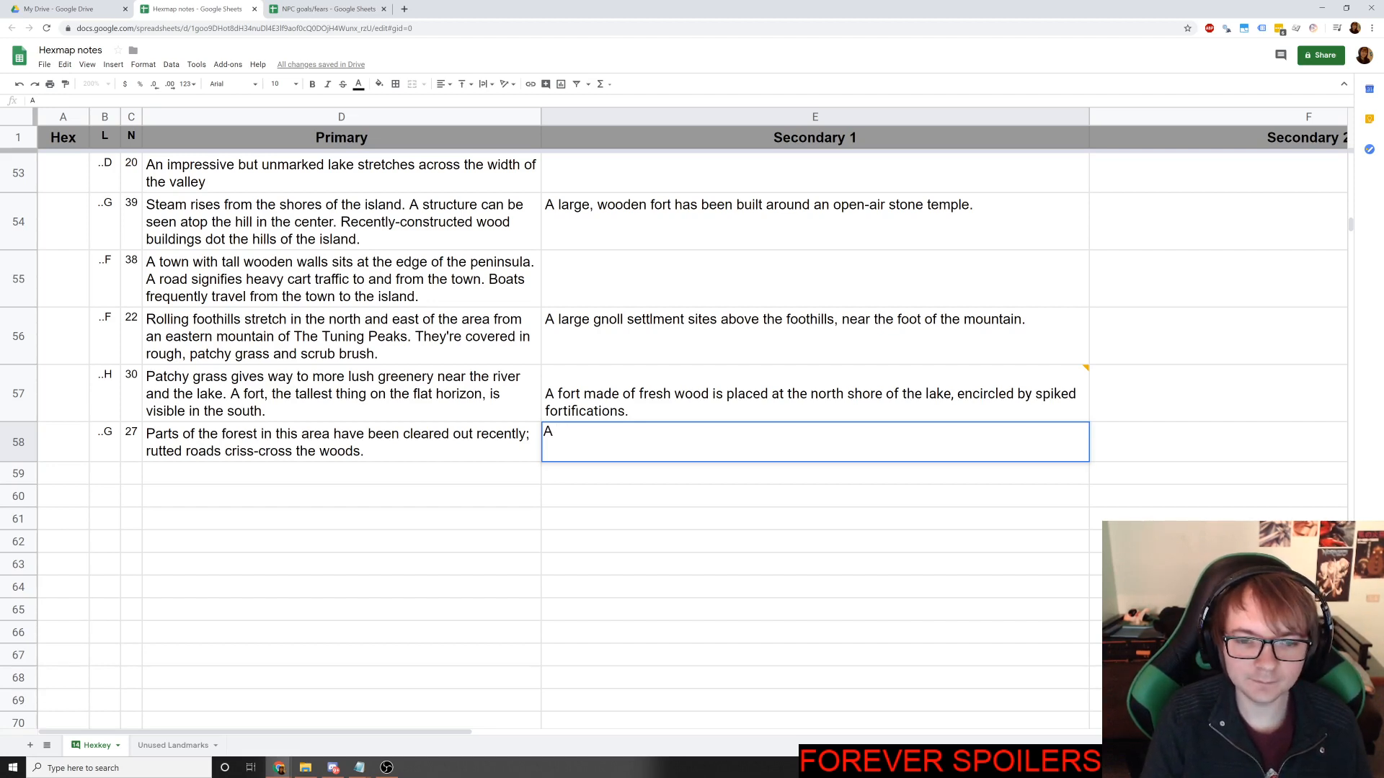
text(tow)
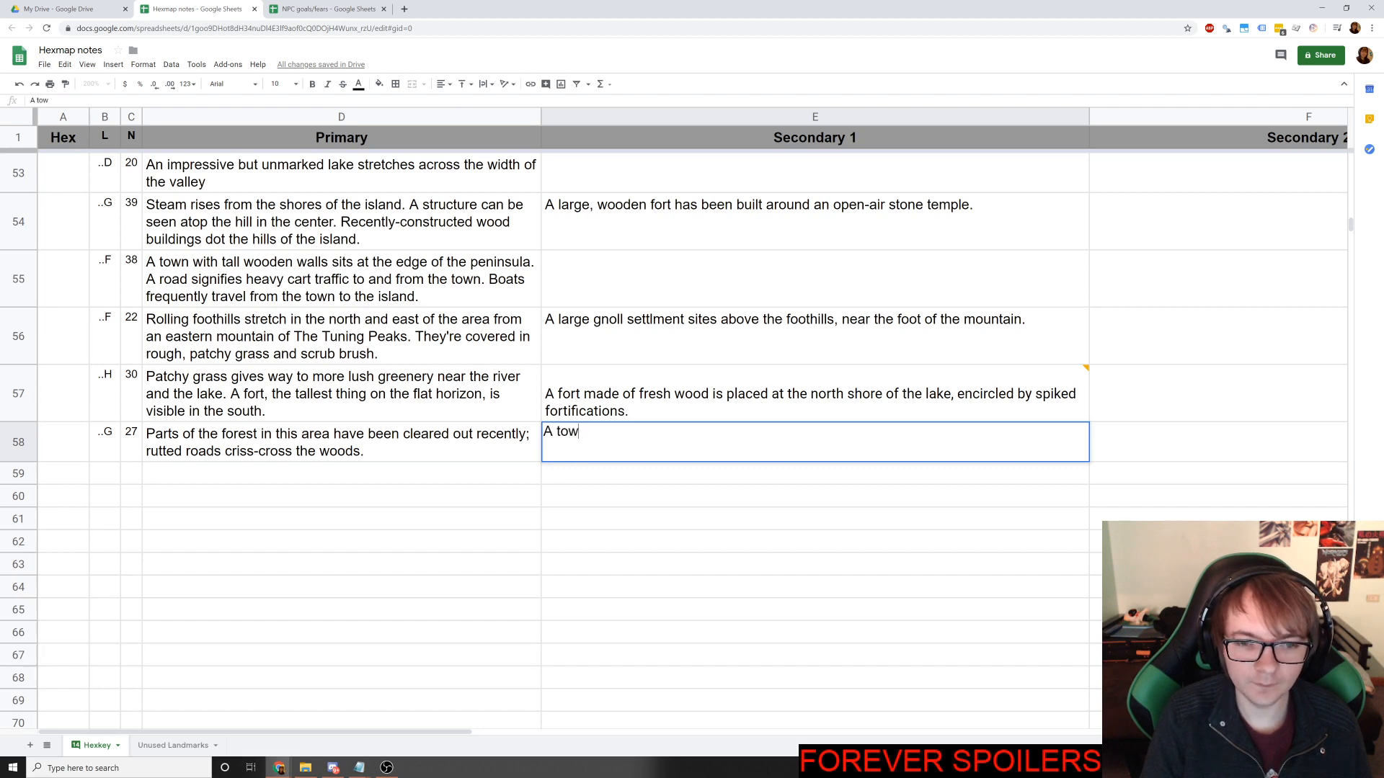
text(n of tents and )
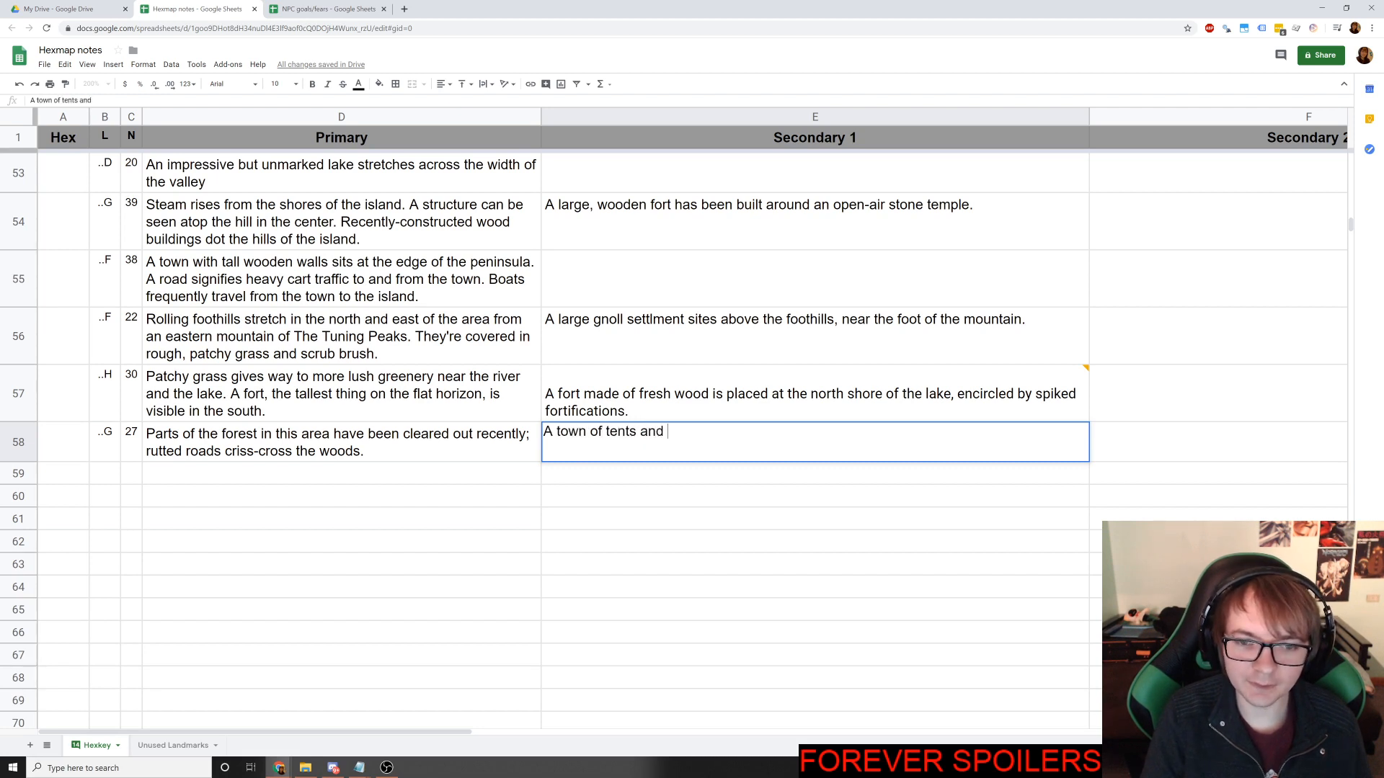
text(f)
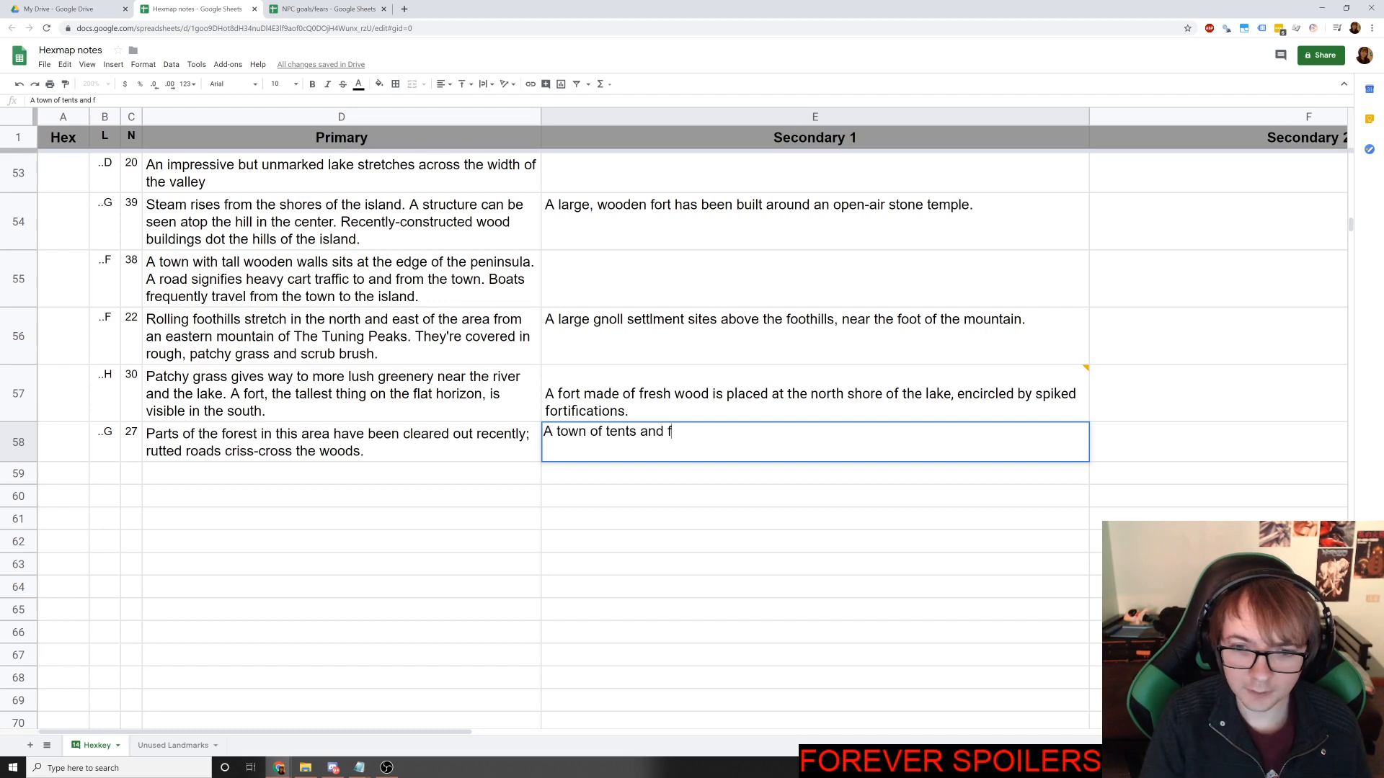
text(irepits )
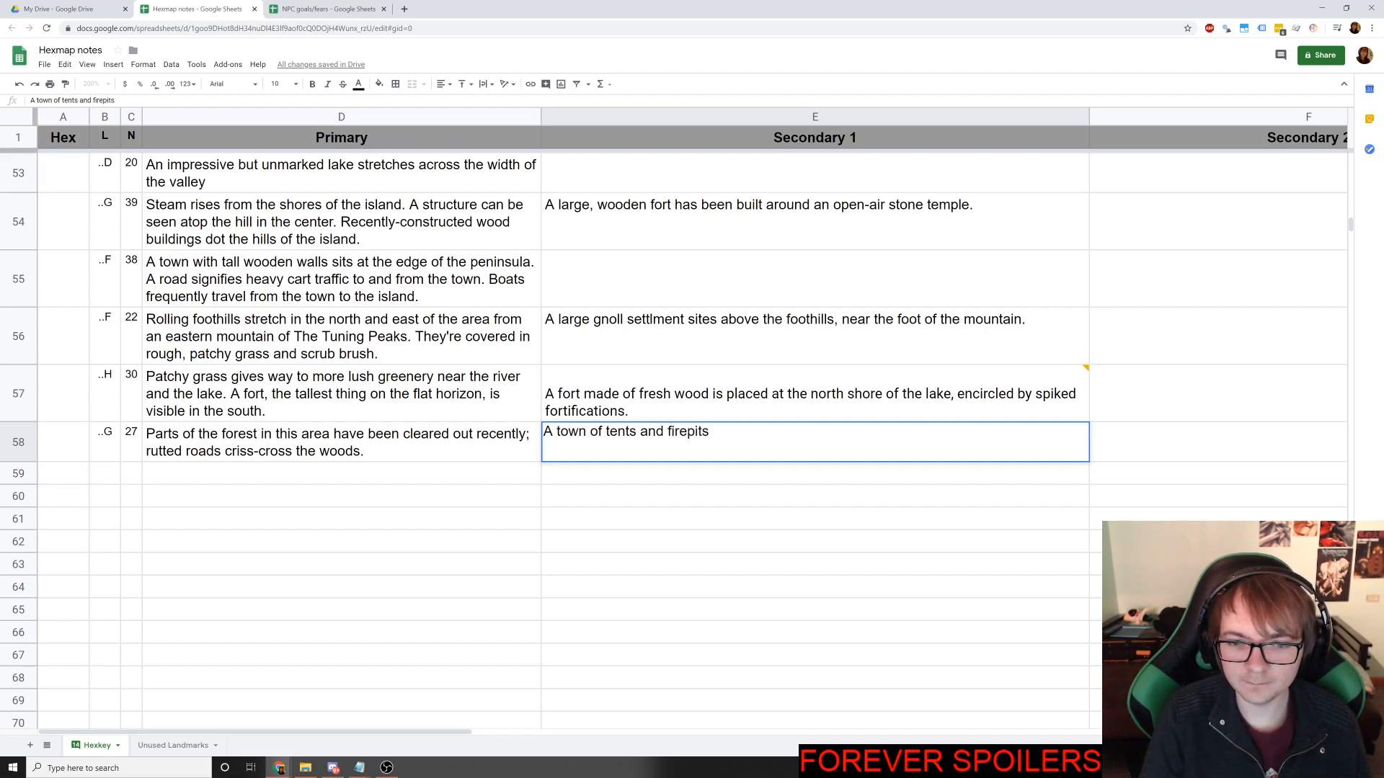
text(can be found in the)
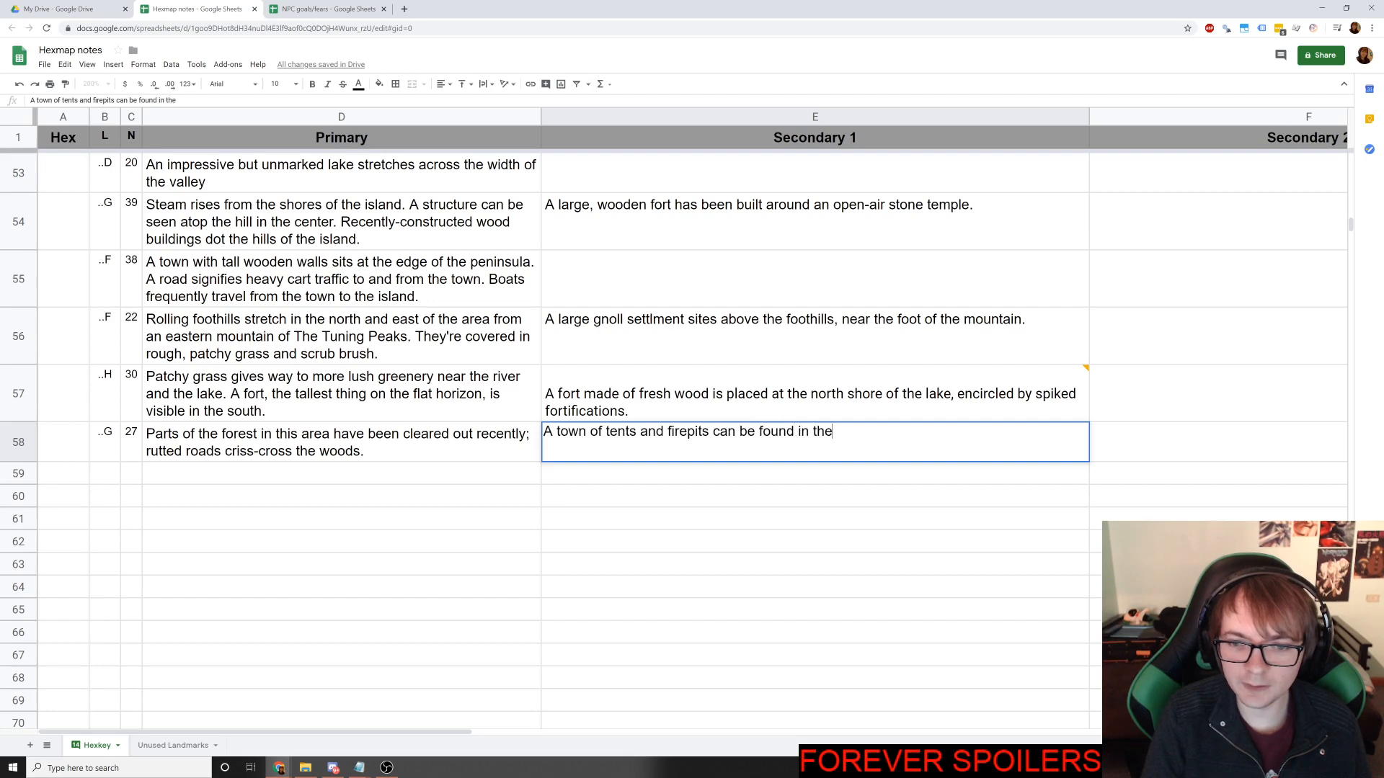
text( trees,)
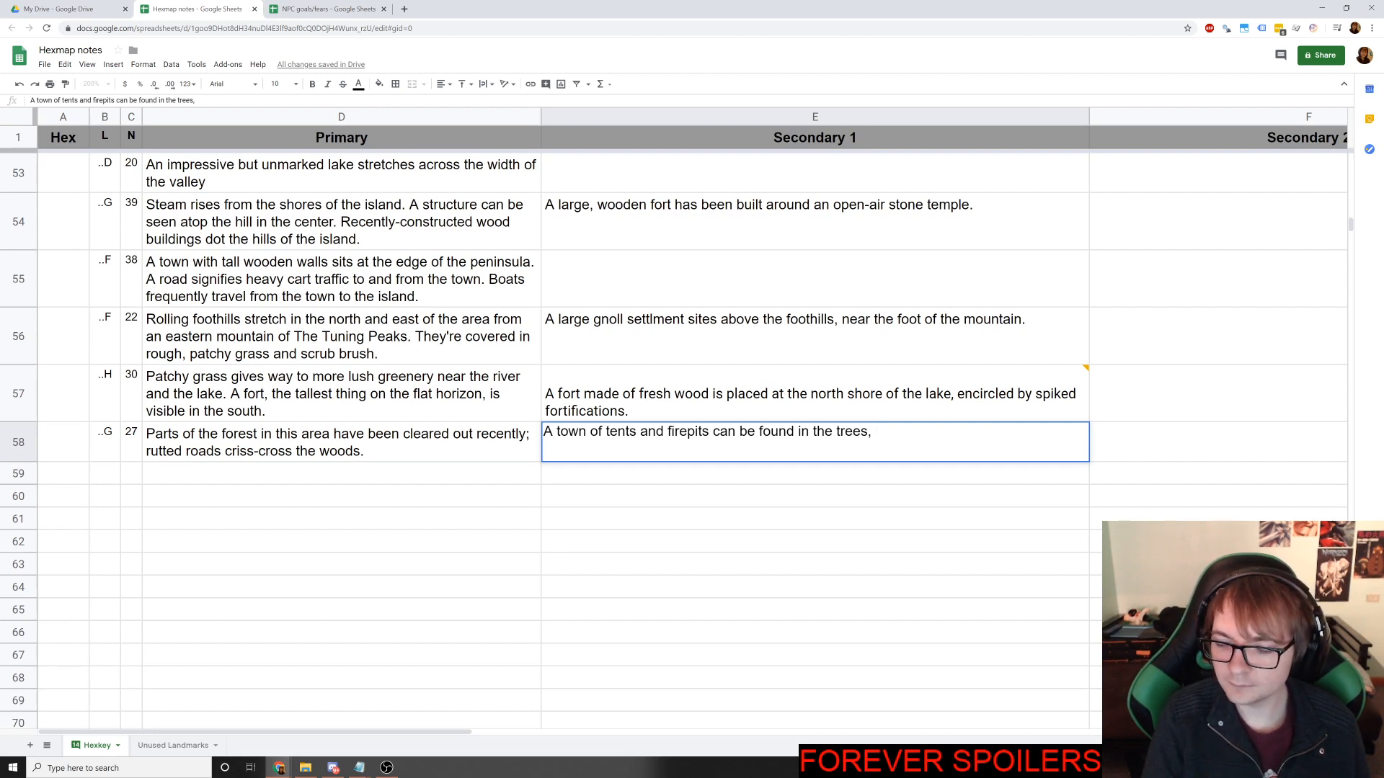
text(w)
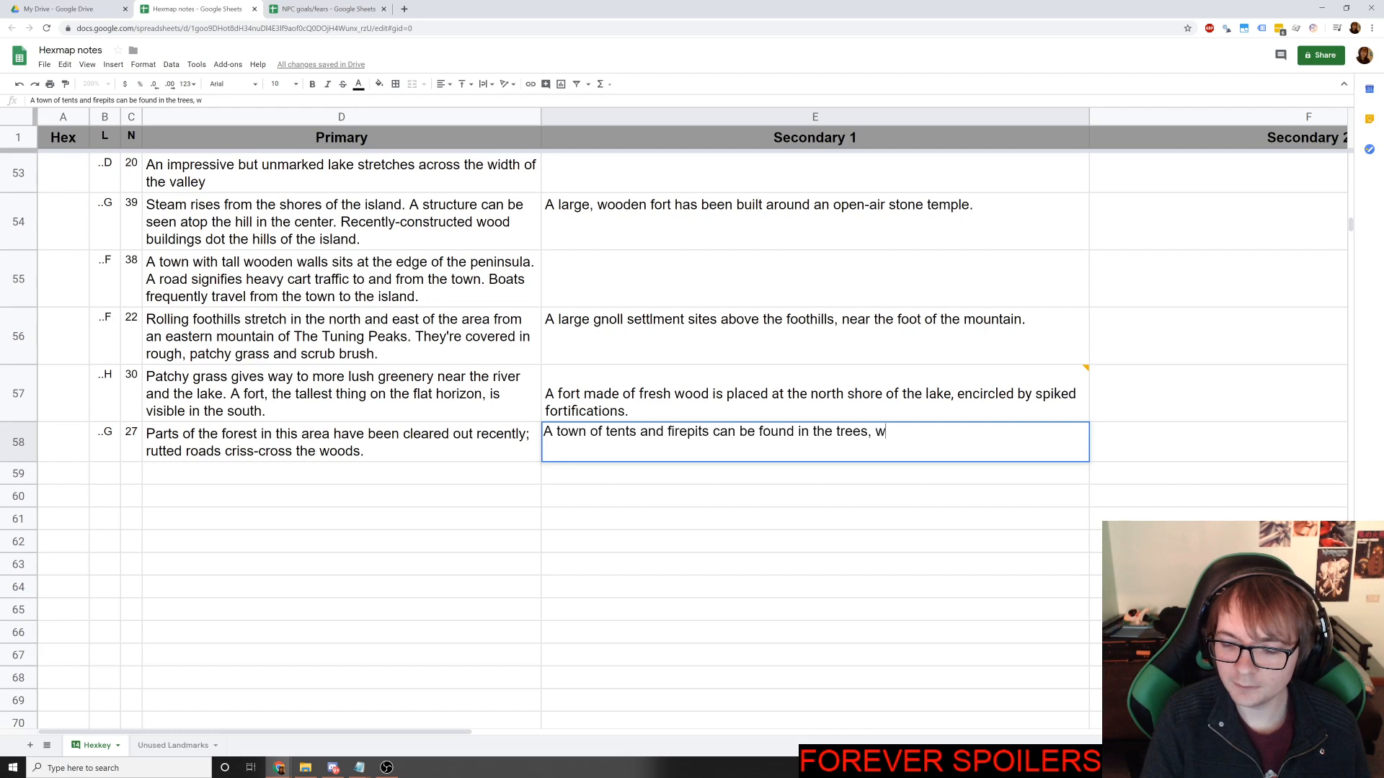
text(ith stacks of)
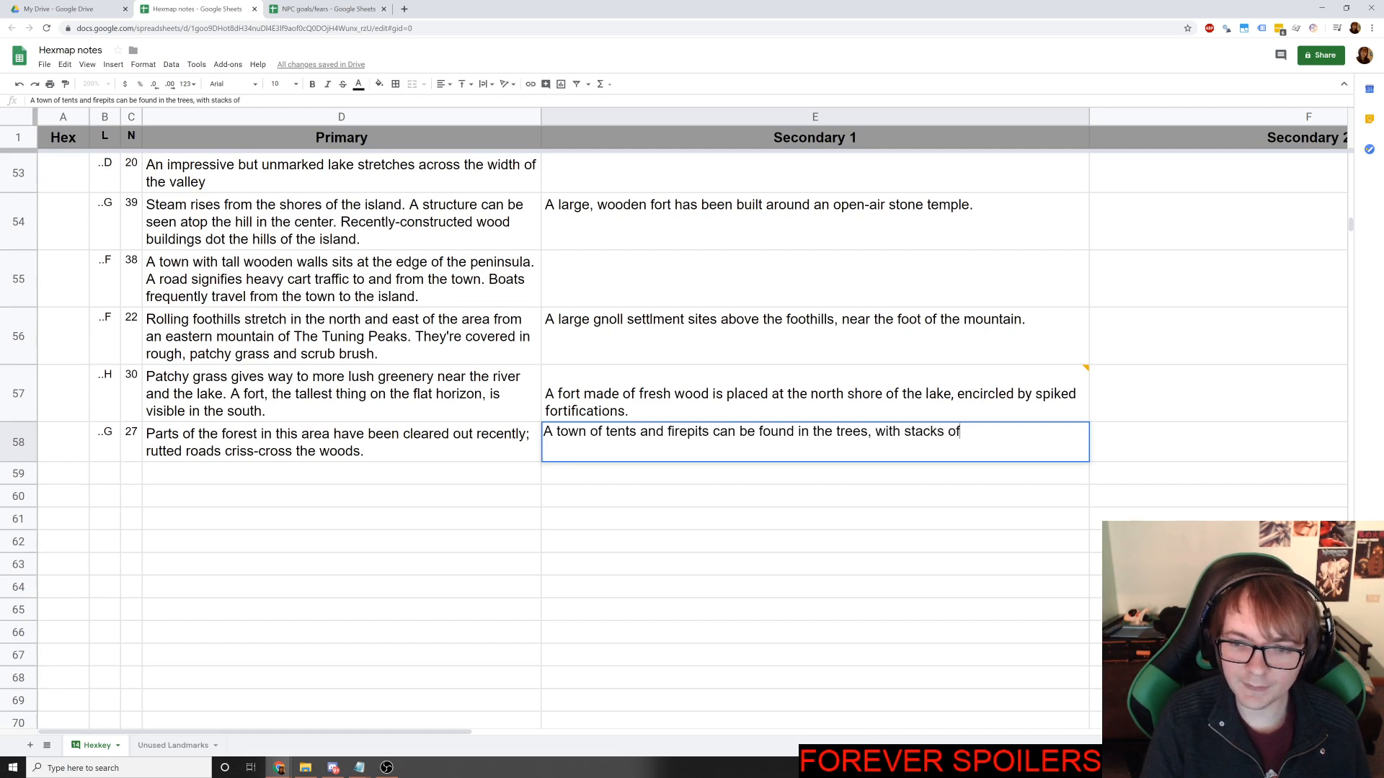
text( lumber waiting to)
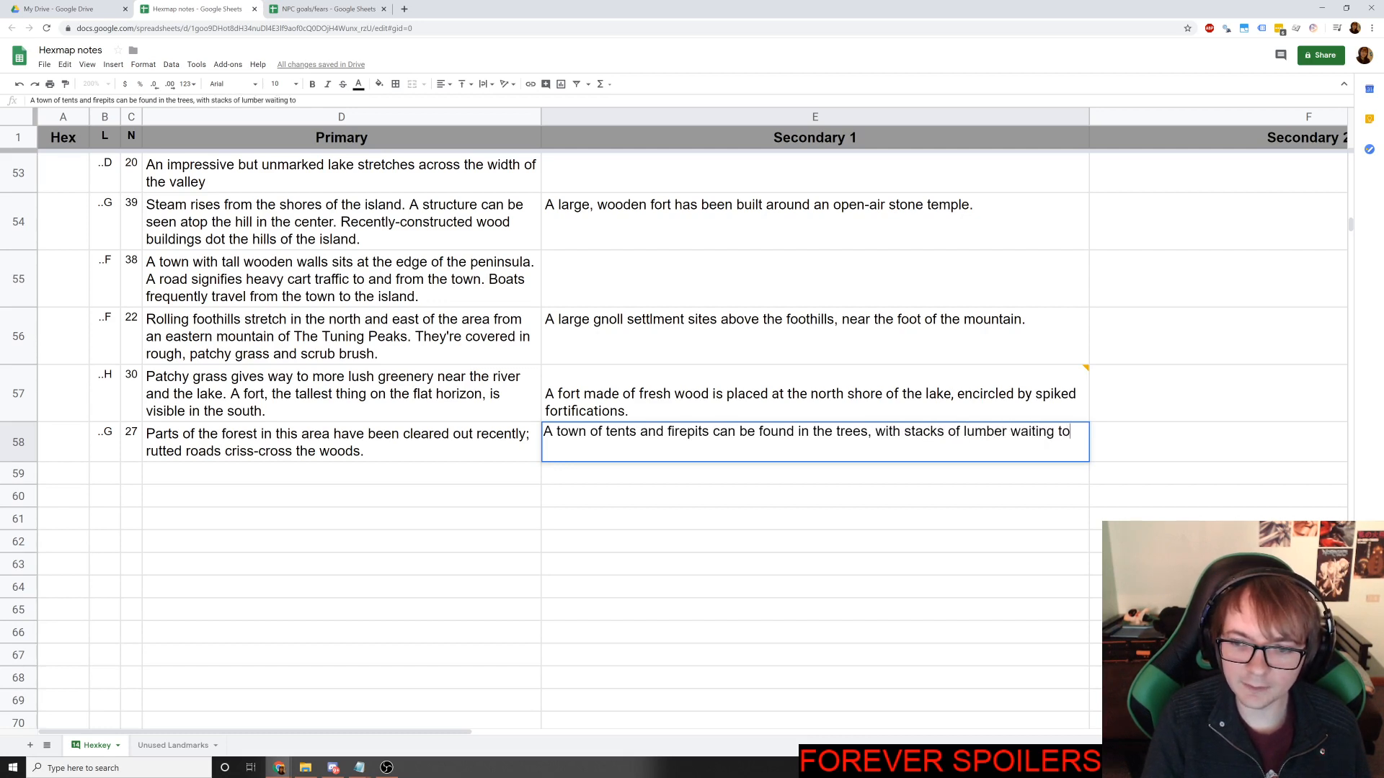
text( be processed. )
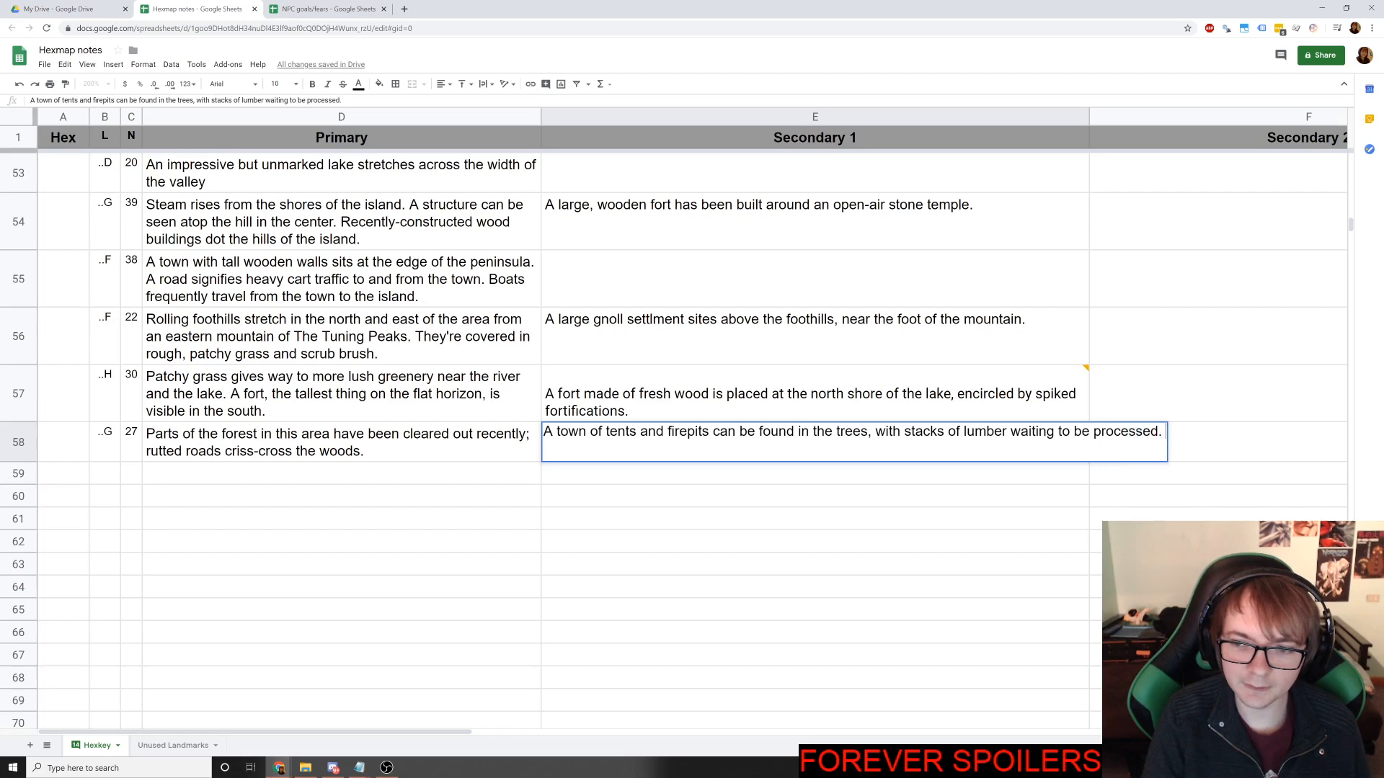
Append 'A small fleet of carts sits waiting to carry the lumber elsewhere. (Loyal to Salamander.)' to the ..G27 Secondary 1 description.
text(A)
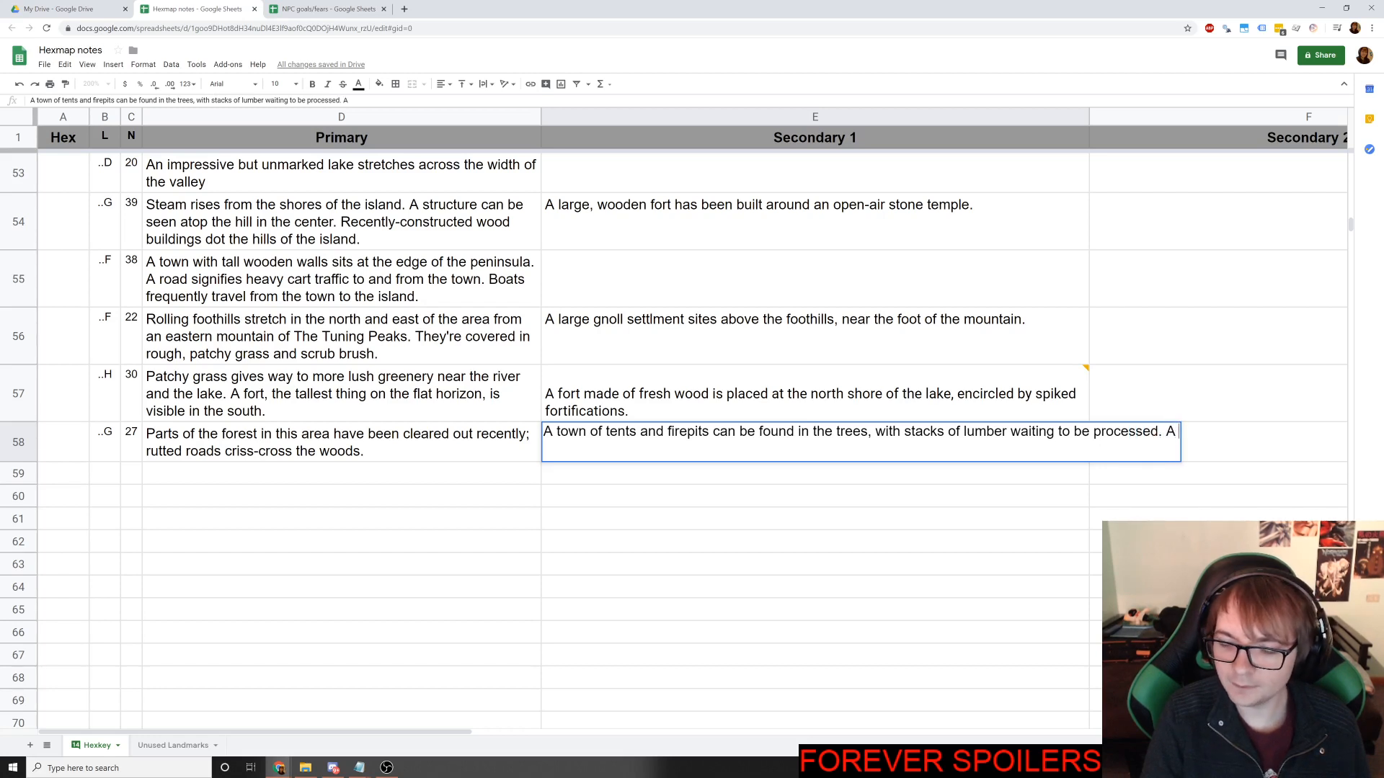
text( small fleet o)
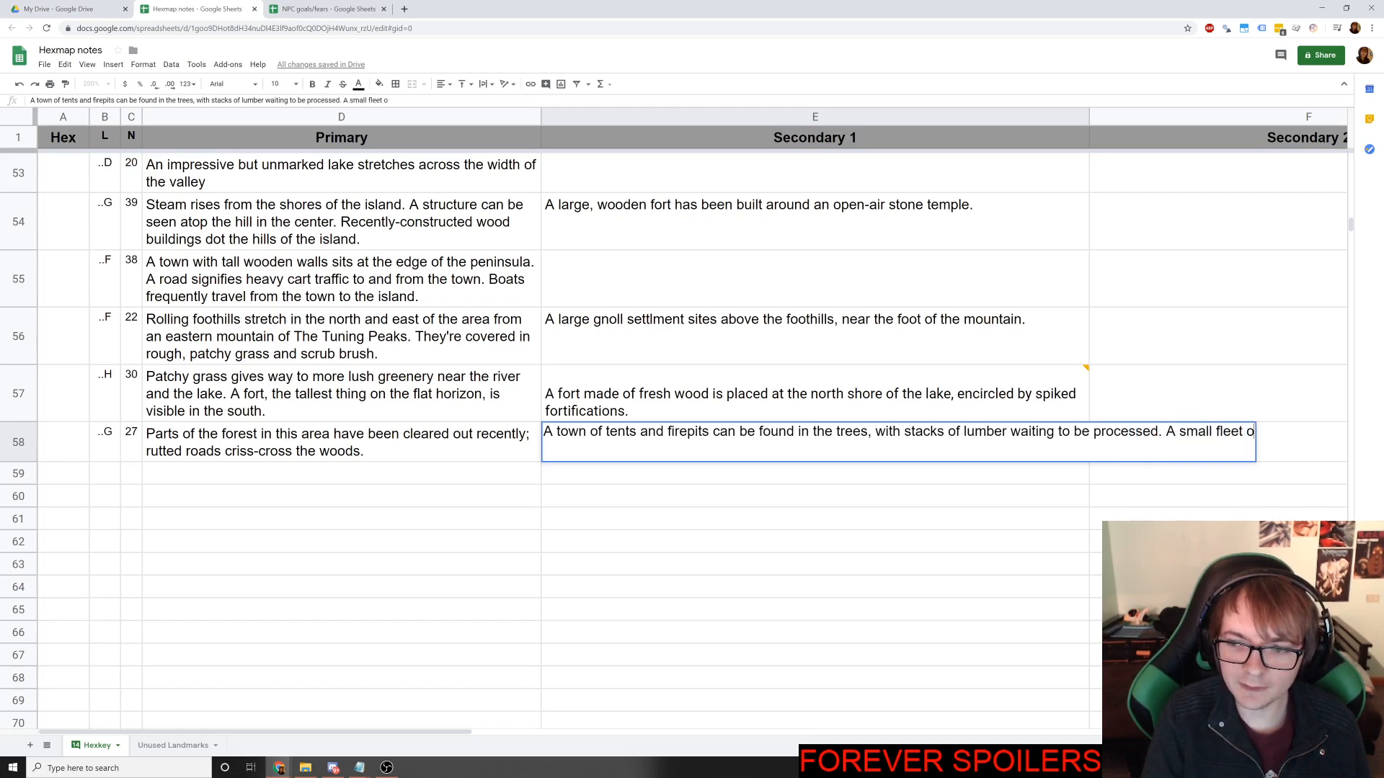
text(f carts)
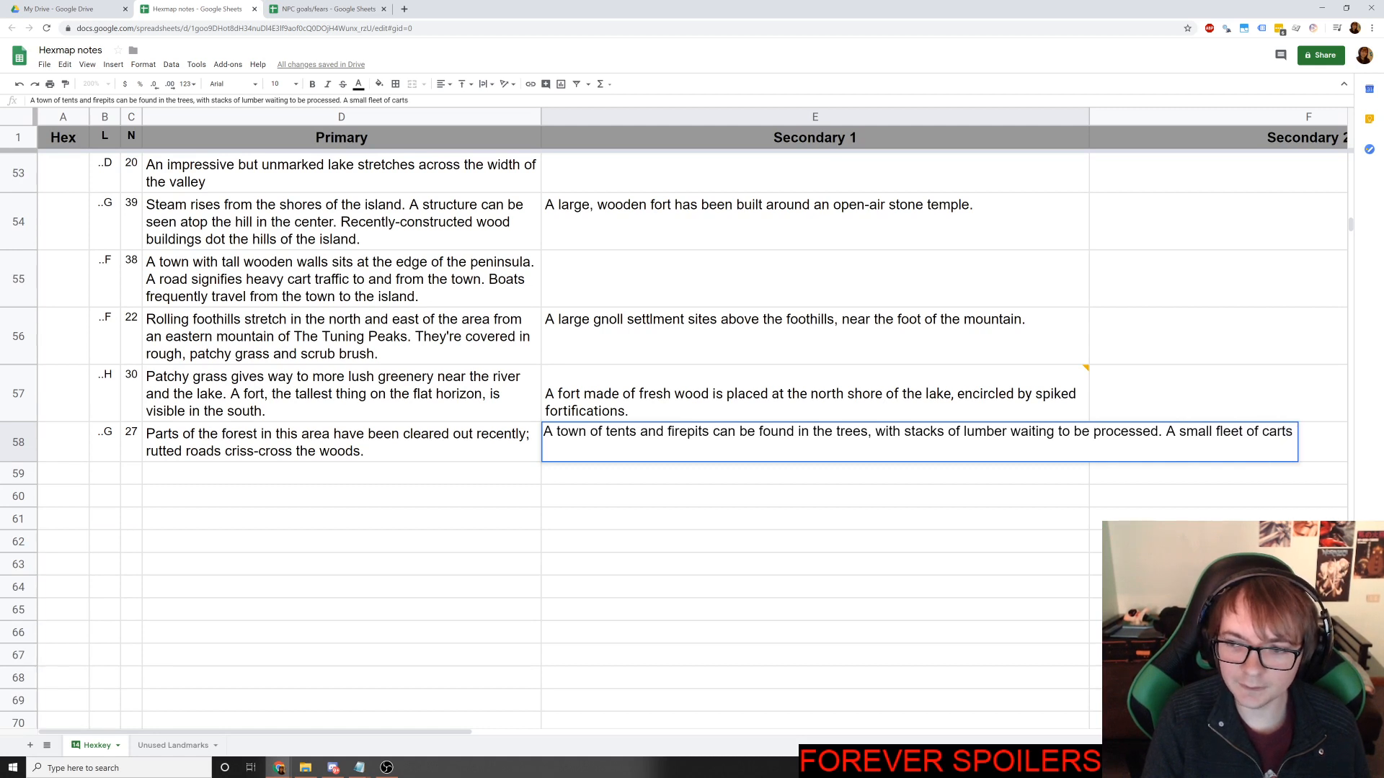
text( and)
key(BackSpace)
key(BackSpace)
key(BackSpace)
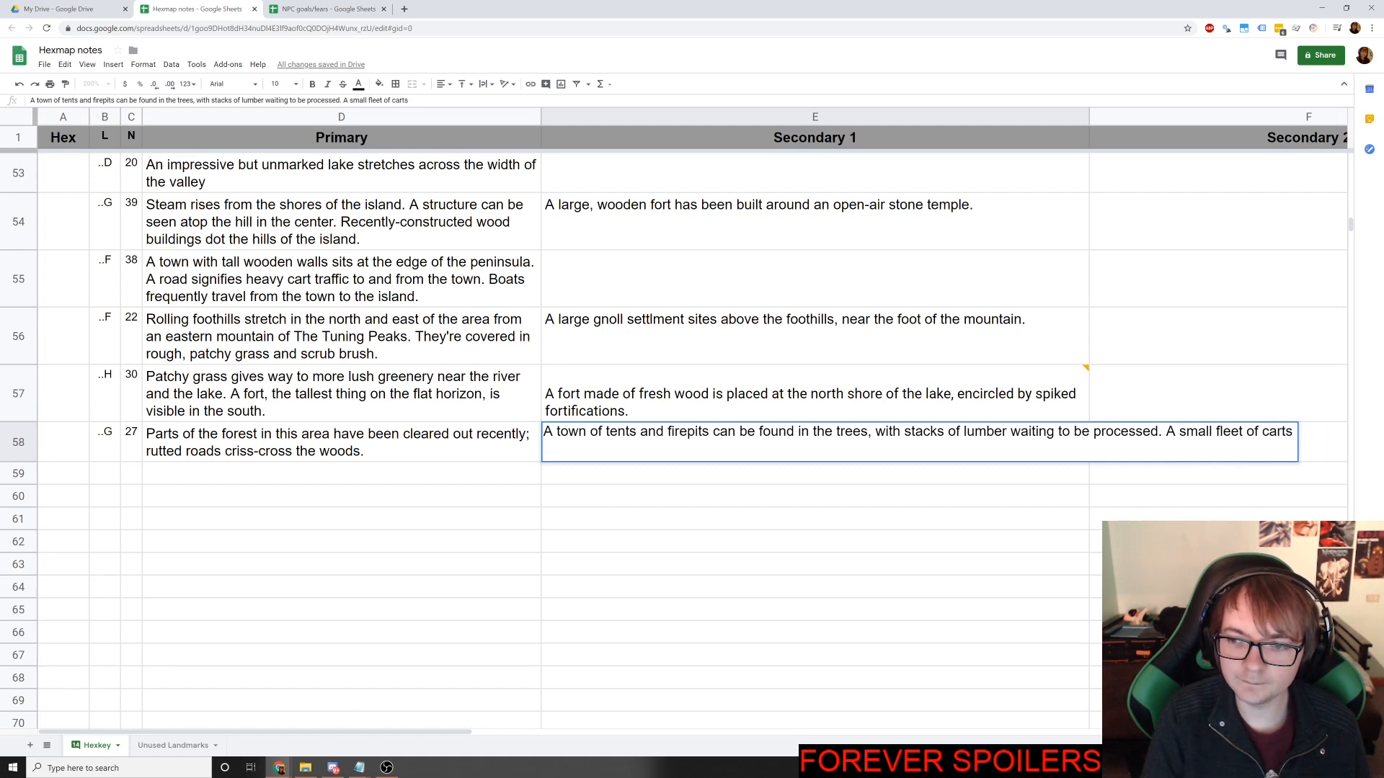
text(sits )
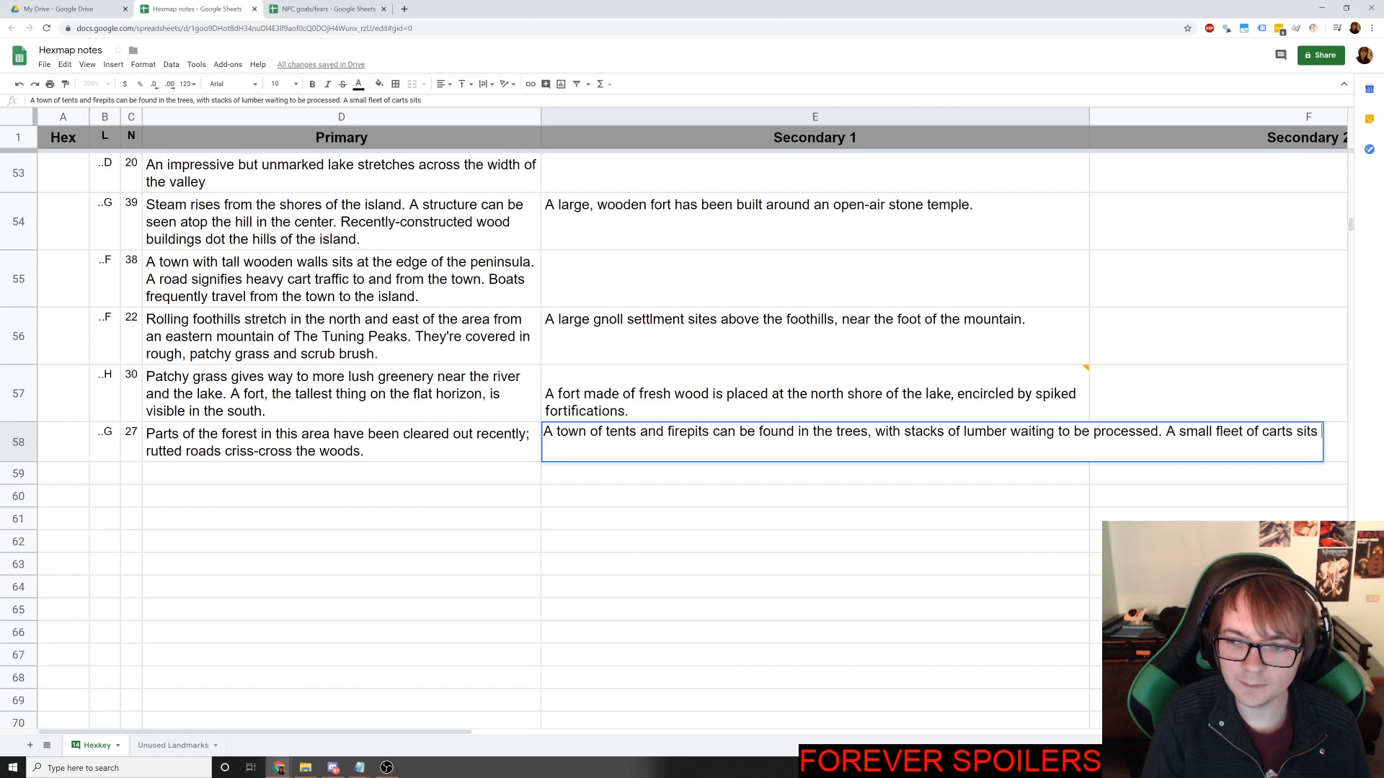
text(waiting to car)
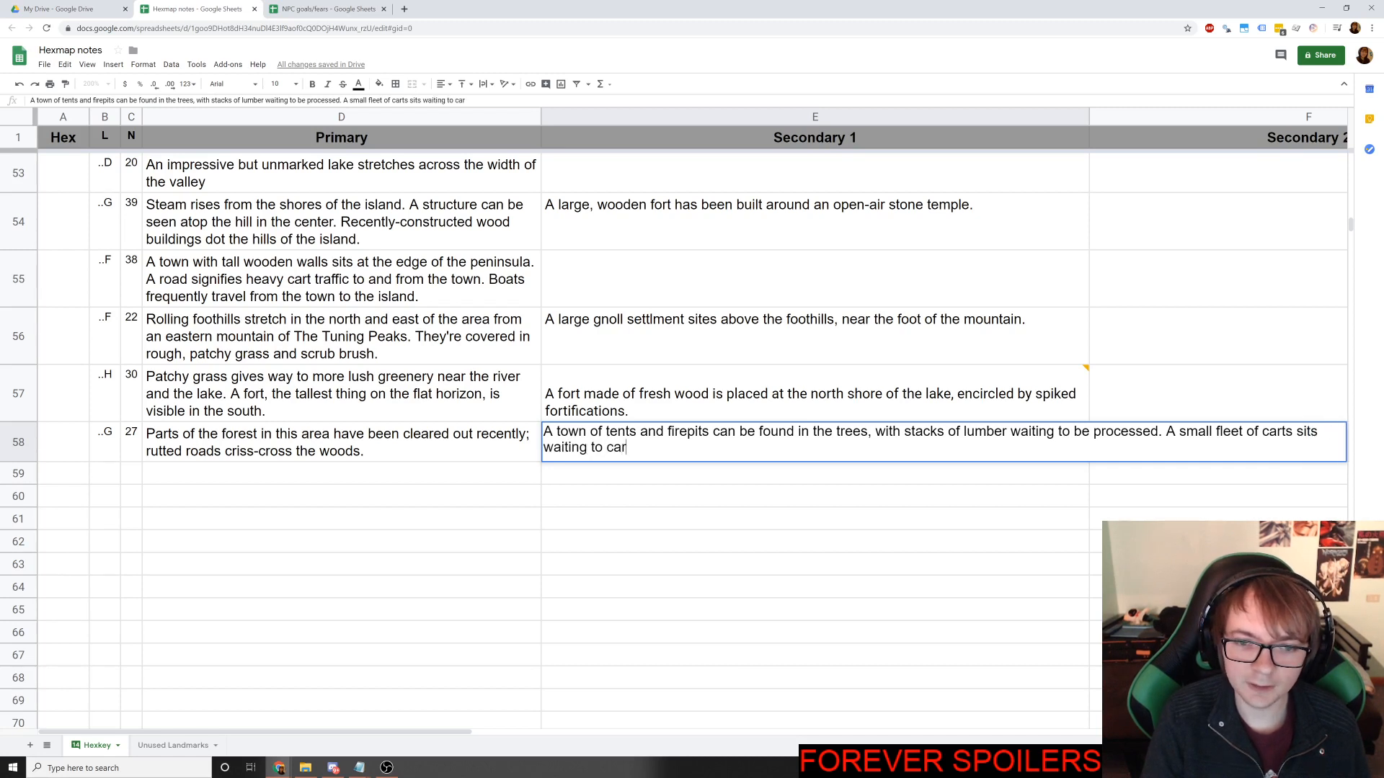
text(ry the lumber else)
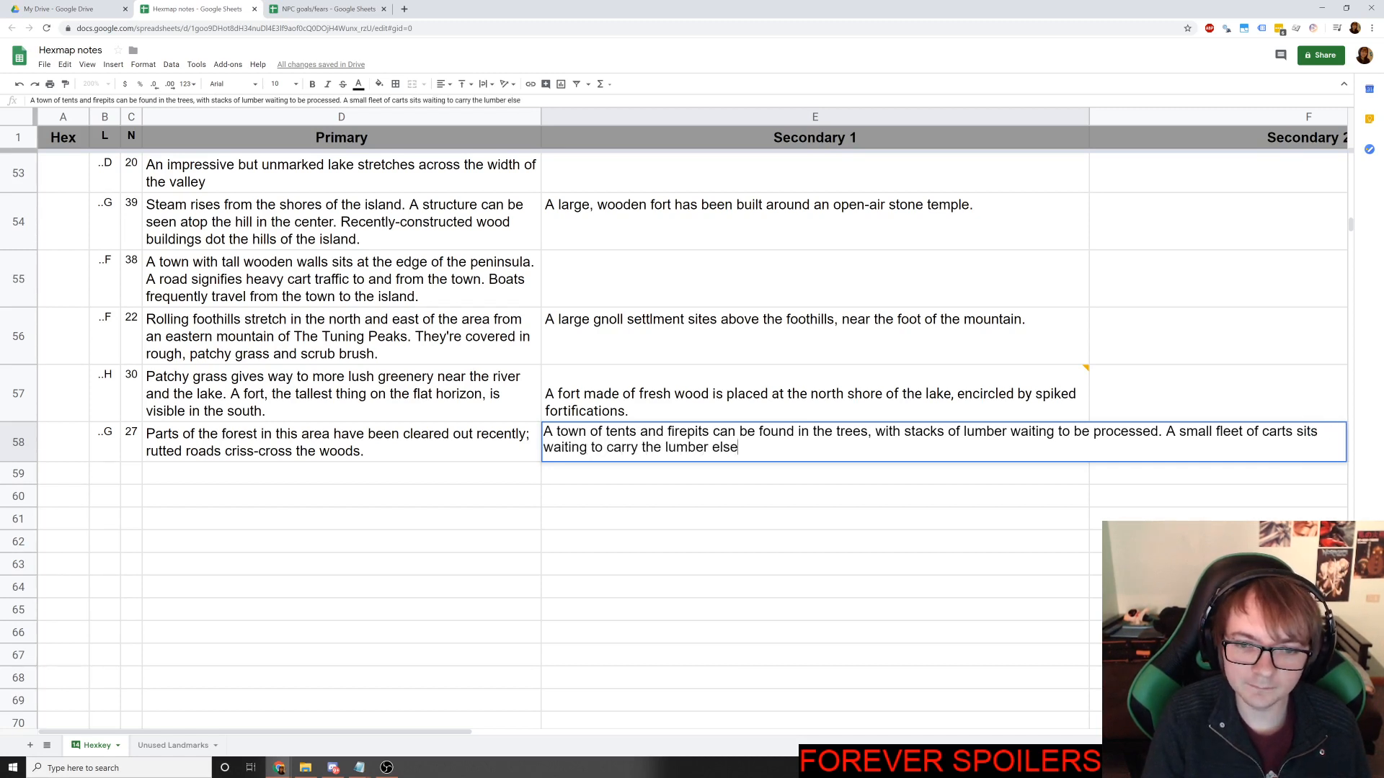
text(where. (L)
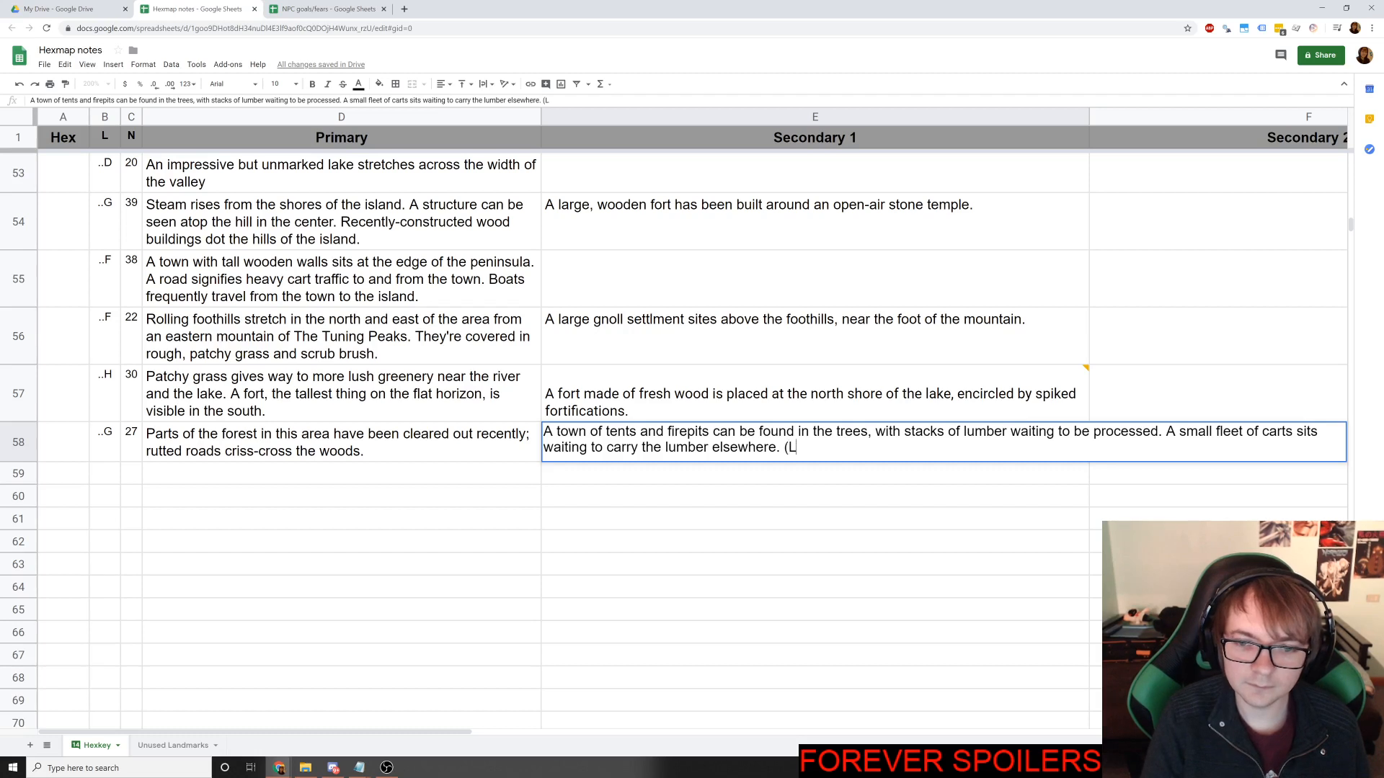
text(oyal to Salama)
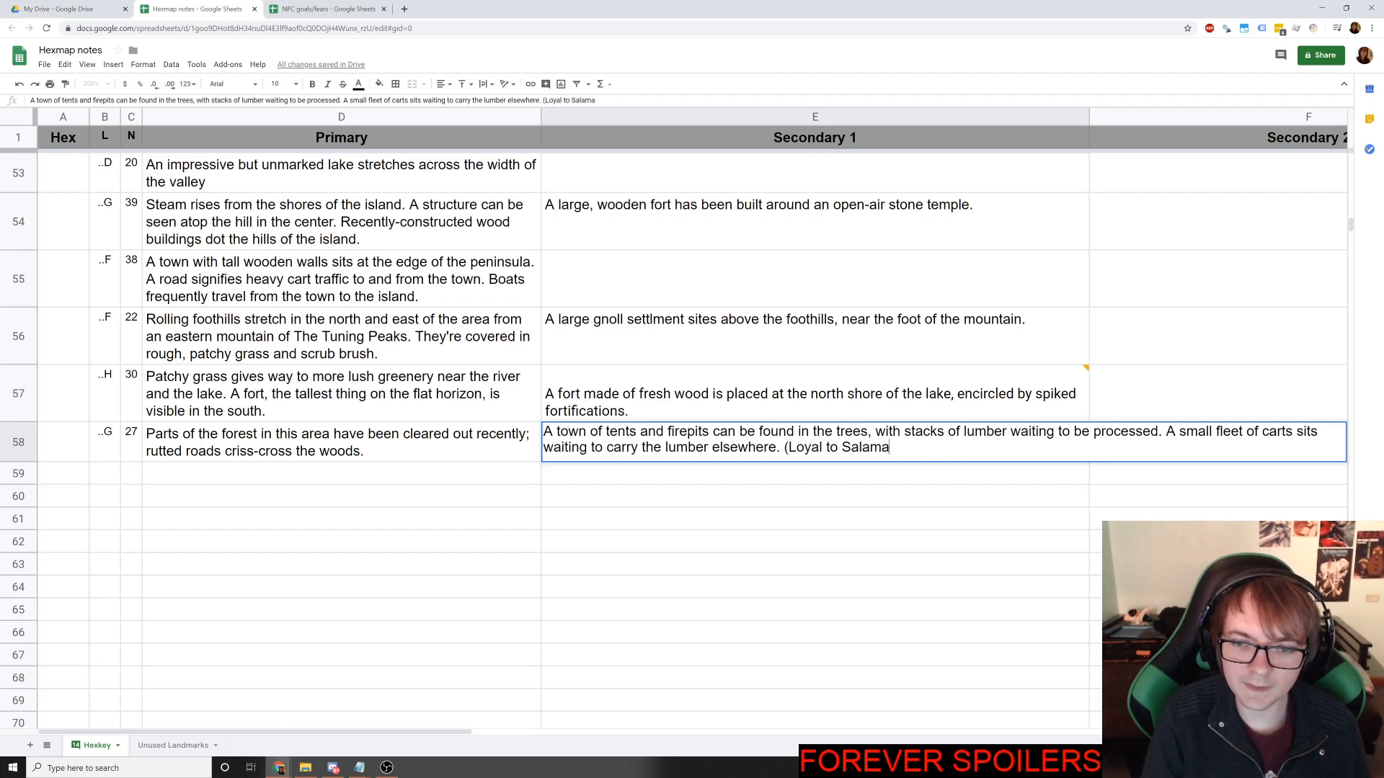
text(nder.)
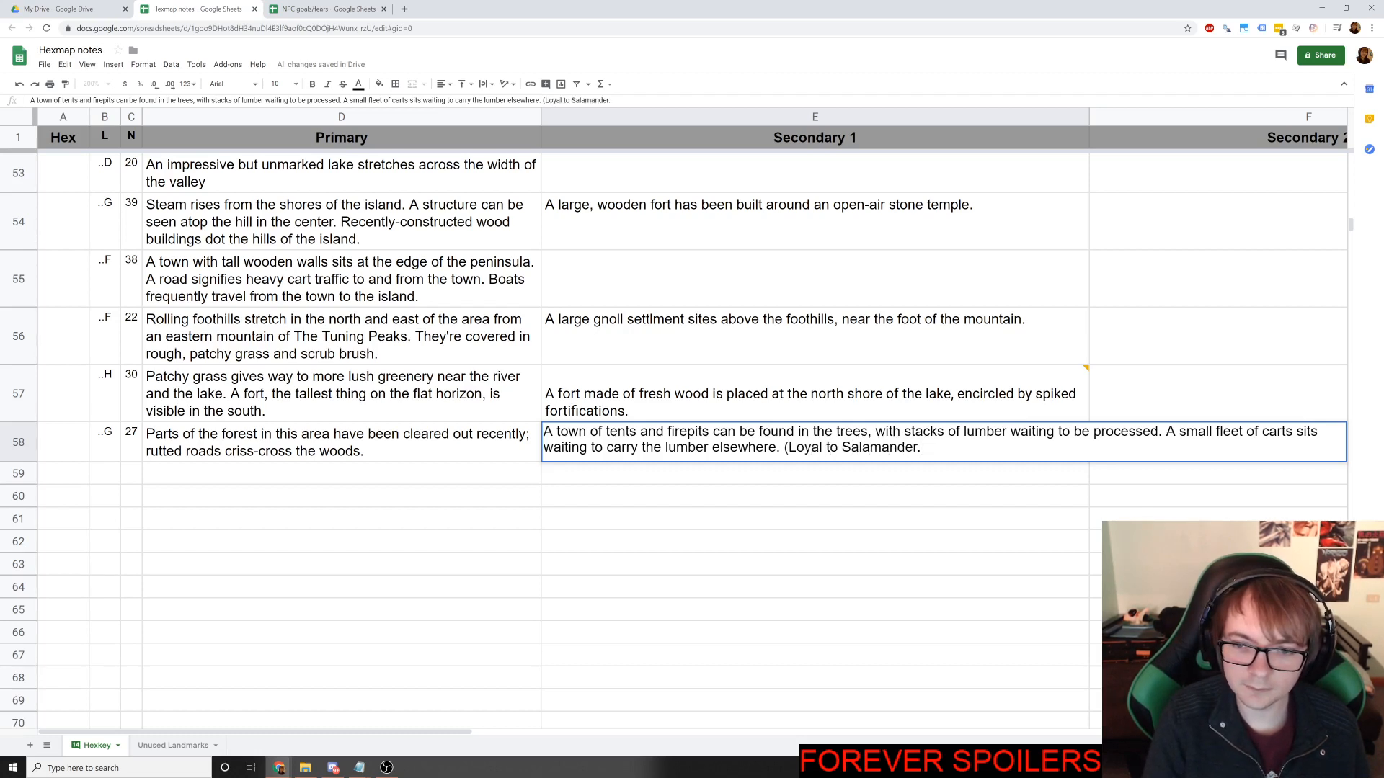
text())
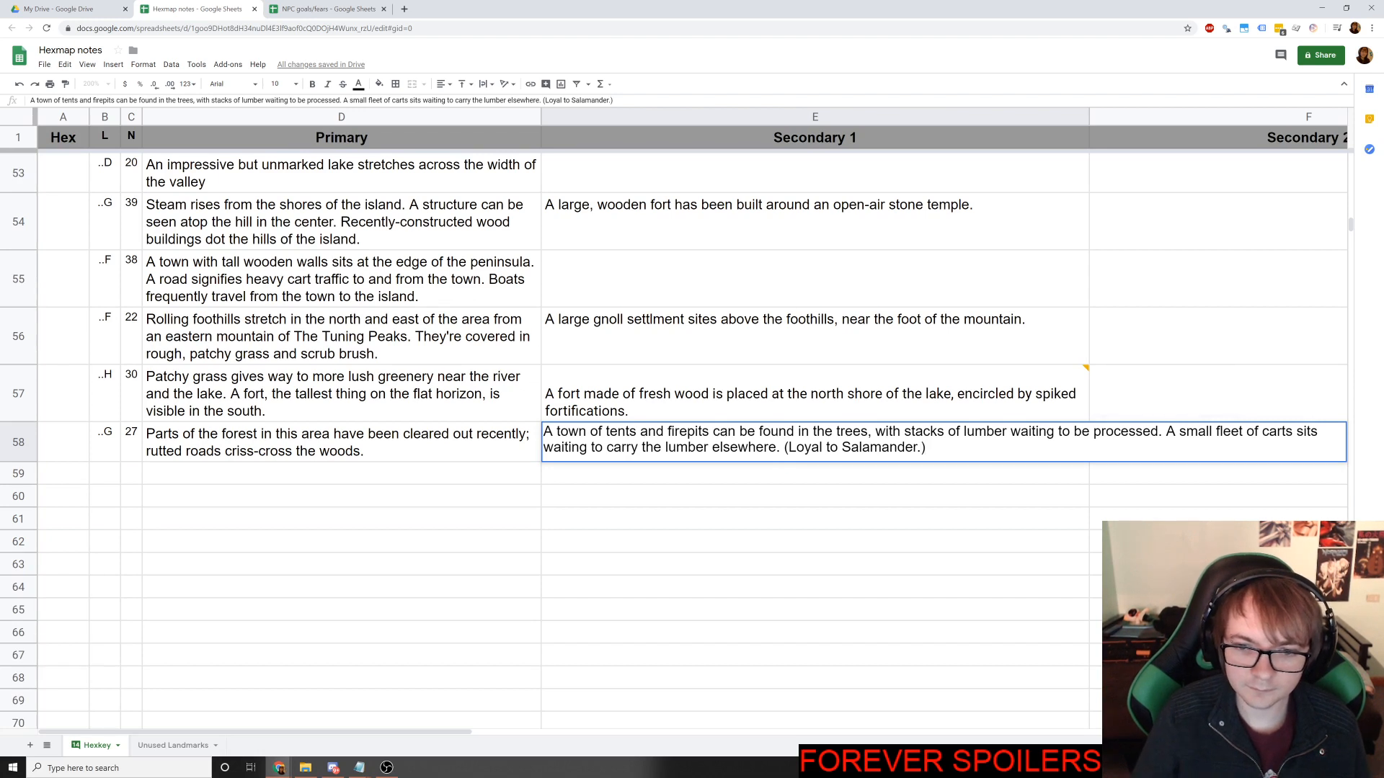
Change the closing note of the tent-town entry in row 58 to "(Humans, but loyal to Salamander.)".
click(788, 448)
text(Humans, bu)
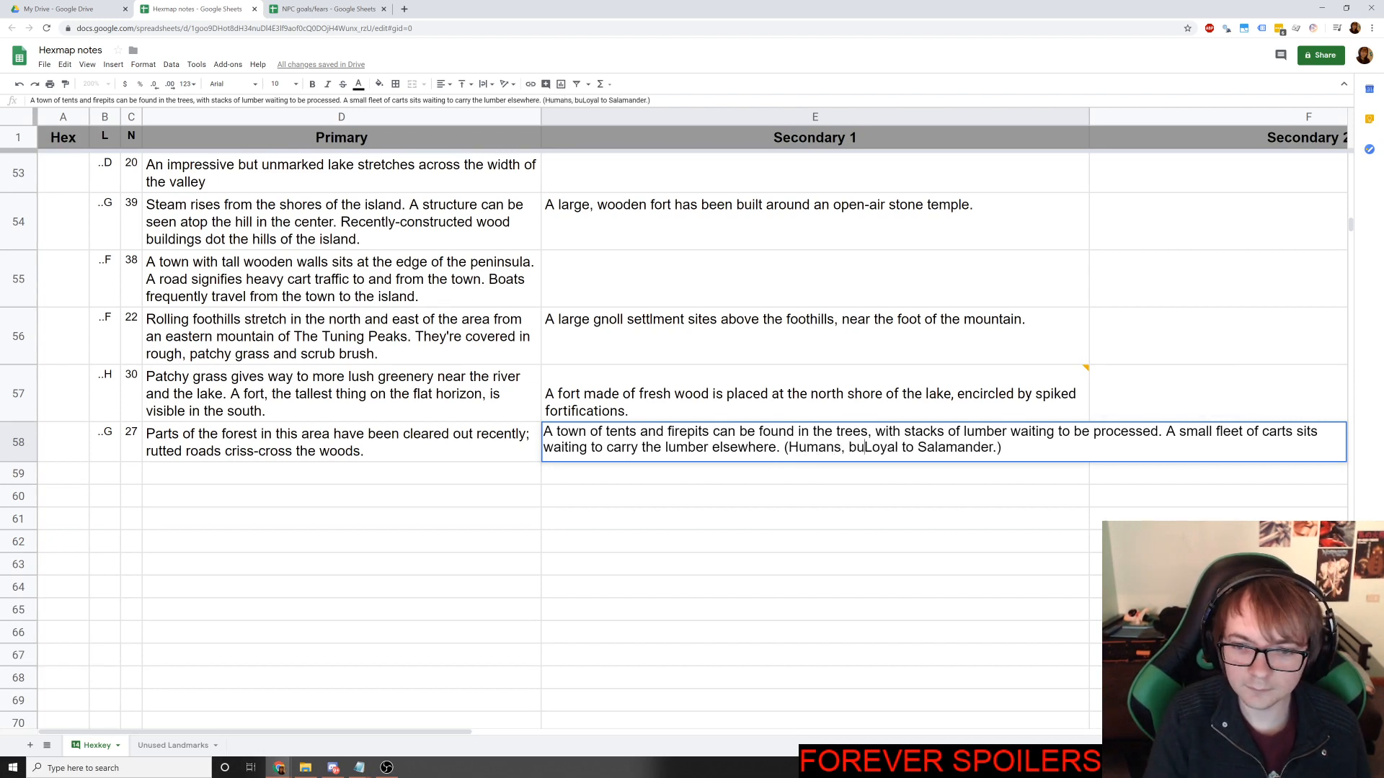
text(t)
key(Delete)
text(l)
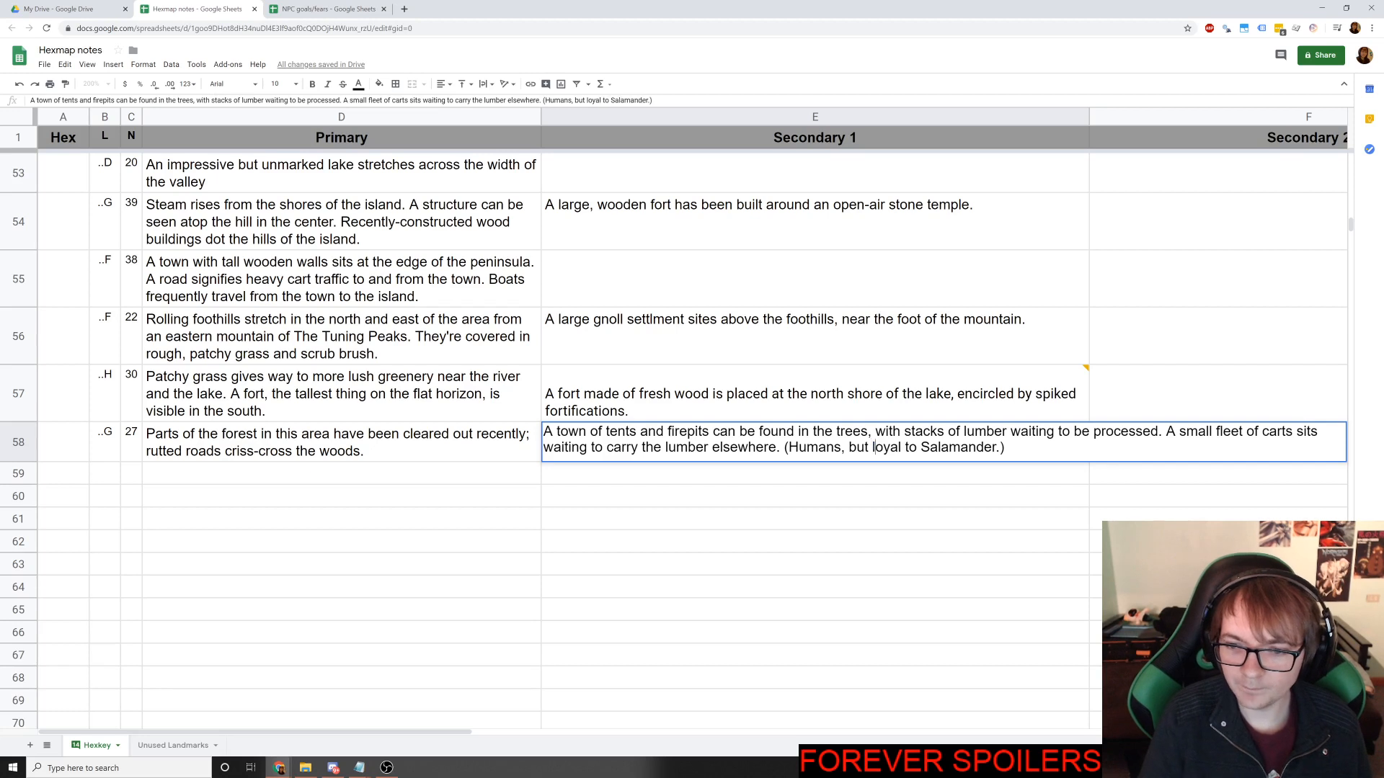
key(Return)
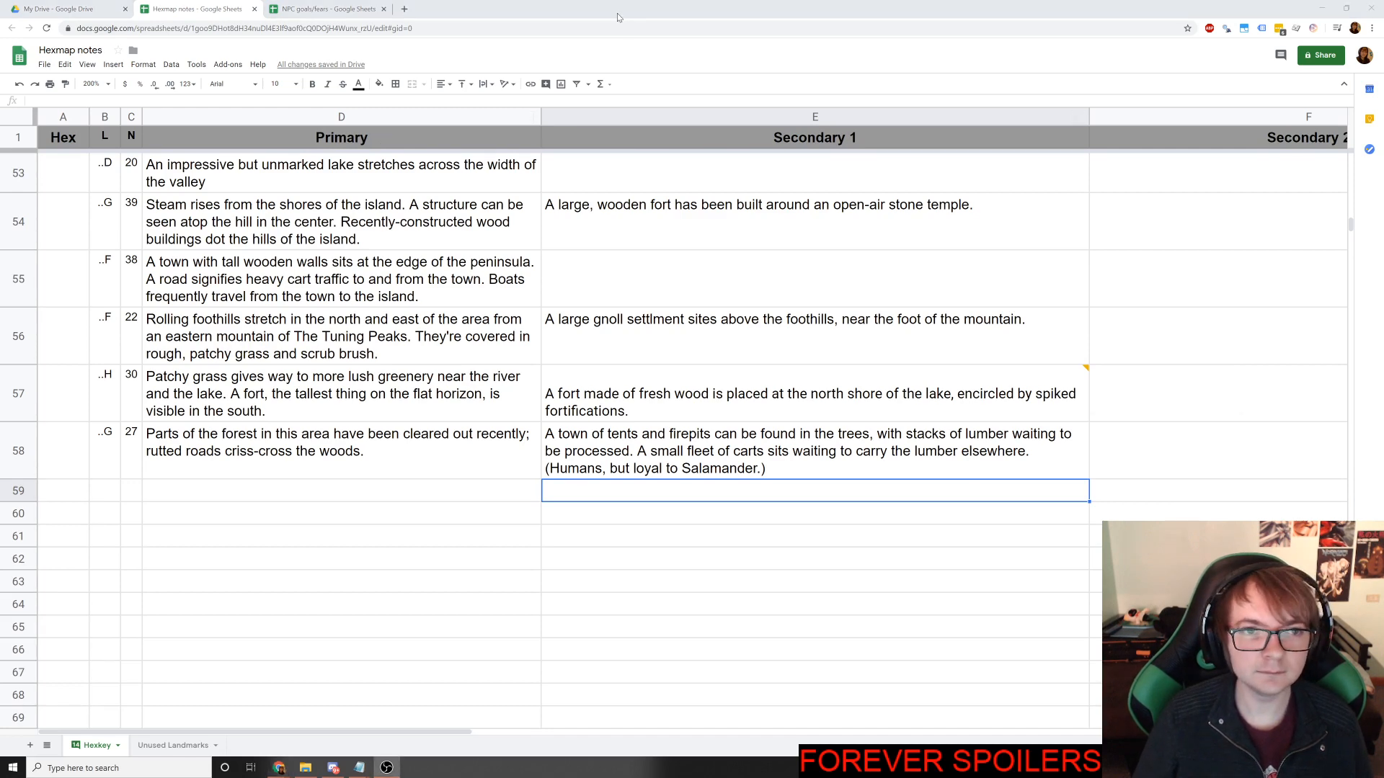
Switch to the Roll20 hex map and measure the distance from the large forest to the open plains northeast of it.
key(alt+Tab)
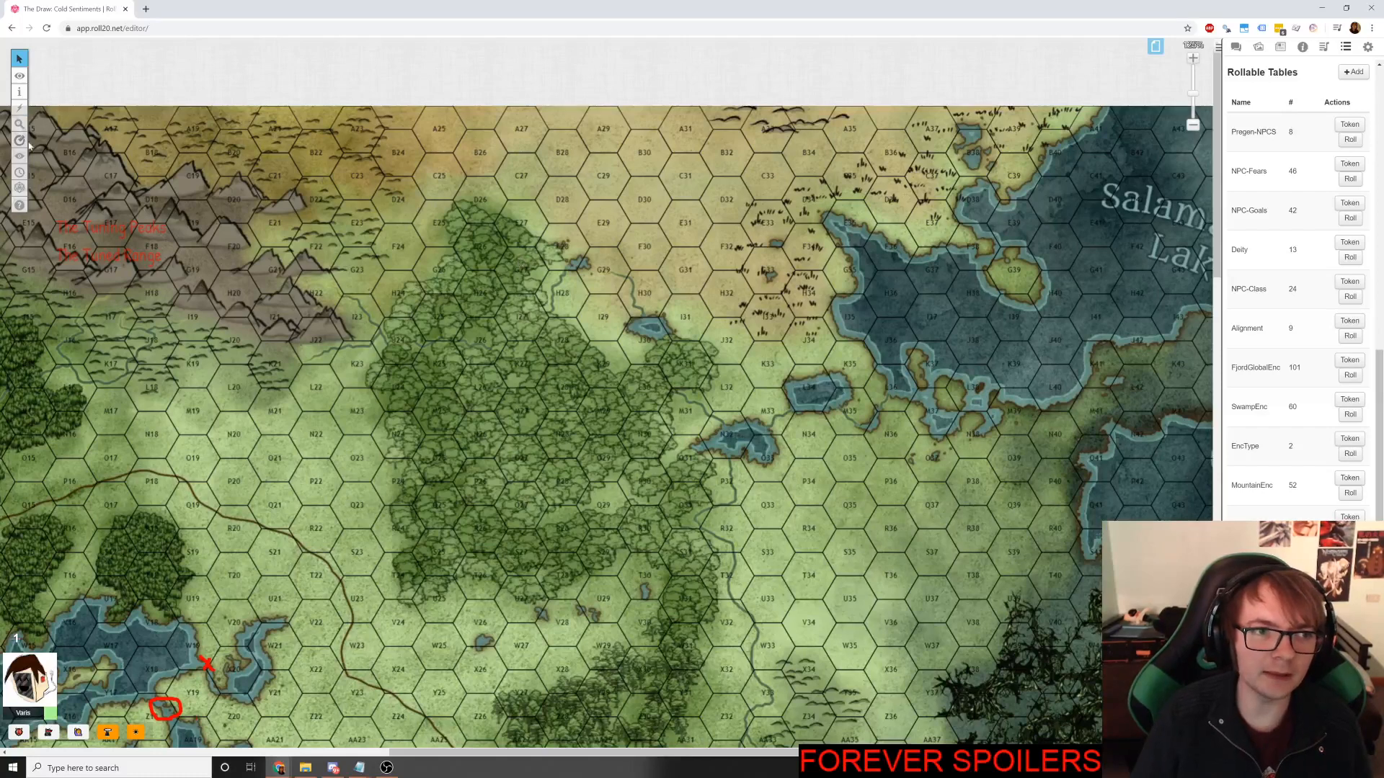
click(24, 143)
drag(604, 410, 727, 258)
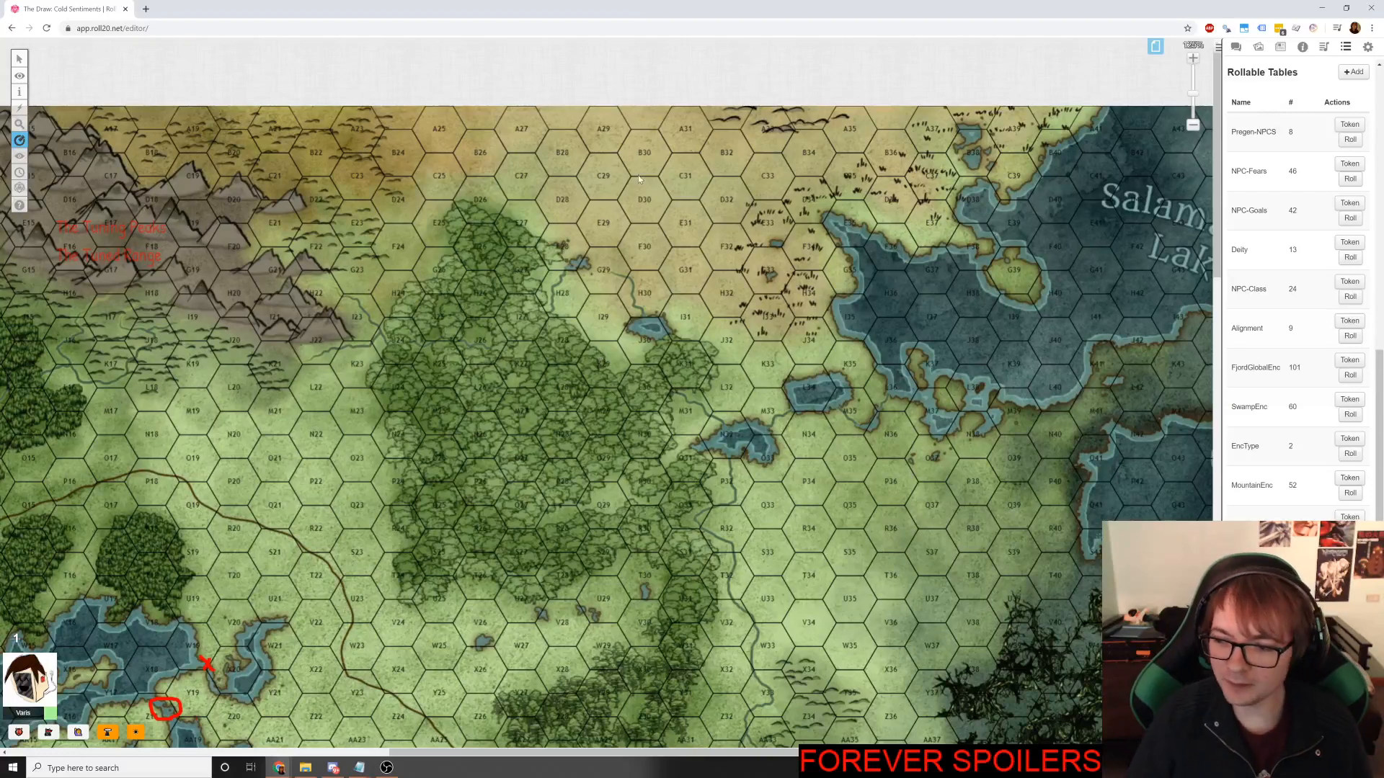
Survey the hex map's southern edge, then the northwestern region around Widmuth Bay and the mountains.
scroll(663, 310, down, 1)
scroll(621, 314, left, 3)
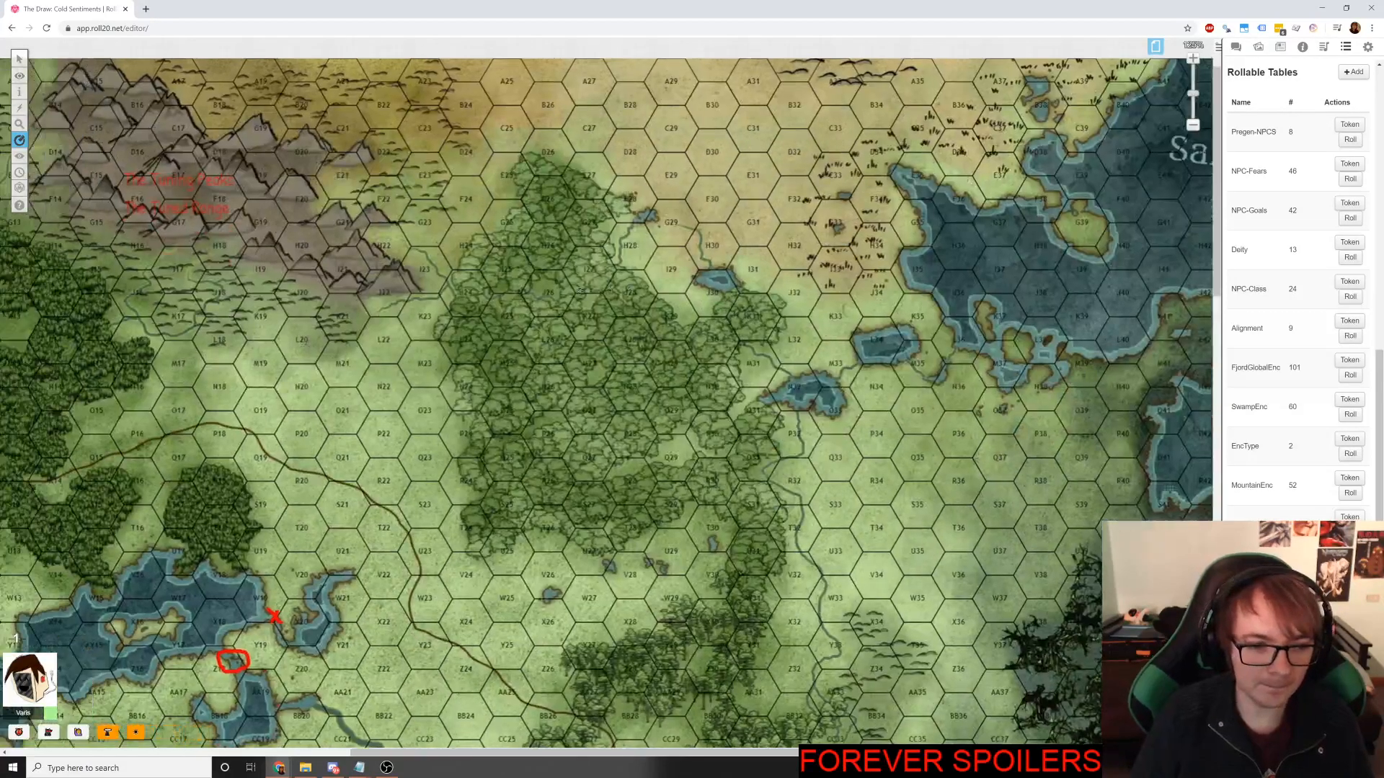
scroll(751, 373, up, 1)
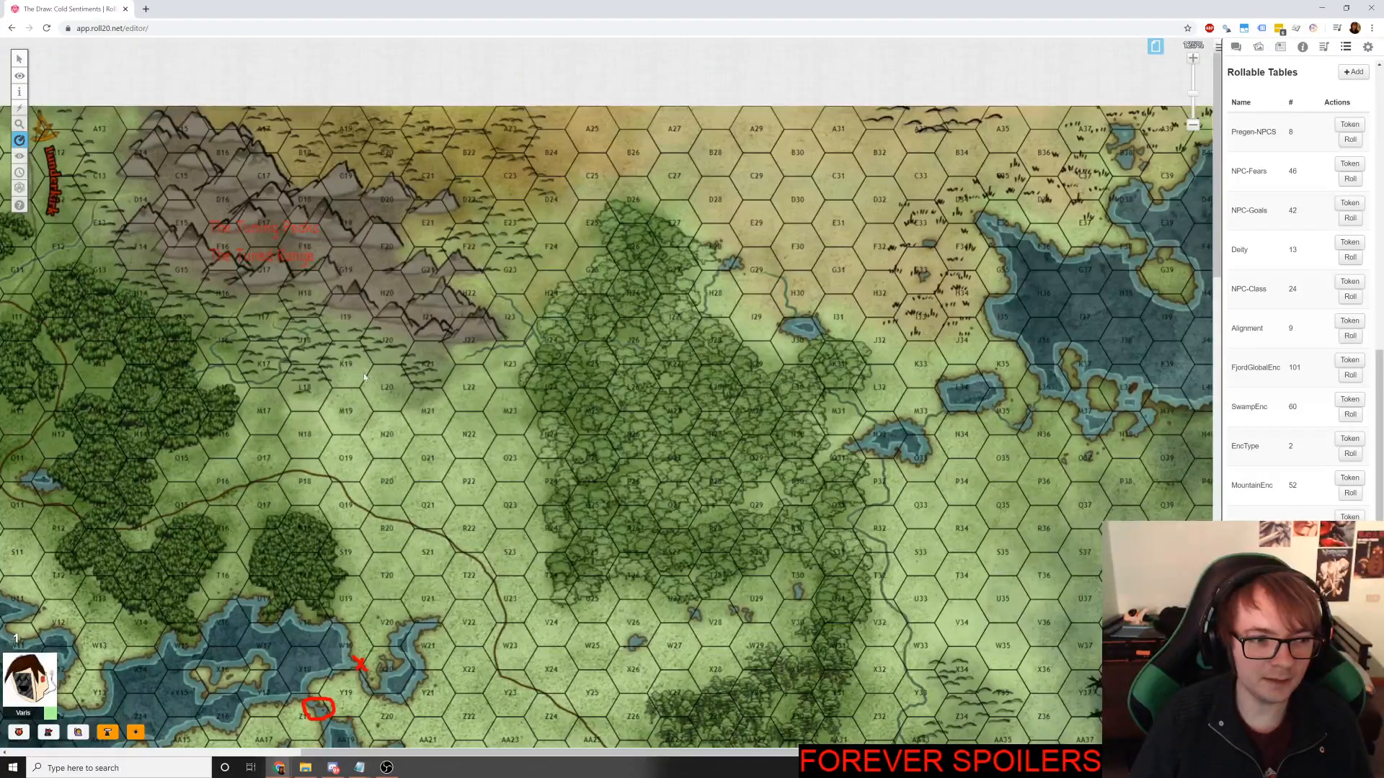
scroll(364, 377, down, 20)
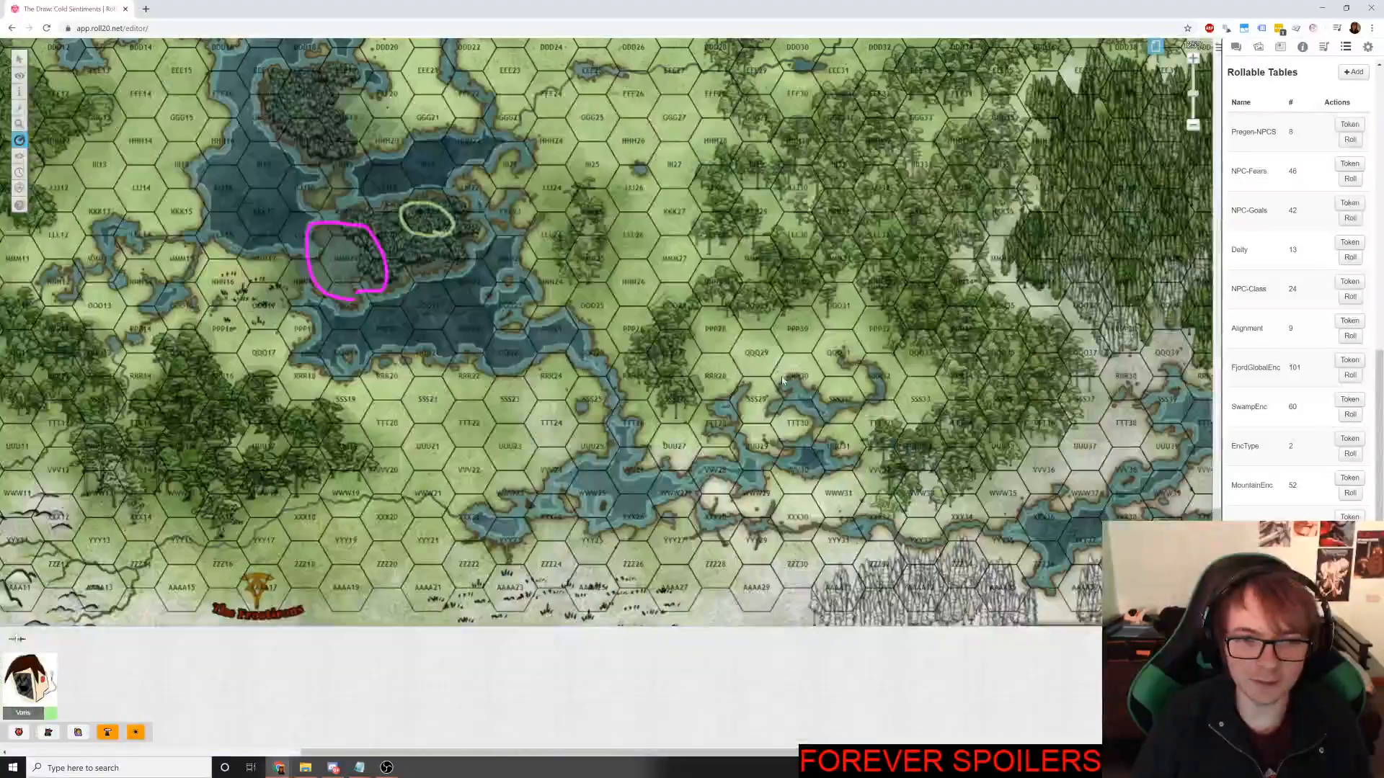
scroll(783, 380, left, 6)
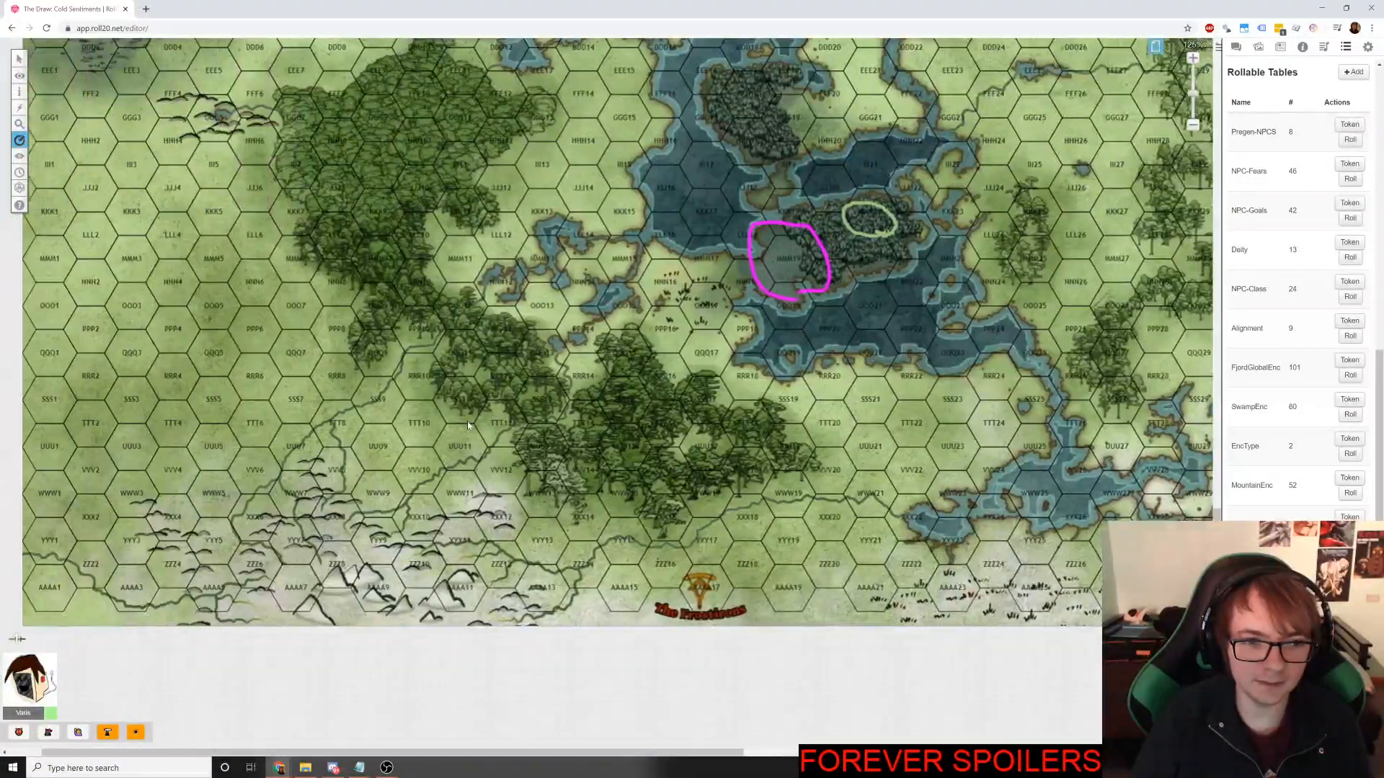
scroll(468, 426, up, 20)
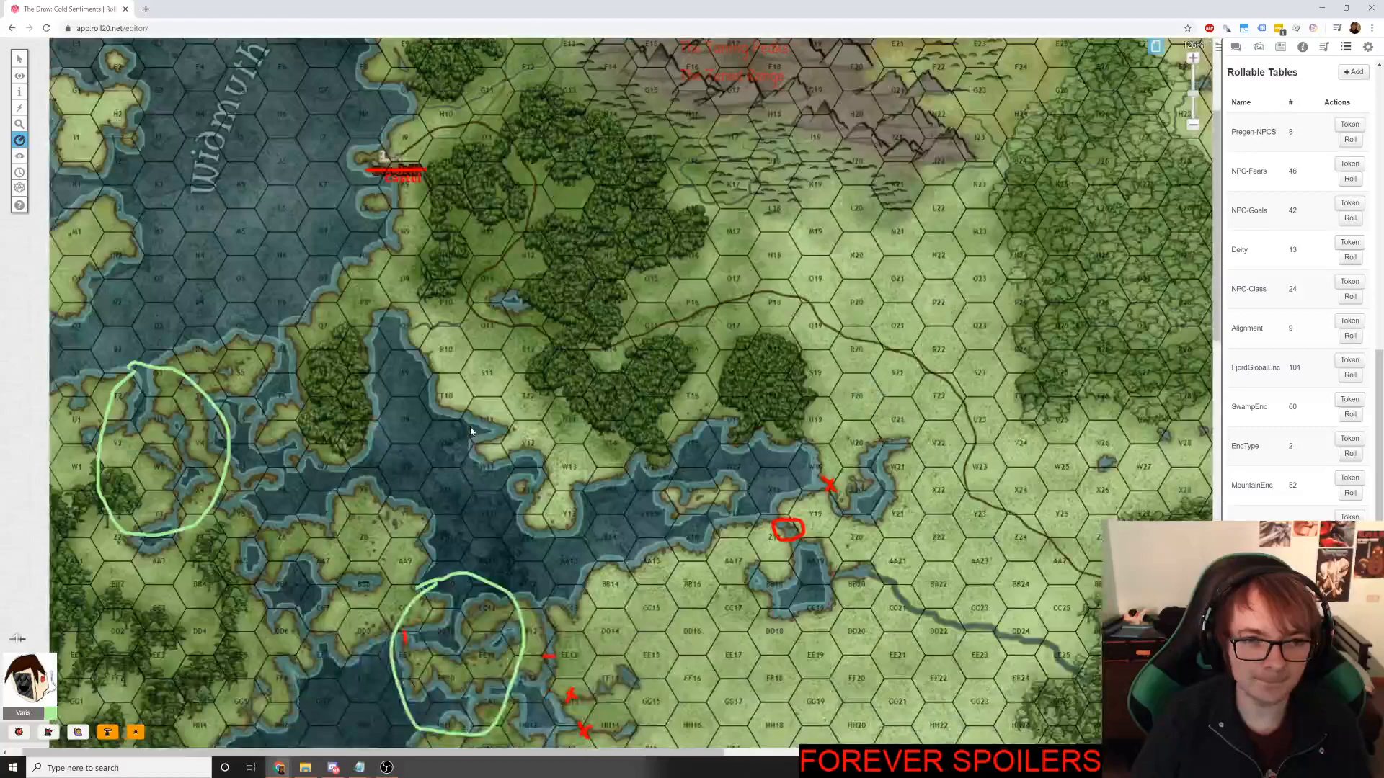
scroll(470, 431, up, 3)
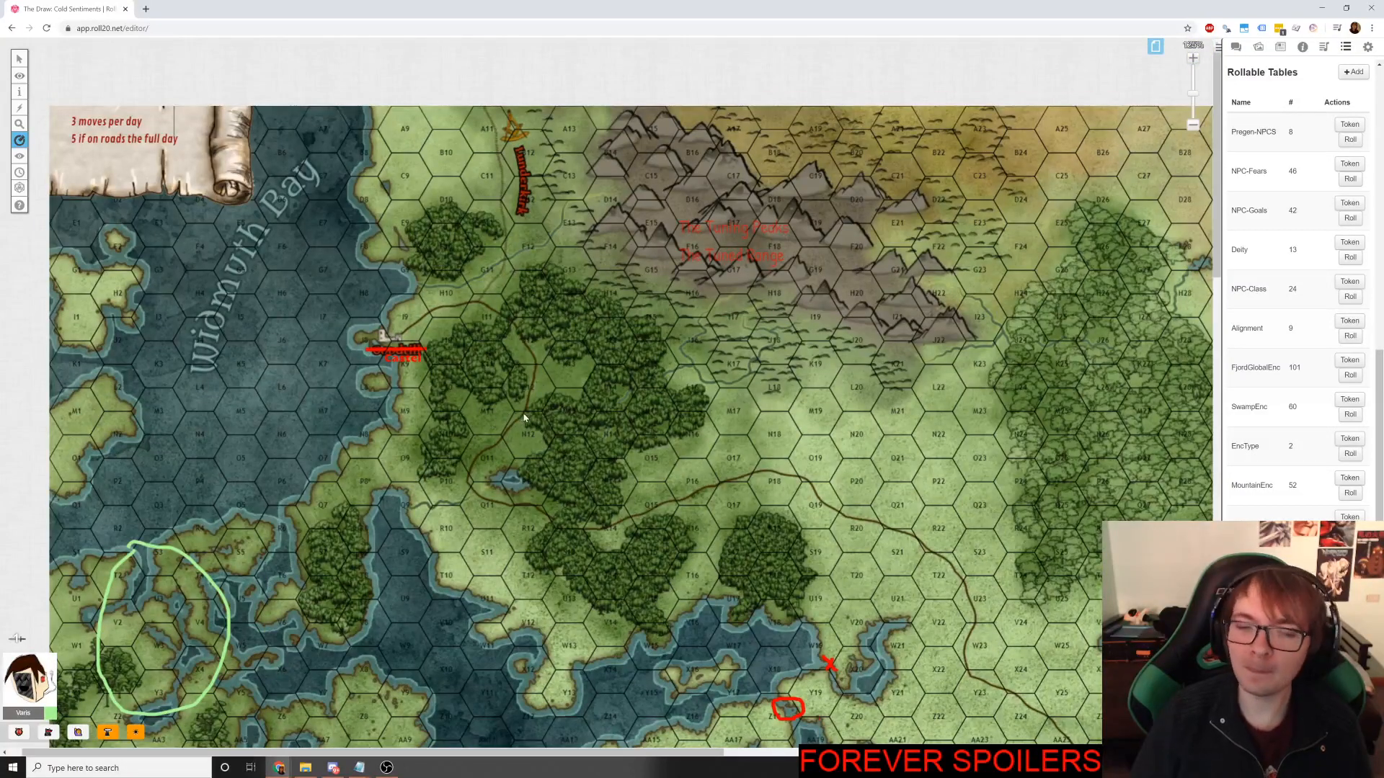
scroll(522, 434, right, 2)
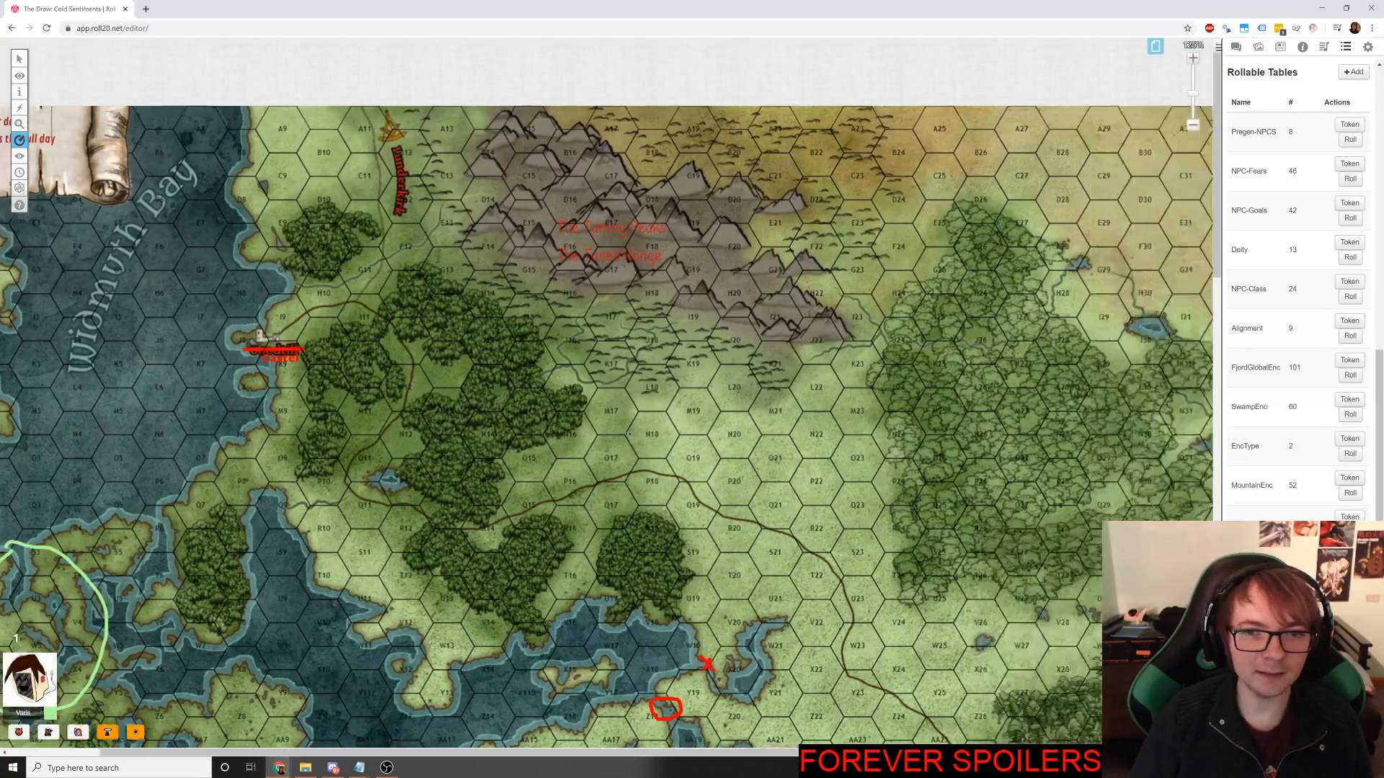
Examine the eastern side of the map around the party token, the western inlets and the Salamander Lake region.
scroll(628, 434, down, 7)
scroll(628, 434, right, 11)
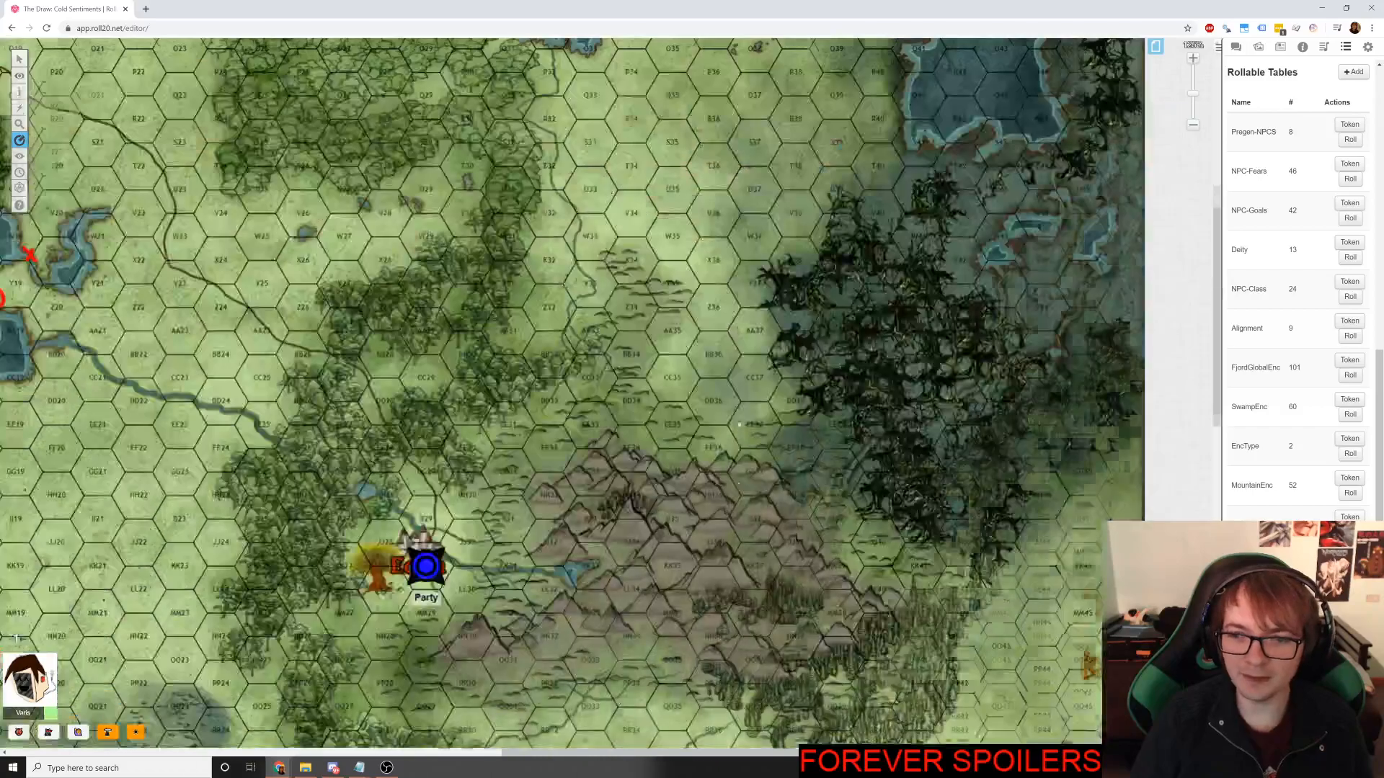
scroll(739, 424, down, 12)
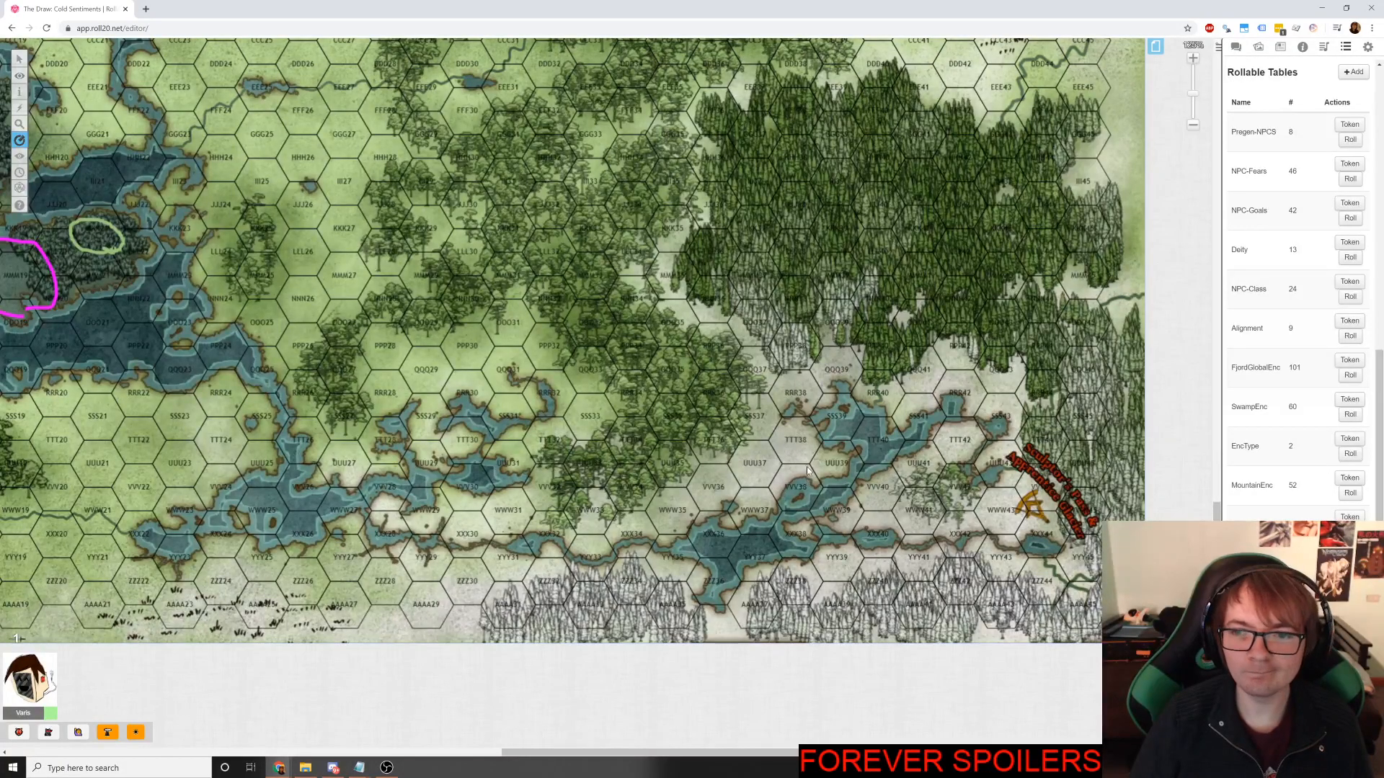
scroll(808, 469, up, 15)
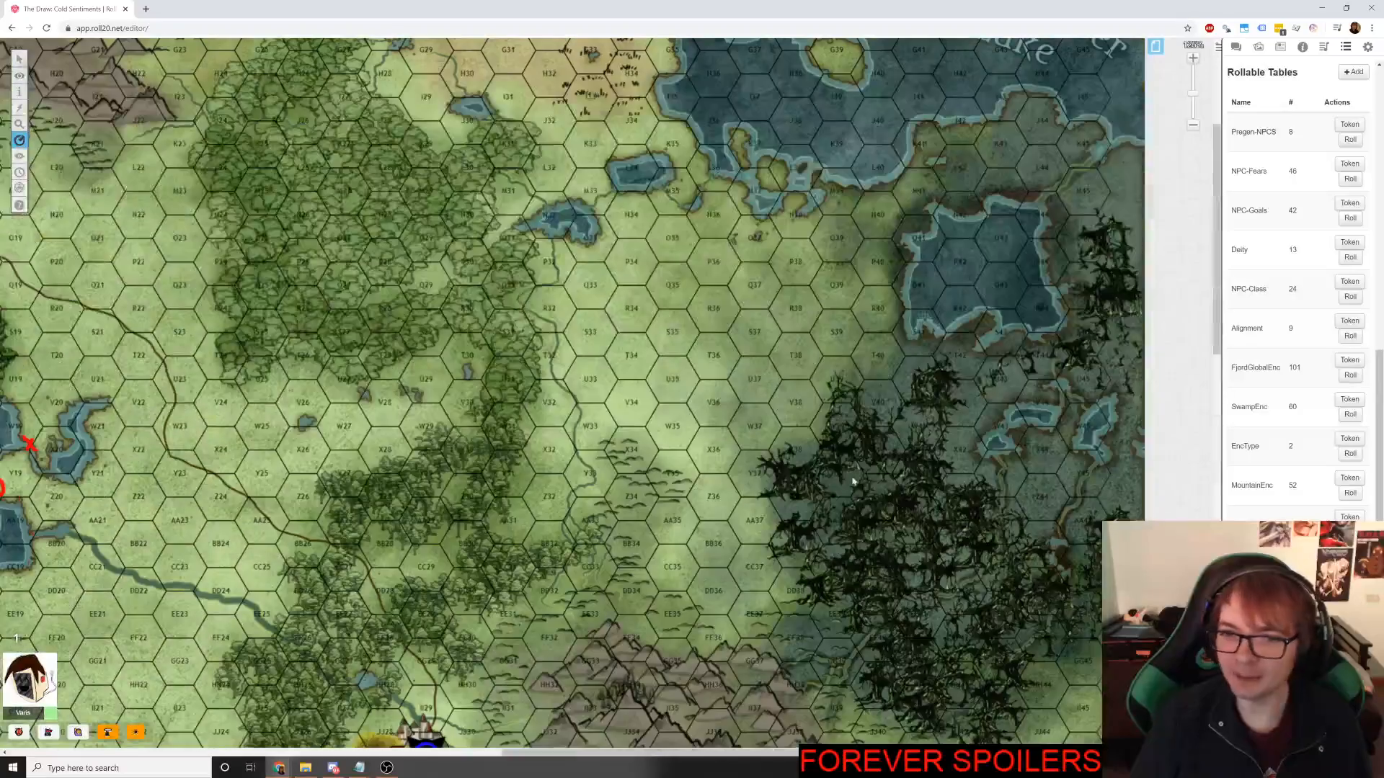
scroll(853, 482, up, 3)
scroll(717, 472, left, 8)
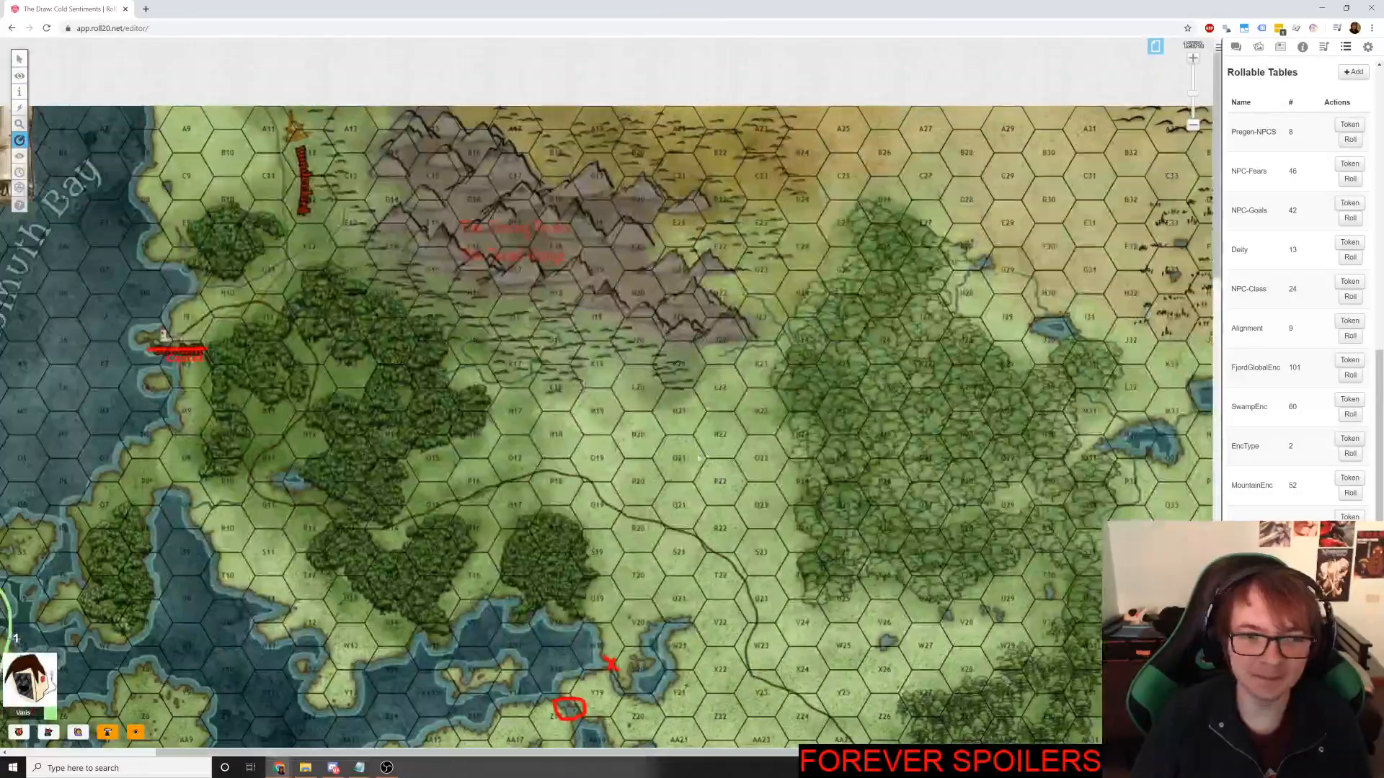
scroll(698, 457, down, 3)
scroll(677, 465, left, 3)
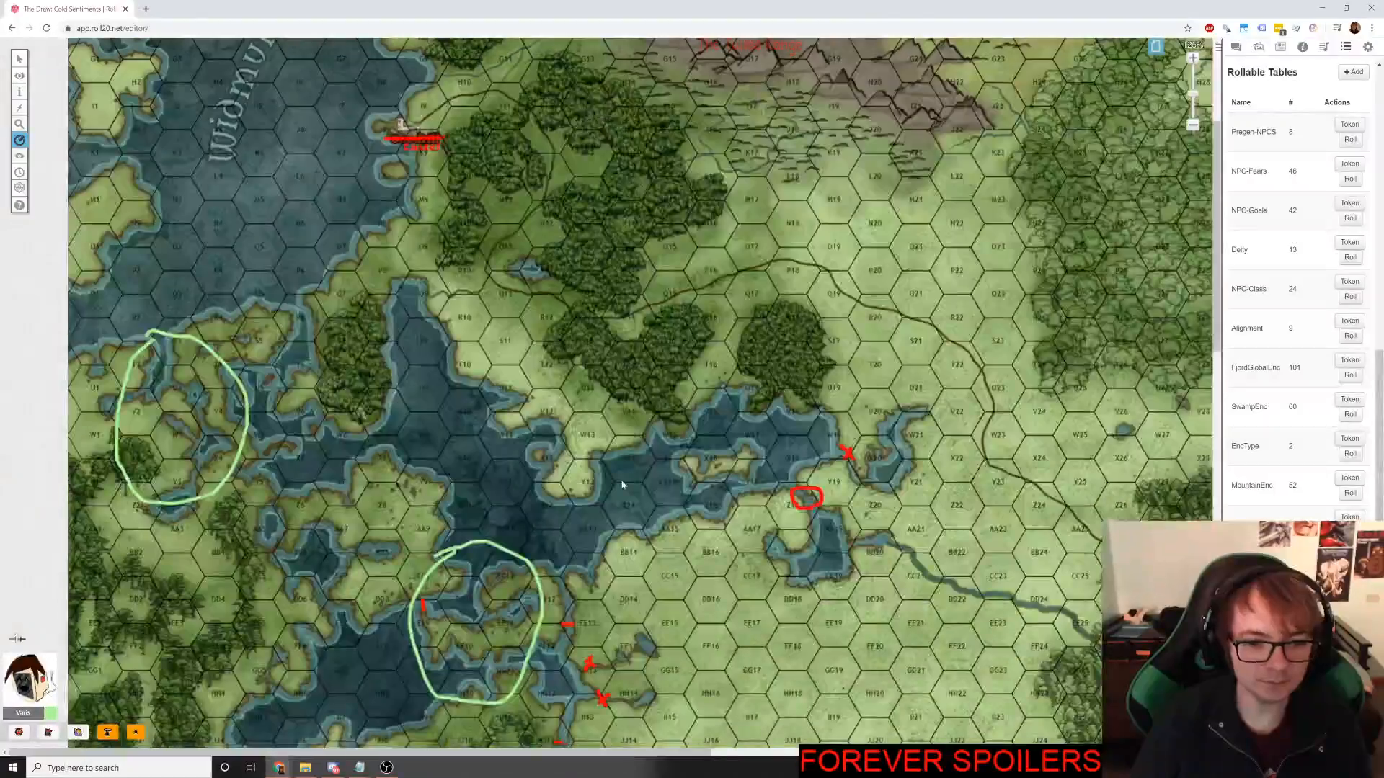
scroll(622, 485, down, 5)
scroll(616, 490, up, 8)
scroll(607, 507, right, 10)
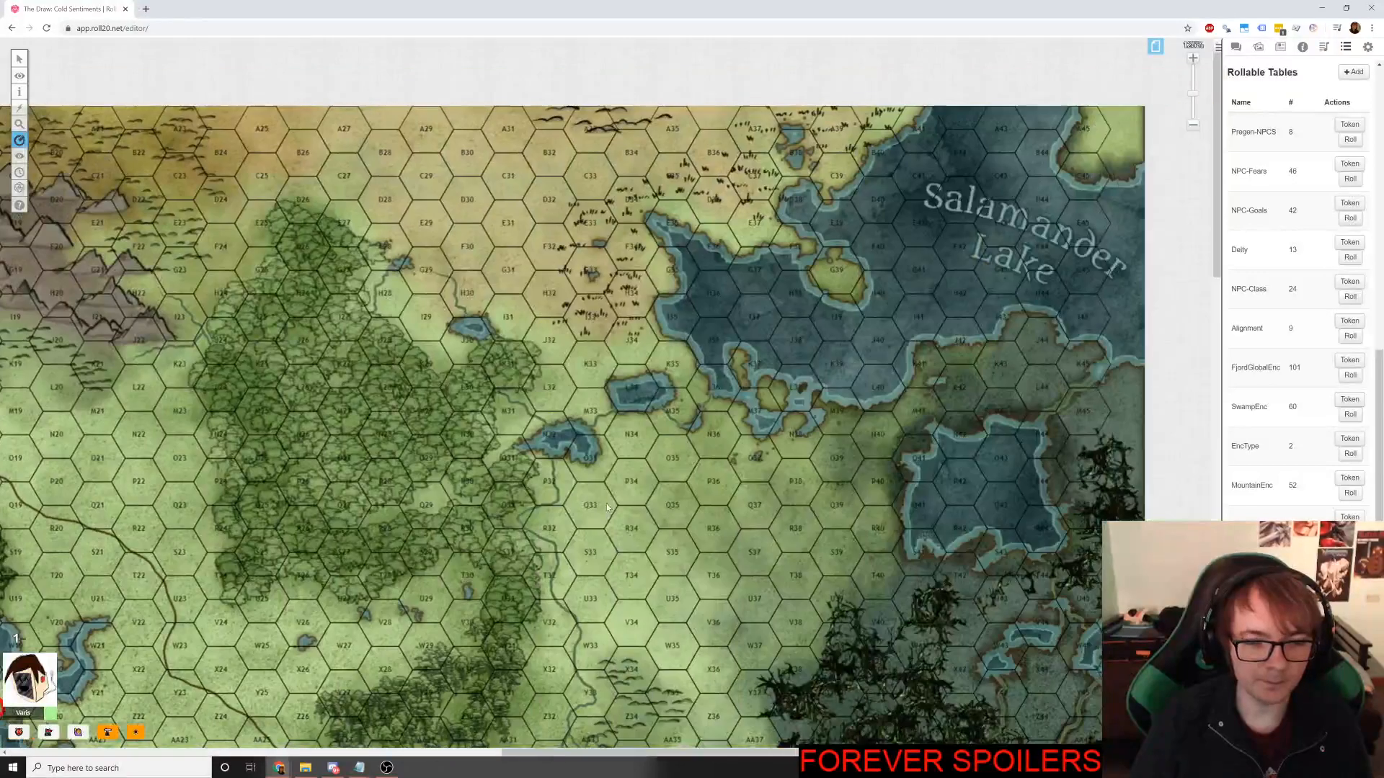
scroll(640, 452, left, 3)
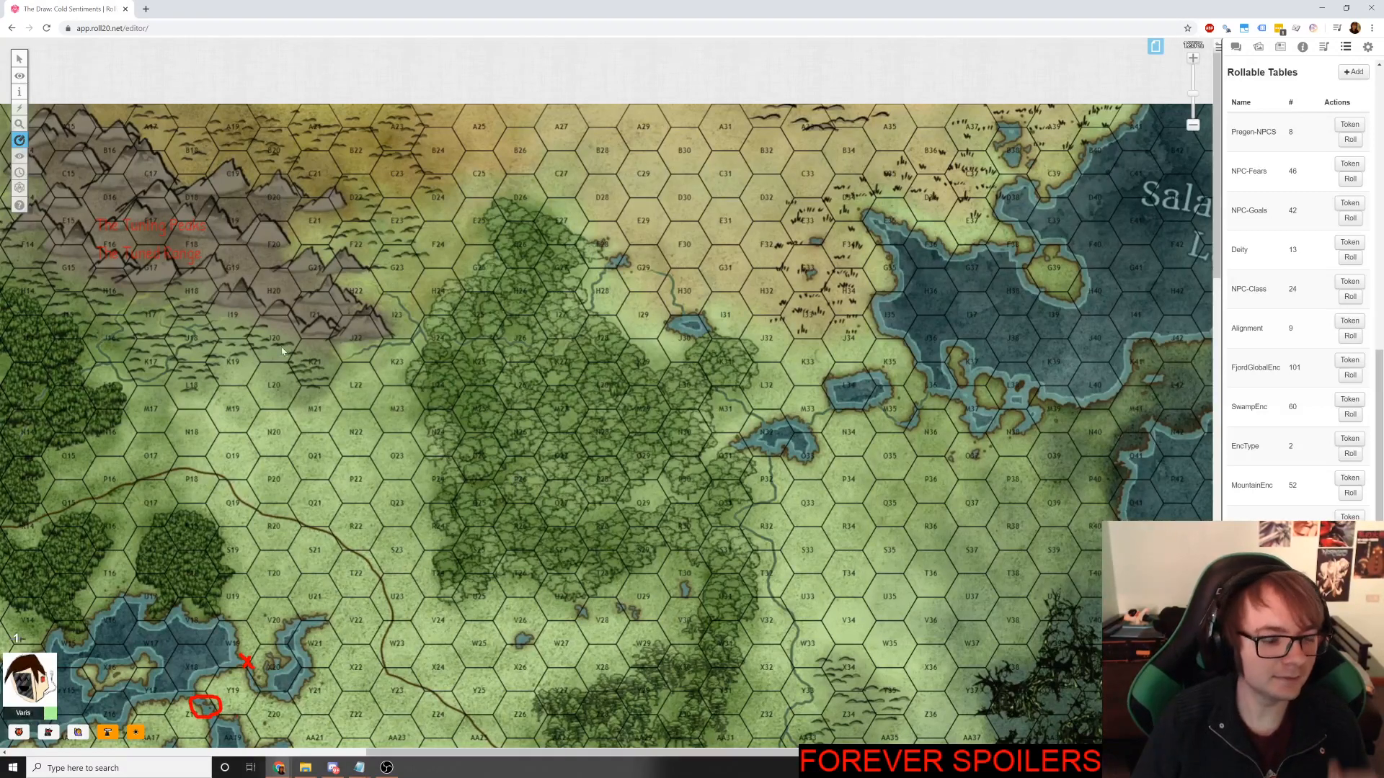
scroll(284, 362, up, 1)
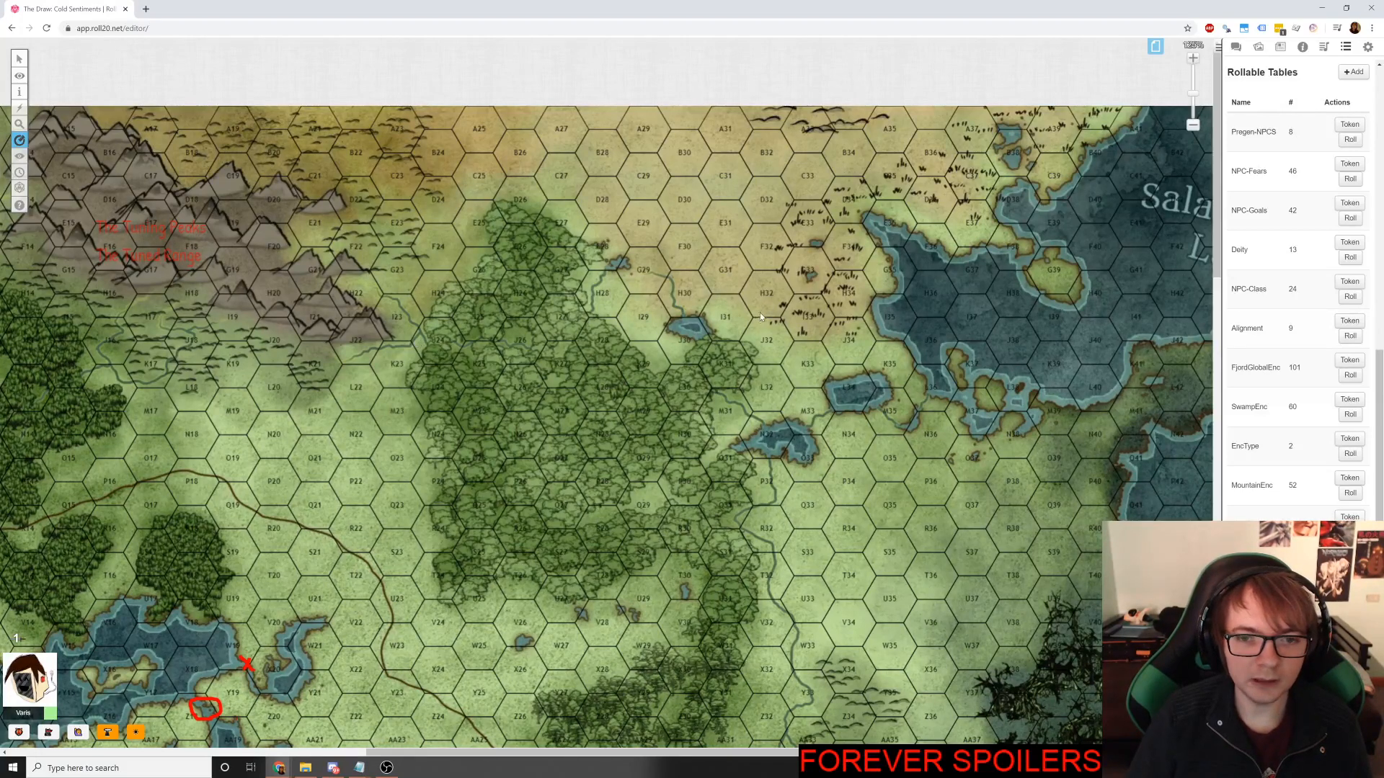
Examine the area between the large forest and Salamander Lake, outlining the scrubland hexes near the lake's western shore with the Select tool.
click(21, 62)
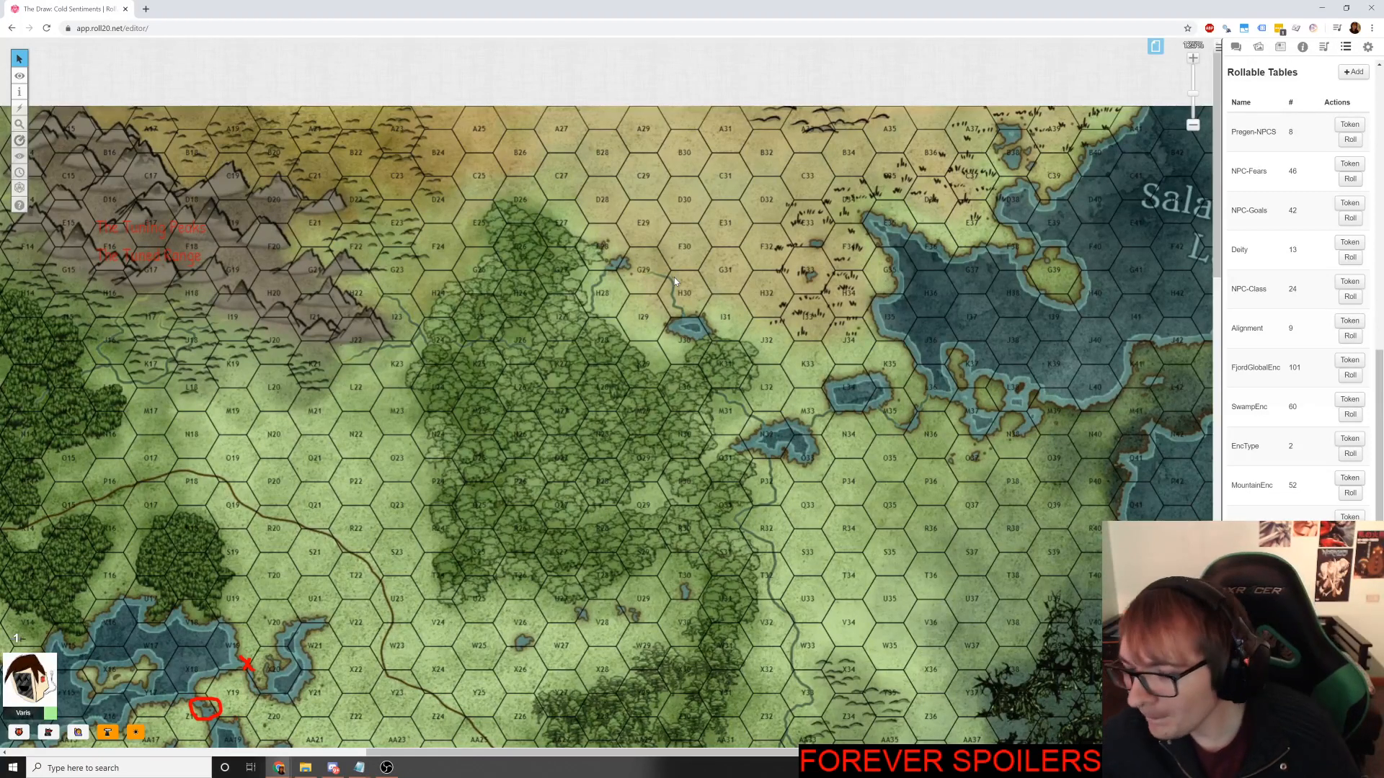
scroll(837, 364, down, 5)
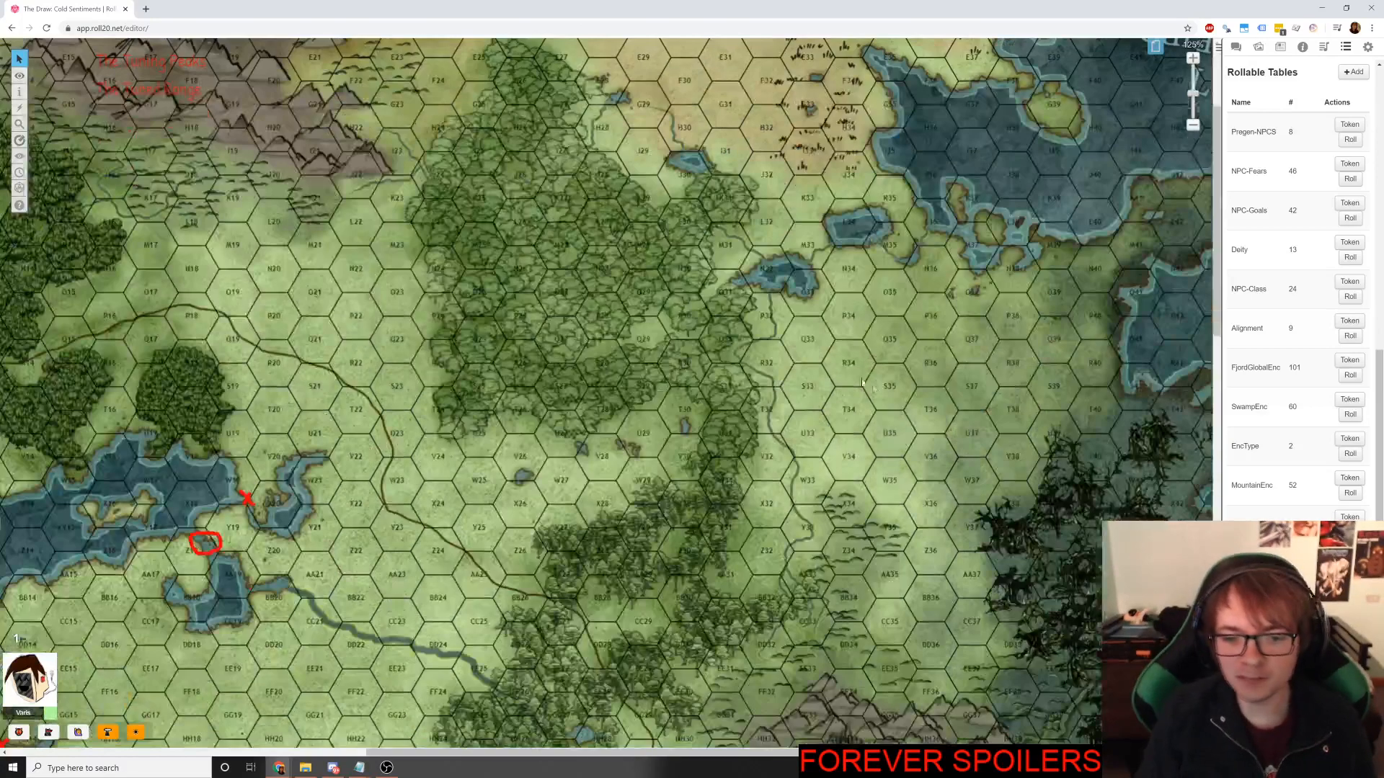
scroll(837, 364, up, 3)
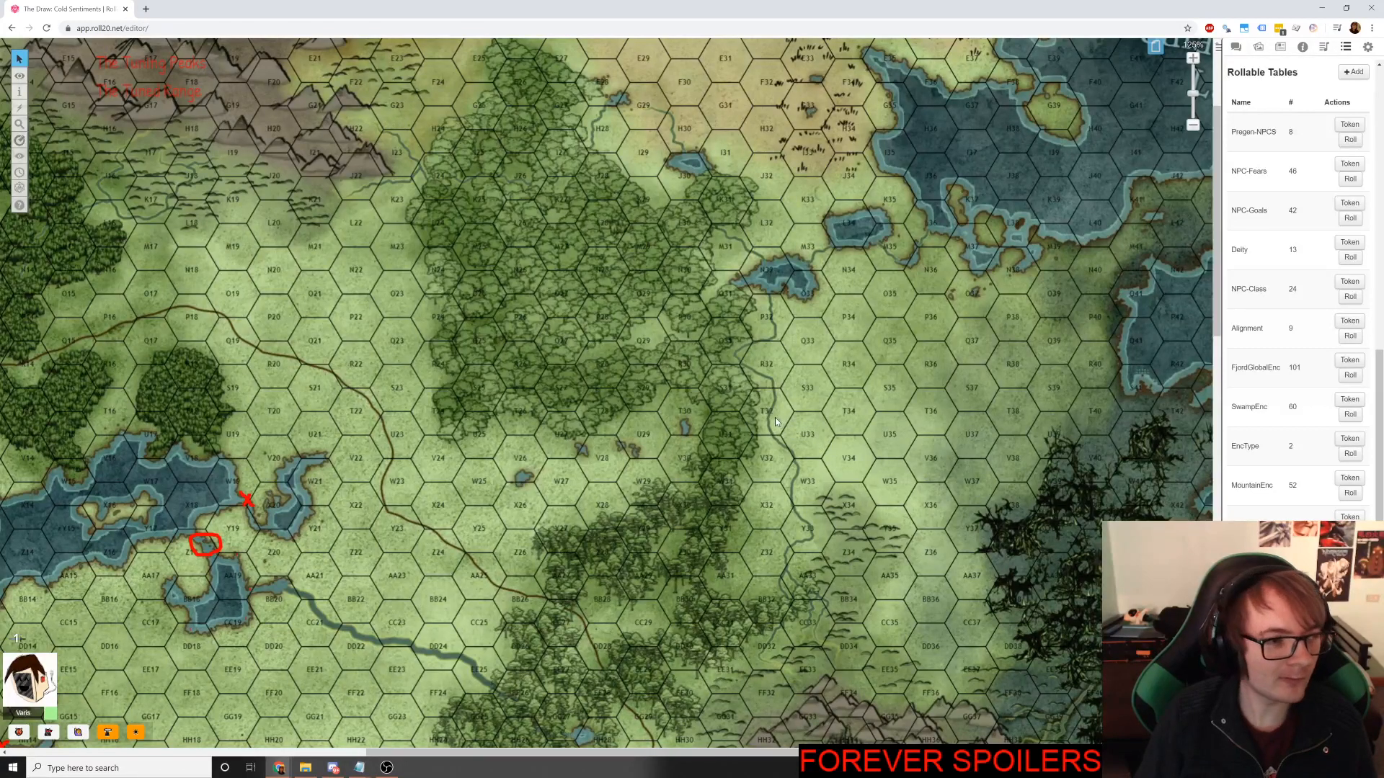
scroll(774, 422, up, 3)
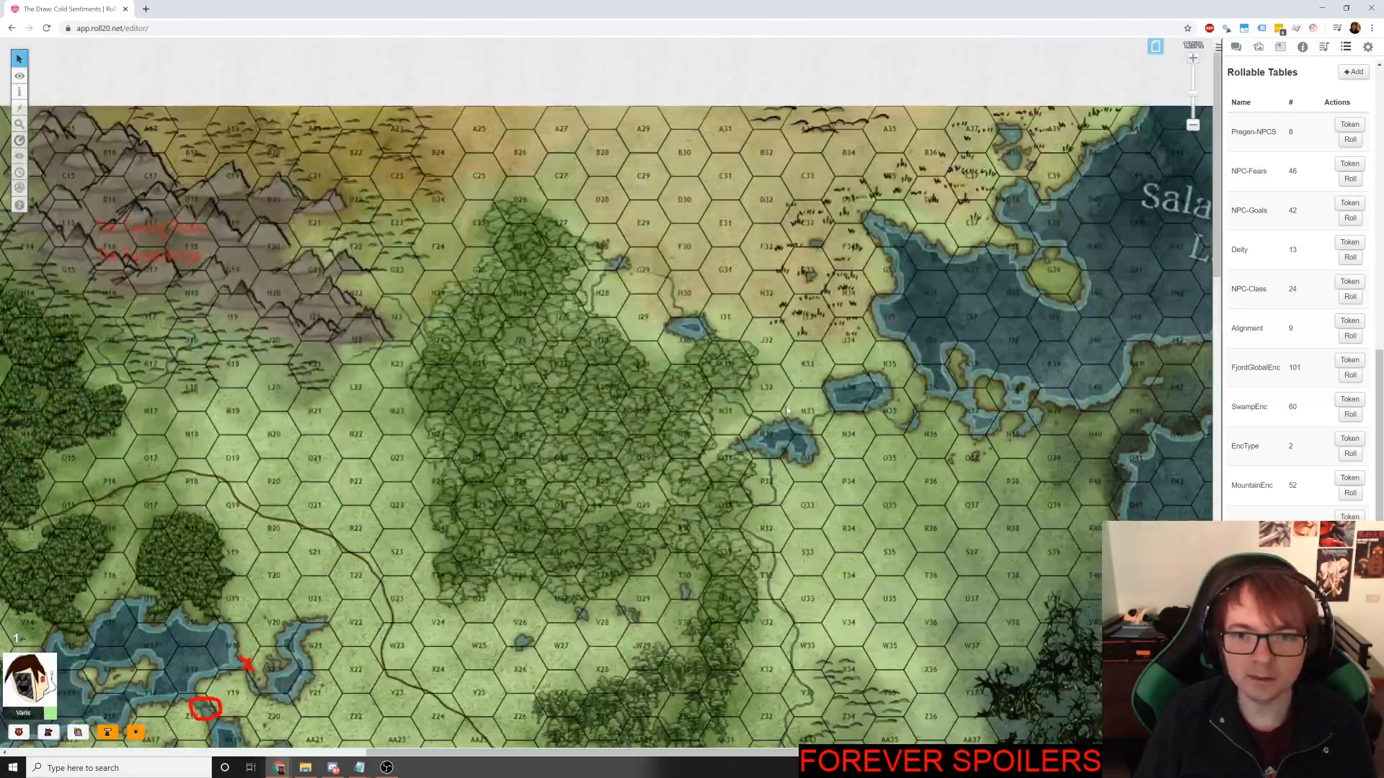
drag(796, 309, 830, 343)
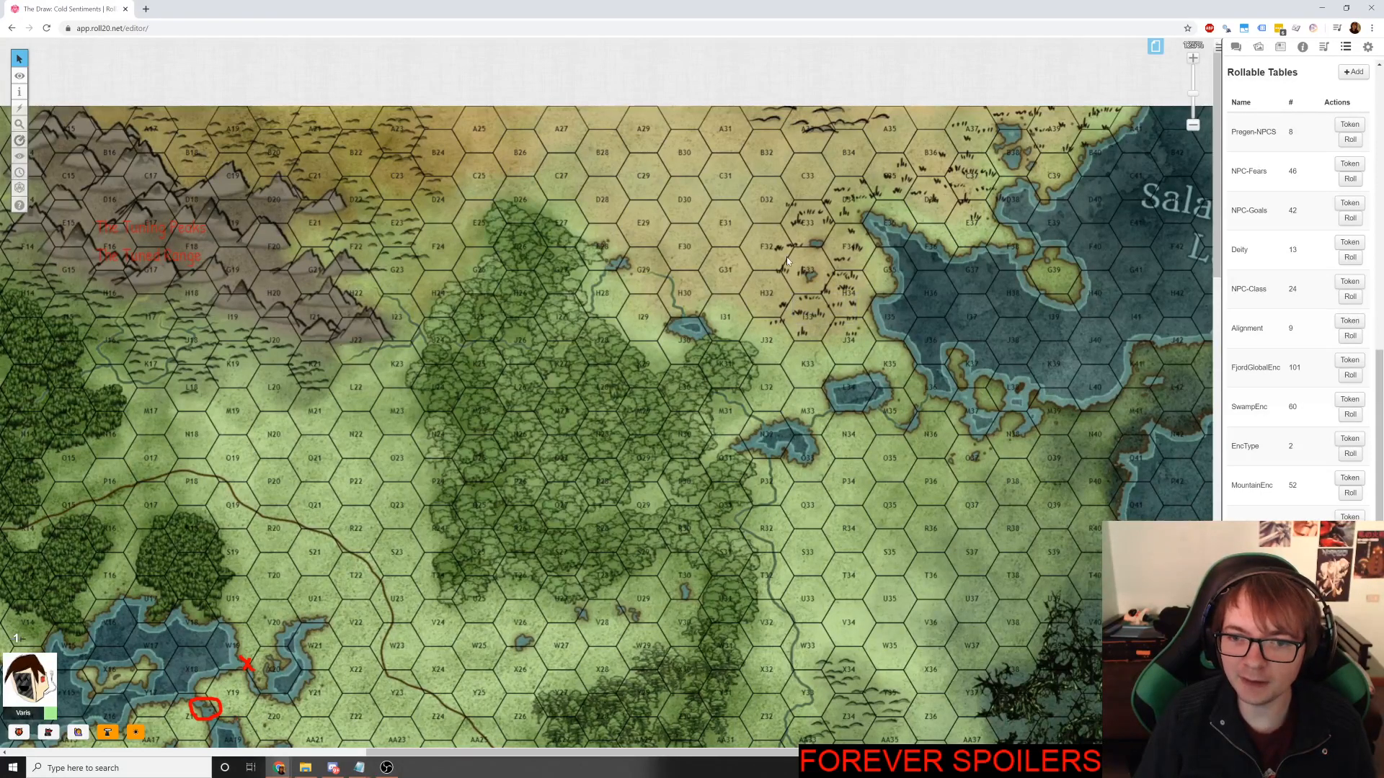
drag(787, 257, 843, 331)
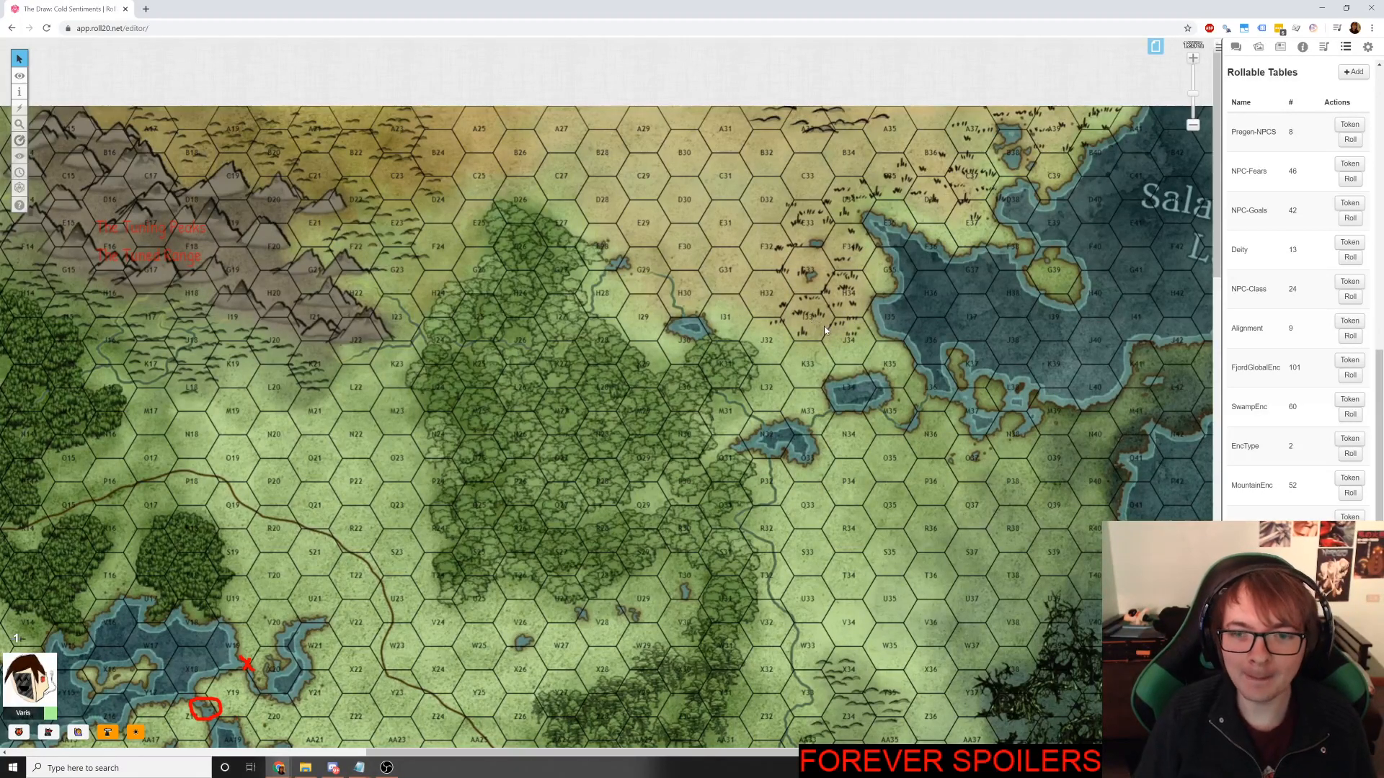
scroll(891, 427, right, 3)
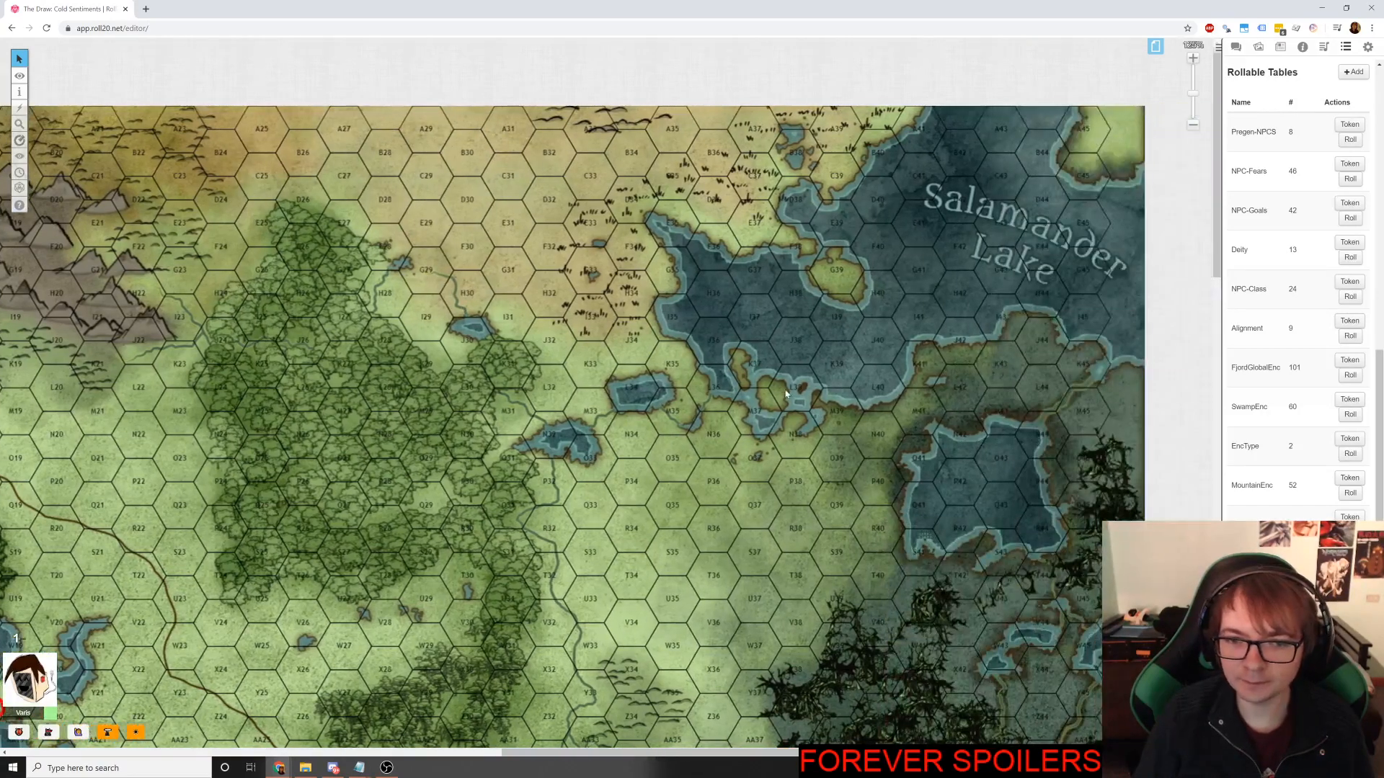
scroll(652, 310, left, 2)
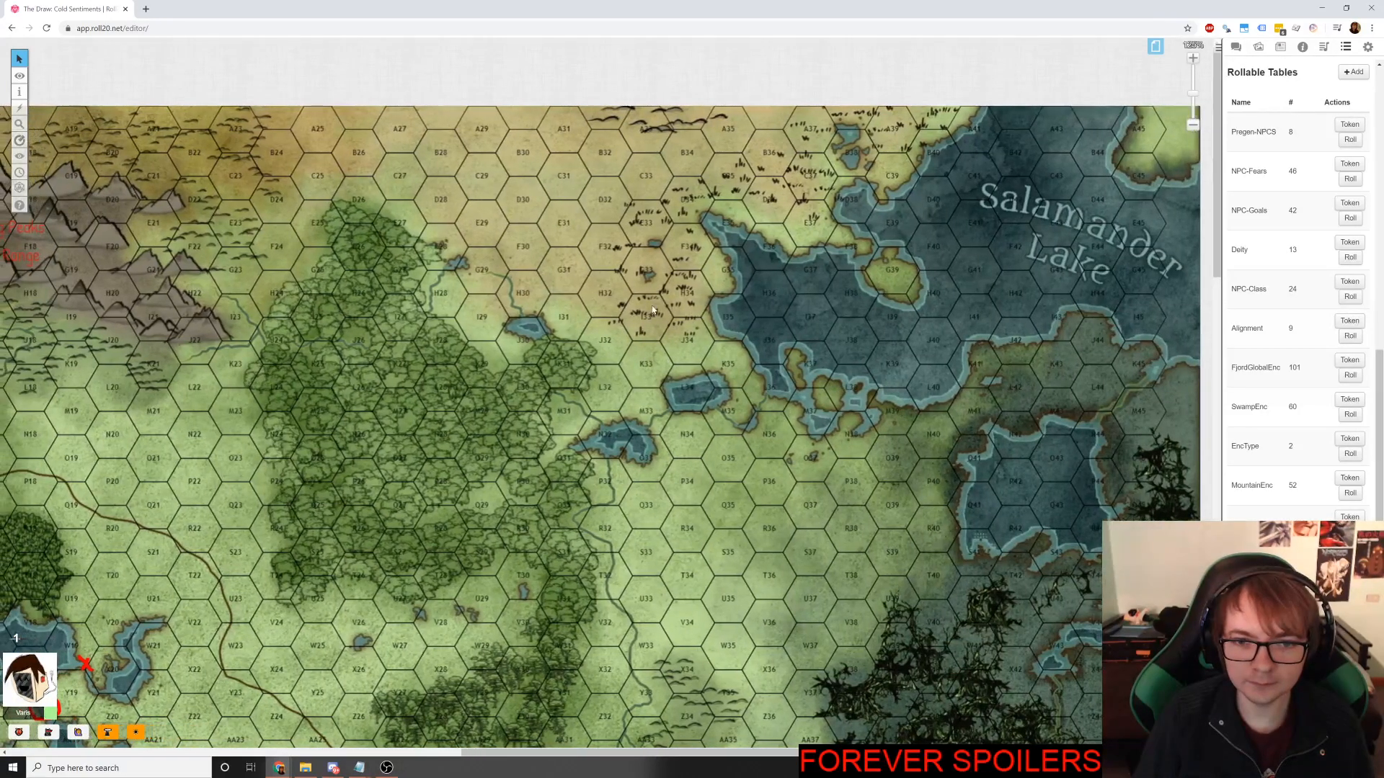
drag(632, 291, 719, 370)
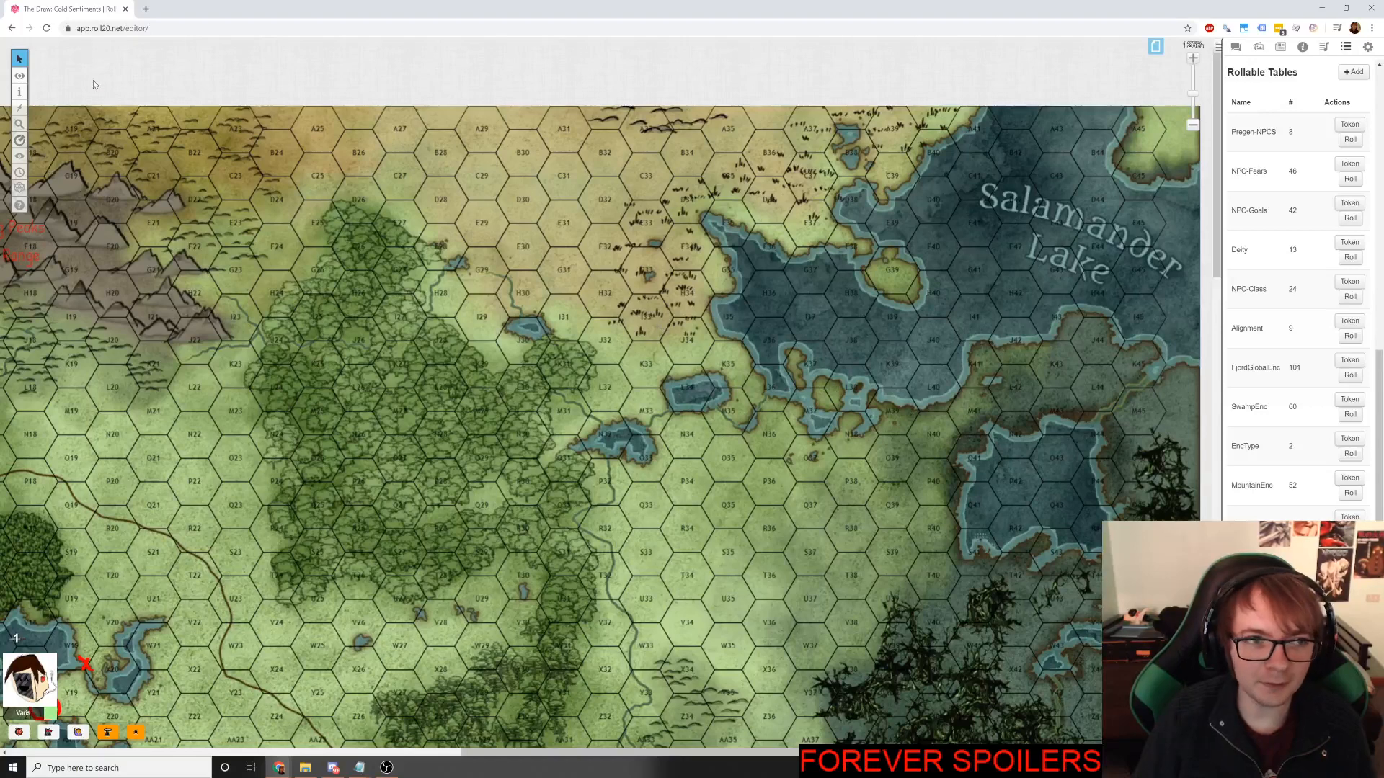
drag(647, 313, 684, 317)
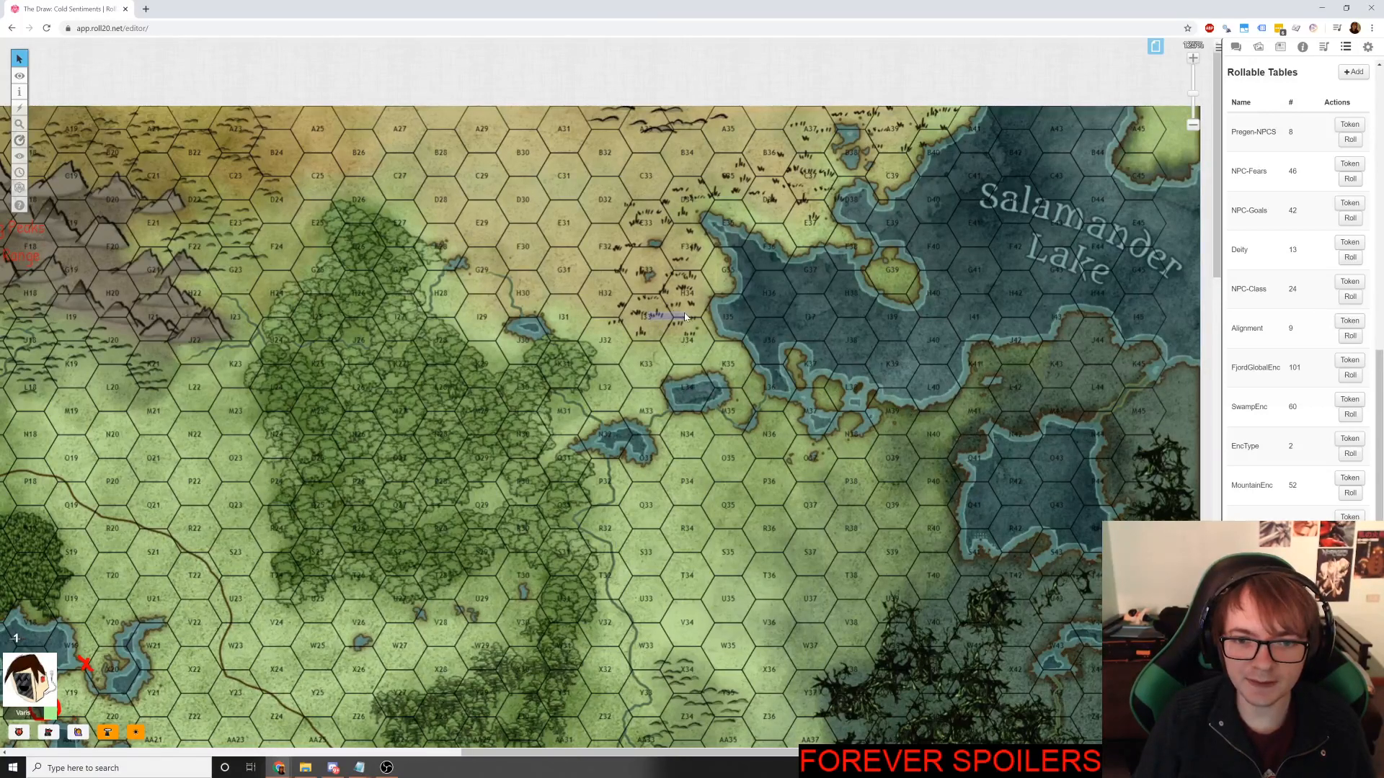
Measure the distances between hex H30 by the small lake, the scrubland around I33 and Salamander Lake's western shore.
click(20, 140)
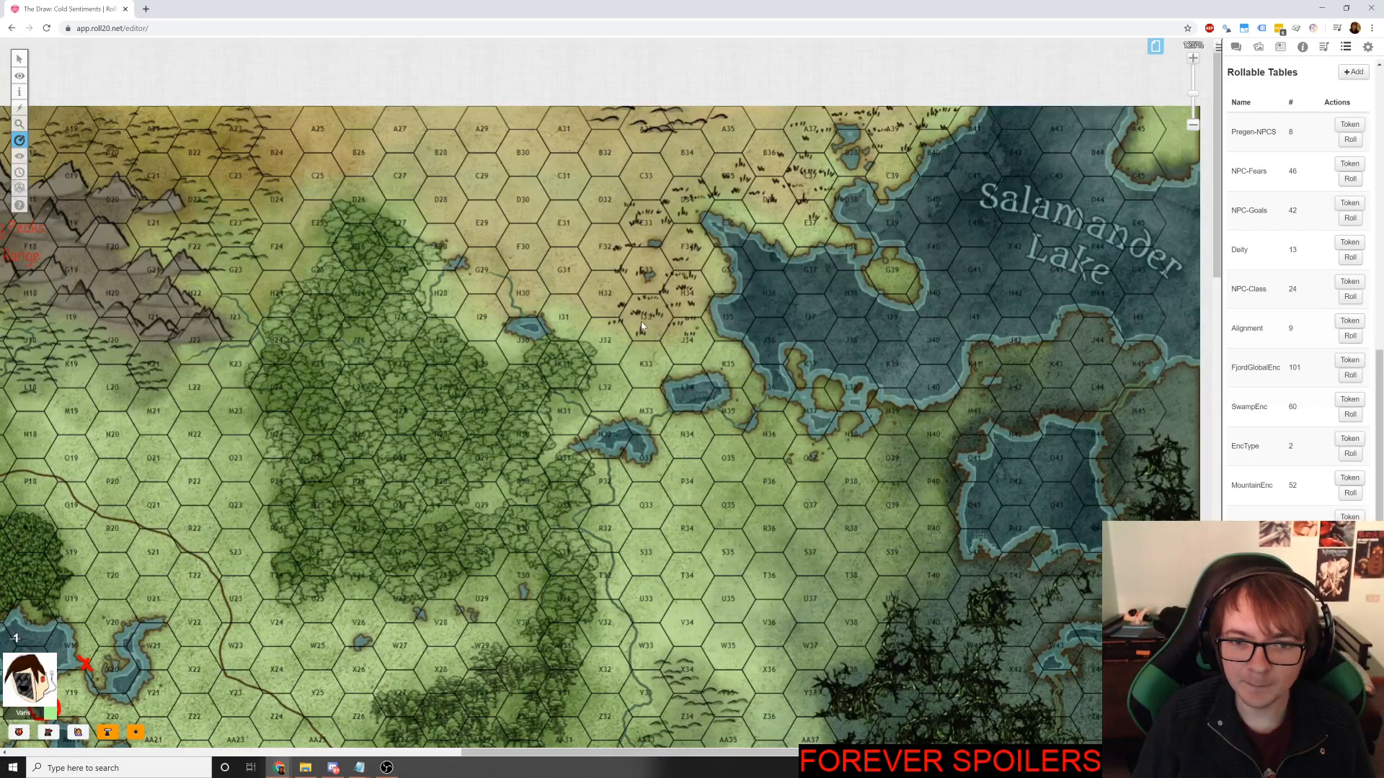
drag(641, 324, 709, 320)
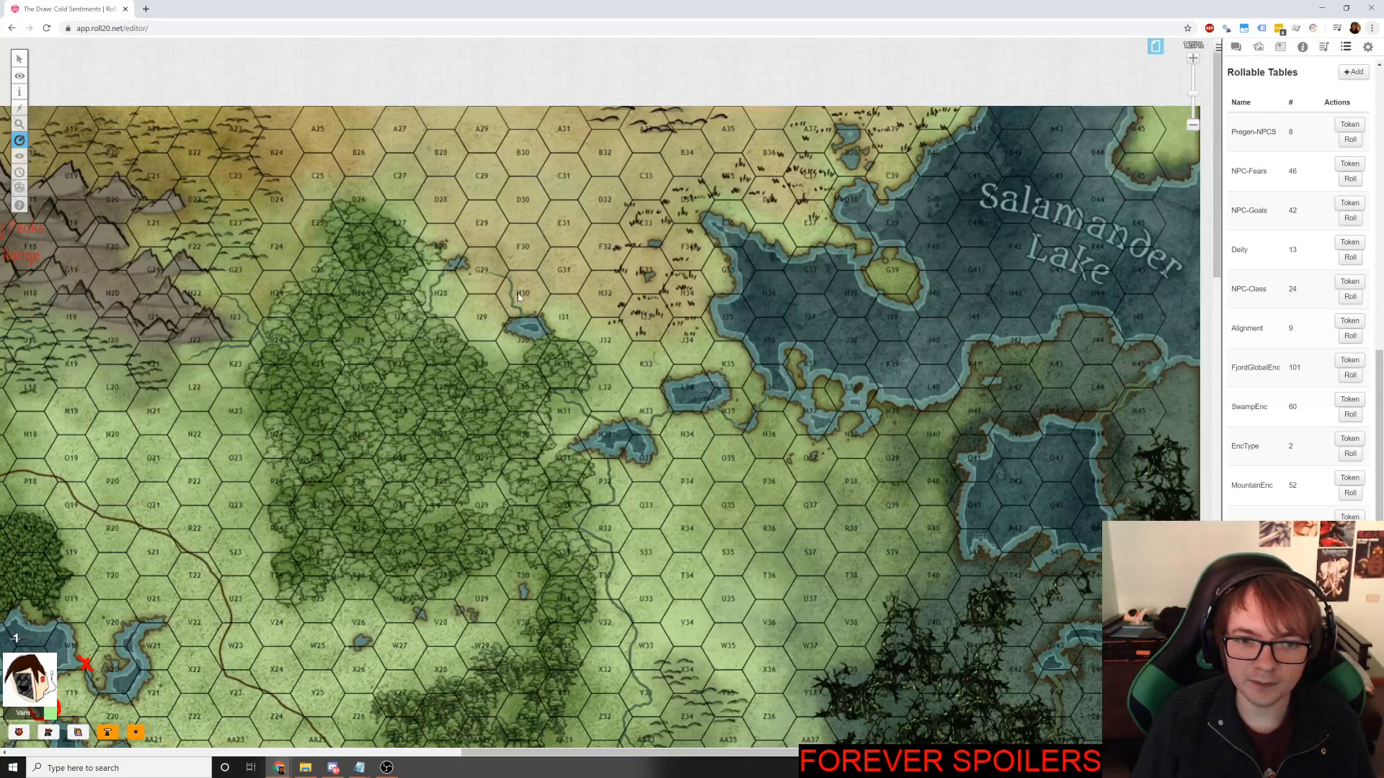
drag(529, 313, 582, 300)
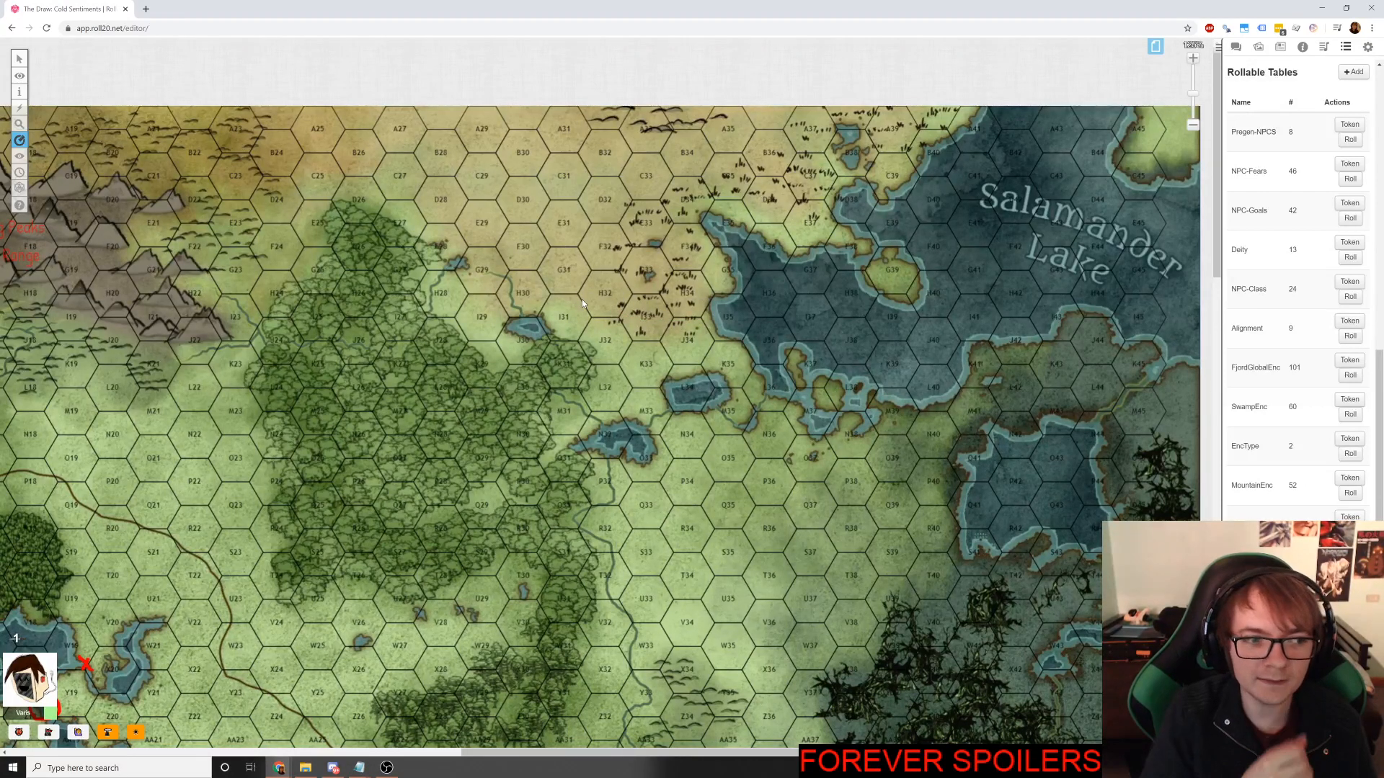
drag(595, 297, 653, 337)
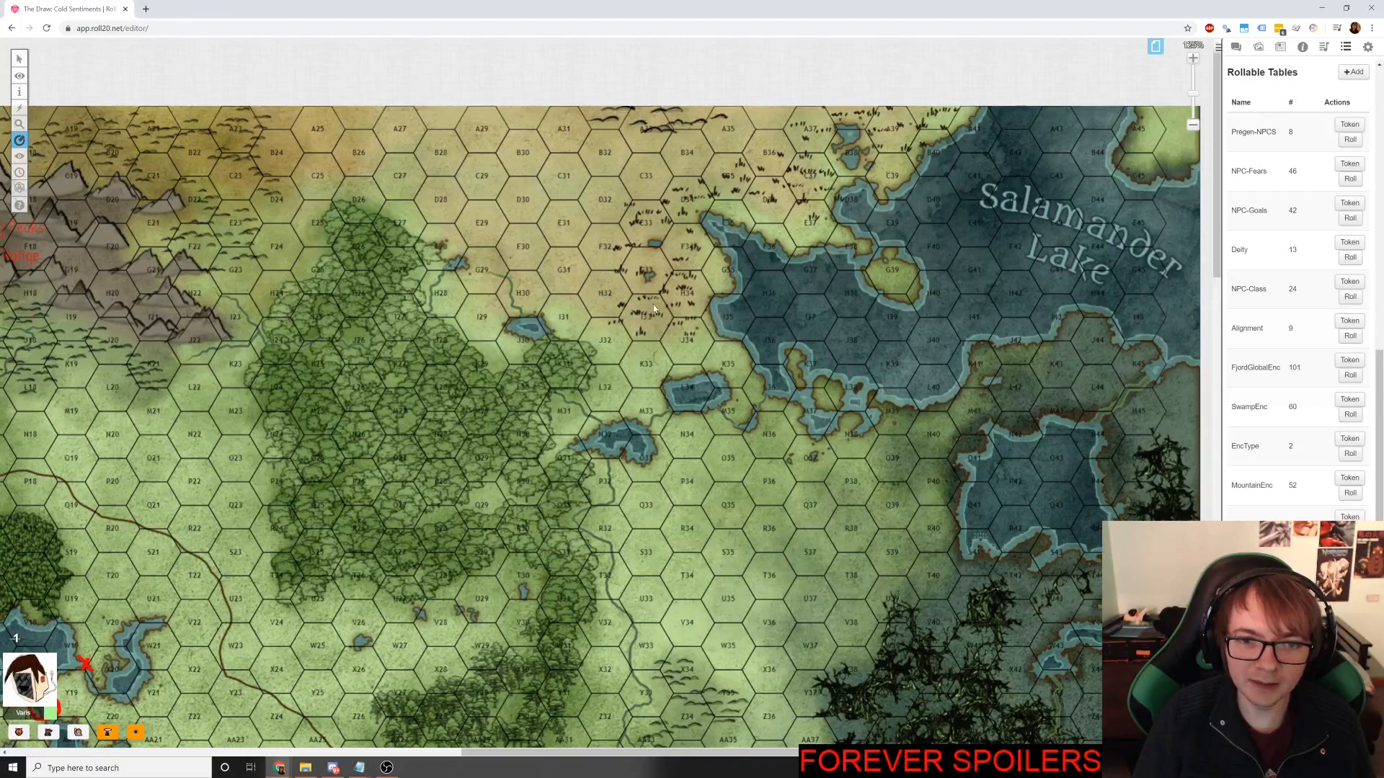
drag(623, 292, 524, 294)
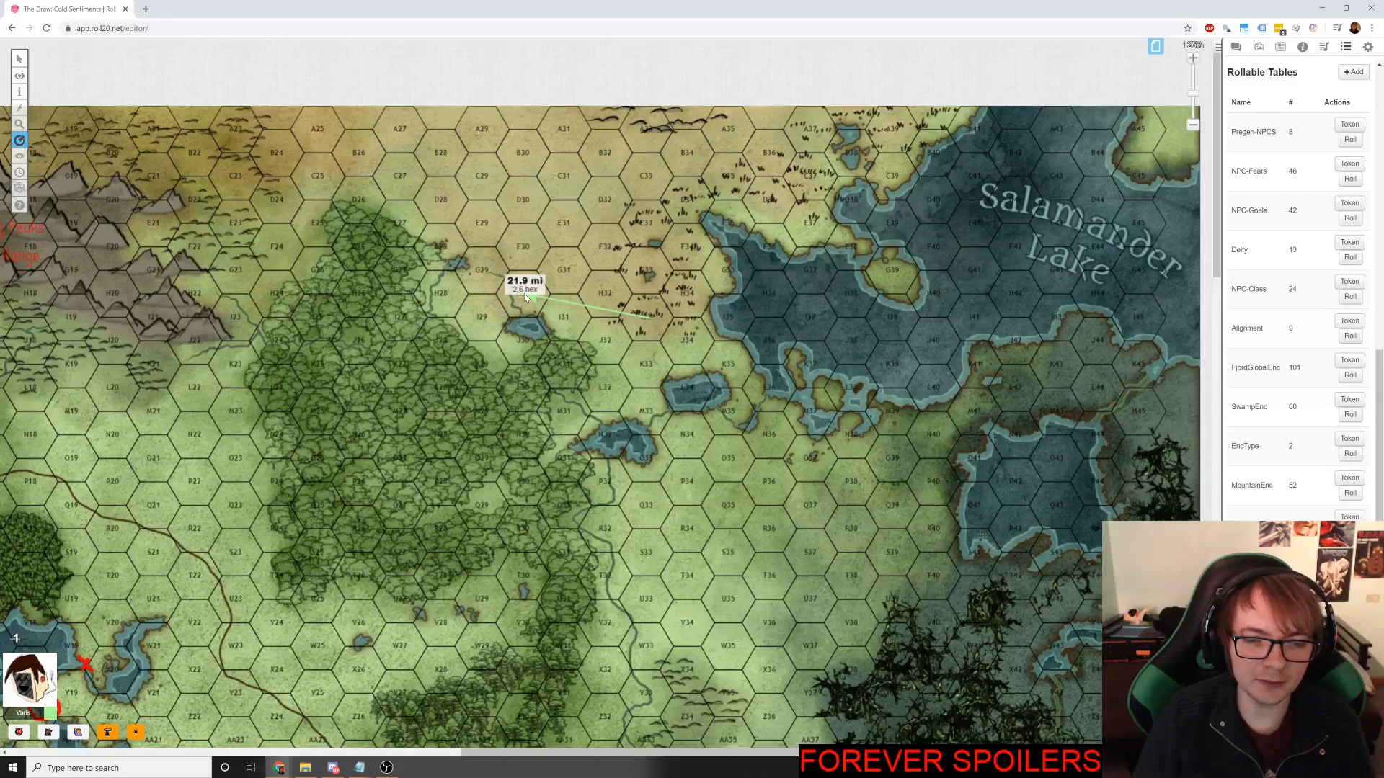
Measure the distance between the small lake near H30 and the scrubland at I33, then return to the Select tool.
drag(524, 292, 647, 319)
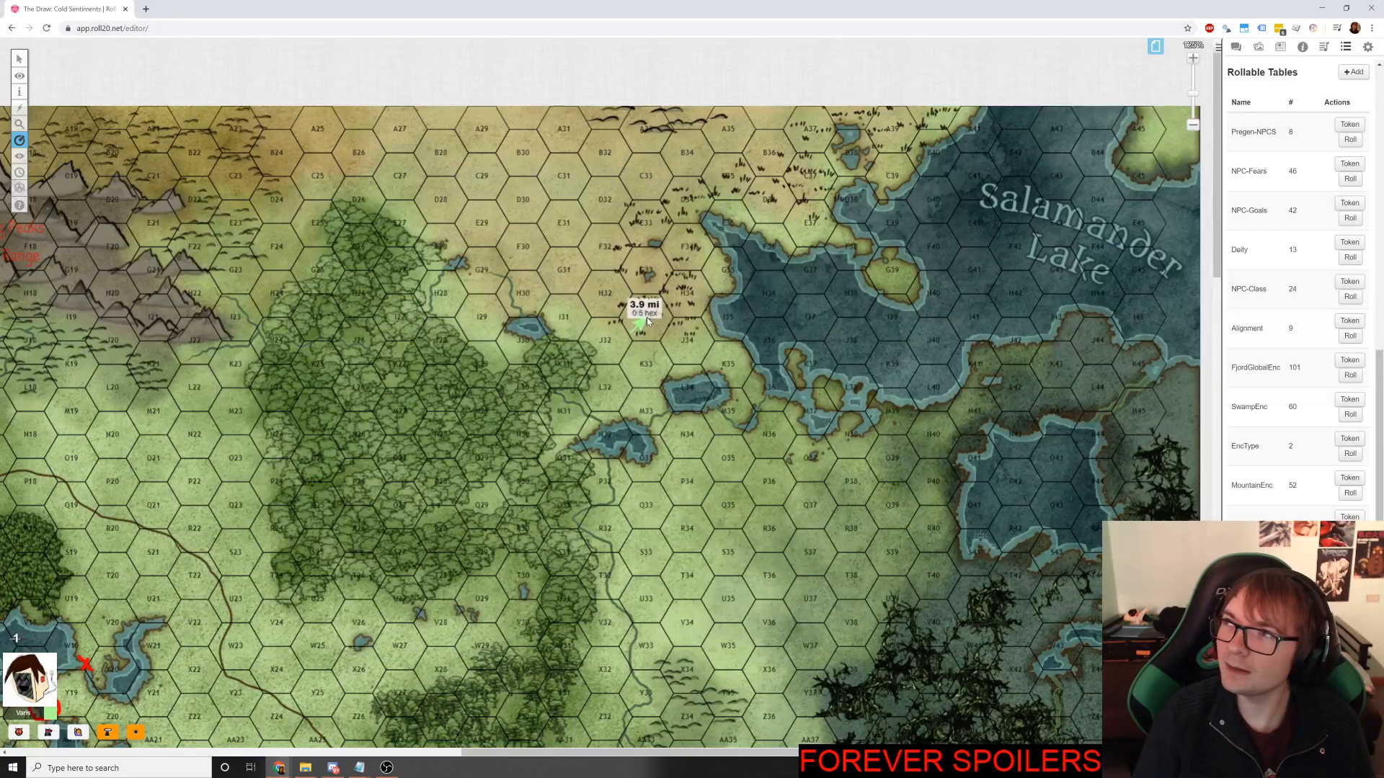
drag(647, 318, 526, 305)
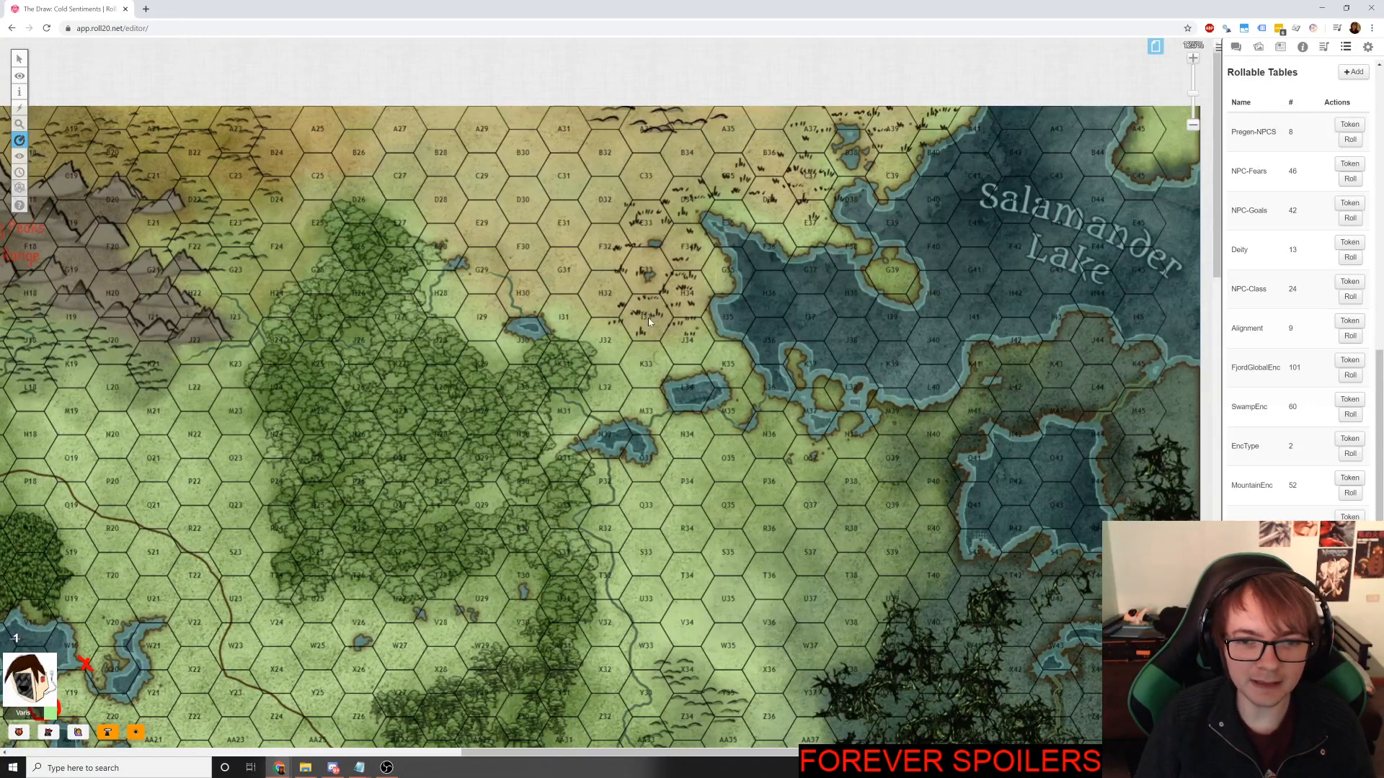
drag(649, 322, 589, 319)
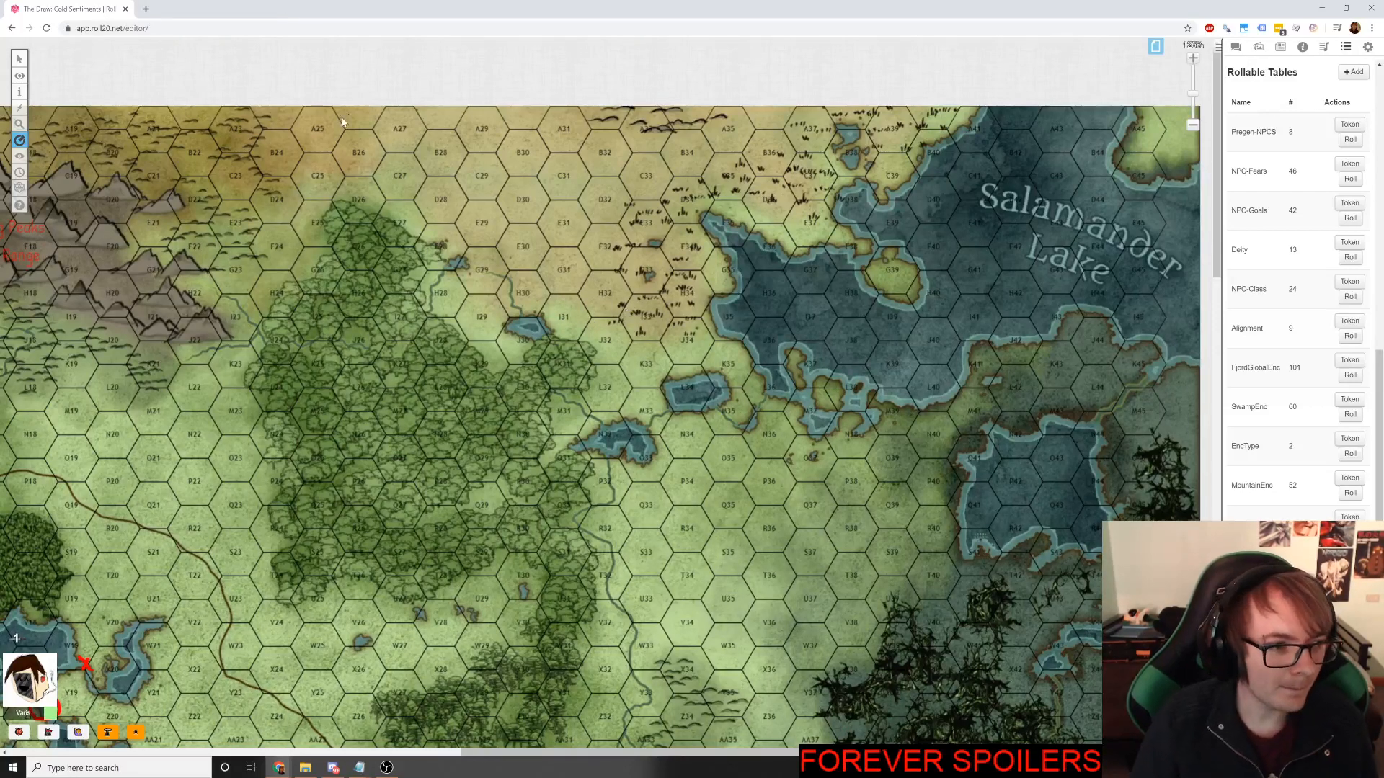
click(18, 58)
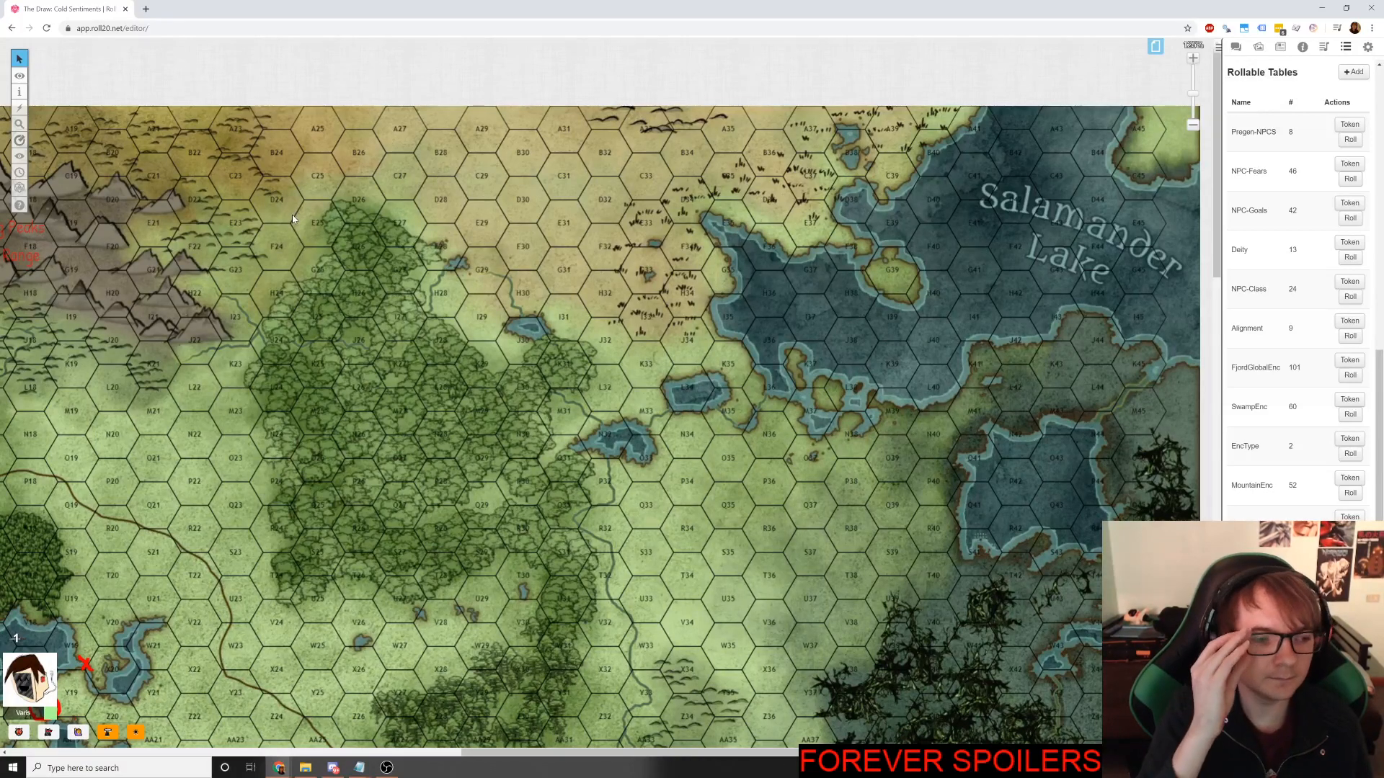
Switch to the Hexmap notes in Google Sheets and start a new hex entry in row 59 with letter ..I and number 33.
key(alt+Tab)
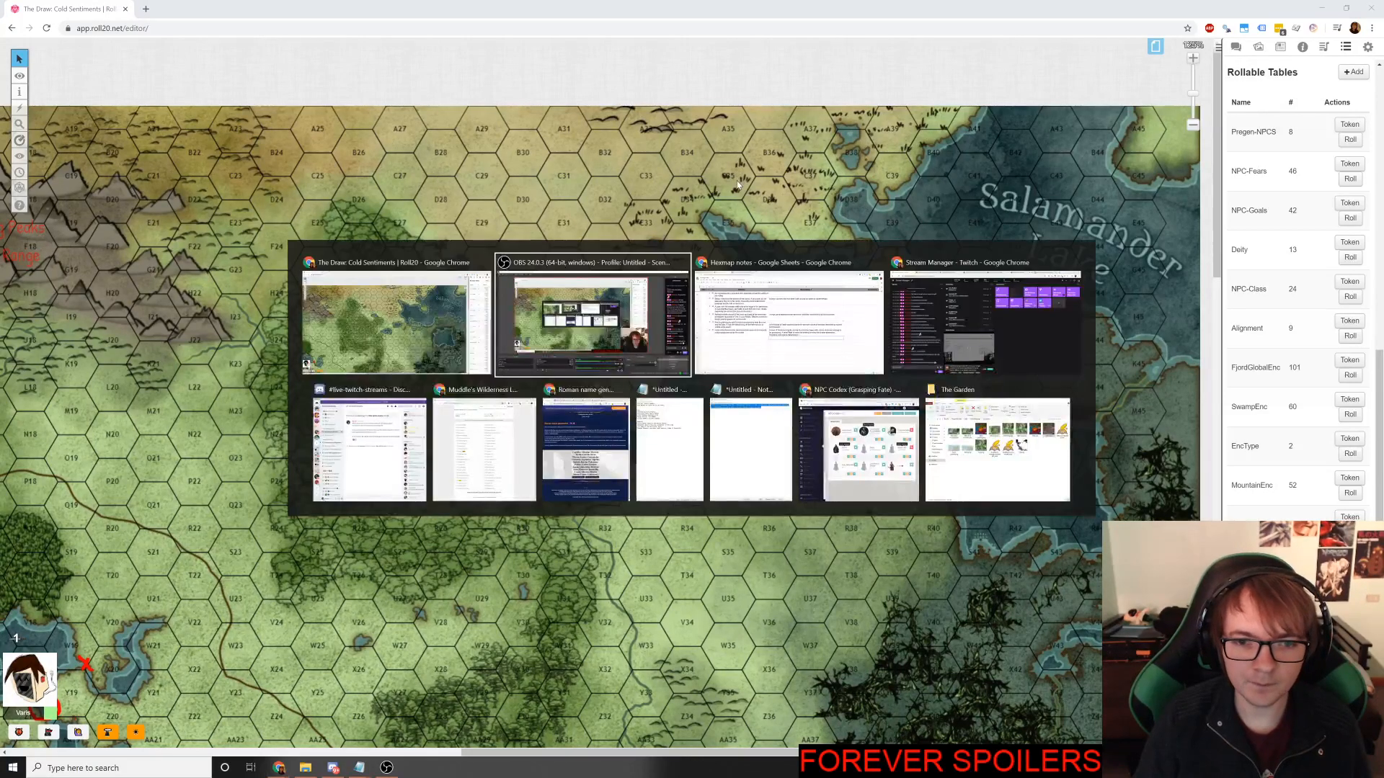
key(alt+Tab)
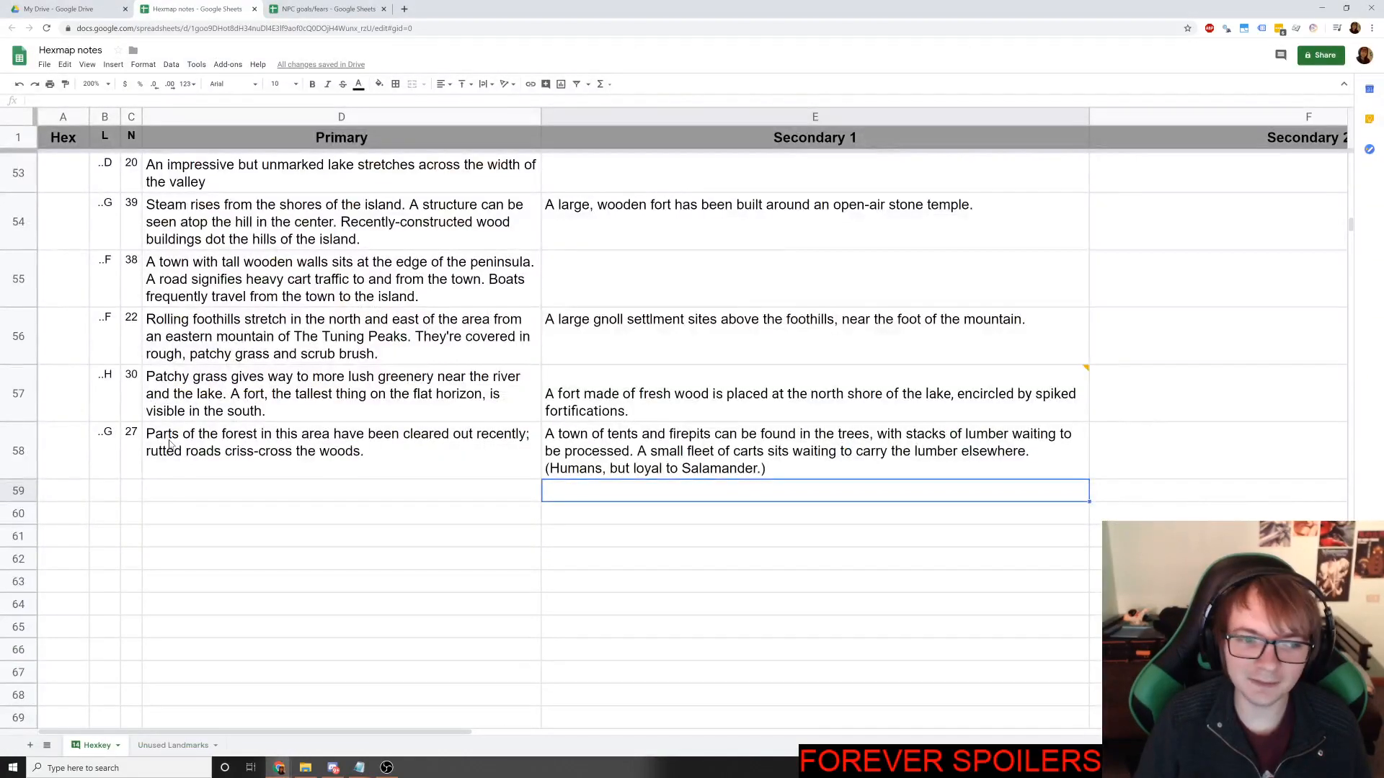
click(115, 494)
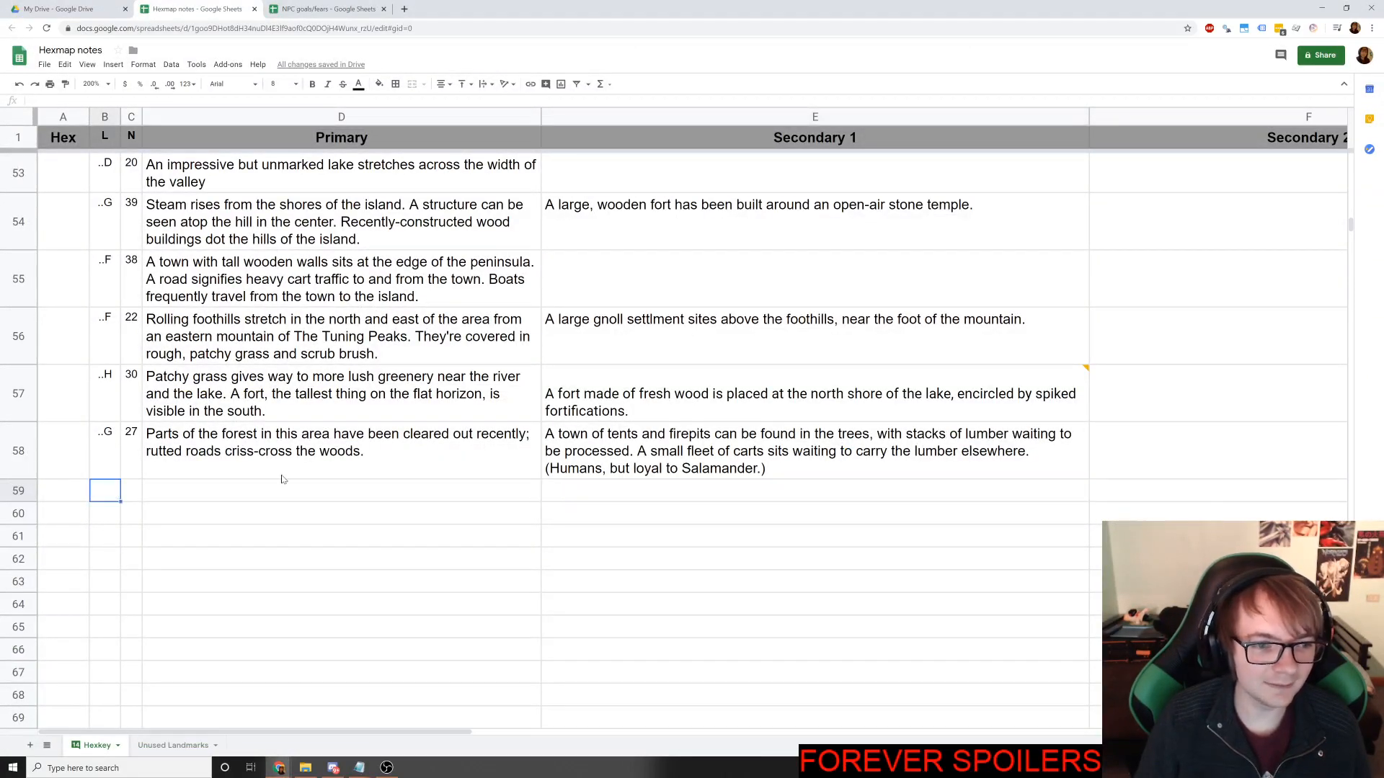
text(..I)
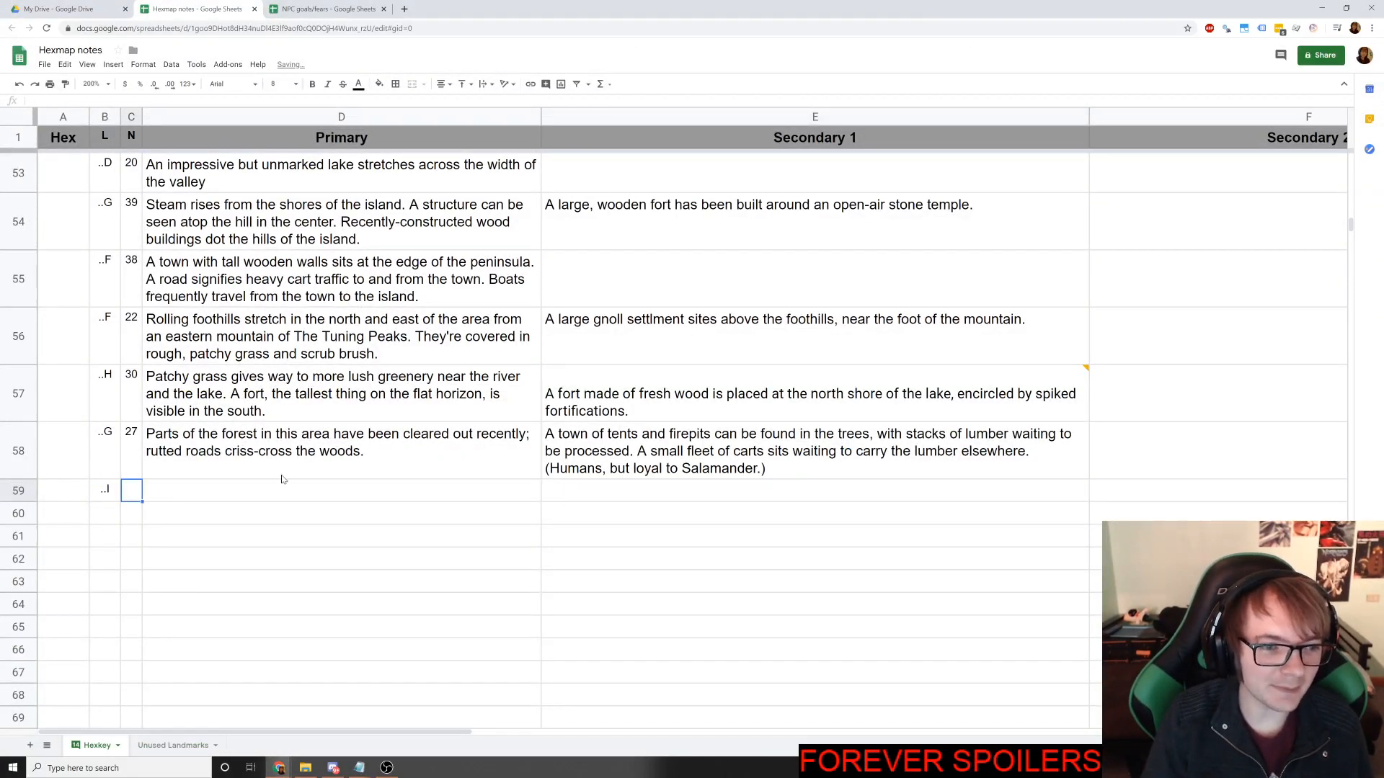
key(alt+Tab)
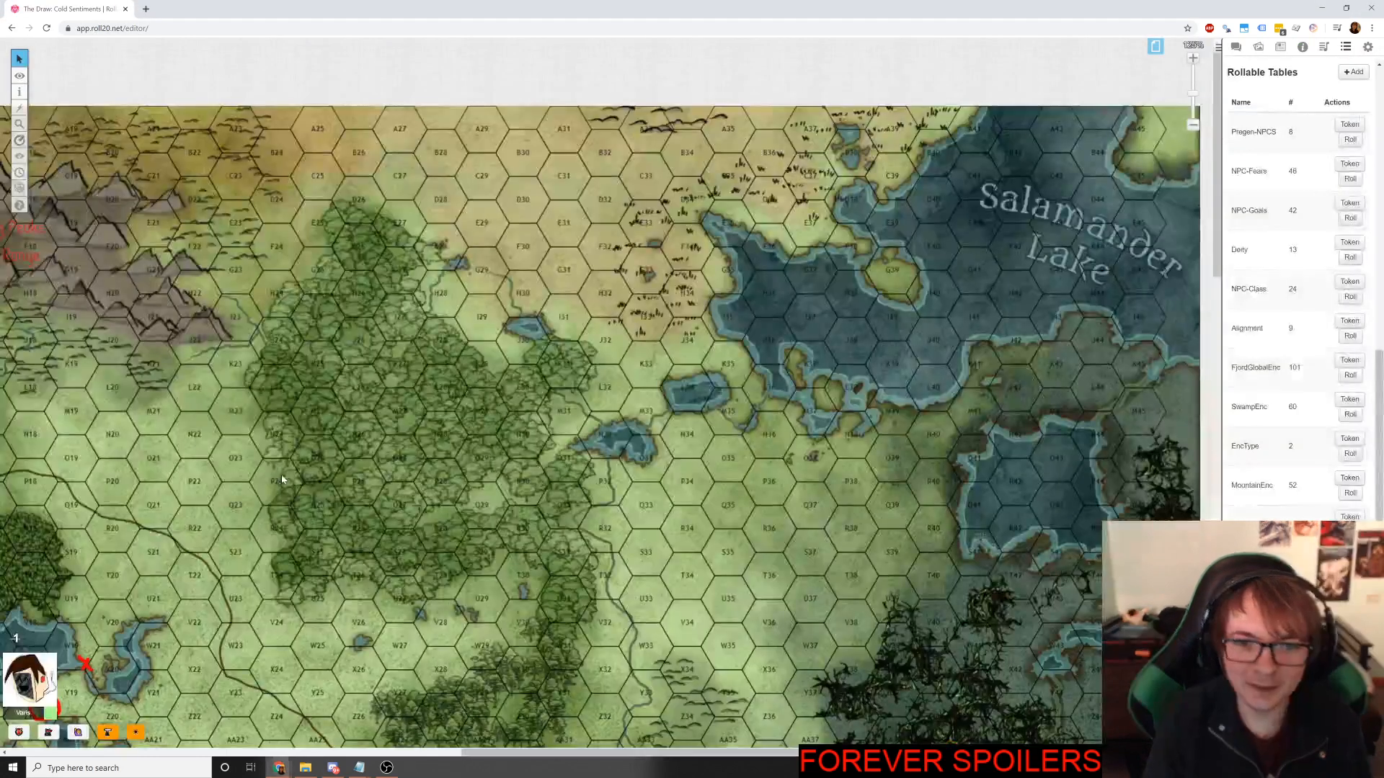
key(alt+Tab)
key(Tab)
text(33)
key(Tab)
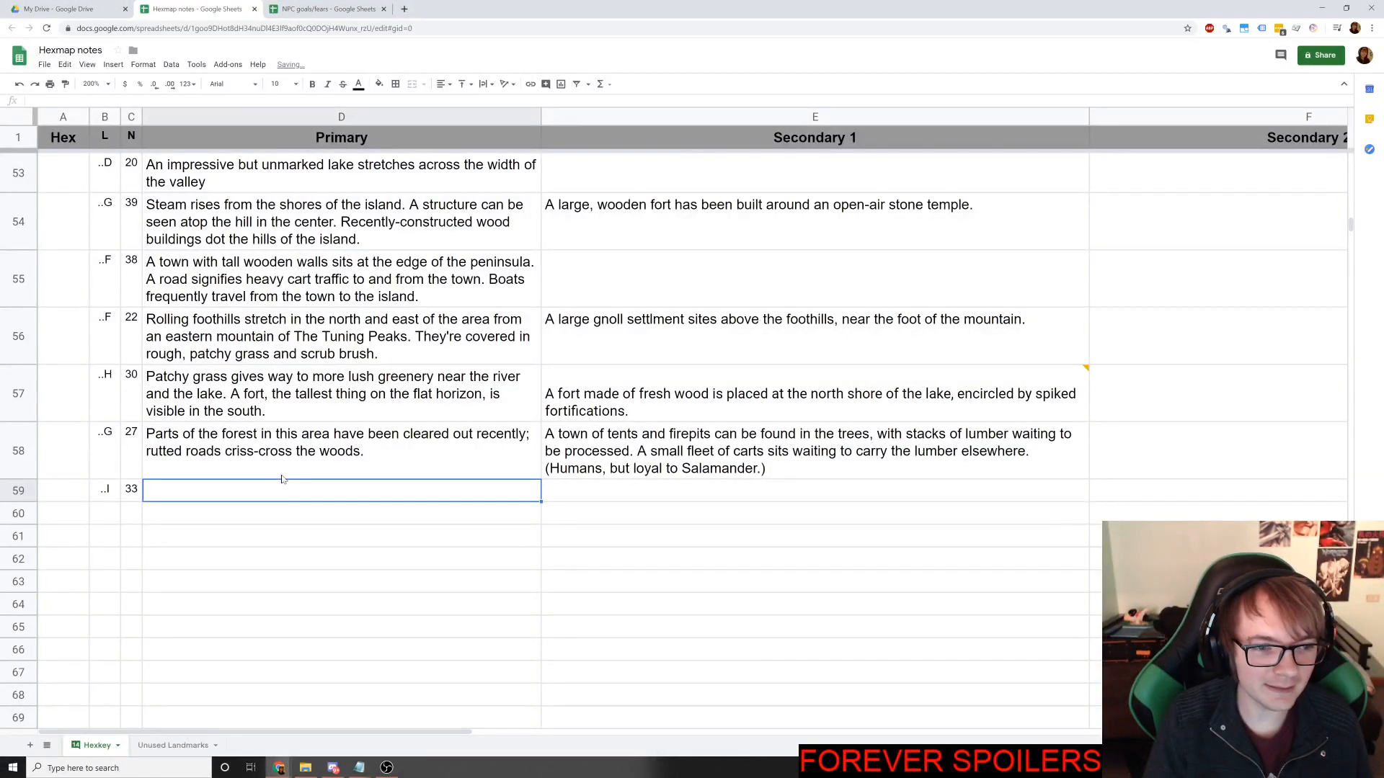
key(Tab)
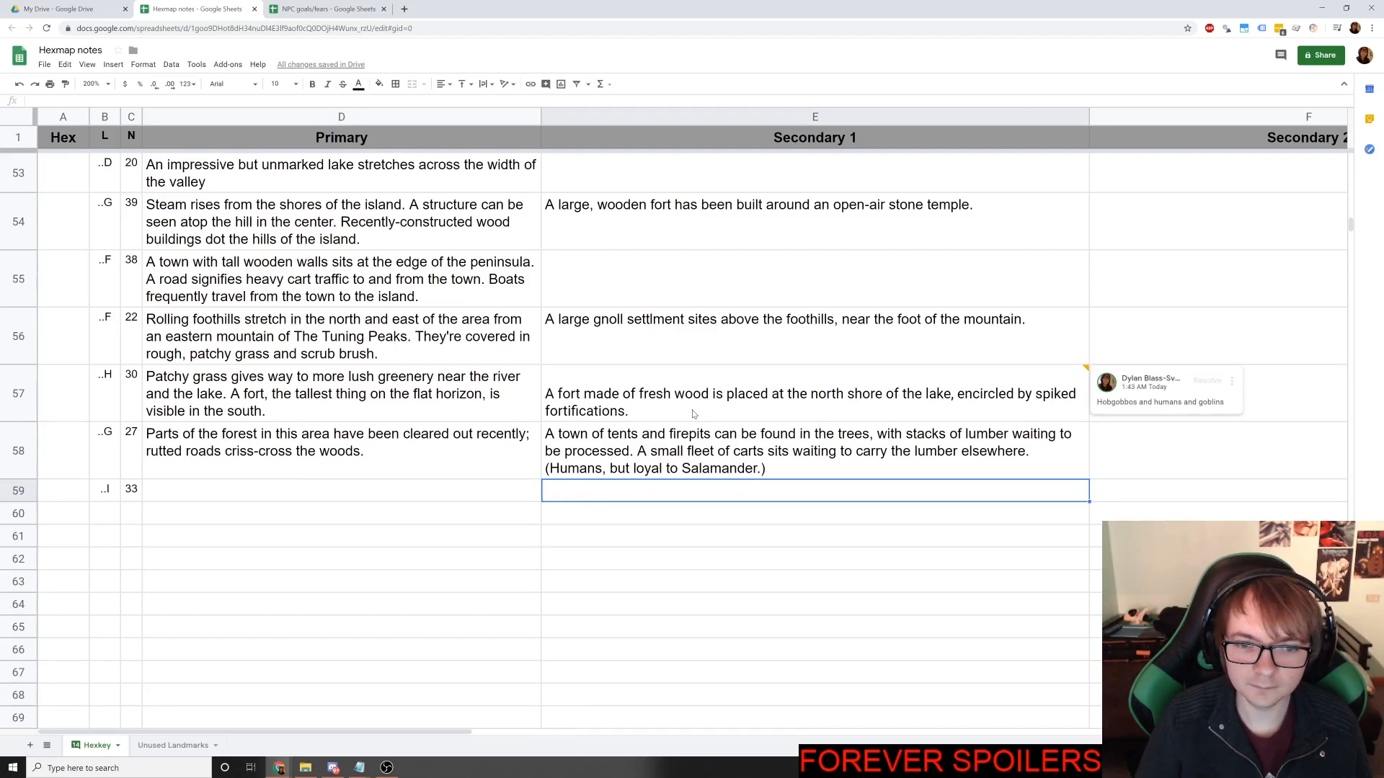
Append "A tall watchtower juts from the center of town." to the Secondary 1 description of hex H 30.
click(724, 452)
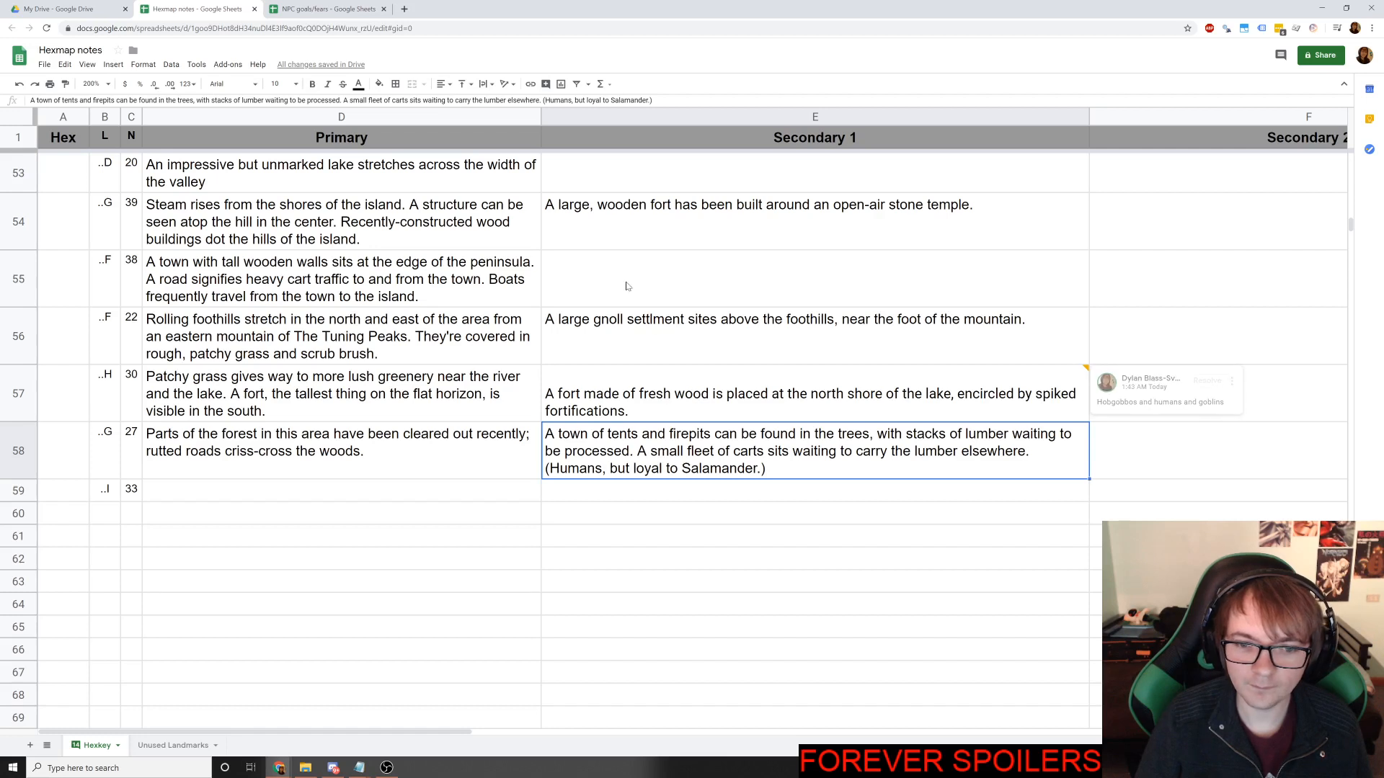
click(705, 401)
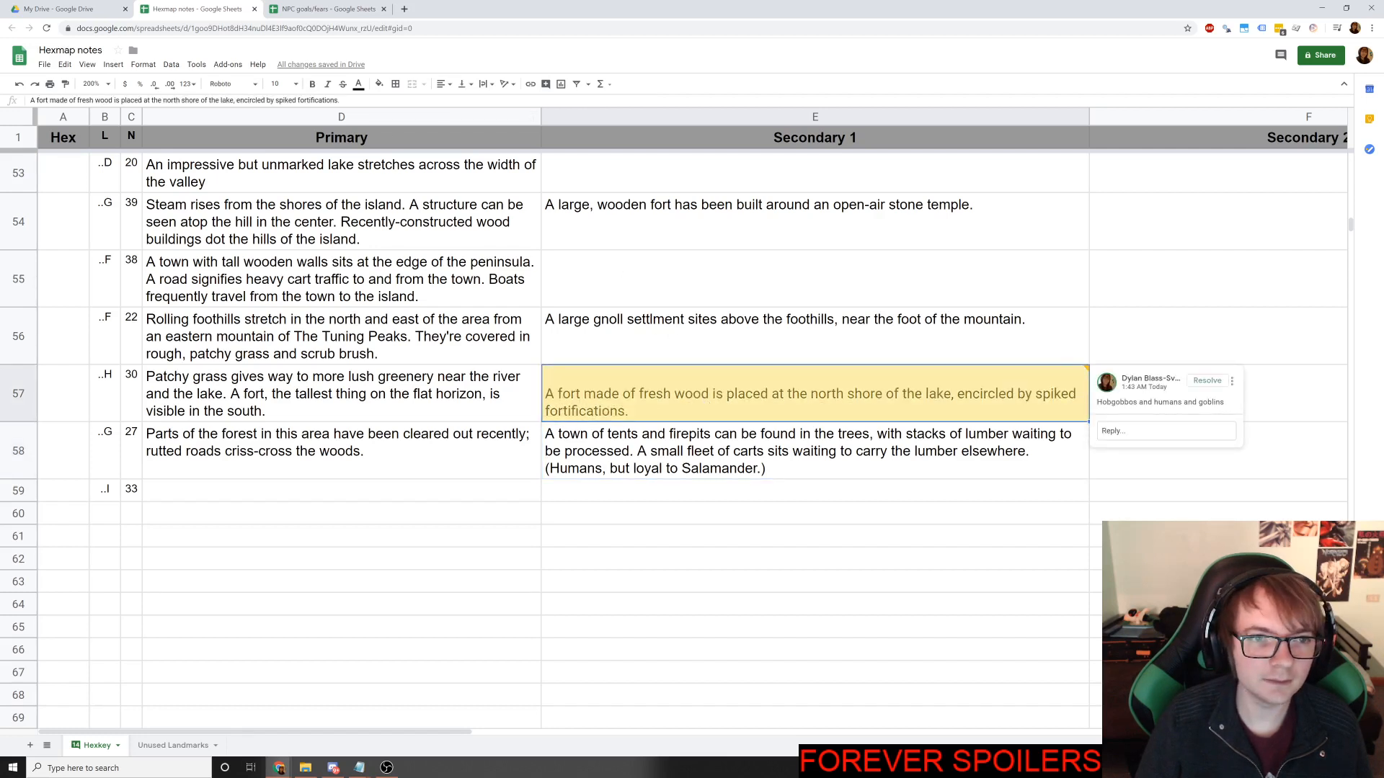
key(Return)
text(A)
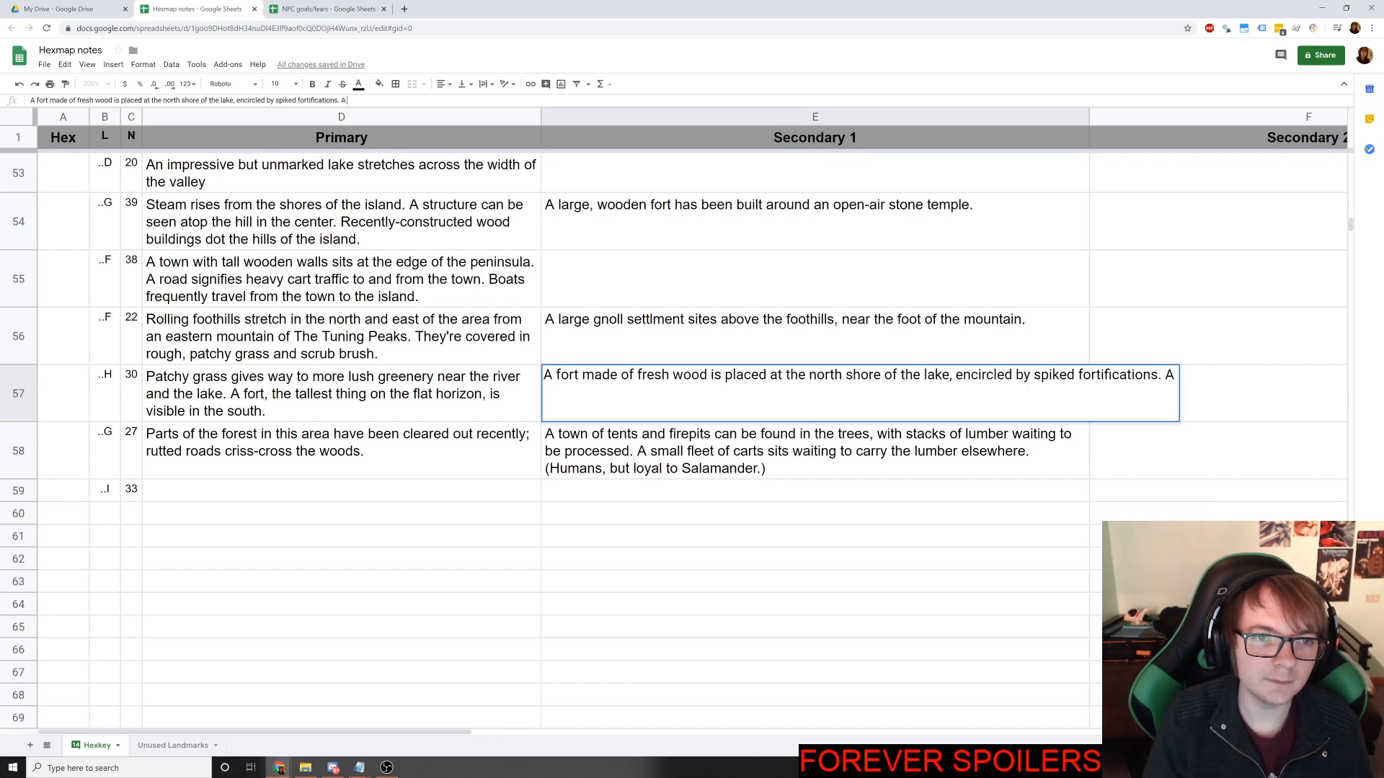
text( tall wat)
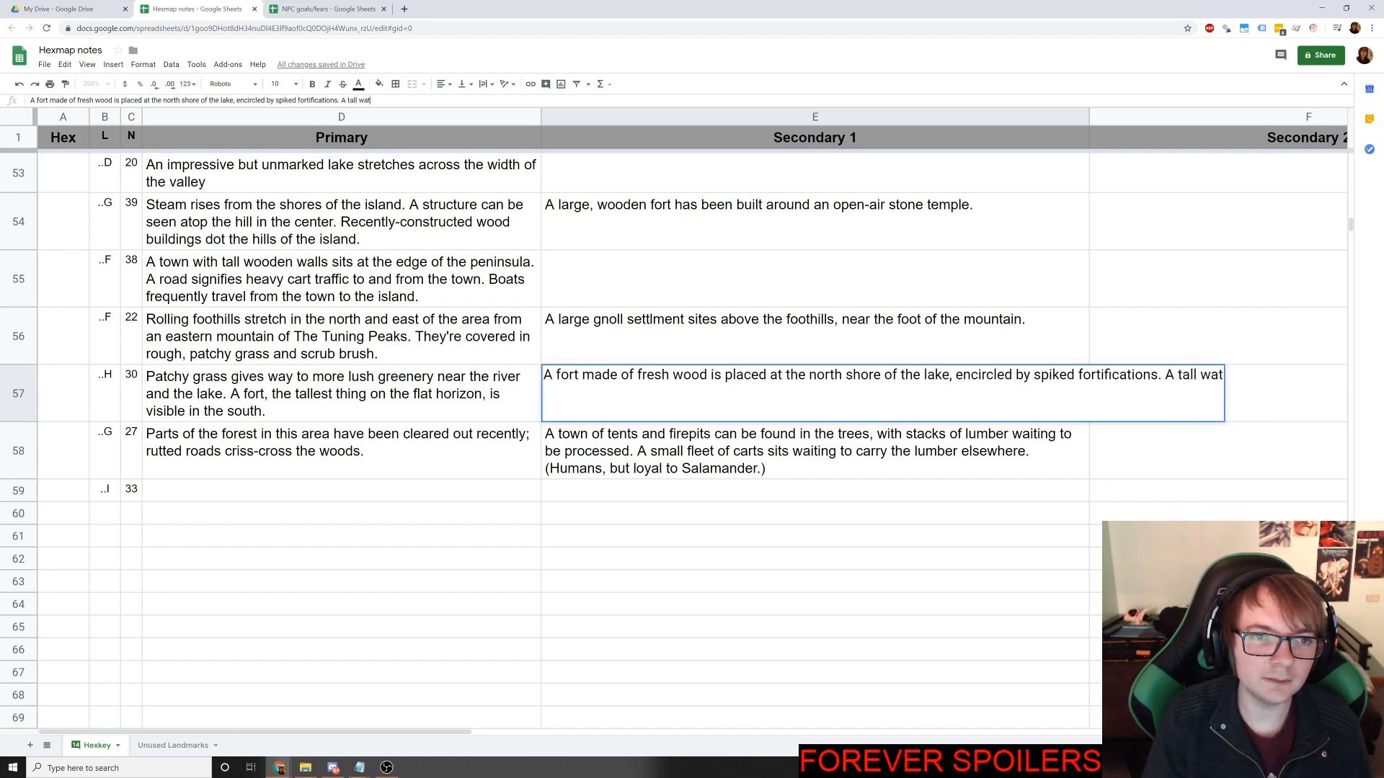
text(chtower j)
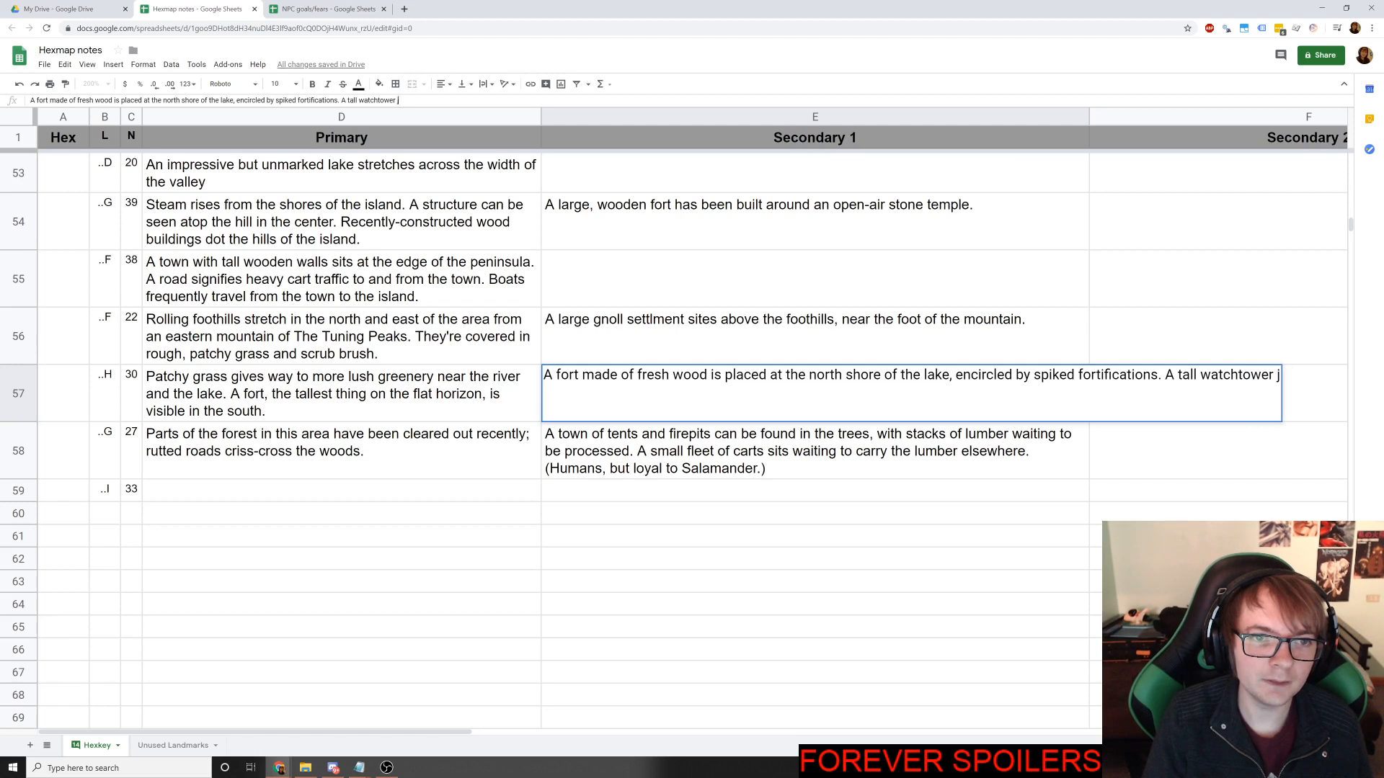
text(uts from the cent)
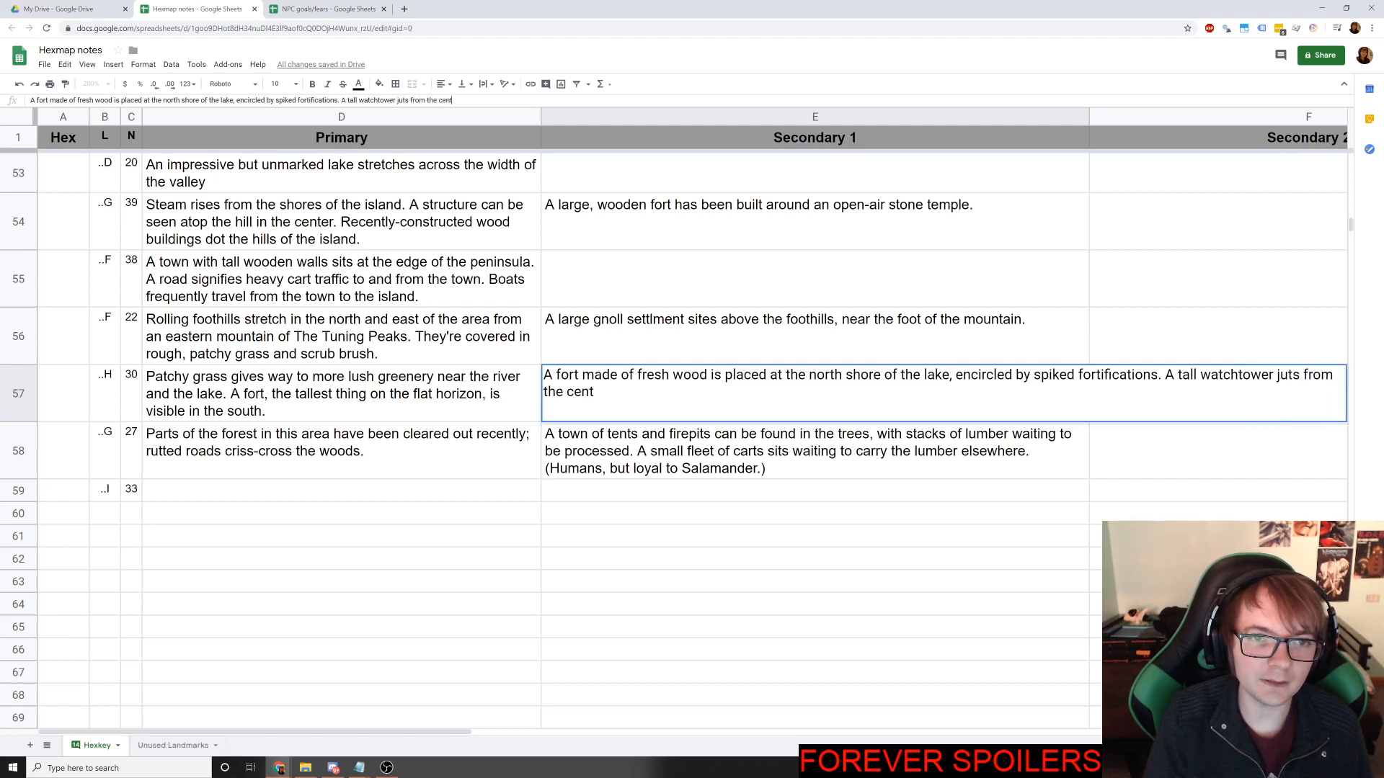
text(er of town.)
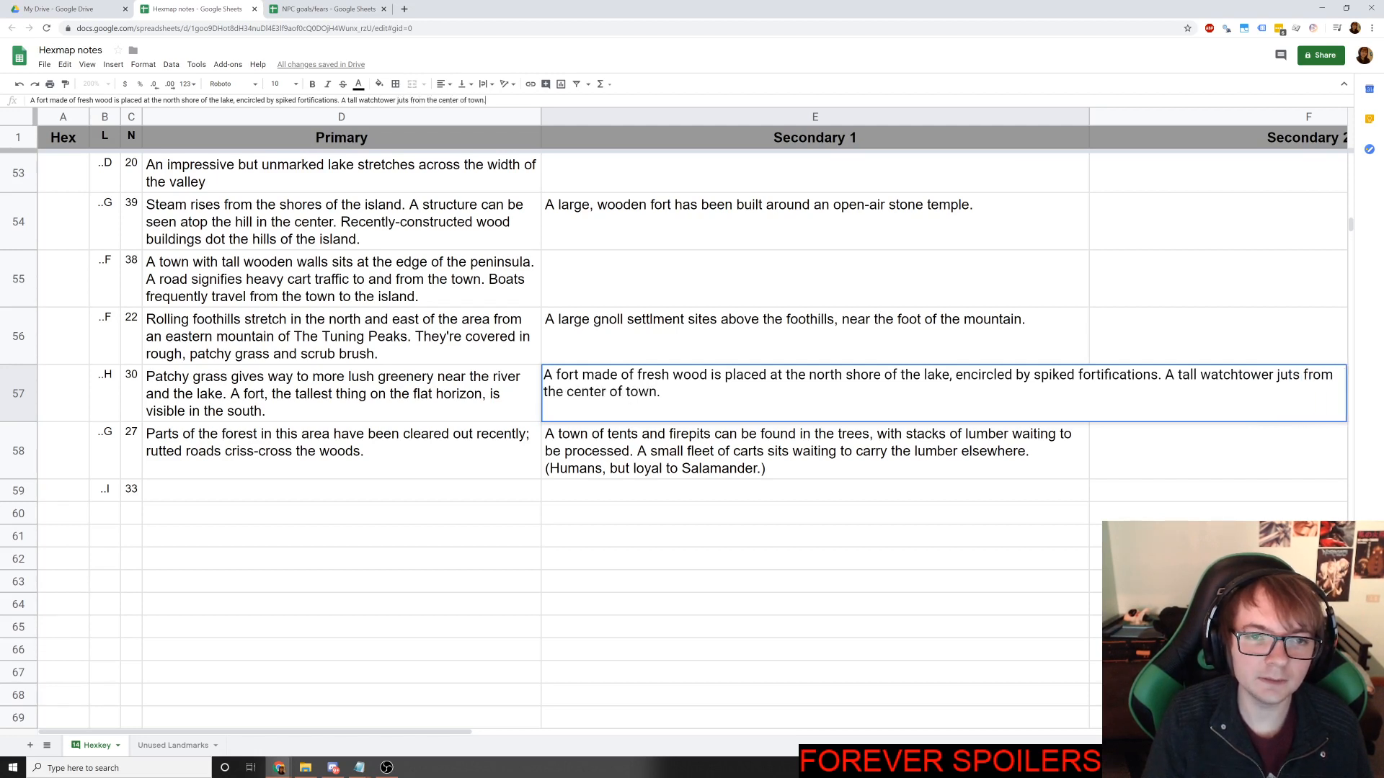
key(Return)
key(Down)
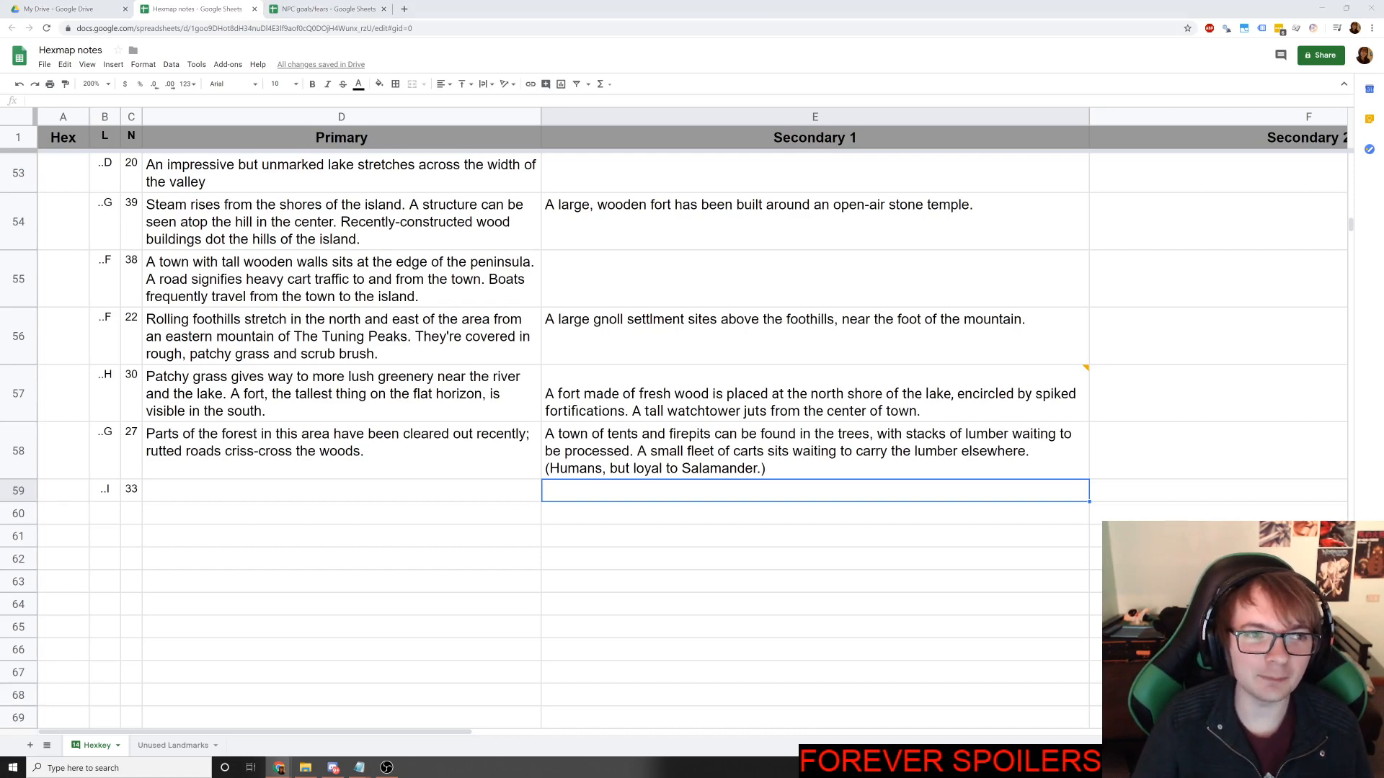
Check the forest and lake area on the Roll20 map, then append "A tall watchtower can be seen over the fort." to hex G 27's Primary description.
key(alt+Tab)
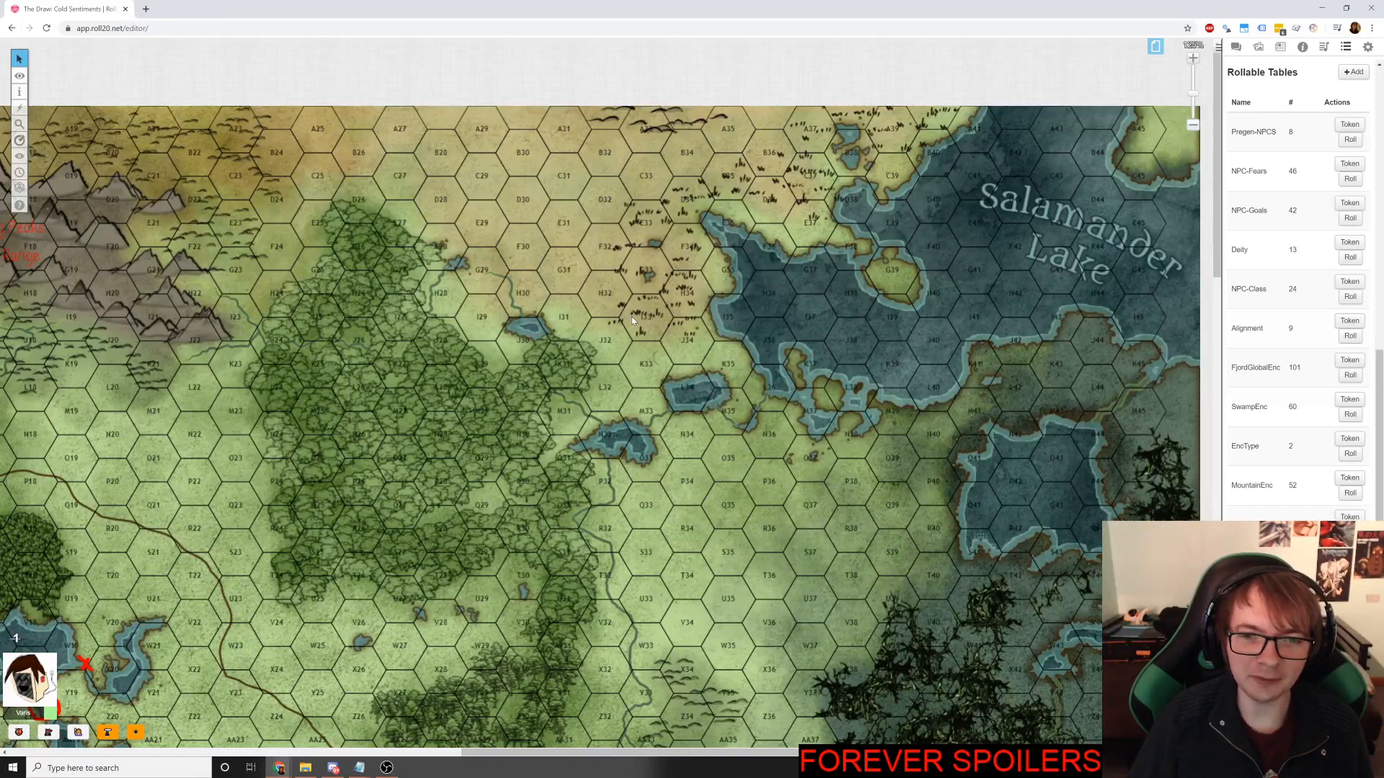
key(alt+Tab)
key(alt+Tab)
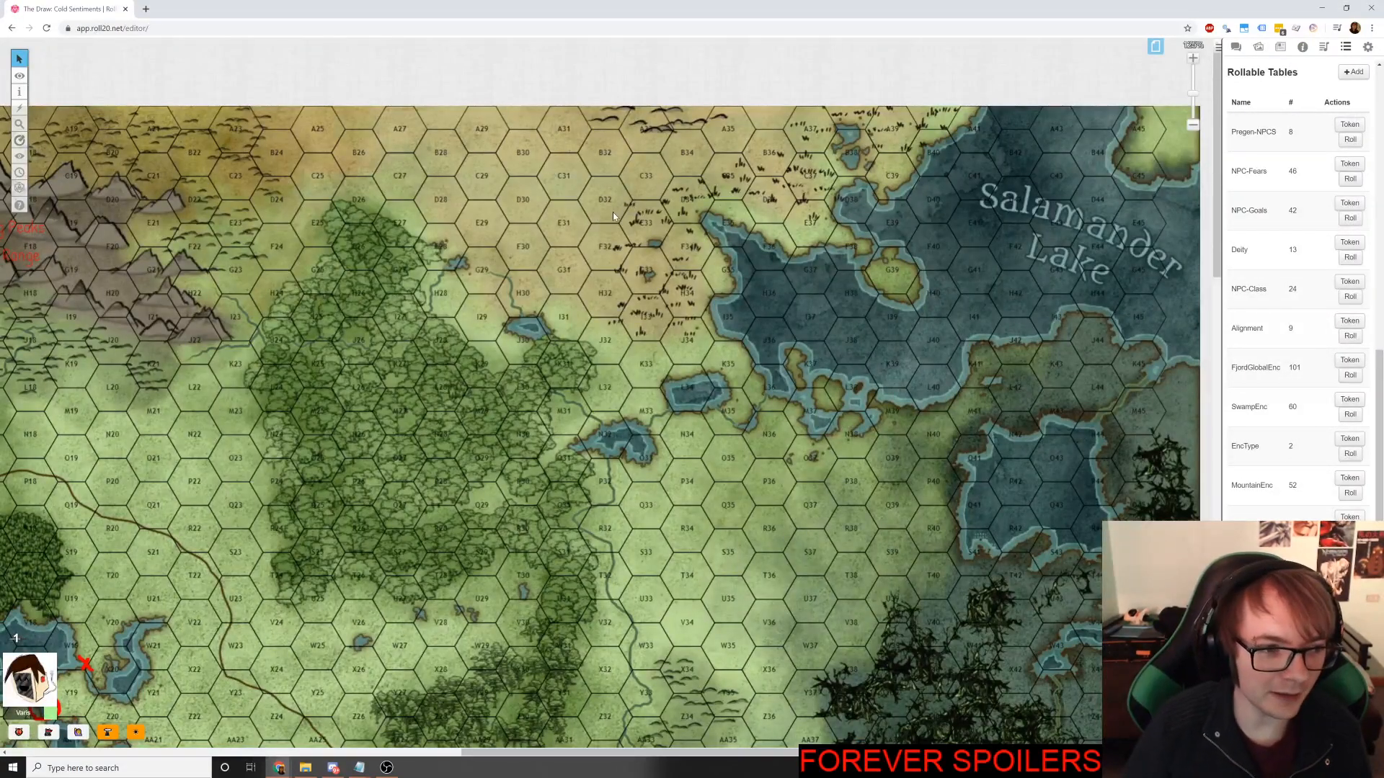
key(alt+Tab)
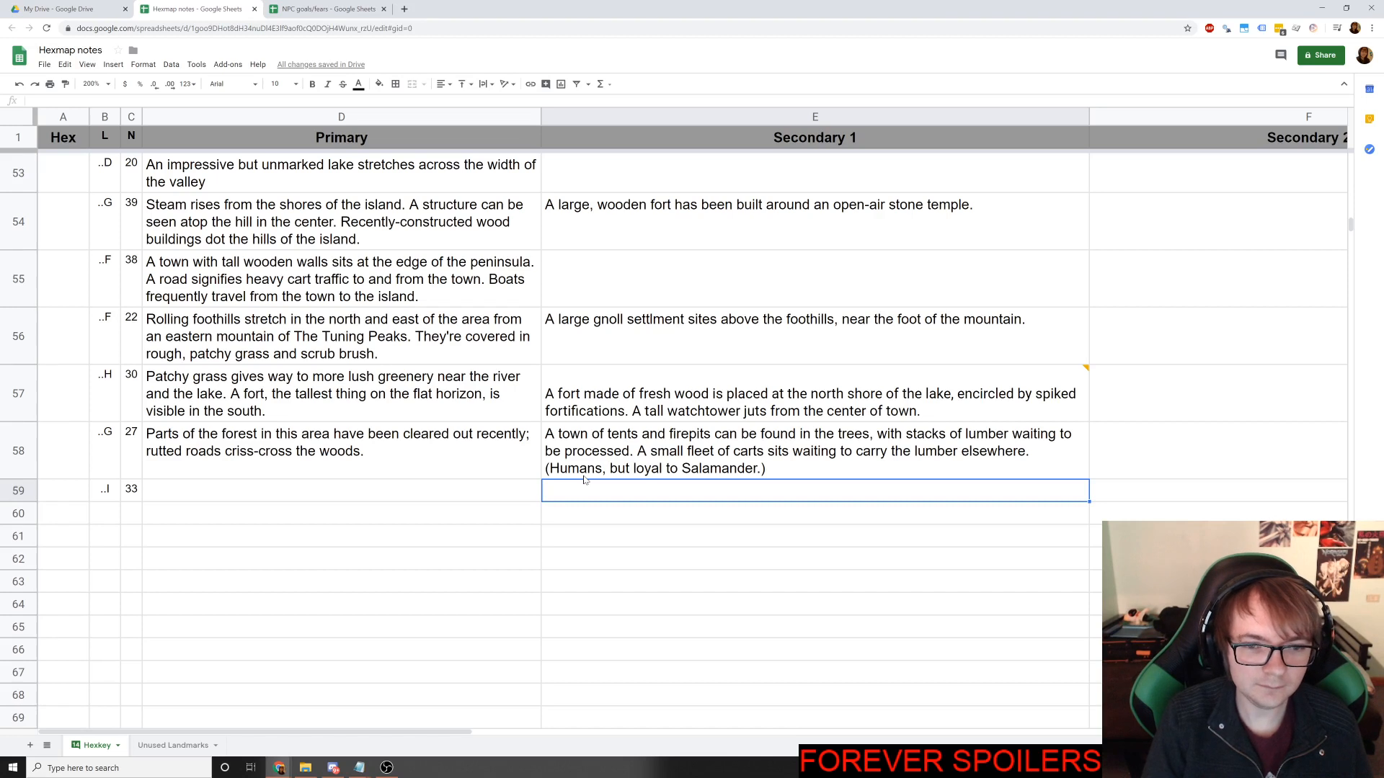
click(404, 469)
key(Return)
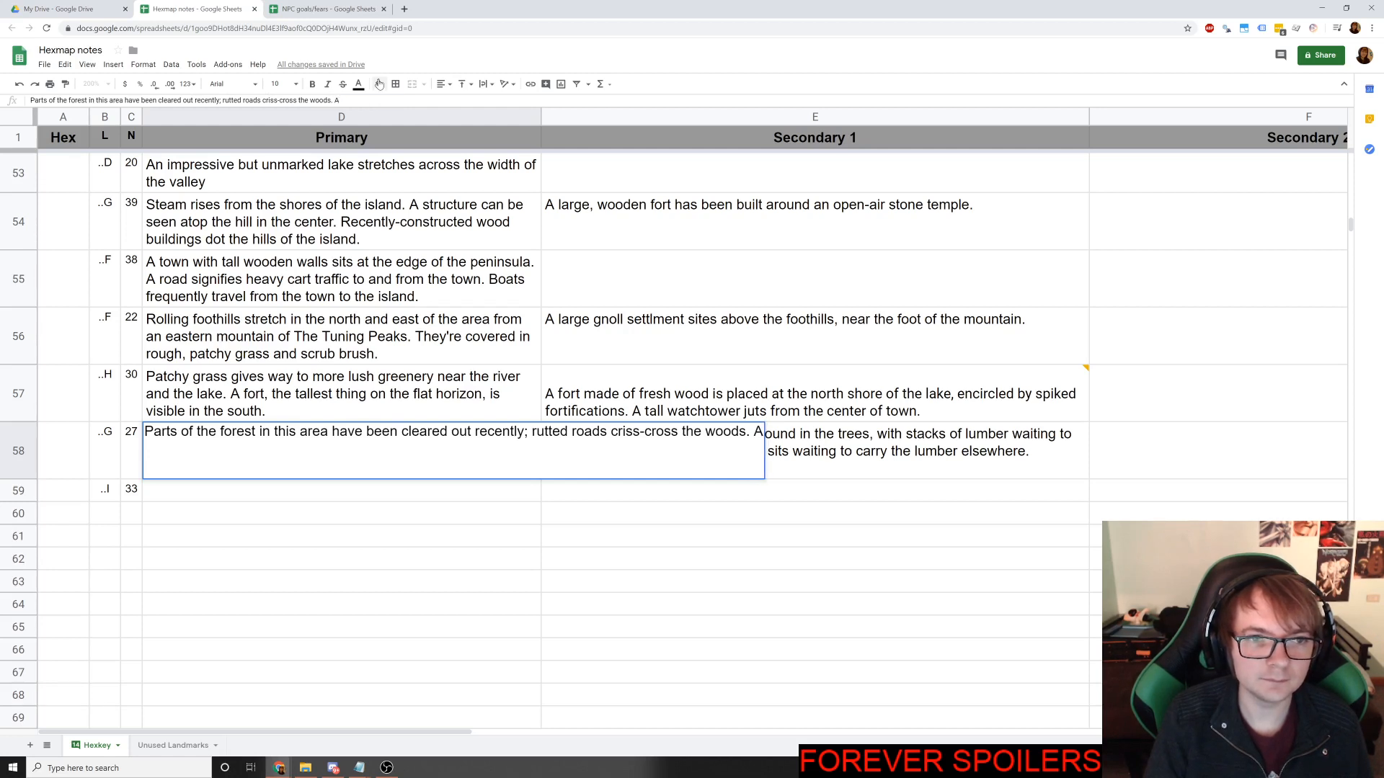
text(A str)
key(BackSpace)
key(BackSpace)
key(BackSpace)
key(BackSpace)
key(BackSpace)
key(BackSpace)
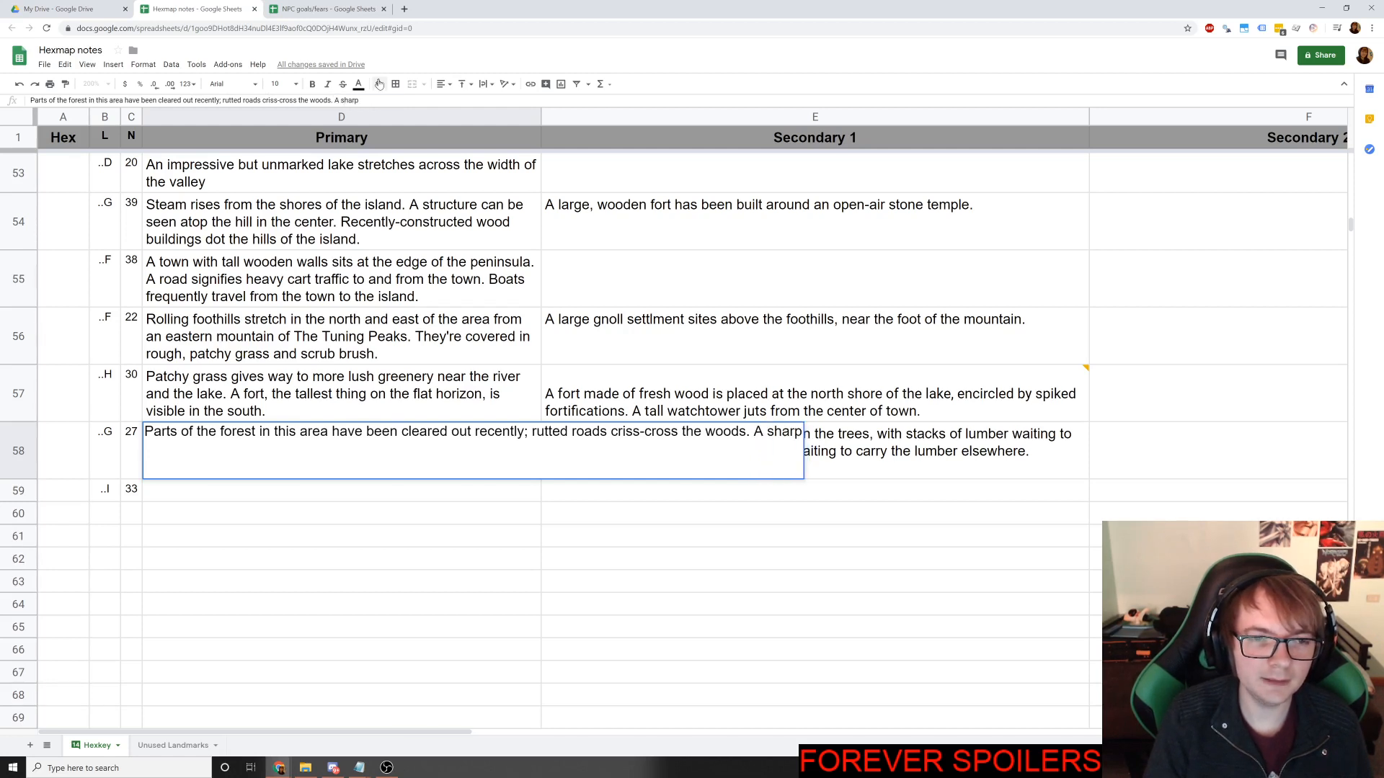
text(A tall )
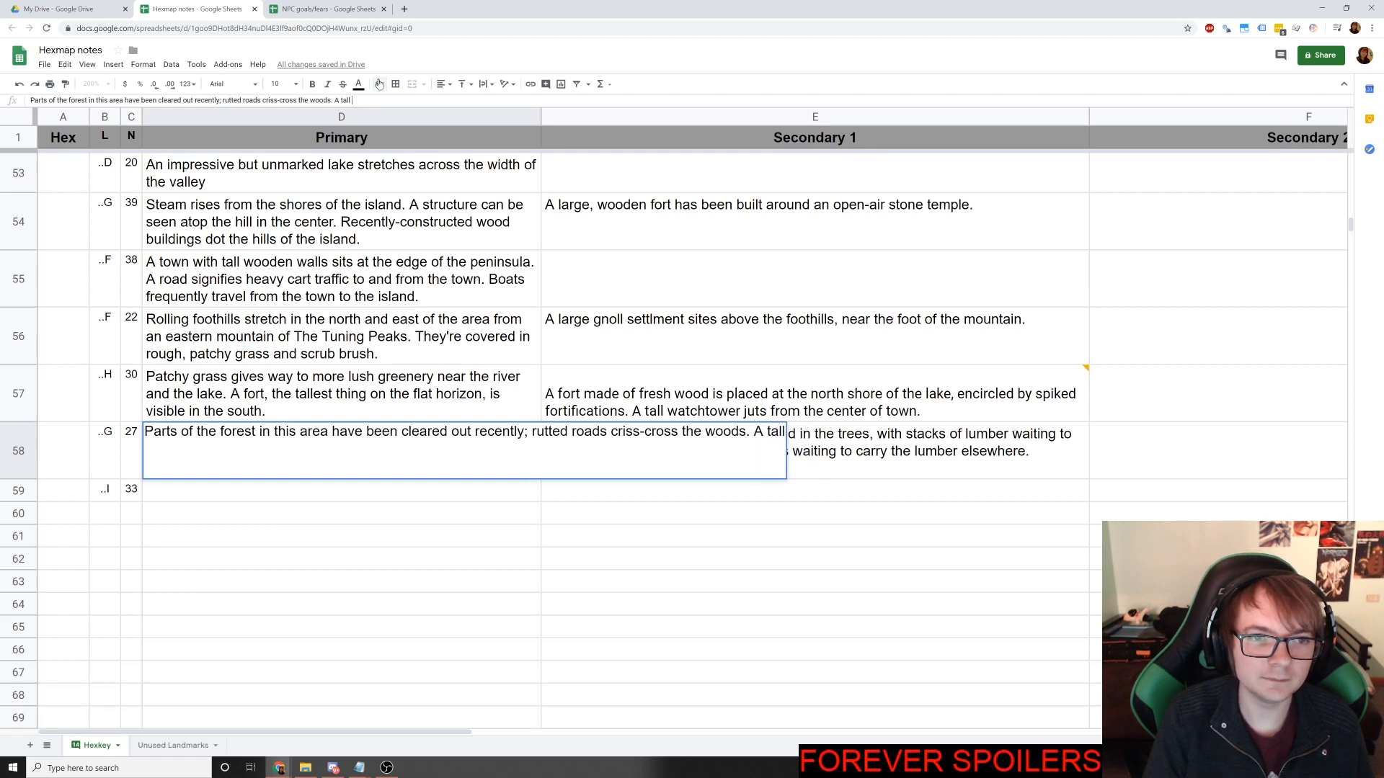
text(watchto)
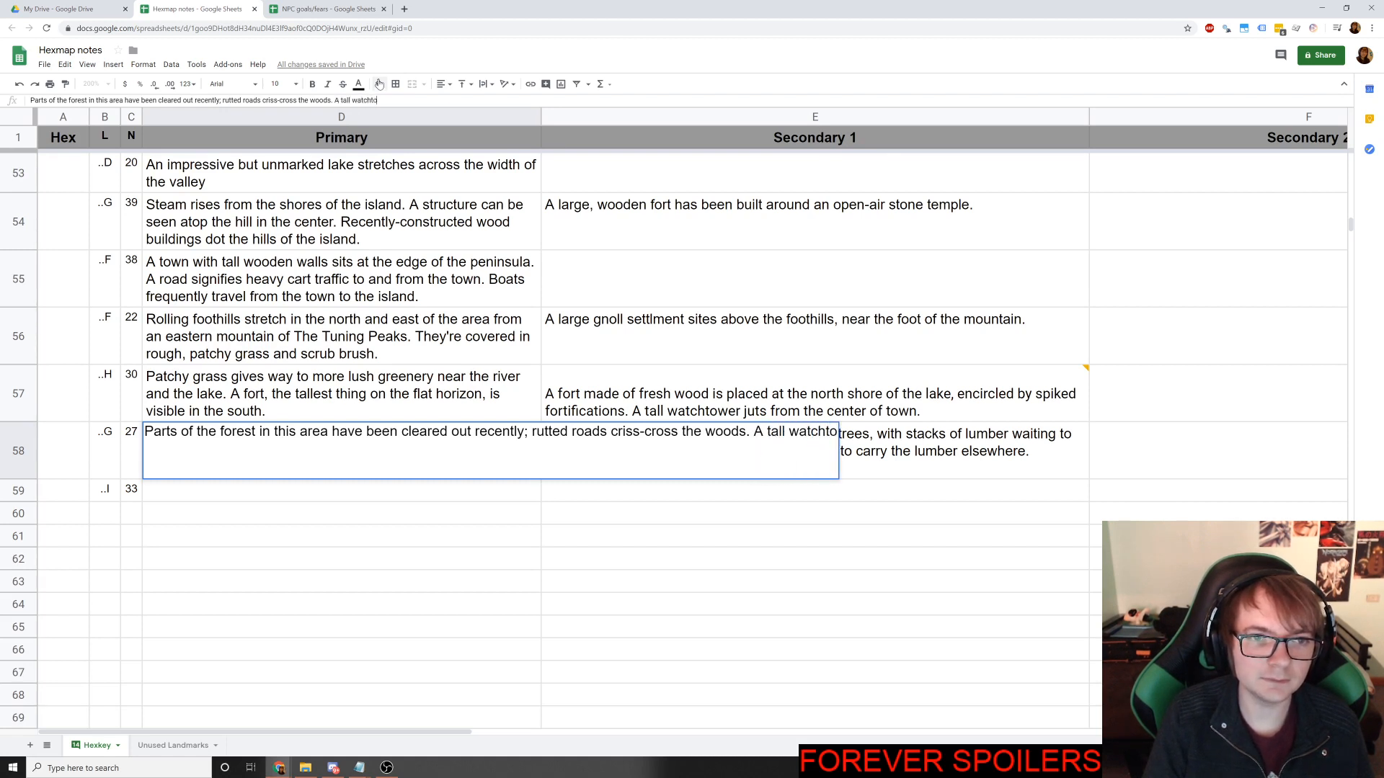
text(wer can be seen)
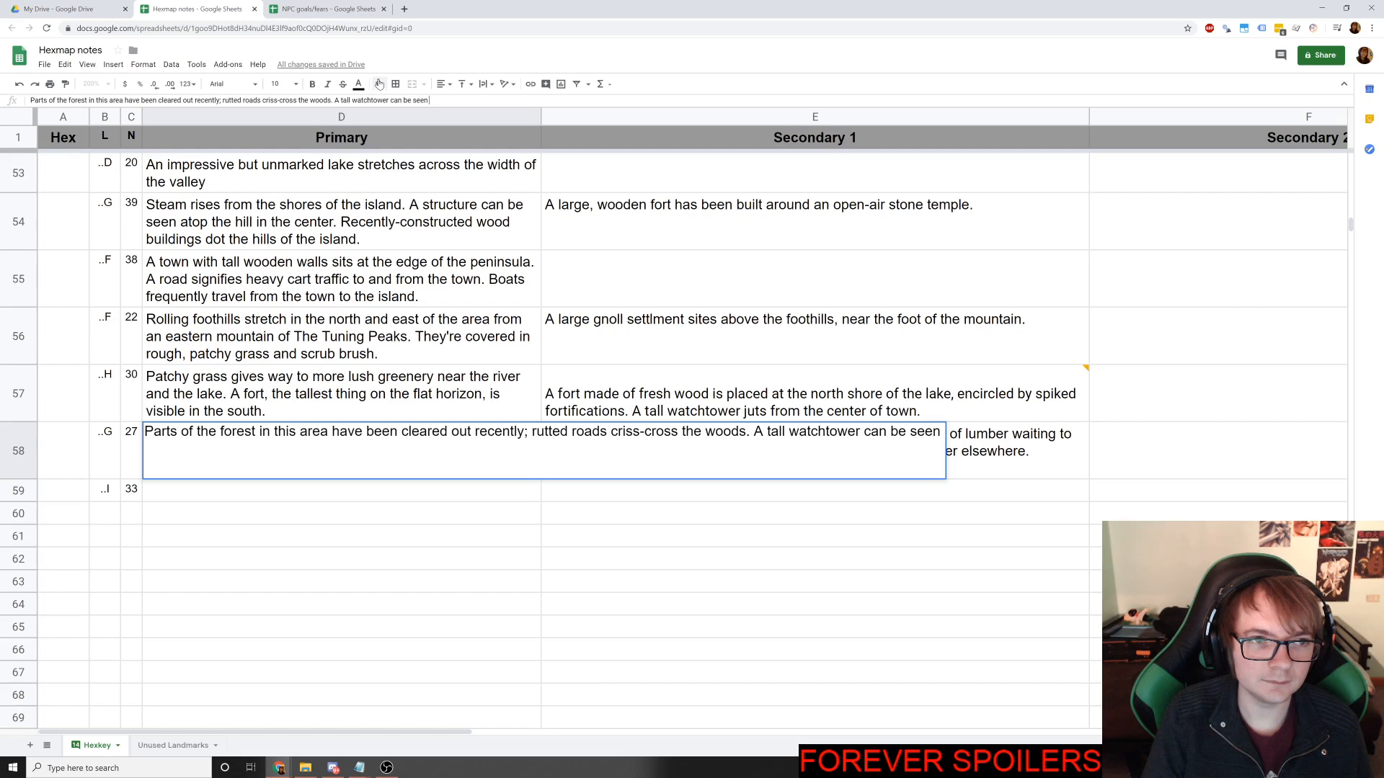
text(over the fort.)
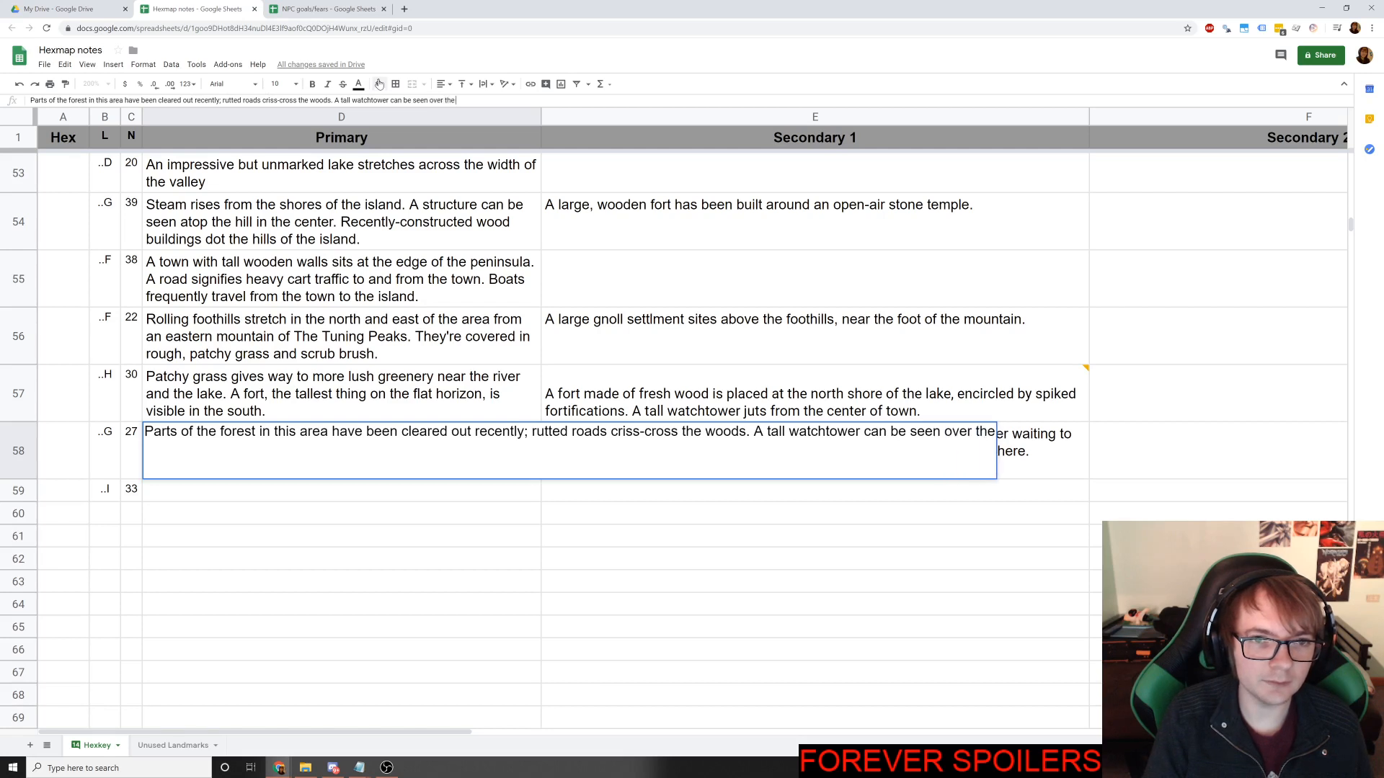
key(Return)
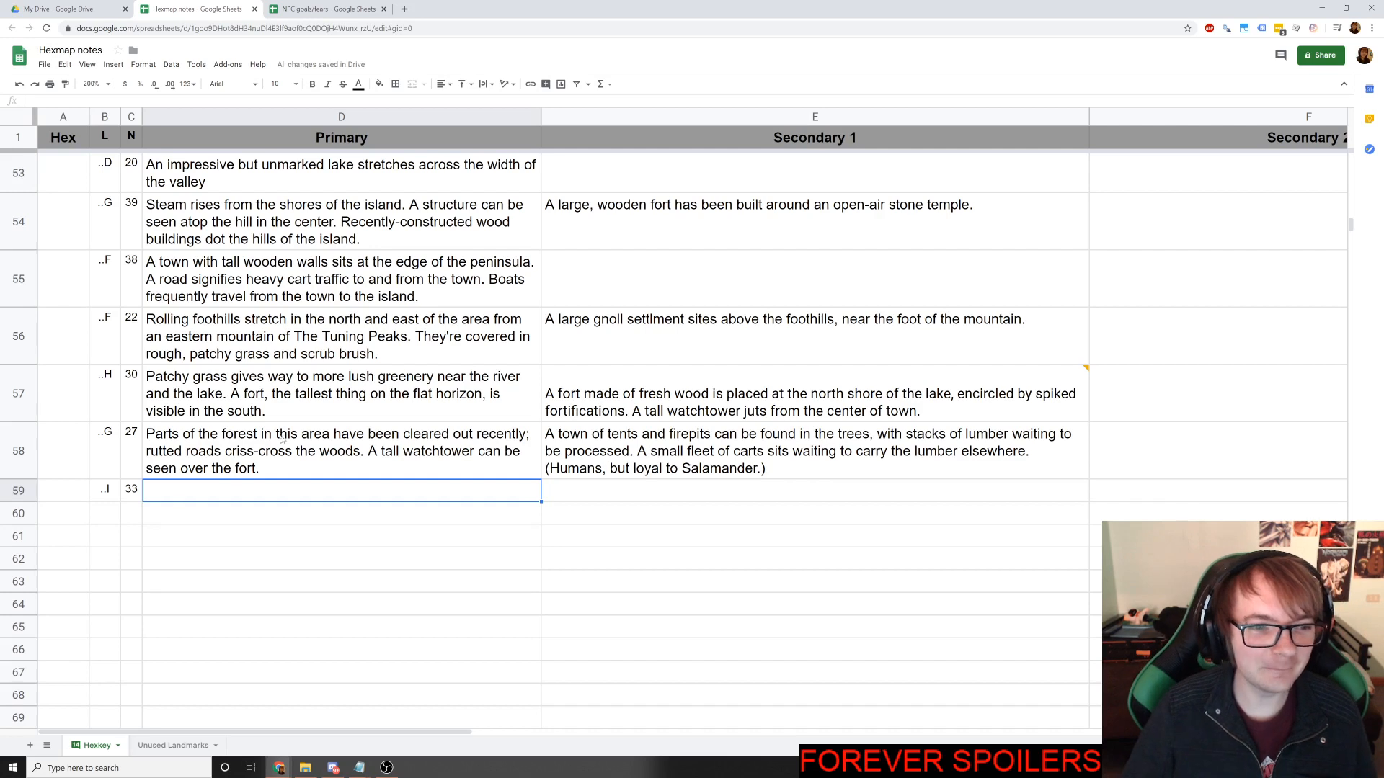
Check the Roll20 hex map, then begin hex I 33's Primary description with "Patches of tall grass interrupt the otherwise flat, dry landscape.".
click(609, 499)
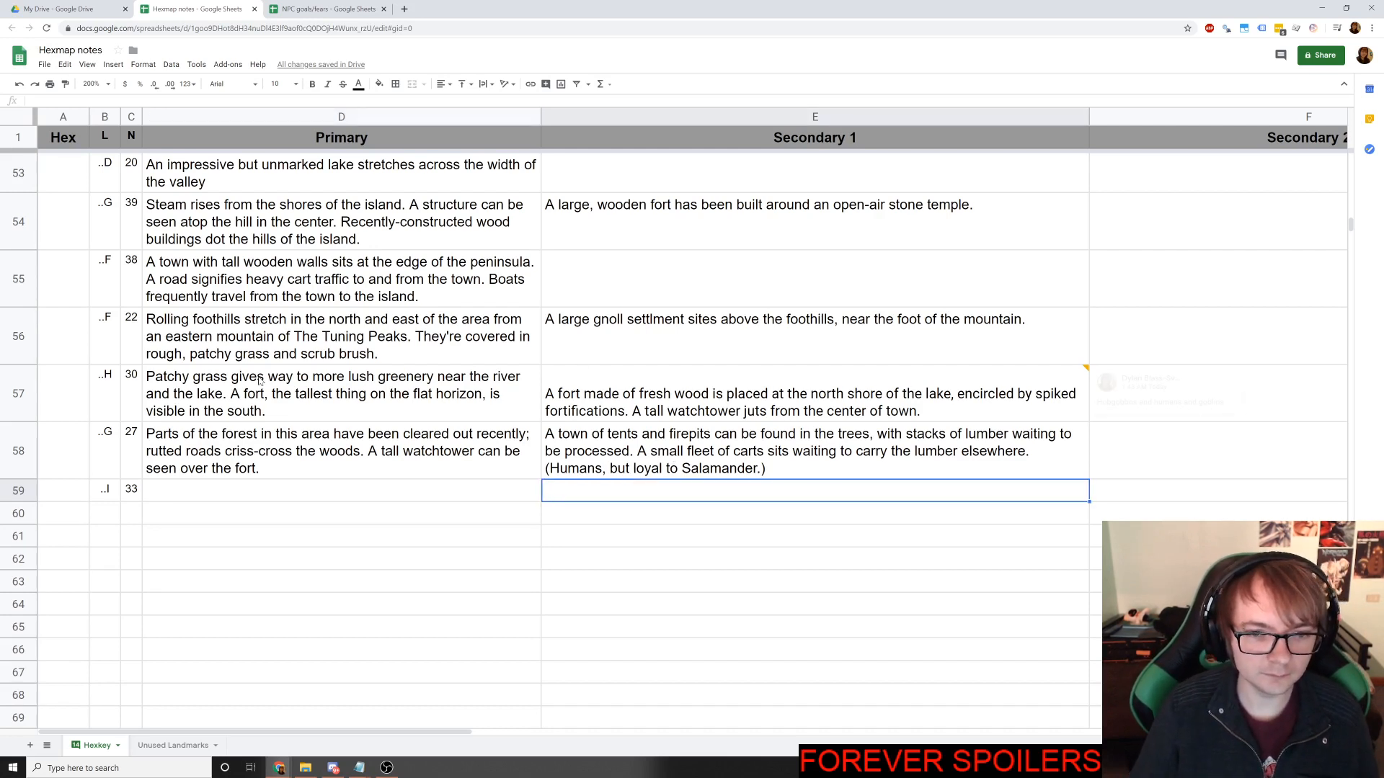
click(339, 492)
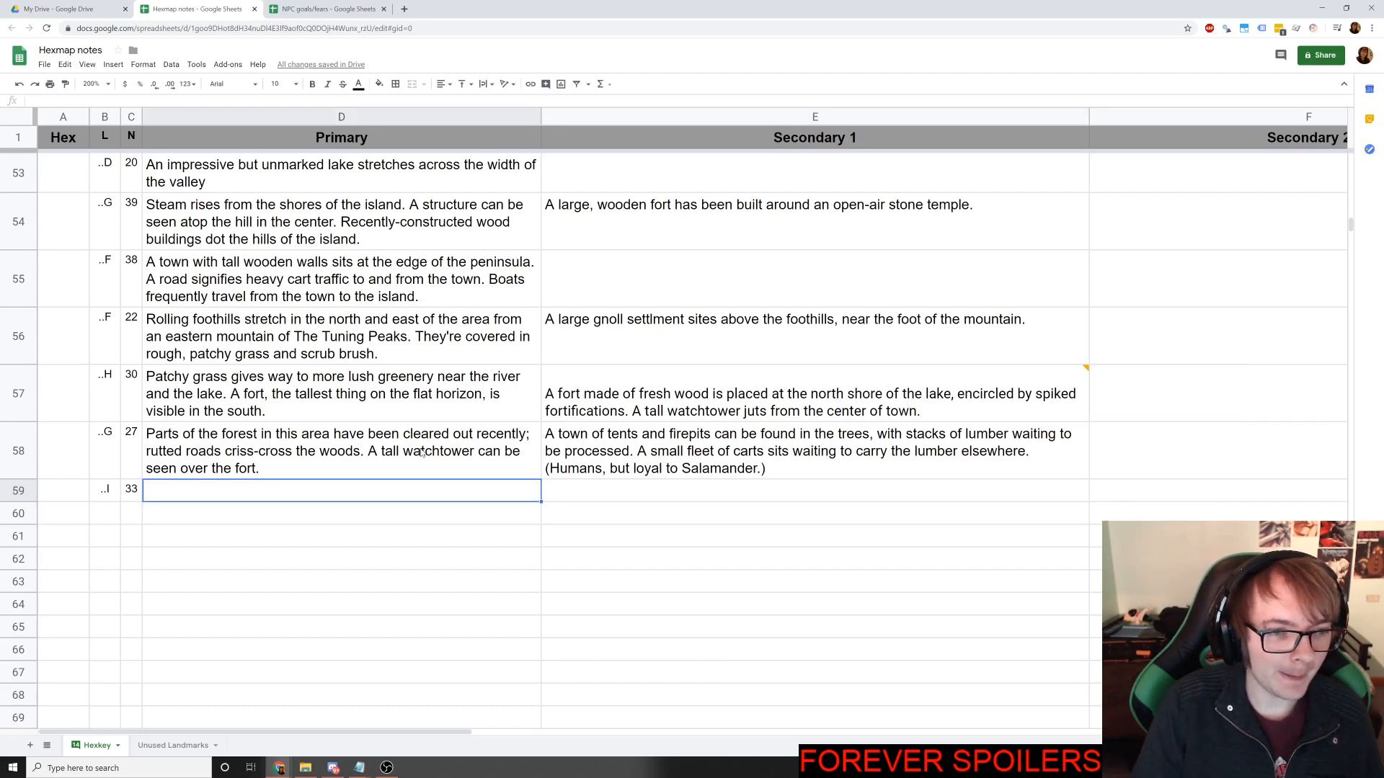
text(A)
key(BackSpace)
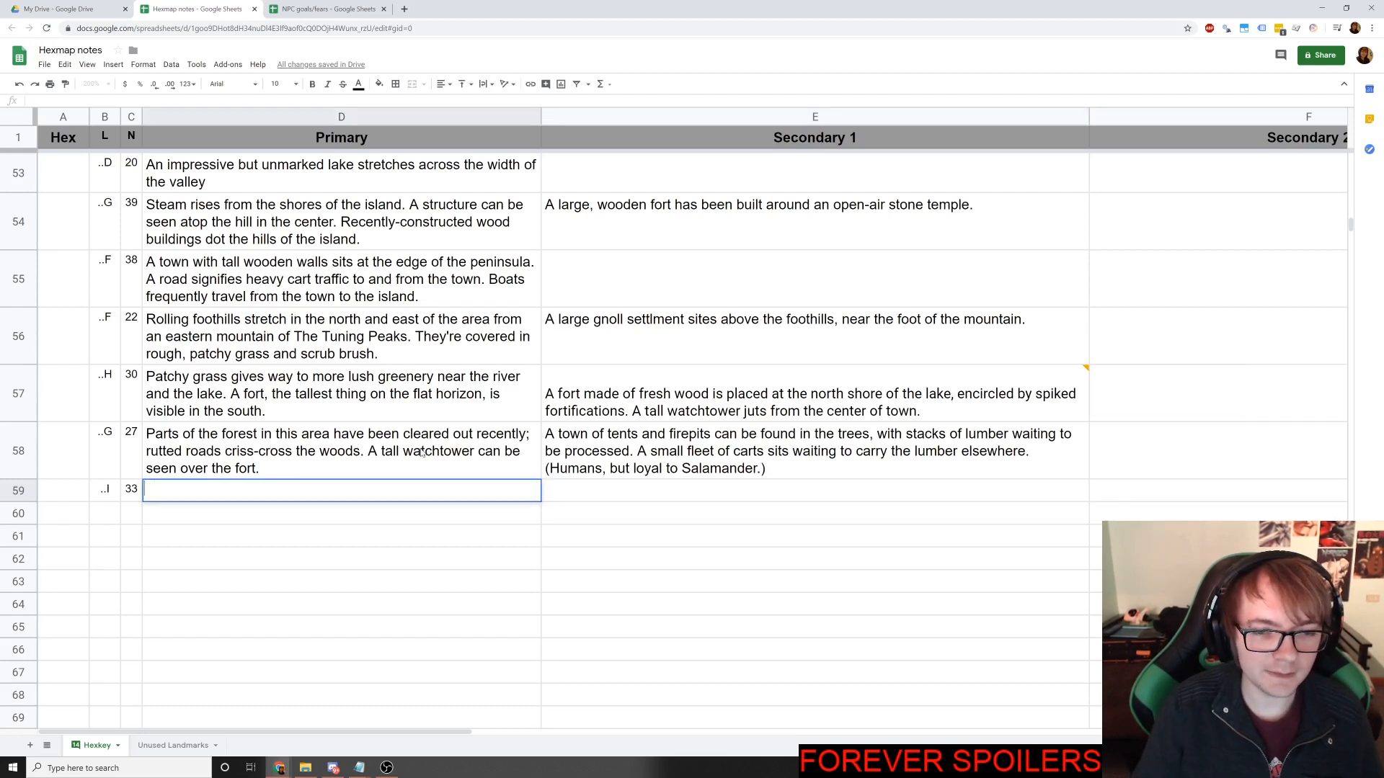
key(alt+Tab)
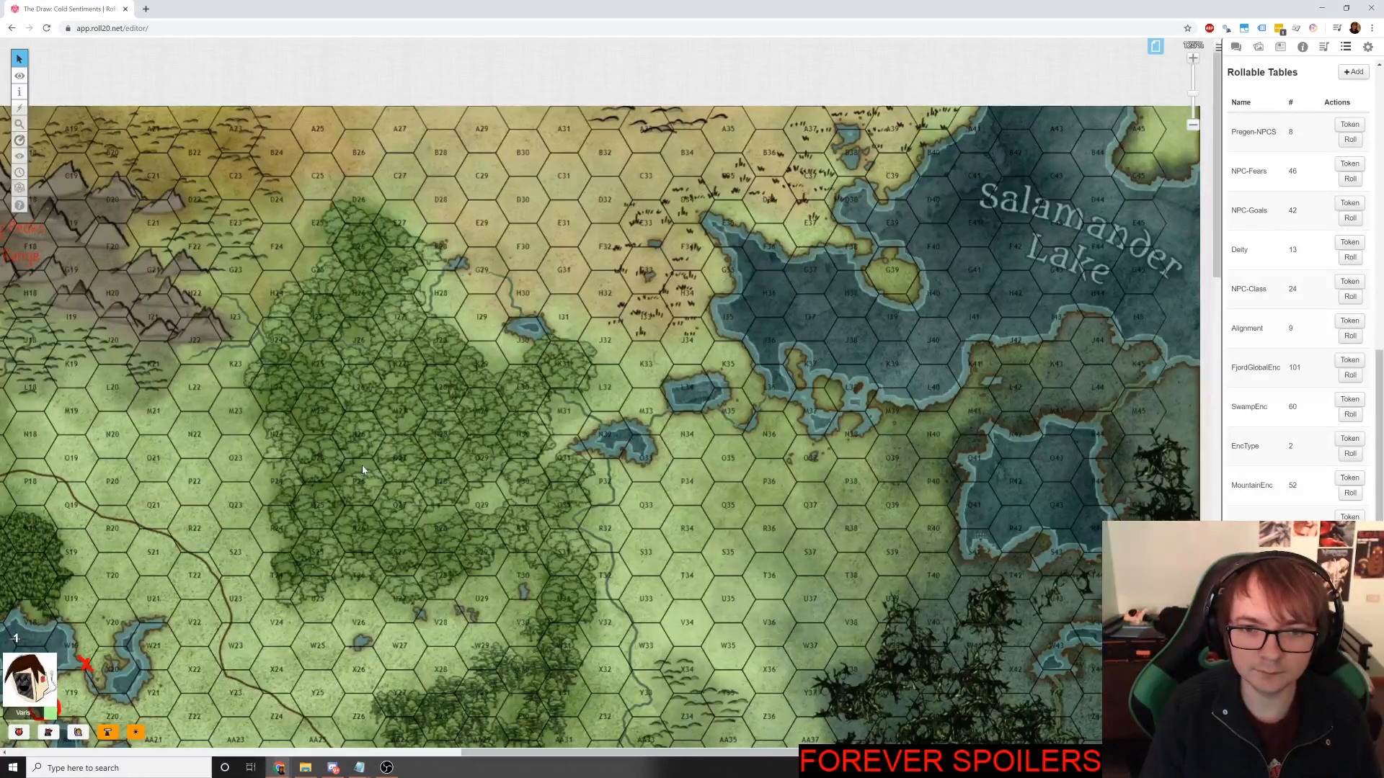
key(alt+Tab)
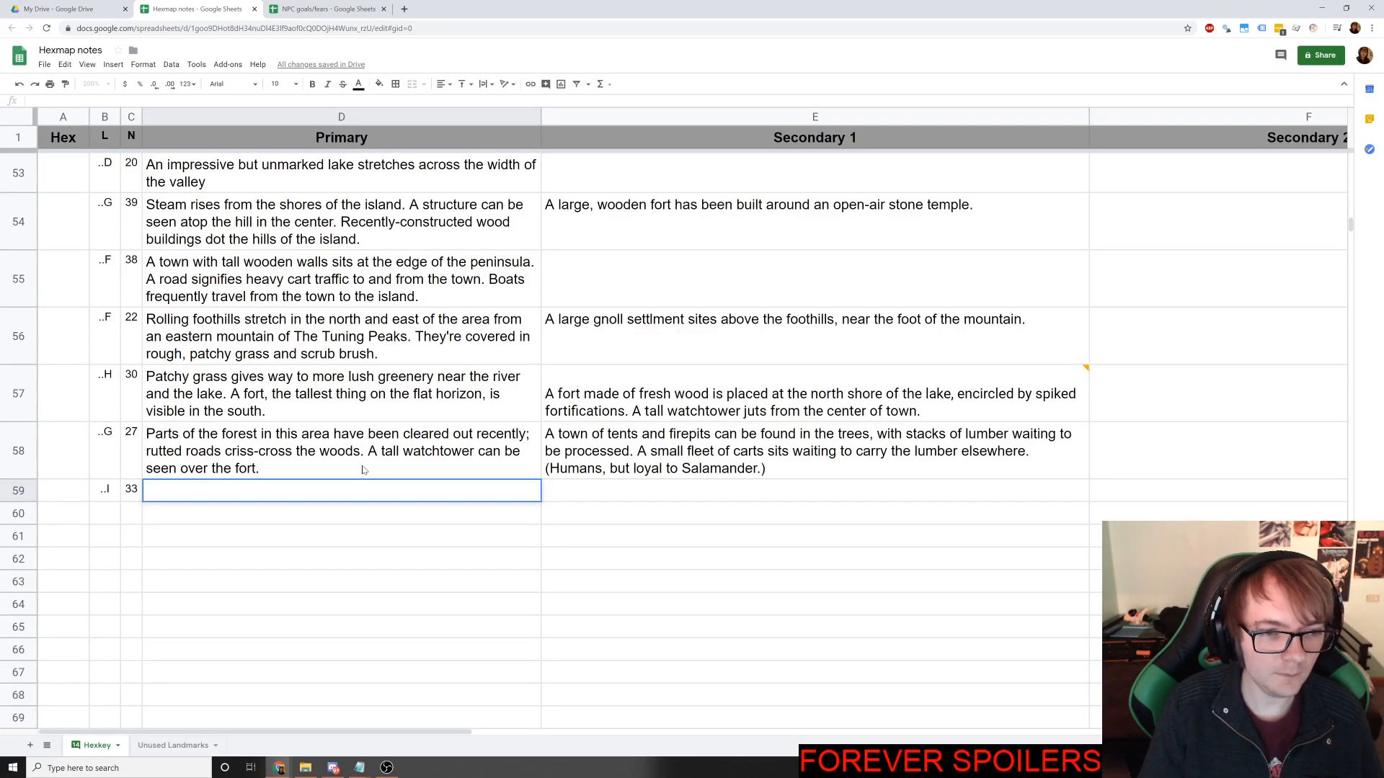
text(Patches of tall)
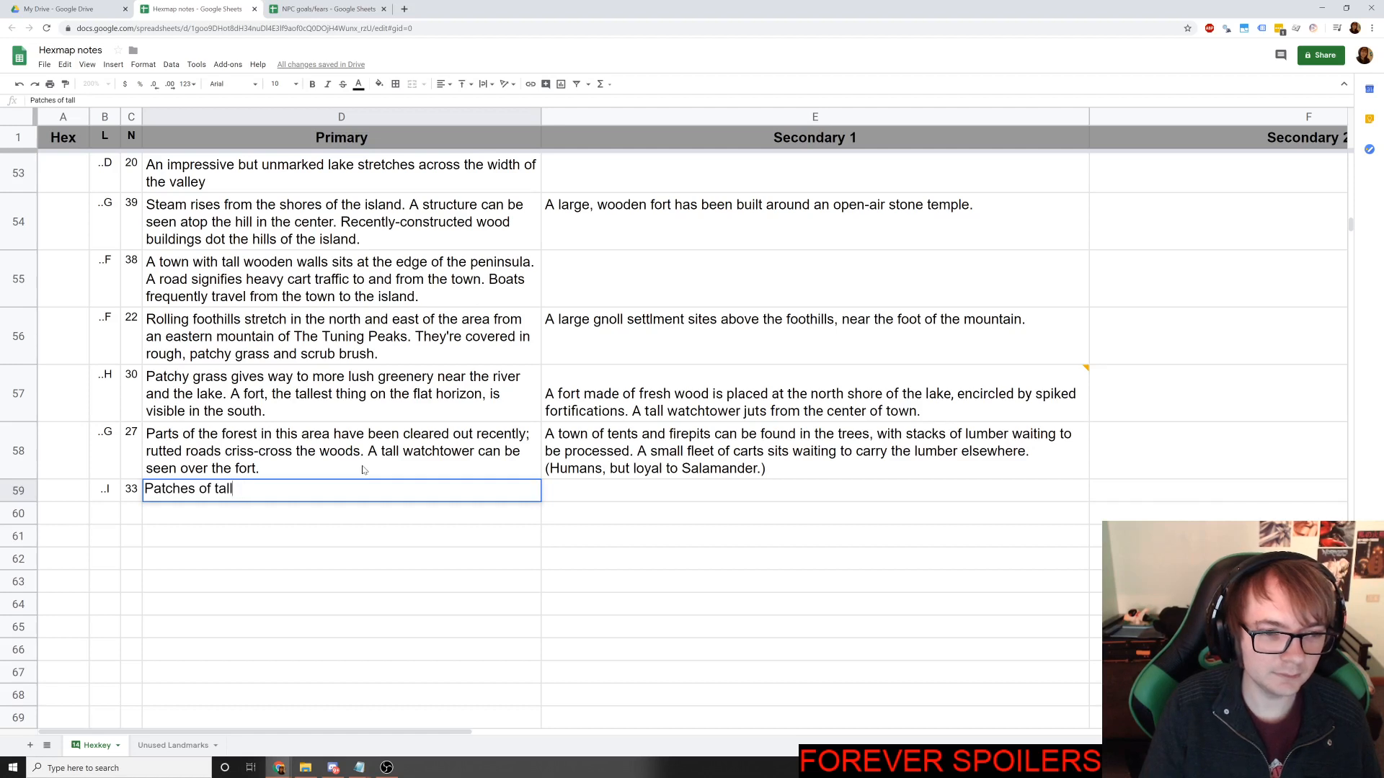
text( grass)
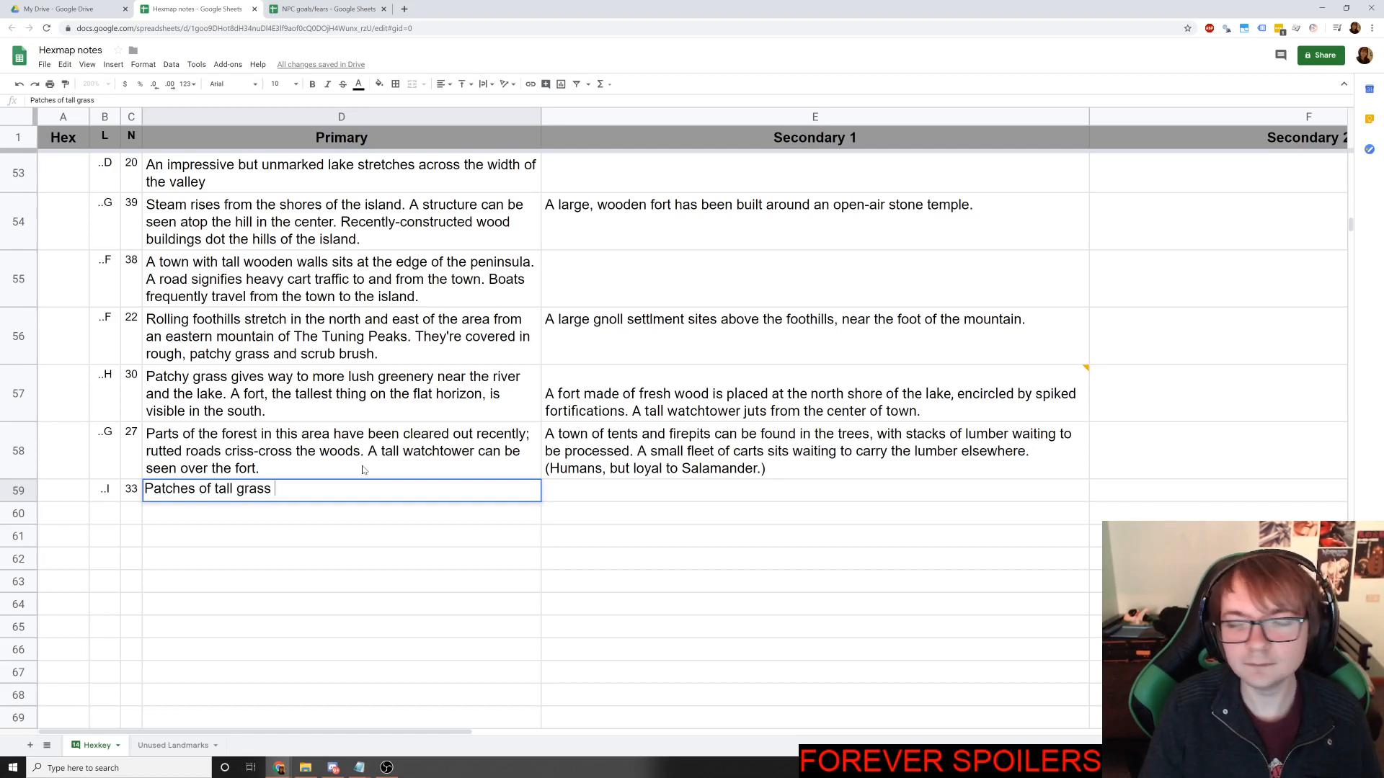
text( of)
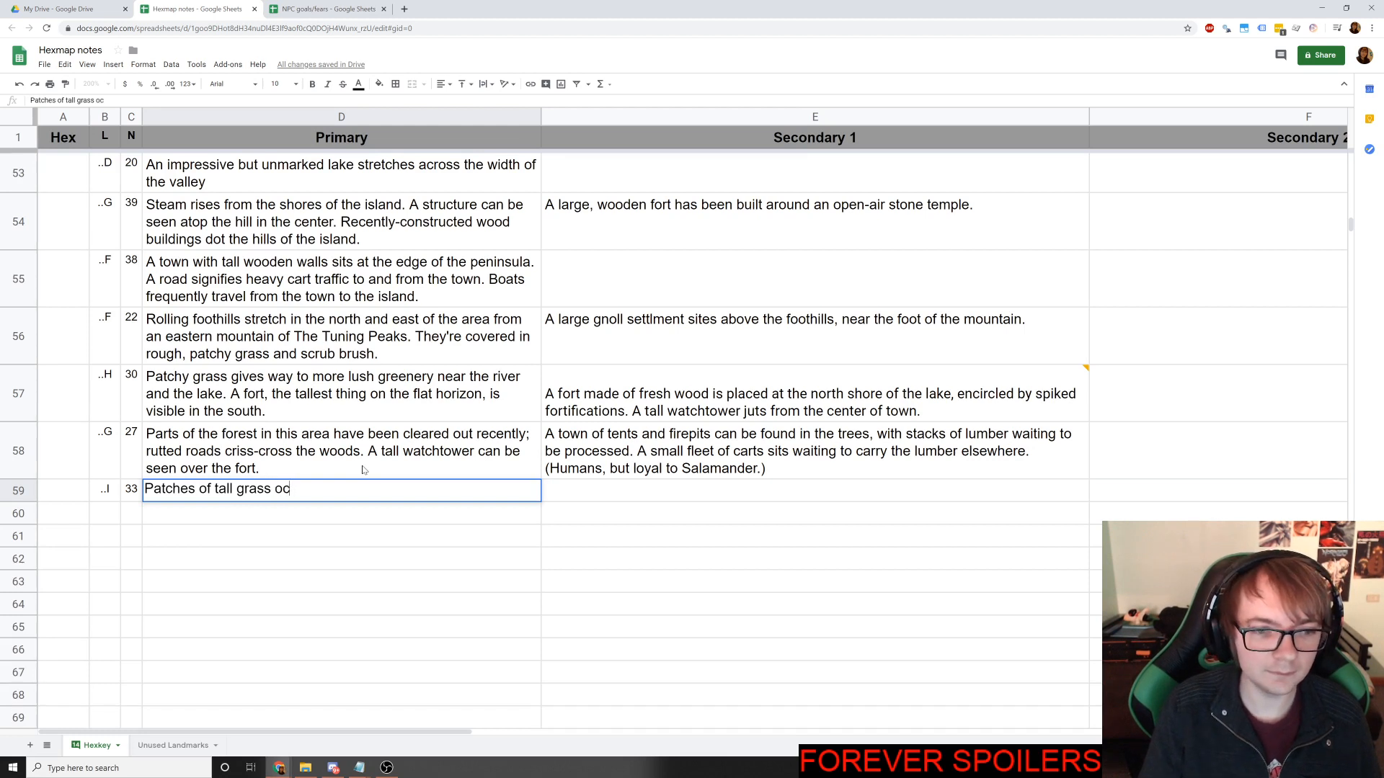
key(BackSpace)
key(BackSpace)
text(o)
key(BackSpace)
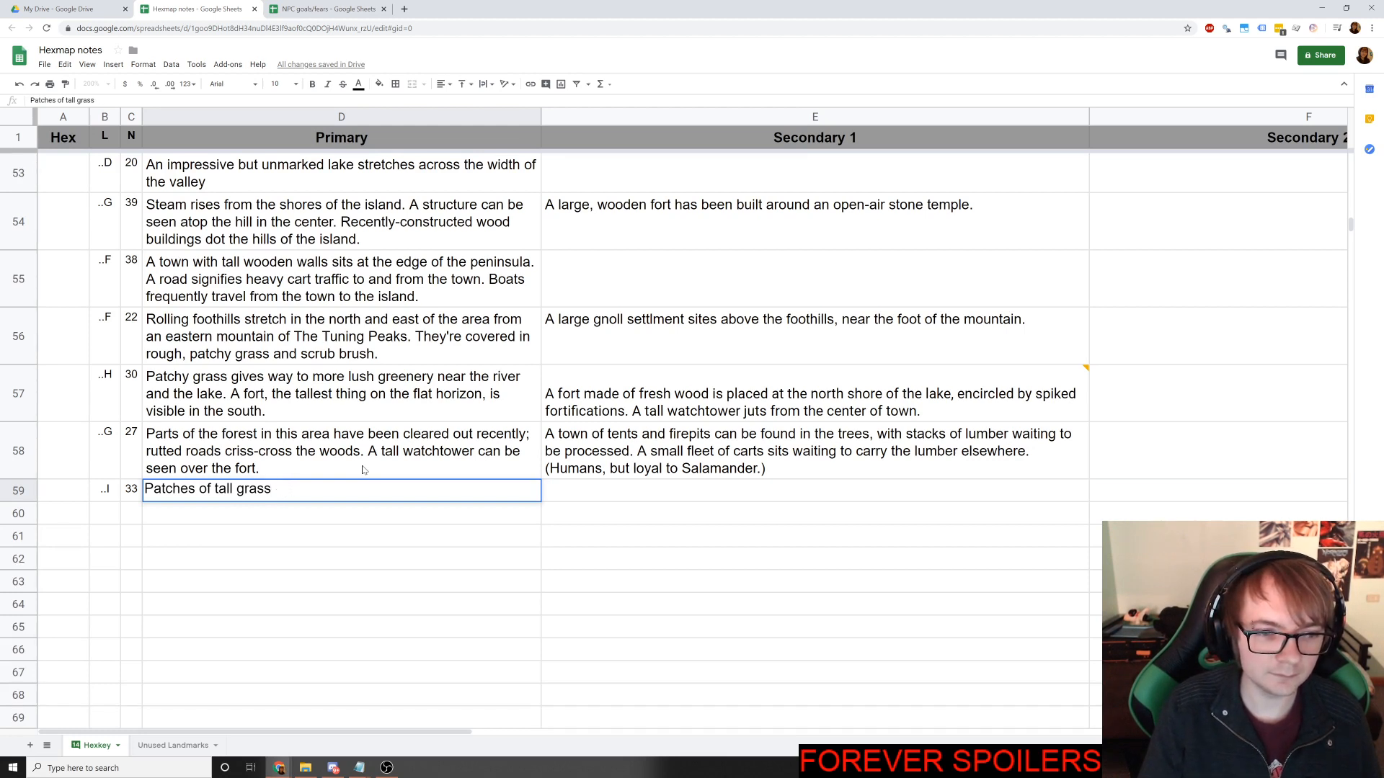
text(interrupt the otherwise )
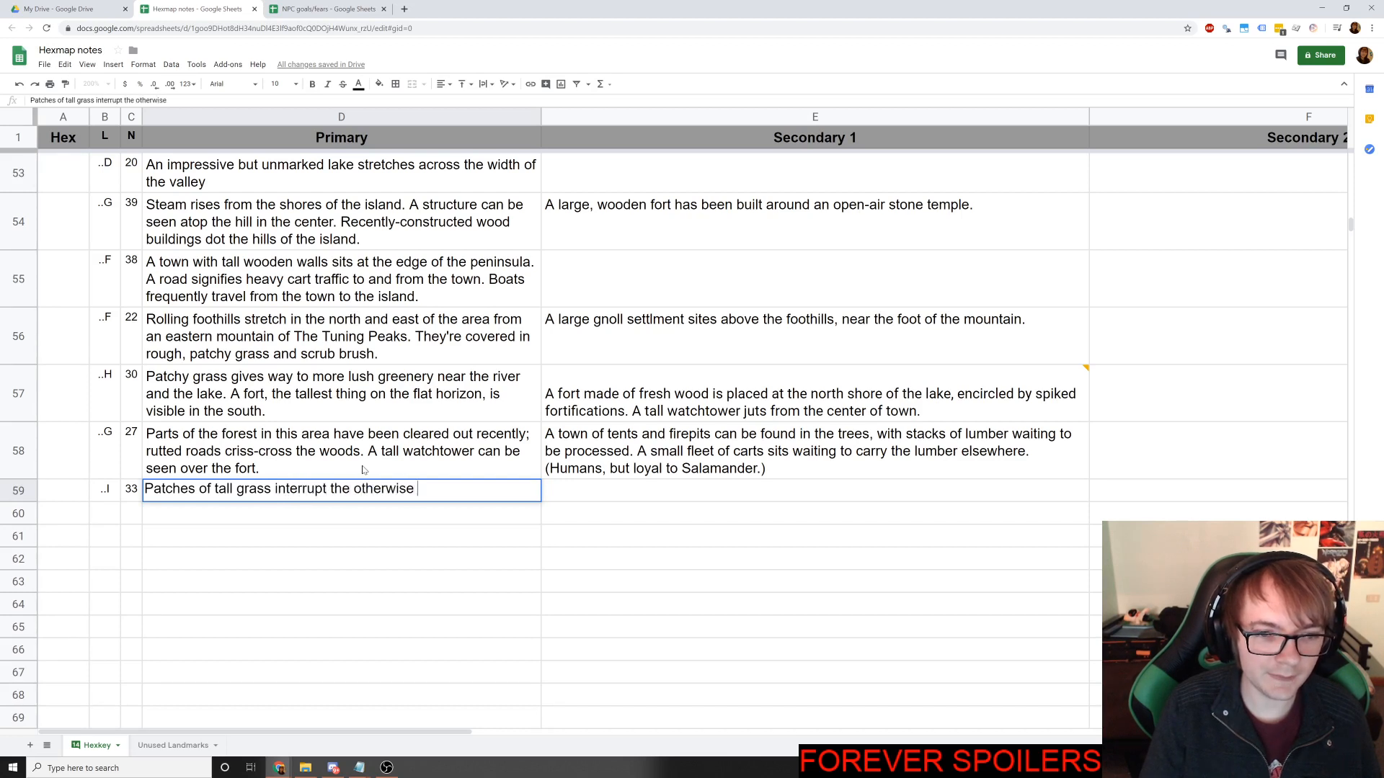
text(flat, dry landscape)
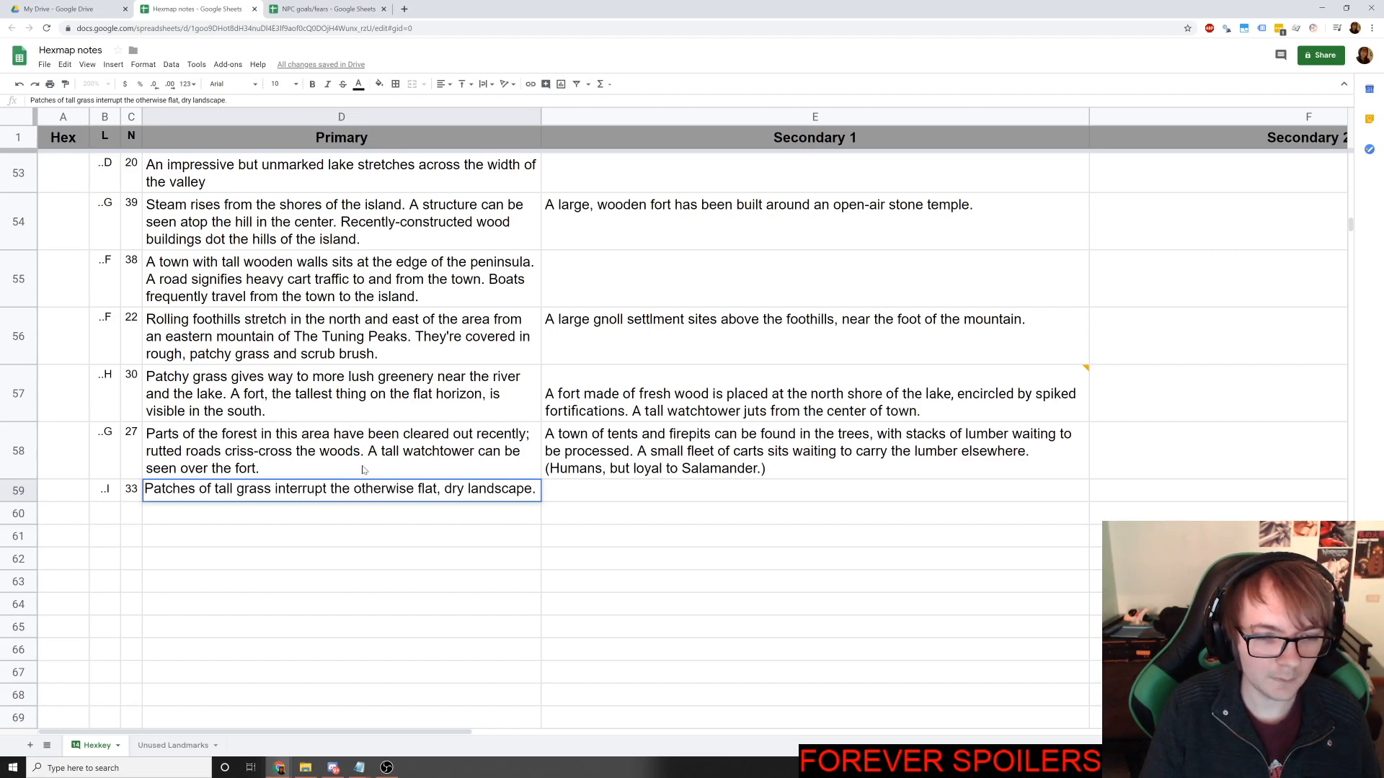
Append "A tall watchtower can be seen in the middle of the area." to hex I 33's Primary description.
text(. A)
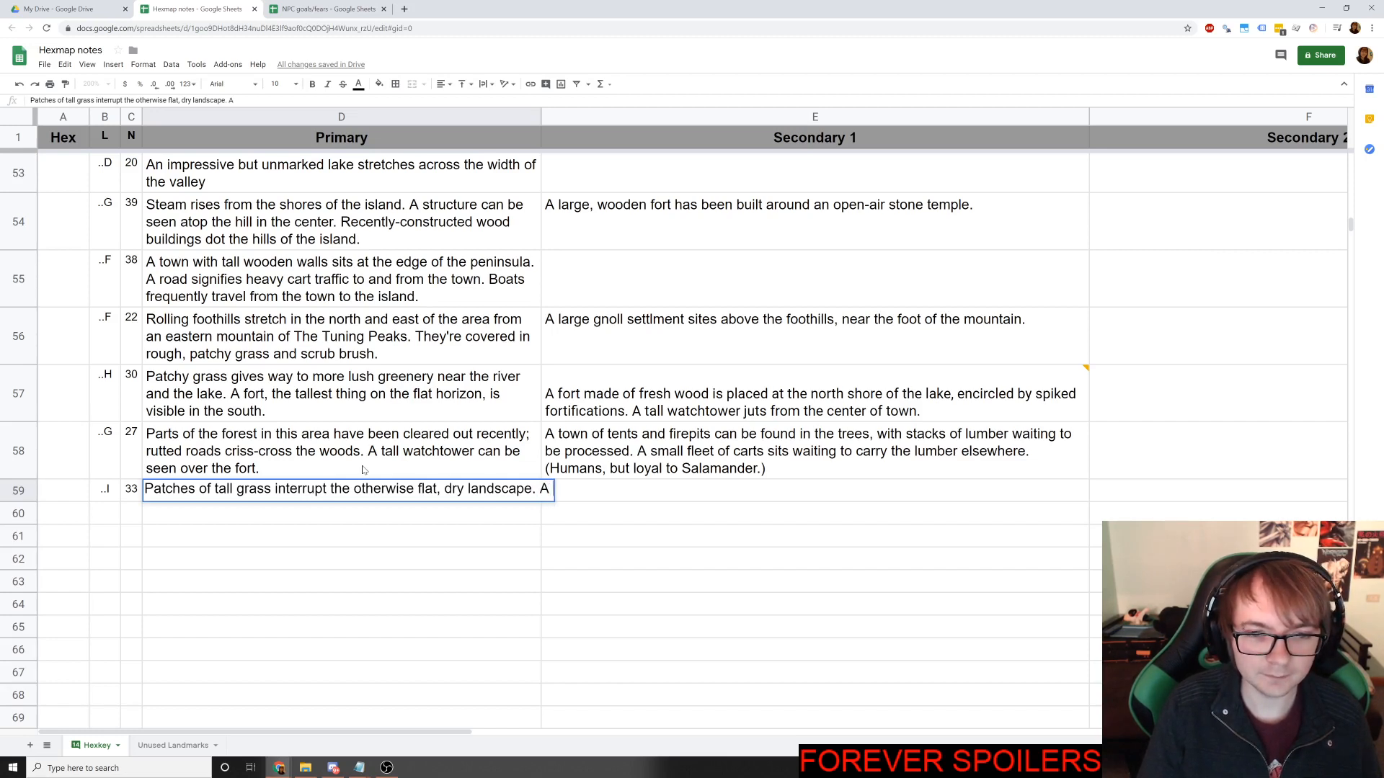
text( tall watcht)
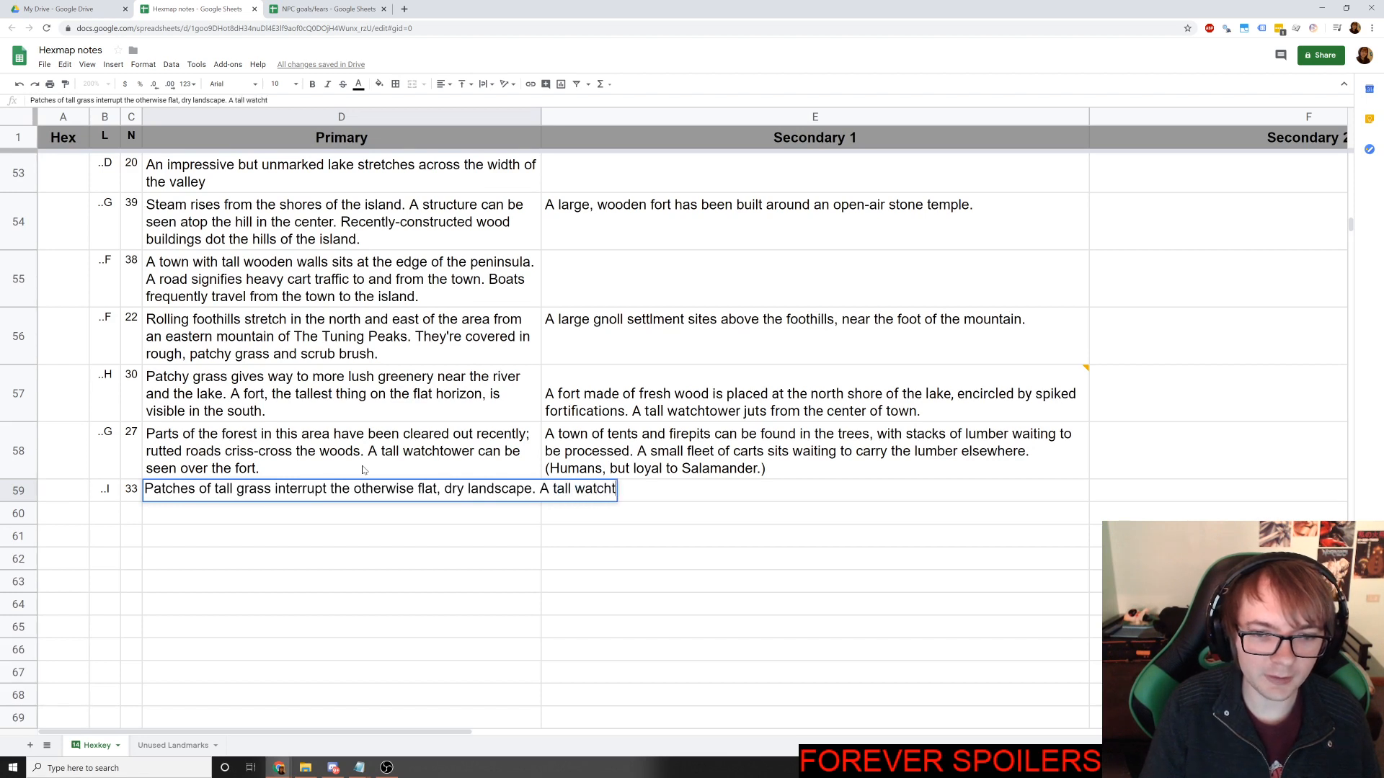
text(ower can be seen)
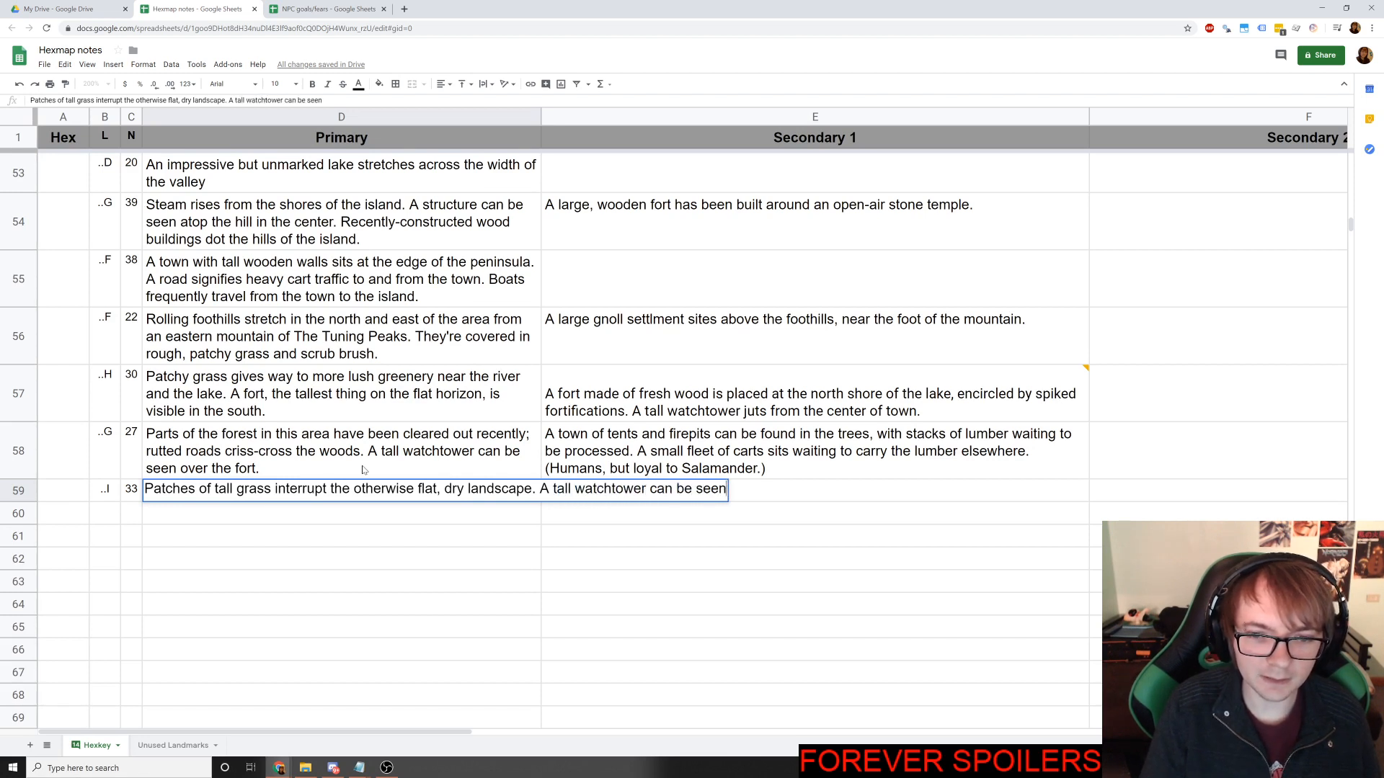
text( in the middle of)
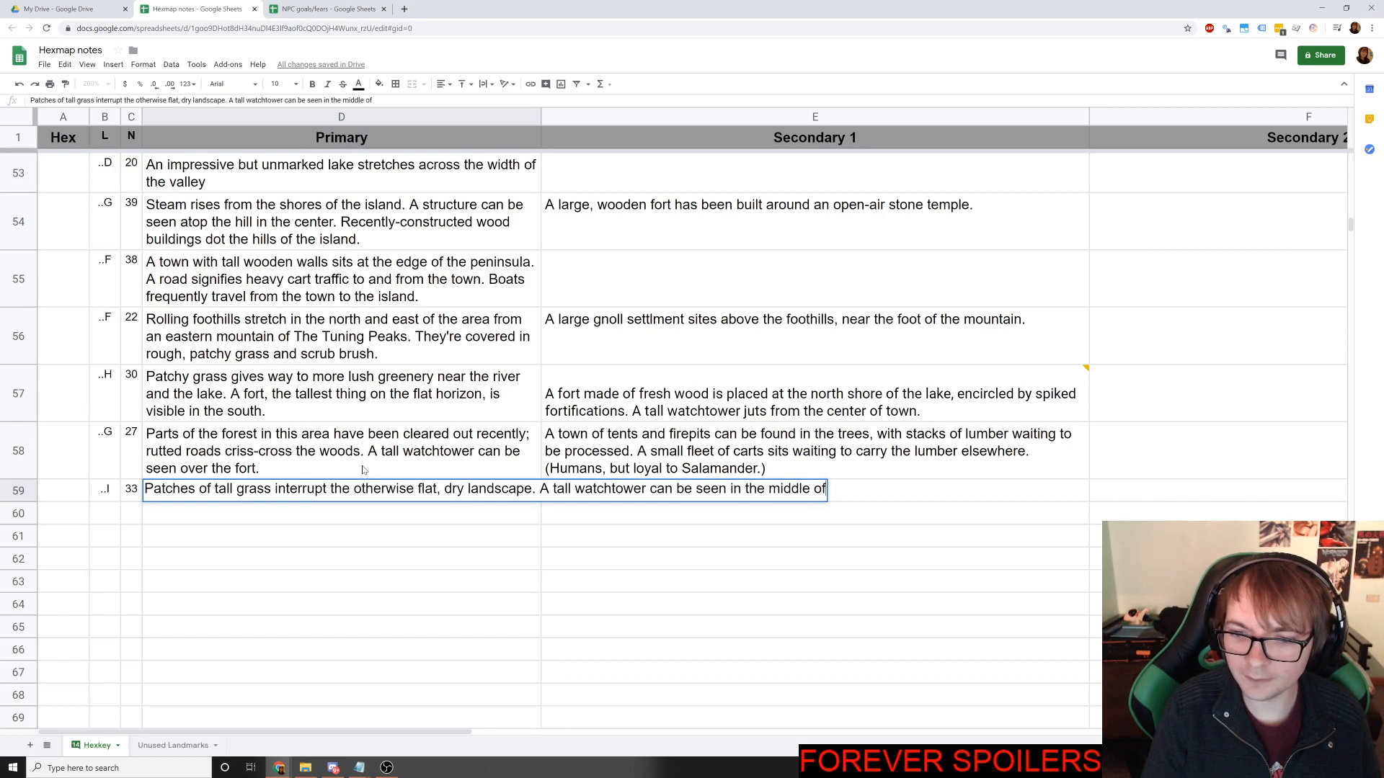
key(BackSpace)
text(f the area.)
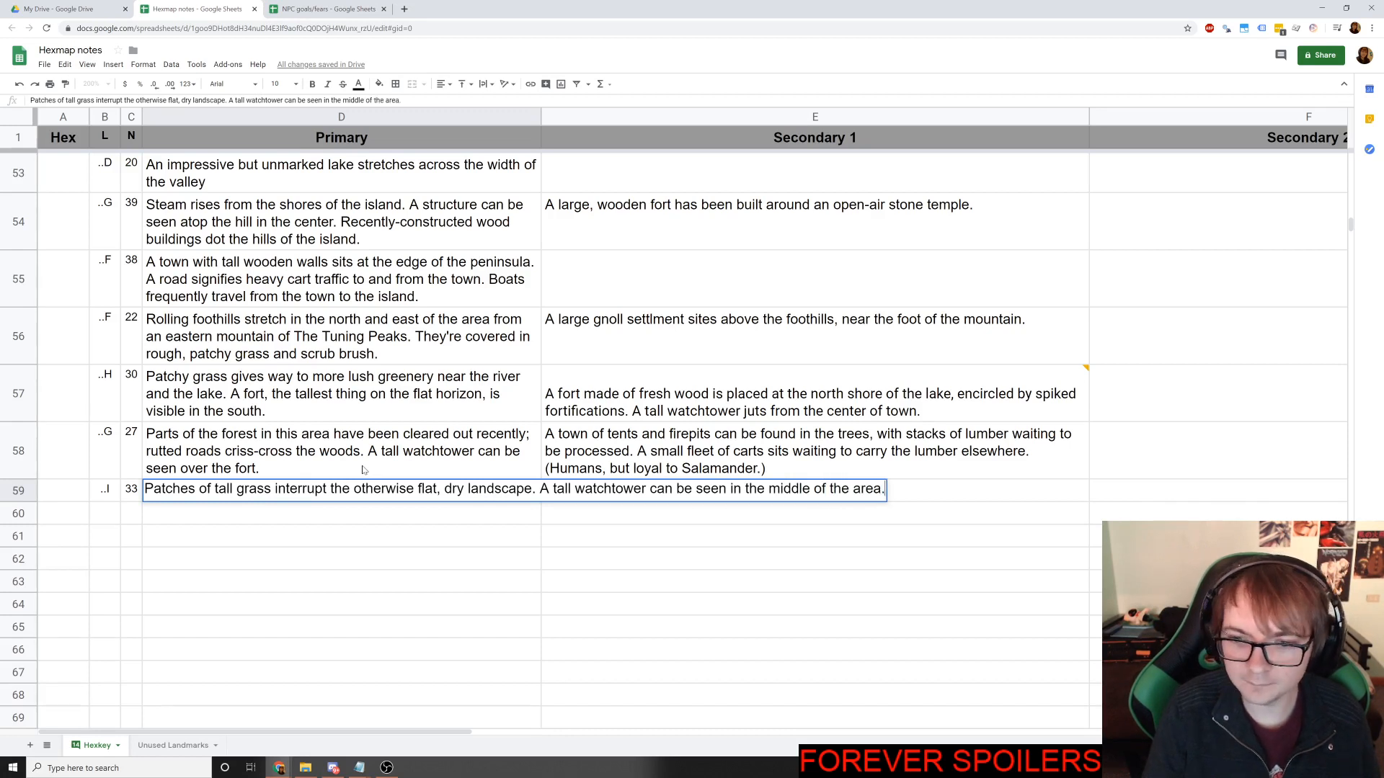
key(Tab)
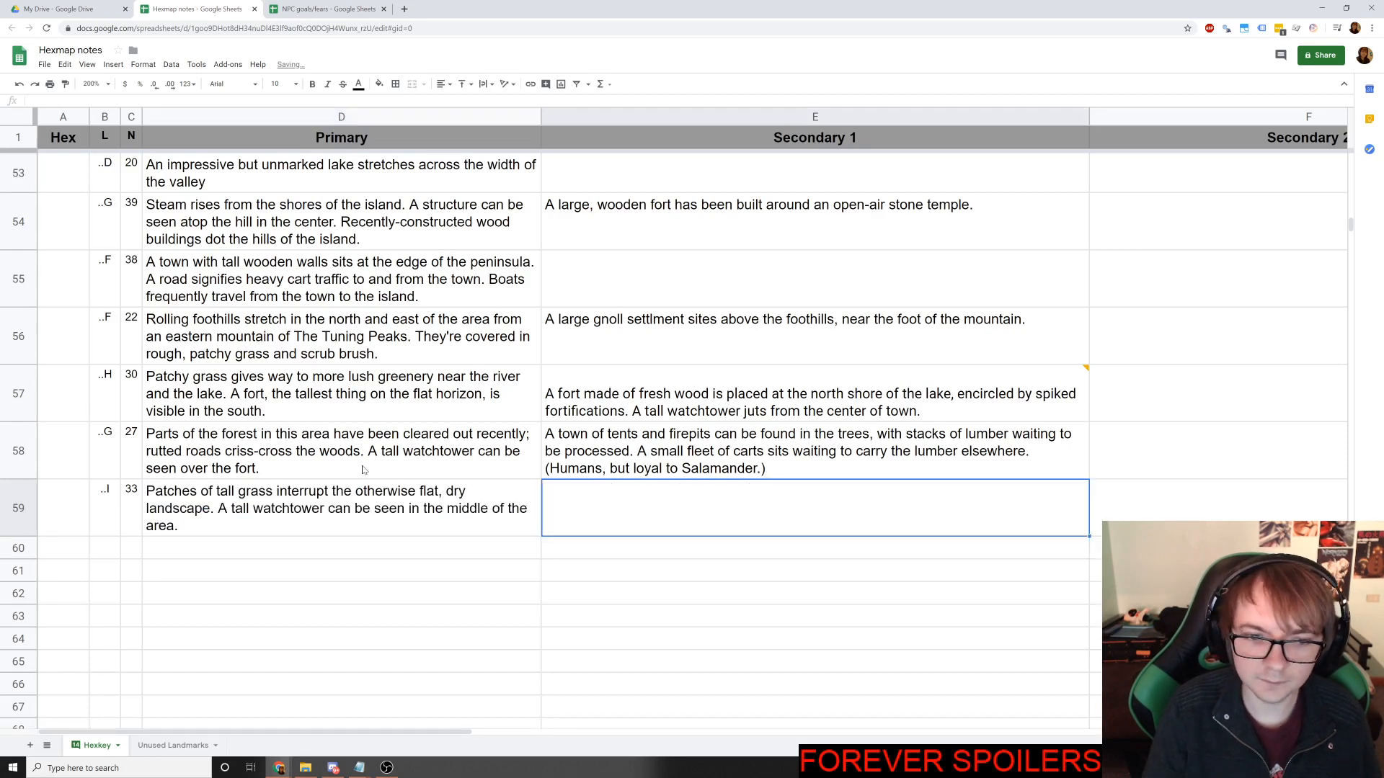
Replace "in the middle of the area." with "reaching up from the grass." in hex I 33's Primary description.
click(324, 521)
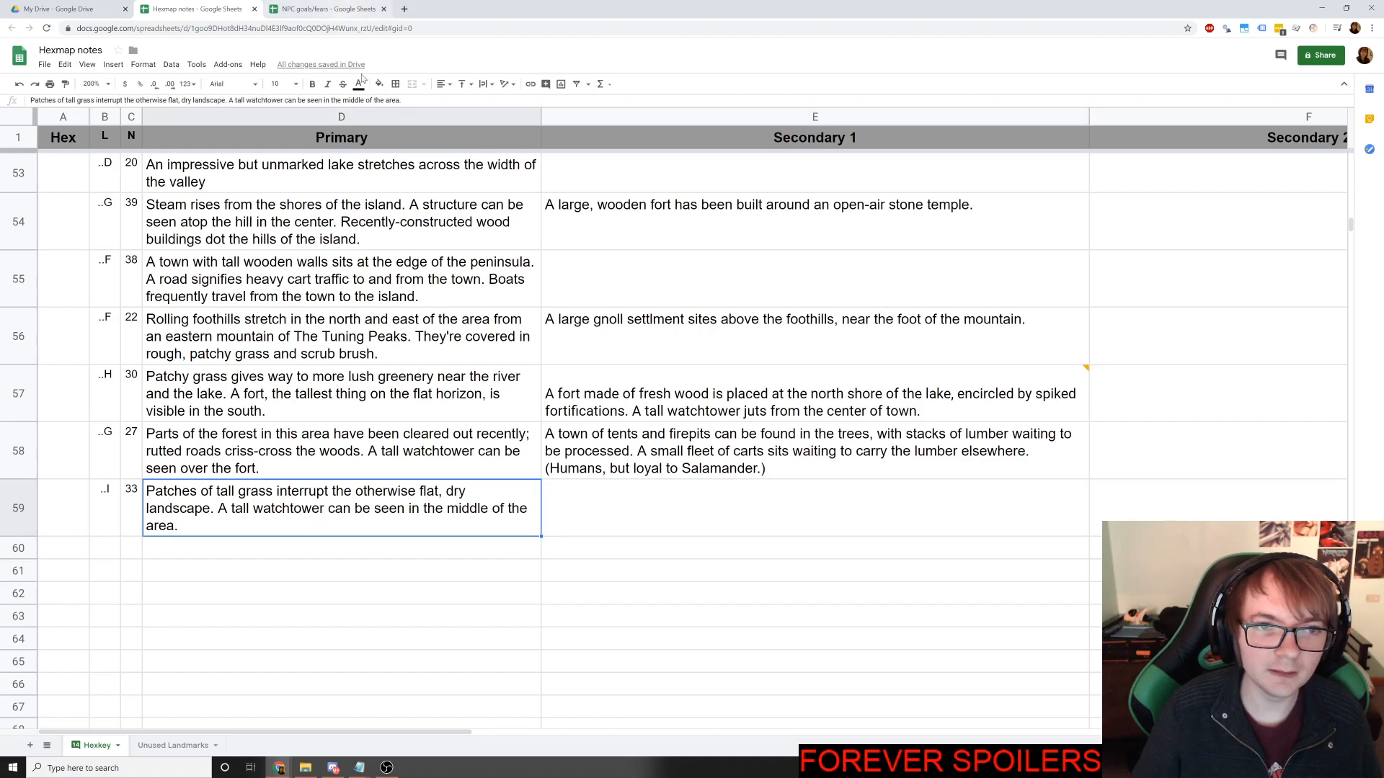
drag(401, 100, 330, 101)
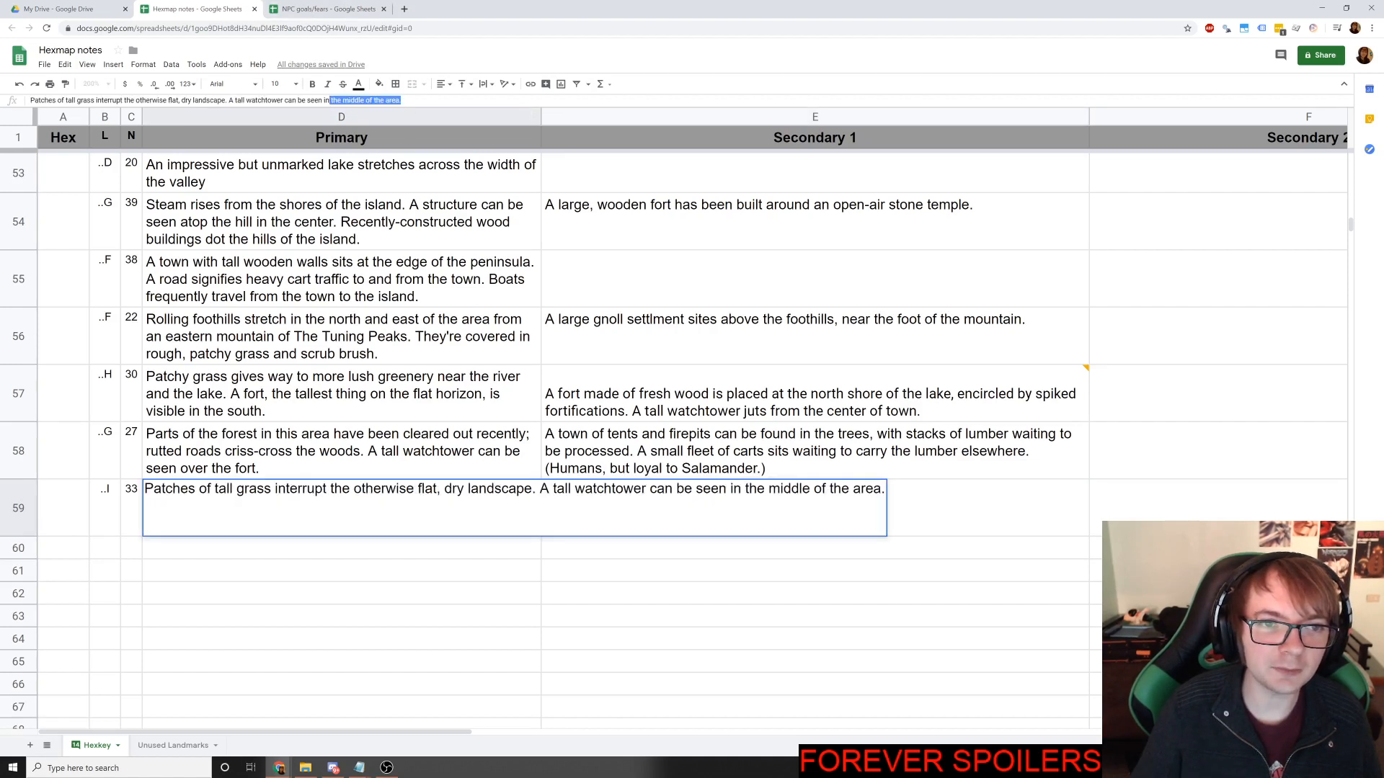
key(BackSpace)
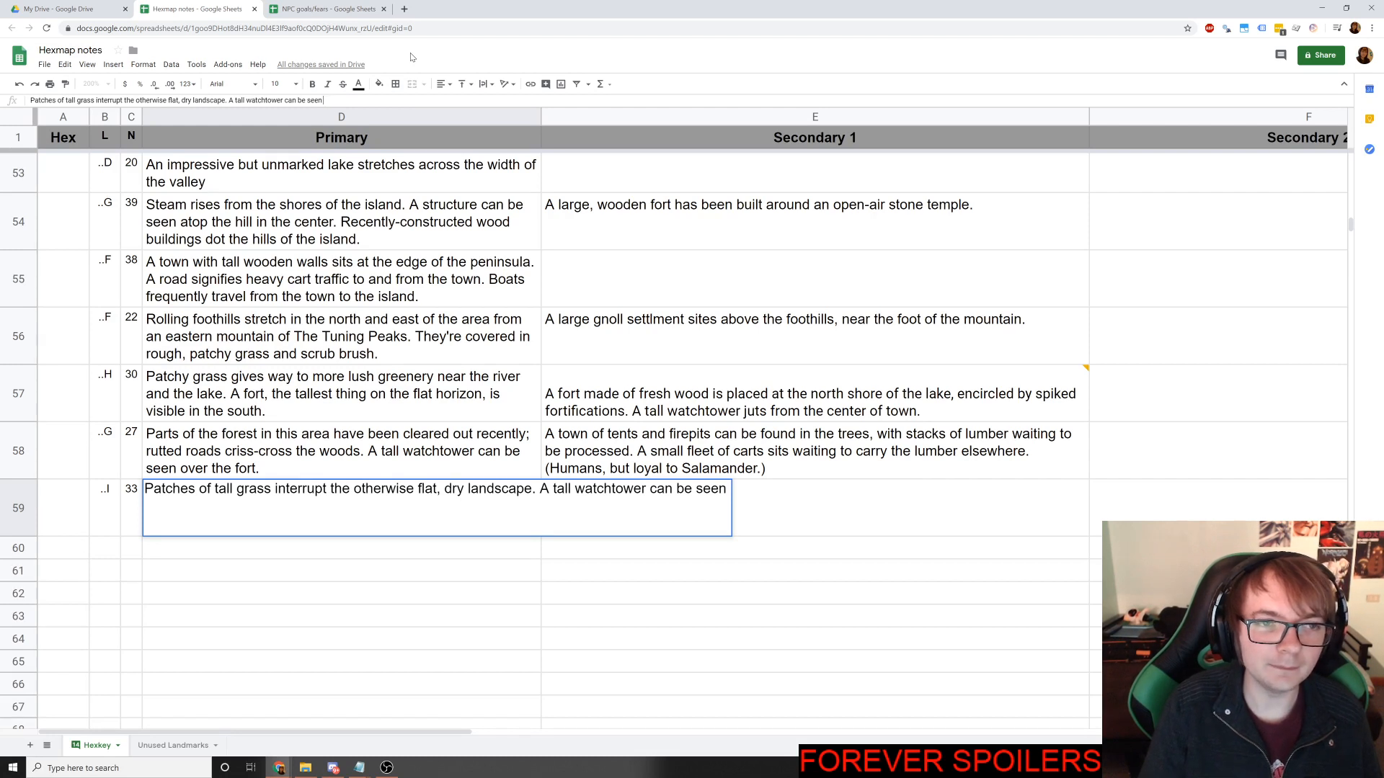
text(reachi)
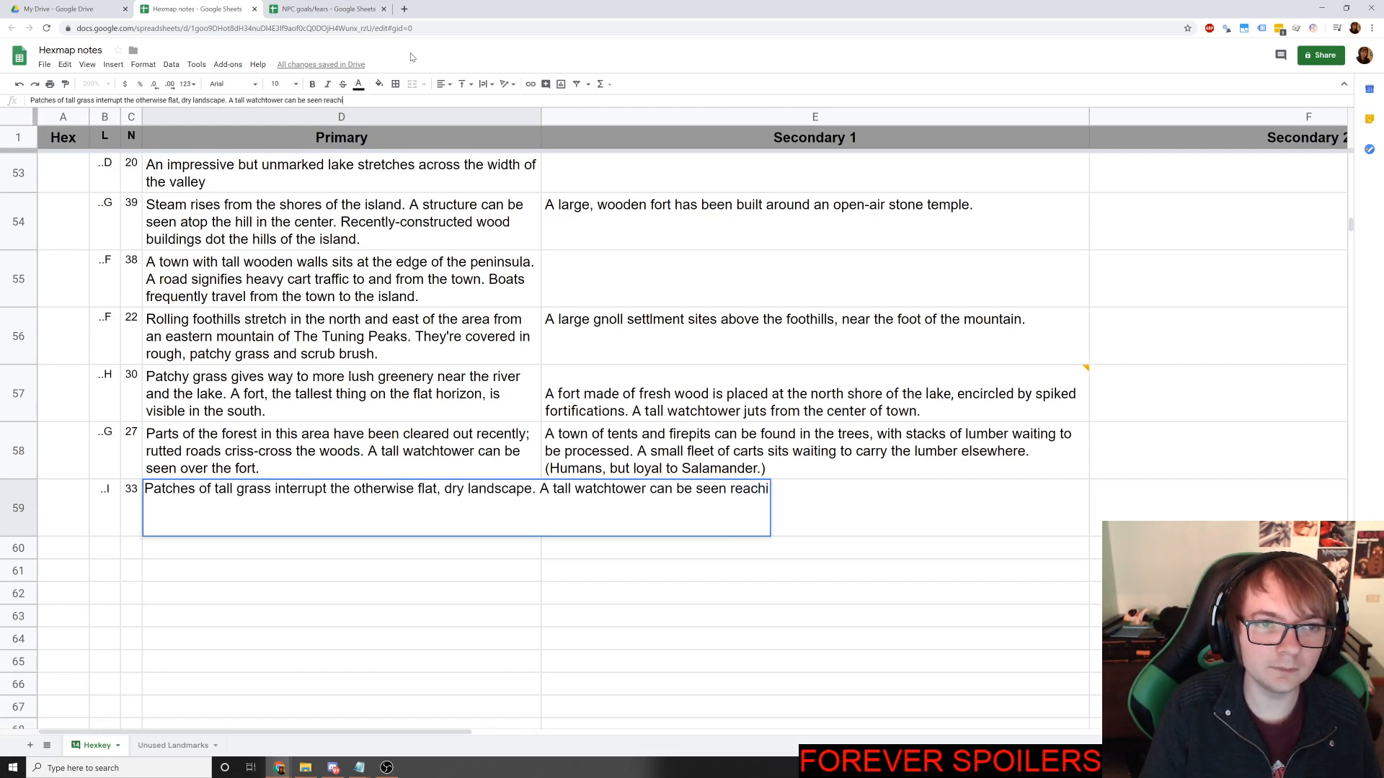
text(ng up from the gra)
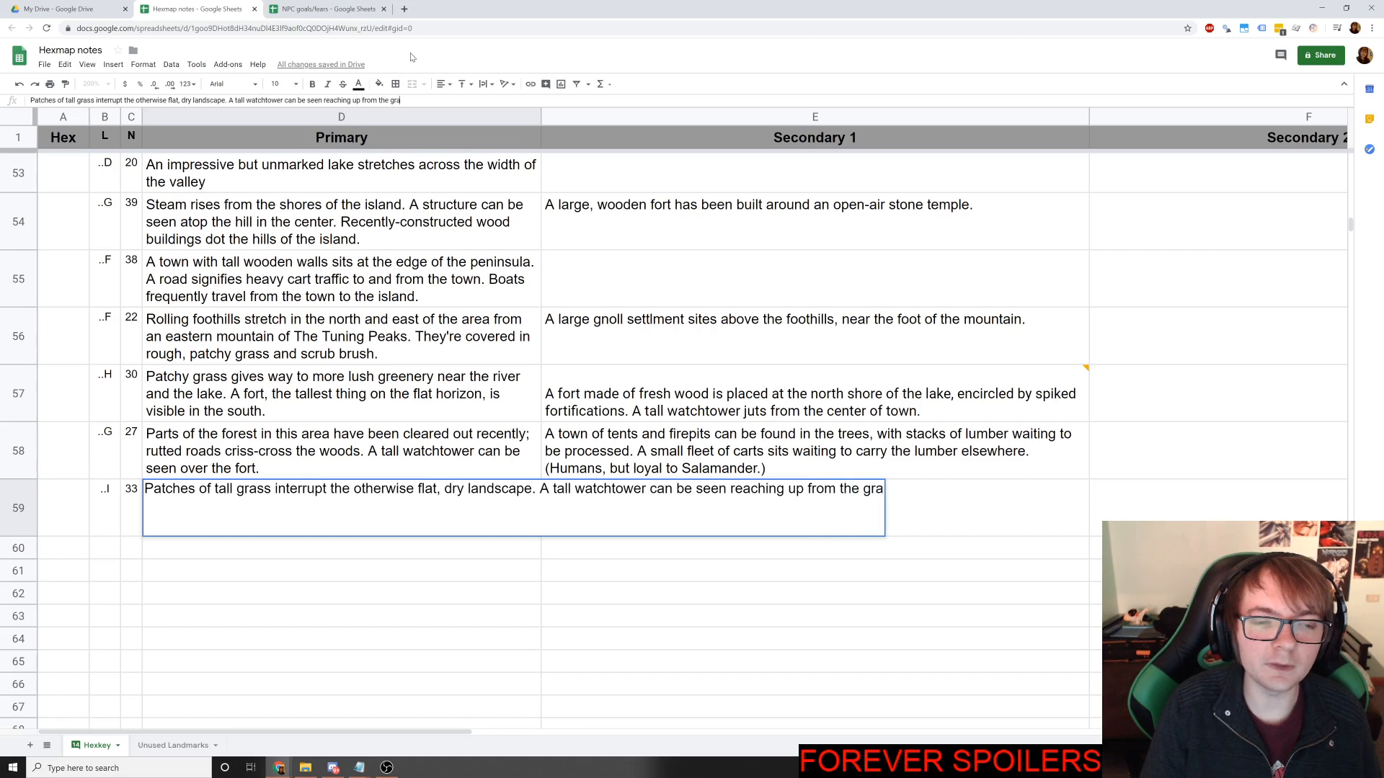
text(ss.)
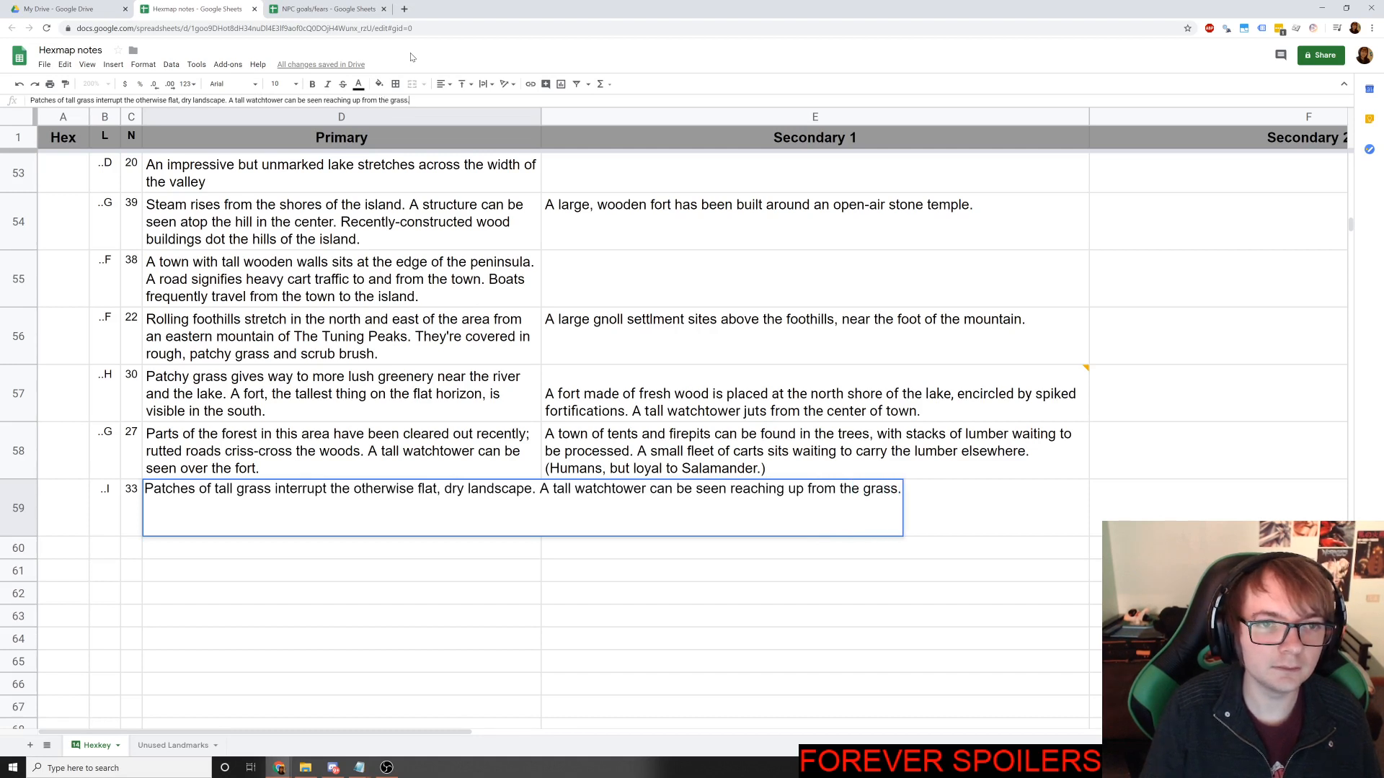
click(951, 520)
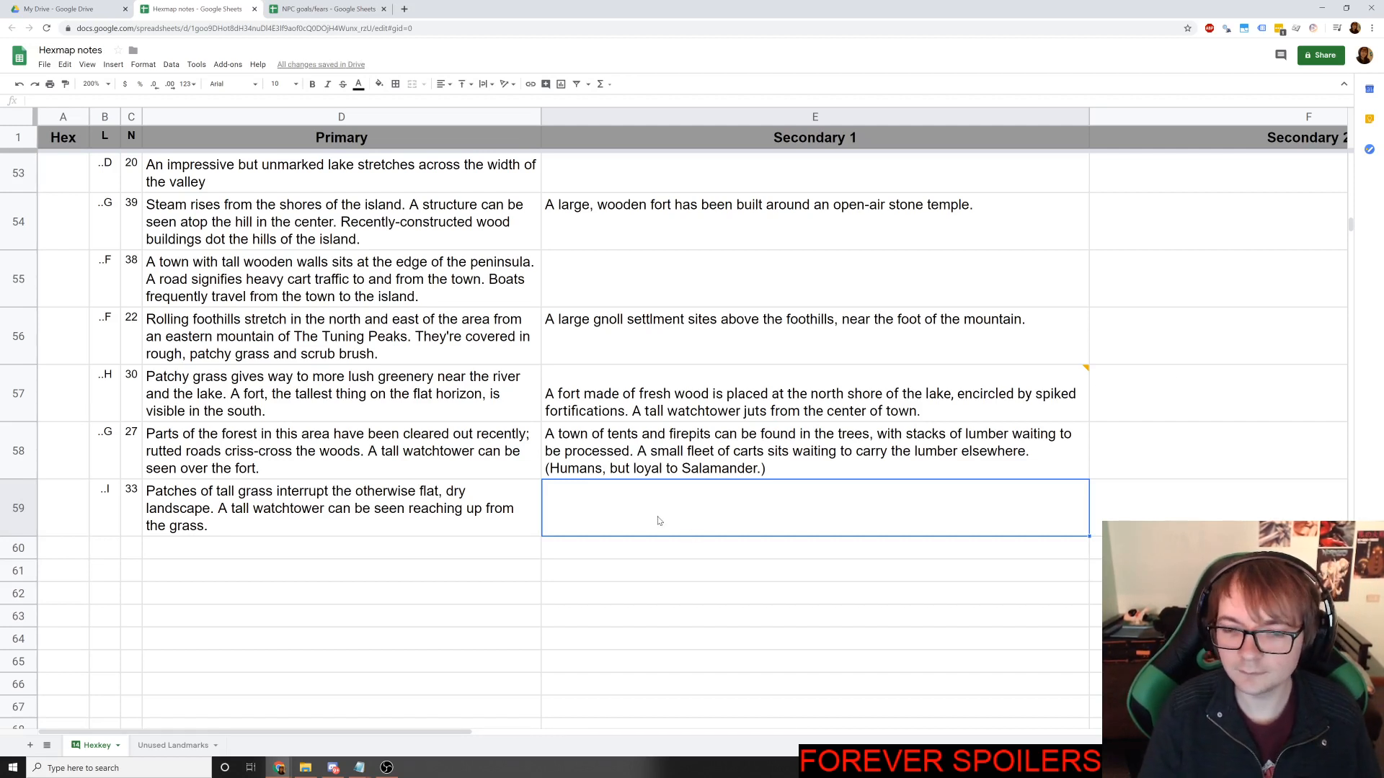
Enter "A small, dense camp is built up around the base of the watchtower" as hex I 33's Secondary 1 description.
text(A s)
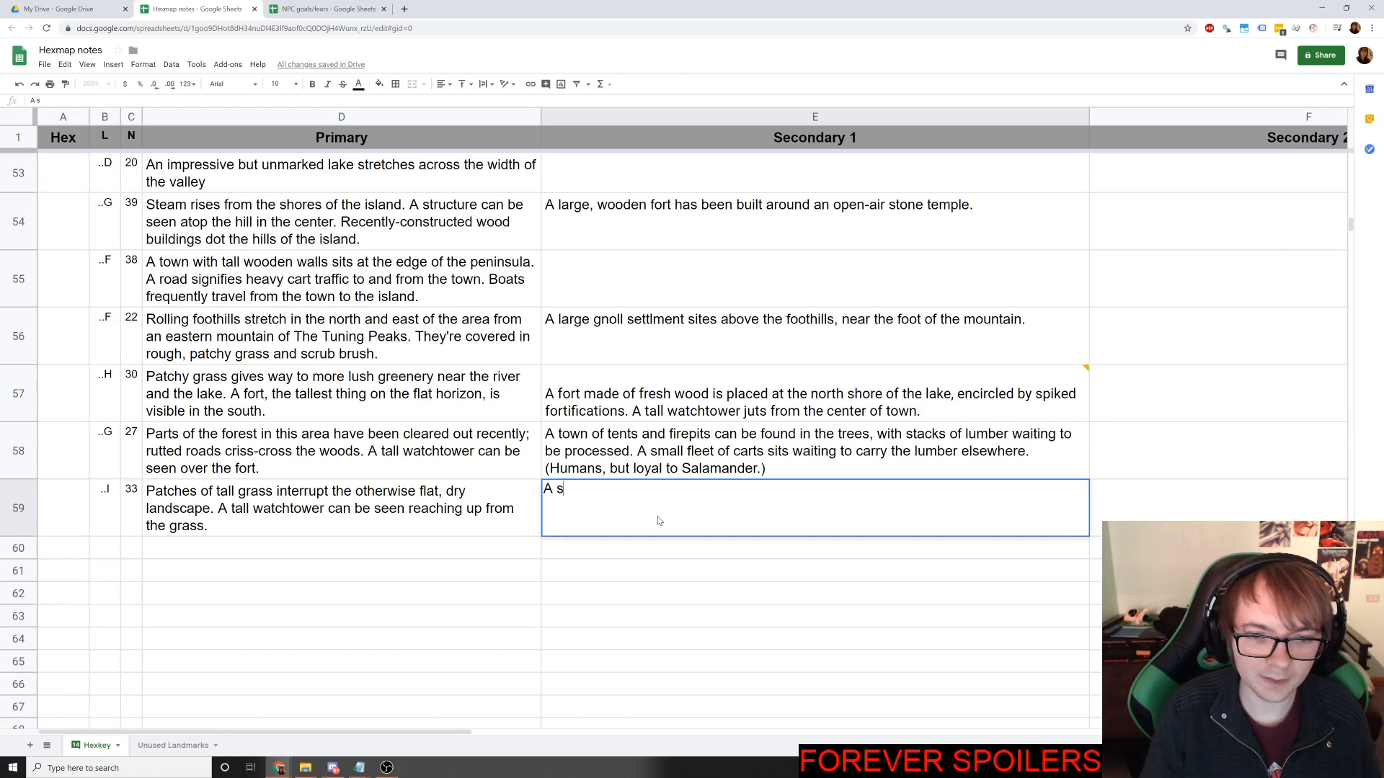
text(mall camp)
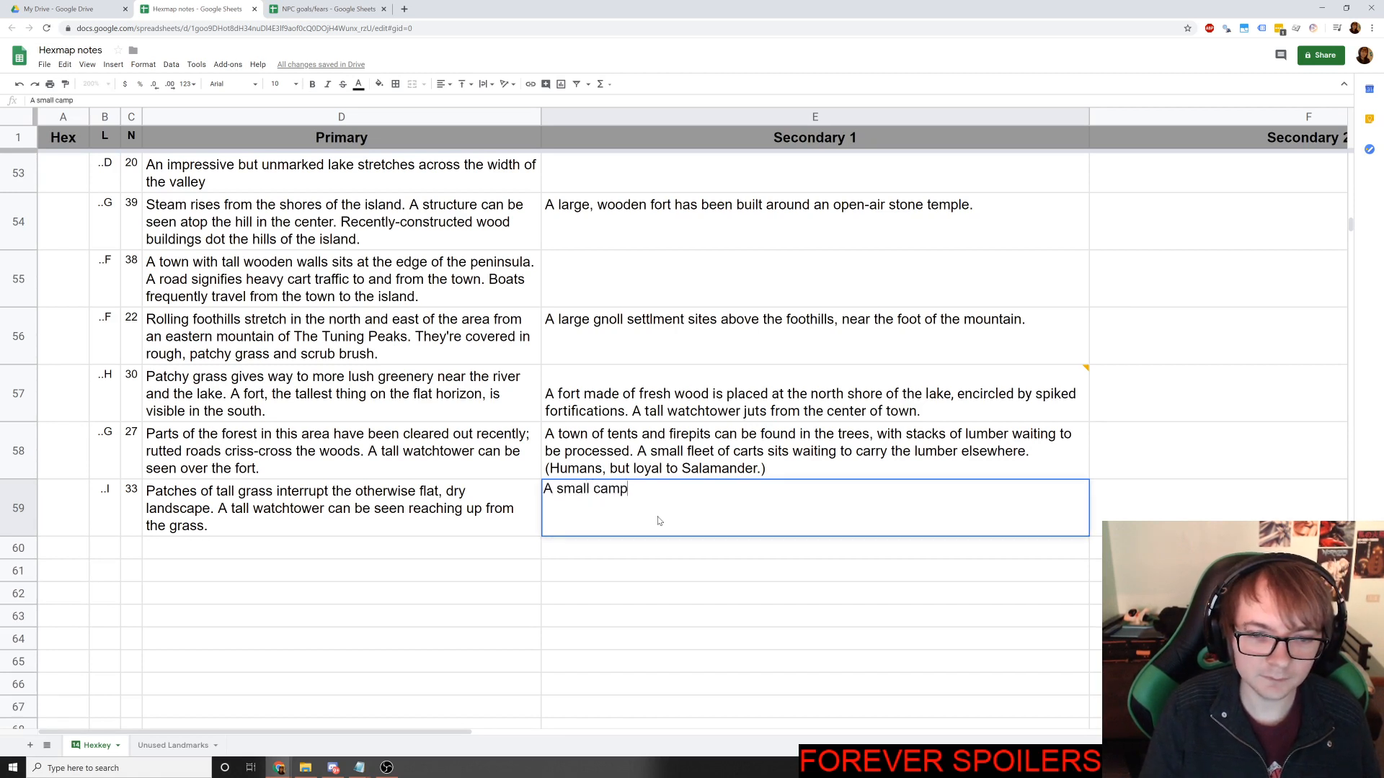
key(BackSpace)
key(BackSpace)
key(BackSpace)
key(BackSpace)
key(BackSpace)
text(, d)
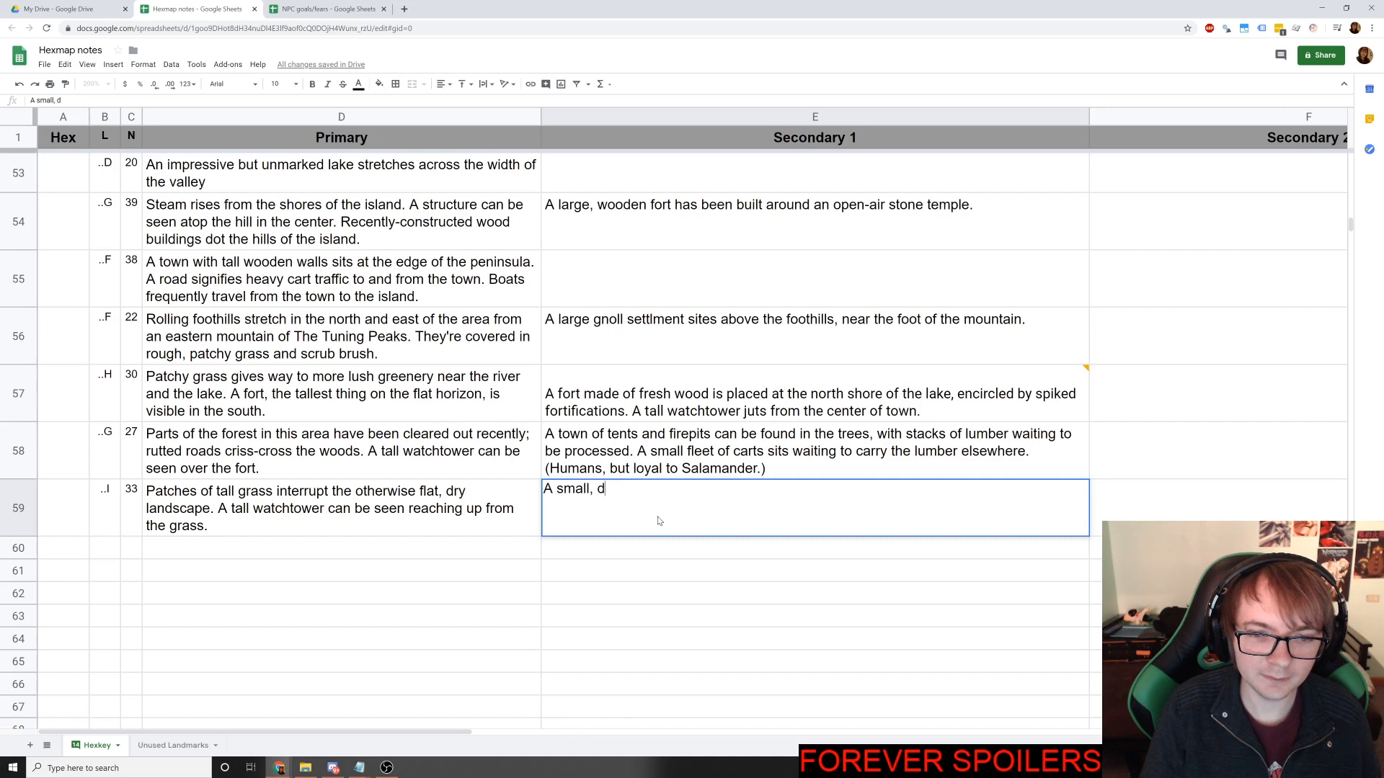
text(ense camp)
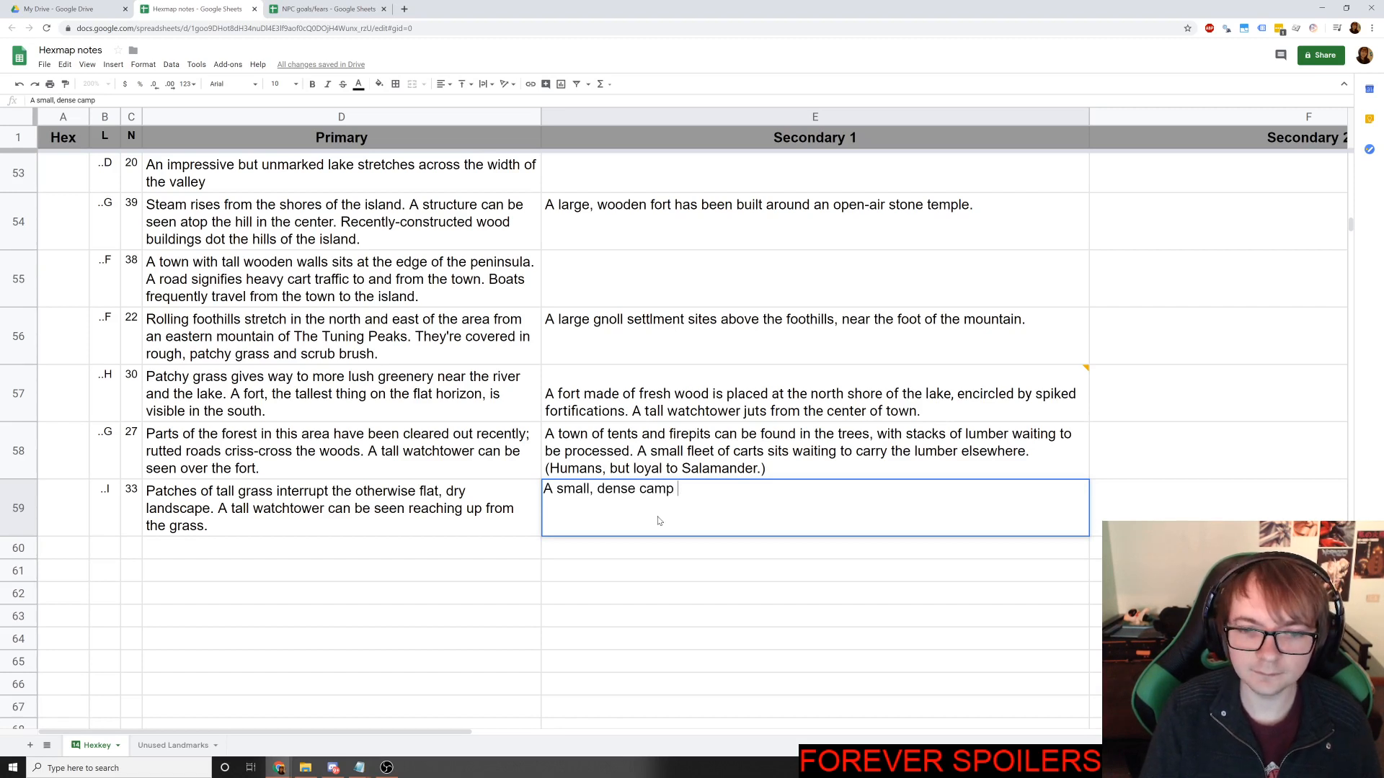
text(is )
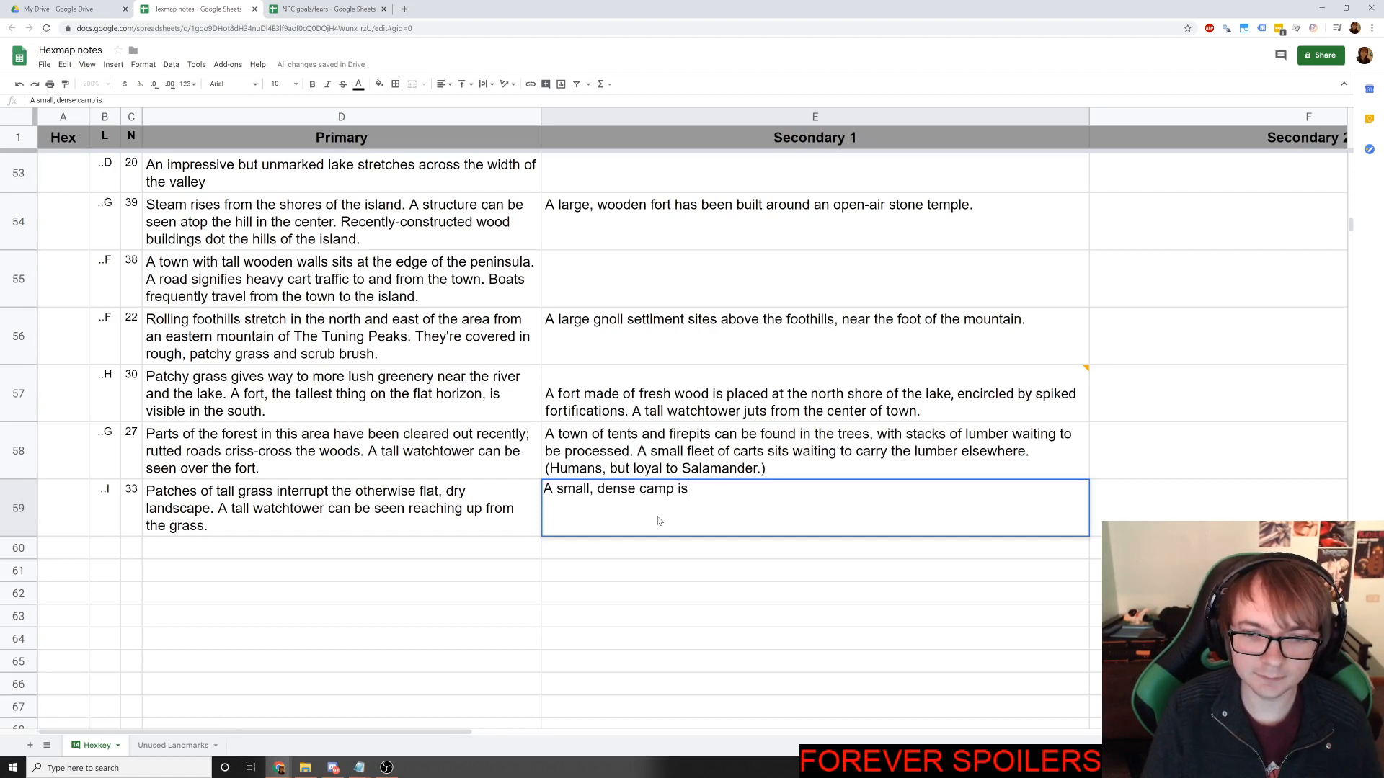
text(built up around )
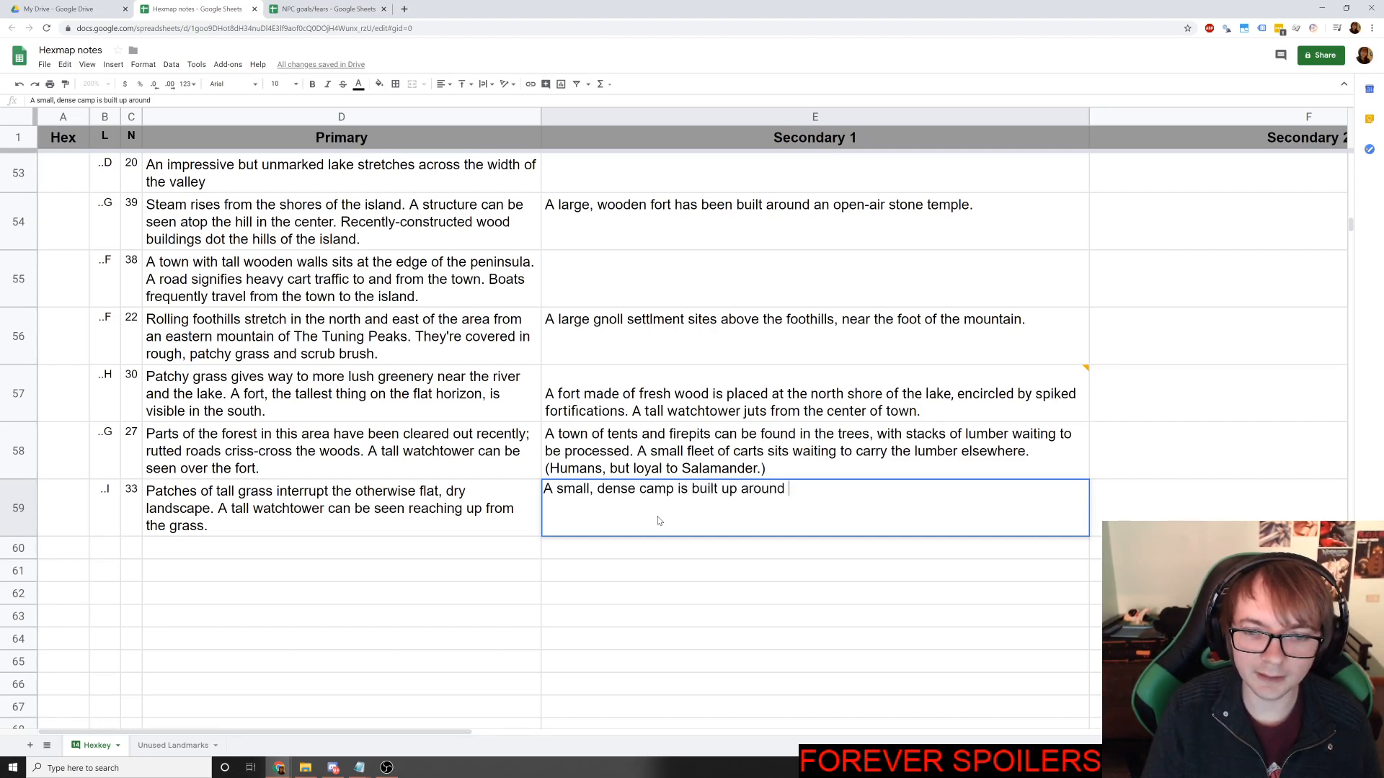
text(the base of the watc)
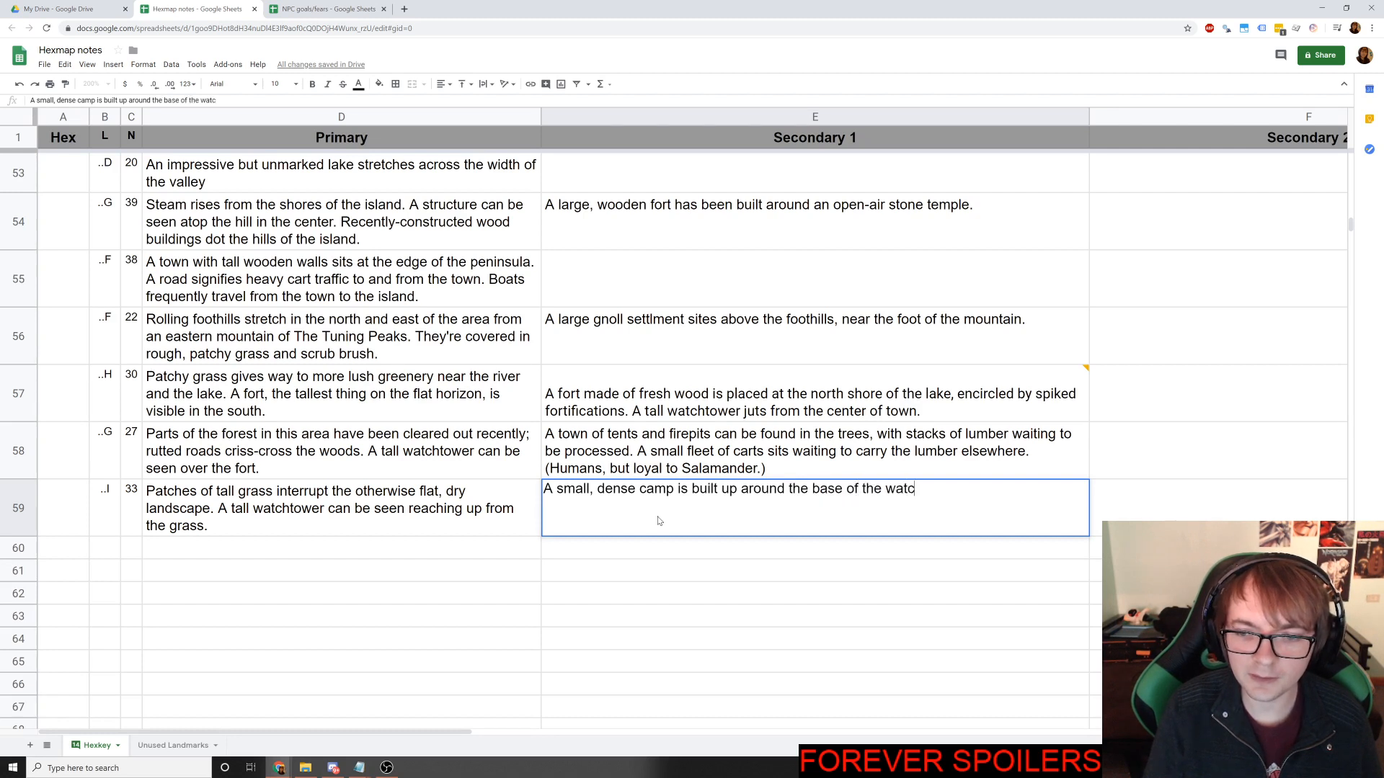
text(htower)
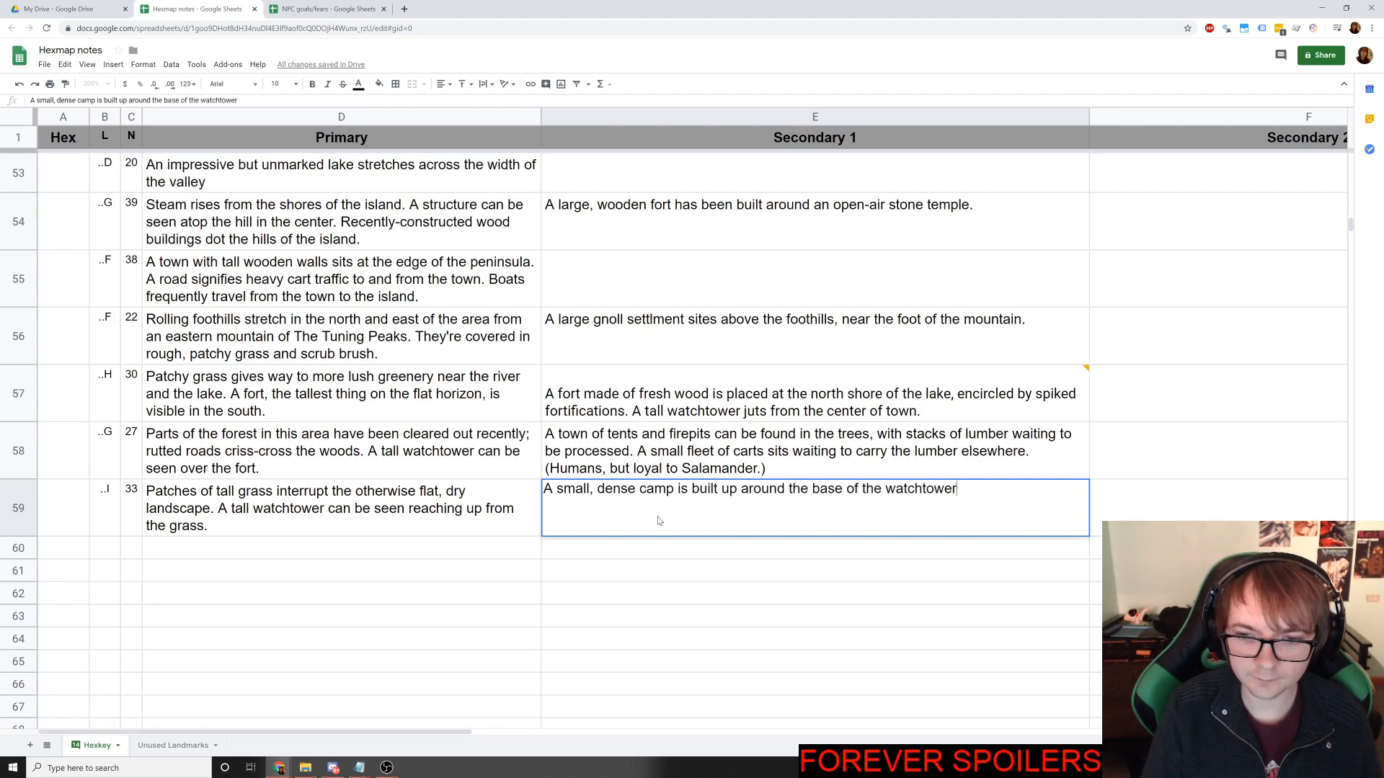
Append "Hobgoblins and goblins can be seen wandering about the camp." to hex I 33's Secondary 1 description after the watchtower sentence.
text(. Ho)
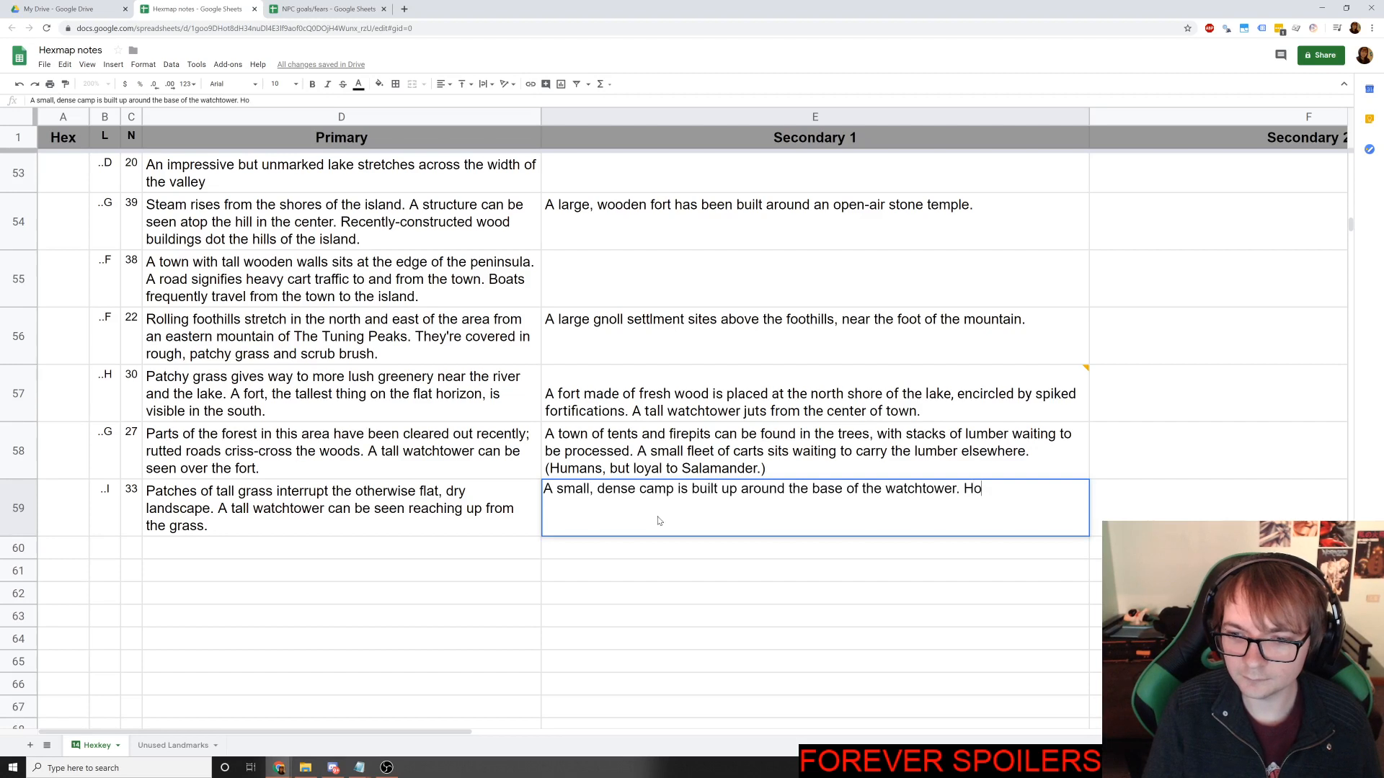
text(bgoblin)
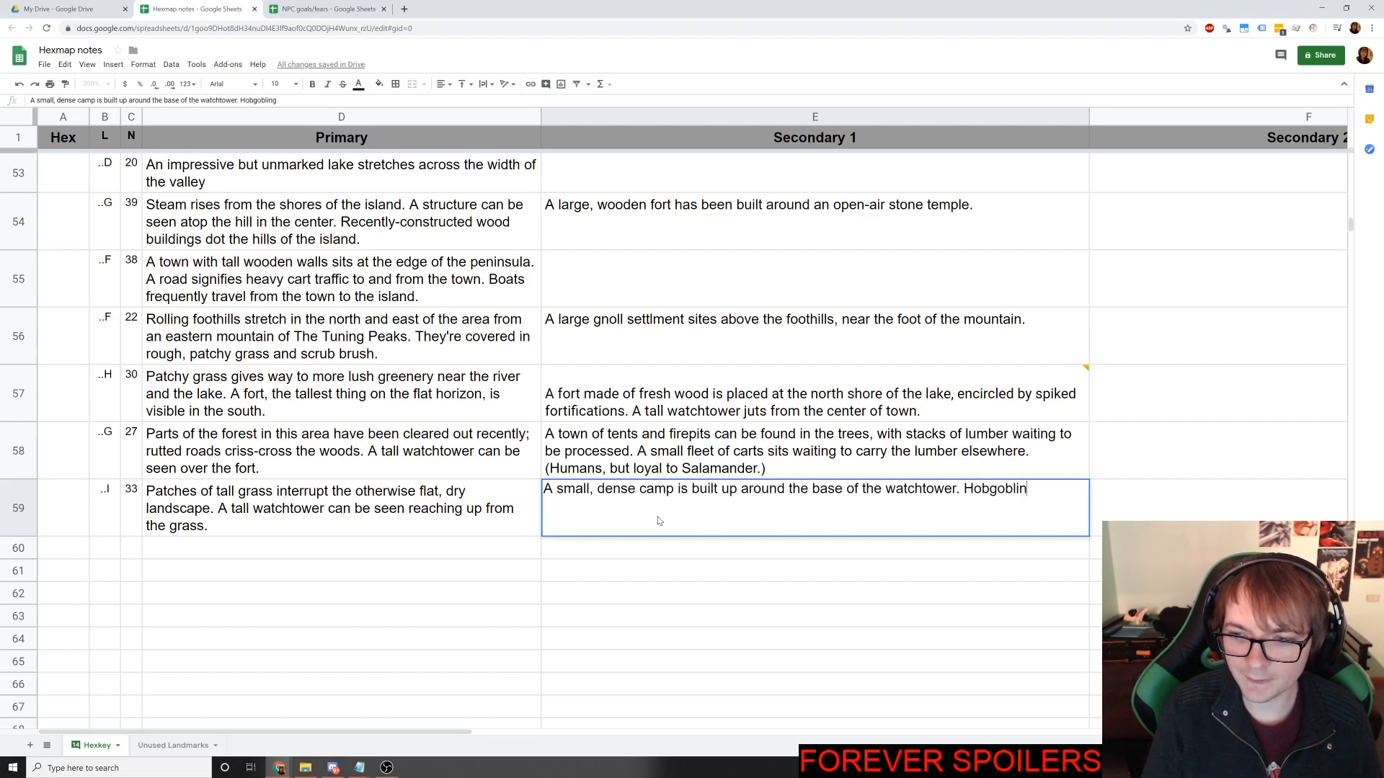
text(s, goblins,)
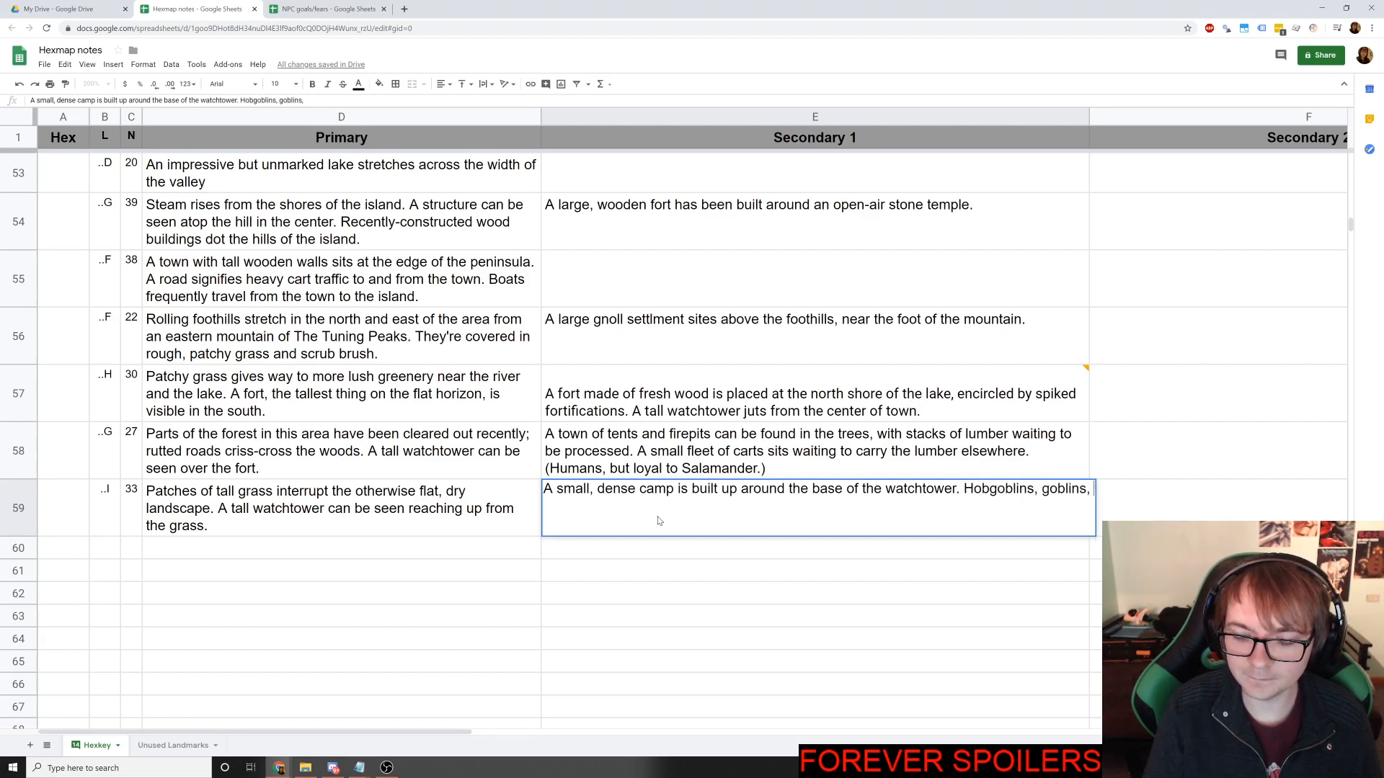
key(BackSpace)
key(BackSpace)
key(BackSpace)
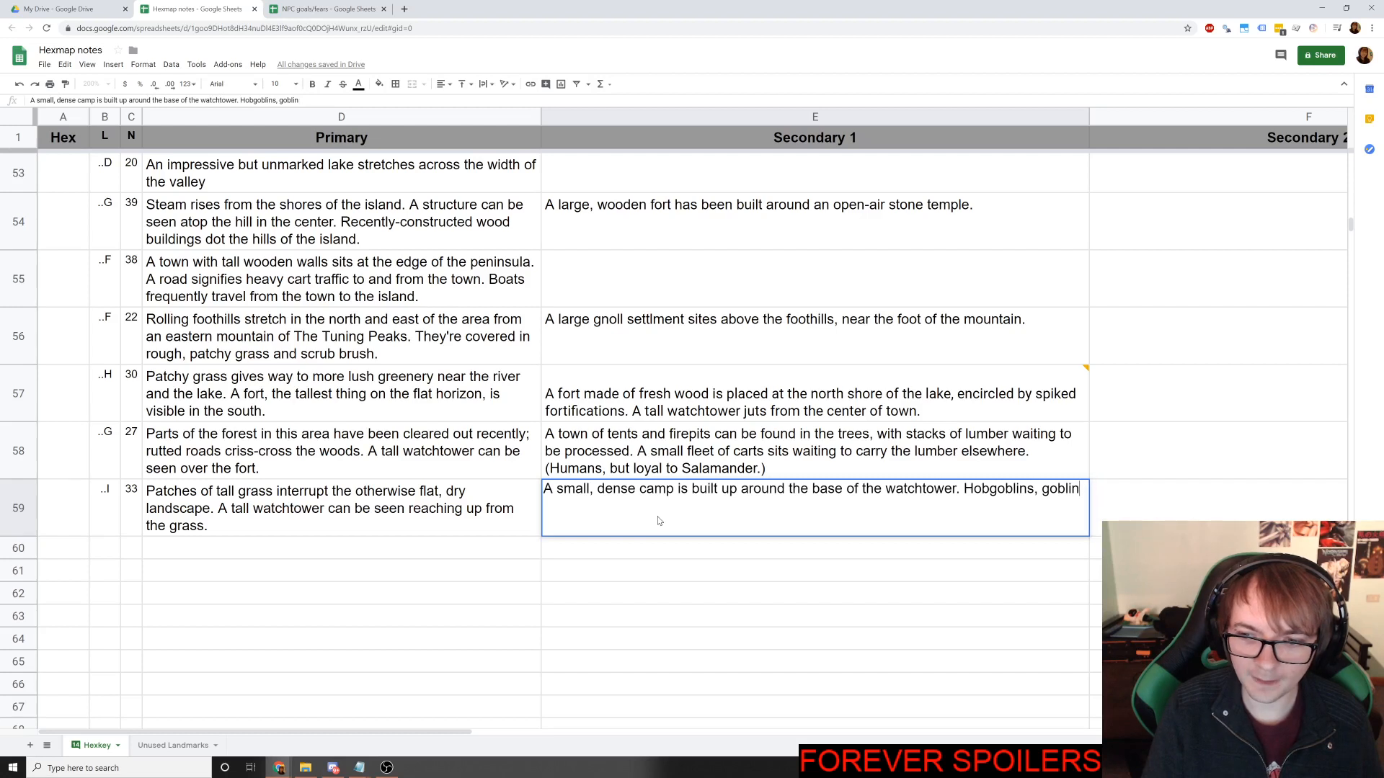
key(BackSpace)
key(BackSpace)
key(BackSpace)
key(BackSpace)
key(BackSpace)
key(BackSpace)
key(BackSpace)
key(BackSpace)
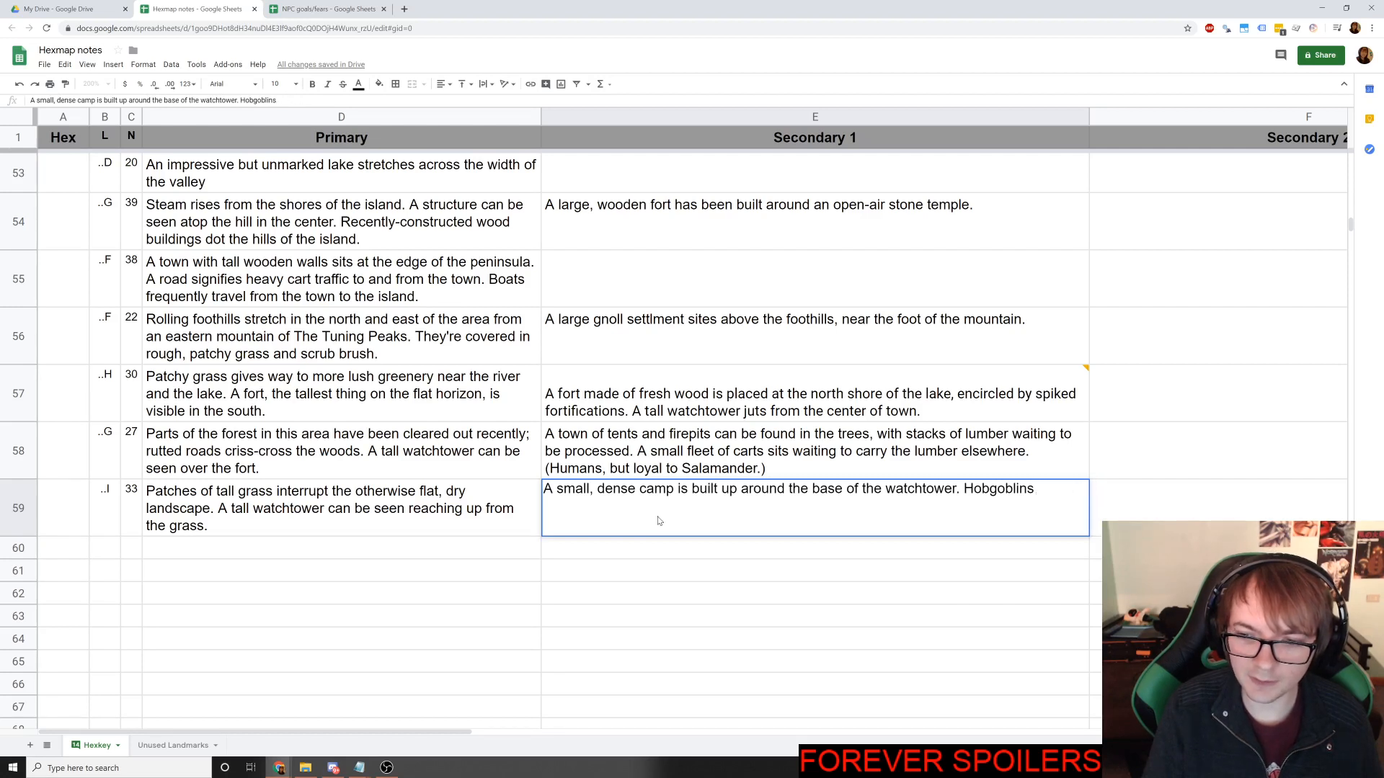
text(and goblins )
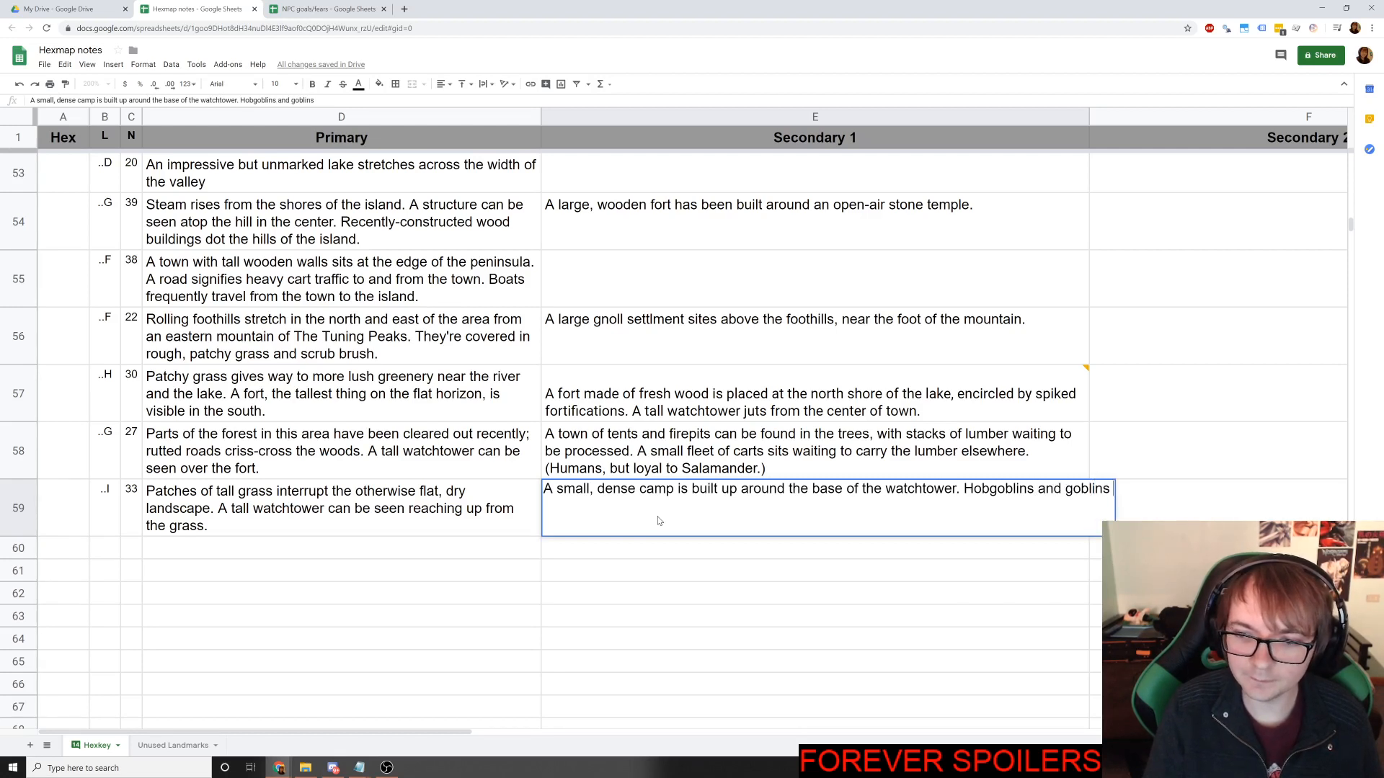
text(can be seen)
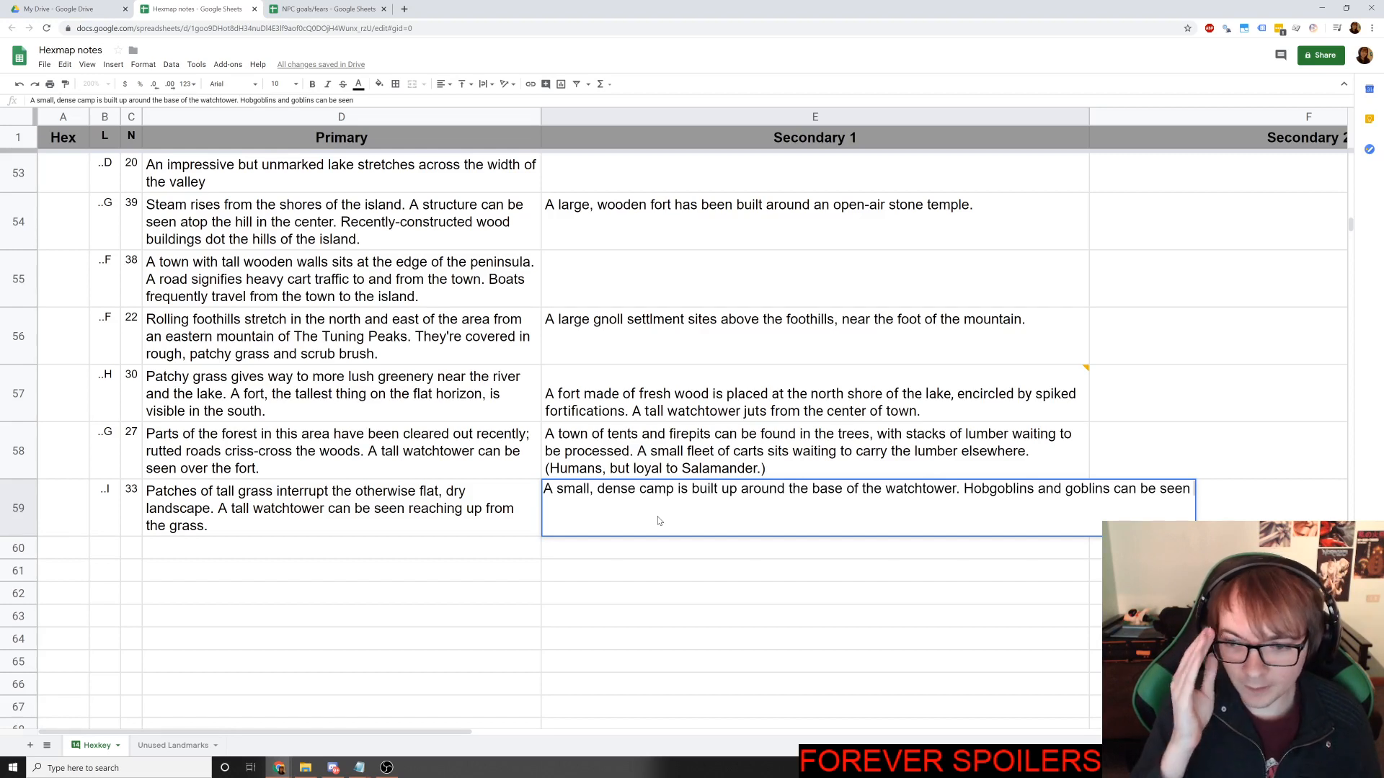
text(wandering abou)
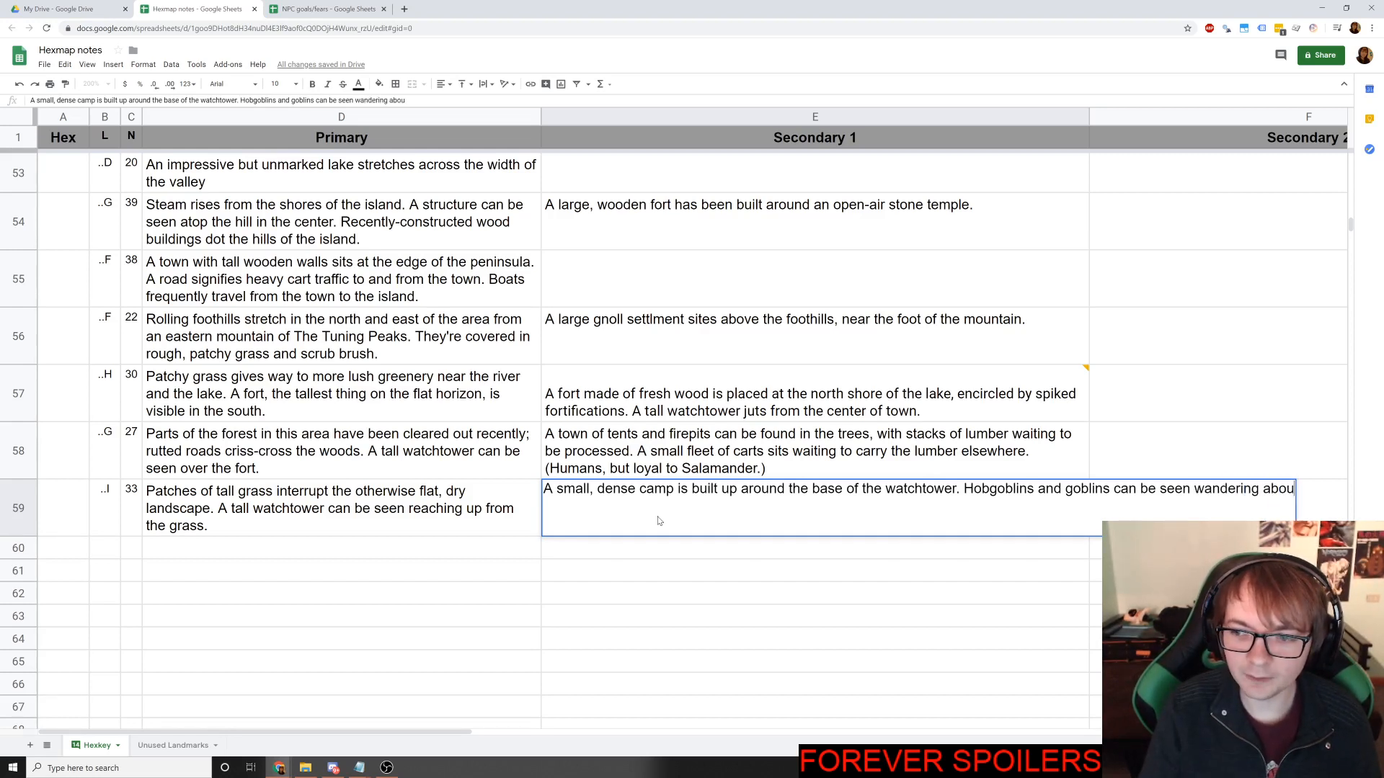
text(t the camp.)
key(Return)
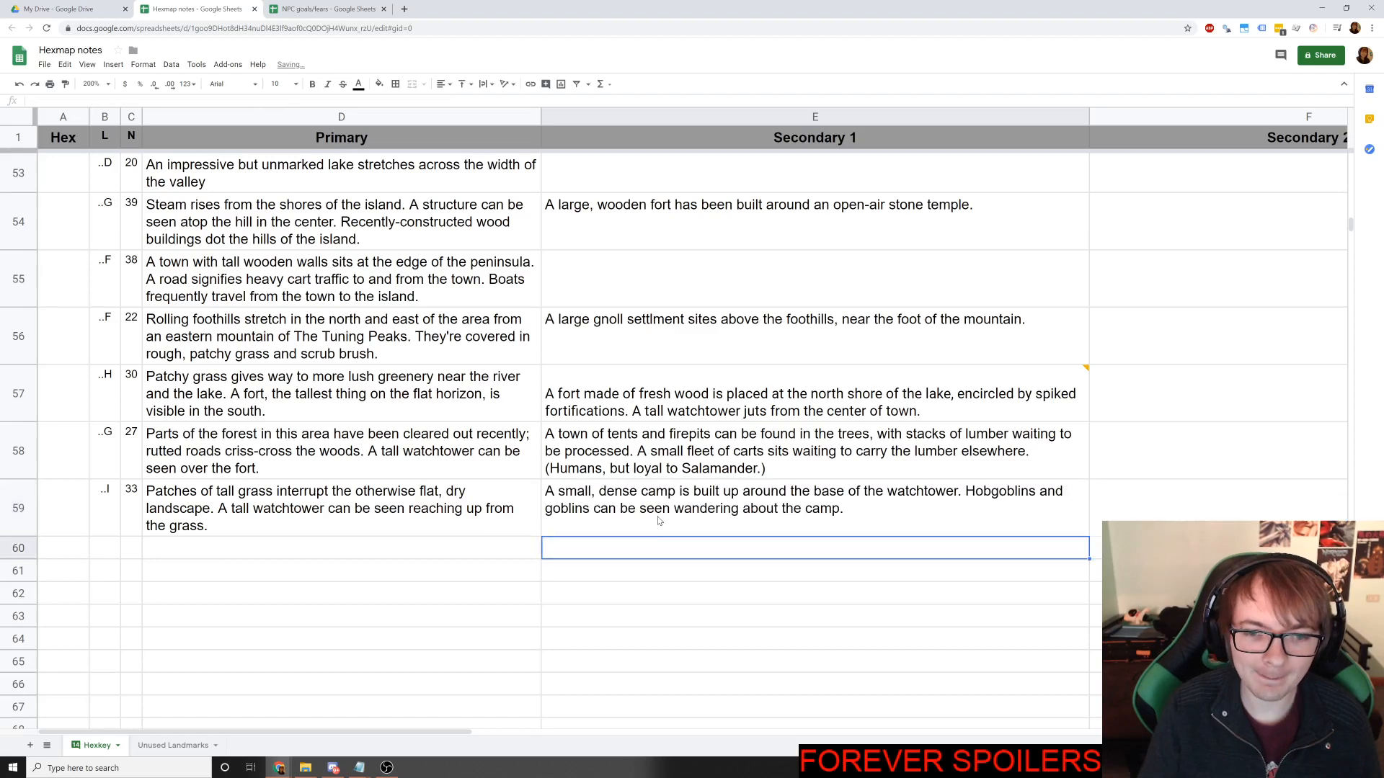
Append "(Night/evening) smoke rises from near the watchtower." to hex I 33's Primary description.
key(Up)
key(Left)
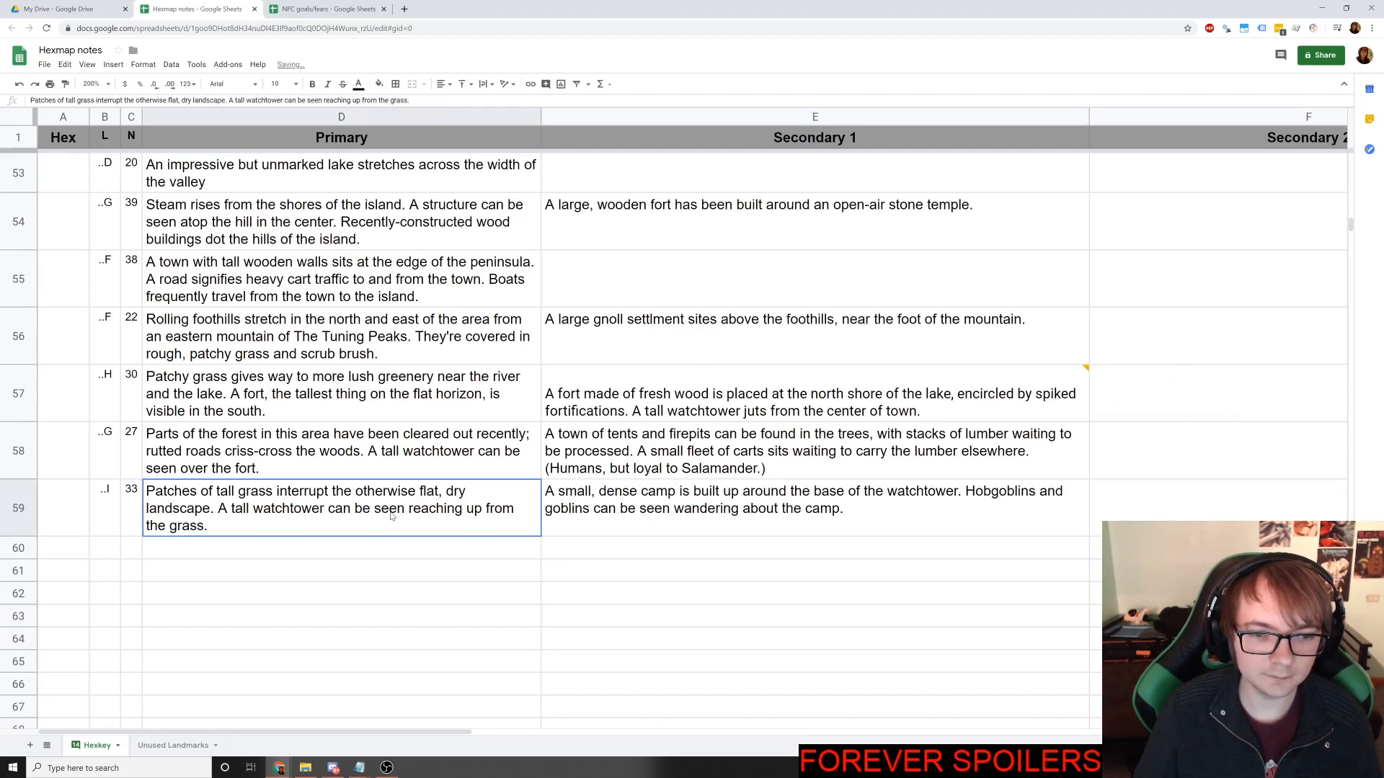
key(Return)
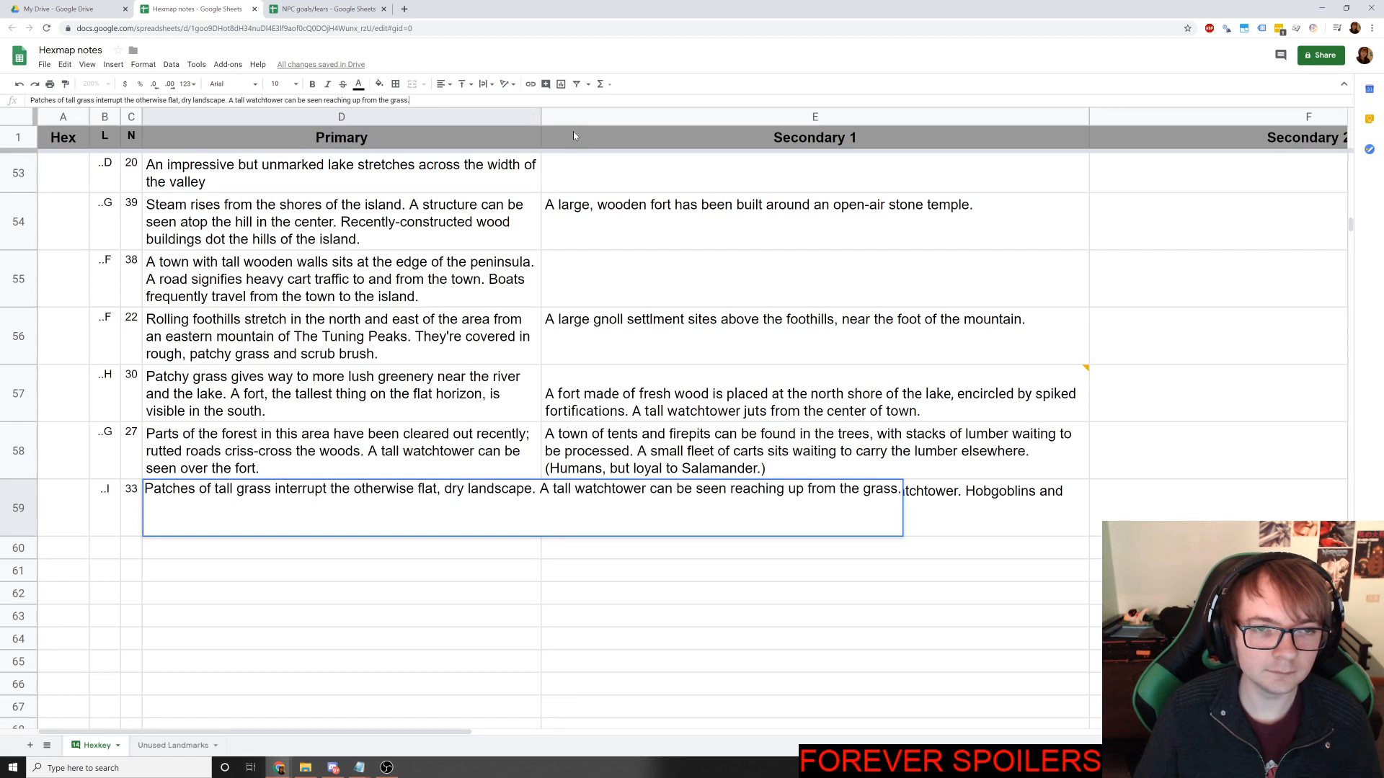
text((N)
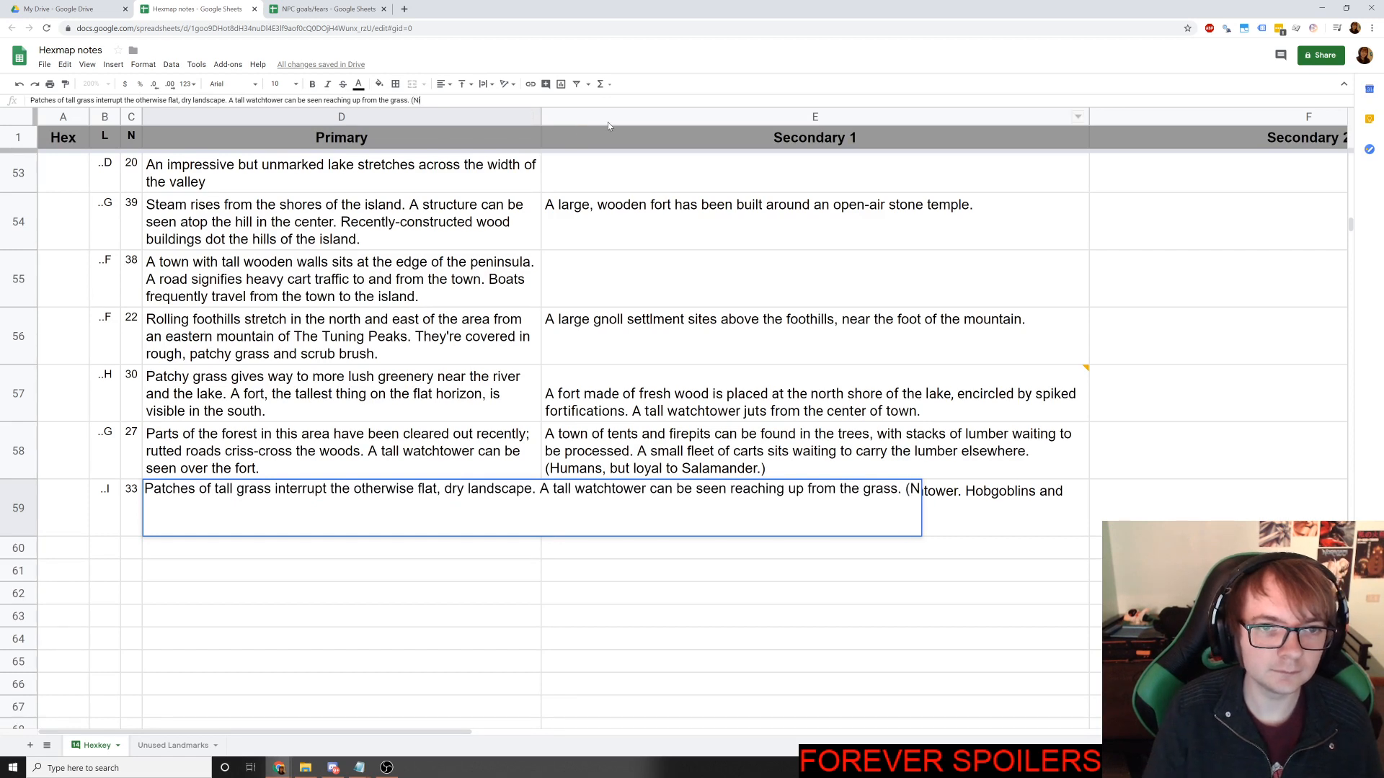
text(ight/evening)
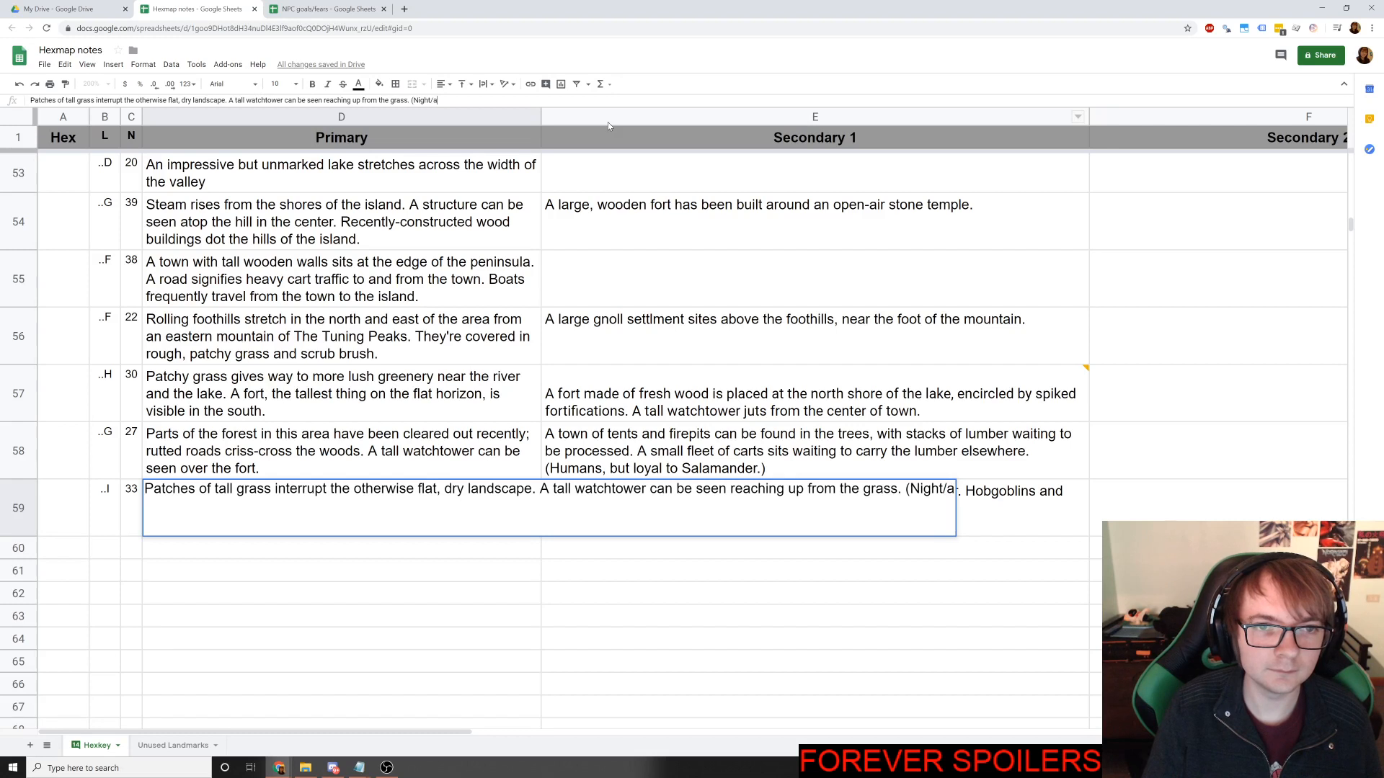
text() smo)
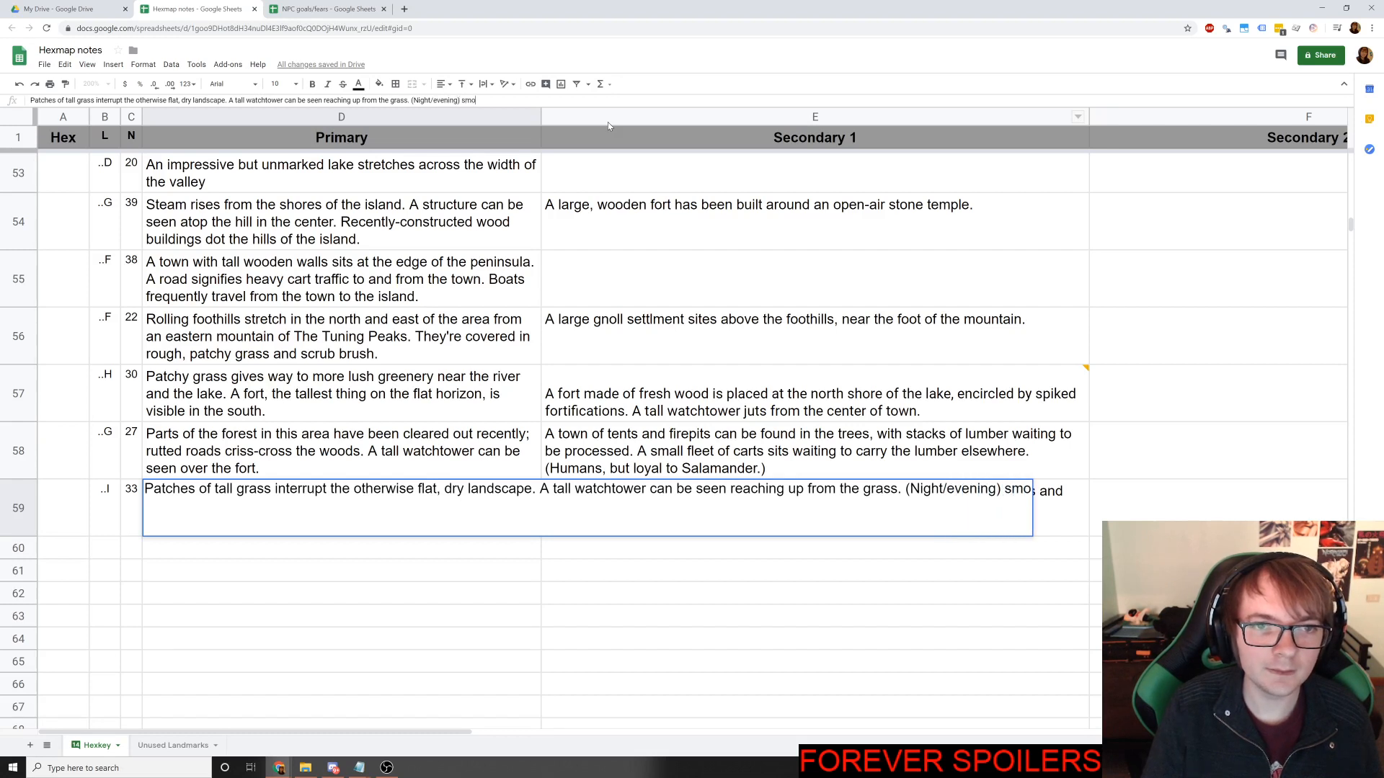
text(ke rises from near th)
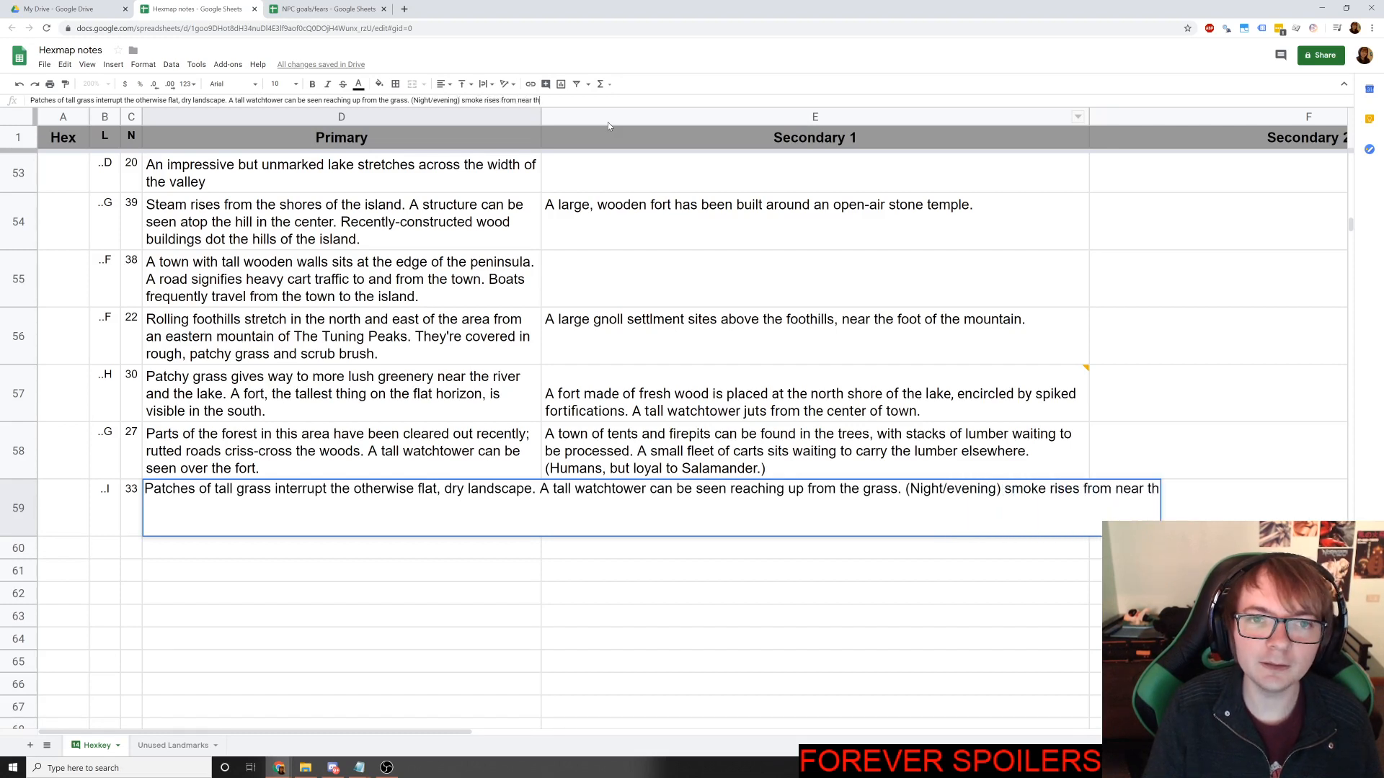
text(e watchtower.)
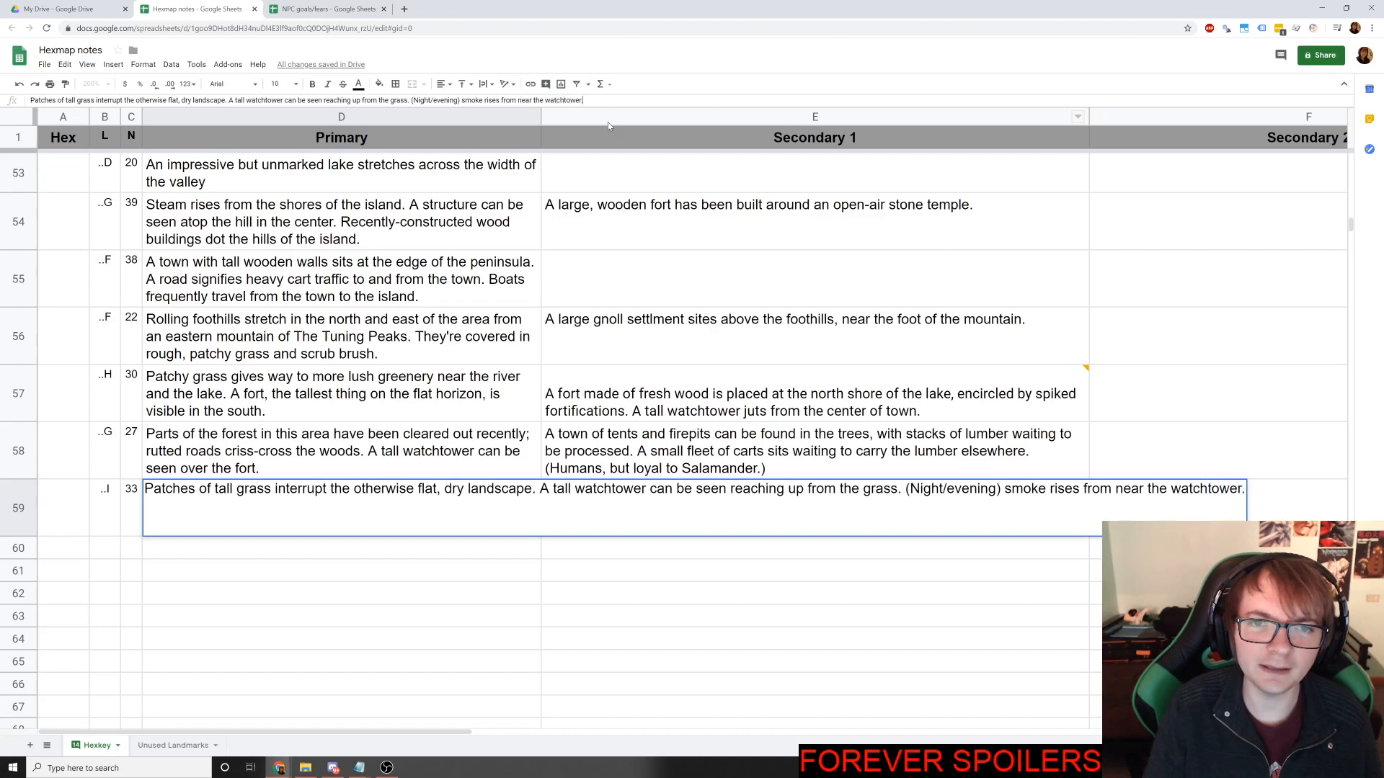
key(Return)
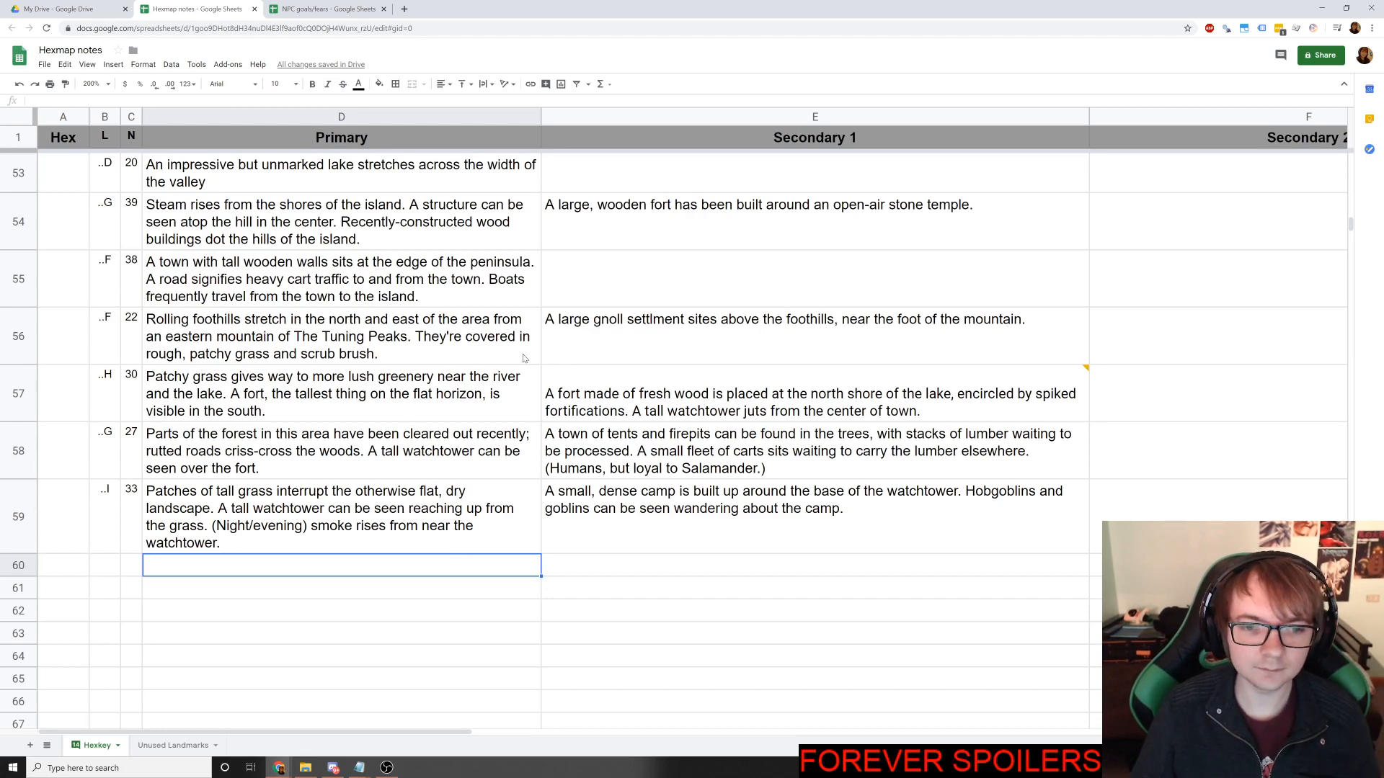
Fill the Hex column's CONCATENATE formula down from row 50 through row 59.
scroll(523, 358, up, 5)
scroll(464, 489, down, 10)
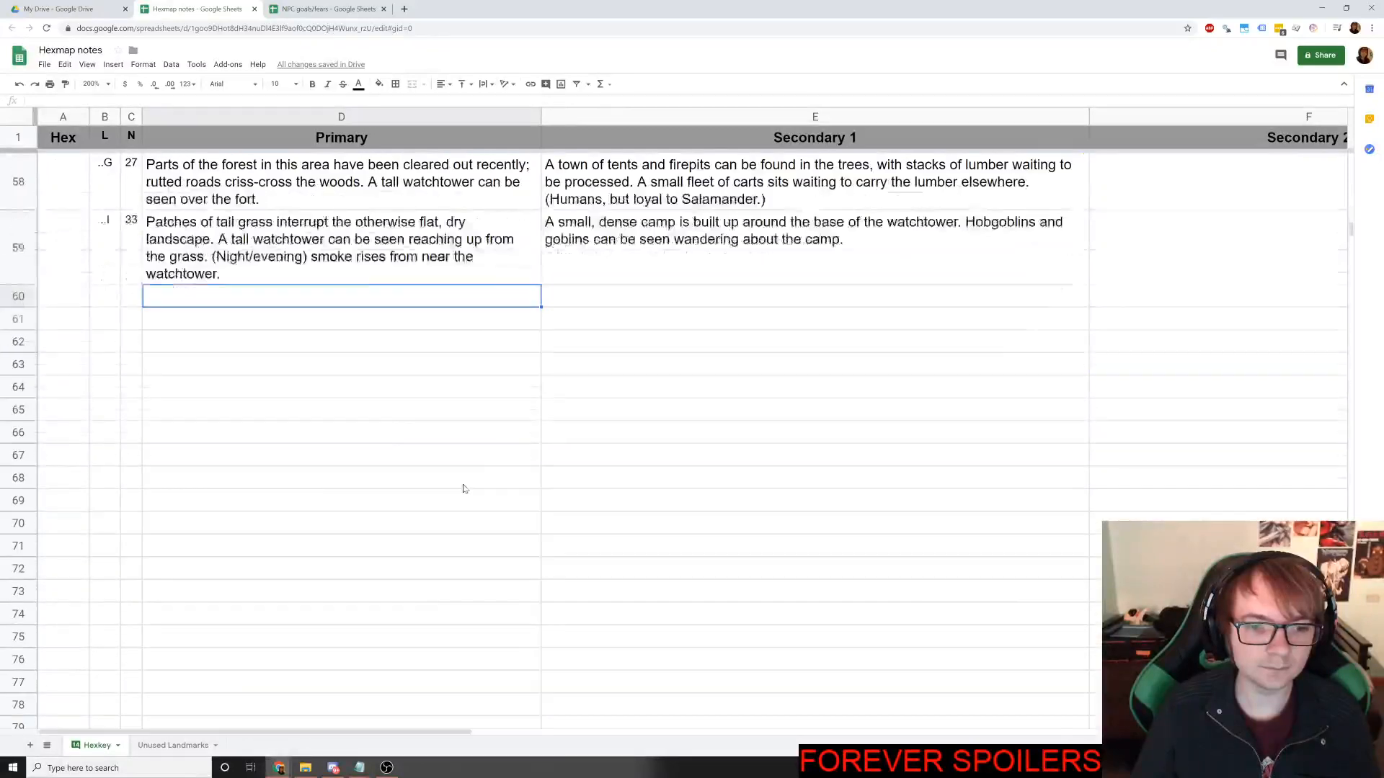
scroll(464, 489, up, 10)
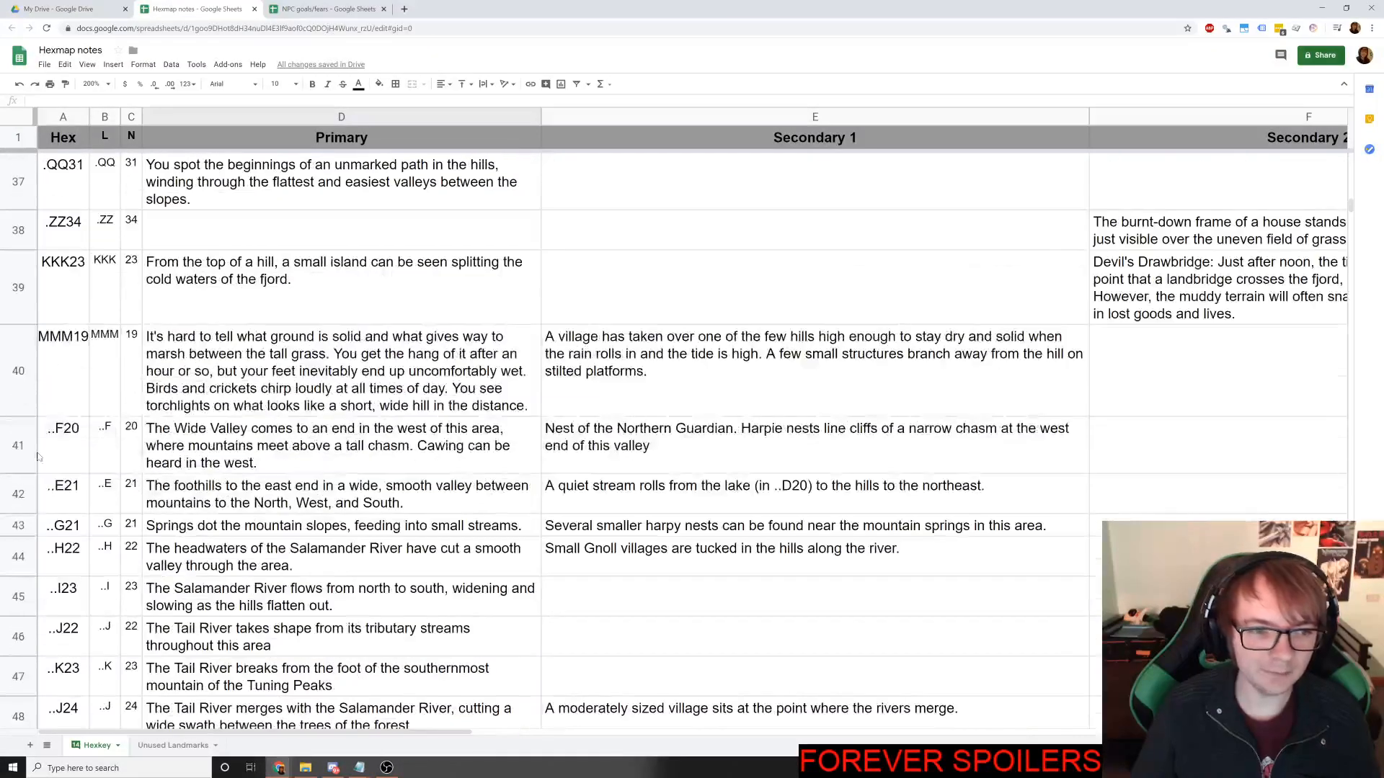
scroll(113, 437, down, 5)
scroll(92, 210, up, 2)
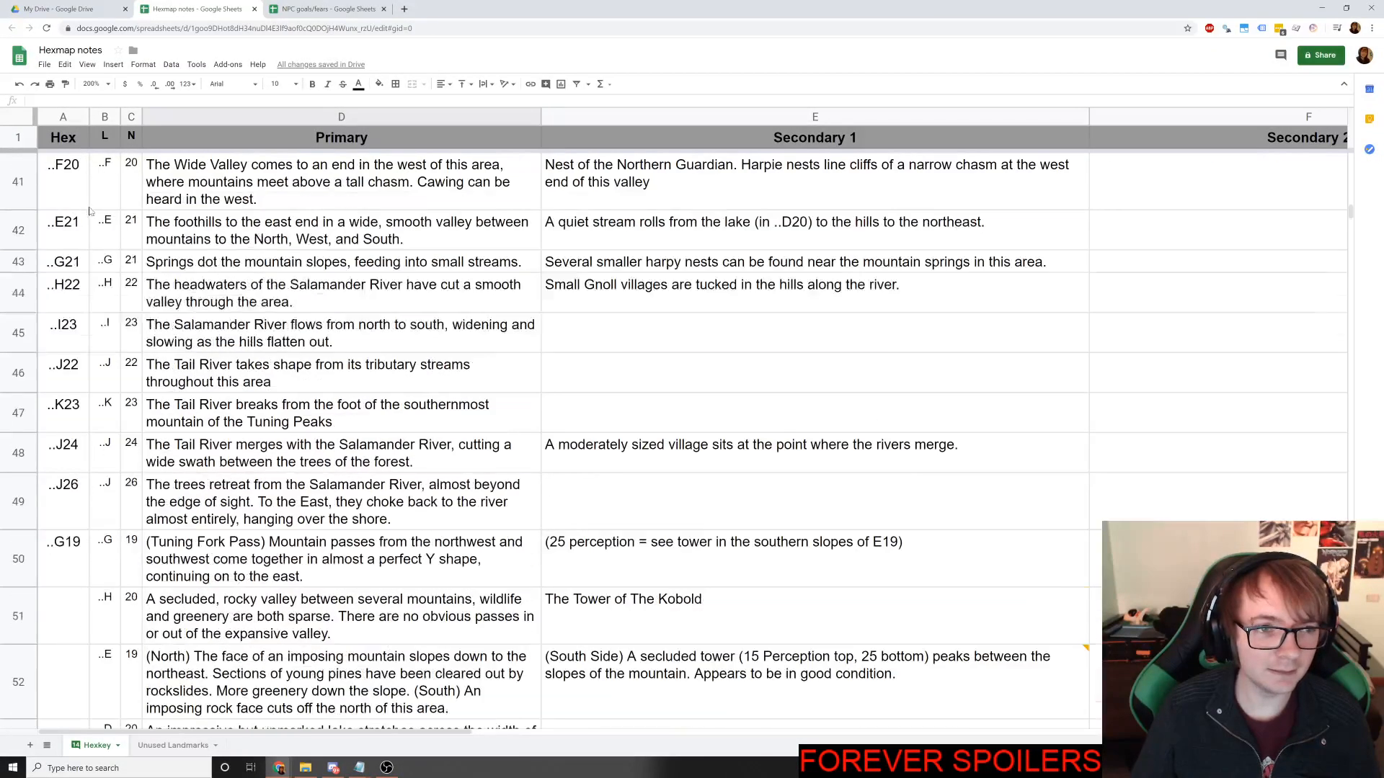
scroll(115, 356, down, 10)
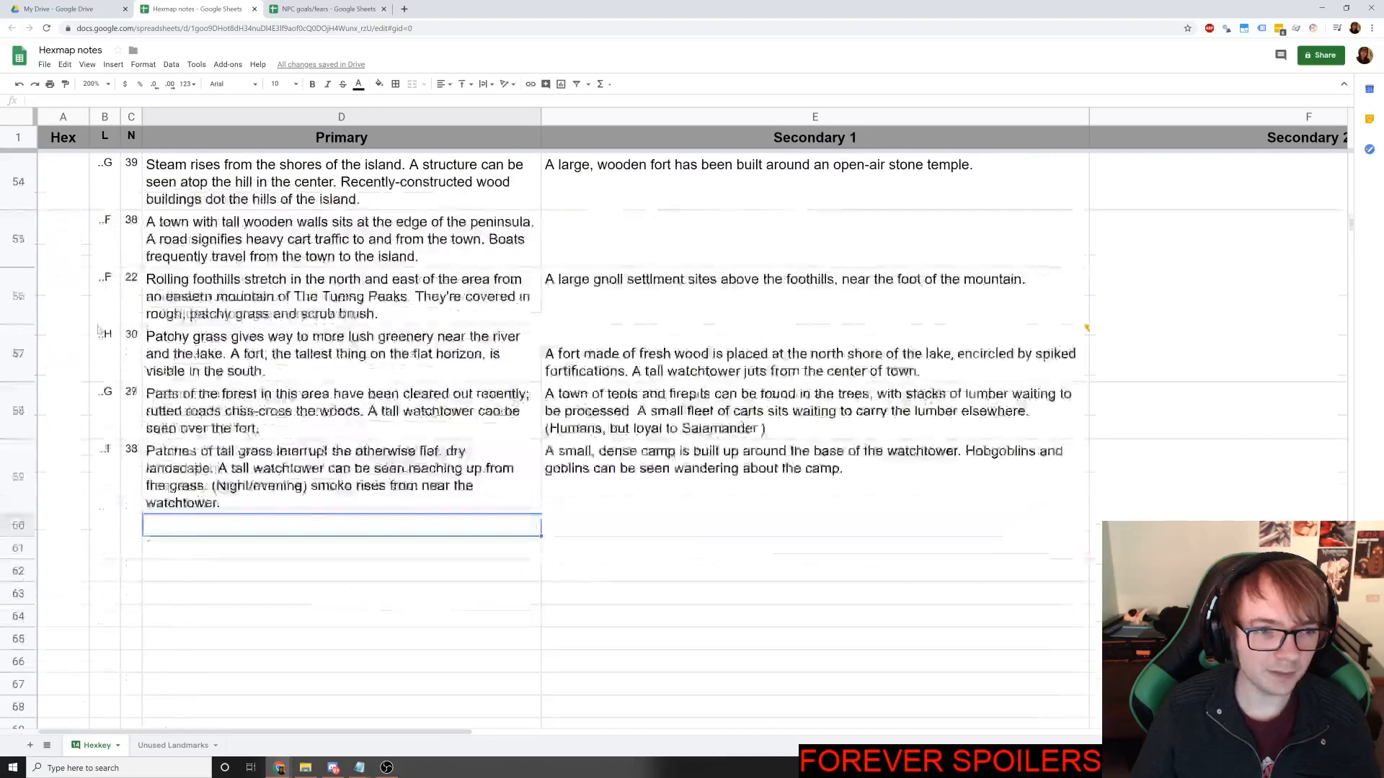
scroll(114, 358, up, 1)
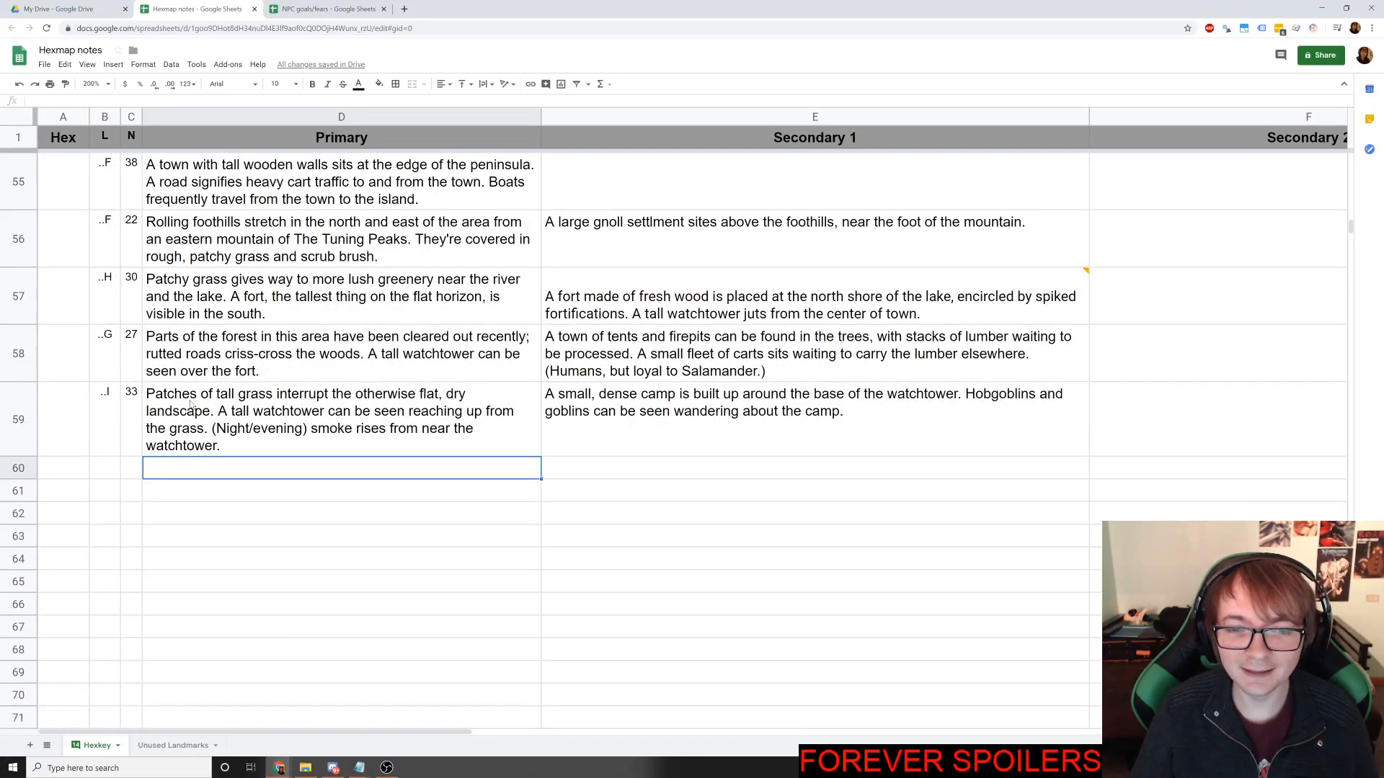
scroll(244, 408, up, 5)
click(84, 262)
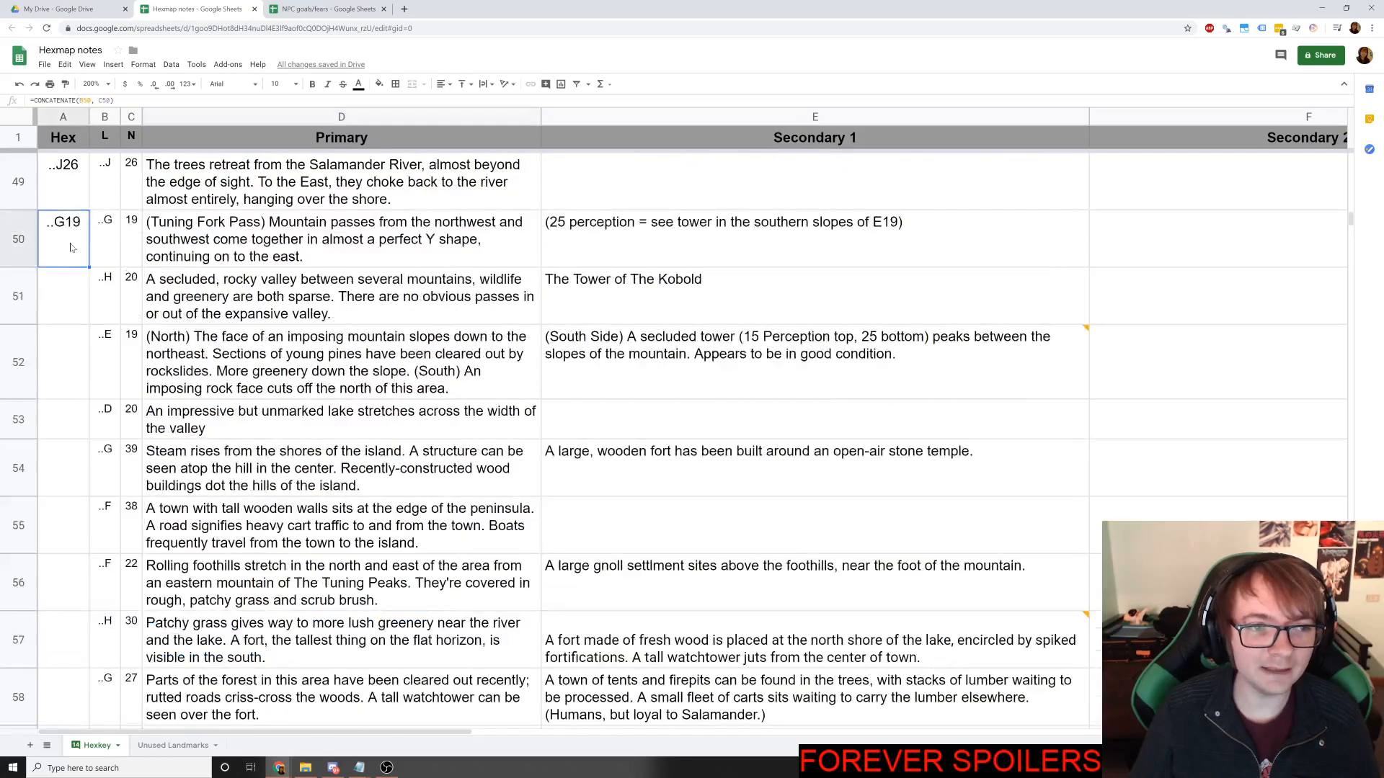
drag(87, 264, 75, 581)
click(194, 528)
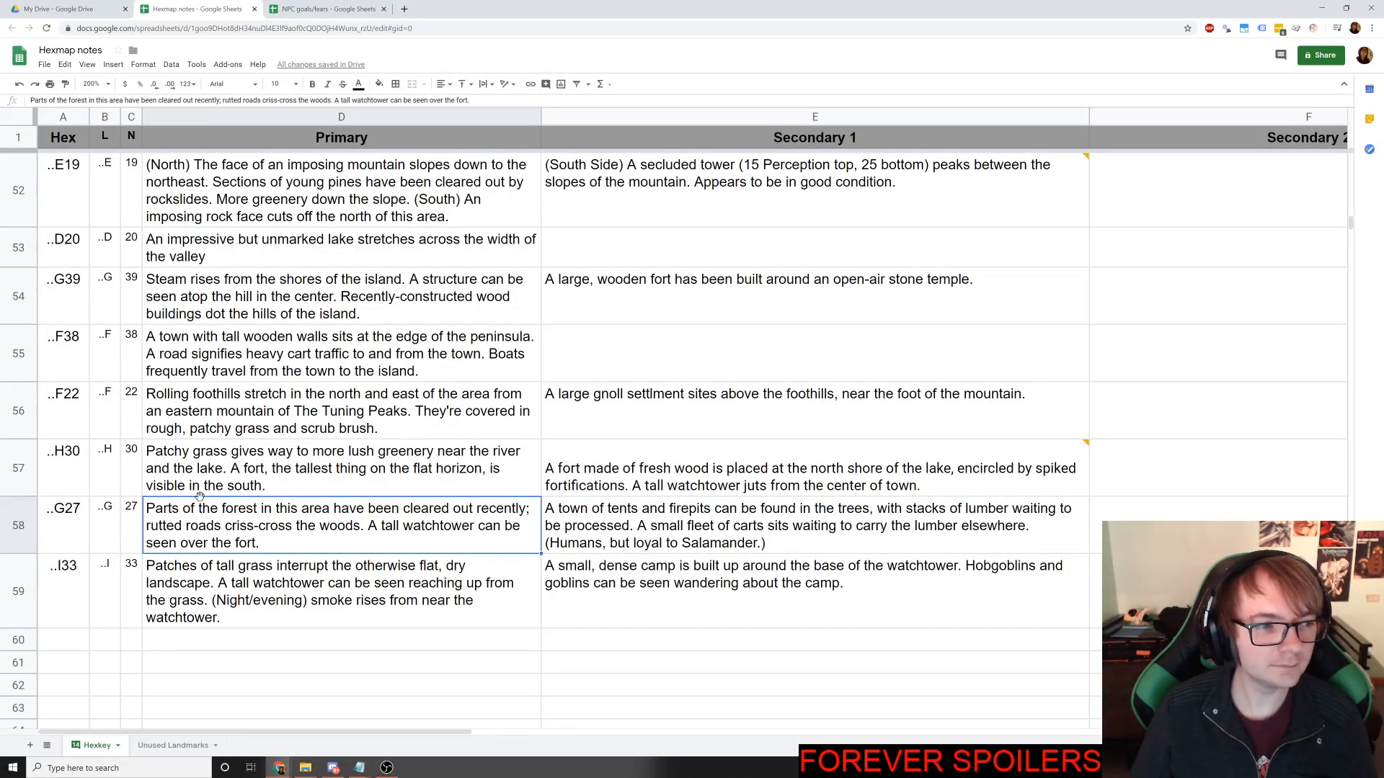
click(257, 562)
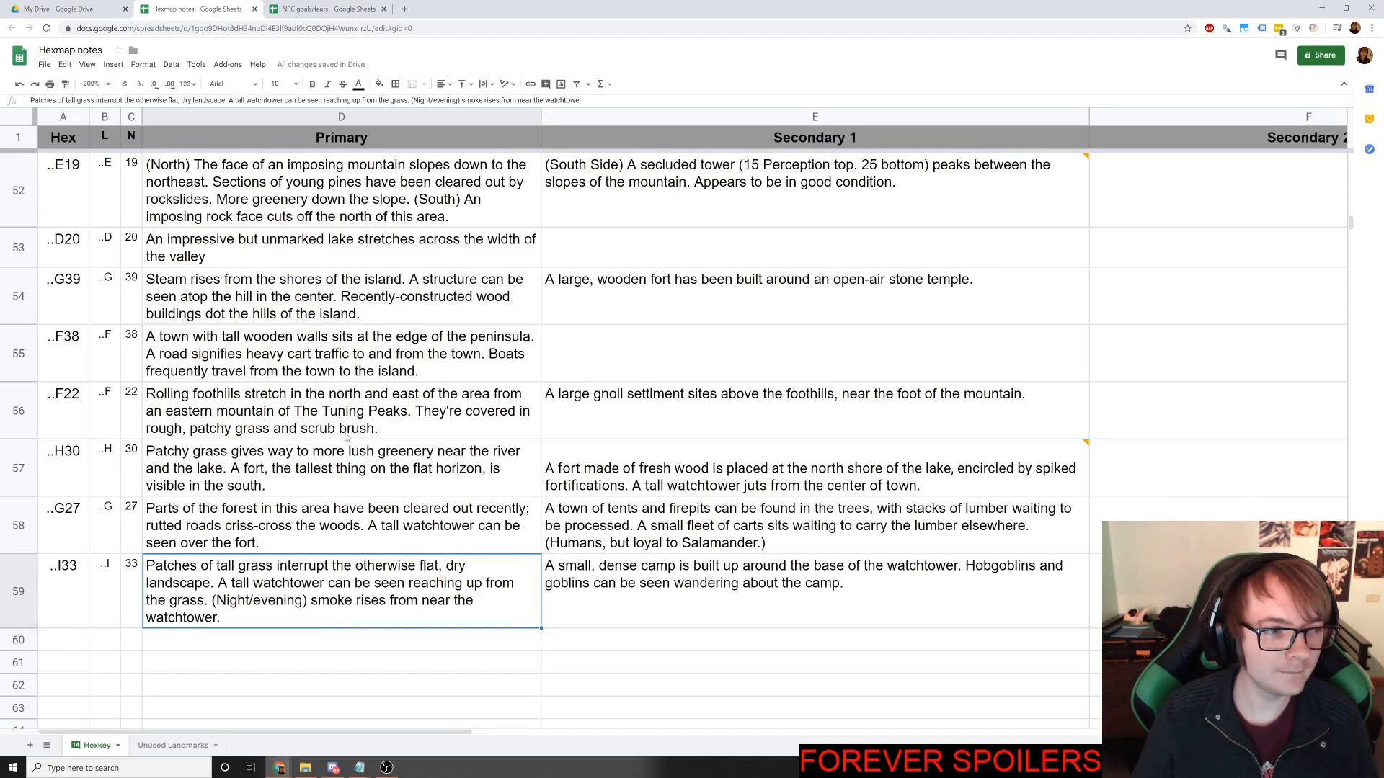
Check the forest's northwest edge on the Roll20 hex map and start a spreadsheet entry in row 60 with L "..F" and N 24.
key(alt+Tab)
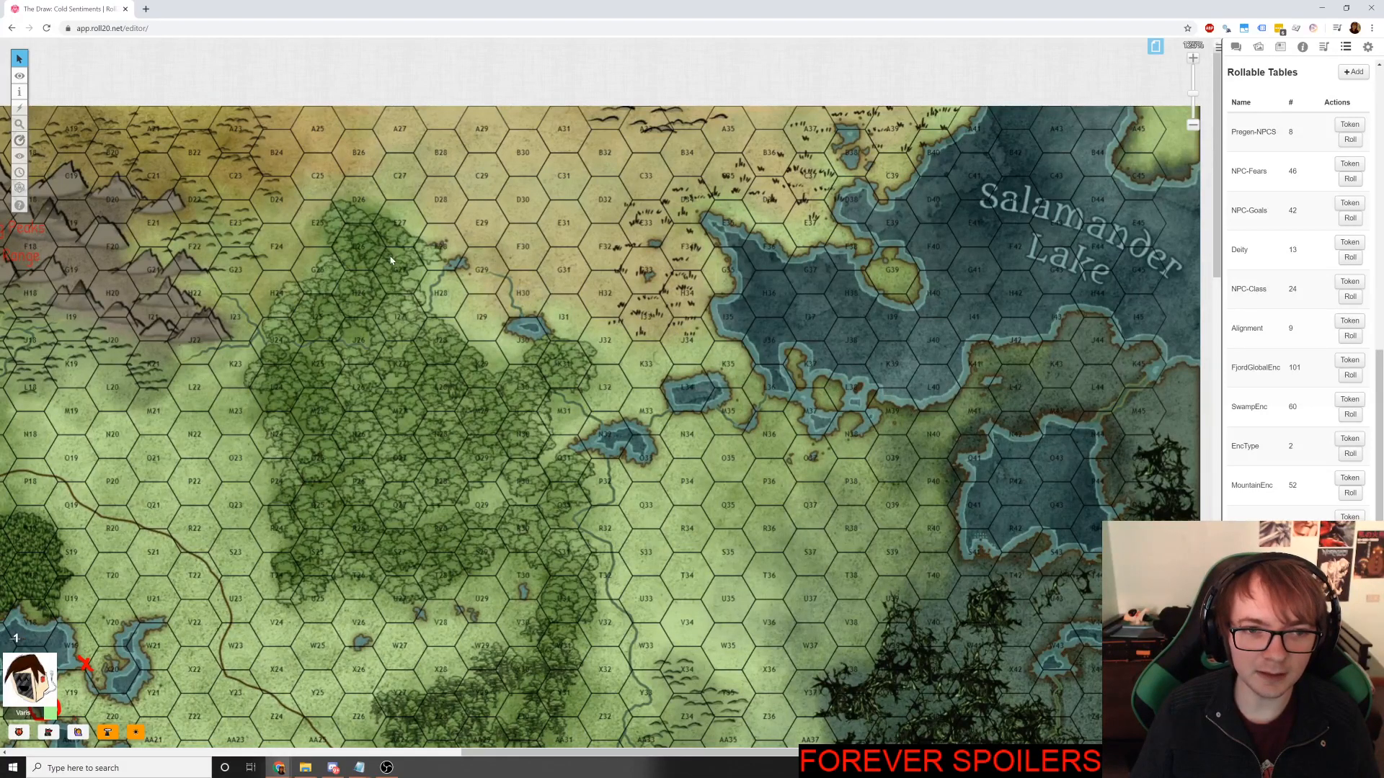
drag(388, 255, 416, 287)
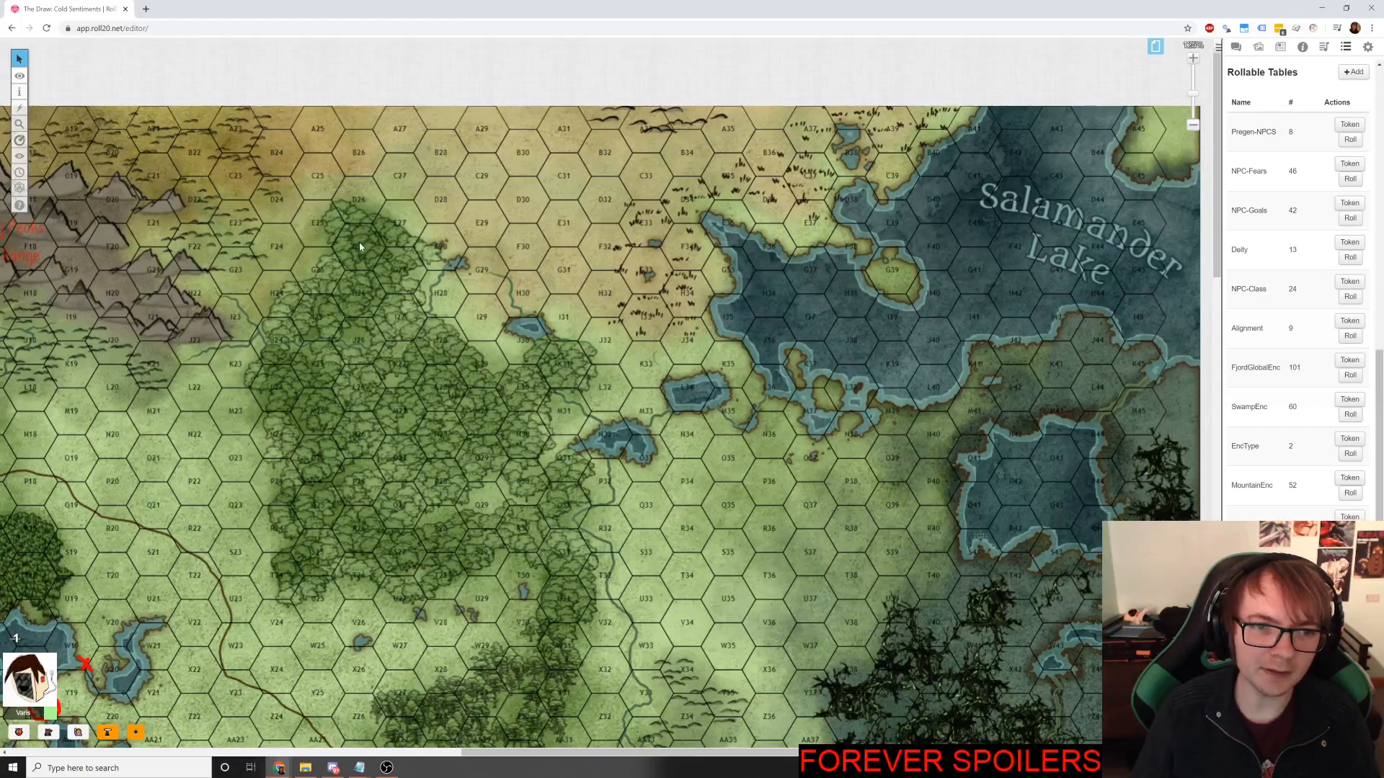
drag(391, 261, 422, 286)
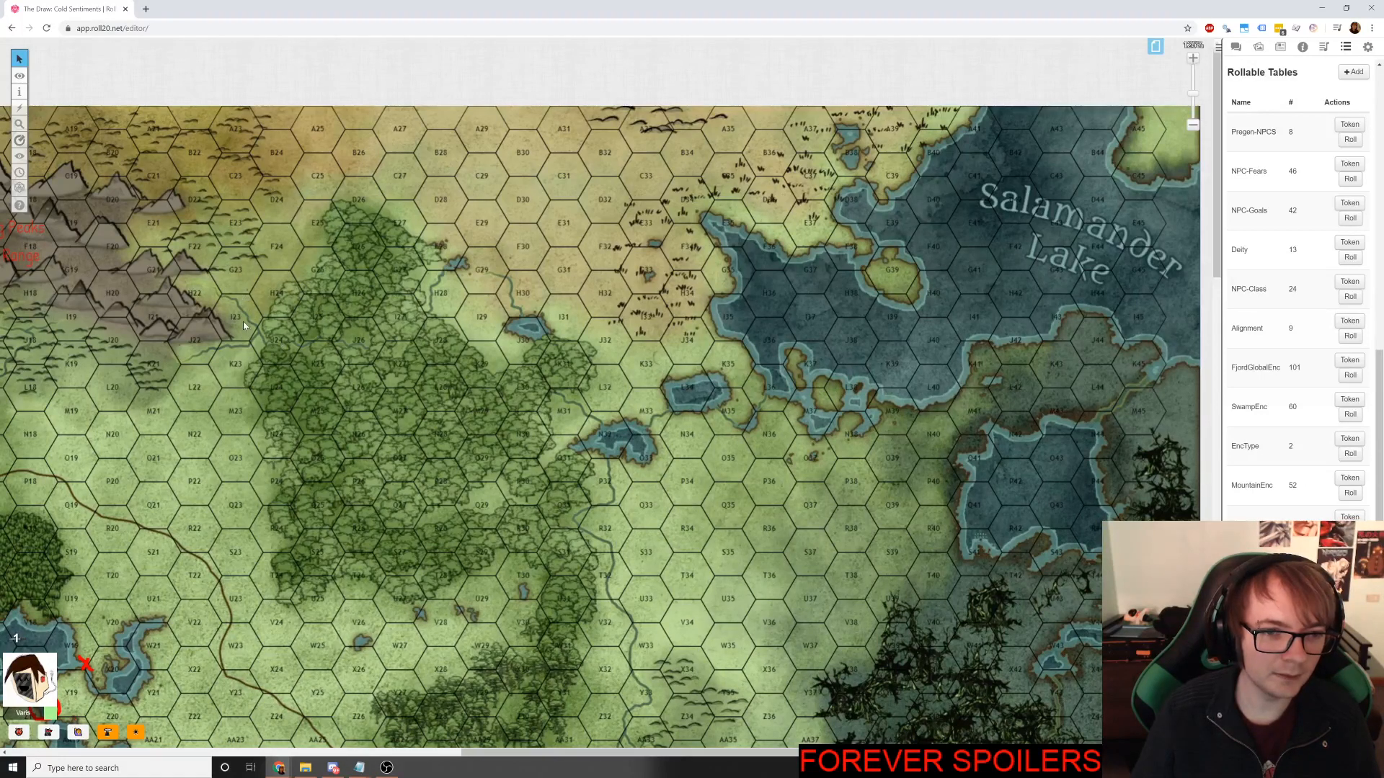
drag(245, 322, 287, 359)
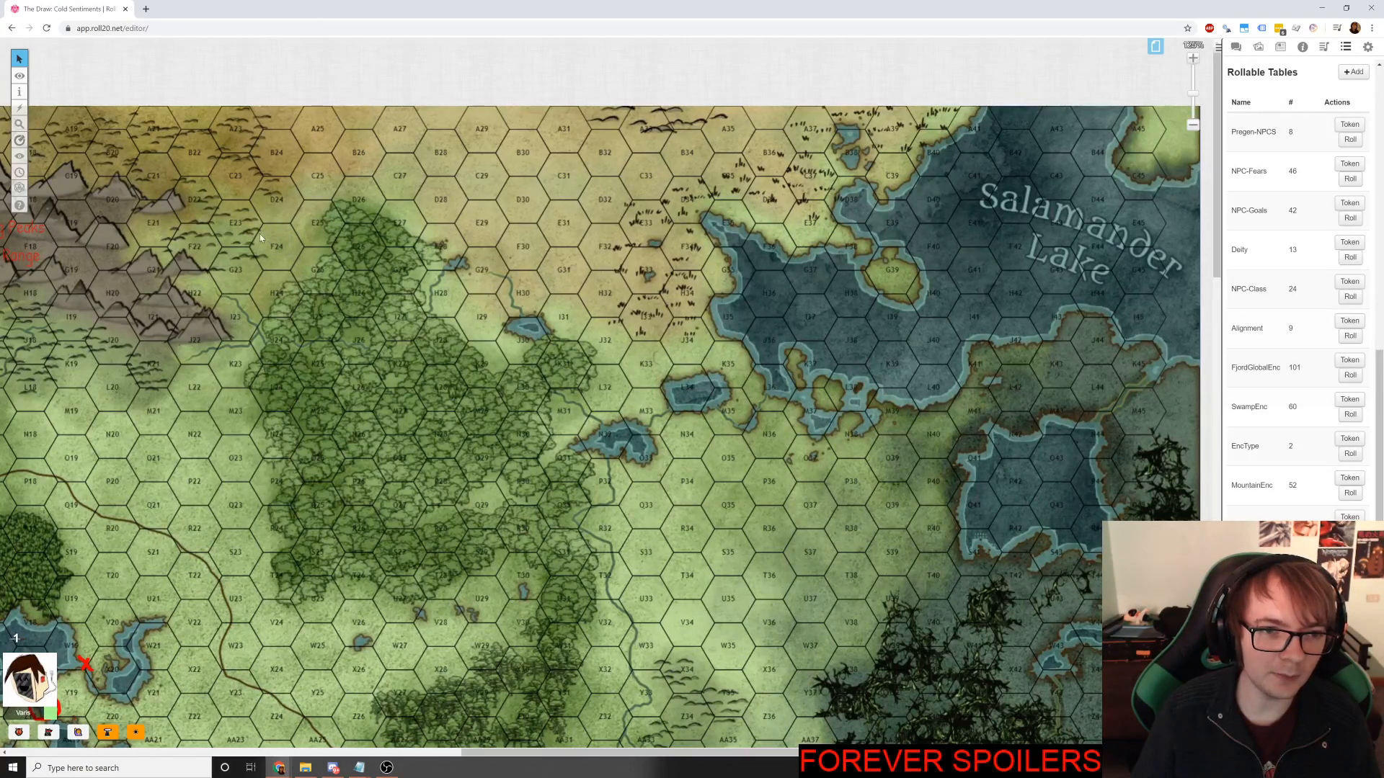
key(alt+Tab)
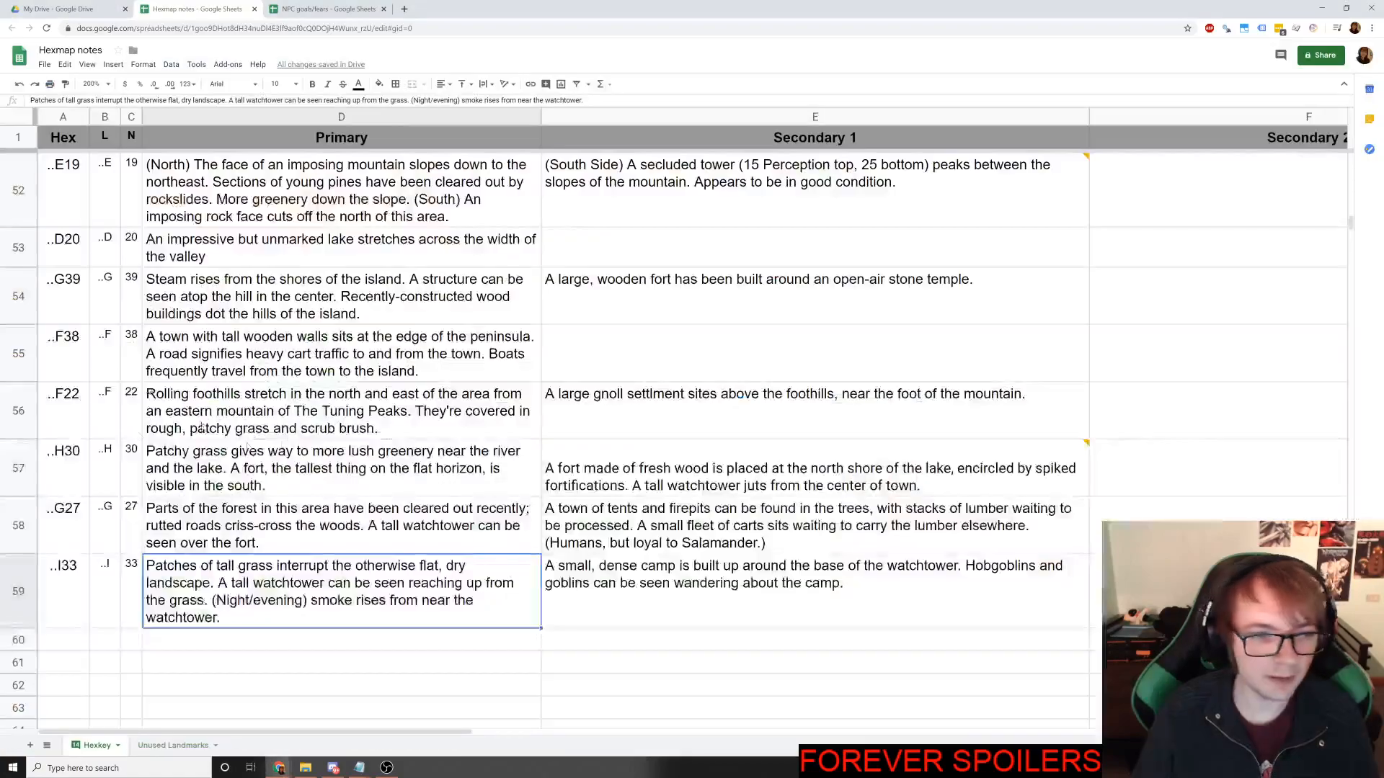
scroll(132, 438, up, 2)
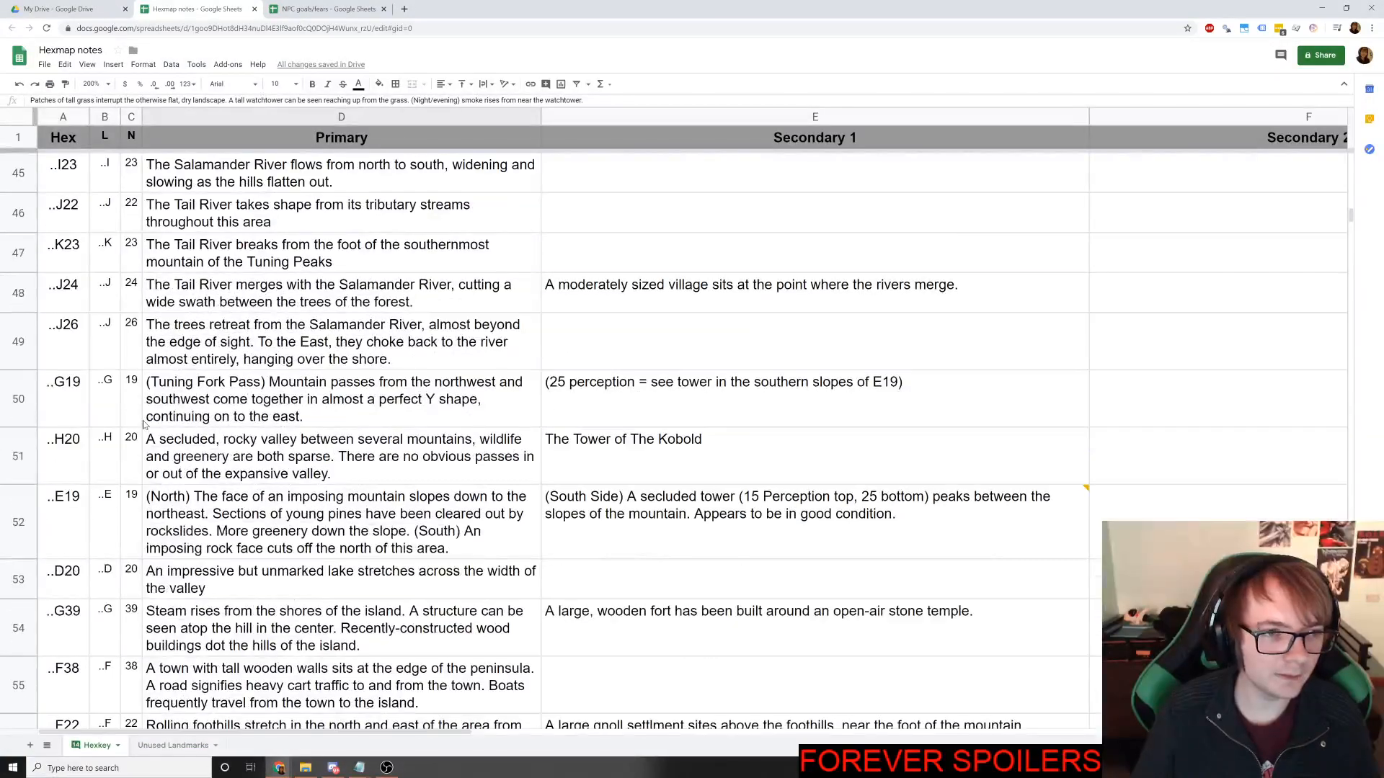
scroll(108, 403, down, 10)
click(108, 353)
text(.)
scroll(108, 353, up, 3)
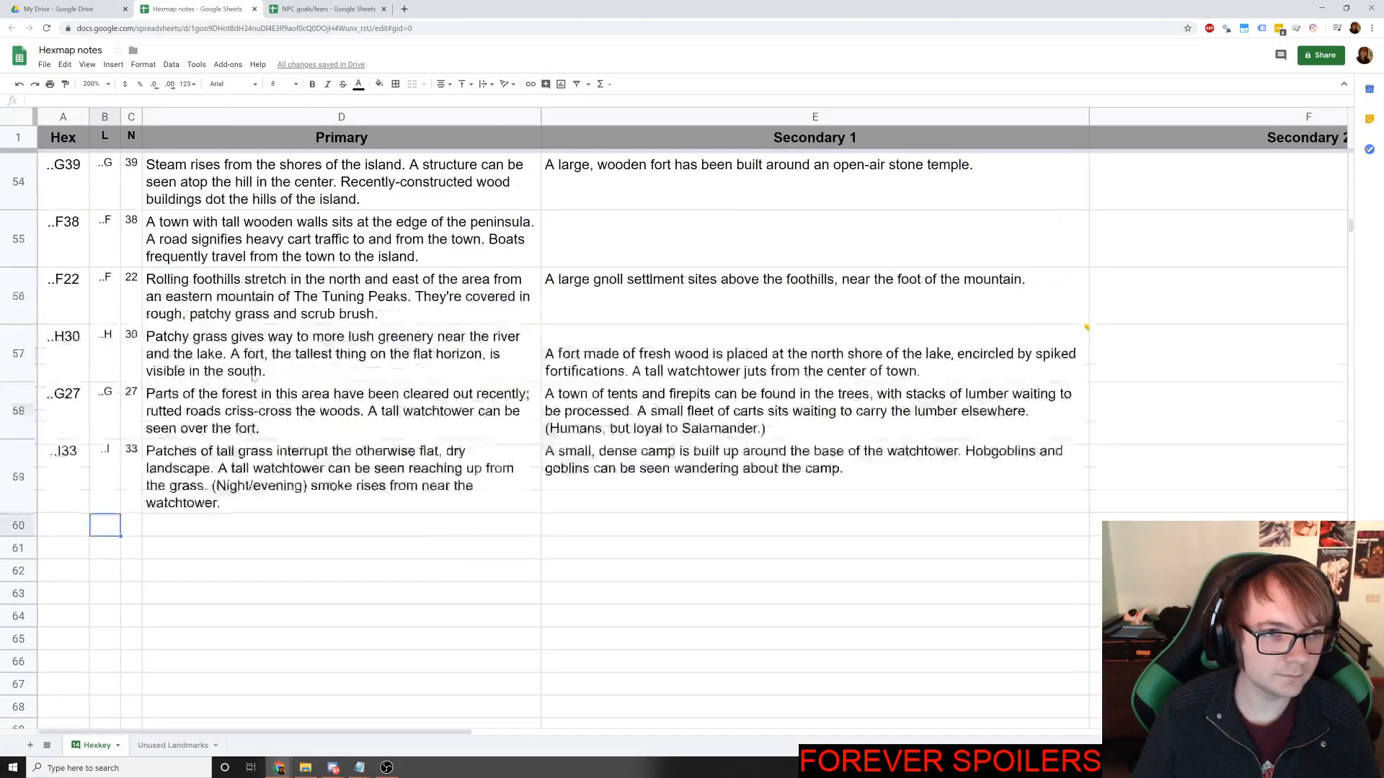
text(.F)
key(Tab)
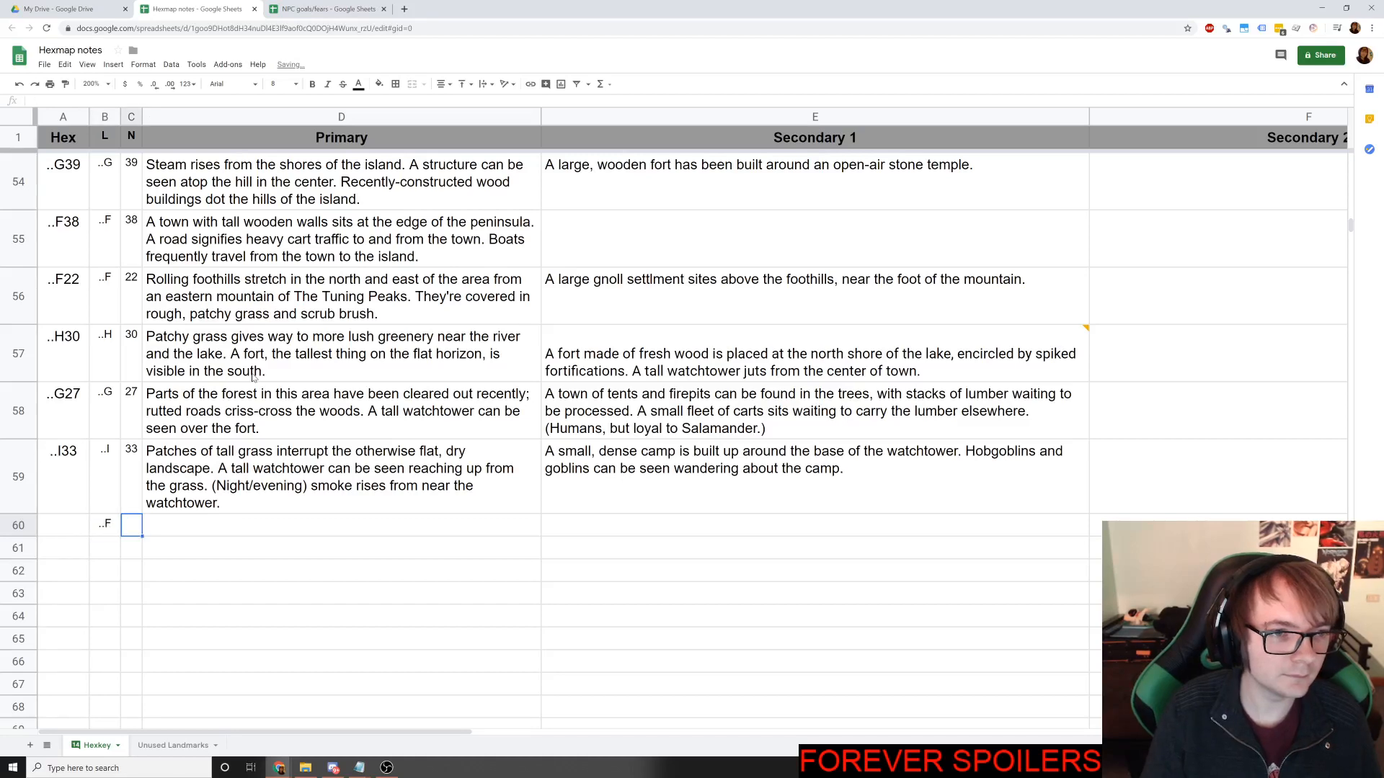
text(24)
key(Tab)
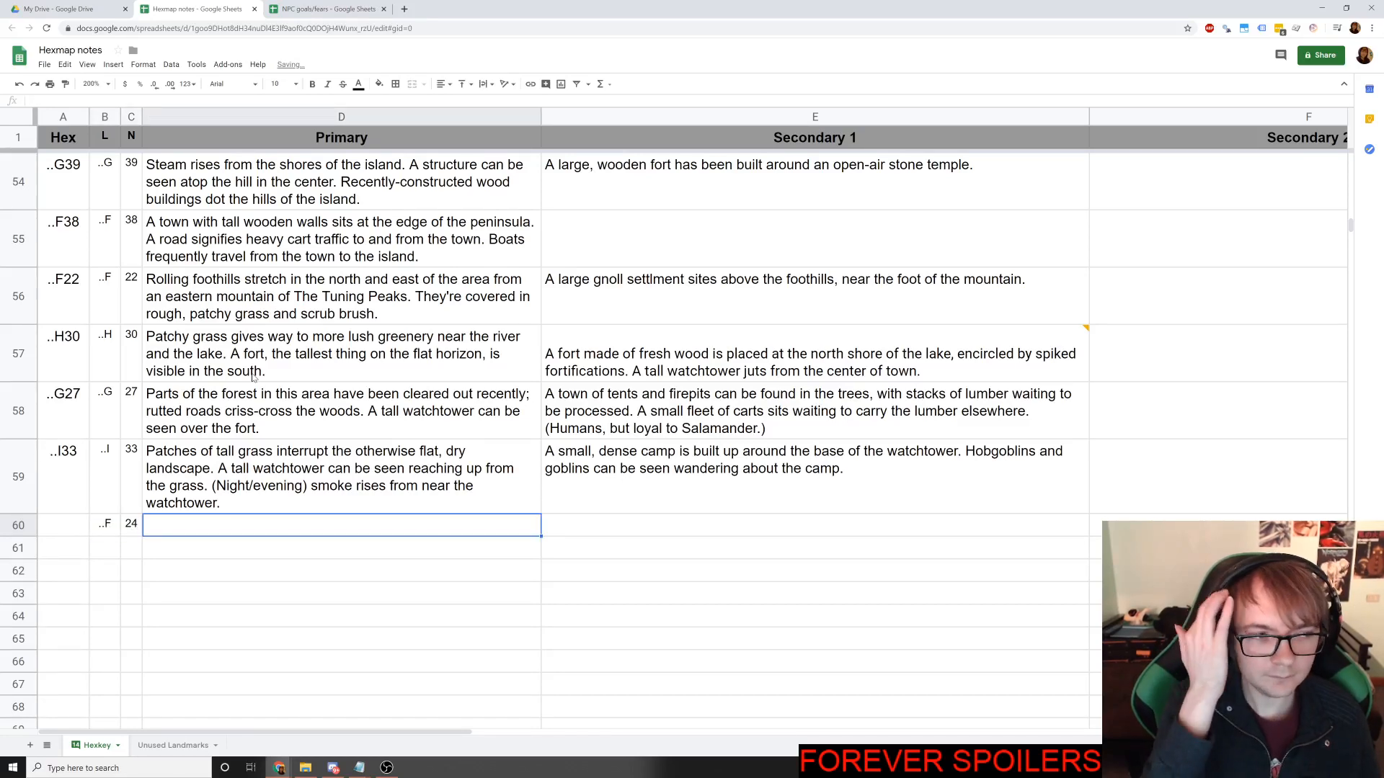
Check hex F24 on the Roll20 map and enter "The hills flatten out here between the forest and the foothills." as its Primary description.
key(alt+Tab)
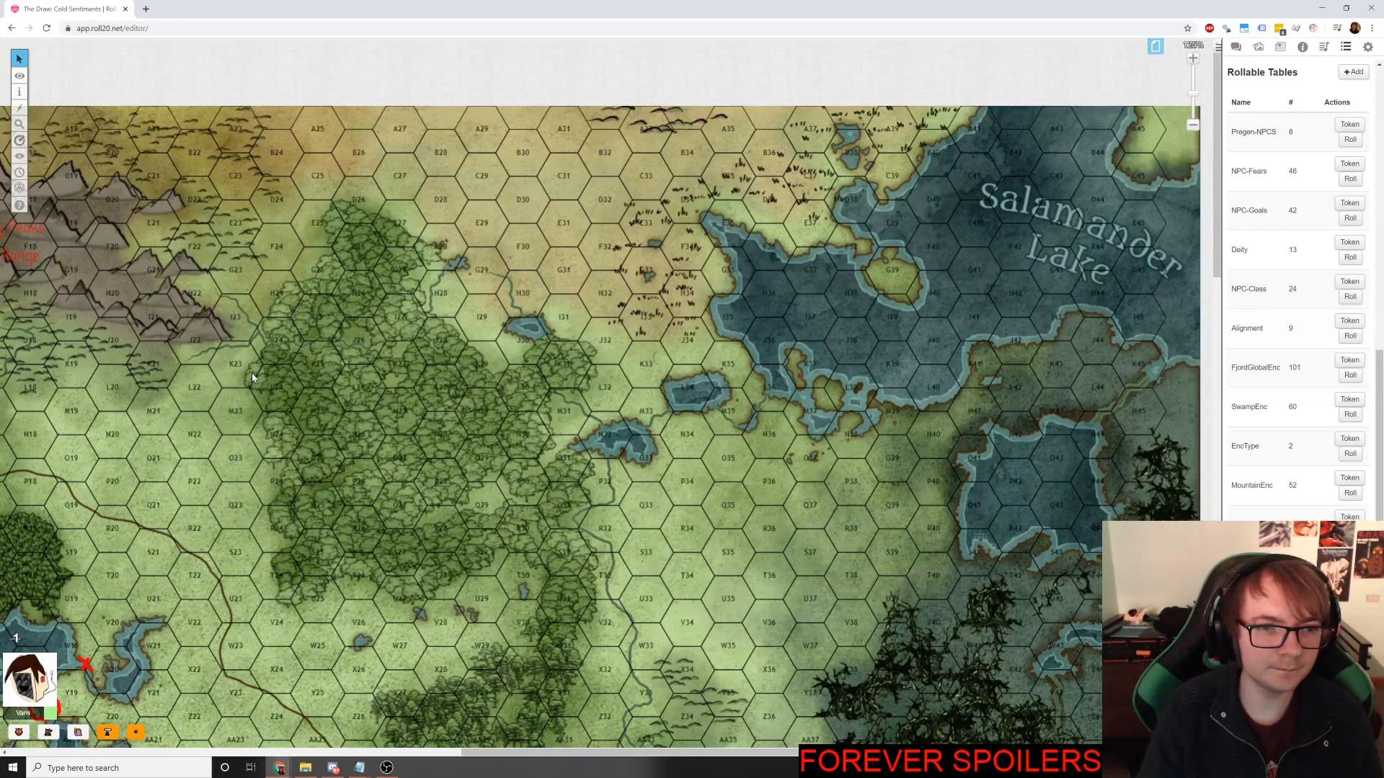
key(alt+Tab)
text(The h)
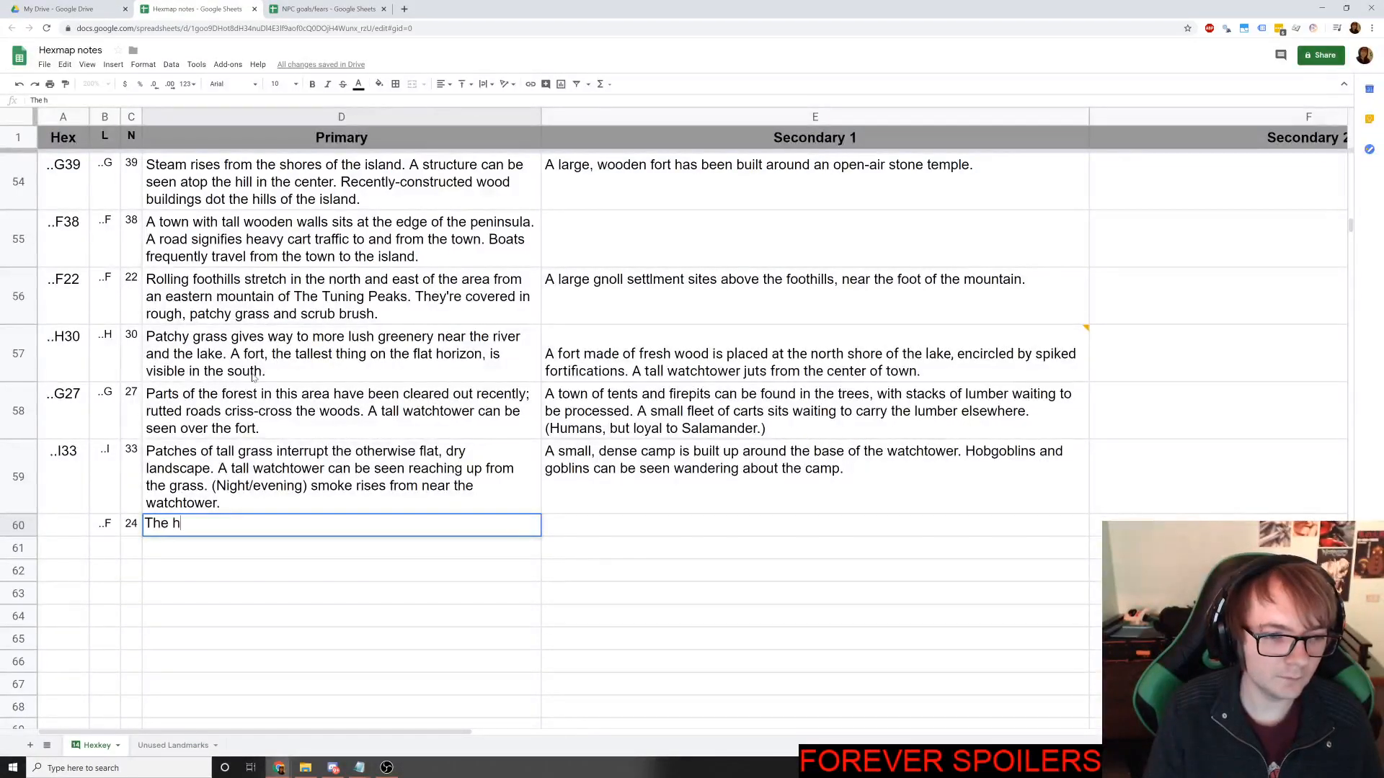
text(ills flatten out h)
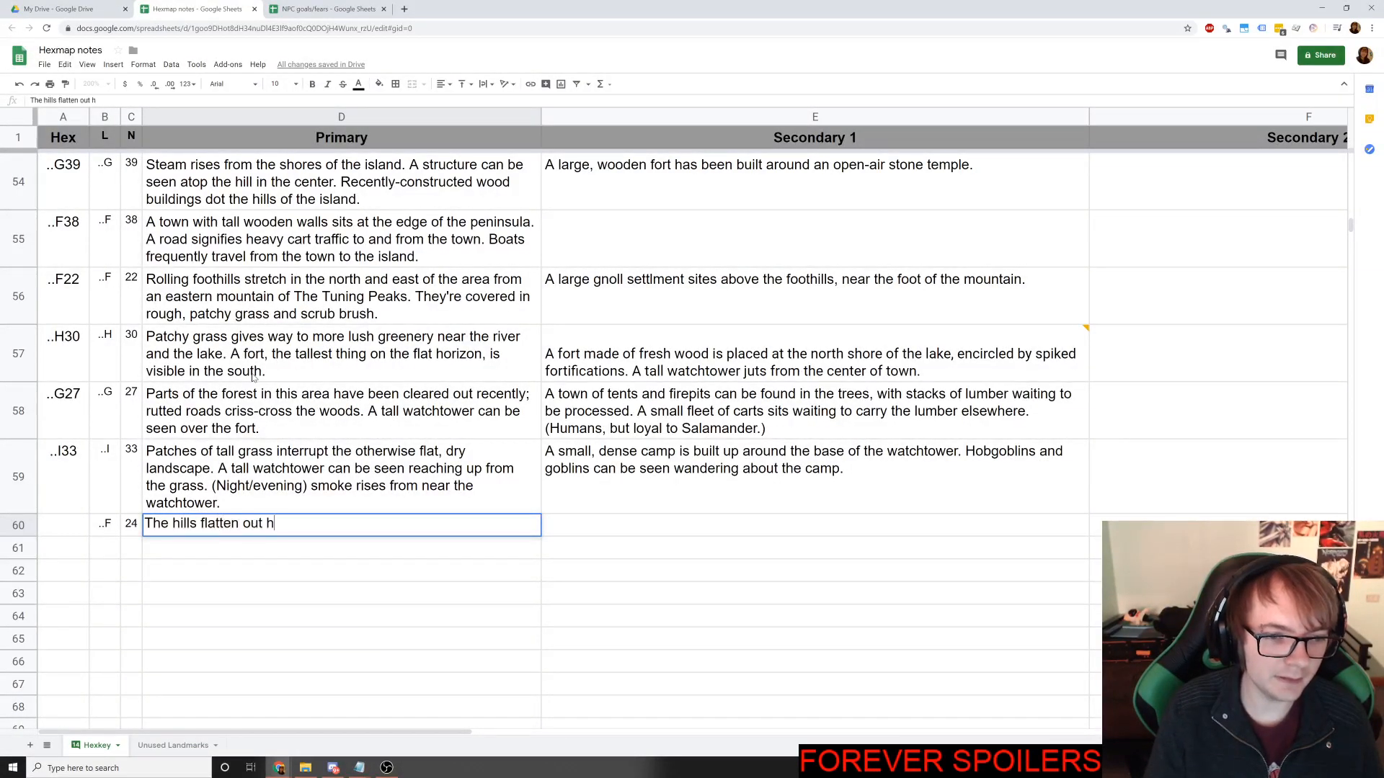
text(ere between t)
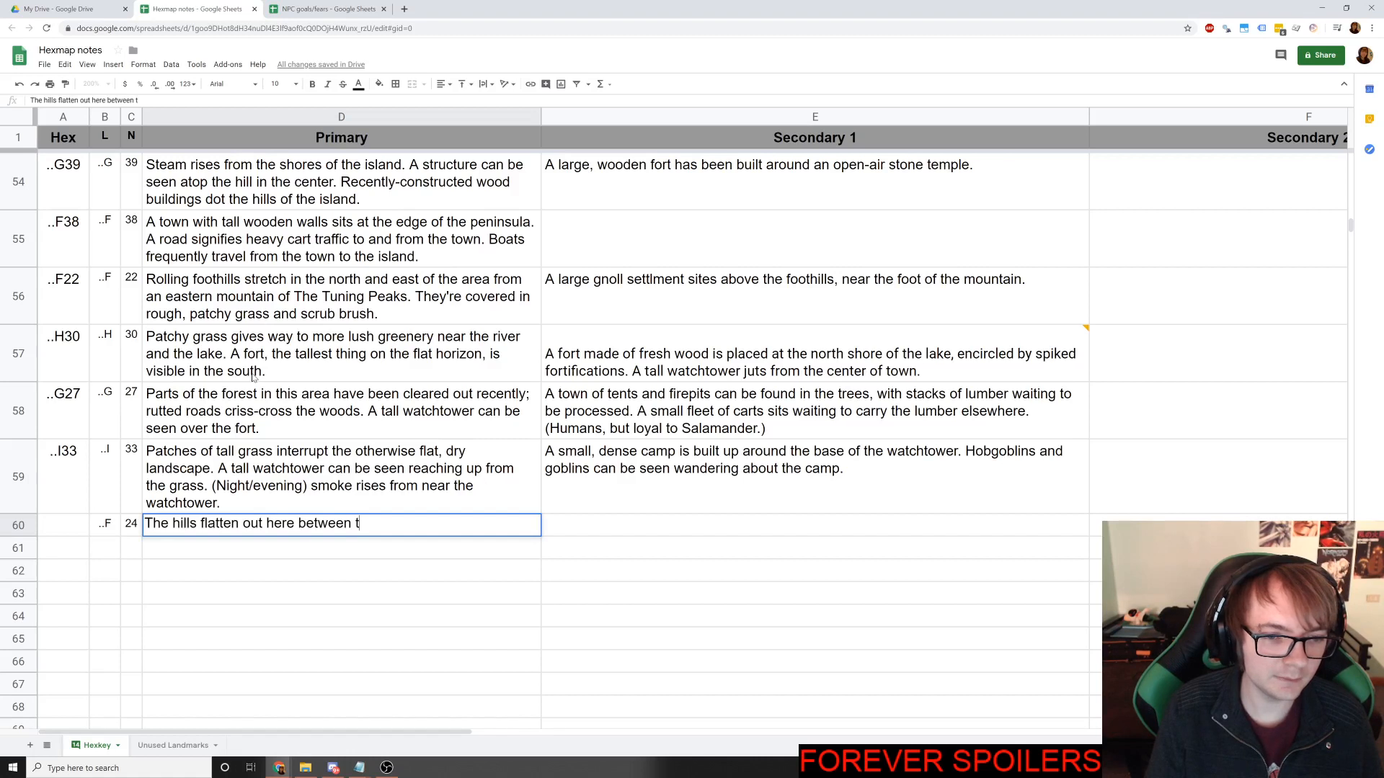
key(BackSpace)
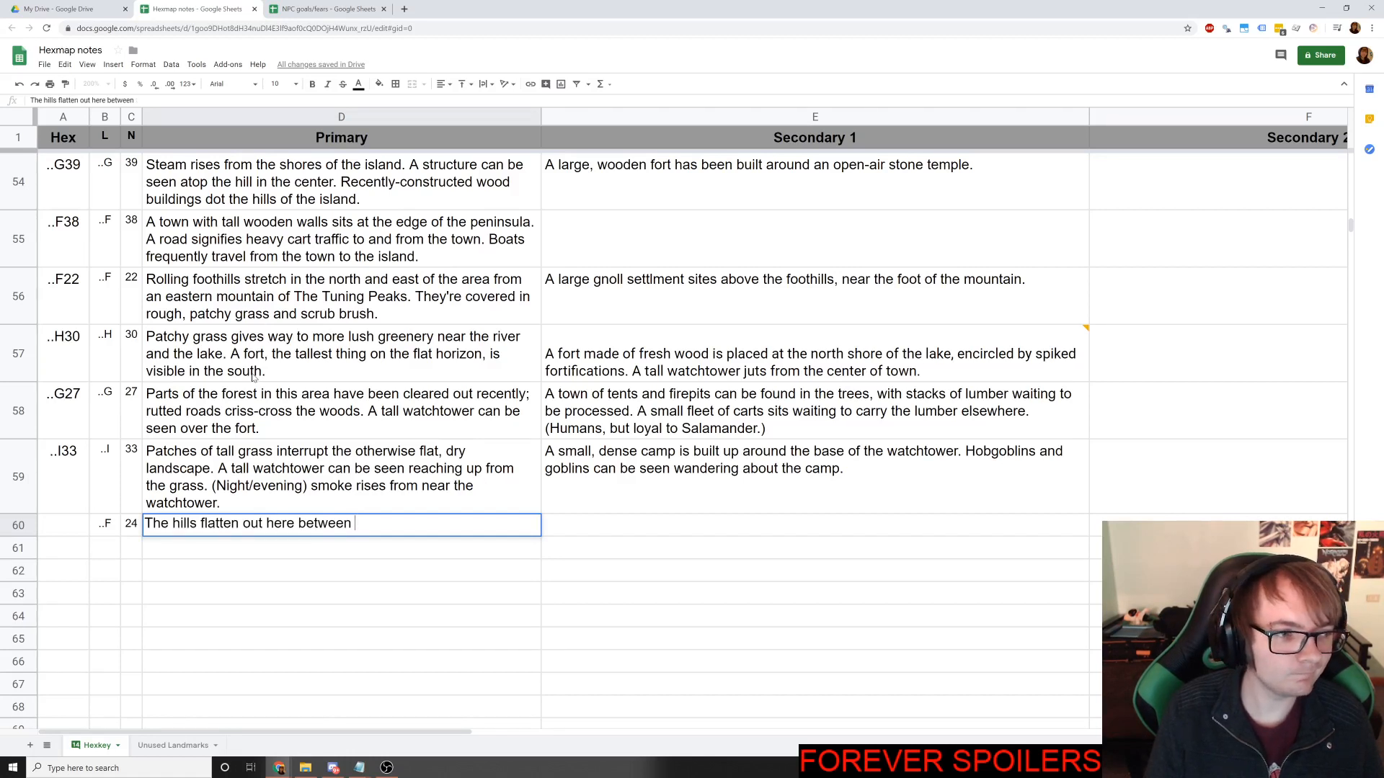
text(the fore)
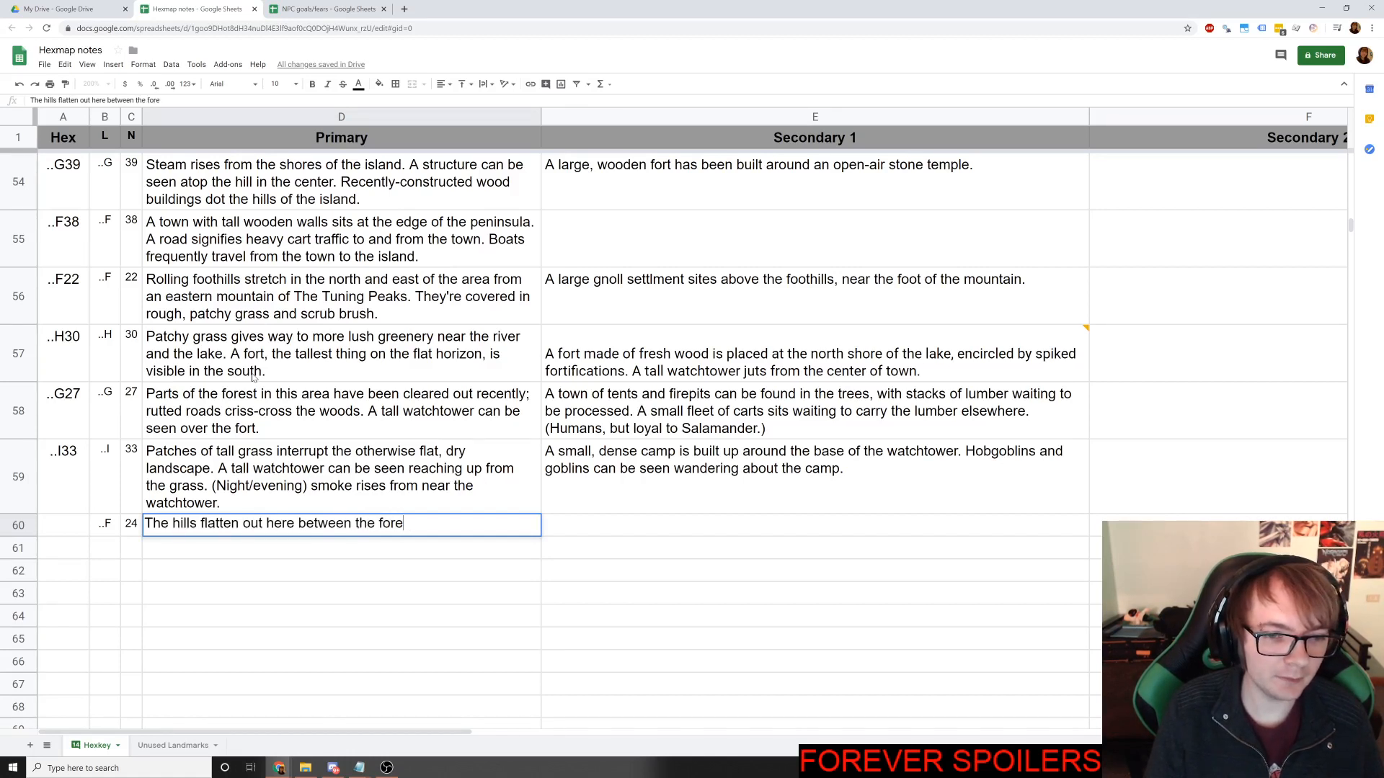
text(st and the footh)
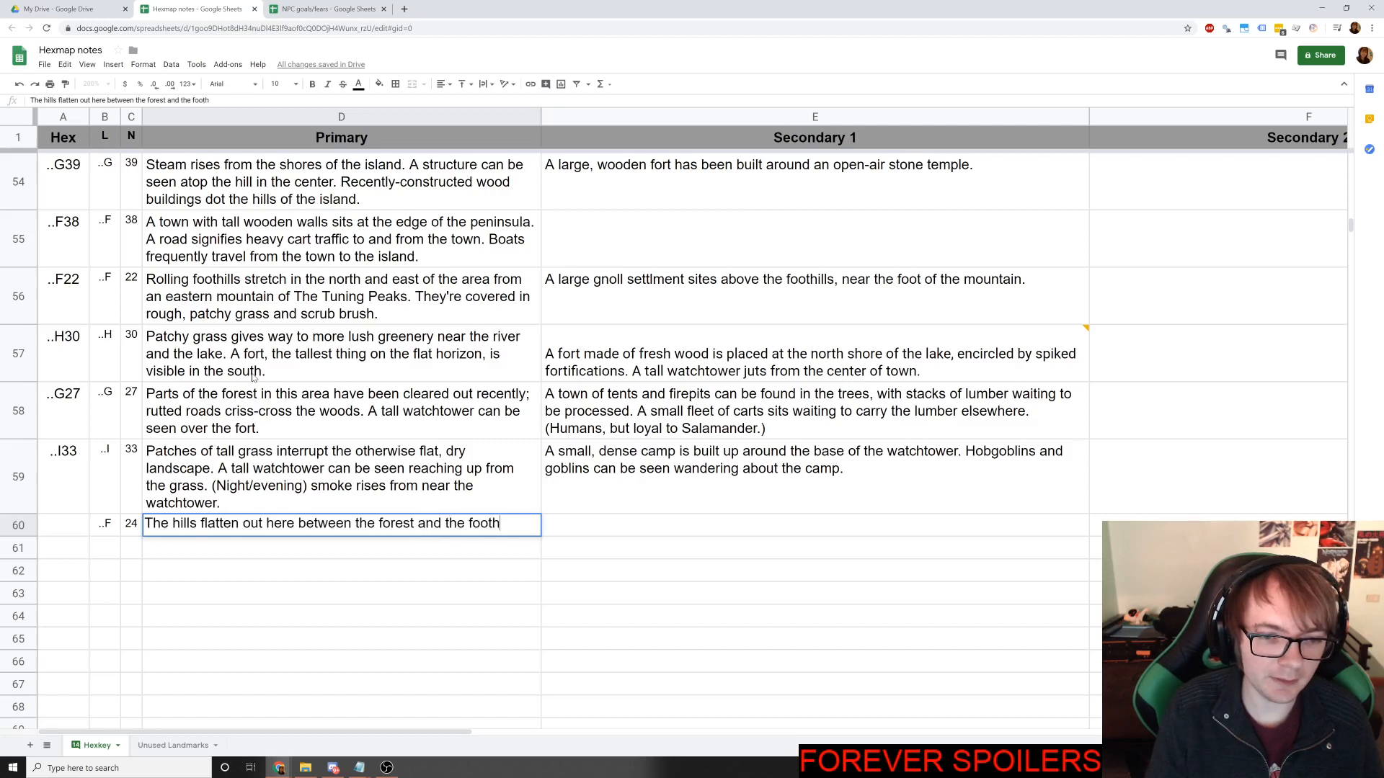
text(ills)
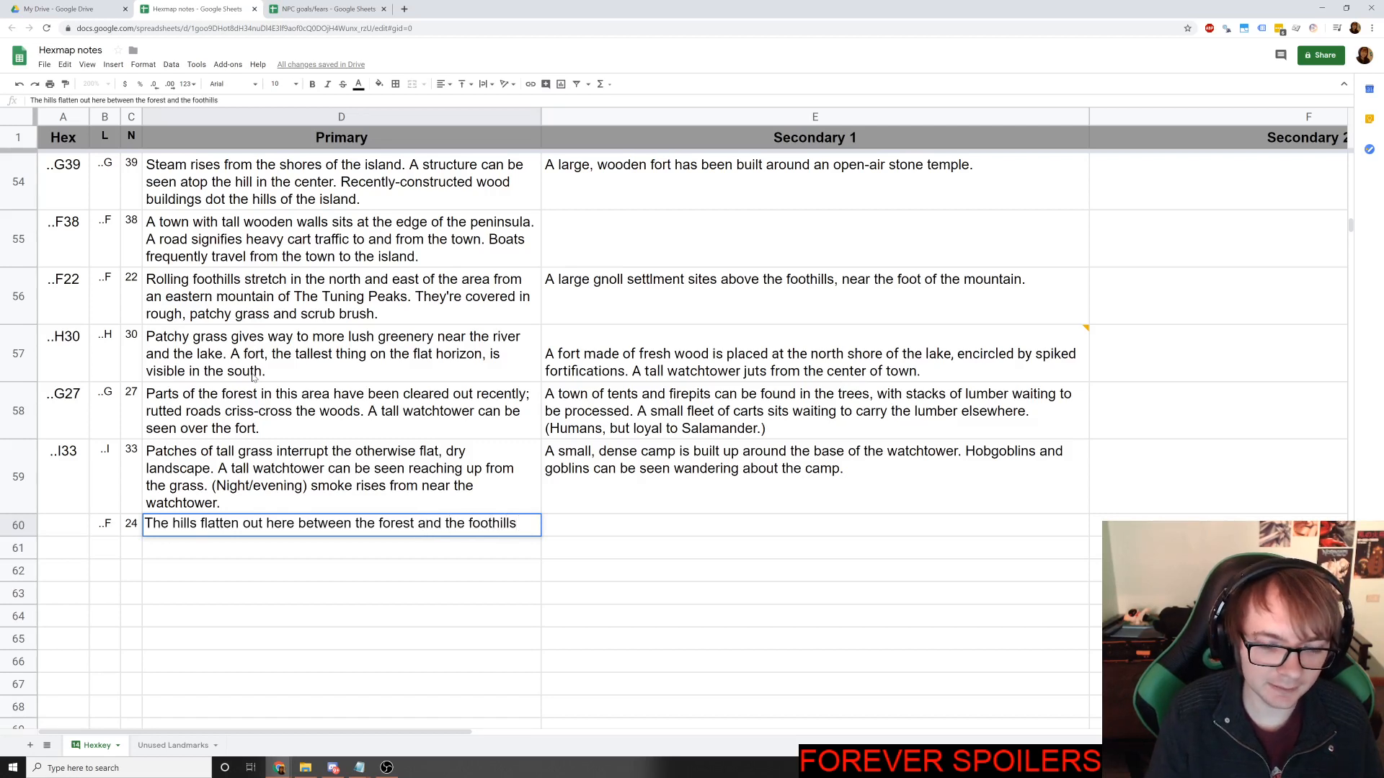
text(.)
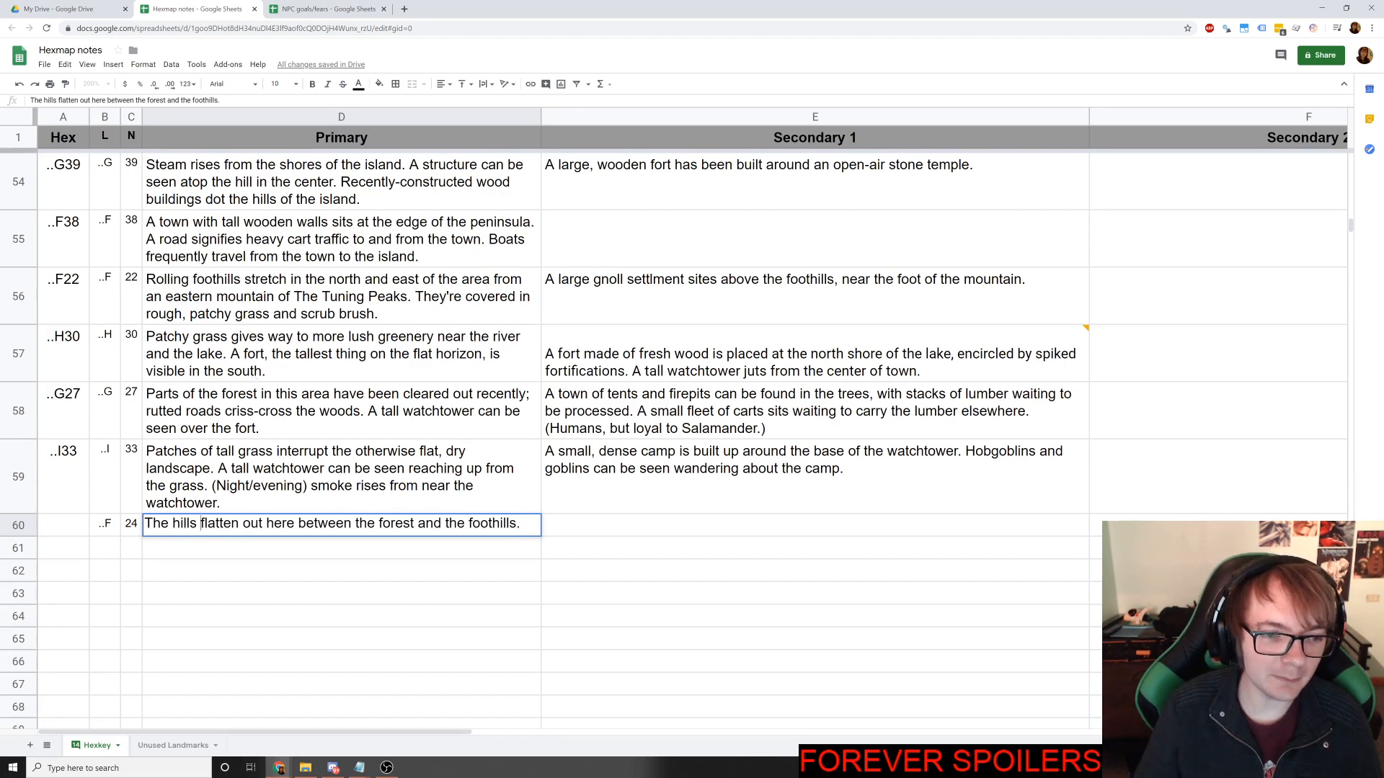
Reword the opening of hex F24's Primary description to "The landscape flattens out here".
key(shift+Left)
key(shift+Left)
key(shift+Left)
key(shift+Left)
key(shift+Left)
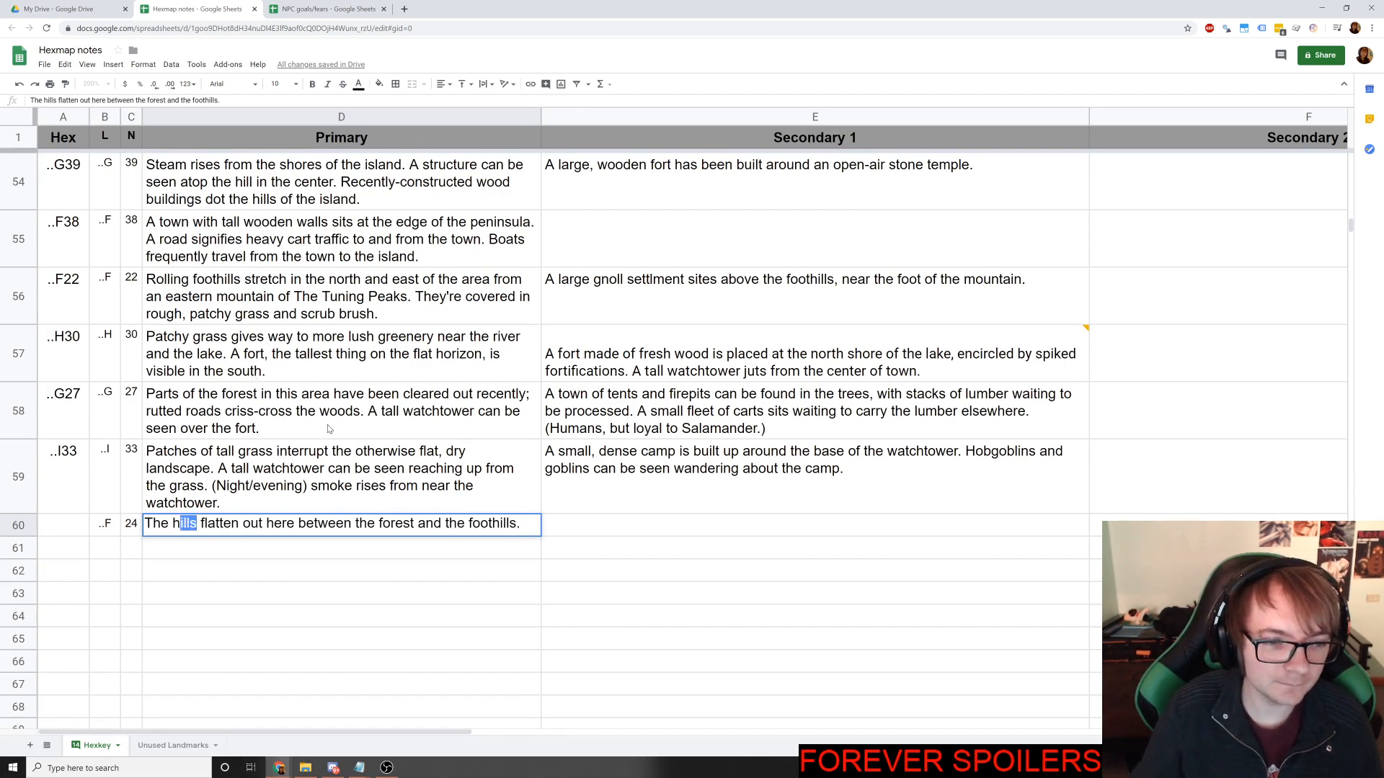
text(landsc)
text(ape)
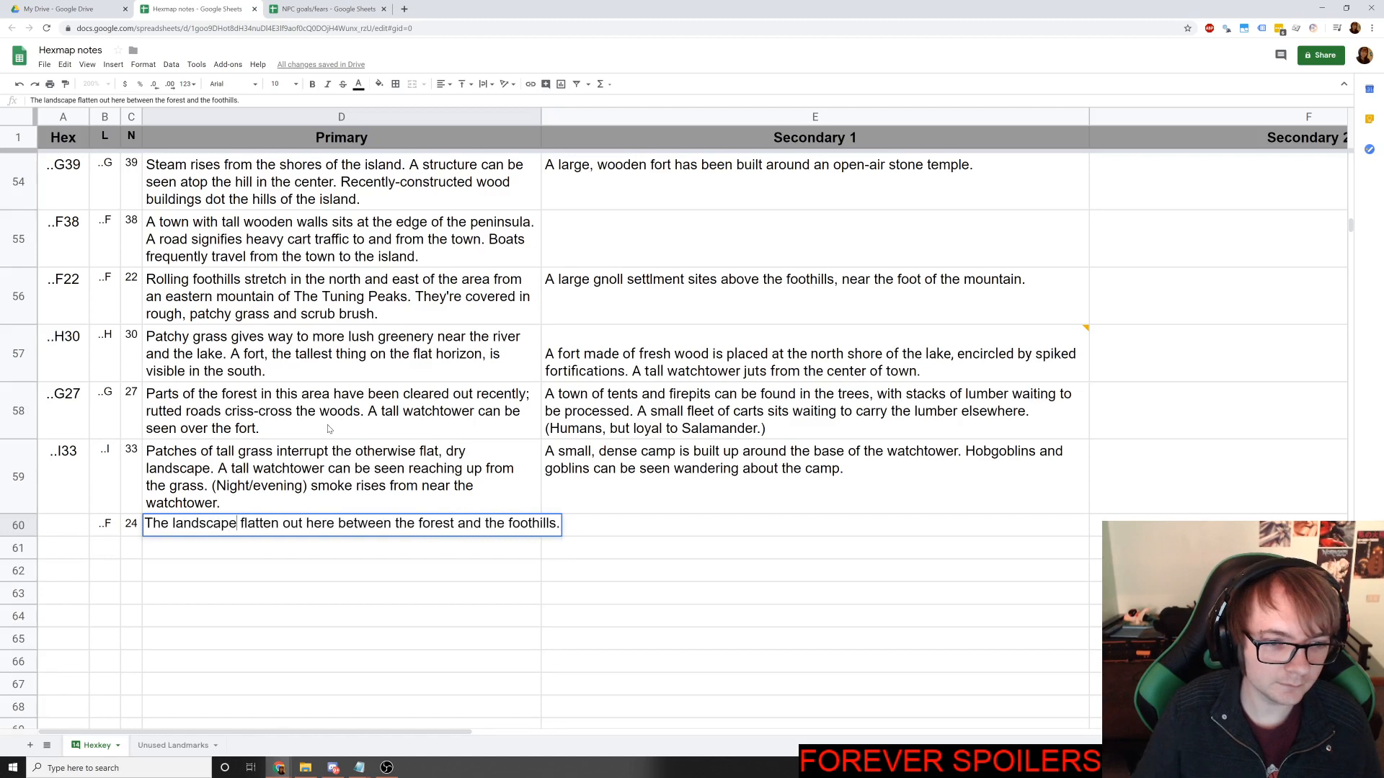
text(s)
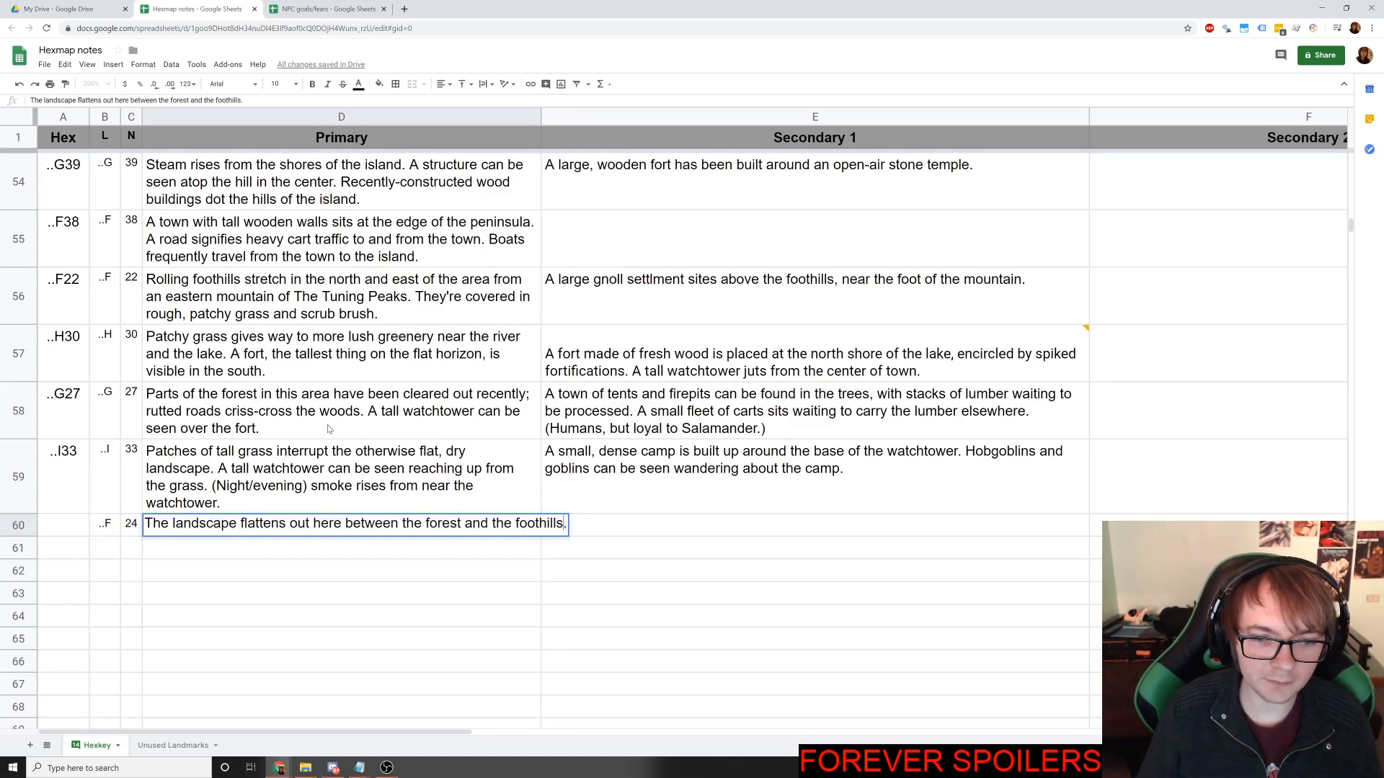
Check the terrain on the Roll20 map and extend hex F24's Primary sentence with ", sloping gently down towards the woods.".
key(alt+Tab)
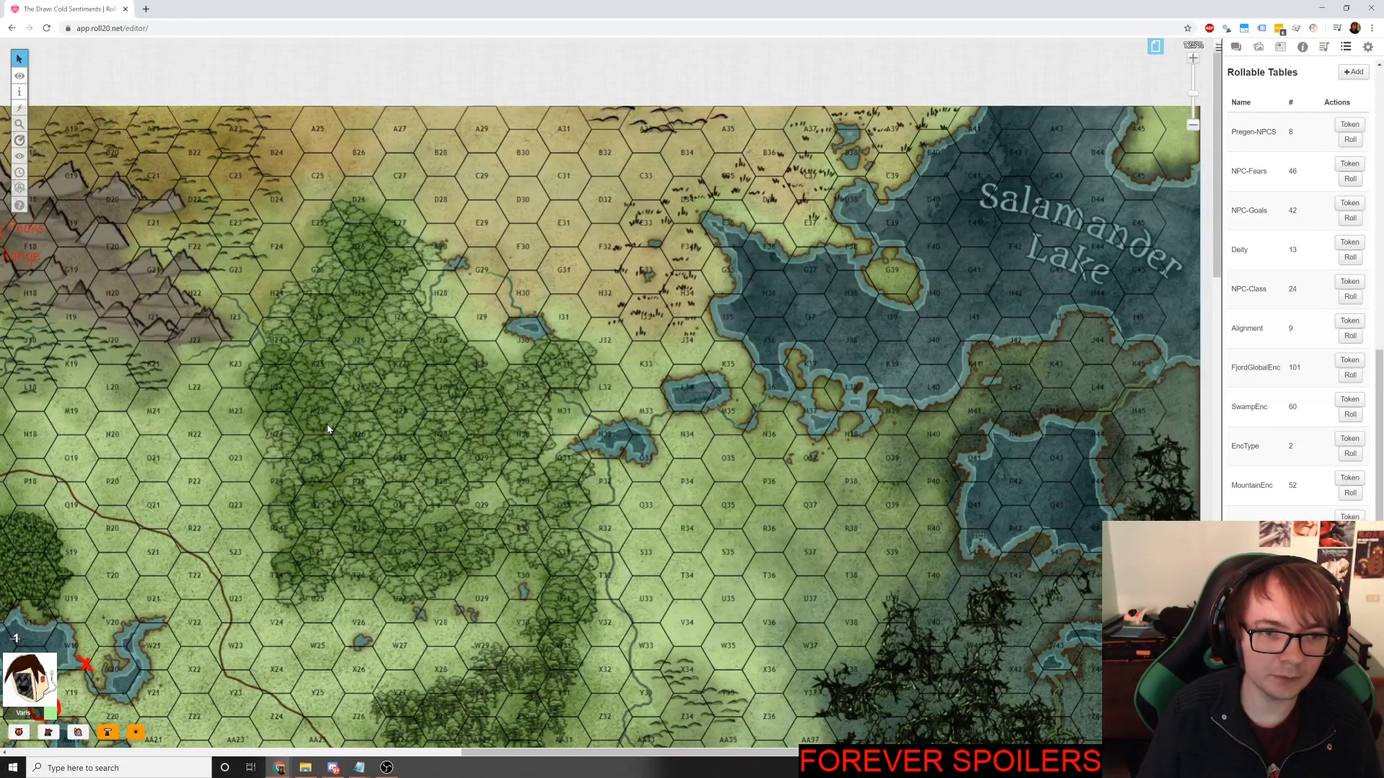
key(alt+Tab)
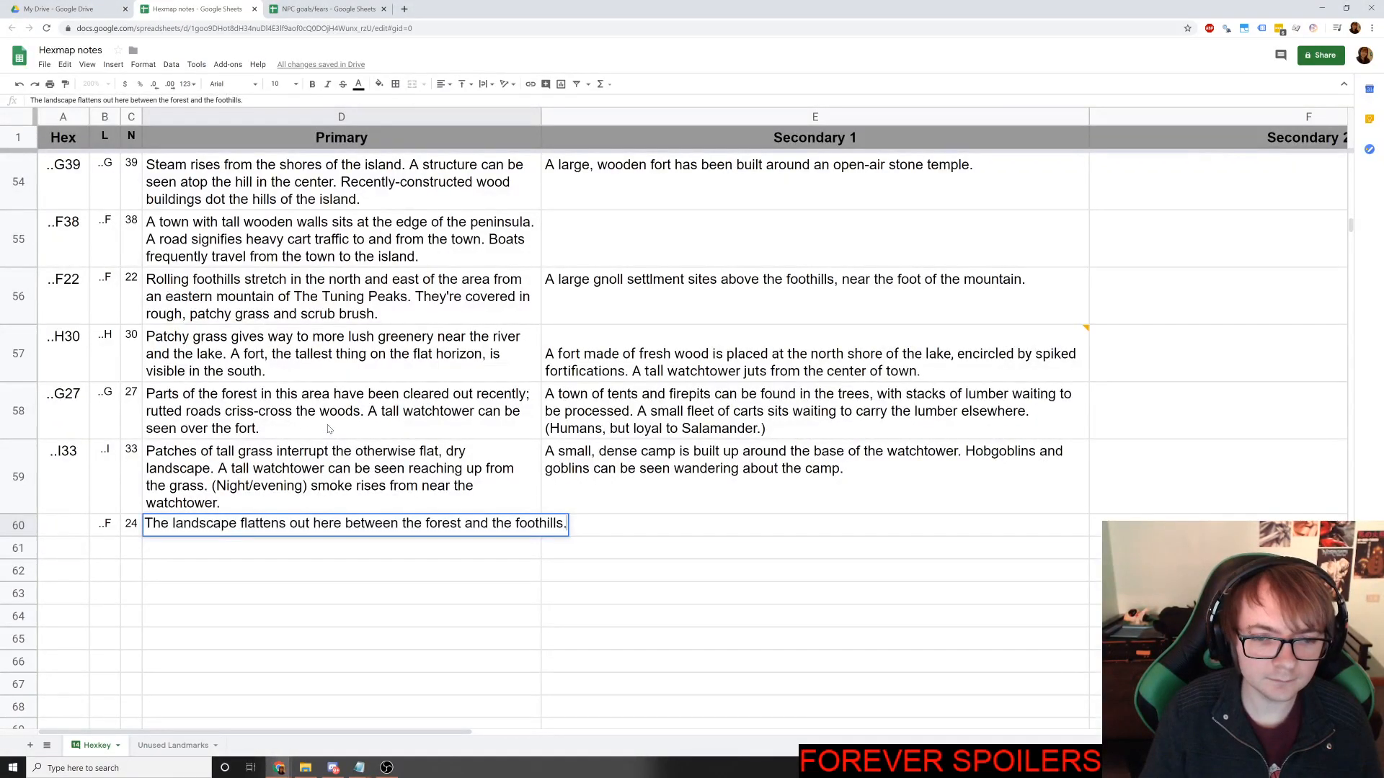
key(BackSpace)
text(, sloping gen)
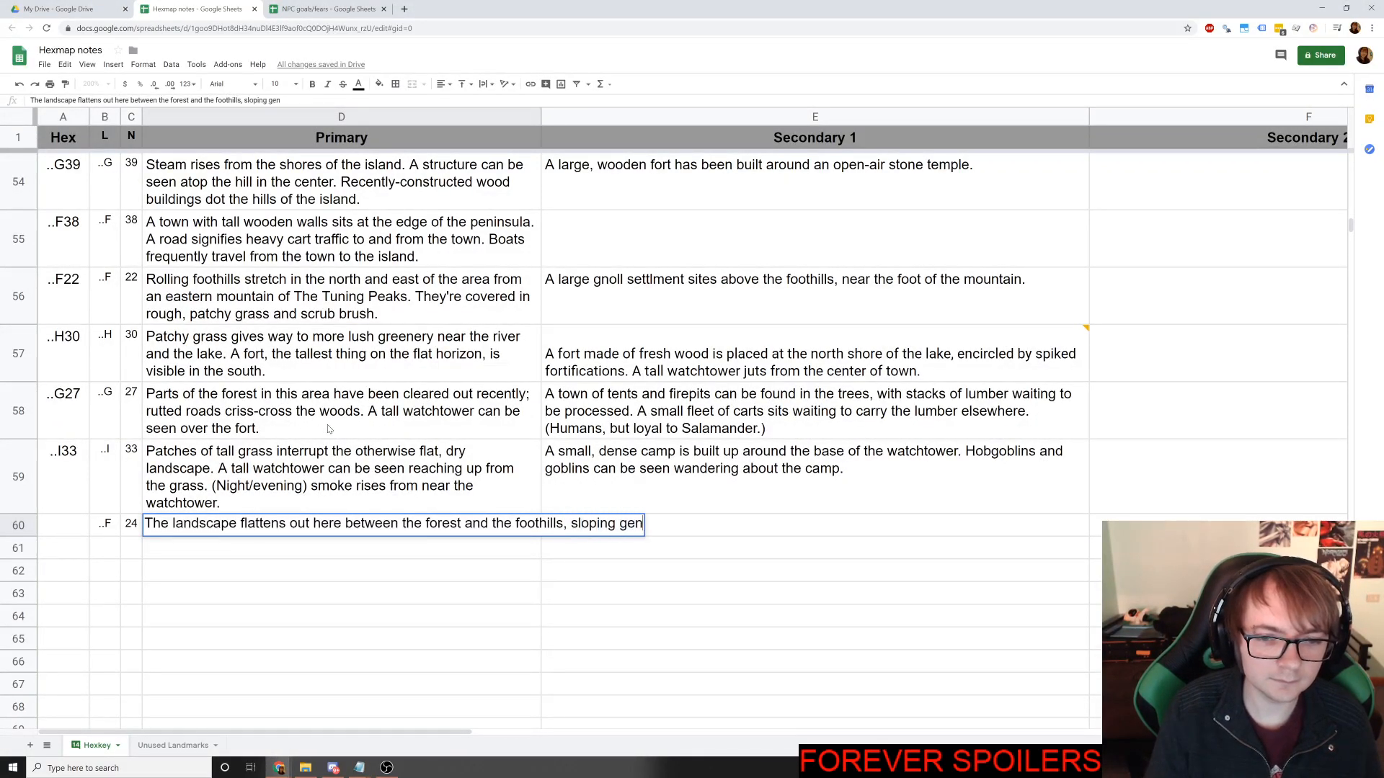
text(tly down towards the woods.)
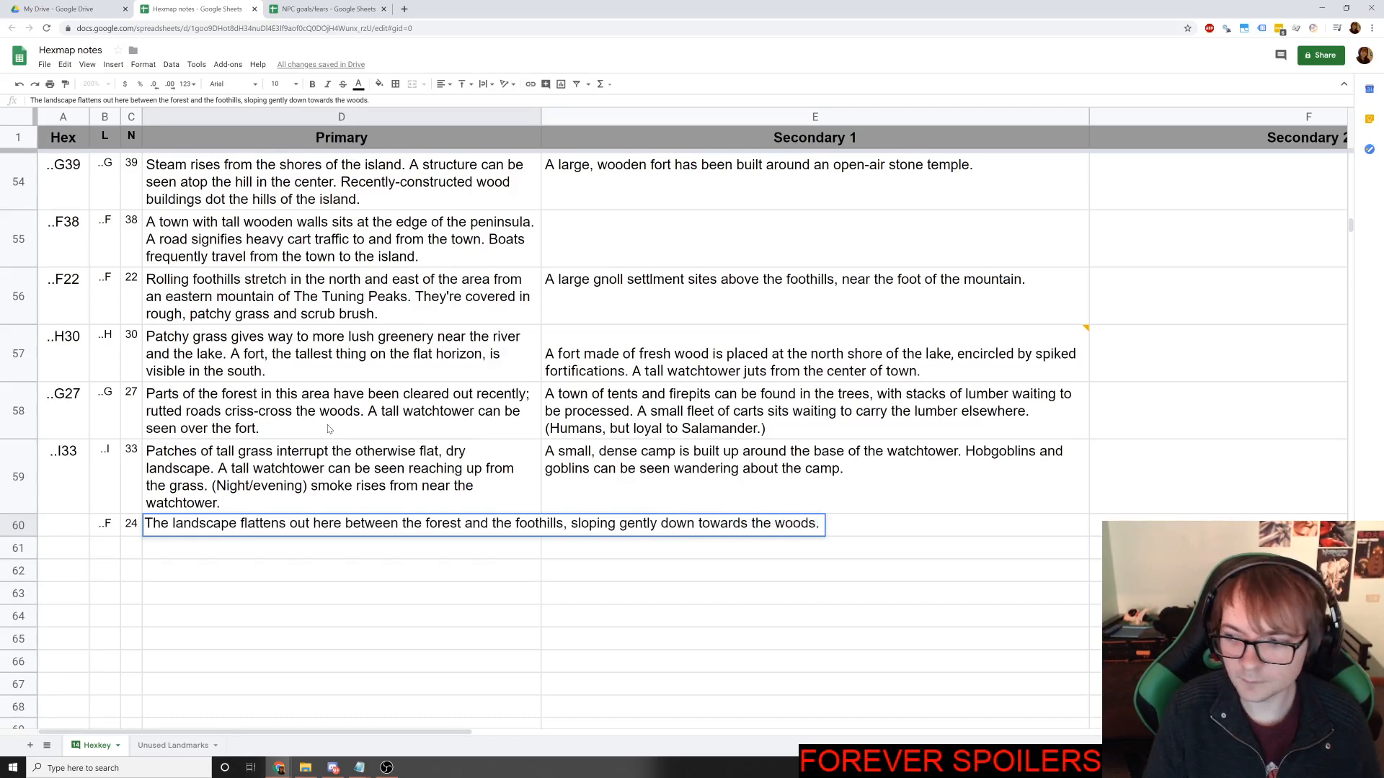
key(alt+Tab)
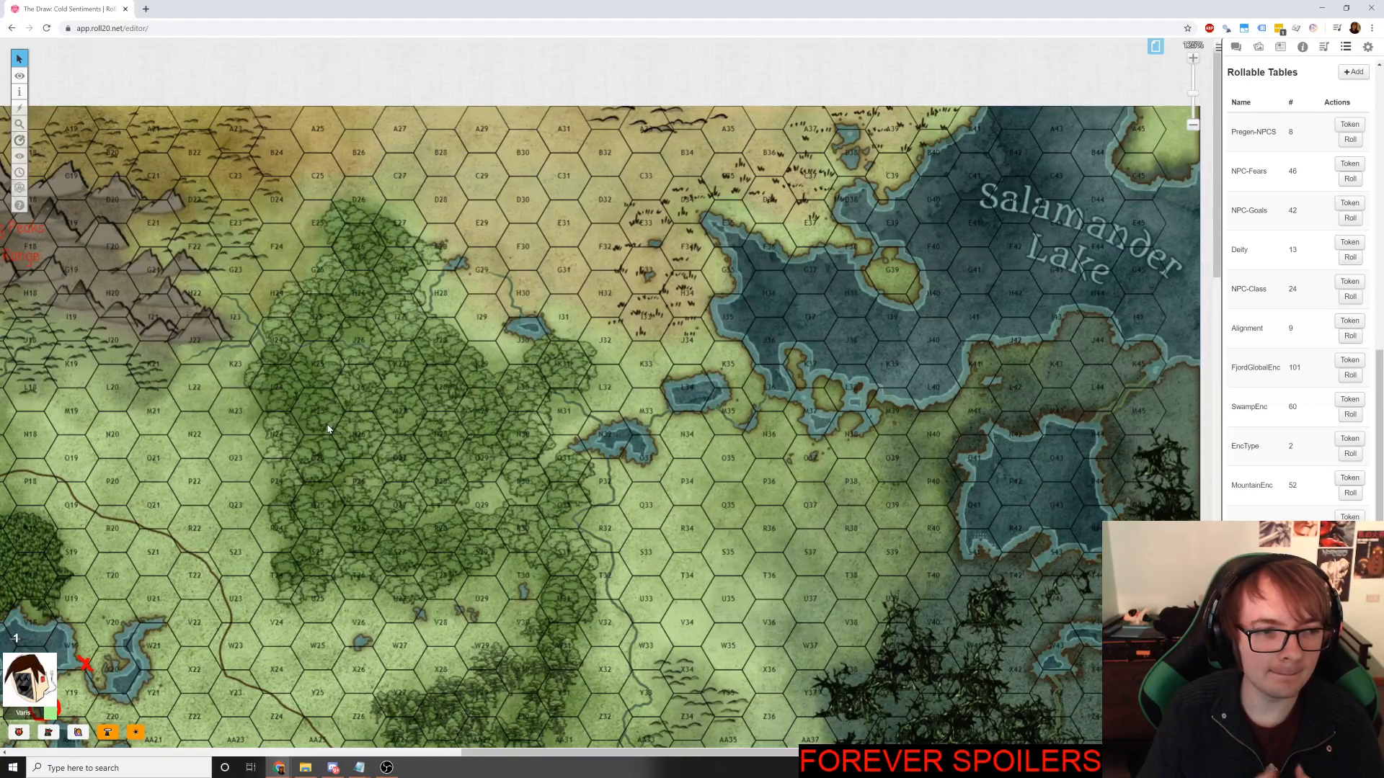
key(alt+Tab)
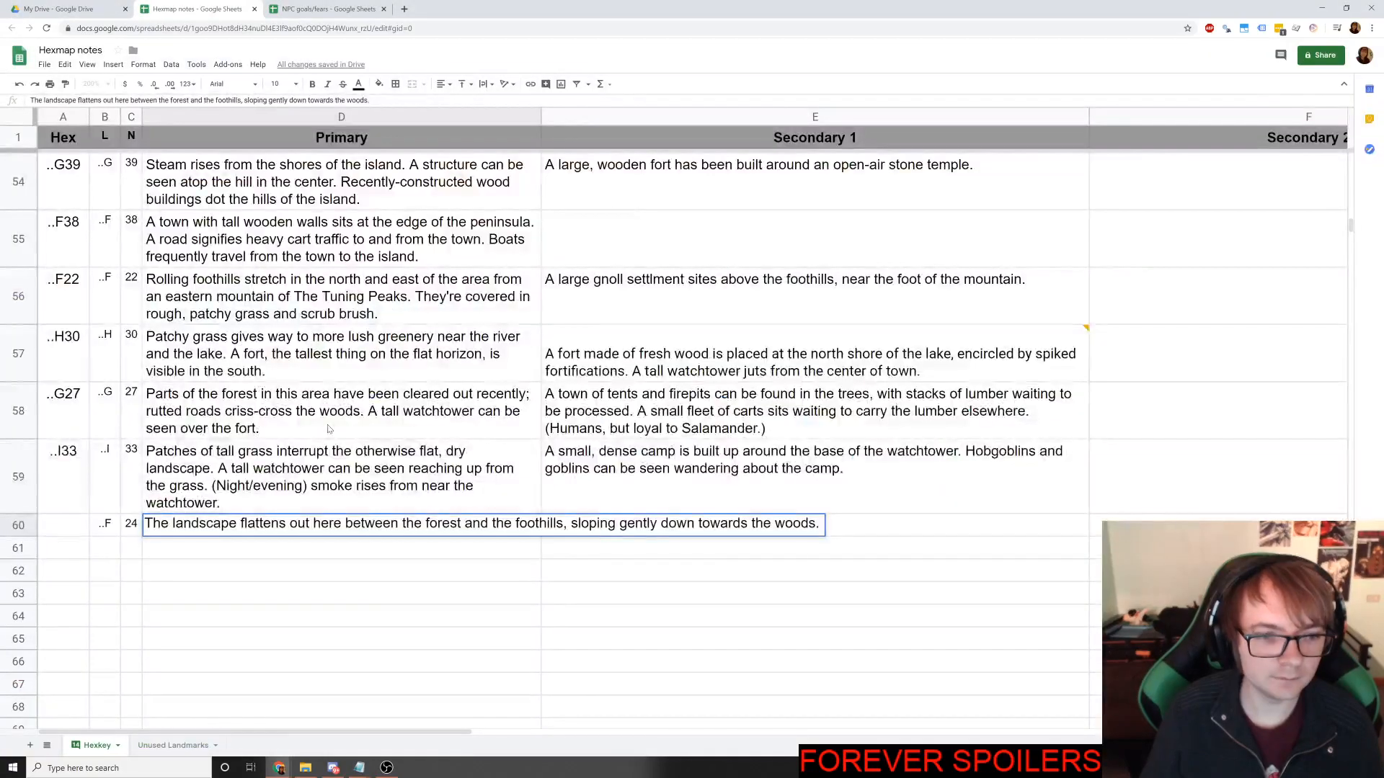
key(Return)
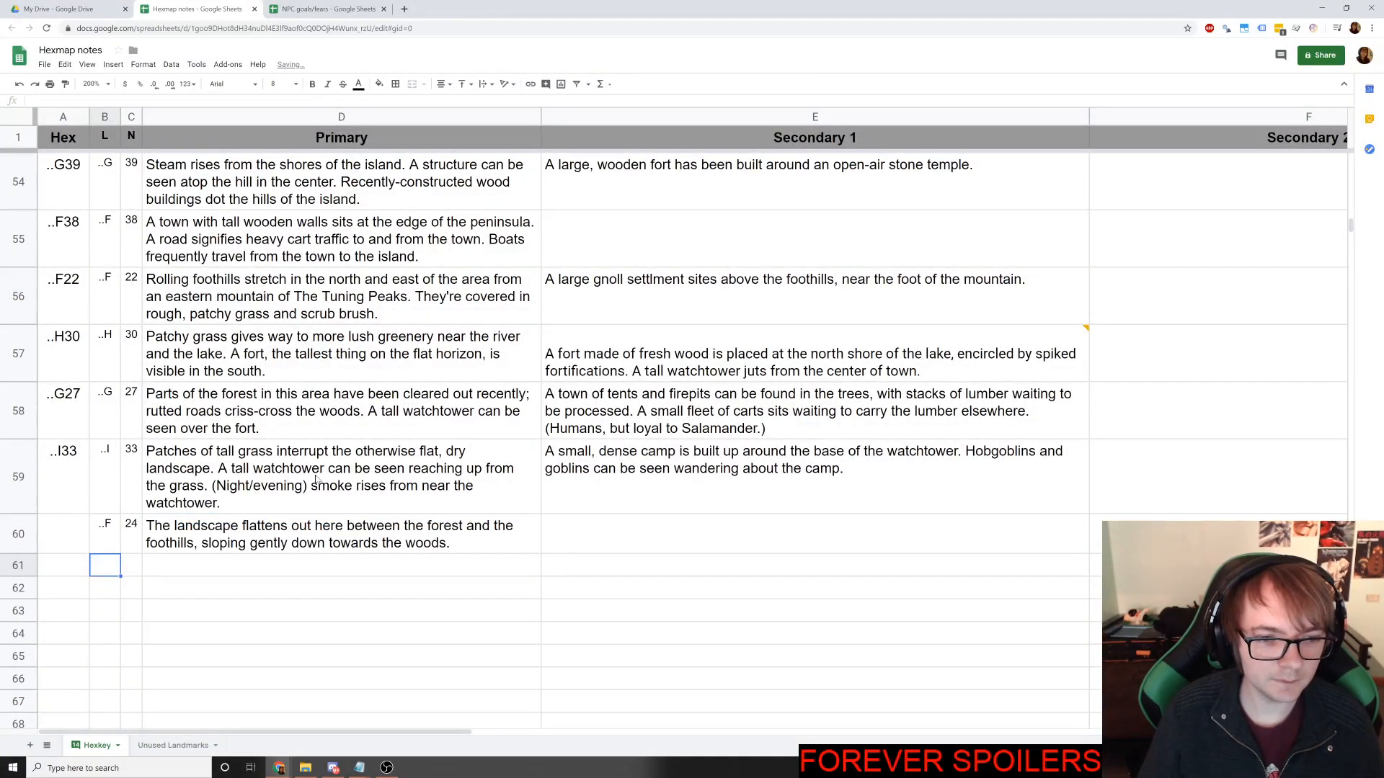
Recheck the Roll20 map and append "The grass is thin but green." to hex F24's Primary description.
click(388, 529)
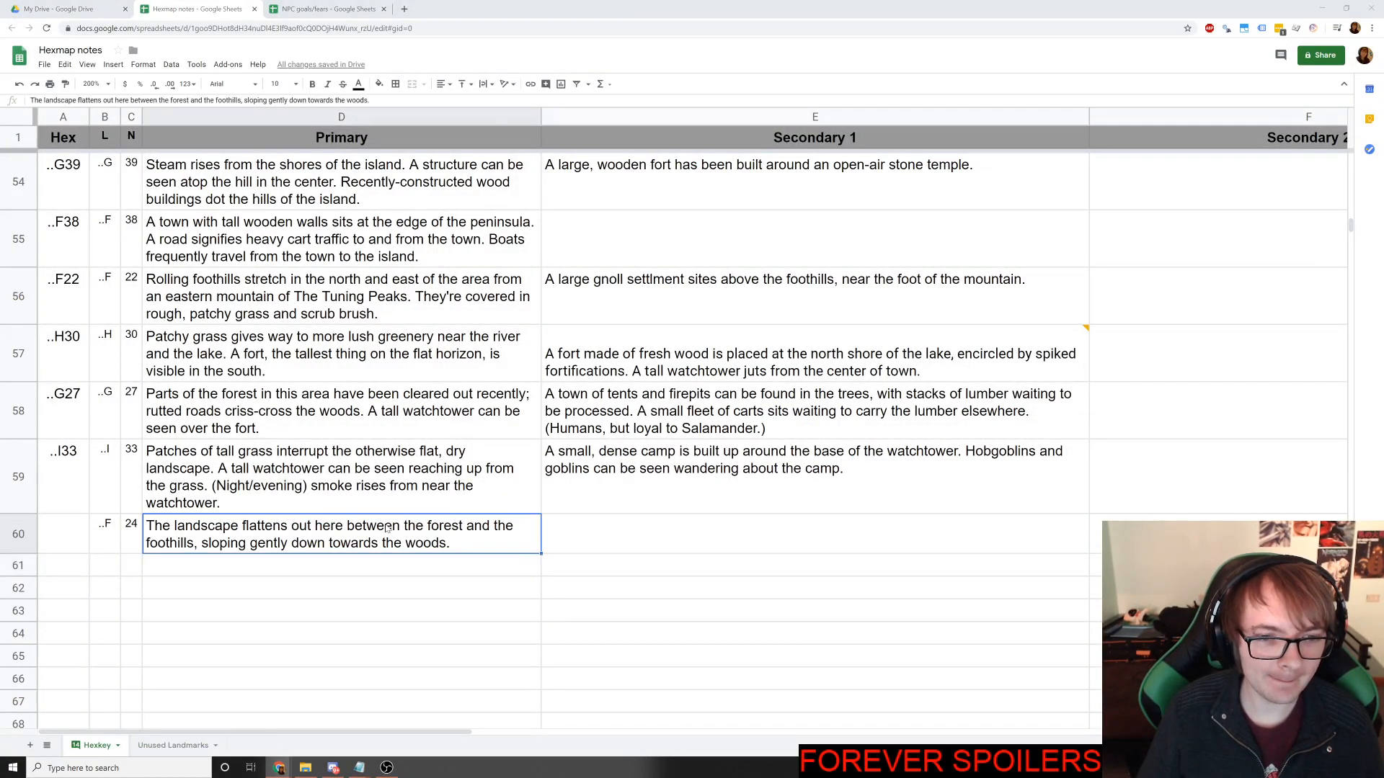
key(alt+Tab)
key(alt+Tab)
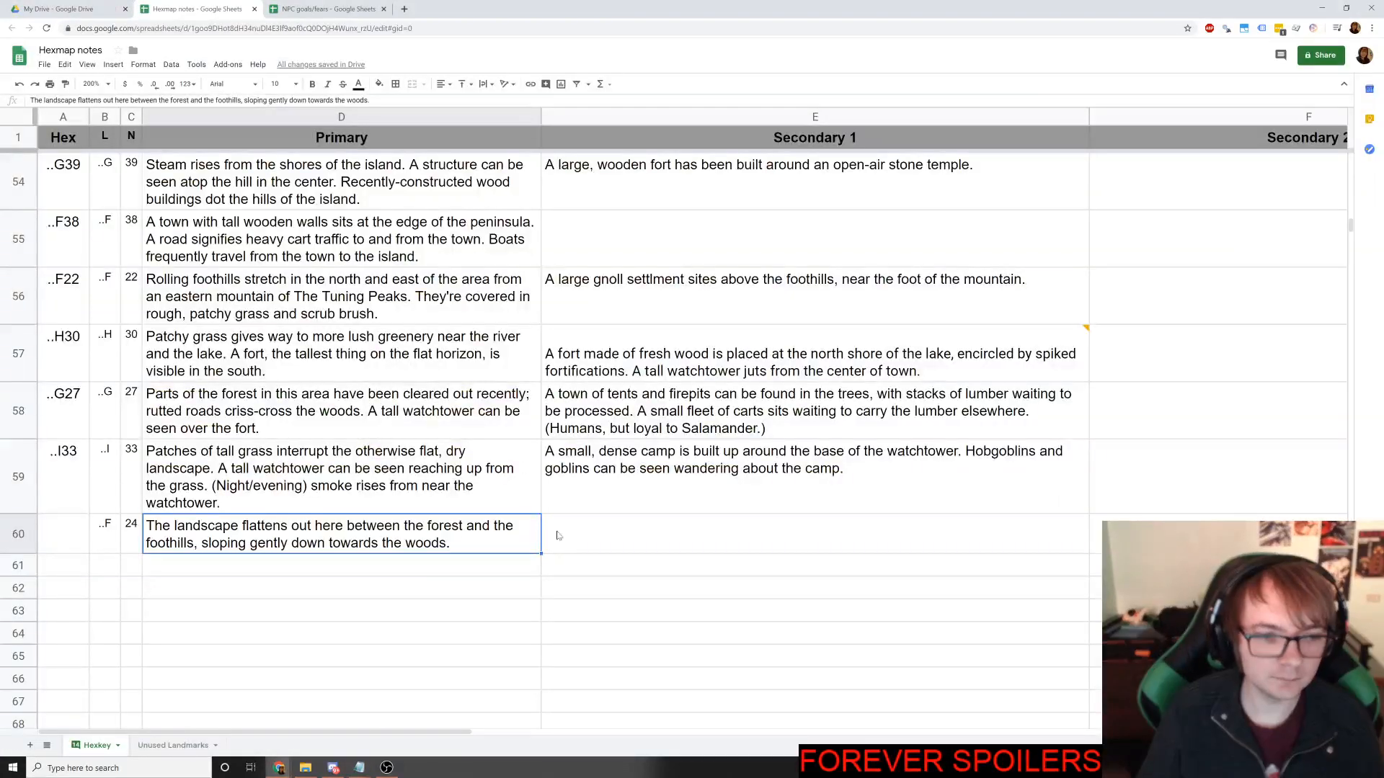
key(alt+Tab)
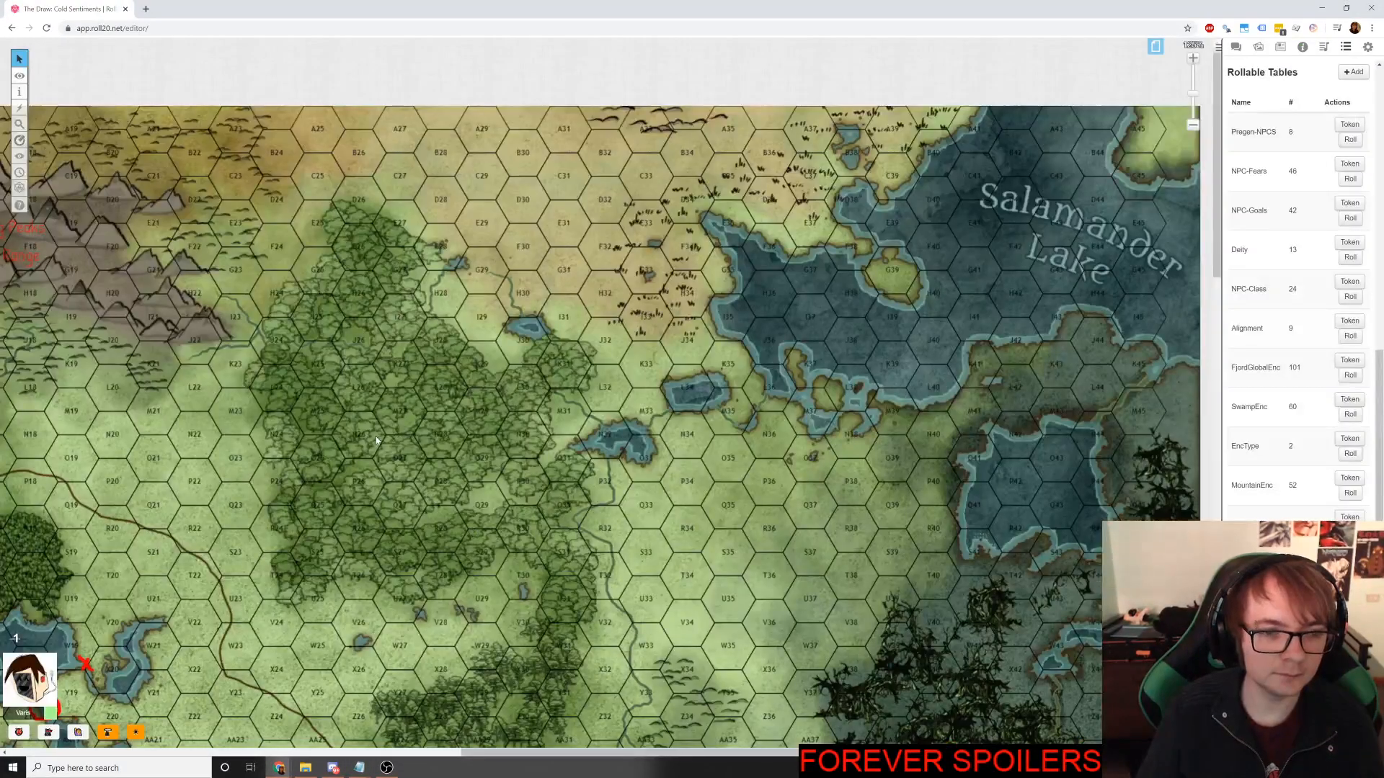
key(alt+Tab)
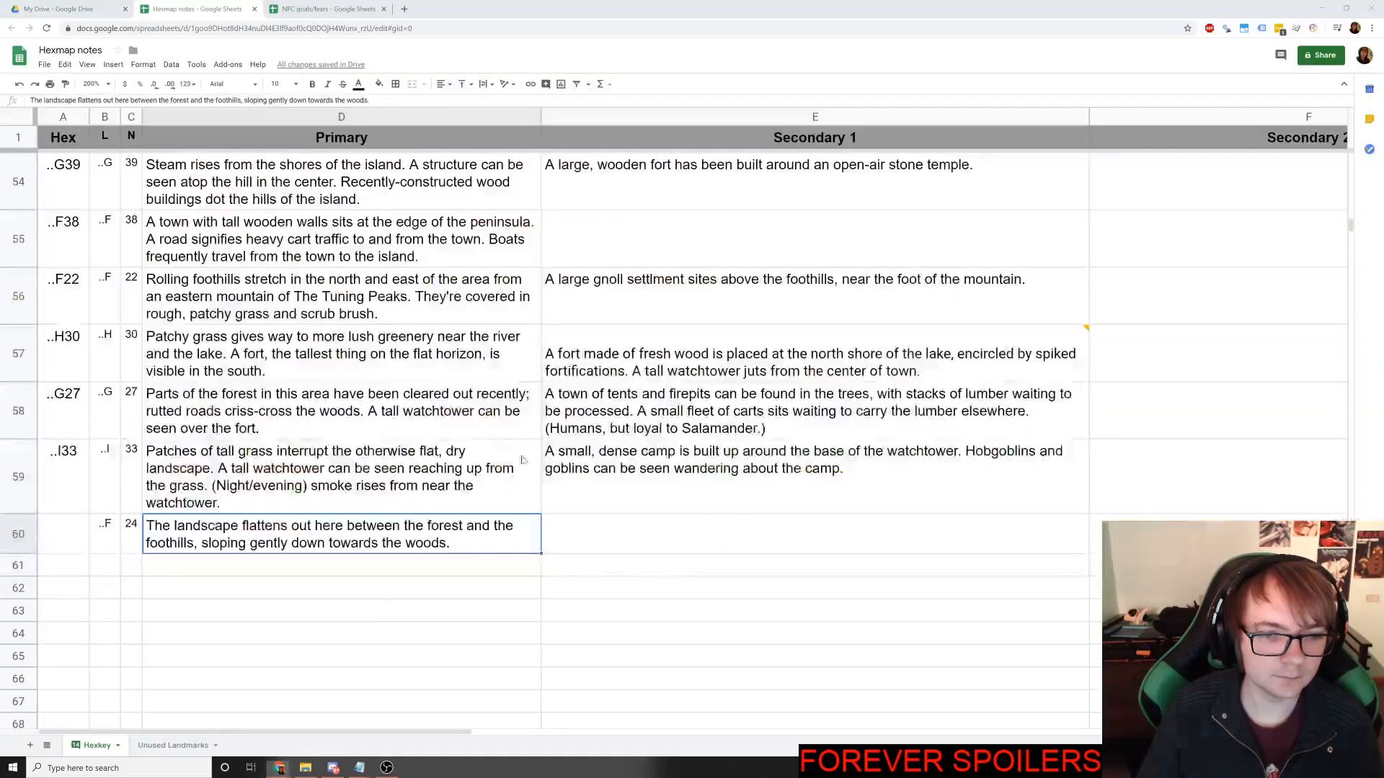
key(Return)
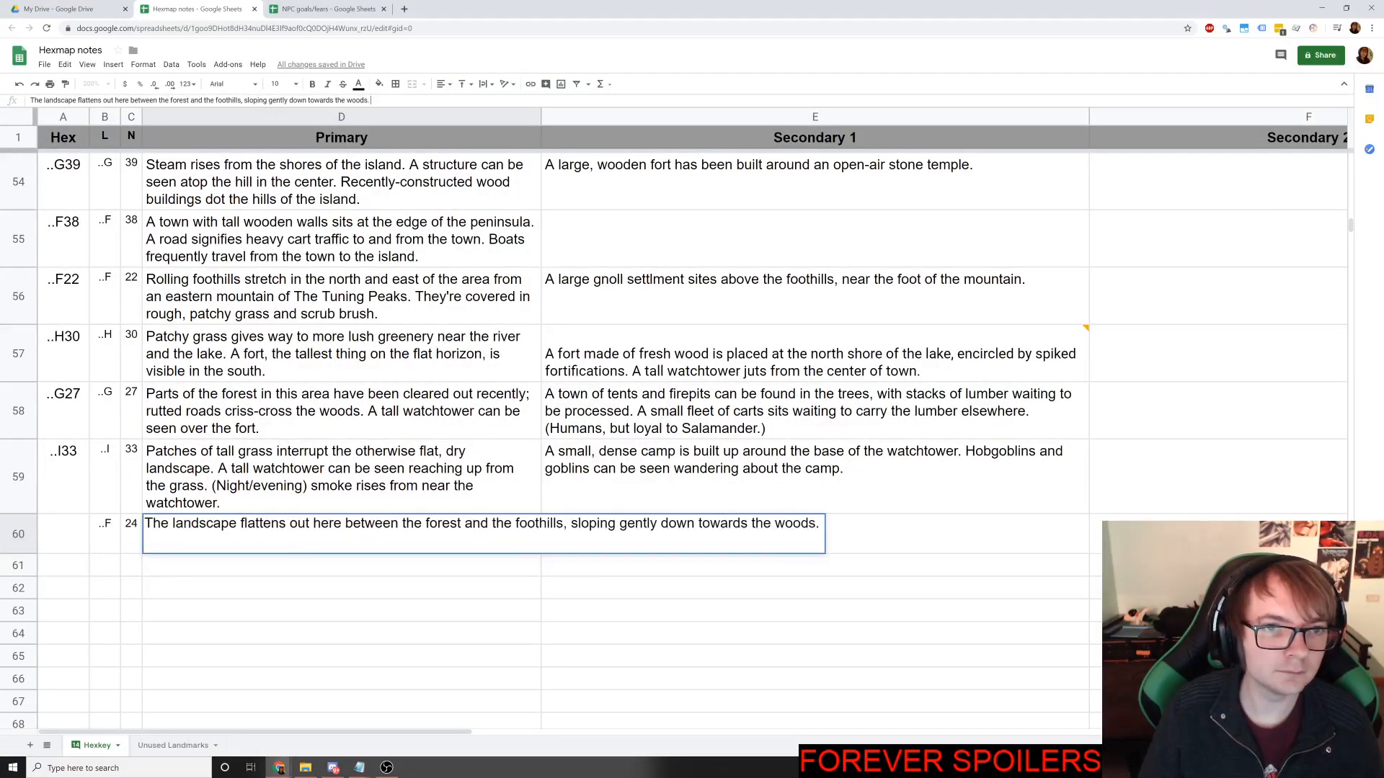
text(The grass is thi)
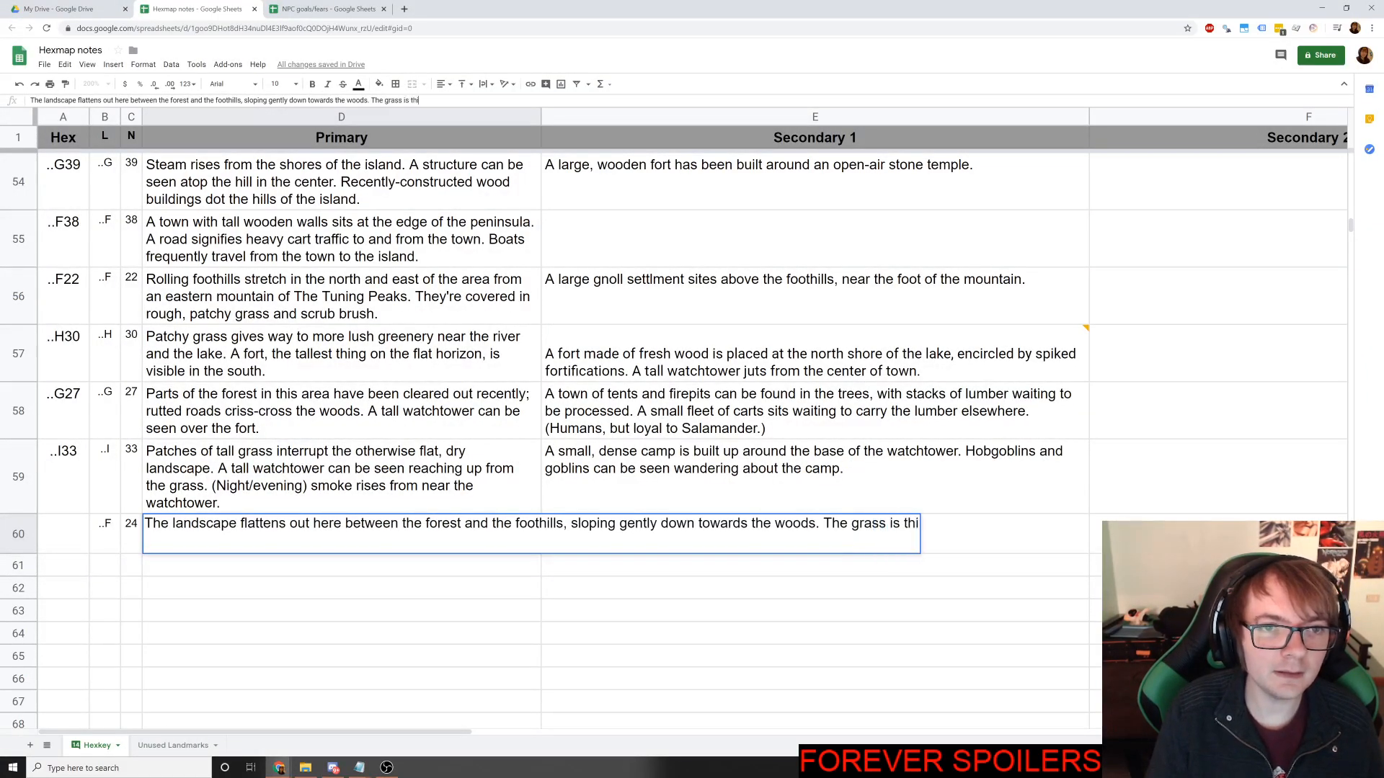
text(n but green.)
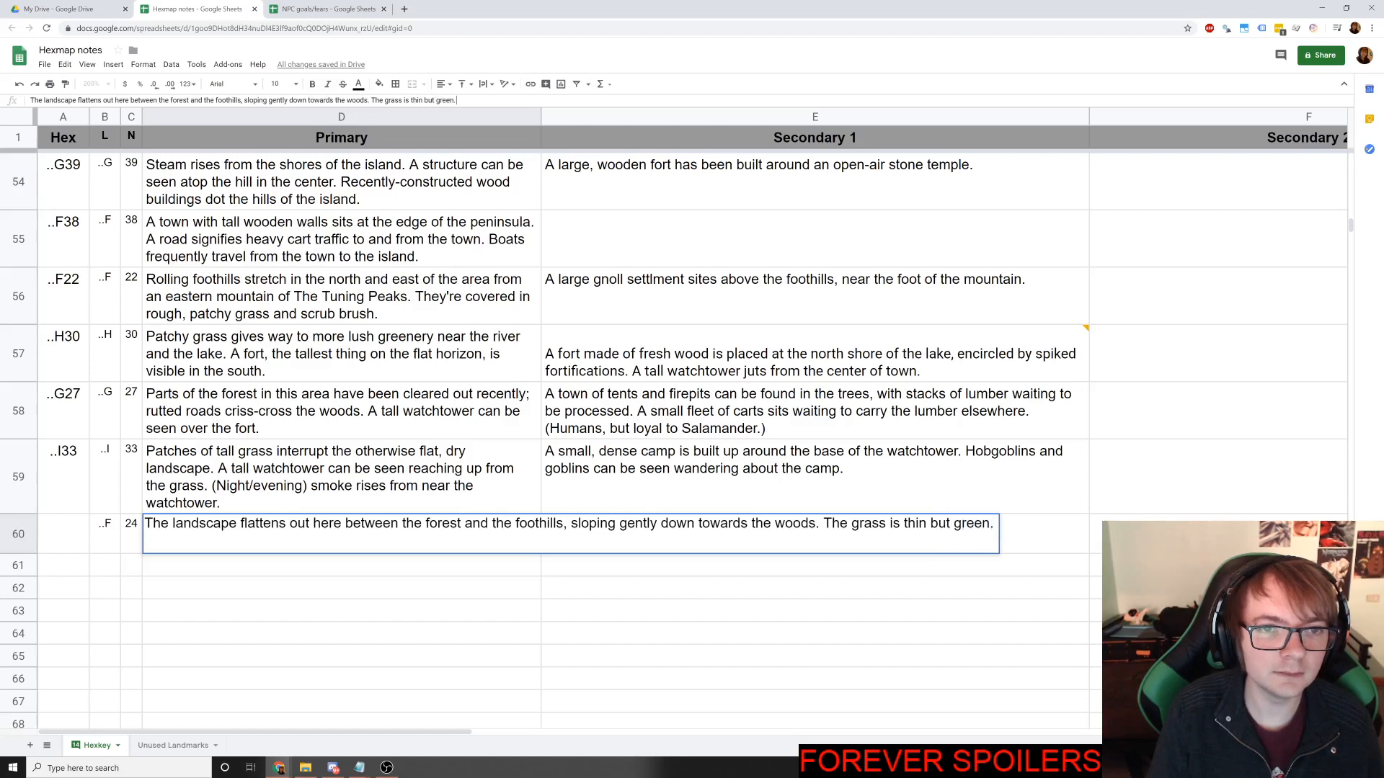
Check hex F24's surroundings on the Roll20 map and start its Secondary 1 description with "A".
key(alt+Tab)
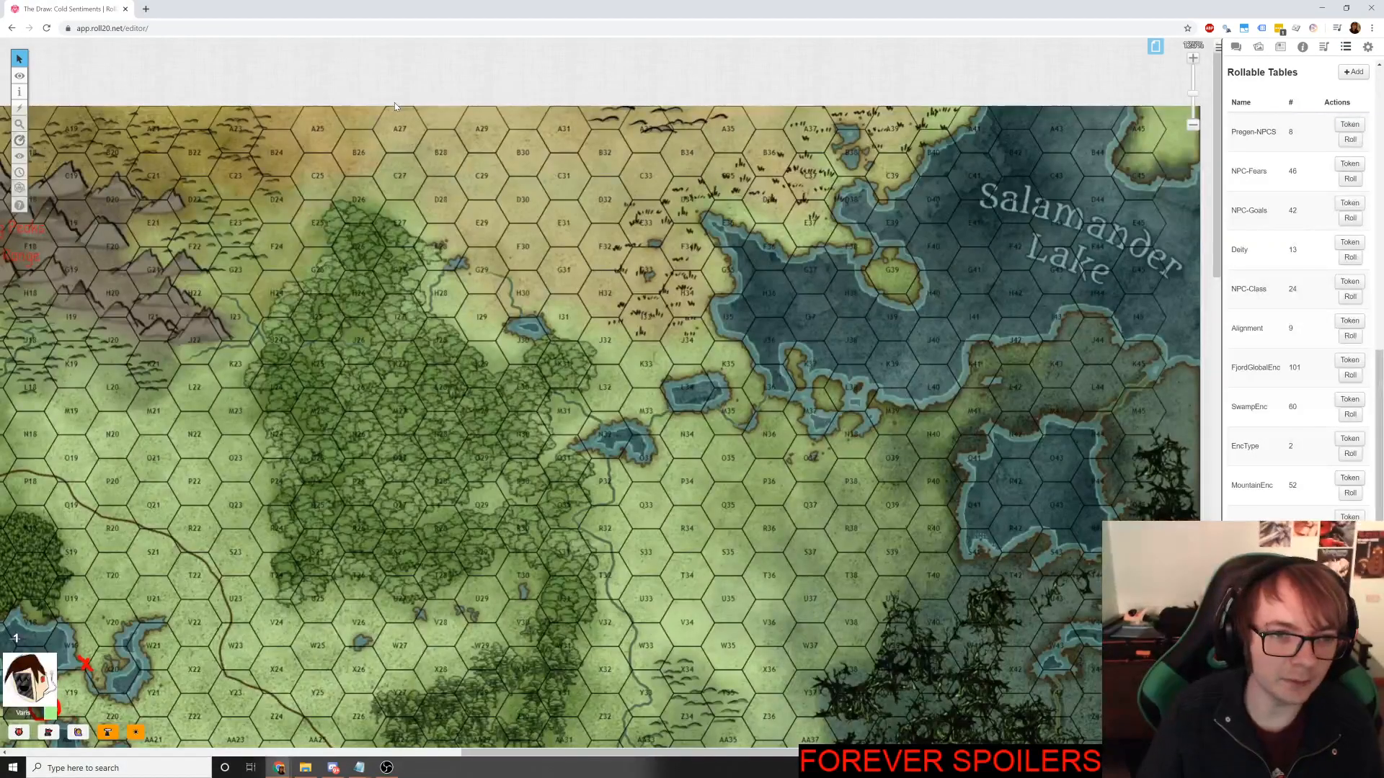
key(alt+Tab)
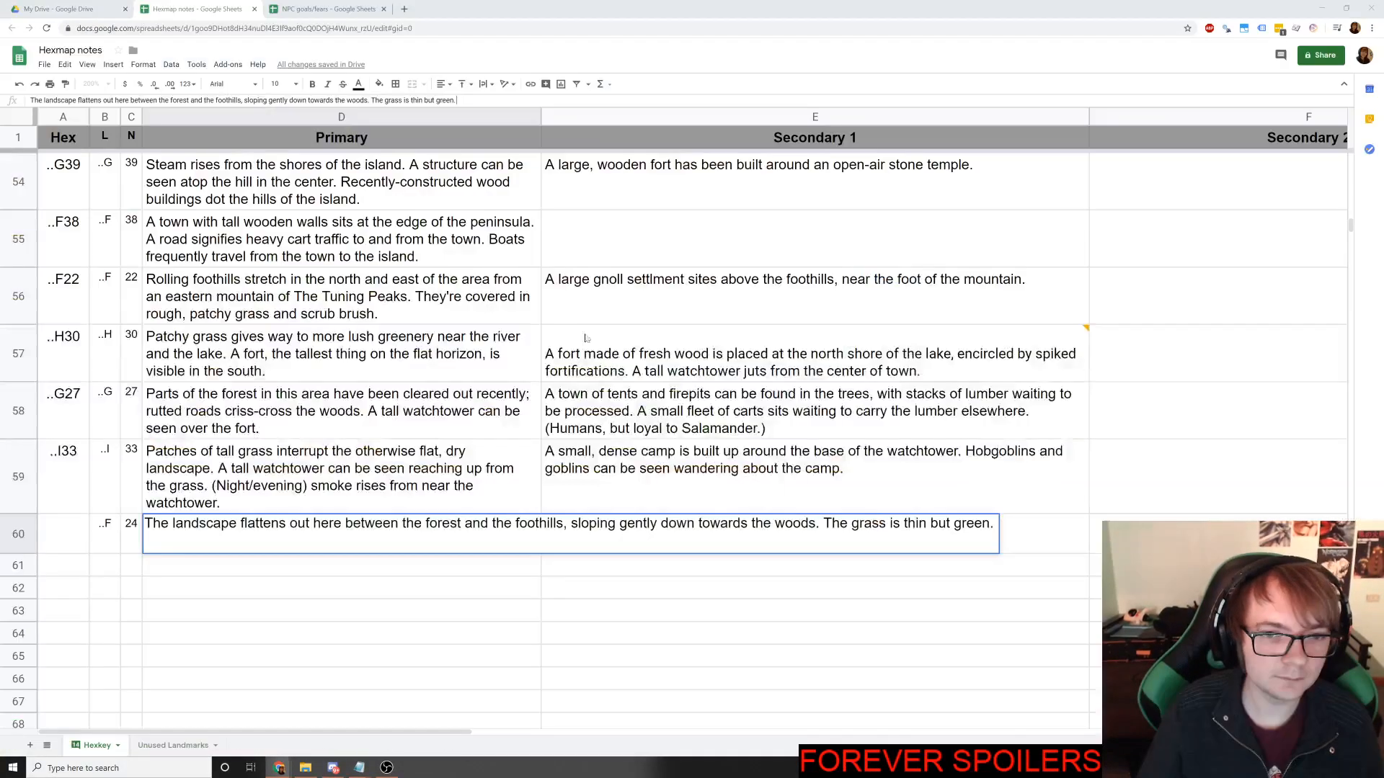
click(616, 537)
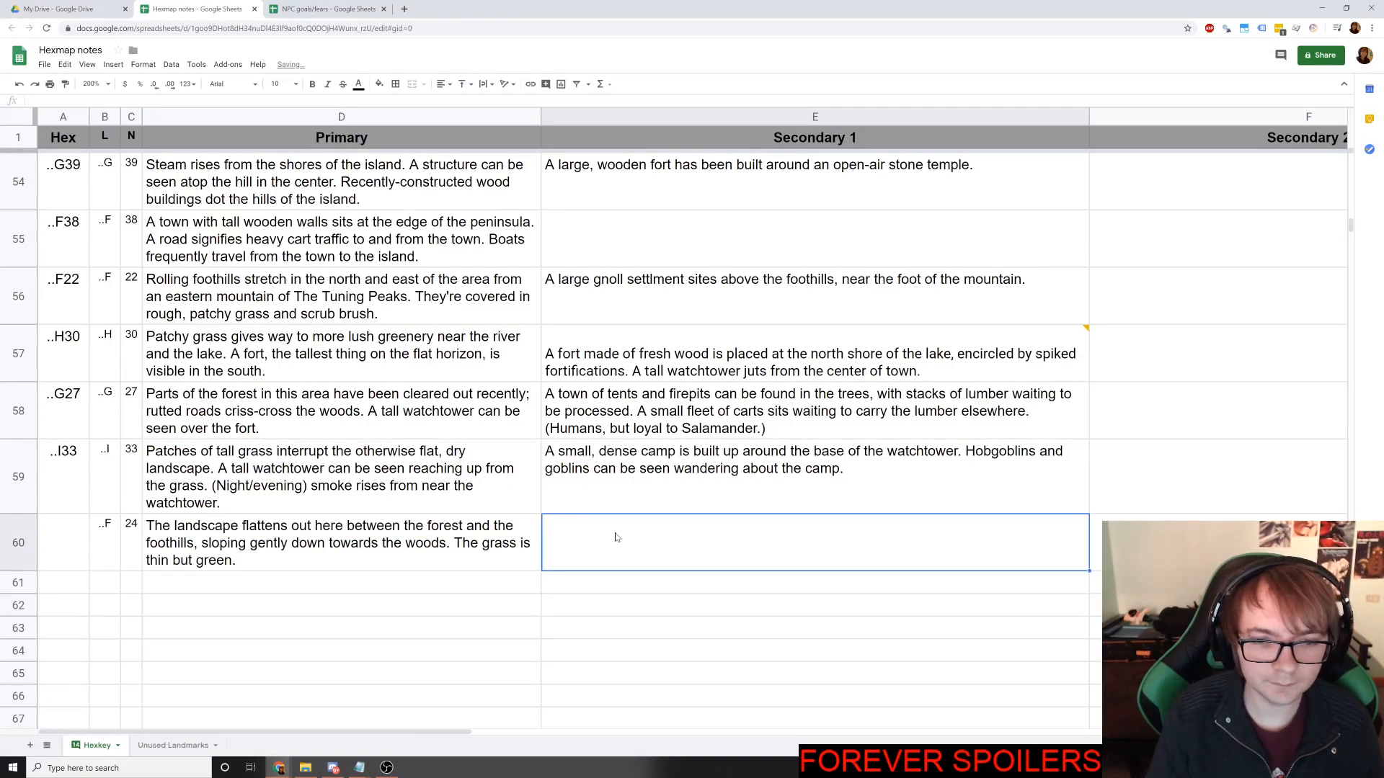
text(A )
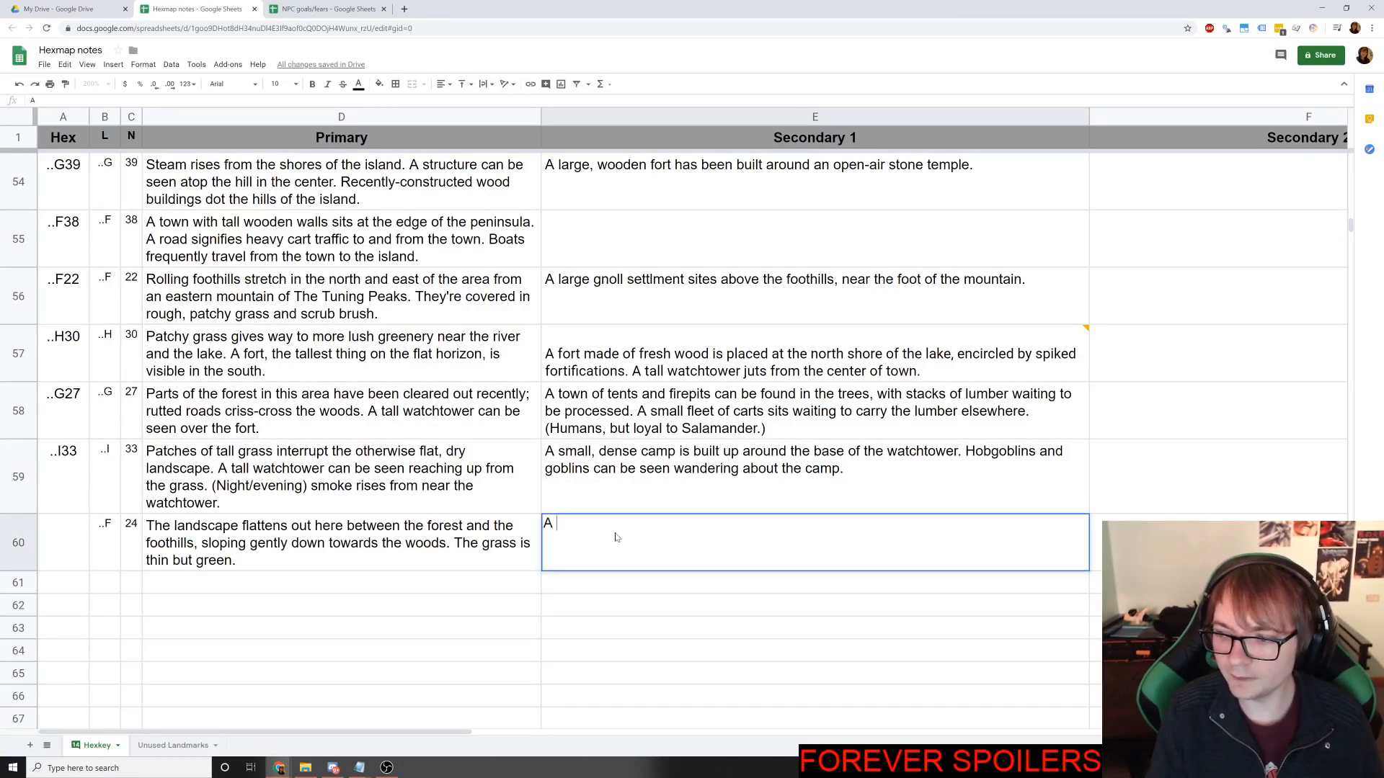
text(camp)
key(BackSpace)
key(BackSpace)
key(BackSpace)
key(BackSpace)
key(BackSpace)
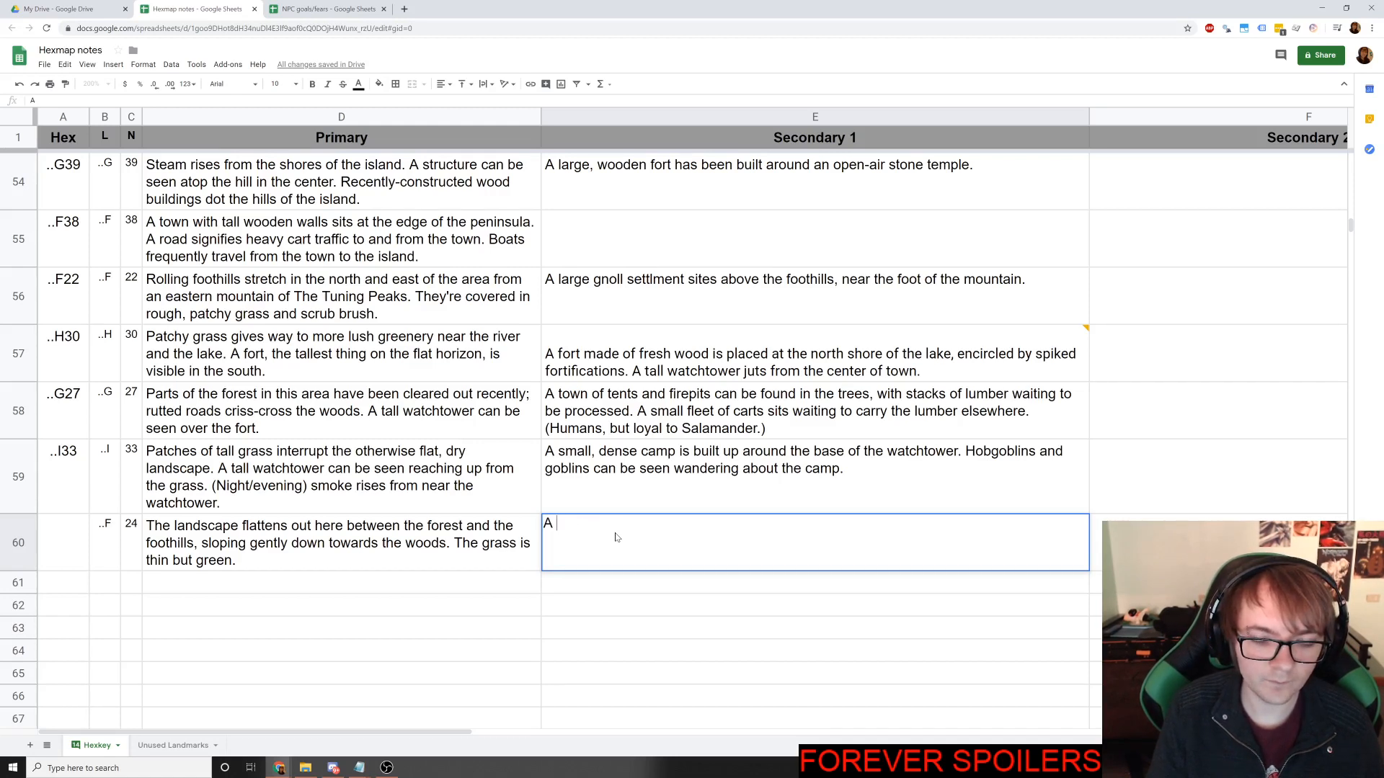
Continue hex F24's Secondary 1 description so it reads "A fort is nestled into the base of the hills in the west".
text(fort is nestled )
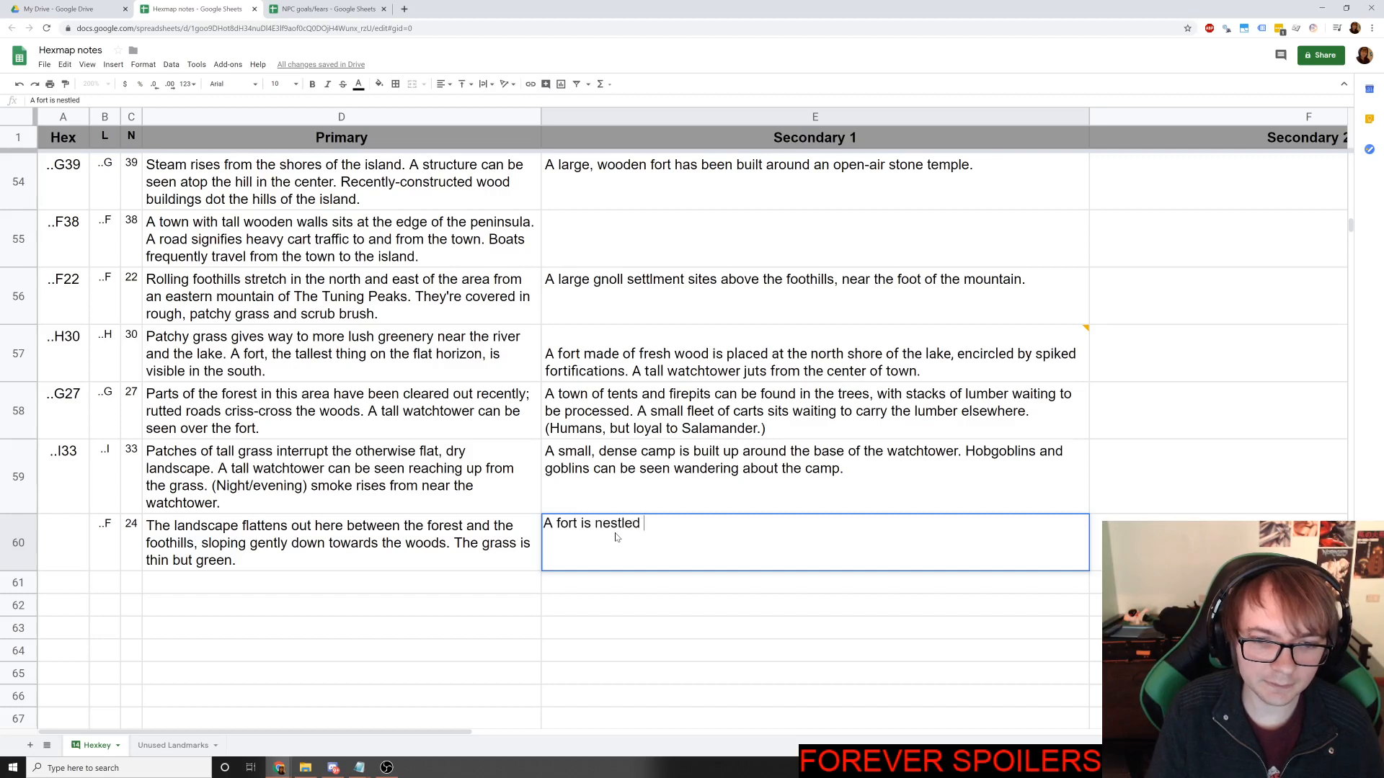
text(into the )
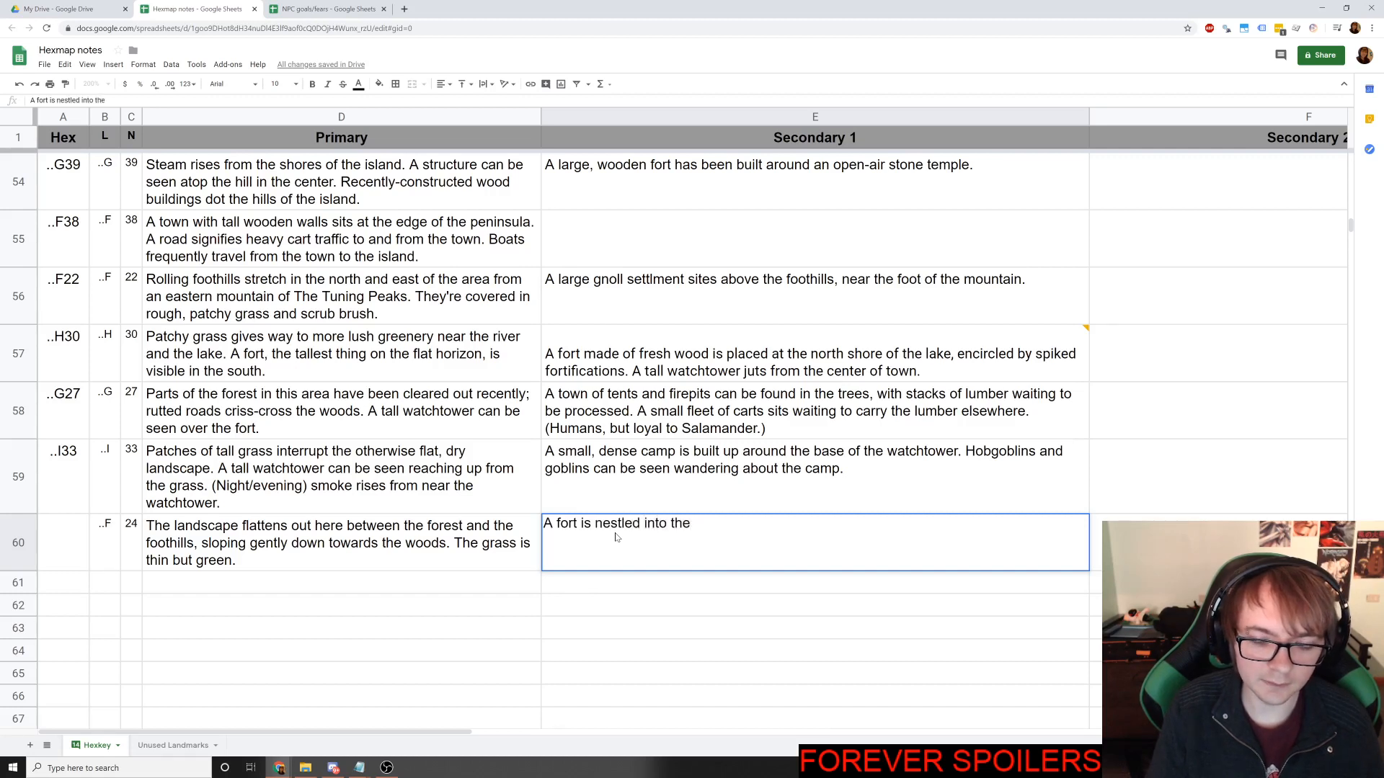
text(base o)
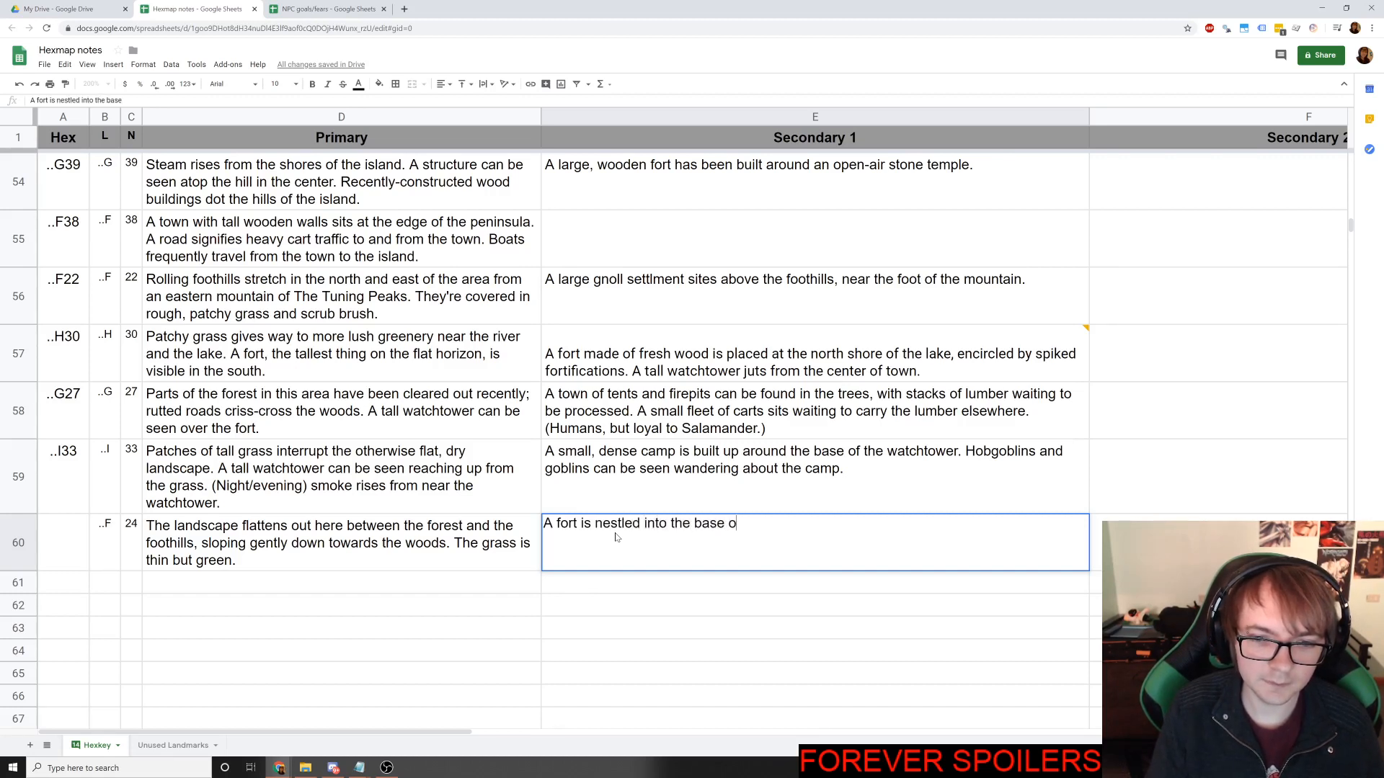
text(f the hills)
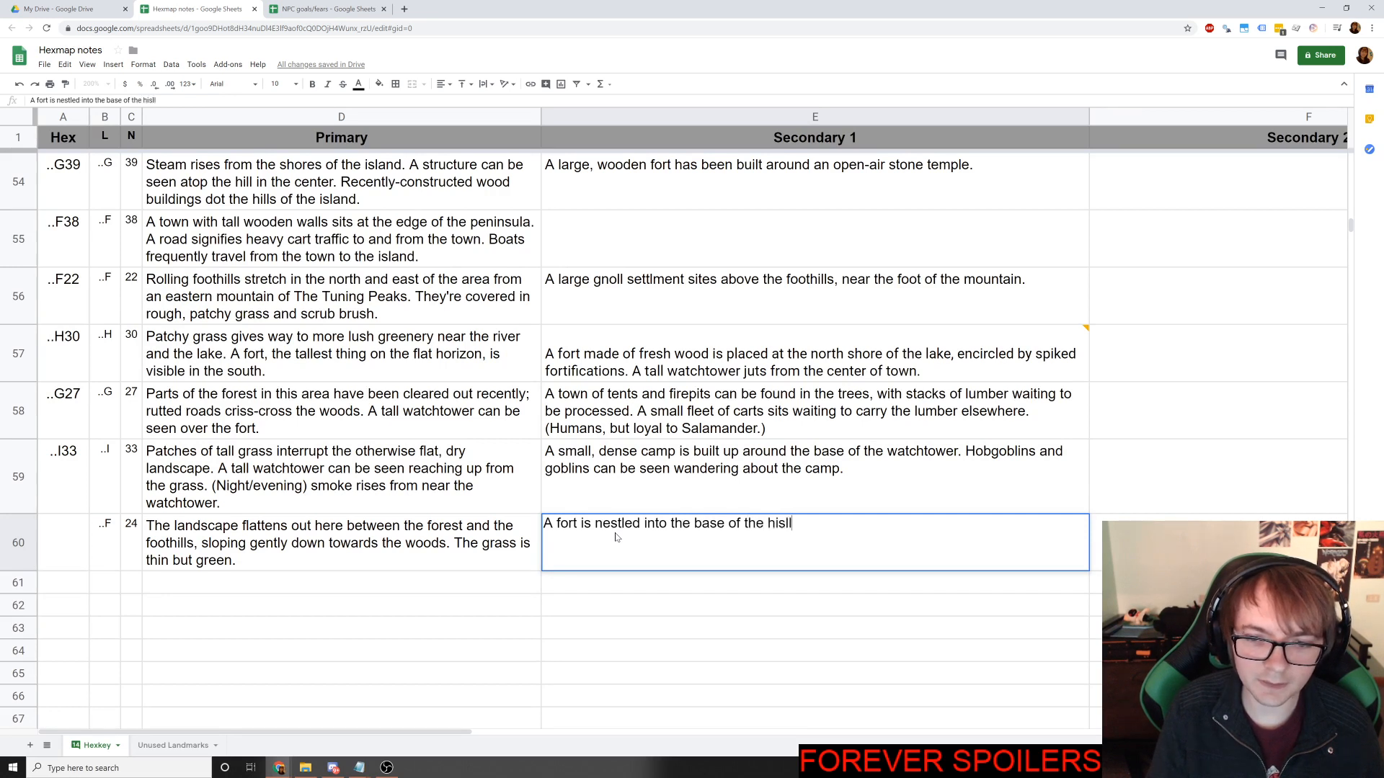
key(BackSpace)
key(BackSpace)
key(BackSpace)
text(ills in the west)
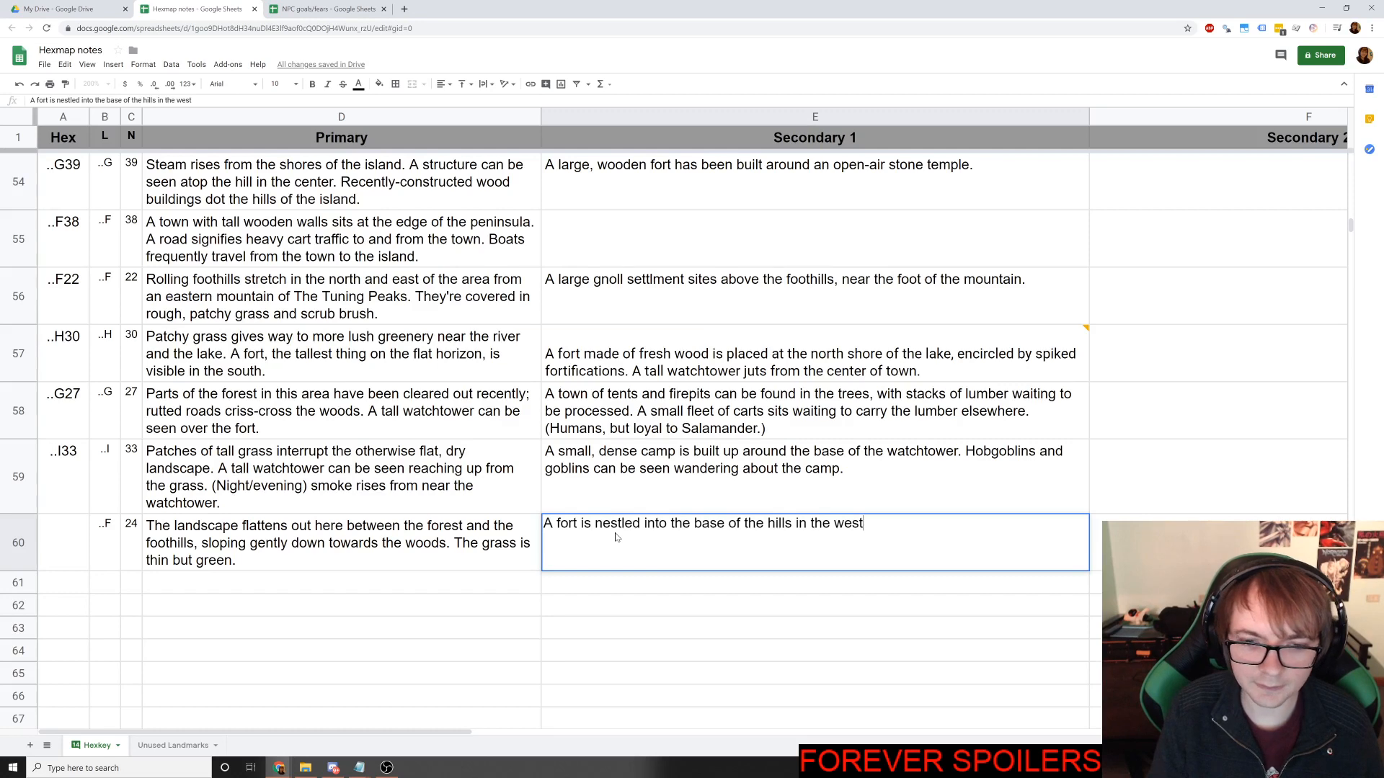
Recheck the Roll20 map, end the fort sentence with a period, and begin a parenthetical note with "(Salamander,".
key(alt+Tab)
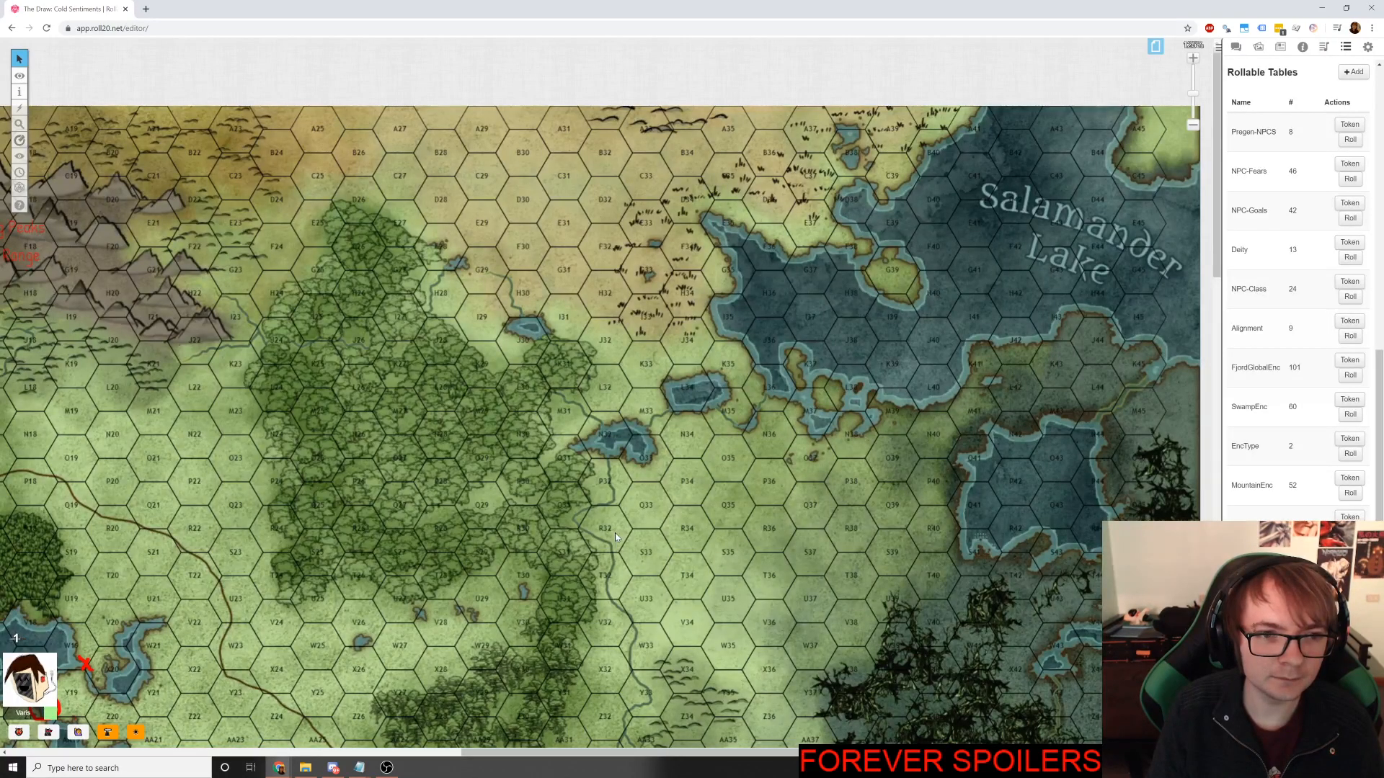
key(alt+Tab)
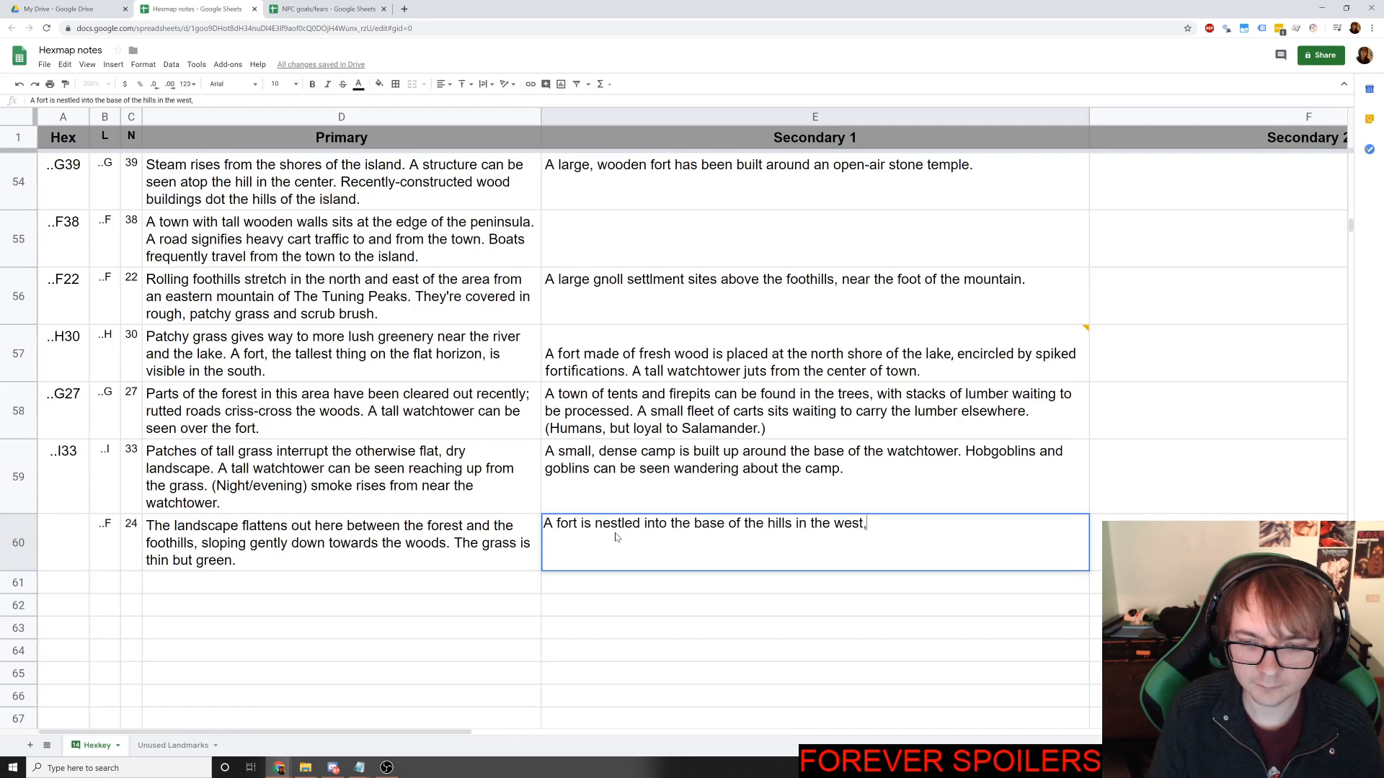
text(. )
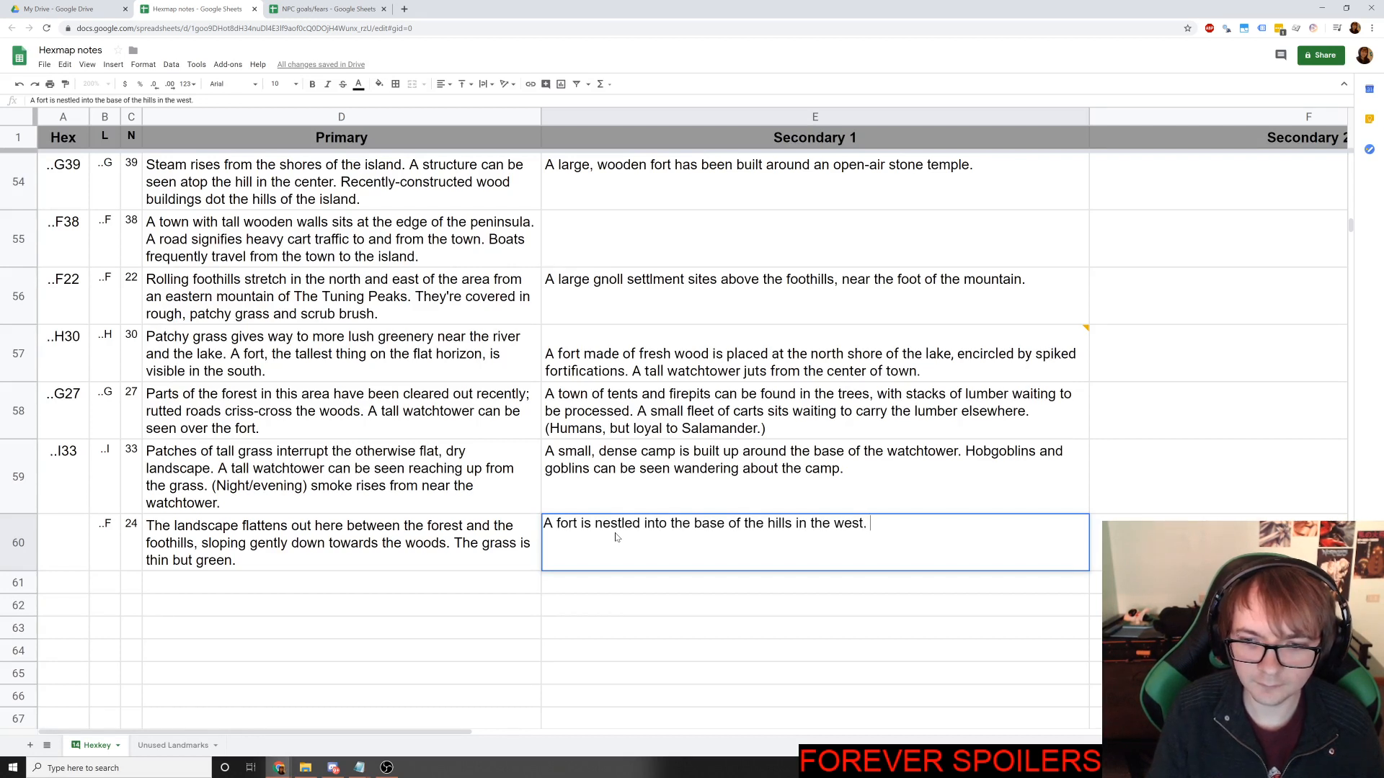
text((Salama)
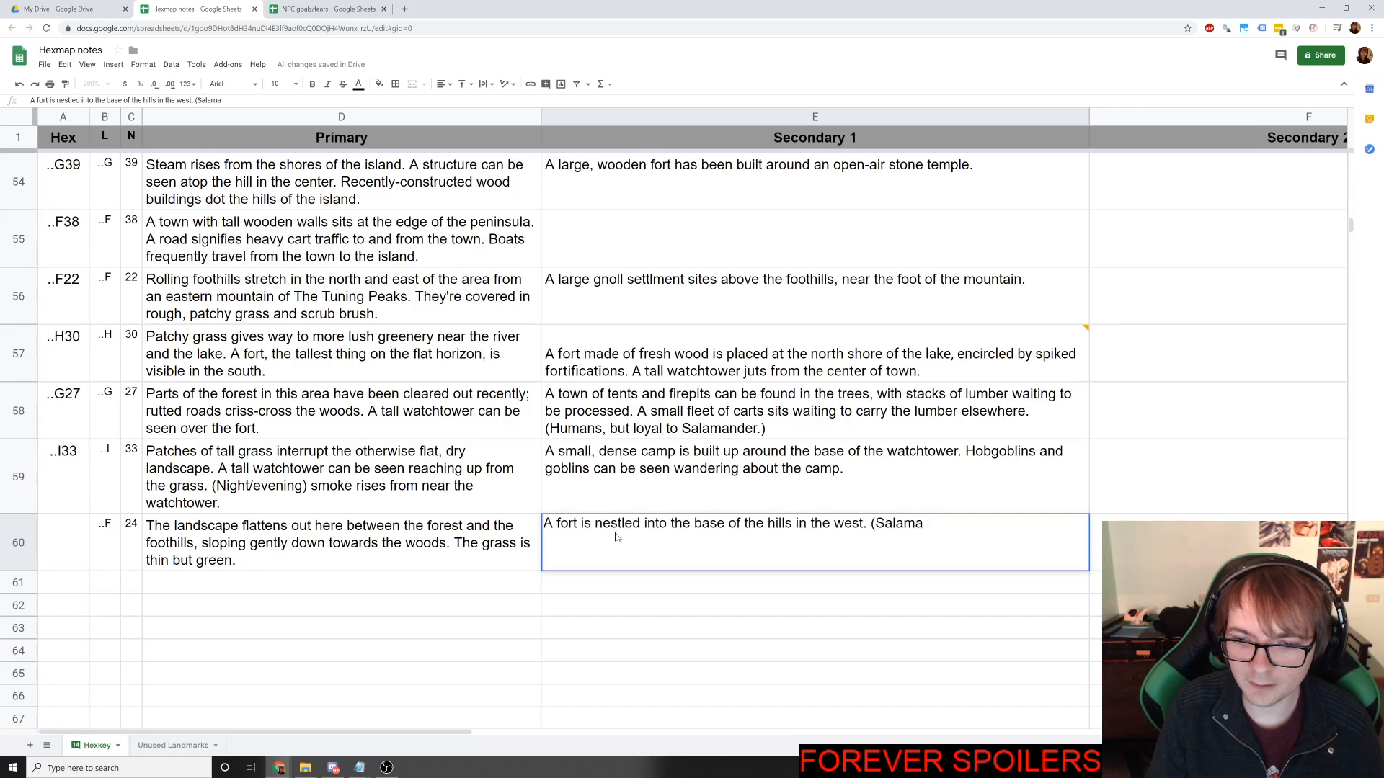
text(nder,)
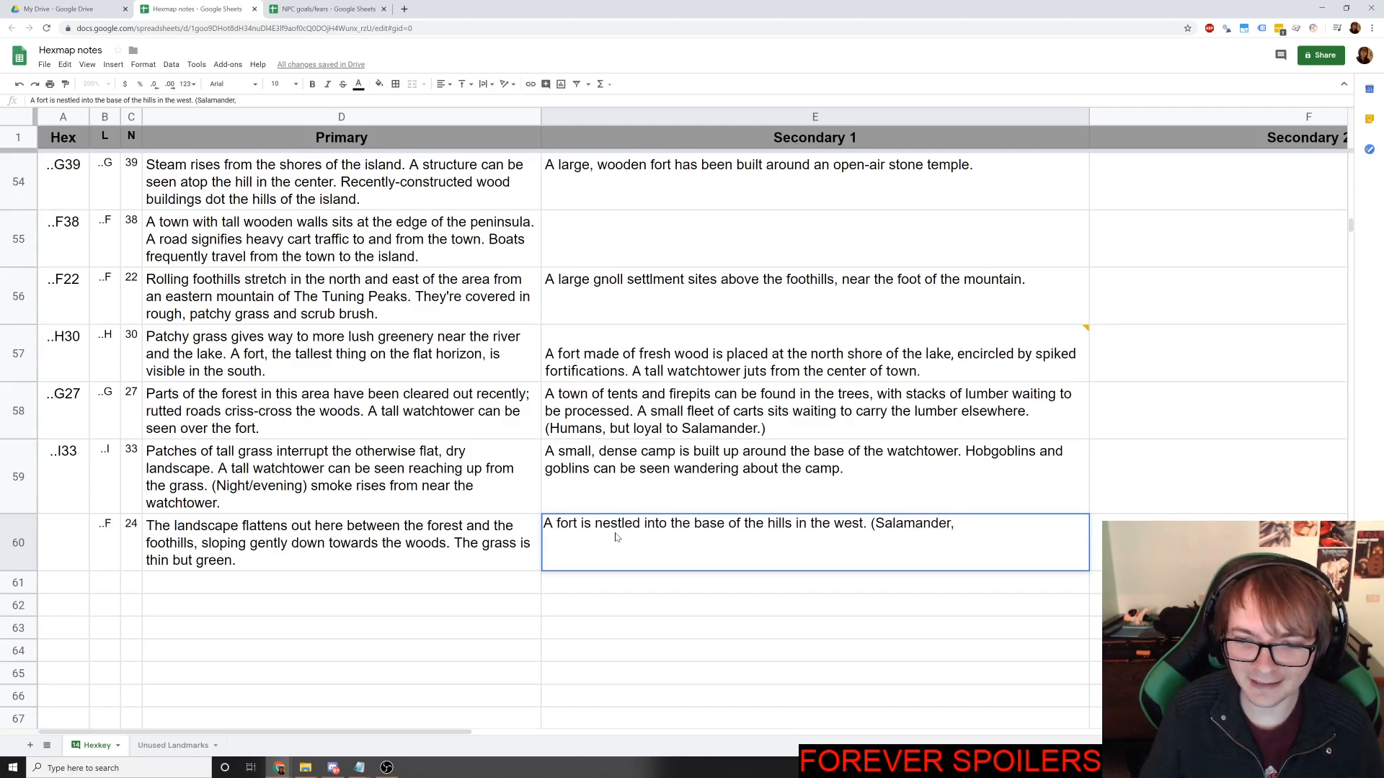
key(Left)
key(Left)
key(Left)
key(Left)
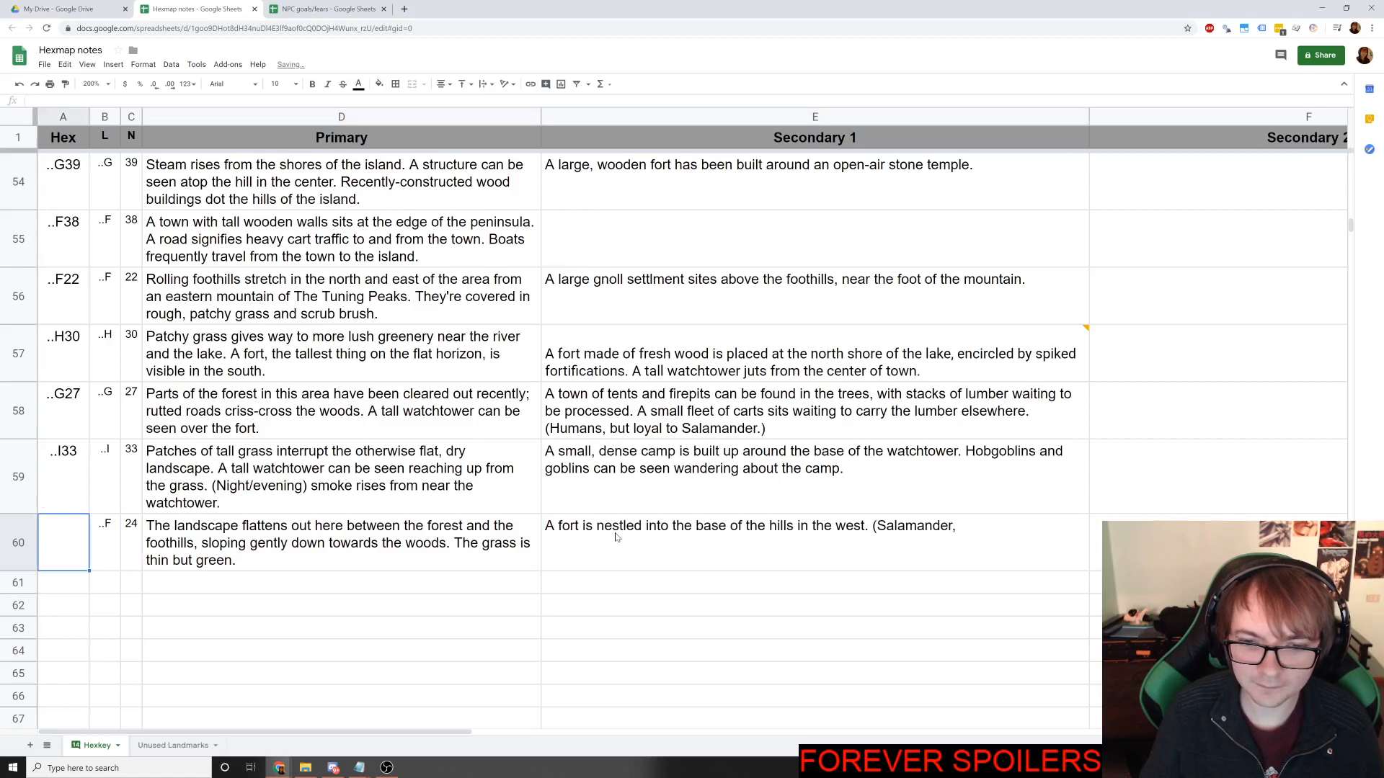
key(Right)
key(Right)
key(Right)
key(Right)
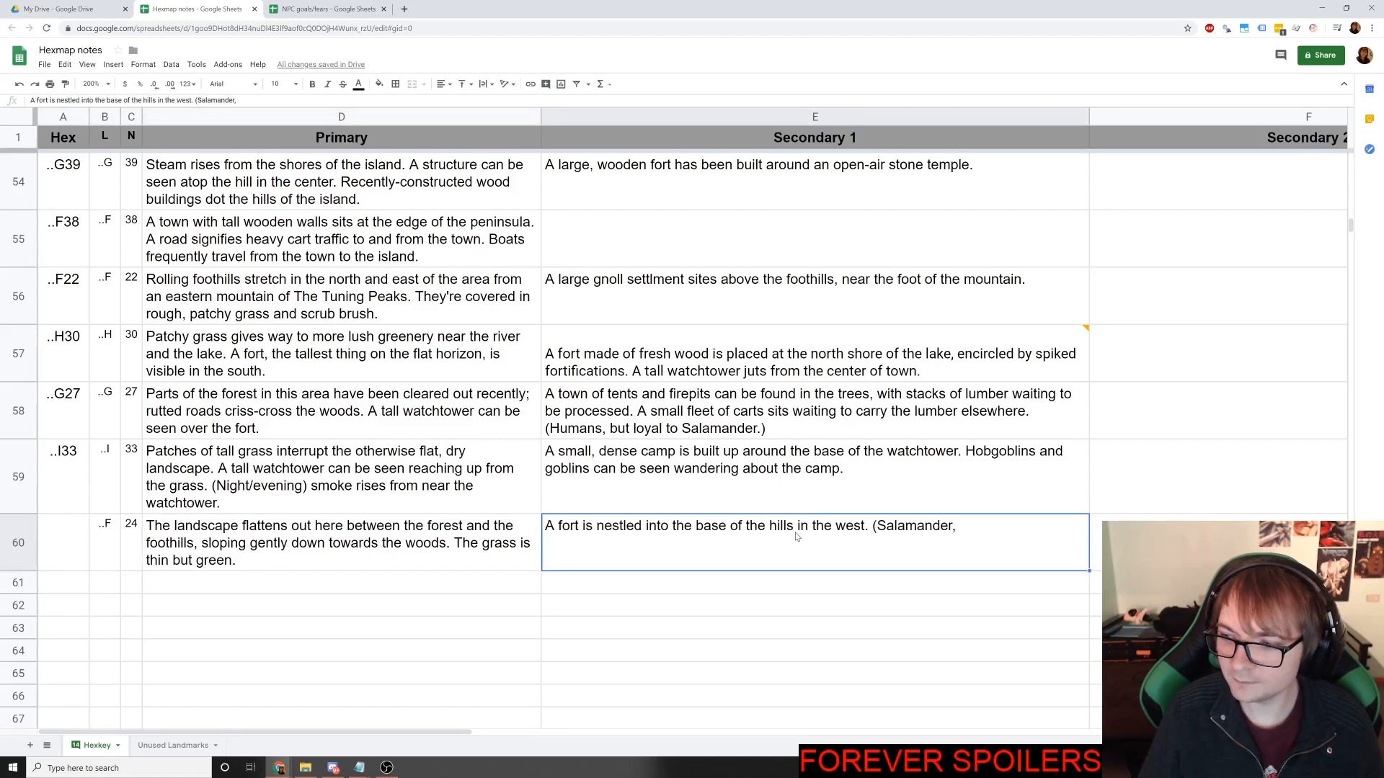
Rework hex F24's parenthetical note to read "(Salamander - Hobgoblins, goblins, some gnolls, some humans)".
key(Return)
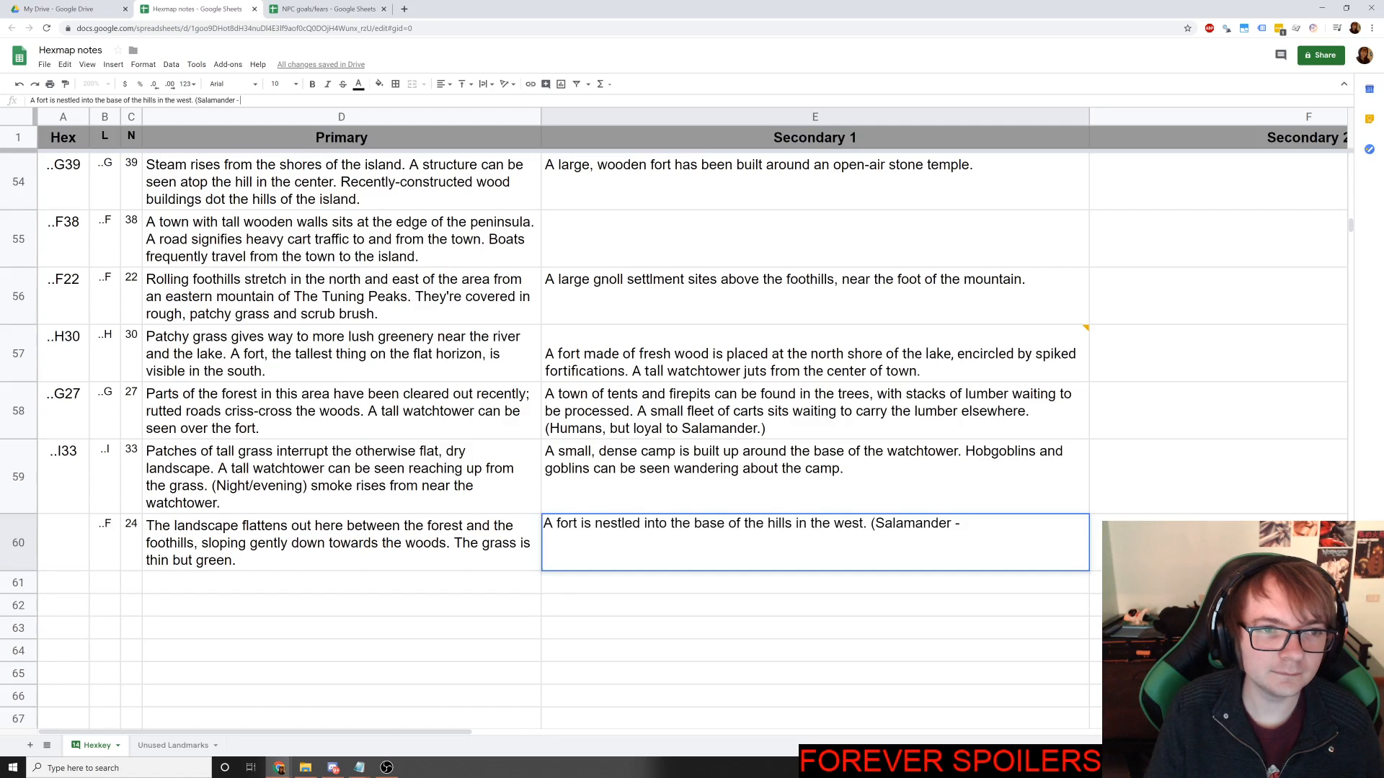
text(Hobgoblins)
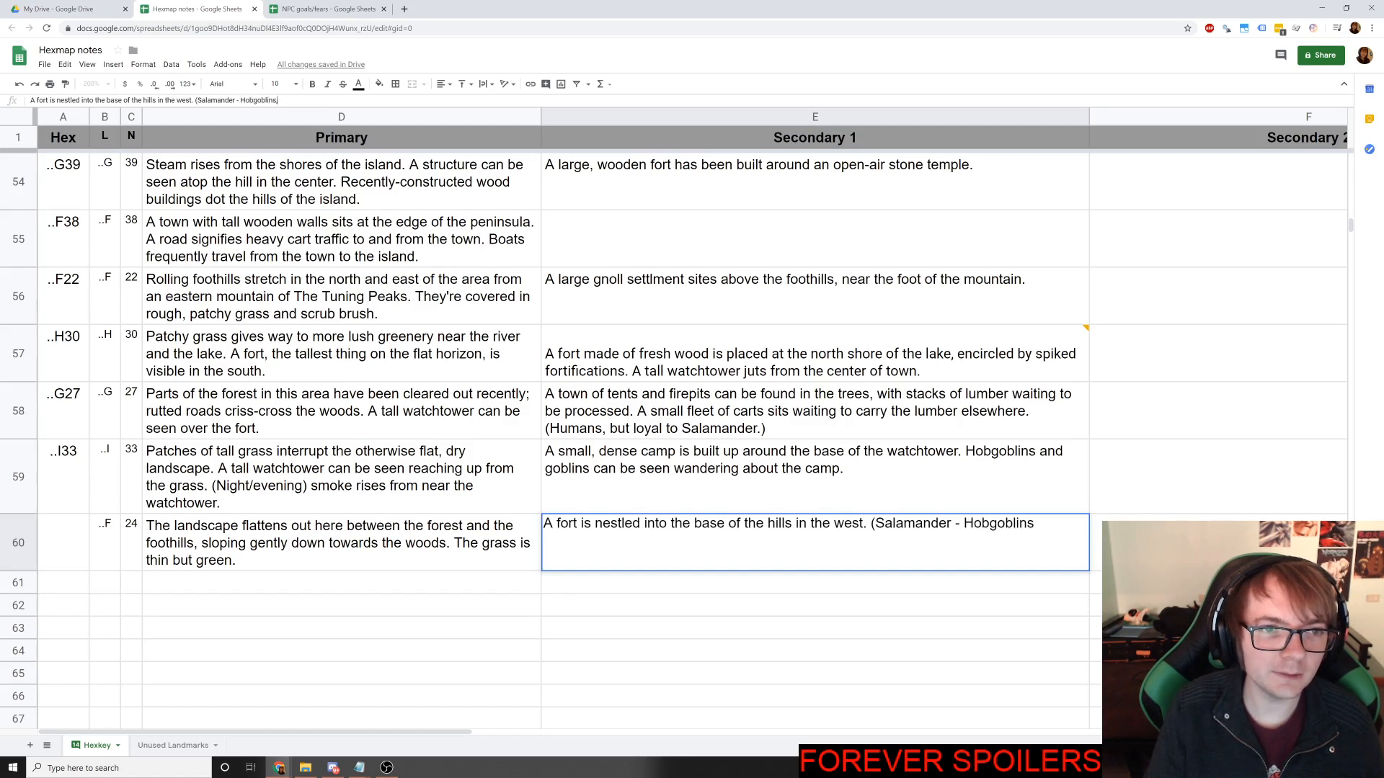
text(, goblins, )
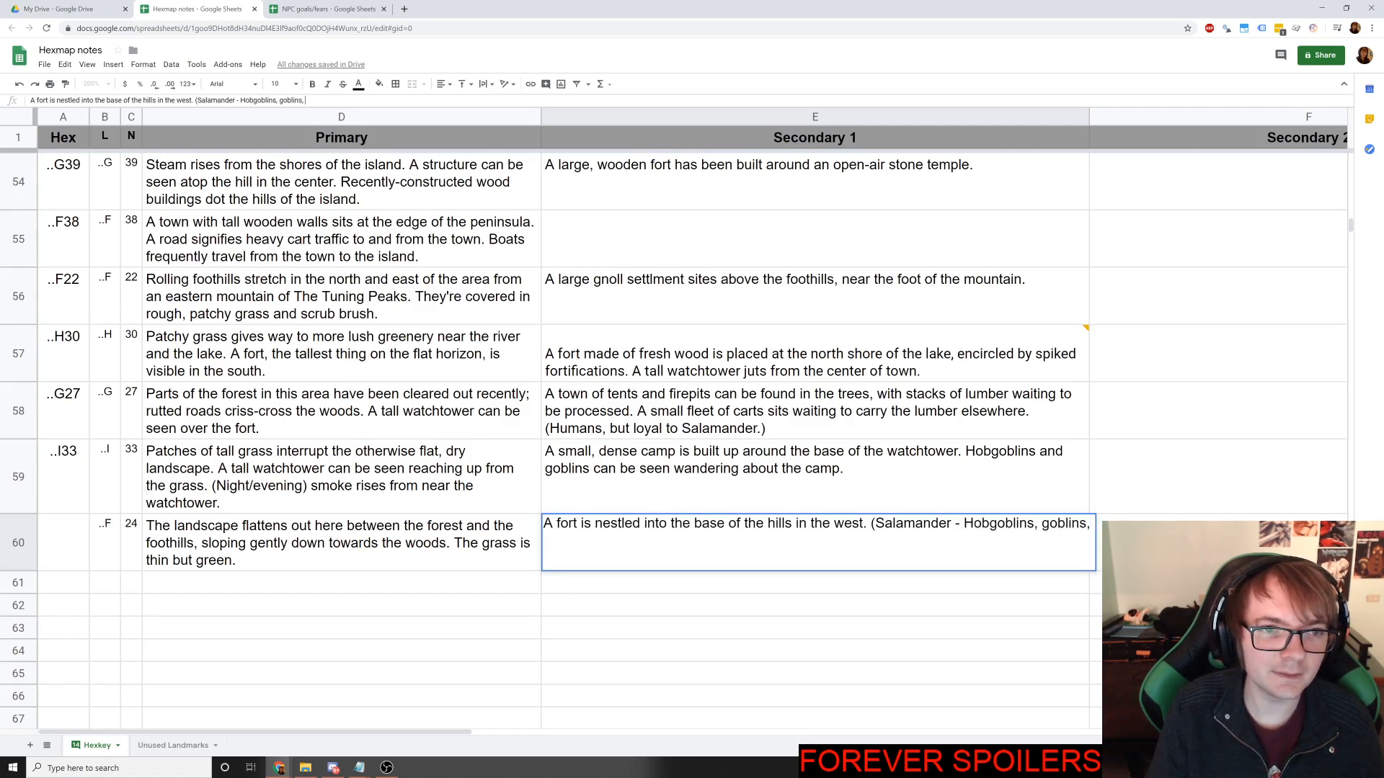
text(some gnolls, som)
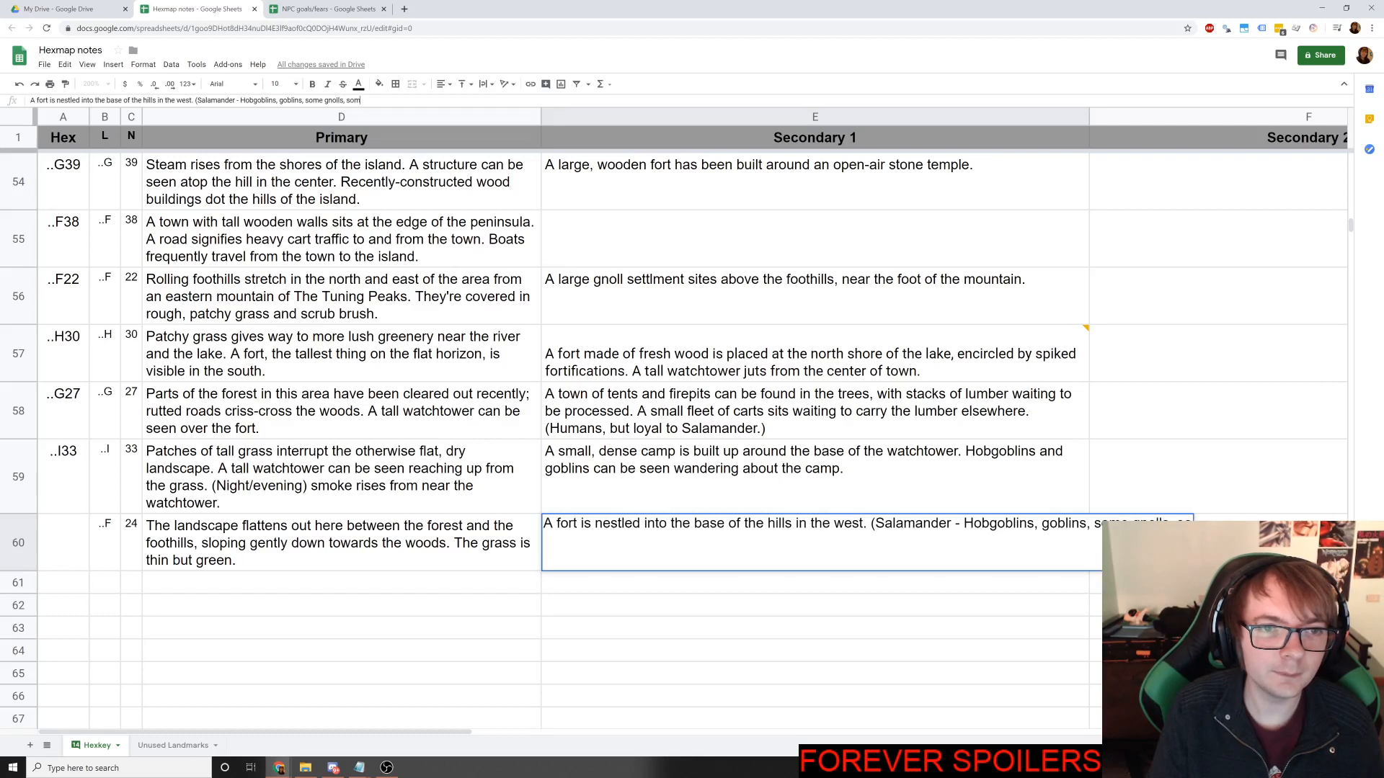
text(e humans))
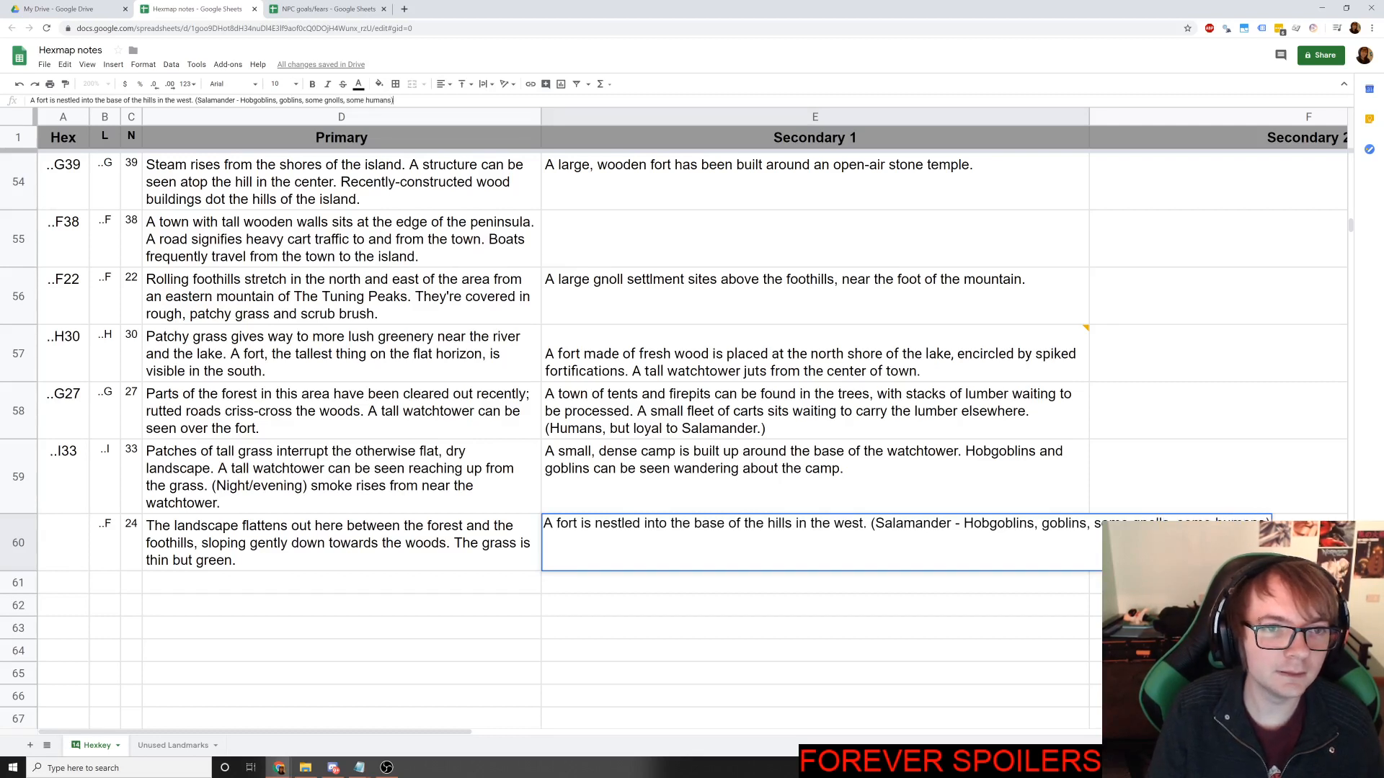
key(Return)
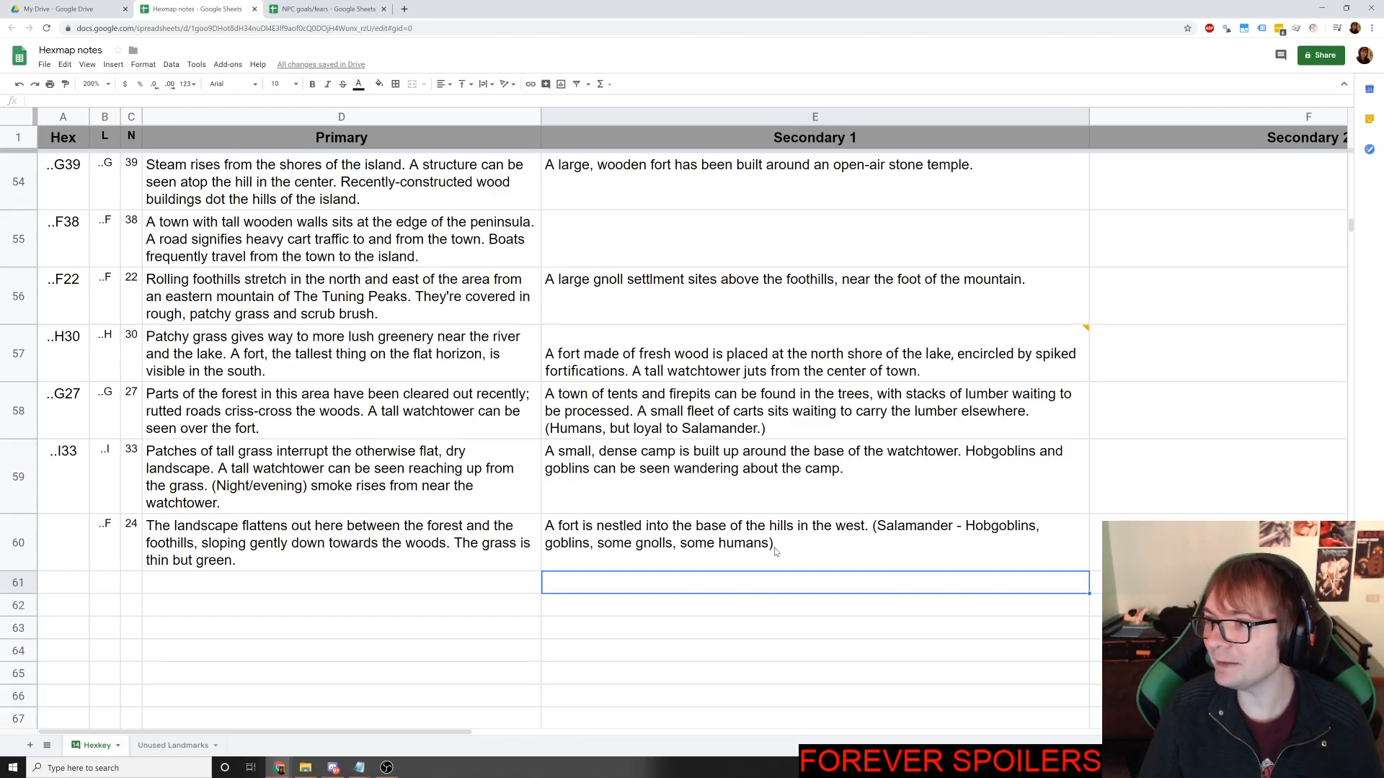
Review the wording of hex F24's Secondary 1 description against the Roll20 map, focusing on the word "base".
key(alt+Tab)
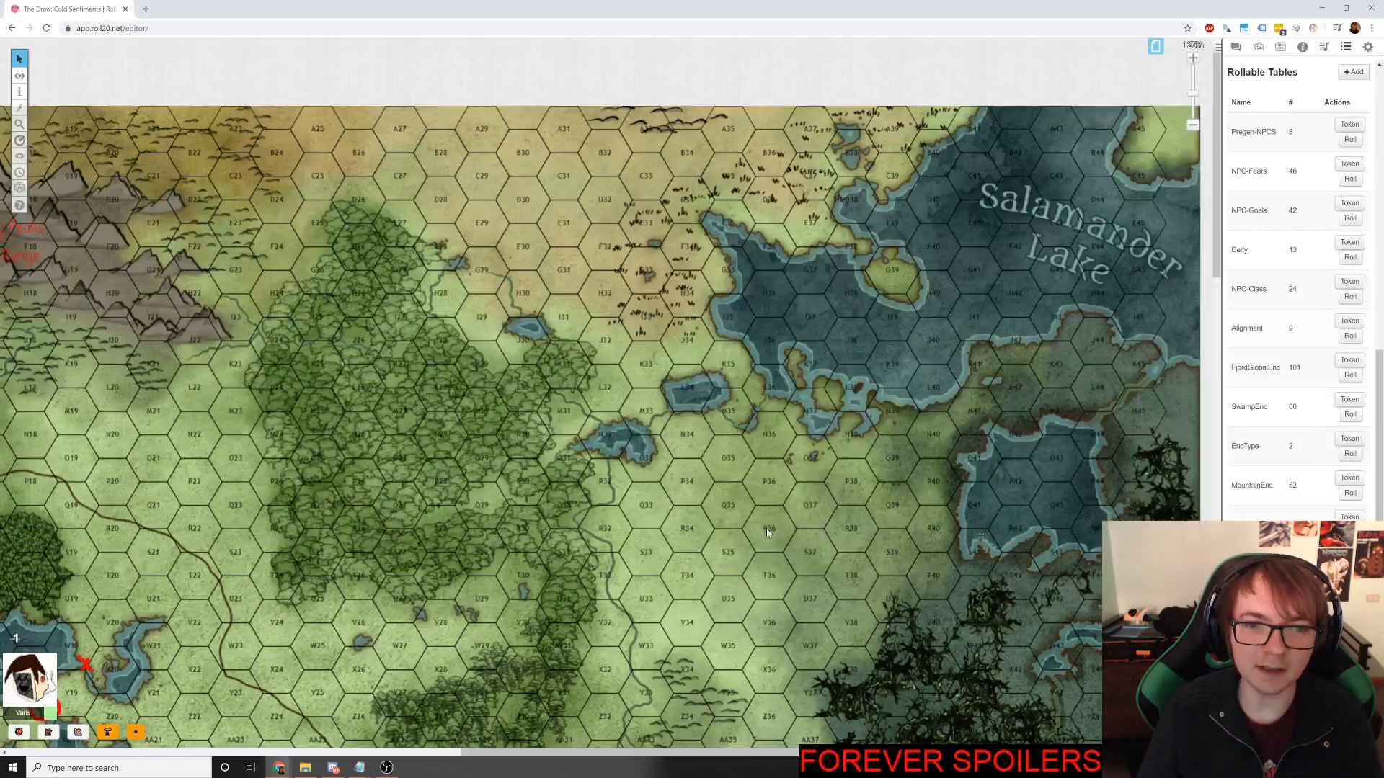
key(alt+Tab)
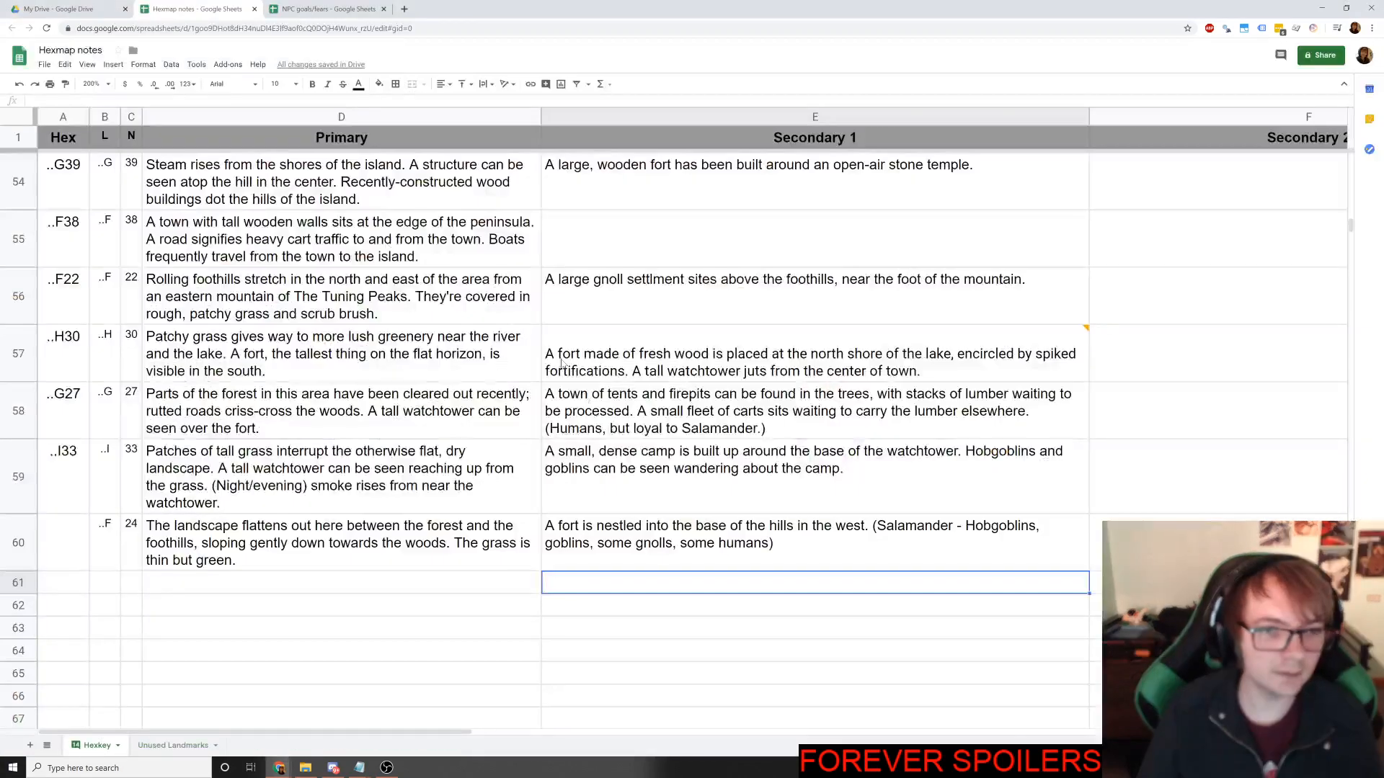
click(158, 100)
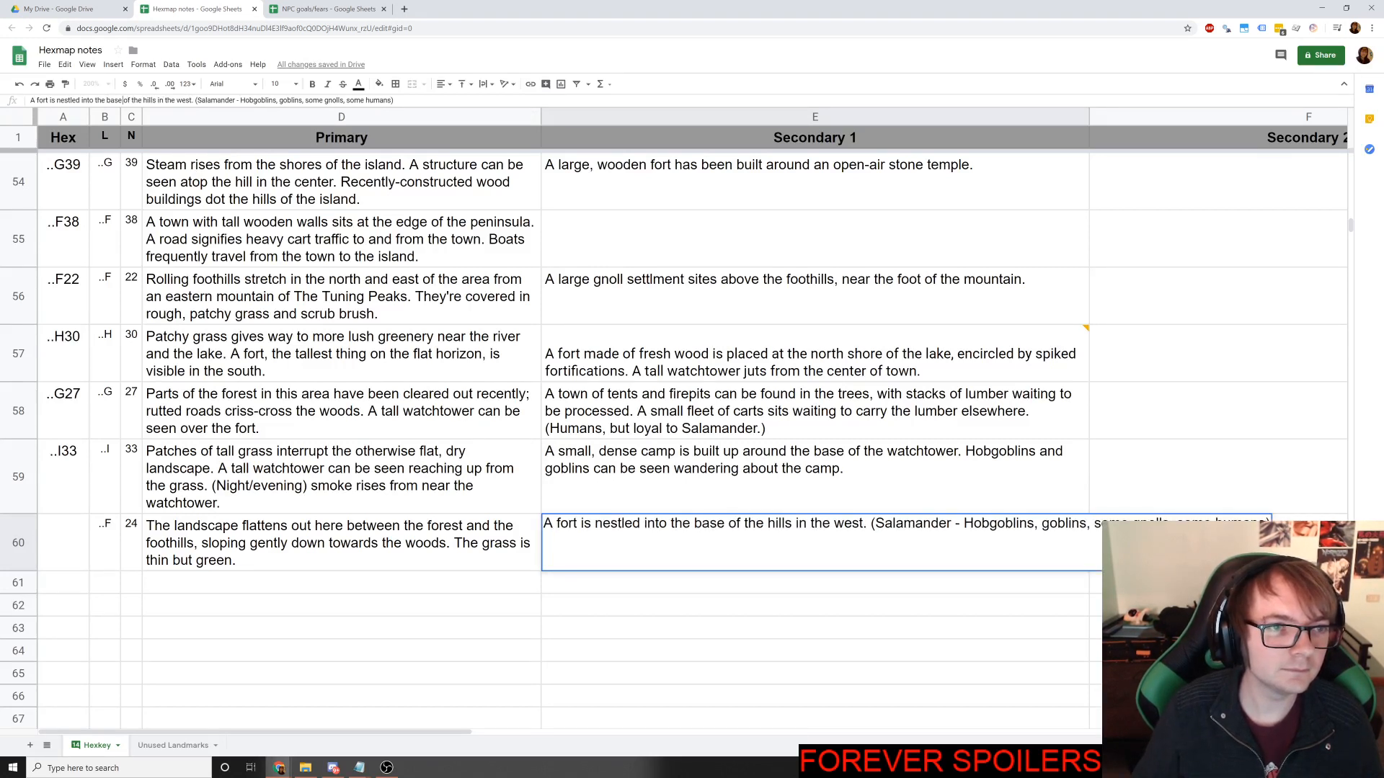
drag(120, 100, 107, 101)
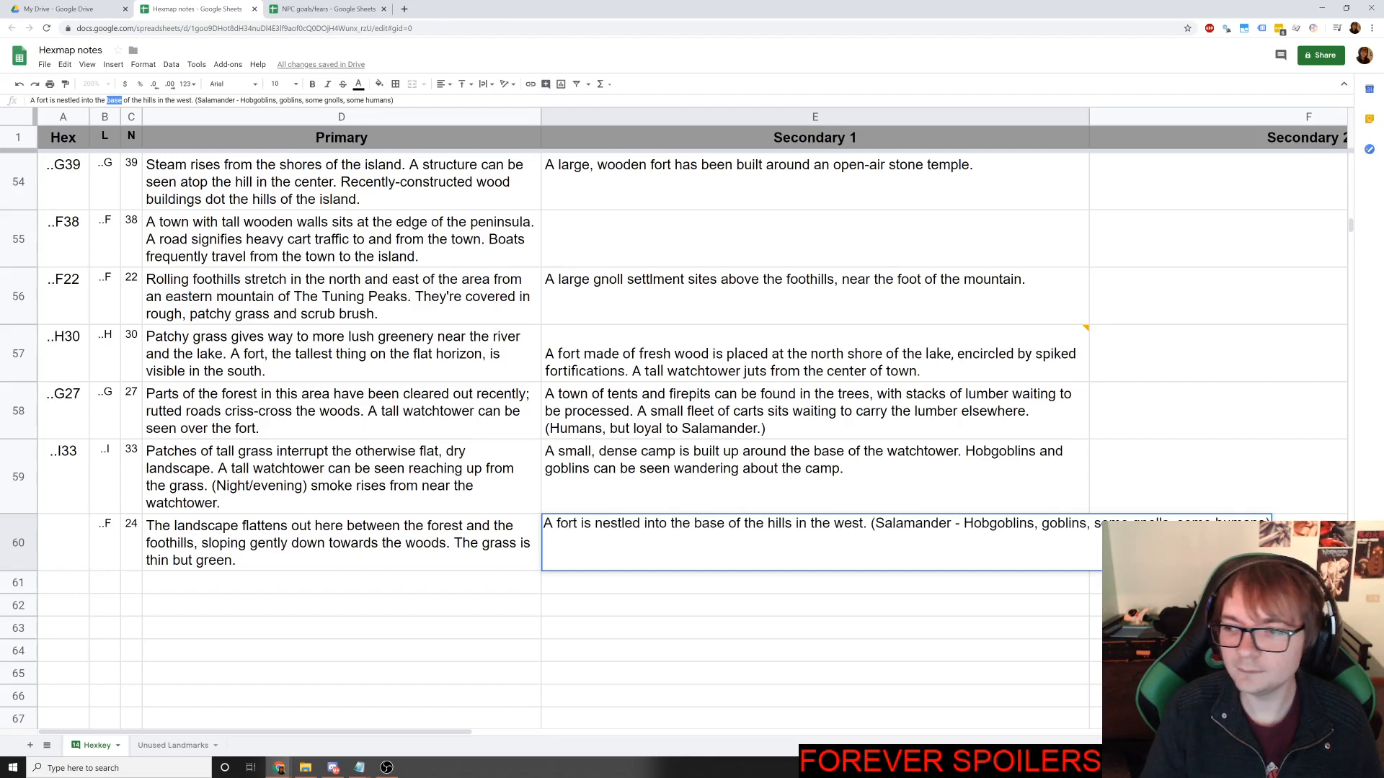
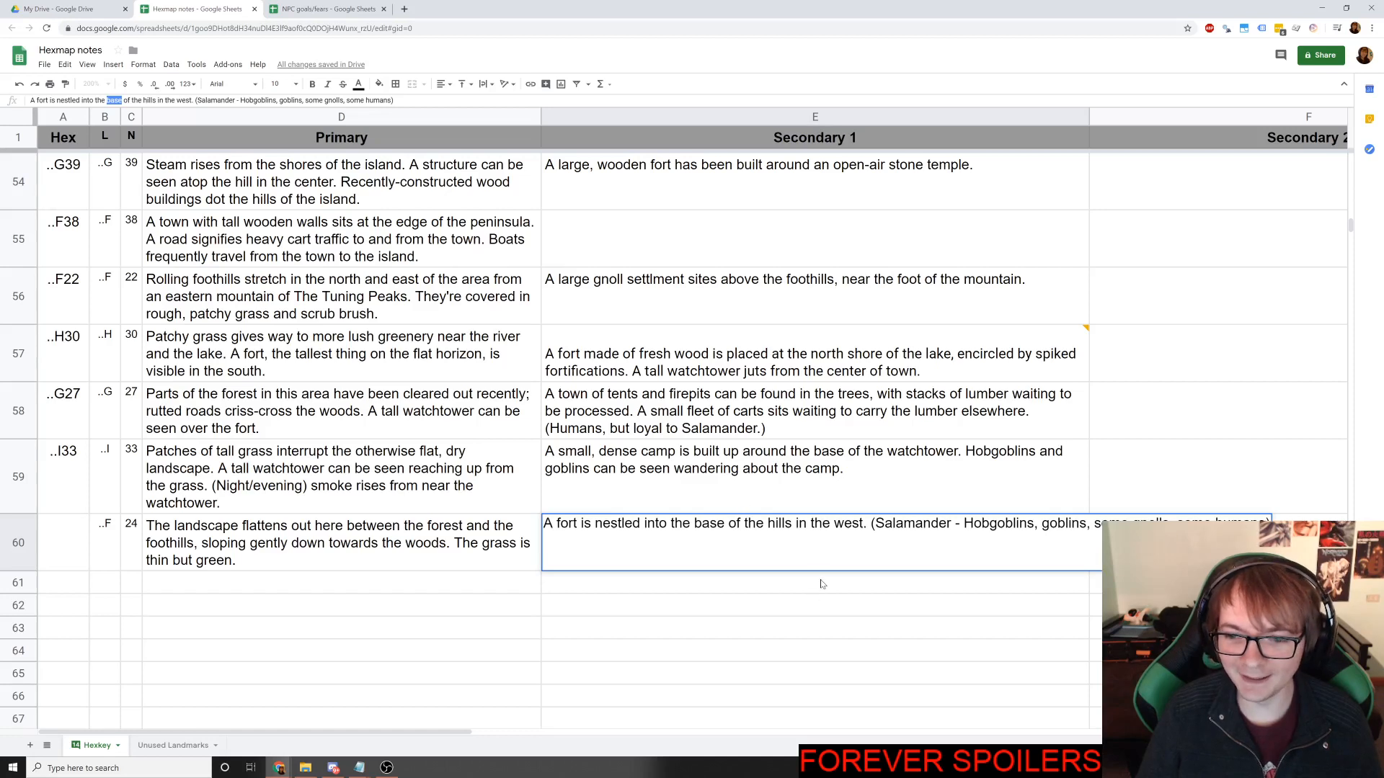
click(806, 611)
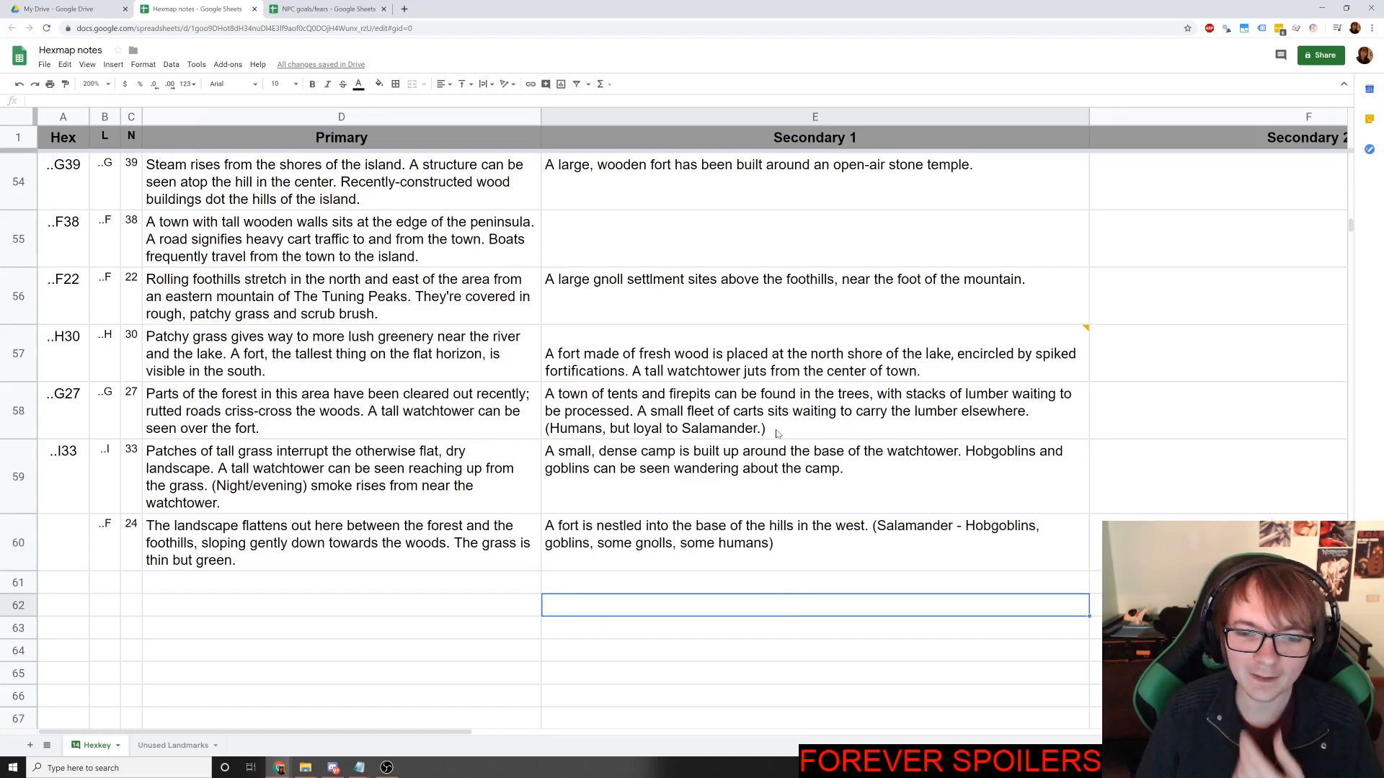
Survey the Roll20 map from the northern forest south to the Party token, then back across Widmuth Bay and the northern mountains.
key(alt+Tab)
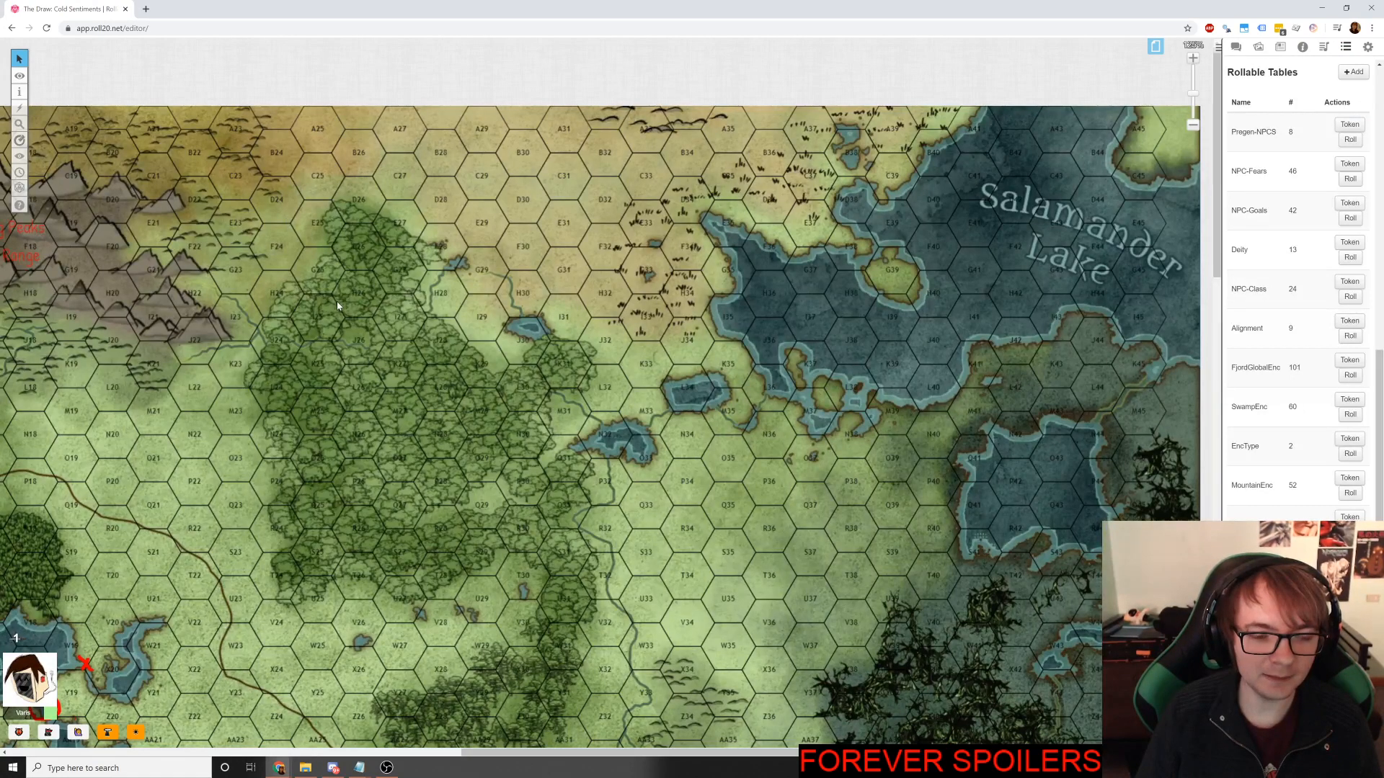
scroll(339, 306, down, 2)
scroll(338, 317, up, 2)
key(alt+Tab)
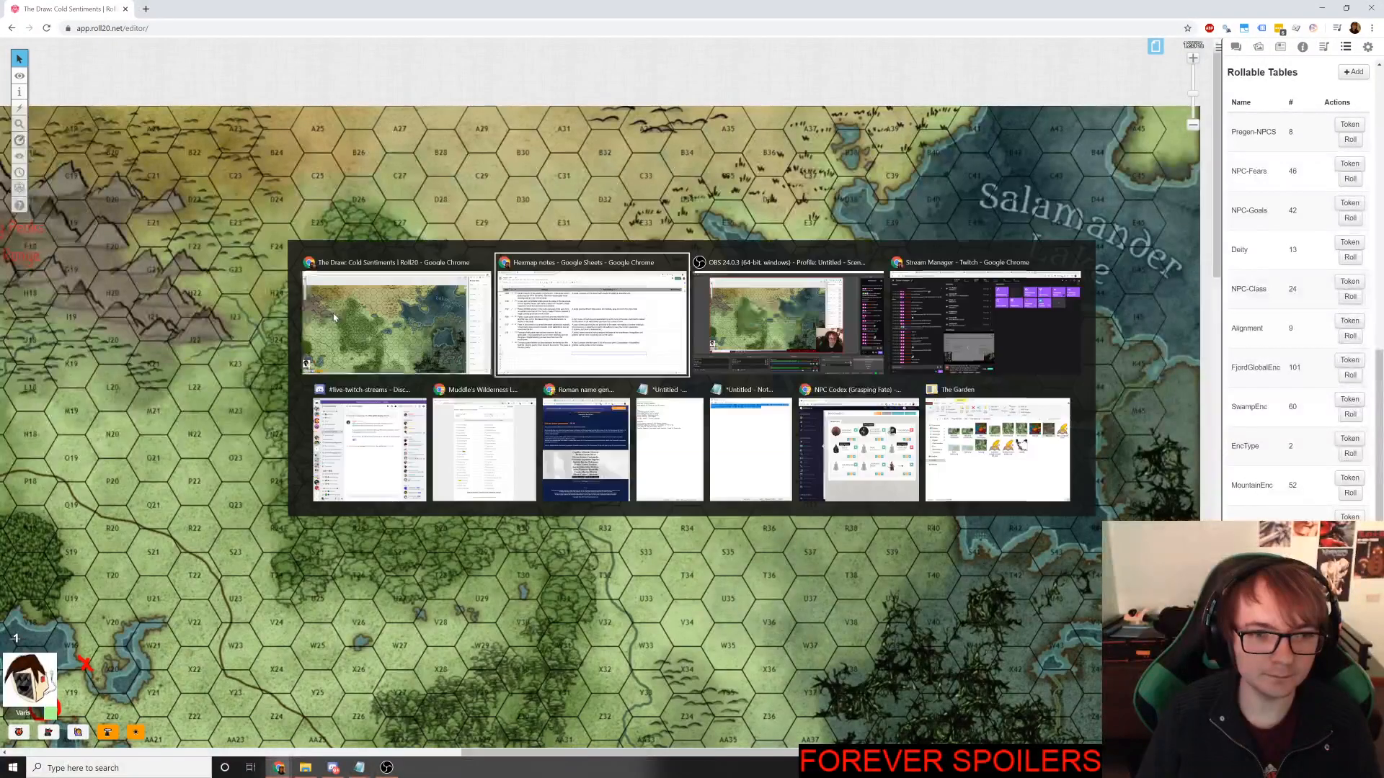
scroll(261, 332, down, 10)
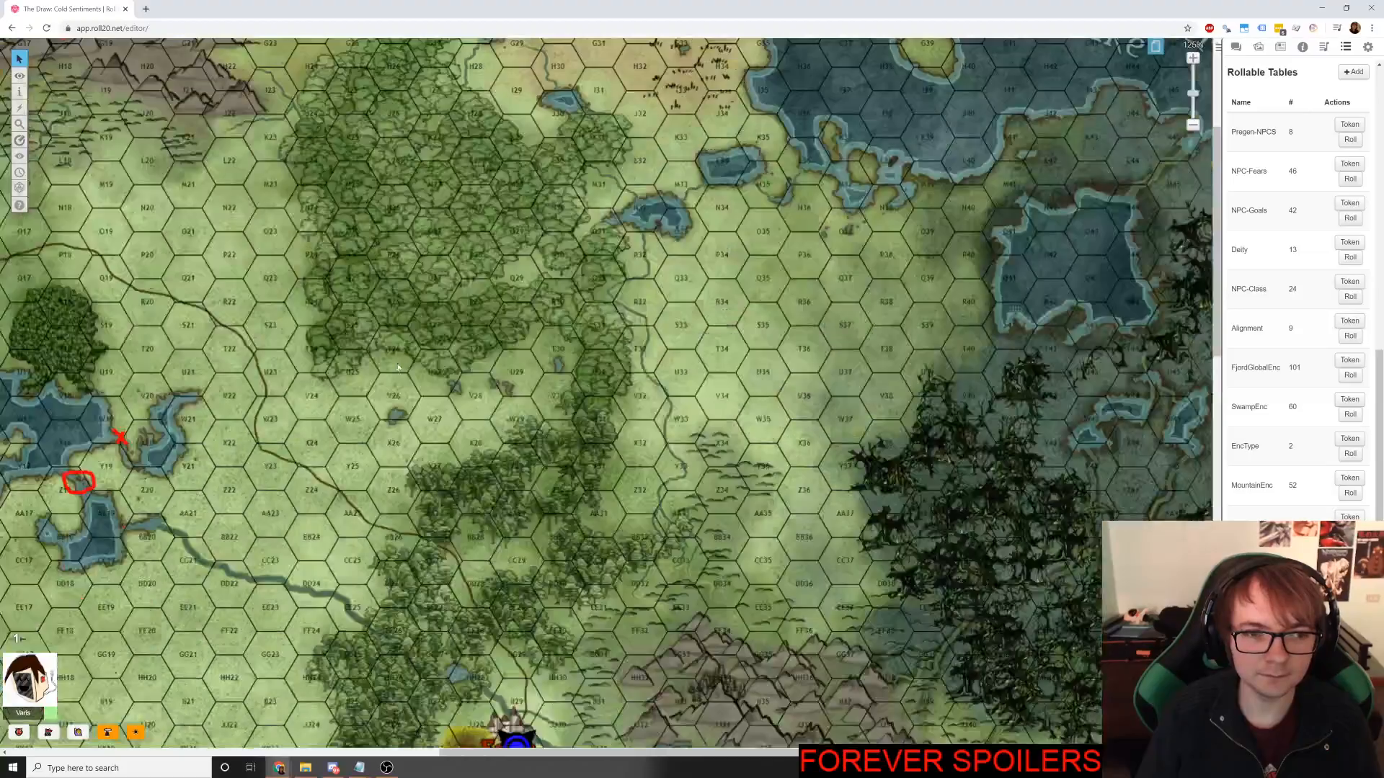
scroll(469, 377, left, 10)
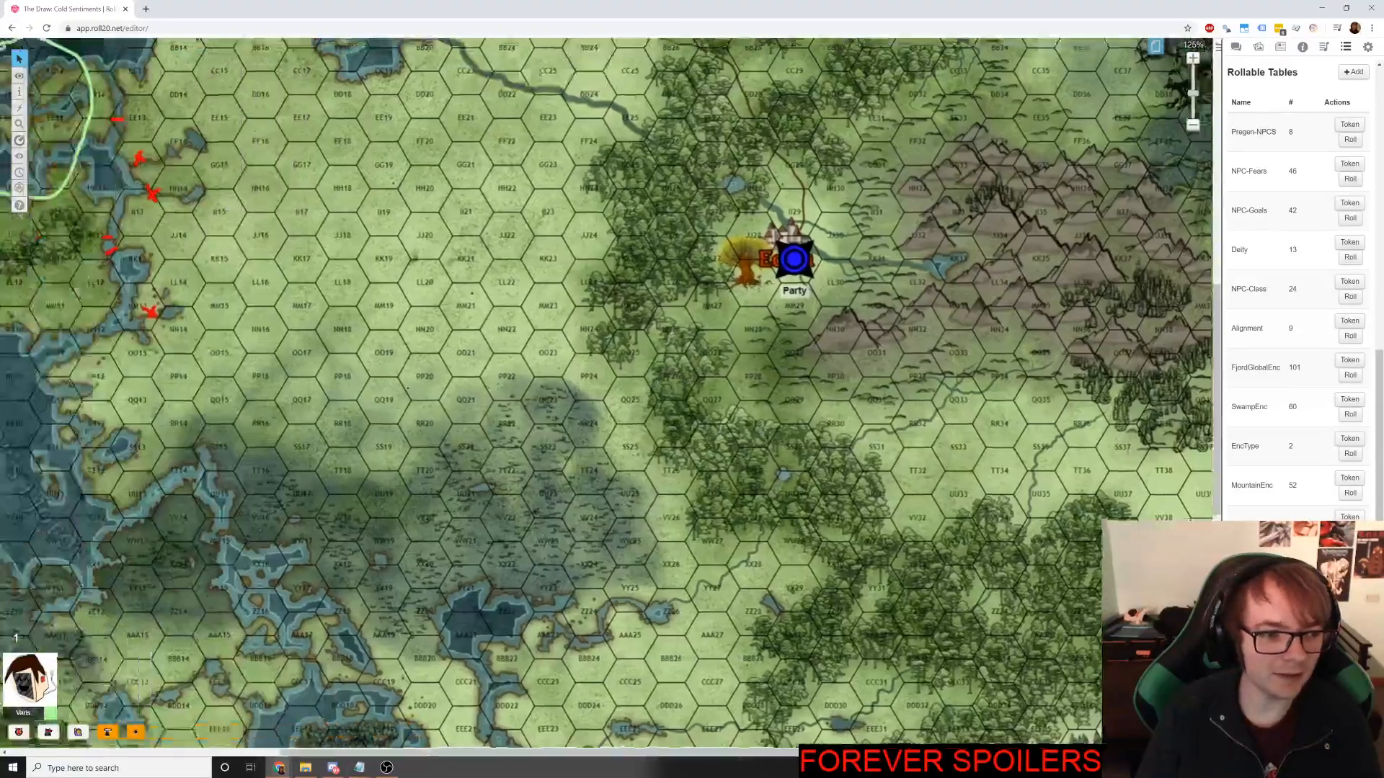
scroll(421, 401, down, 4)
scroll(456, 418, up, 15)
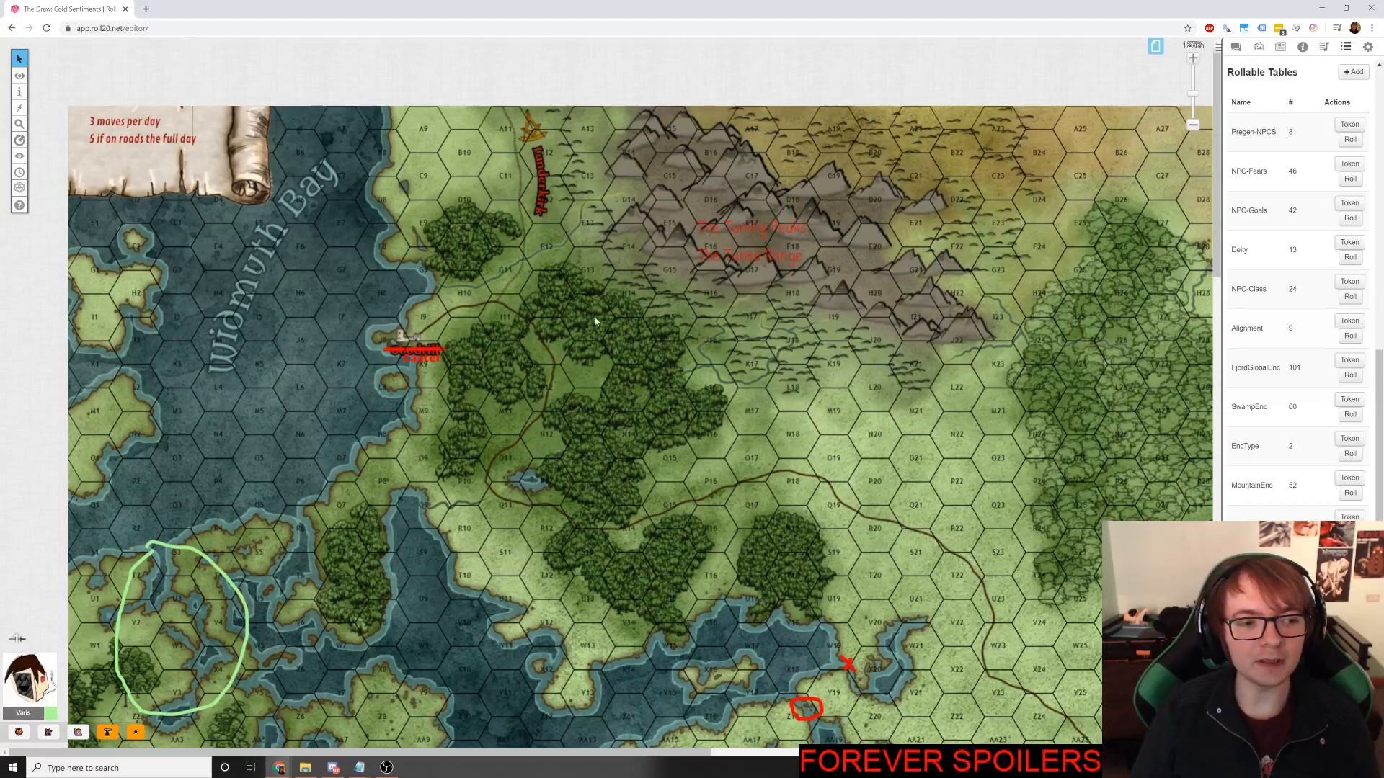
scroll(583, 304, right, 6)
scroll(582, 304, down, 10)
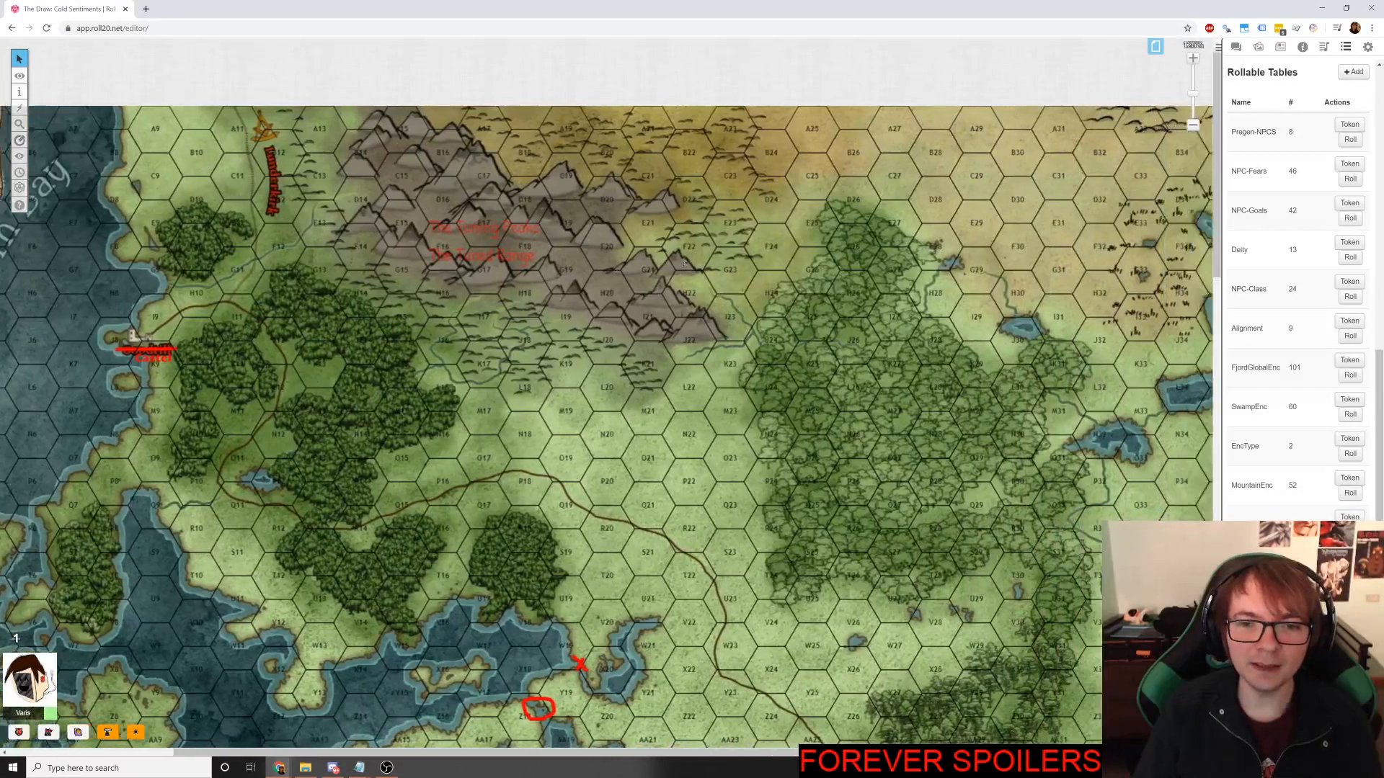
Survey the Roll20 map around the Party token and its neighbouring mountains, then north to the large forest and the Tuning Peaks.
scroll(746, 366, right, 10)
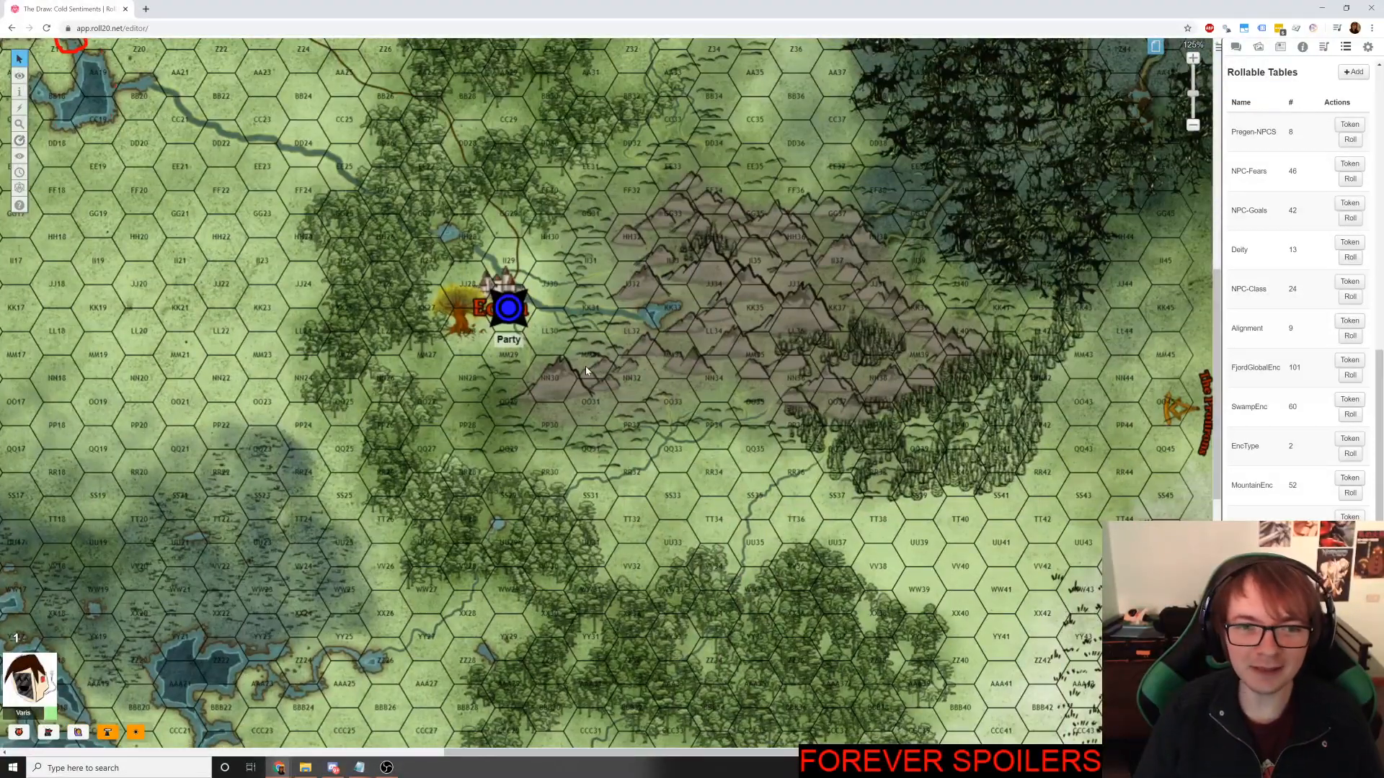
scroll(588, 371, up, 15)
scroll(569, 395, down, 8)
scroll(569, 395, down, 4)
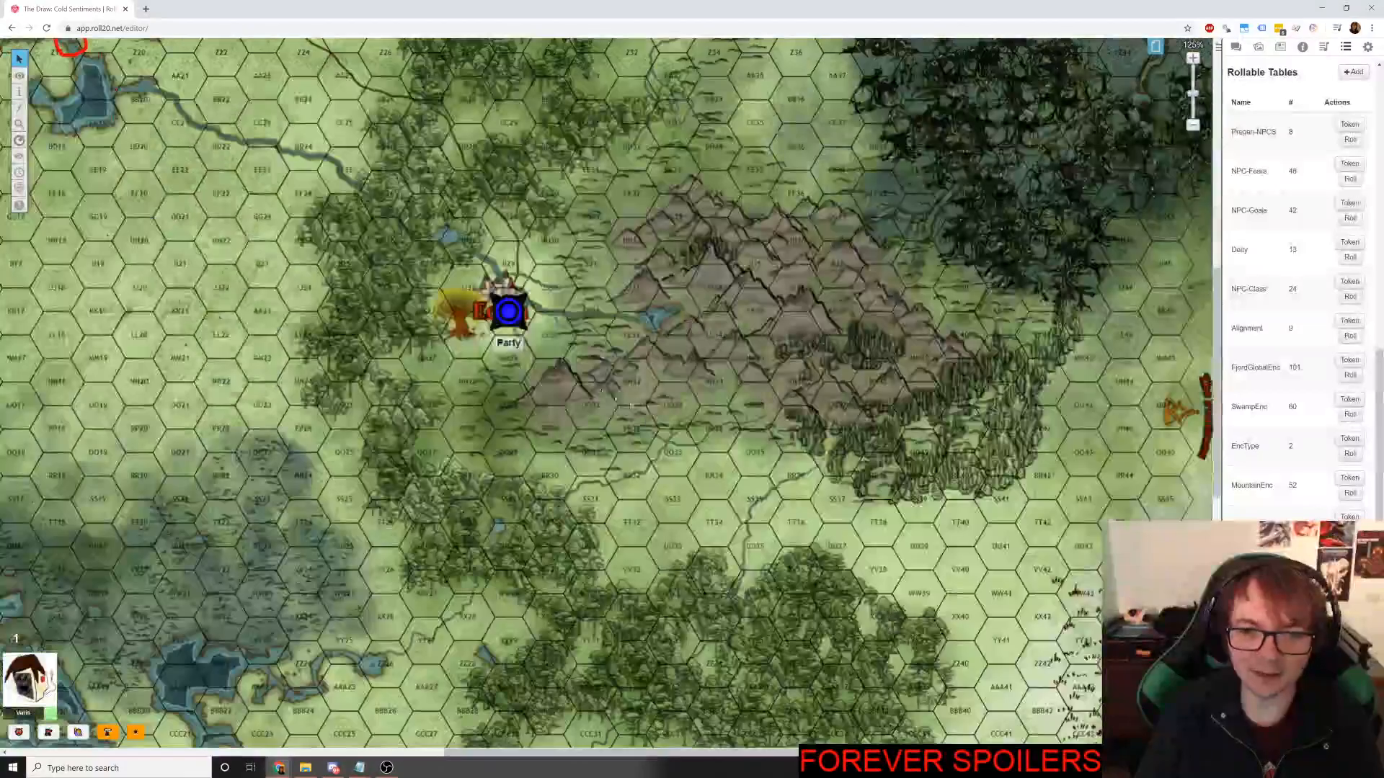
scroll(648, 382, up, 5)
scroll(690, 371, left, 5)
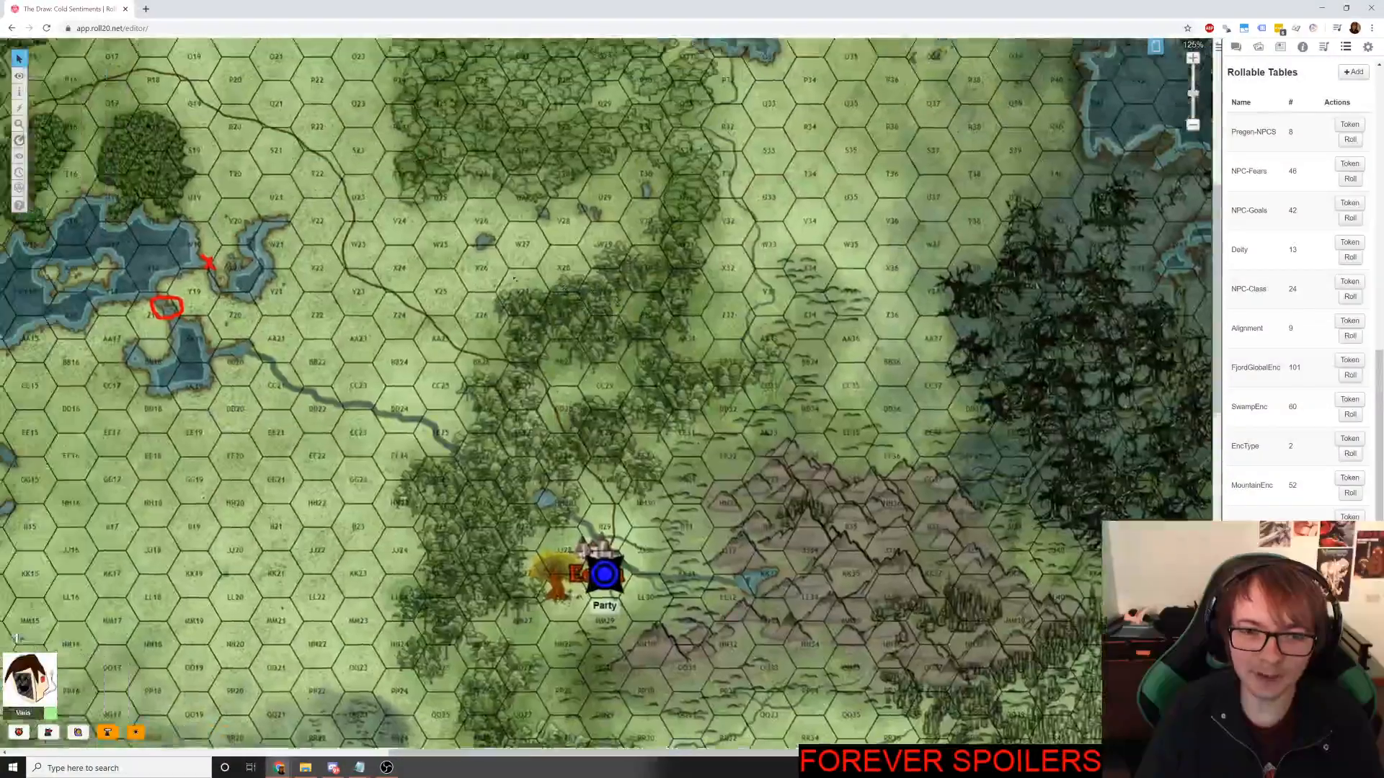
scroll(649, 353, up, 10)
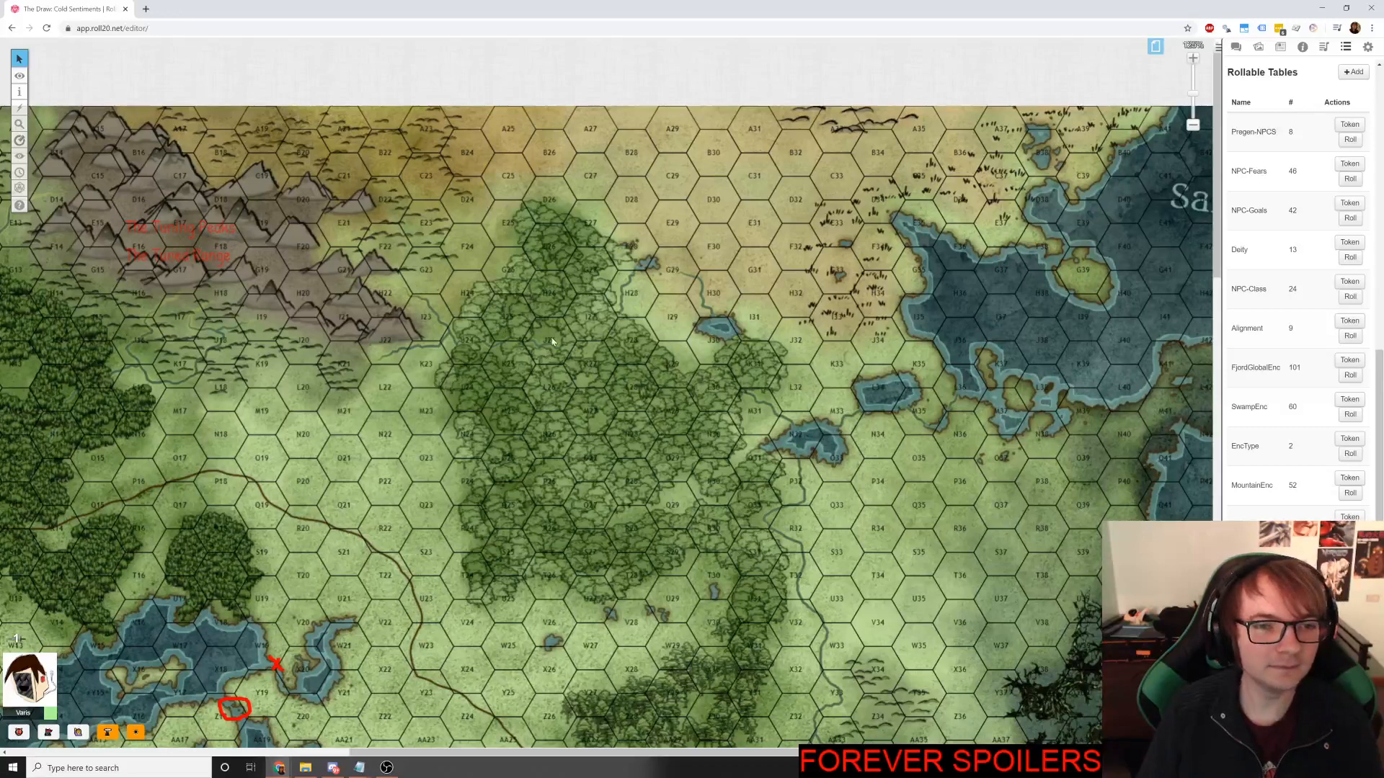
scroll(582, 317, left, 3)
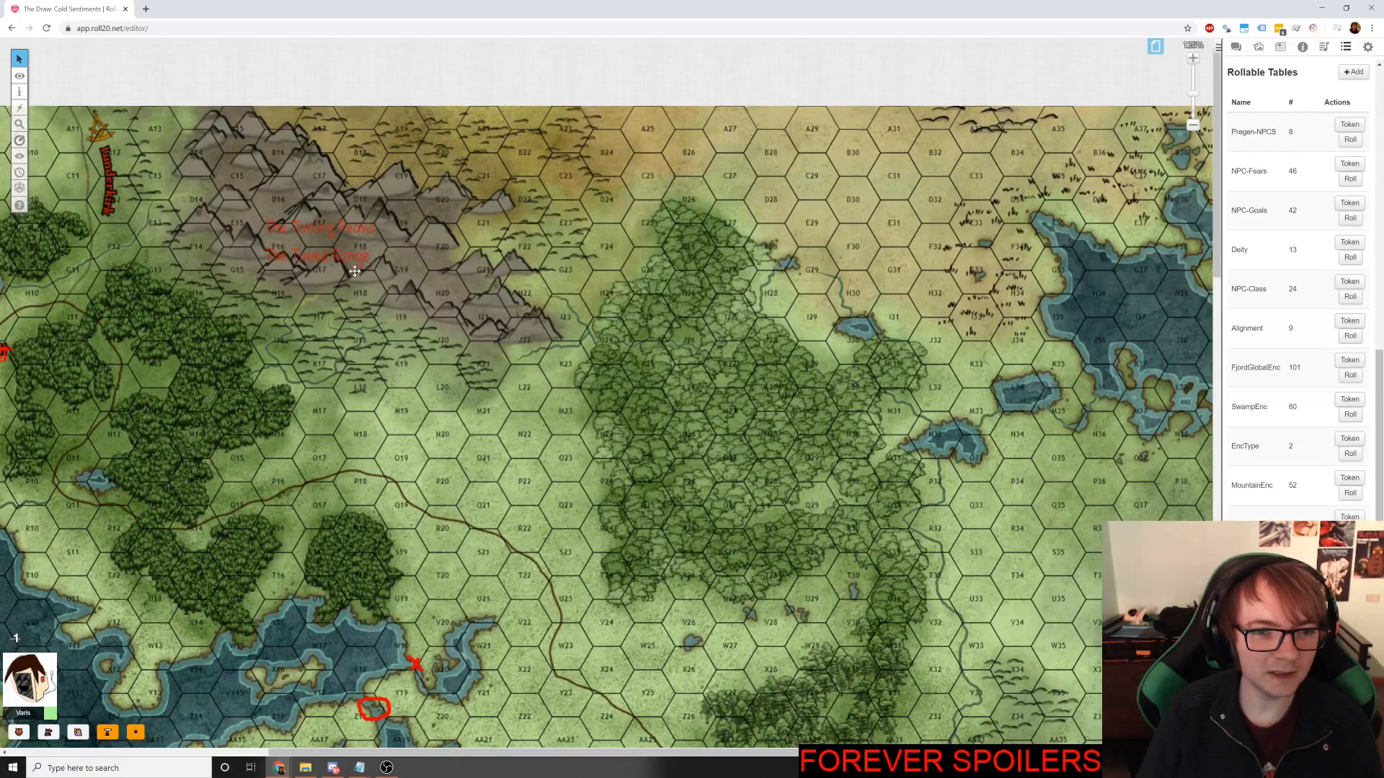
Inspect the southern lakes and woods on the map, then the foothills between the northern mountains and the large forest.
scroll(355, 271, down, 20)
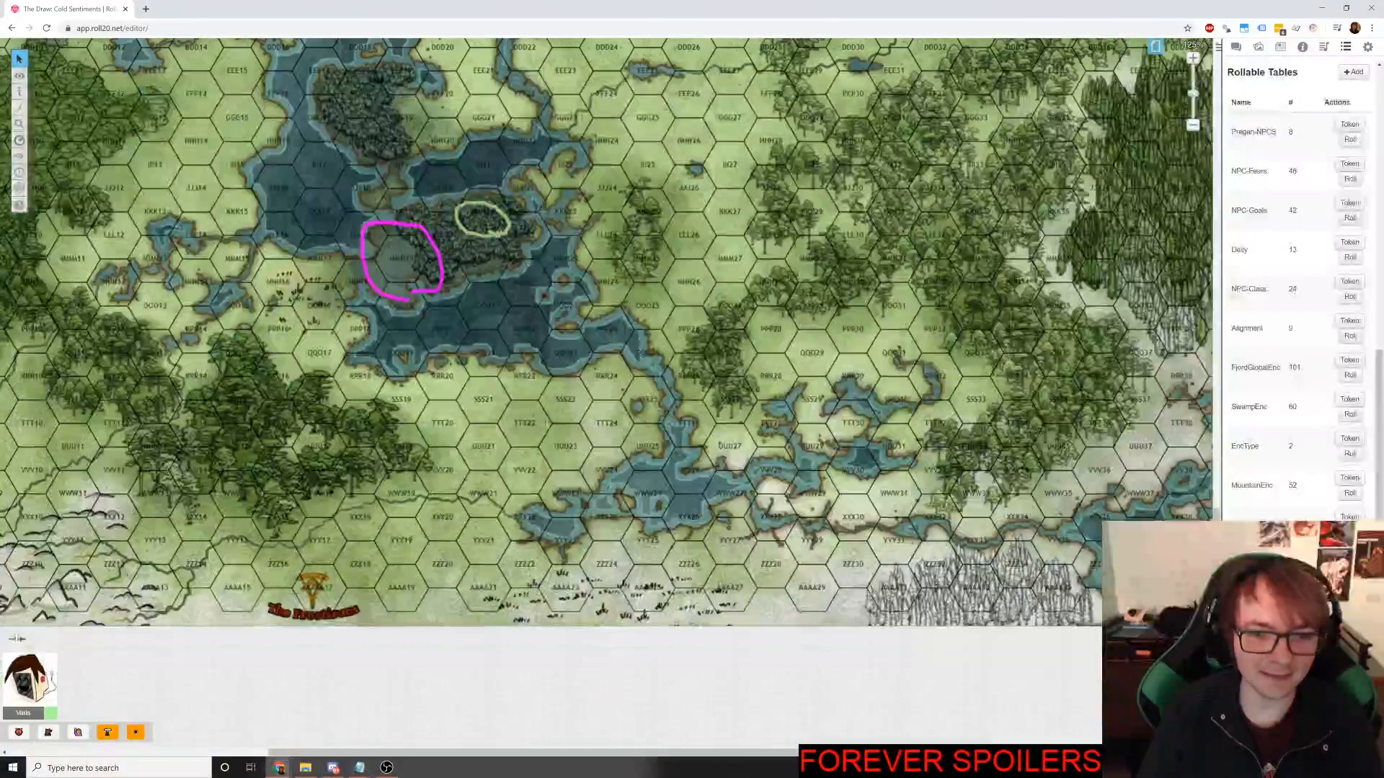
scroll(607, 331, right, 5)
scroll(608, 331, up, 5)
scroll(608, 331, left, 2)
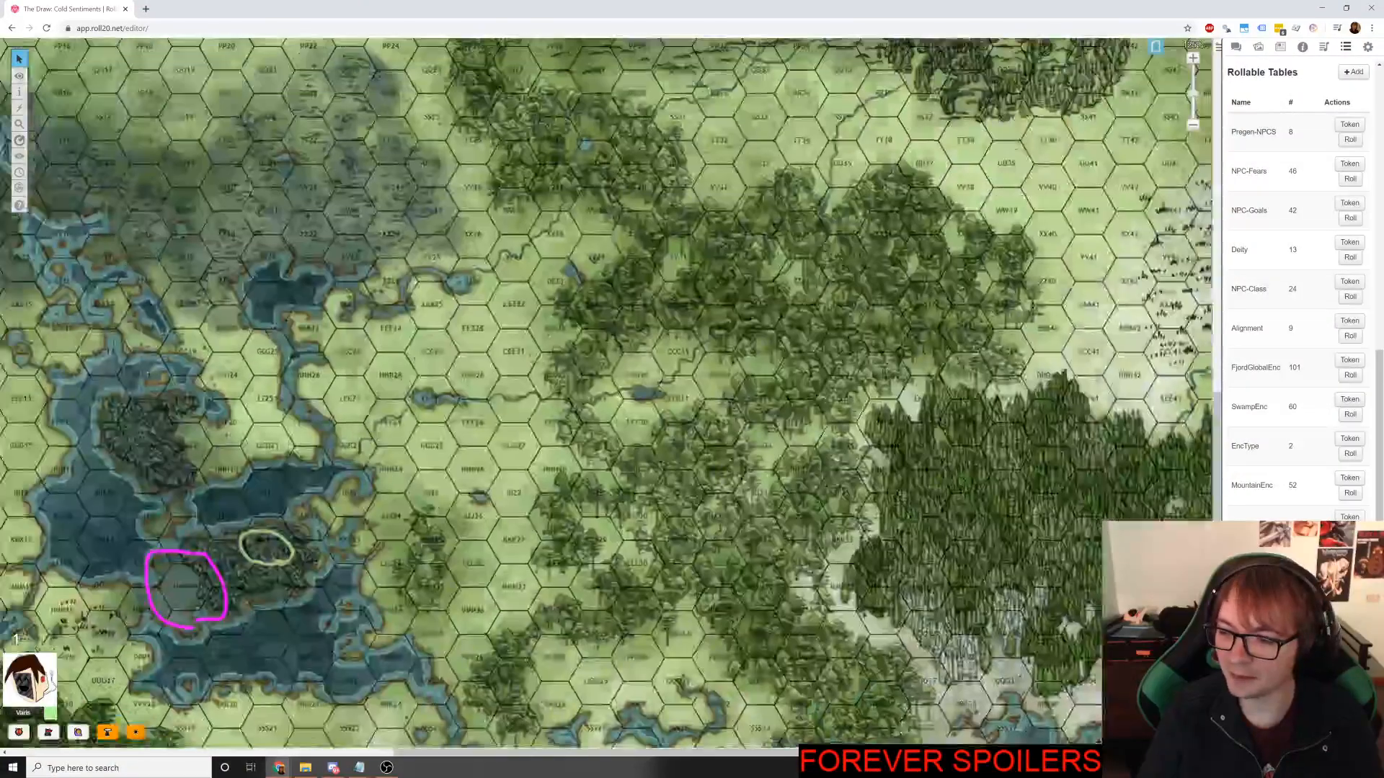
scroll(699, 353, up, 20)
scroll(699, 353, right, 5)
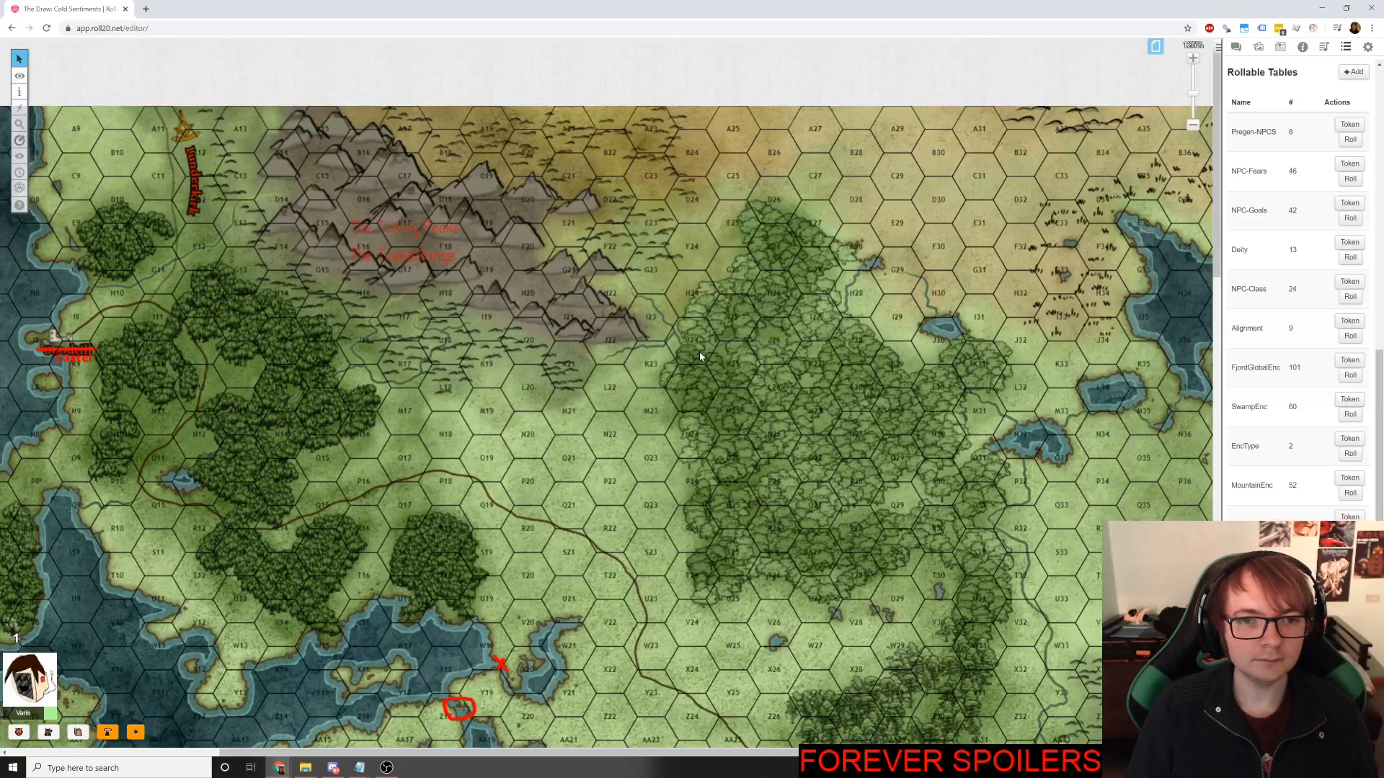
scroll(792, 288, down, 4)
scroll(791, 295, up, 4)
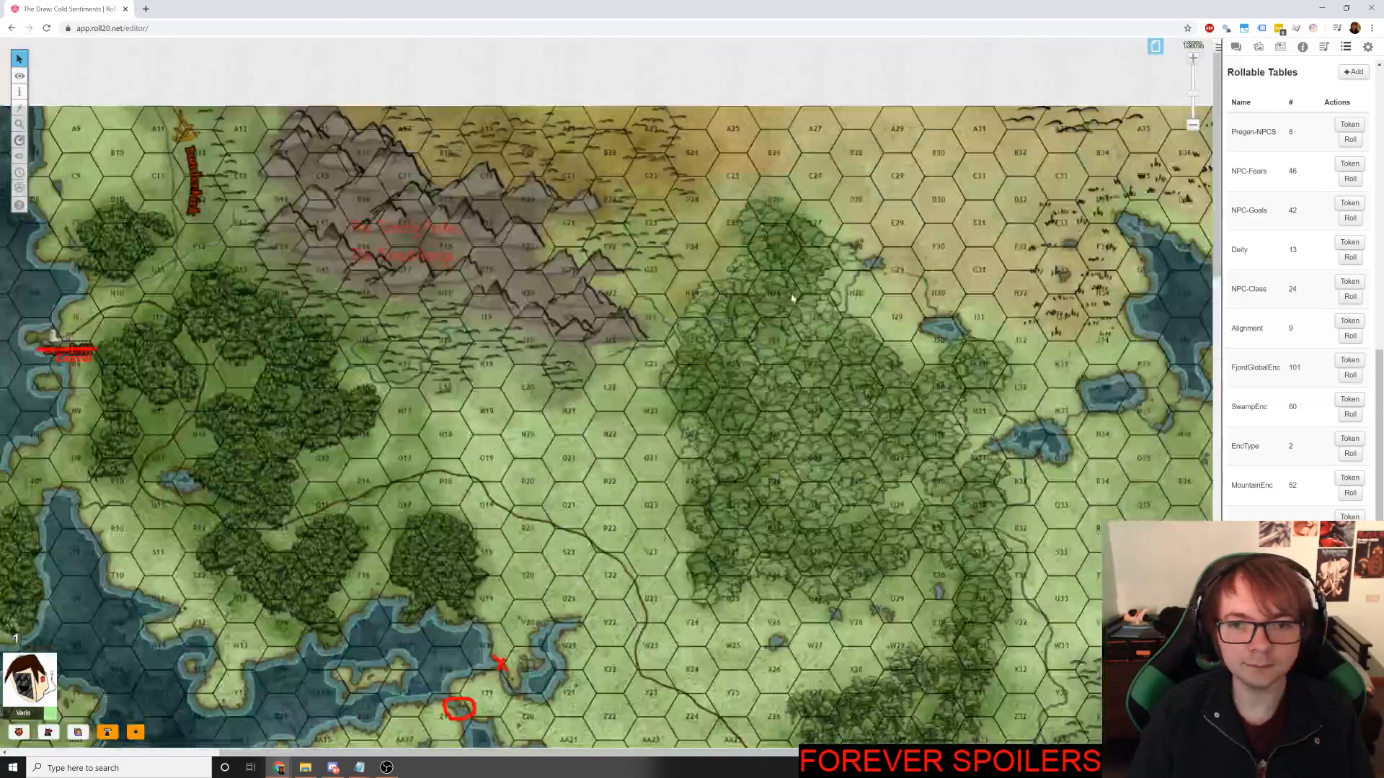
scroll(690, 337, right, 3)
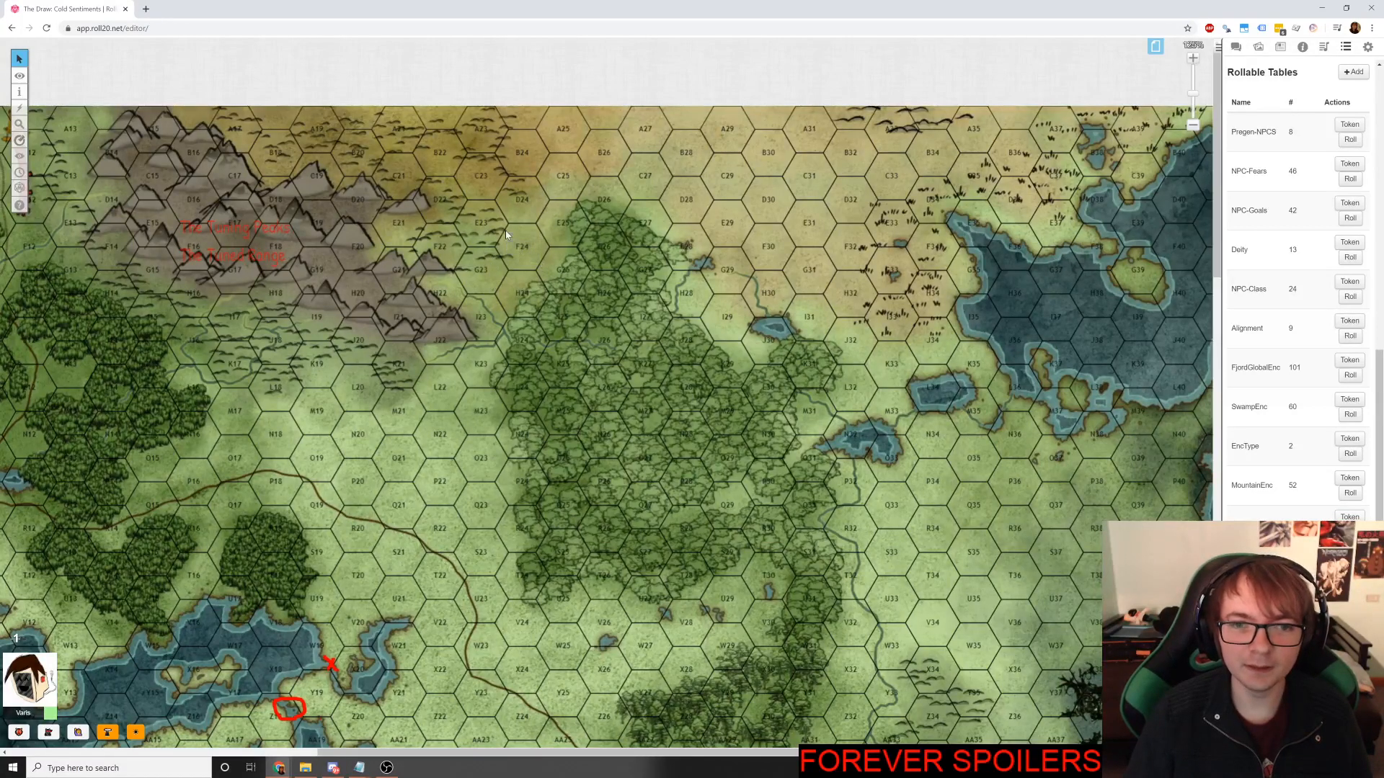
mouse_move(538, 259)
mouse_down()
mouse_move(505, 233)
mouse_move(515, 247)
mouse_up()
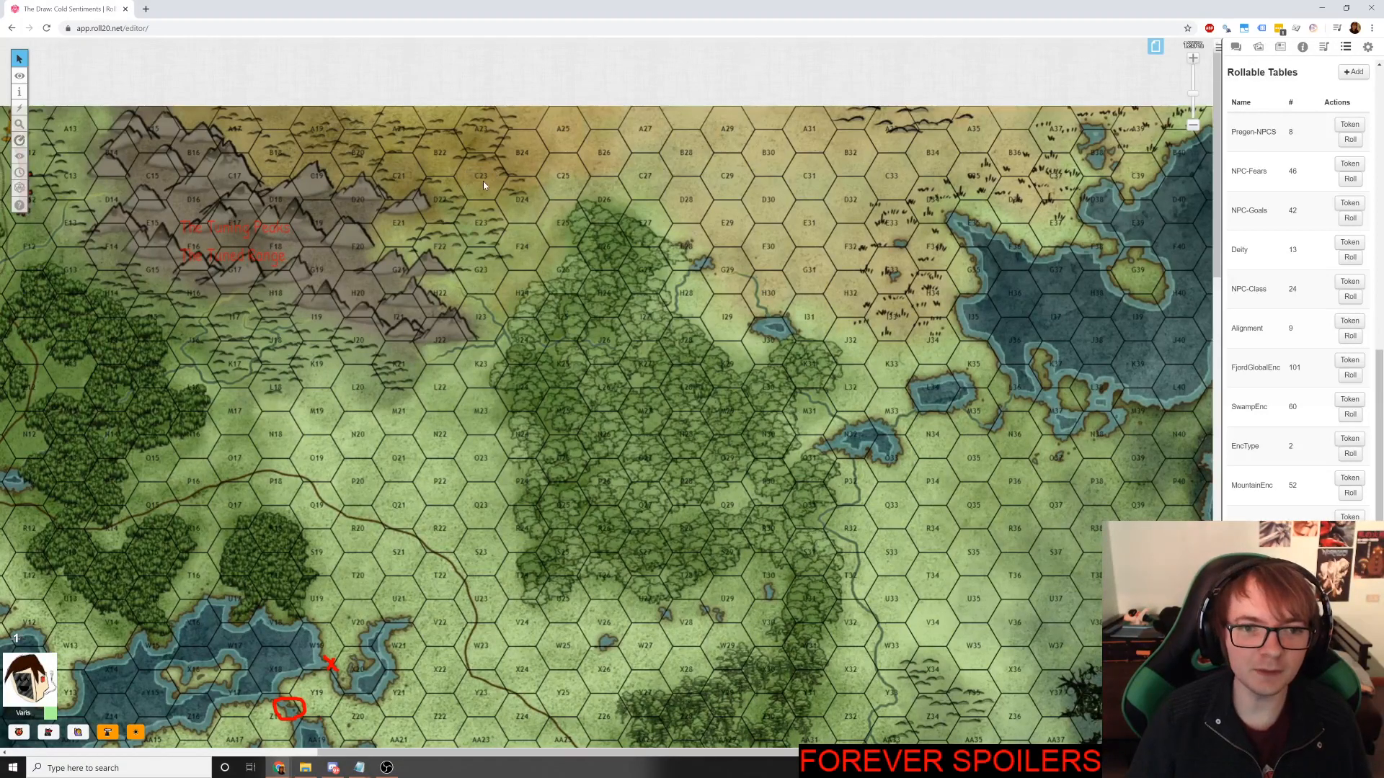
Switch to the Hexmap notes spreadsheet and start a new entry in row 61 with letter "..C" and number 23.
key(alt+Tab)
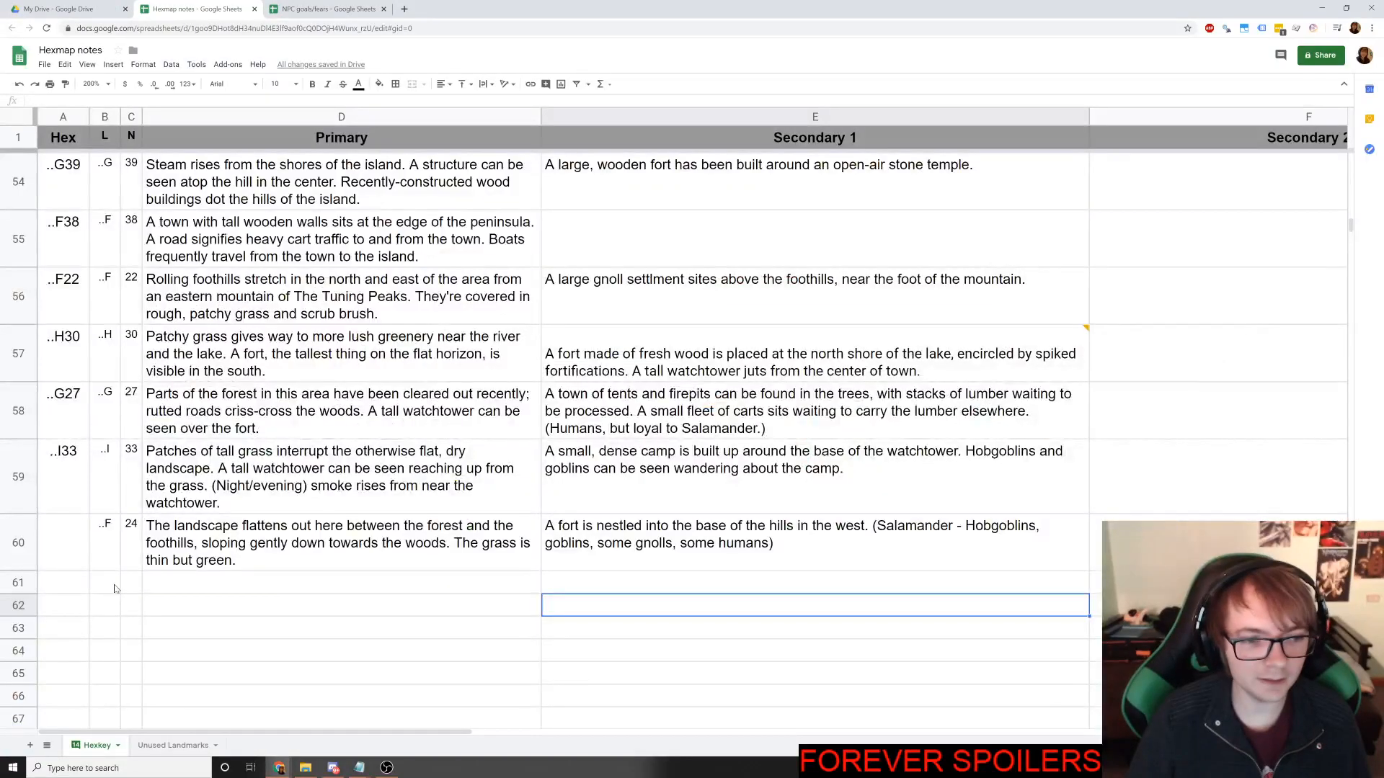
click(105, 584)
text(..C)
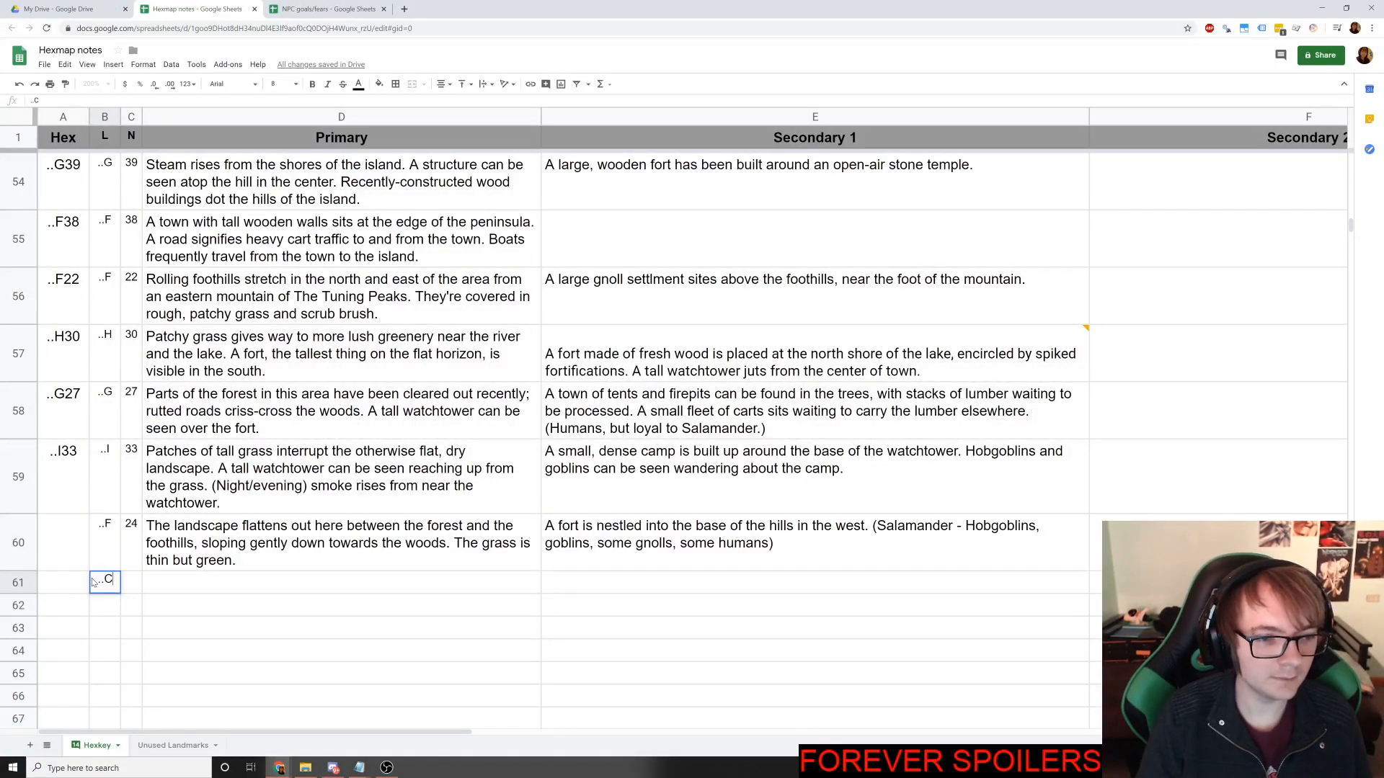
key(Tab)
text(23)
key(Tab)
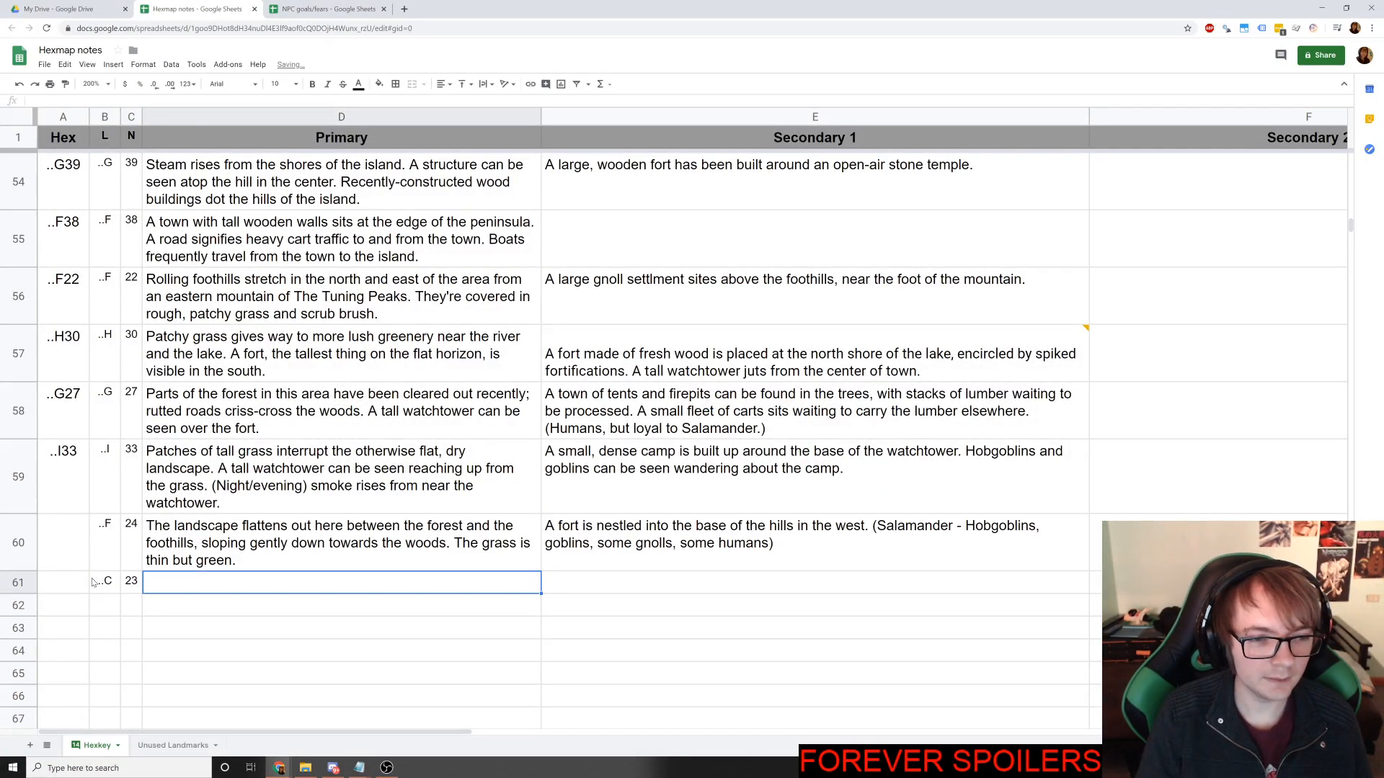
key(alt+Tab)
key(alt+Tab)
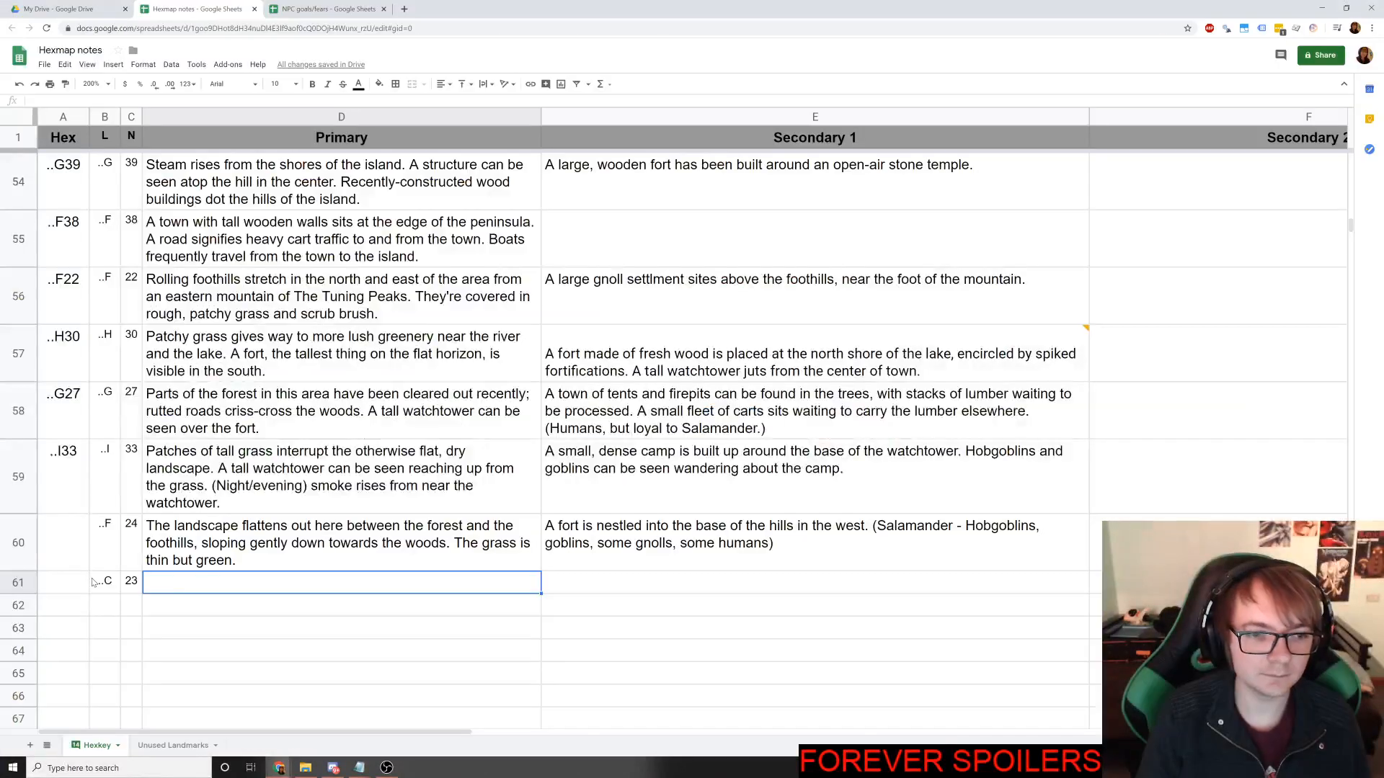
Begin hex C23's Primary description with "A settlement (gnoll) sits in the middle of a wide flat expanse between".
text(A)
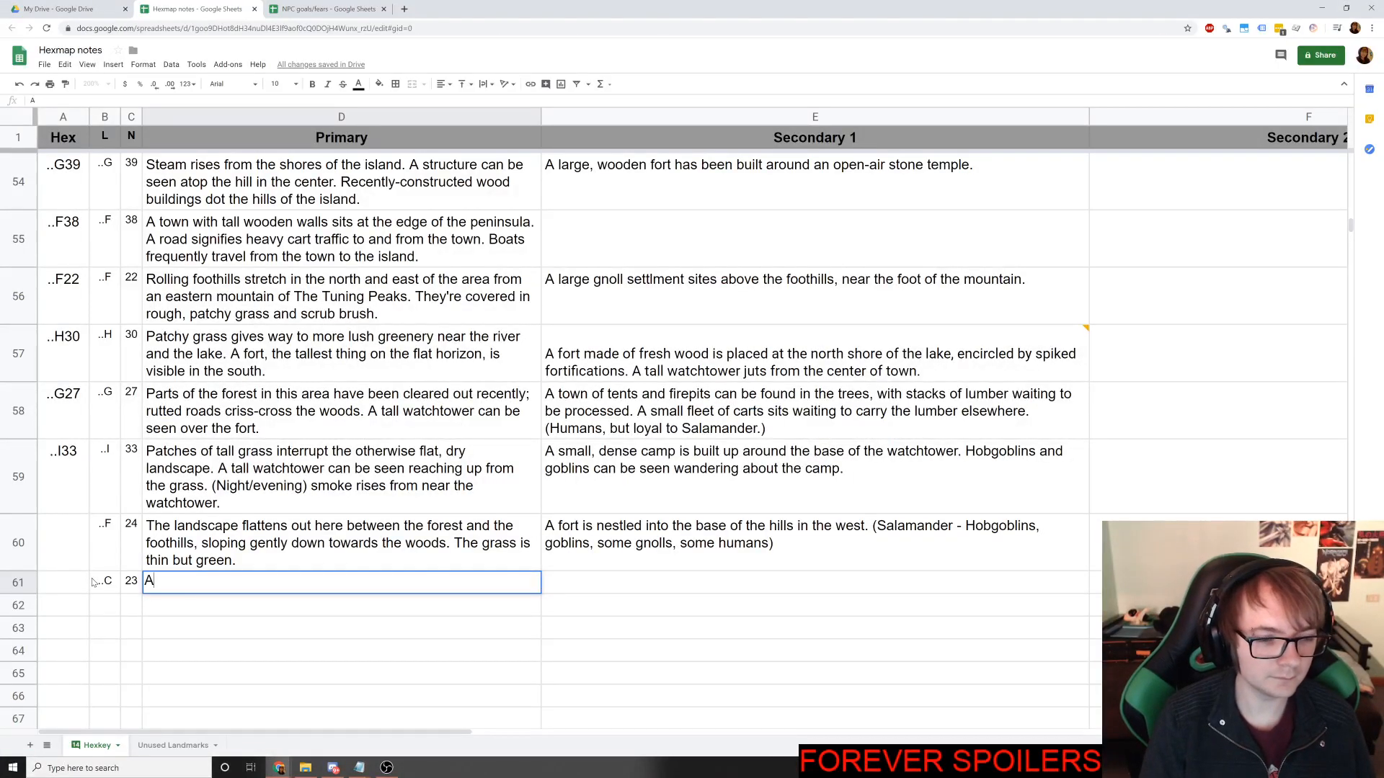
text( settlement ()
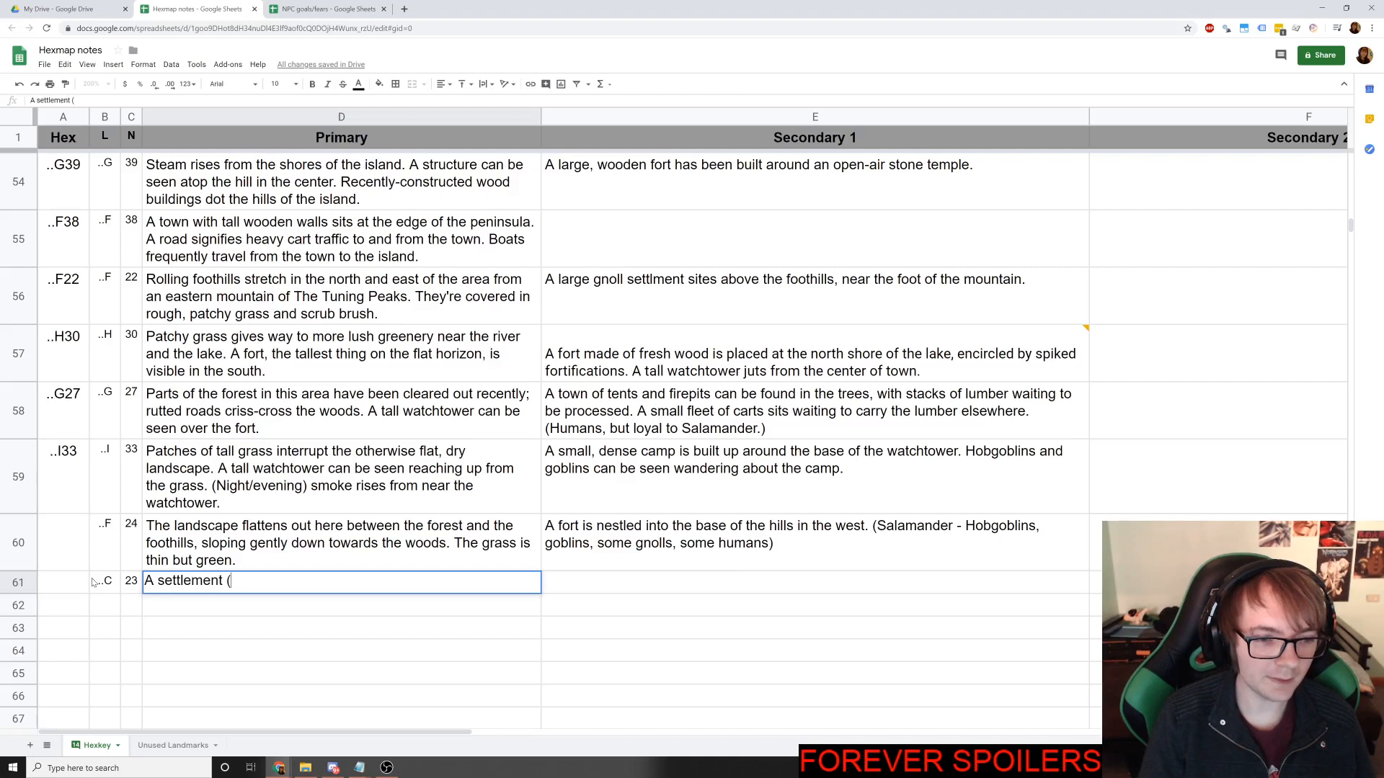
text(gnoll))
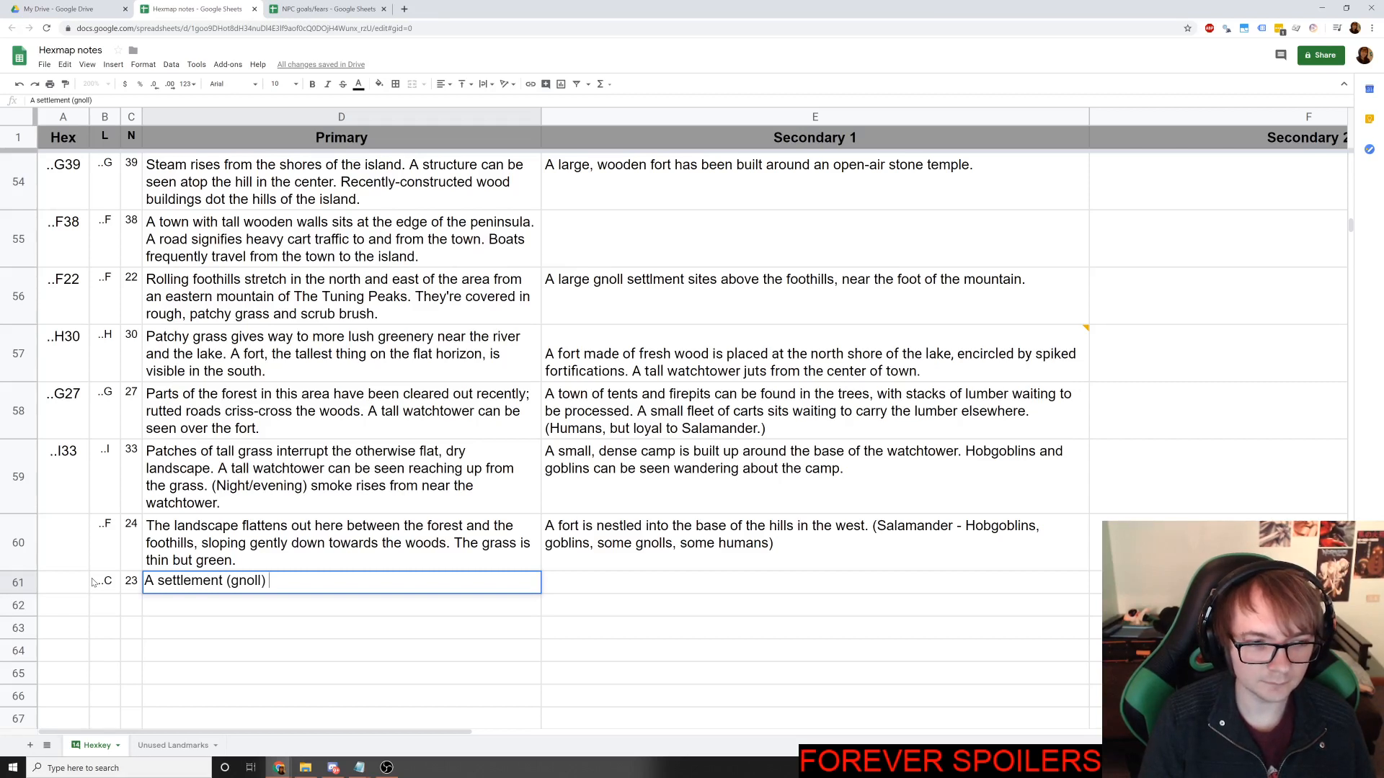
text(sits in the middle of a wide )
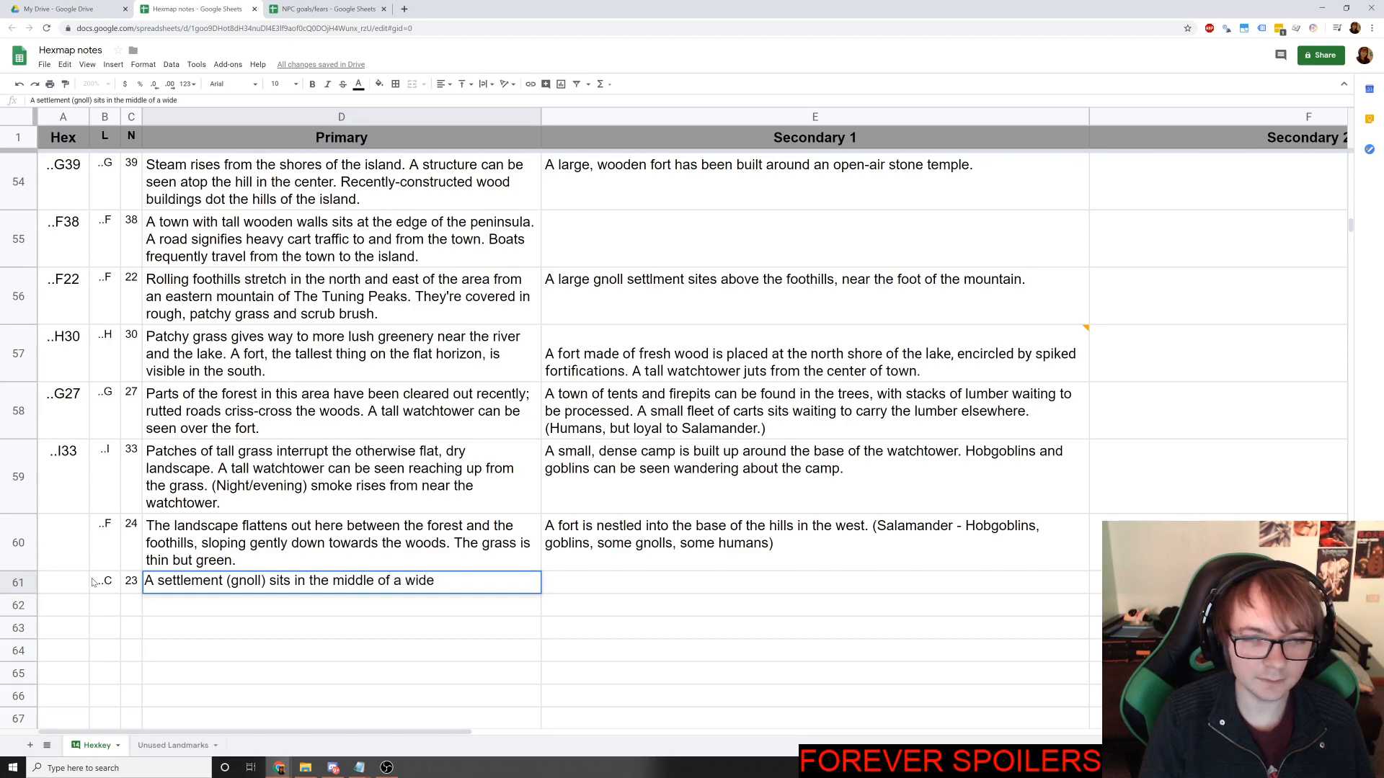
text(flat expanse)
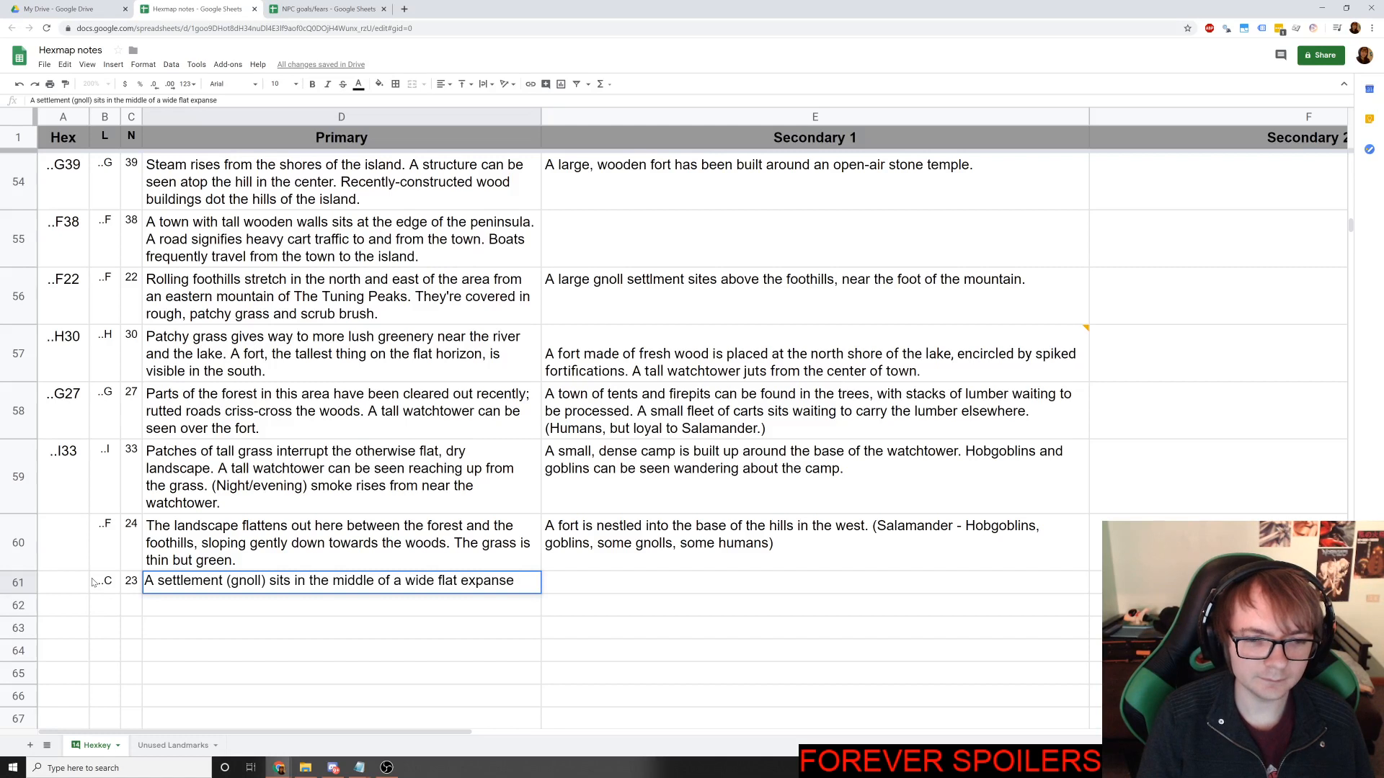
text( between t)
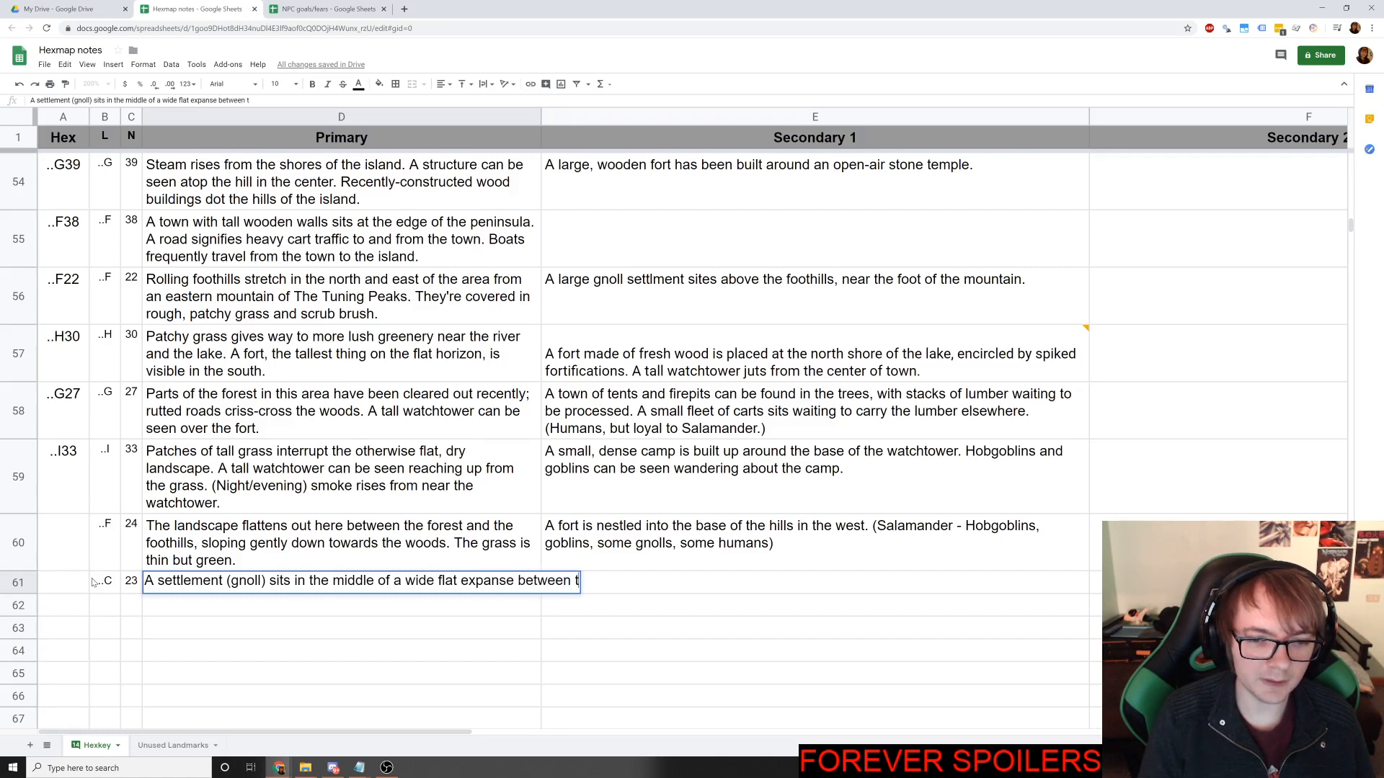
Finish hex C23's Primary description with "lower foothills in the northeast and higher ones in the southwest.".
key(BackSpace)
text(lower )
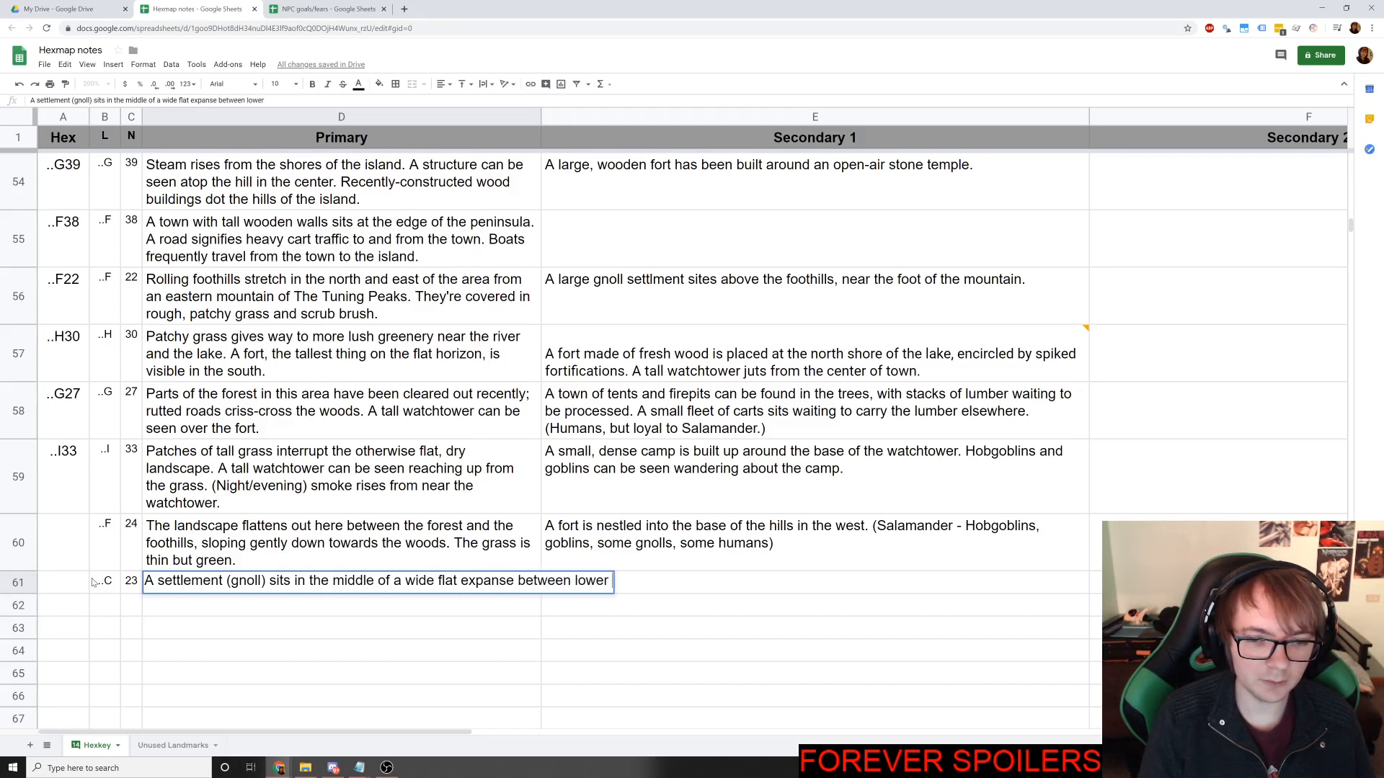
text(foothill)
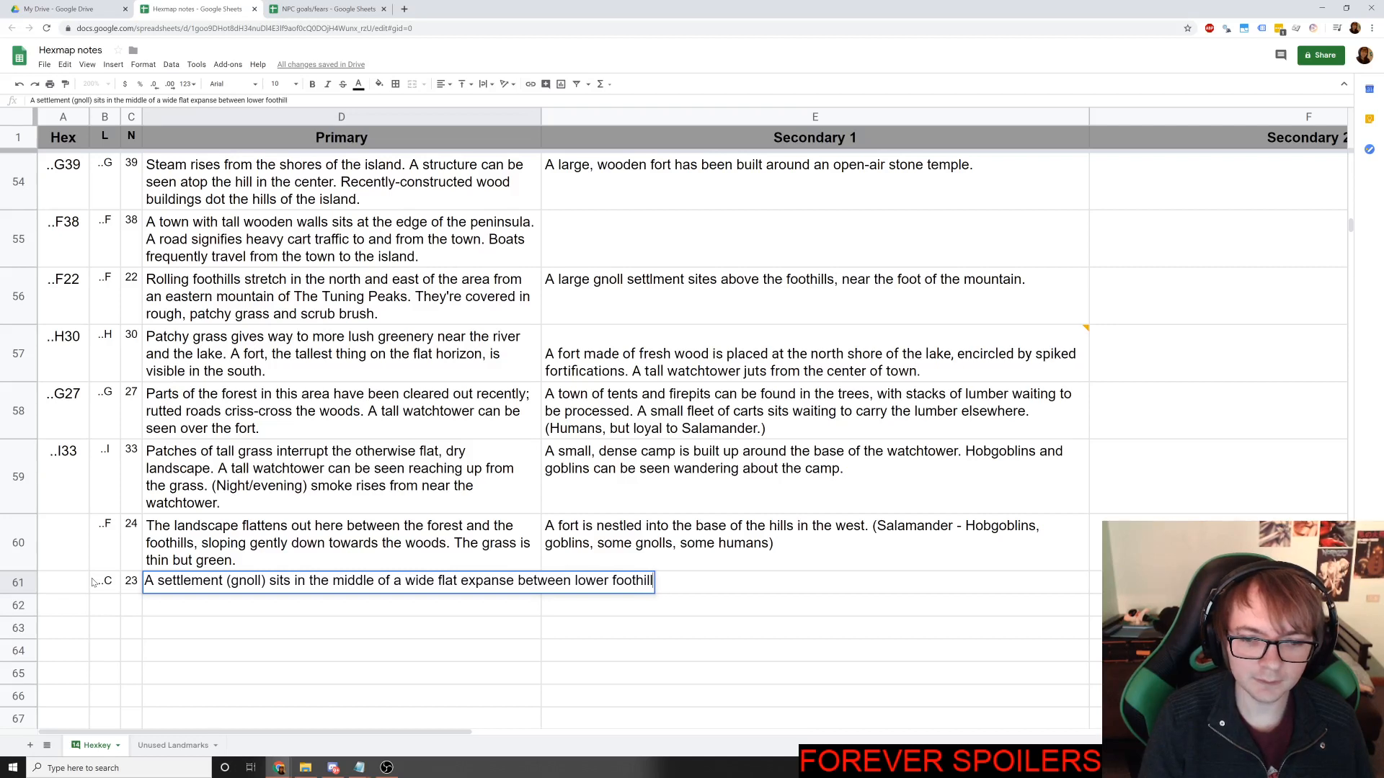
text(s in the )
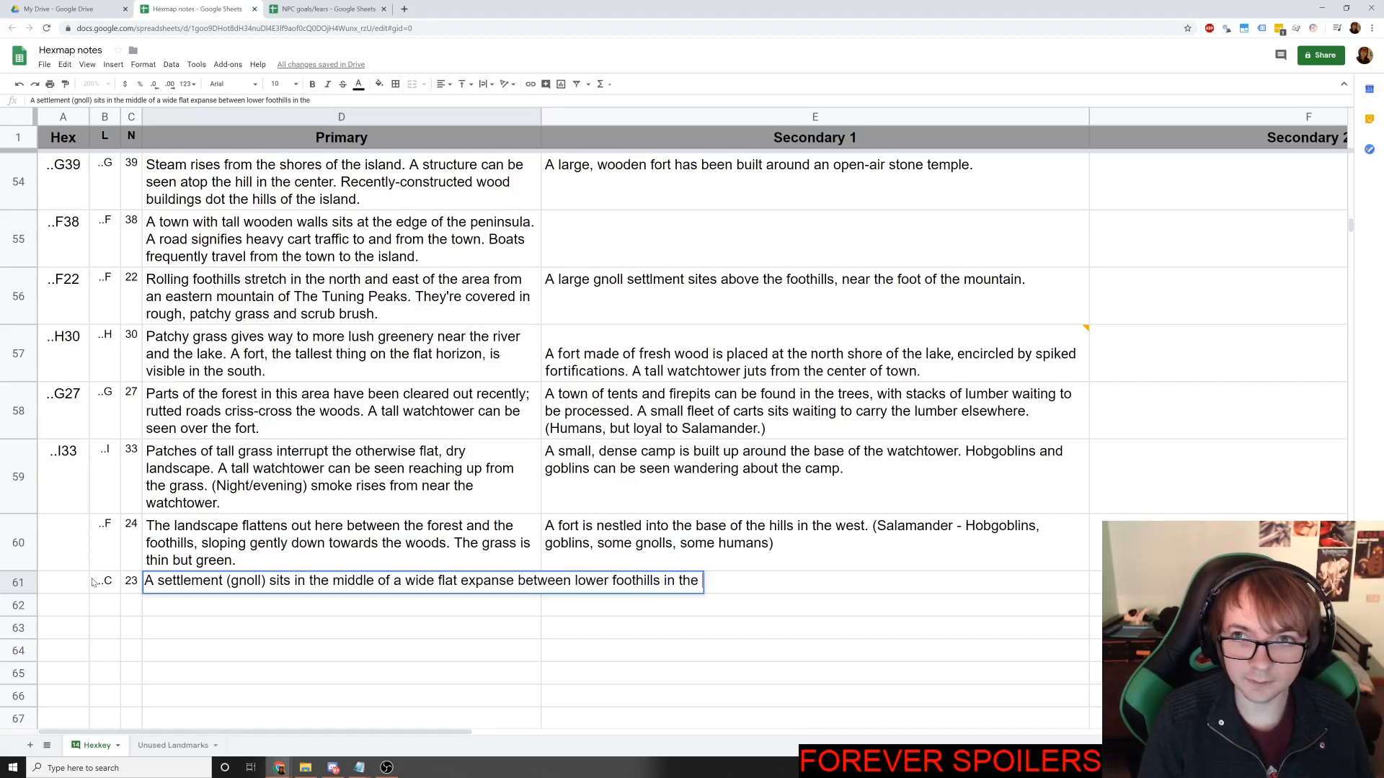
text(north)
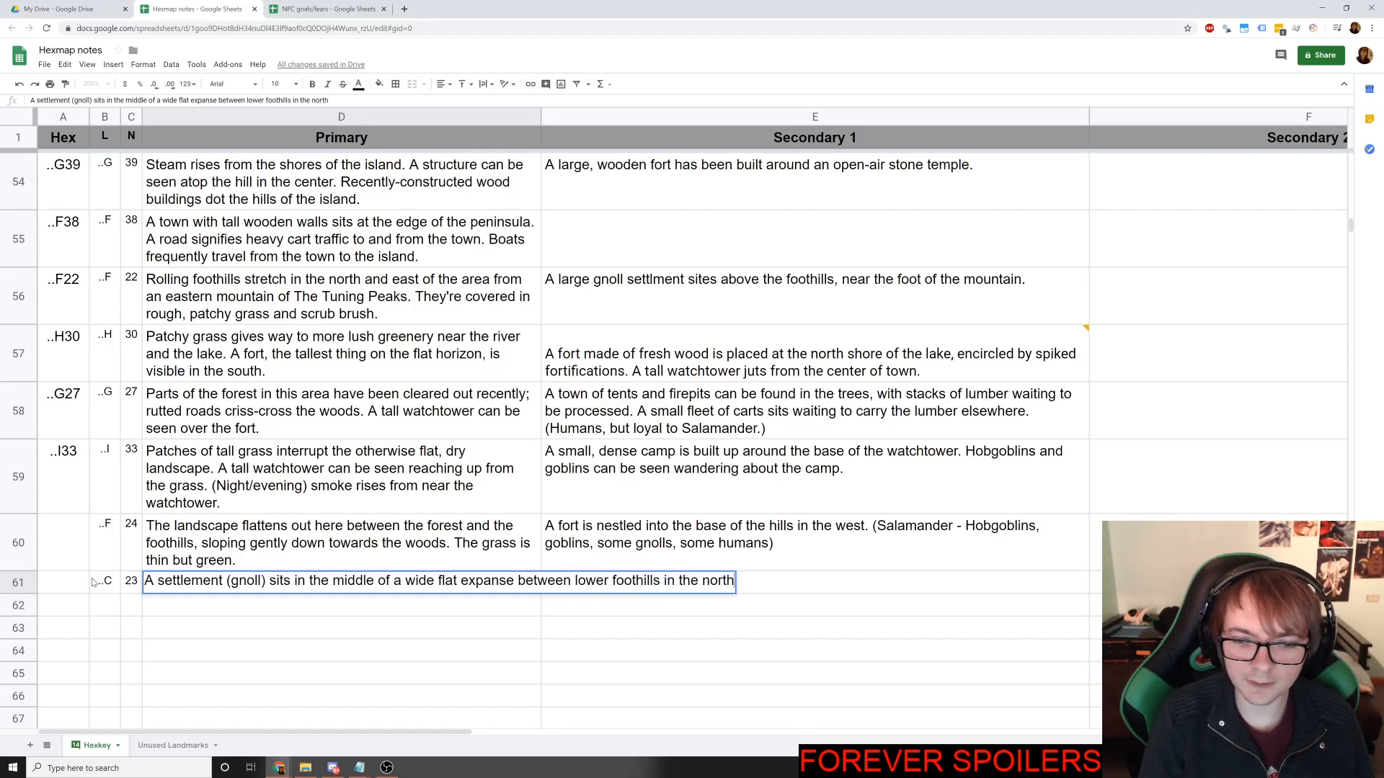
text(east and higher ones )
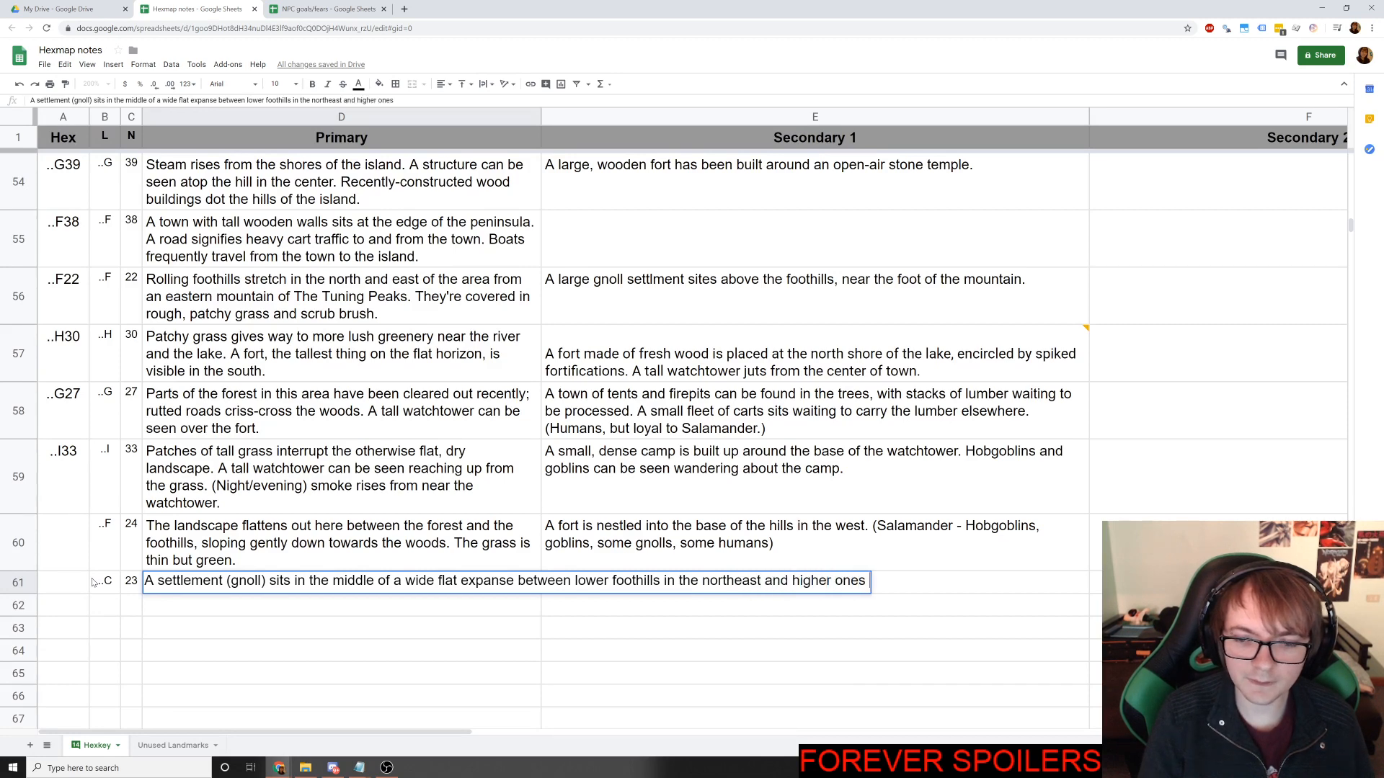
text(in the southwest.)
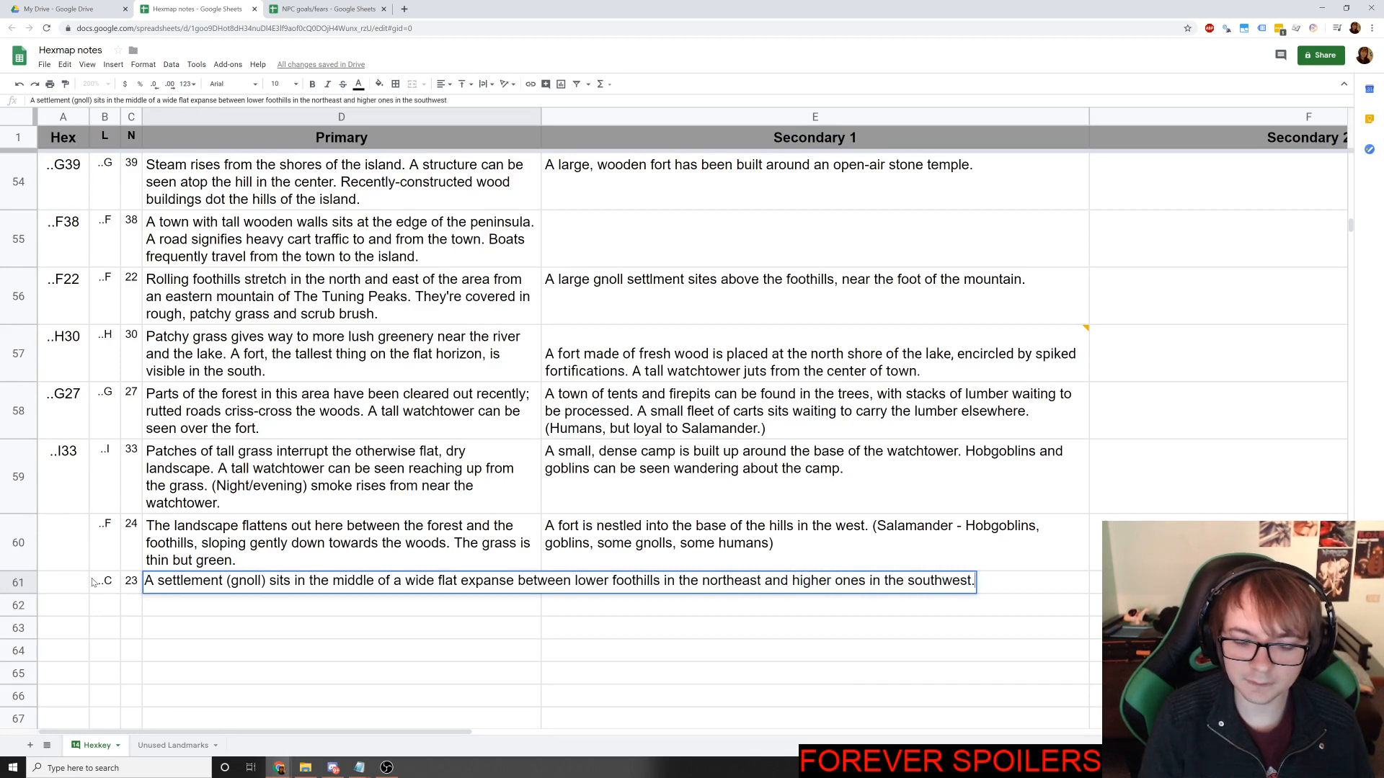
key(Return)
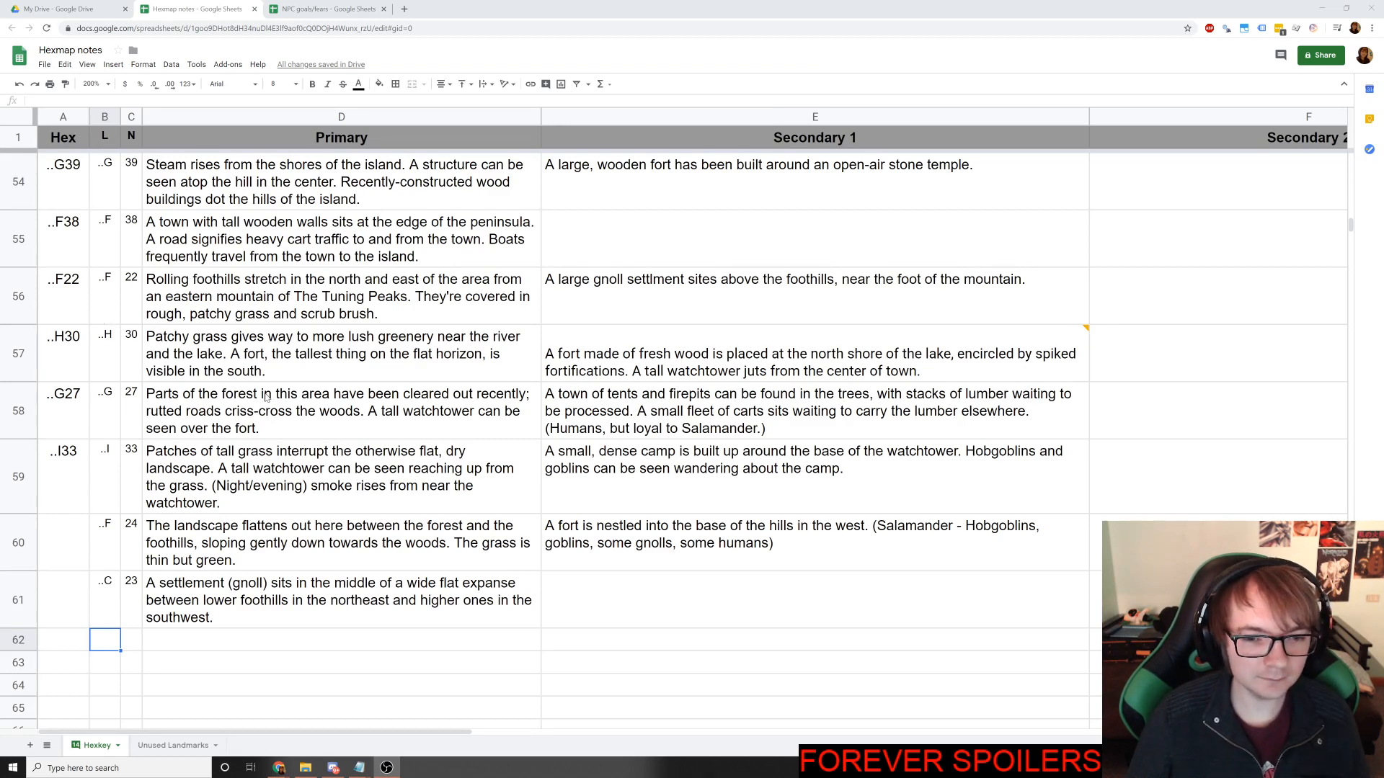
Recheck the Roll20 map, then fill the Hex column's CONCATENATE formula from row 59 down through row 61.
click(256, 641)
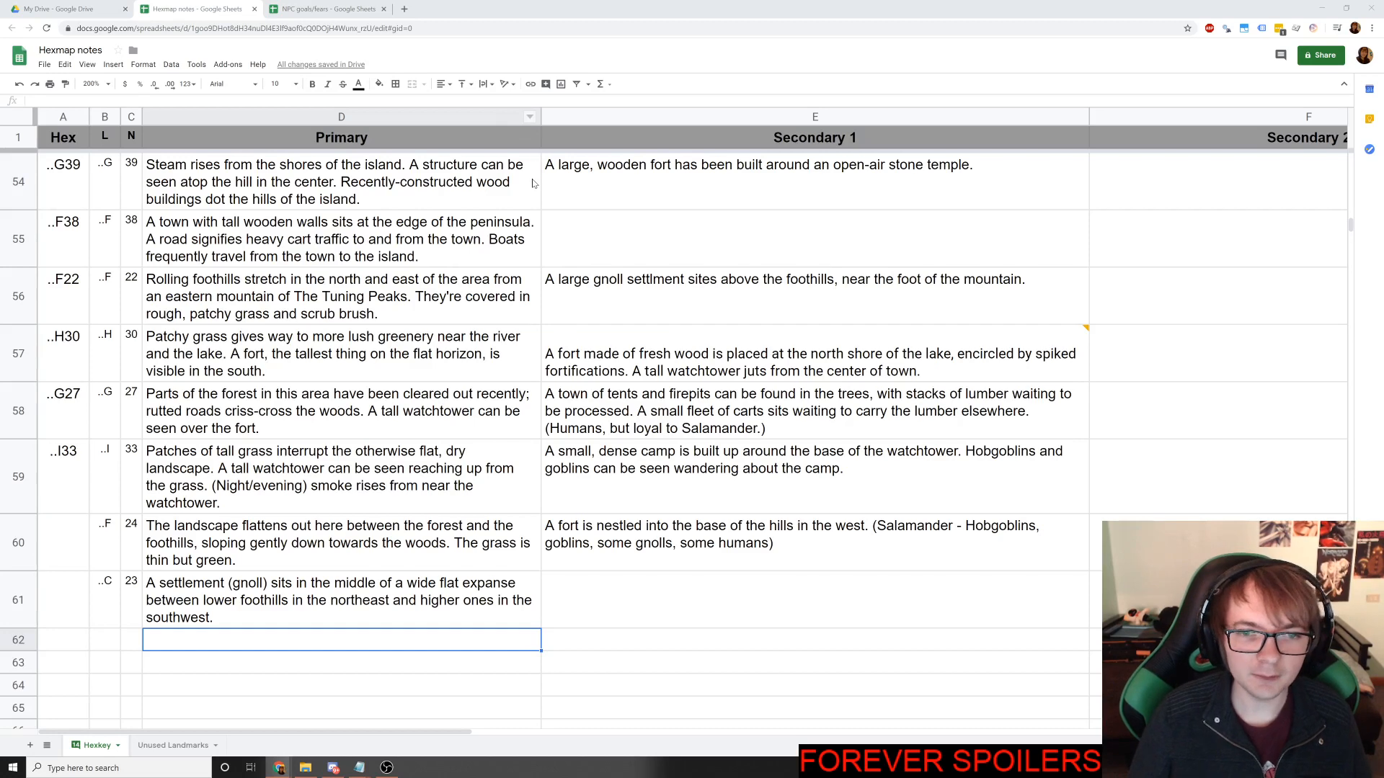
key(alt+Tab)
click(389, 438)
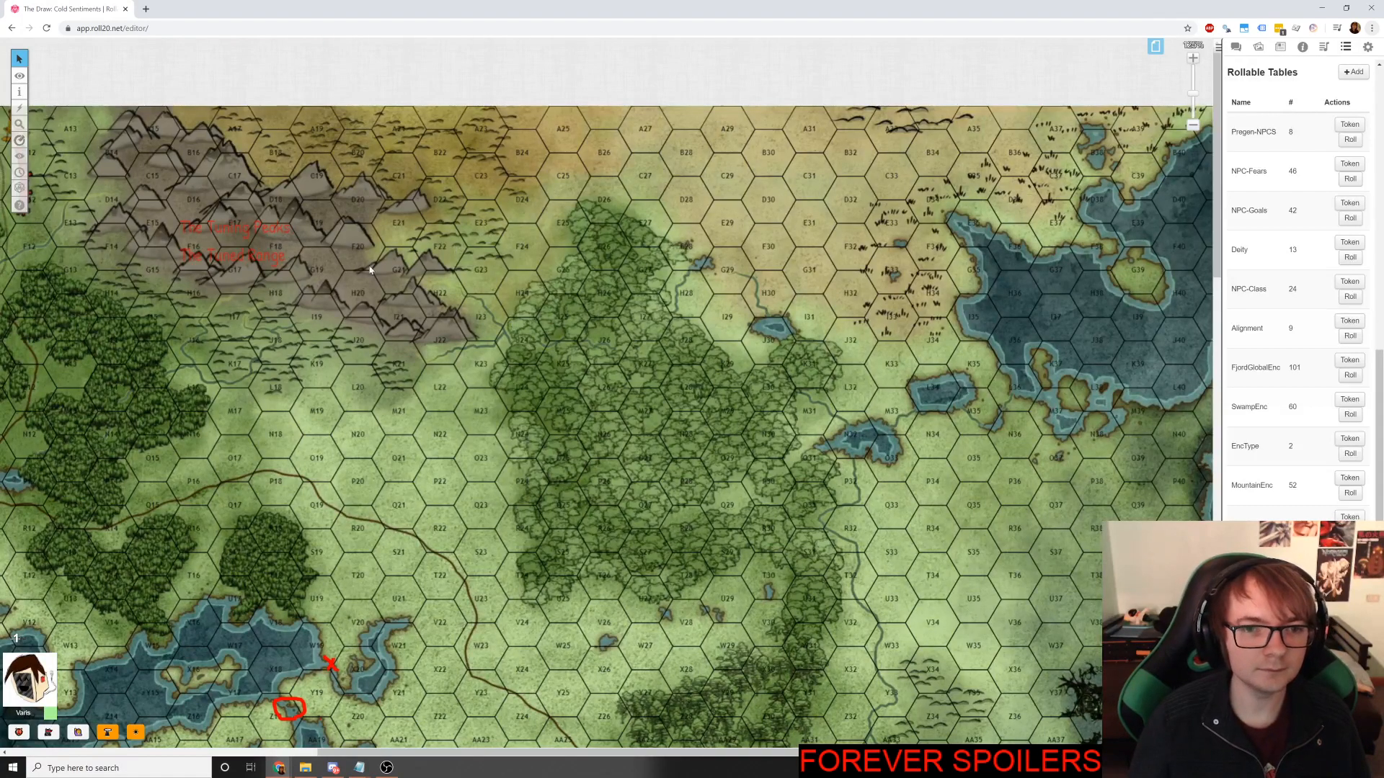
key(alt+Tab)
key(alt+Tab)
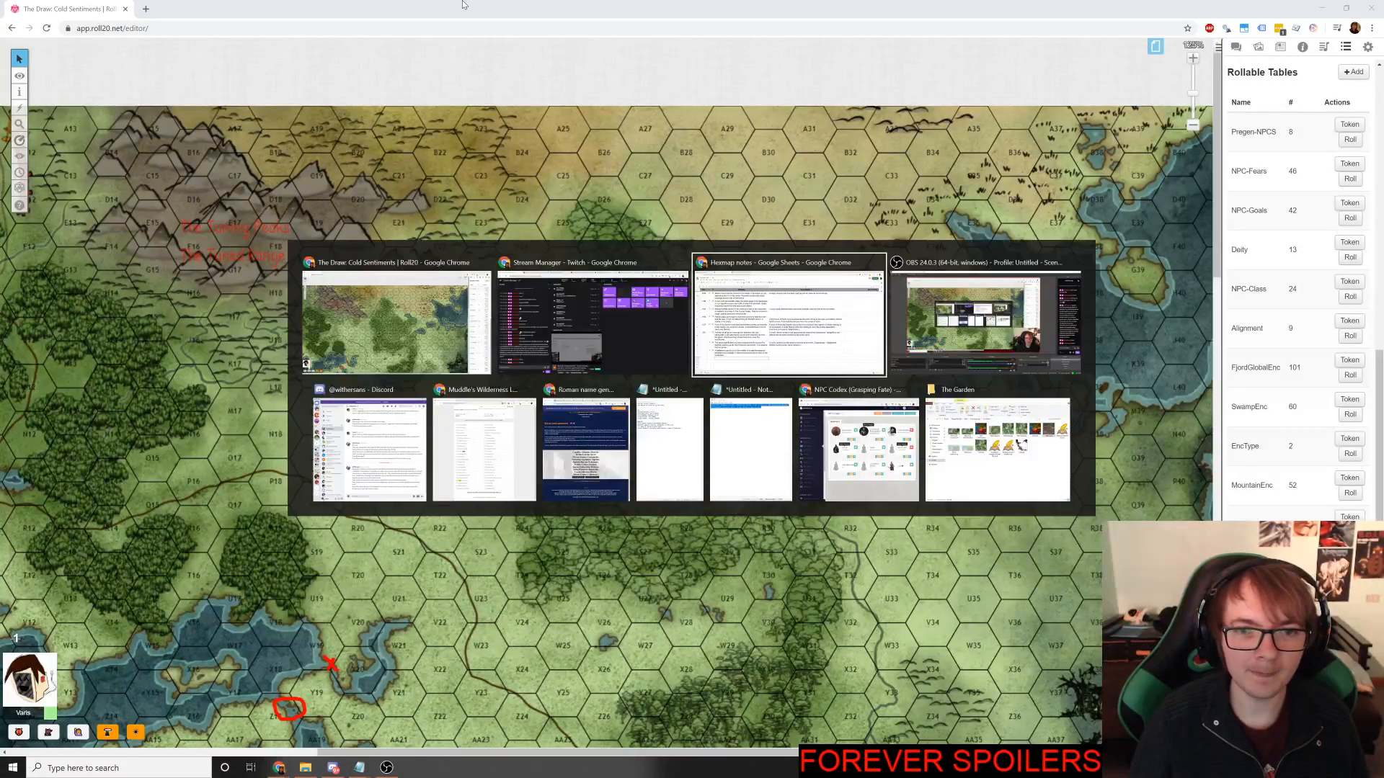
scroll(274, 407, down, 1)
click(88, 406)
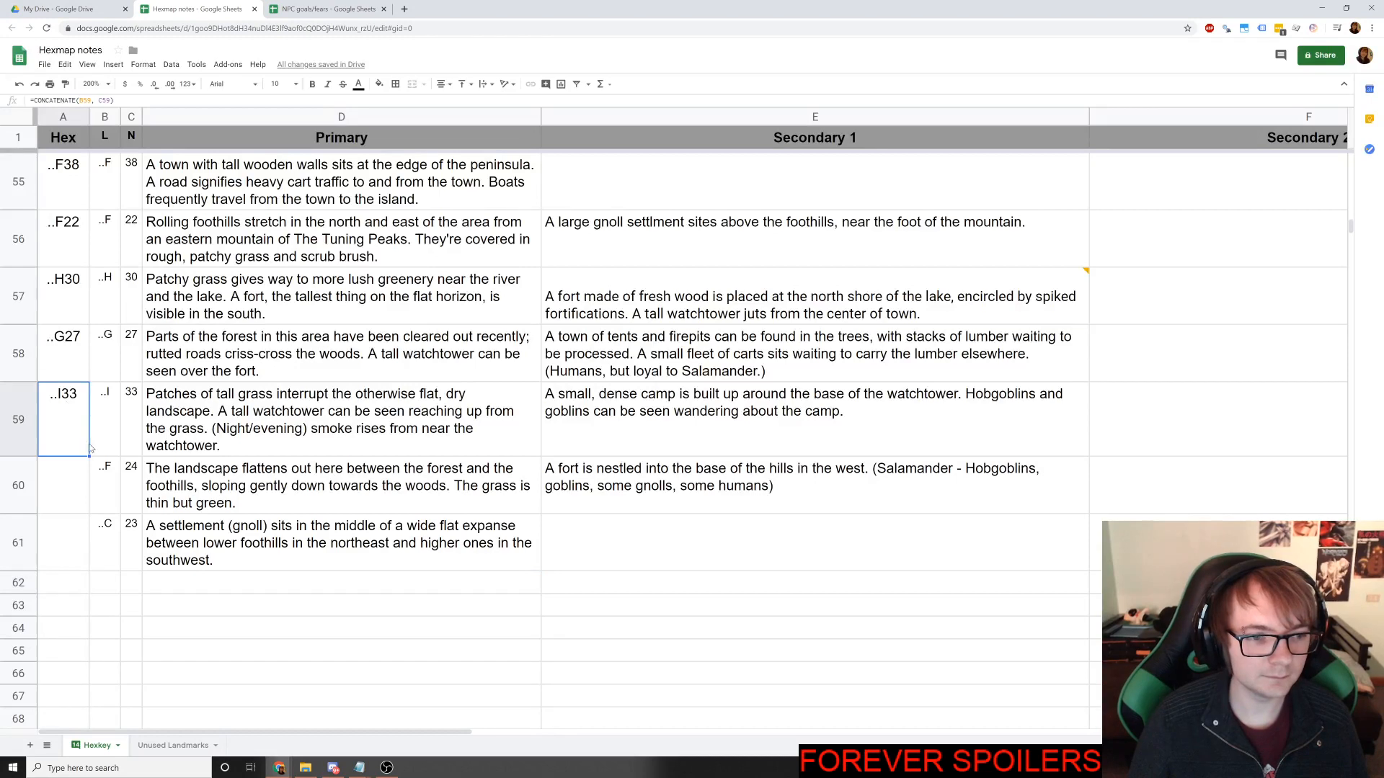
drag(88, 454, 72, 548)
Check the Roll20 hex map and the existing entries, then start row 62 with letter "..I" and number 25.
key(alt+Tab)
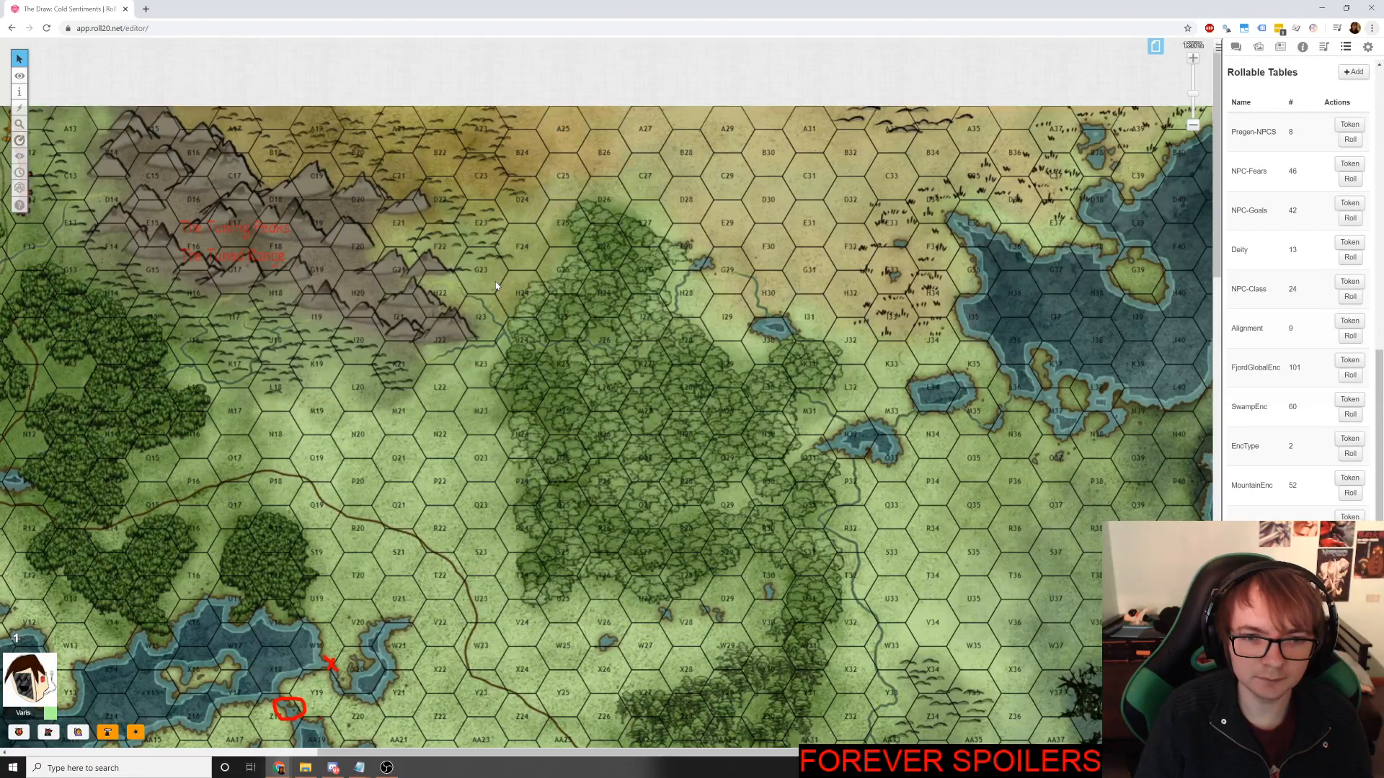
key(alt+Tab)
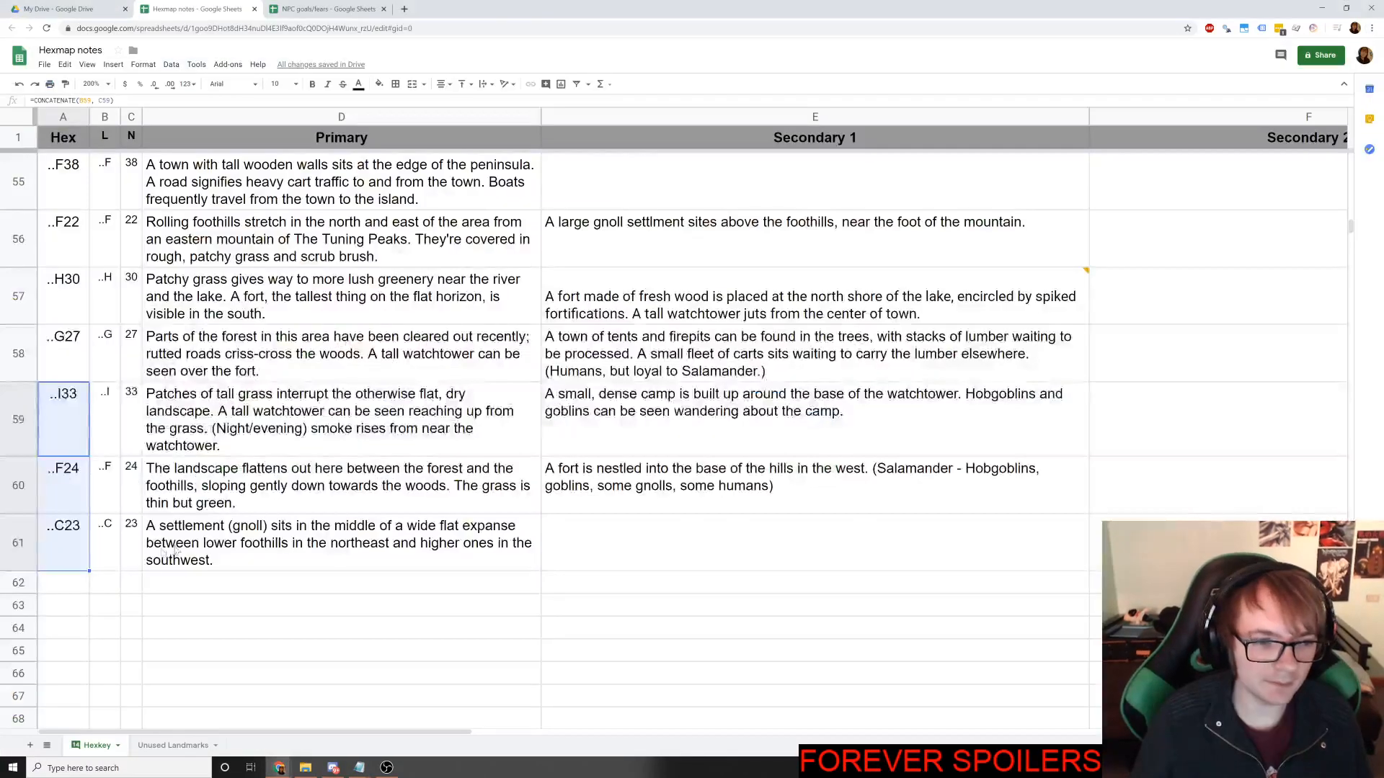
scroll(120, 507, up, 6)
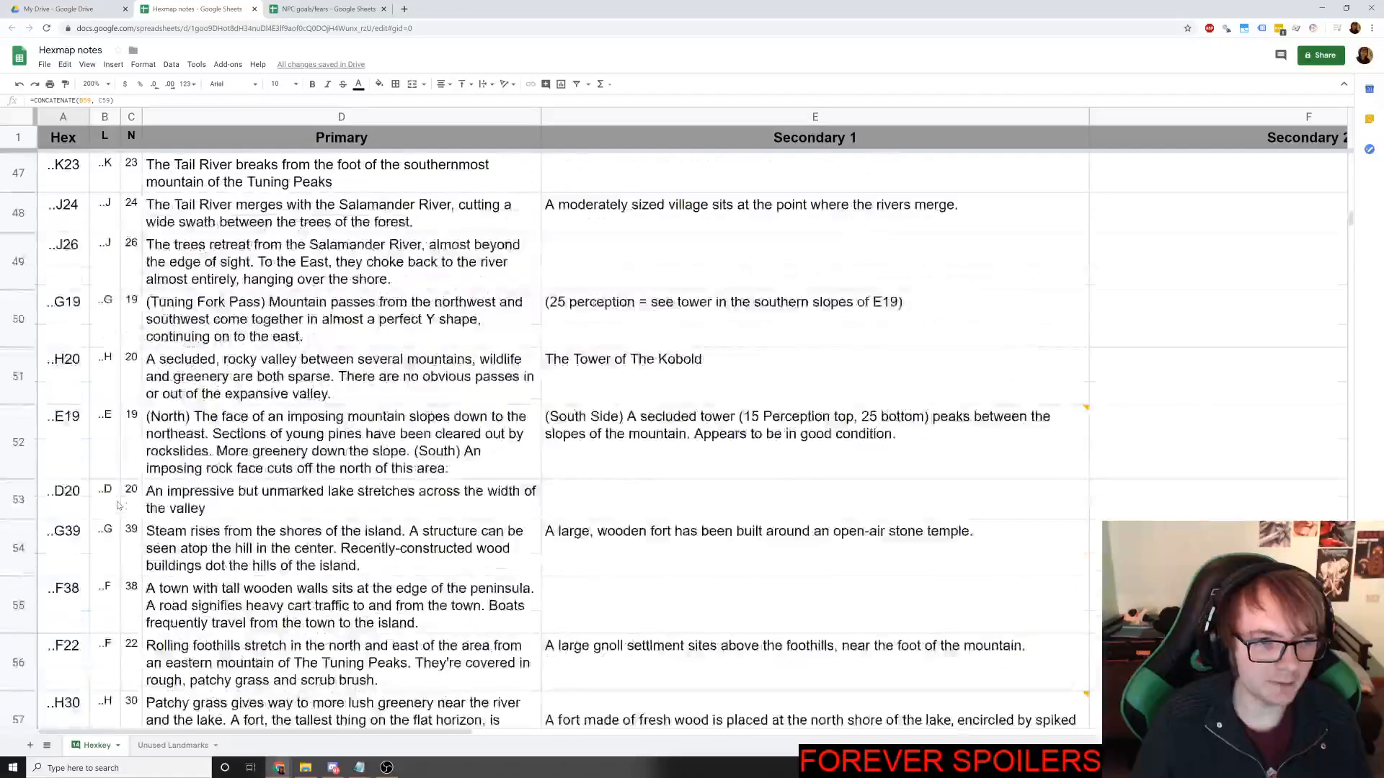
scroll(120, 507, up, 7)
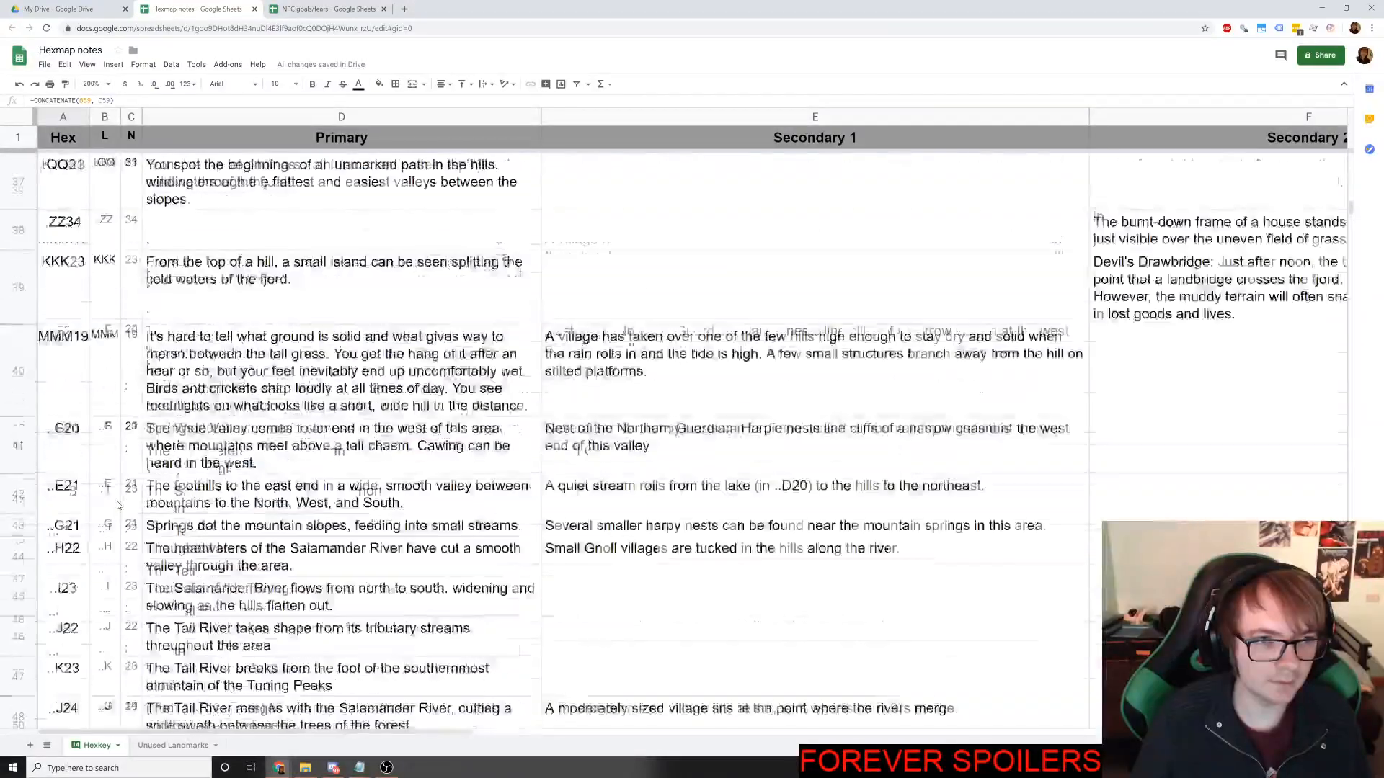
scroll(117, 504, down, 15)
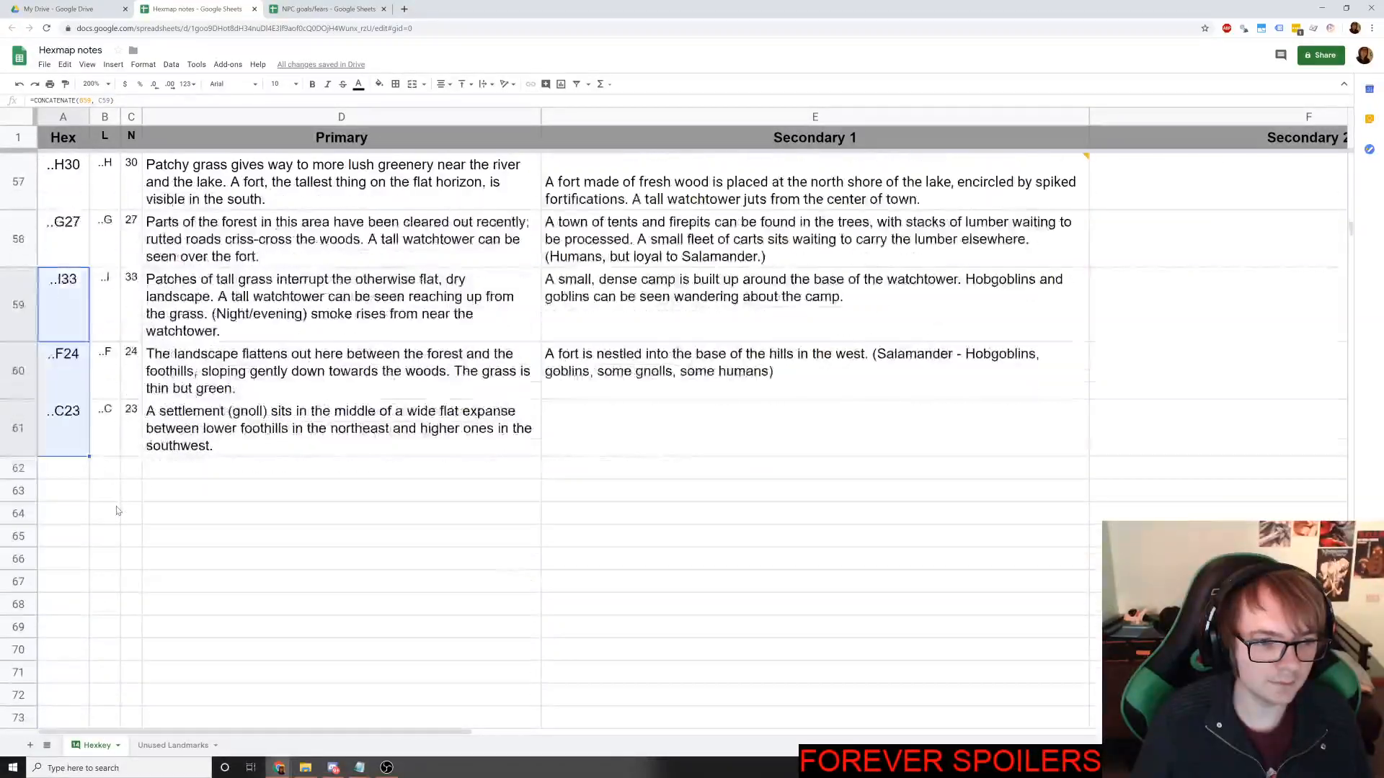
click(100, 469)
text(..)
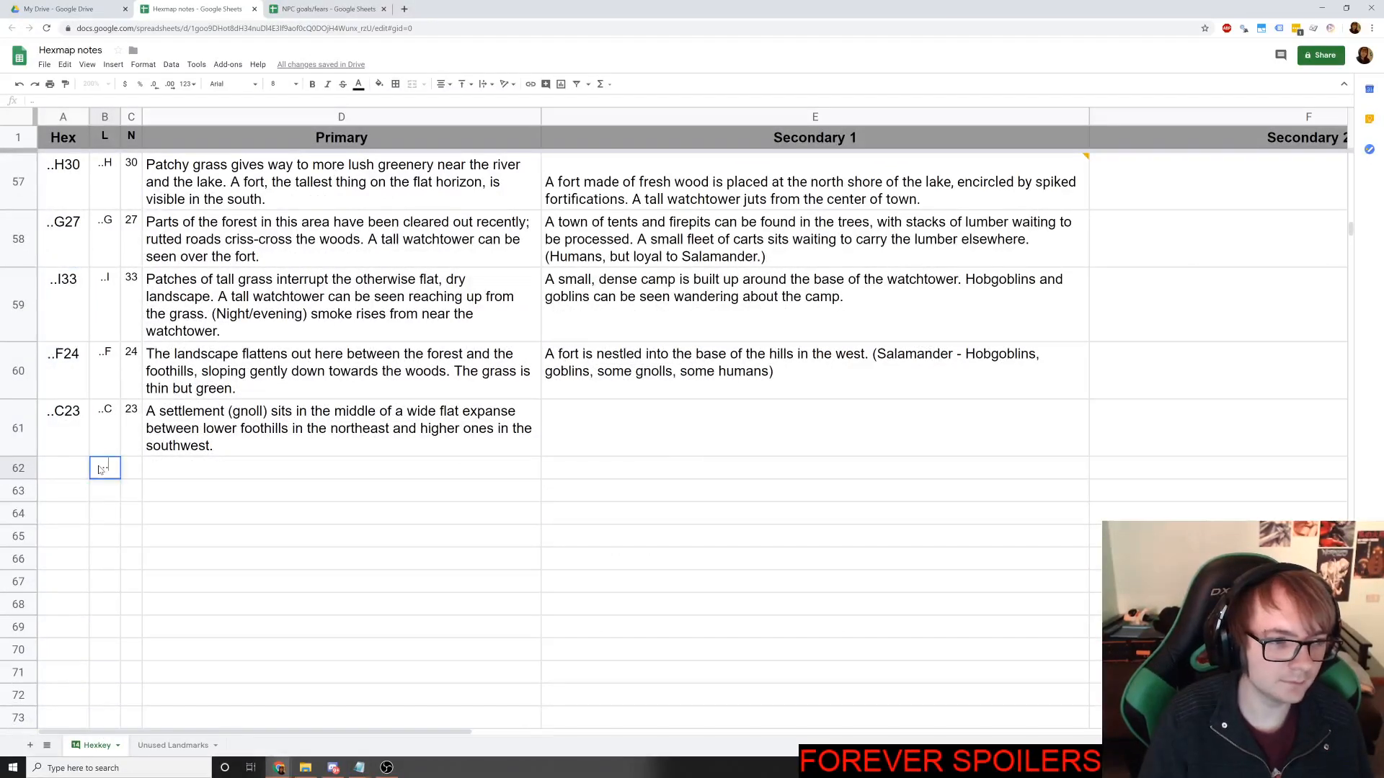
text(C)
key(Tab)
text(25)
Examine the northwestern part of the large central forest around hex I25 on the Roll20 map, then return to the spreadsheet.
key(alt+Tab)
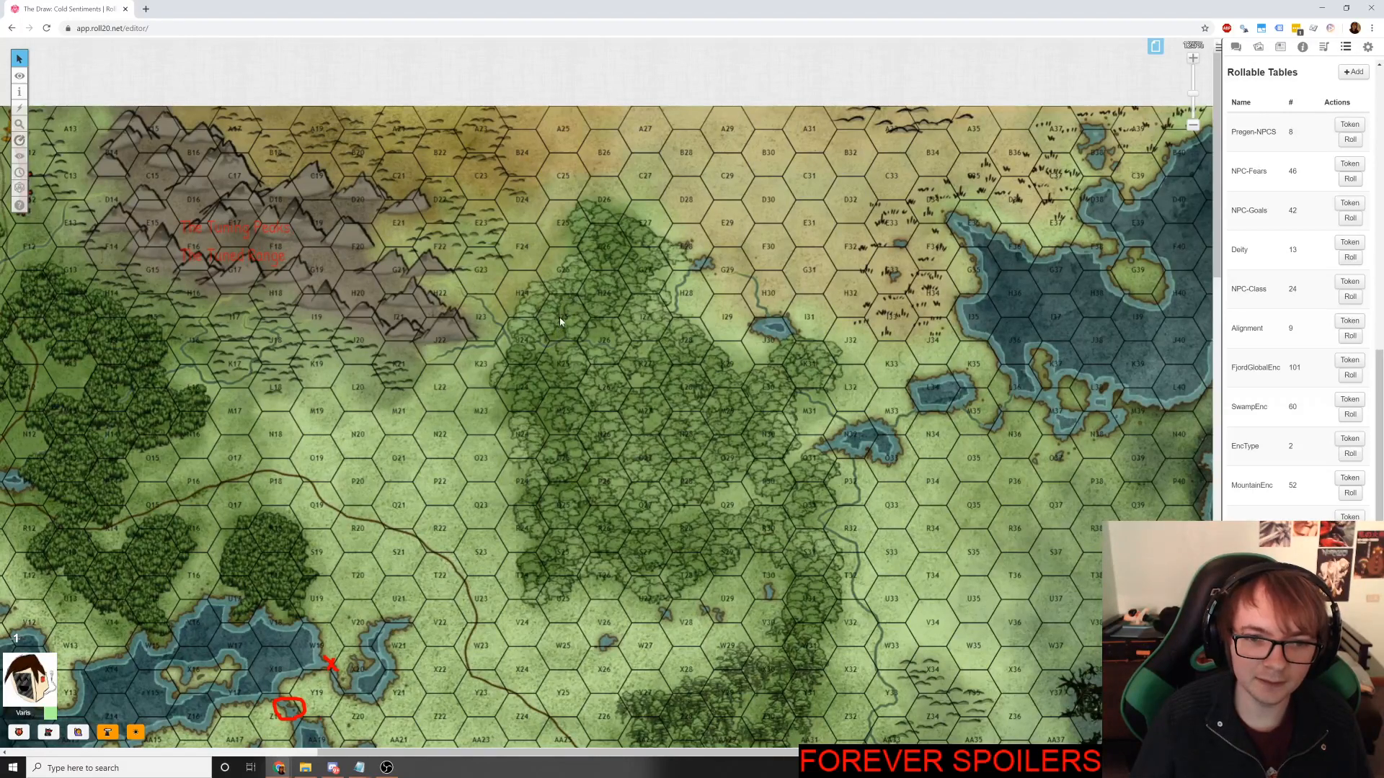
drag(553, 349, 564, 363)
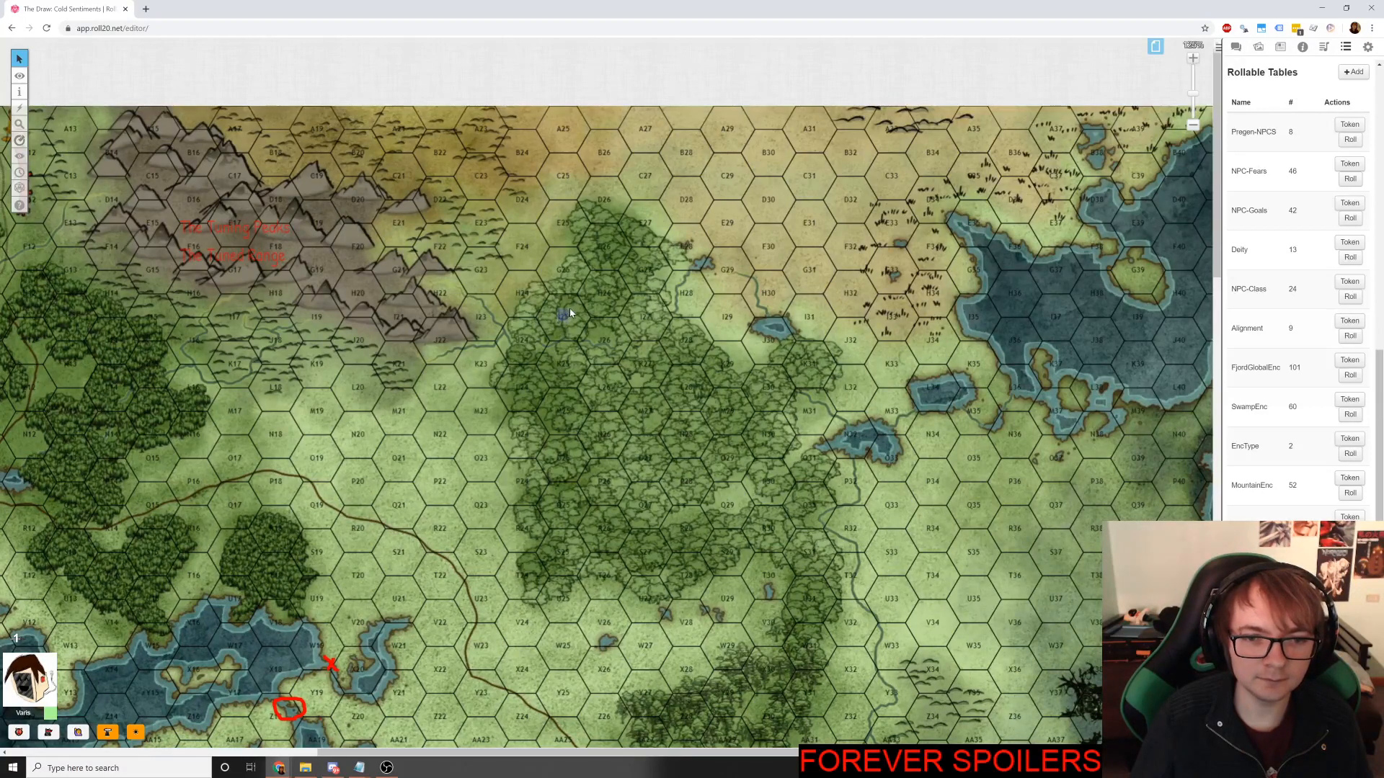
drag(570, 309, 556, 326)
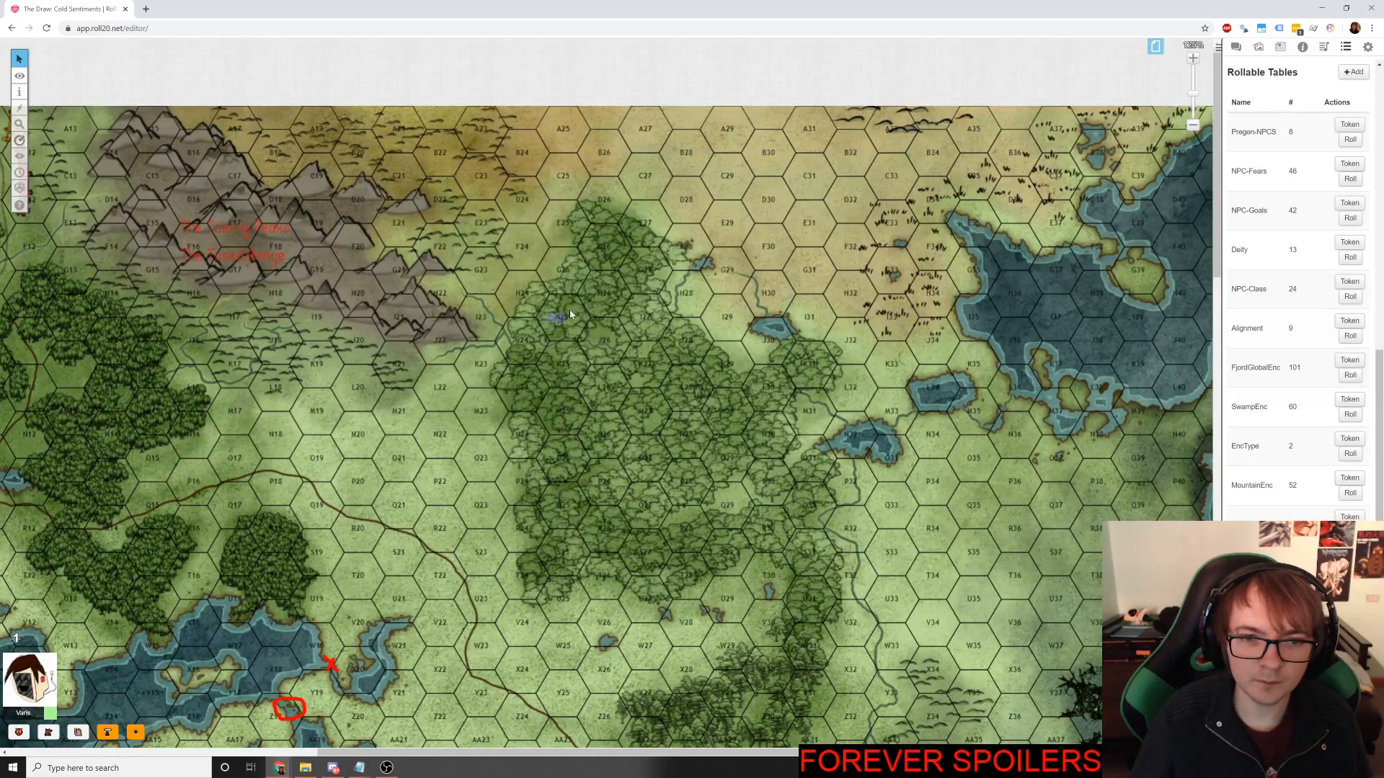
key(alt+Tab)
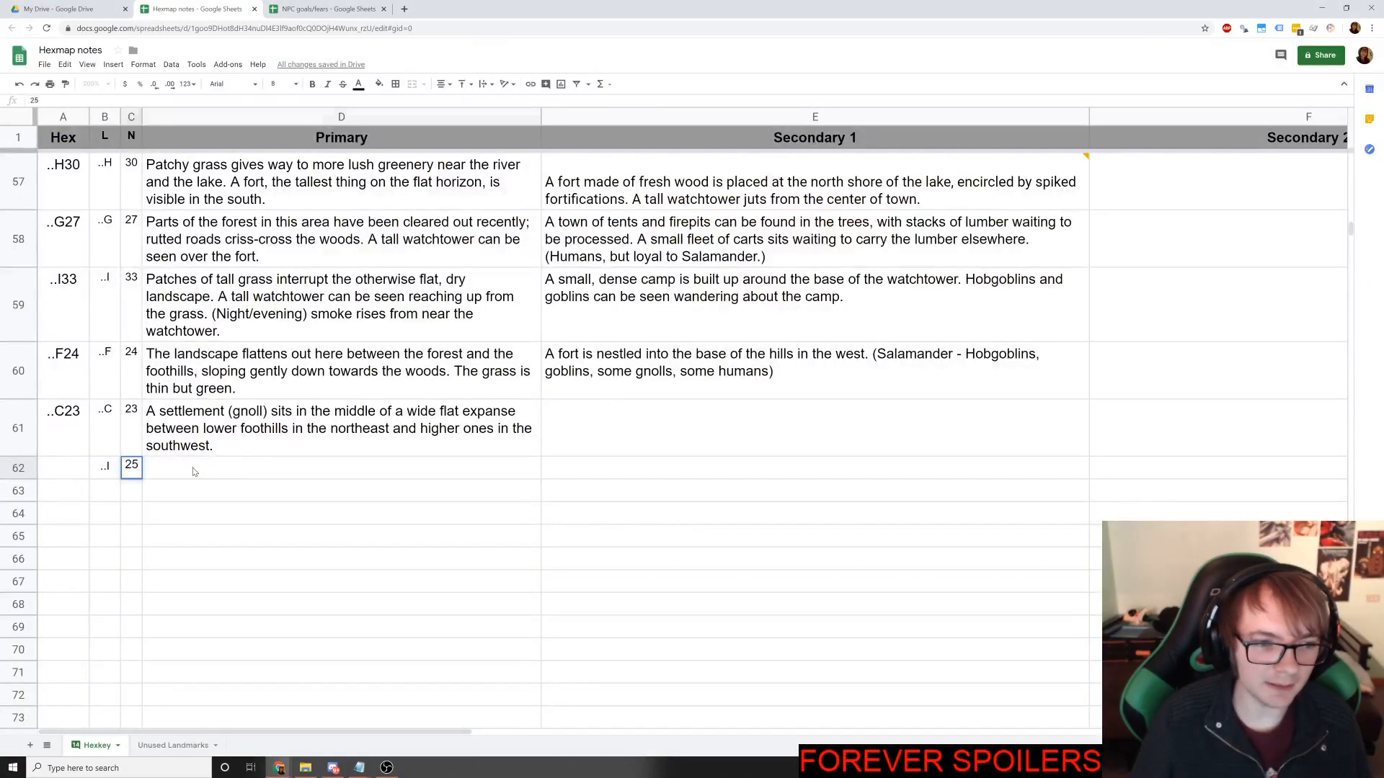
Begin hex I25's Primary description with "A narrow, long".
click(193, 472)
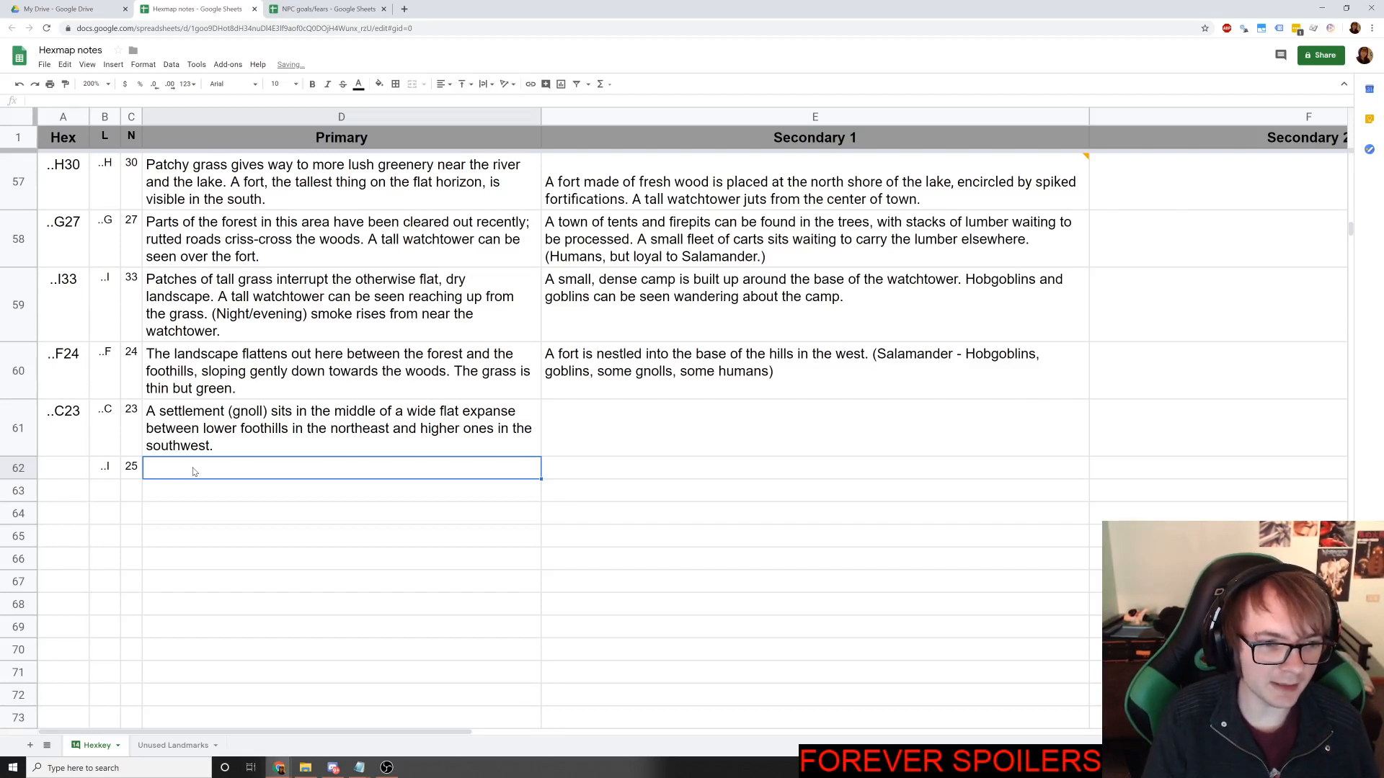
text(An)
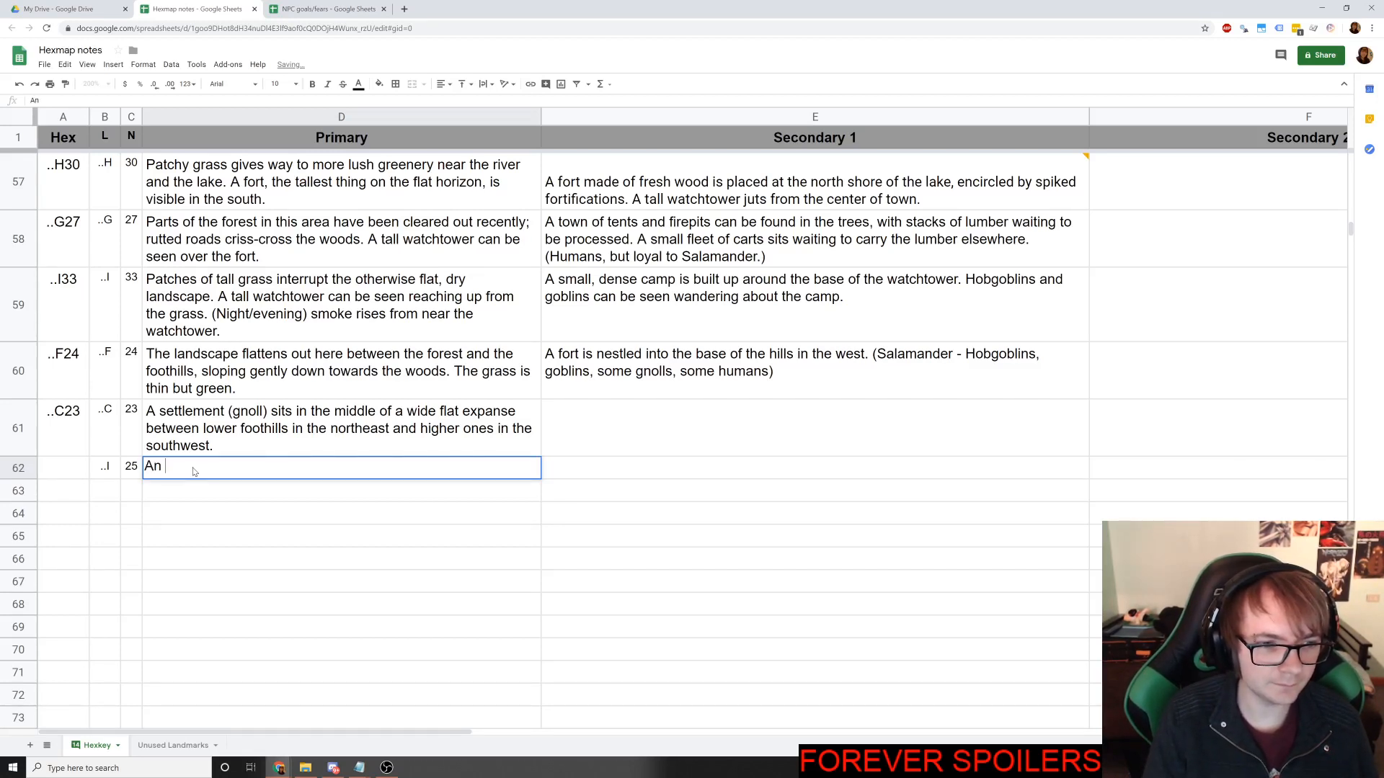
key(BackSpace)
key(BackSpace)
key(BackSpace)
text(A small,)
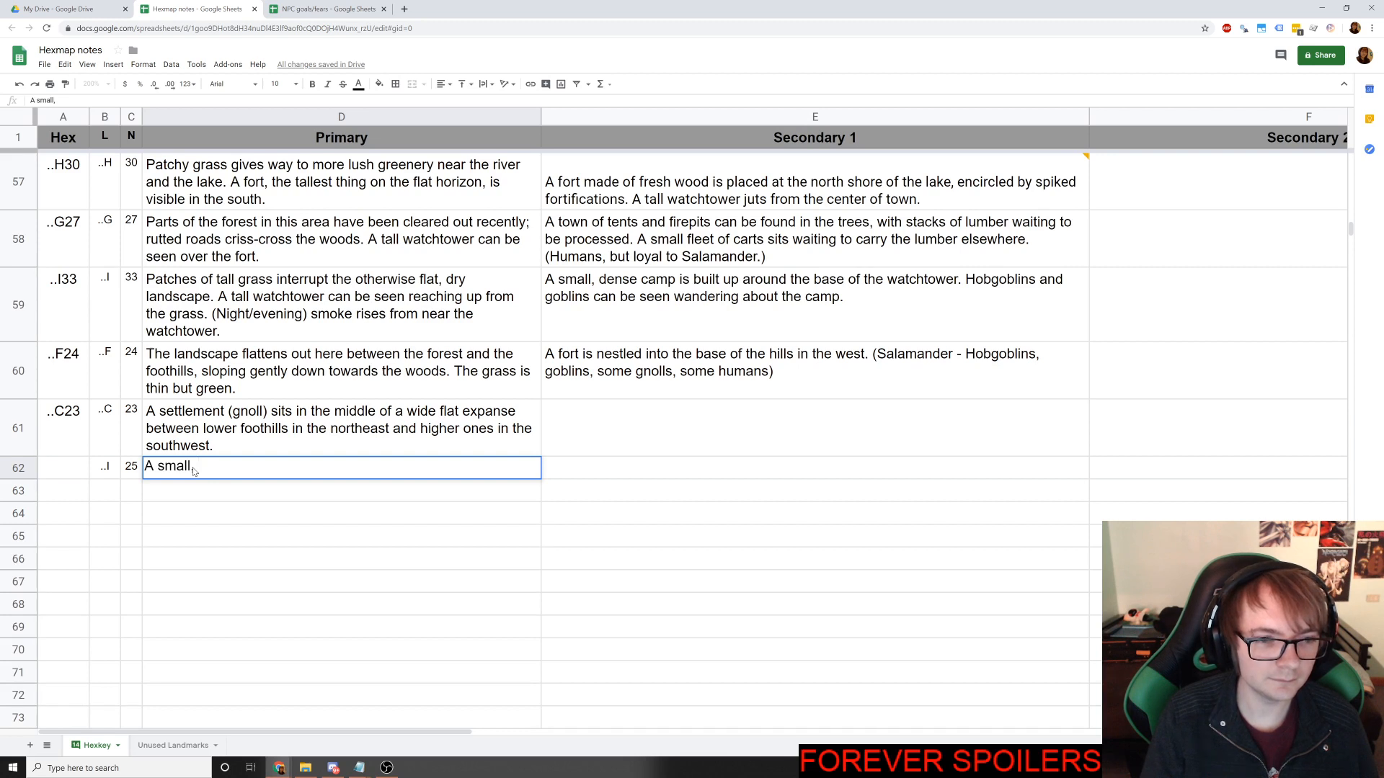
key(BackSpace)
key(BackSpace)
key(BackSpace)
key(BackSpace)
key(BackSpace)
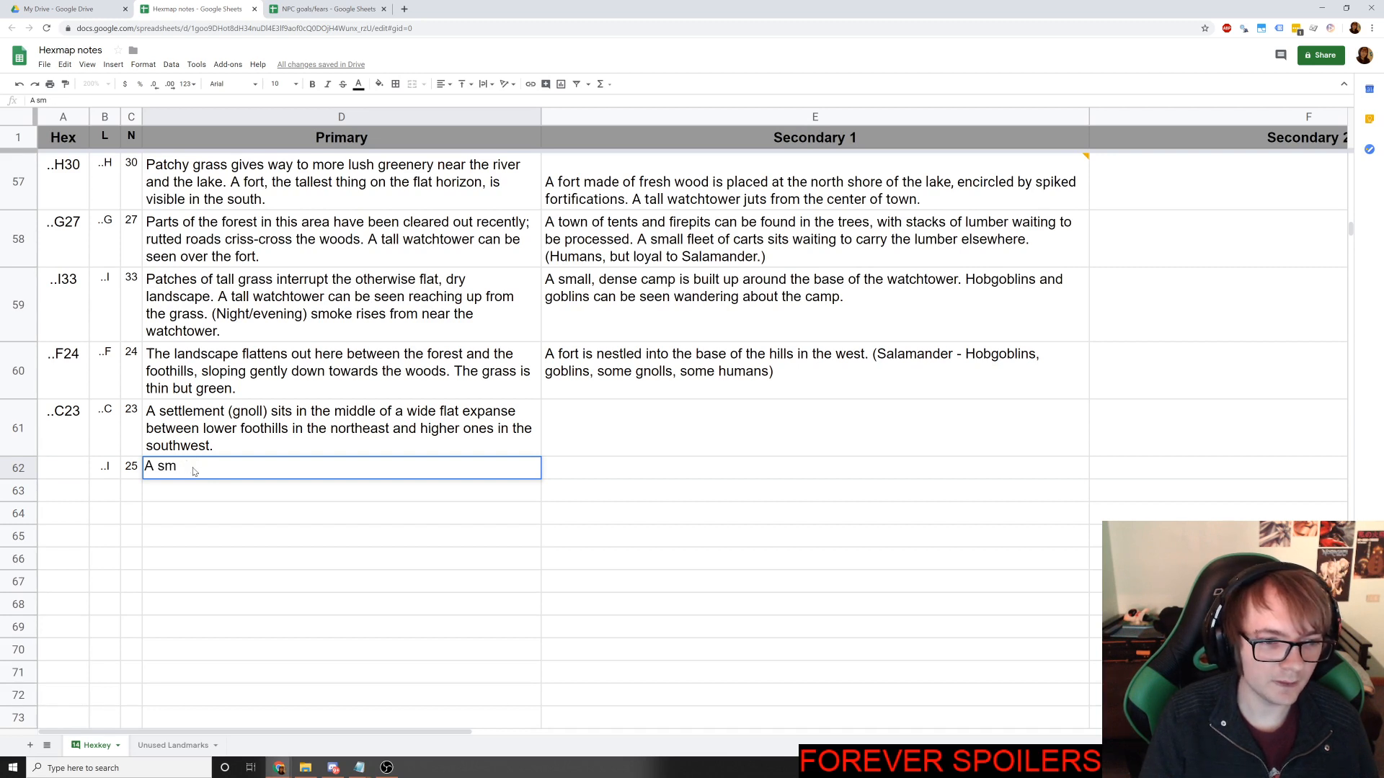
text(narrow, long)
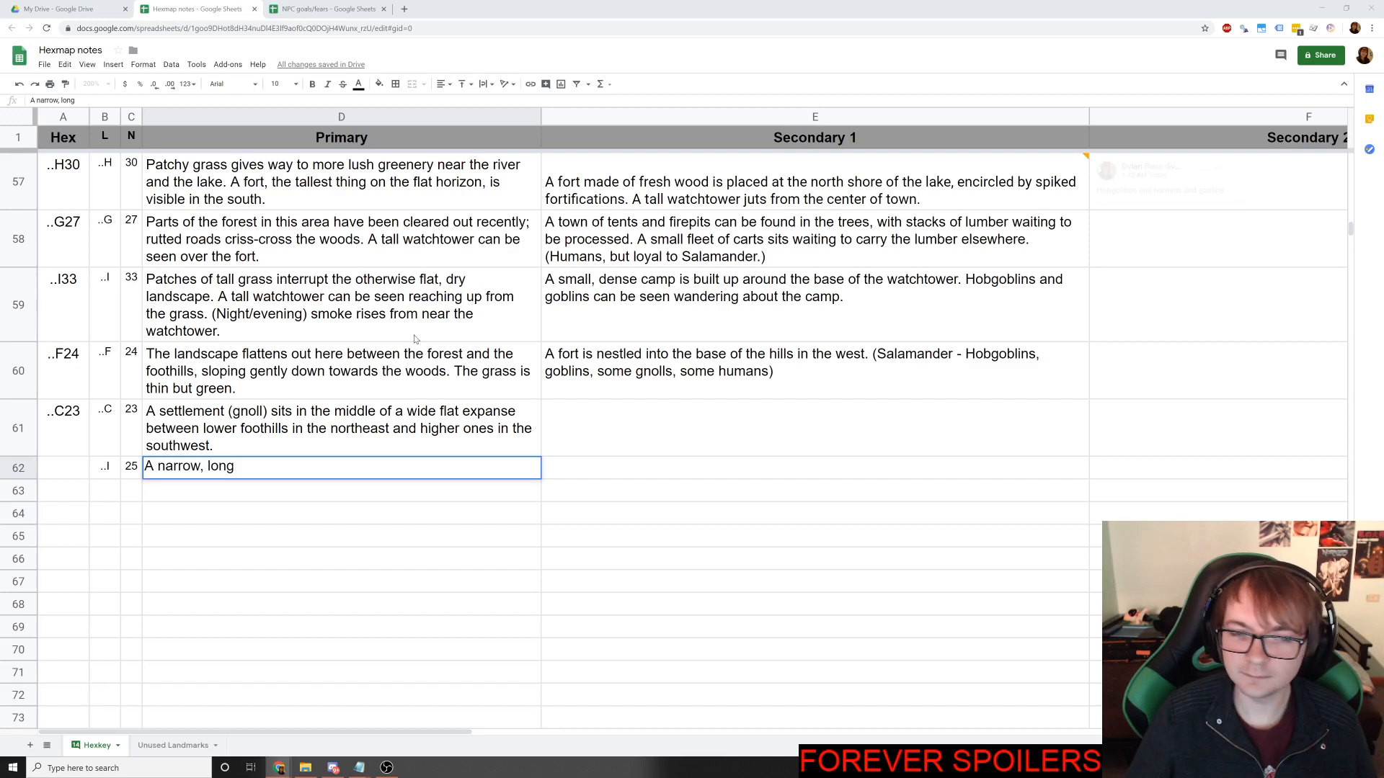
Continue hex I25's Primary description with ", deforested depression cuts".
key(alt+Tab)
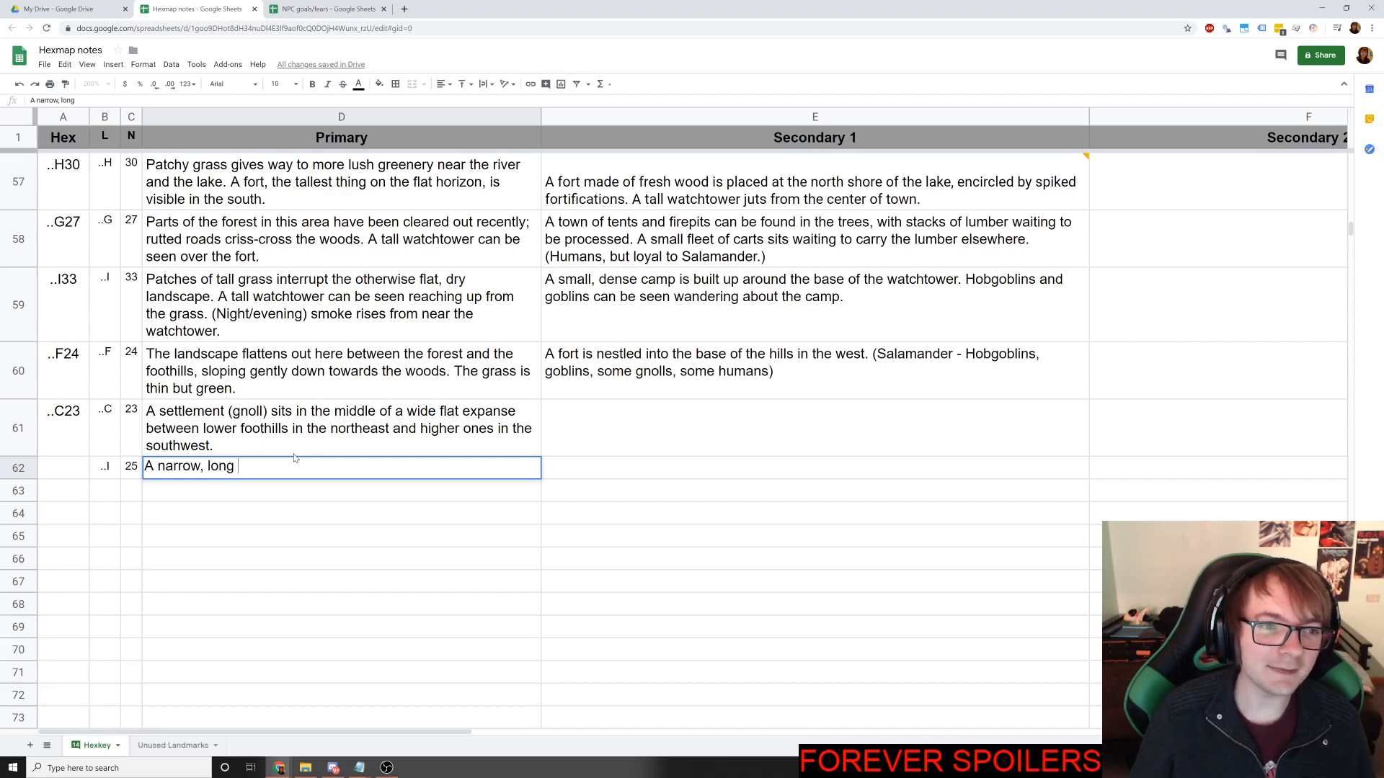
scroll(294, 458, up, 8)
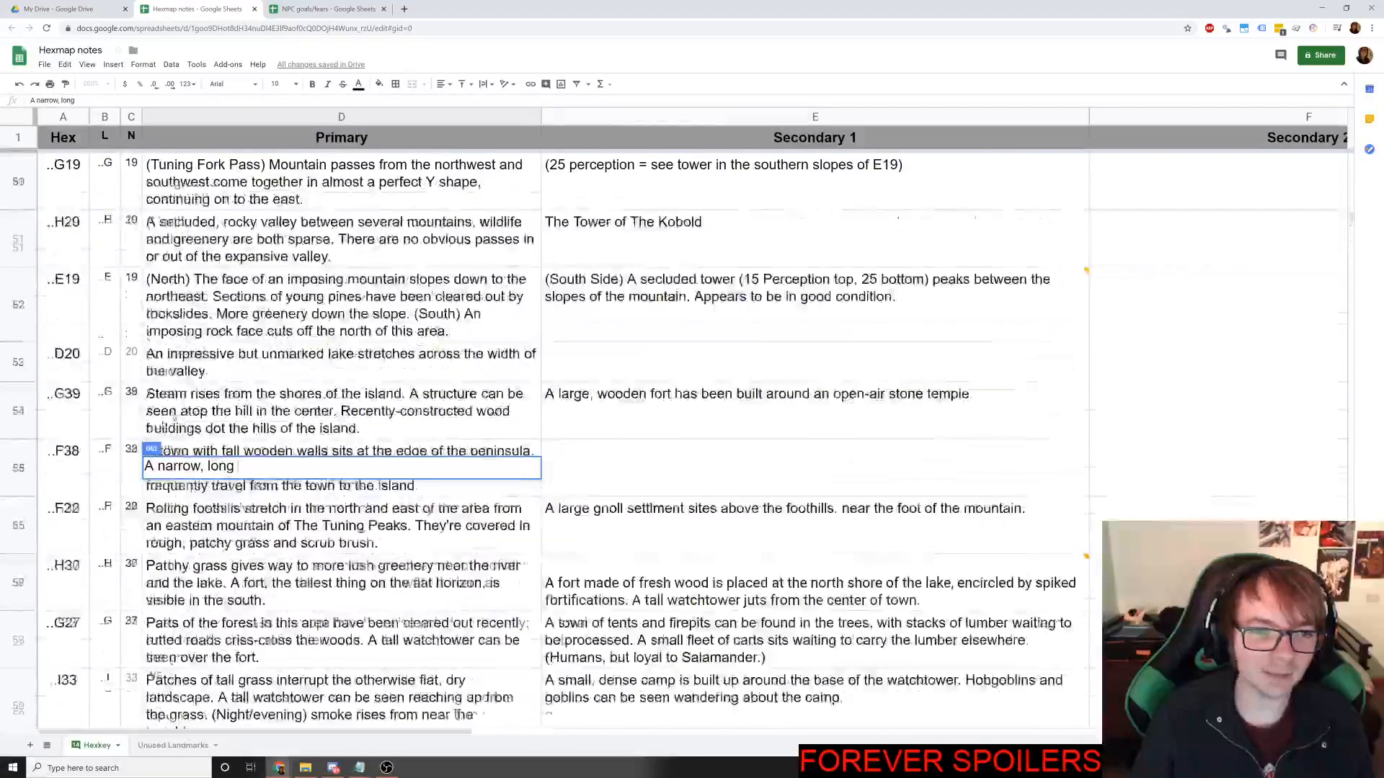
scroll(175, 418, down, 8)
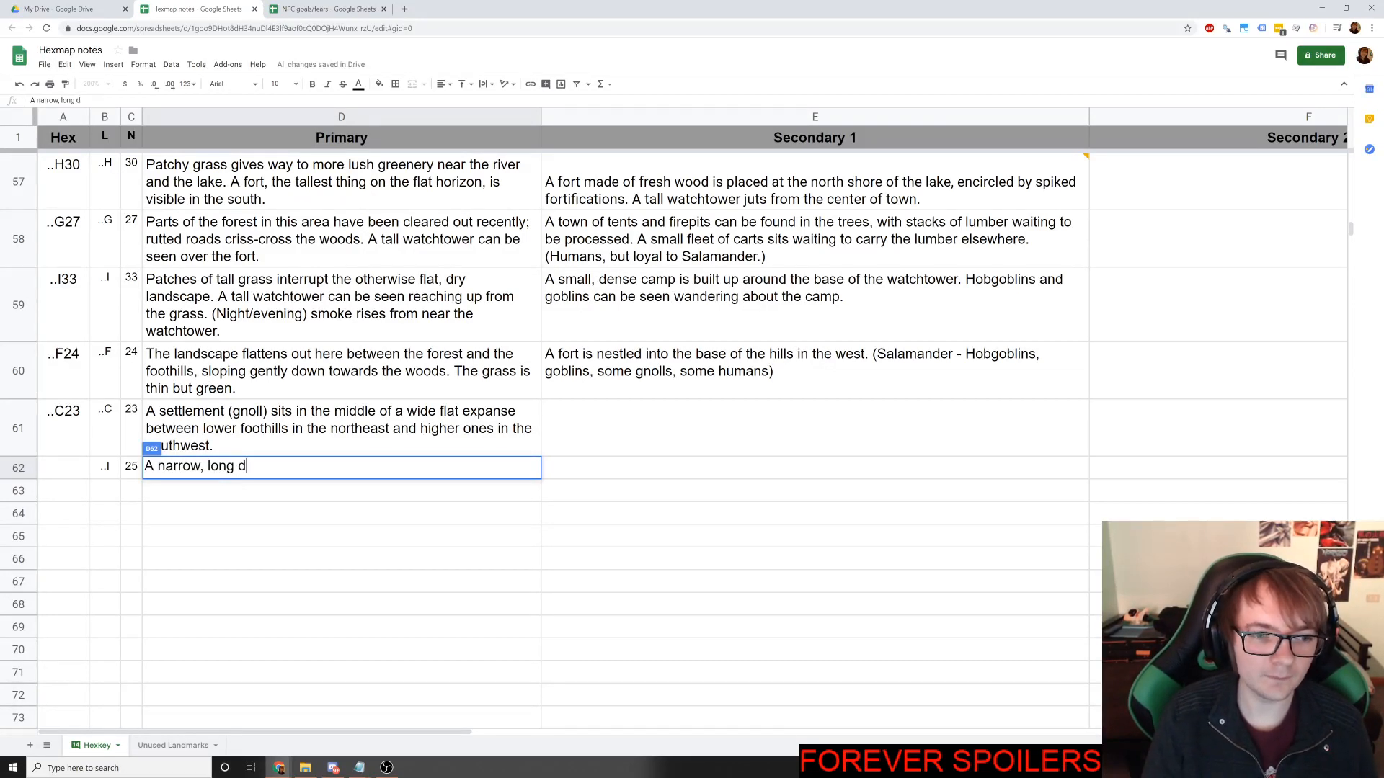
text(, defor)
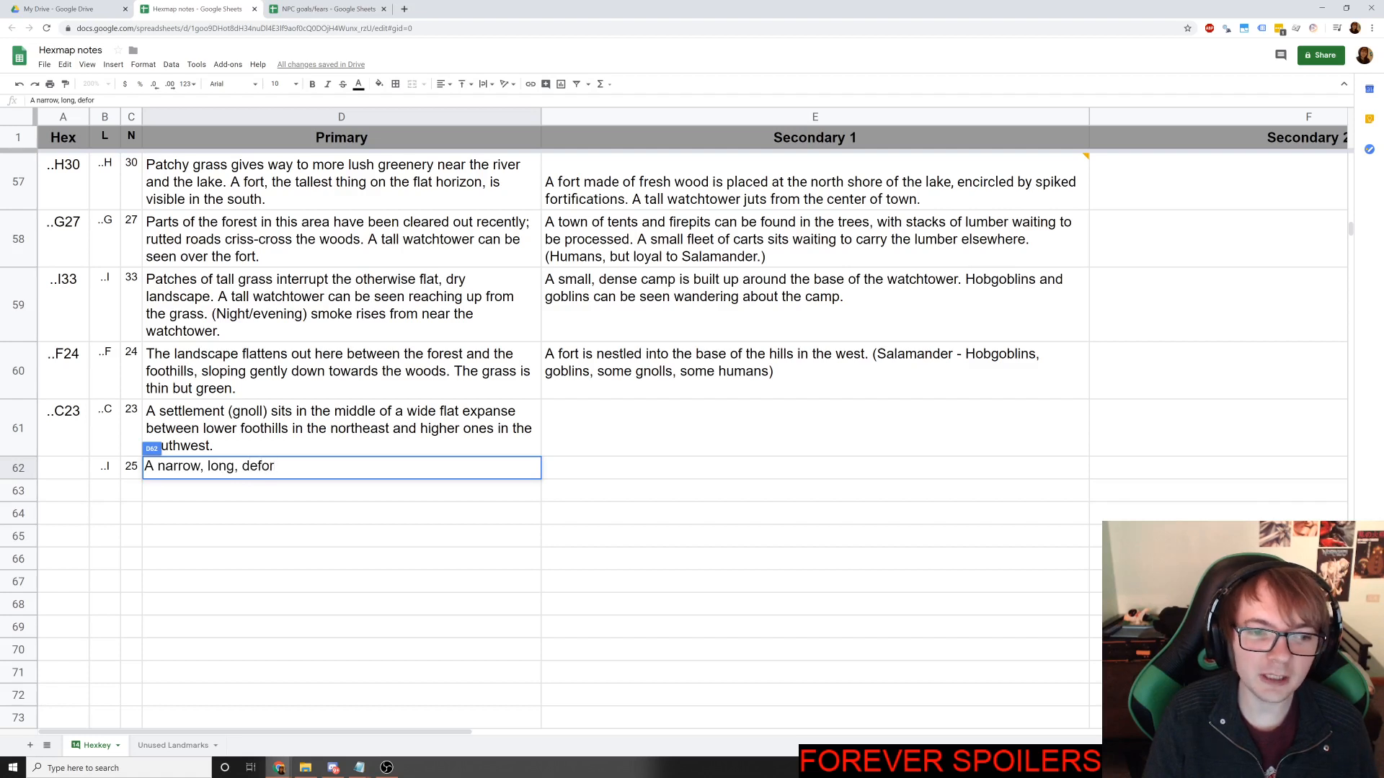
text(ested )
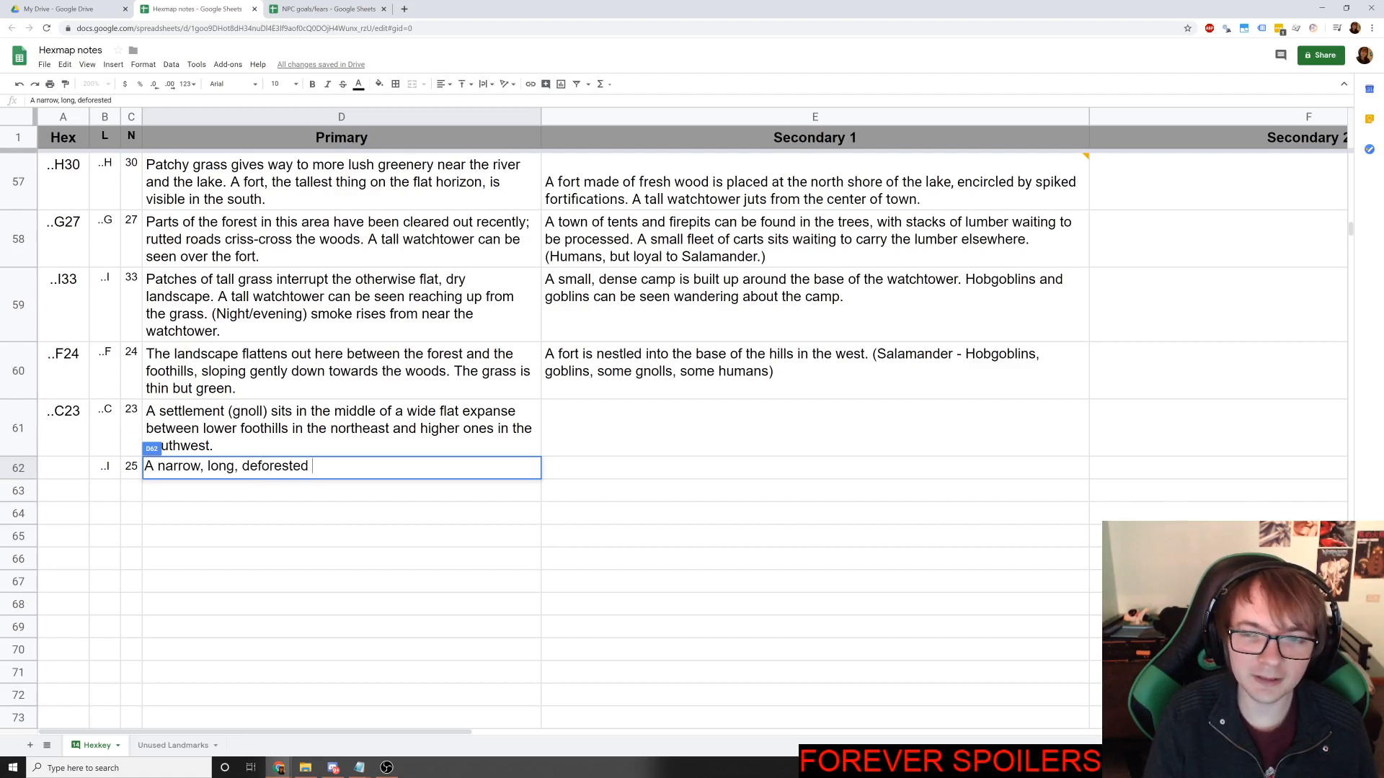
text(depression )
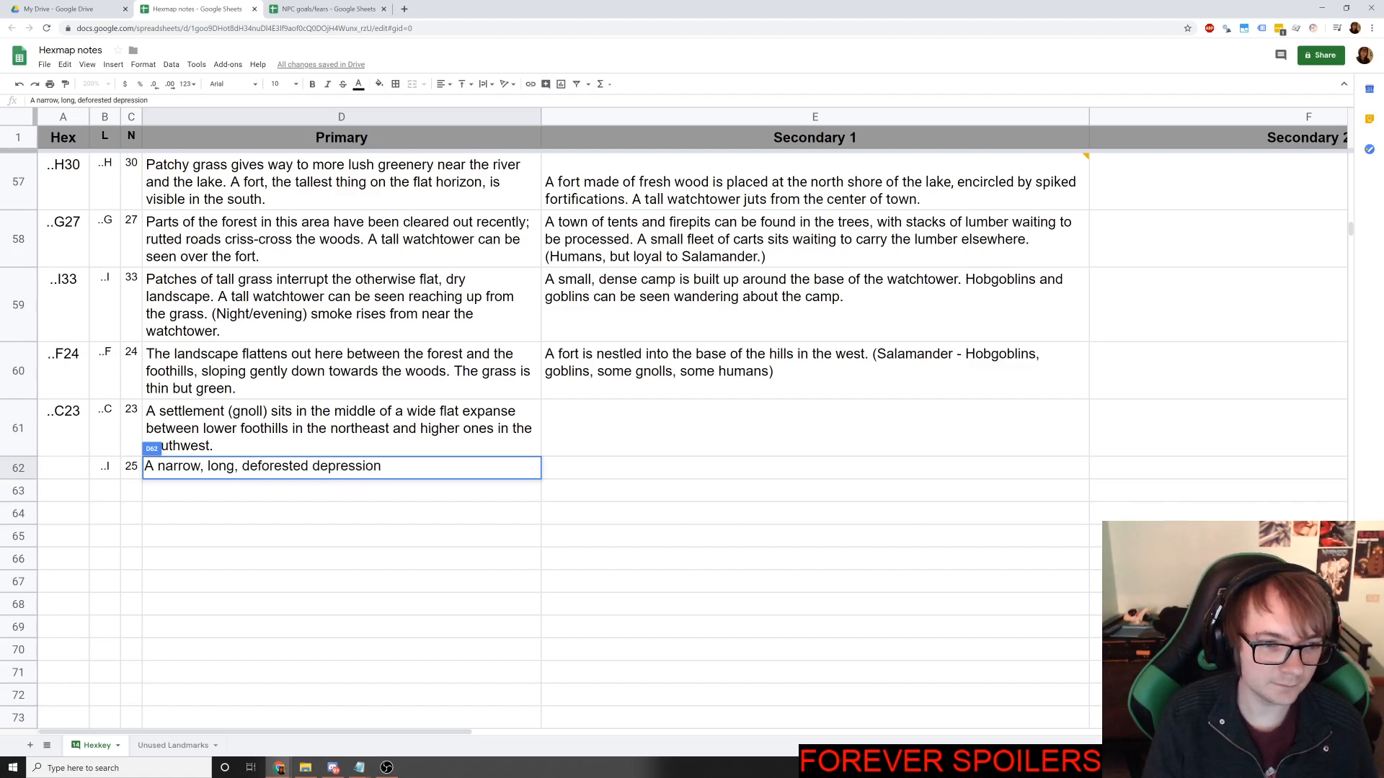
text(cuts)
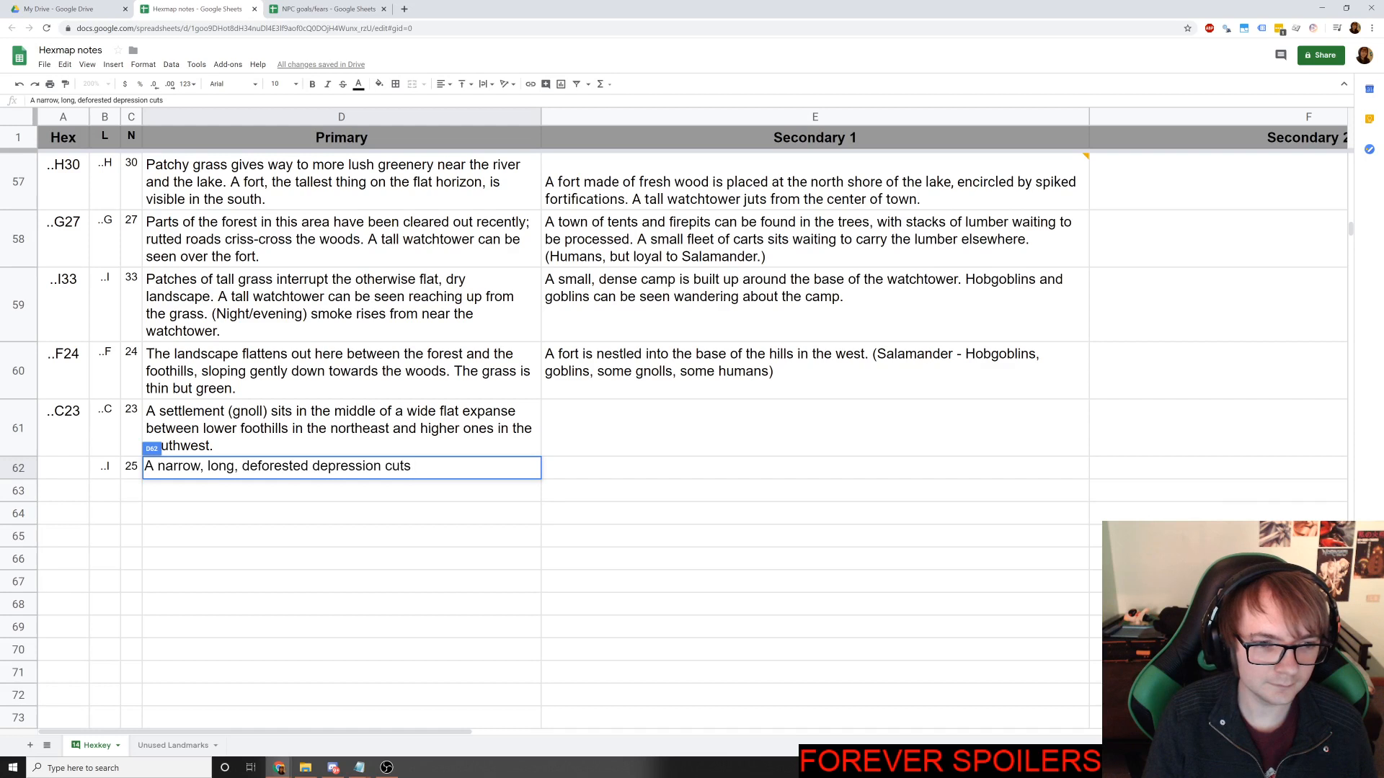
Finish the sentence in hex I25's Primary description with "north and south through the area.".
text(situa)
key(BackSpace)
key(BackSpace)
key(BackSpace)
key(BackSpace)
key(BackSpace)
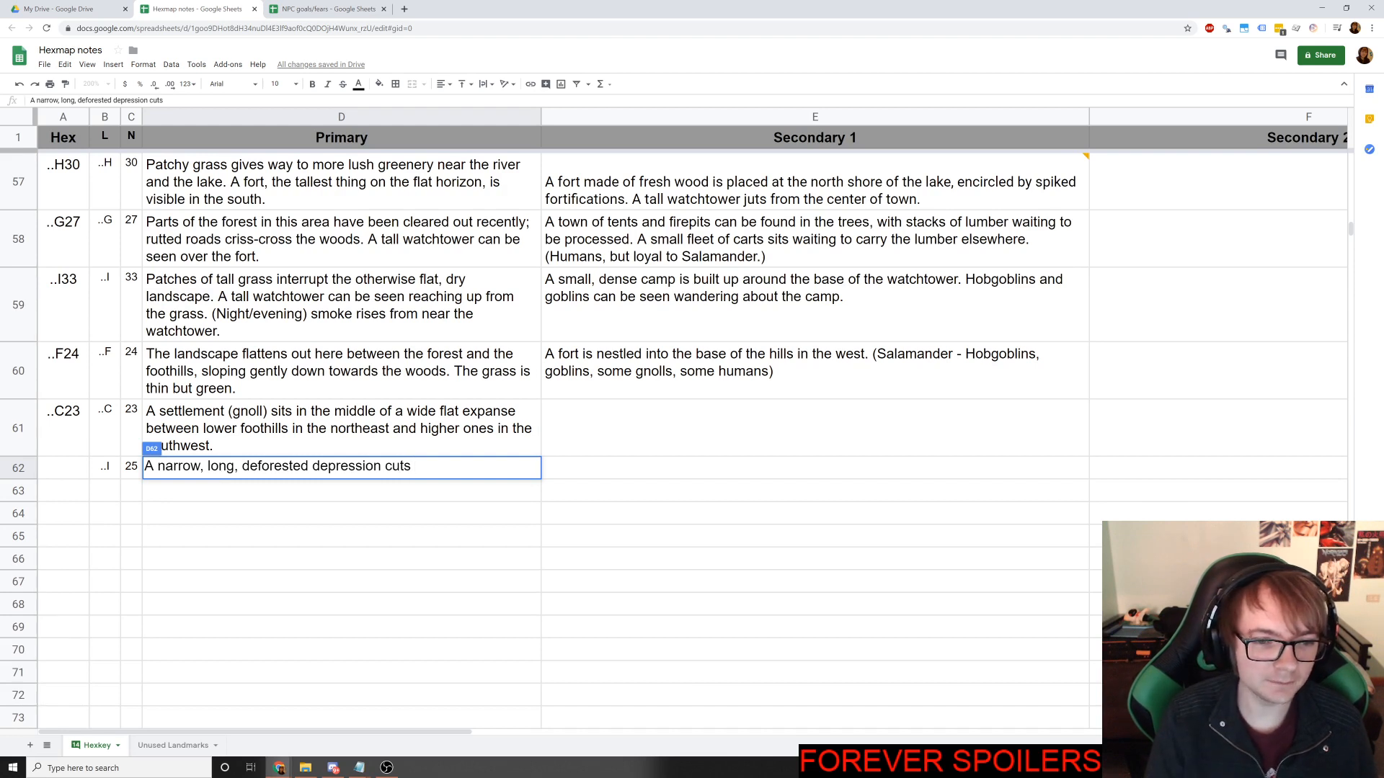
text(north and)
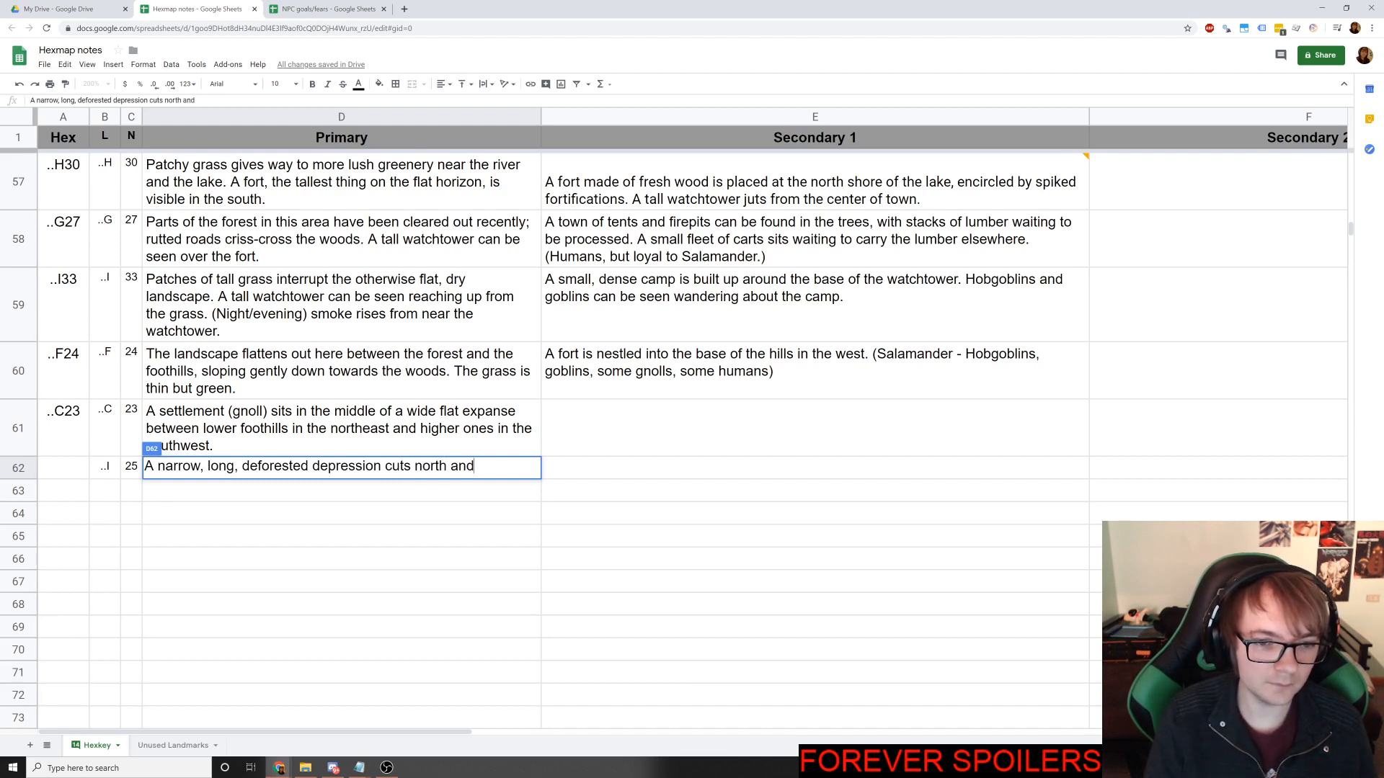
text( south through t)
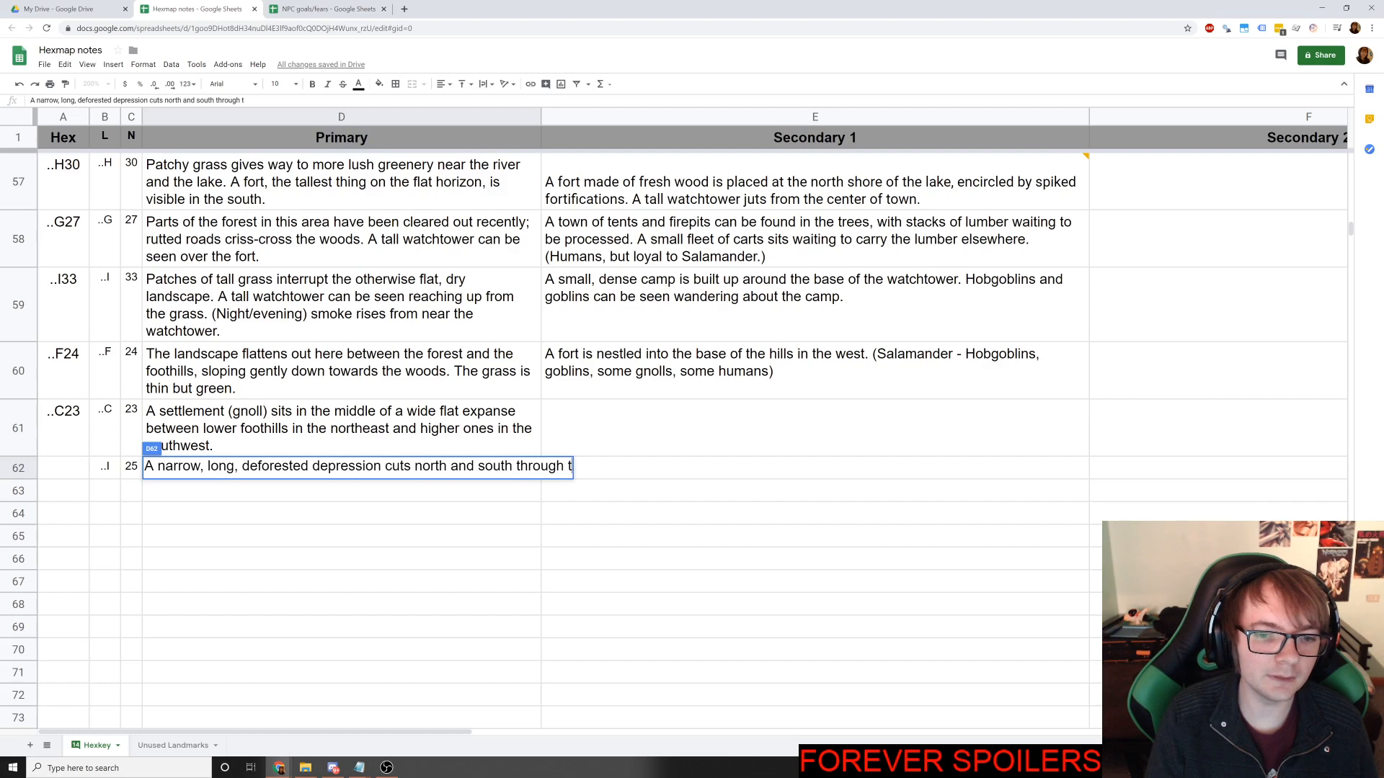
text(he area.)
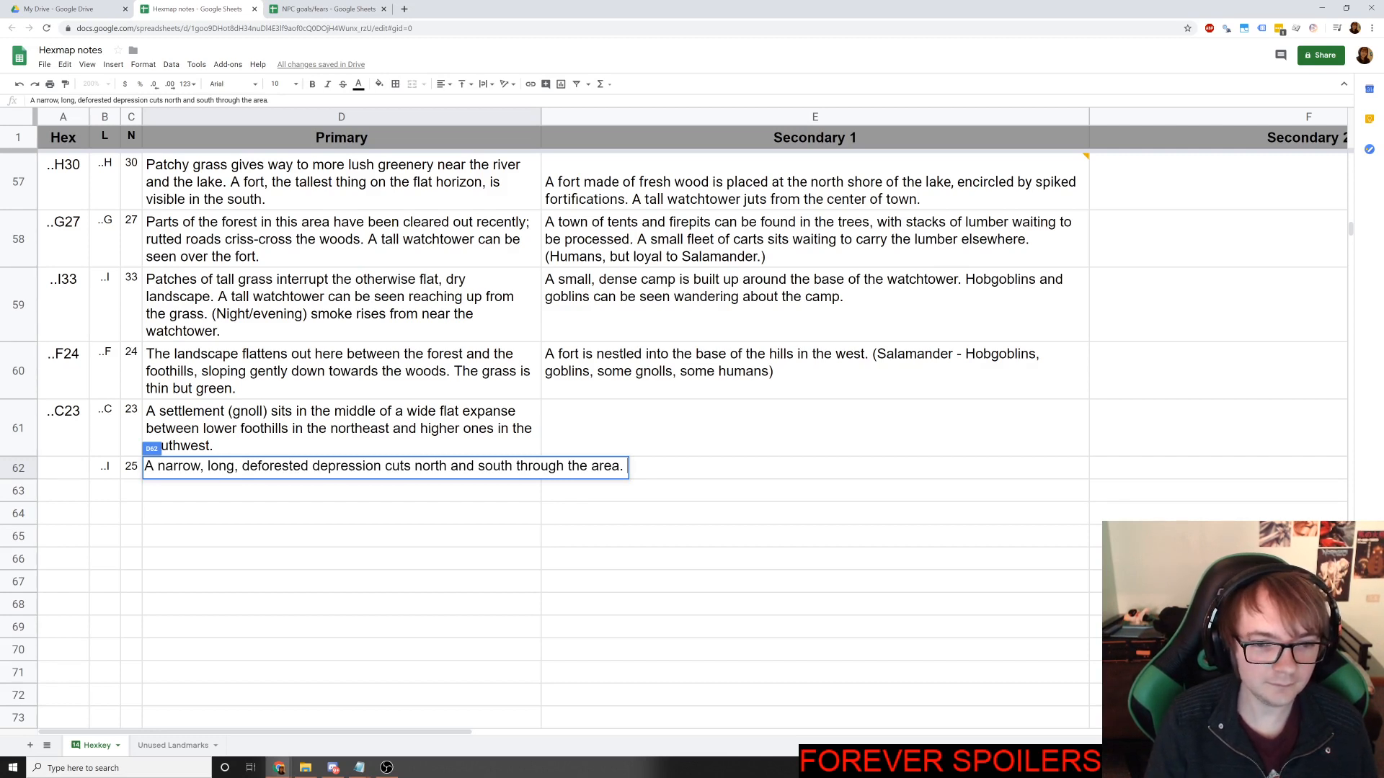
key(Return)
key(Left)
key(Left)
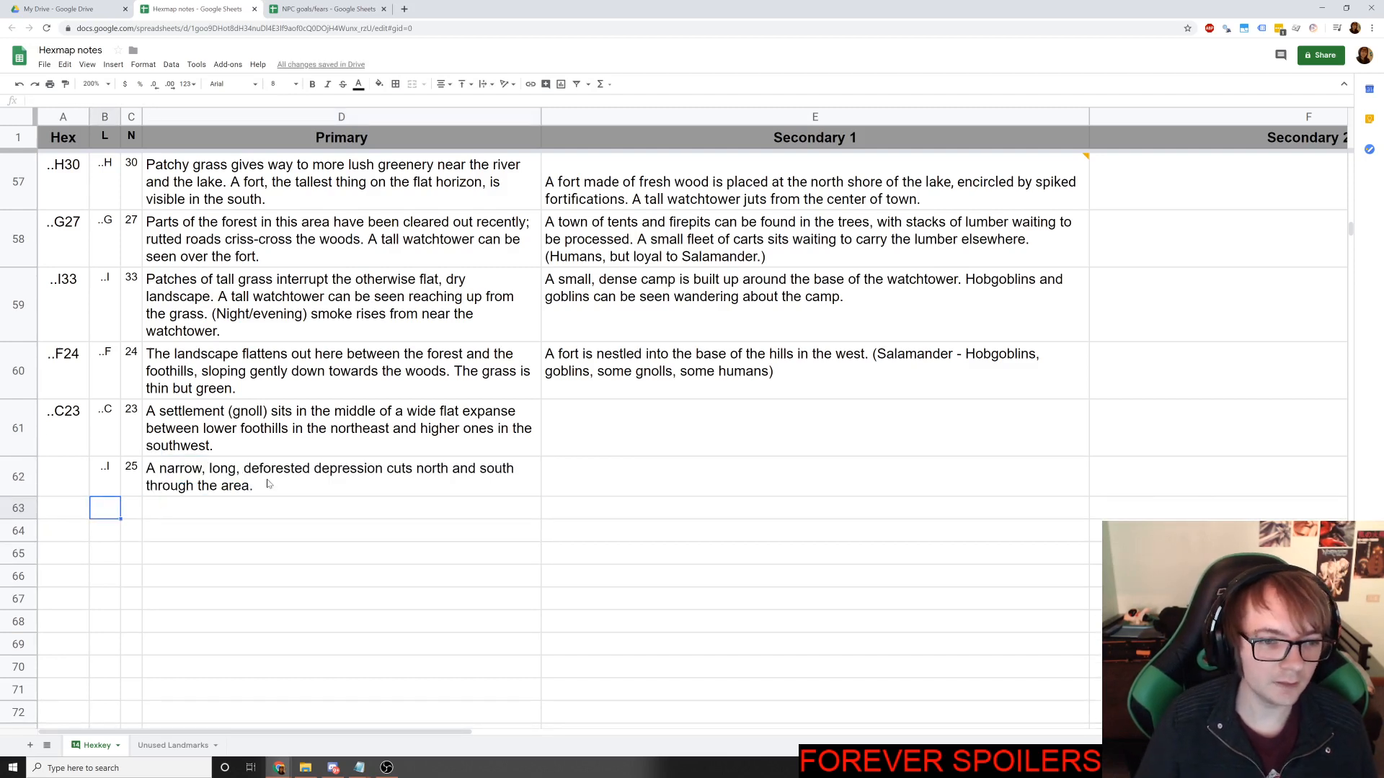
Insert "otherwise thickly forested" before "area" in hex I25's Primary description.
click(270, 481)
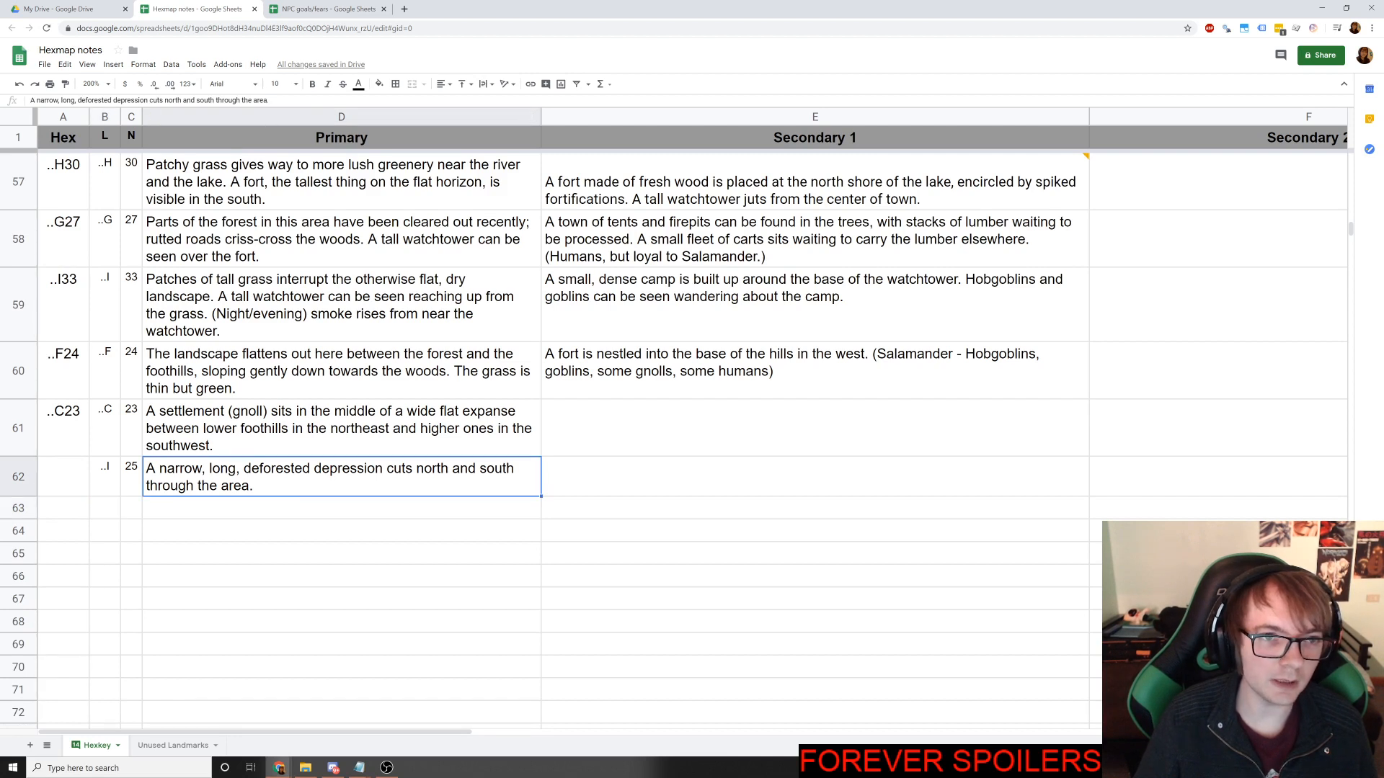
key(Return)
text(otherwise thickly )
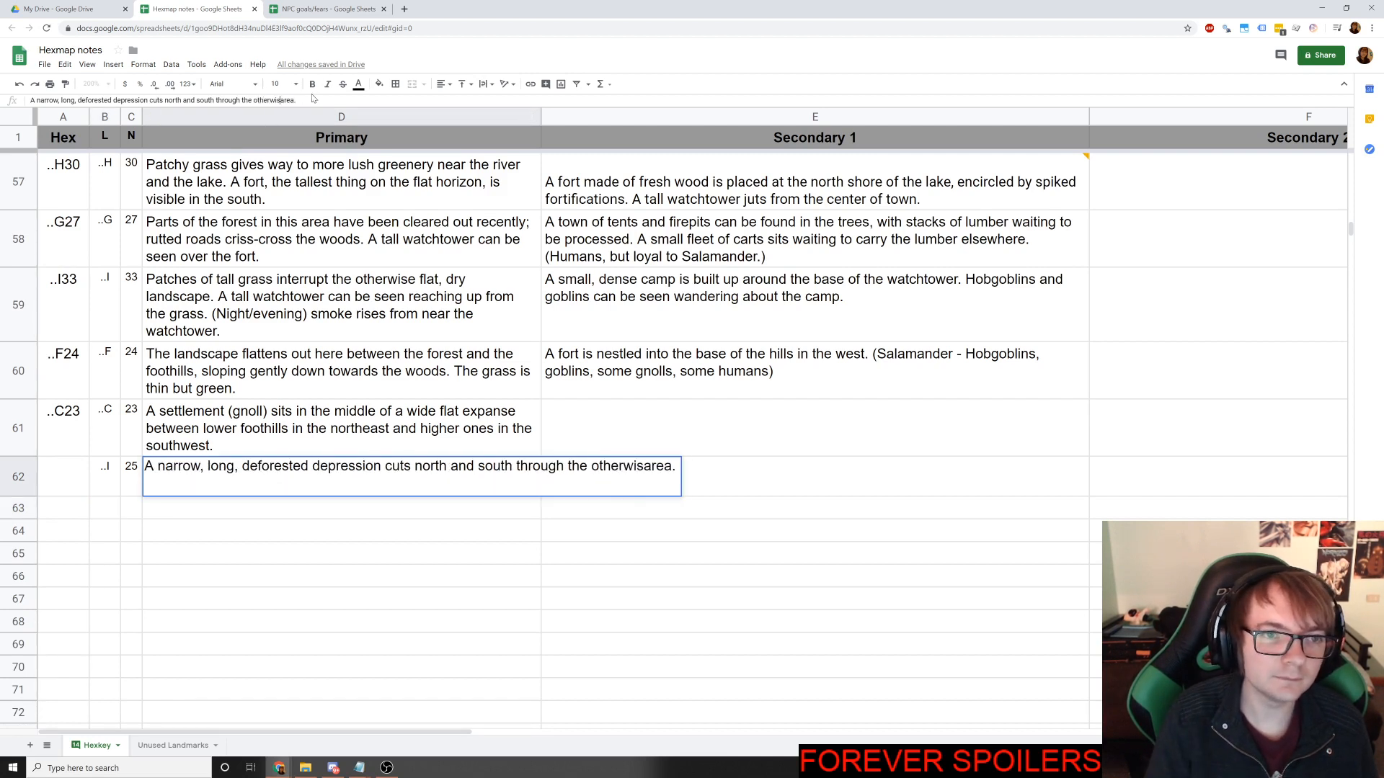
text(forested)
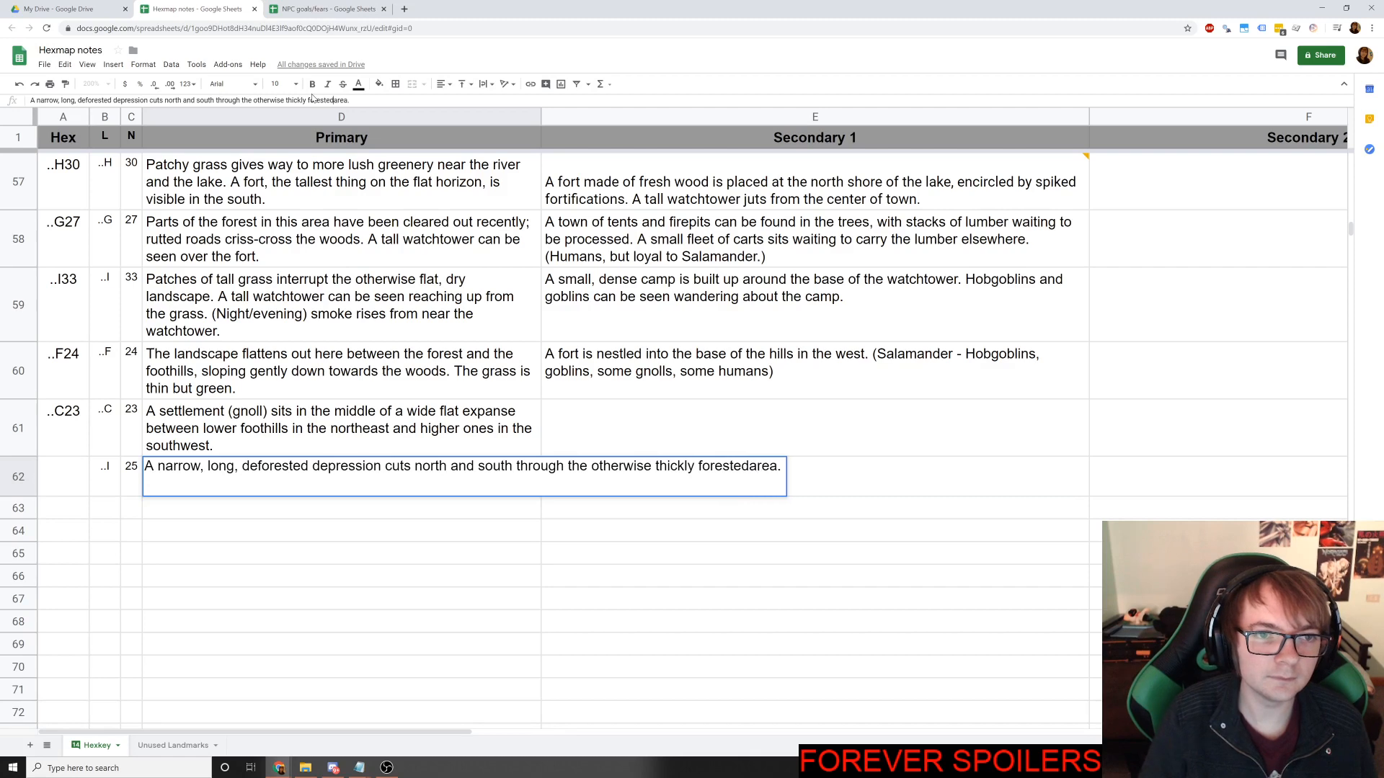
key(Return)
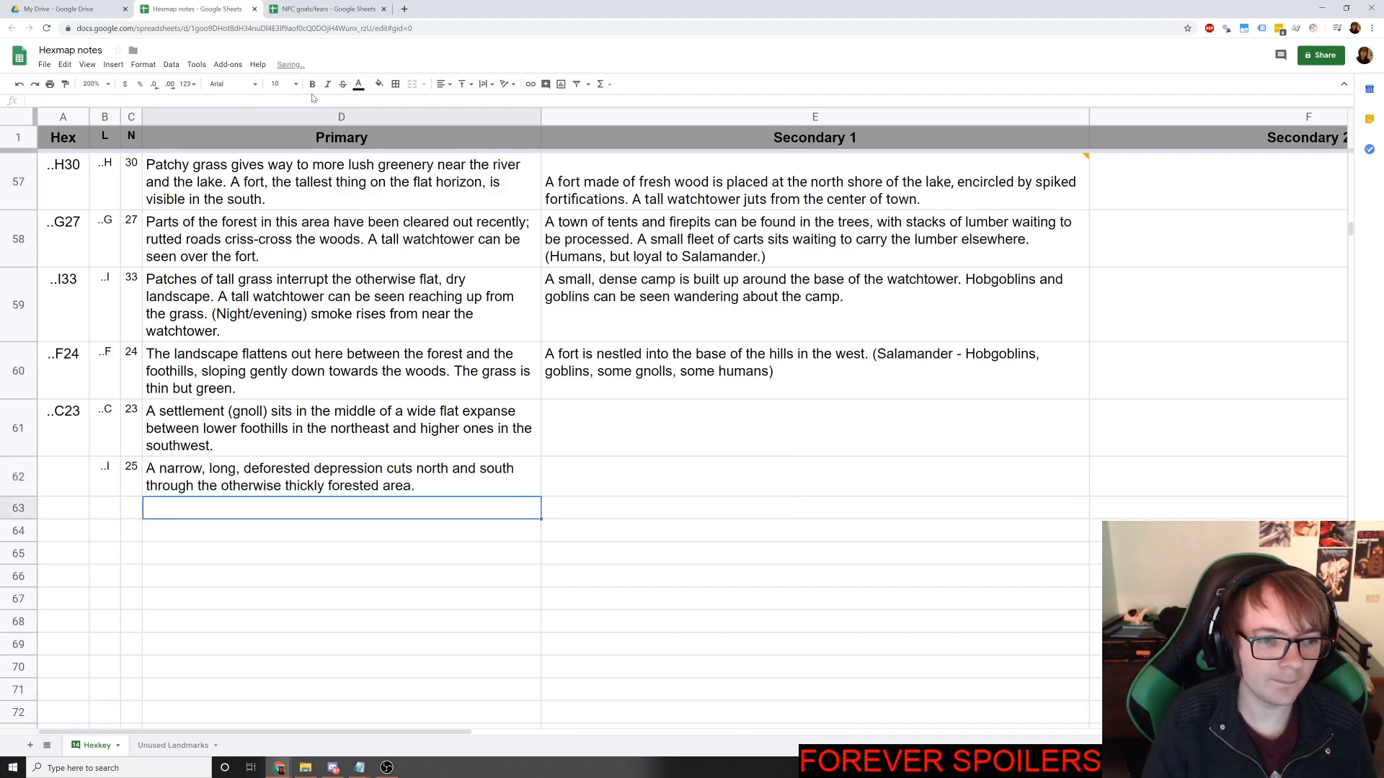
Recheck the Roll20 hex map, then select the empty letter cell in row 63 for a new entry.
key(alt+Tab)
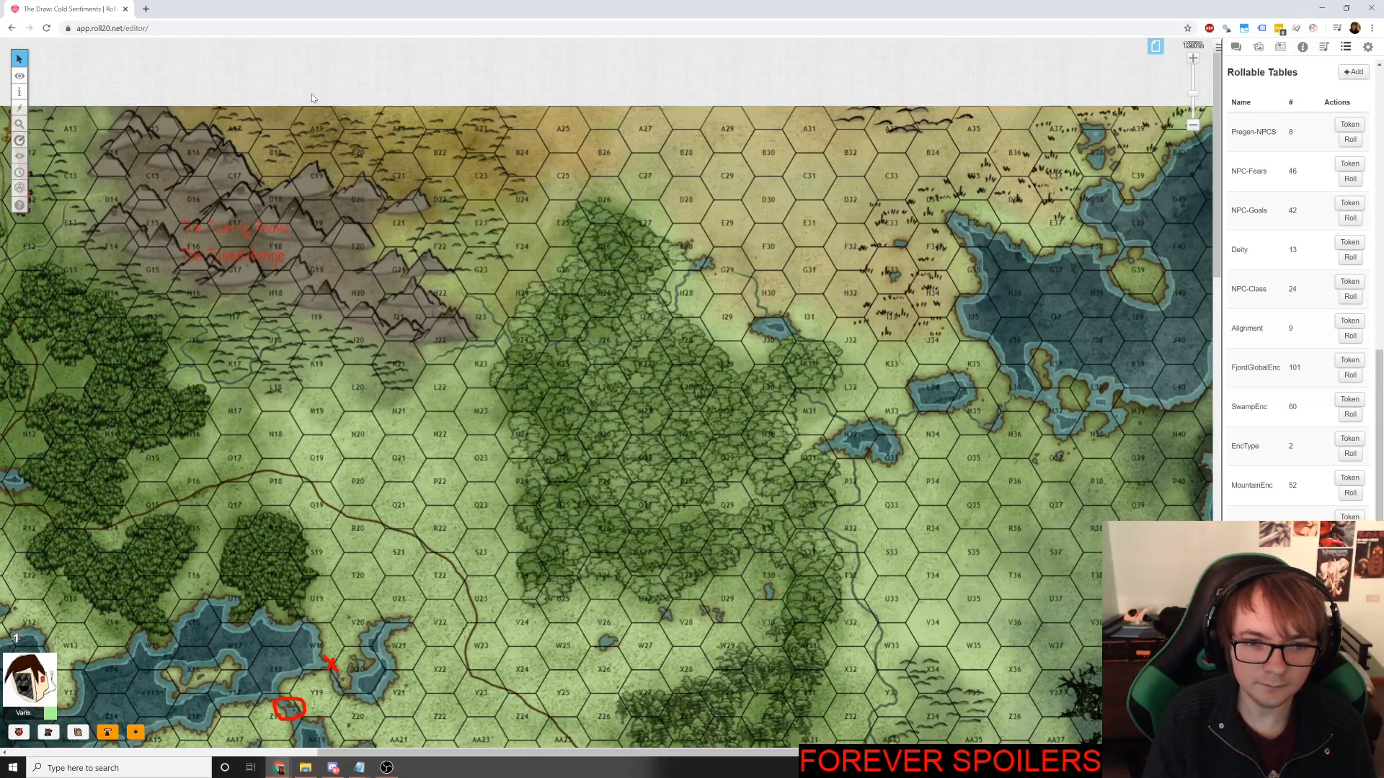
key(alt+Tab)
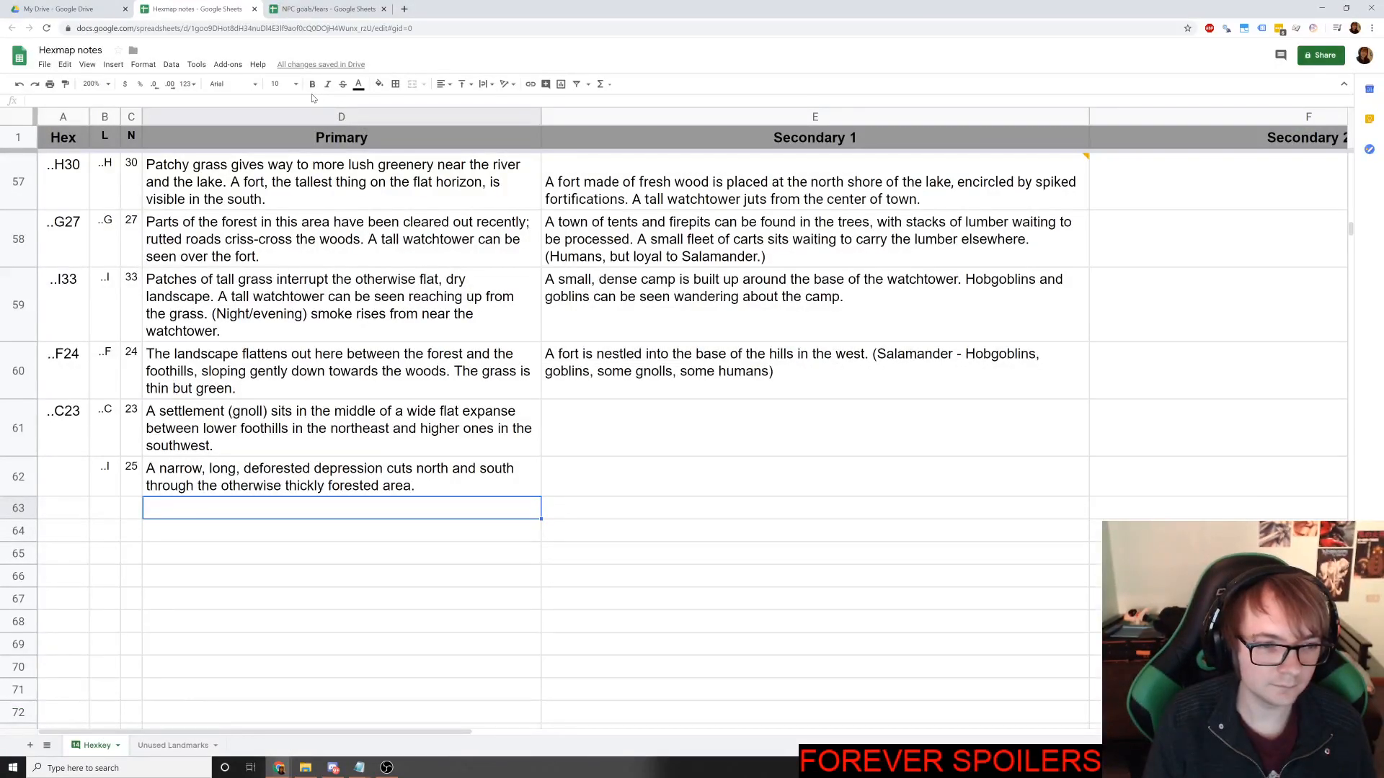
key(alt+Tab)
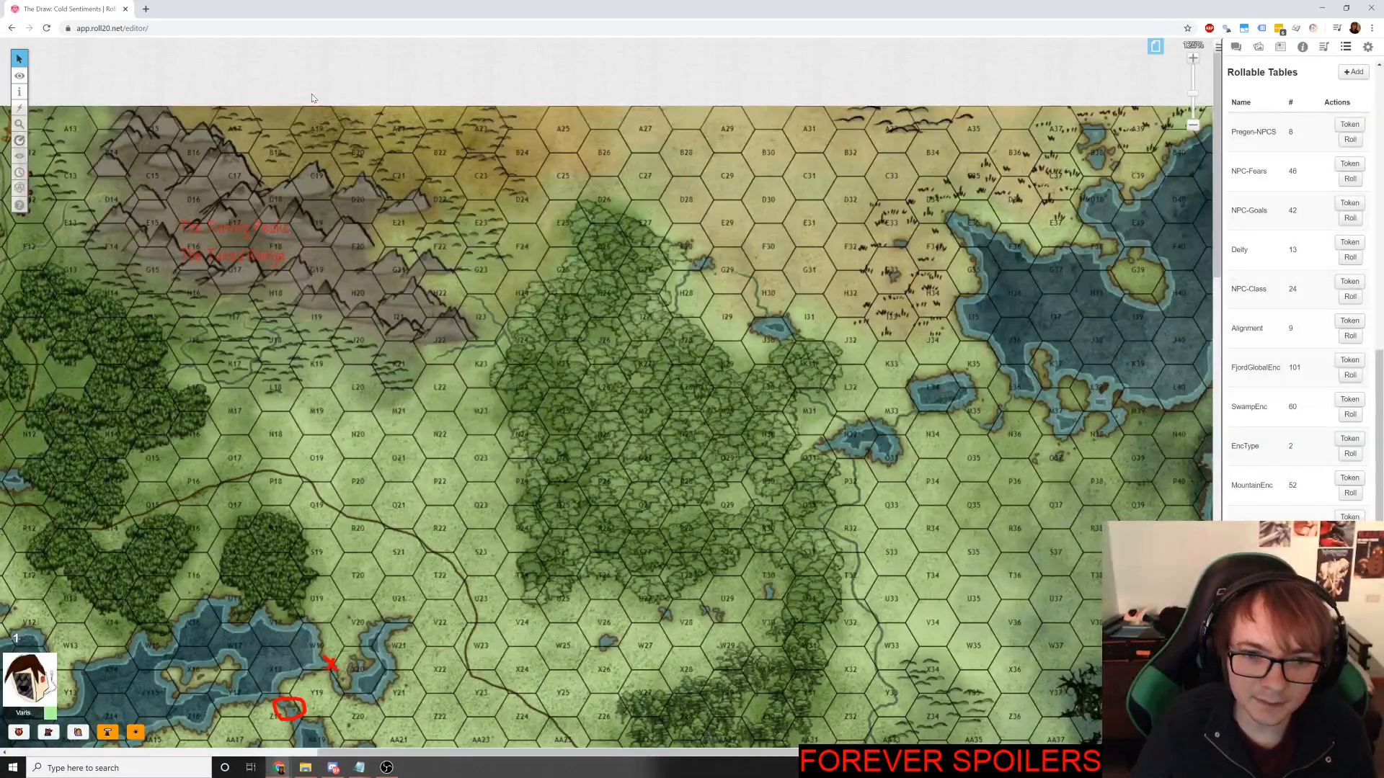
key(alt+Tab)
key(Left)
key(Left)
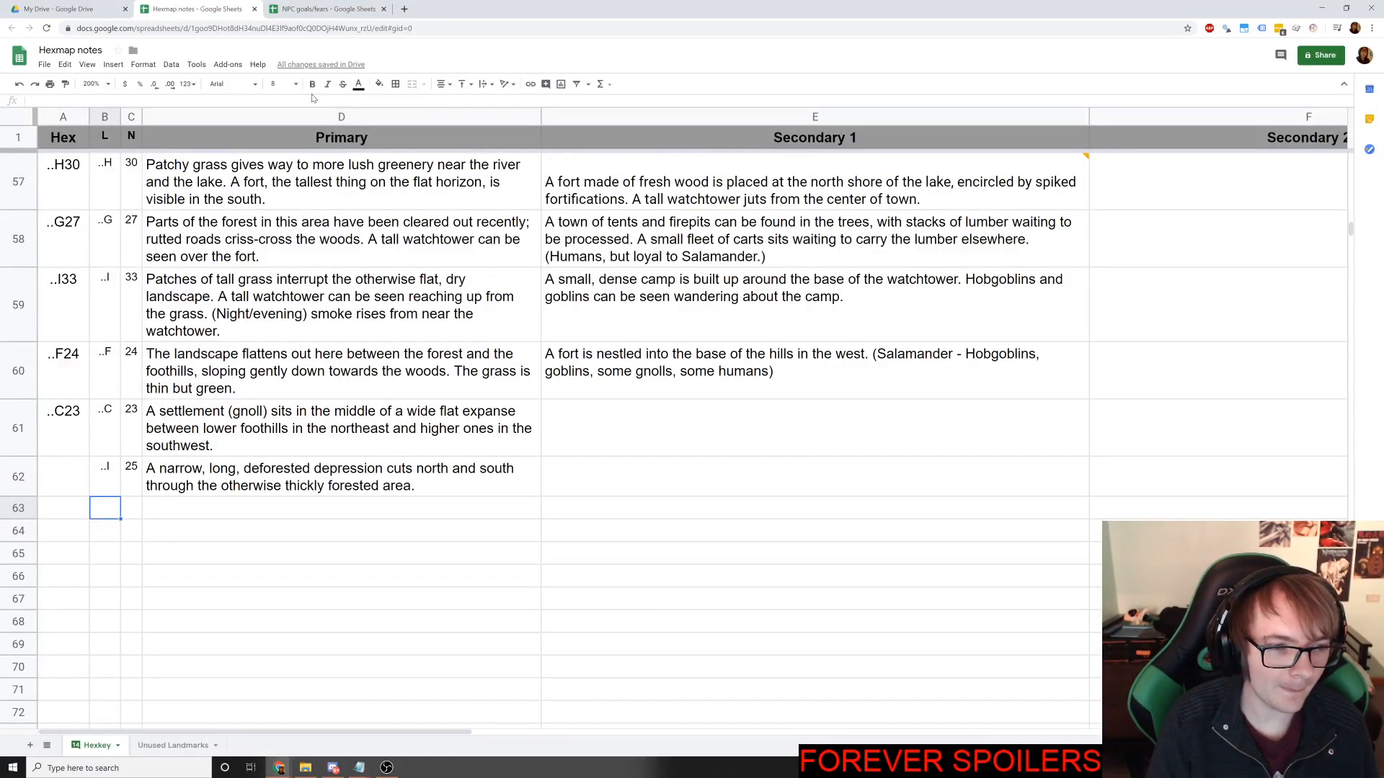
Enter letter "..K" and number 25 in row 63, and start the Primary description with "The".
text(..K)
key(Tab)
text(25)
key(Tab)
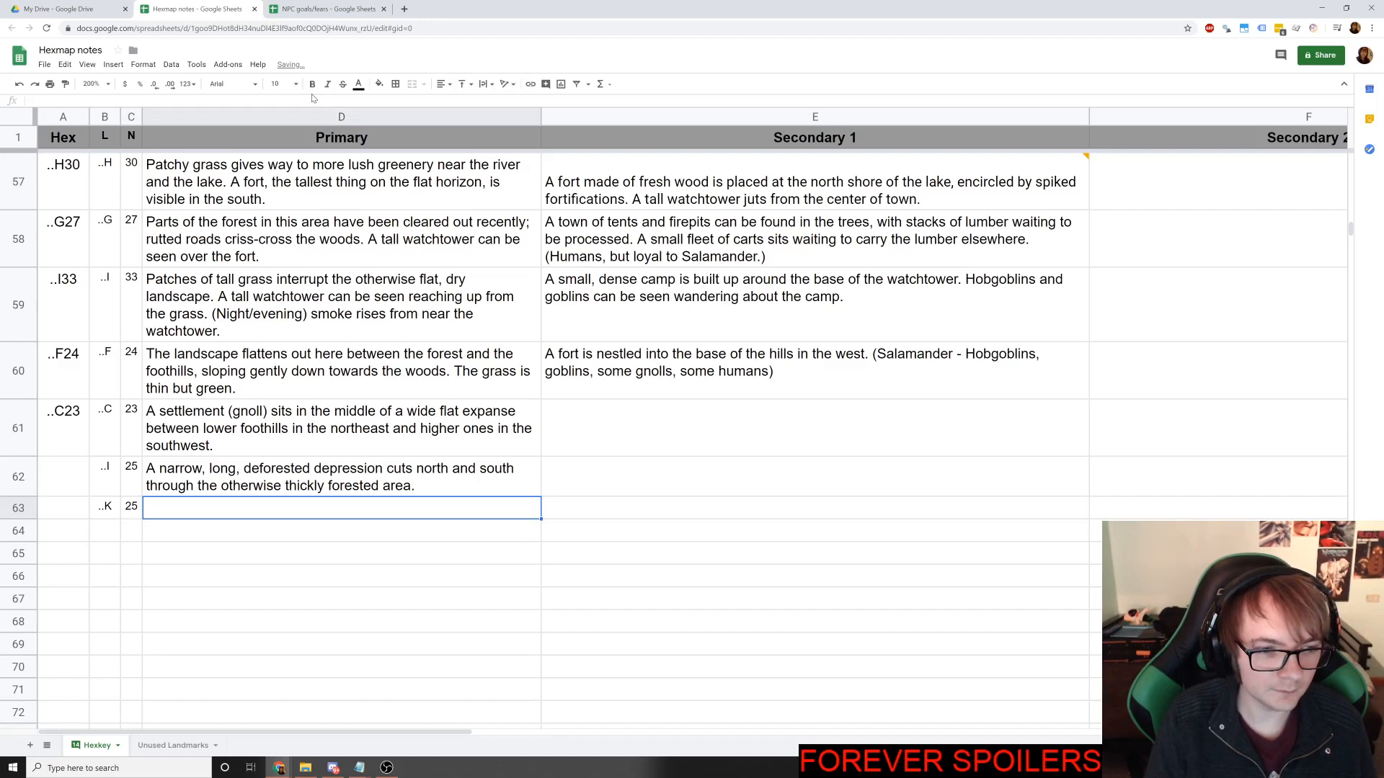
text(The )
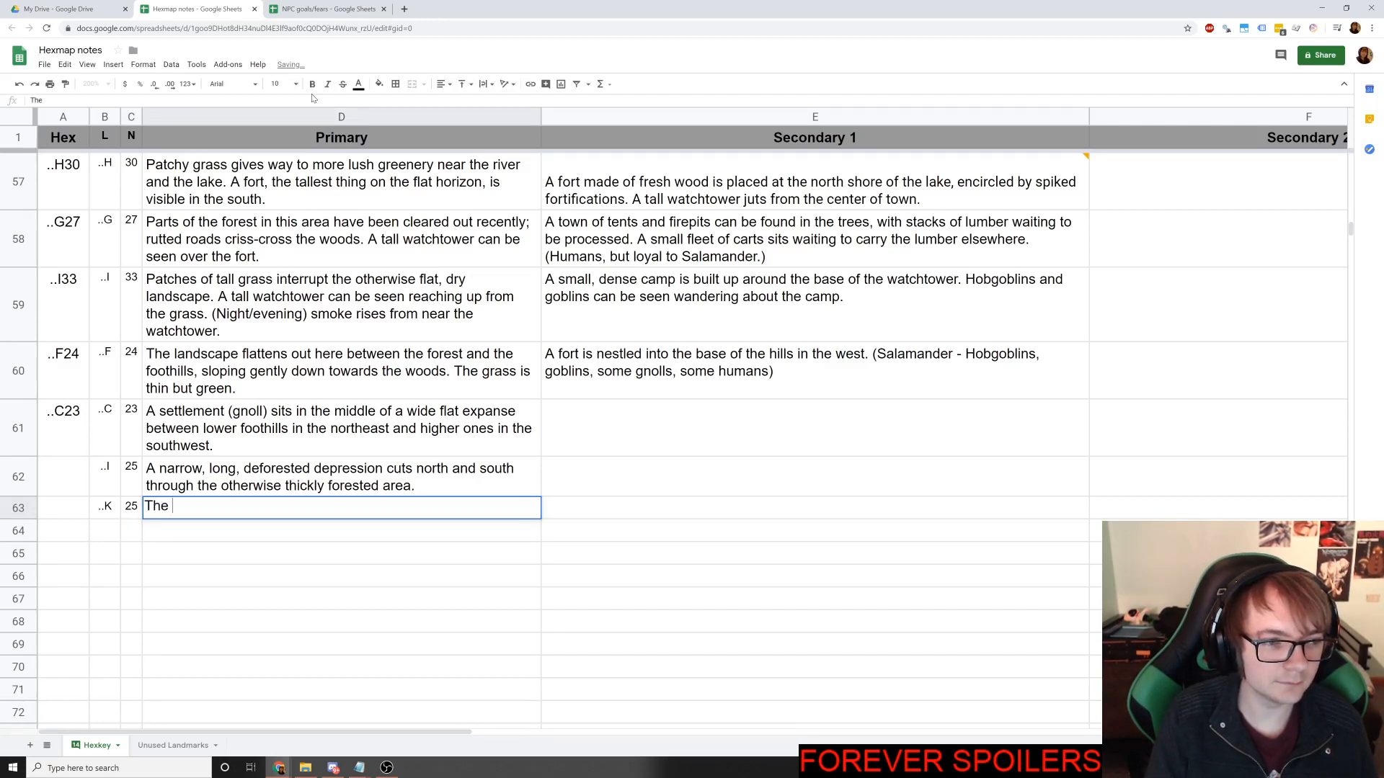
text(depression)
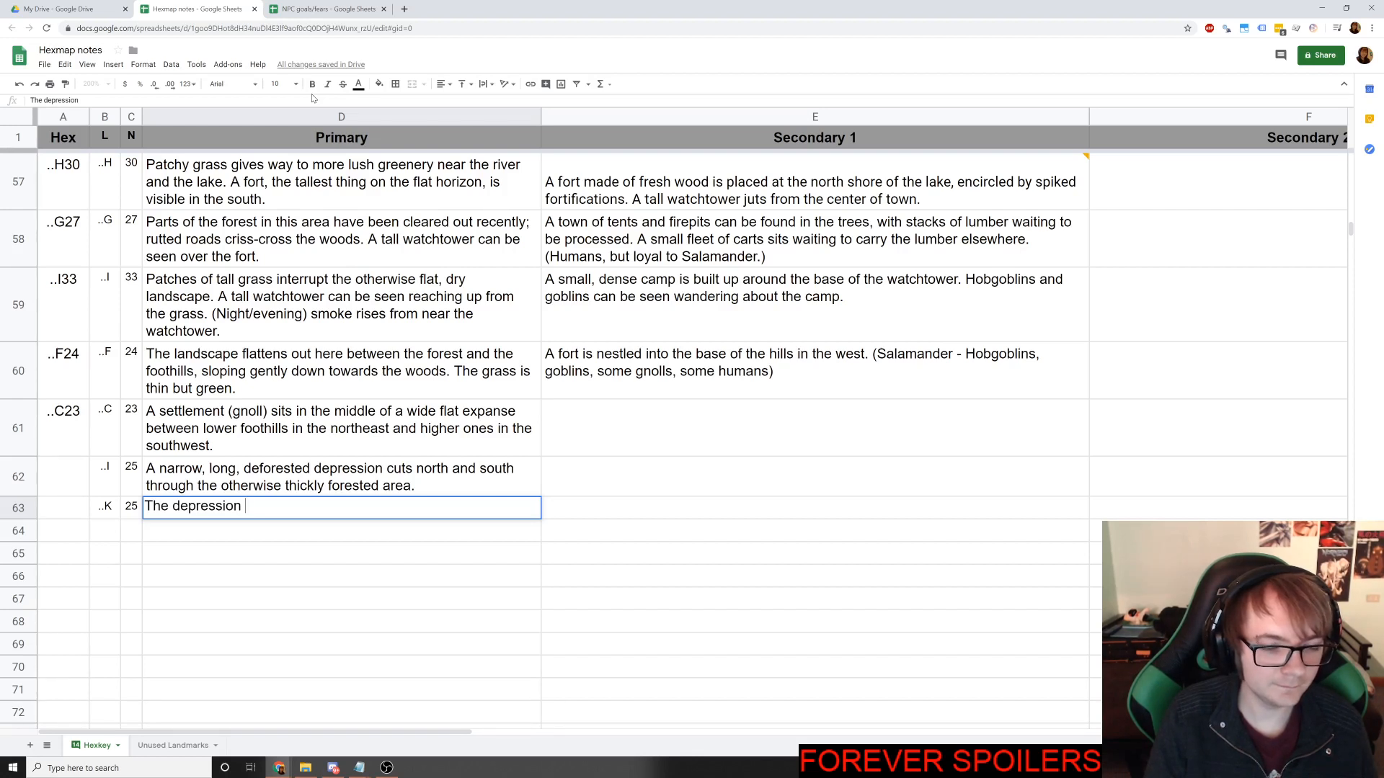
text(fr)
key(BackSpace)
key(BackSpace)
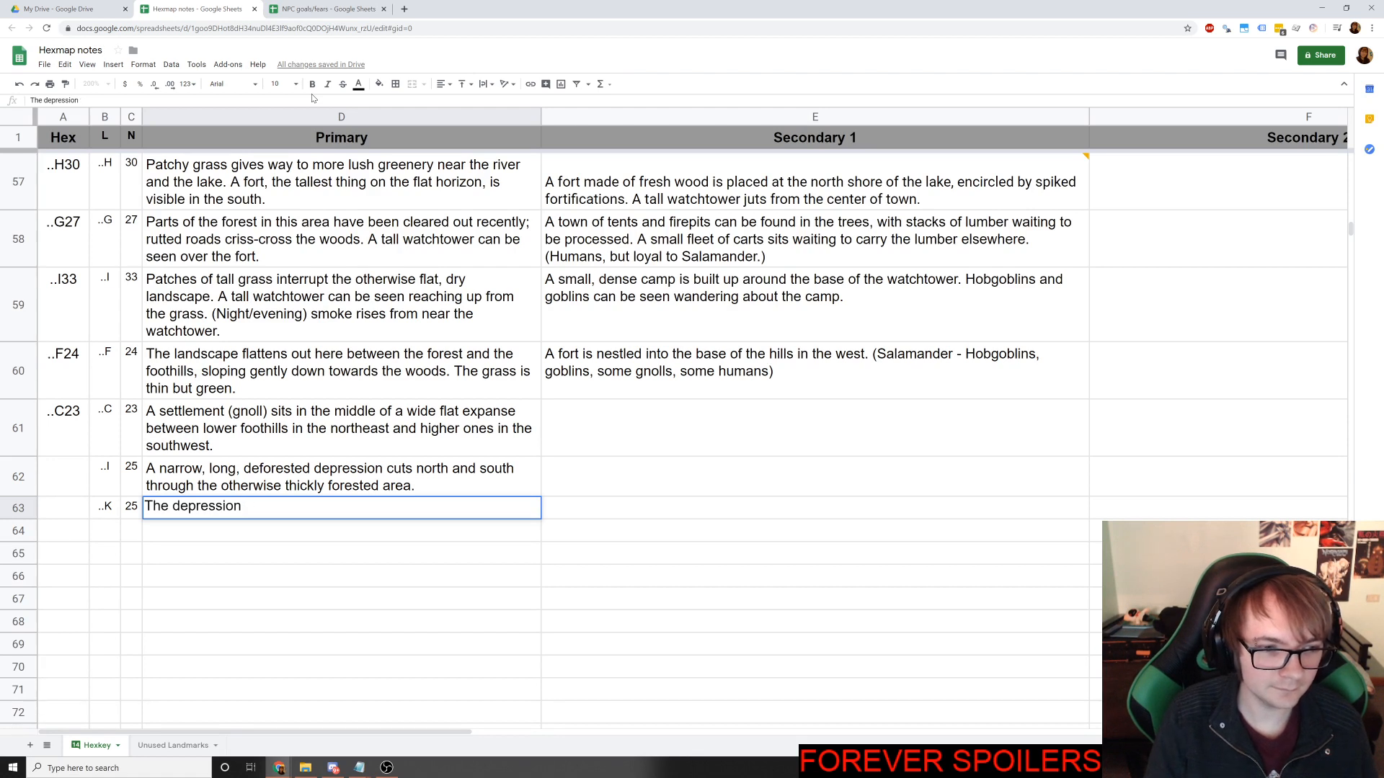
text(from the north)
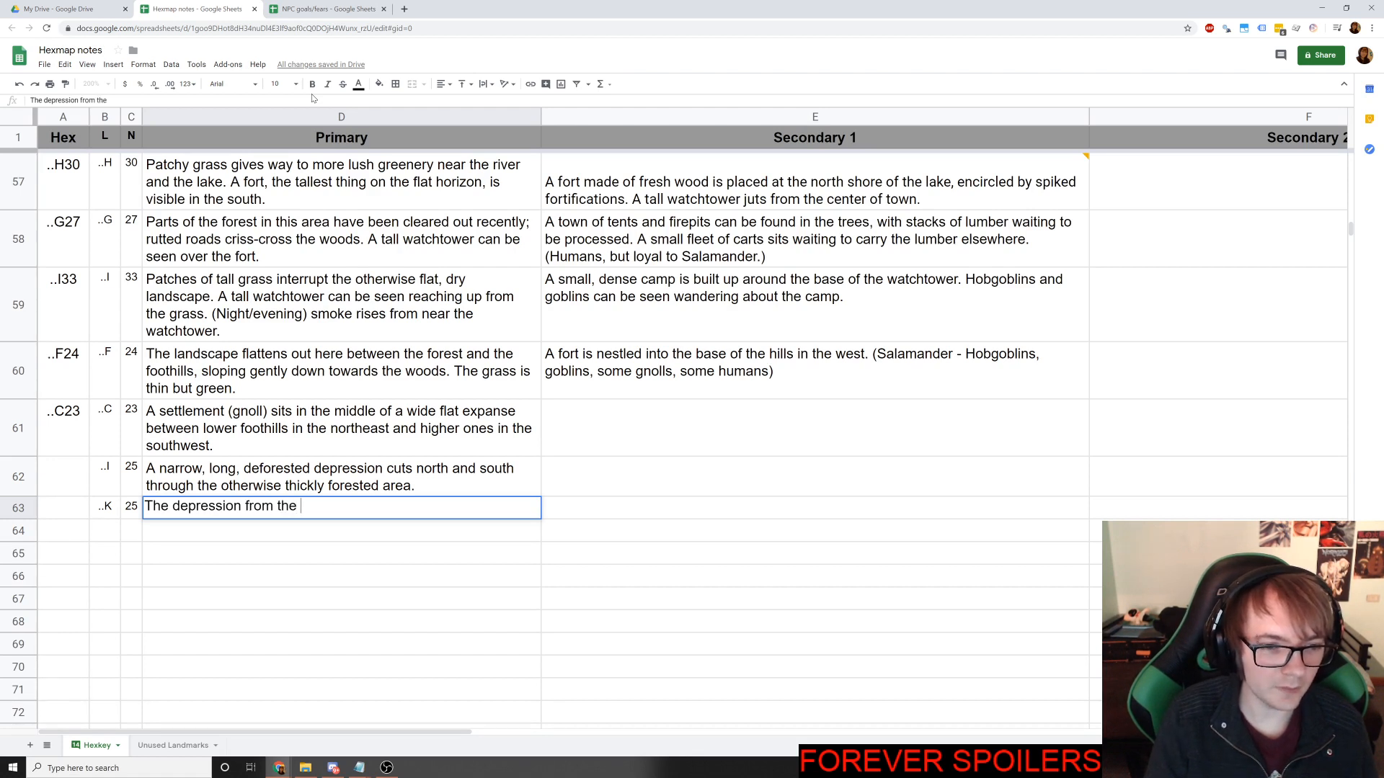
text(ntinues along)
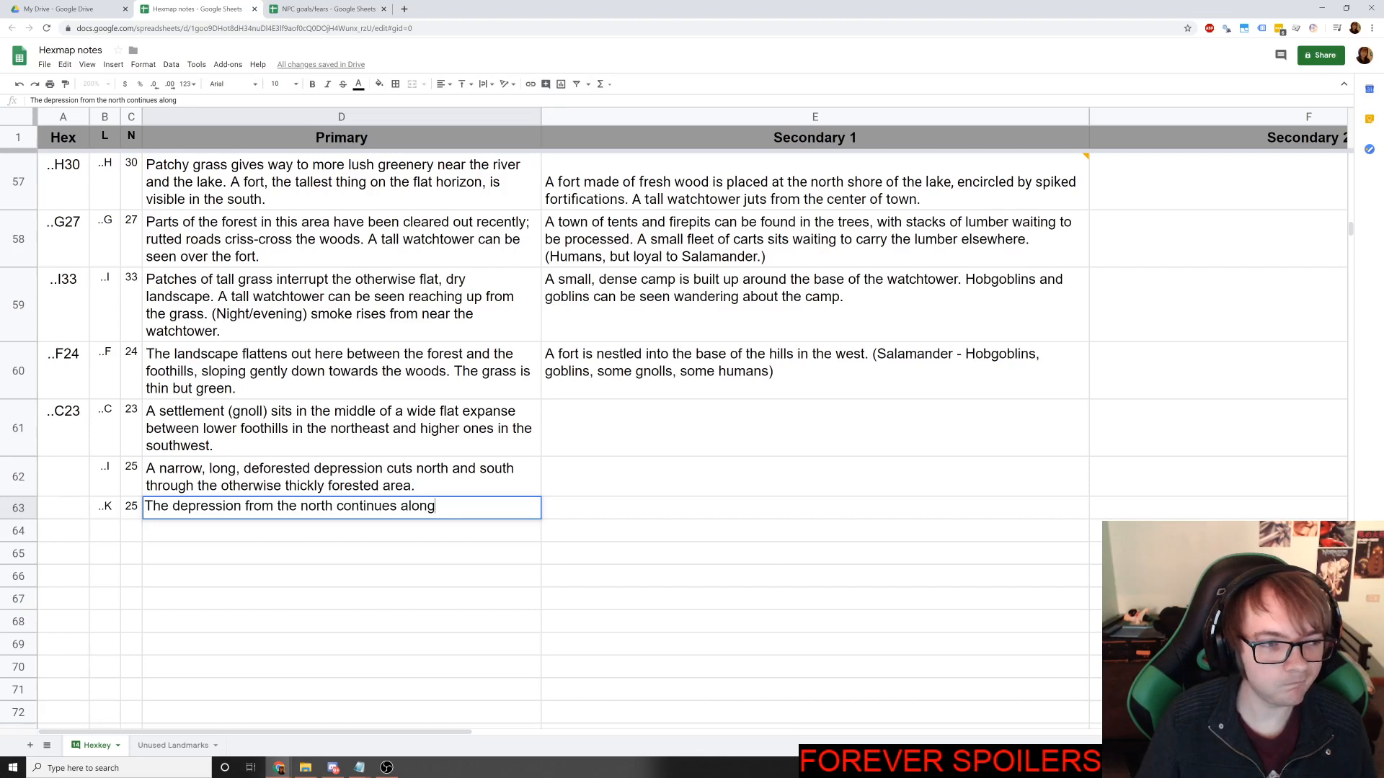
key(alt+Tab)
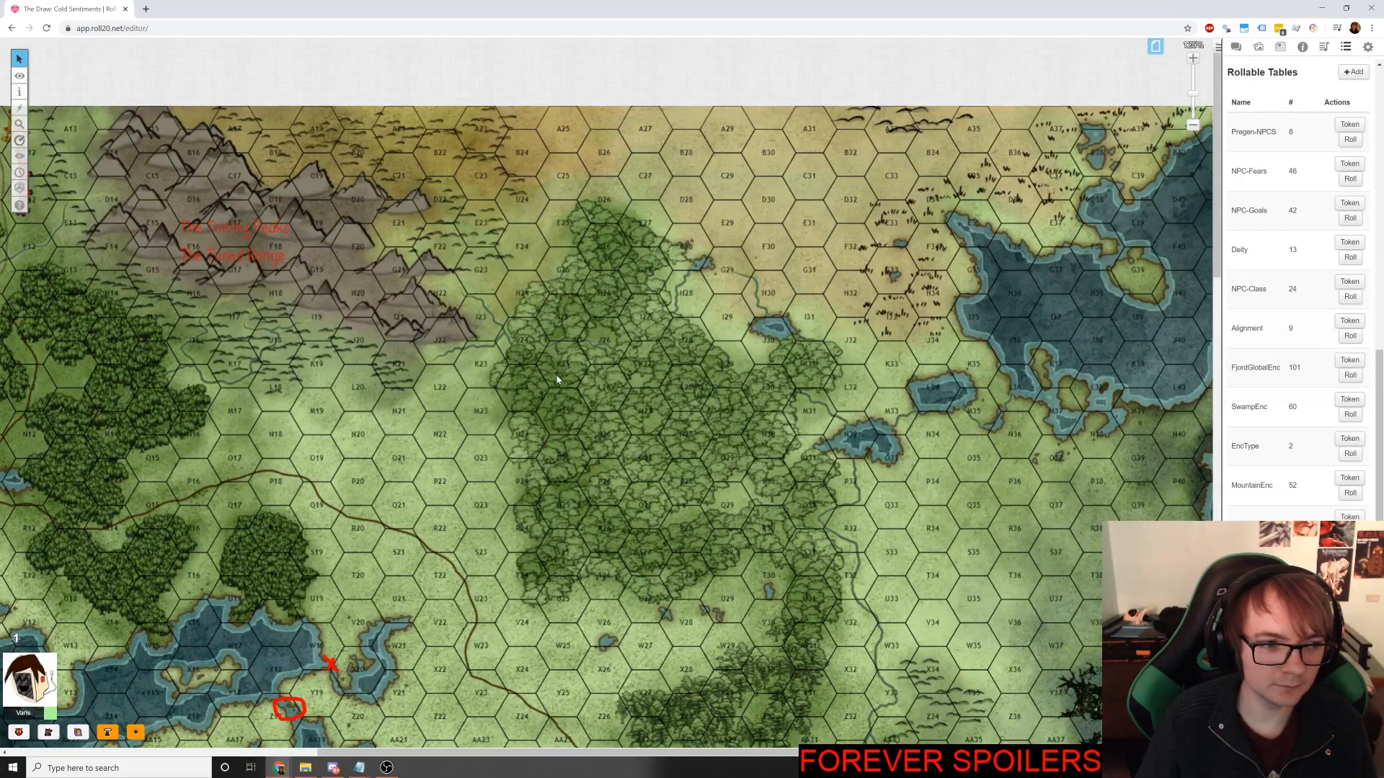
key(alt+Tab)
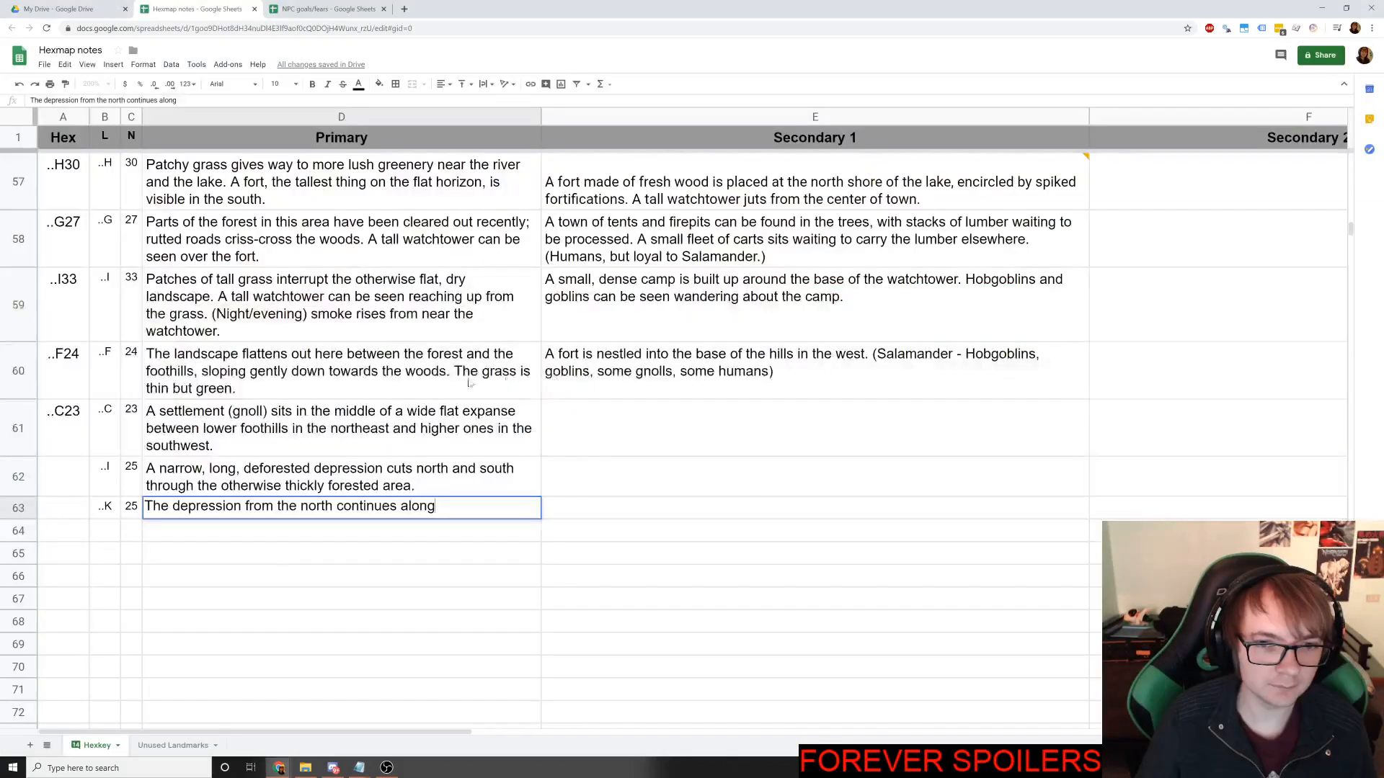
Rewrite hex K25's Primary description after "The" as "deforested depression cuts along the north half of this area,".
shift+click(182, 499)
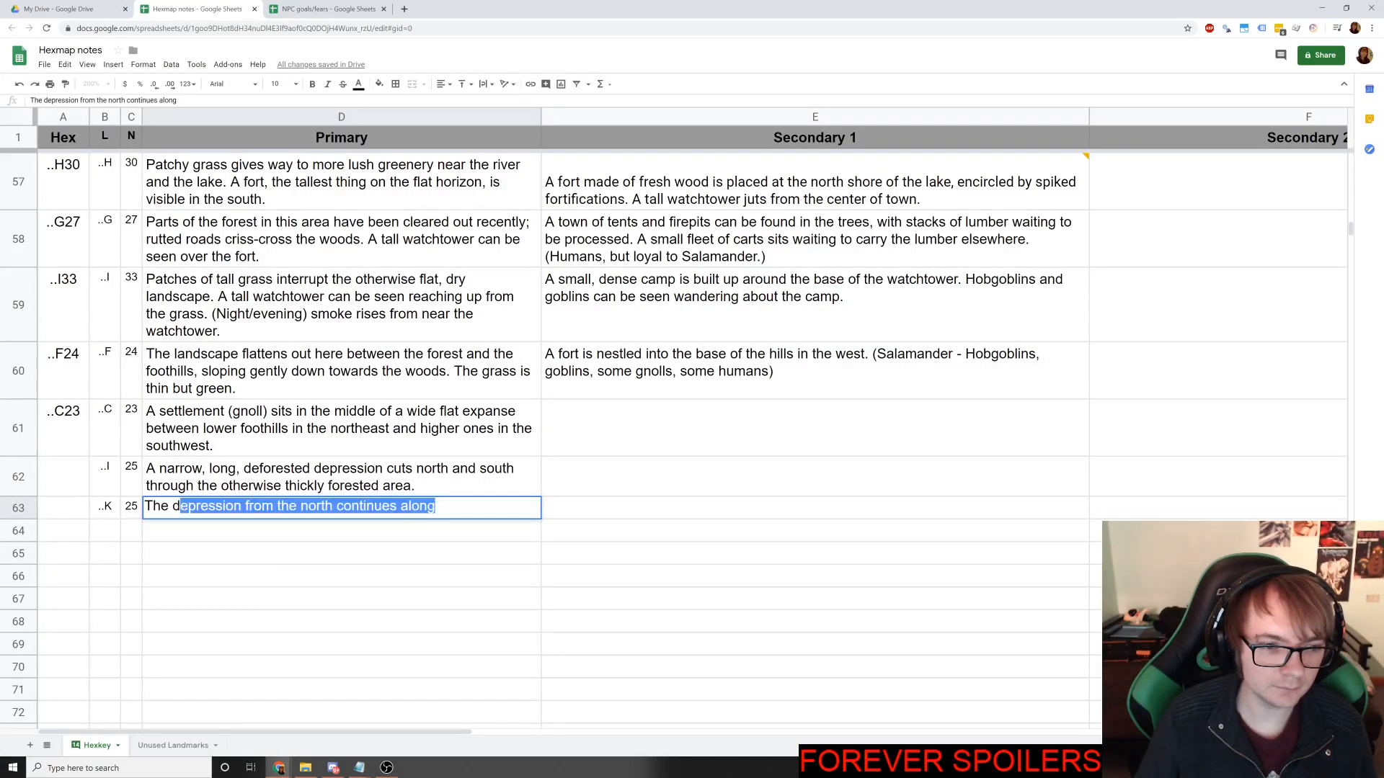
text(defo)
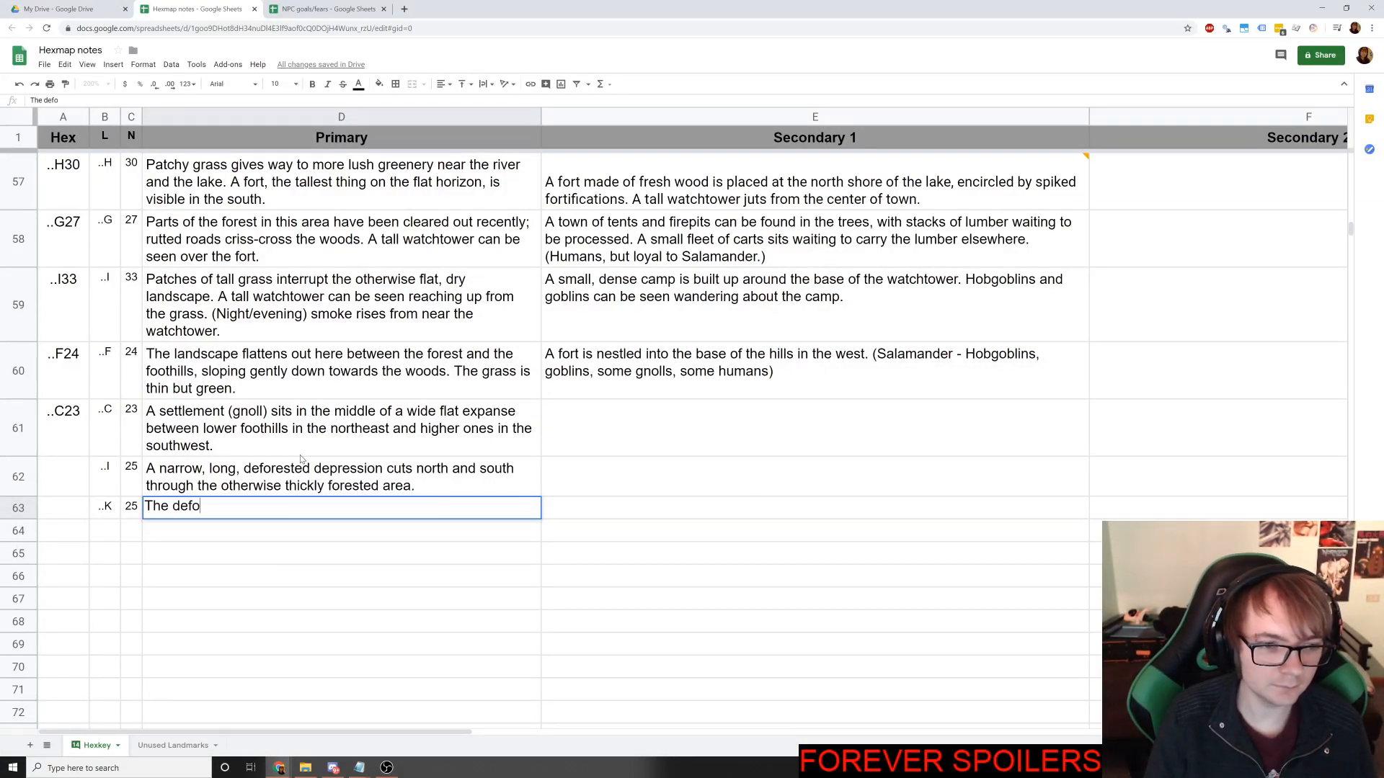
text(rested depression cuts )
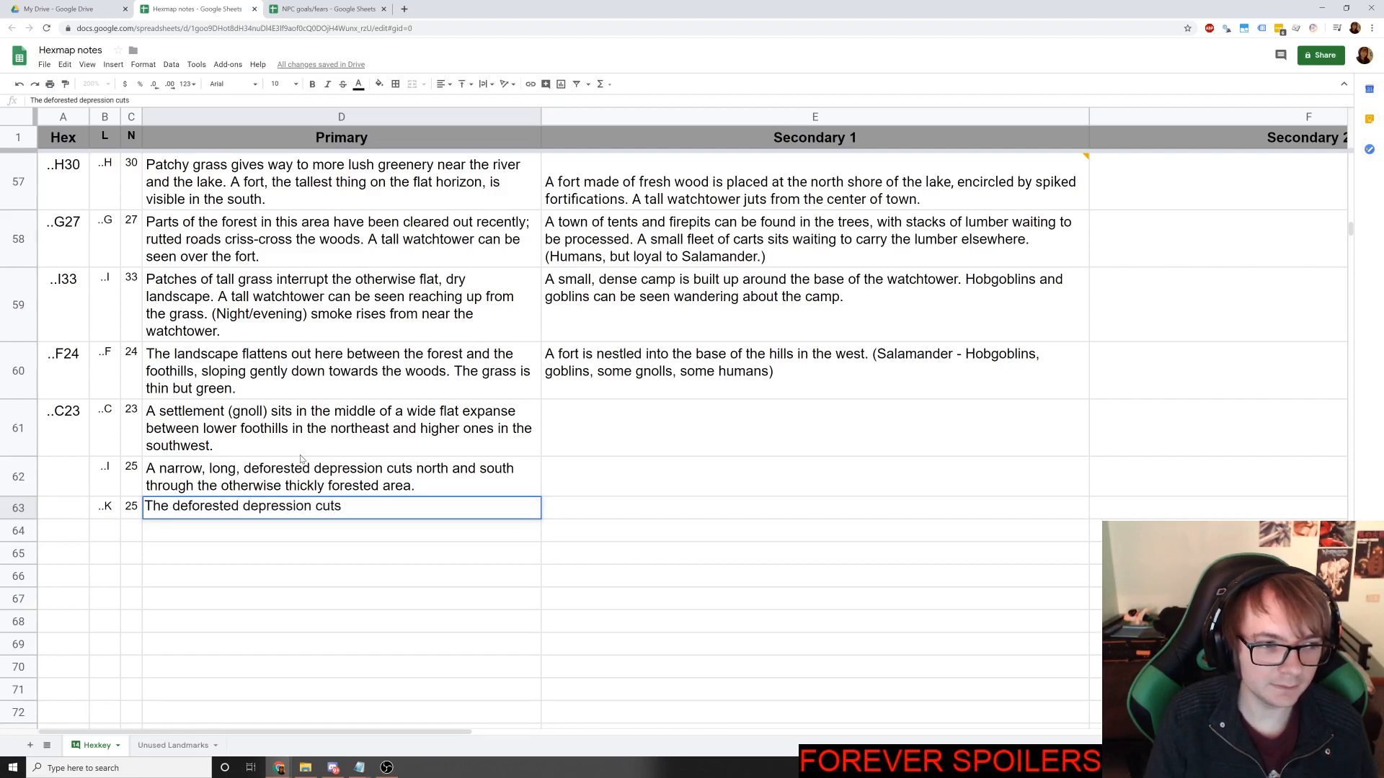
text(along thi)
key(BackSpace)
key(BackSpace)
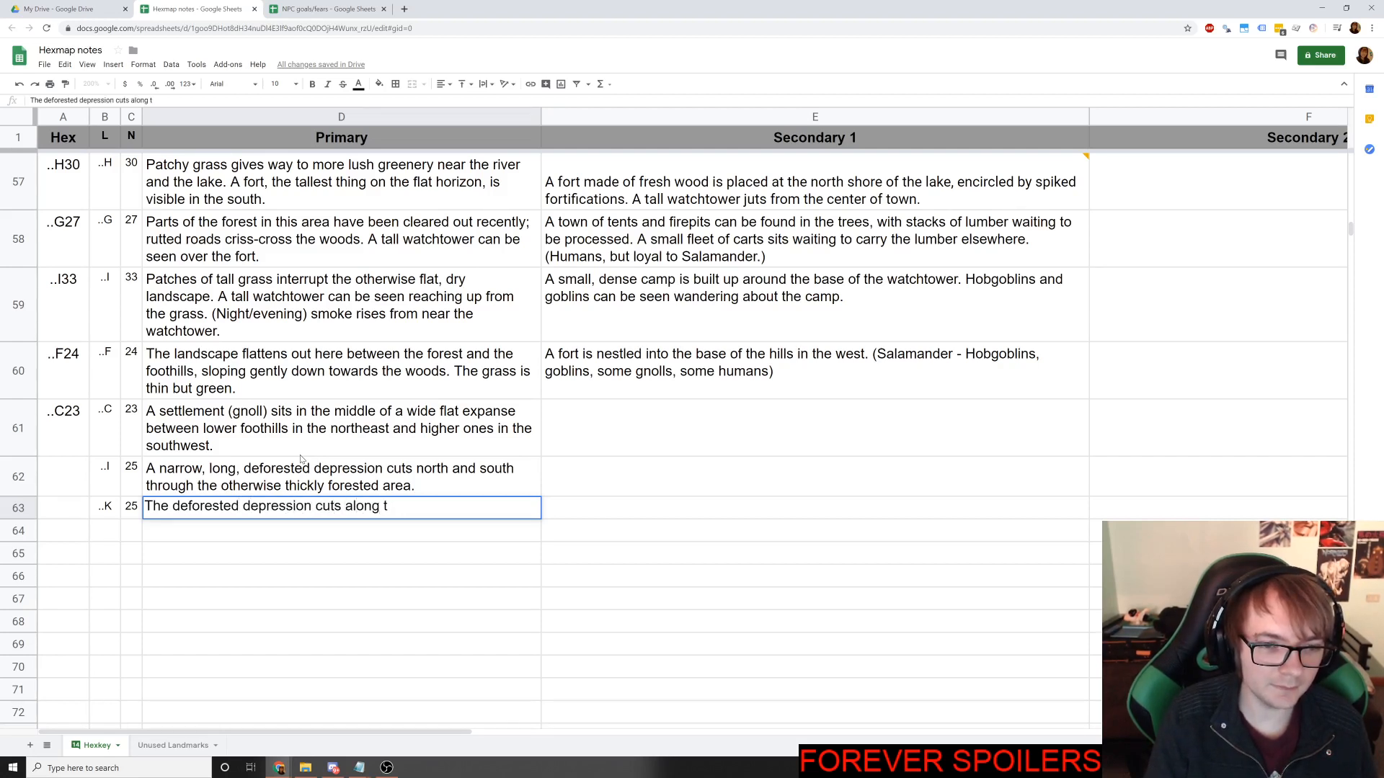
text(s)
key(BackSpace)
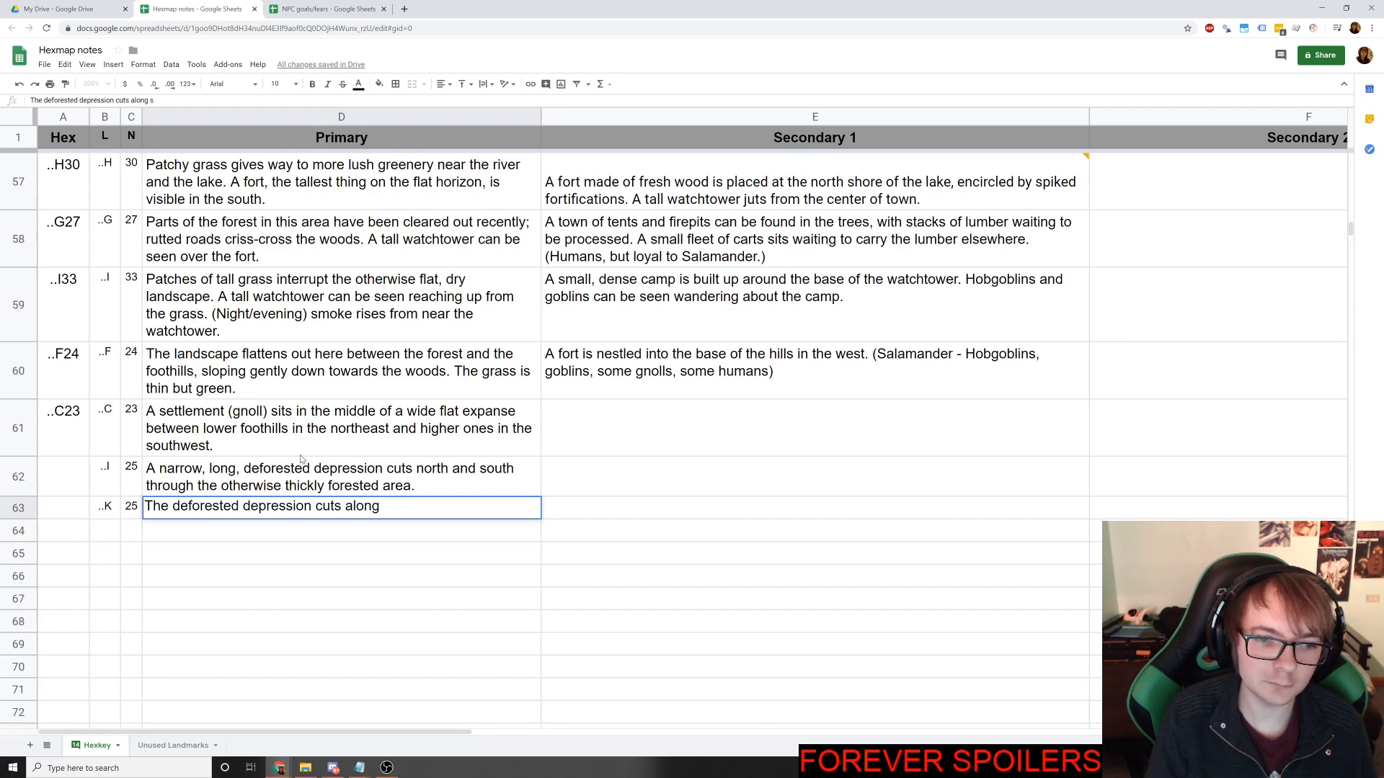
text(the north h)
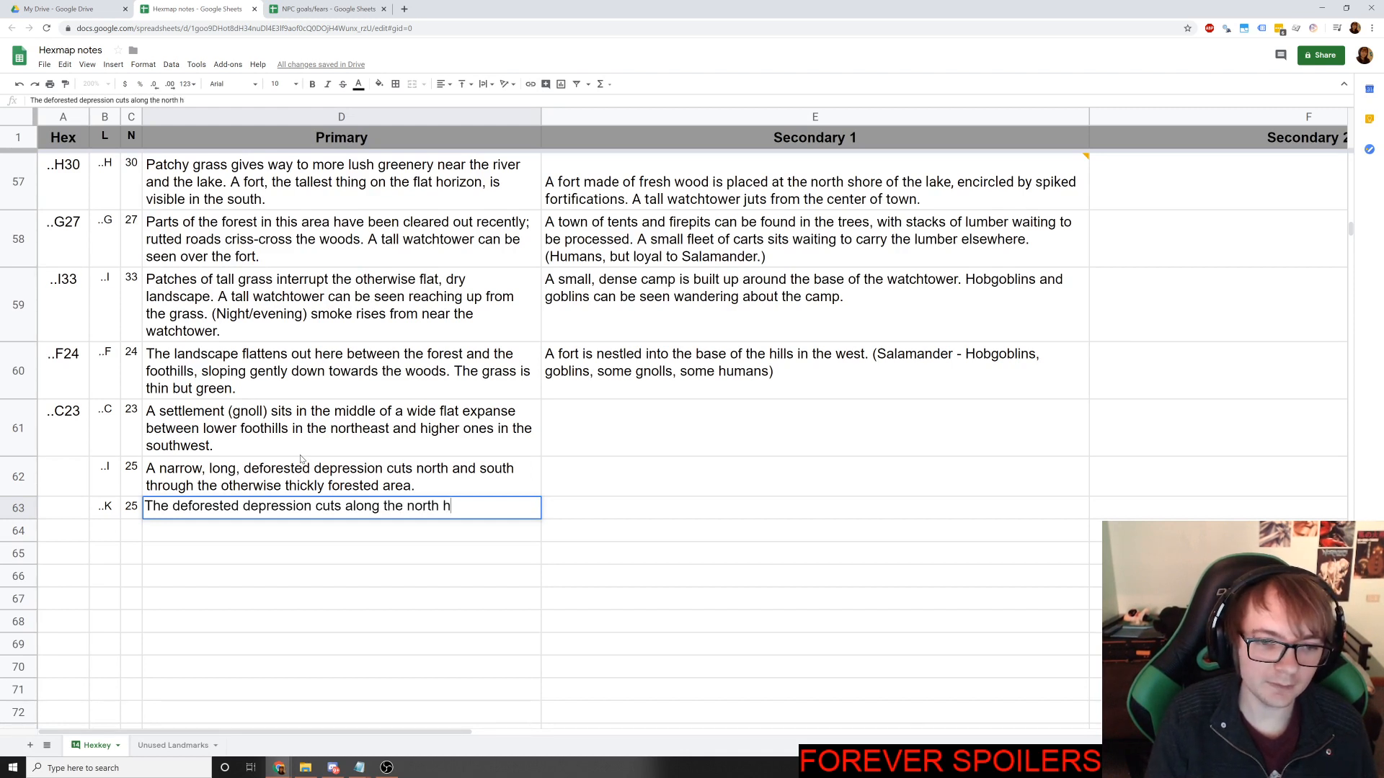
text(alf of this area,)
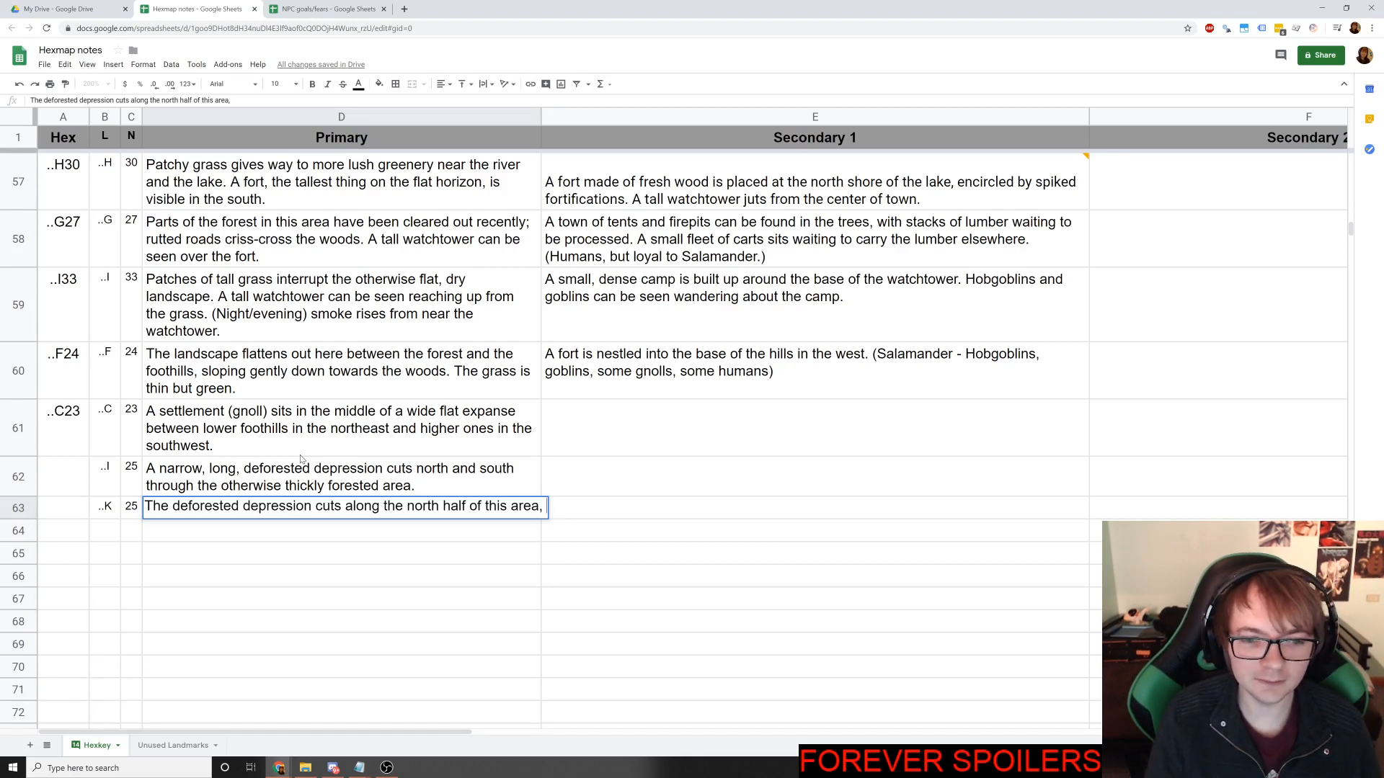
Finish the first sentence of hex K25's Primary description with "ending abruptly in the center.".
text(end)
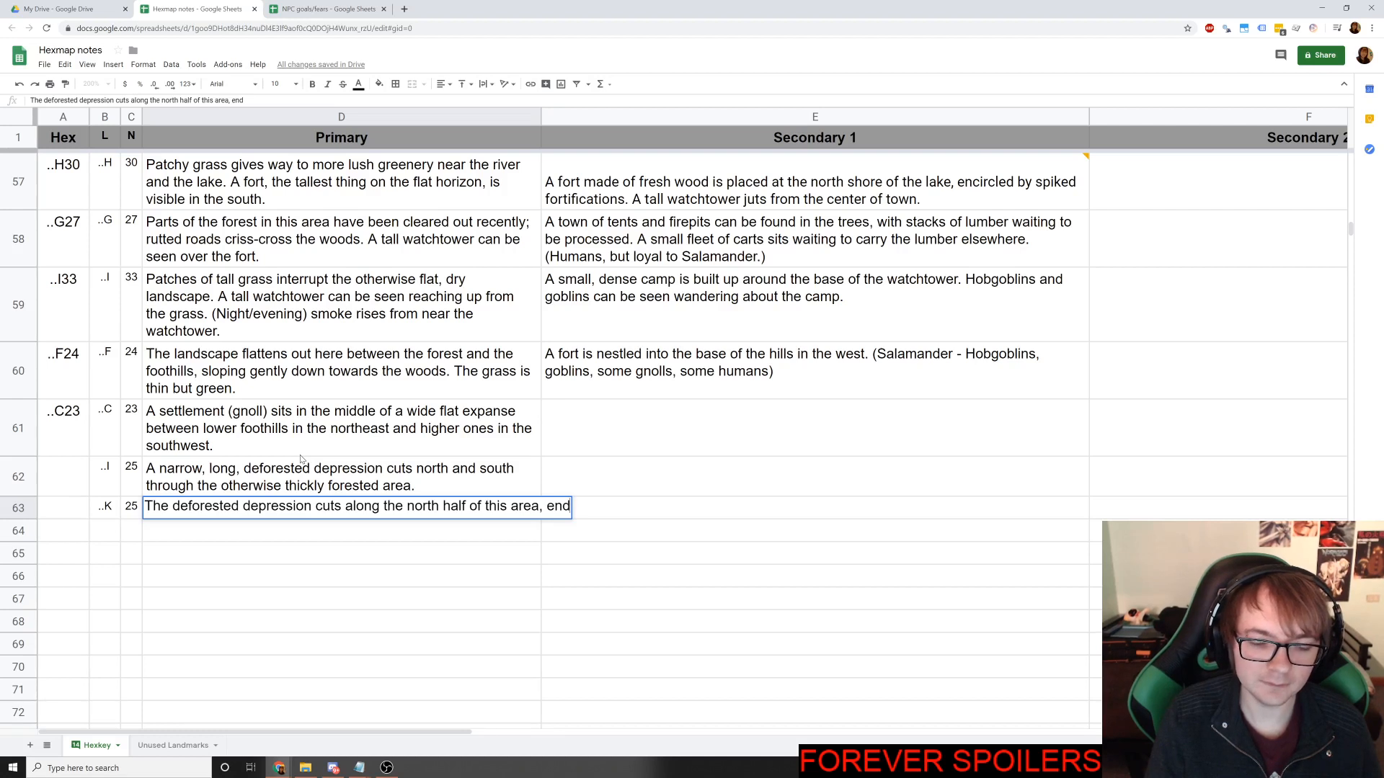
text(ing )
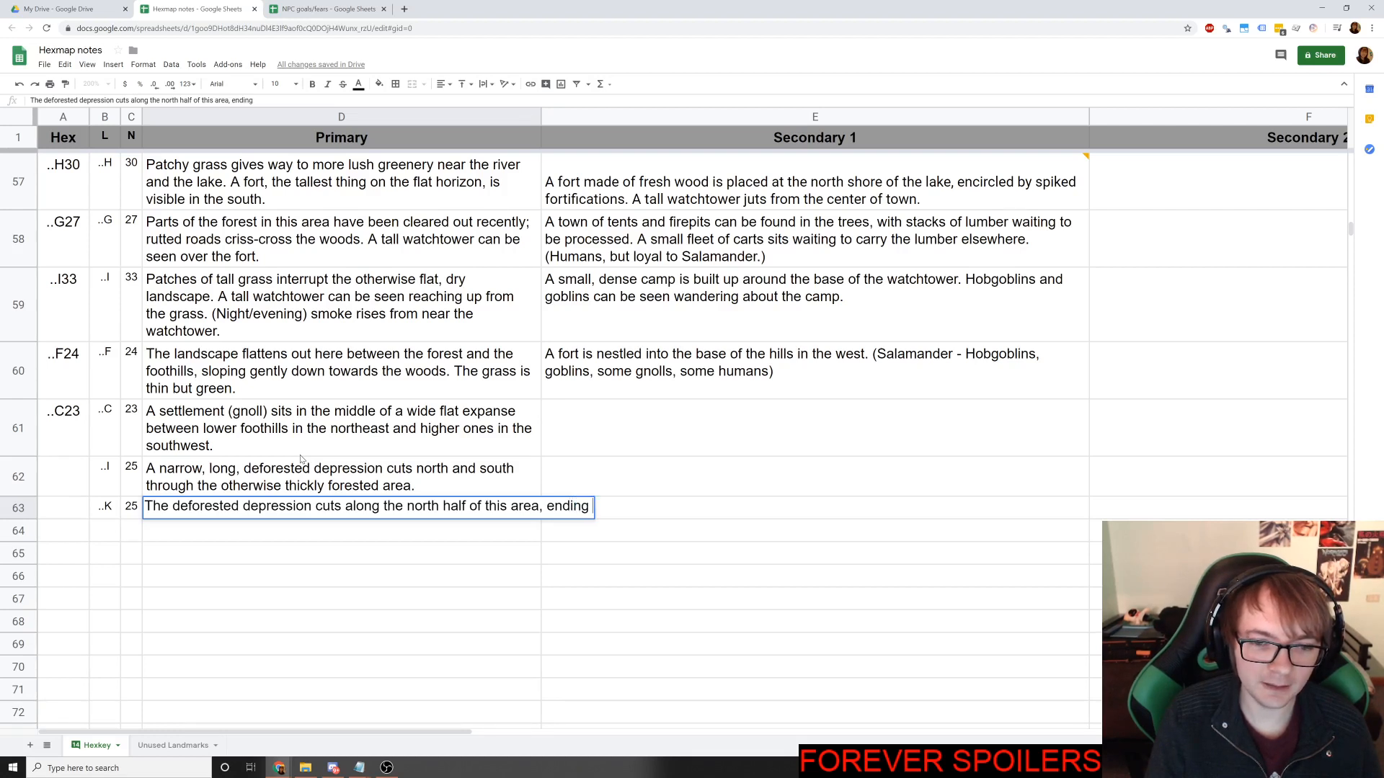
text(abruptely)
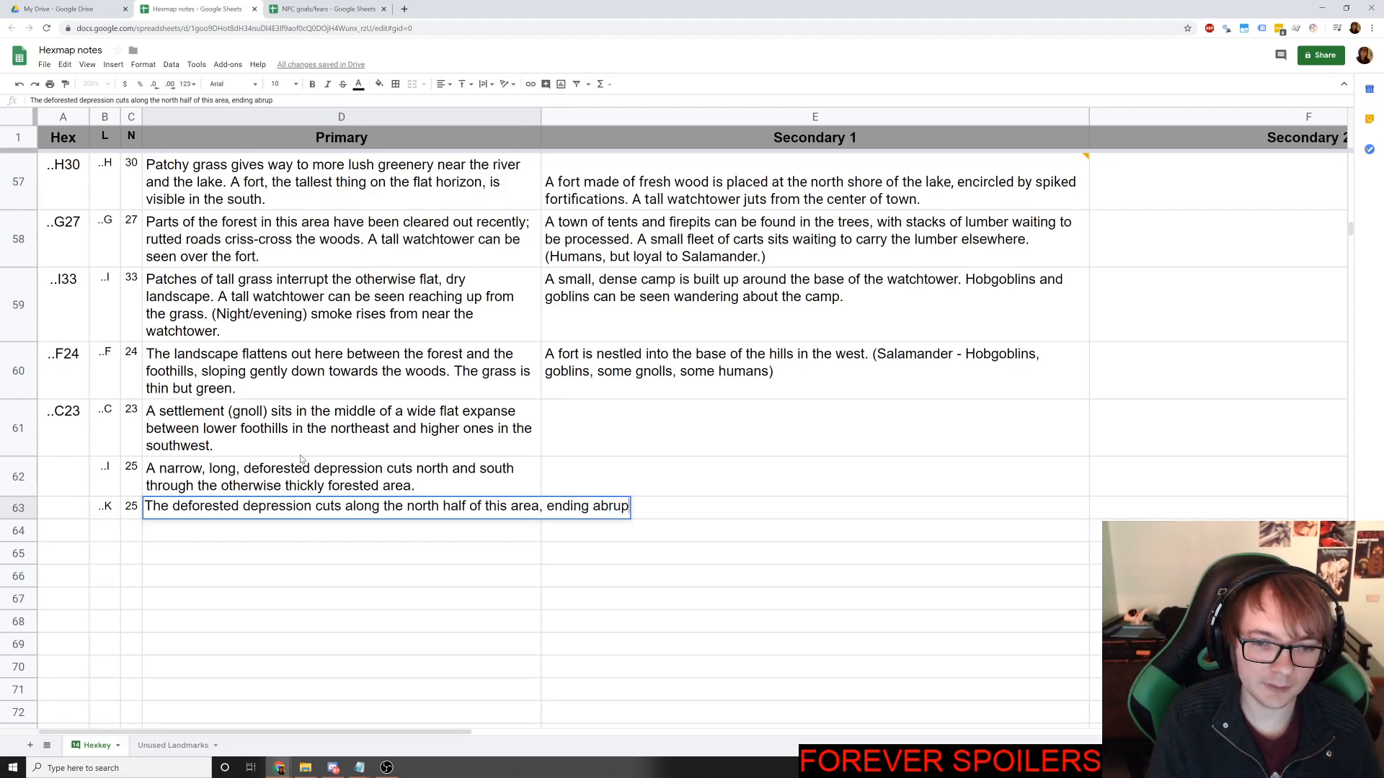
key(BackSpace)
key(BackSpace)
key(BackSpace)
text(ly in)
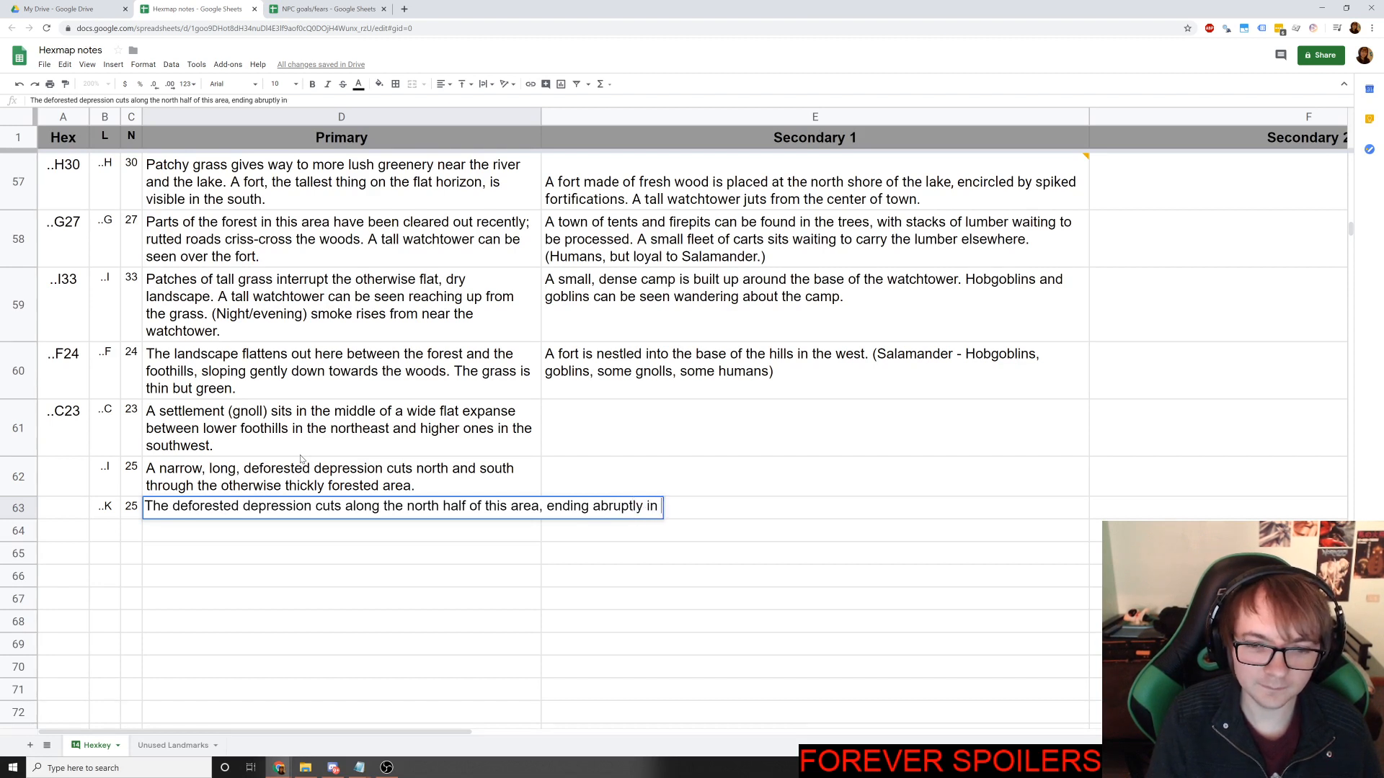
key(BackSpace)
key(BackSpace)
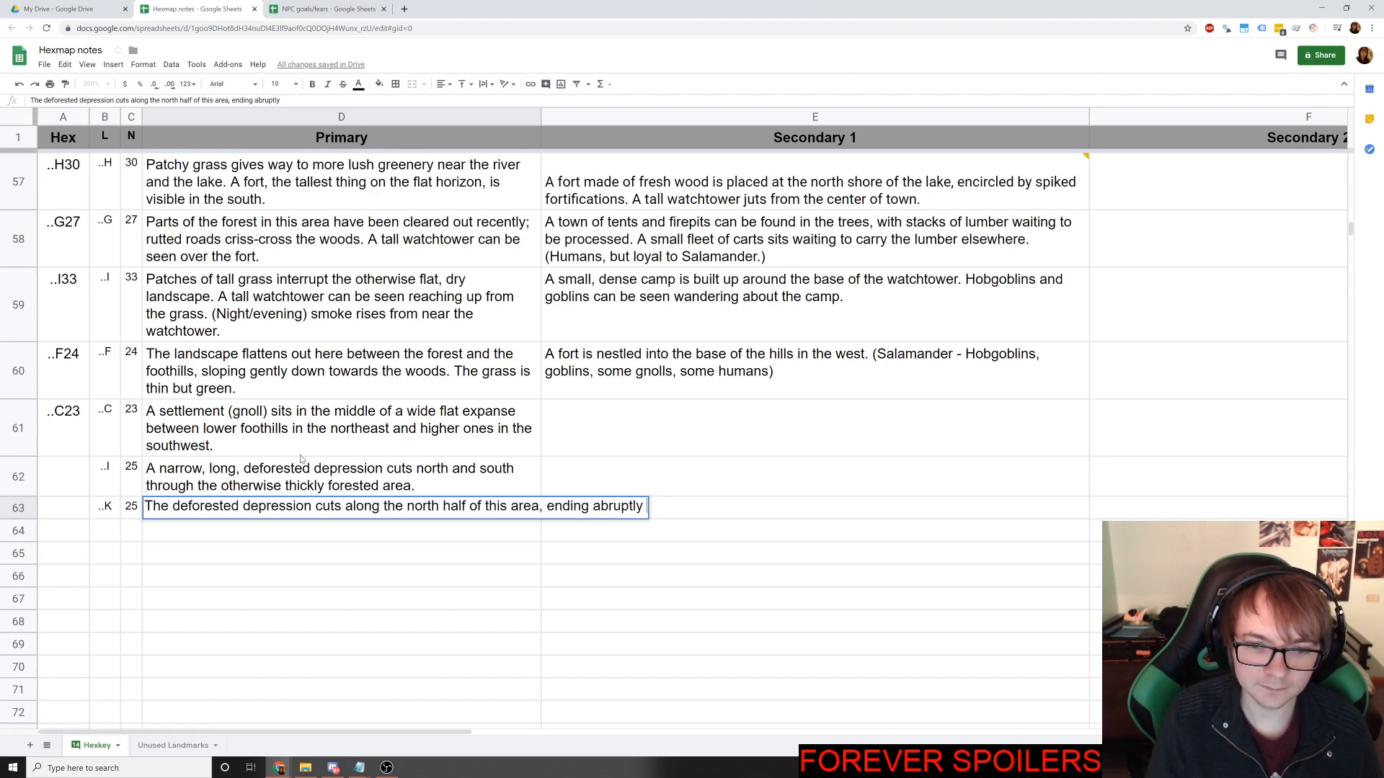
text(in the center.)
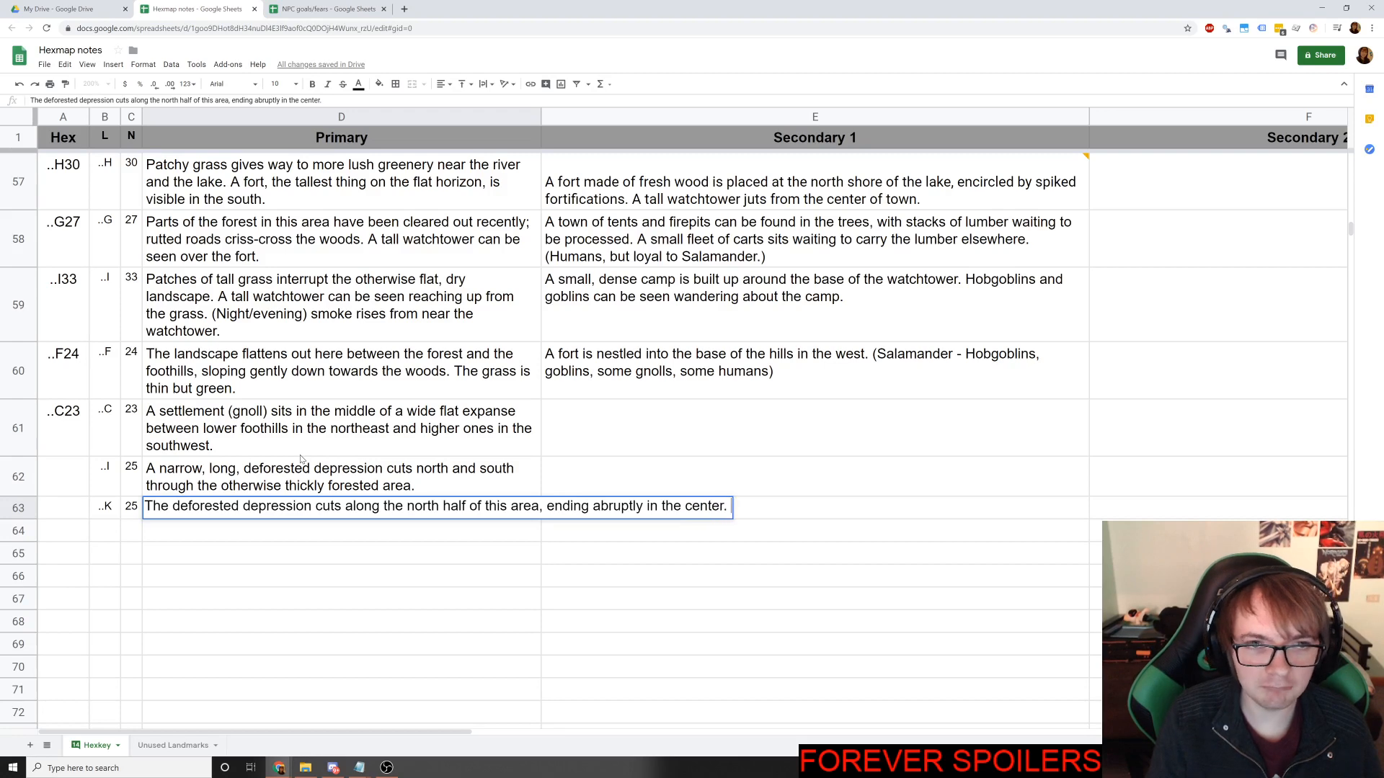
Check the Roll20 hex map, then add "The depression is overgrown with tall grass." to hex K25's Primary description.
key(alt+Tab)
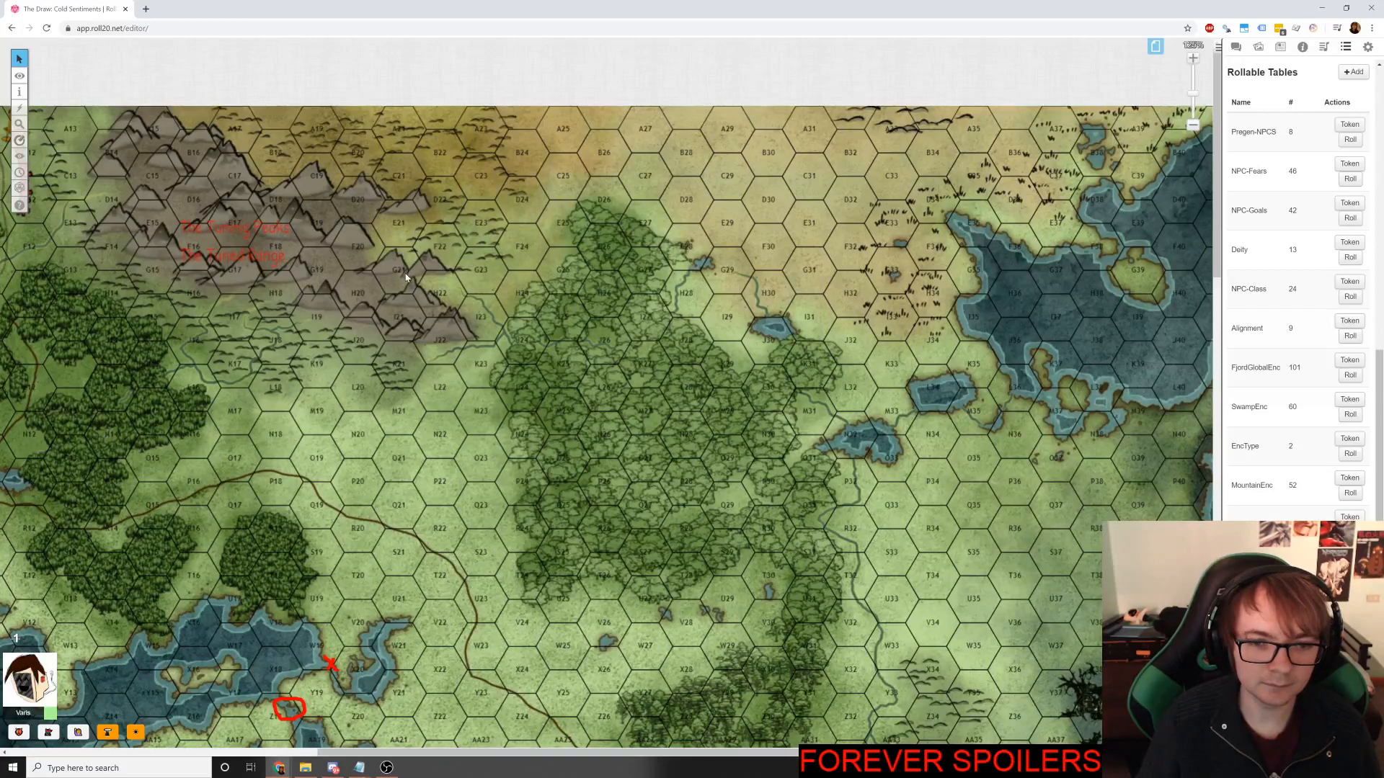
key(alt+Tab)
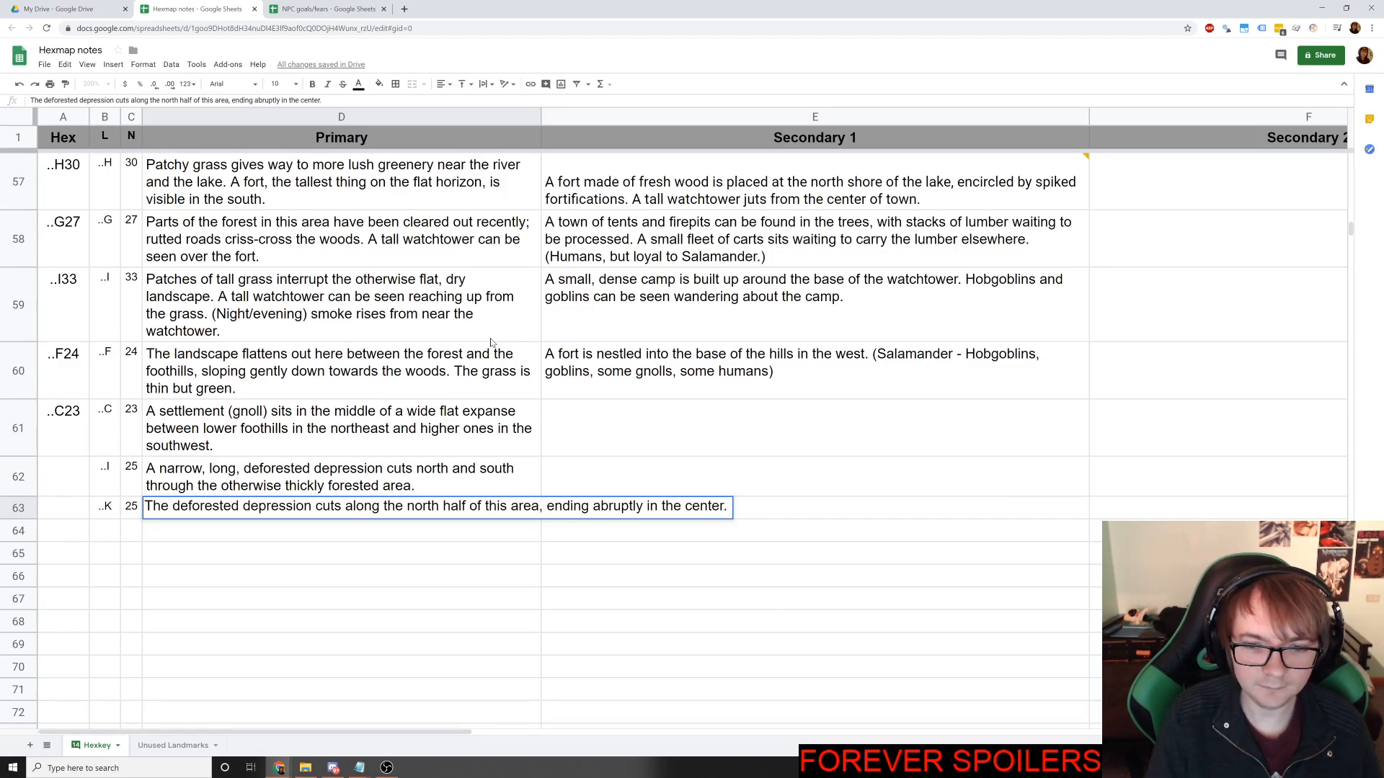
text(The depression i)
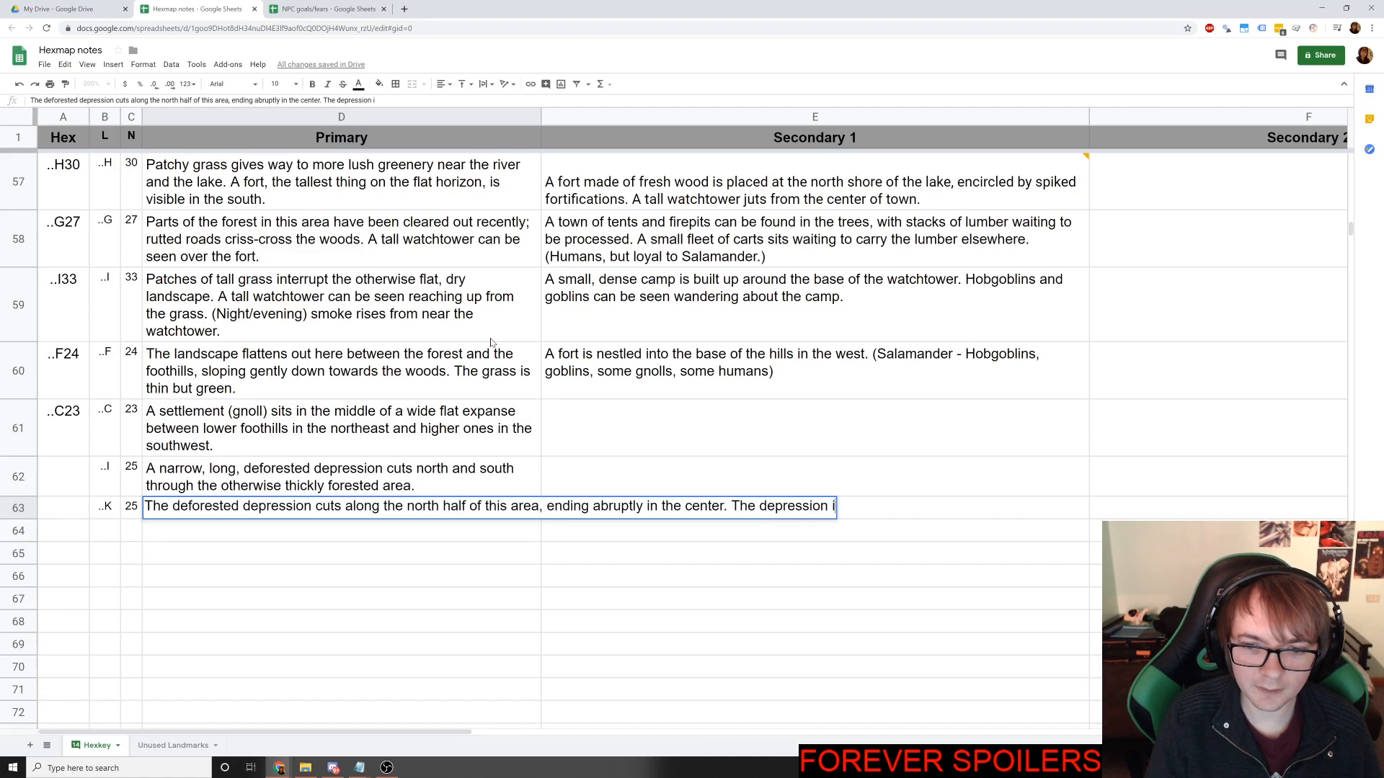
text(s overgrown wi)
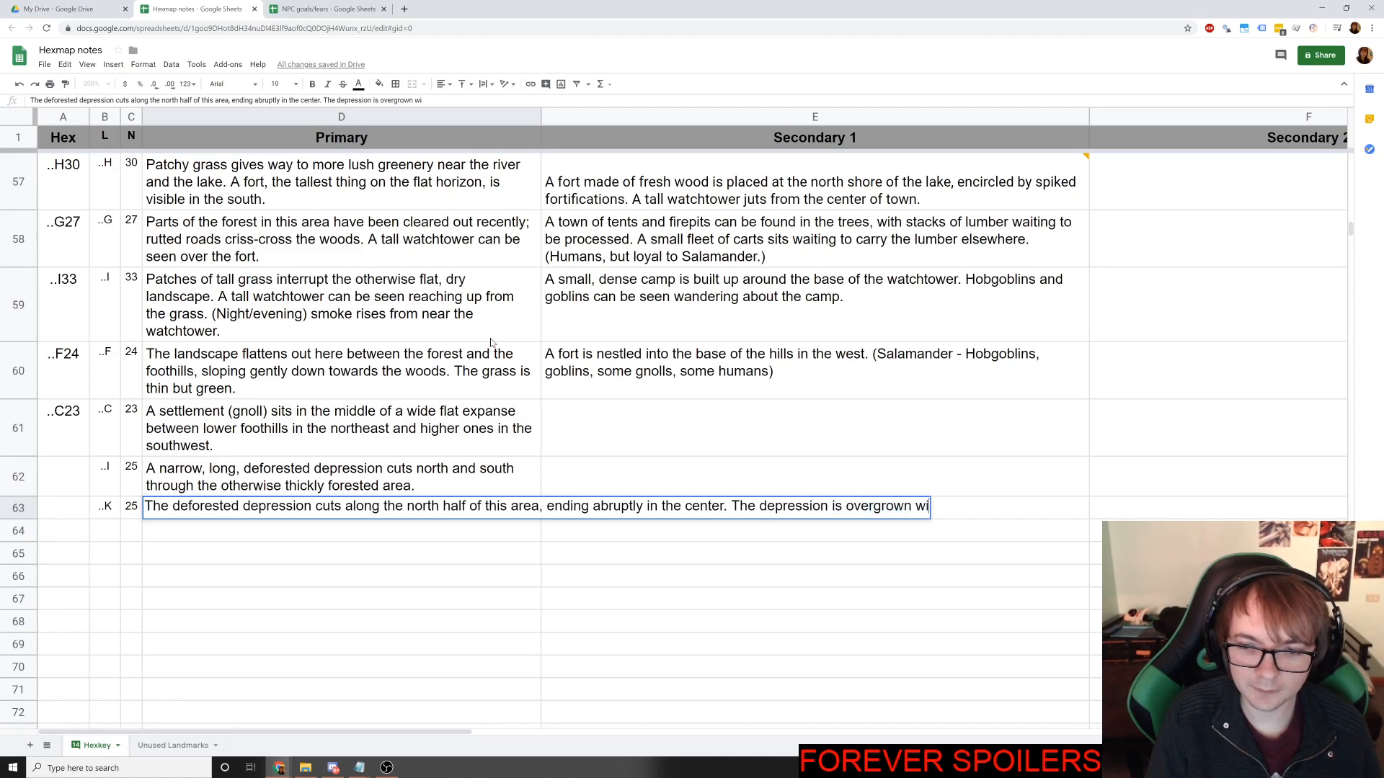
text(th tall grass.)
key(Return)
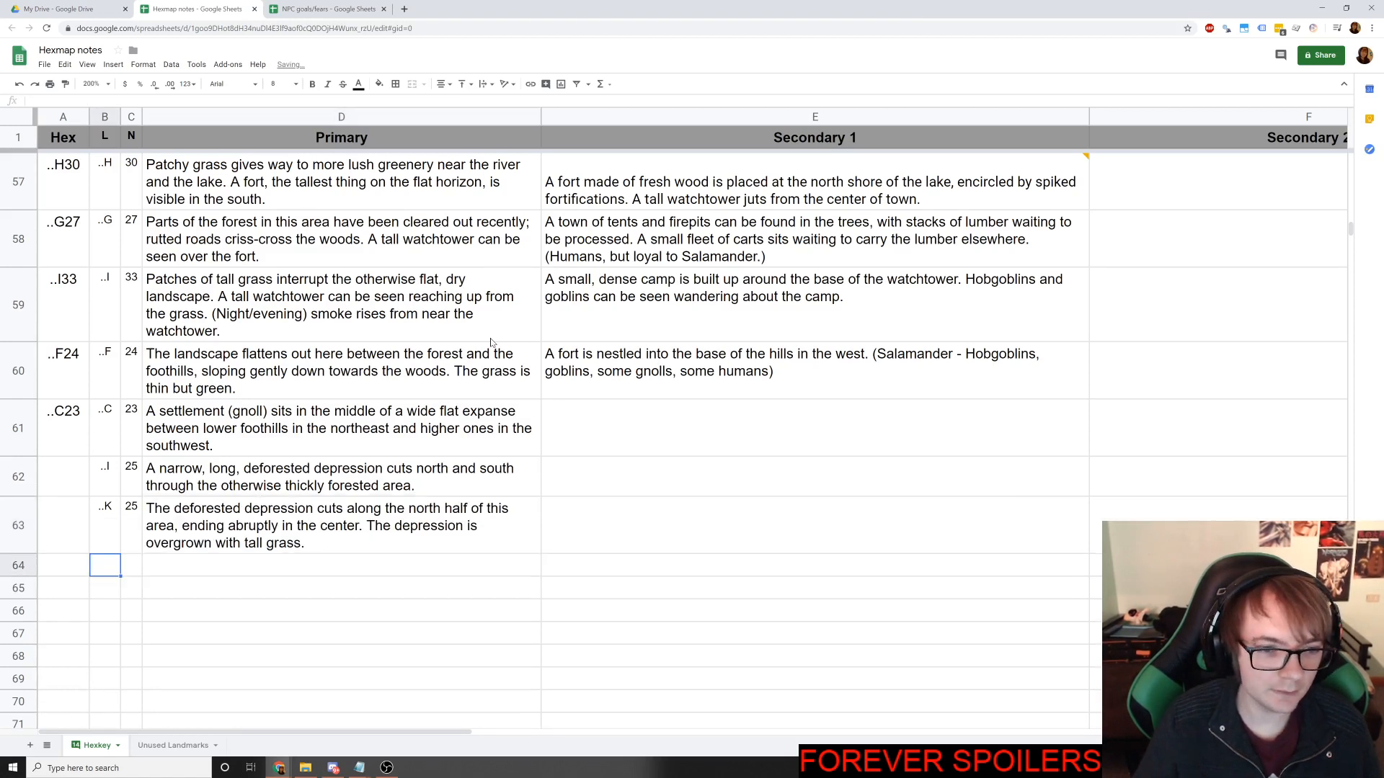
Recheck the Roll20 hex map, then insert "in a large mound or hill" after "center" in hex K25's Primary description.
key(alt+Tab)
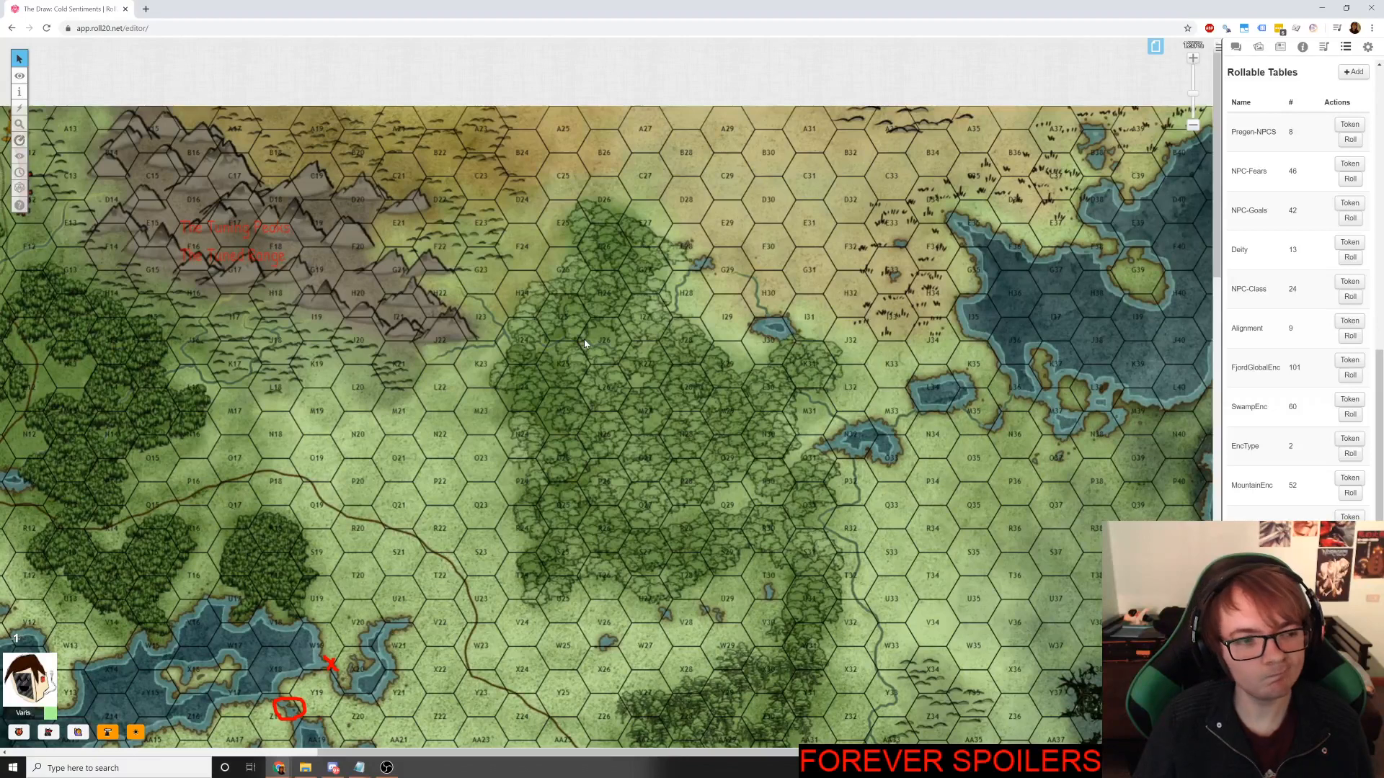
key(alt+Tab)
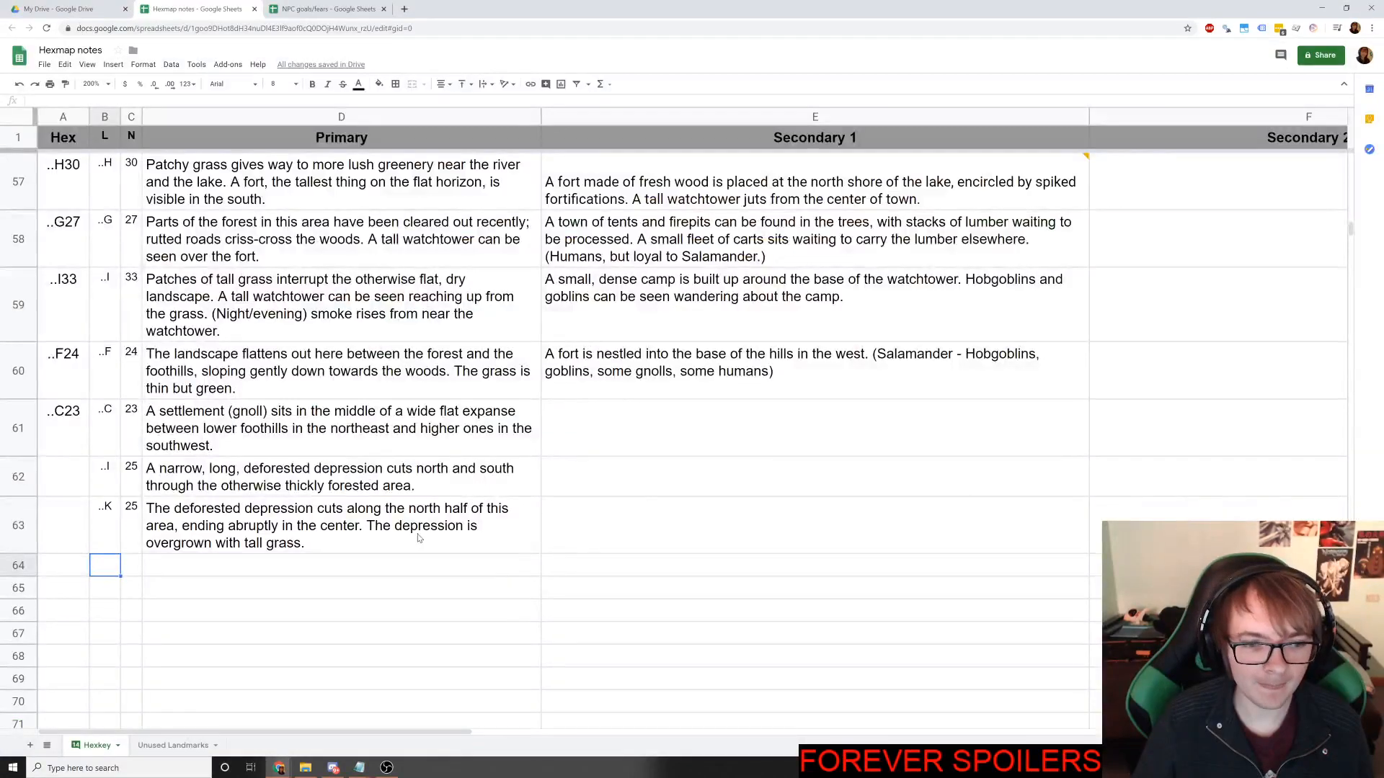
click(364, 526)
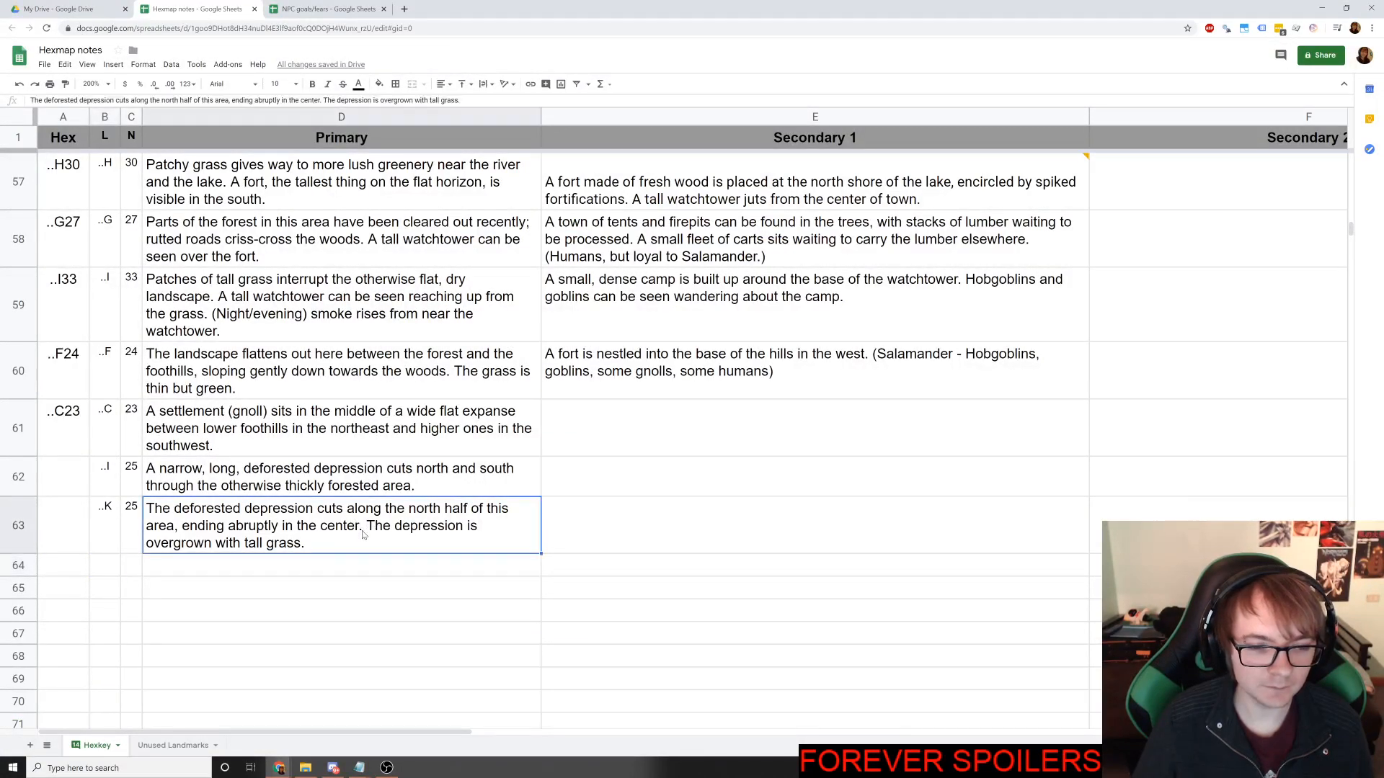
click(320, 100)
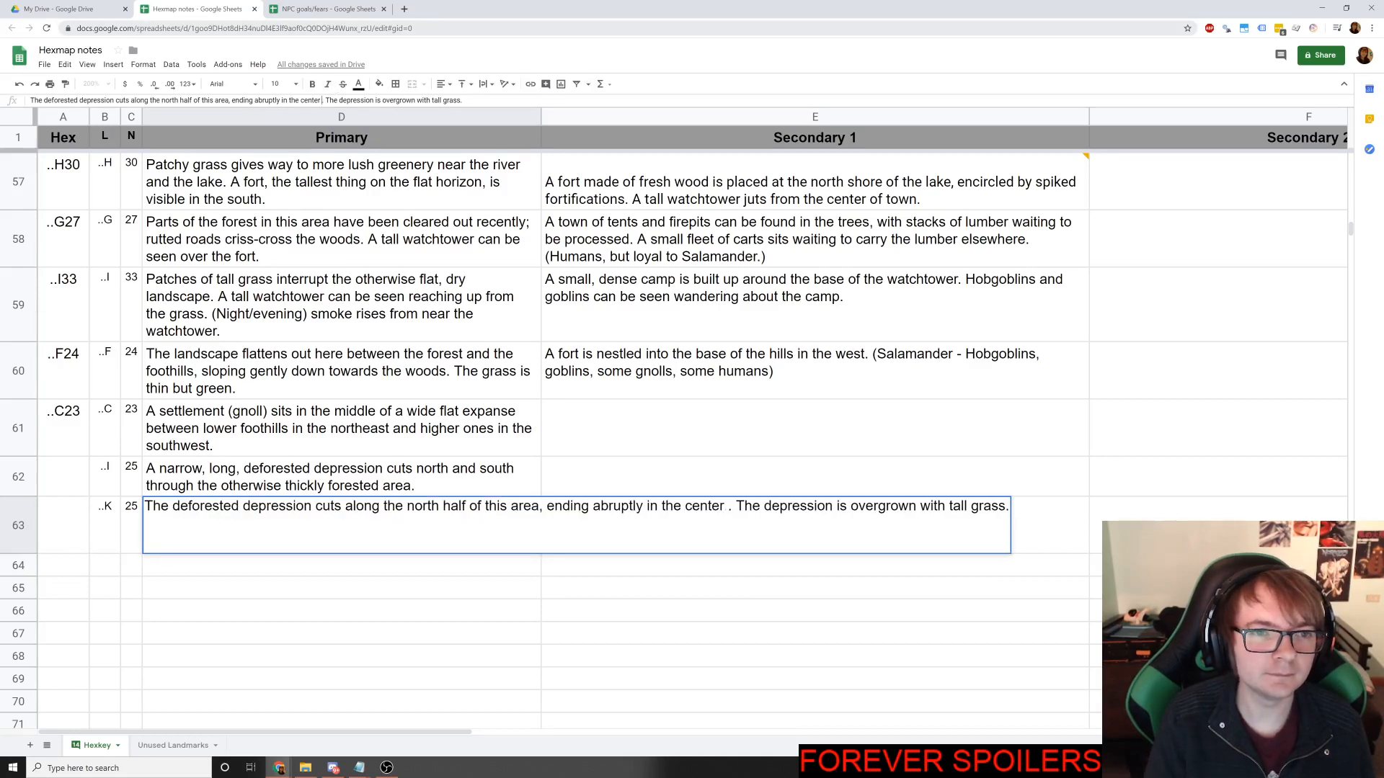
text(in a large )
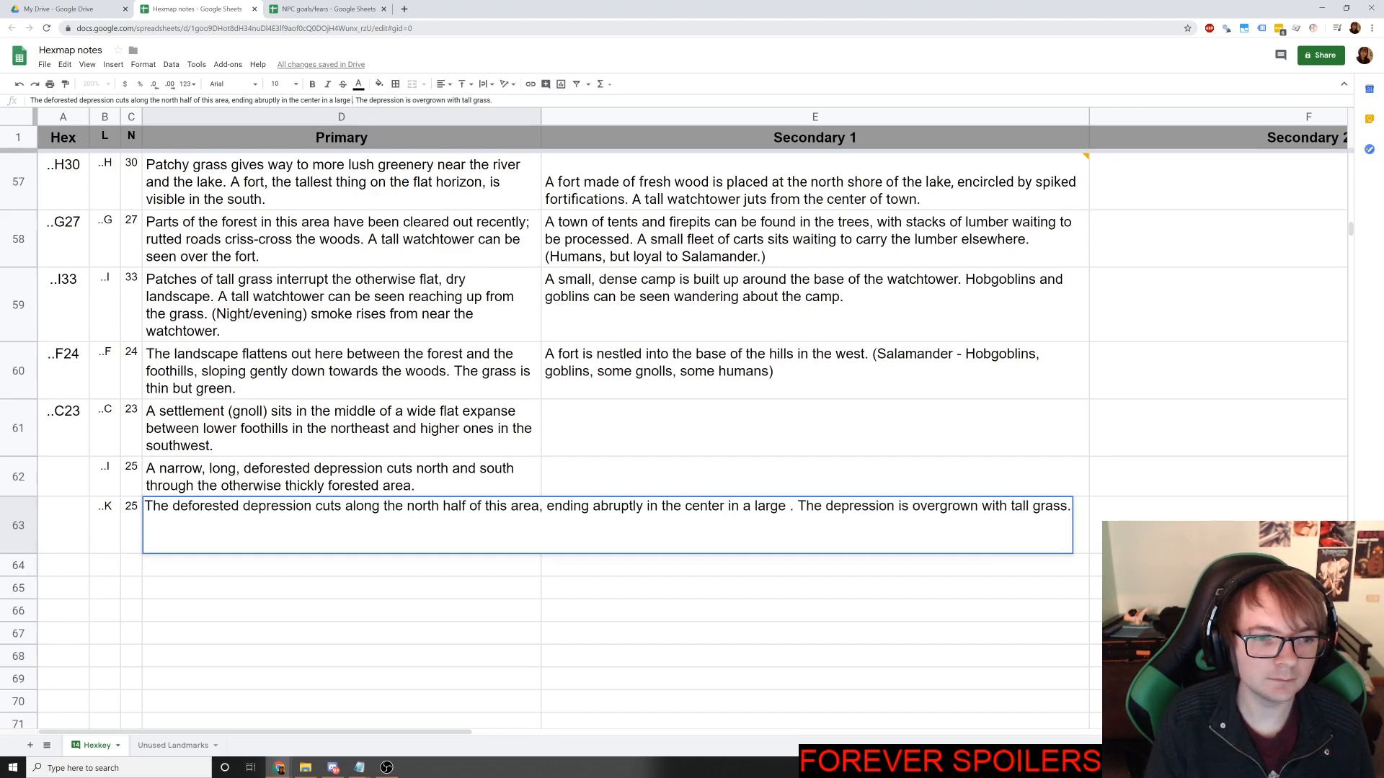
text(m)
text(ound or hill)
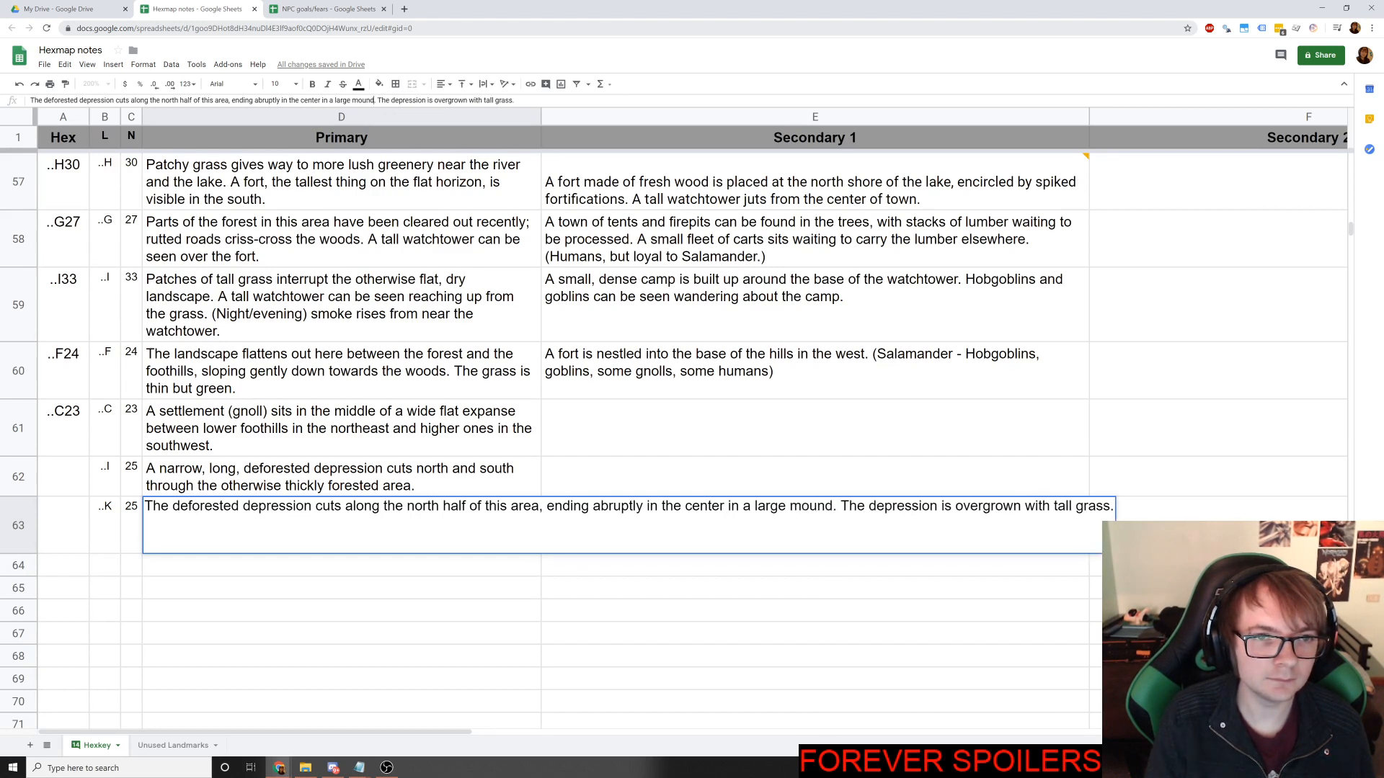
key(Return)
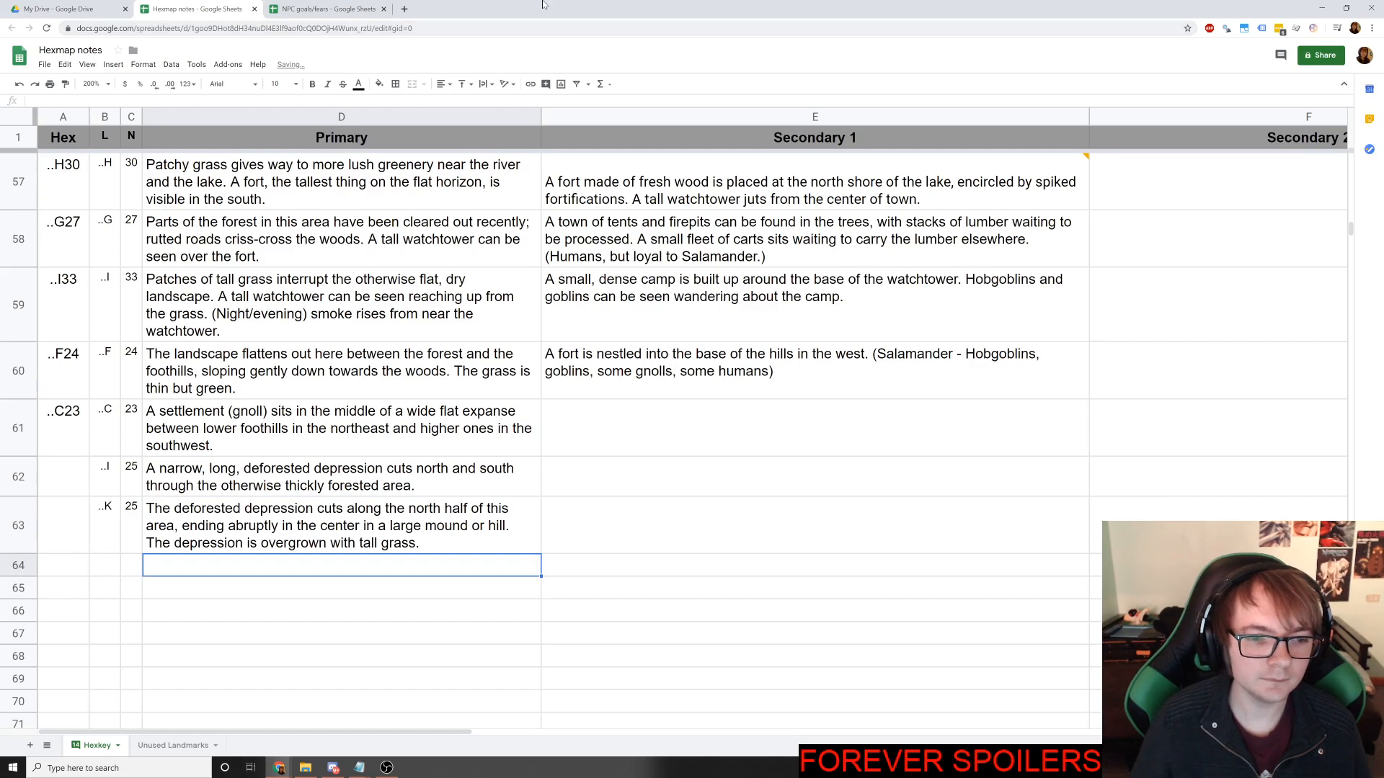
Switch to the Roll20 hex map and measure distances across the forest hexes around I25 and K25.
key(alt+Tab)
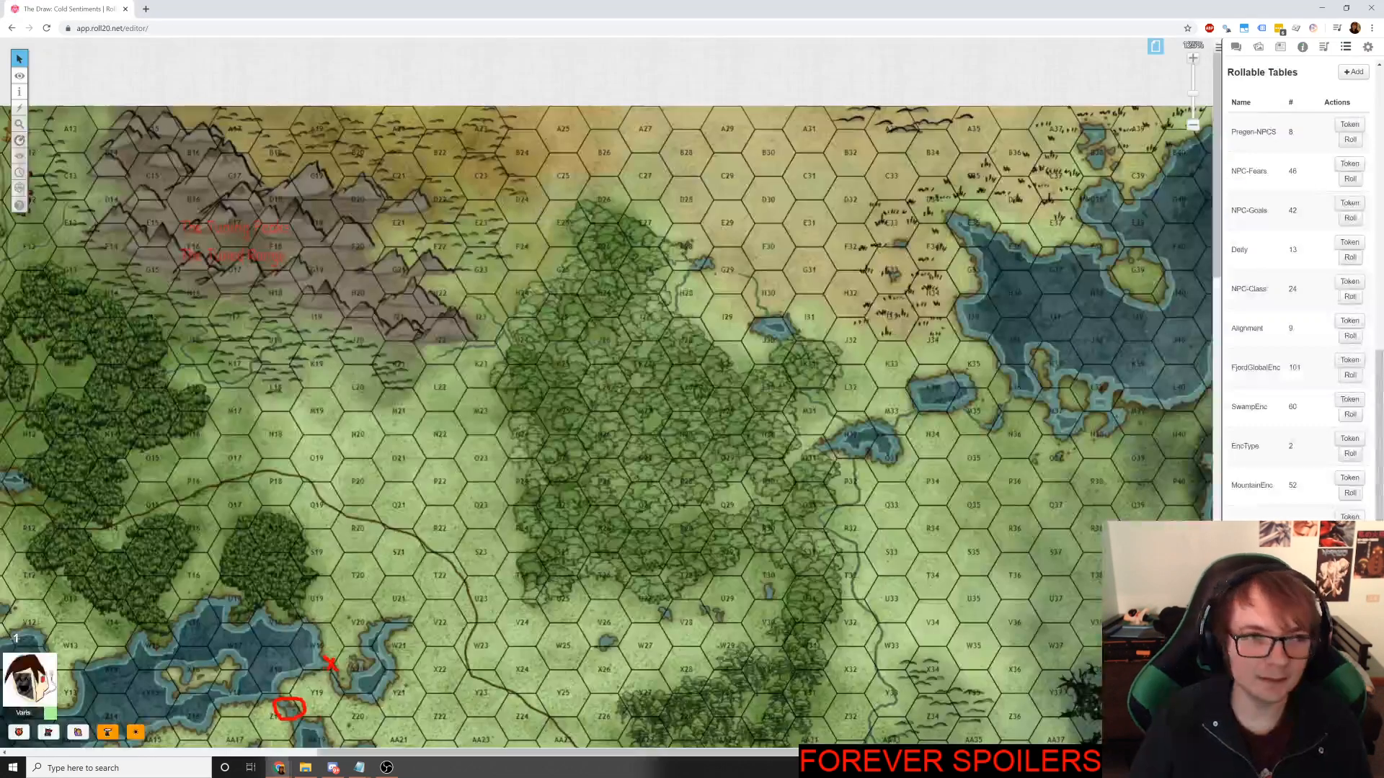
click(20, 144)
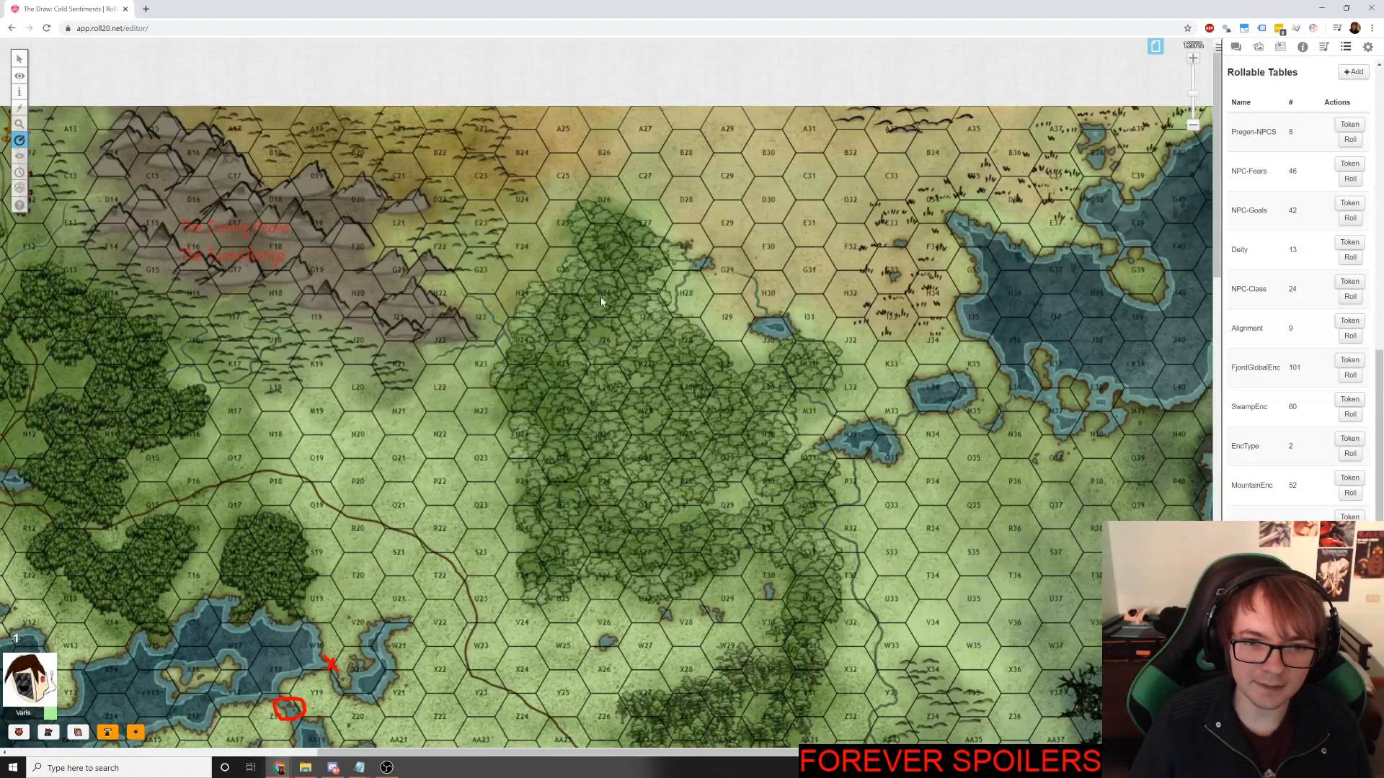
drag(601, 298, 576, 362)
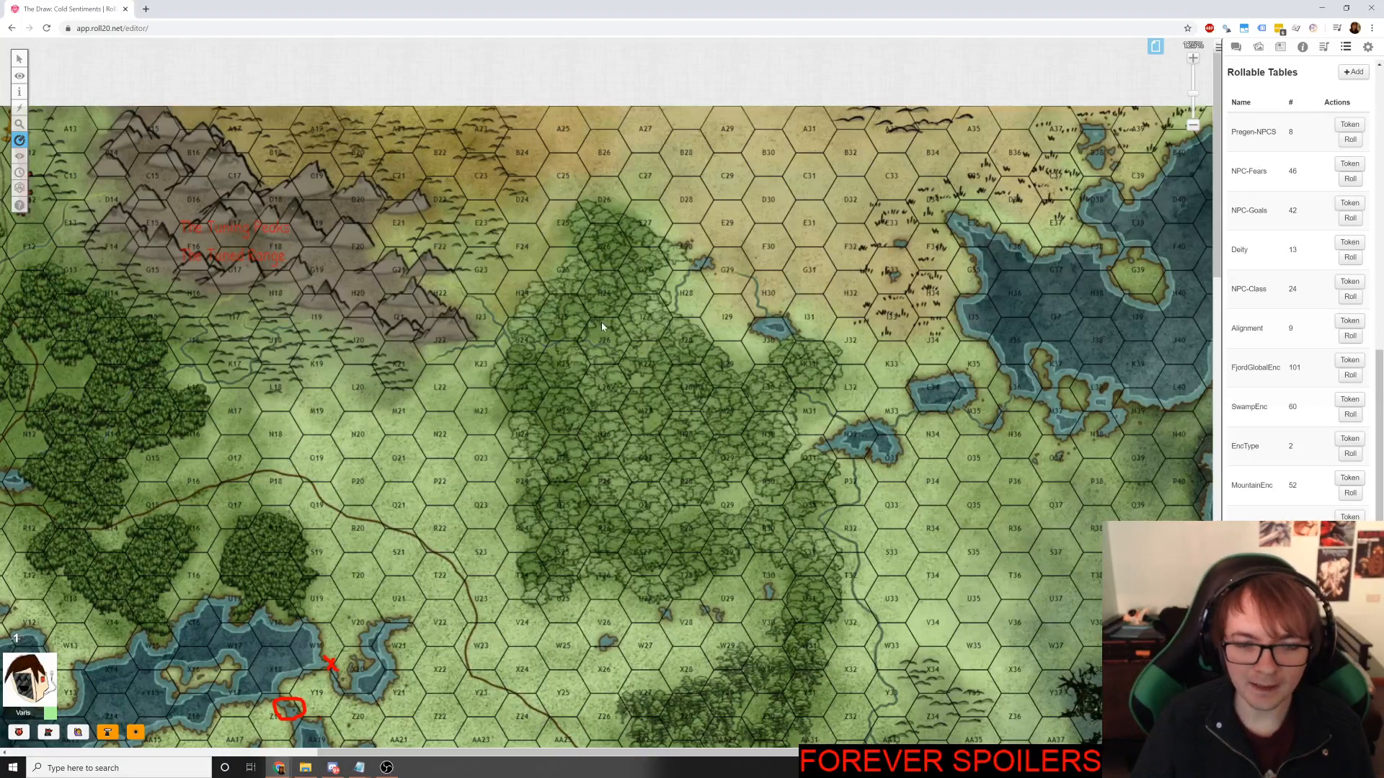
key(alt+Tab)
key(alt+Tab)
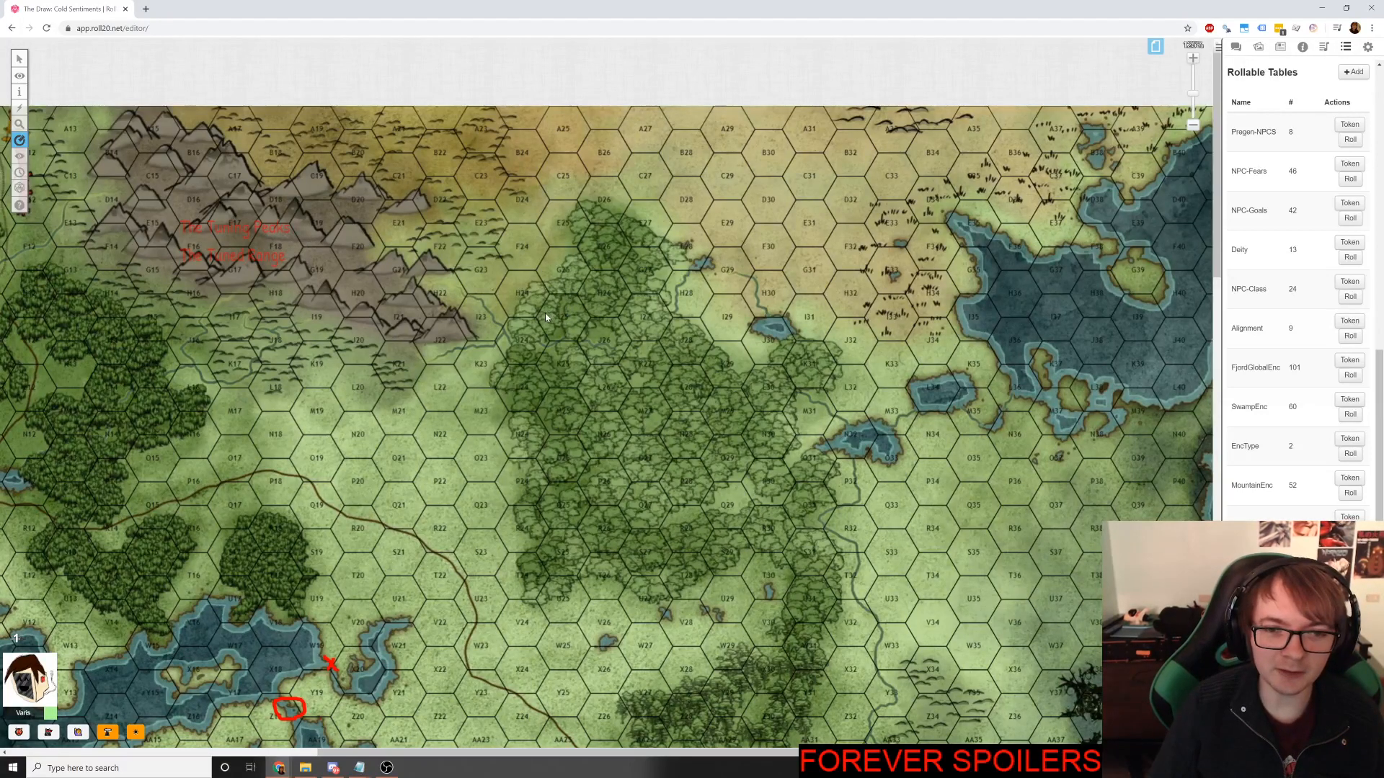
drag(555, 314, 595, 371)
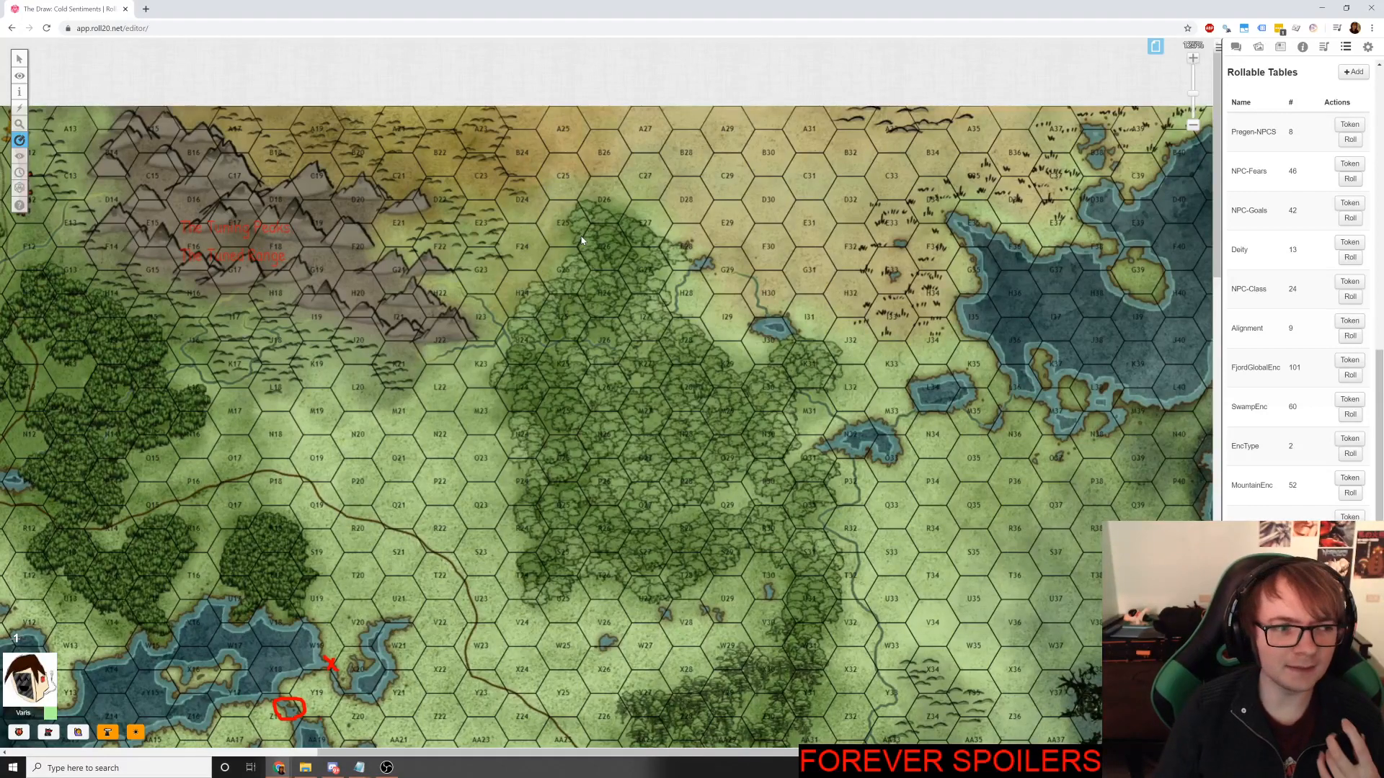
Examine the Roll20 hex map between the large central forest and the Party token's area to the south.
scroll(582, 296, down, 8)
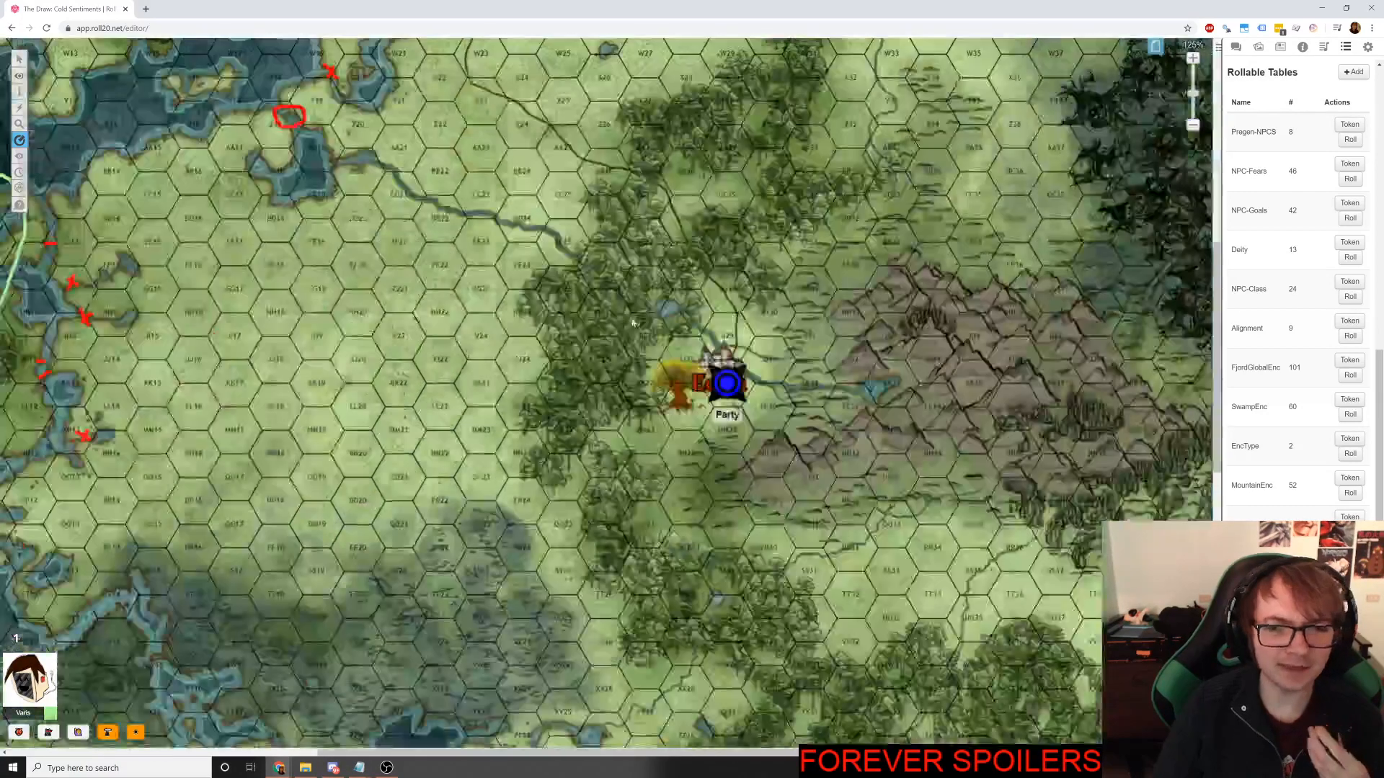
scroll(582, 296, up, 2)
scroll(699, 485, up, 6)
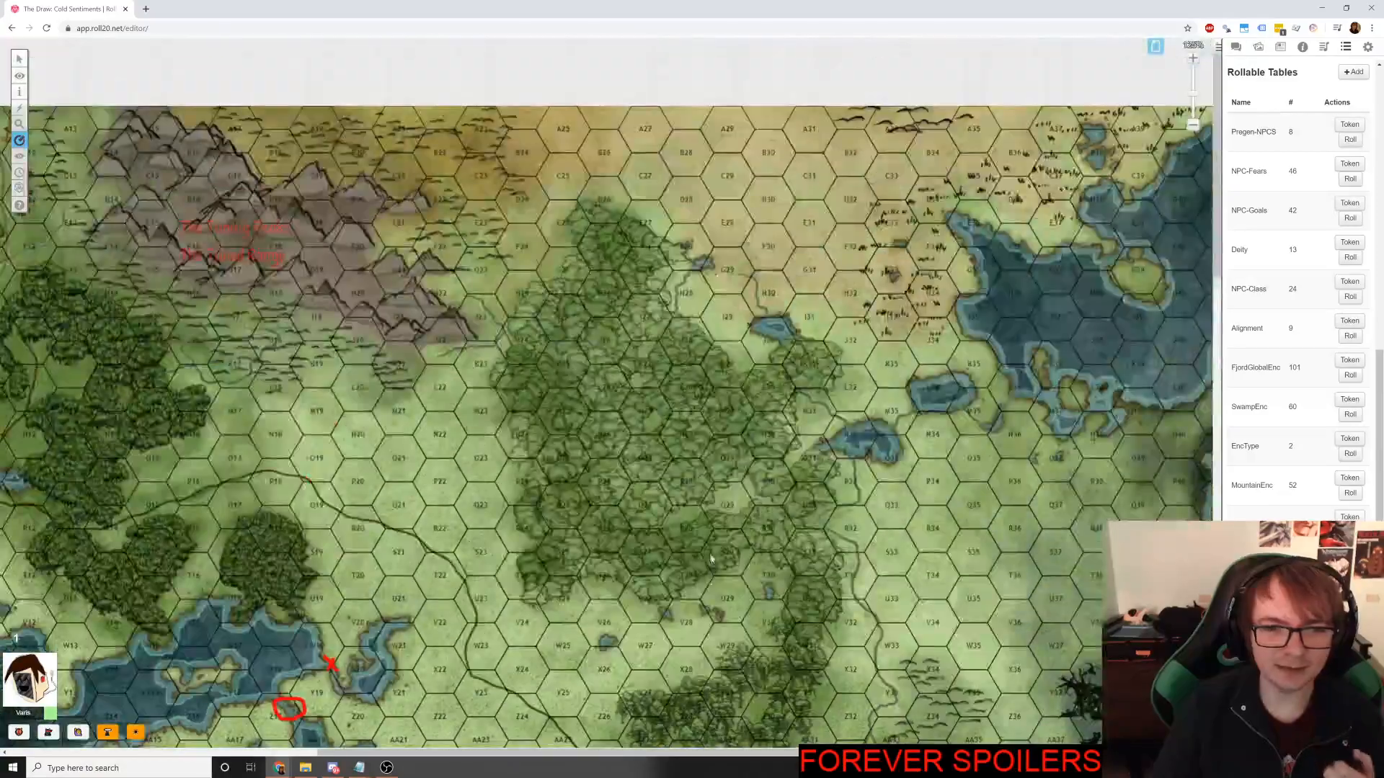
scroll(699, 485, down, 3)
scroll(699, 485, up, 3)
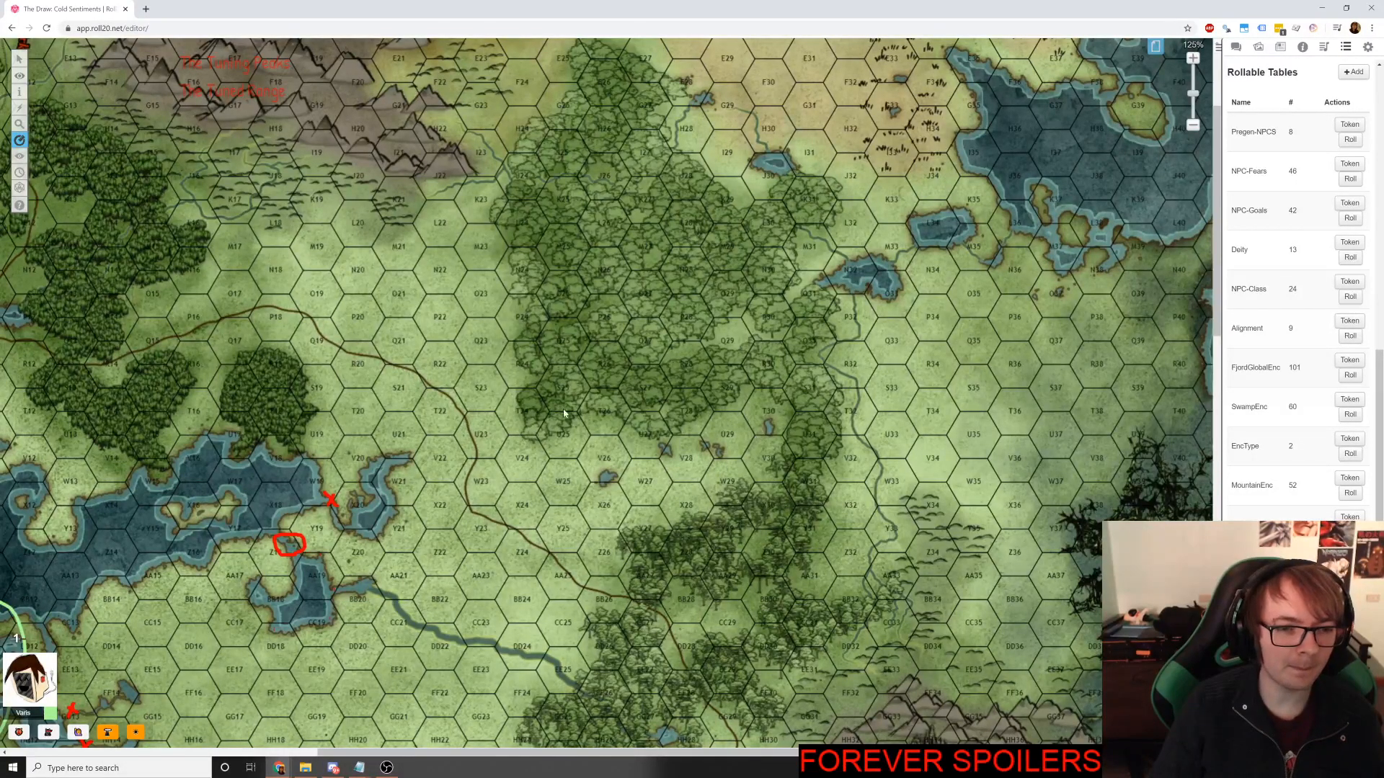
scroll(564, 401, down, 7)
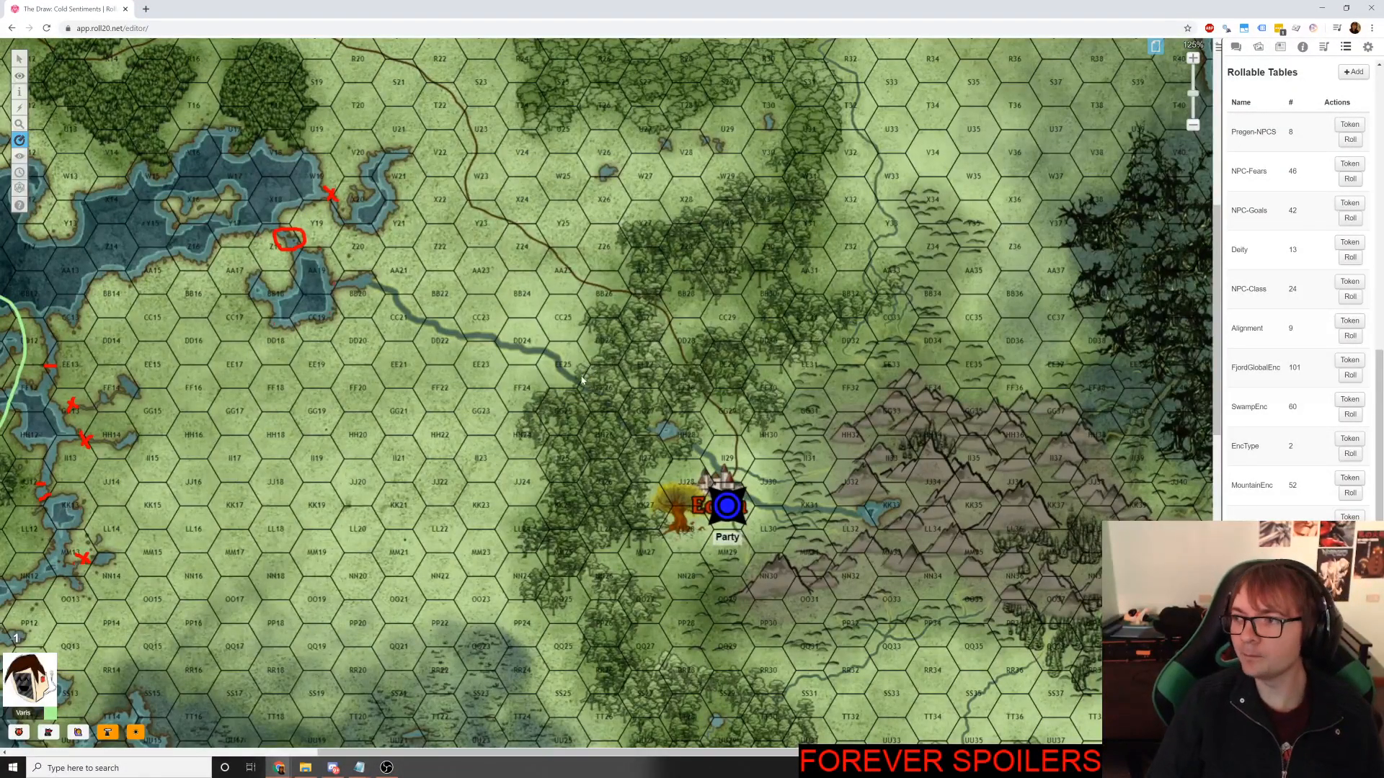
scroll(587, 403, up, 8)
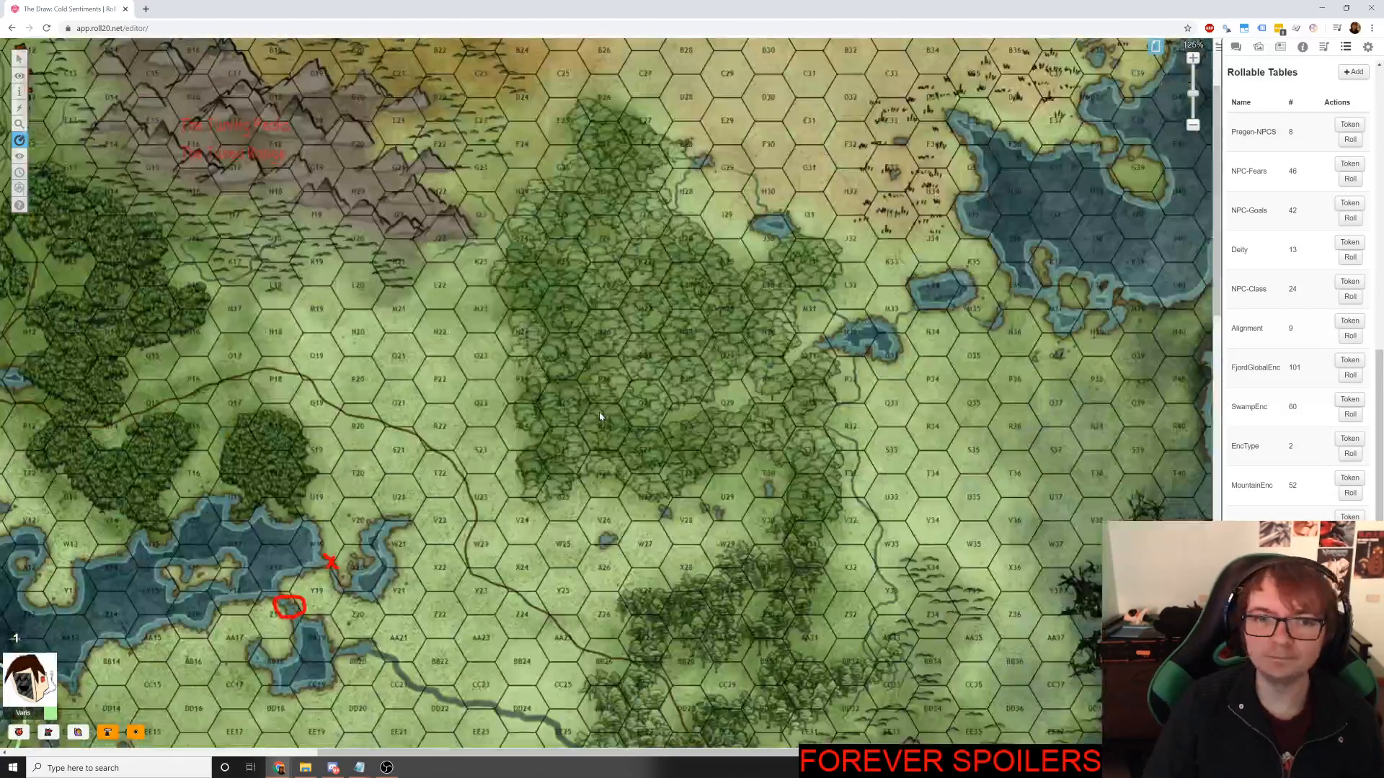